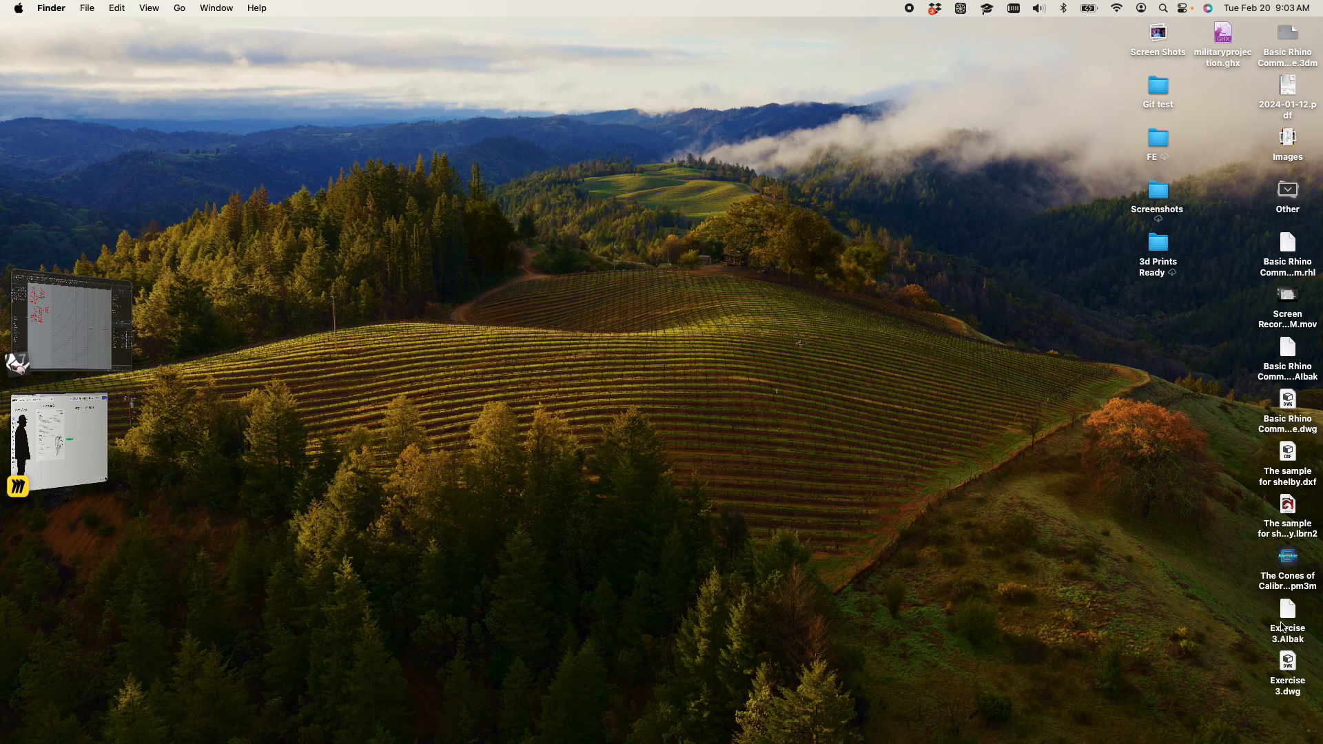
Switch to Miro and read the Stairs and Rails requirements on the Exercise 04 sheet
left_click_drag(1224, 38, 531, 592)
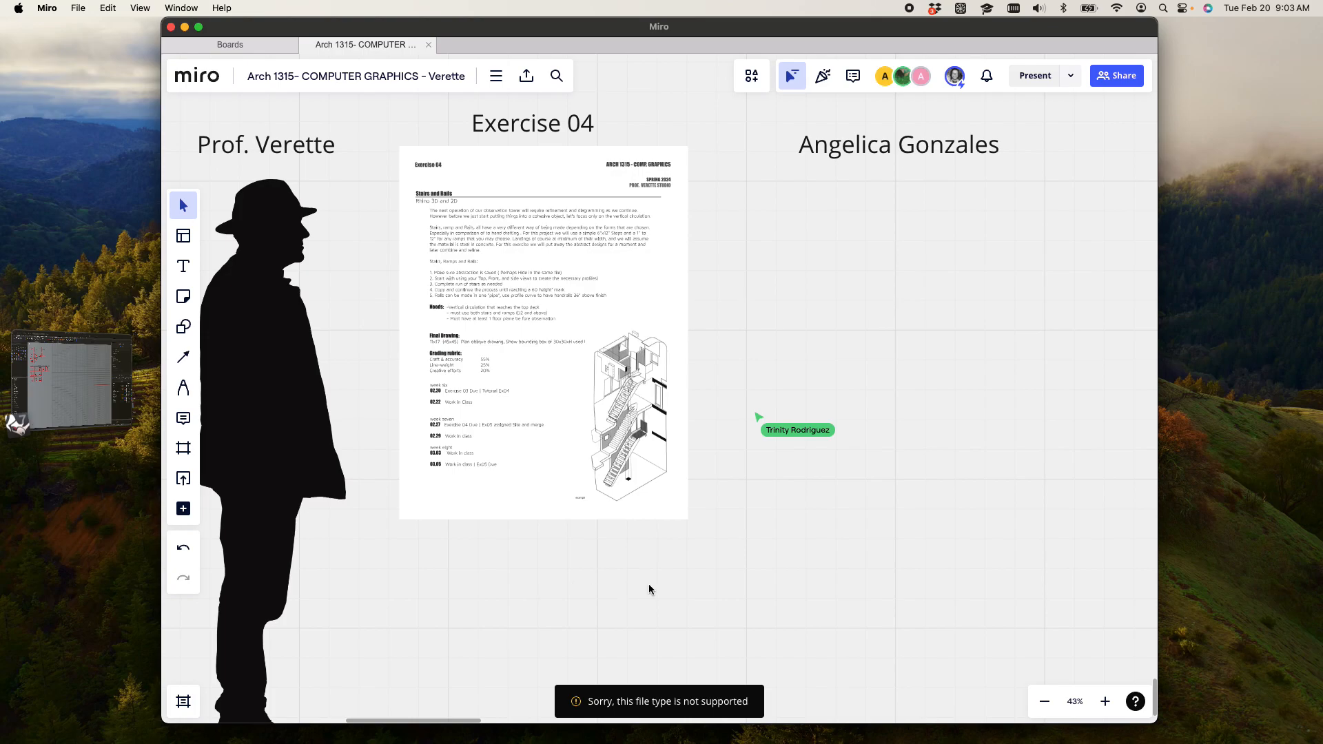
left_click_drag(681, 574, 591, 591)
scroll(727, 531, "down", 2)
scroll(377, 288, "up", 5)
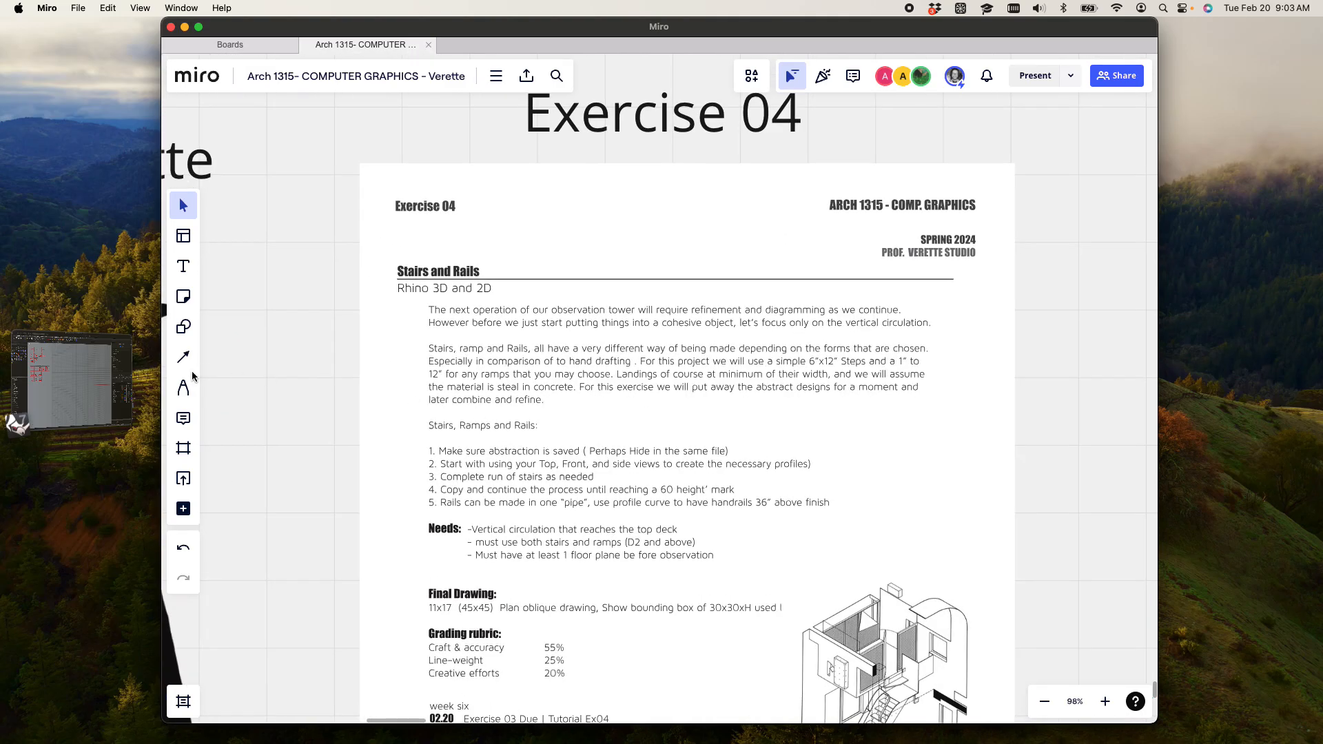
Switch to Rhino and draw a 30' by 30' square overlapping the origin in the Top view
left_click(89, 387)
right_click(836, 494)
left_click(599, 359)
right_click_drag(602, 353, 502, 358)
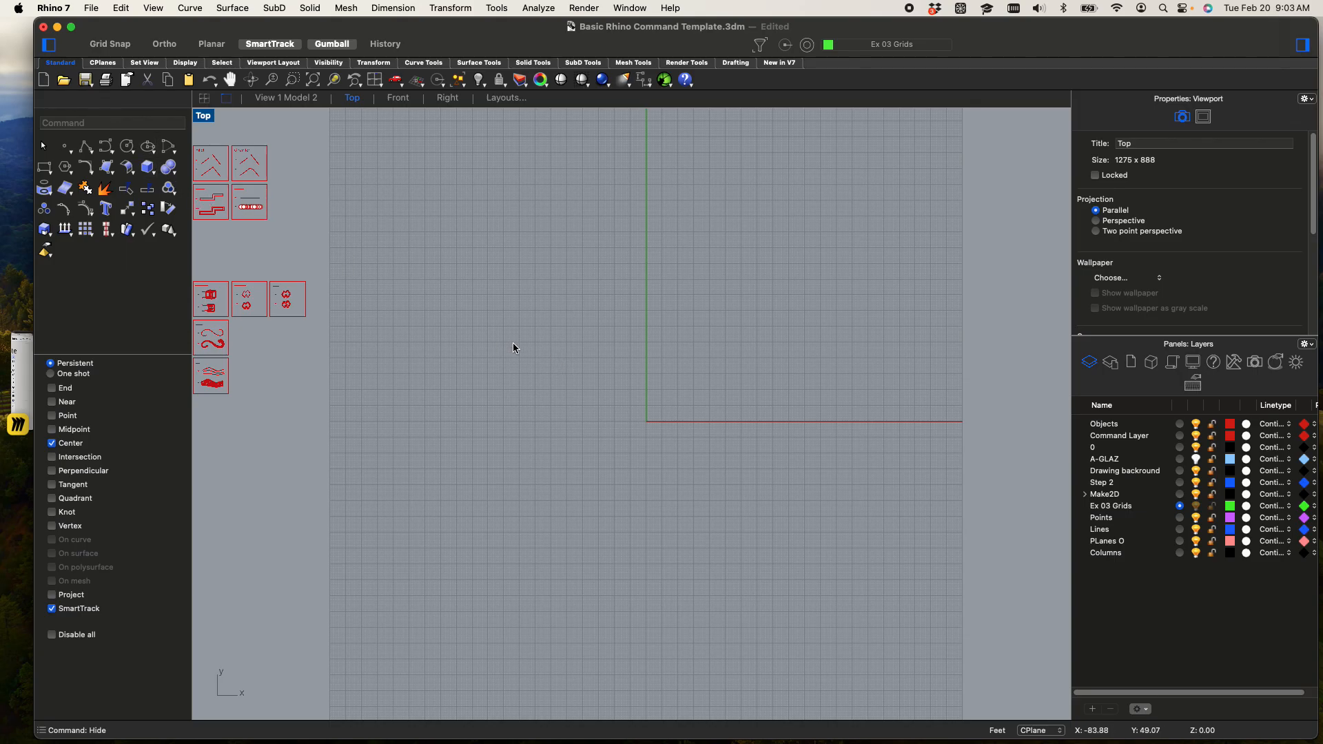
type("Rec")
key("Return")
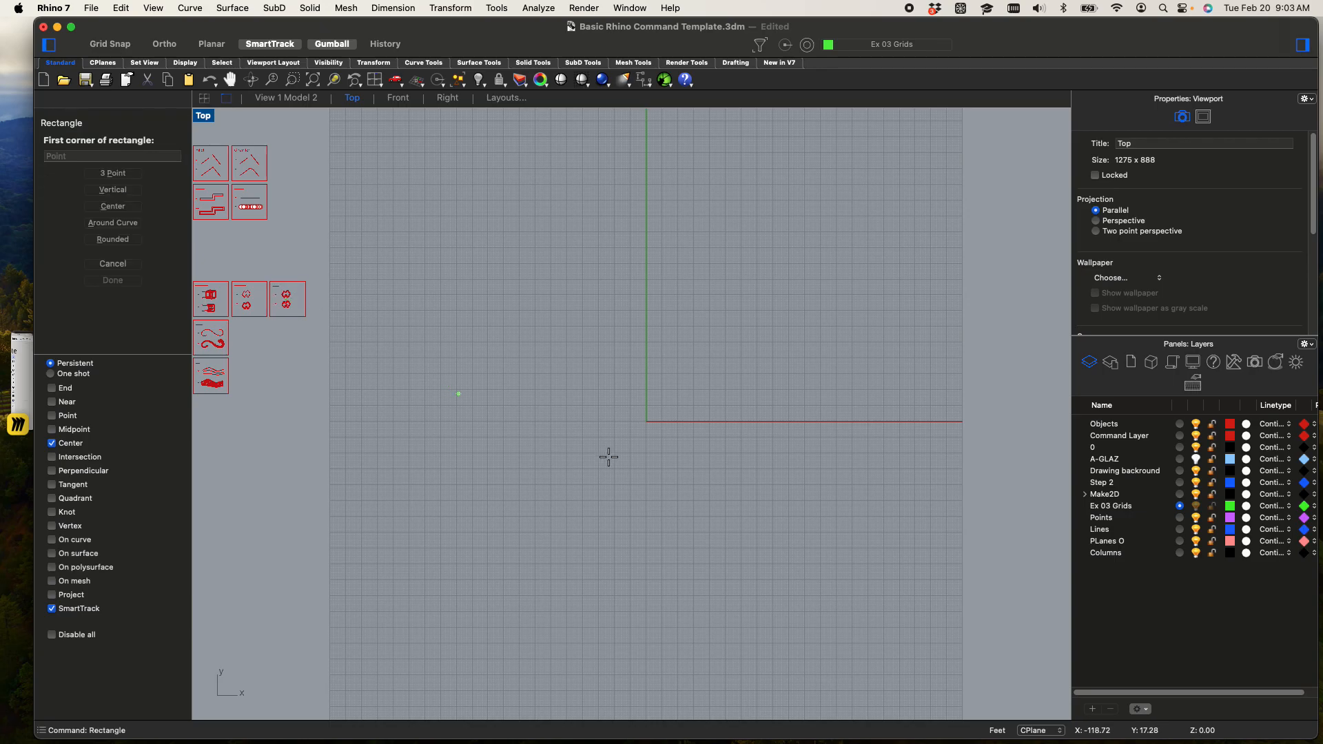
left_click(612, 455)
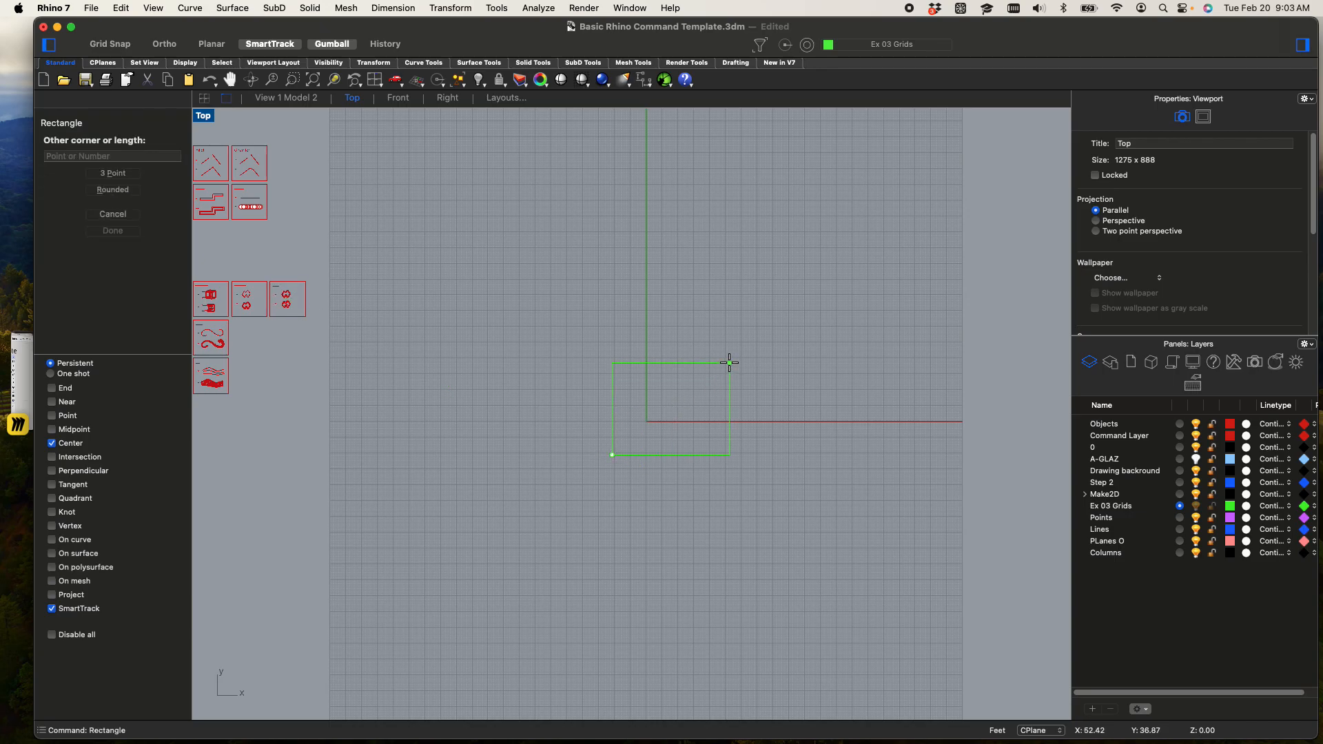
type("30'")
key("Return")
type("30'")
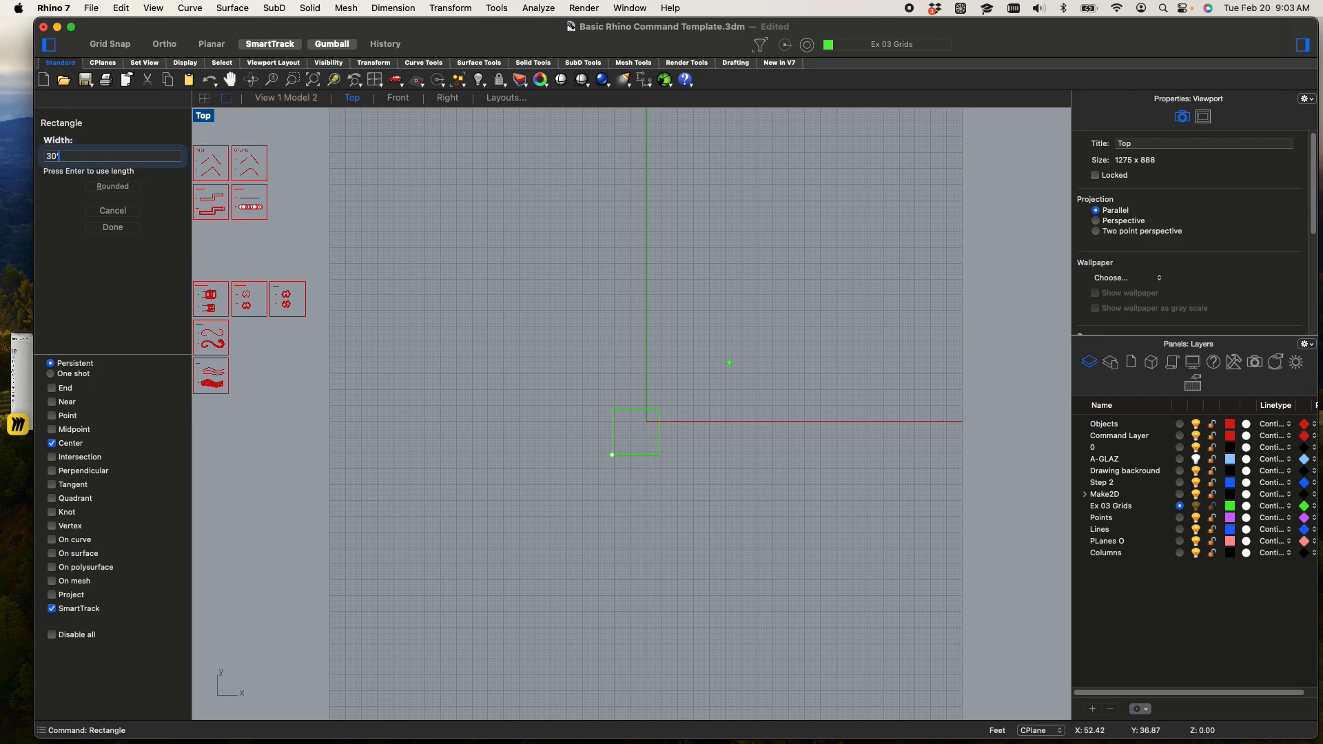
key("Return")
Copy the square 45' straight up in the Right view
scroll(659, 476, "up", 5)
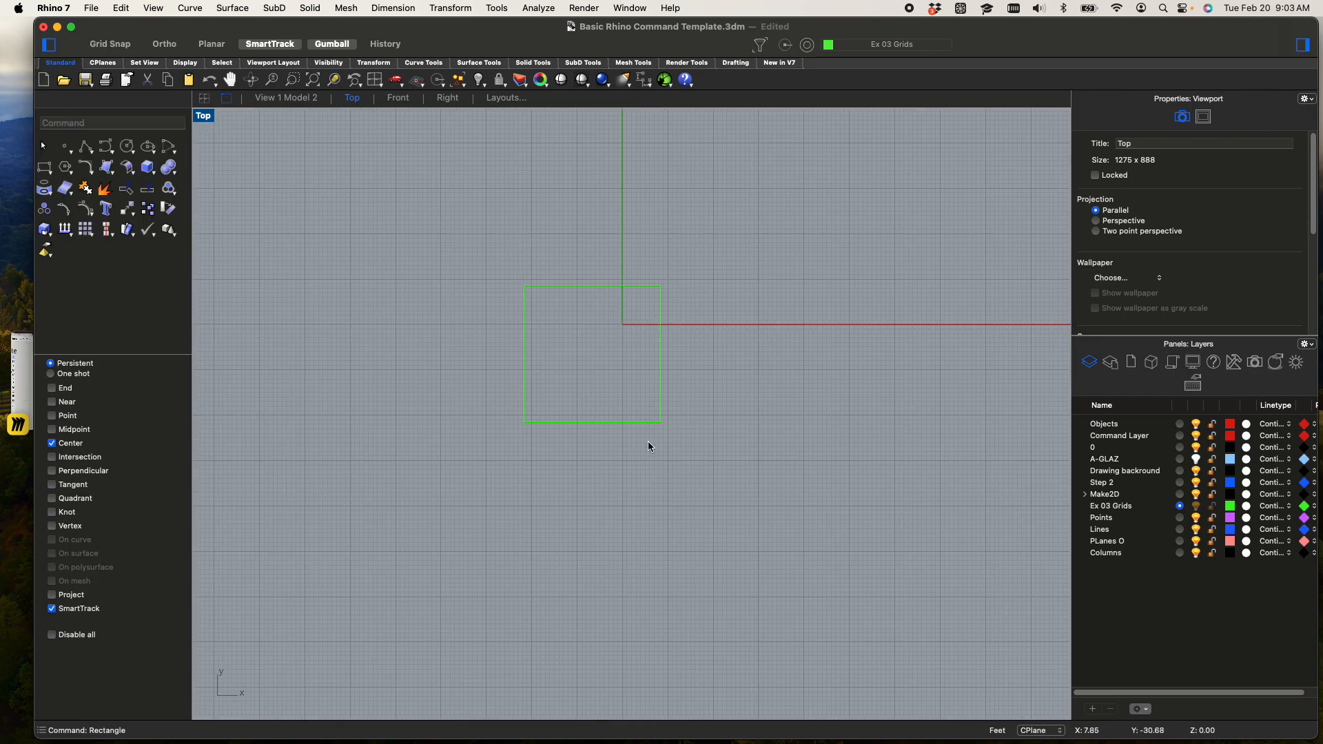
left_click(631, 426)
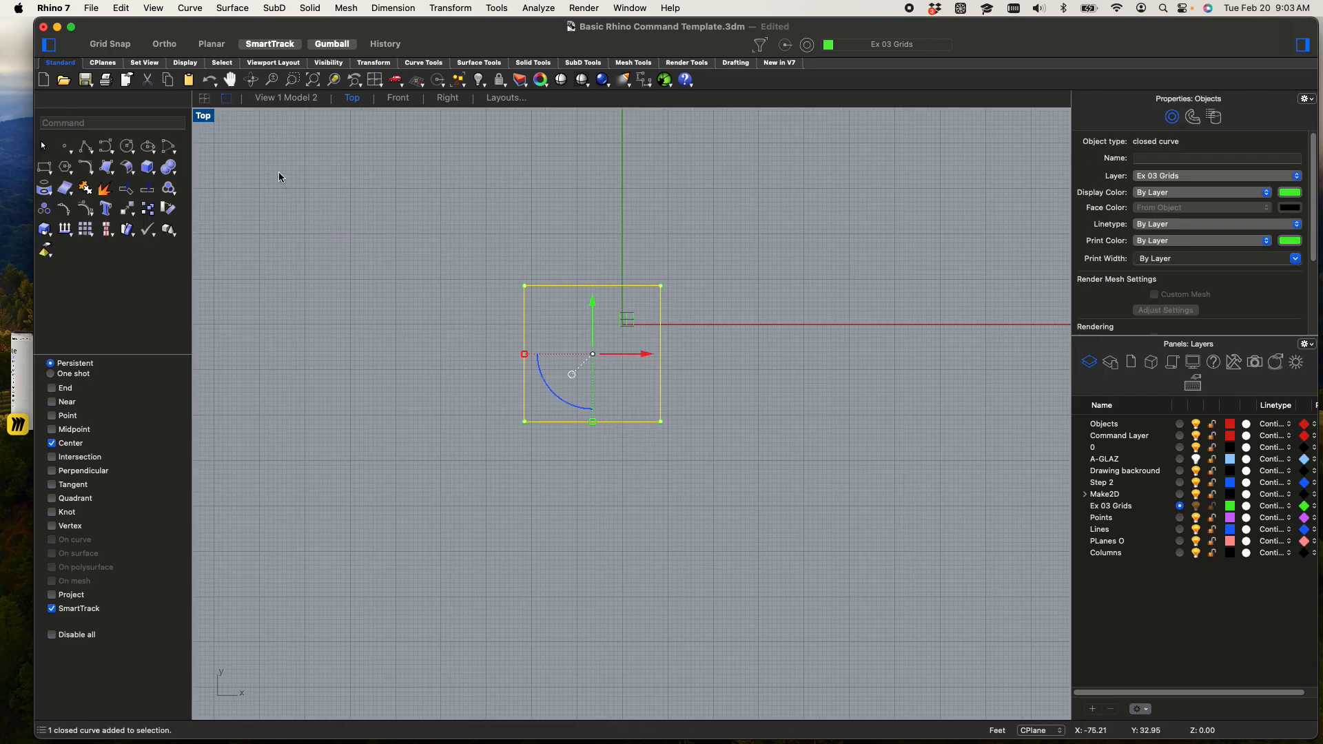
double_click(206, 121)
mouse_move(815, 567)
right_mouse_down()
mouse_move(813, 602)
mouse_move(832, 557)
right_mouse_up()
scroll(804, 598, "up", 7)
type("cop")
key("Return")
left_click(833, 573)
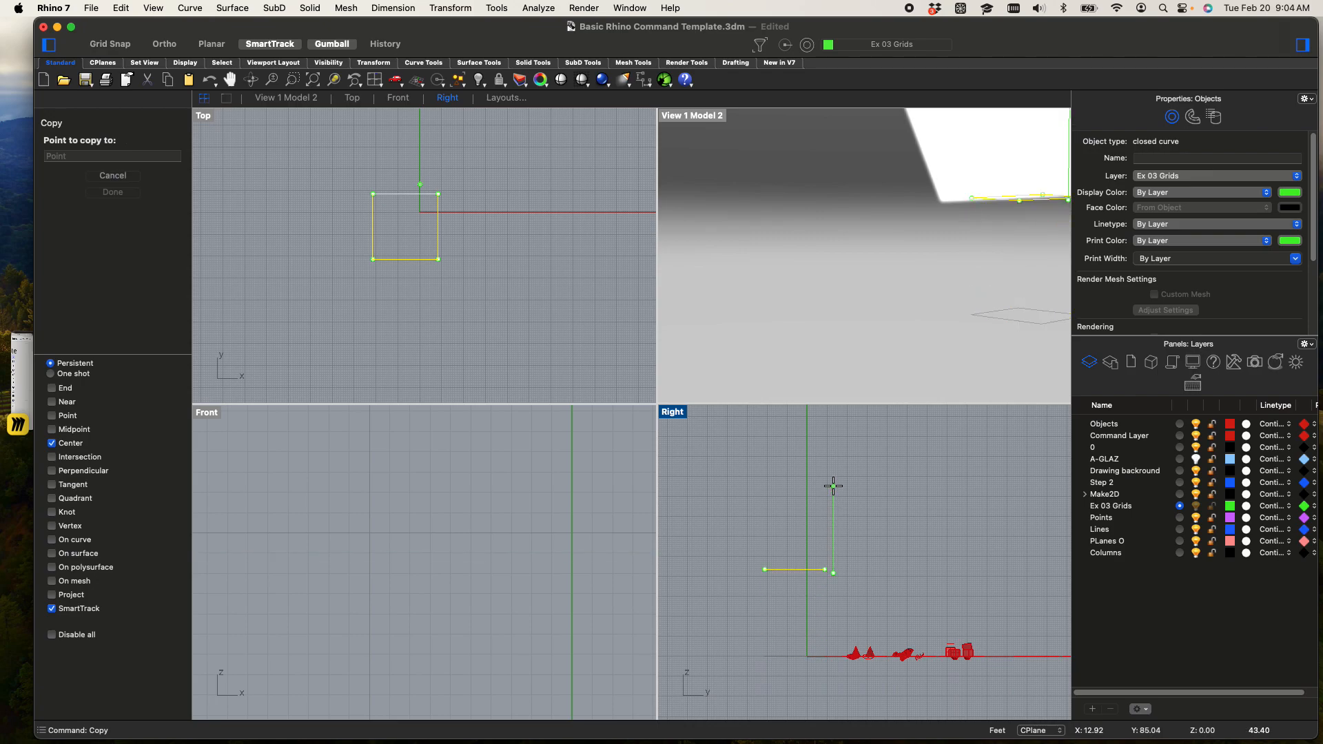
type("45")
key("Return")
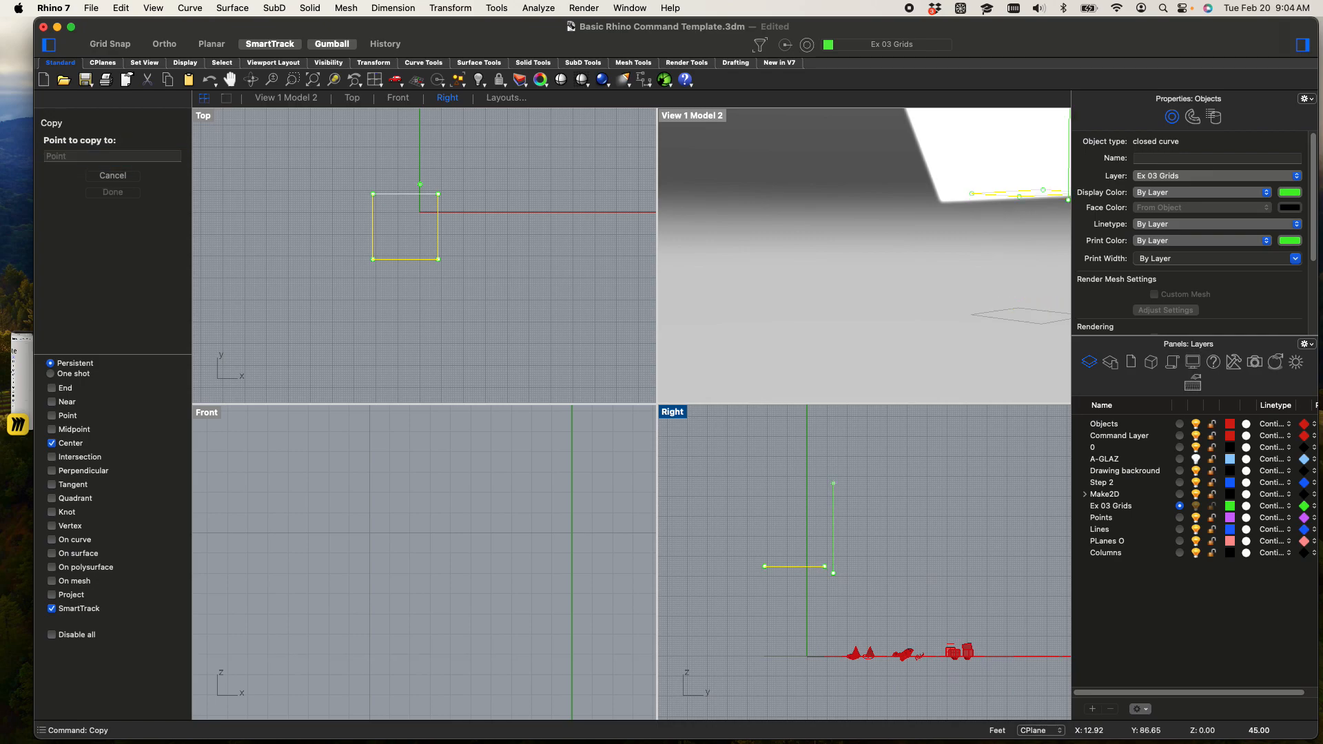
left_click(842, 464)
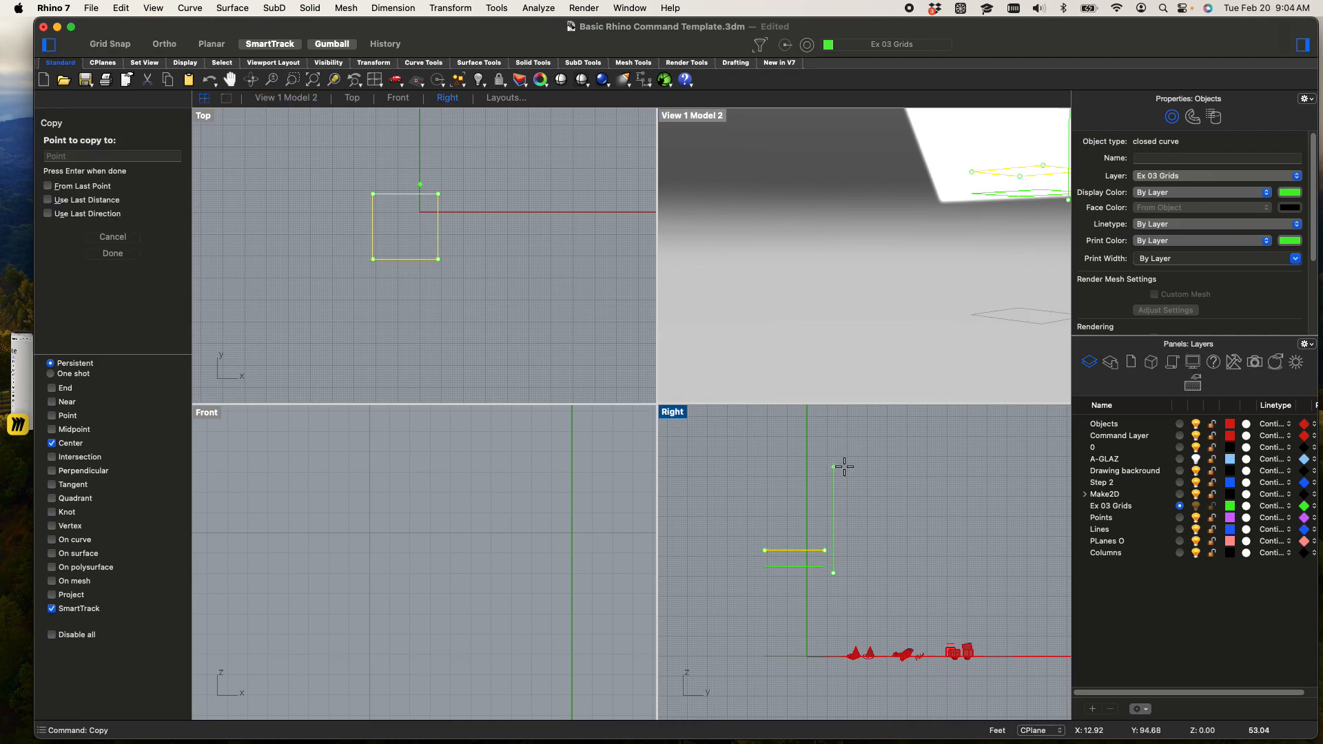
key("Return")
left_click(880, 514)
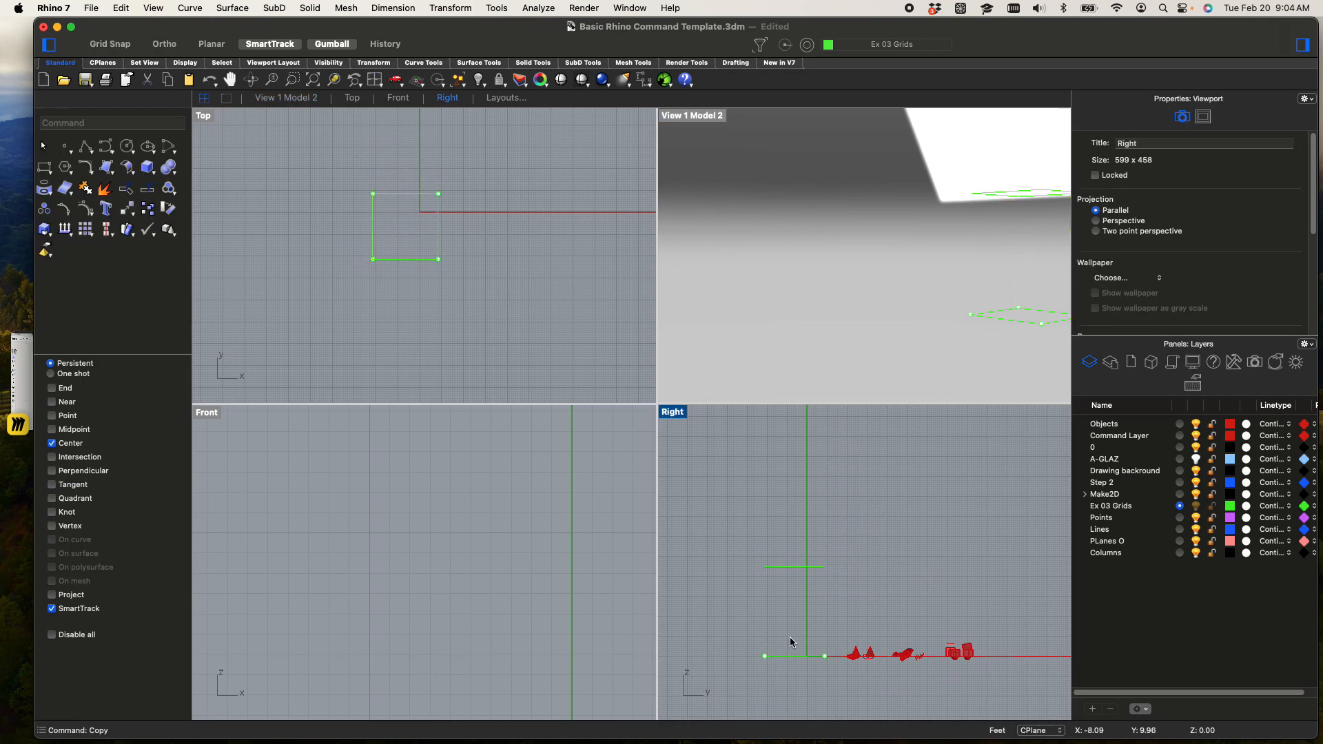
Hide the red command template sheets and objects beside the grid
scroll(796, 616, "up", 8)
right_click_drag(795, 602, 827, 568)
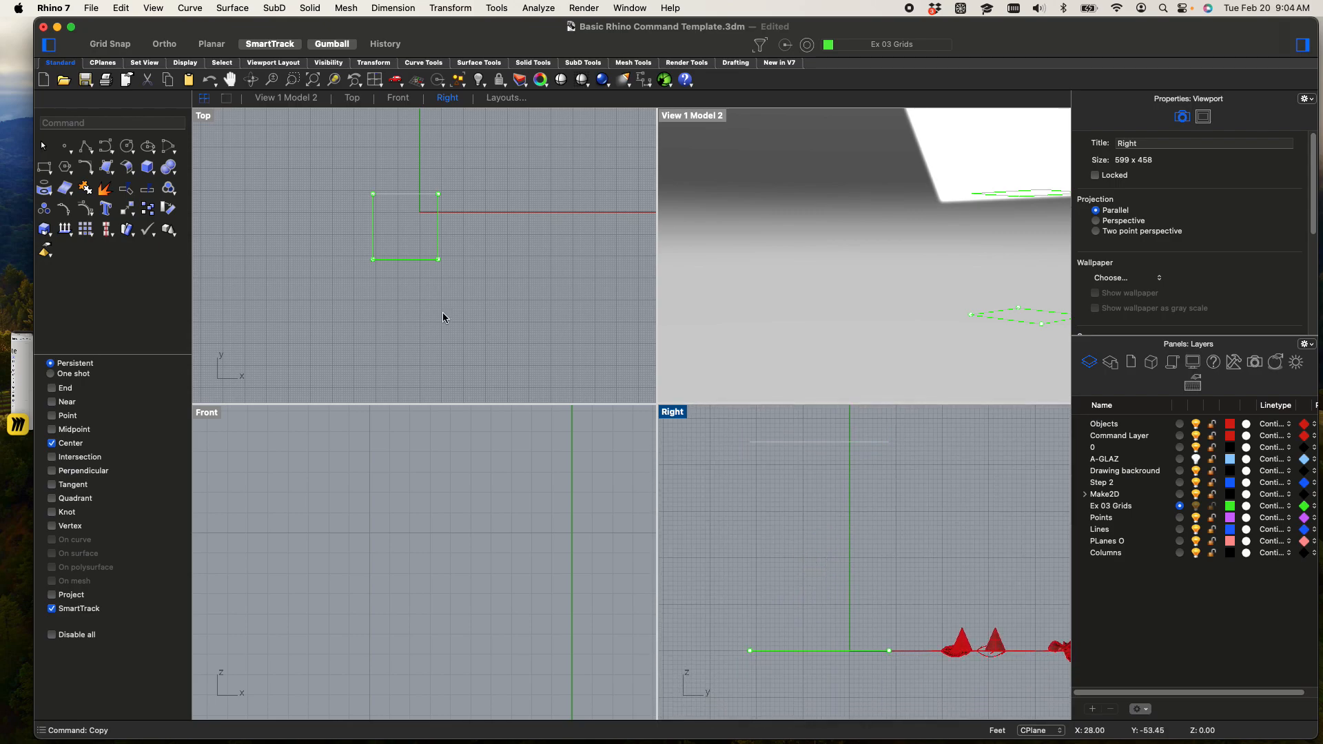
scroll(365, 268, "down", 10)
right_click_drag(343, 259, 407, 285)
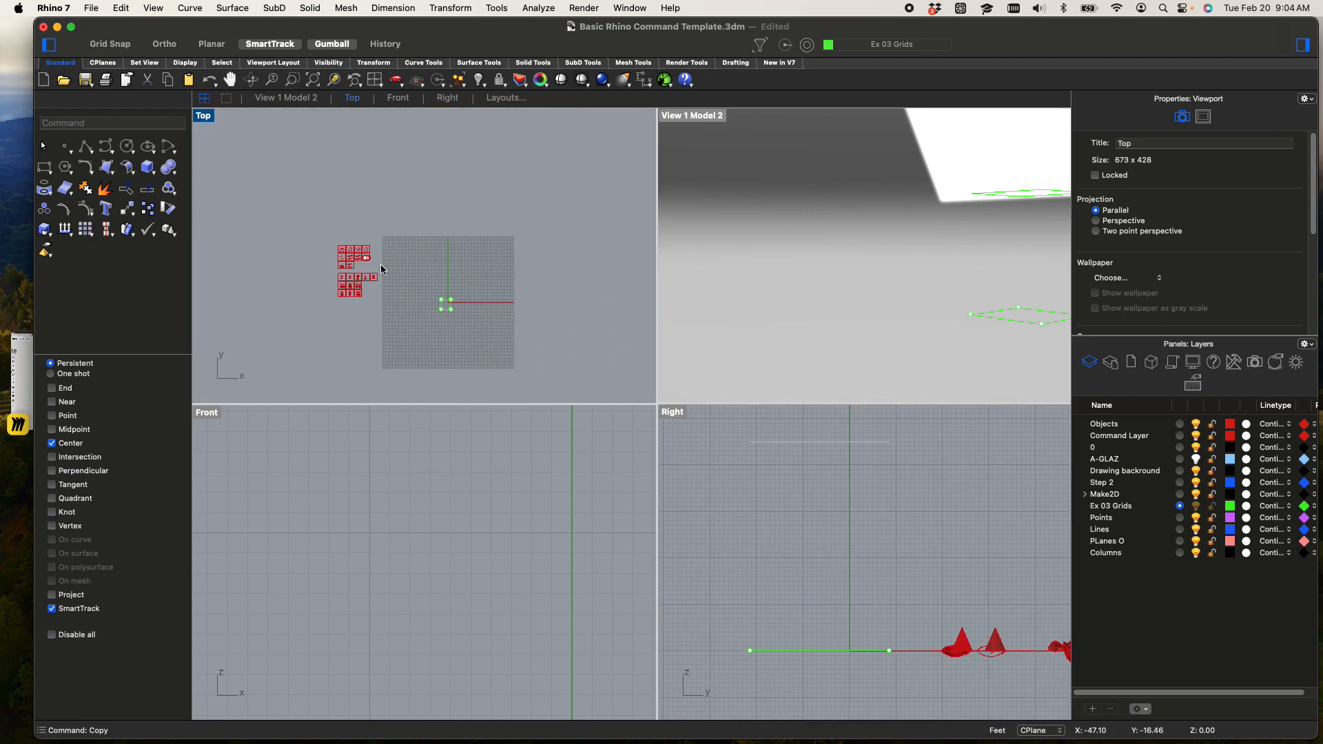
left_click_drag(359, 294, 403, 336)
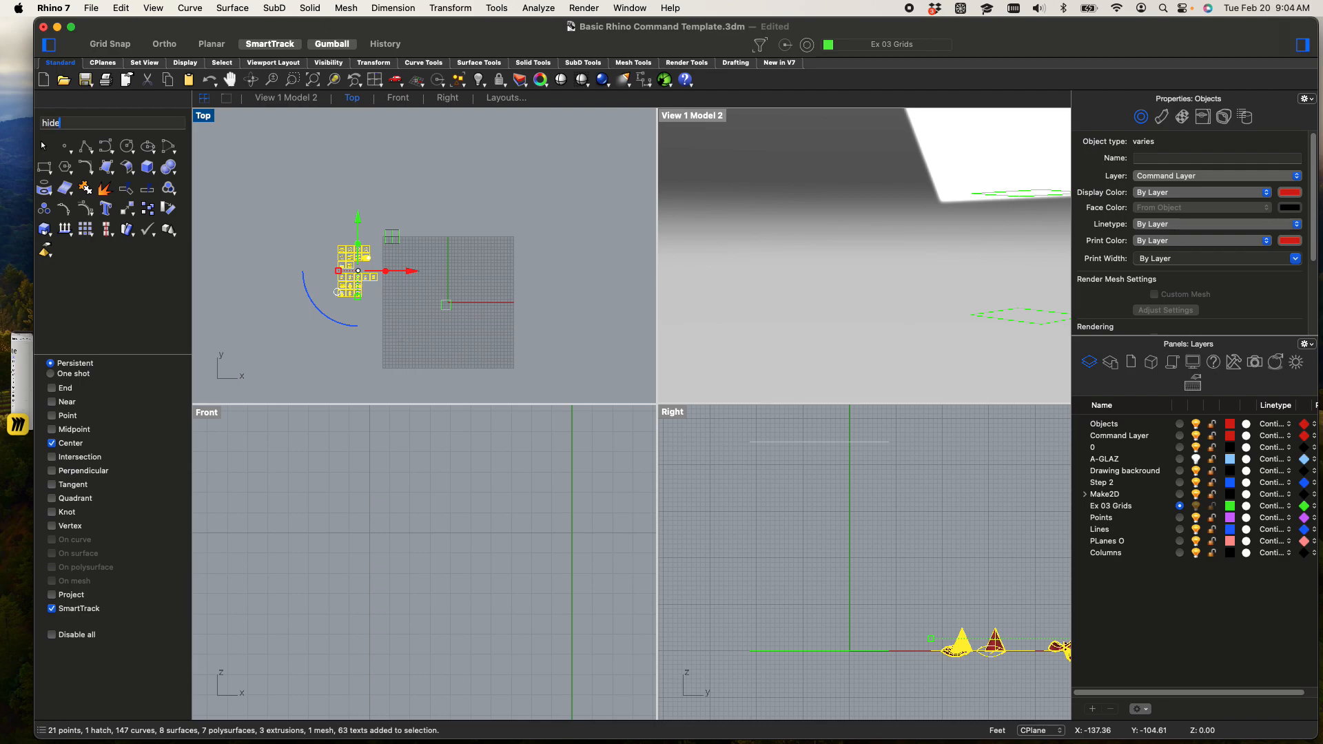
key("Return")
Set the View 1 Model 2 perspective viewport to Shaded display mode
scroll(748, 491, "down", 5)
scroll(778, 511, "down", 4)
right_click_drag(867, 562, 842, 547)
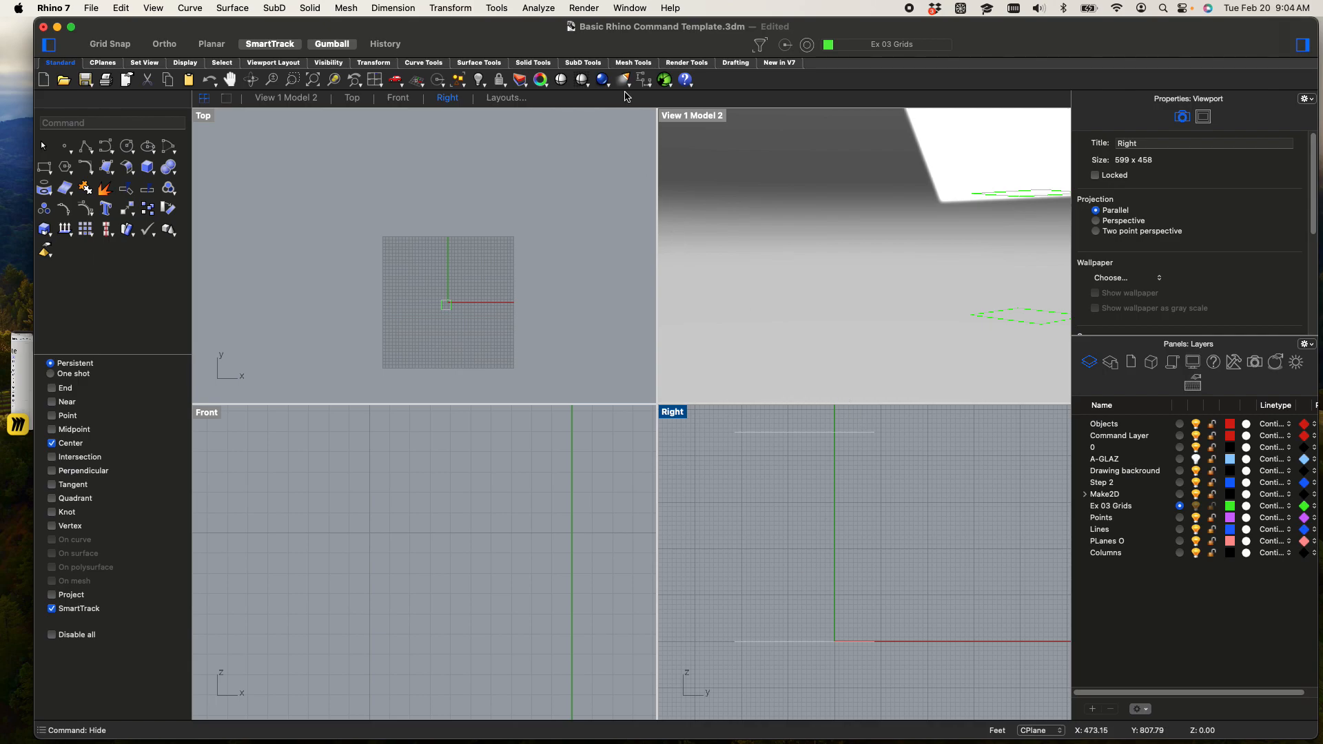
left_click(703, 119)
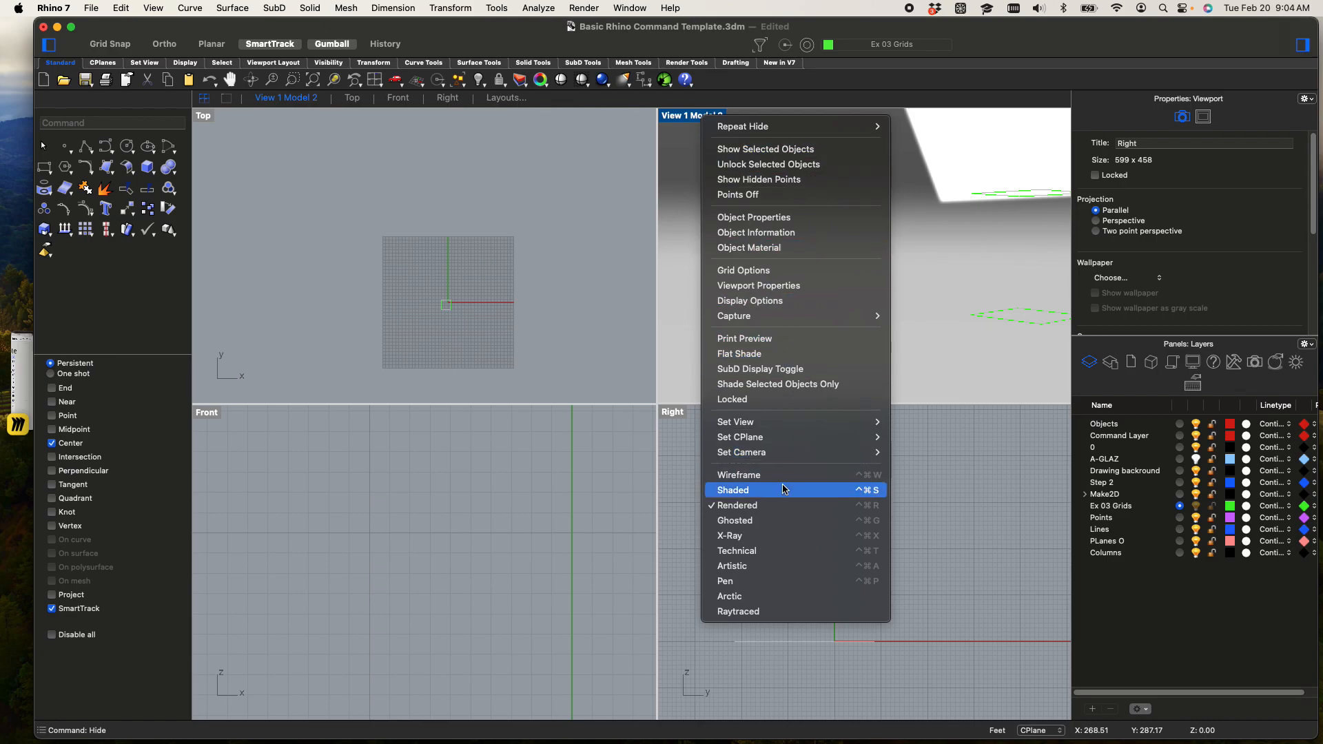
left_click(786, 490)
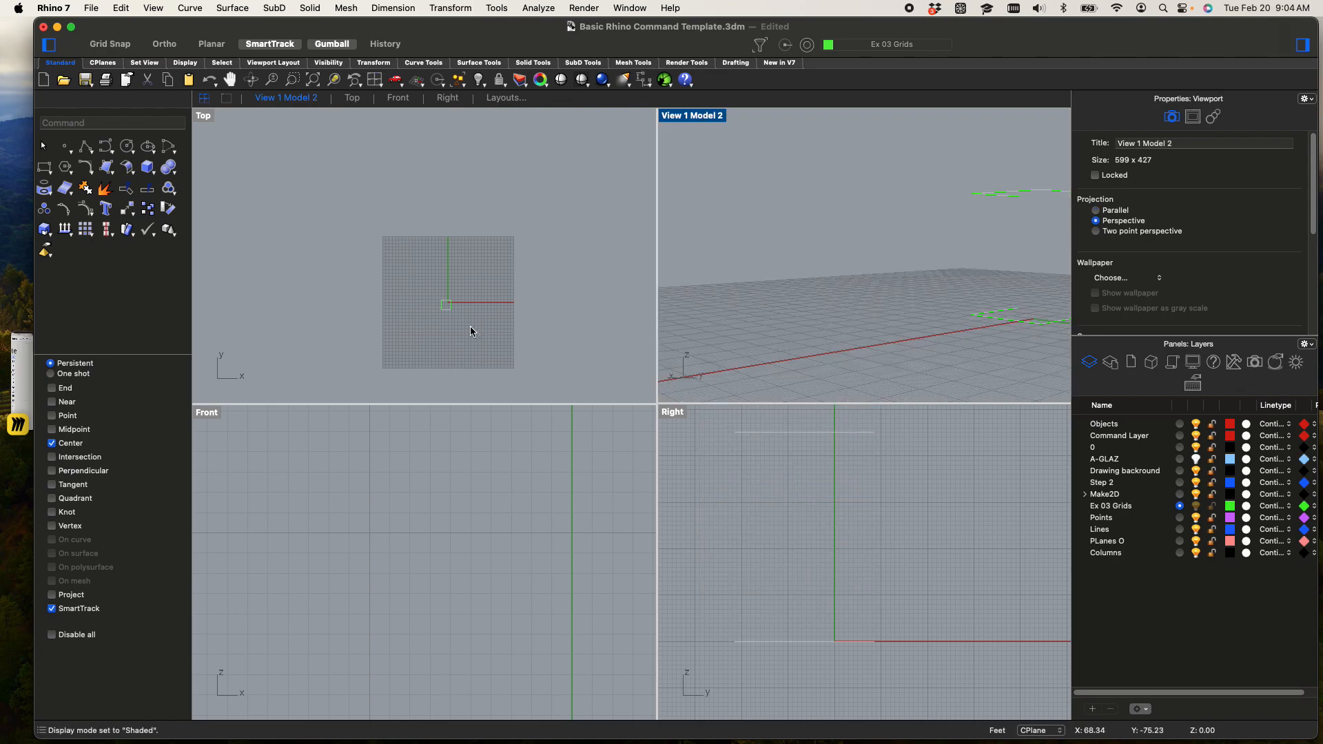
Examine the two stacked squares in the perspective, Top and Front views, framing them closely
scroll(455, 604, "down", 4)
right_click_drag(455, 604, 381, 552)
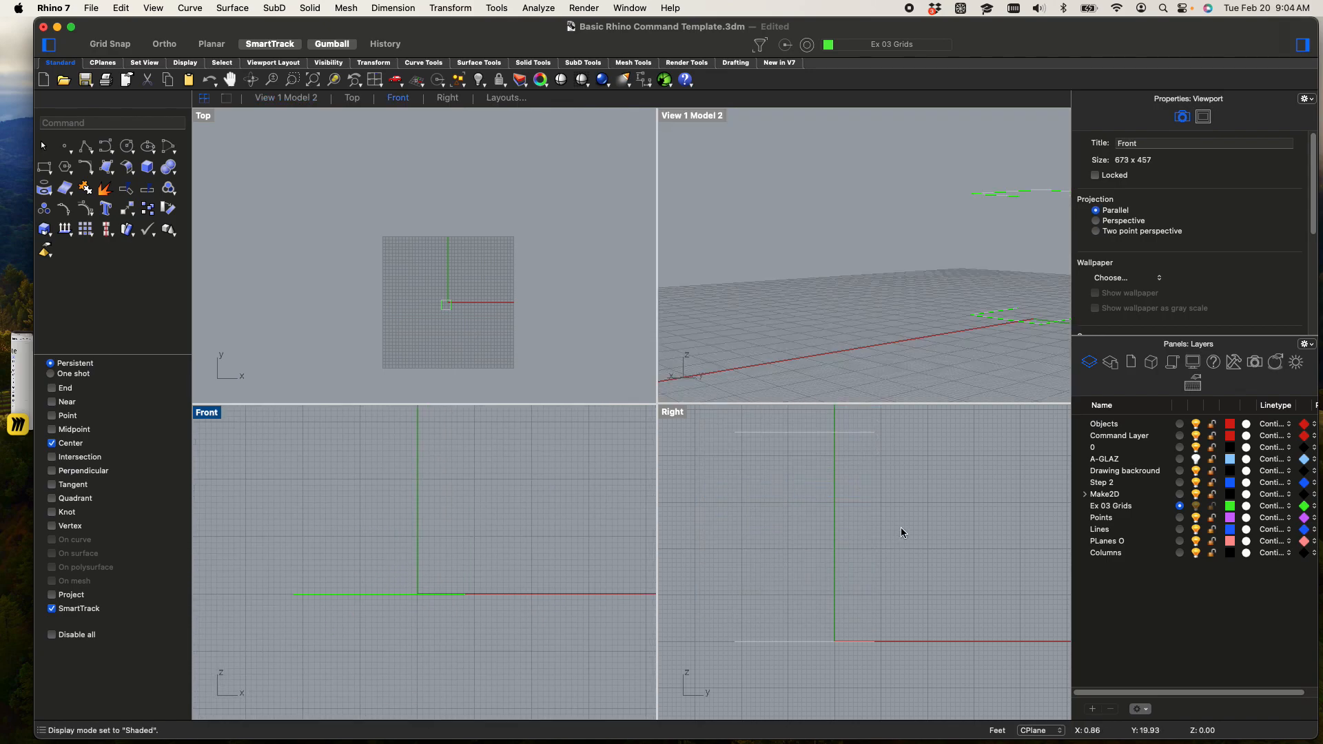
right_click_drag(1045, 296, 868, 346)
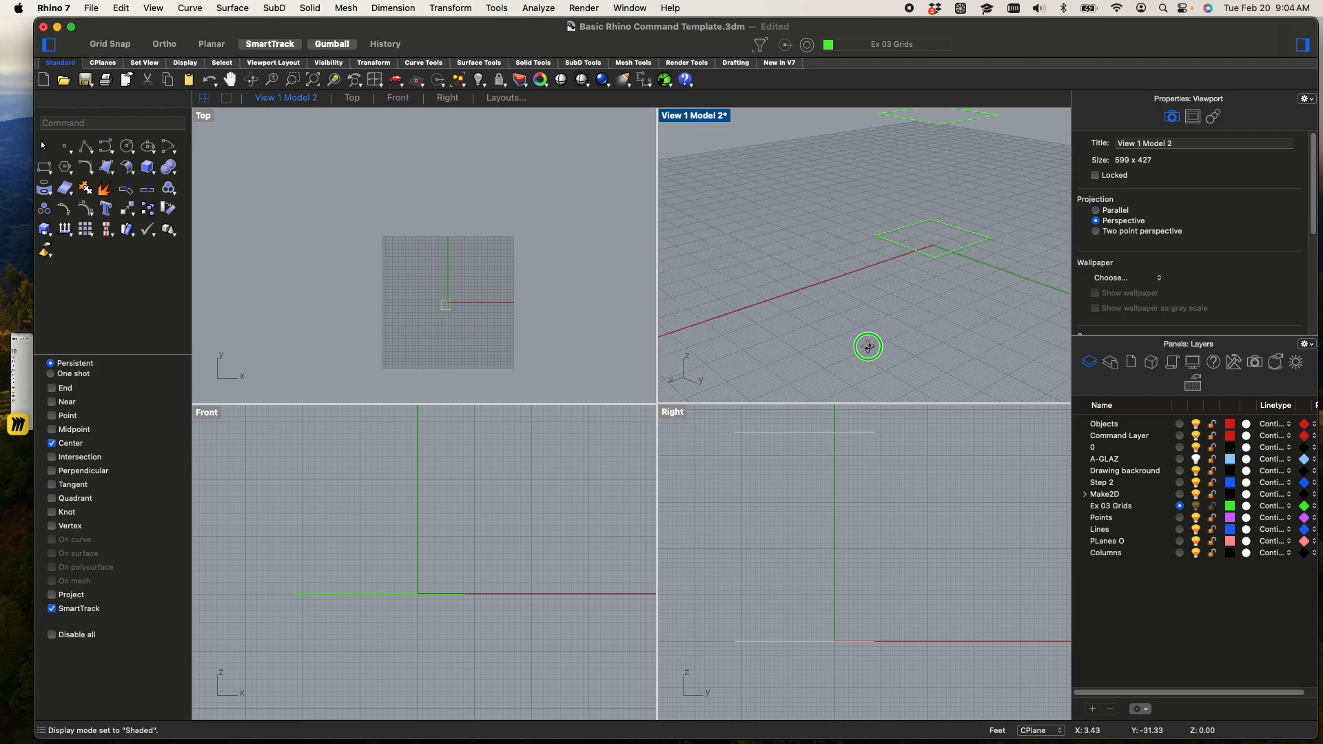
scroll(930, 197, "up", 3)
right_click_drag(935, 255, 952, 215)
left_click_drag(986, 385, 882, 138)
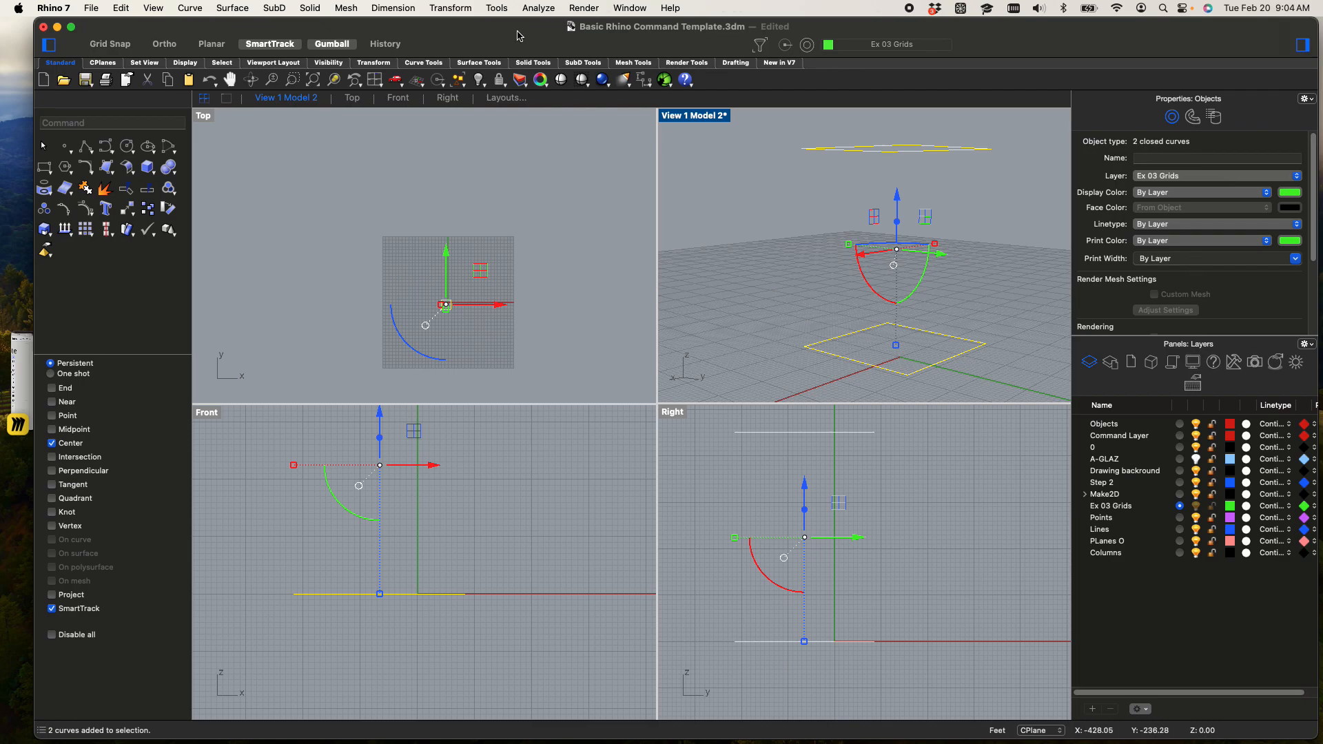
left_click(333, 80)
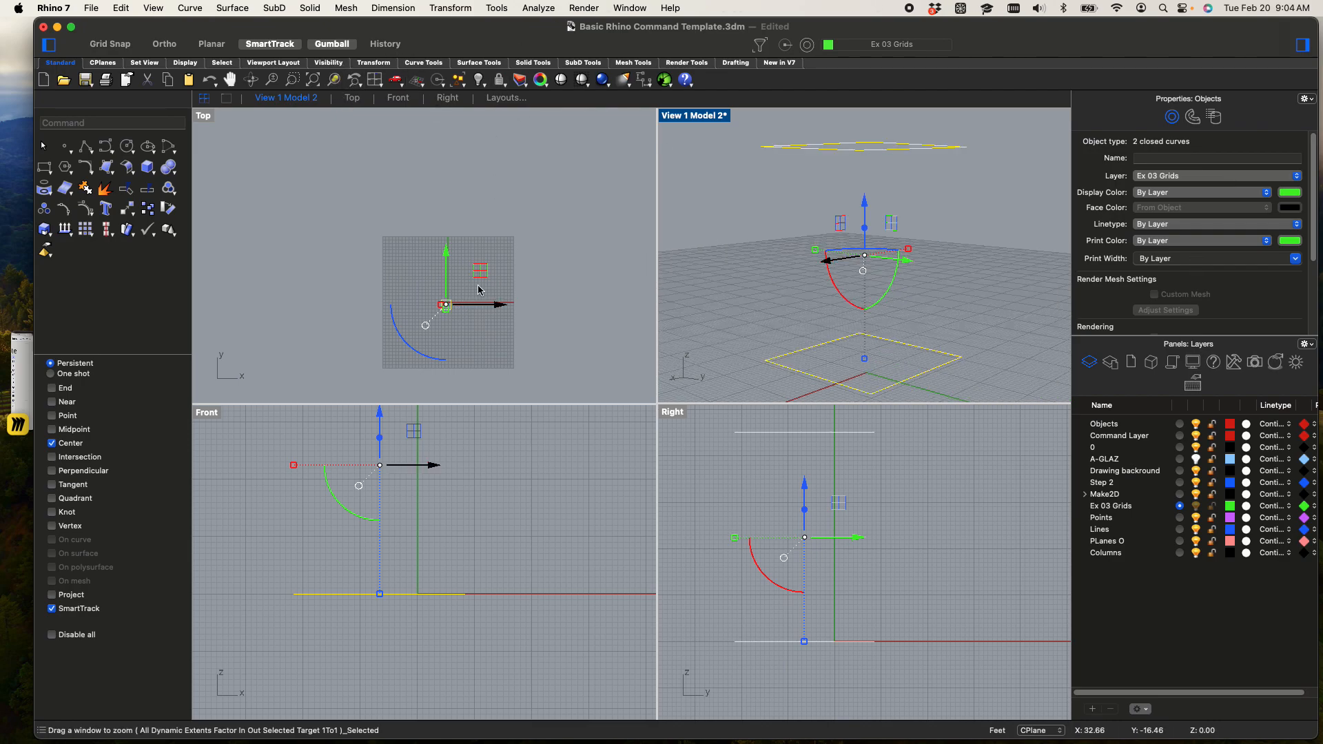
left_click(528, 301)
scroll(465, 317, "up", 5)
scroll(387, 288, "up", 10)
scroll(499, 328, "down", 7)
right_click_drag(583, 329, 458, 320)
scroll(420, 306, "up", 3)
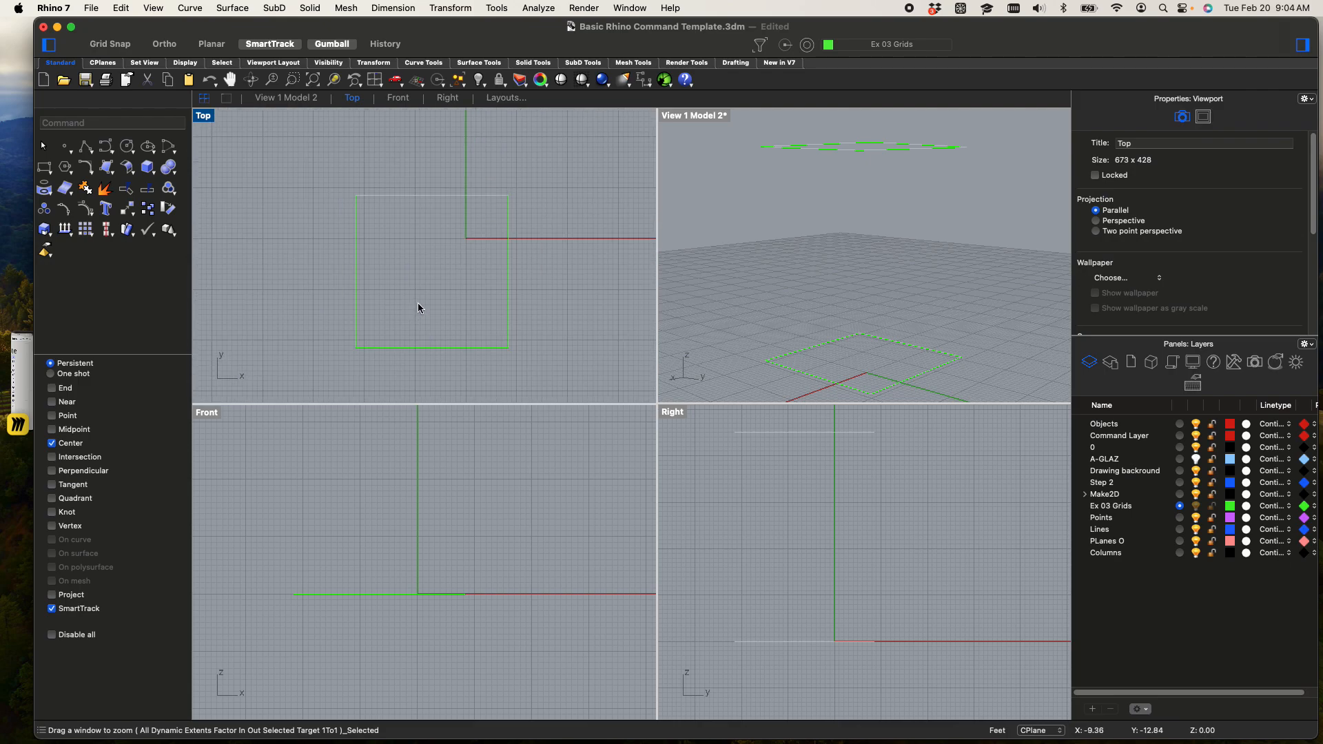
right_click_drag(391, 475, 432, 528)
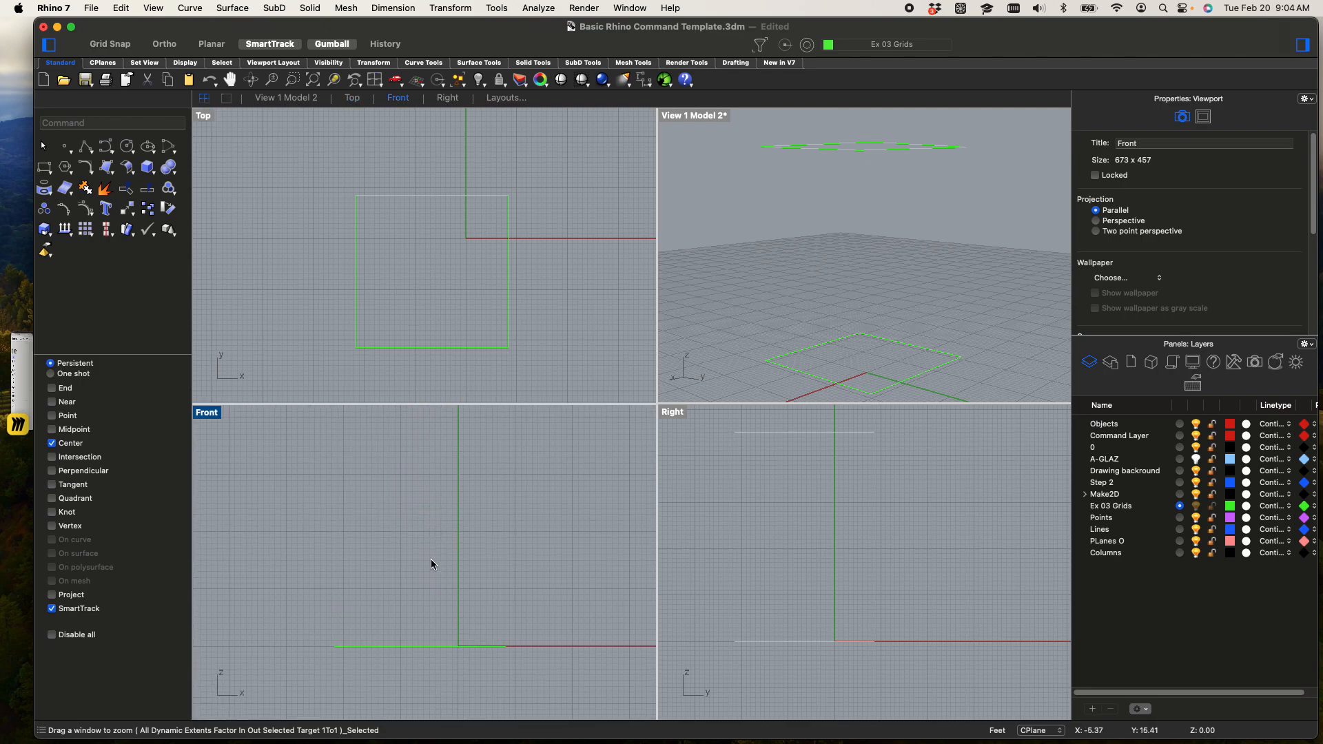
scroll(450, 514, "down", 4)
right_click_drag(449, 514, 473, 510)
scroll(426, 568, "up", 8)
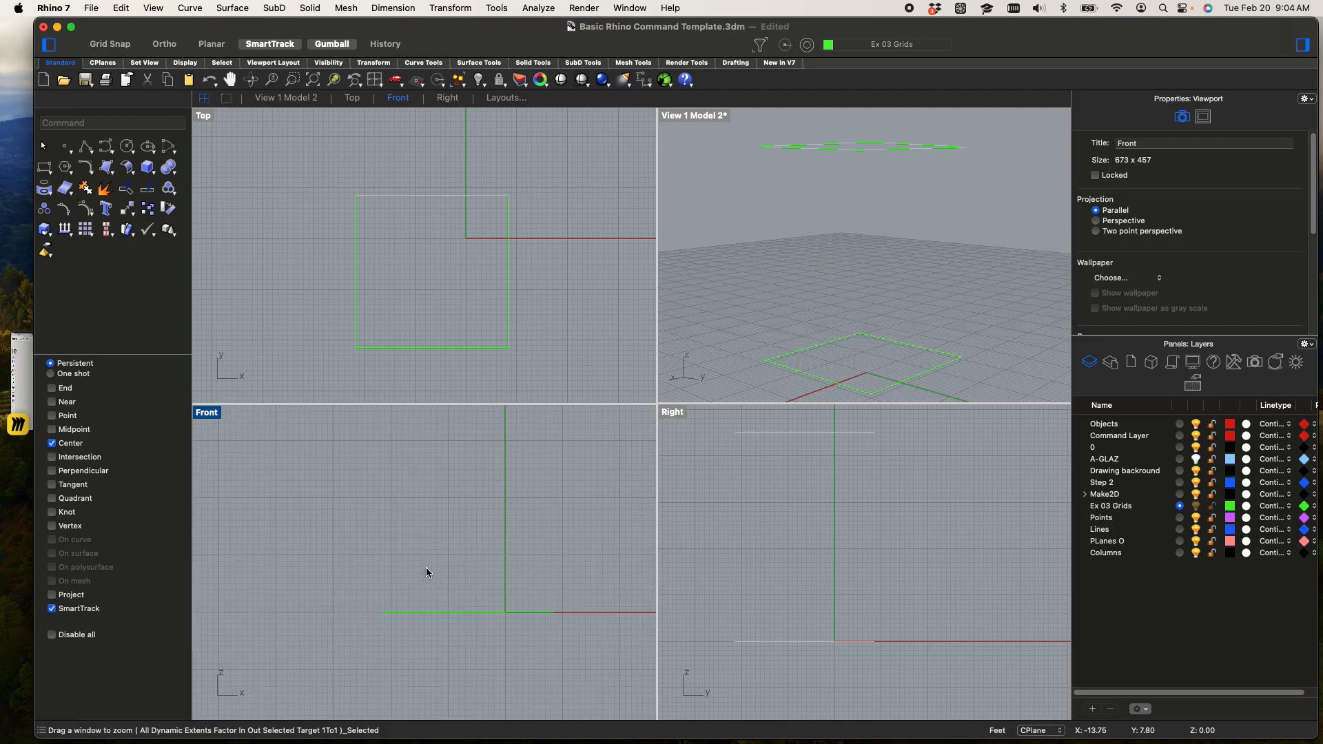
scroll(385, 238, "up", 5)
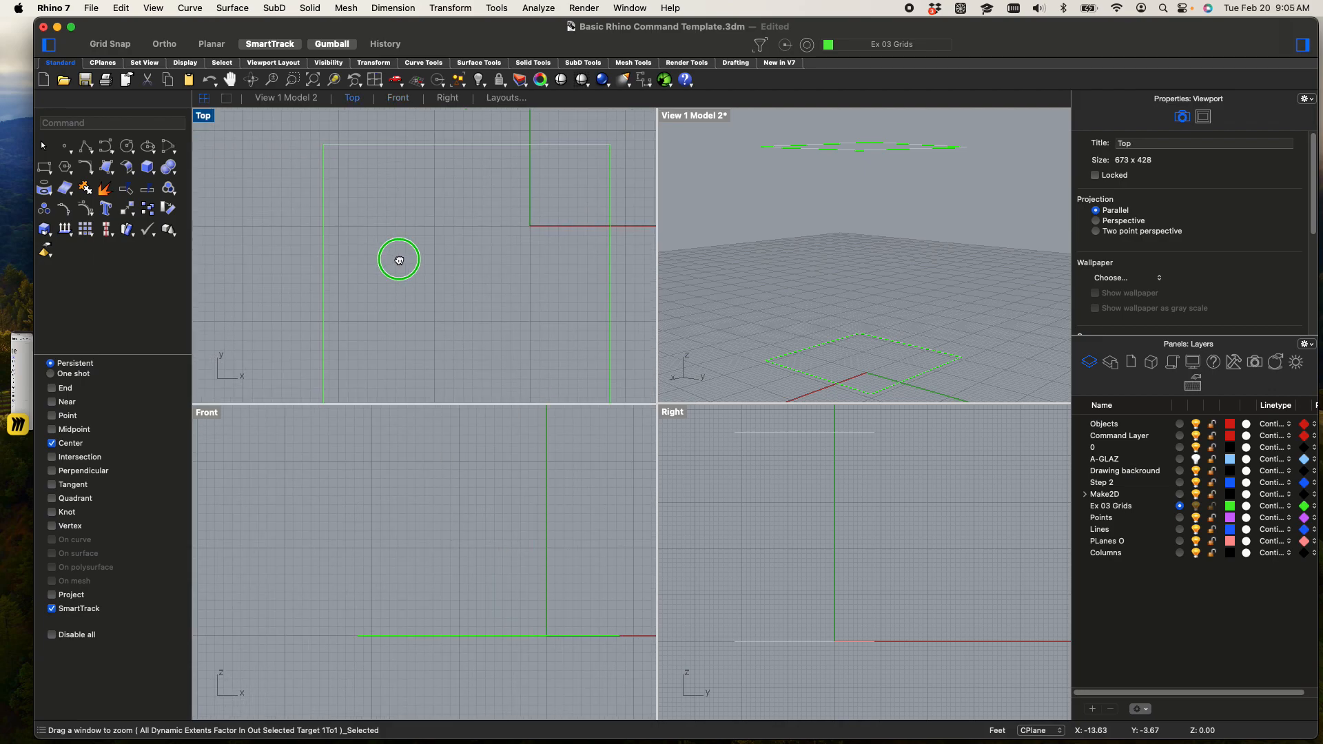
Maximize the Top view and explode both squares into separate line segments
double_click(210, 116)
scroll(411, 307, "down", 3)
right_click_drag(412, 309, 407, 321)
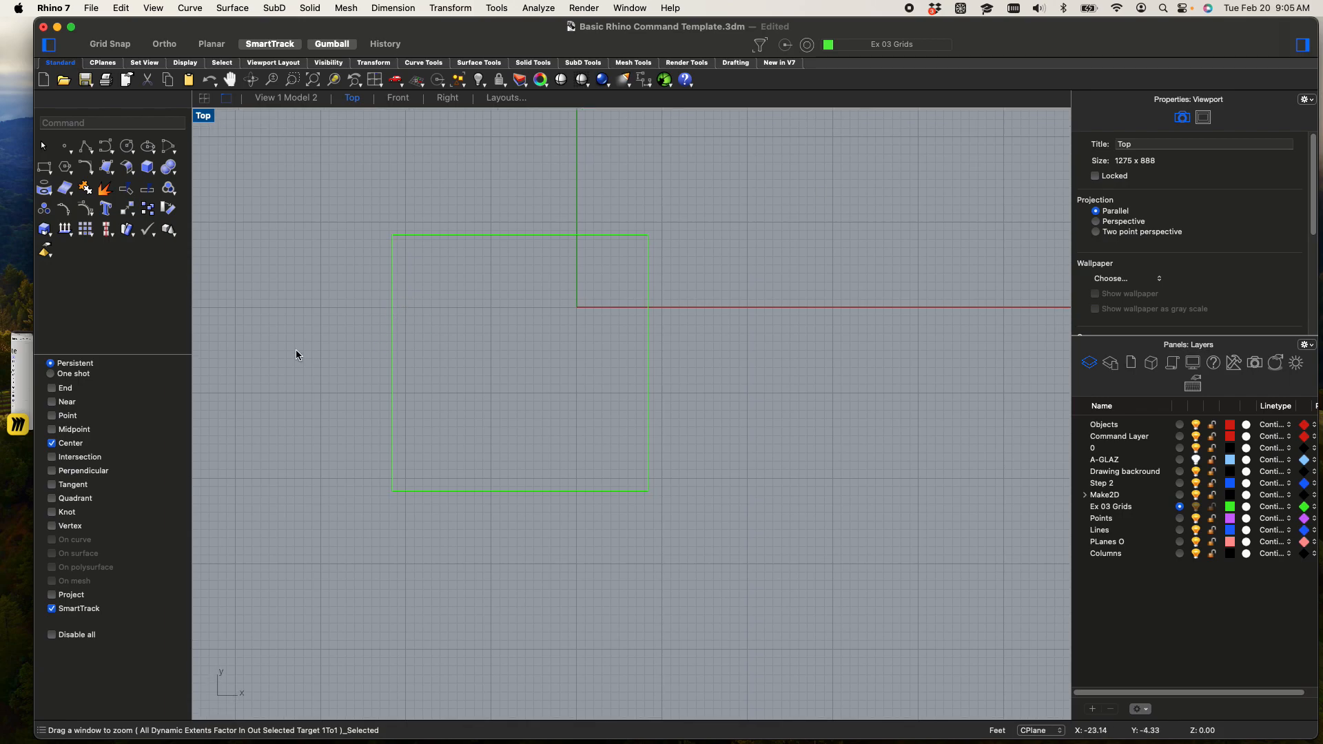
scroll(473, 358, "up", 3)
scroll(422, 366, "down", 3)
left_click_drag(423, 363, 362, 337)
type("exp")
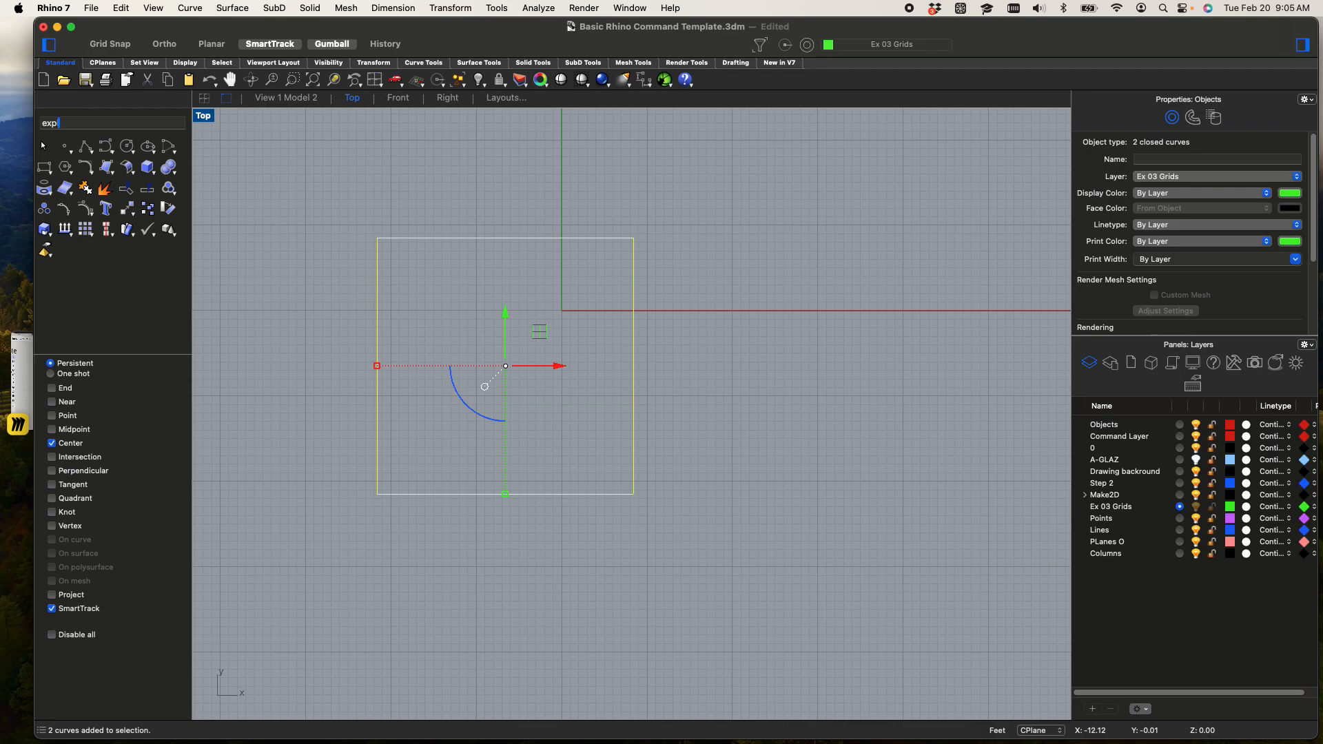
type("lode")
key("Return")
key("Escape")
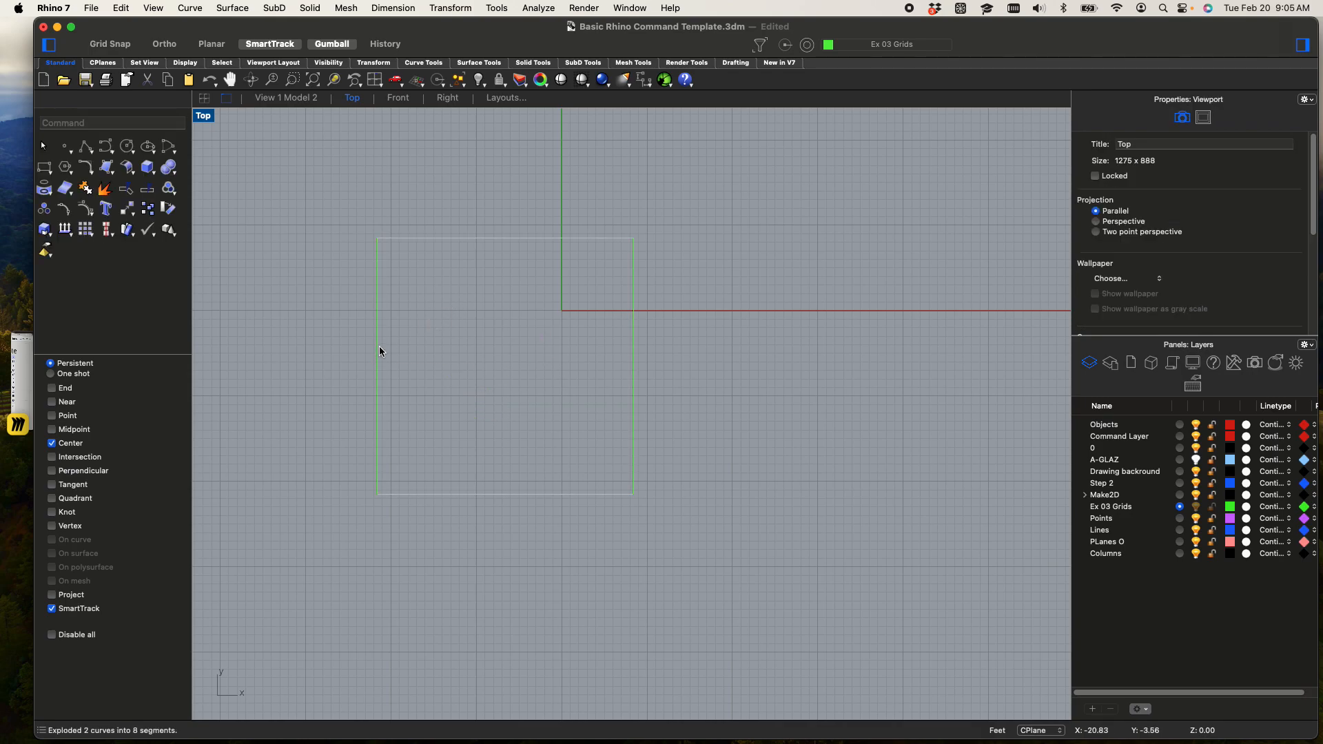
left_click(378, 348)
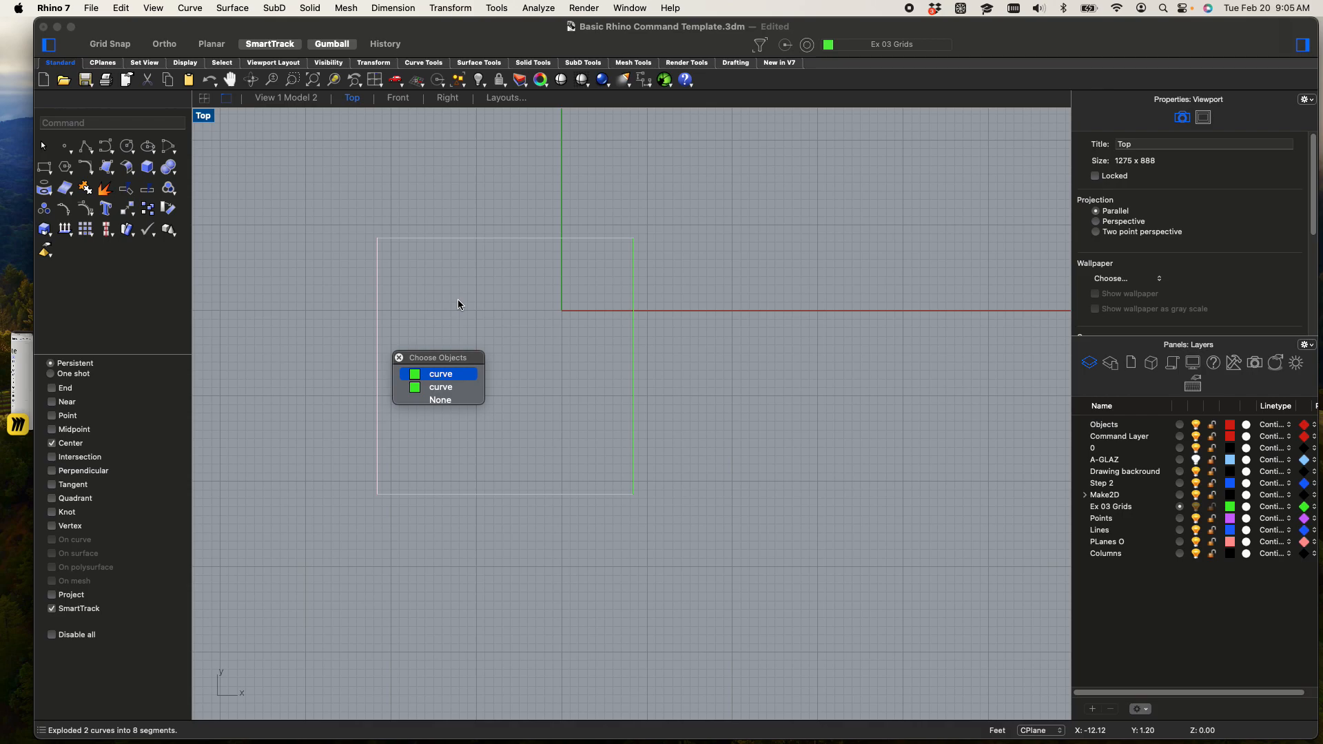
left_click(436, 374)
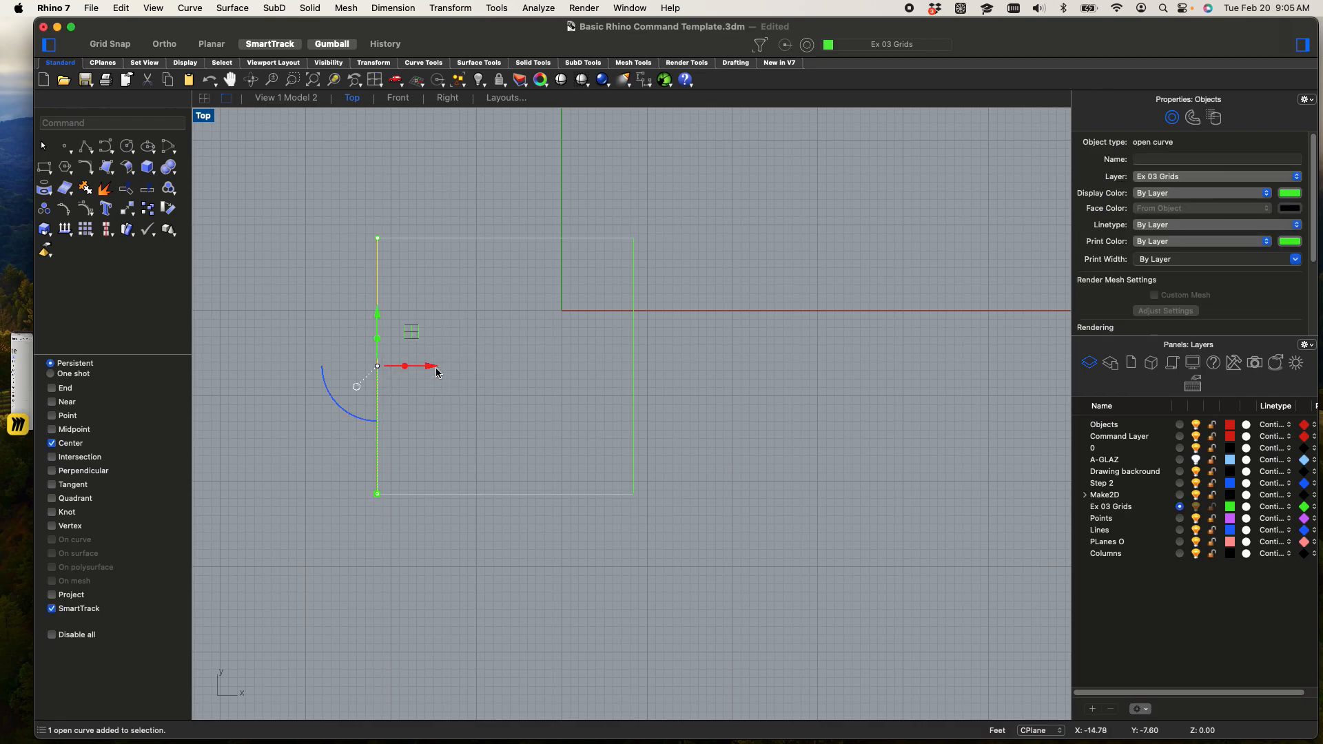
scroll(391, 312, "up", 3)
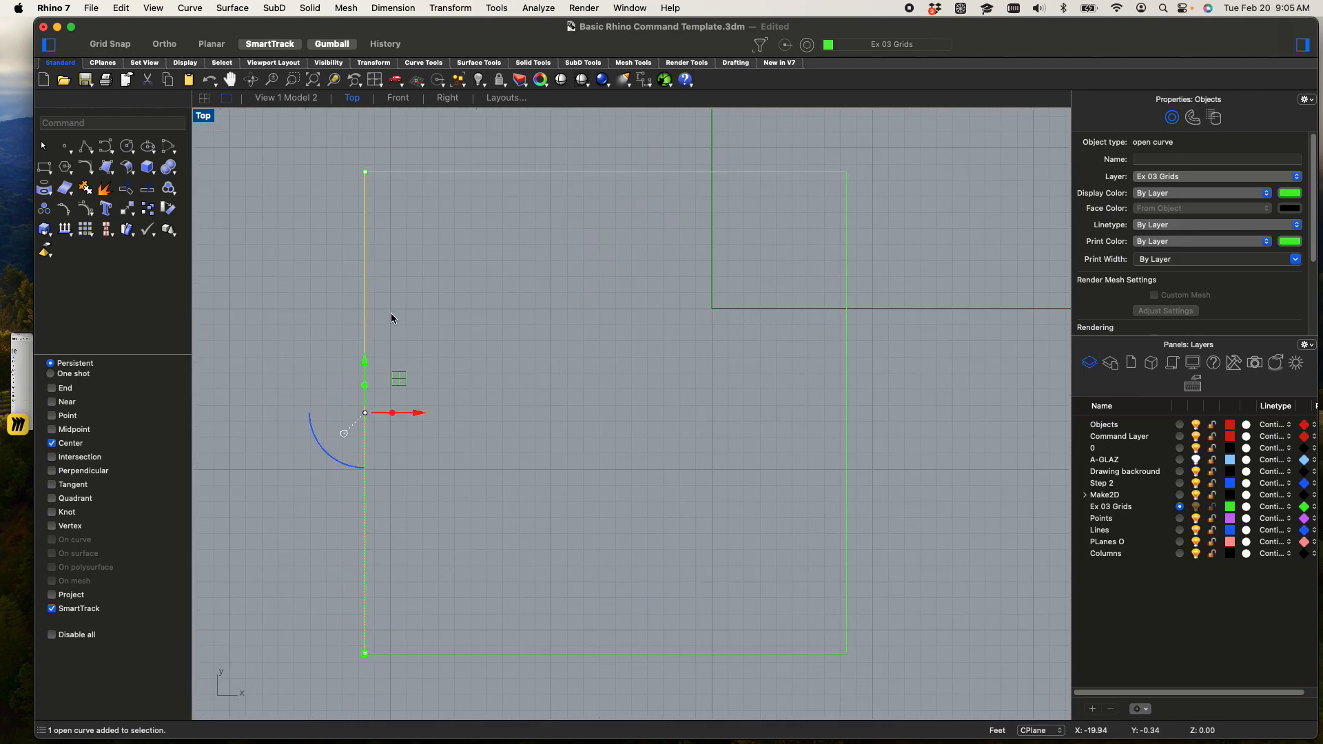
type("OffsetSrf")
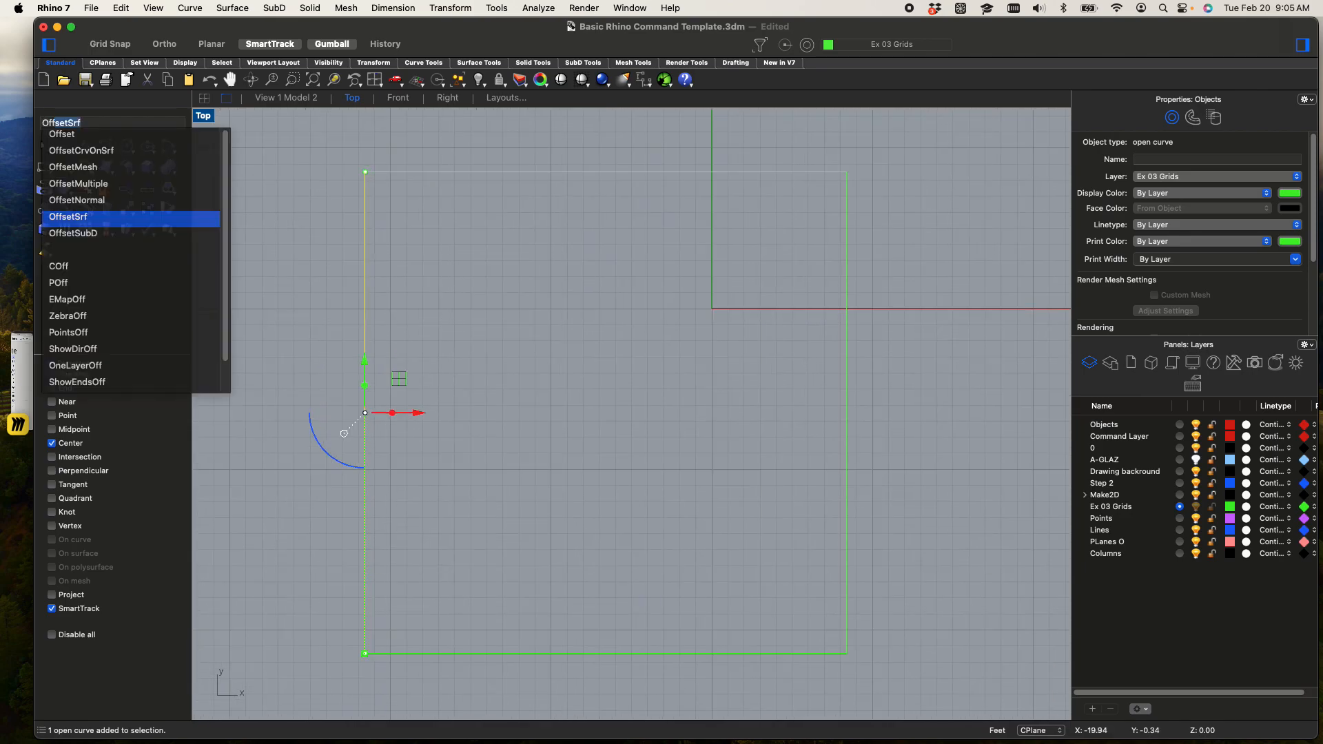
key("Return")
key("Escape")
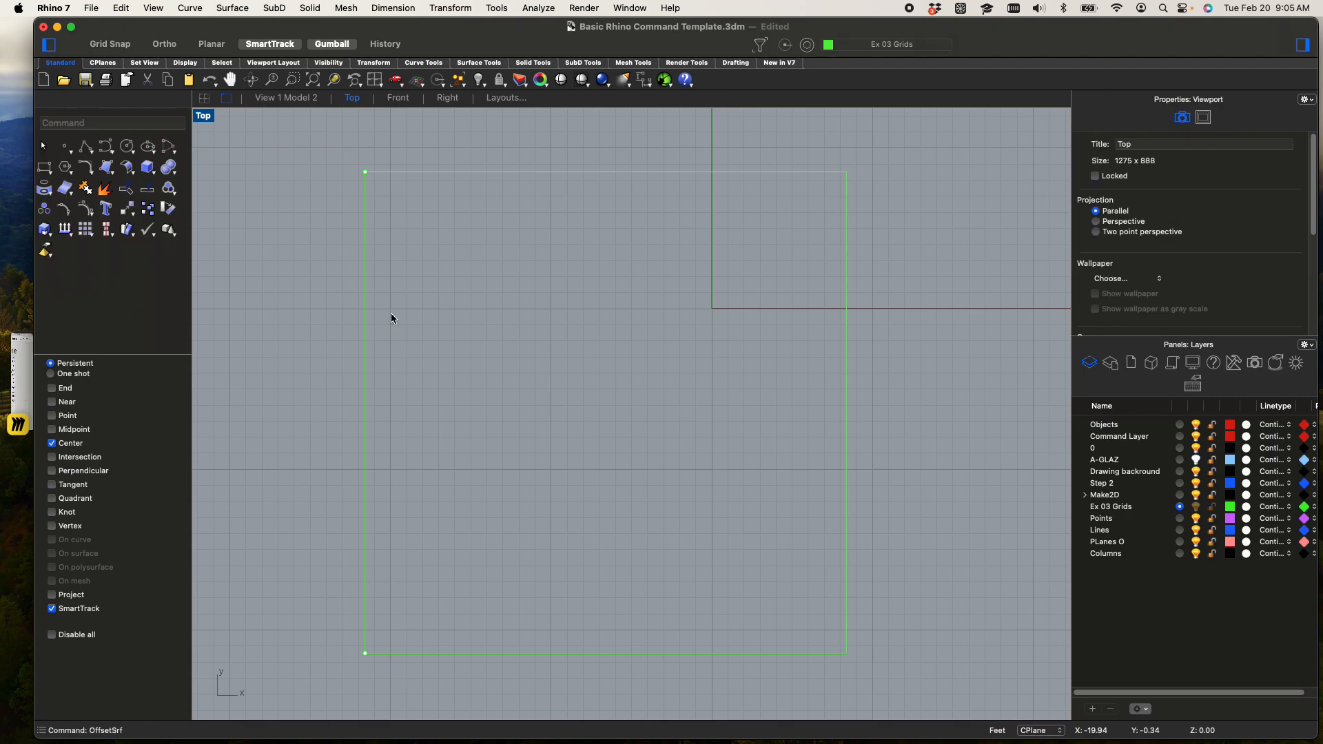
Offset the square's left edge 4 feet inward
type("offset")
key("Return")
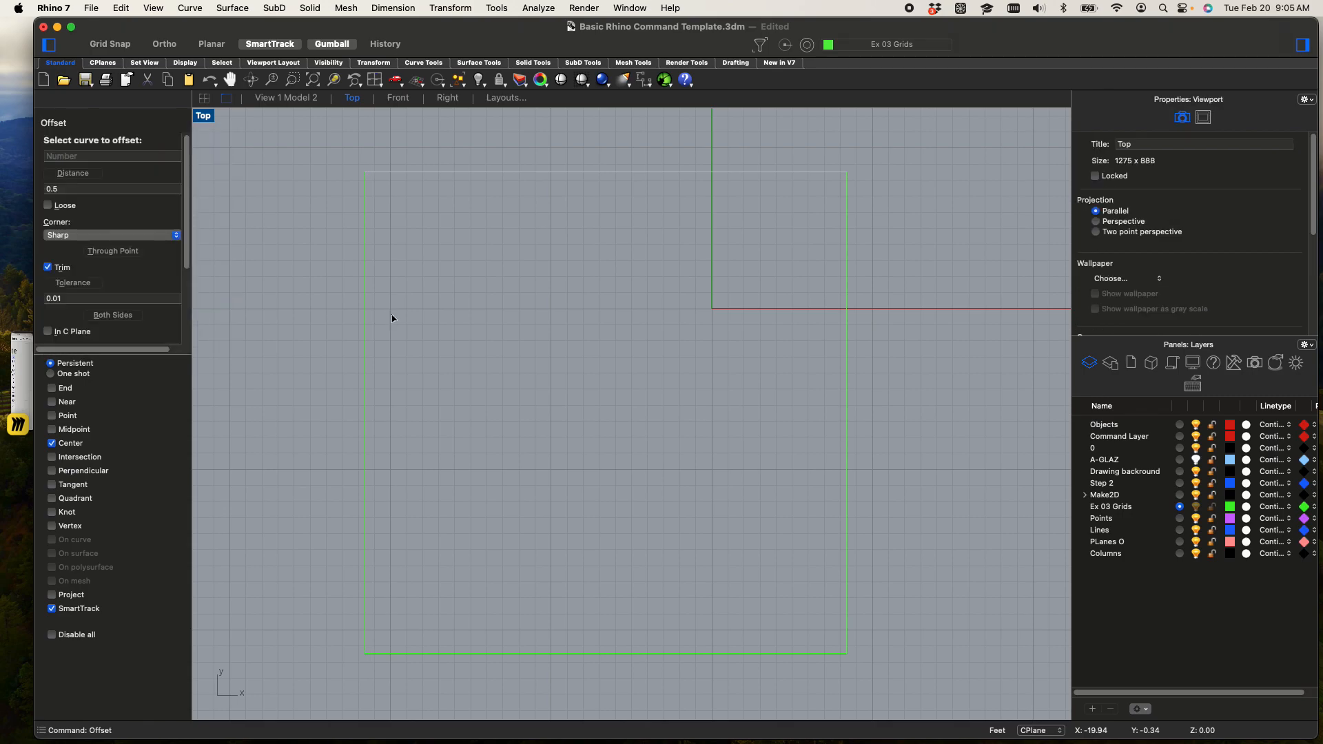
type("48")
key("Return")
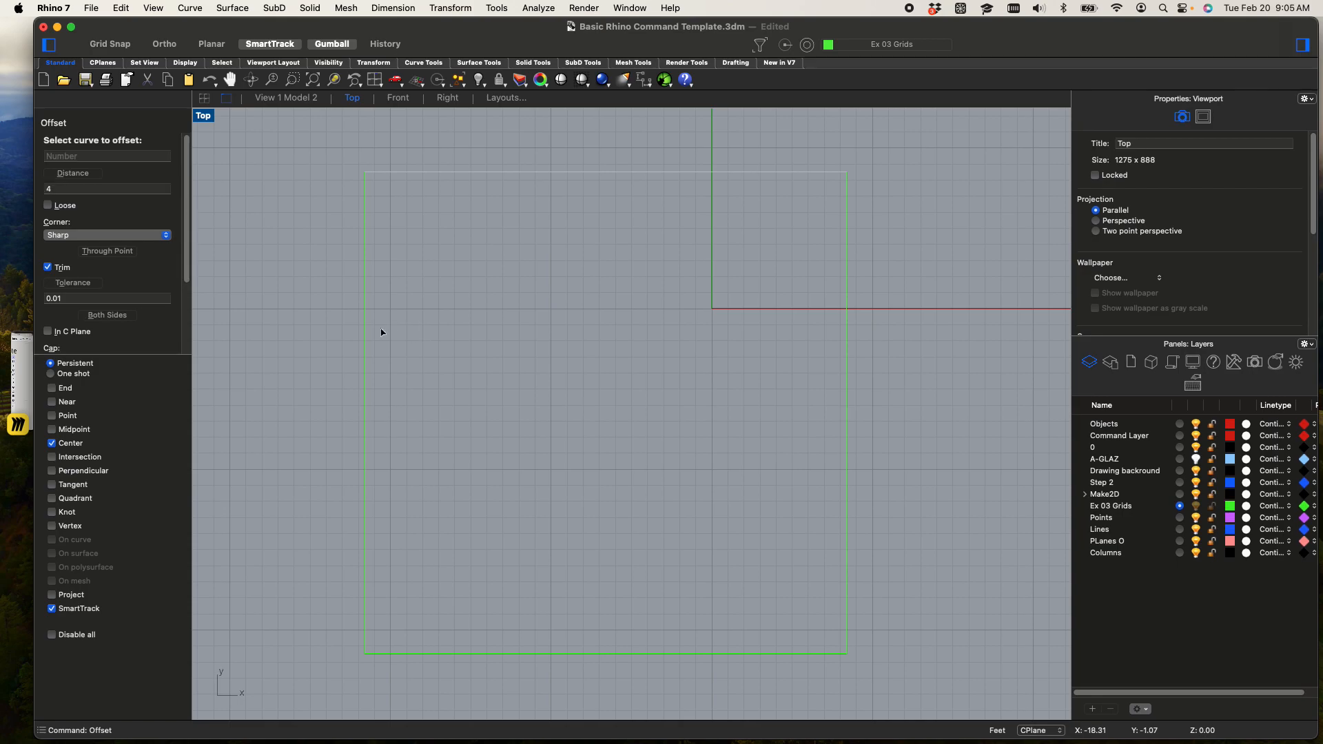
left_click(369, 399)
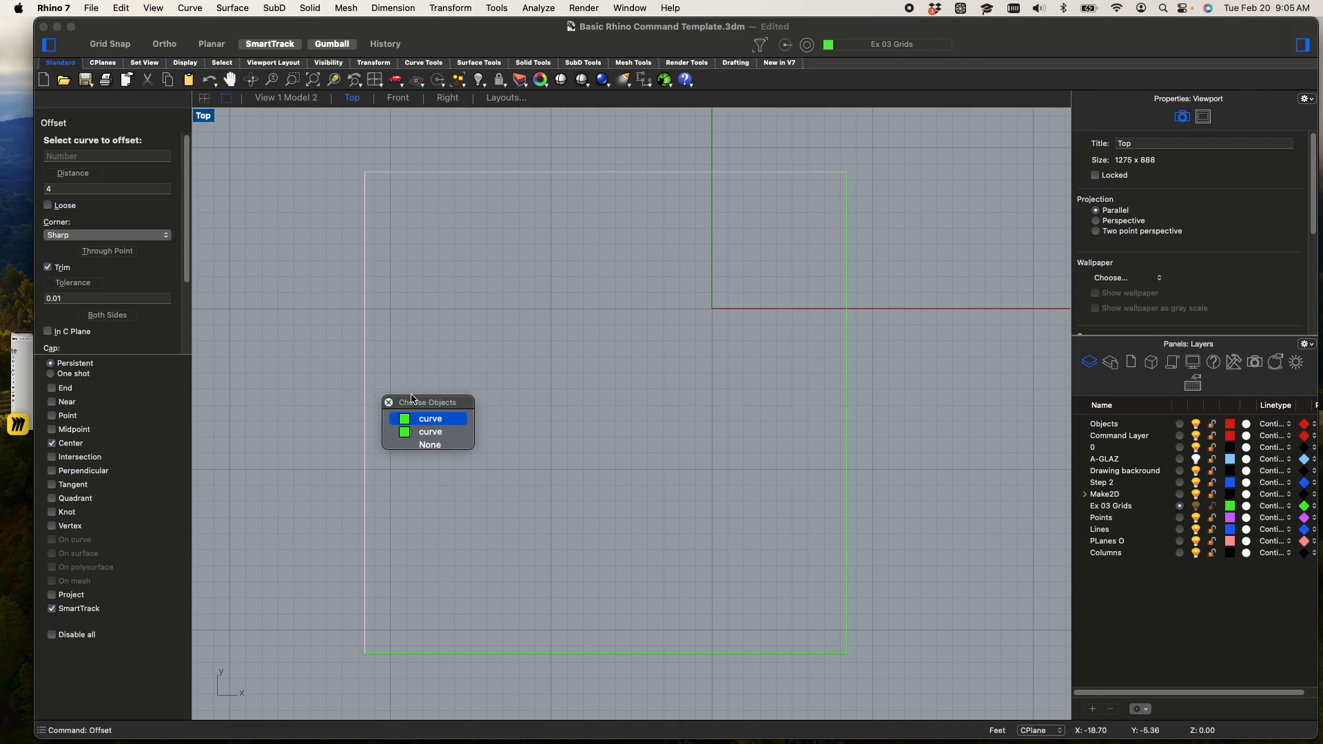
left_click(441, 419)
left_click(493, 402)
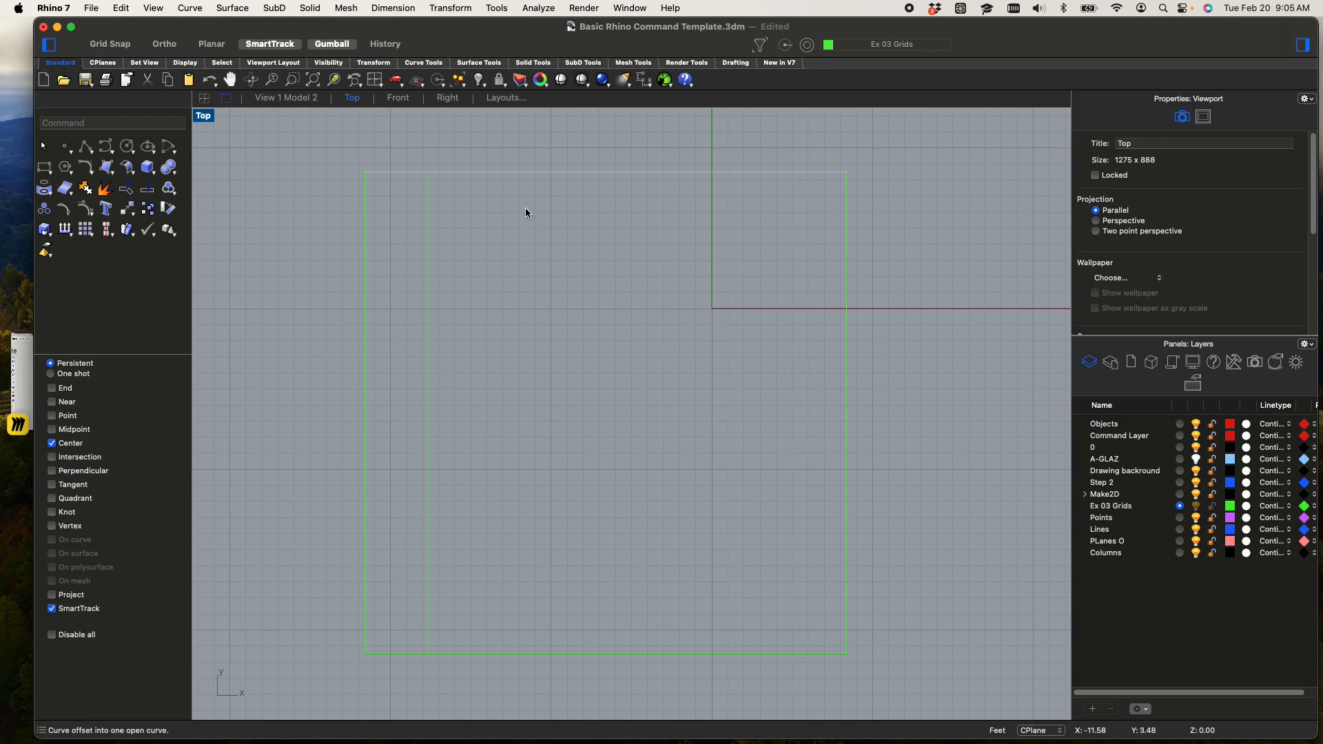
Offset the square's top edge inward by the same 4 feet
left_click(515, 171)
left_click(579, 197)
key("Return")
left_click(478, 378)
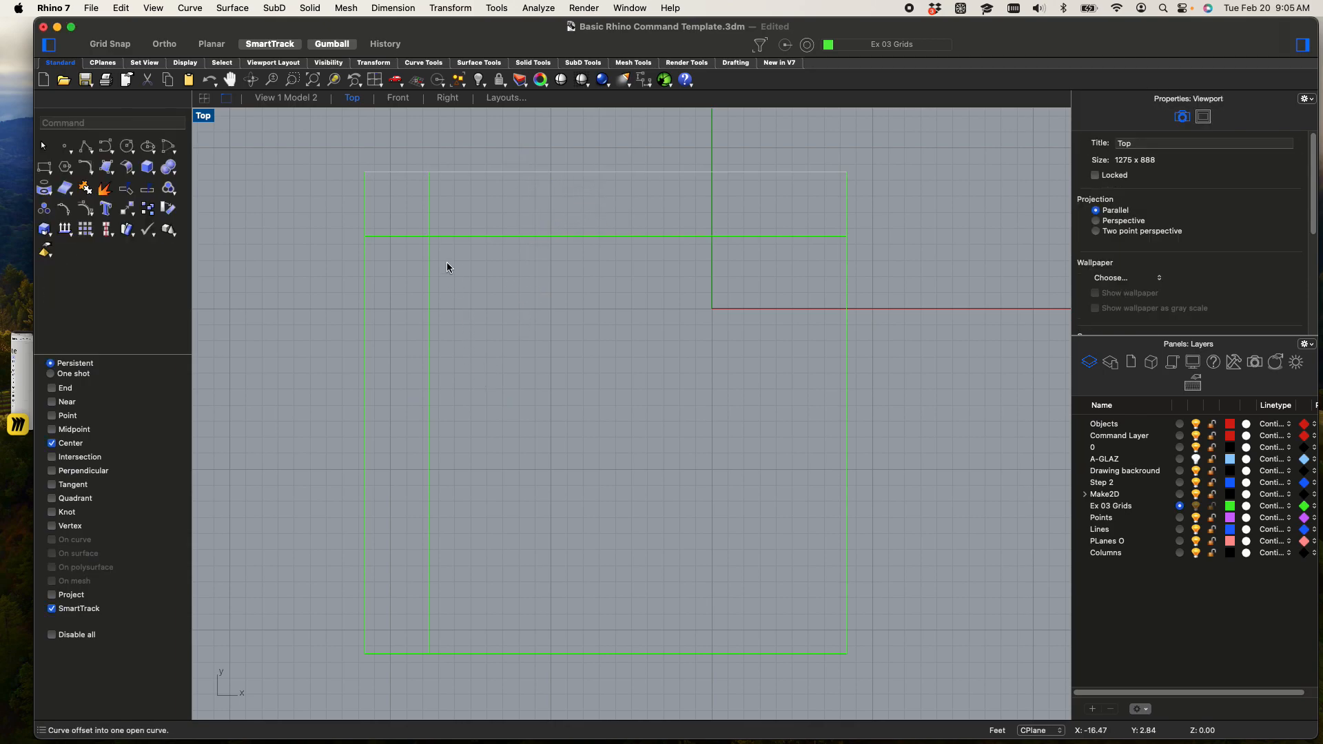
Delete the duplicate curves that overlap along the square's edges
left_click(485, 172)
left_click(526, 193)
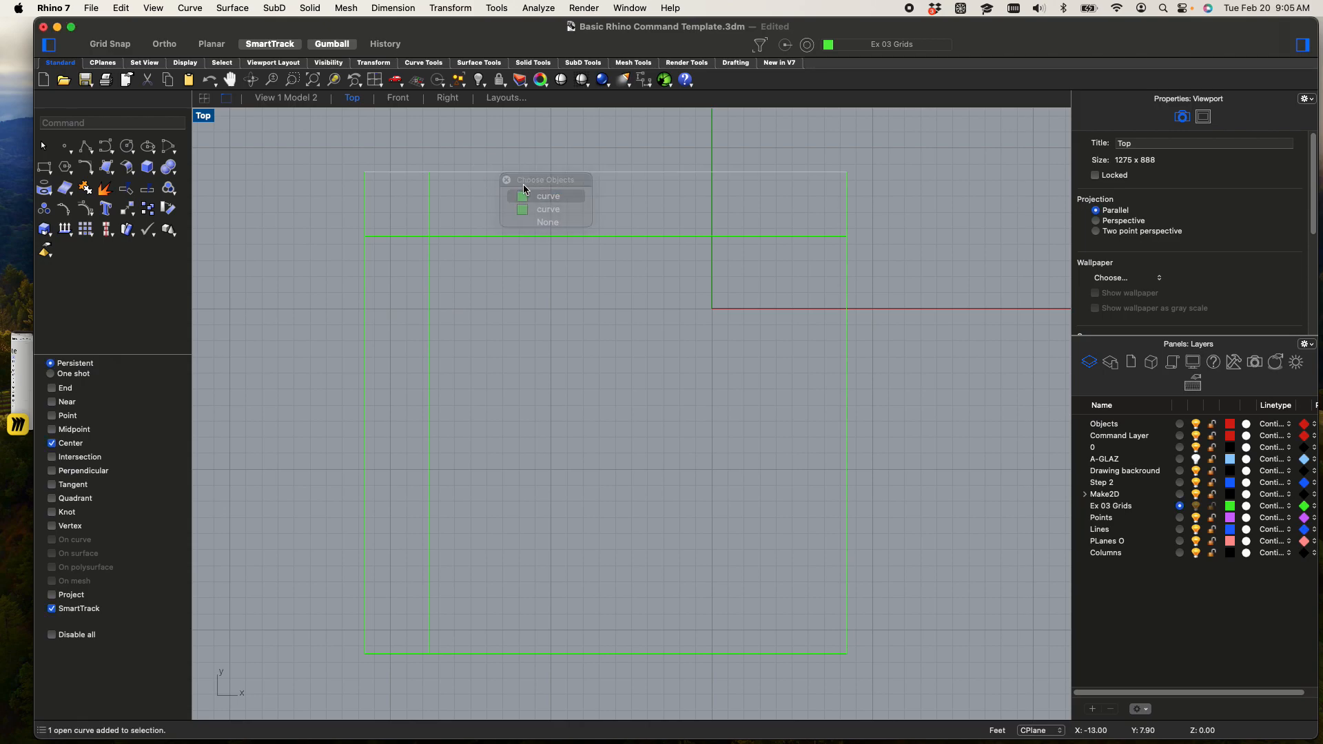
right_click(373, 274)
left_click(410, 301)
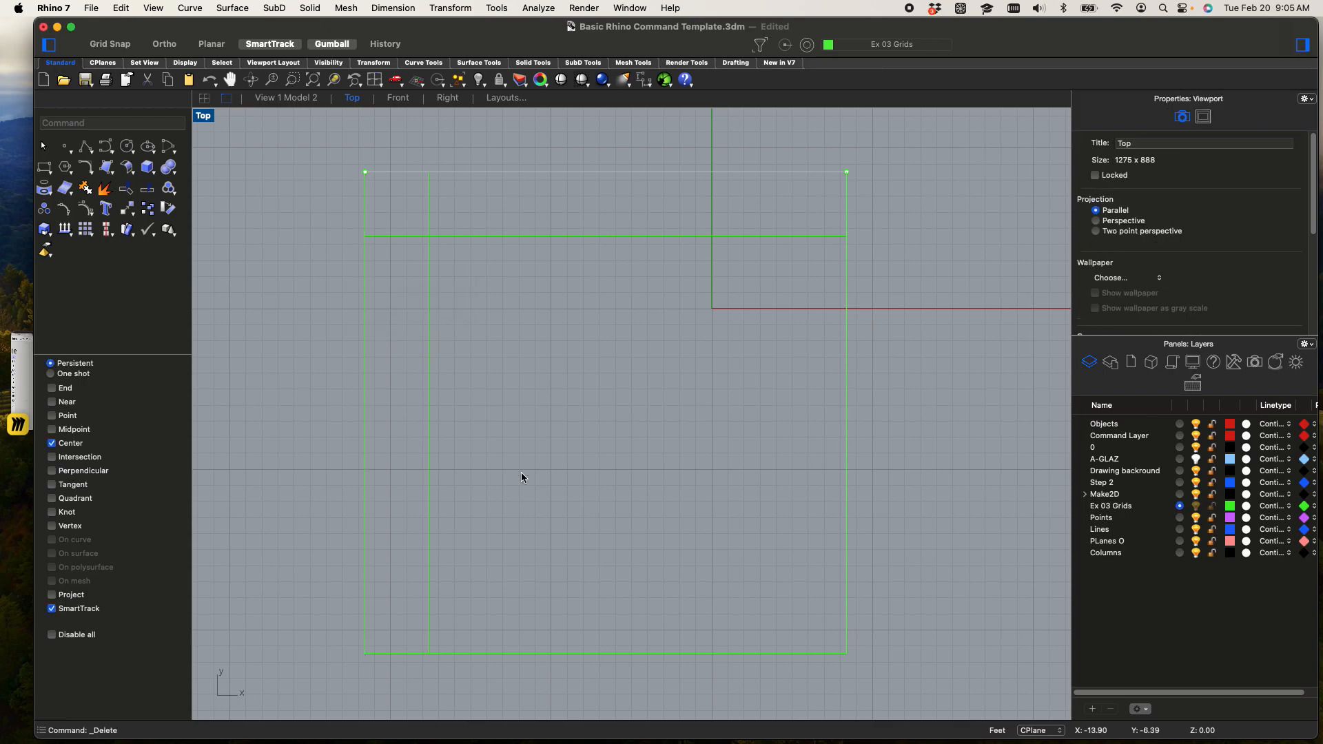
left_click(551, 655)
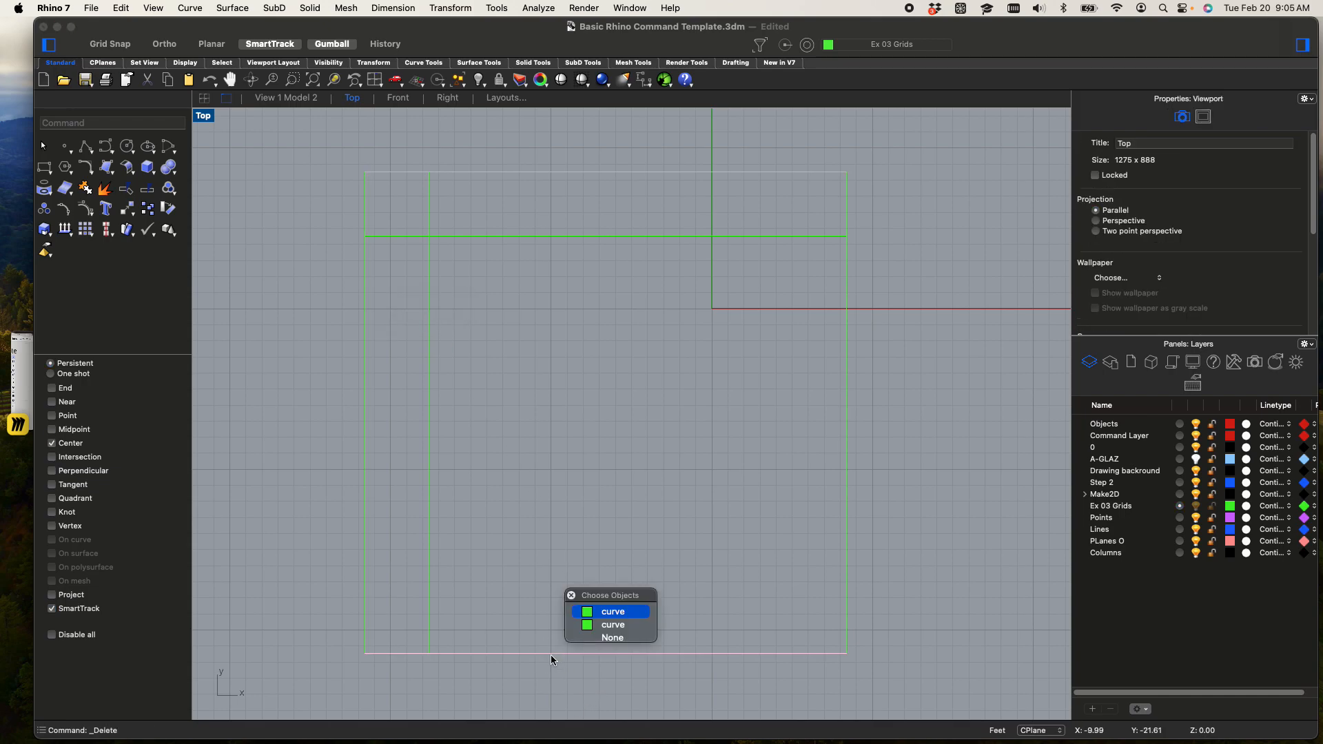
left_click(619, 625)
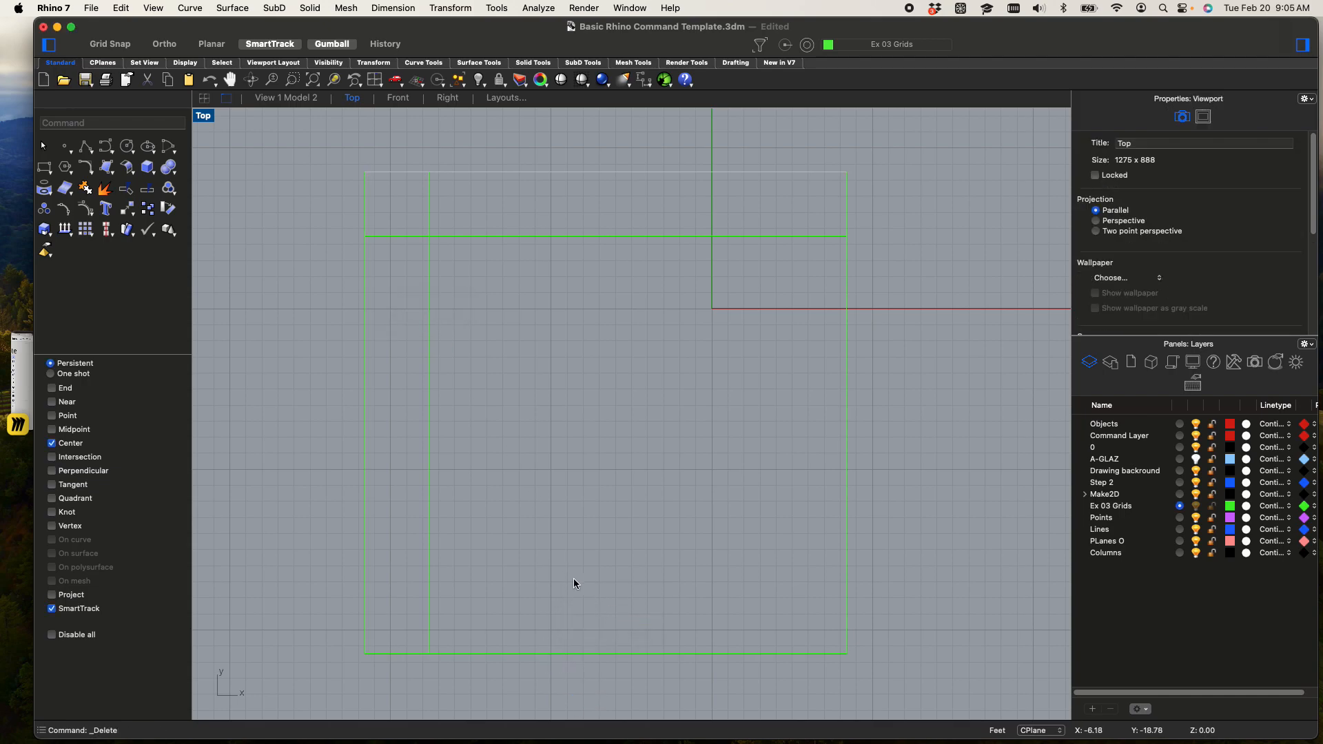
Create two new layers named Stairs and Ramps
scroll(475, 348, "down", 2)
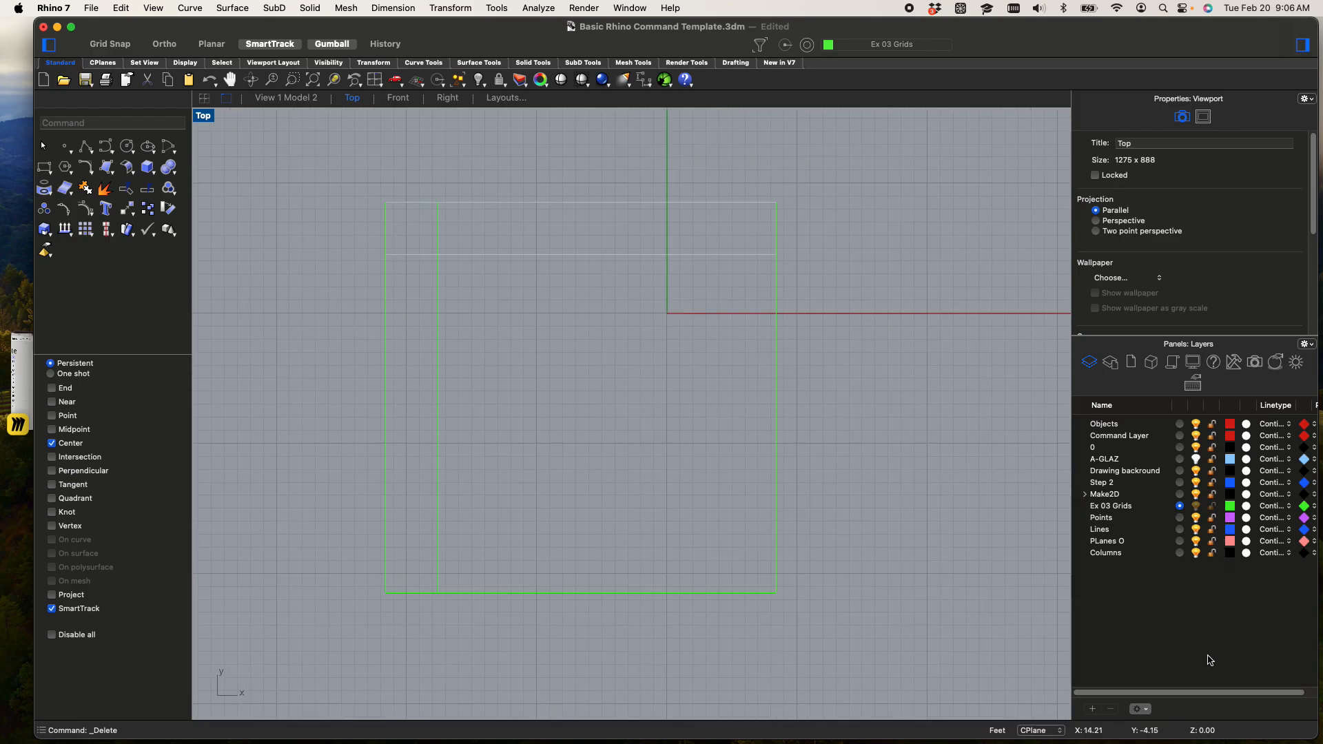
left_click(1093, 709)
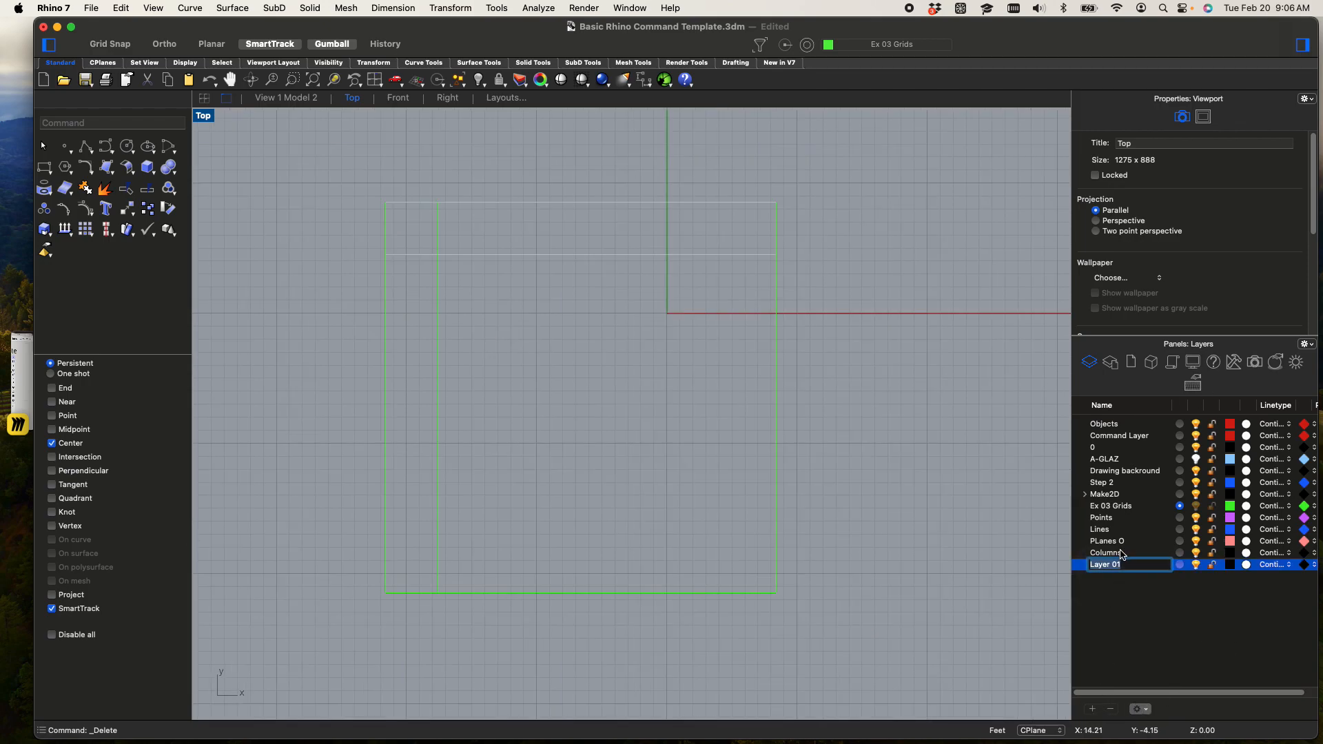
type("Stairs")
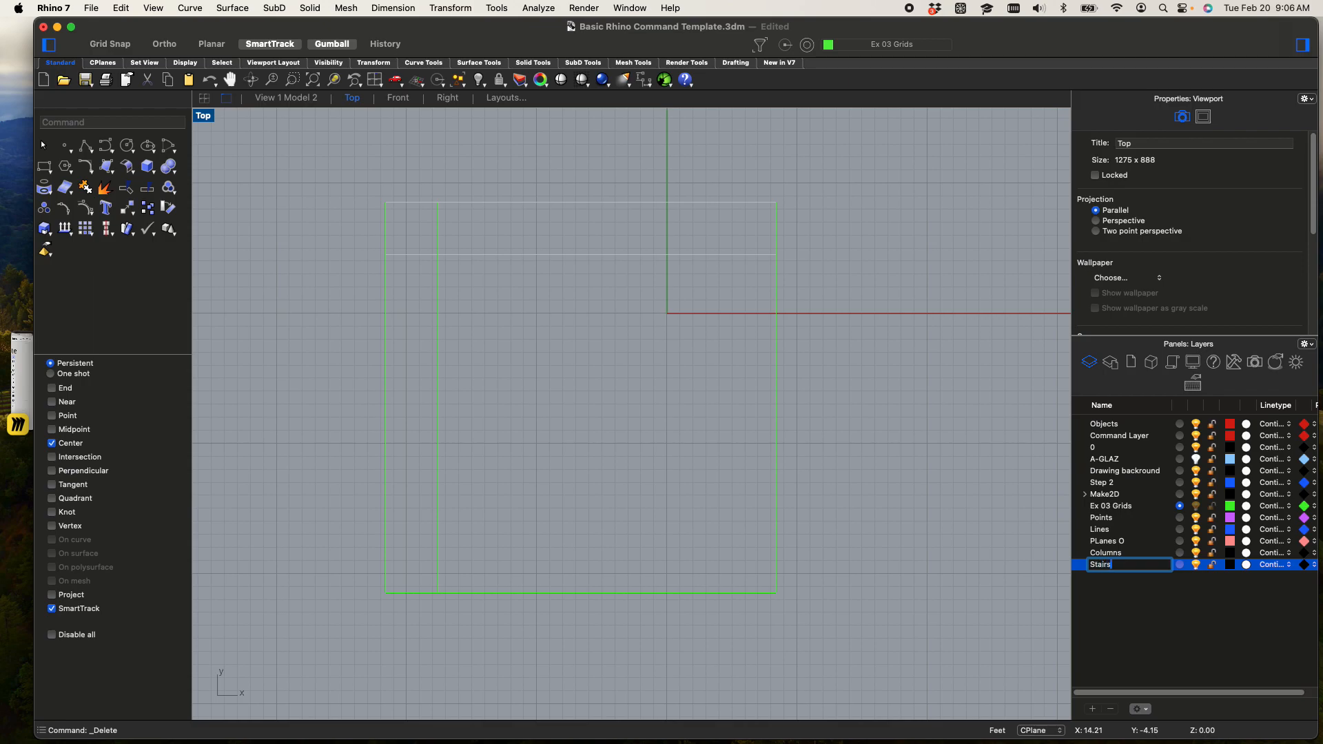
key("Return")
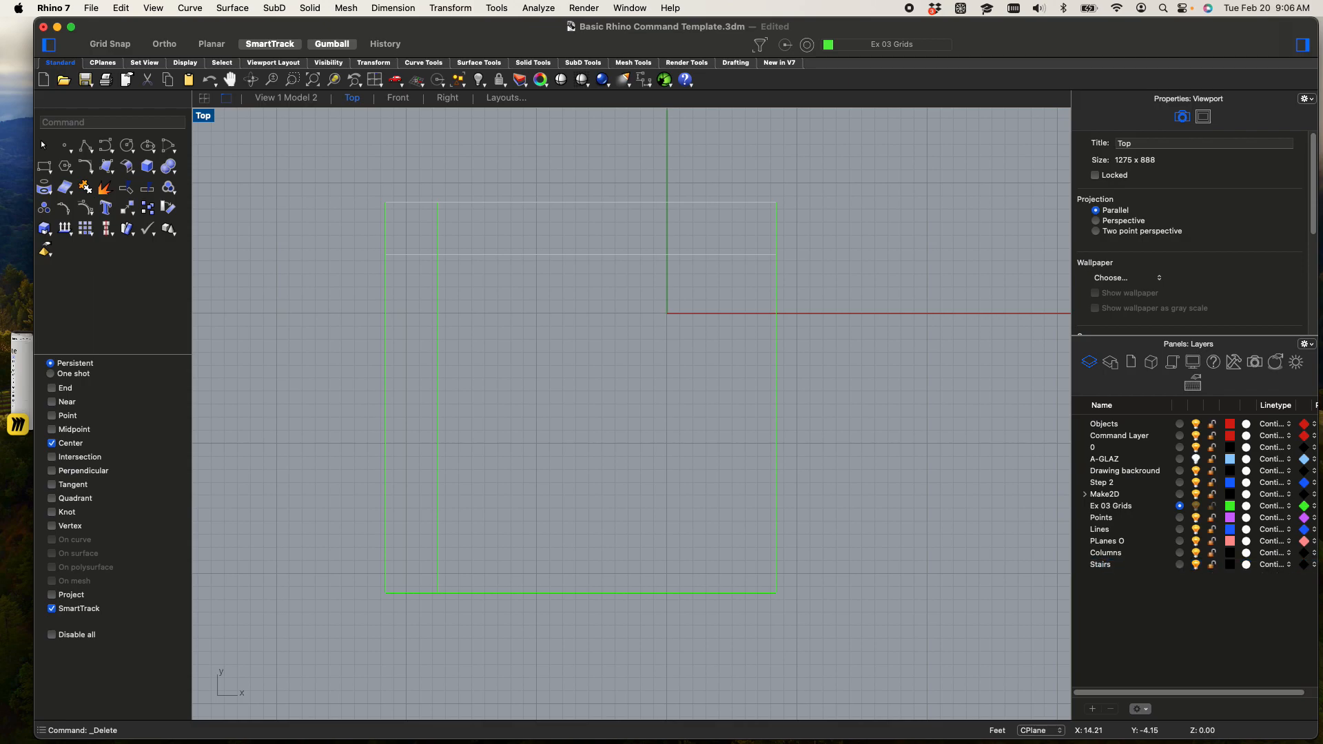
left_click(1094, 712)
type("Ramps")
key("Return")
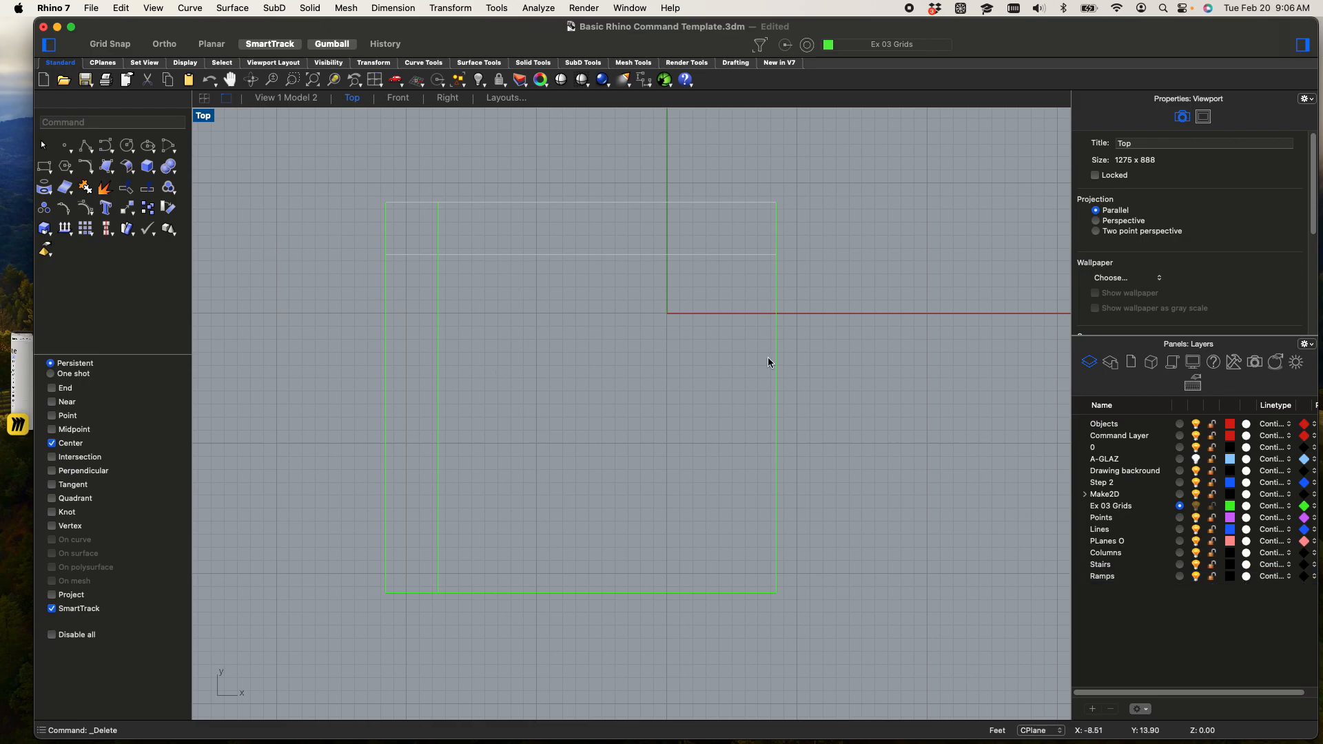
Set the Stairs layer color to red
left_click(1231, 564)
left_click_drag(523, 305, 523, 309)
left_click(784, 502)
Move the two inner offset lines onto the Stairs layer
left_click_drag(558, 400, 417, 236)
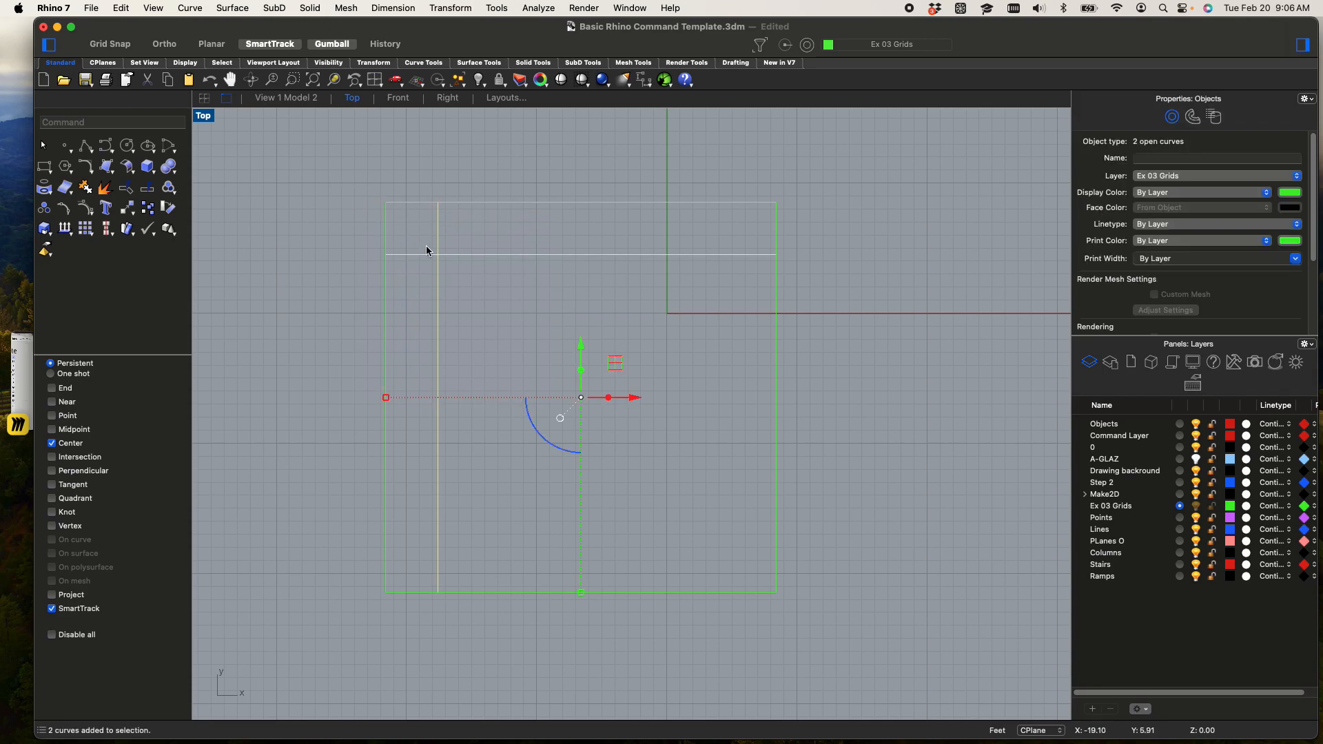
left_click(1096, 565)
right_click(1097, 566)
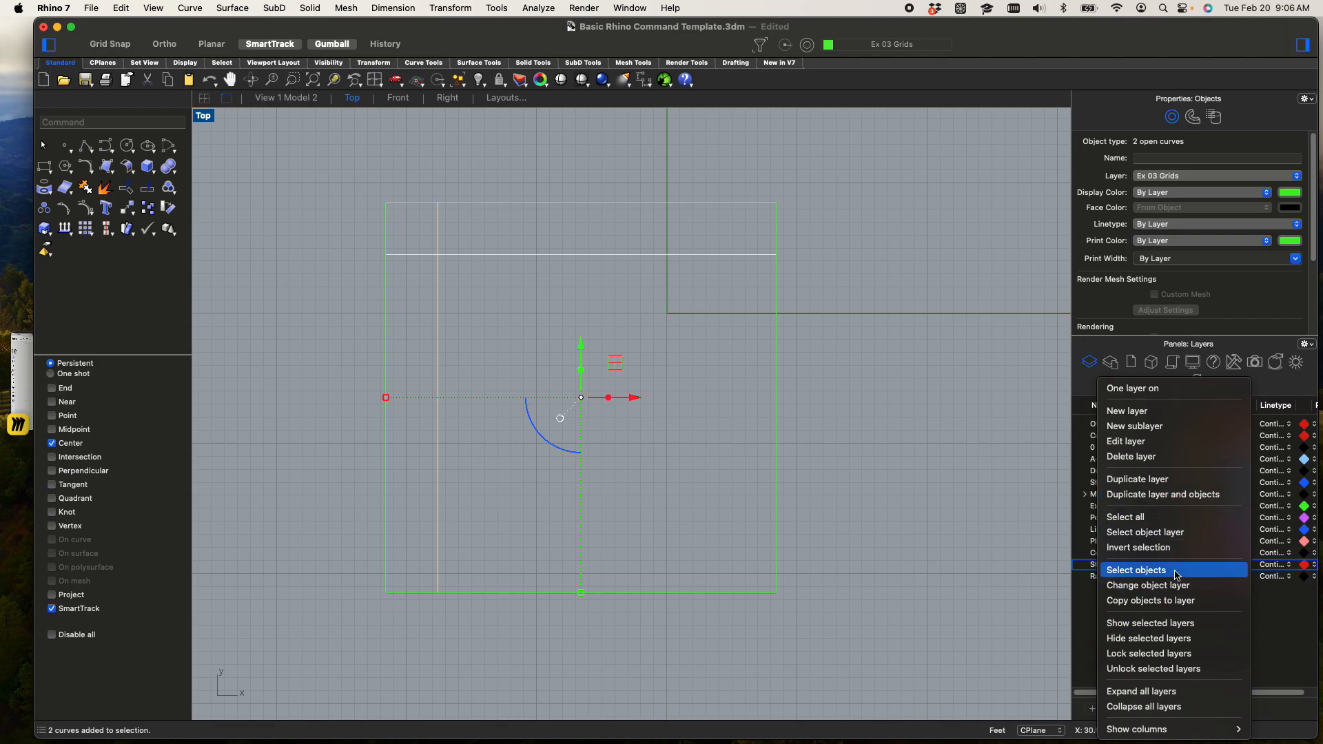
left_click(1177, 587)
left_click(355, 250)
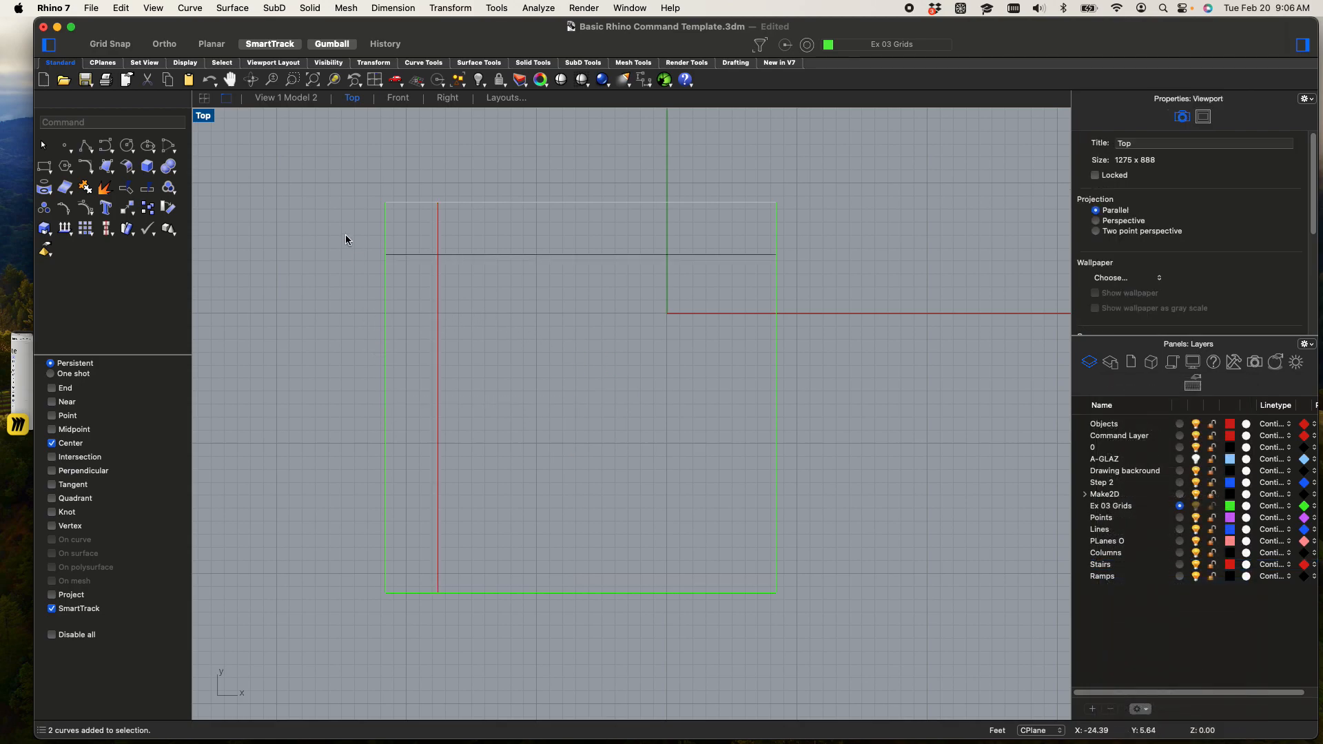
Offset the square's bottom edge 4 feet upward into the square
scroll(292, 417, "up", 2)
scroll(521, 568, "up", 3)
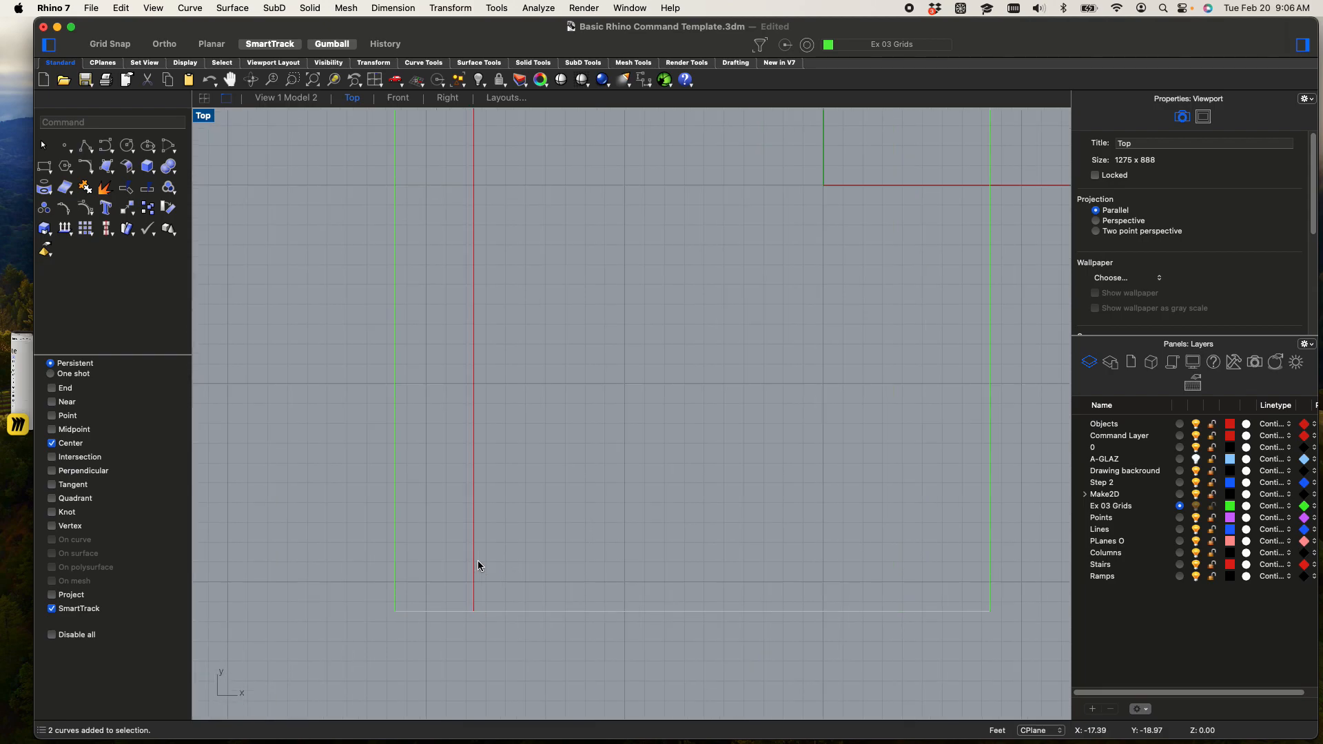
left_click(505, 624)
type("Off")
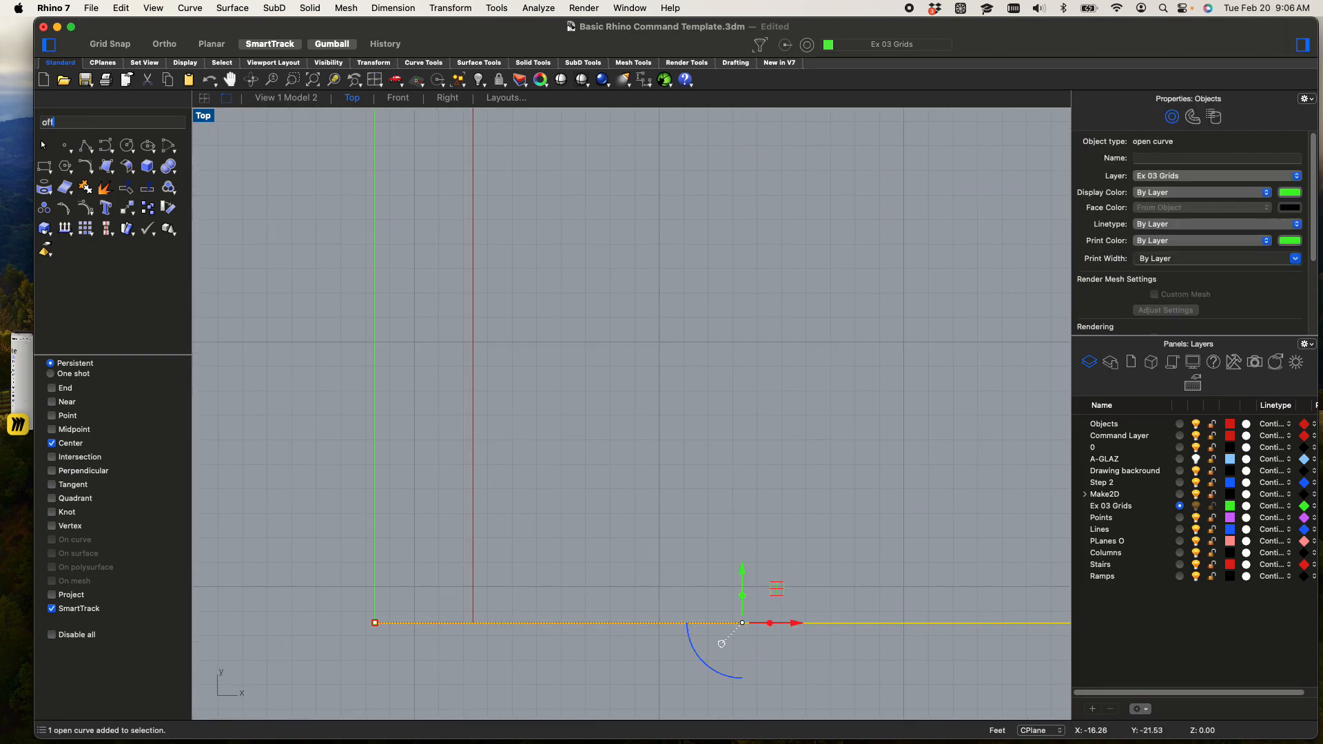
key("Return")
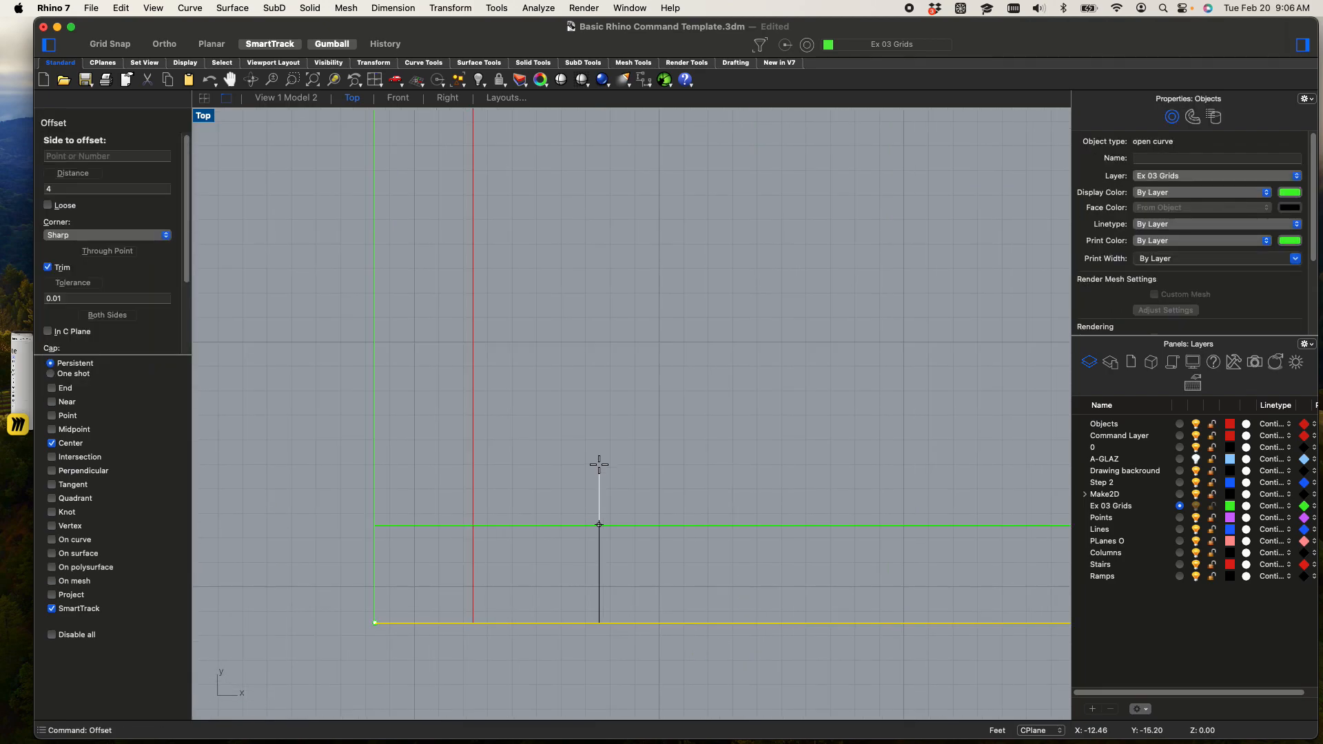
left_click(570, 525)
Trim the vertical stair line and the lower offset line against each other, leaving a closed corner for the first tread
left_click_drag(516, 556, 448, 487)
type("trim")
key("Return")
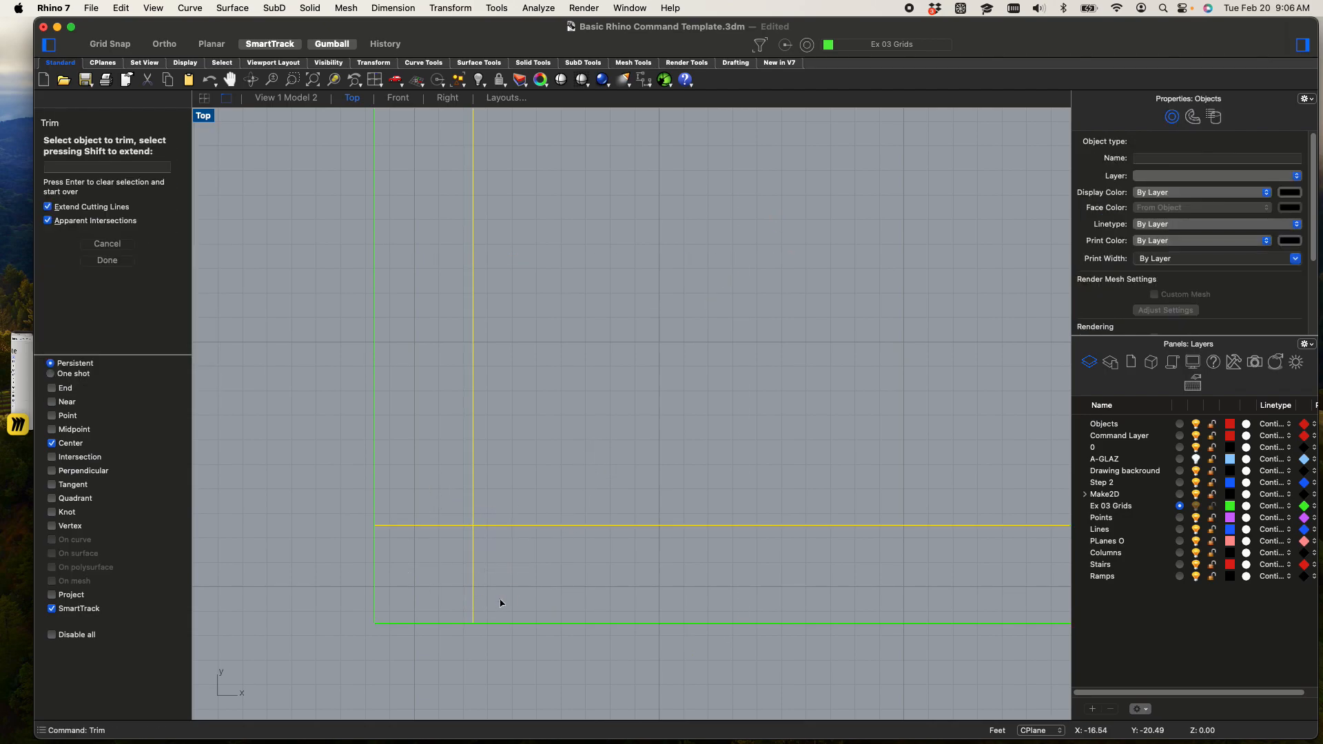
left_click_drag(500, 601, 431, 575)
left_click_drag(590, 552, 551, 480)
scroll(540, 487, "down", 5)
scroll(467, 516, "up", 7)
right_click_drag(477, 543, 503, 591)
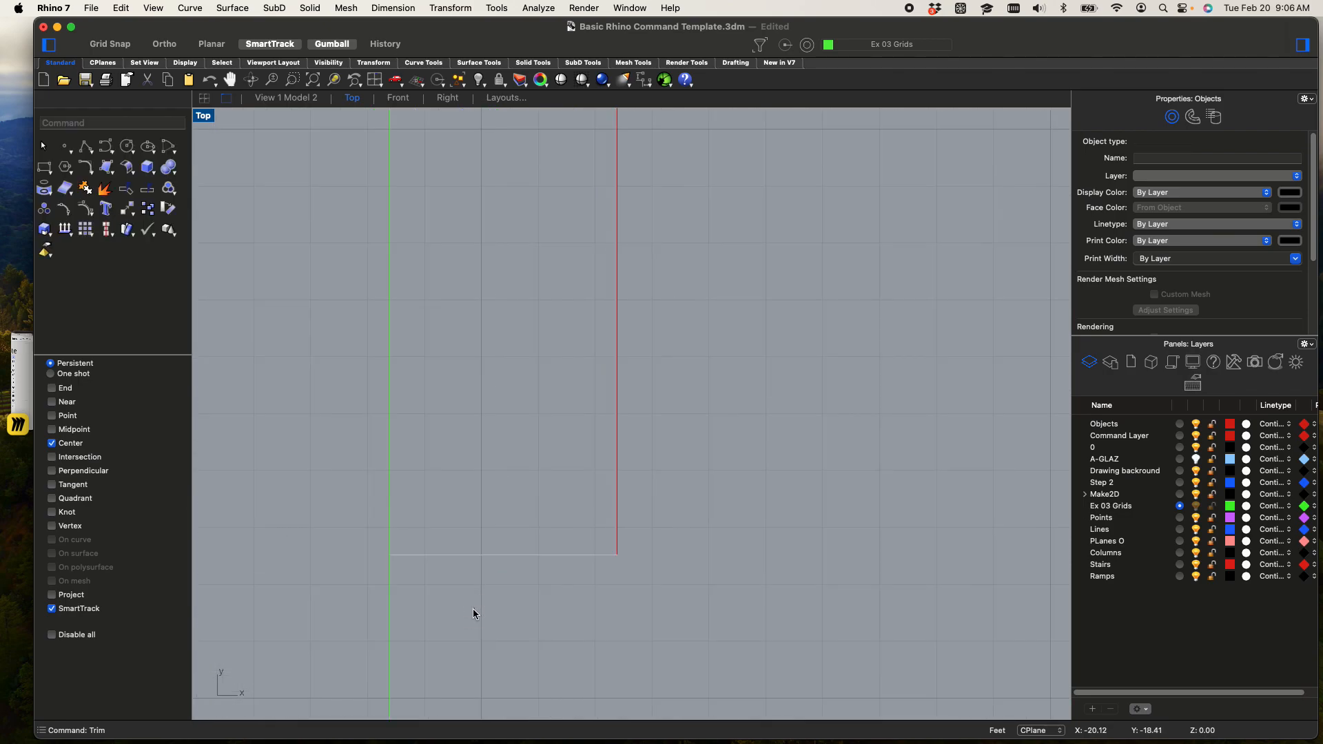
key("Escape")
Copy the short first tread line 12" straight up
left_click(459, 540)
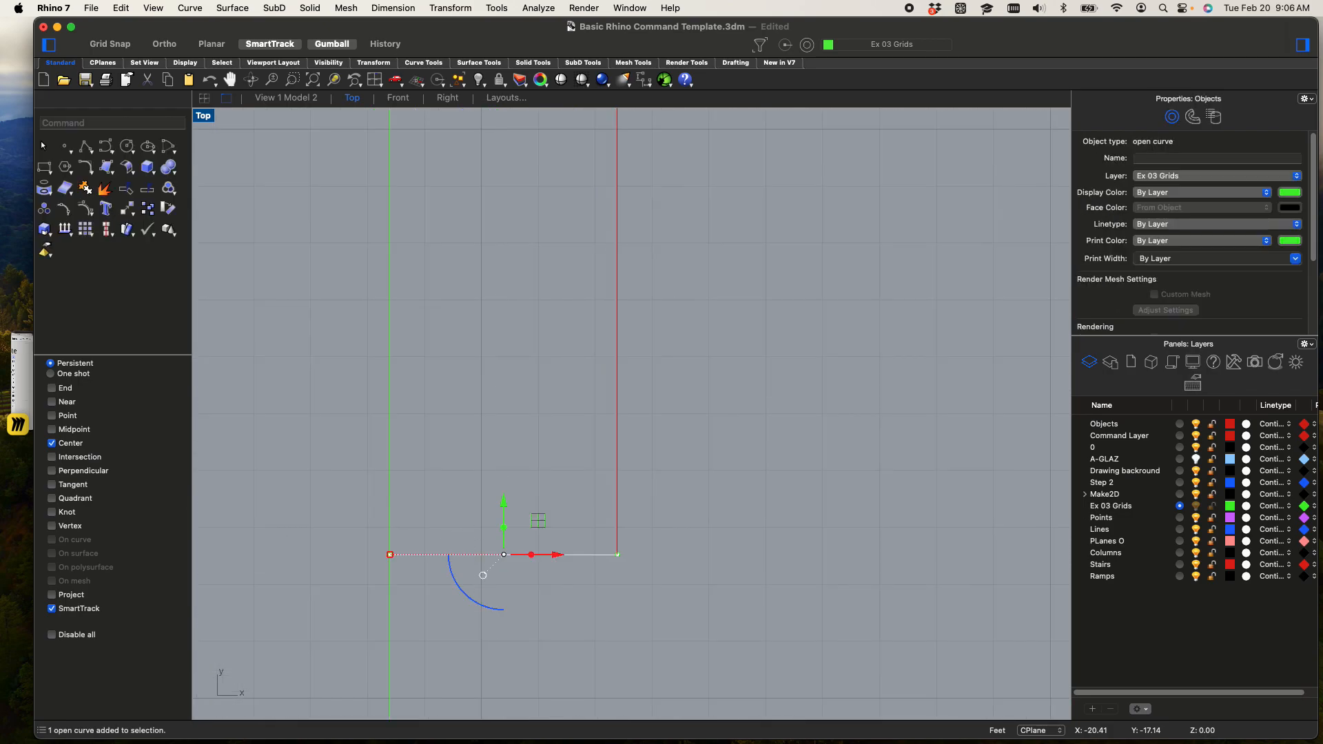
right_click(458, 535)
left_click(674, 576)
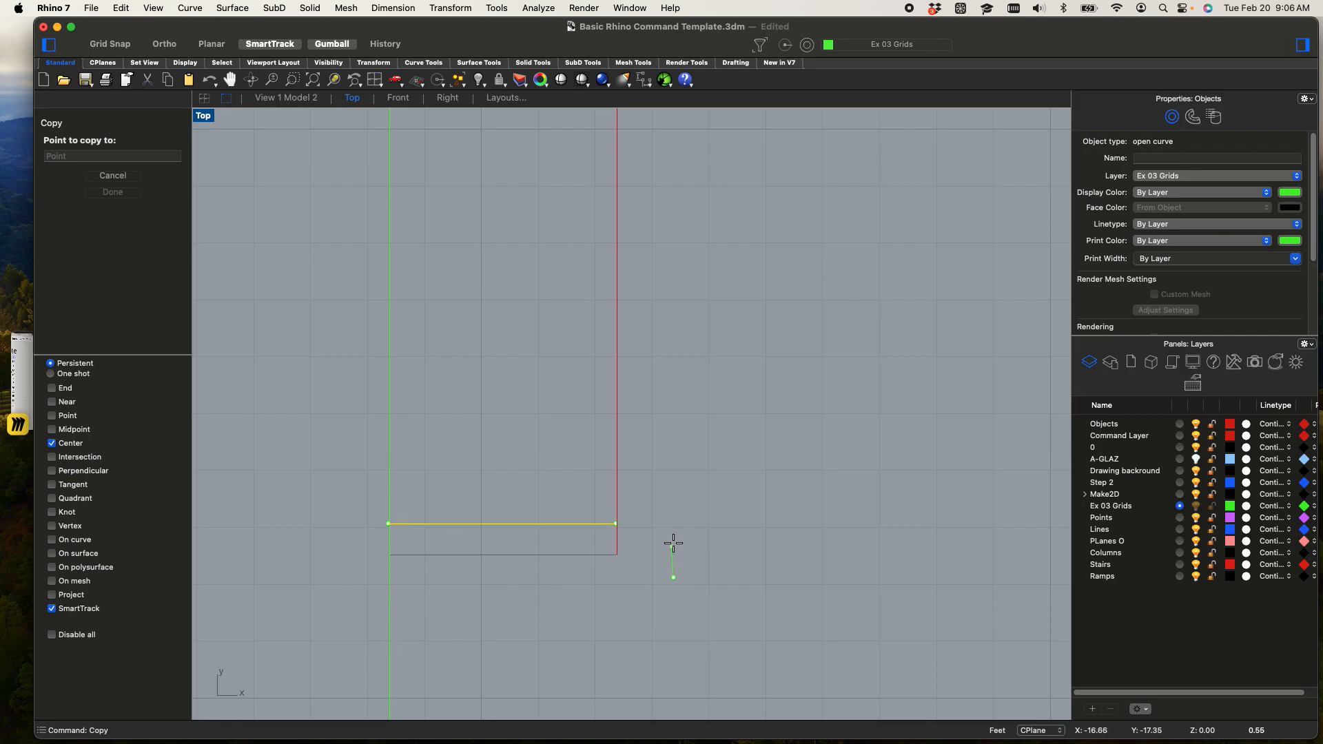
type("12\"")
key("Return")
left_click(680, 490, "shift")
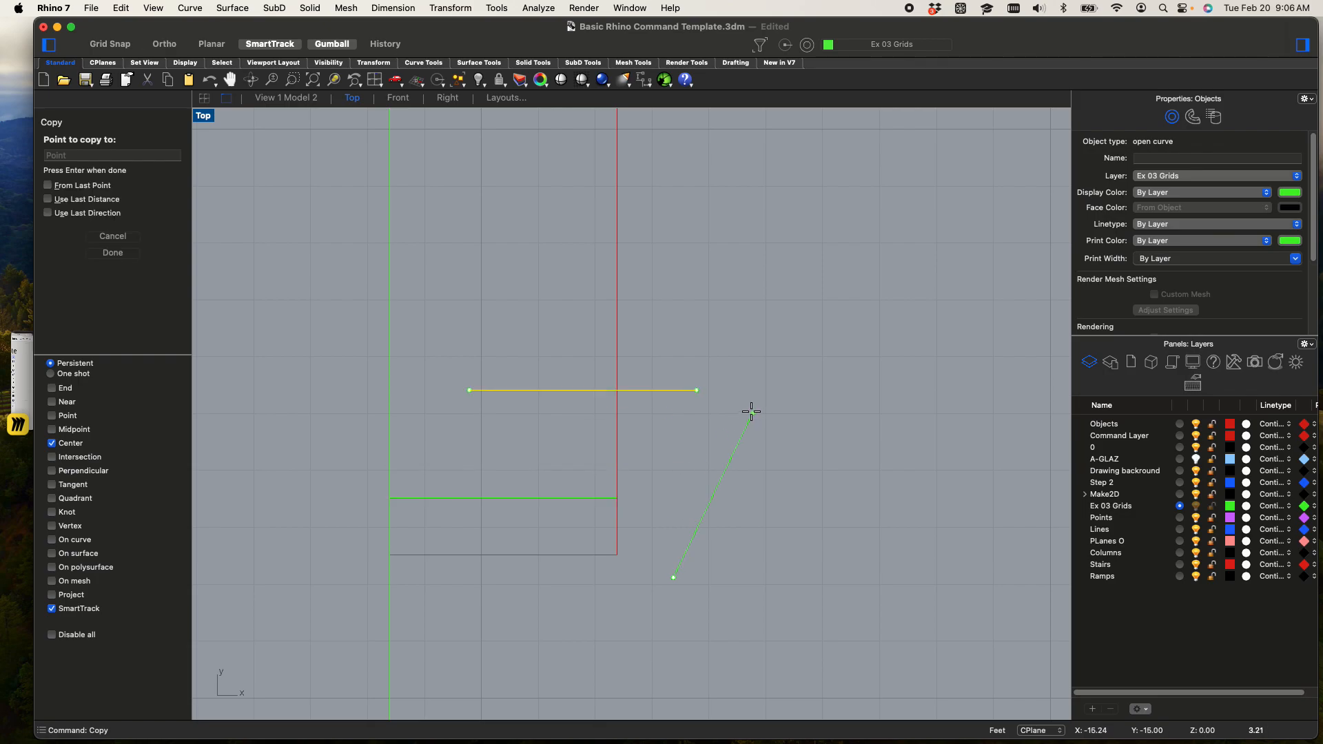
right_click(659, 437)
Turn on the End snap and copy the second tread line upward twice at the same 12" spacing
left_click(582, 475)
left_click(561, 492)
type("copy")
key("Return")
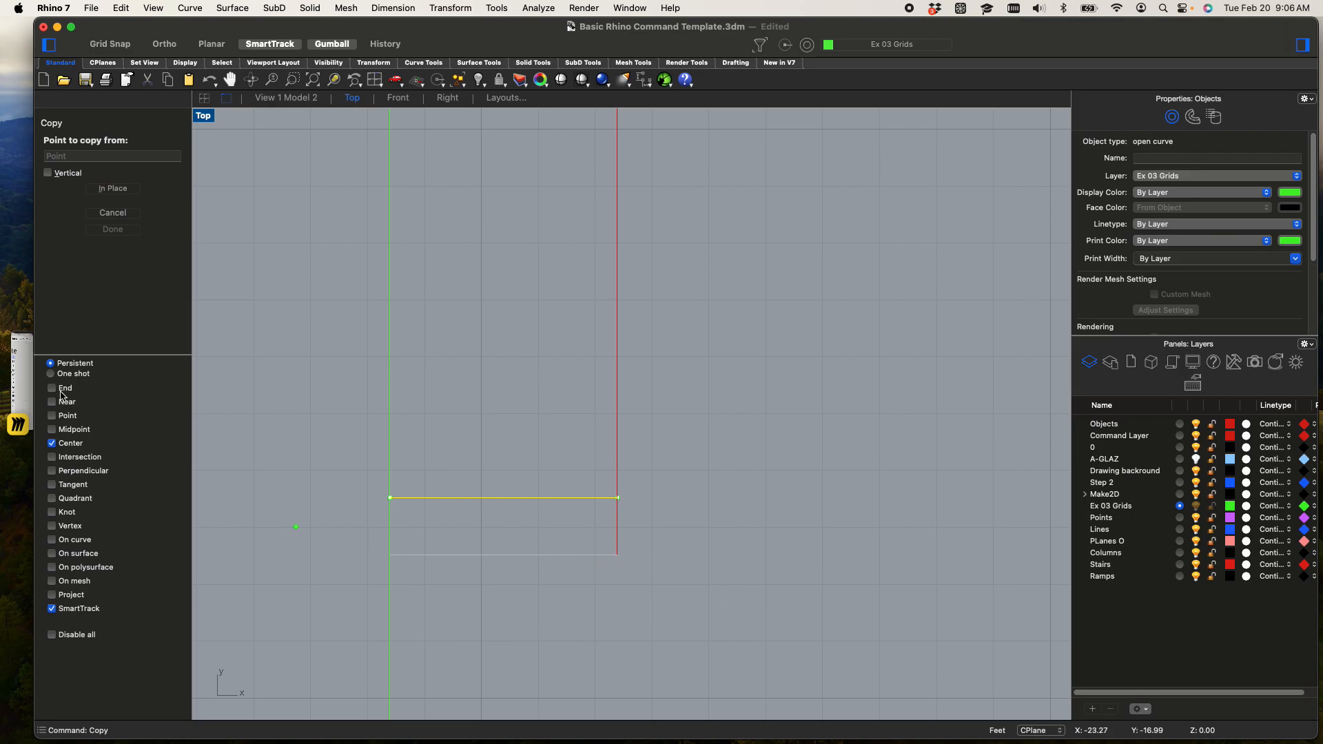
left_click(618, 554)
left_click(618, 502)
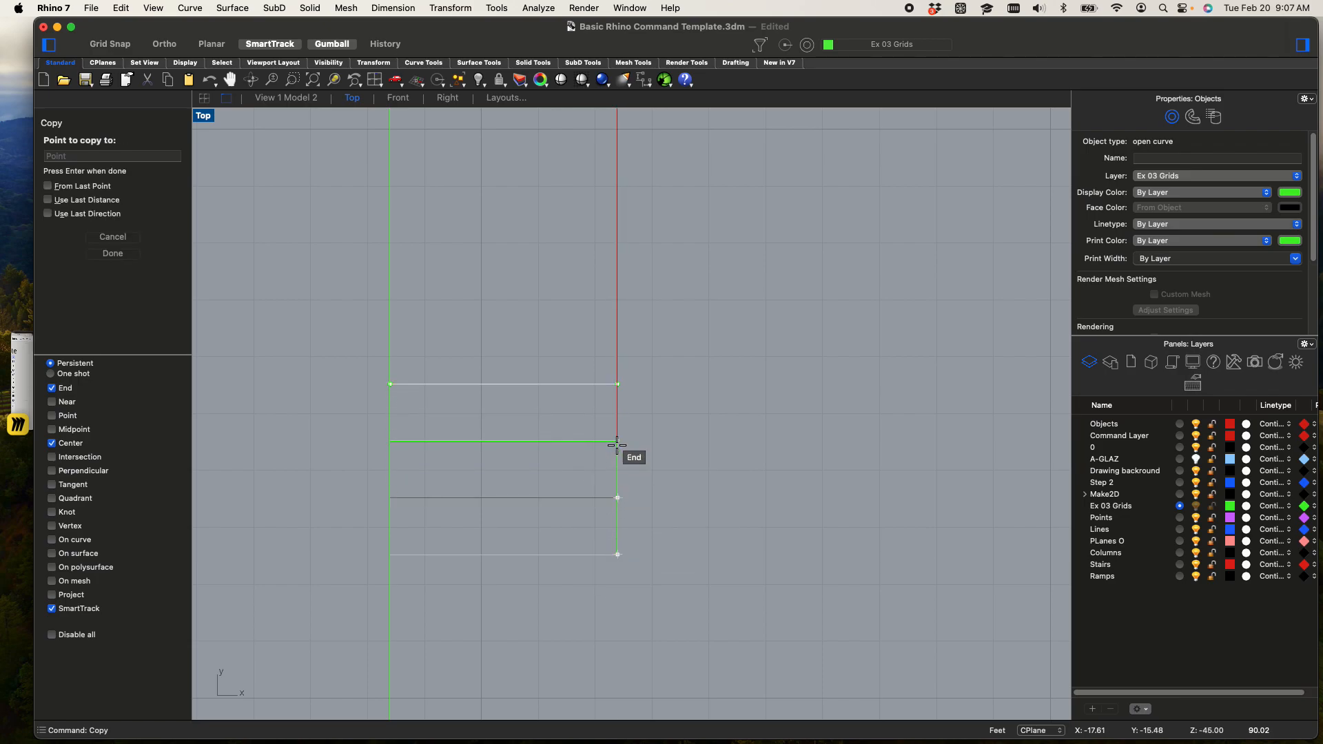
key("Escape")
key("Escape")
Copy the three upper tread lines repeatedly up the stair line, snapping to tread endpoints to extend the run
left_click_drag(560, 523, 494, 369)
type("Co")
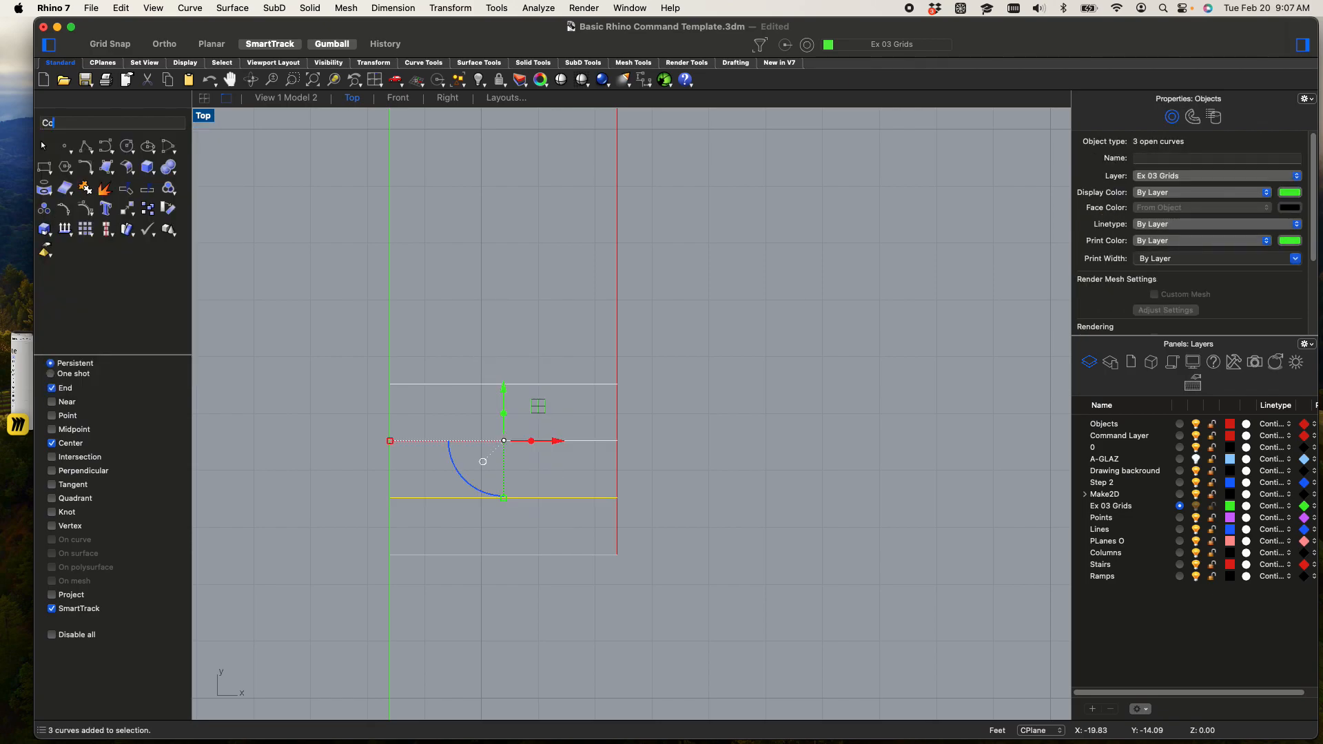
type("py")
key("Return")
left_click(618, 554)
left_click(617, 379)
scroll(629, 620, "up", 5)
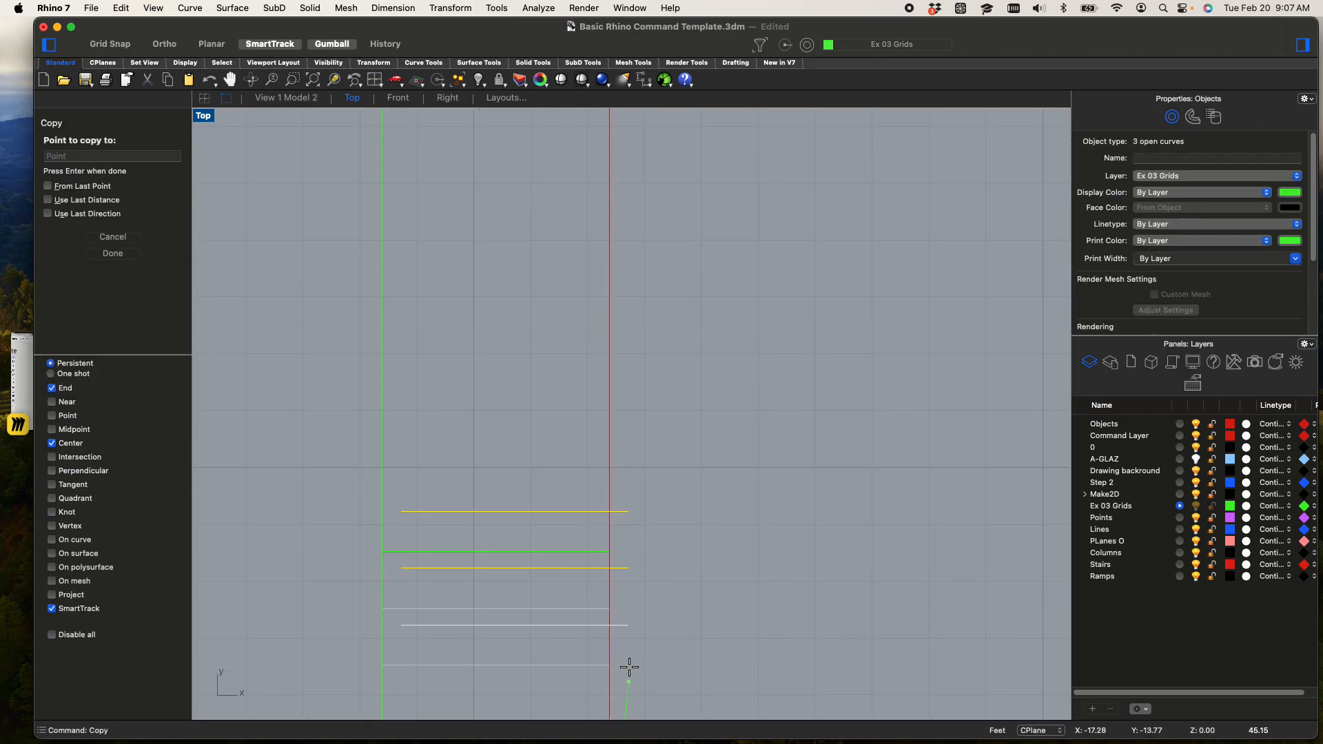
right_click_drag(648, 349, 646, 545)
left_click(609, 575)
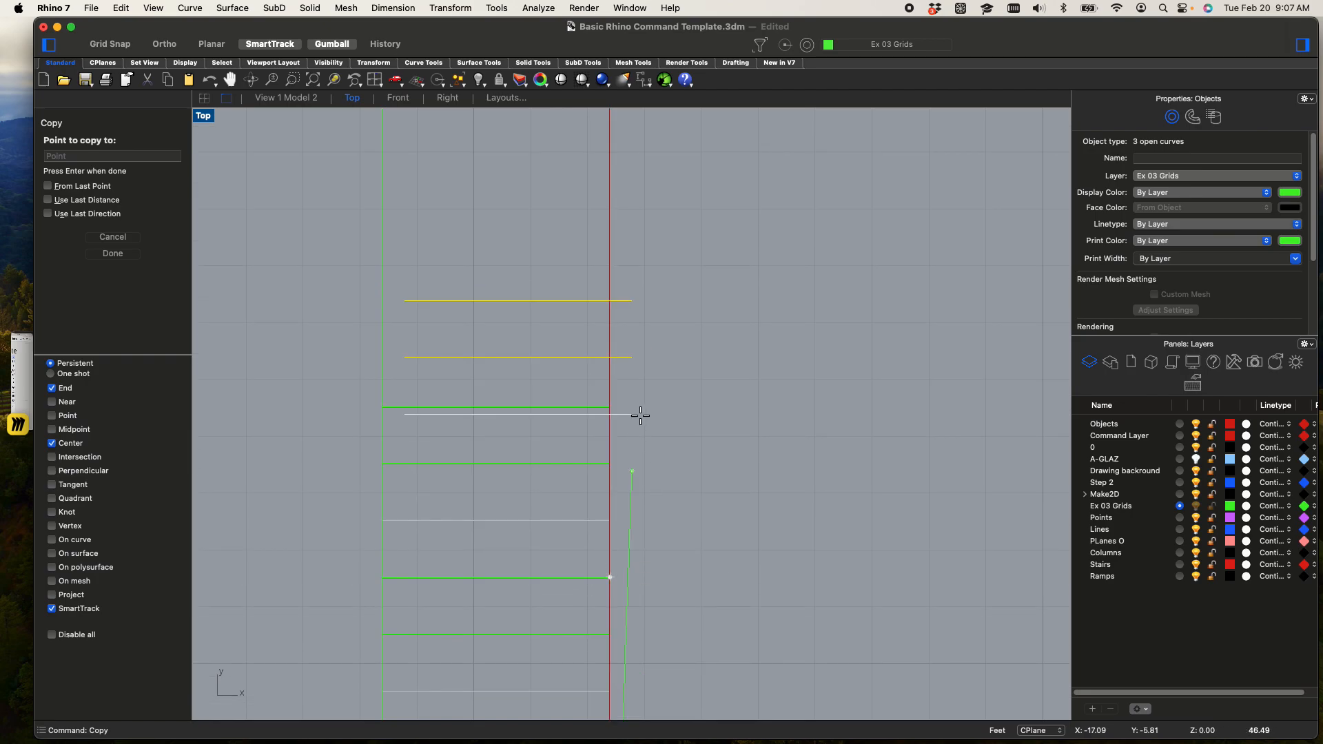
left_click(609, 406)
scroll(710, 343, "down", 4)
right_click_drag(711, 354, 698, 534)
left_click(627, 432)
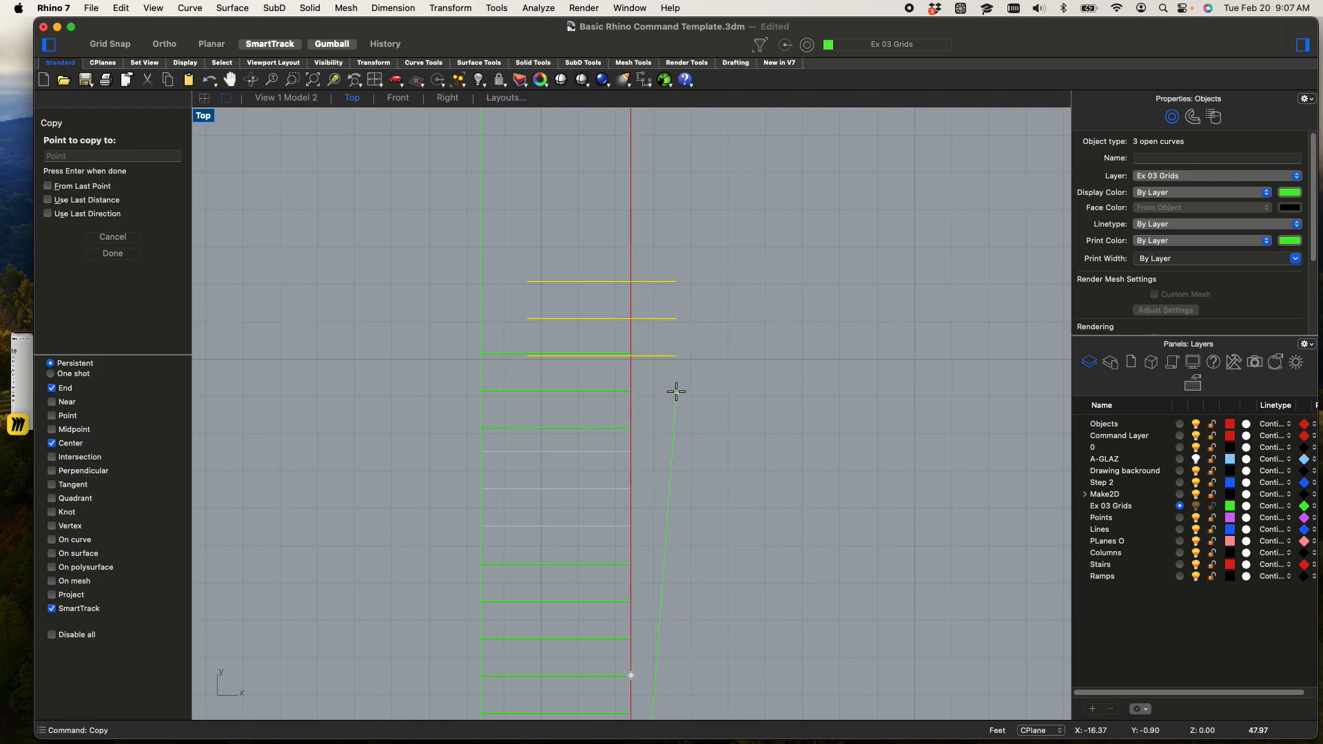
key("Escape")
Delete the three misaligned tread lines at the upper end of the run
left_click_drag(580, 392, 564, 332)
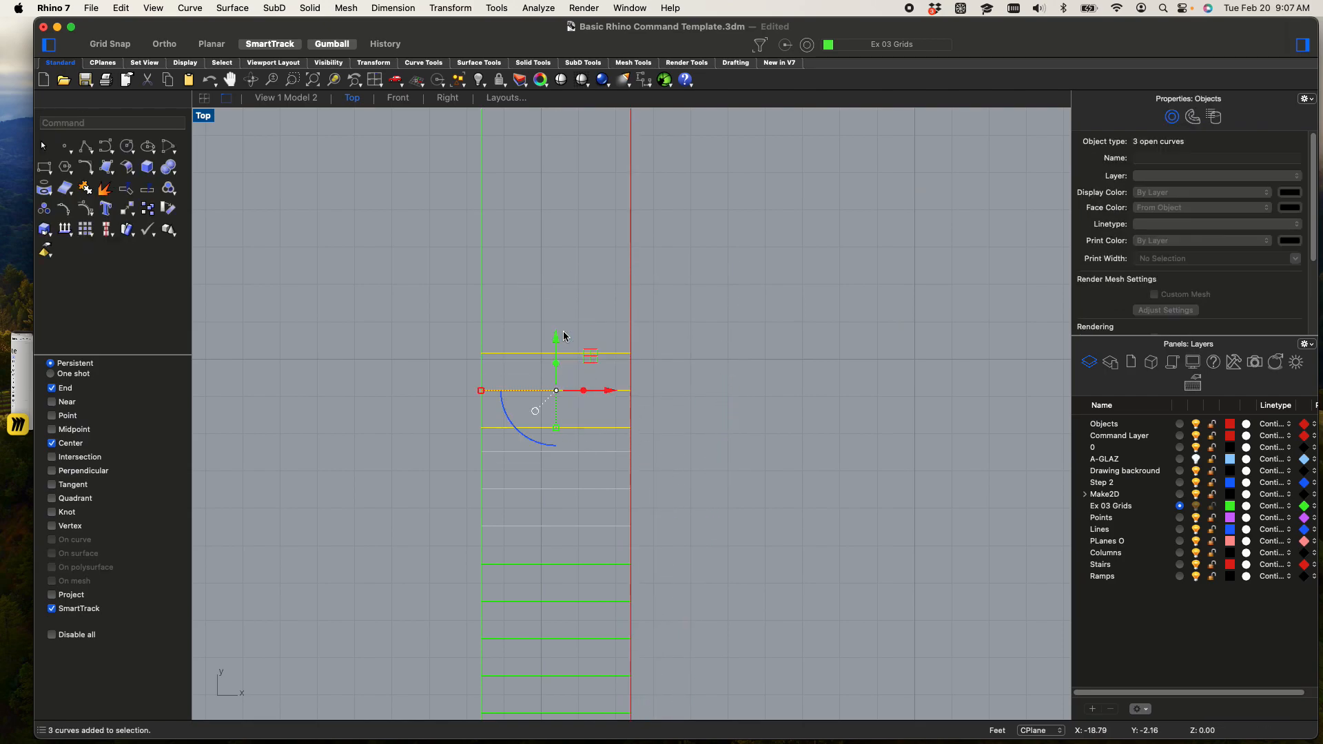
key("Delete")
scroll(573, 376, "down", 8)
right_click_drag(608, 432, 499, 329)
scroll(547, 432, "up", 6)
scroll(500, 665, "down", 3)
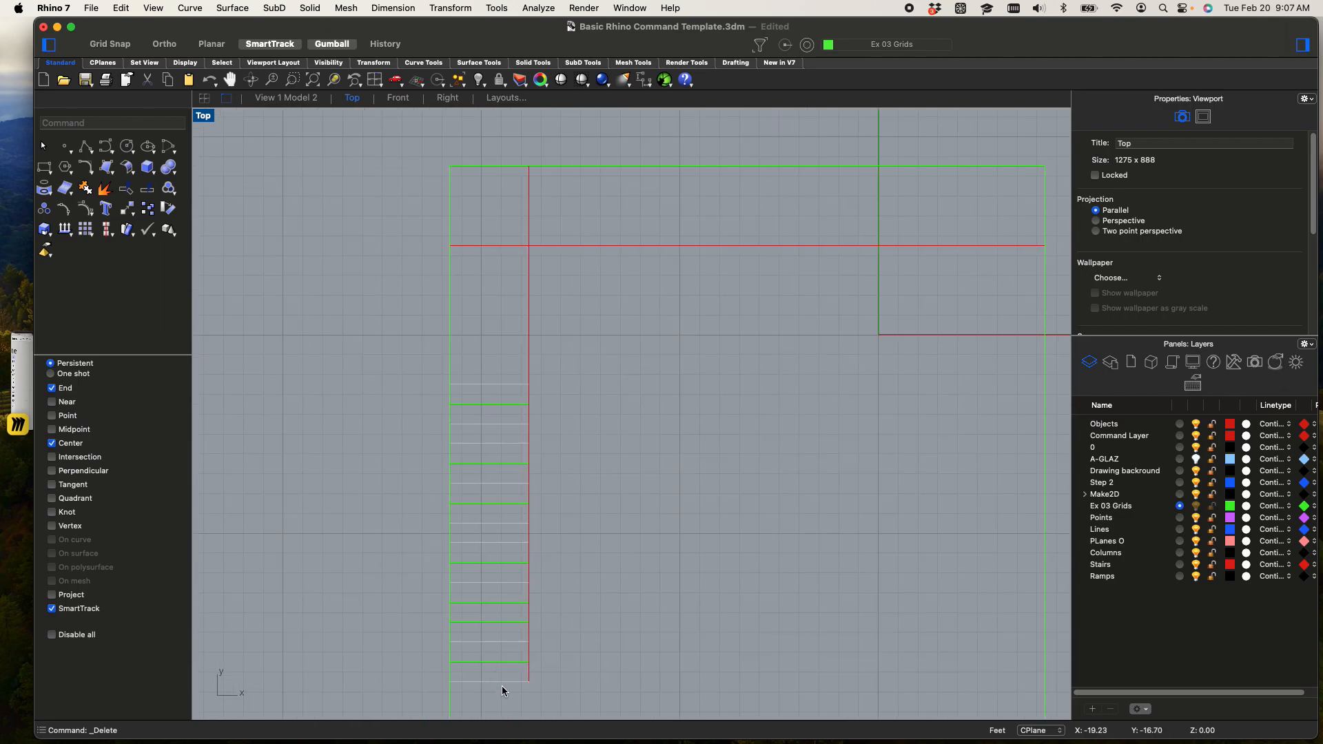
left_click_drag(511, 682, 503, 546)
key("super+z")
left_click(638, 551)
Select all tread lines in the run to check their number, then clear the selection
scroll(674, 496, "down", 3)
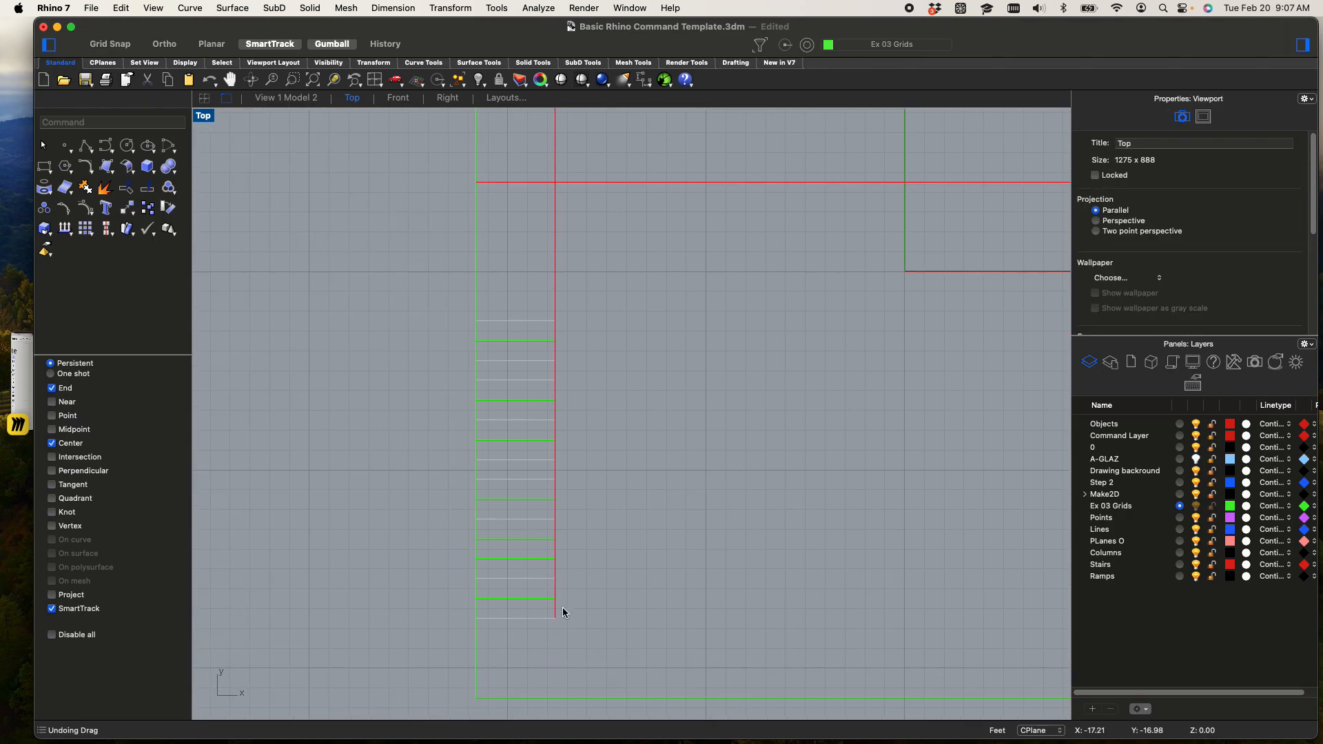
left_click_drag(540, 644, 508, 301)
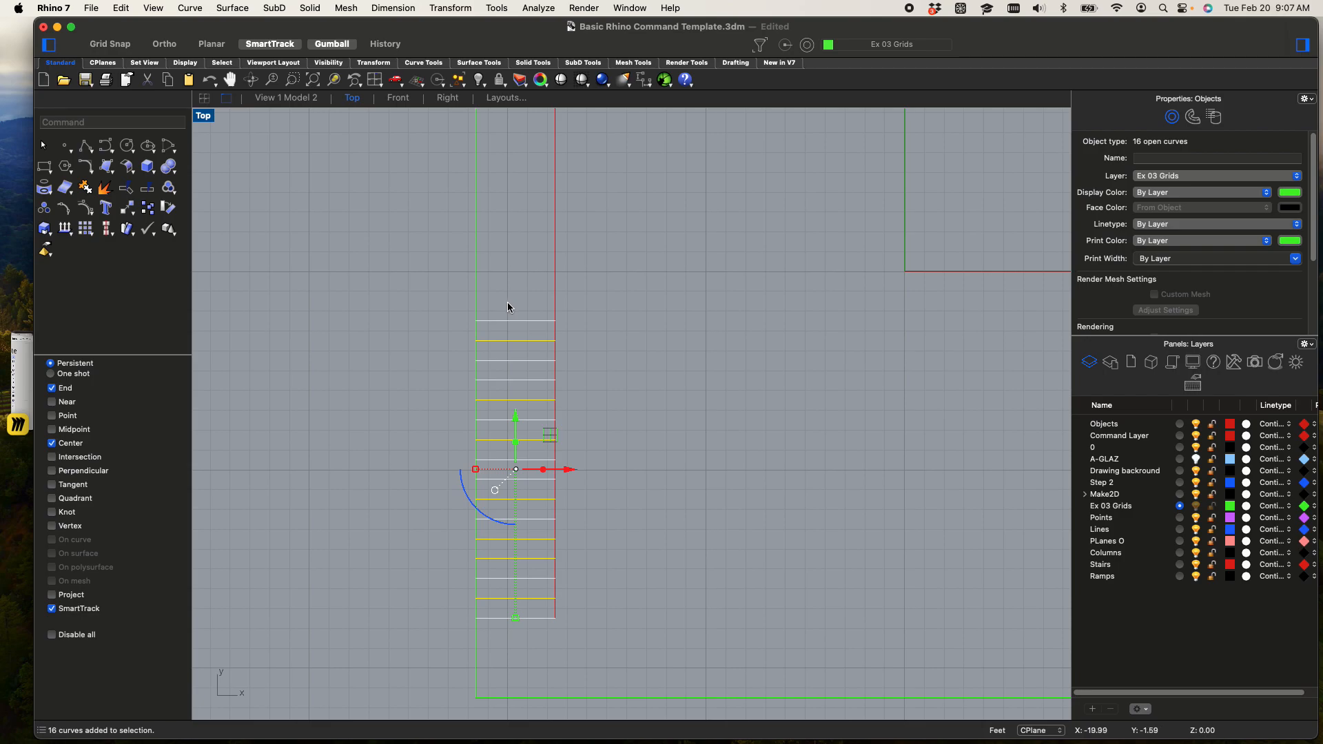
scroll(541, 382, "down", 5)
scroll(521, 419, "up", 8)
right_click_drag(645, 393, 648, 363)
left_click(579, 365)
Copy the five upper tread lines twice up the stair run, snapping to tread endpoints to keep the spacing
scroll(475, 316, "up", 4)
left_click_drag(504, 525, 462, 296)
type("copy")
key("Return")
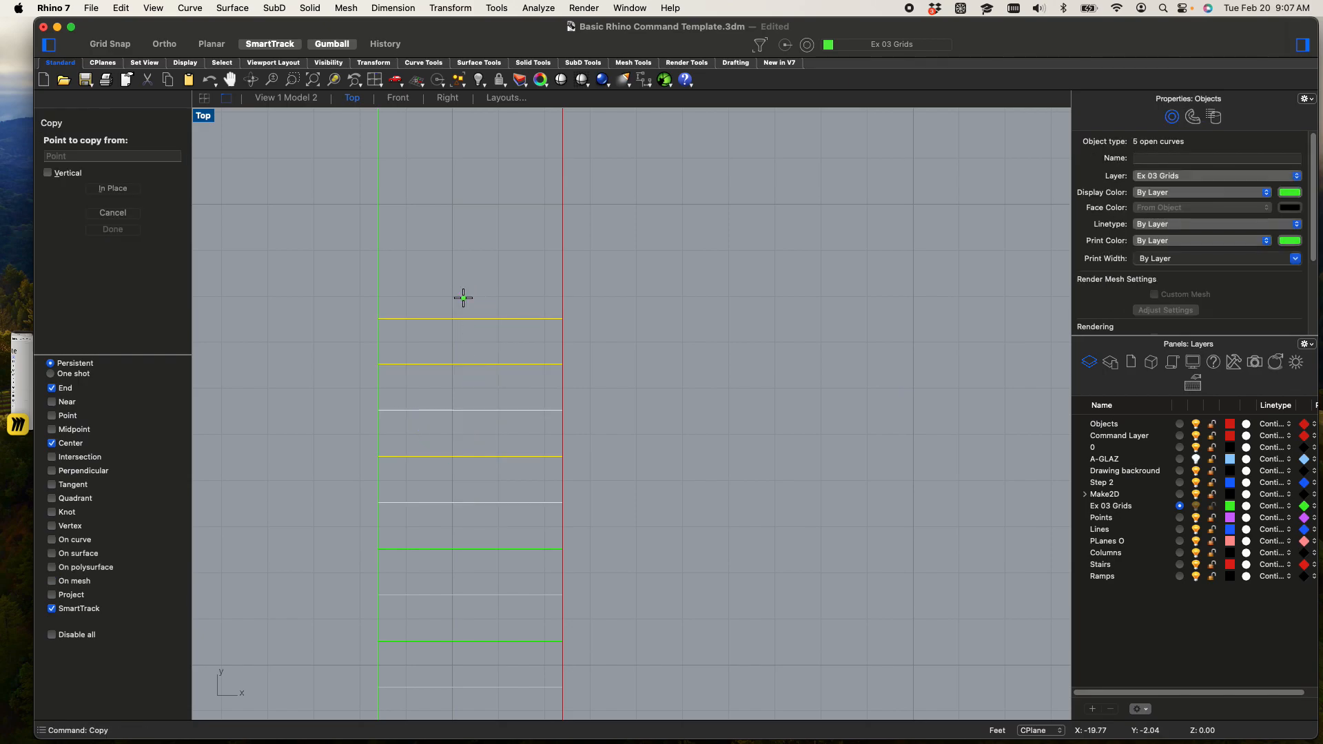
left_click(563, 548)
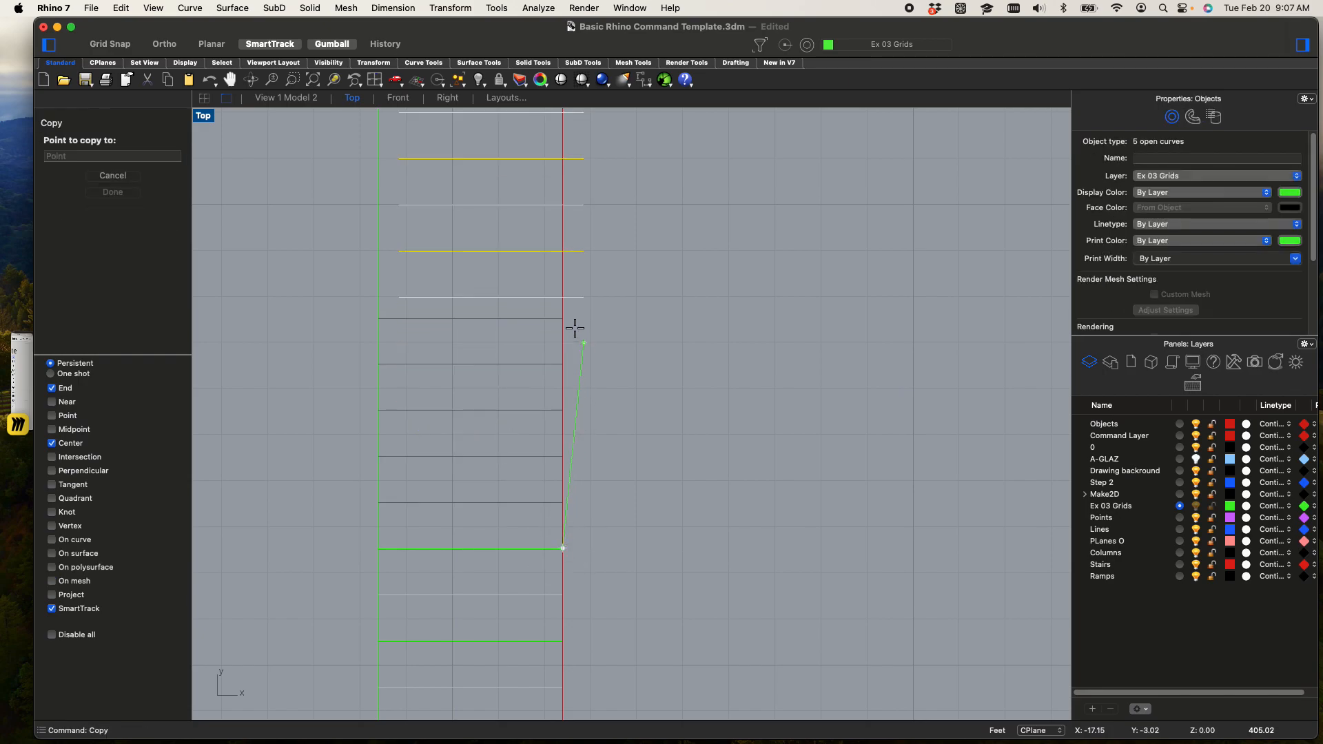
scroll(599, 341, "down", 5)
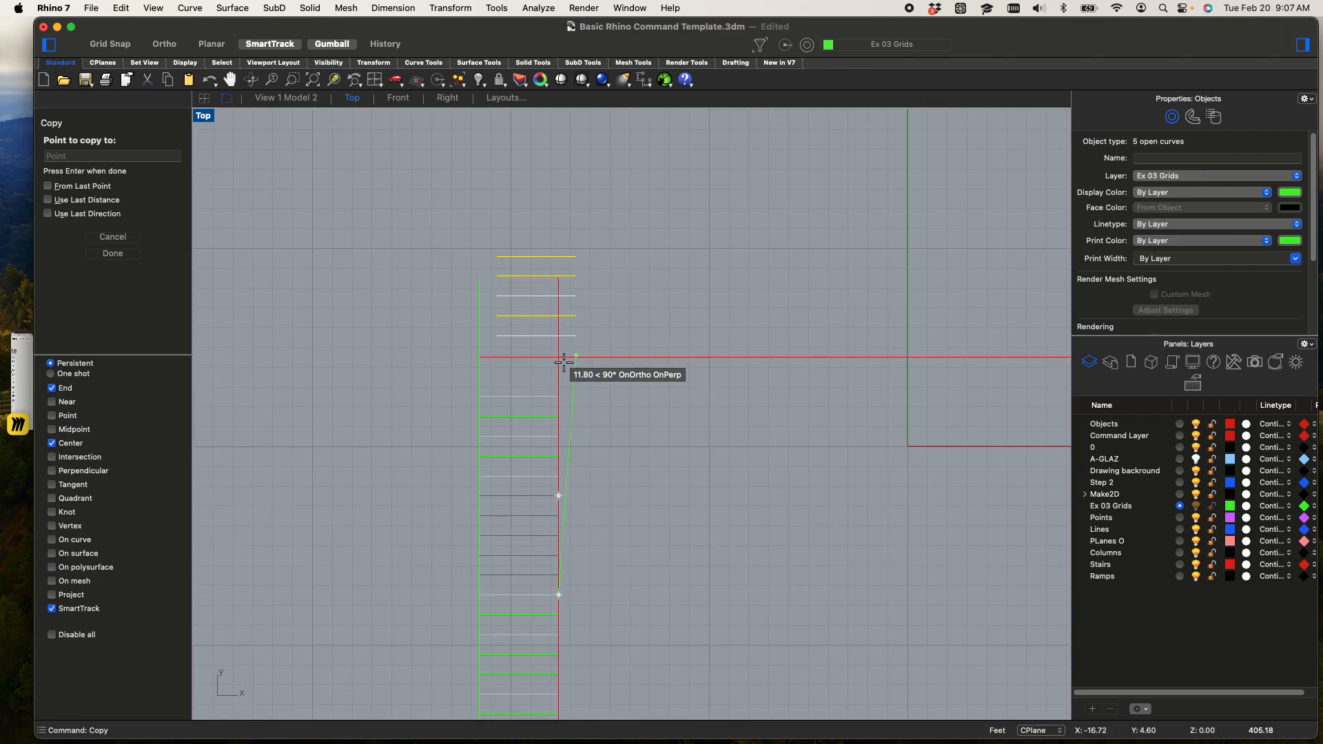
scroll(692, 292, "down", 3)
scroll(650, 351, "up", 5)
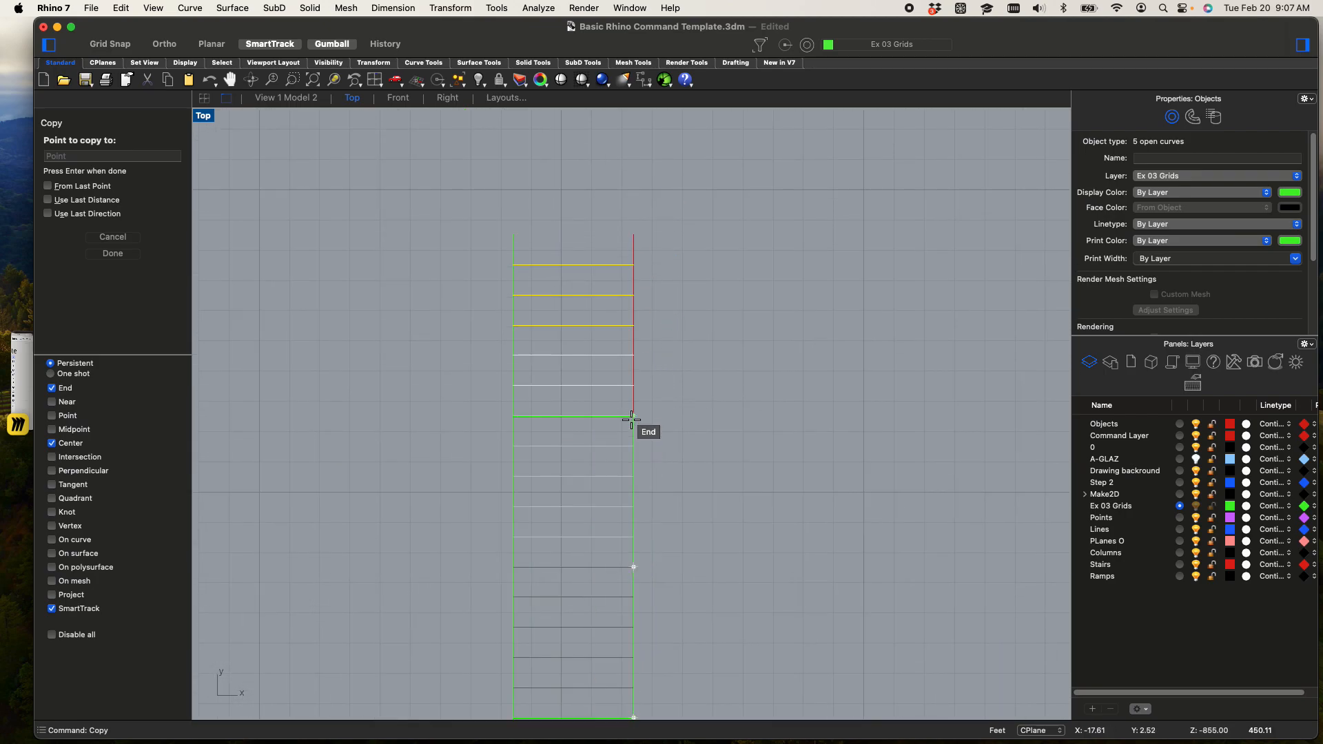
right_click_drag(721, 392, 720, 428)
key("Escape")
key("Escape")
Delete the three topmost tread lines from the extended stair run
scroll(603, 328, "up", 5)
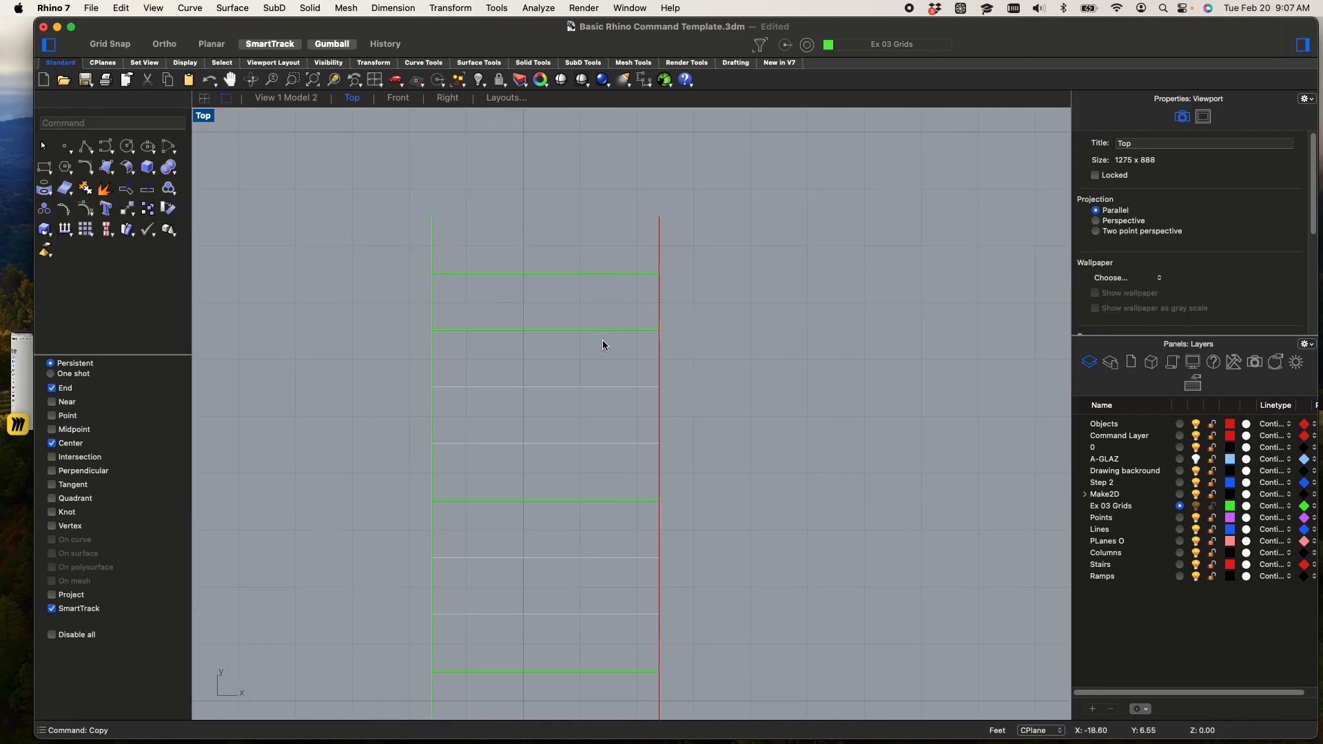
left_click_drag(602, 396, 552, 254)
key("Delete")
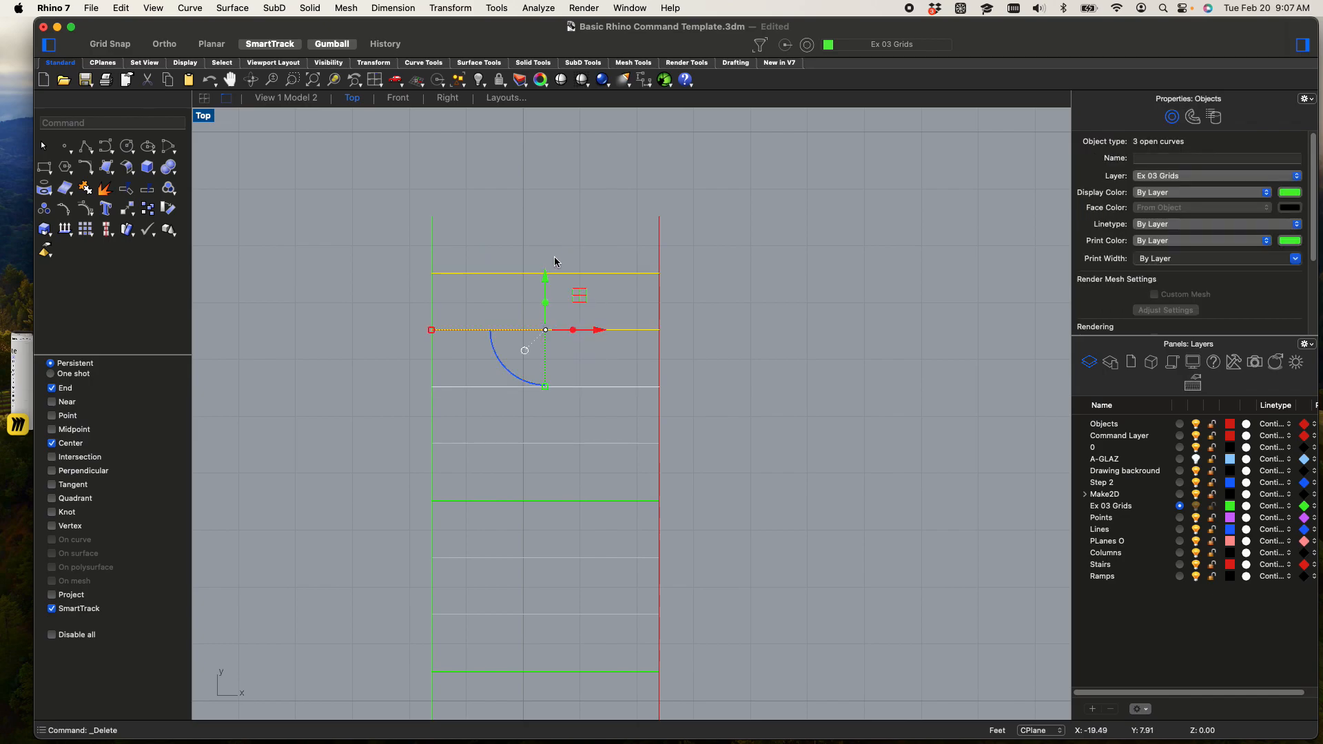
scroll(597, 297, "down", 5)
scroll(594, 331, "up", 5)
scroll(594, 331, "down", 3)
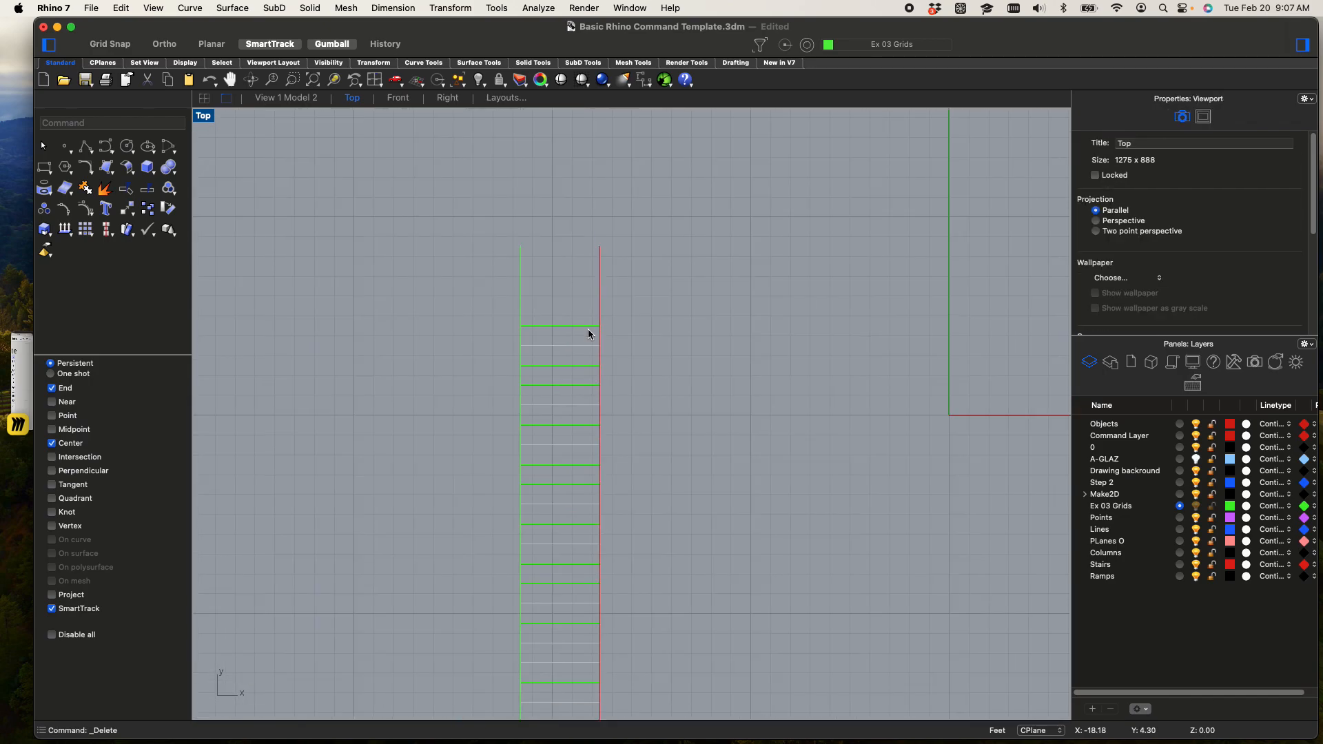
Show all four viewports and examine in perspective whether the stair lines and the square lie on the same plane
scroll(721, 400, "down", 5)
right_click_drag(703, 427, 686, 418)
scroll(593, 578, "up", 5)
right_click_drag(596, 587, 550, 638)
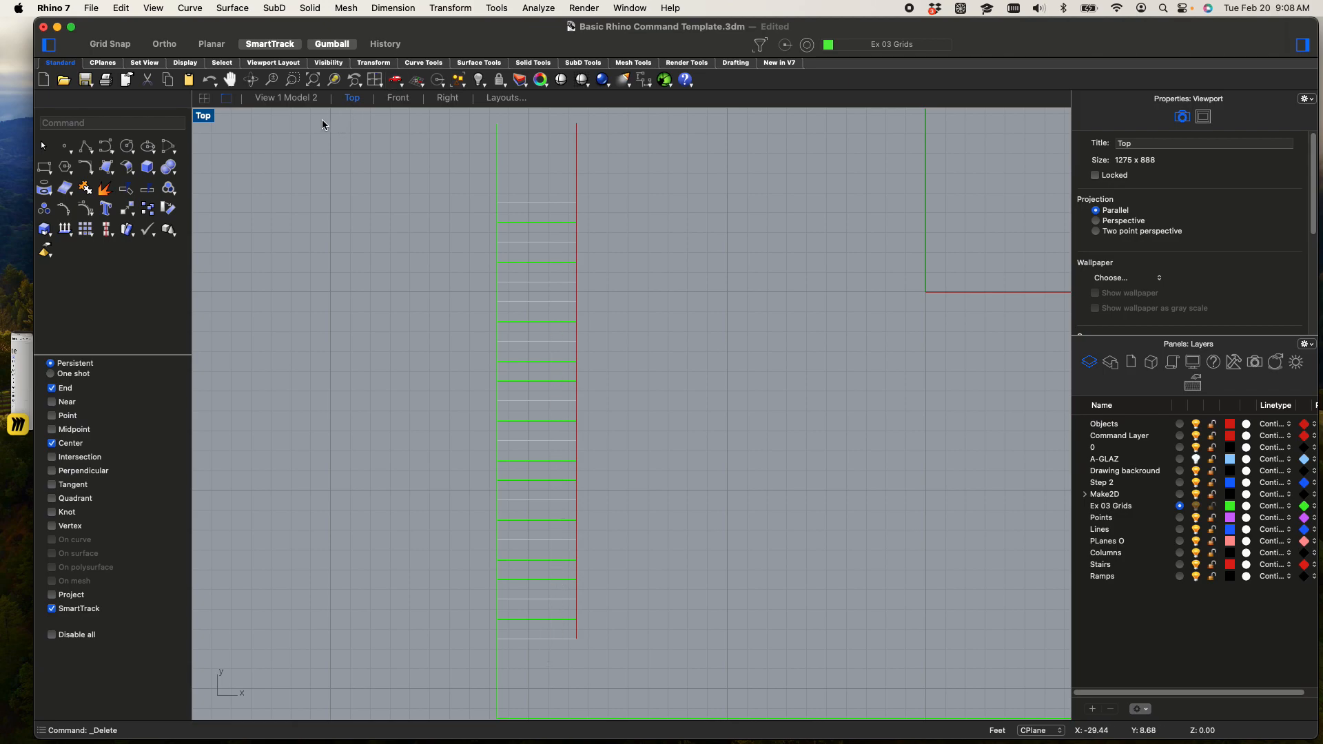
double_click(204, 116)
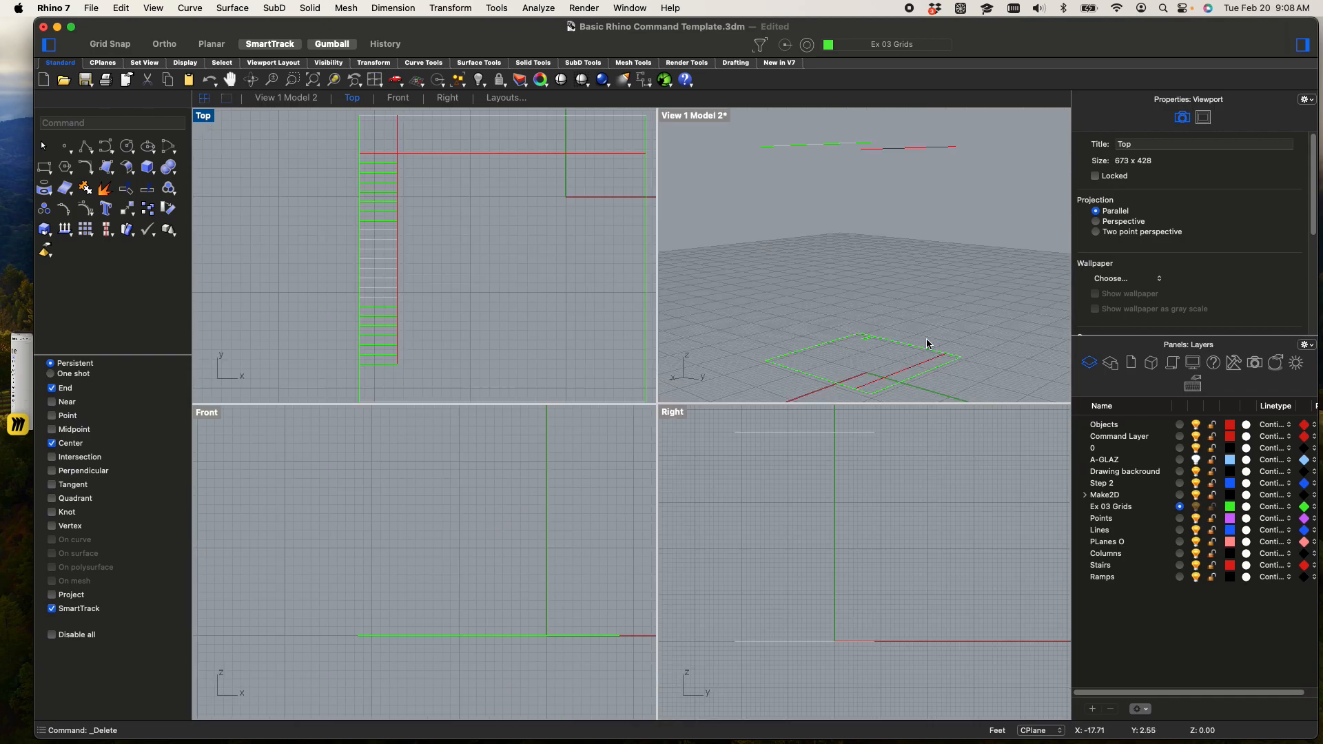
scroll(821, 236, "down", 4)
scroll(824, 292, "up", 8)
right_click_drag(929, 329, 777, 353, "shift")
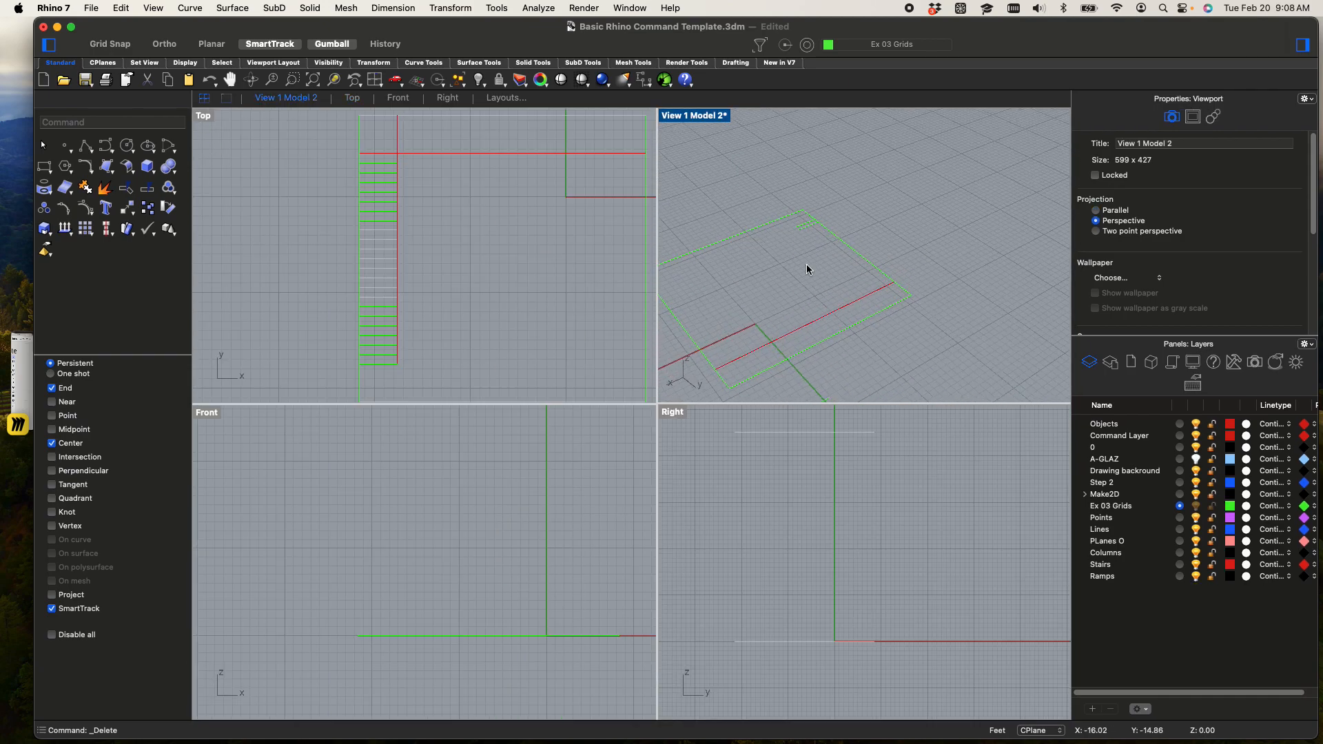
scroll(903, 254, "down", 8)
right_click_drag(892, 277, 874, 403, "shift")
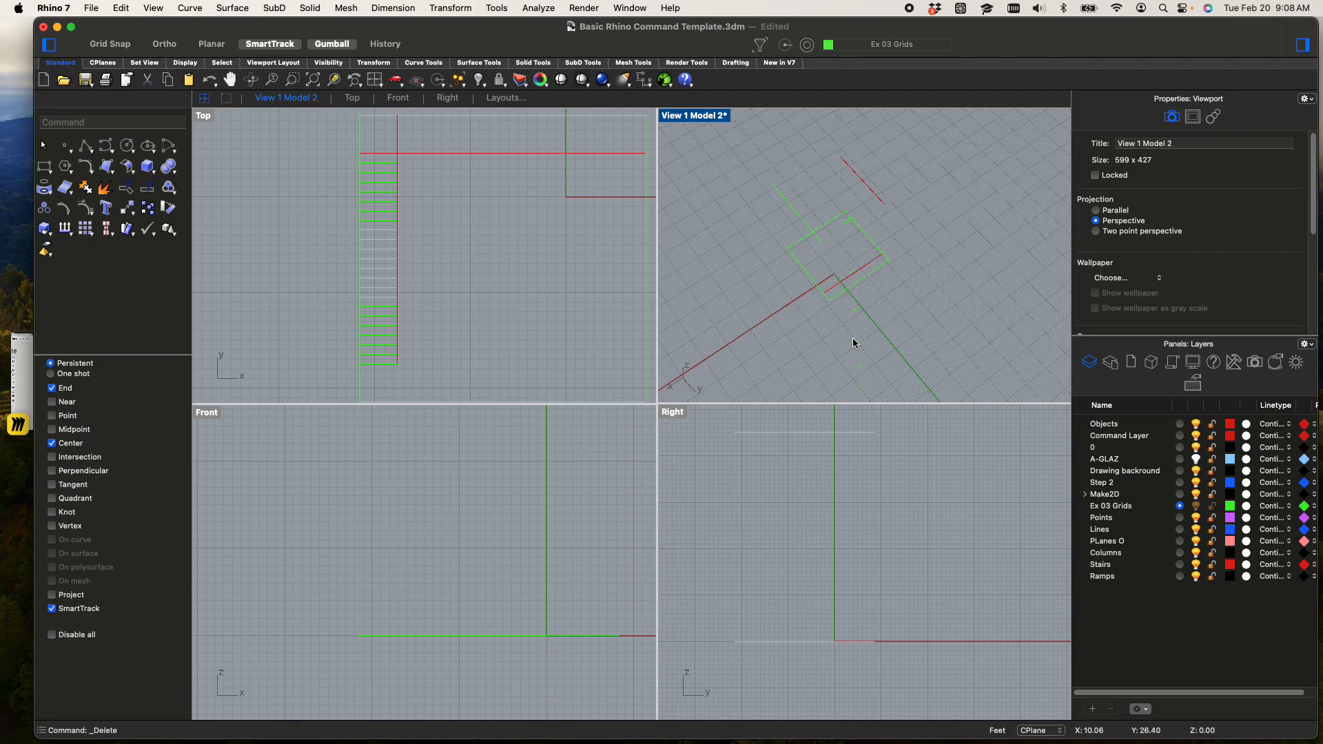
right_click_drag(857, 367, 870, 227)
right_click_drag(872, 280, 898, 269)
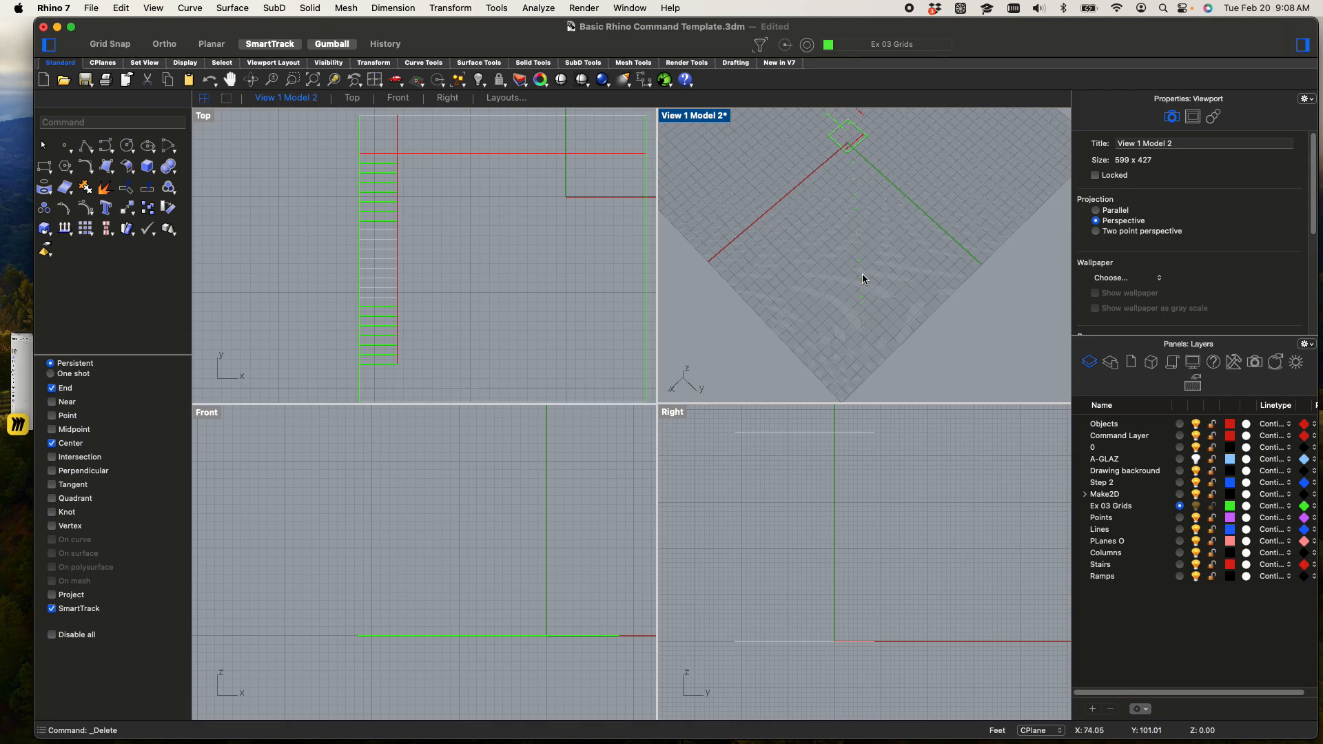
scroll(461, 240, "down", 5)
Flatten all the square and stair curves with Make2D from the Top view, maintaining source layers
left_click_drag(330, 178, 543, 383)
type("make")
key("Return")
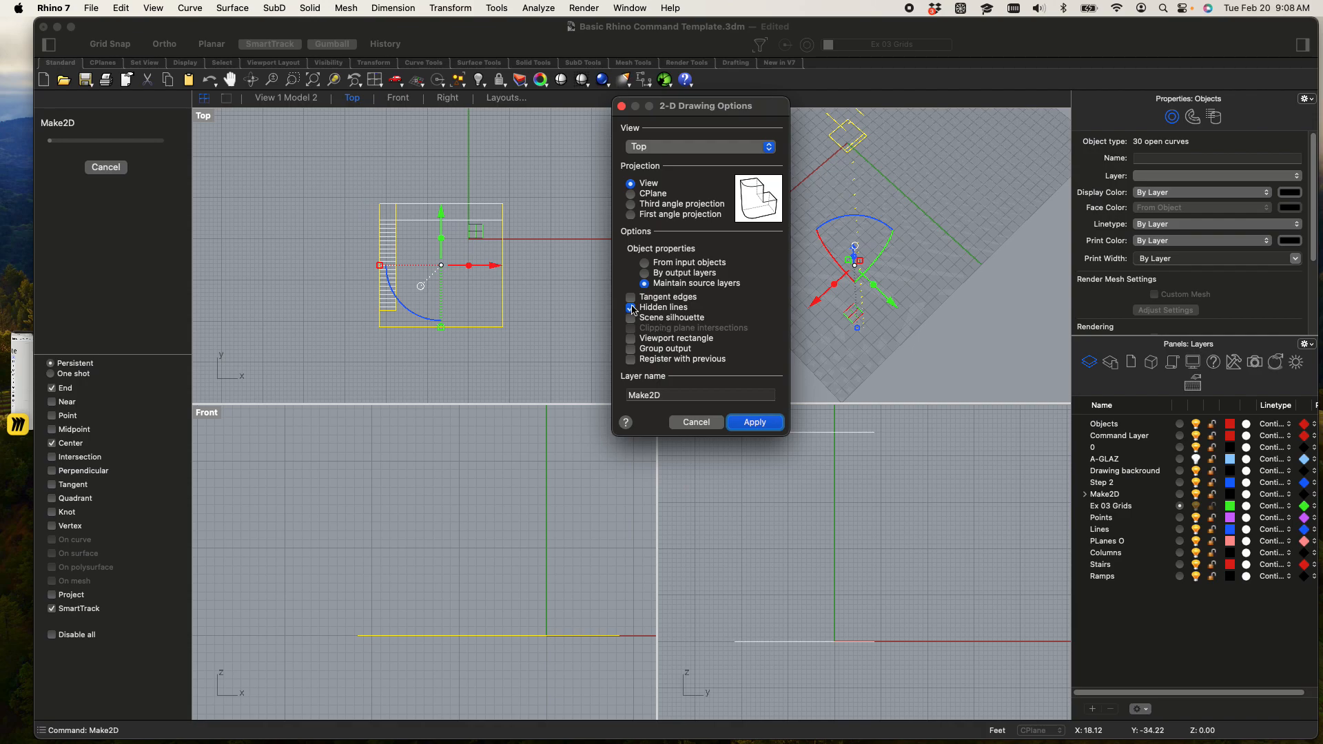
left_click(754, 421)
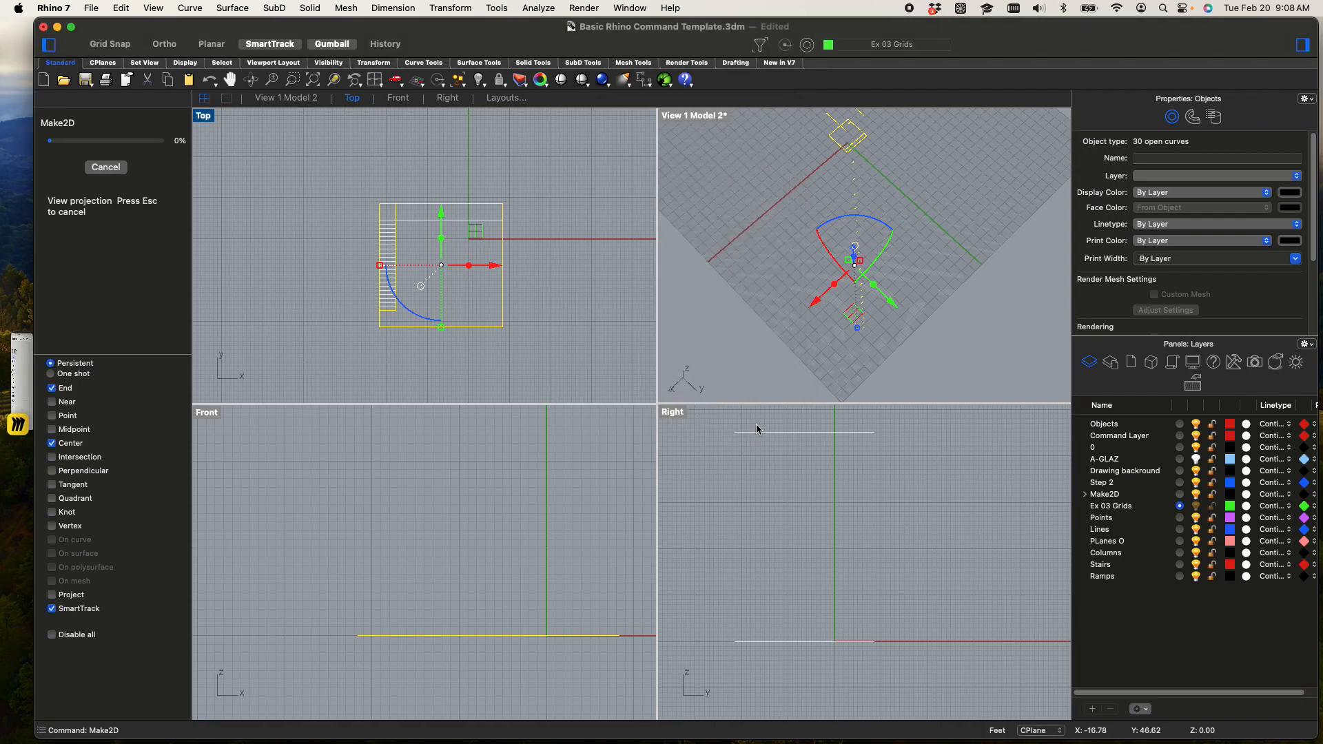
Move the flattened drawing by its corner to beside the original layout near the origin, and delete the original curves
scroll(346, 250, "down", 5)
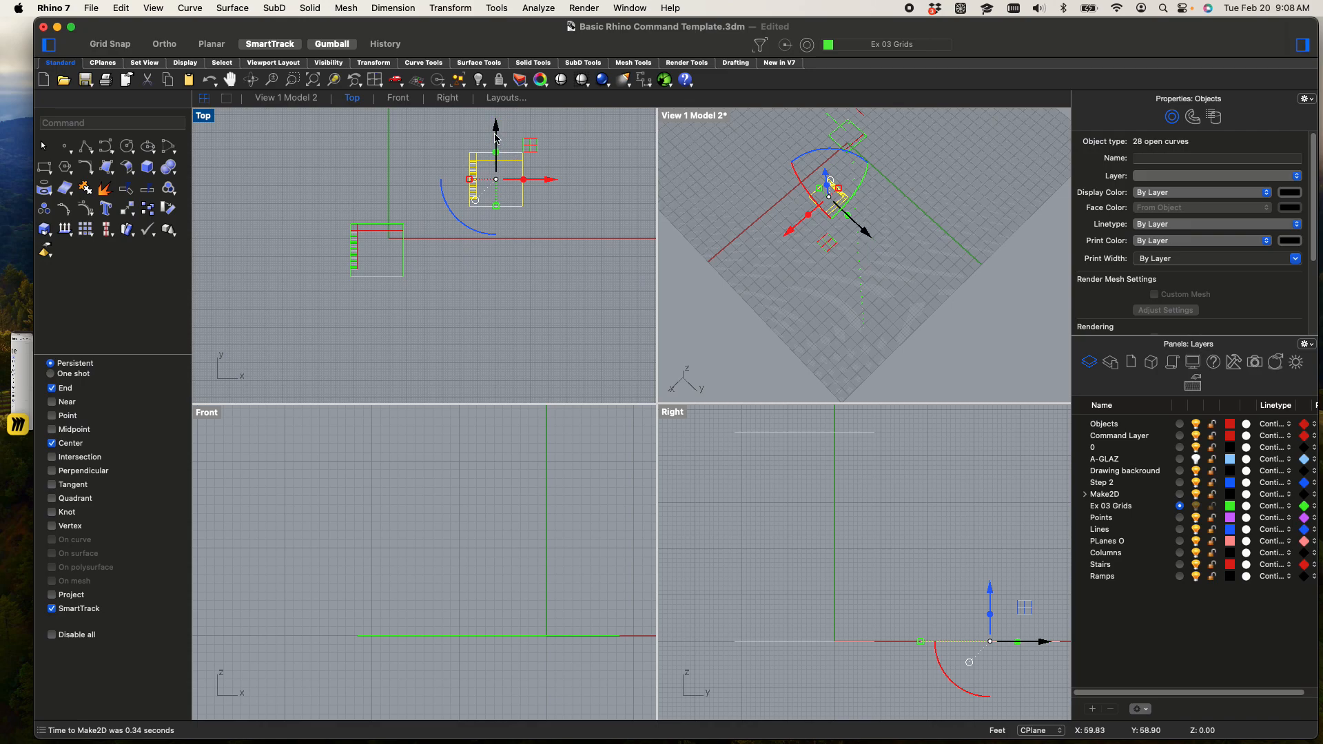
key("Return")
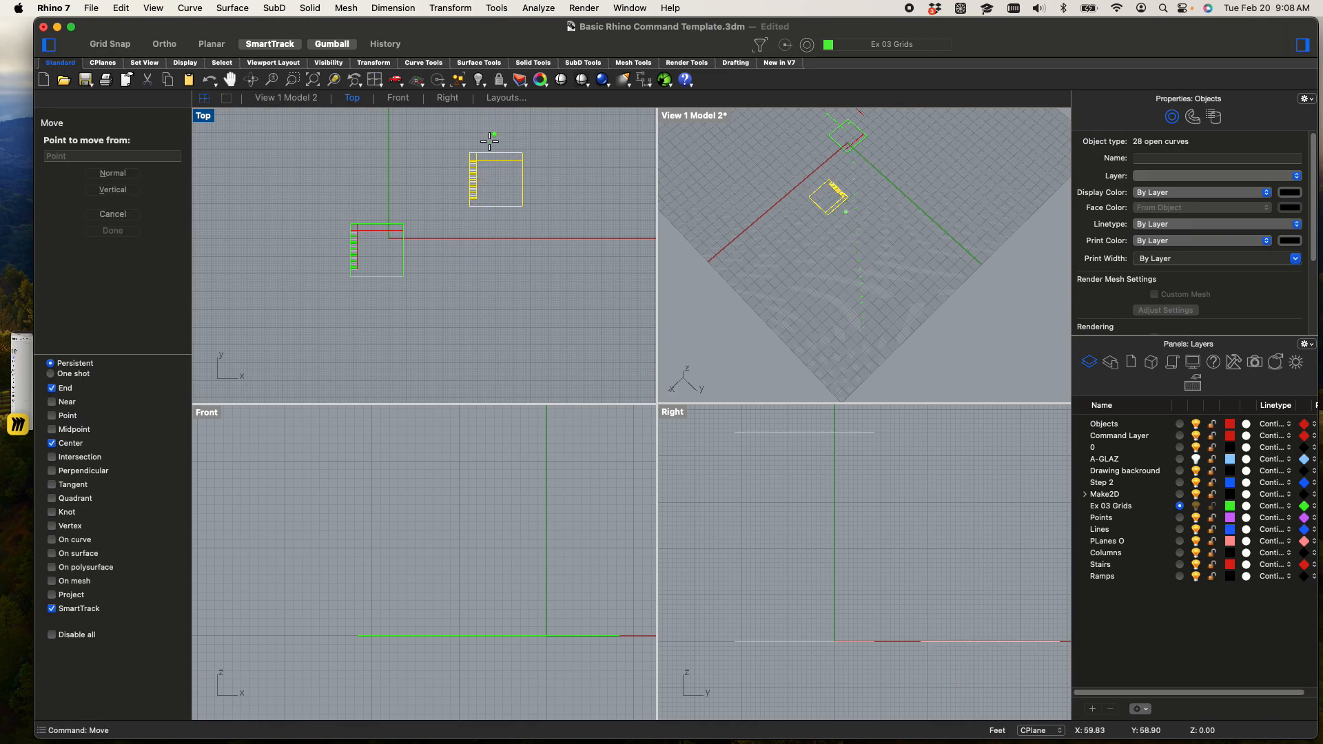
left_click(470, 206)
scroll(428, 247, "up", 5)
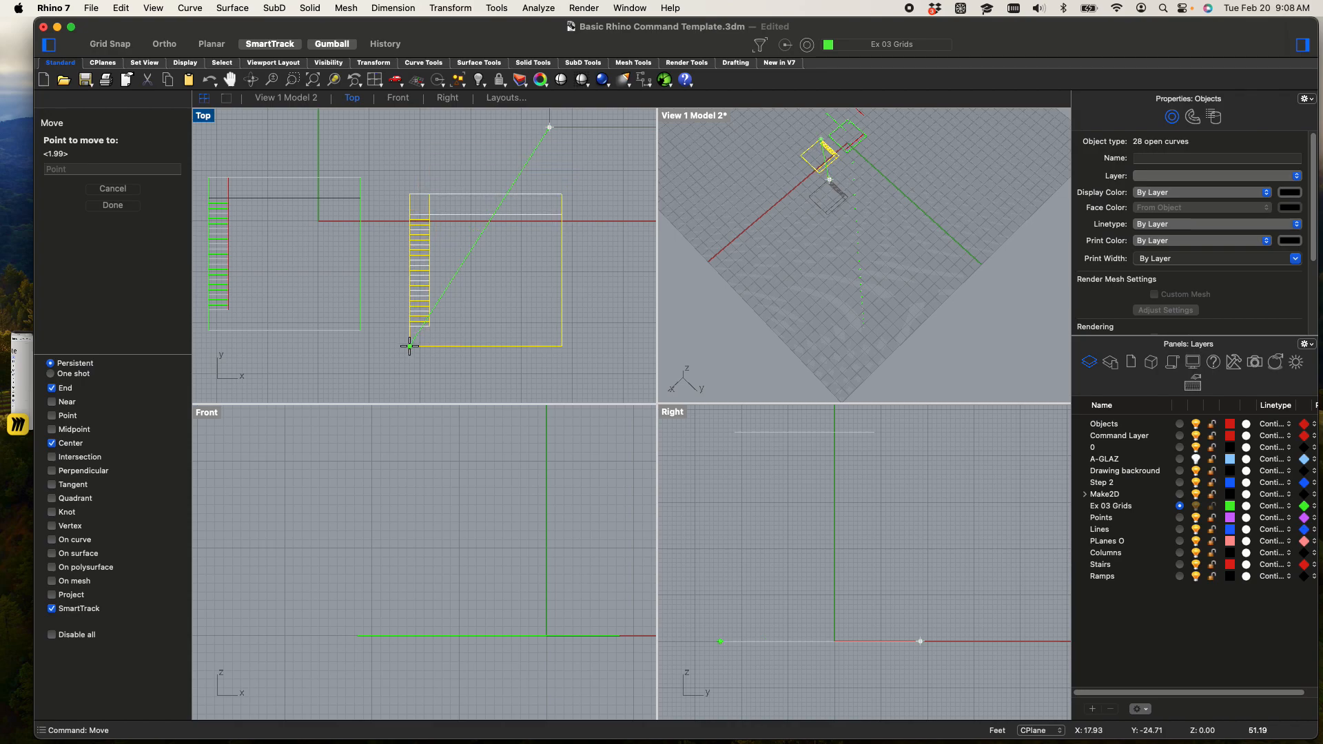
left_click(408, 345)
scroll(363, 264, "down", 5)
left_click_drag(316, 210, 443, 360)
key("Delete")
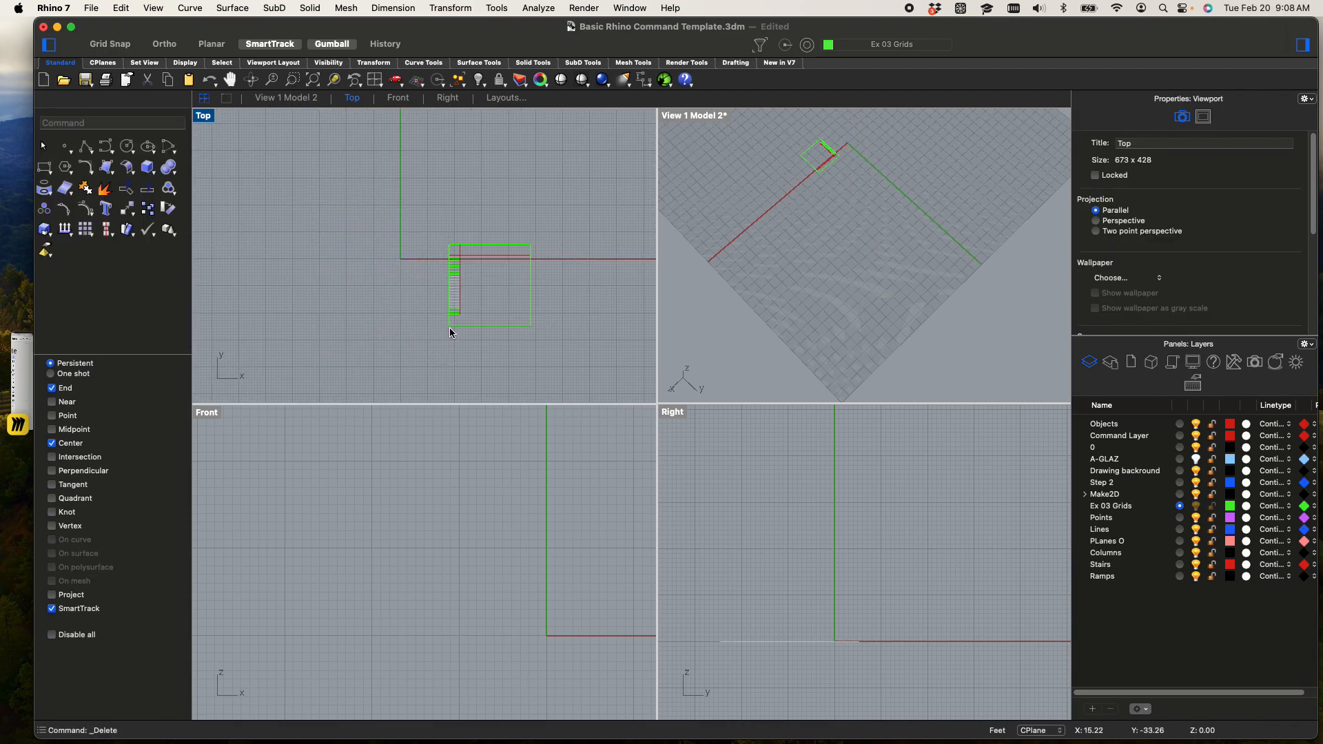
Maximize the perspective view and select the flattened curves to check that they all lie flat, clearing the selection when done
double_click(683, 117)
scroll(588, 234, "up", 10)
right_click_drag(588, 235, 667, 431, "shift")
left_click_drag(442, 323, 798, 545)
scroll(647, 427, "up", 3)
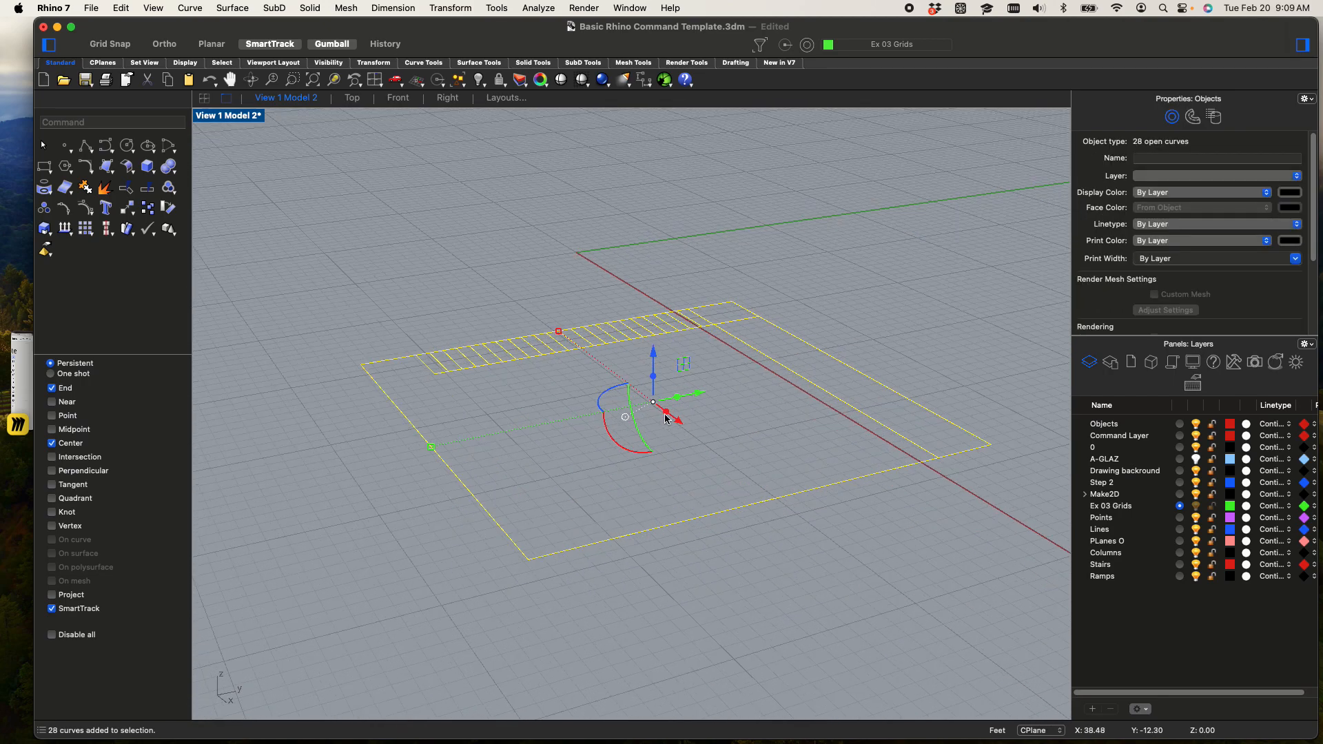
scroll(471, 297, "up", 4)
scroll(313, 340, "down", 2)
scroll(260, 296, "up", 3)
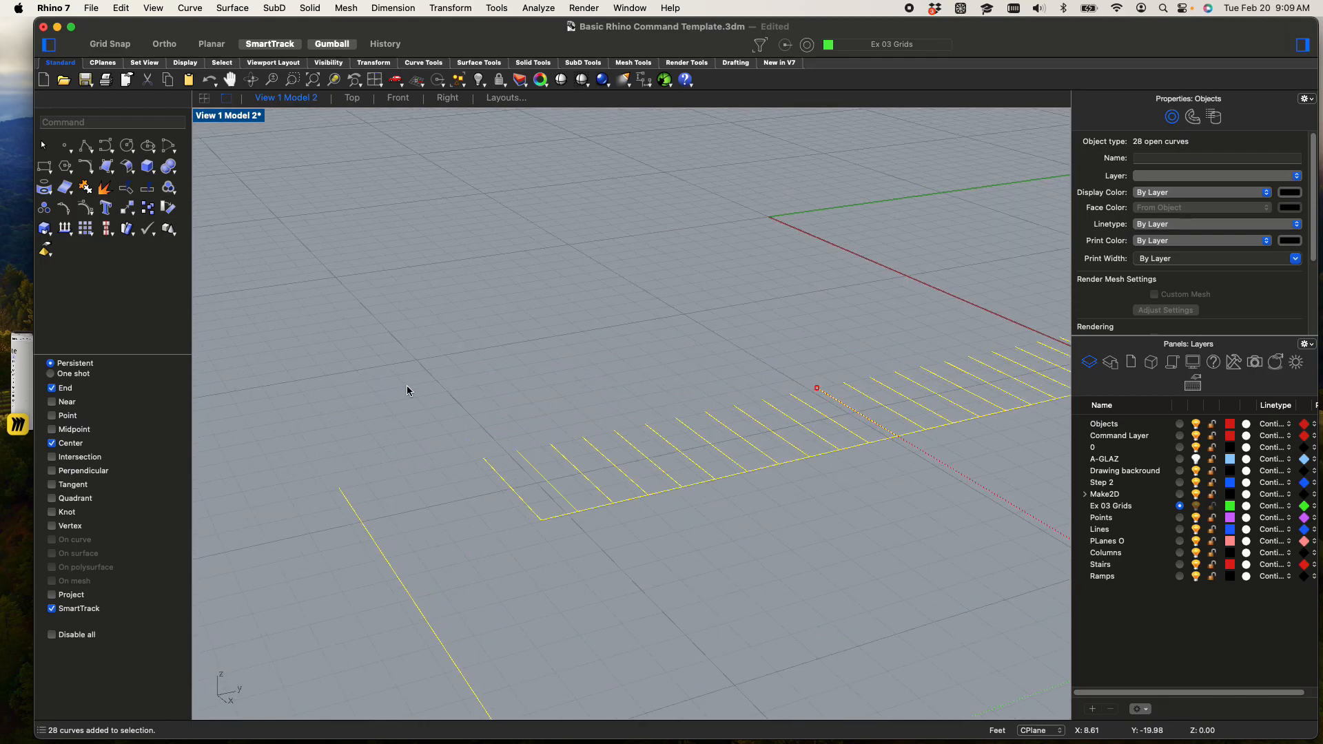
key("Escape")
scroll(553, 361, "down", 3)
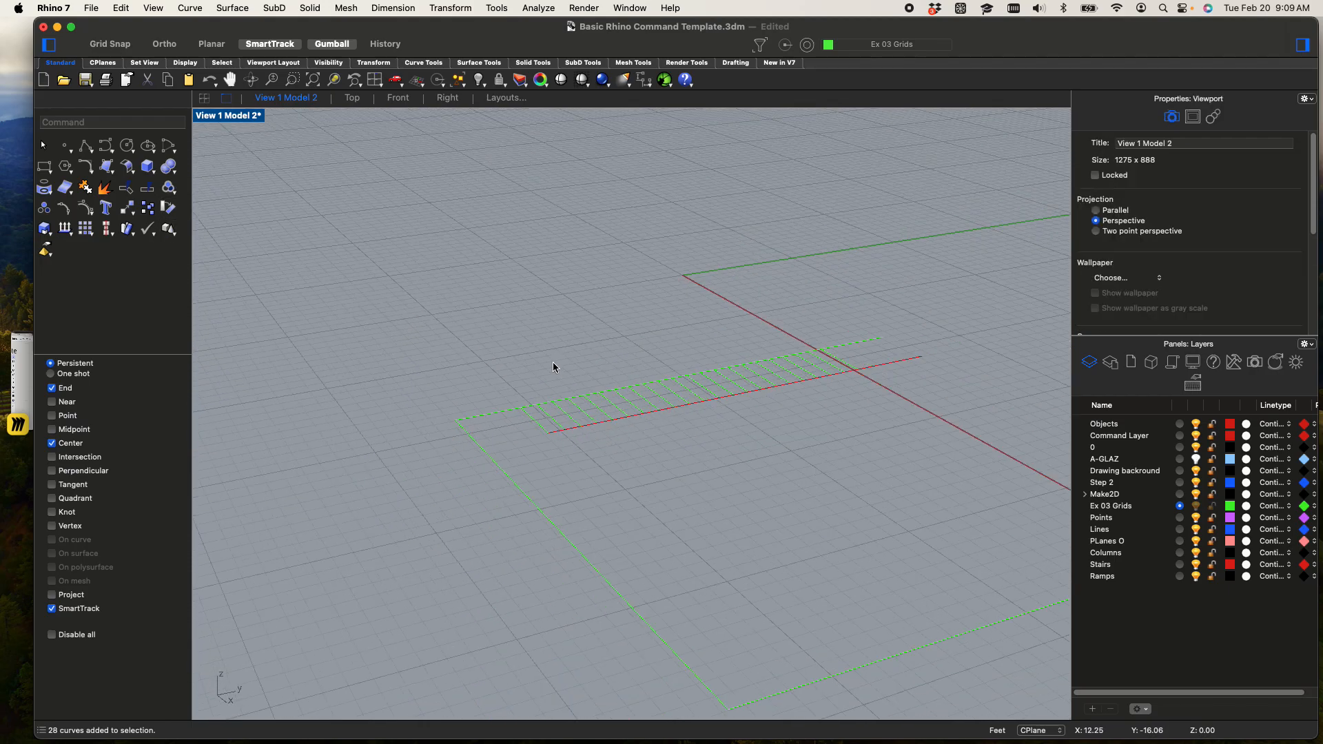
Draw a box over the first tread, snapping to the tread line ends, with a height of 6"
type("box")
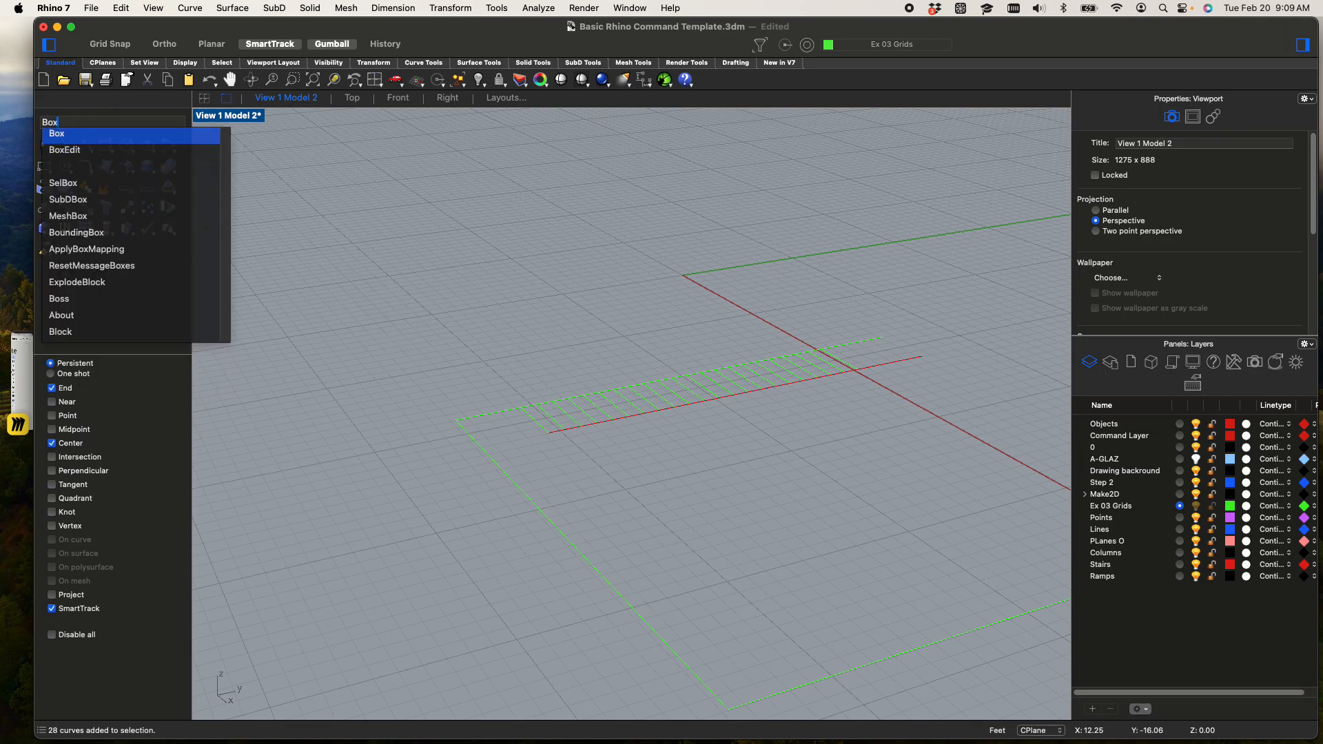
key("Return")
scroll(535, 419, "up", 3)
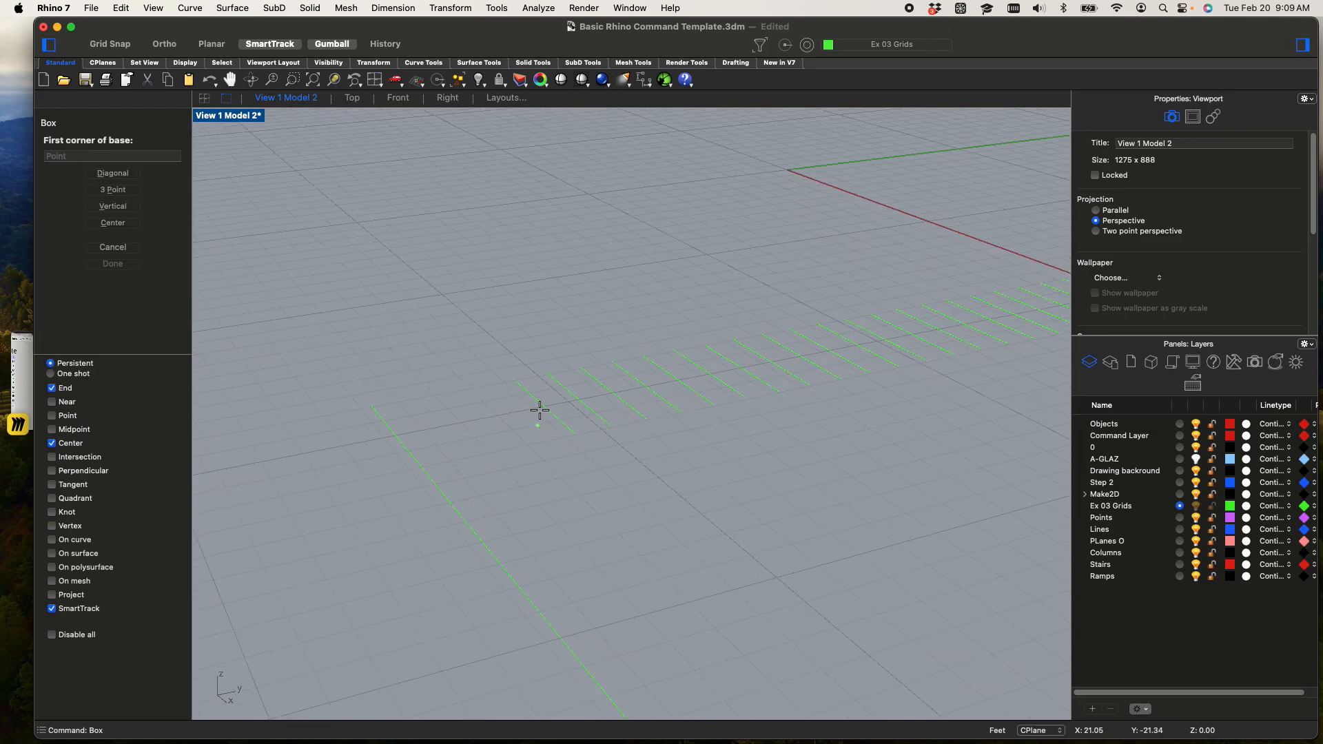
left_click(514, 379)
left_click(613, 429)
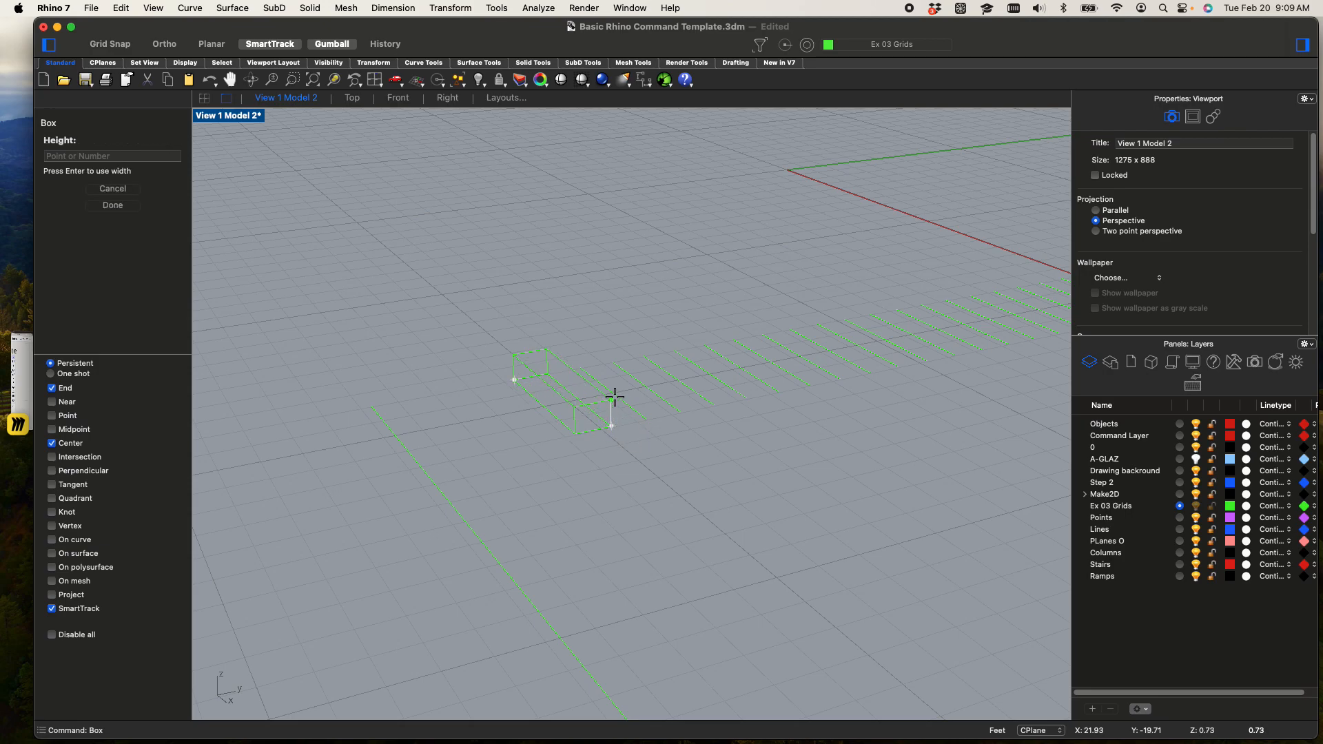
key("Return")
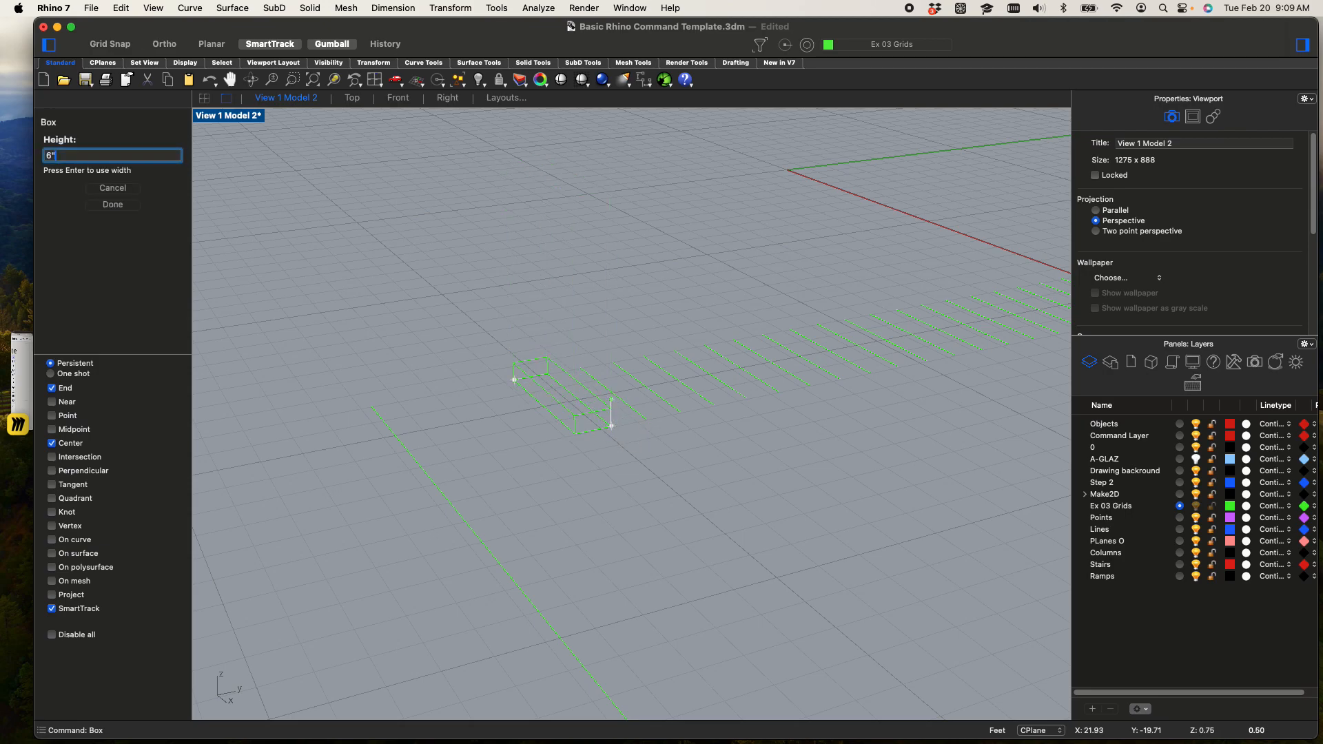
Copy the step box four times up the run, snapping each copy's lower front corner to the upper back corner of the step below
left_click(569, 390)
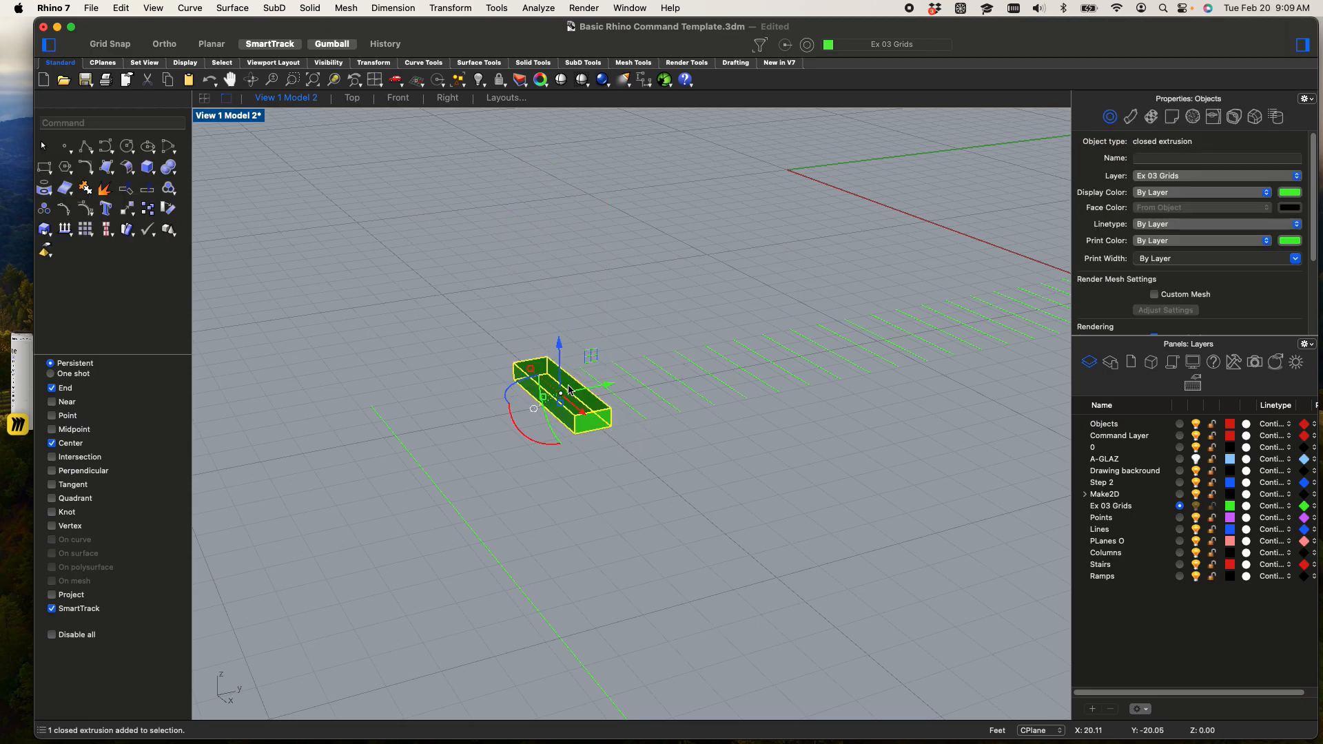
type("copy")
key("Return")
scroll(653, 449, "up", 3)
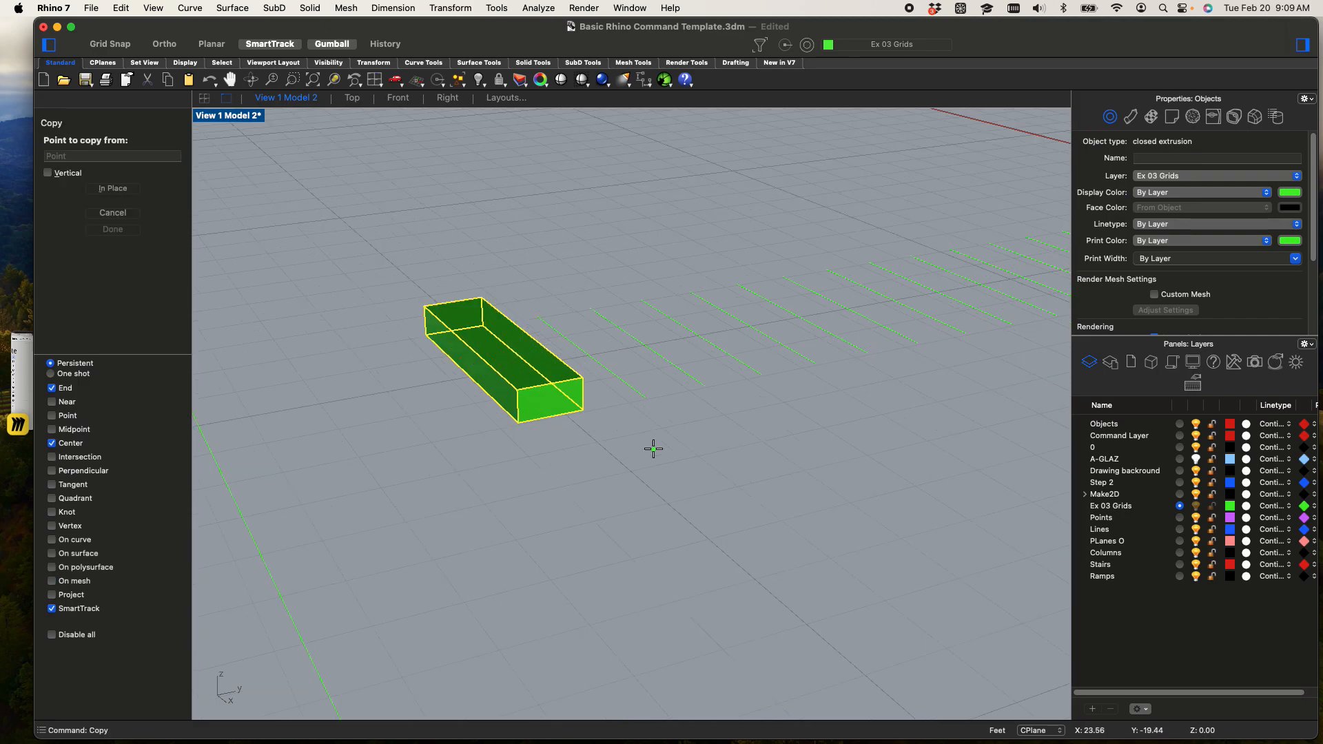
left_click(519, 421)
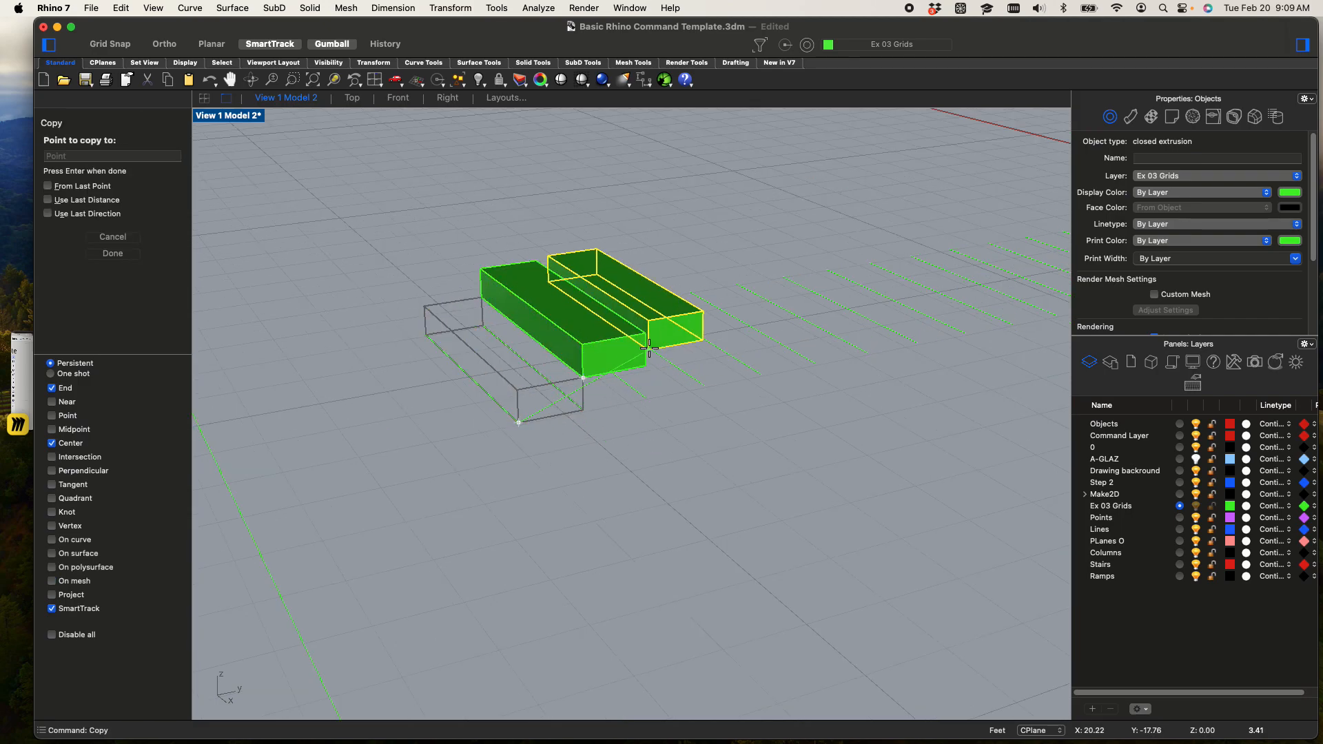
left_click(648, 334)
left_click(707, 289)
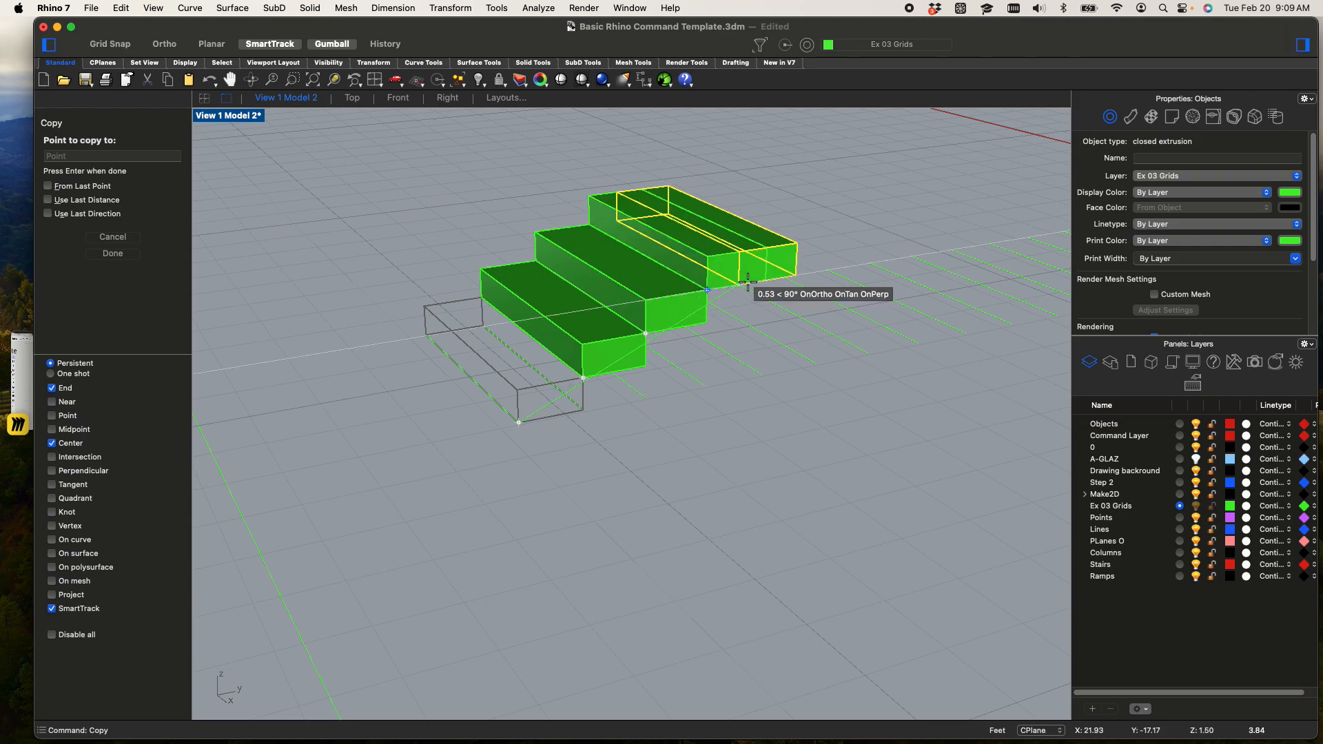
left_click(761, 259)
key("Return")
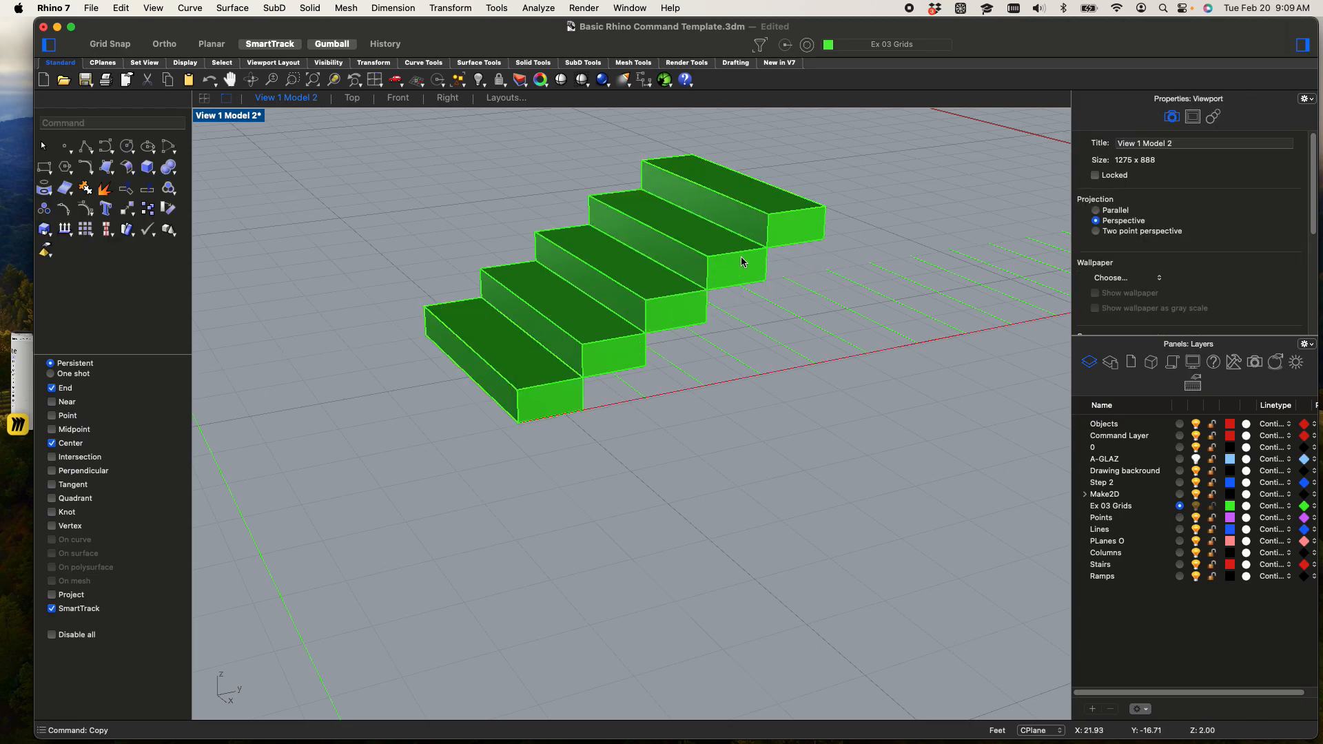
Delete the five step boxes one by one, keeping the tread lines
scroll(741, 269, "down", 3)
right_click_drag(742, 282, 600, 326)
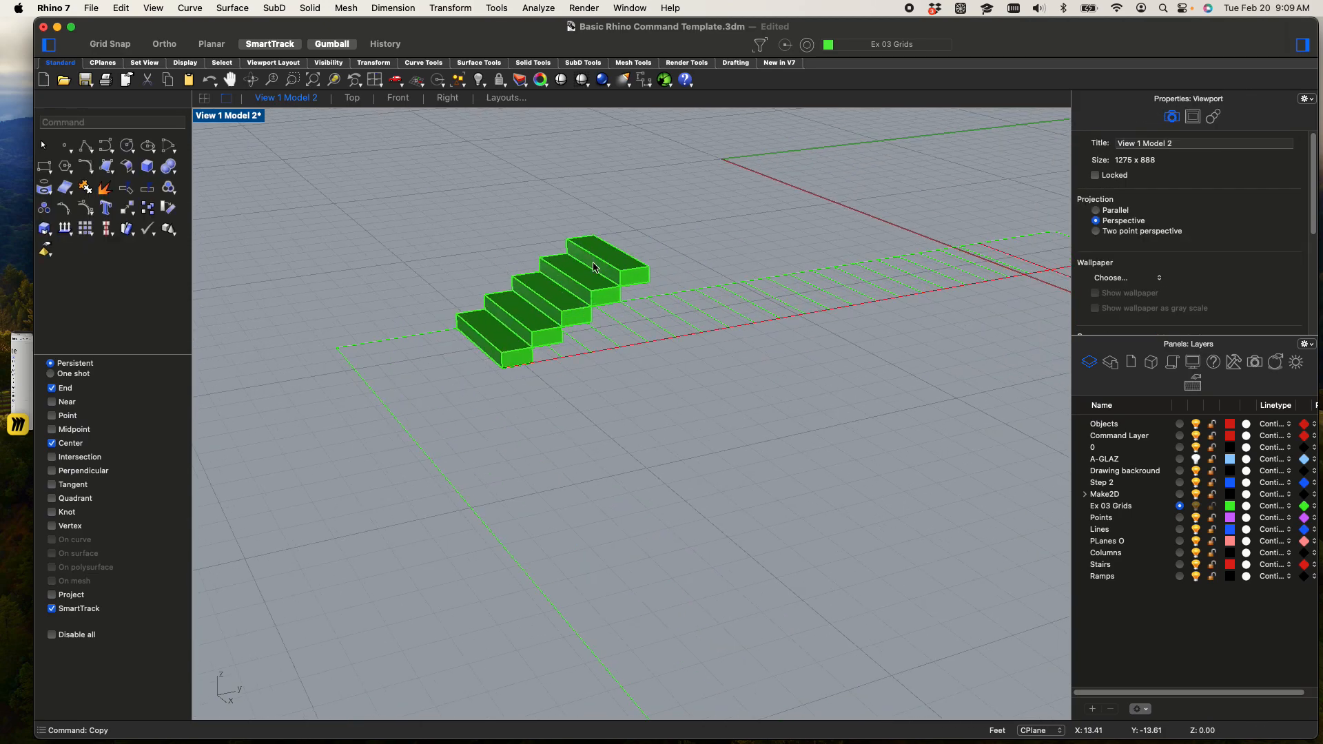
scroll(575, 246, "up", 5)
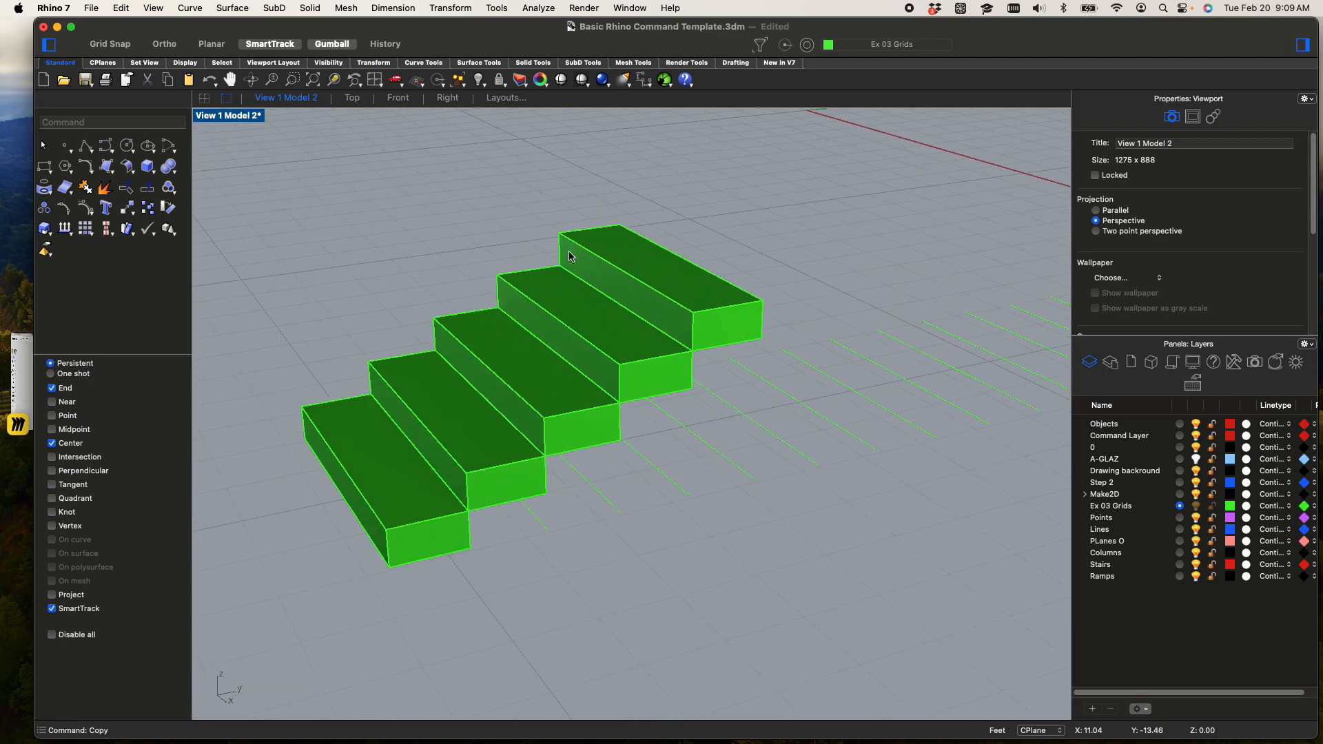
right_click_drag(570, 260, 702, 234)
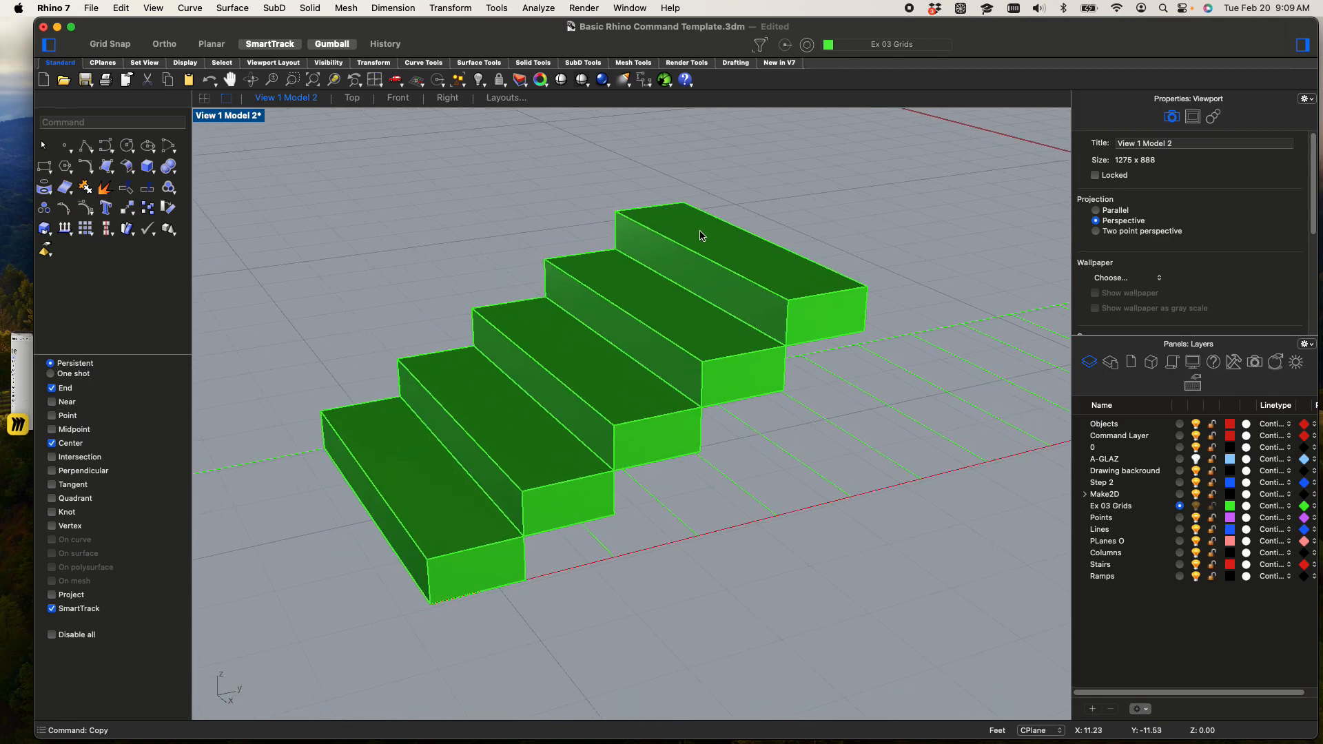
left_click(696, 253)
key("Delete")
left_click(614, 313)
key("Delete")
left_click(565, 358)
key("Delete")
left_click(510, 422)
key("Delete")
left_click(424, 478)
key("Delete")
scroll(426, 479, "down", 2)
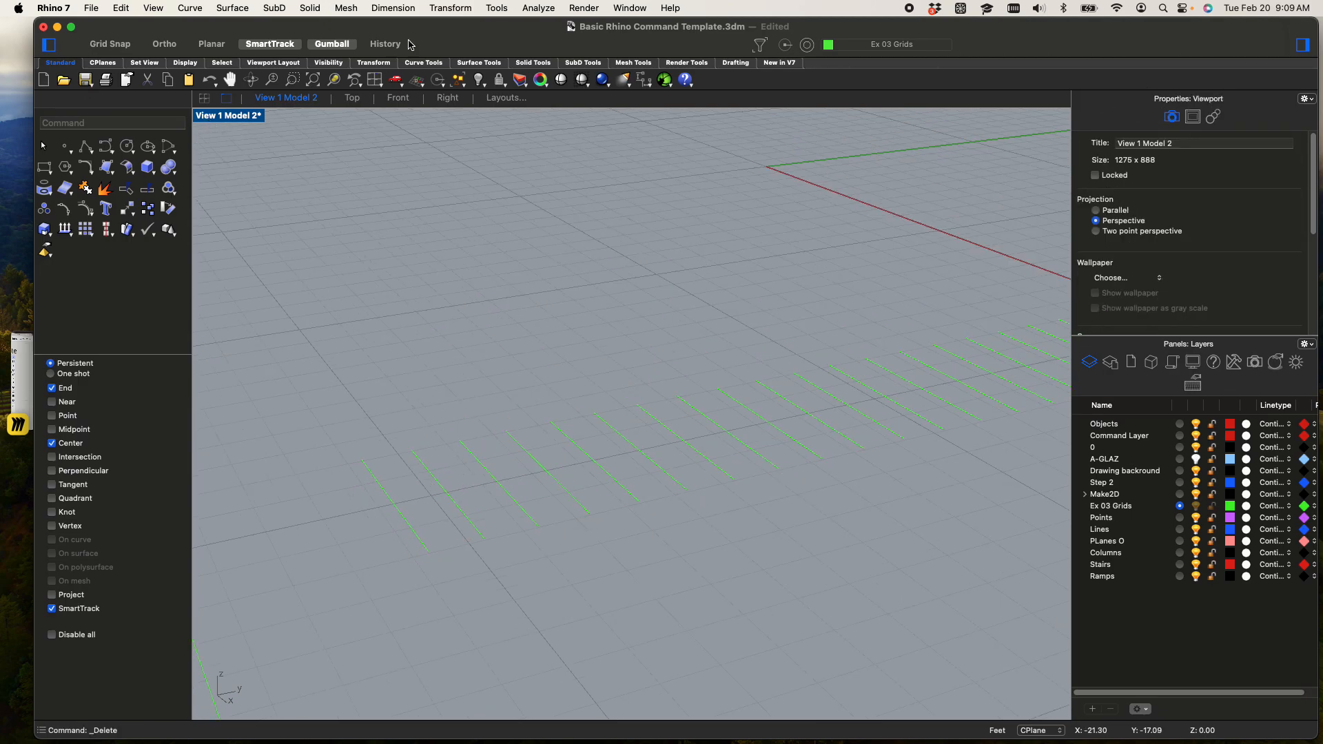
Start a polyline at the outer end of the first tread line and add a vertical 6" riser segment, using the Right view
type("polyline")
key("Return")
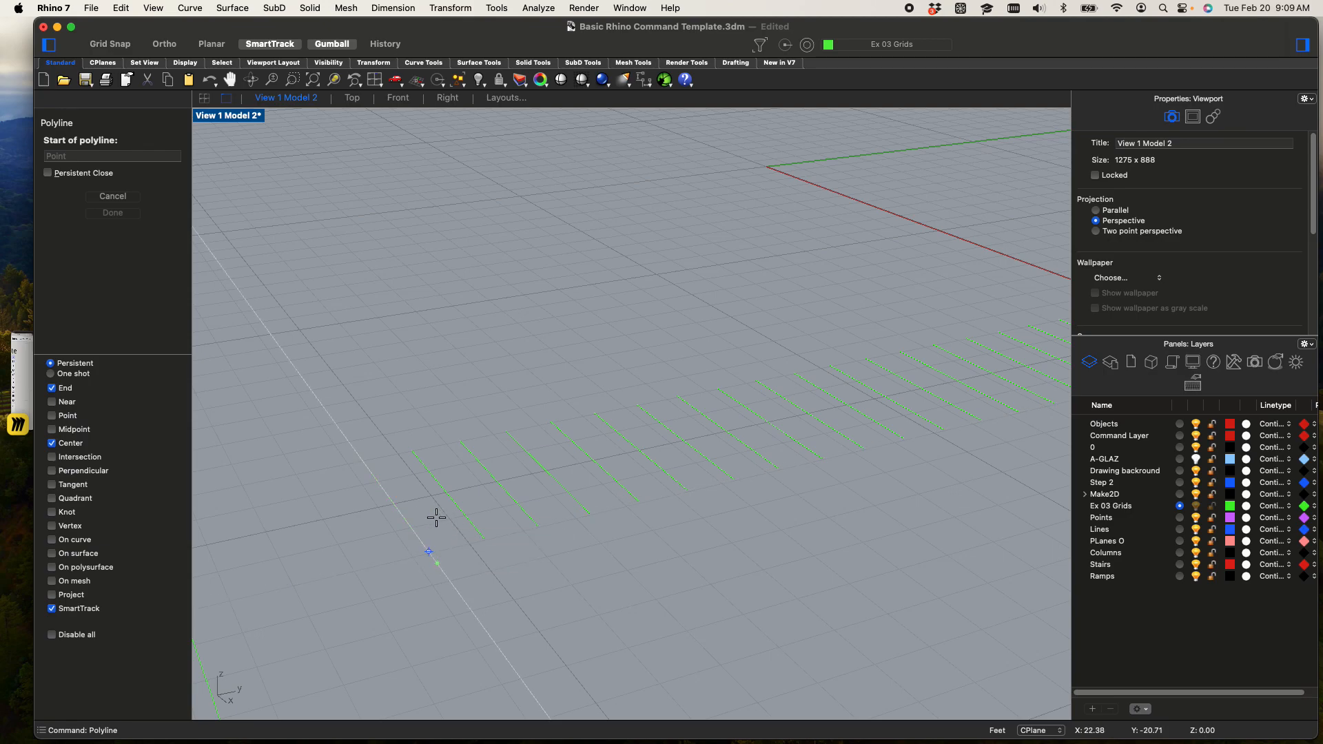
left_click(428, 552)
scroll(422, 553, "down", 5)
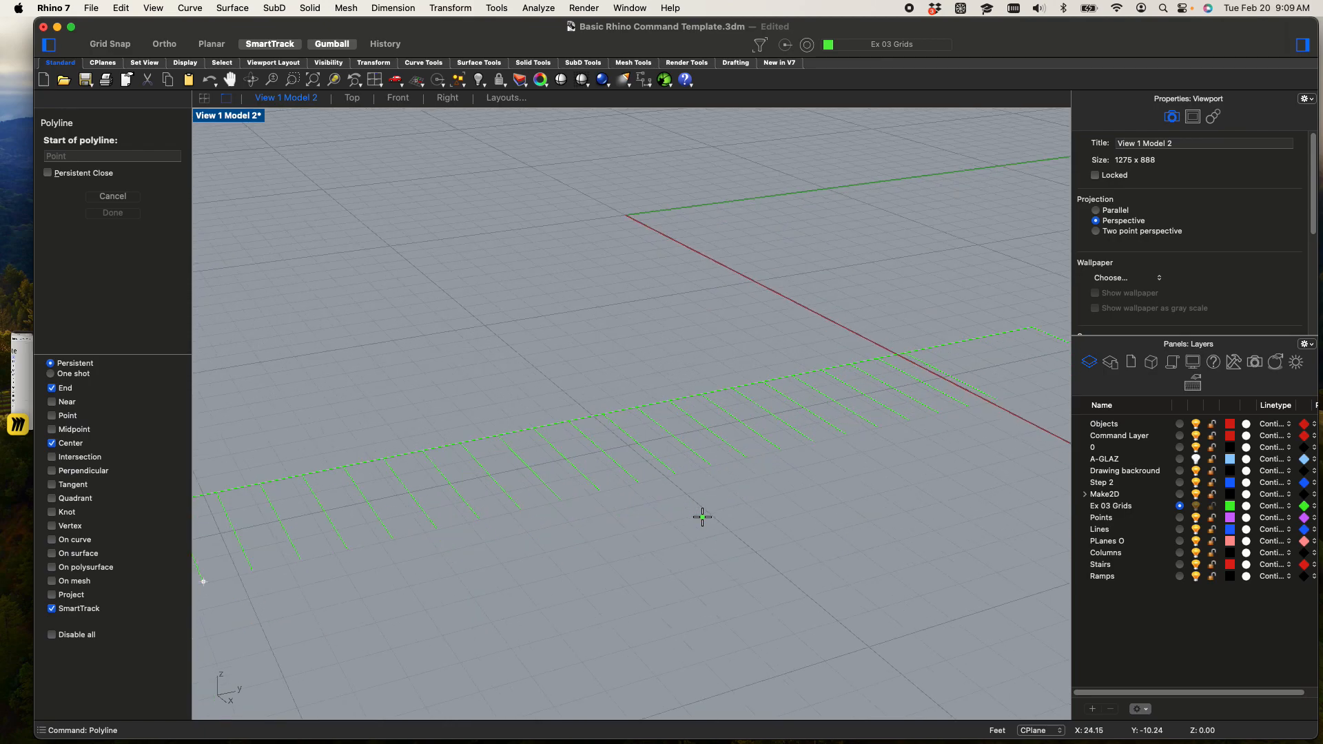
scroll(350, 560, "up", 3)
left_click(358, 552)
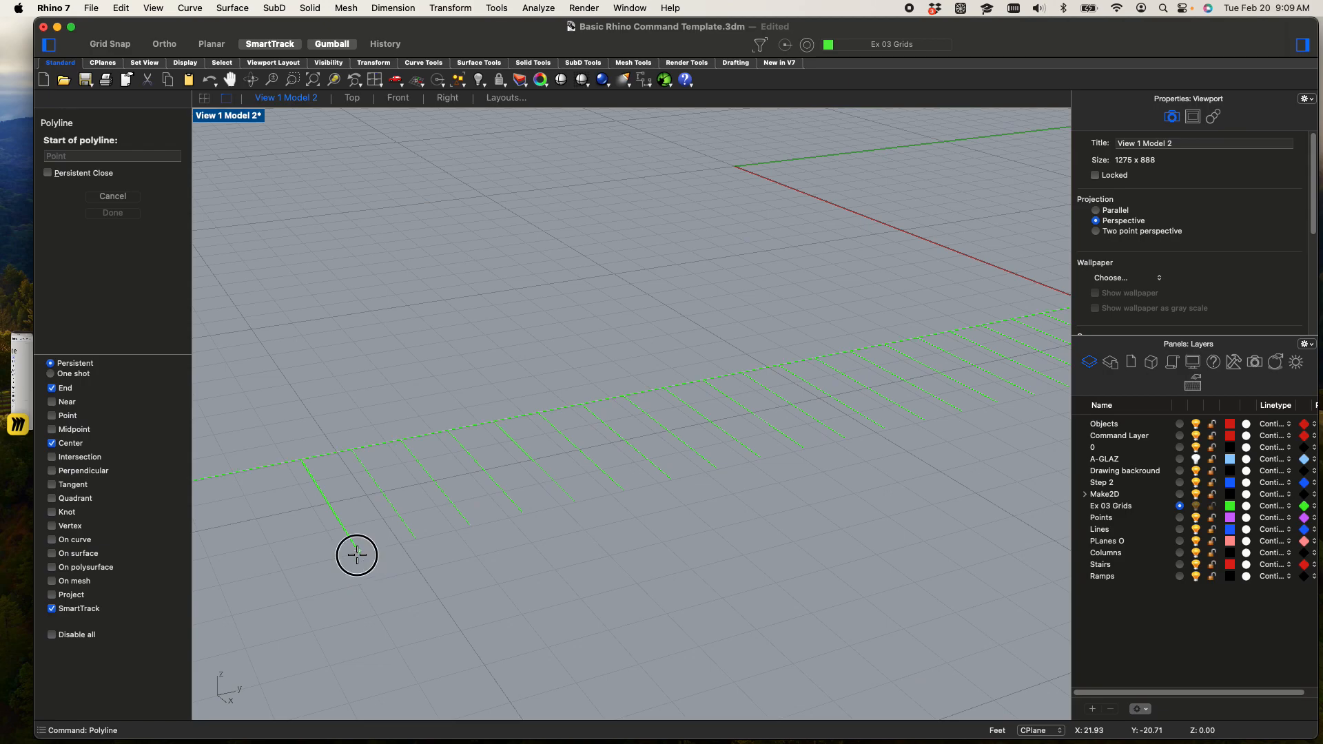
scroll(357, 505, "up", 2)
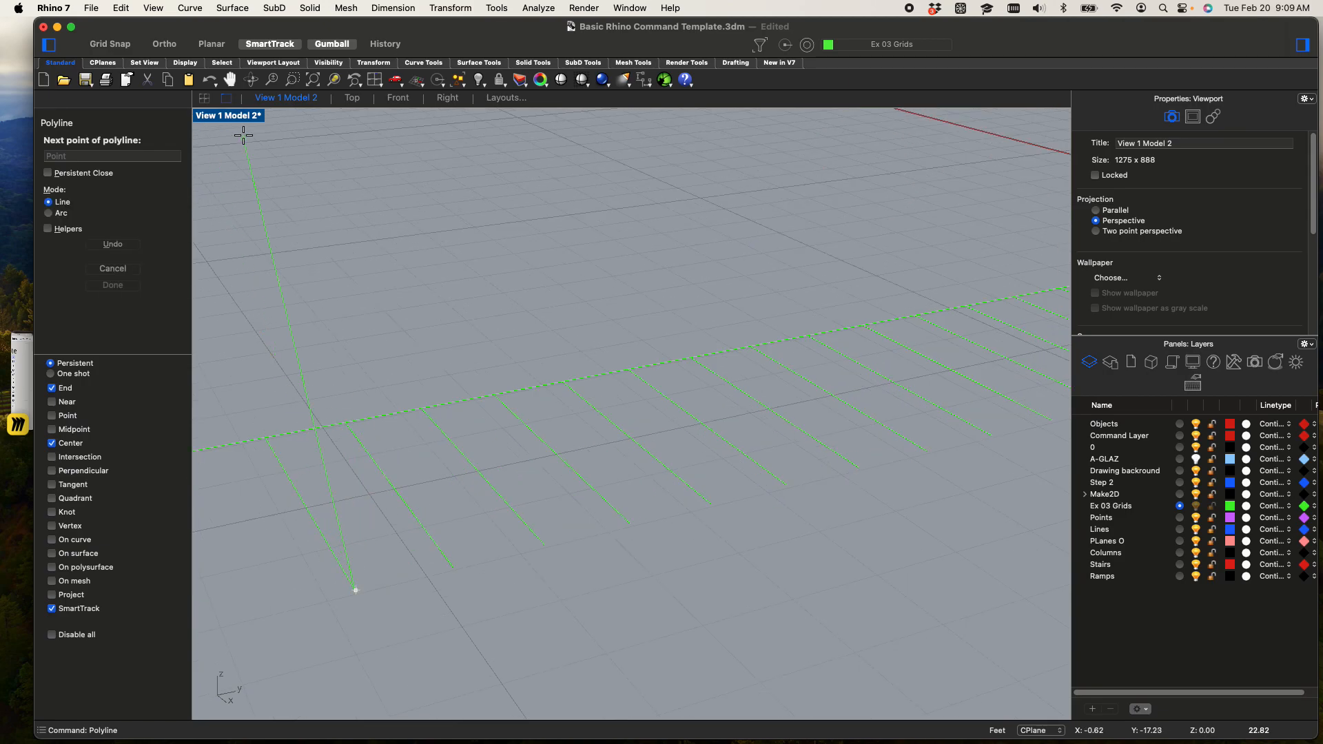
double_click(242, 115)
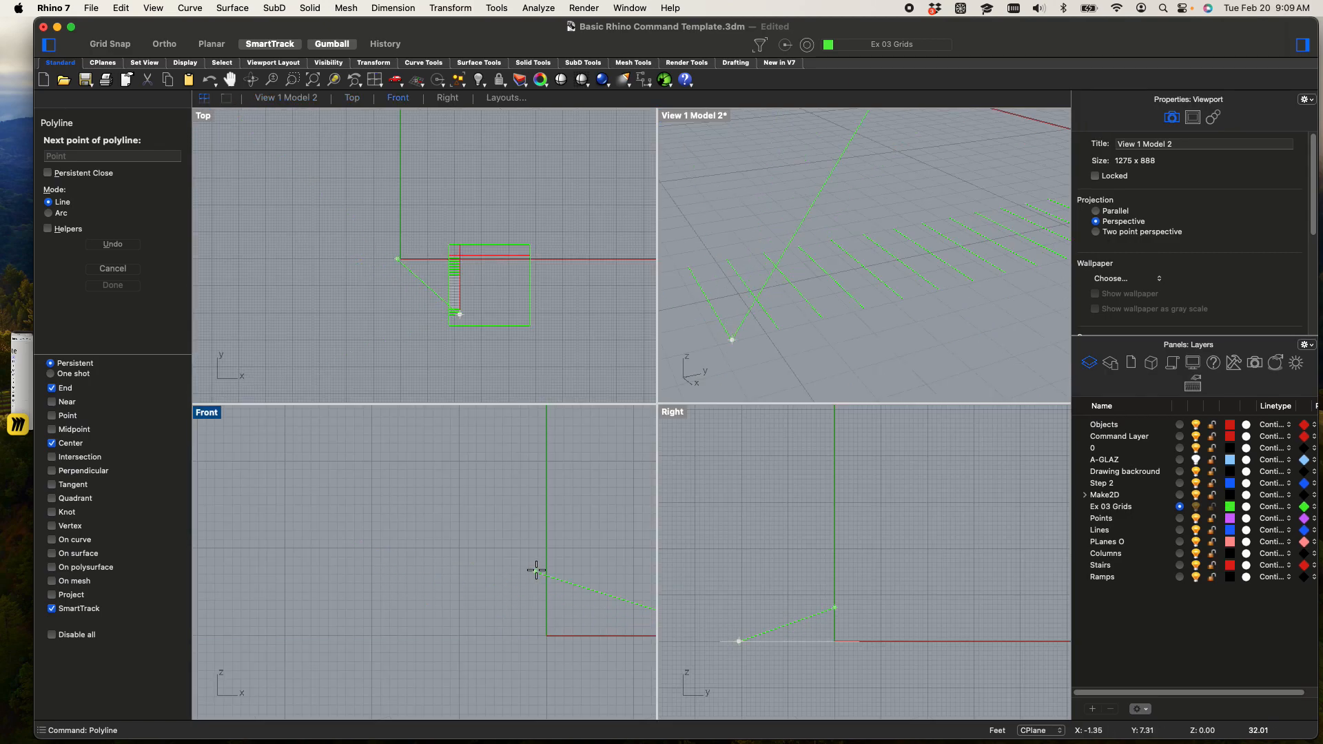
scroll(745, 604, "up", 1)
scroll(744, 604, "down", 1)
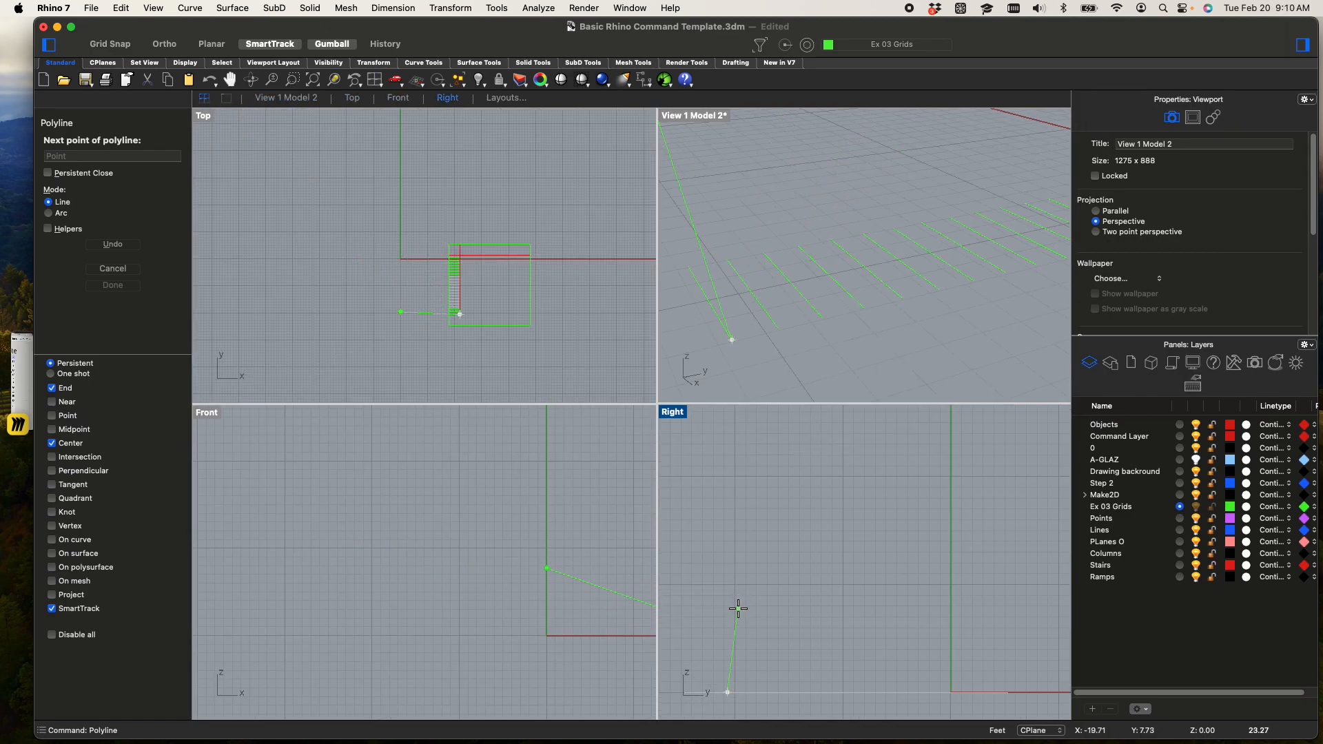
type("6'")
key("shift")
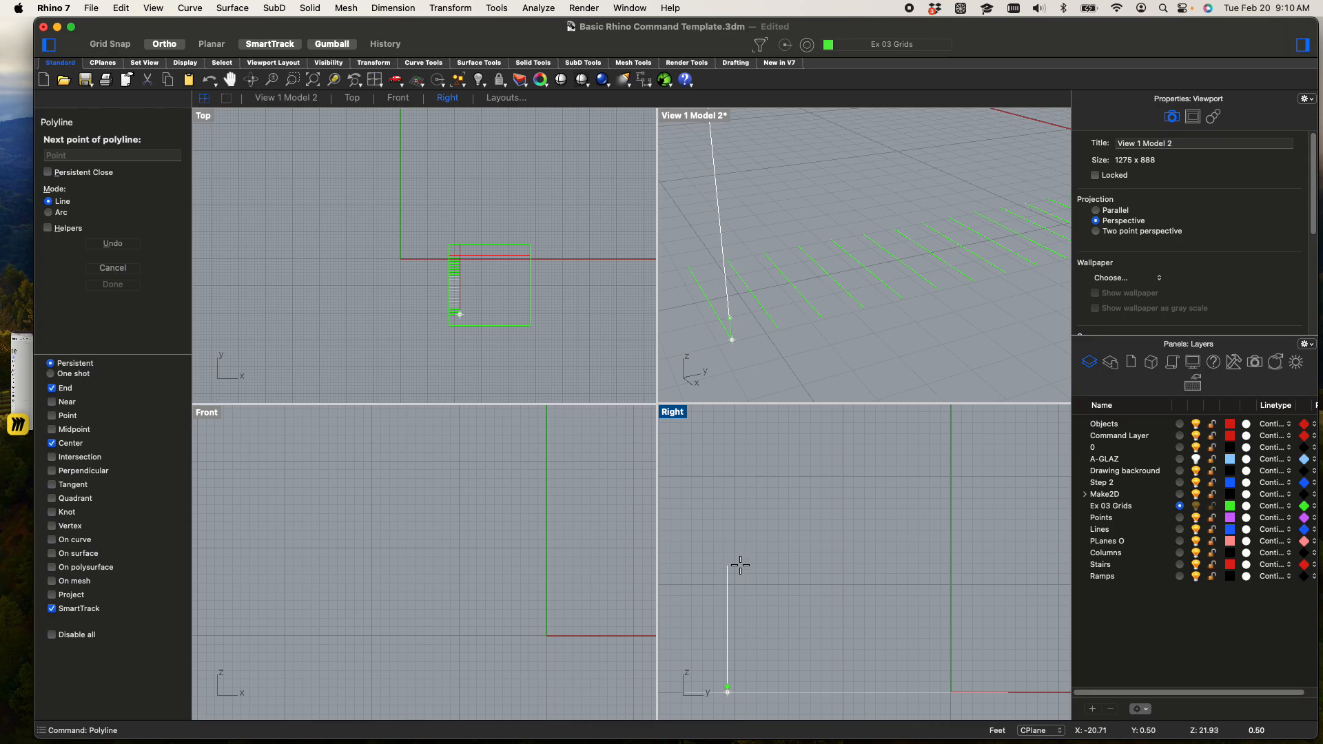
left_click(740, 566)
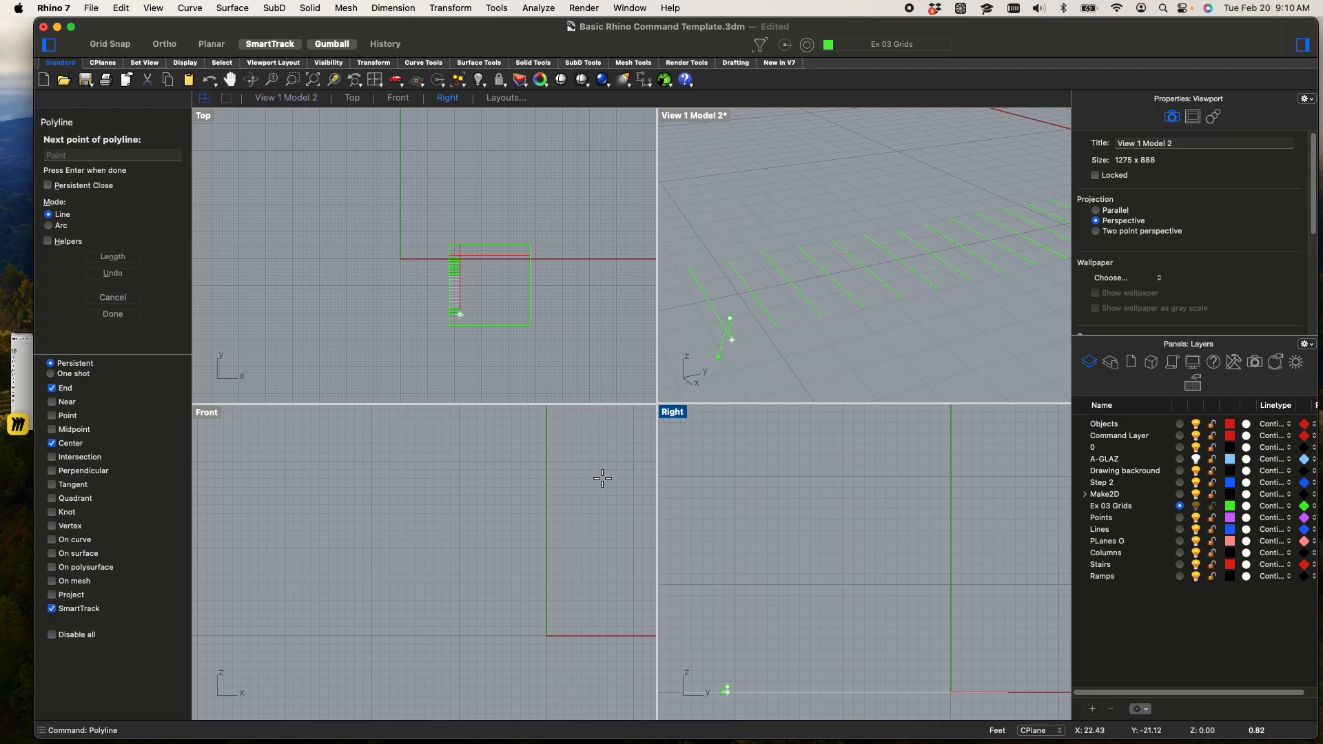
Extend the polyline 12" horizontally along the stair run as the tread and finish the curve
scroll(496, 324, "up", 5)
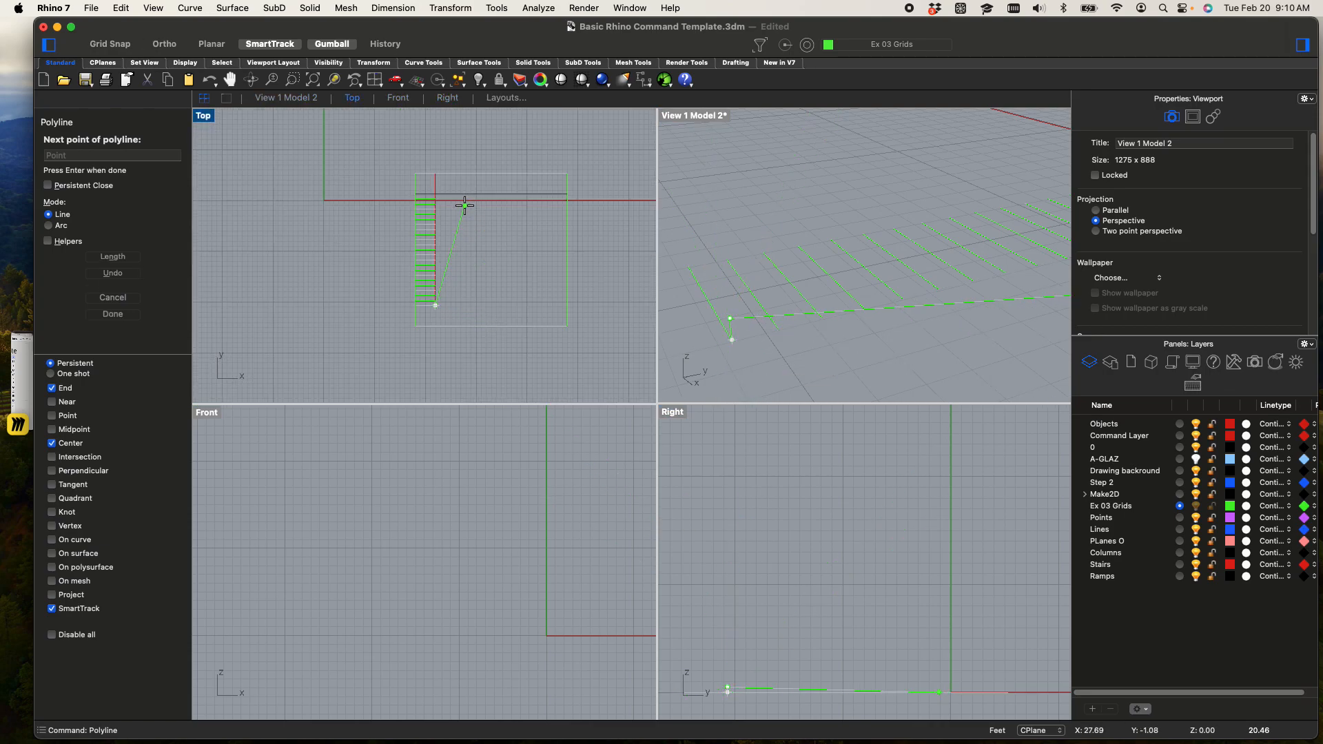
type("12\"")
key("Return")
key("shift")
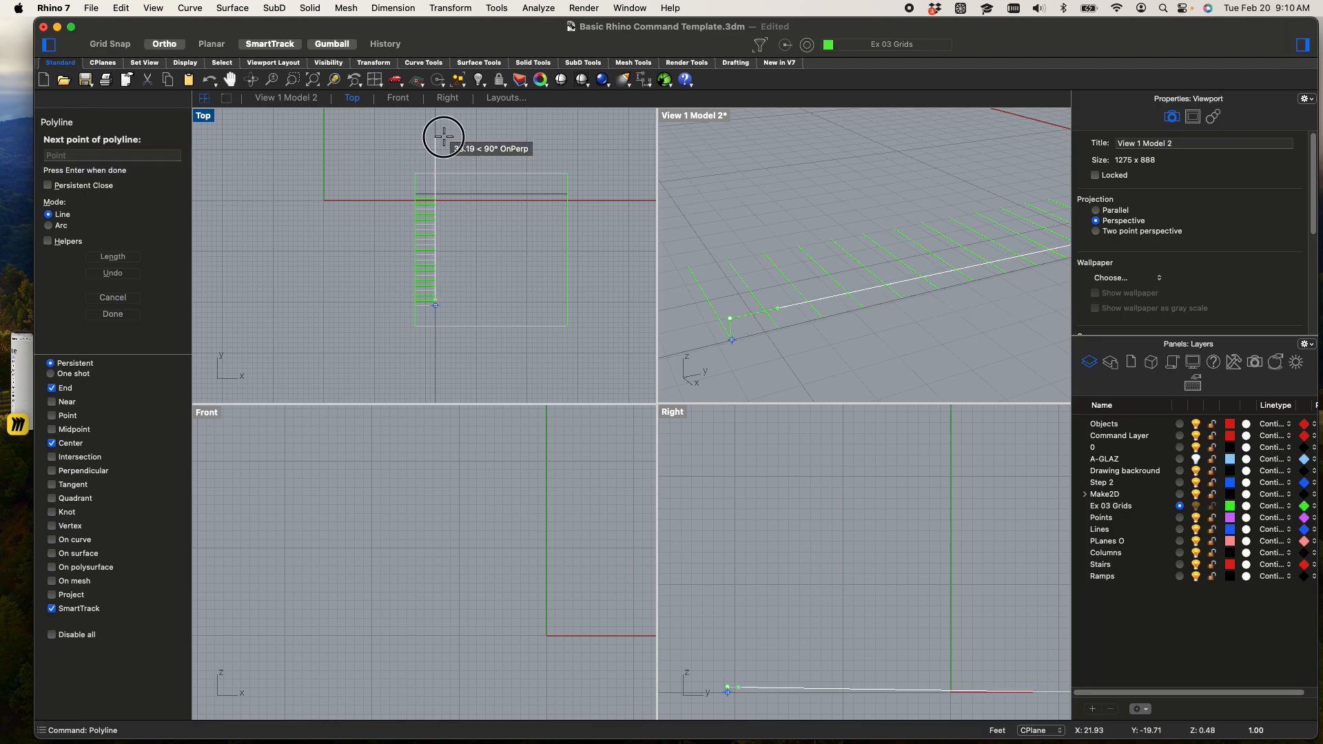
left_click(444, 136)
key("Return")
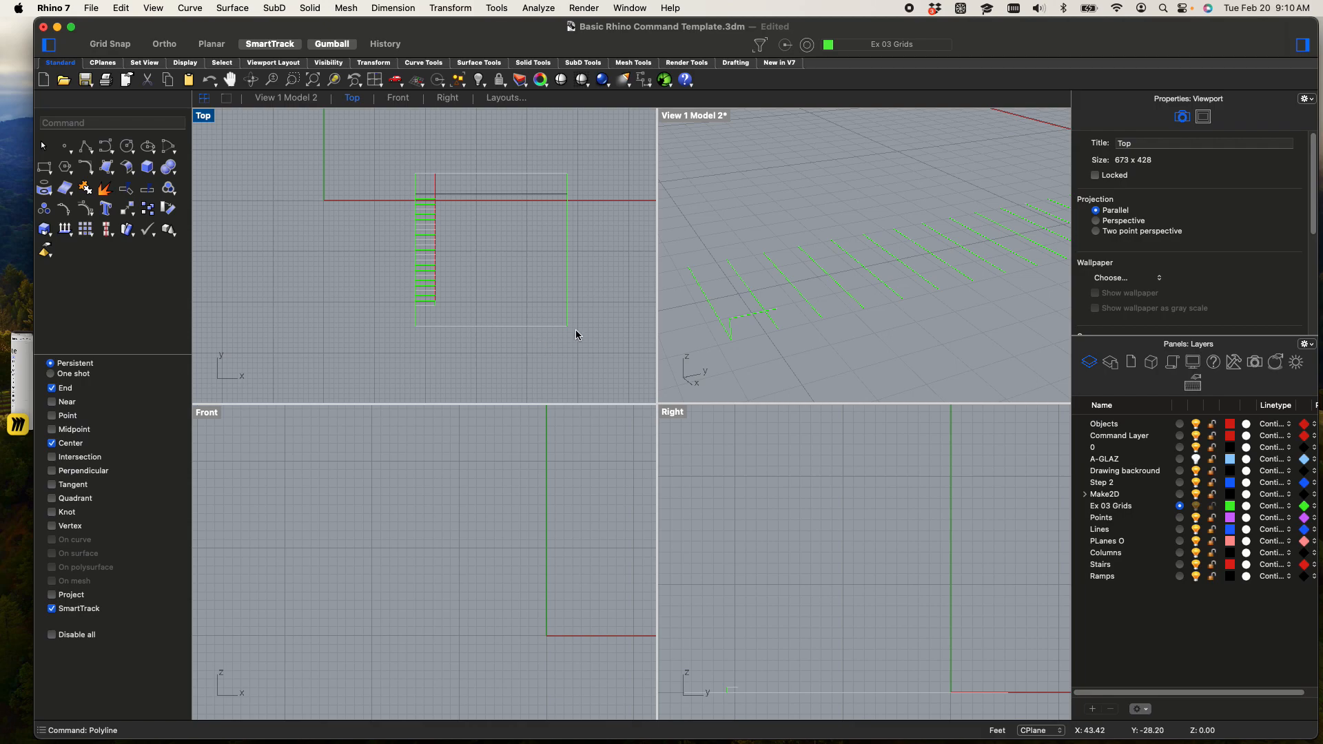
Copy the riser-and-tread polyline four times up the run, snapping each copy's base to the tread end of the step below
left_click(741, 319)
type("cop")
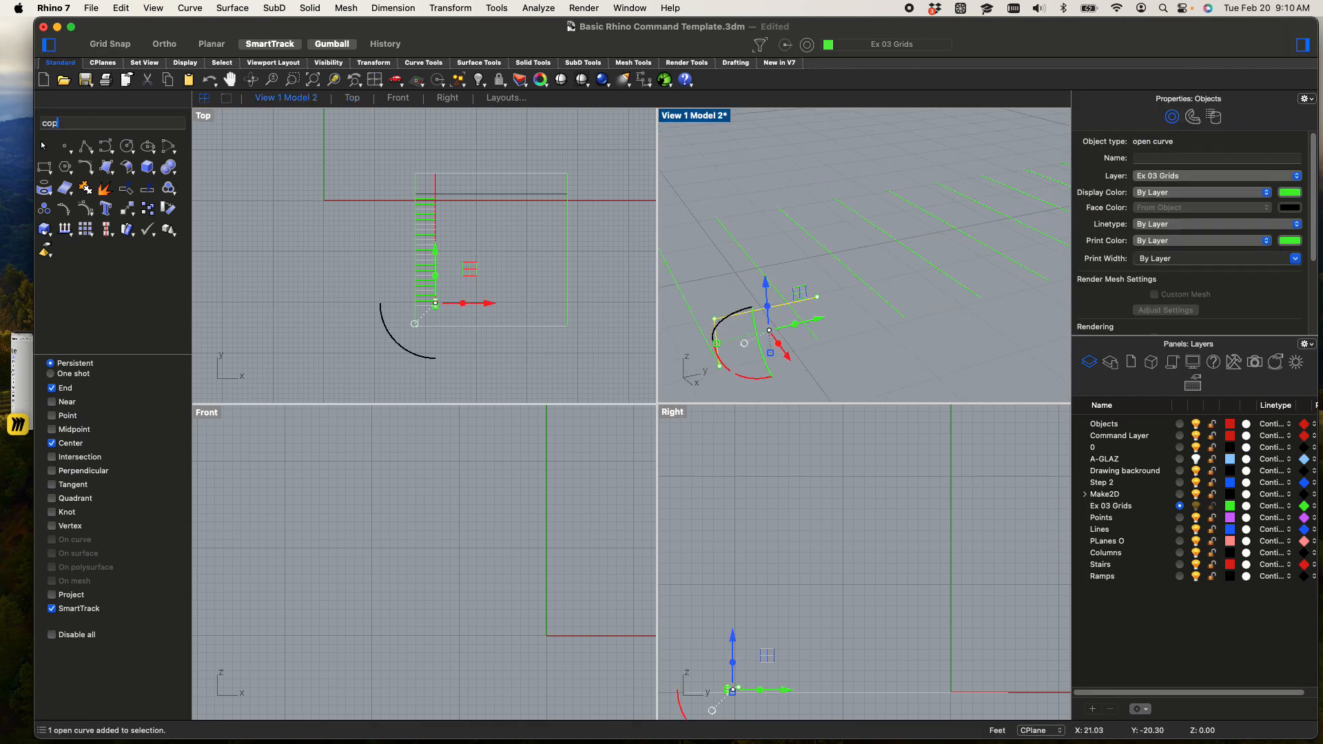
type("y")
key("Return")
left_click(719, 365)
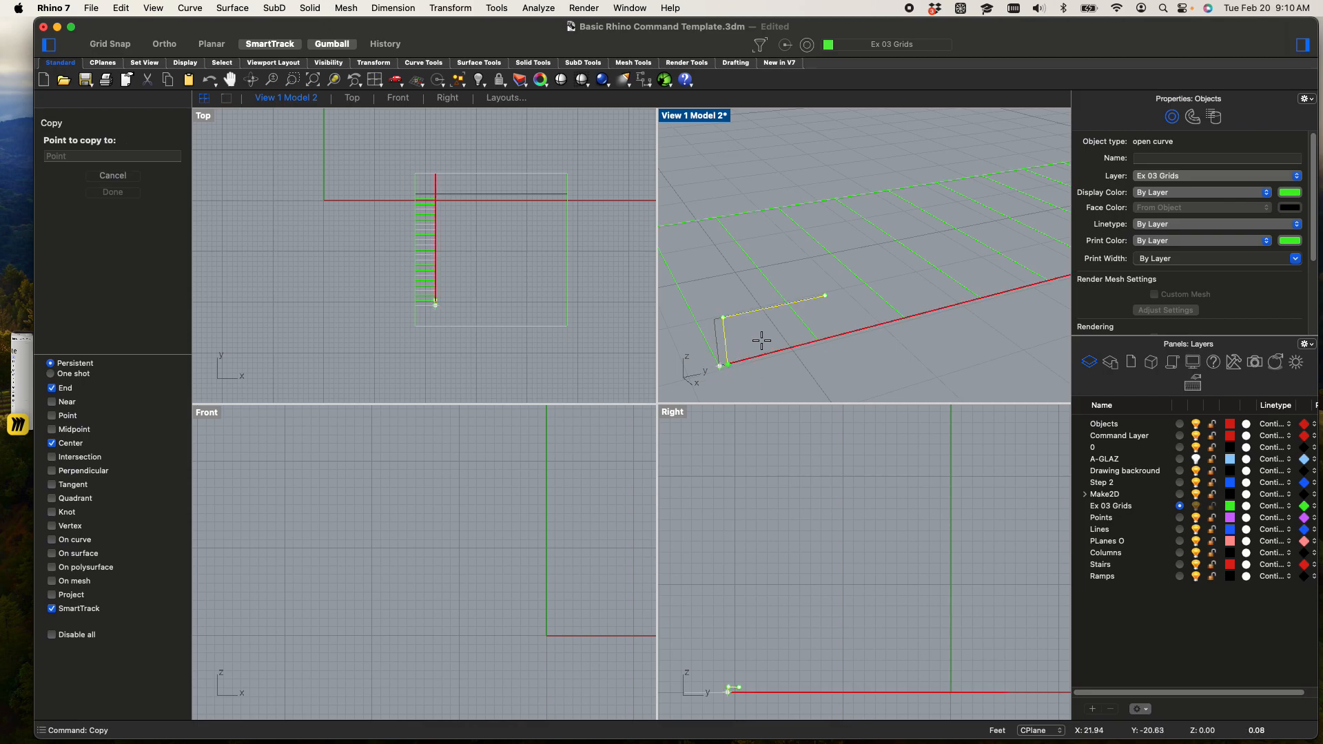
left_click(818, 294)
left_click(907, 234)
left_click(999, 173)
right_click_drag(994, 222, 821, 250, "shift")
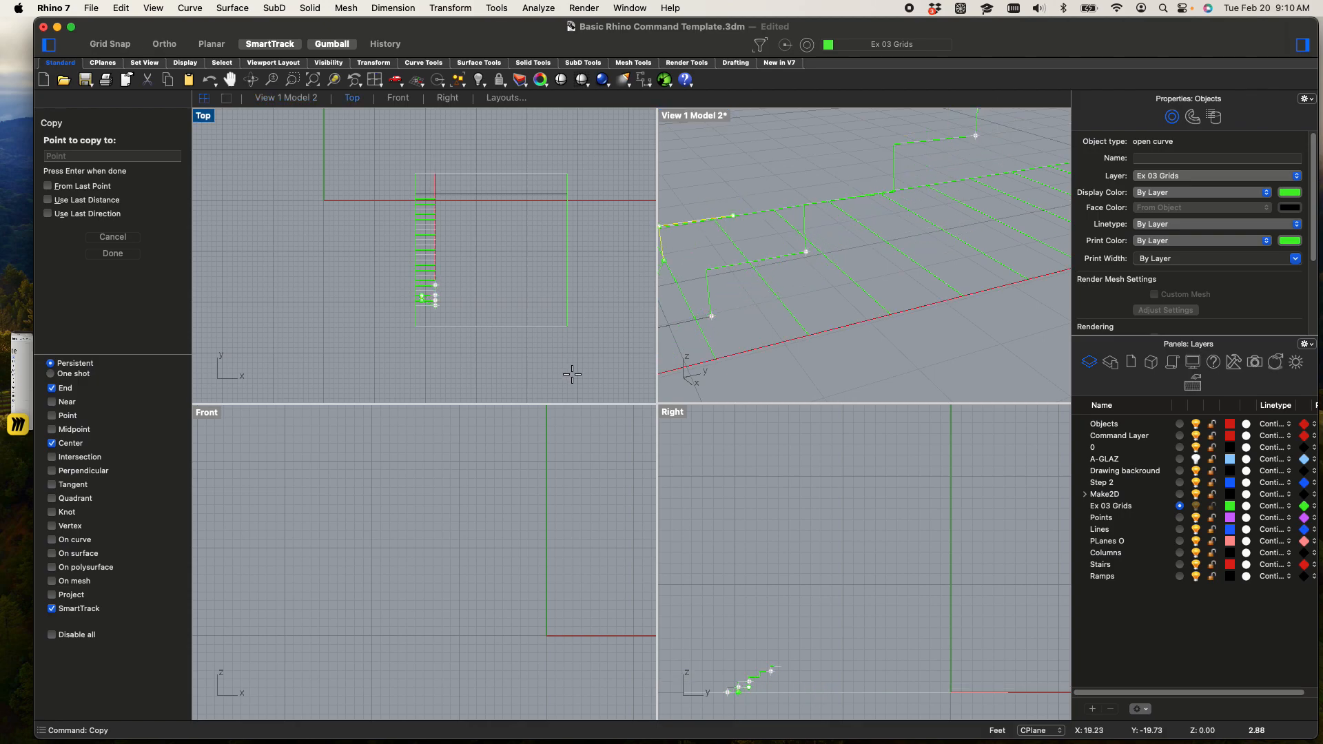
scroll(751, 707, "up", 10)
right_click_drag(743, 637, 793, 617)
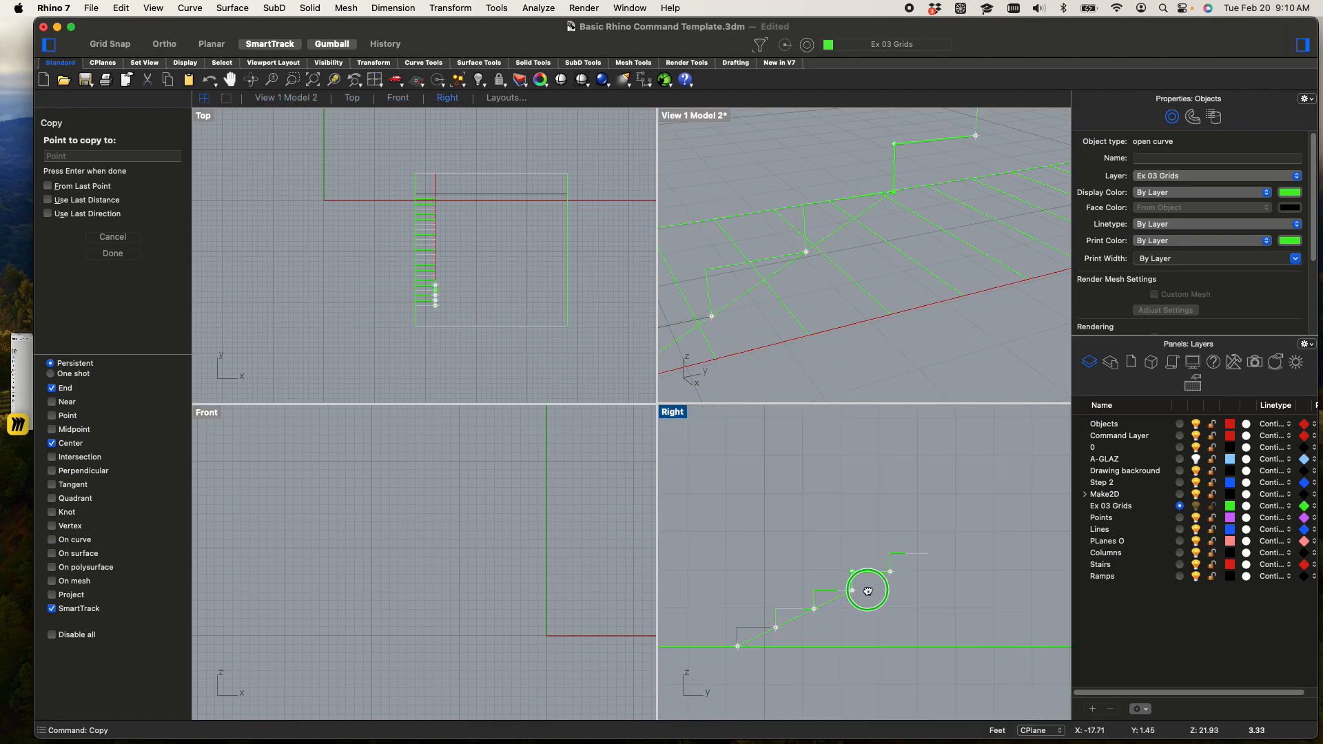
key("Escape")
key("Escape")
Select the five step polylines in the Right view, inspect their profile up close, and delete them
scroll(877, 618, "up", 2)
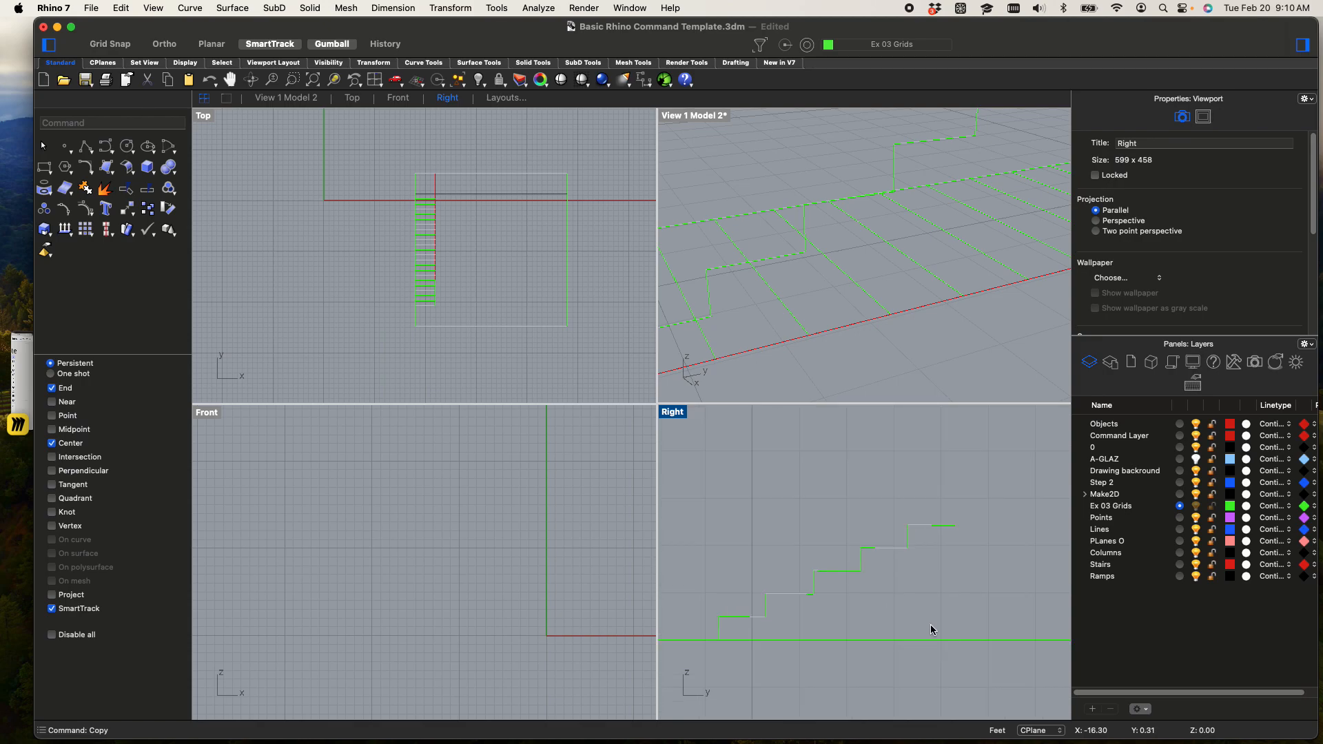
left_click_drag(963, 629, 685, 473)
scroll(701, 600, "up", 8)
scroll(771, 625, "up", 4)
scroll(790, 626, "down", 4)
right_click_drag(866, 583, 759, 560)
scroll(807, 517, "up", 4)
scroll(804, 545, "up", 2)
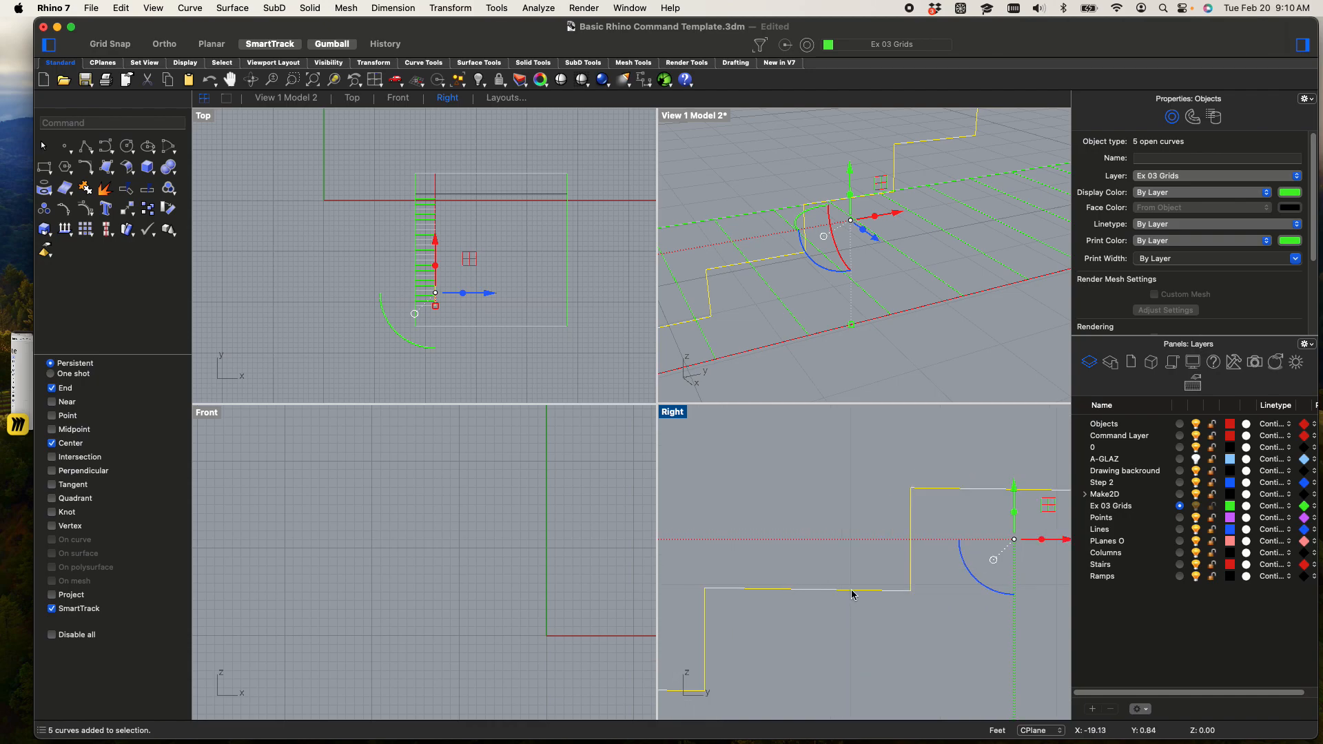
scroll(811, 481, "down", 3)
scroll(870, 506, "up", 2)
key("Delete")
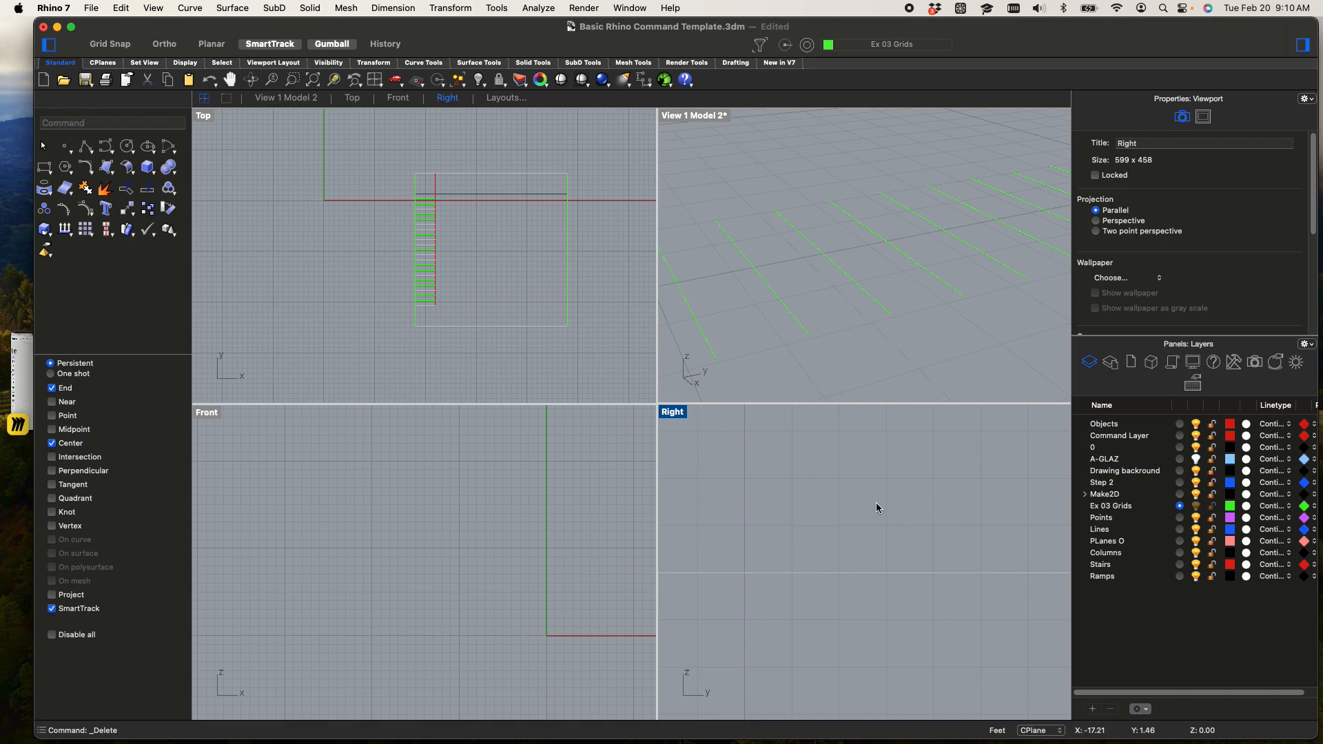
Start a new polyline at the outer end of the second tread line and add a vertical 6" riser with Ortho on
type("ne")
key("Return")
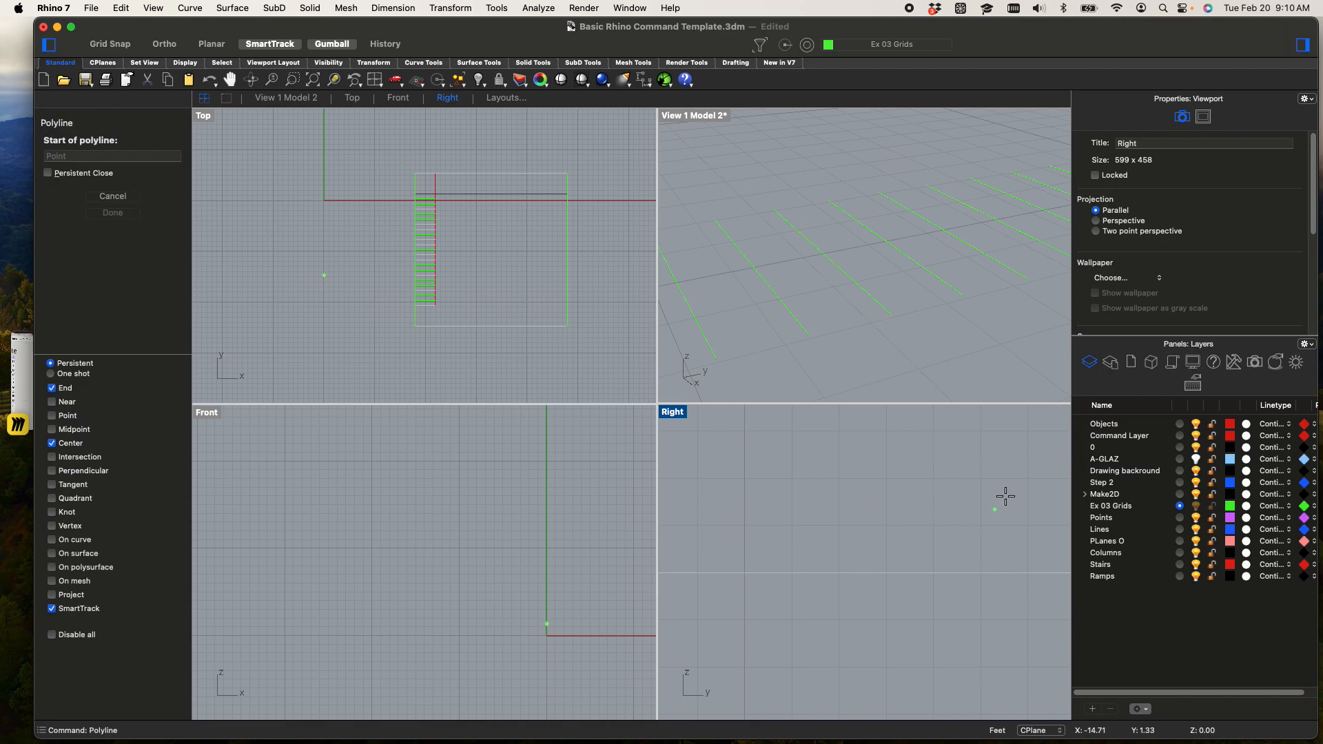
left_click(717, 358)
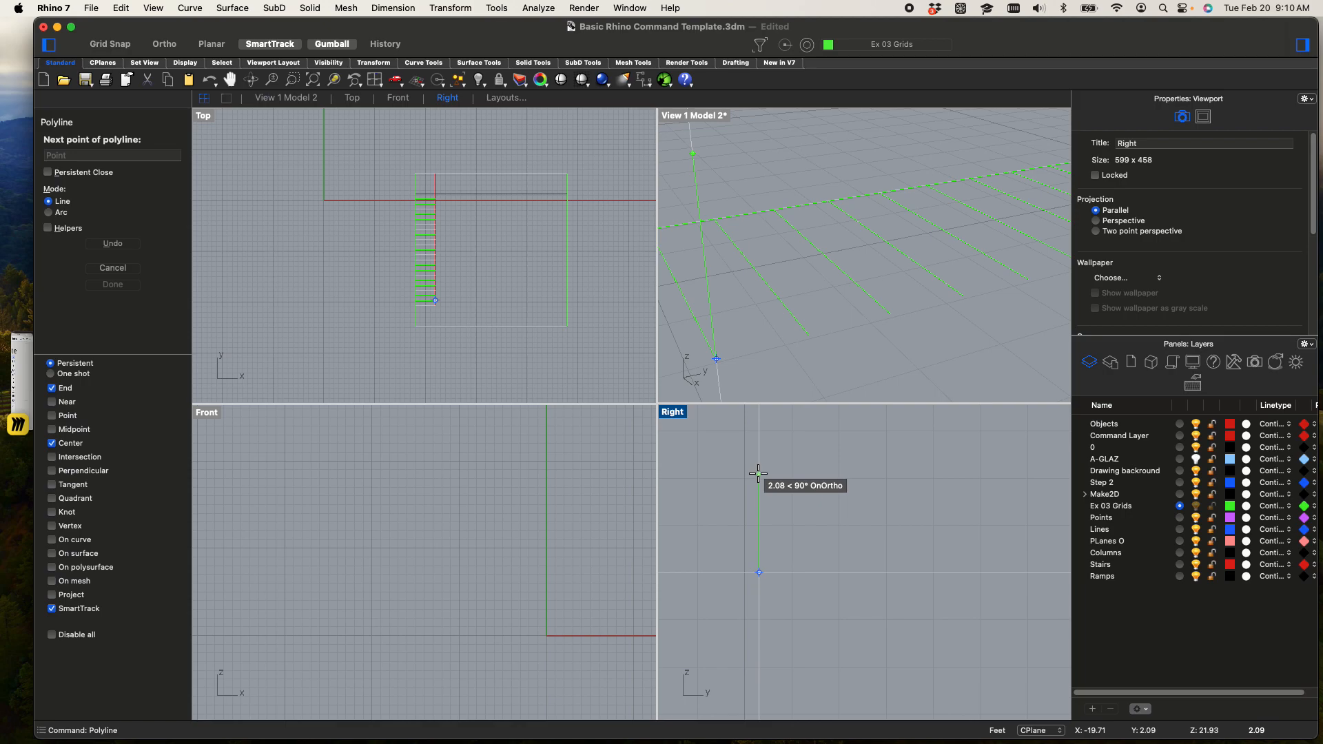
key("F8")
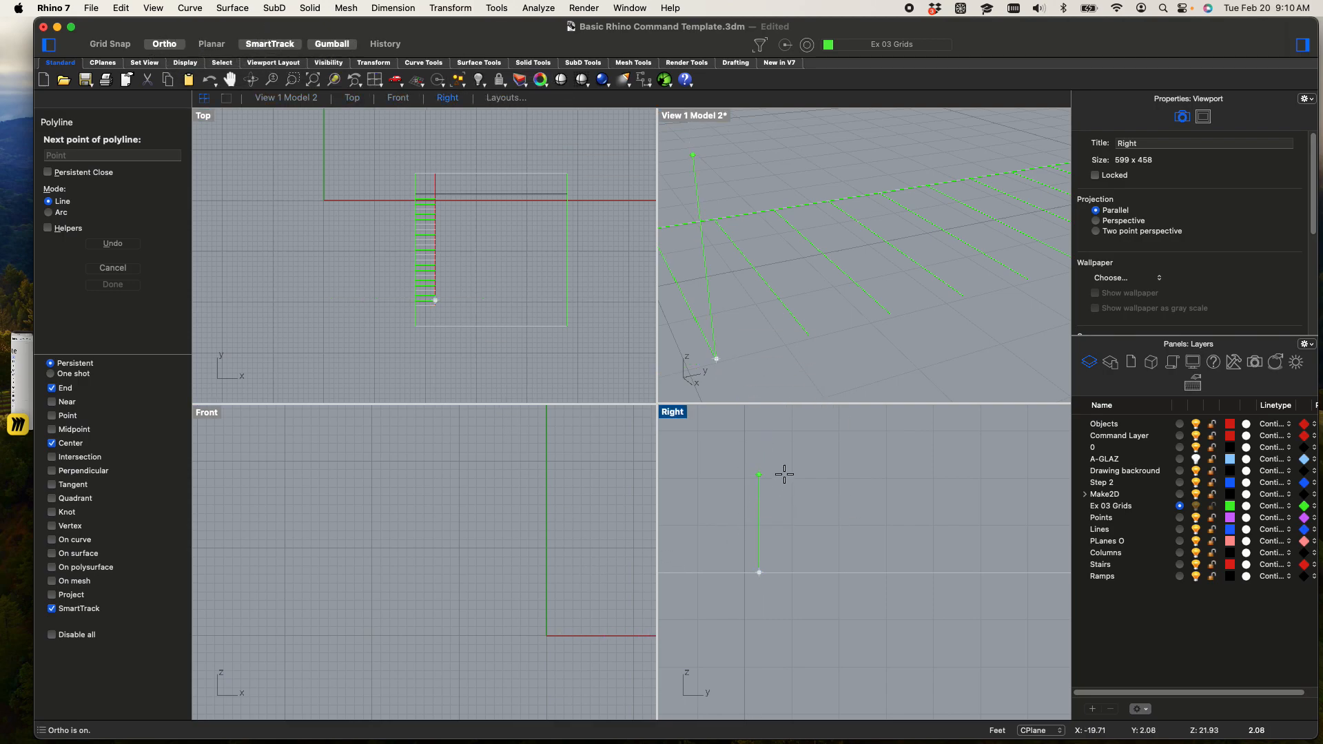
type("6\"")
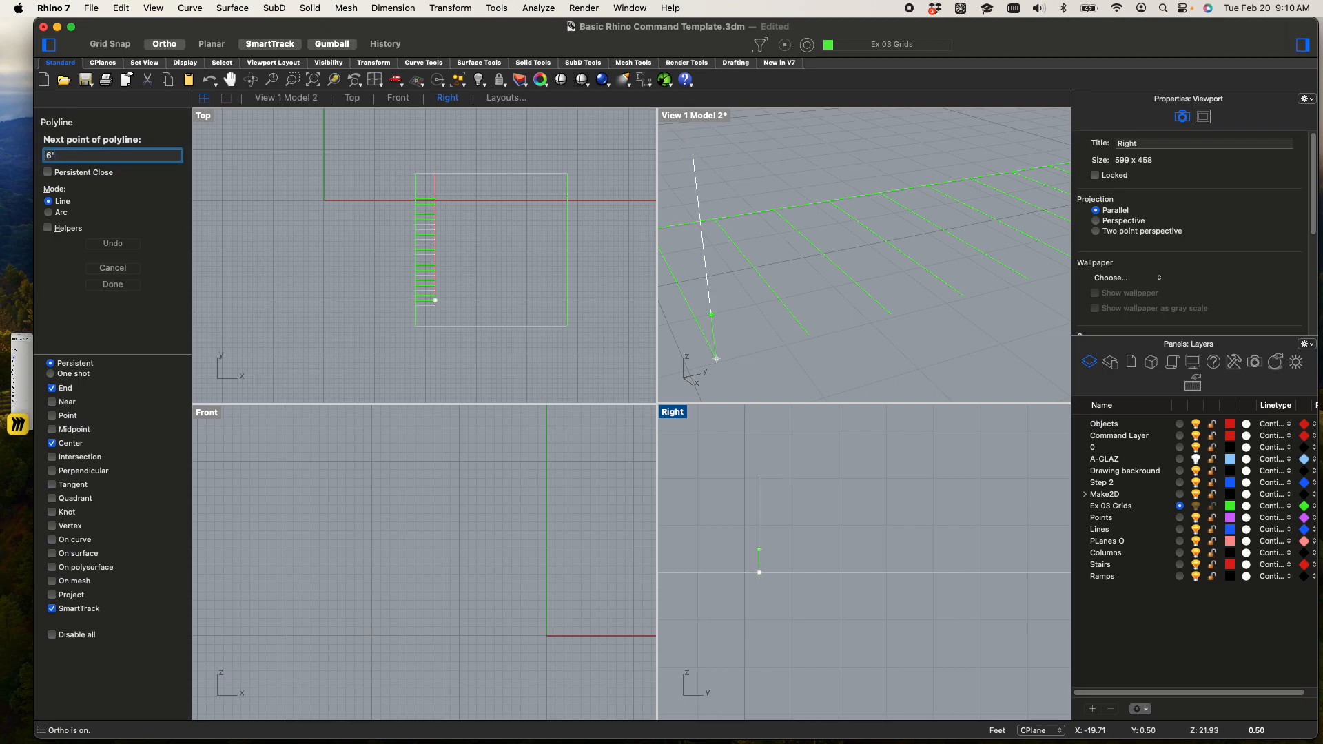
key("Return")
key("F8")
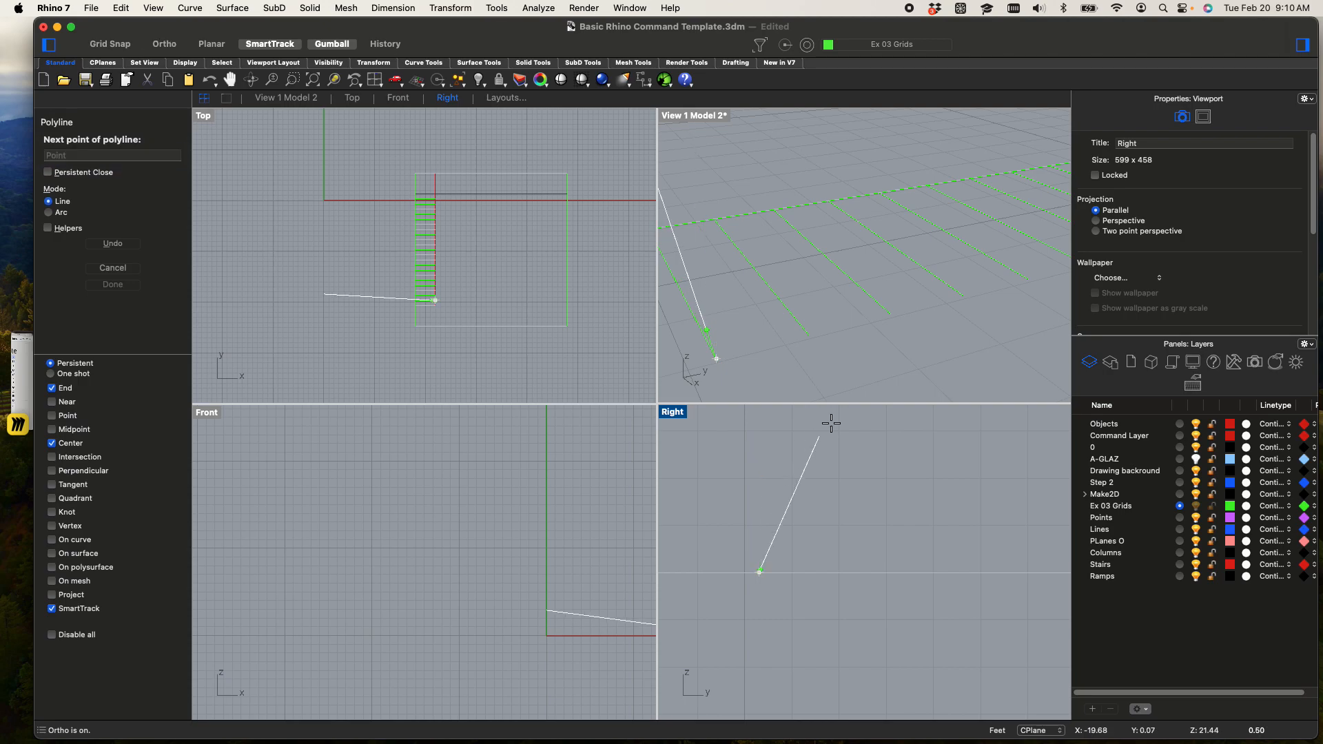
left_click(758, 473)
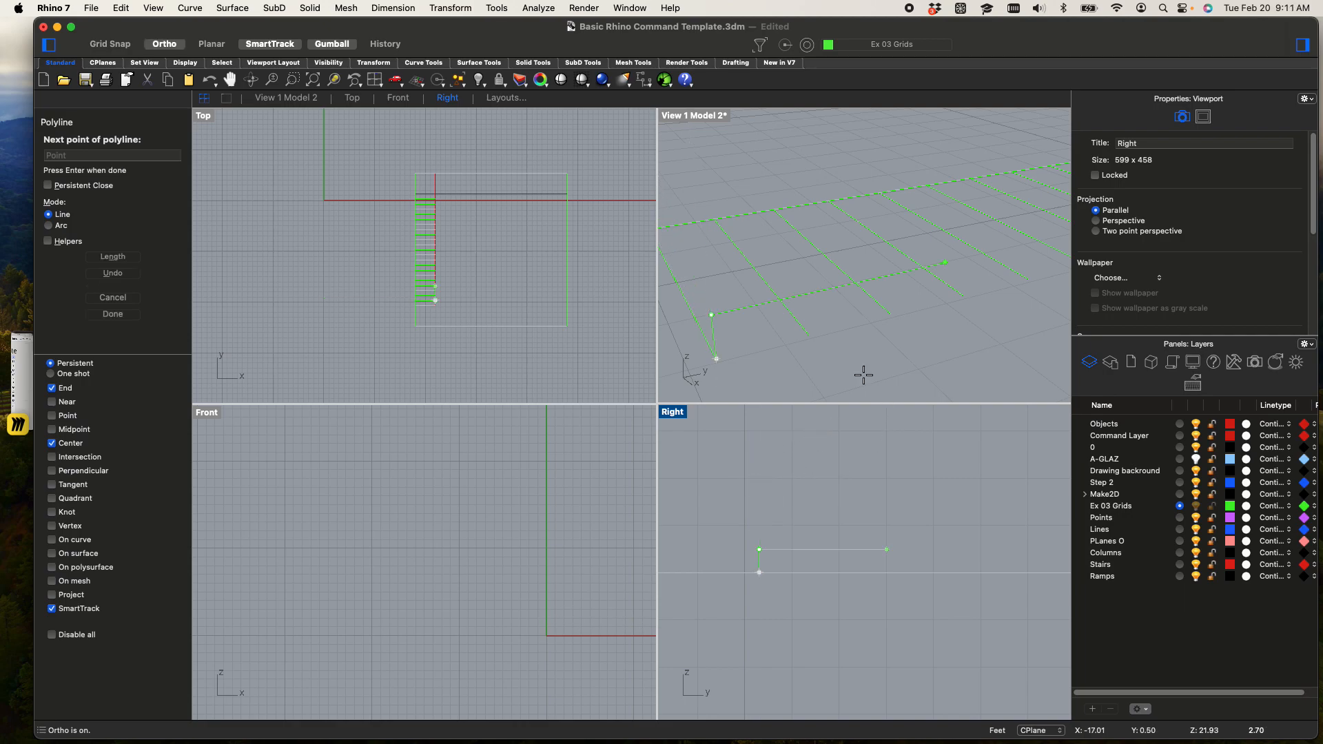
Add a horizontal 1' tread segment along the stair run and finish the polyline
type("12'")
key("Return")
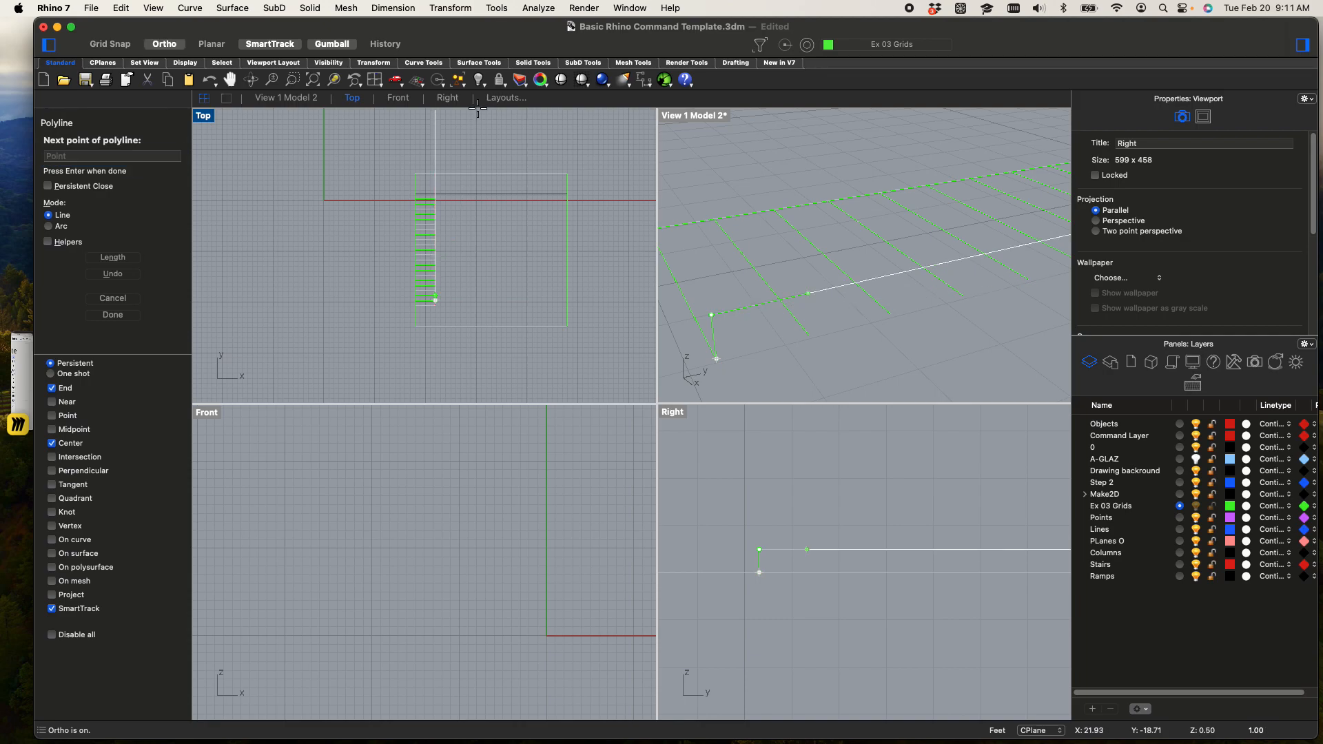
left_click(469, 131)
key("Return")
key("Return")
key("Escape")
Start a second polyline at the riser's base, slant it outward to about 0.41' high, and add a short horizontal nosing underside pointing outward
scroll(739, 488, "up", 5)
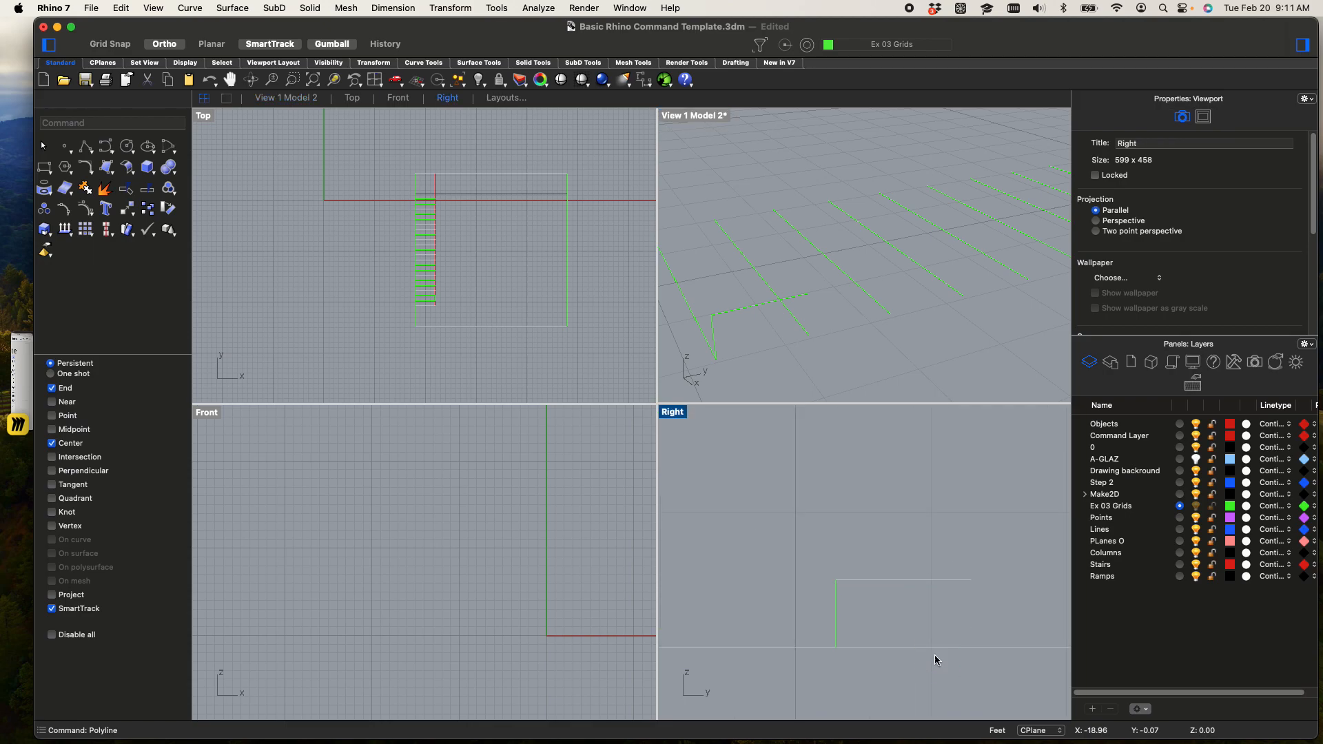
right_click_drag(878, 616, 813, 573)
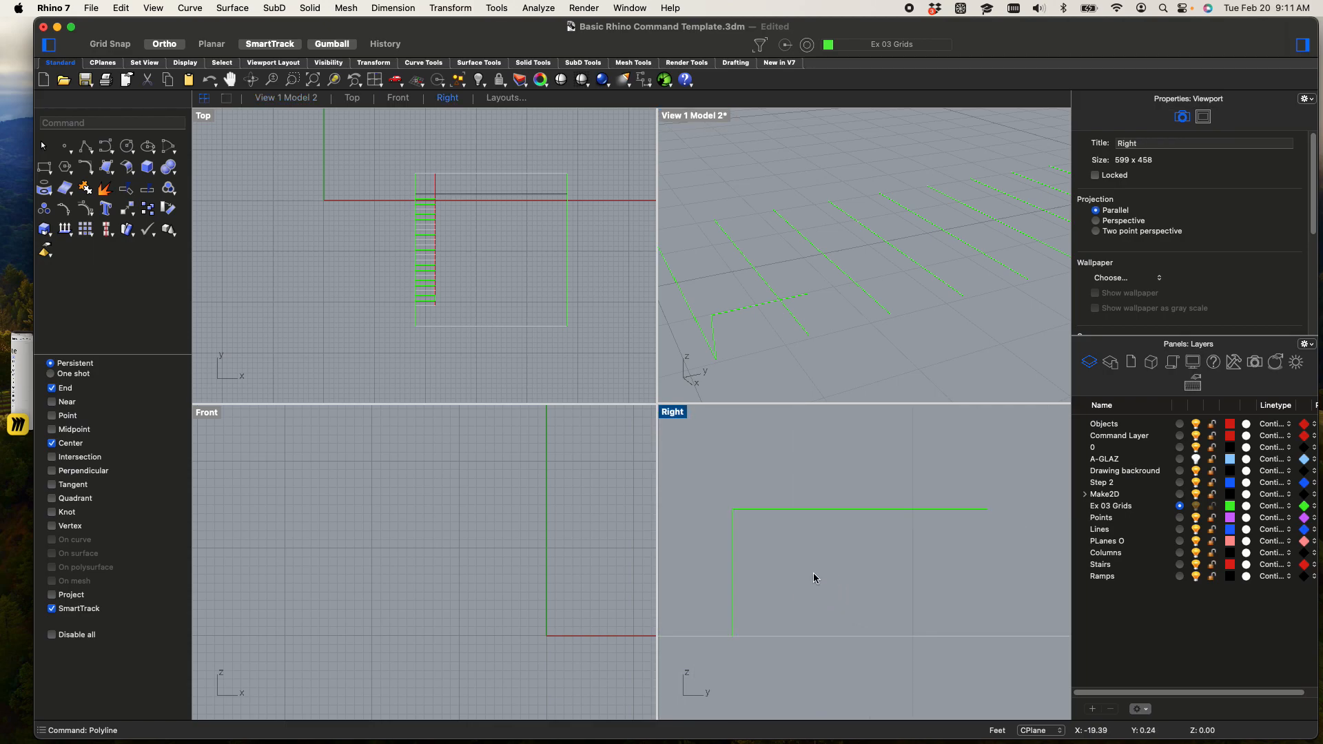
scroll(820, 521, "down", 3)
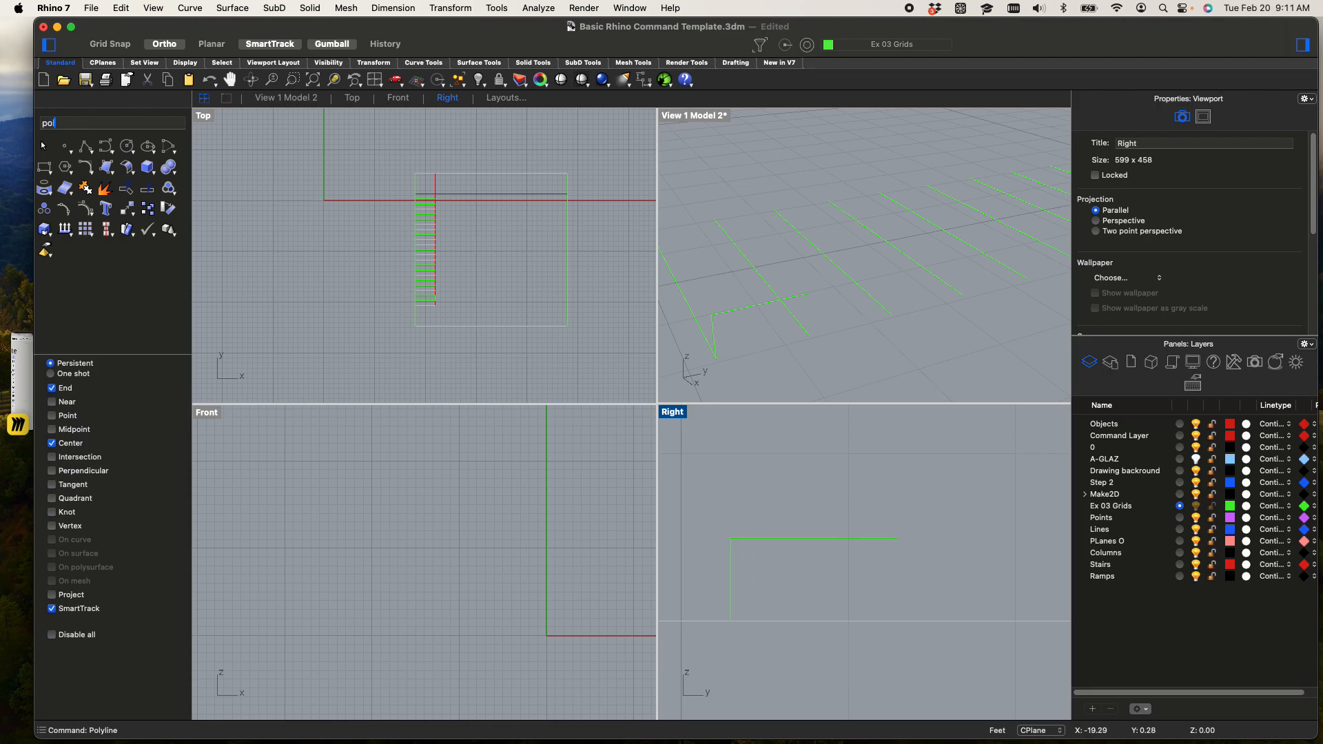
key("Return")
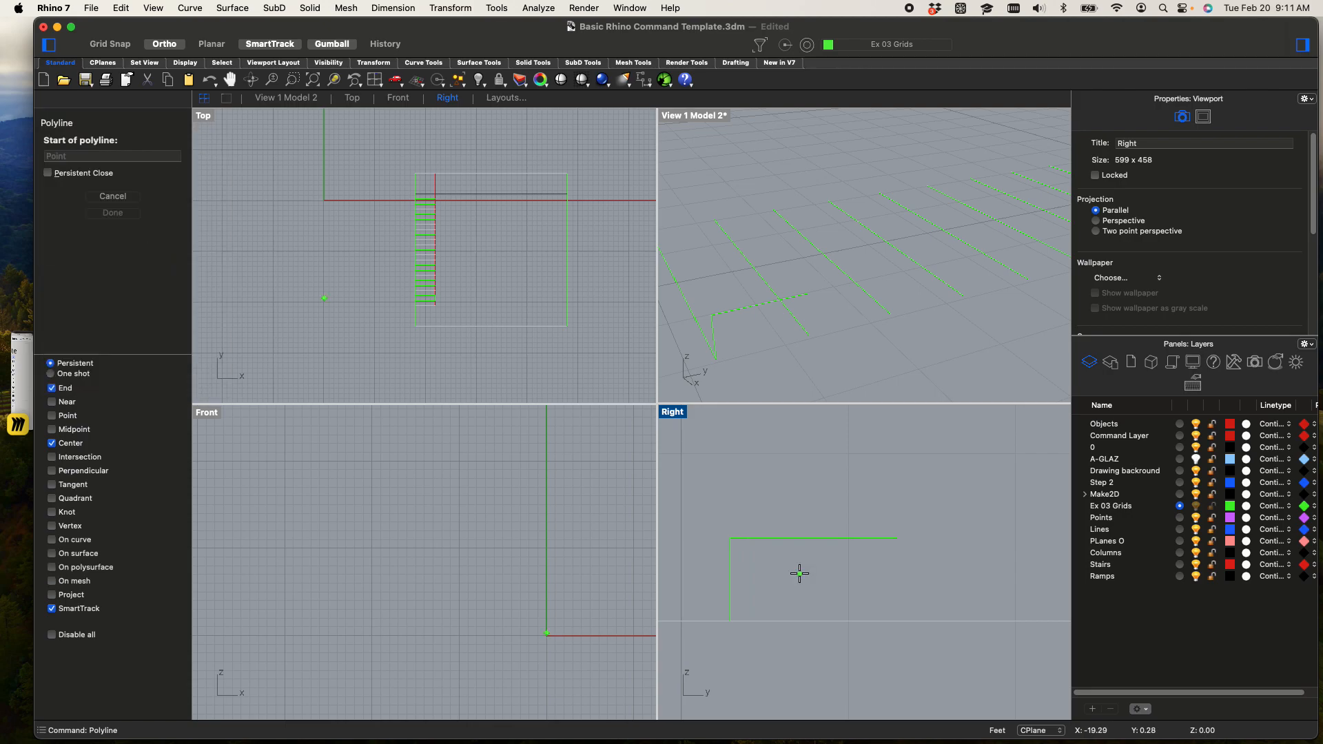
left_click(727, 622)
scroll(716, 558, "up", 5)
key("F8")
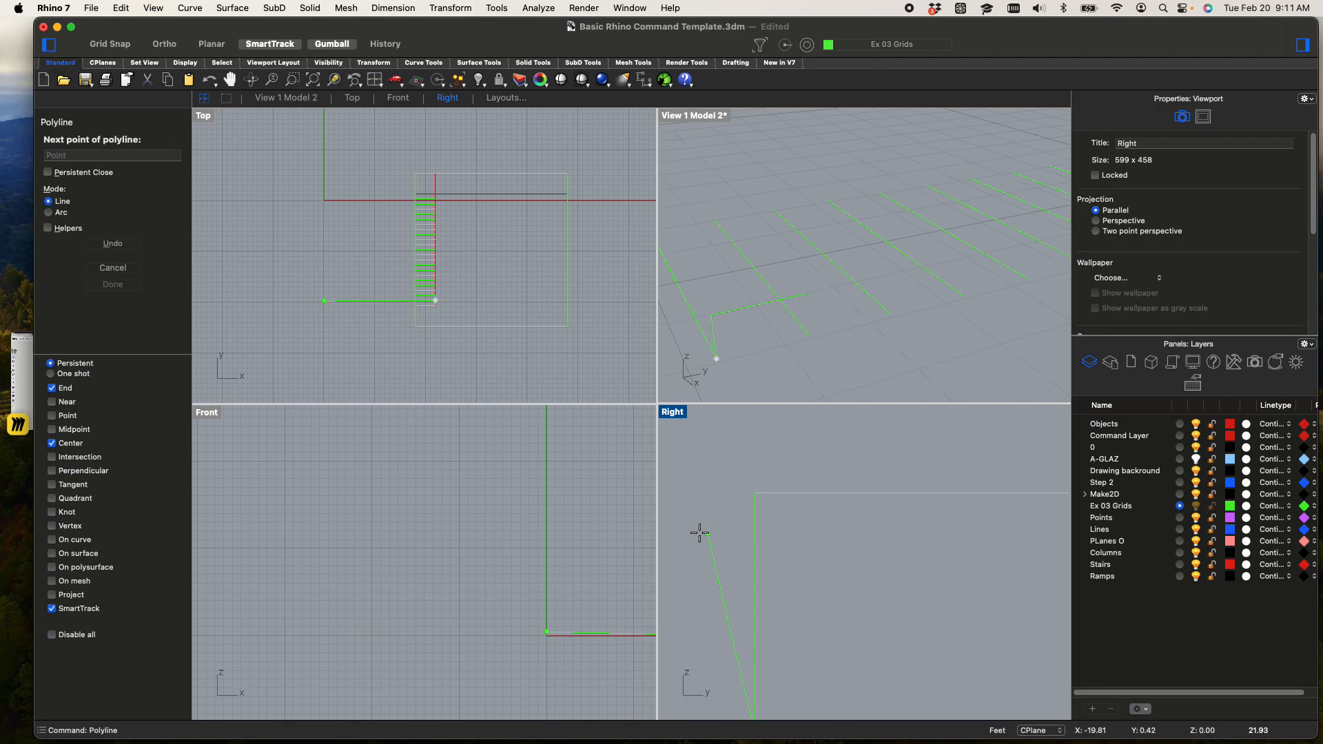
left_click(718, 533)
key("F8")
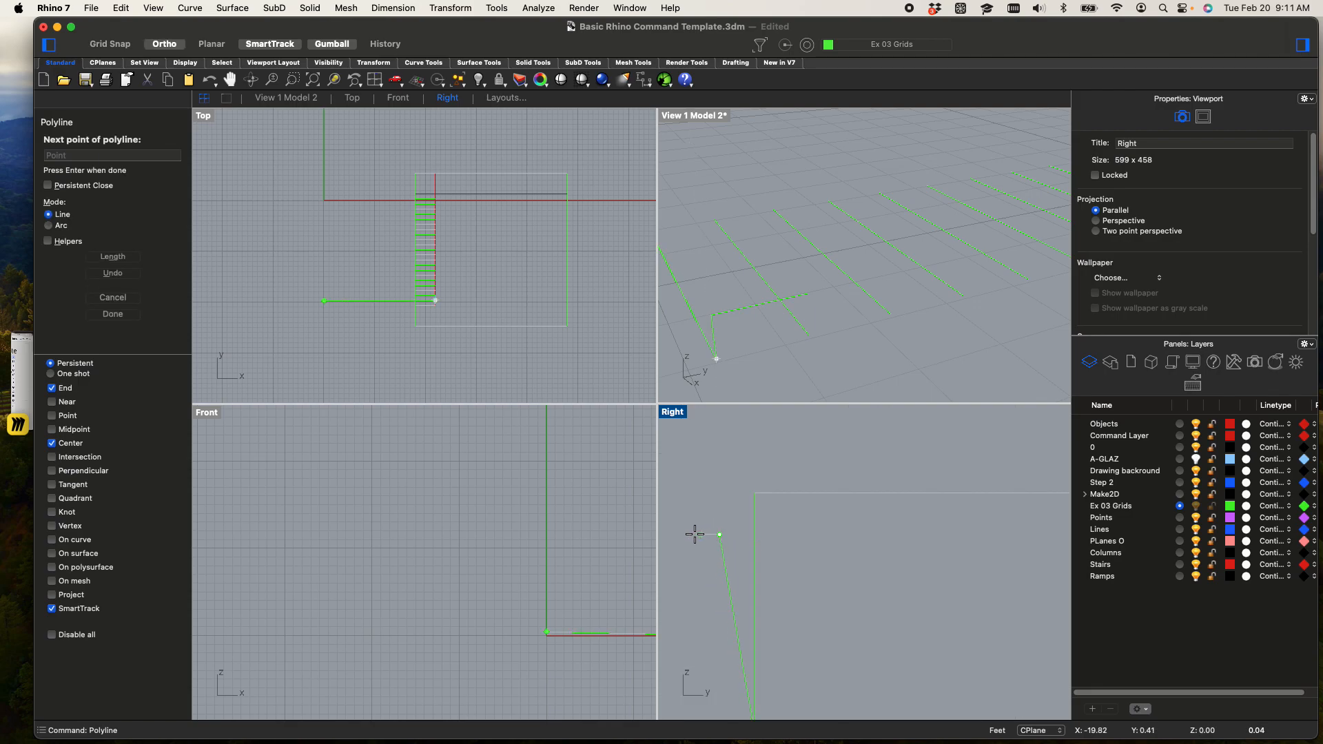
left_click(689, 534)
scroll(689, 493, "up", 5)
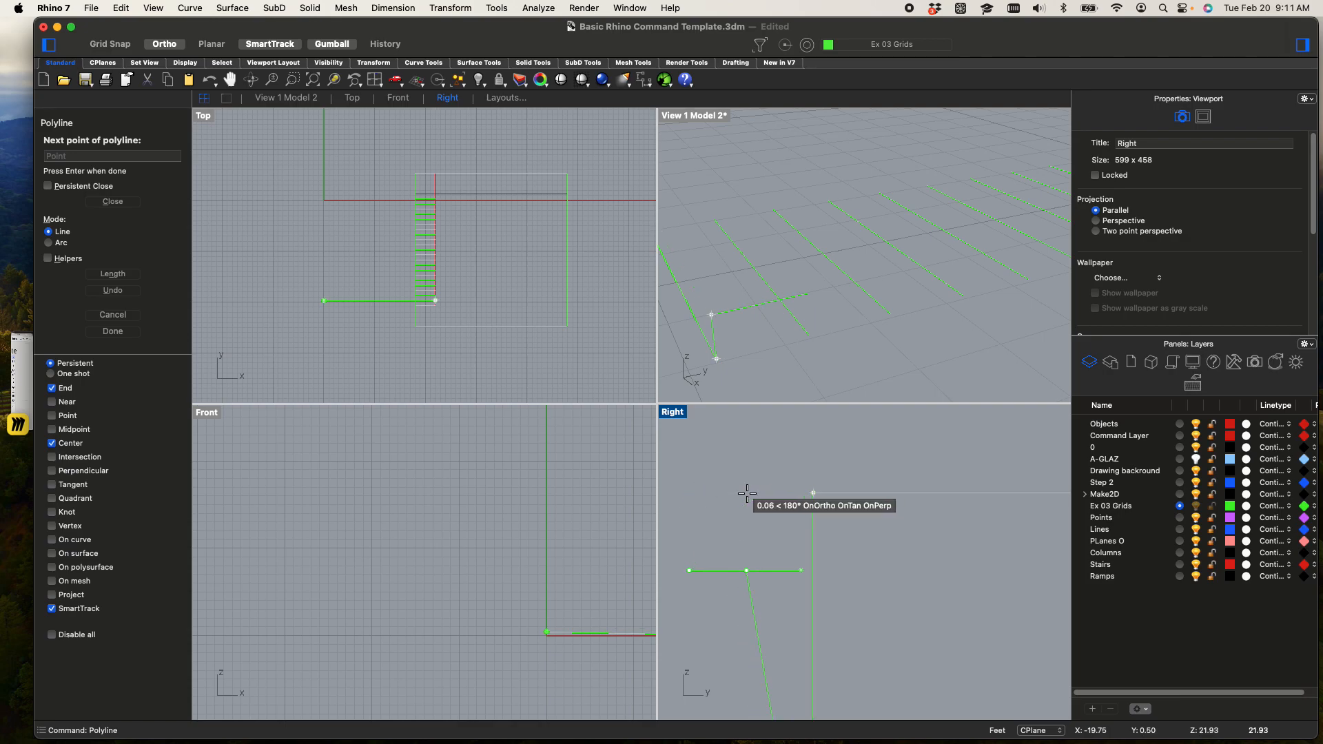
Raise the nosing vertically to tread height, run the line along the top to the tread's far end, and finish the polyline
left_click(695, 492)
scroll(793, 498, "down", 8)
scroll(1011, 515, "up", 2)
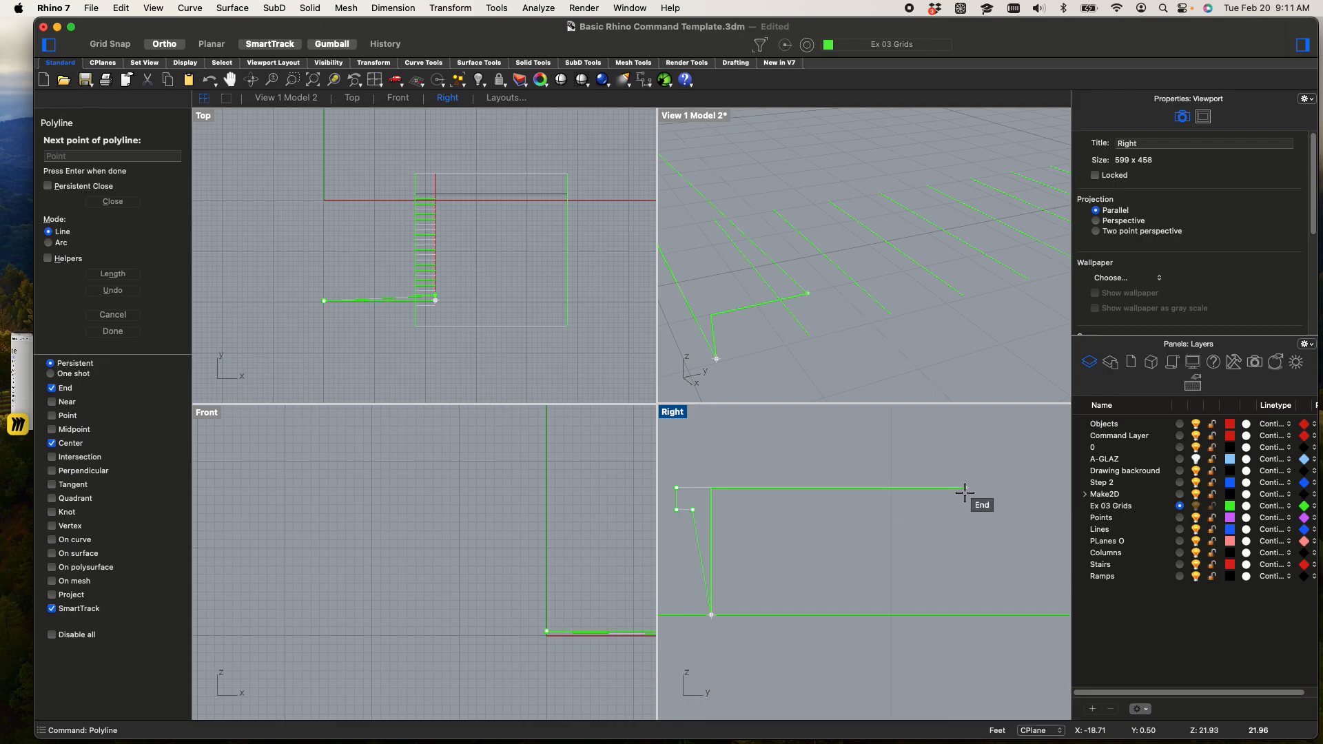
scroll(981, 488, "up", 4)
left_click(981, 488)
scroll(969, 493, "down", 3)
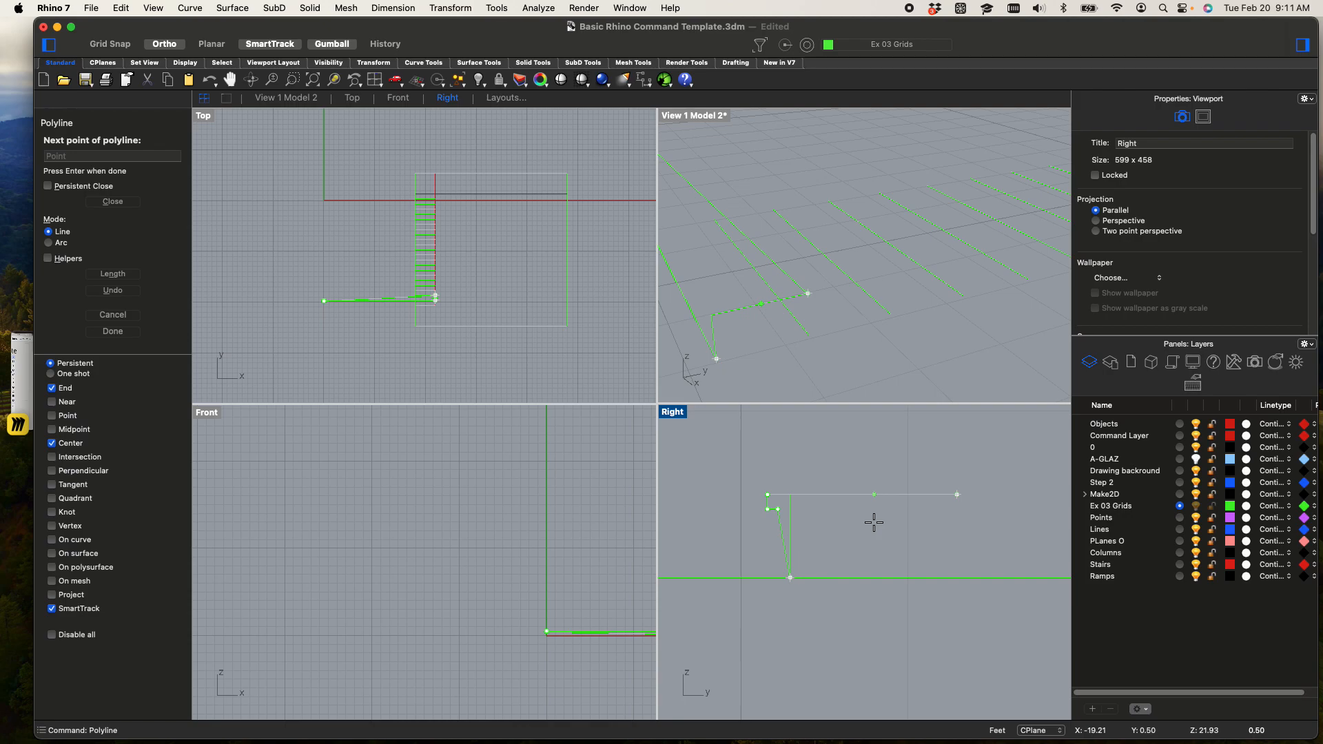
key("Return")
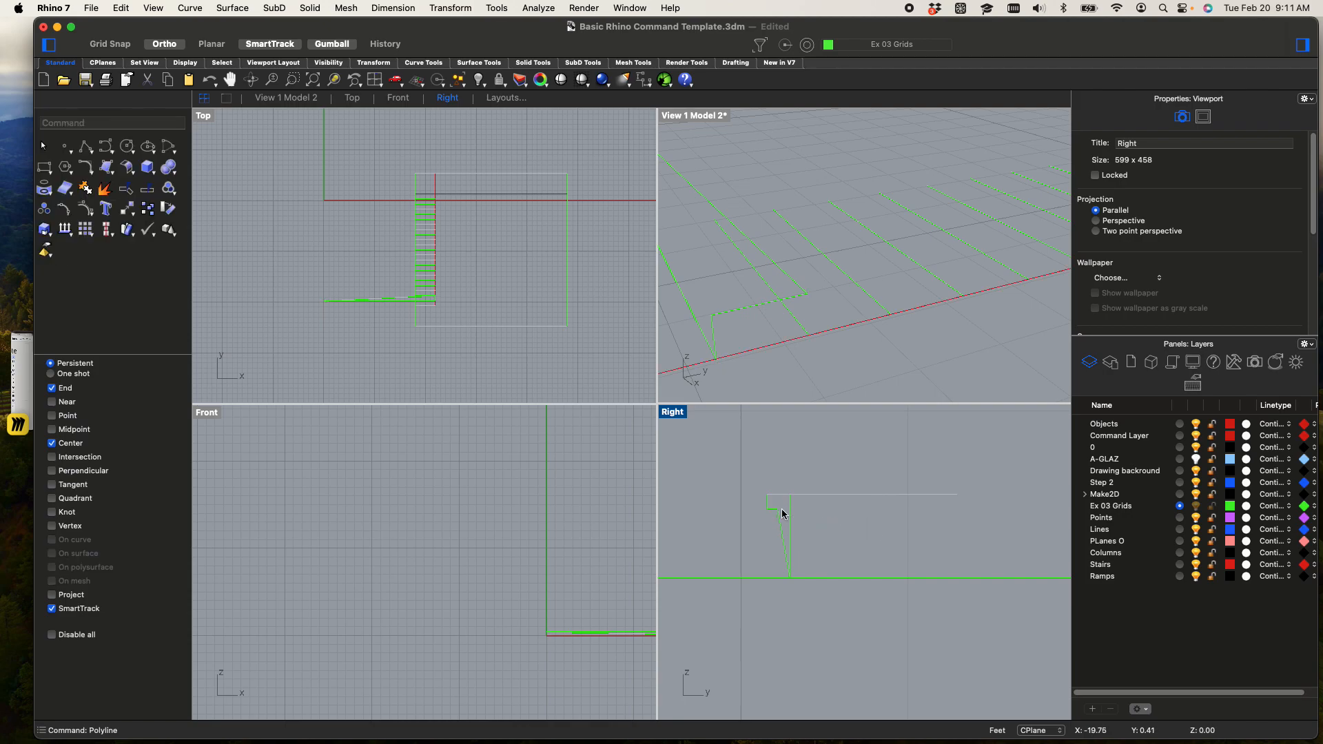
Copy the nosed riser-and-tread polyline once, from its riser base to the far end of its own tread
left_click(782, 530)
type("copy")
key("Return")
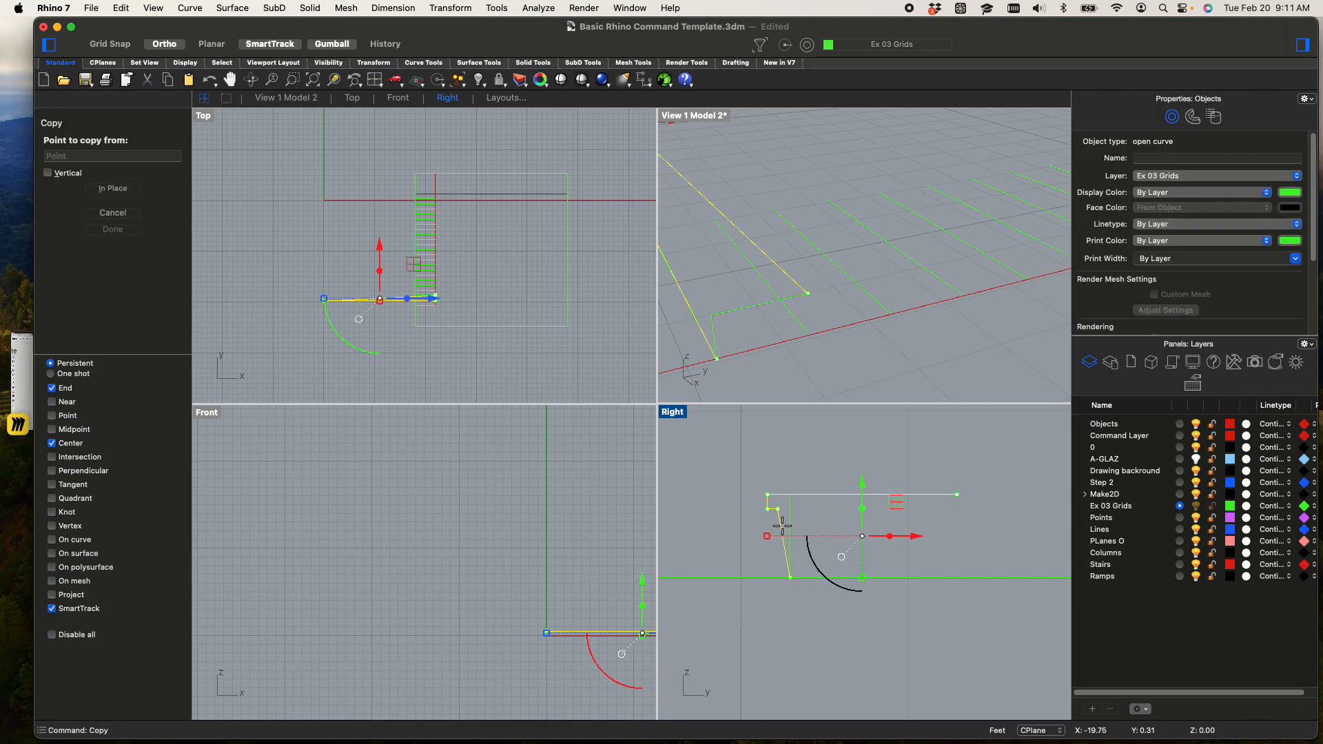
scroll(768, 596, "up", 6)
left_click(811, 551)
scroll(830, 544, "down", 5)
left_click(853, 527)
scroll(827, 544, "up", 2)
key("Escape")
key("Escape")
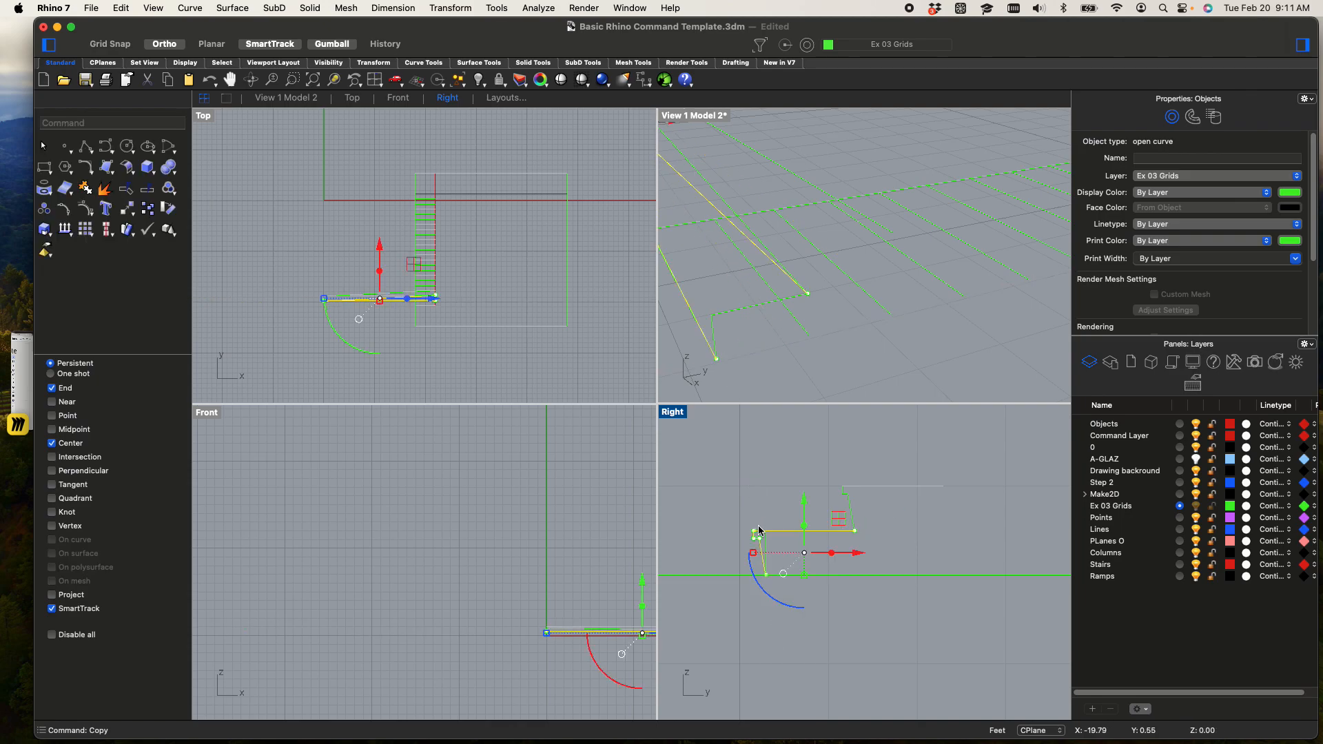
Copy the plain riser-and-tread polyline twice from its riser base, stacking the copies as the third and fourth steps above the nosed ones
scroll(758, 515, "up", 6)
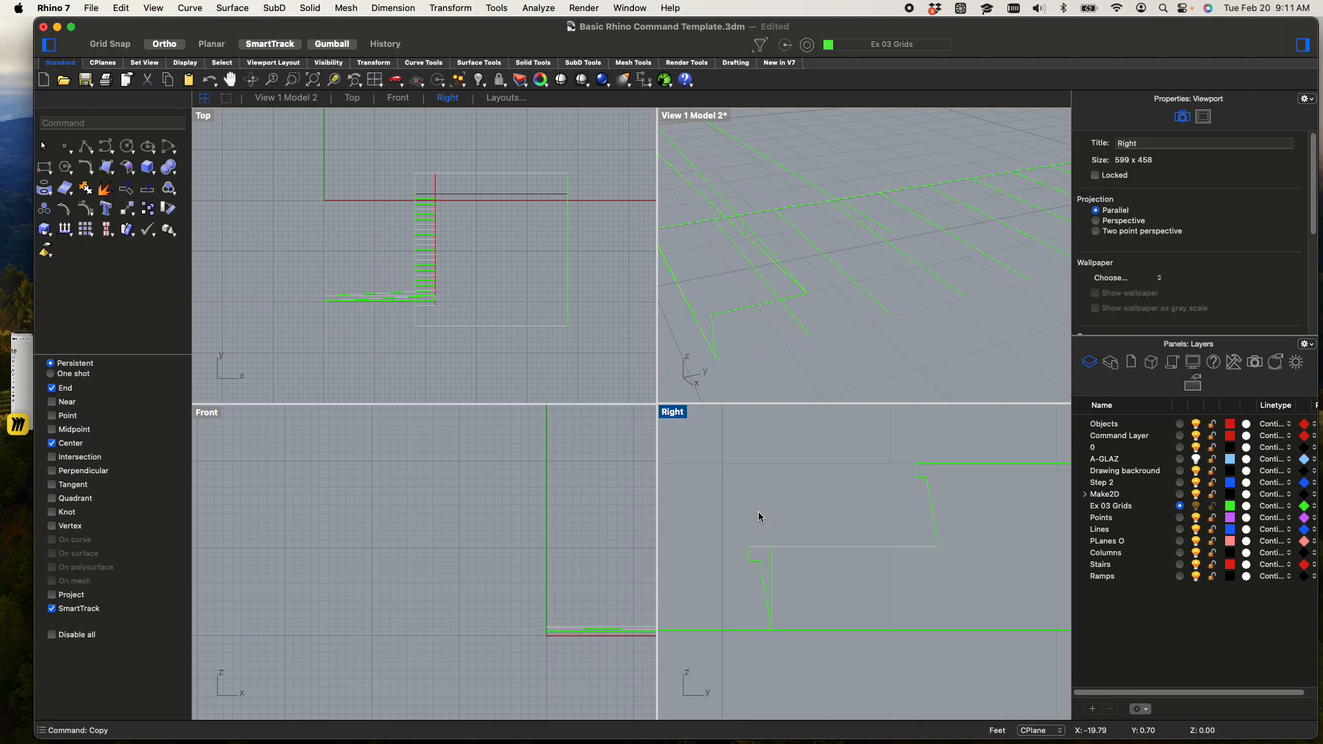
left_click(774, 571)
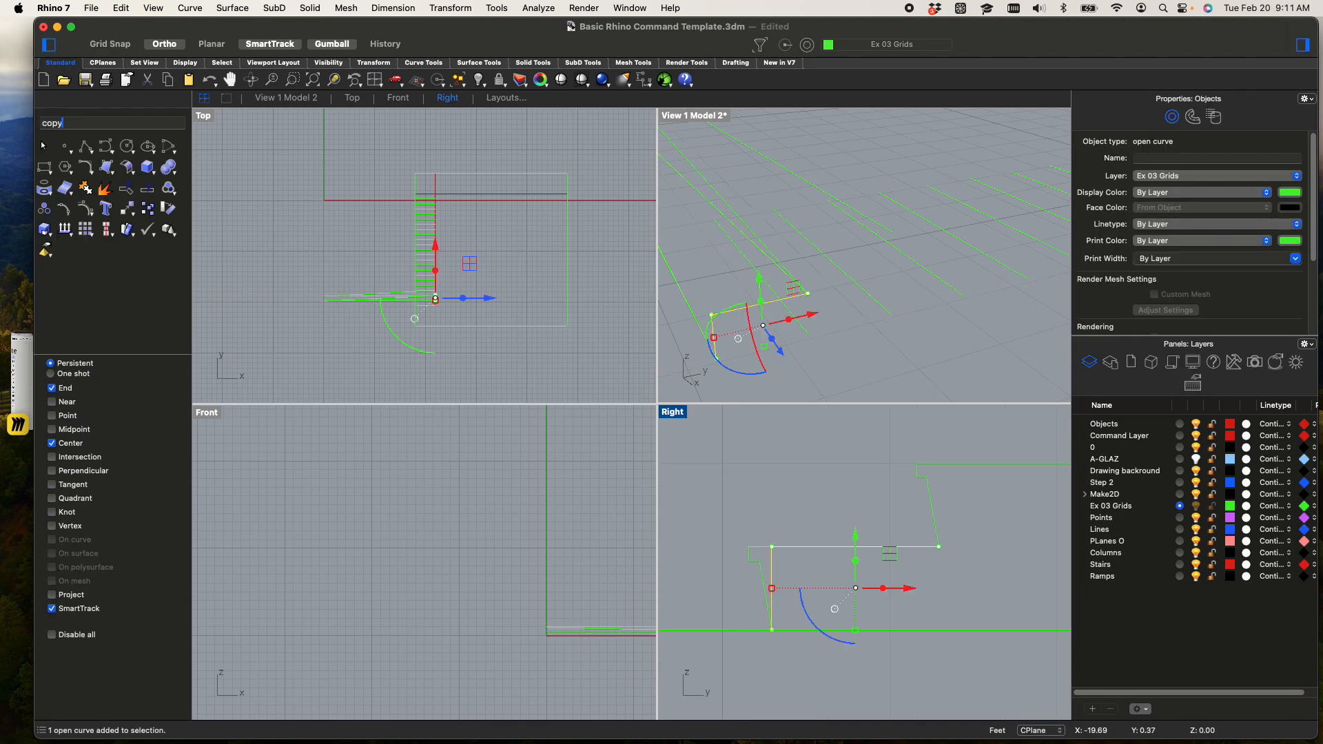
key("Return")
scroll(789, 656, "up", 3)
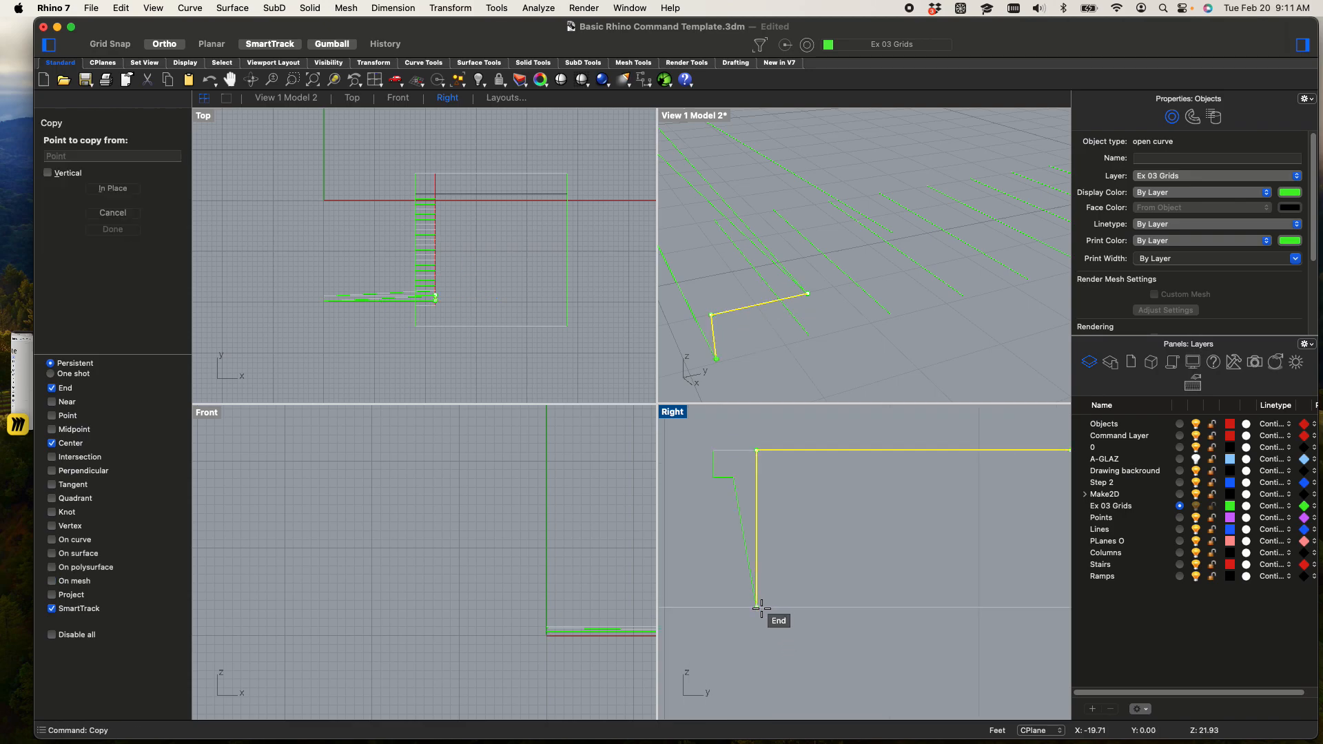
left_click(760, 608)
scroll(758, 607, "down", 5)
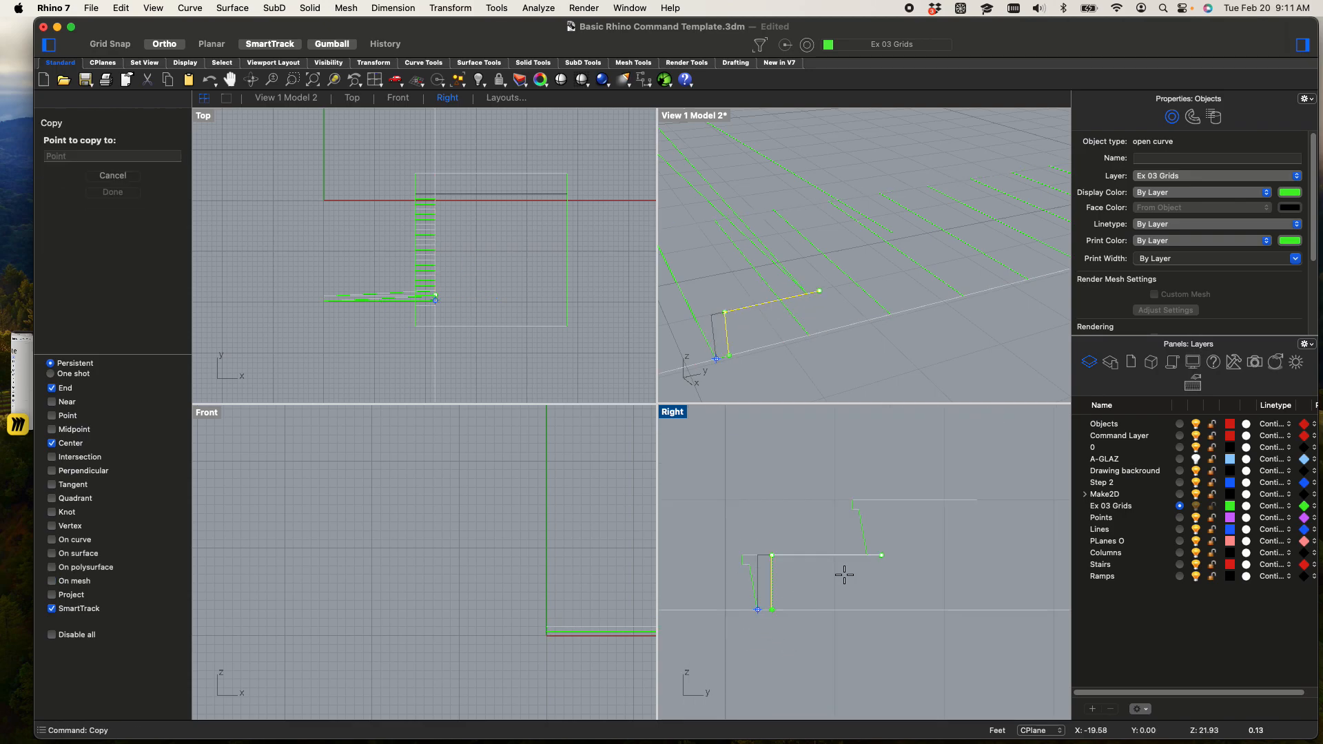
left_click(980, 499)
right_click_drag(997, 519, 896, 536)
left_click(901, 490)
scroll(900, 518, "down", 5)
key("Return")
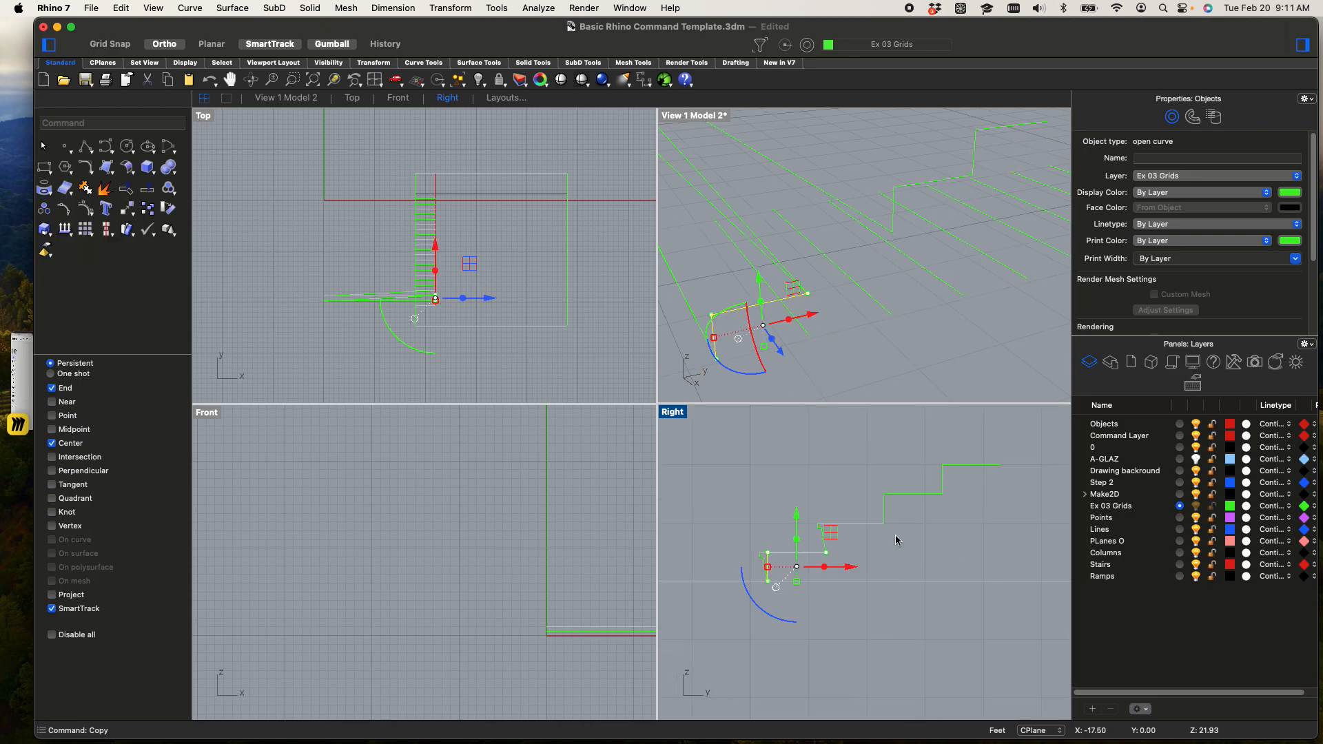
Delete the original plain riser-and-tread polyline at the first step, keeping the nosed one
left_click(895, 540)
scroll(798, 573, "up", 10)
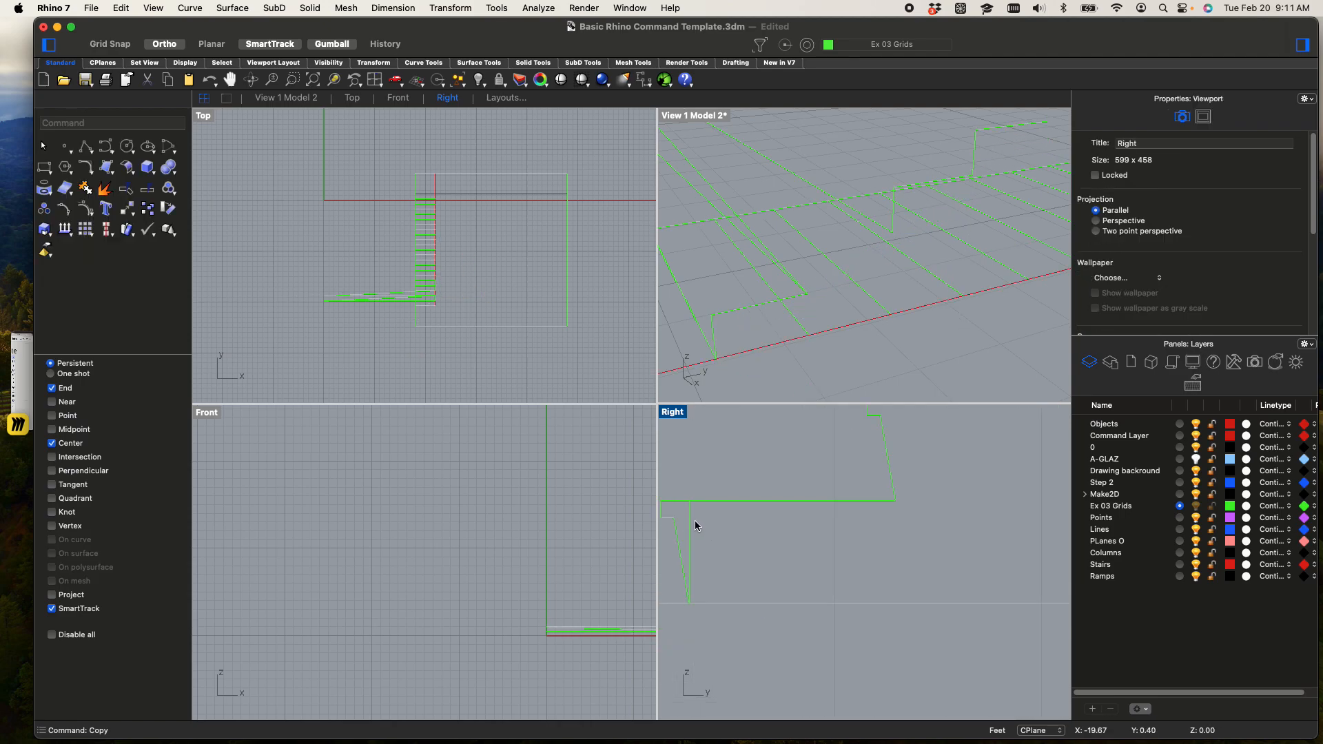
left_click(695, 520)
key("Delete")
scroll(774, 519, "down", 5)
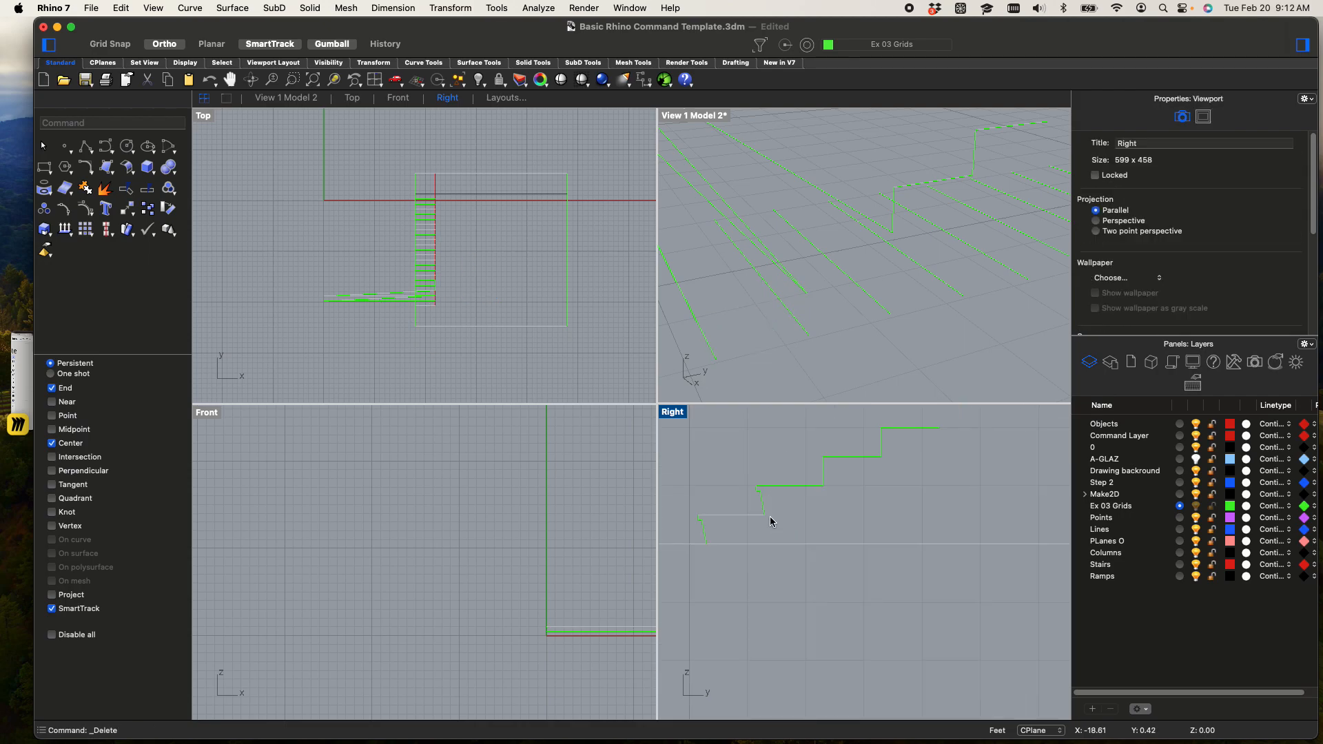
left_click_drag(920, 541, 682, 421)
type("copy")
key("Return")
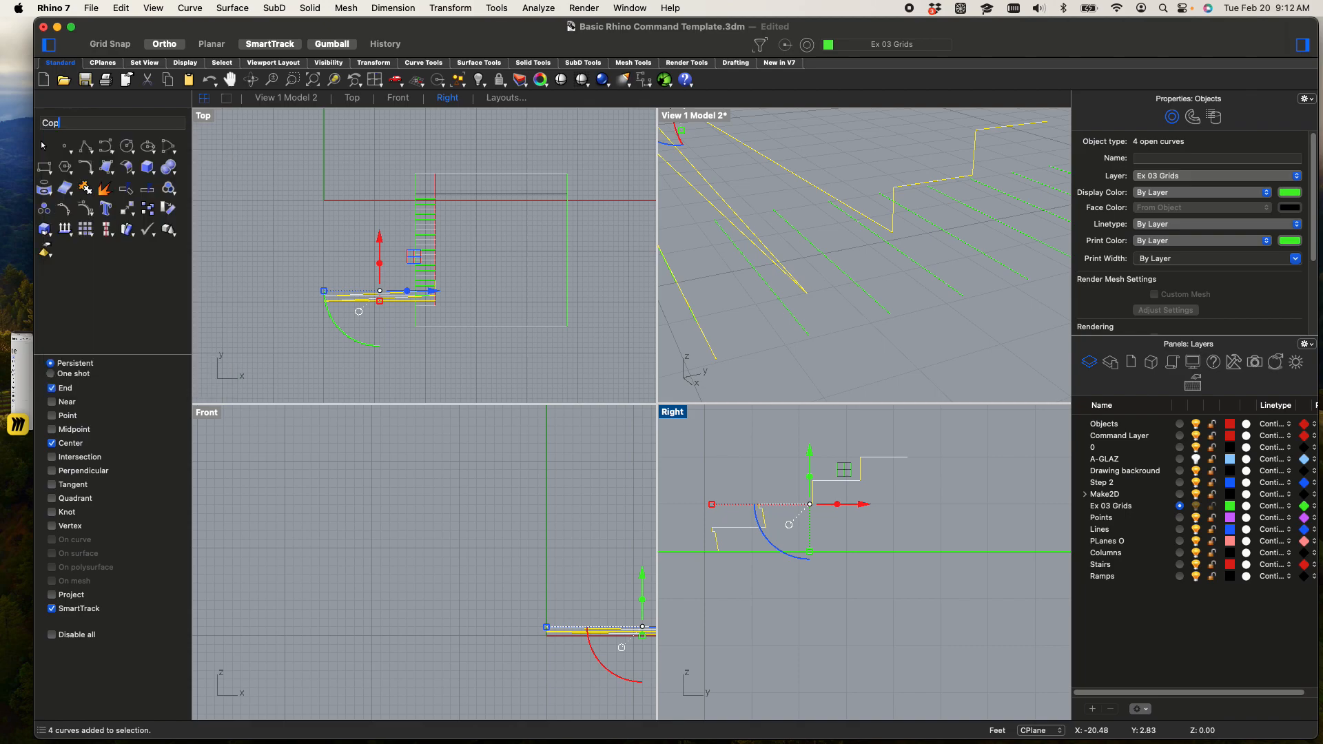
scroll(655, 506, "up", 1)
scroll(717, 548, "up", 4)
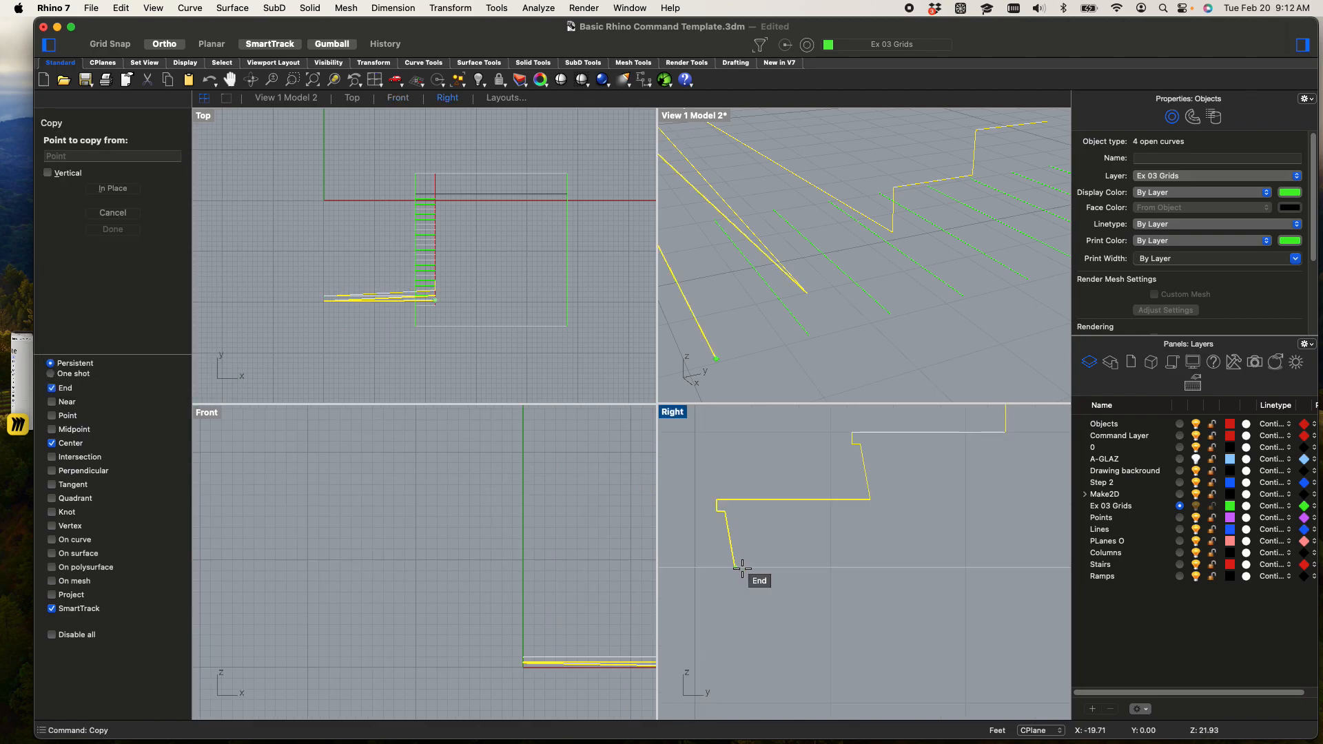
scroll(760, 348, "down", 3)
right_click_drag(762, 348, 724, 307)
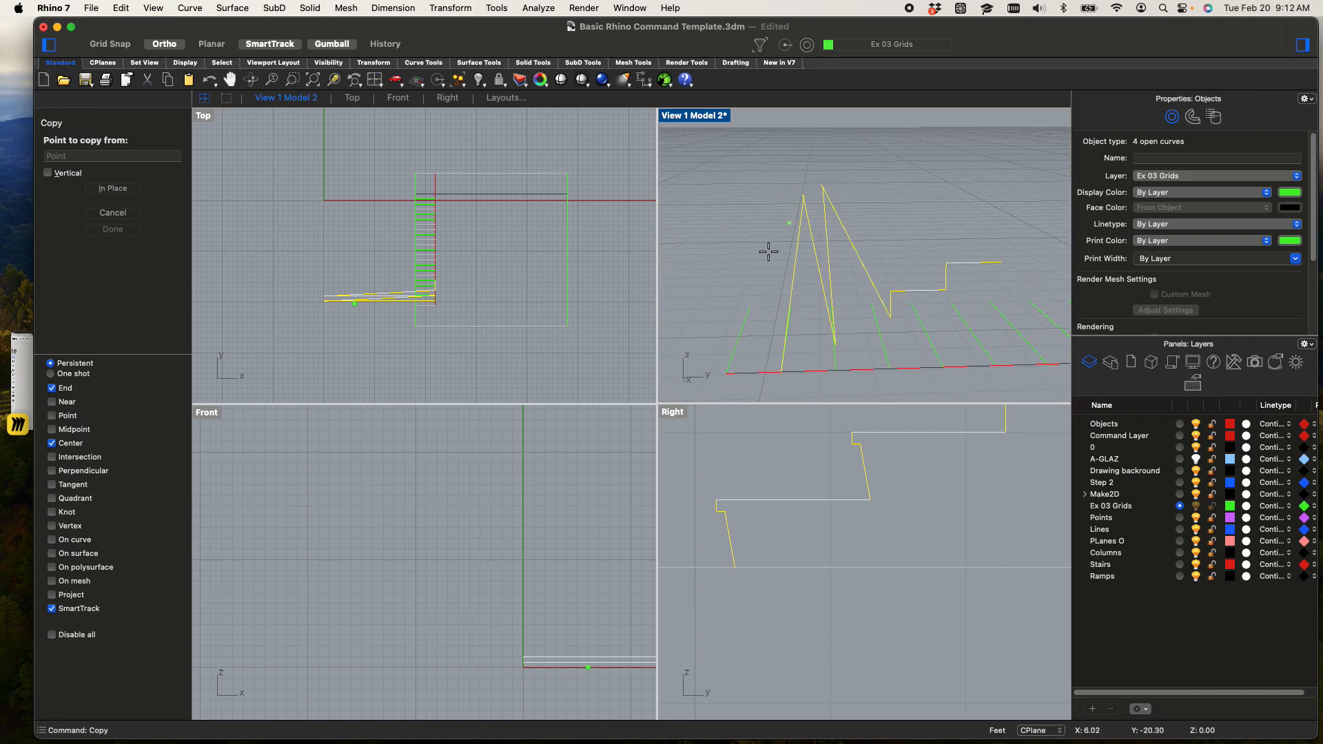
scroll(842, 526, "down", 5)
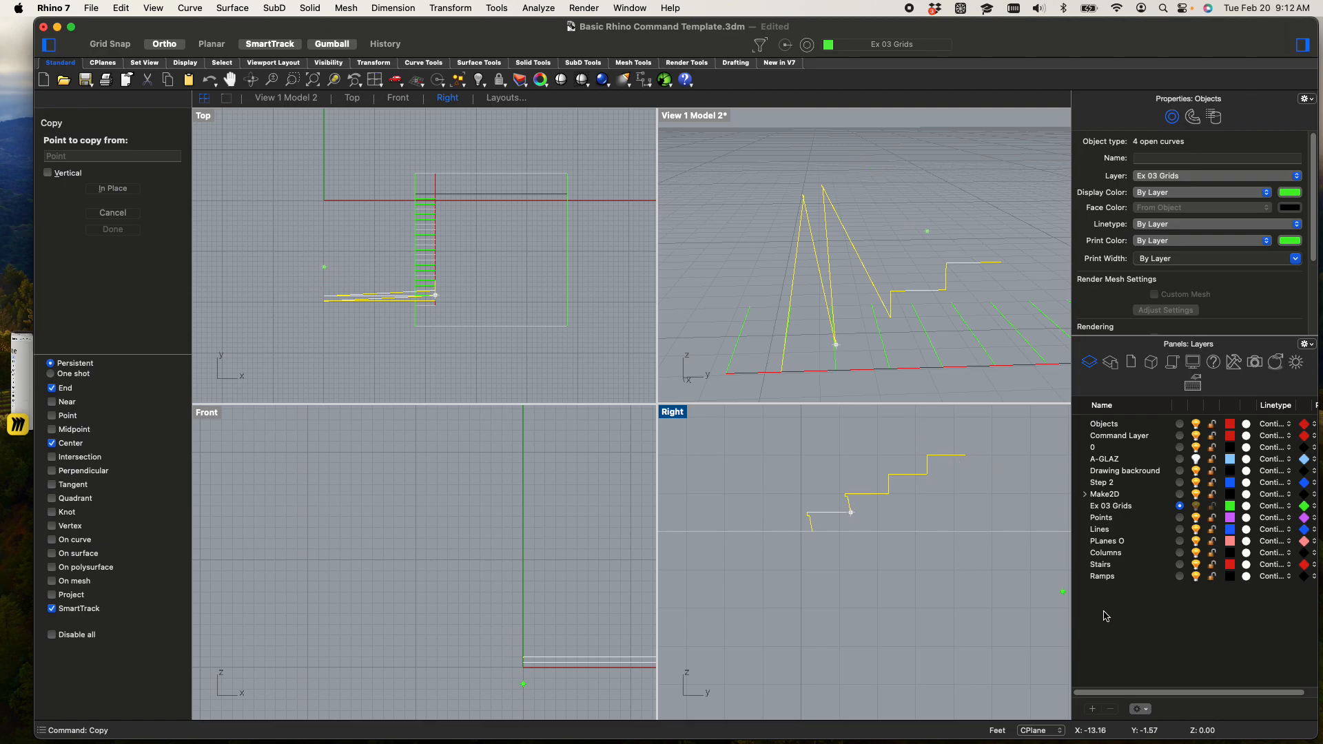
key("Escape")
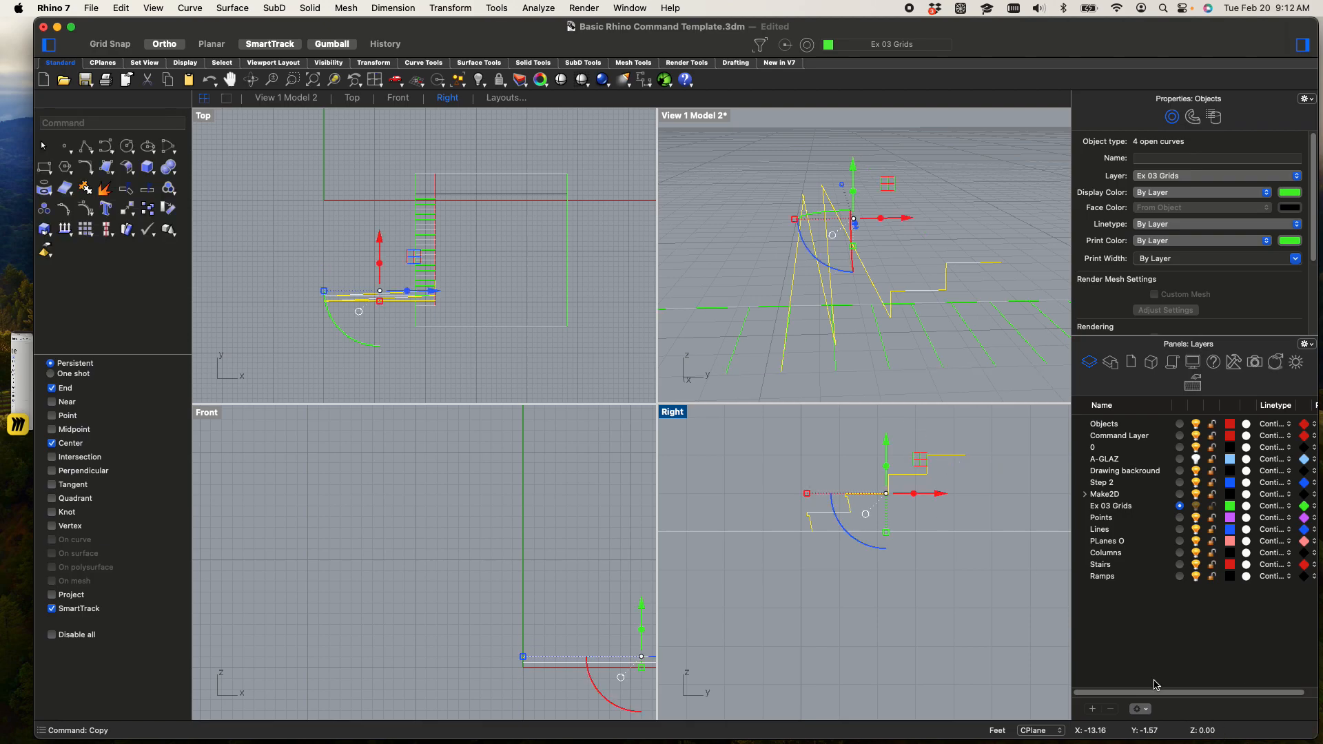
Try Make2D on the four stair profile curves from the Front view, and undo the result
type("Make2D")
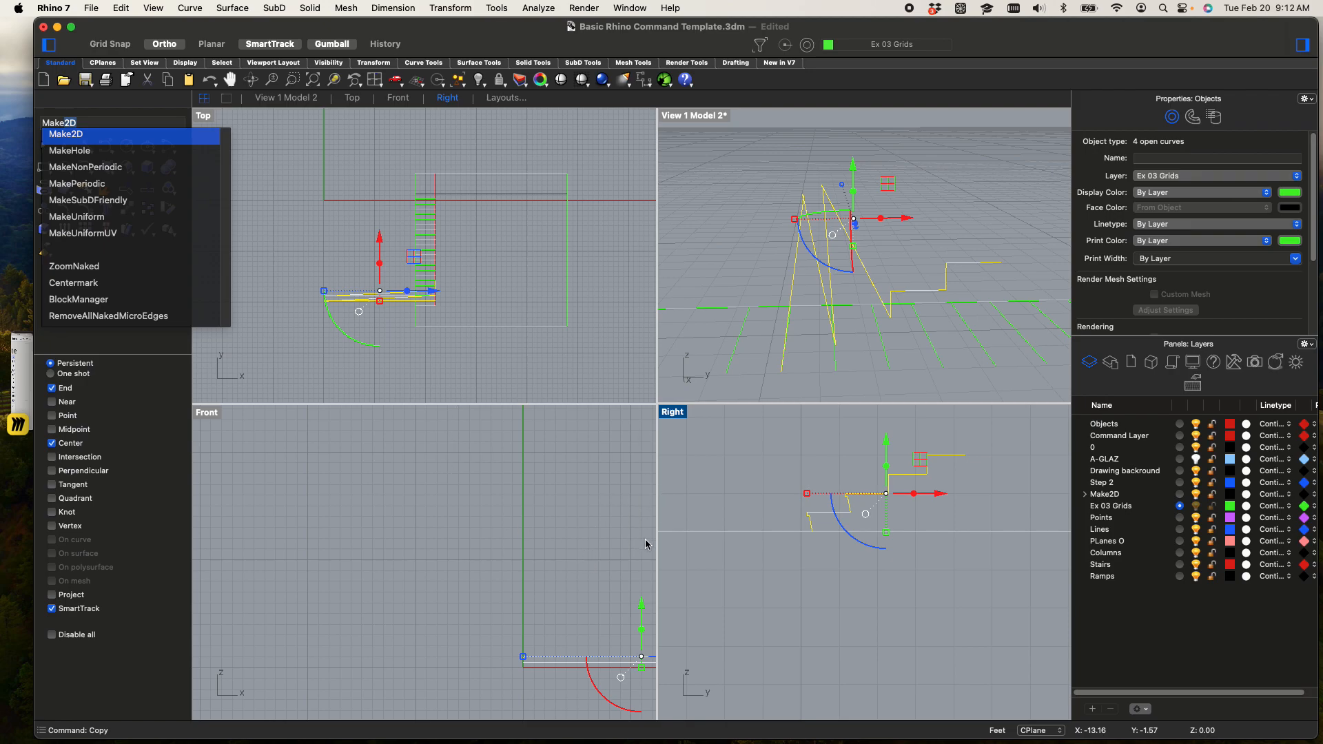
key("Return")
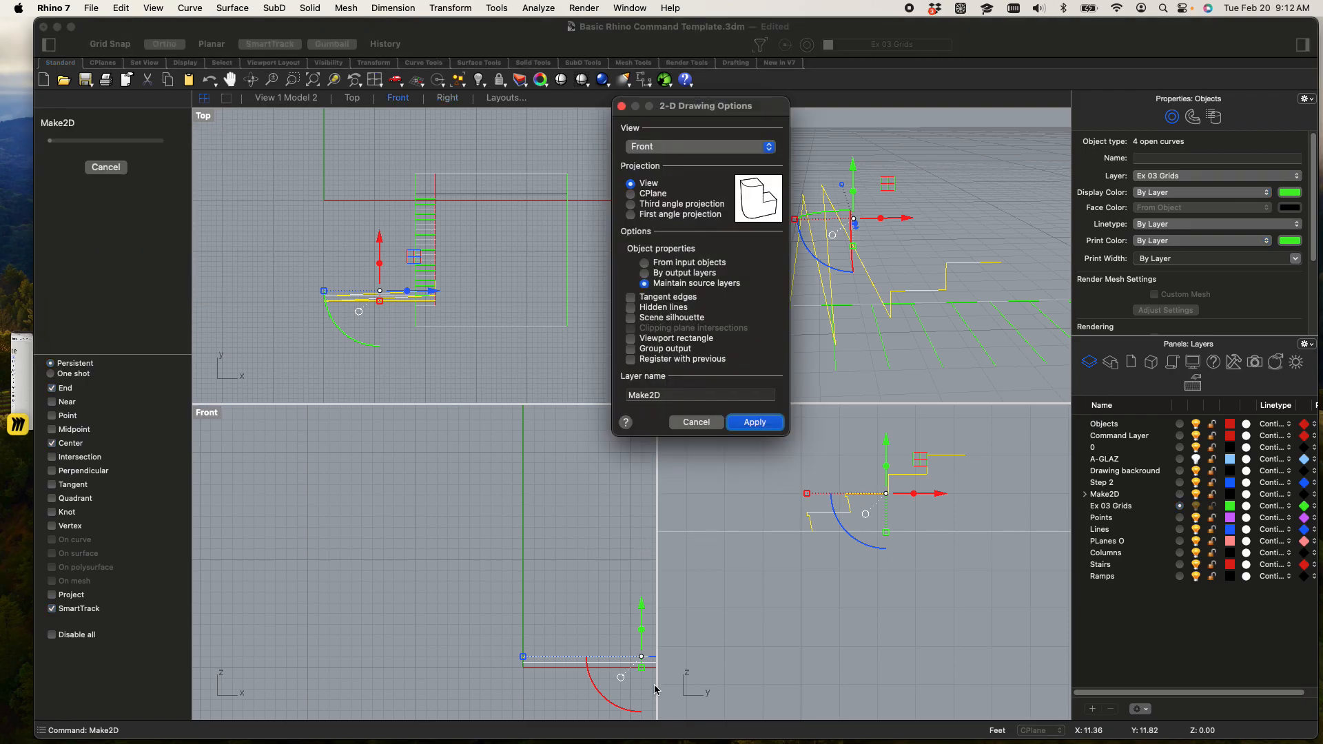
left_click(764, 423)
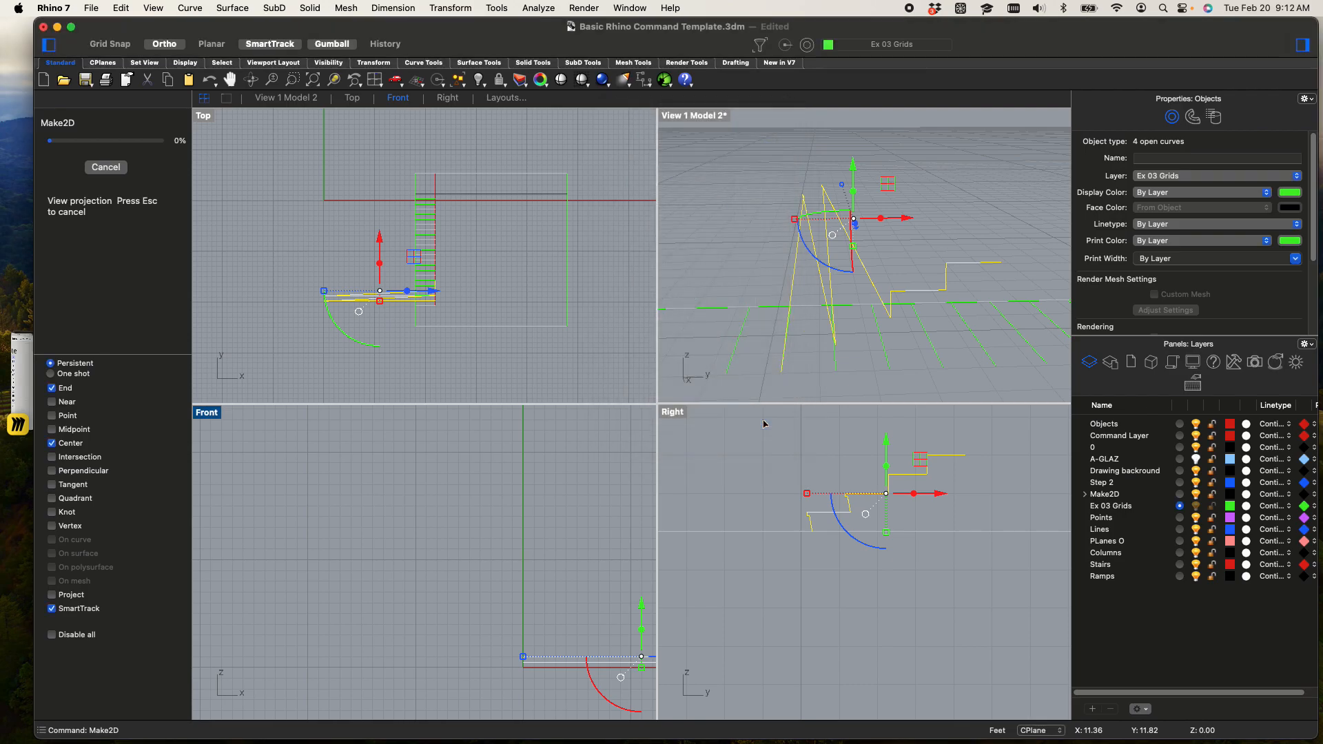
scroll(508, 147, "up", 5)
right_click_drag(505, 228, 377, 251)
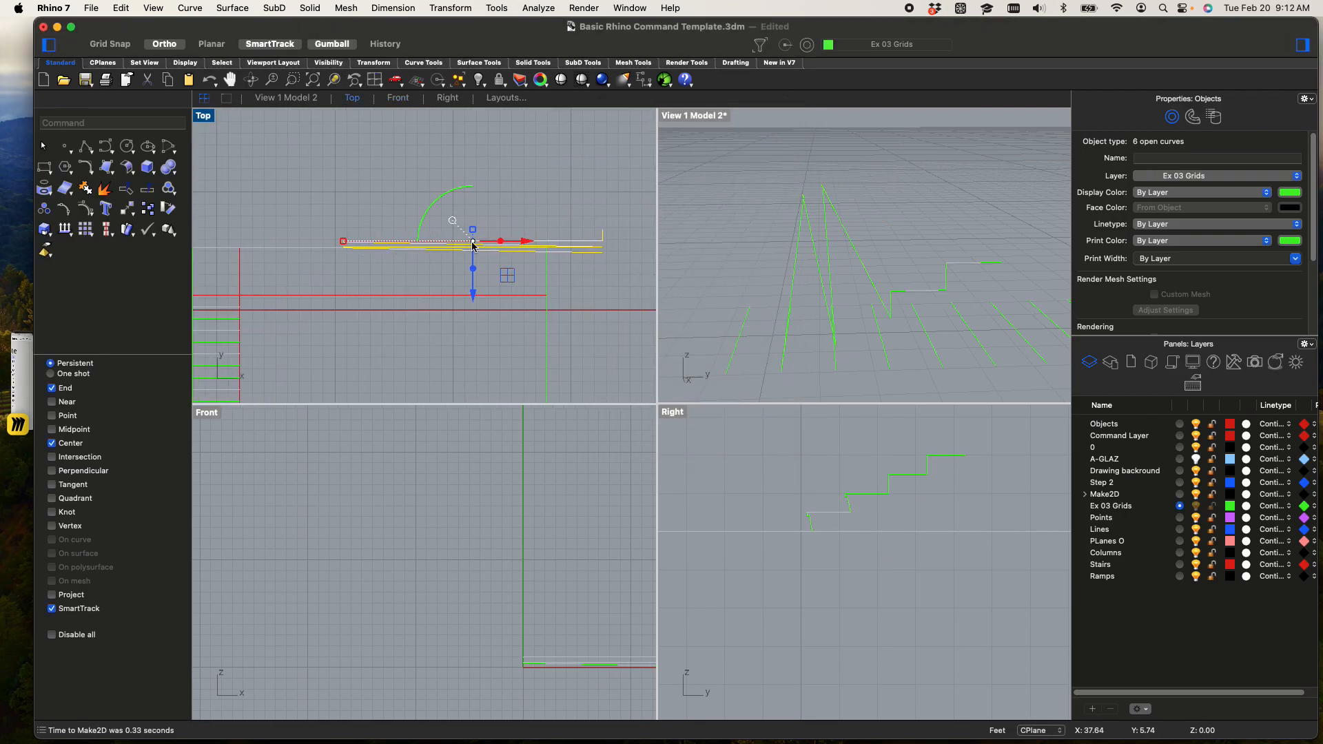
key("super+z")
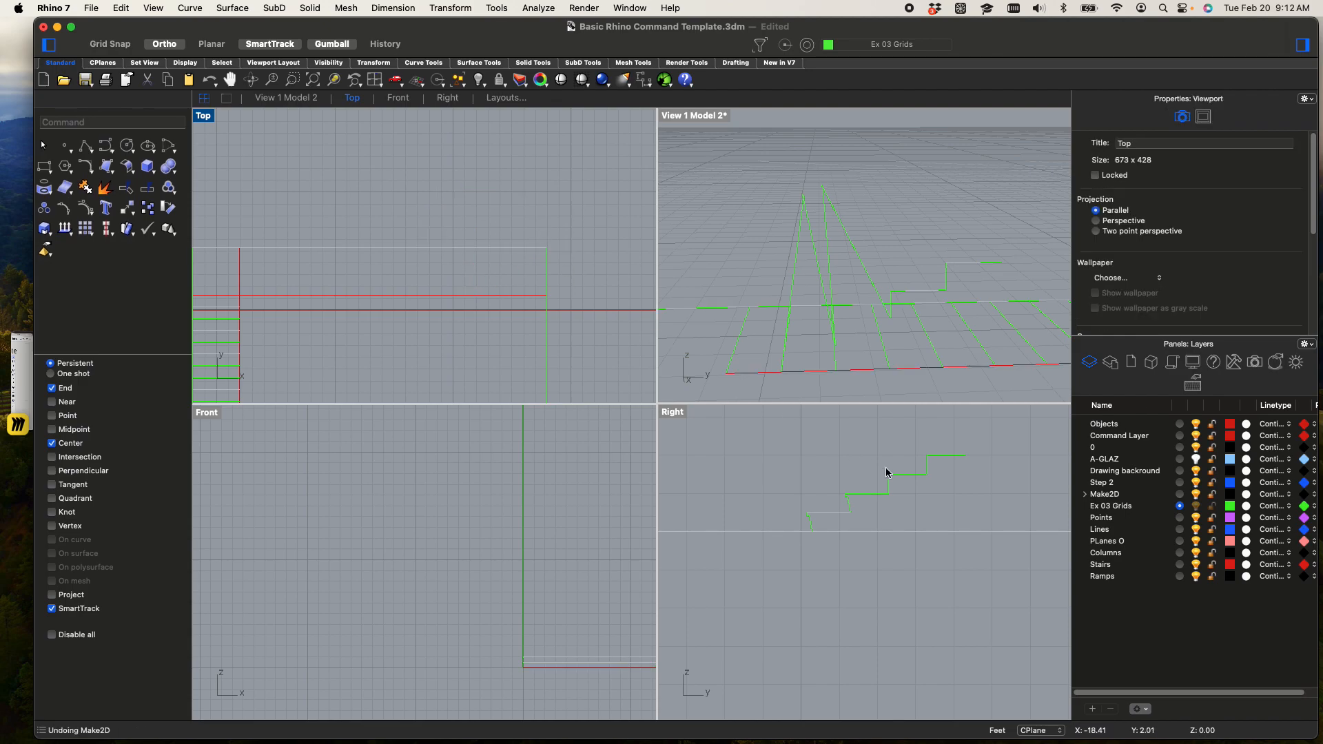
Select only the four stair profile curves without the tread lines and create a Make2D drawing of them from the Right view
scroll(917, 511, "up", 3)
left_click(1016, 545)
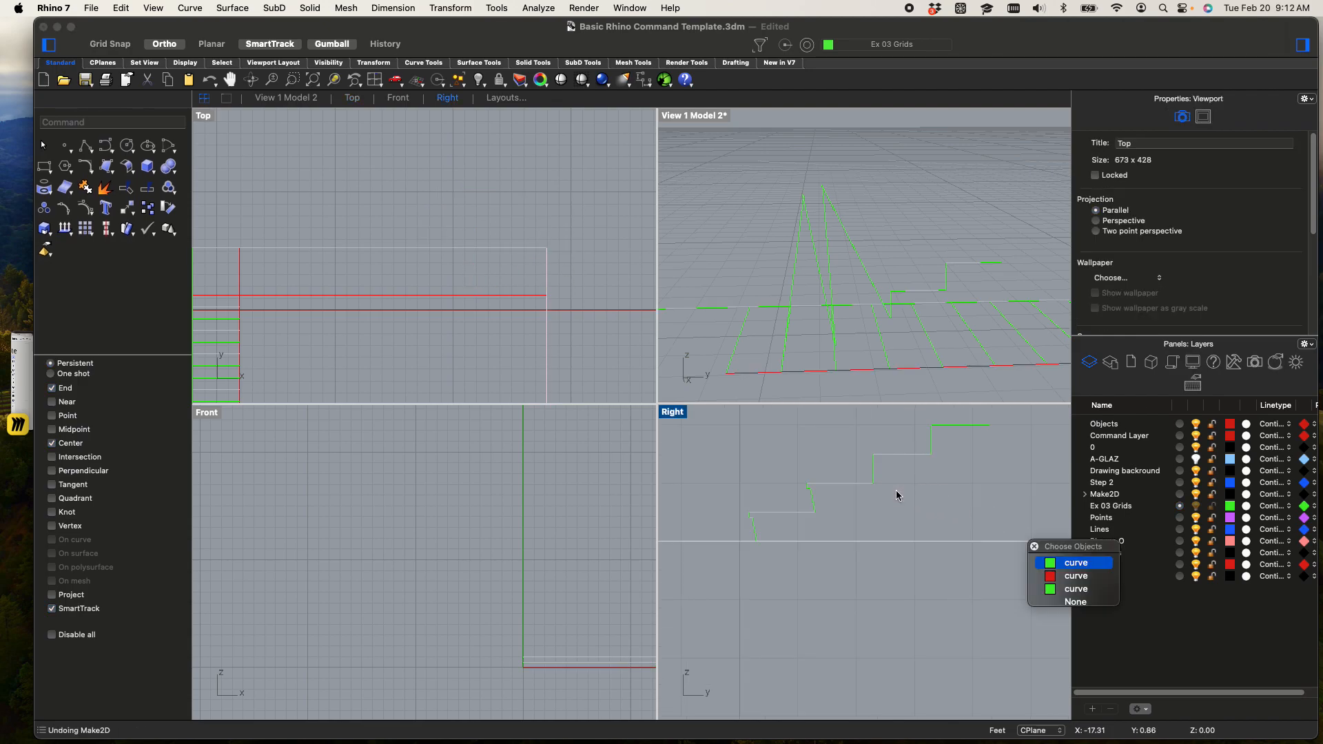
left_click(899, 497)
scroll(917, 529, "down", 6)
right_click_drag(916, 528, 912, 566)
left_click_drag(796, 473, 987, 566)
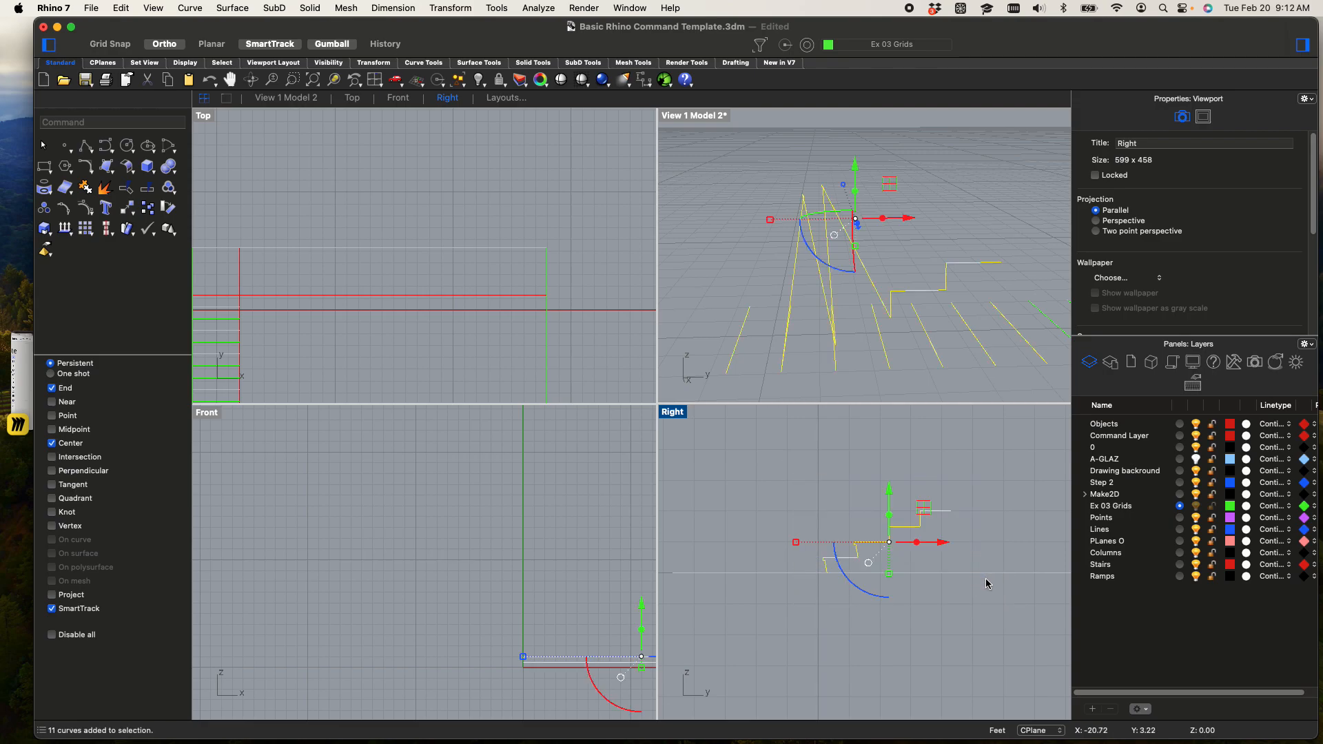
scroll(805, 355, "down", 2)
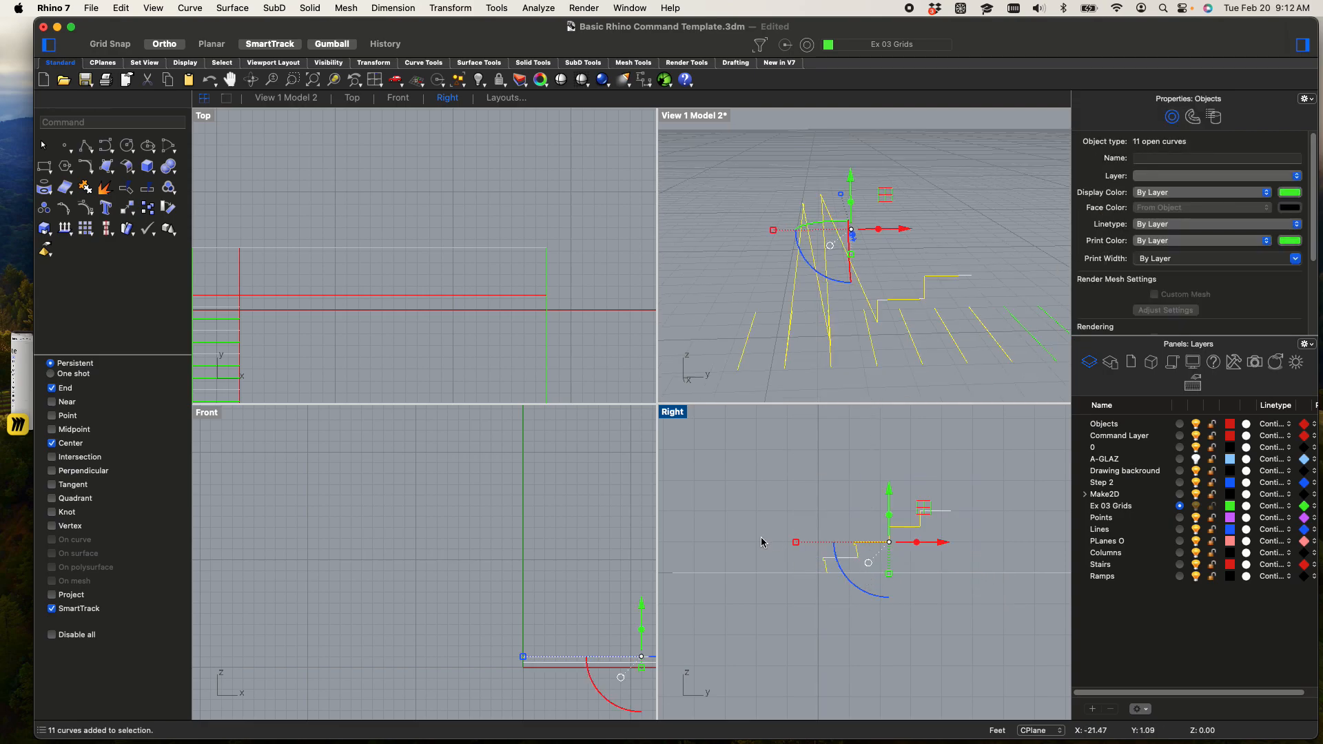
left_click_drag(730, 565, 1030, 630, "shift")
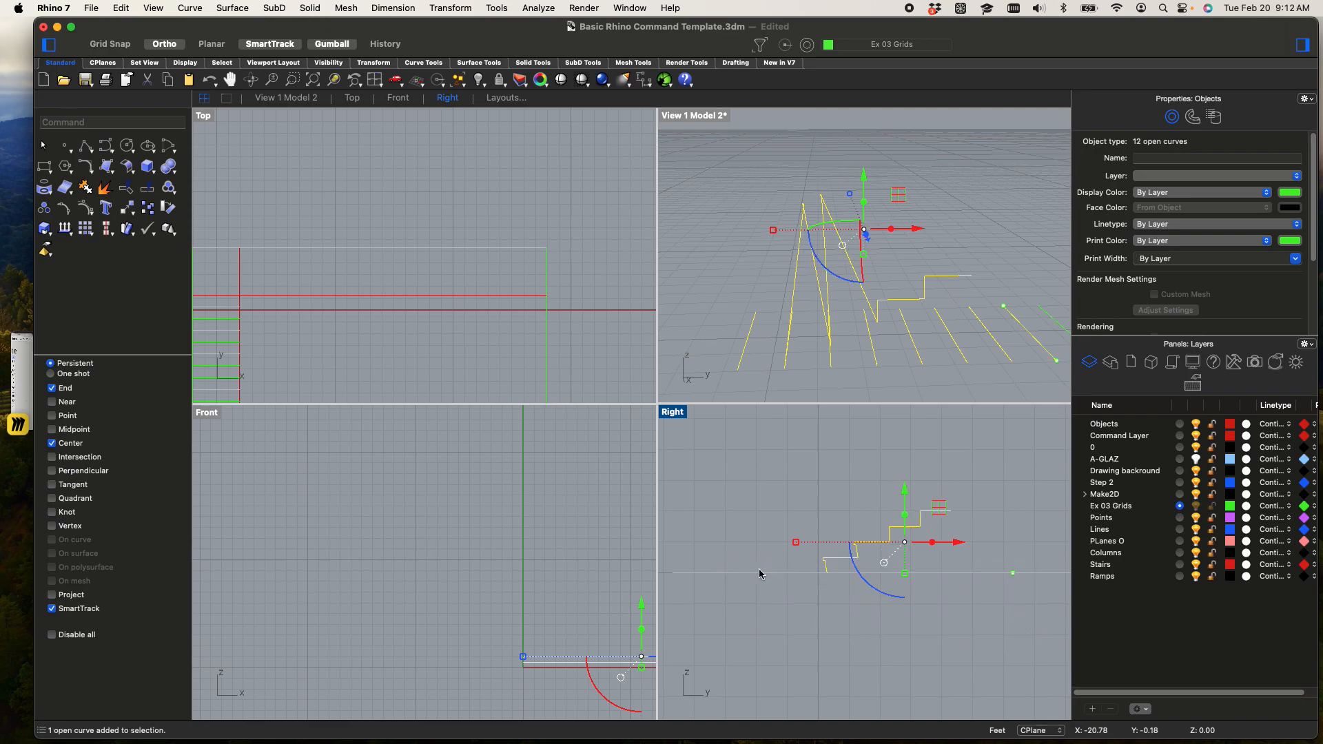
left_click_drag(744, 566, 1042, 613, "super")
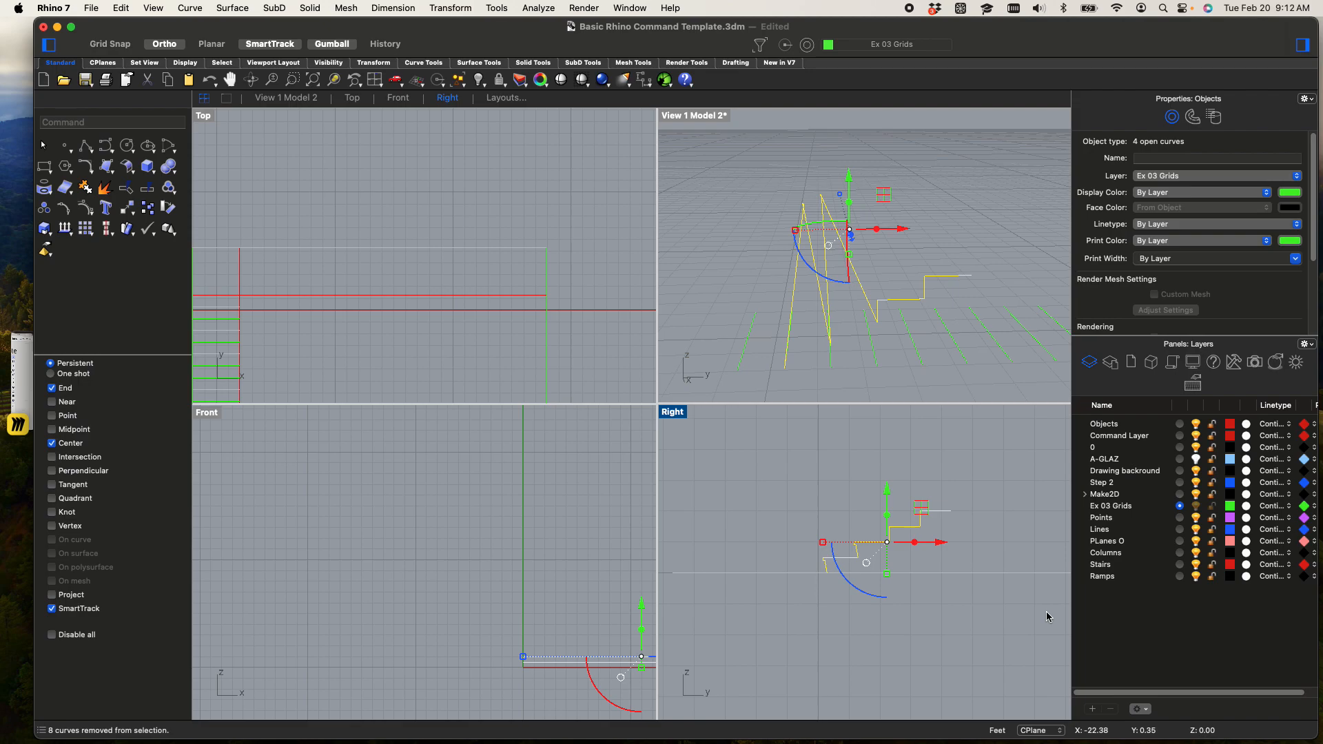
right_click_drag(753, 319, 817, 365)
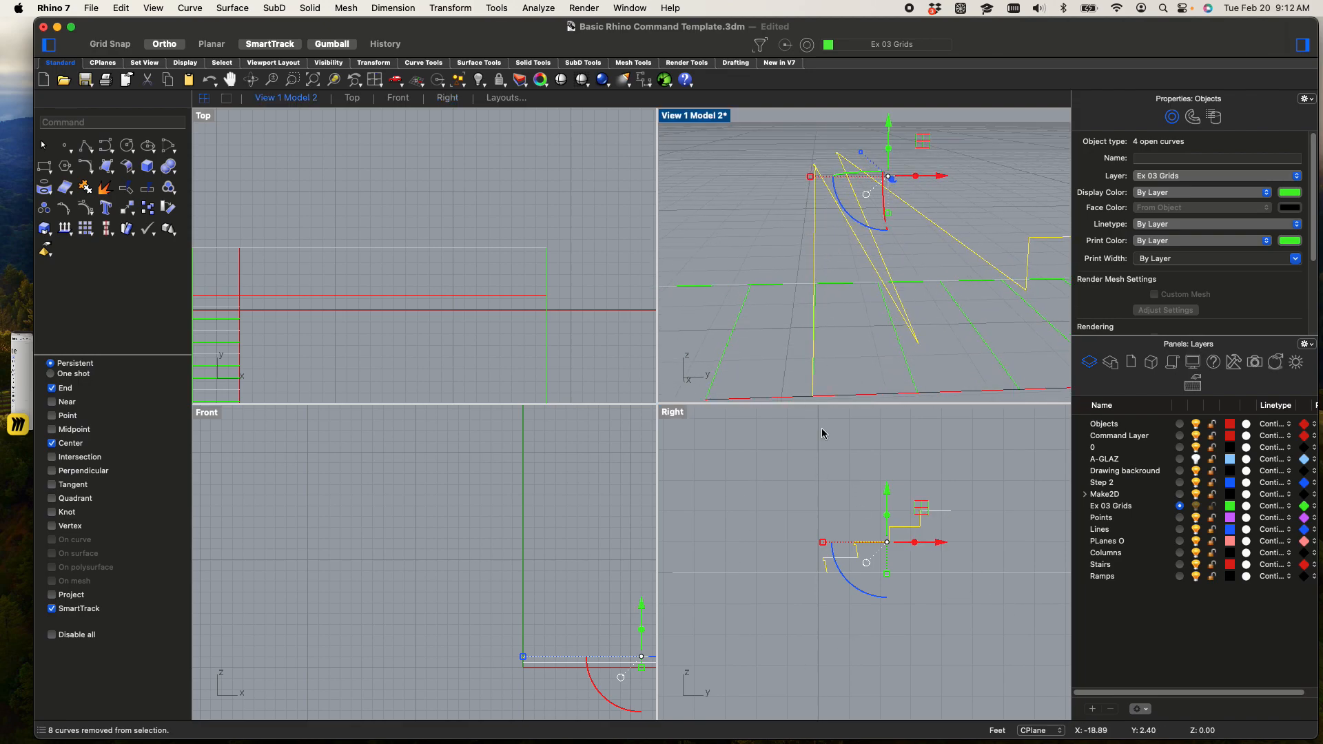
left_click(673, 414)
type("make2d")
key("Return")
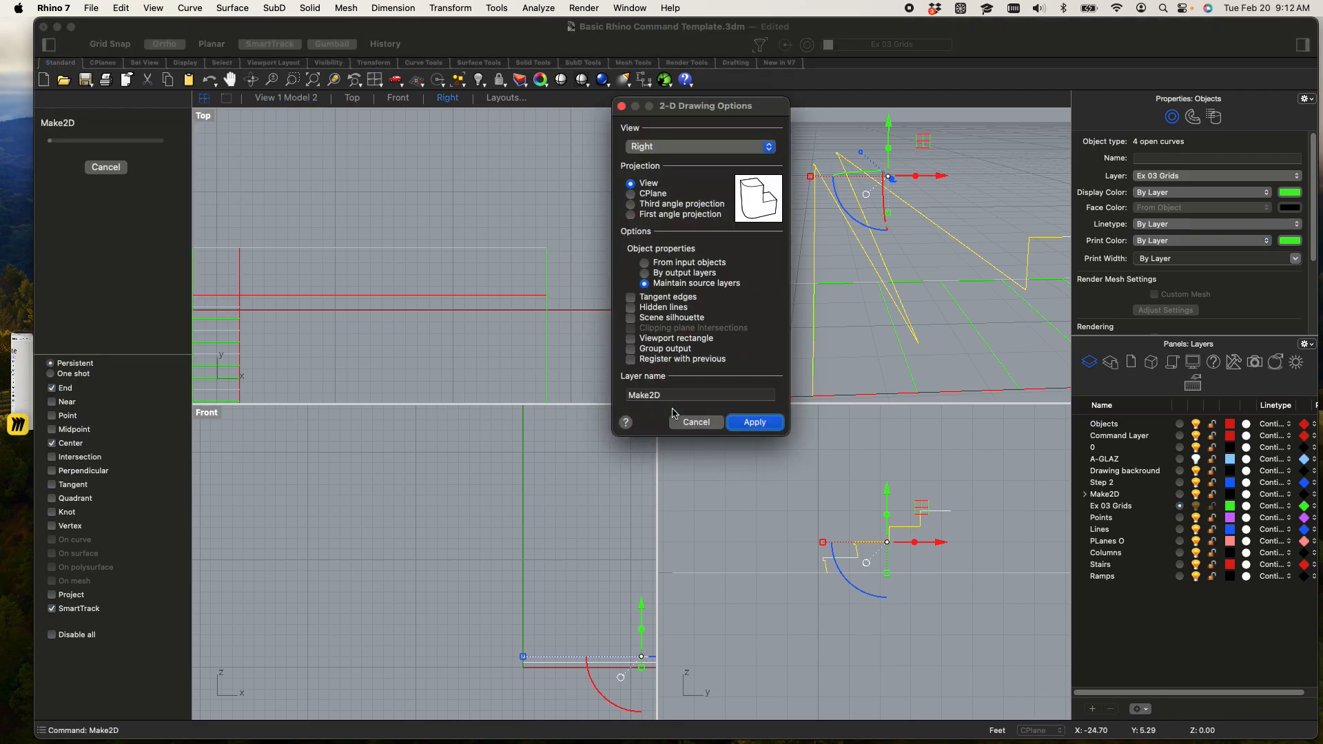
left_click(755, 422)
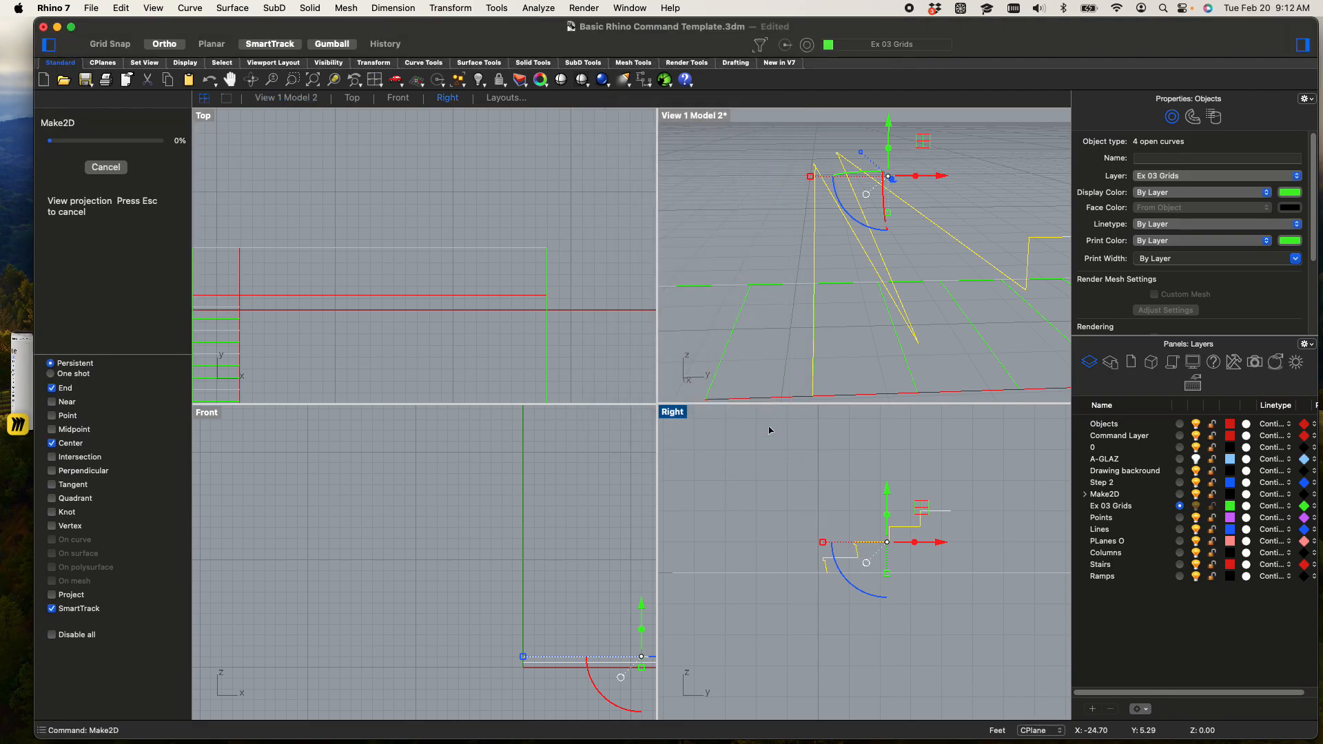
Move the 2D stair profile by its lowest riser endpoint to the open area beside the tread lines in plan, with Ortho off
scroll(514, 260, "down", 12)
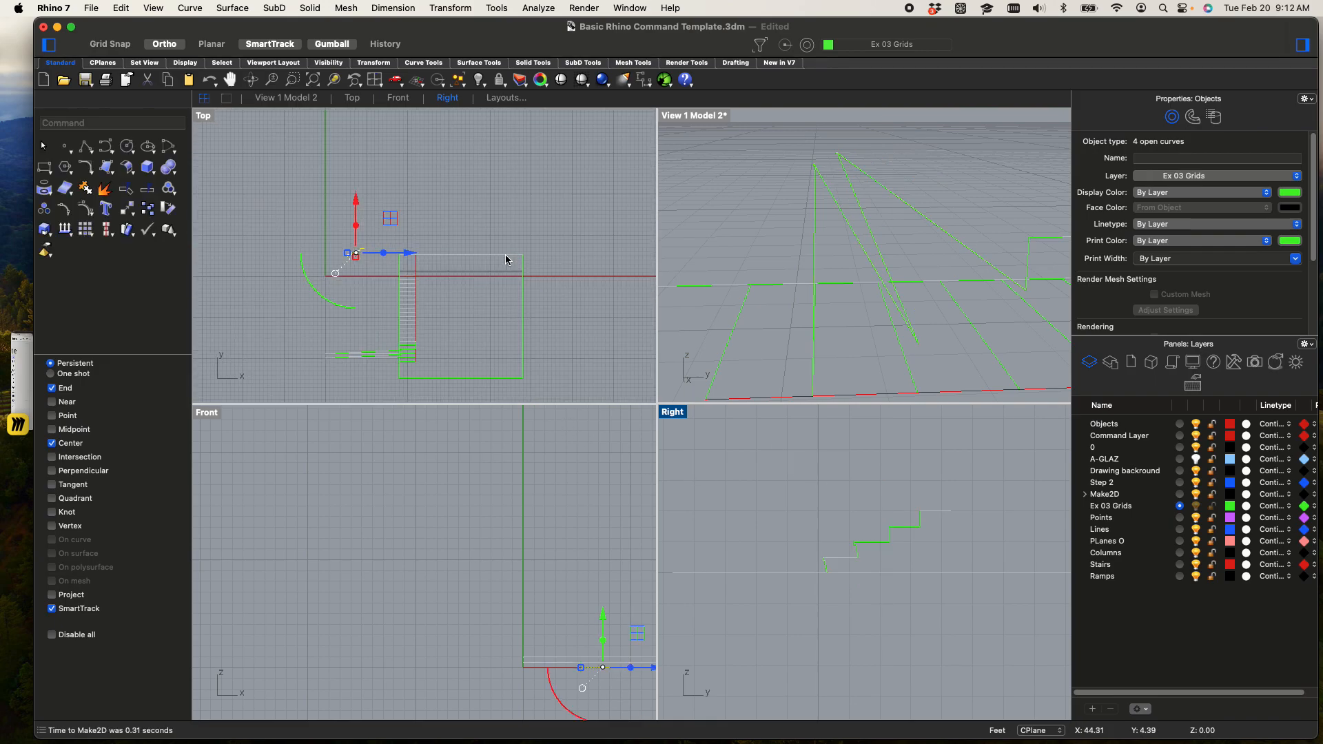
scroll(417, 241, "up", 8)
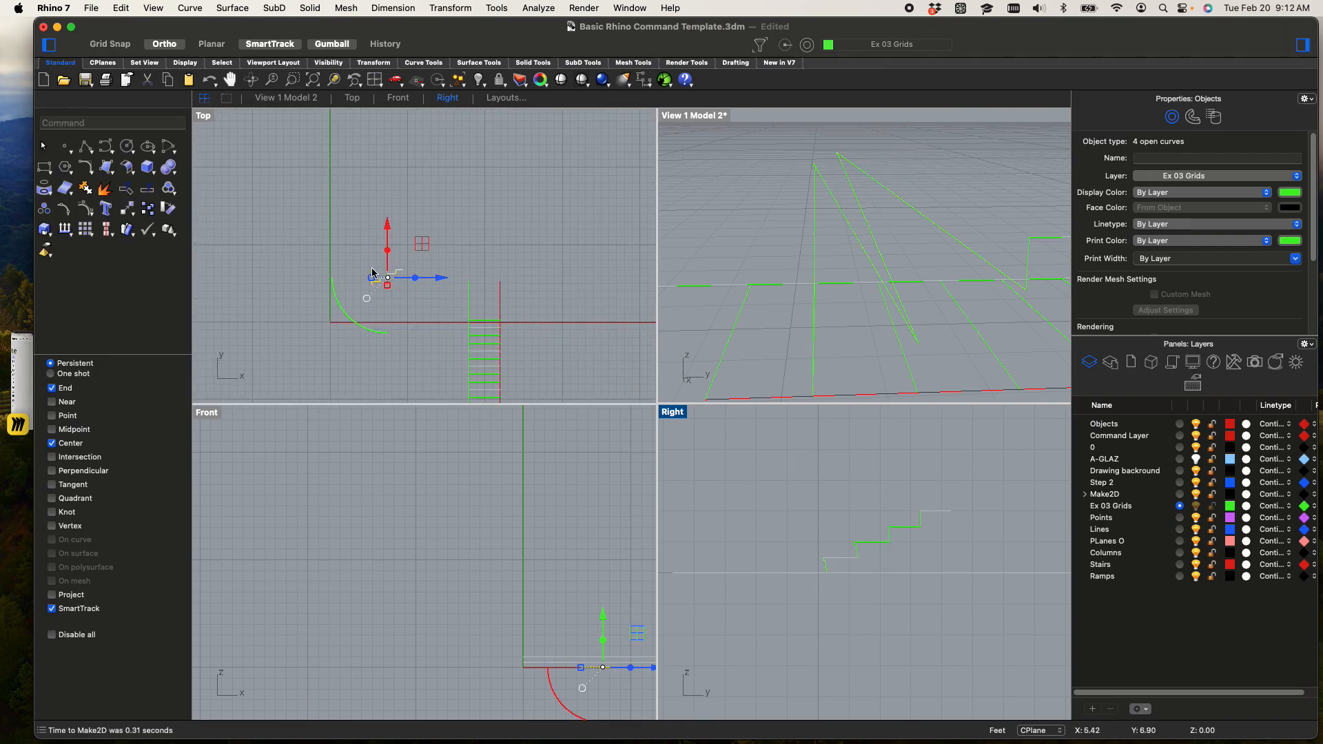
type("move")
key("Return")
scroll(369, 286, "up", 5)
left_click(447, 286)
scroll(447, 284, "down", 12)
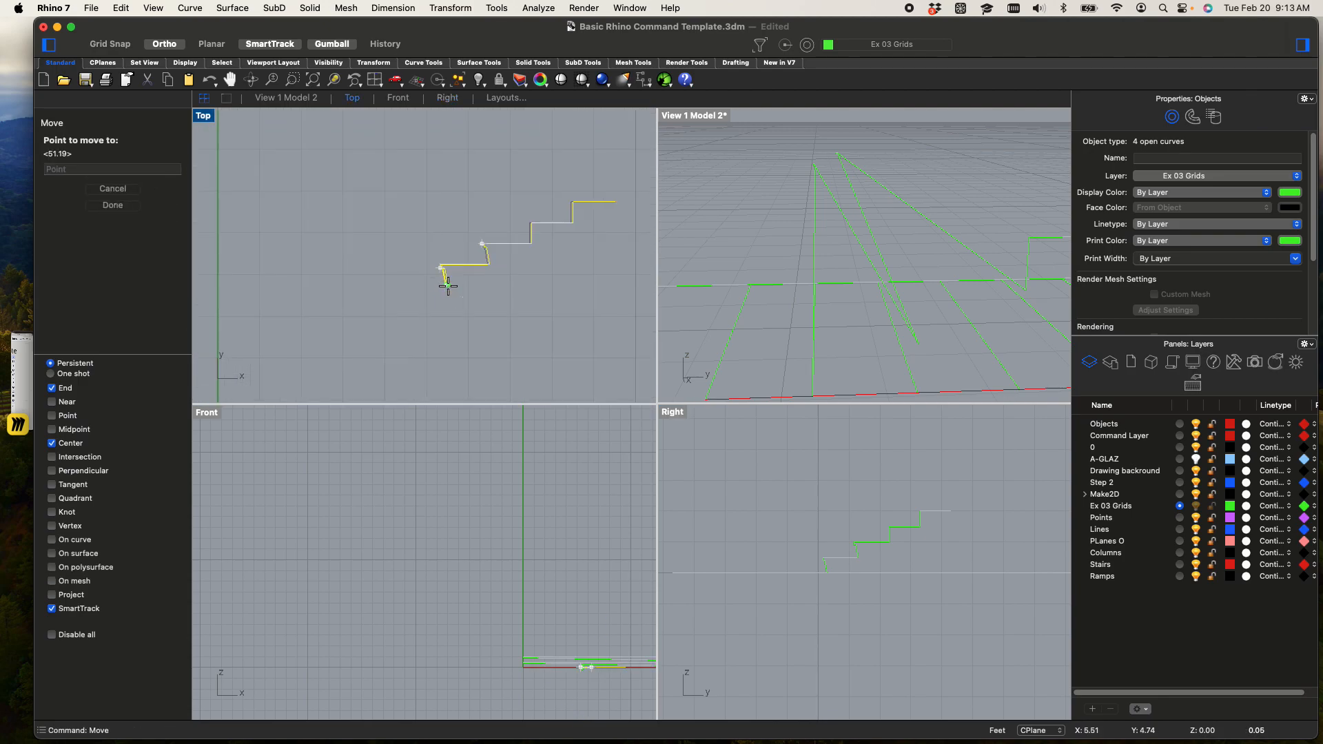
right_click_drag(458, 310, 277, 62)
scroll(521, 349, "down", 8)
scroll(585, 387, "up", 11)
right_click_drag(554, 364, 558, 265)
scroll(557, 264, "down", 3)
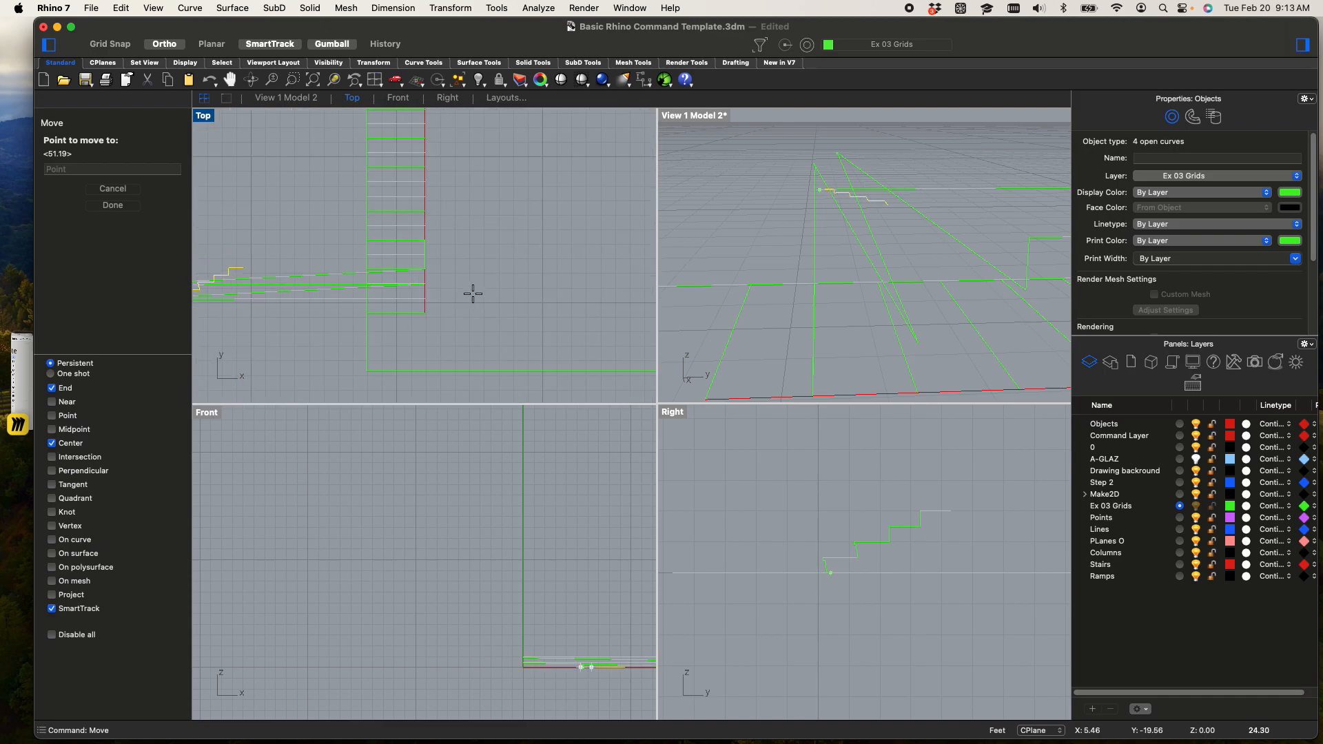
key("F8")
left_click(500, 295, "shift")
Delete the two original nosed polylines that span diagonally away from the tread lines
right_click_drag(514, 307, 678, 303)
left_click(422, 317)
left_click_drag(411, 319, 237, 195)
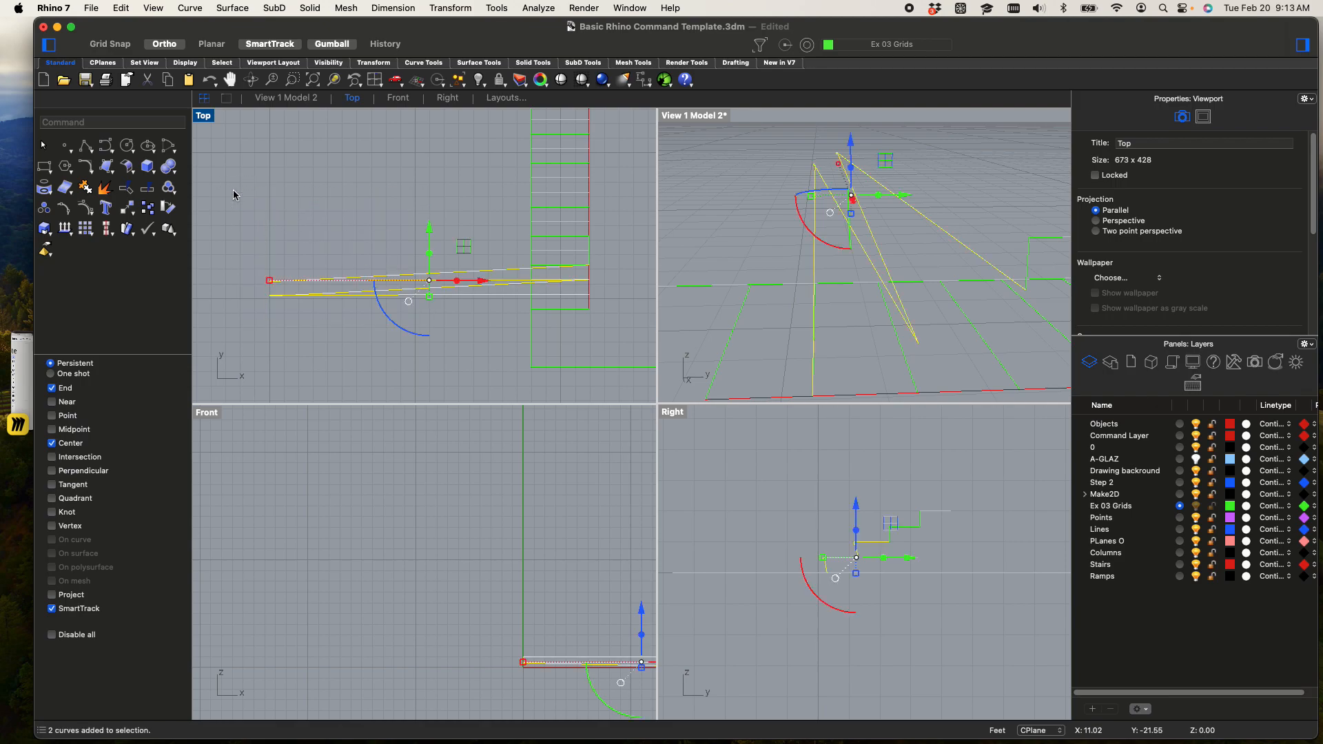
key("Delete")
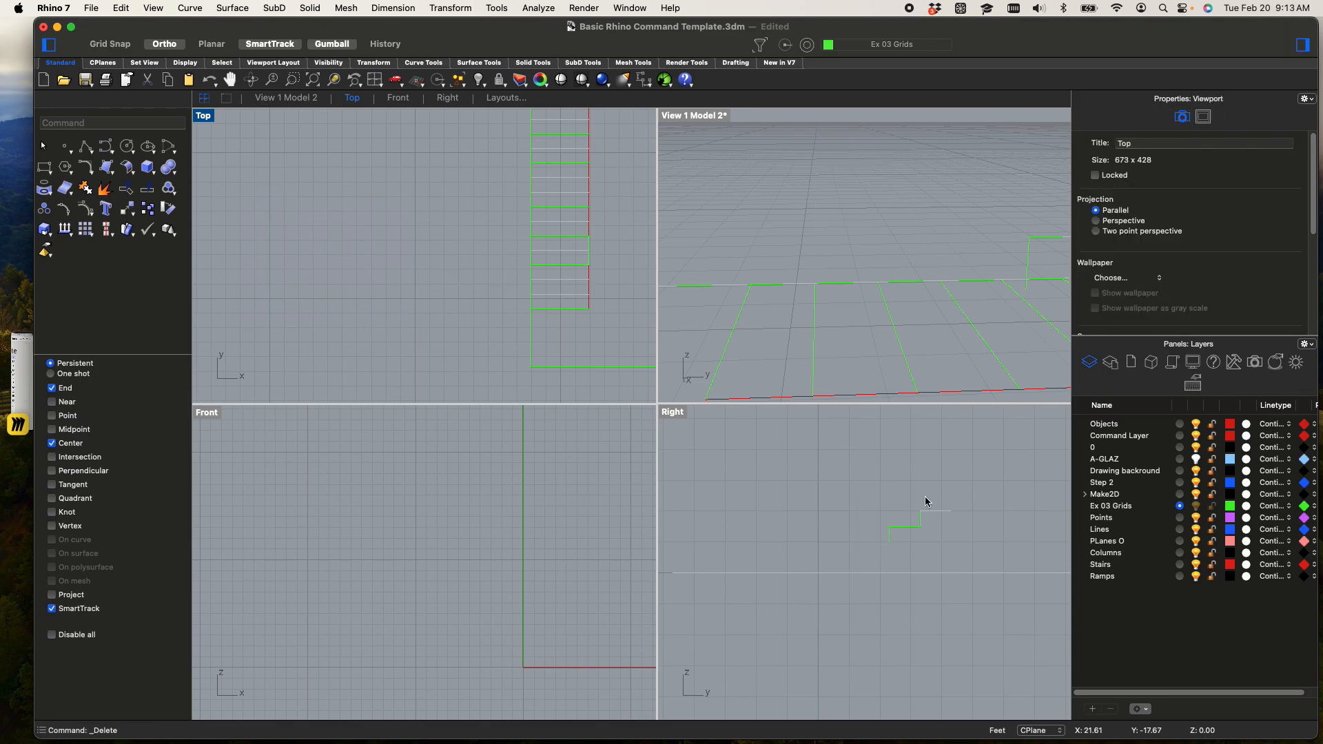
Delete the two remaining original plain stepped polylines standing at the tread lines in the perspective view
scroll(767, 229, "down", 7)
scroll(933, 246, "up", 5)
scroll(934, 235, "down", 5)
scroll(936, 241, "up", 5)
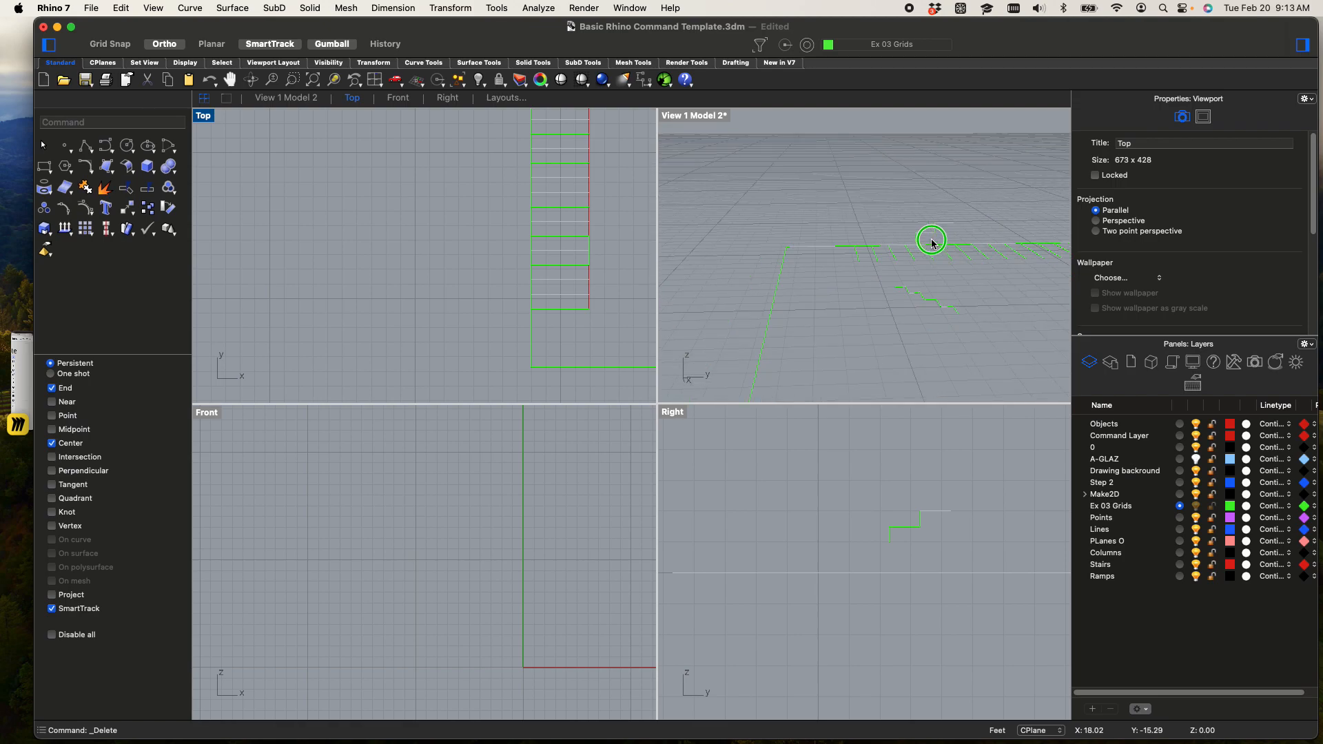
right_click_drag(937, 242, 896, 220)
scroll(895, 220, "down", 5)
left_click_drag(948, 245, 835, 179)
key("Delete")
Select the four flat stair profile curves and rotate them upright about their center
right_click_drag(830, 396, 763, 237)
left_click_drag(974, 358, 999, 384)
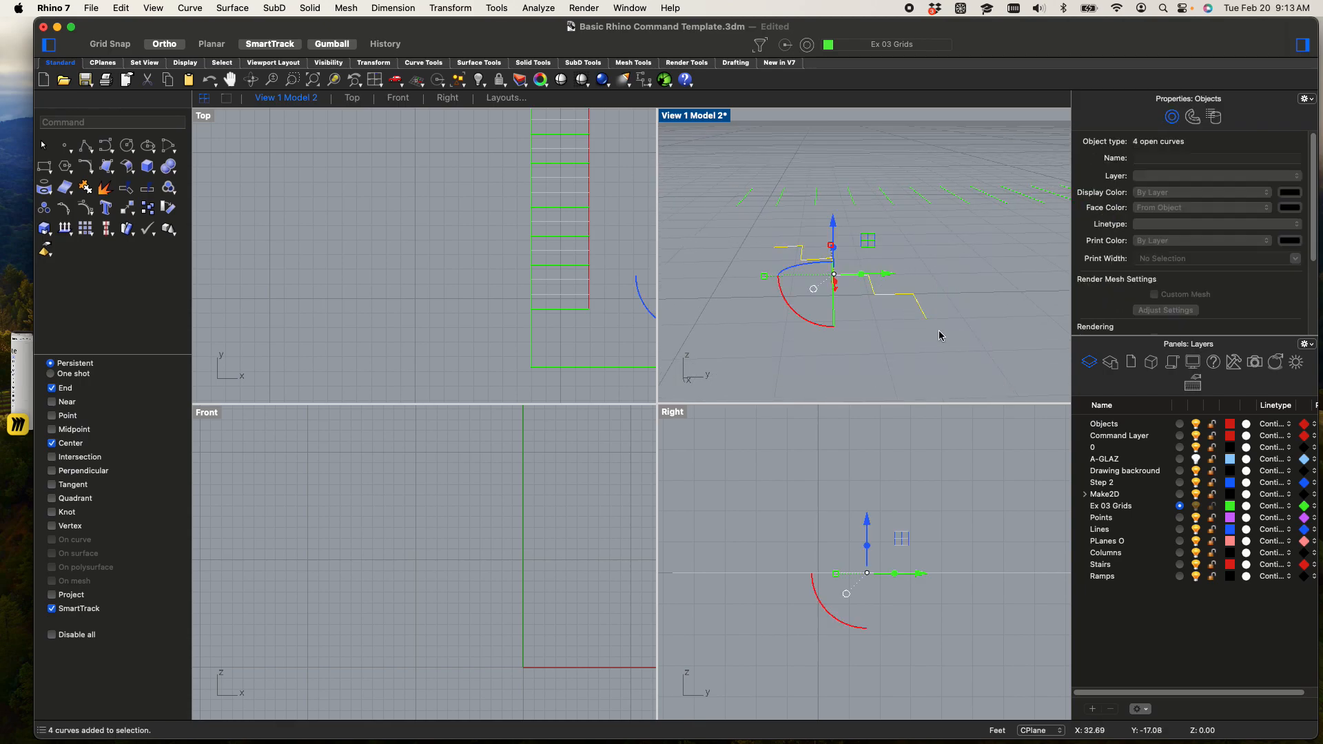
left_click_drag(807, 320, 927, 344)
Move the upright profile curves by the lowest riser endpoint to the outer end of the first tread line
left_click_drag(868, 268, 783, 265)
key("Return")
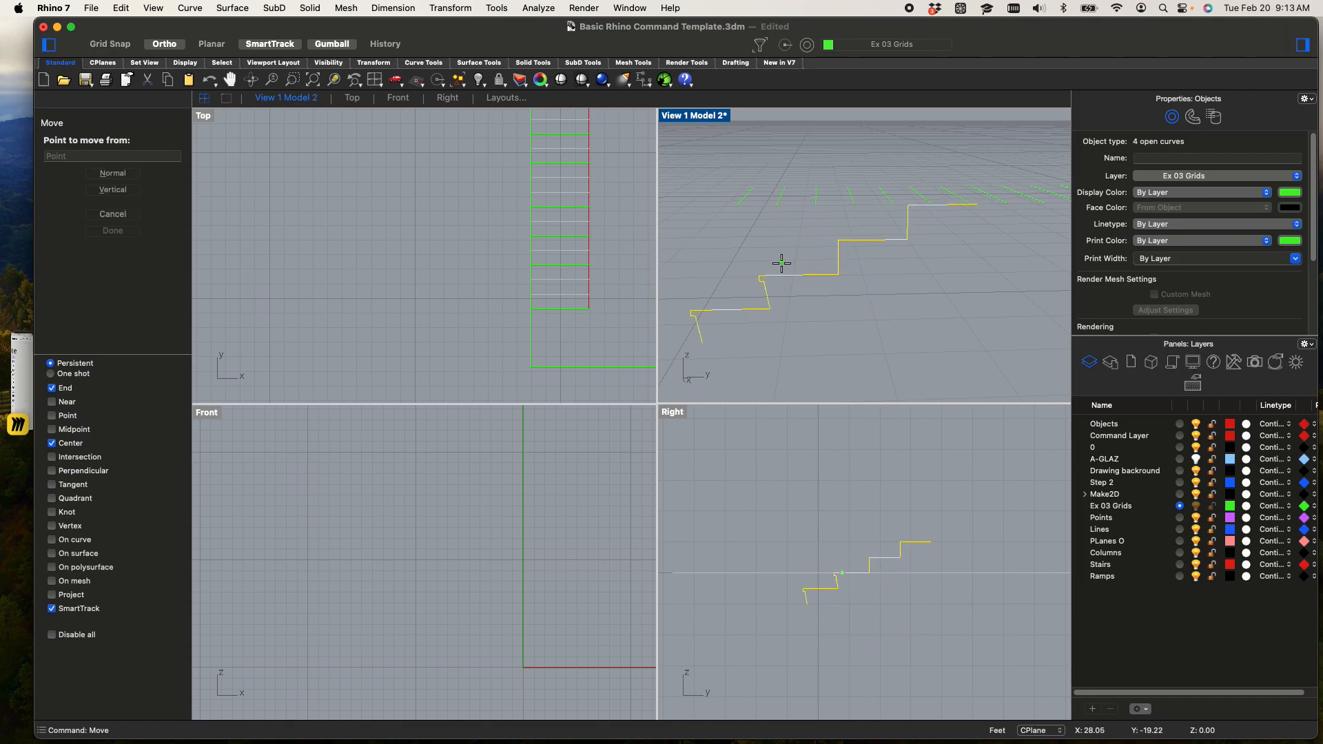
left_click(703, 341)
key("F8")
key("F8")
left_click(764, 279)
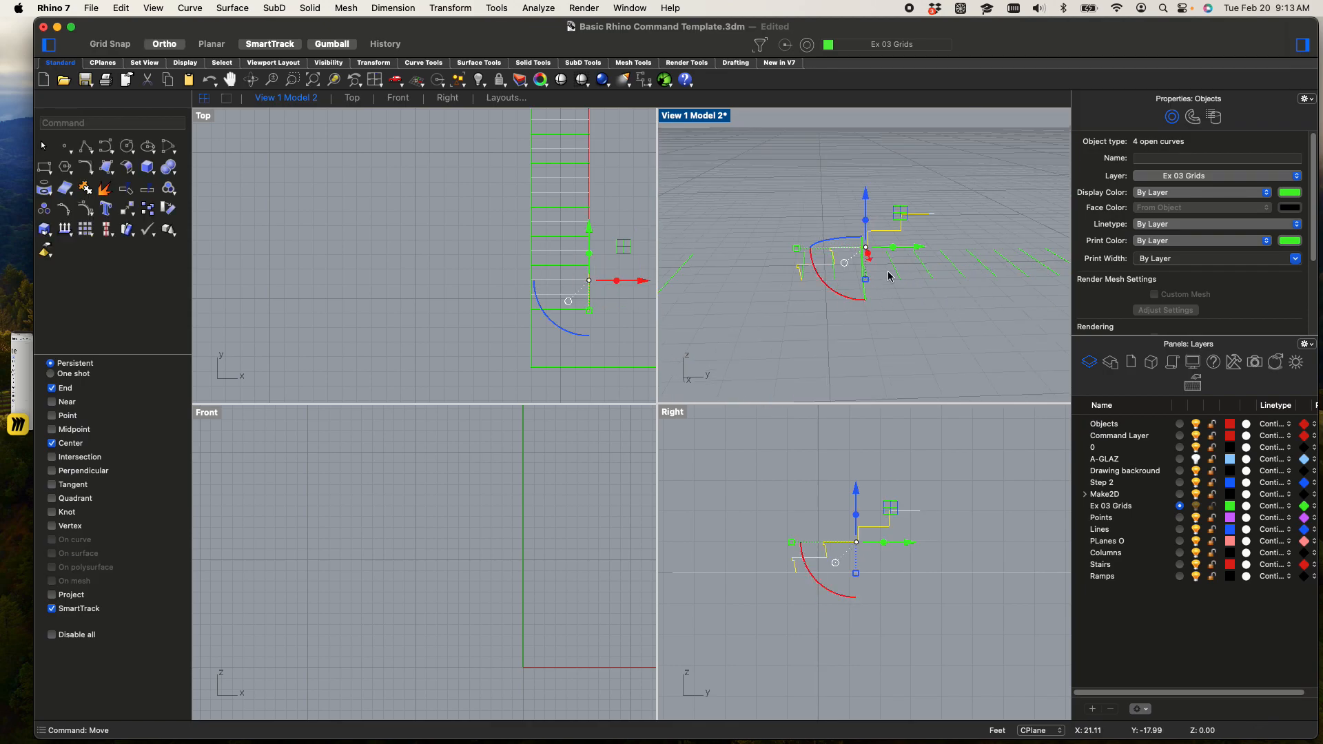
key("Escape")
Join the four stair profile curves into a single polyline
right_click_drag(887, 204, 968, 177)
left_click_drag(1049, 359, 799, 221)
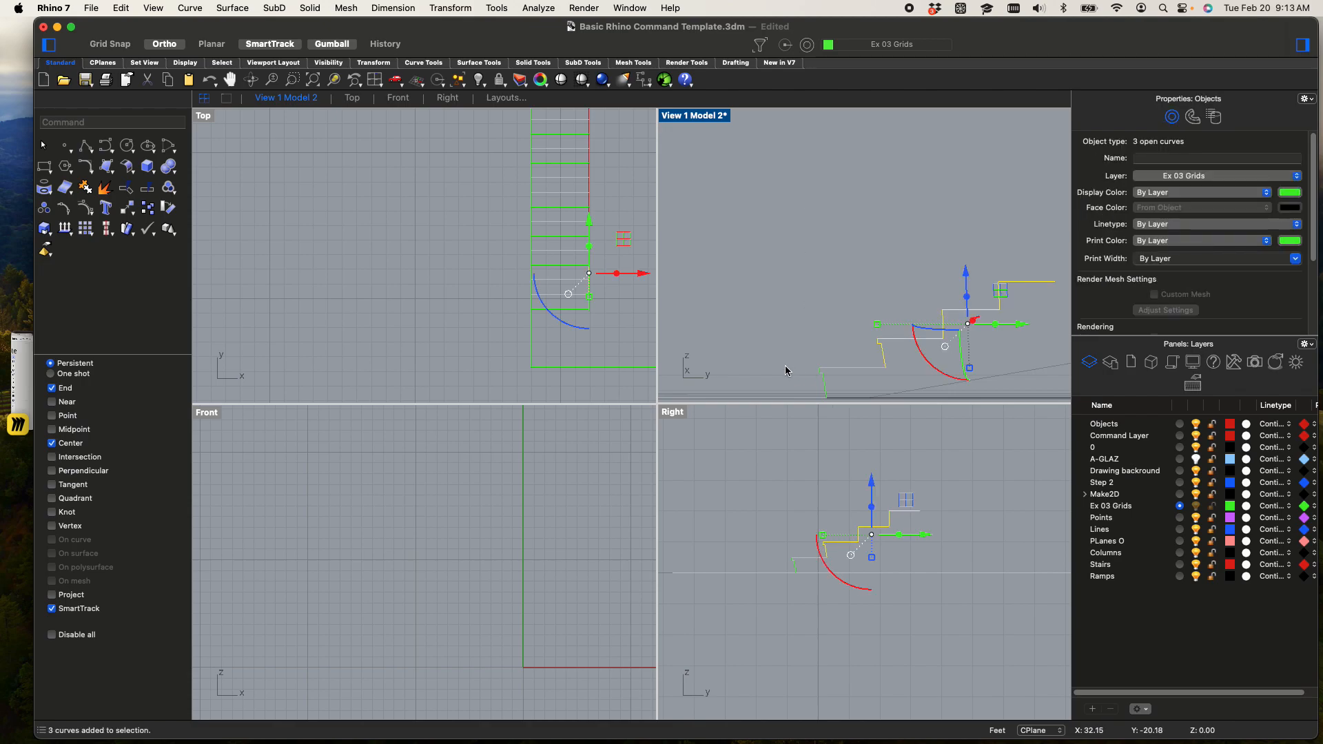
left_click(846, 370, "shift")
type("join")
key("Return")
Copy the joined profile five times from its lowest riser endpoint, placing each copy at the upper end of the previous one
left_click(912, 164)
right_click_drag(907, 206, 828, 228)
left_click(827, 218)
type("copy")
key("Return")
scroll(793, 227, "up", 9)
scroll(748, 306, "down", 3)
left_click(700, 336)
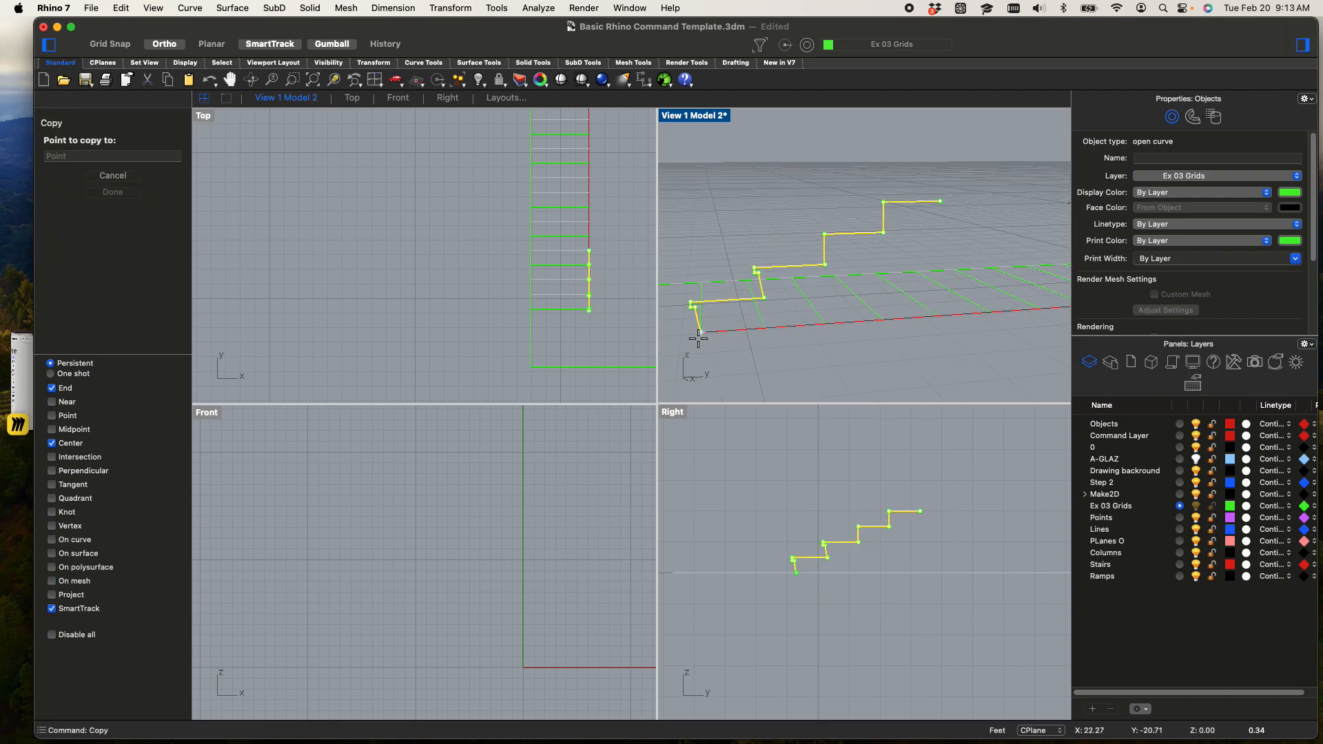
left_click(937, 200)
scroll(917, 248, "down", 3)
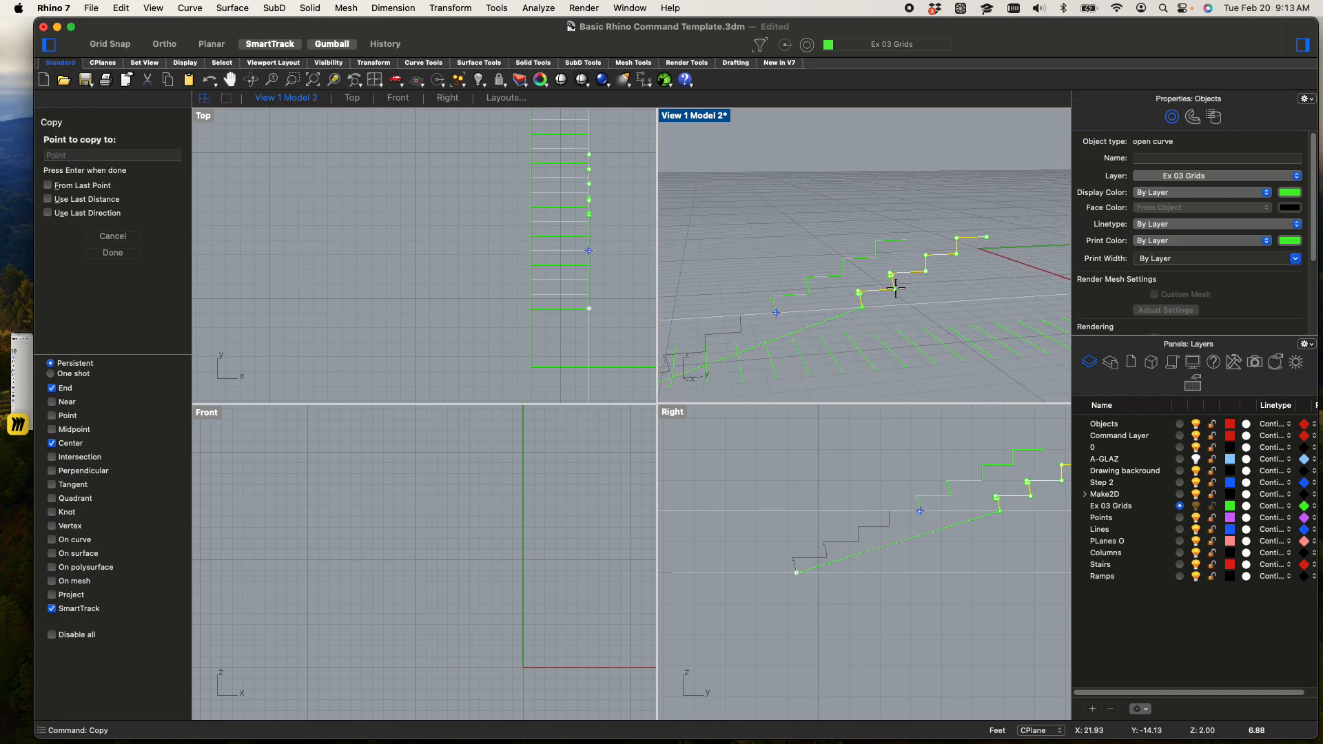
left_click(910, 235)
right_click_drag(909, 238, 806, 316, "shift")
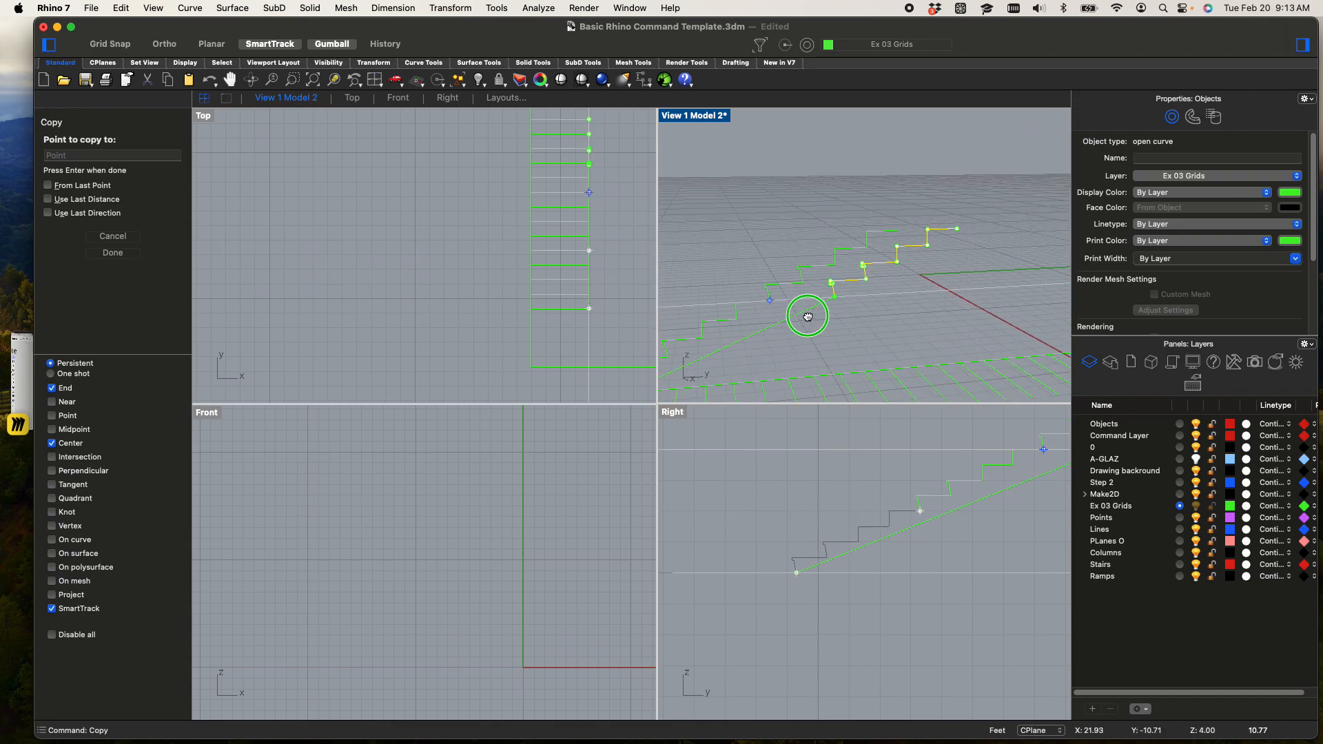
left_click(896, 230)
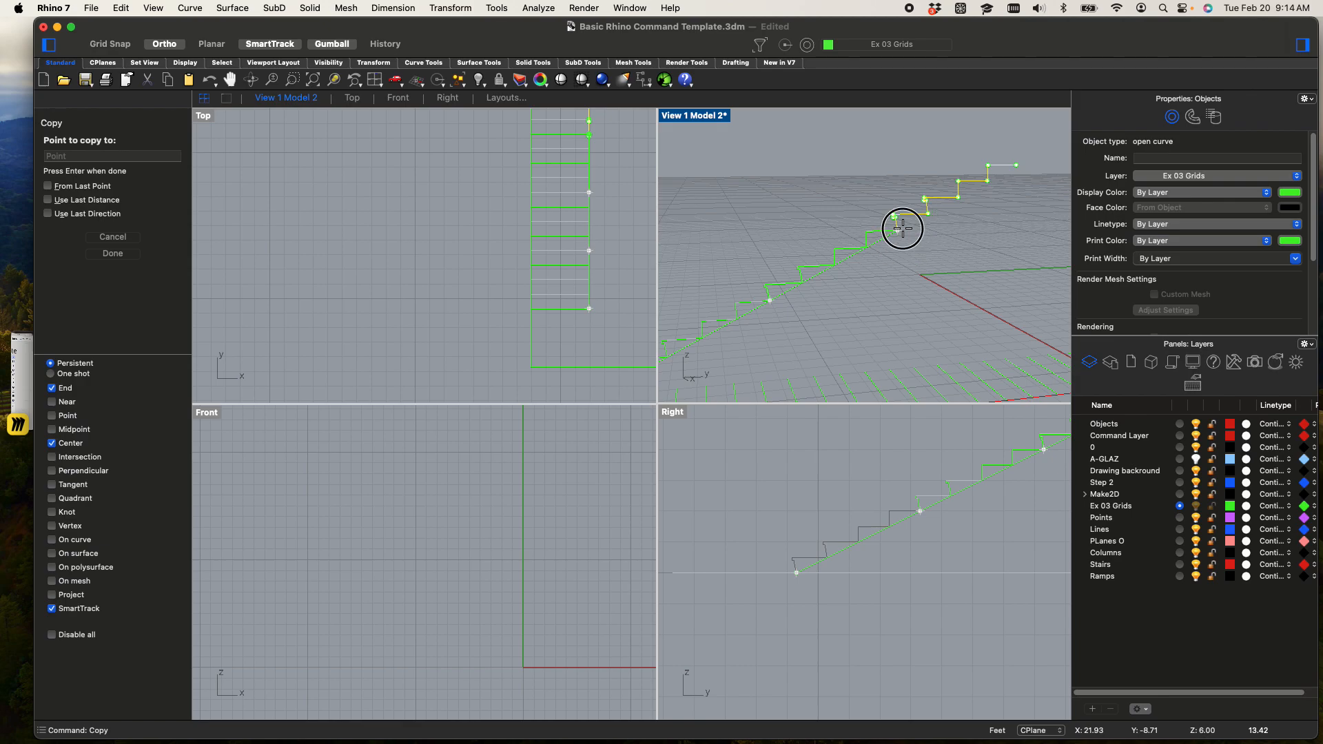
right_click_drag(912, 258, 820, 313, "shift")
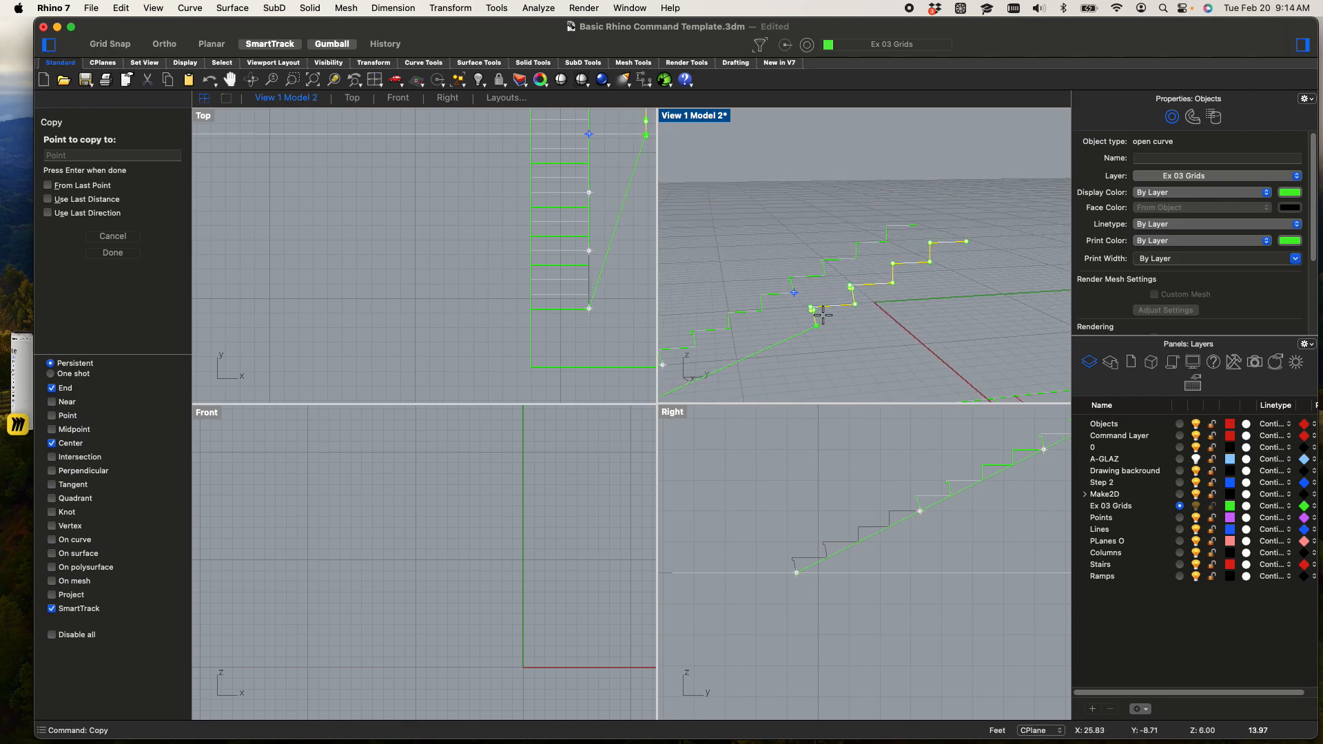
left_click(918, 221)
scroll(448, 212, "down", 6)
right_click_drag(449, 211, 450, 335)
scroll(490, 247, "up", 6)
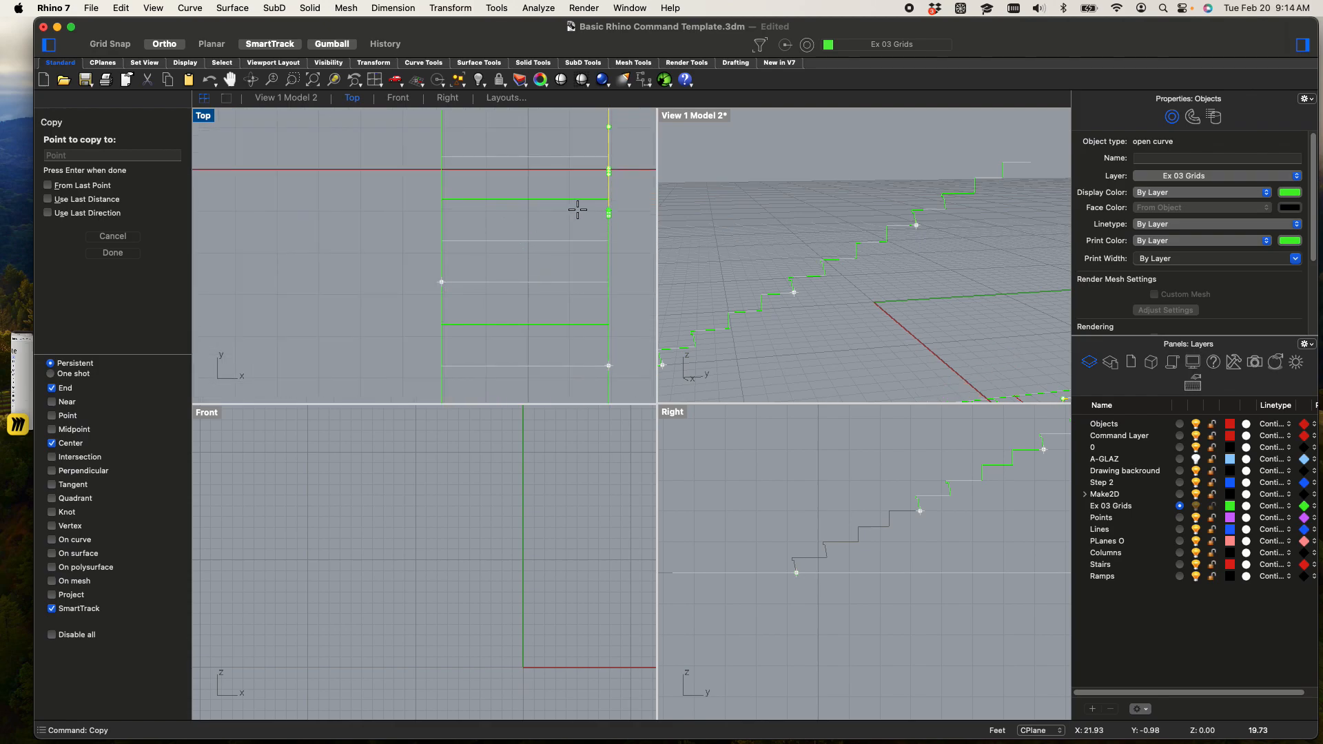
right_click_drag(853, 278, 687, 324, "shift")
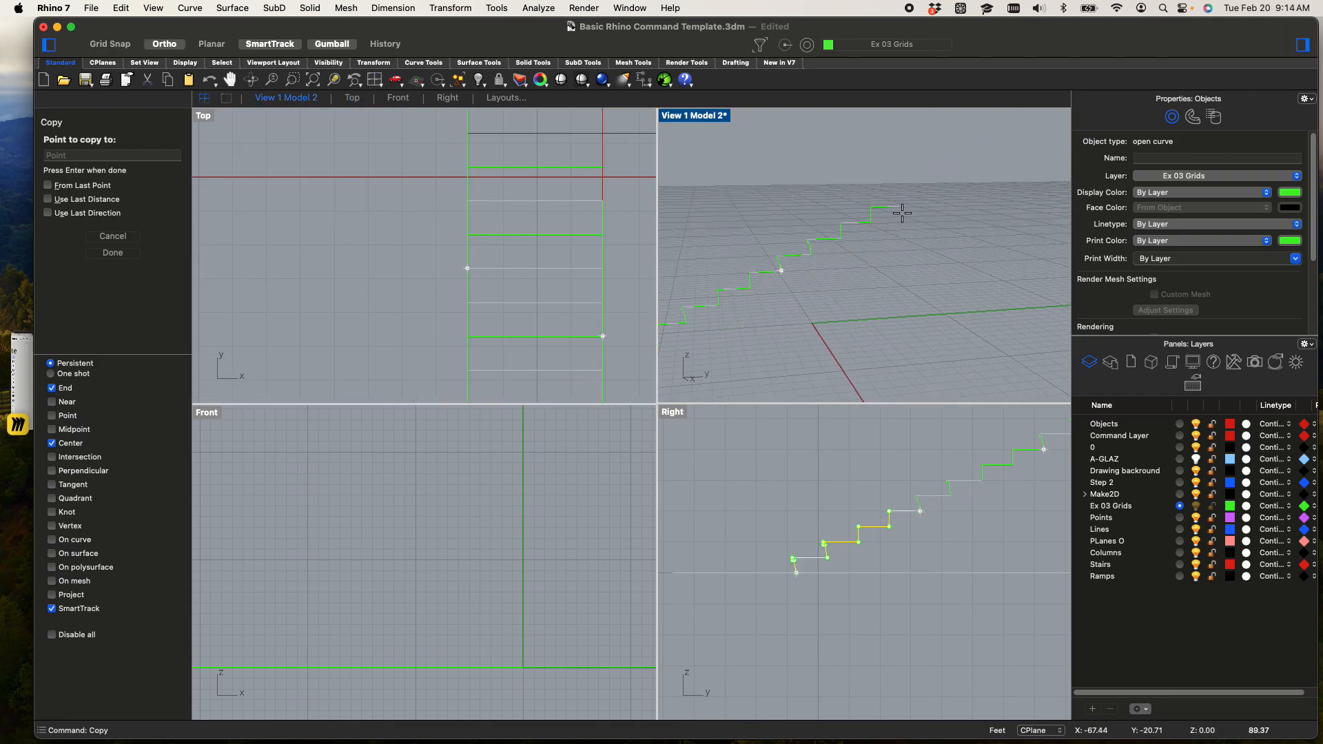
left_click(907, 210)
scroll(911, 260, "down", 3)
right_click(911, 261)
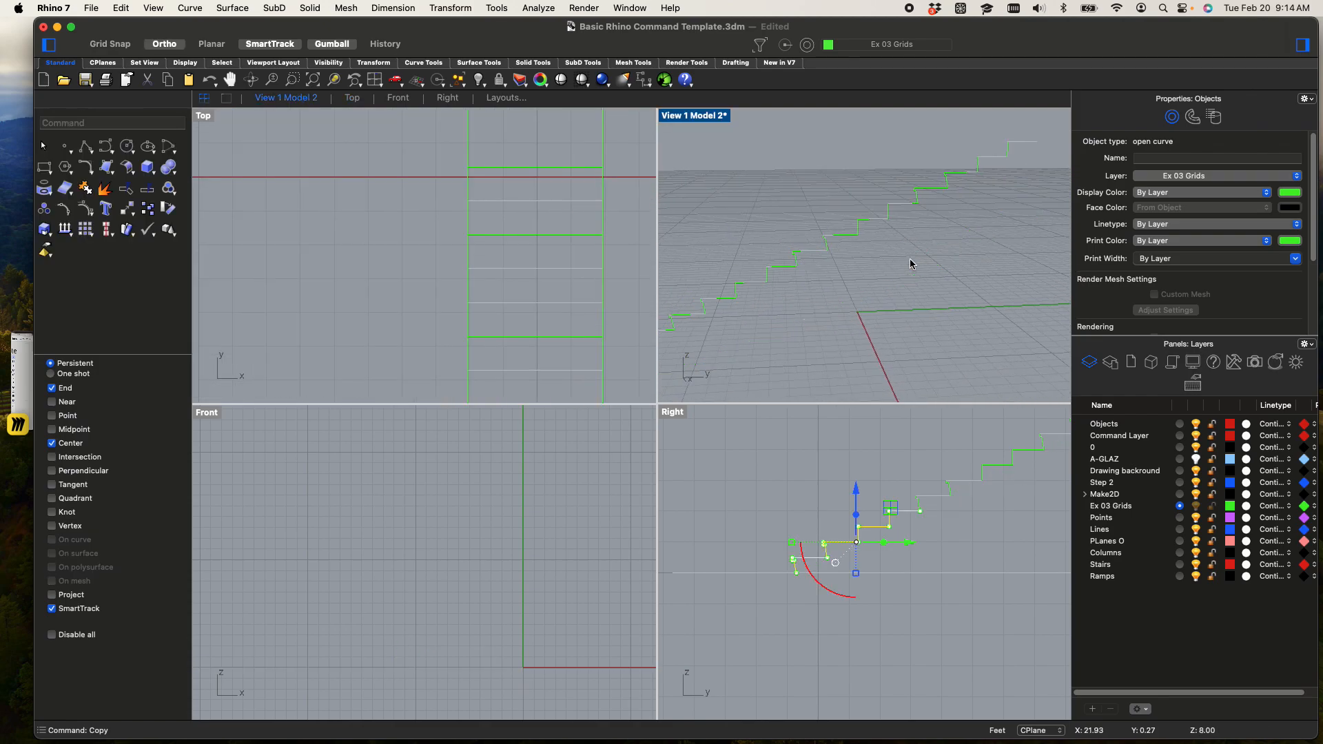
left_click(912, 262)
Turn on Intersection snap and draw a vertical line from where the tread edge meets the red crossing line up to the stair profile
scroll(924, 241, "down", 2)
right_click_drag(924, 241, 889, 217, "shift")
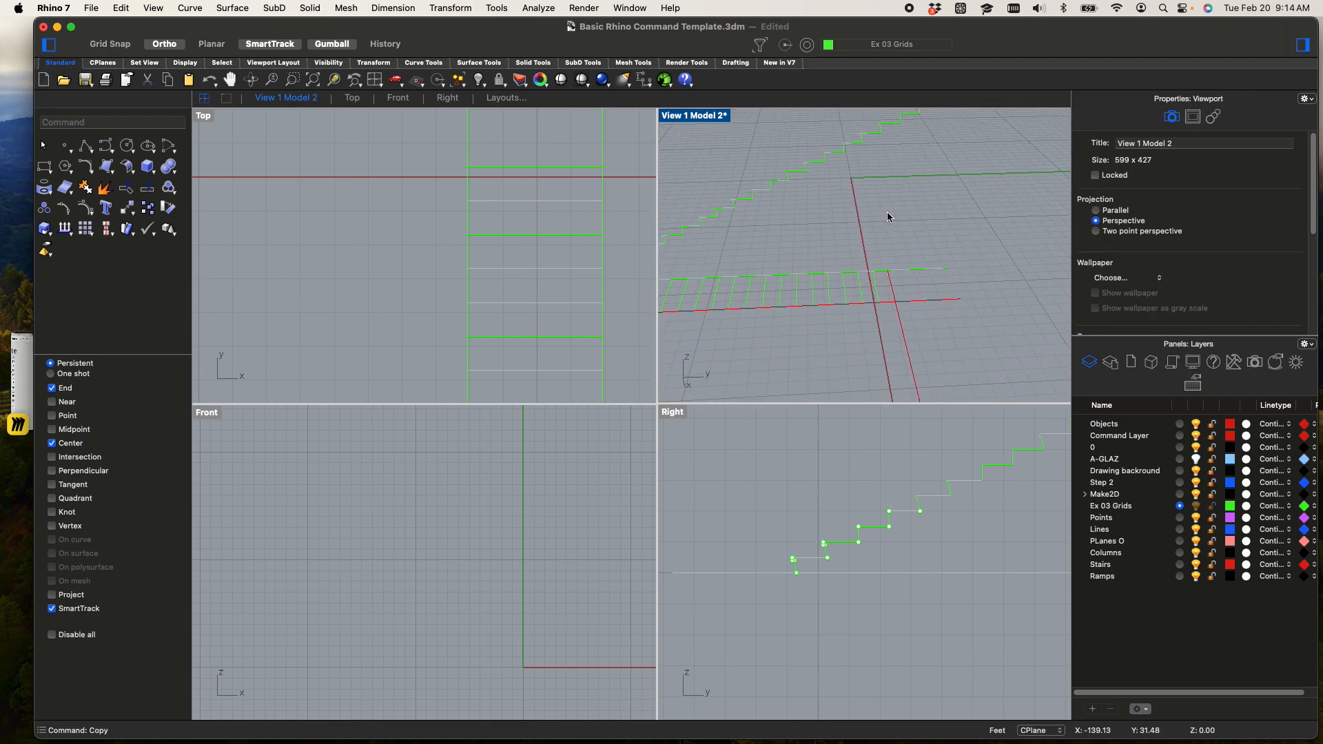
type("line")
key("Return")
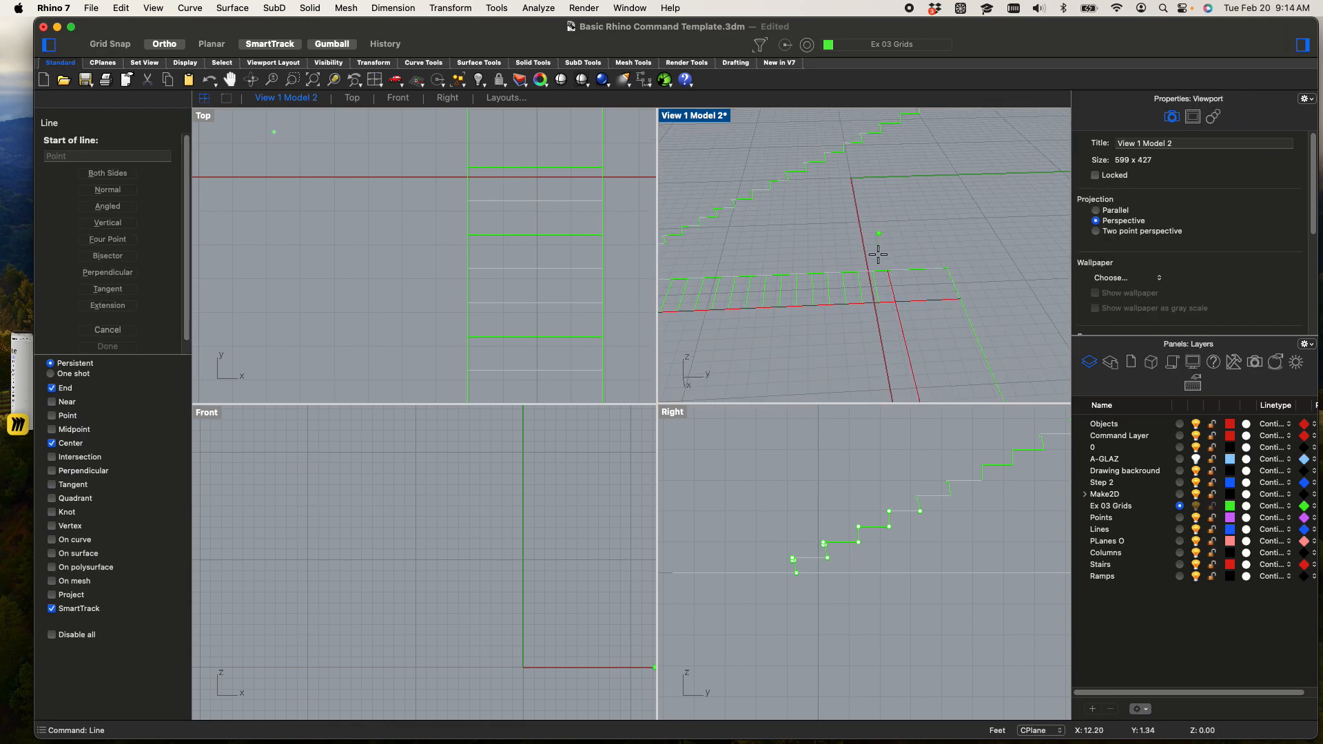
scroll(898, 298, "up", 4)
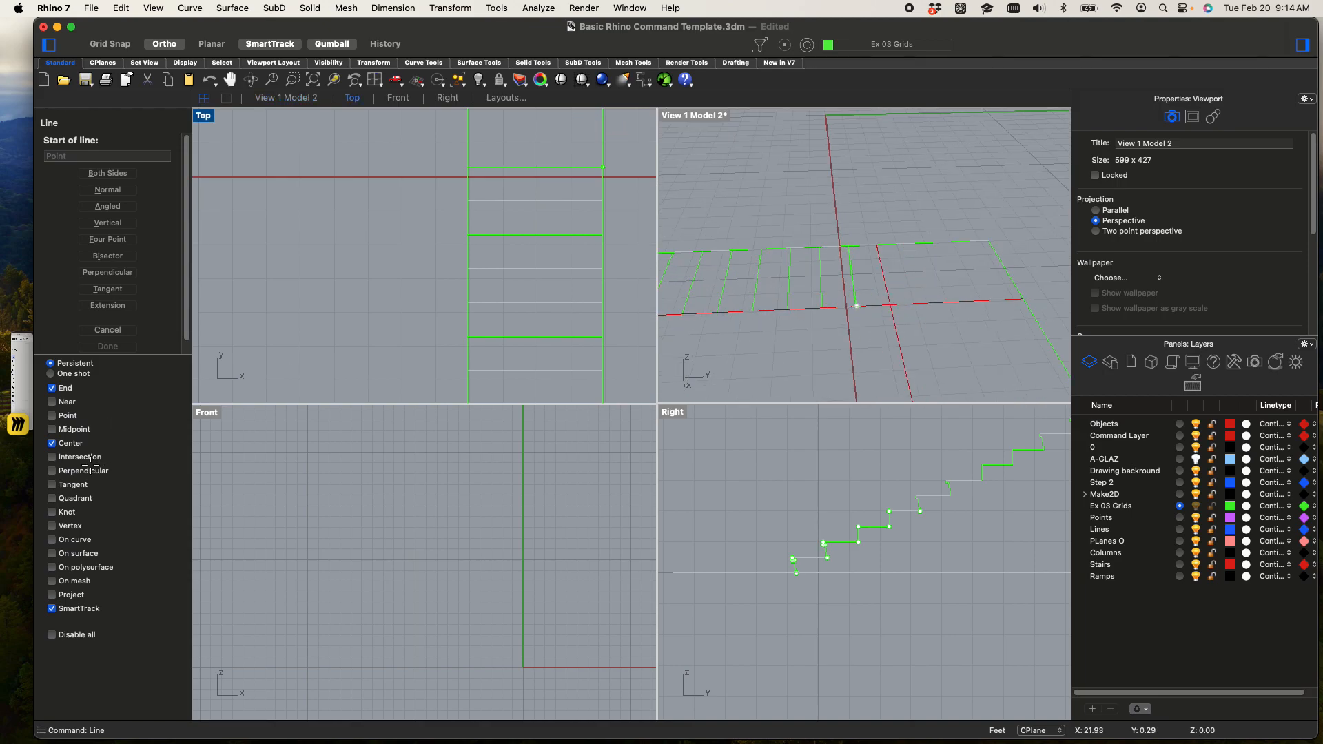
left_click(51, 456)
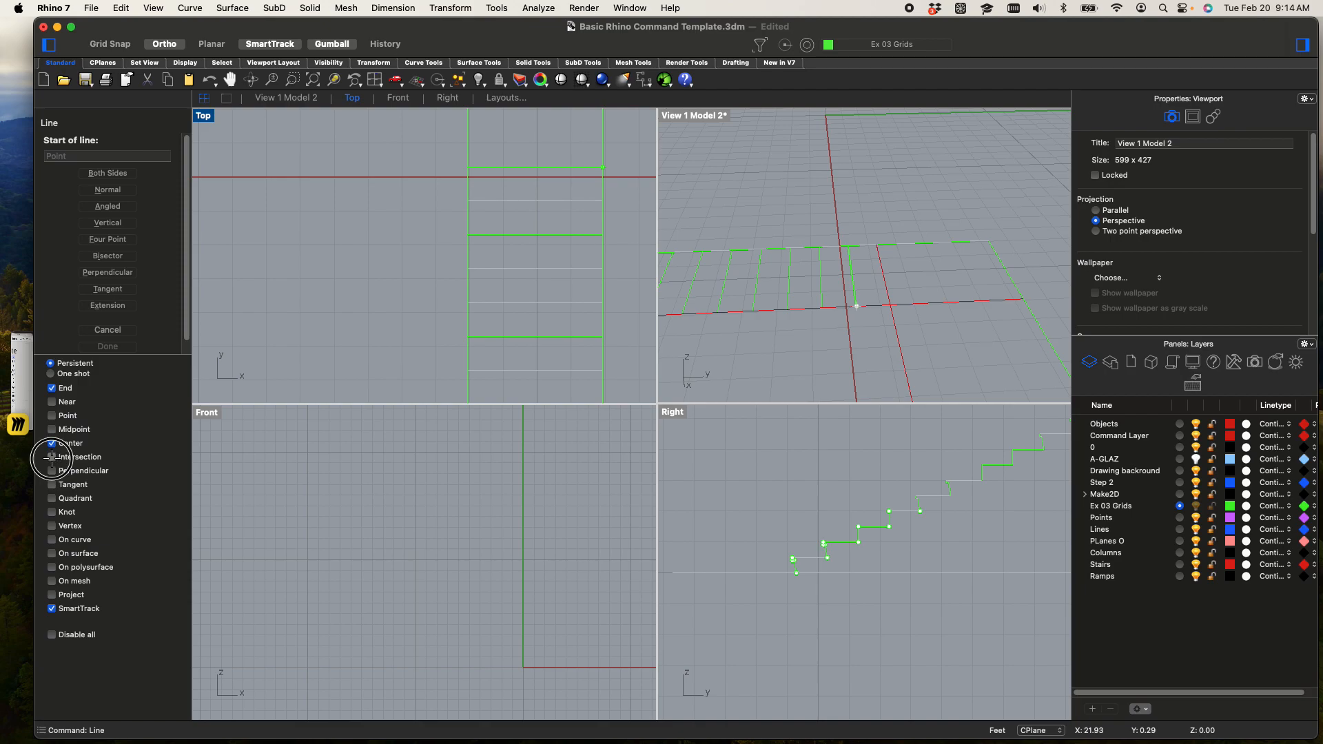
left_click(891, 304)
key("F8")
scroll(759, 458, "up", 3)
key("F8")
right_click_drag(793, 441, 795, 570)
scroll(795, 568, "up", 7)
left_click(783, 521)
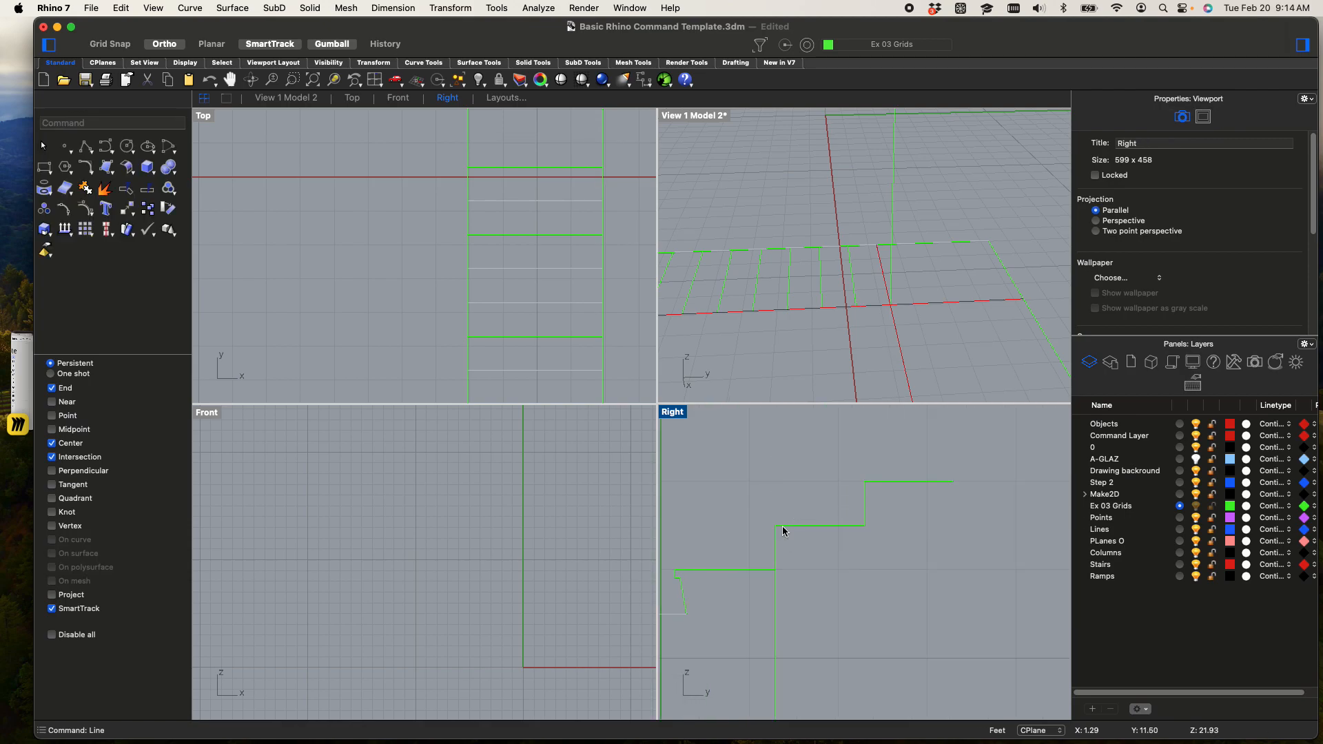
Explode the topmost profile copy and delete its last two treads and the riser between them, past the vertical line
right_click_drag(916, 562, 874, 562)
left_click(784, 531)
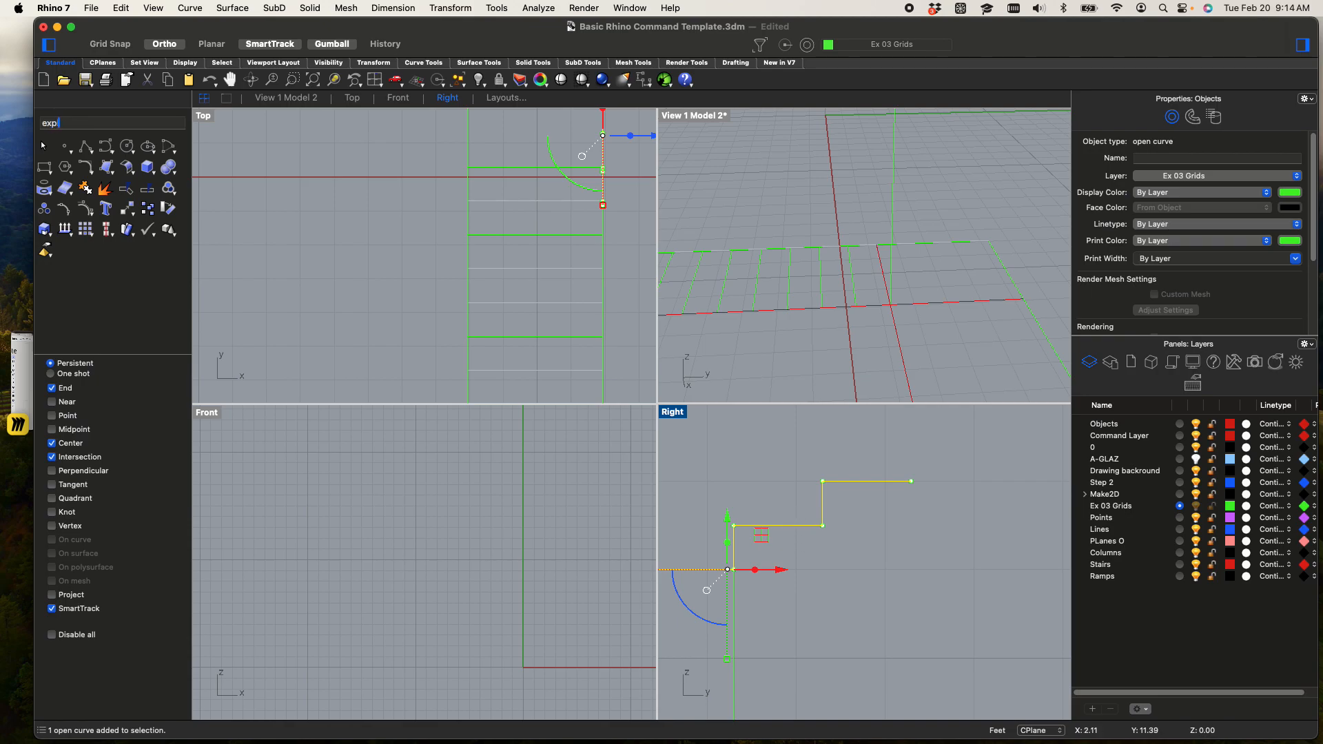
key("Return")
left_click(944, 582)
left_click_drag(891, 563, 745, 412)
key("Delete")
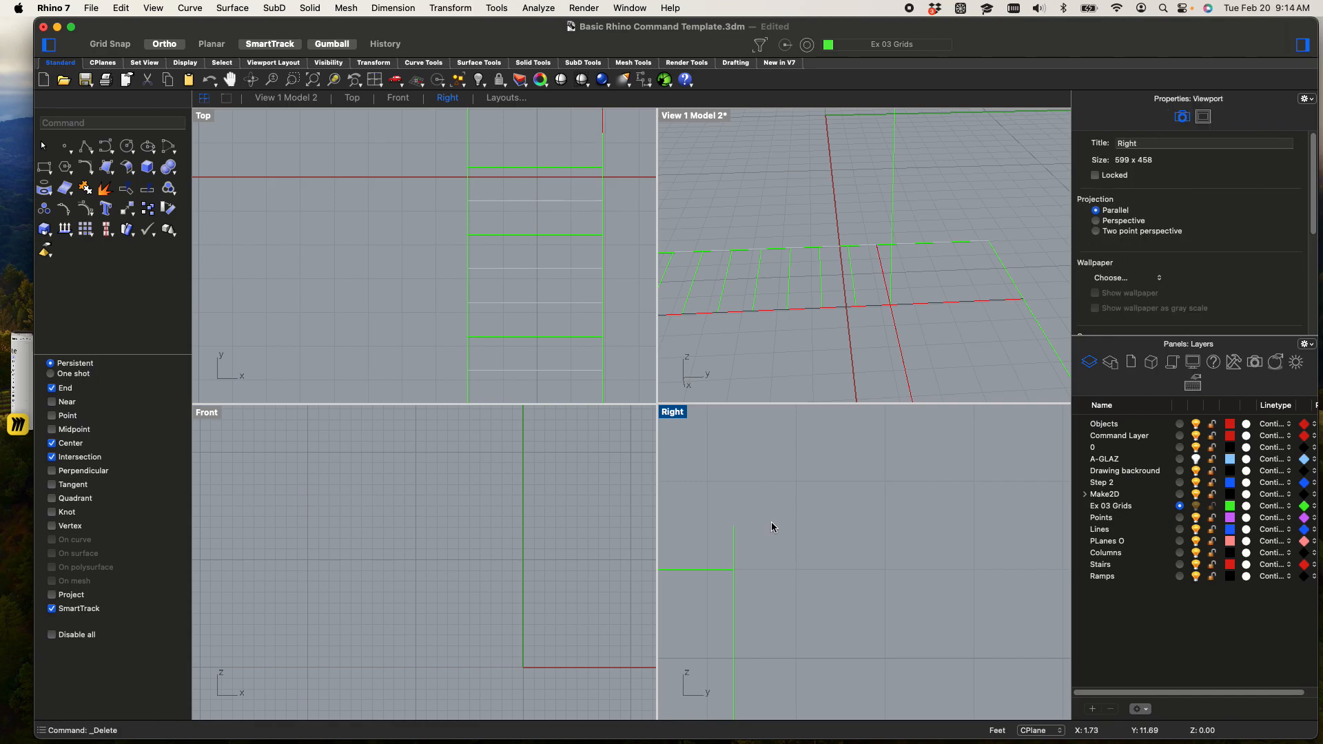
Delete the vertical guide line and the riser overlapping it at the end of the top tread
left_click(734, 541)
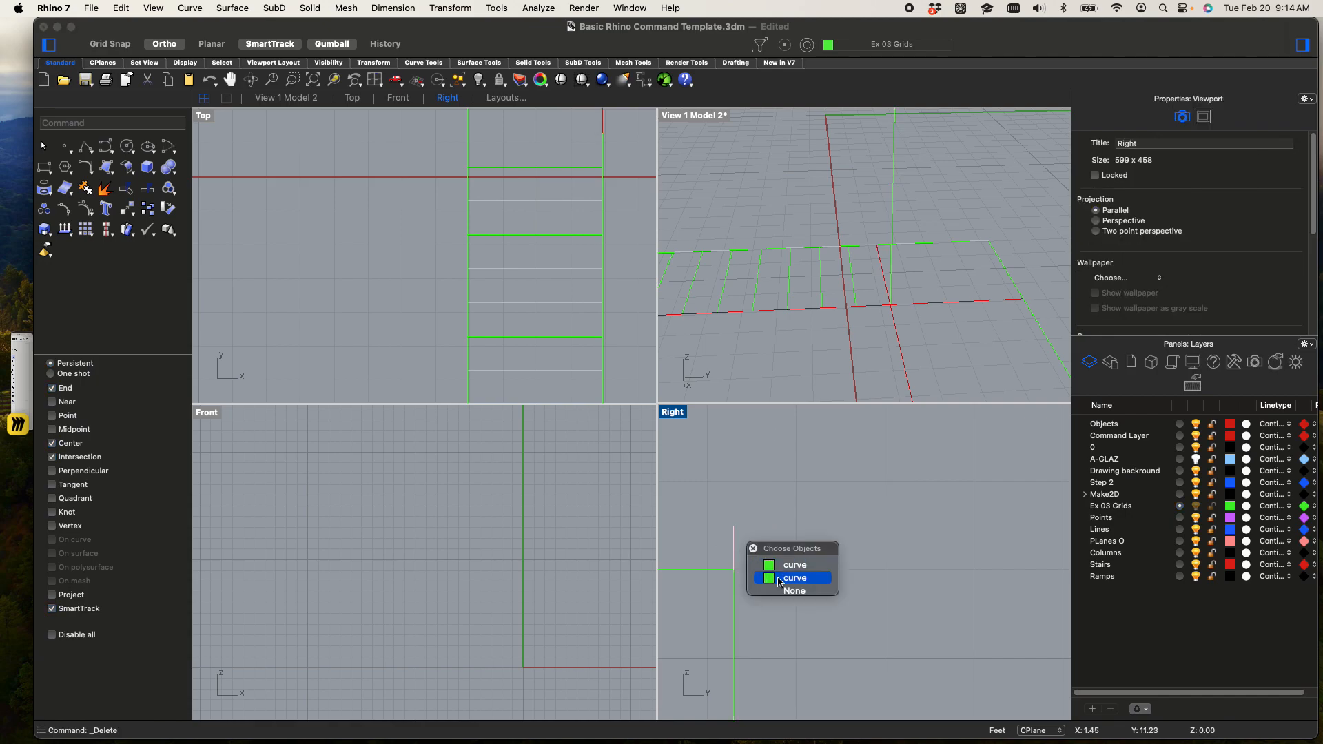
left_click(781, 583)
left_click(732, 543)
key("Delete")
In a maximized Right view, draw a sloped line from the foot of the second-to-last riser to the foot of the third riser
scroll(748, 559, "down", 15)
right_click_drag(758, 560, 911, 493)
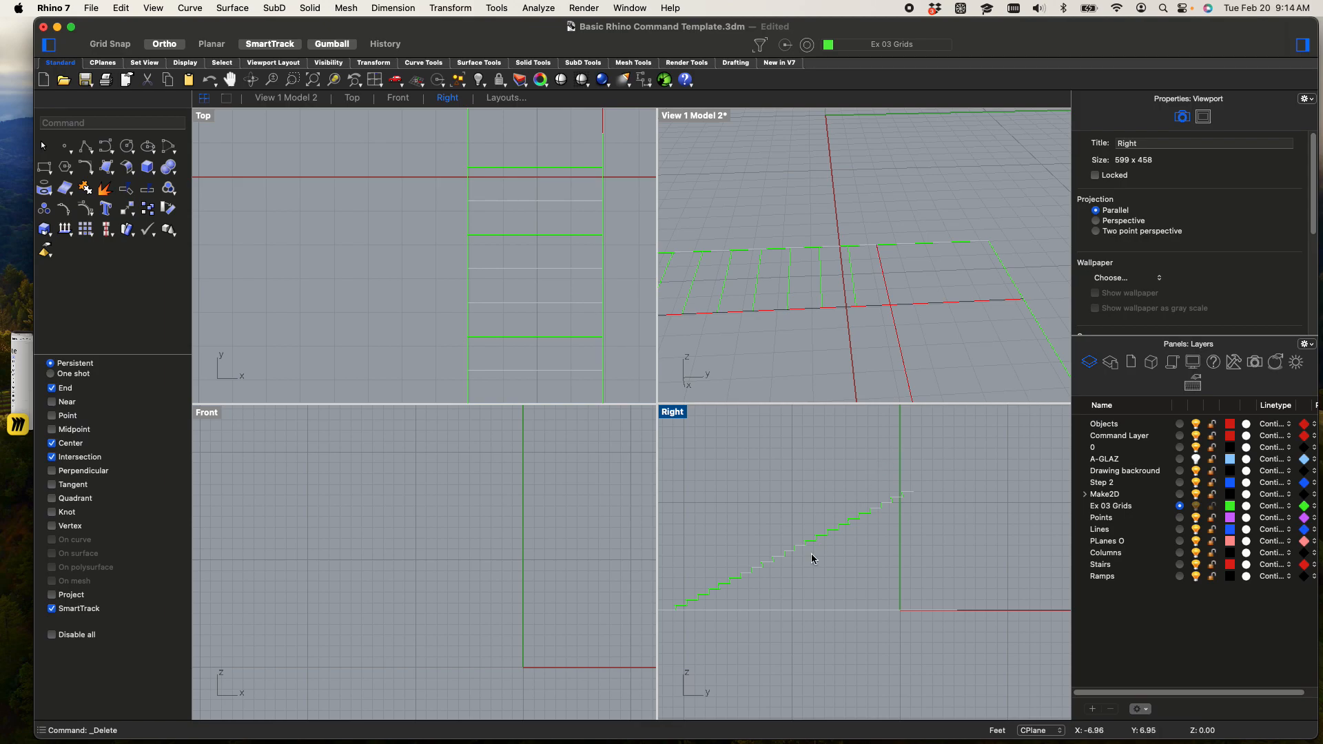
double_click(674, 413)
scroll(588, 476, "up", 8)
right_click_drag(588, 475, 772, 551)
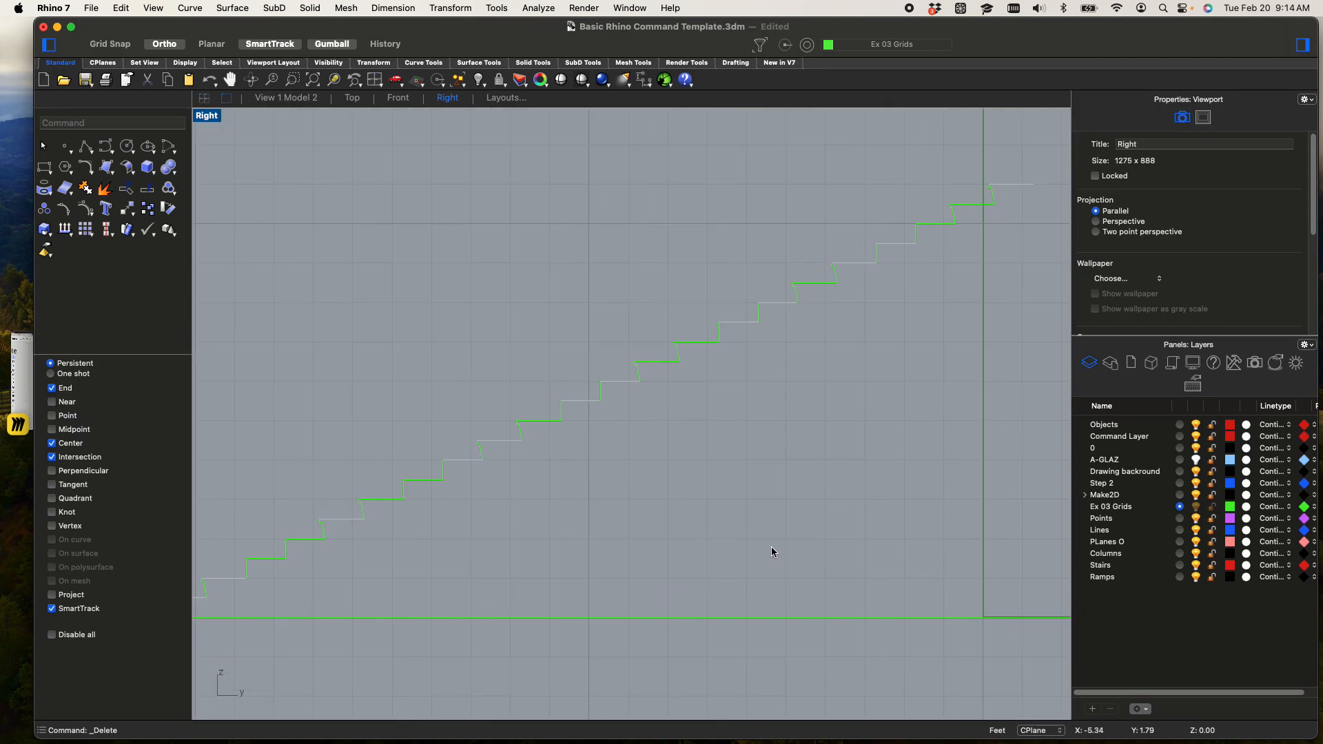
type("e")
key("Return")
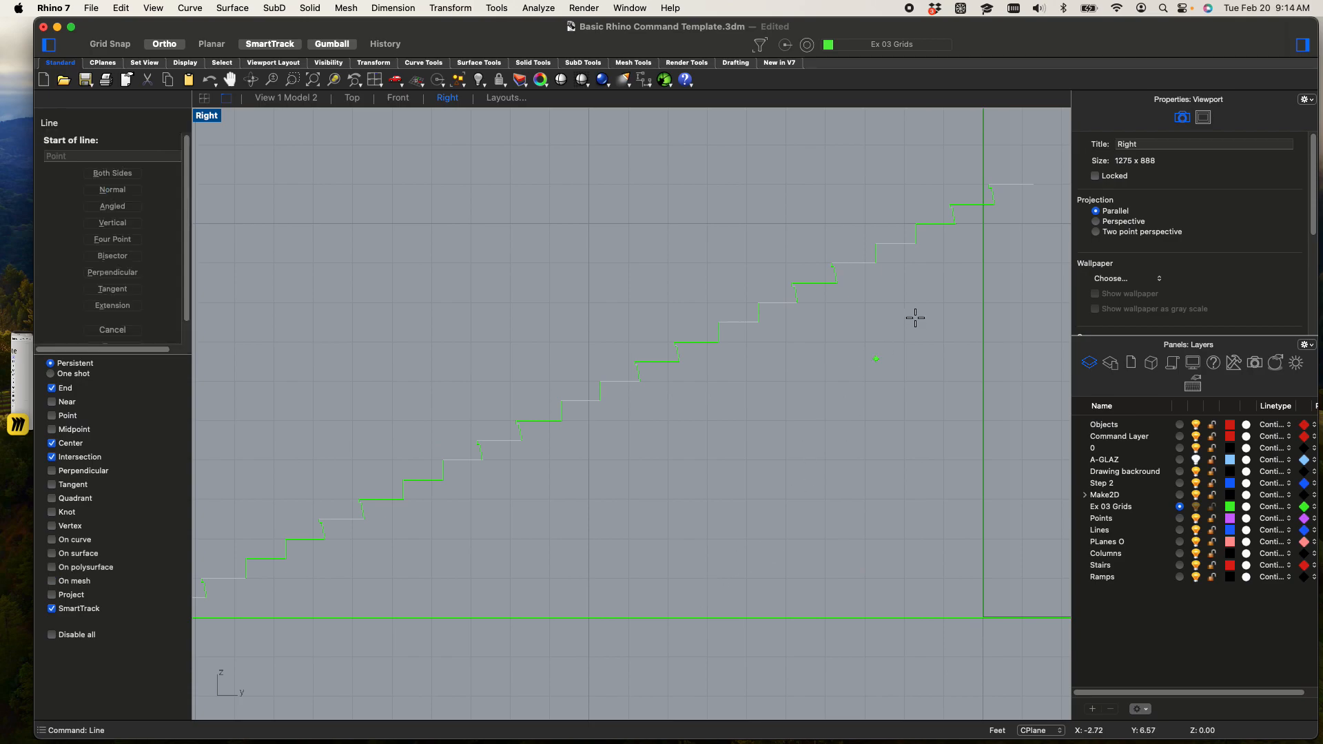
scroll(996, 196, "up", 8)
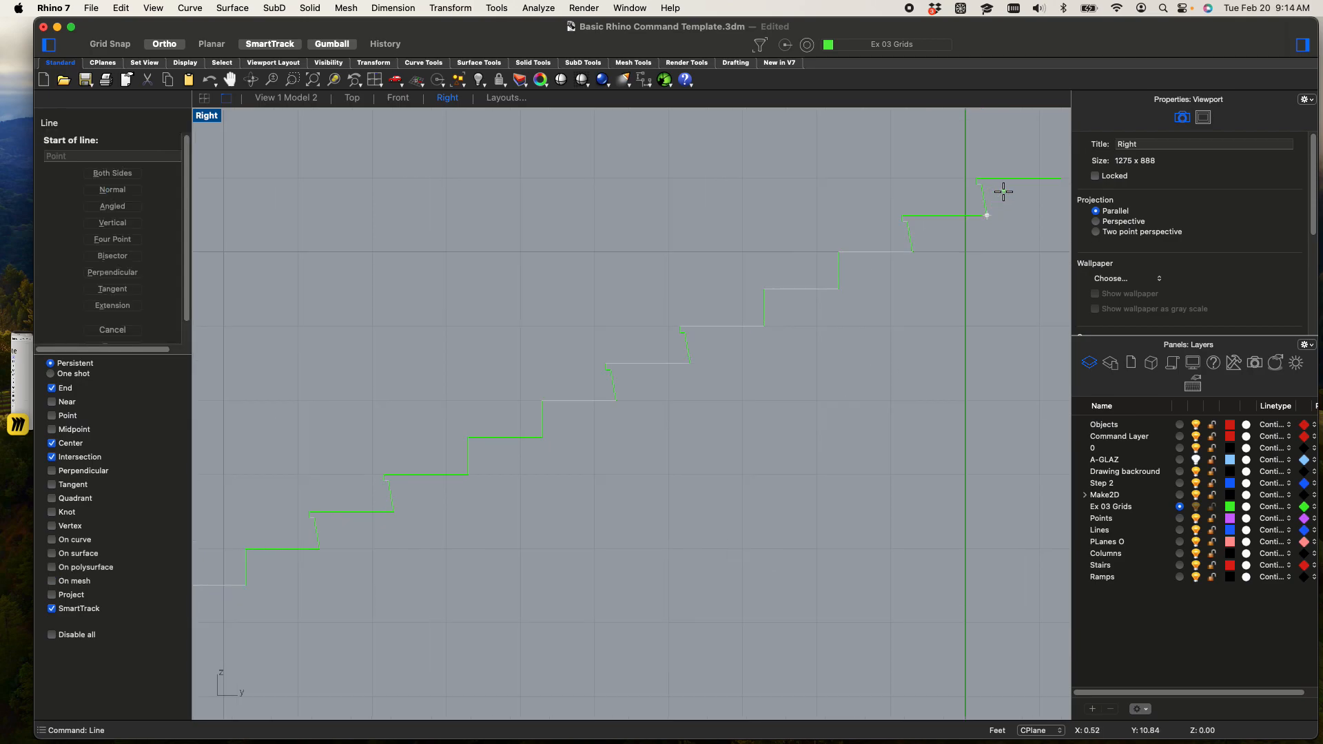
left_click(919, 252)
scroll(820, 346, "down", 15)
scroll(375, 642, "up", 7)
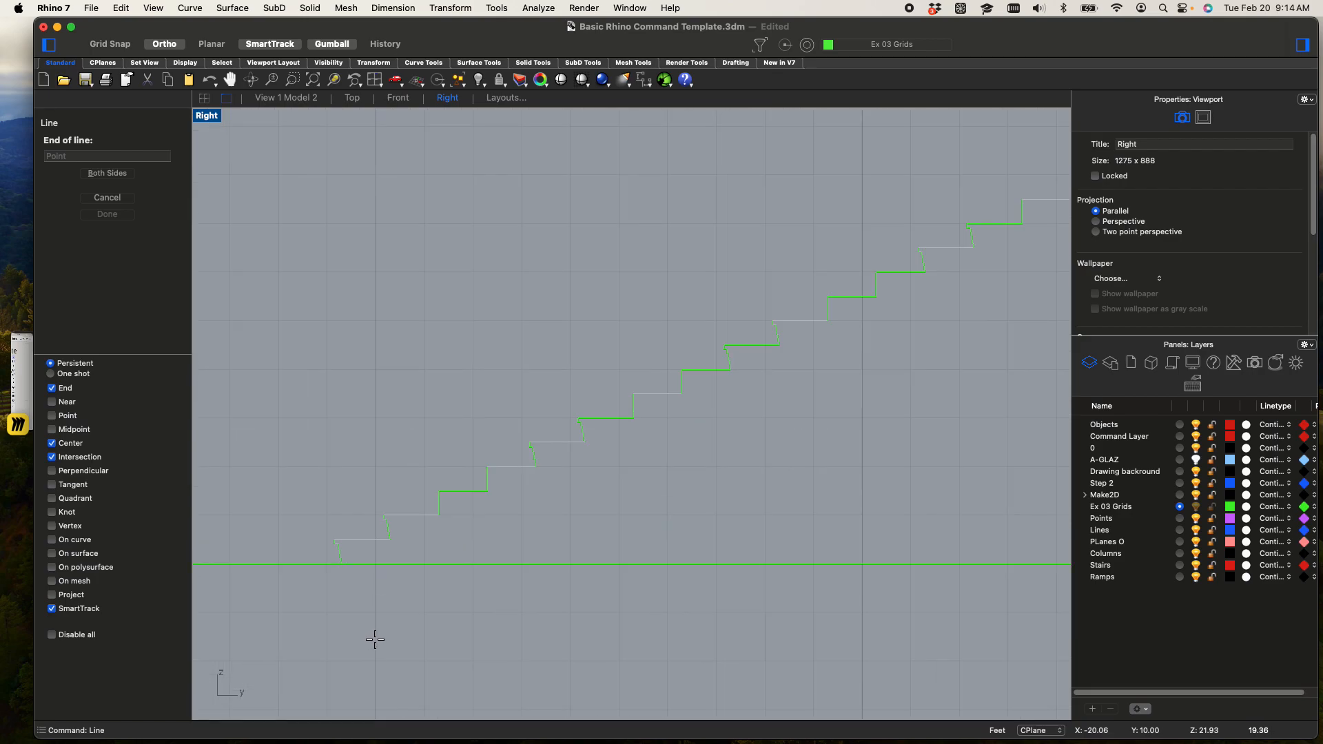
scroll(453, 521, "up", 2)
left_click(436, 512)
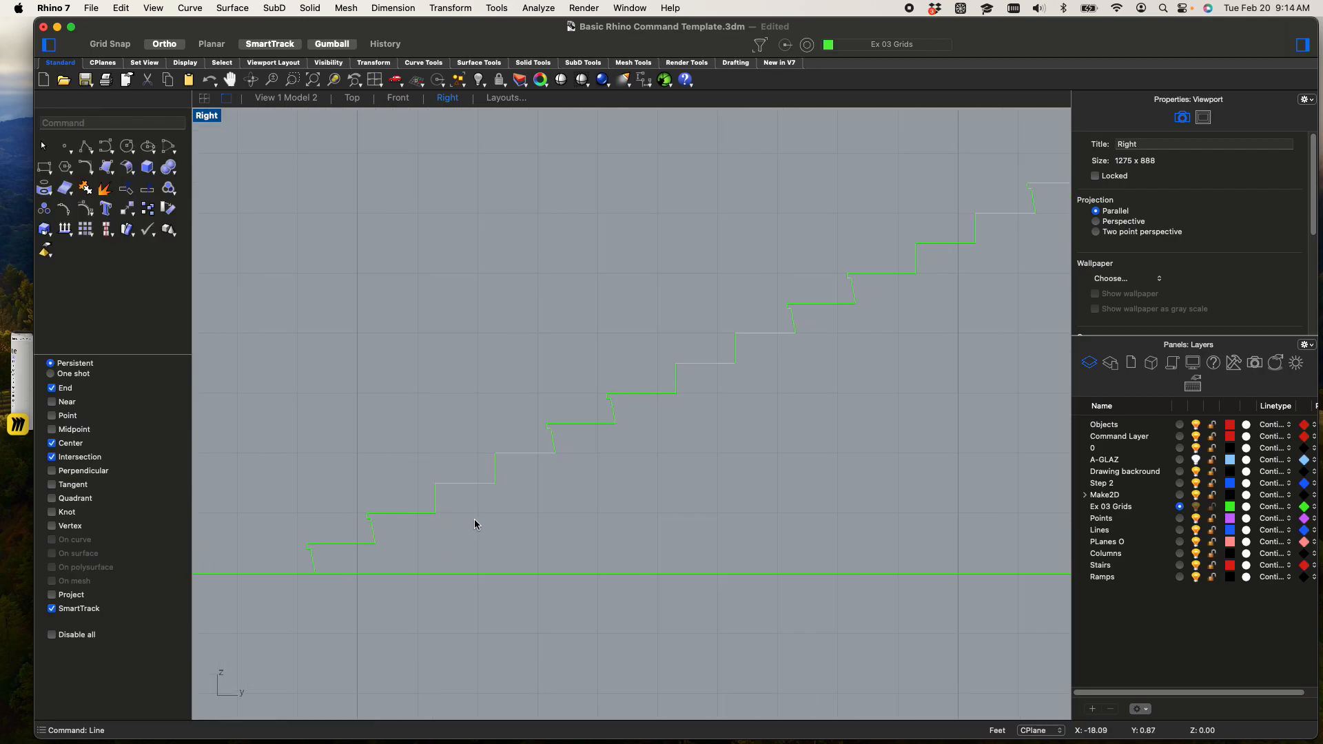
Offset the sloped line 0.5 to the underside of the stairs
scroll(504, 506, "down", 2)
left_click(504, 508)
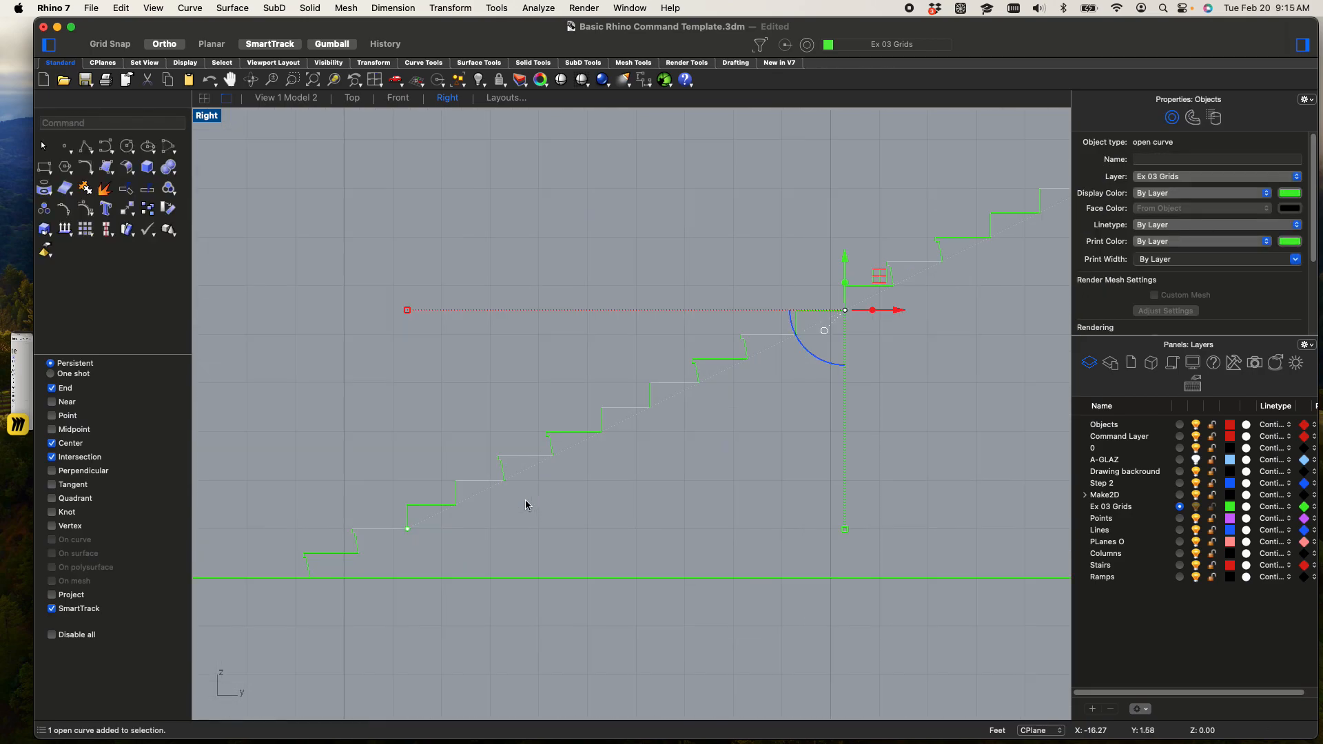
scroll(557, 553, "down", 3)
type("of")
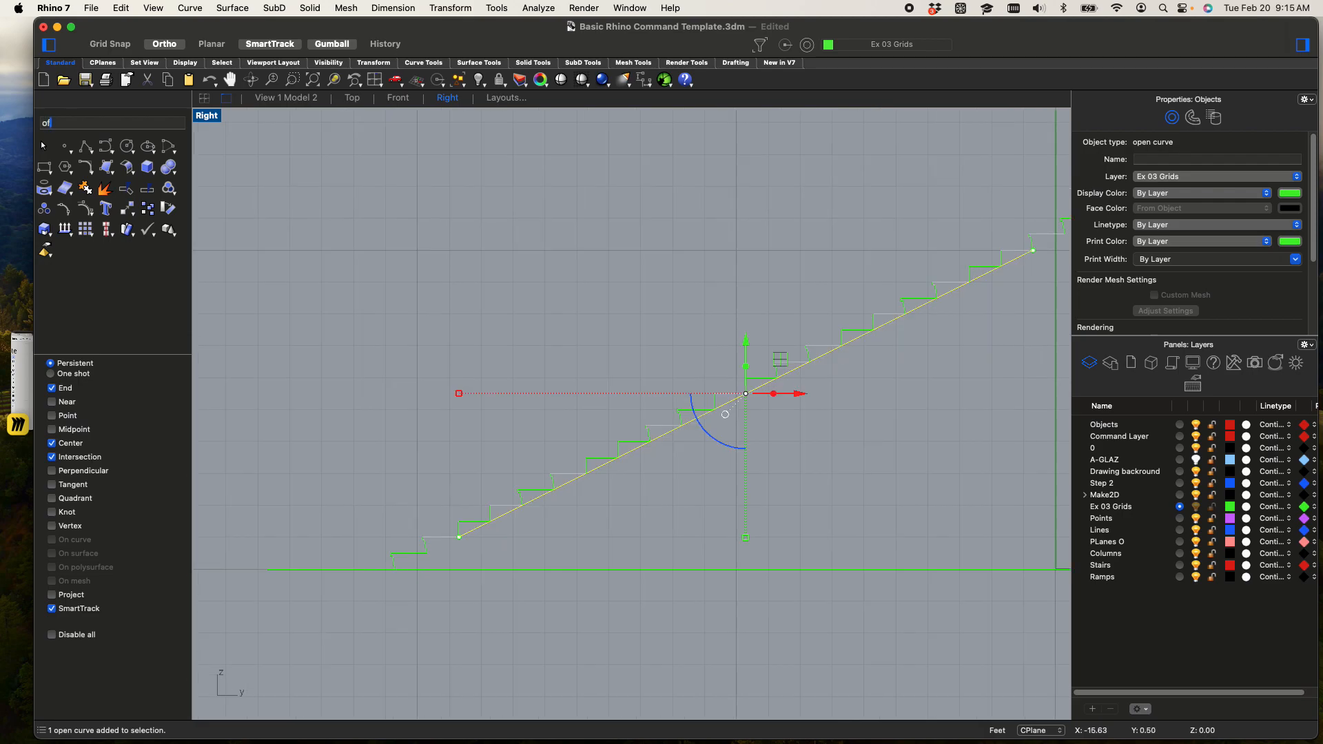
type("f")
key("Return")
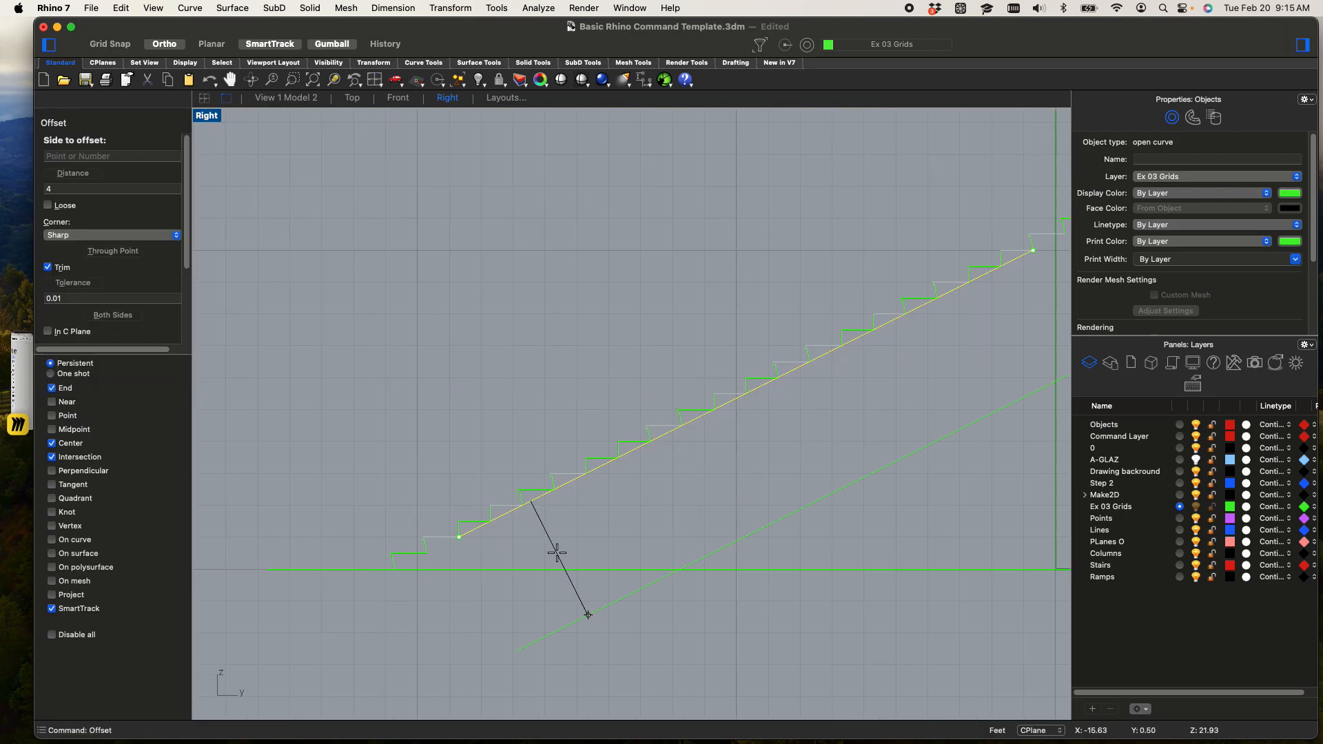
left_click(557, 552)
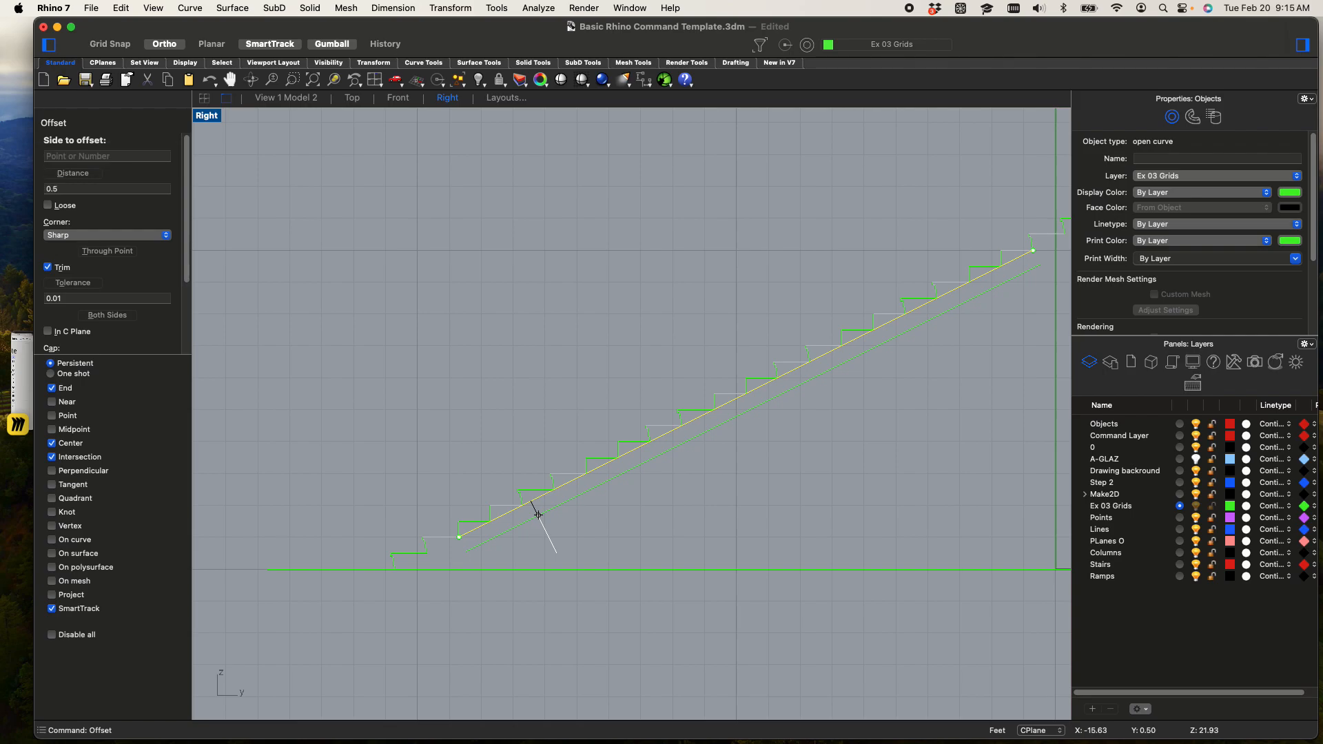
scroll(534, 476, "up", 5)
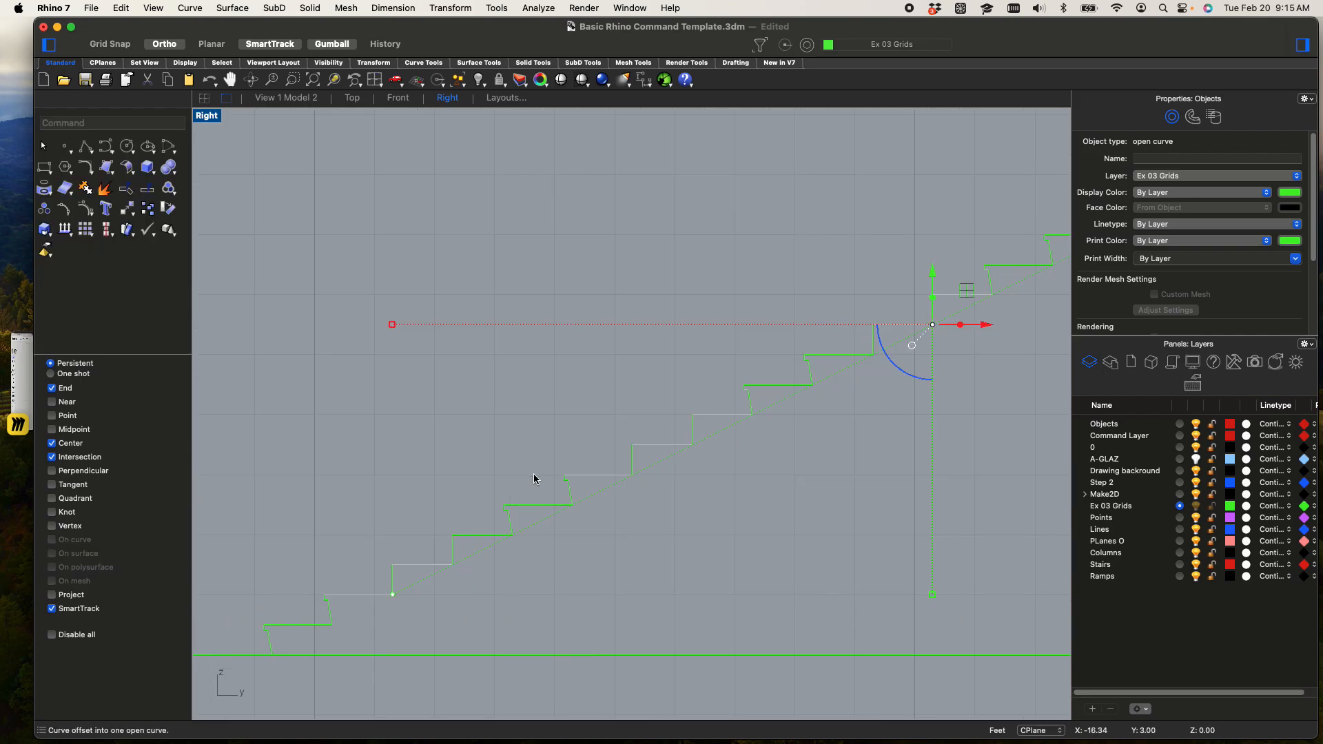
Delete the original sloped line that touches the feet of the risers
left_click(534, 474)
scroll(590, 483, "down", 4)
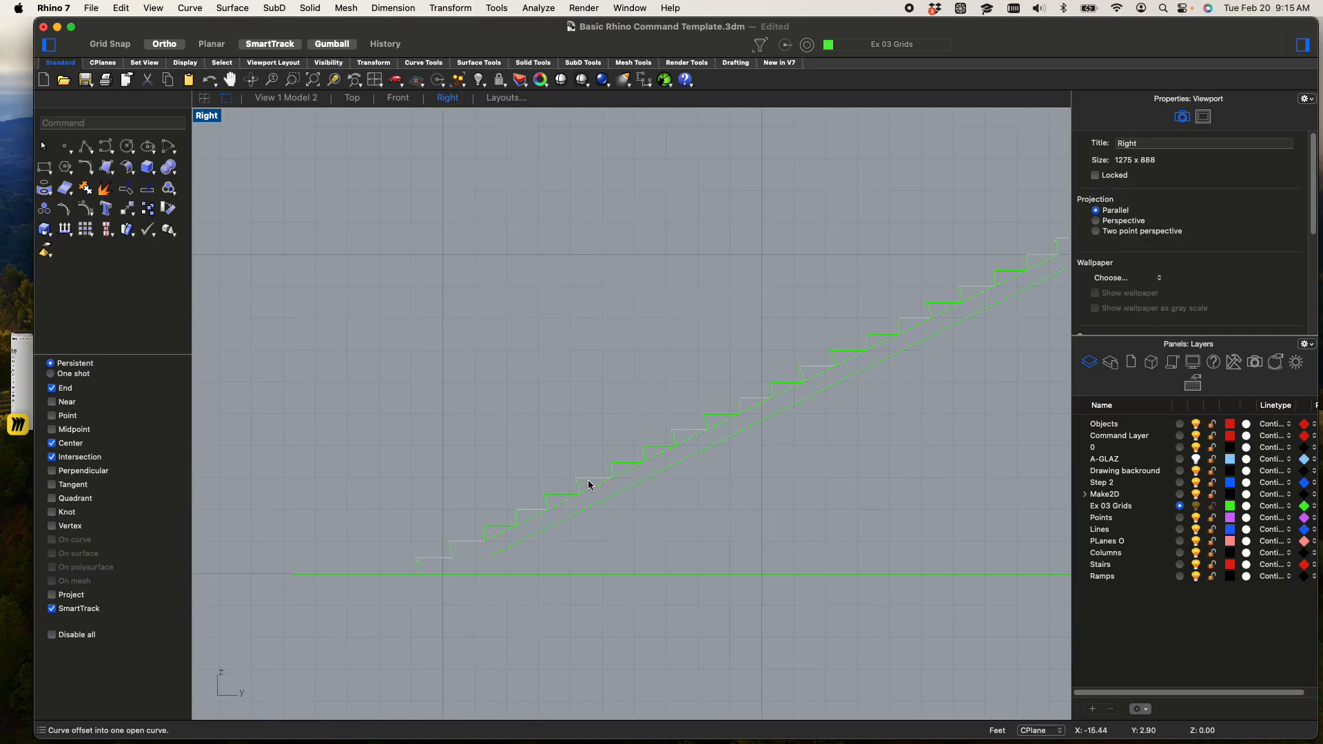
left_click(589, 490)
key("Delete")
Draw a vertical line about 1.7 feet long straight down from the back end of the top tread
scroll(444, 571, "up", 4)
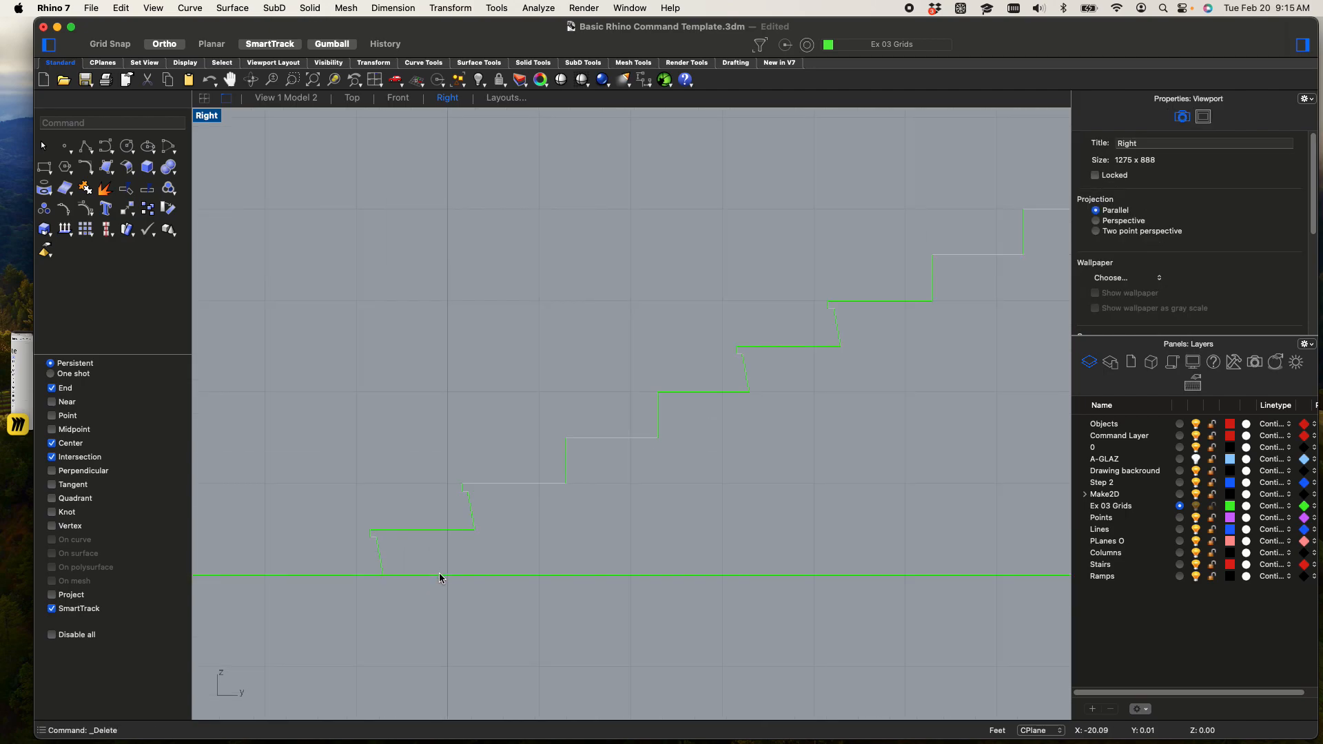
scroll(434, 493, "down", 5)
scroll(591, 432, "down", 4)
right_click_drag(767, 389, 560, 468)
scroll(784, 304, "up", 6)
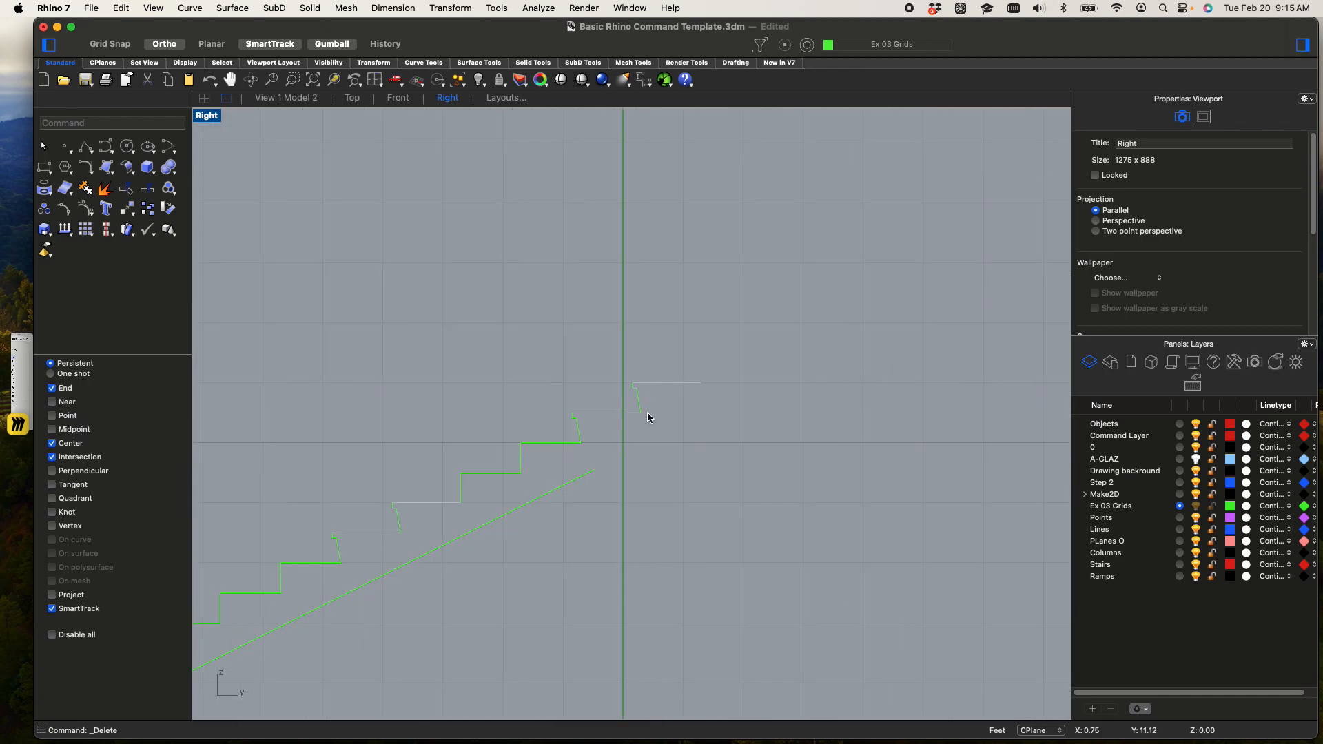
key("Return")
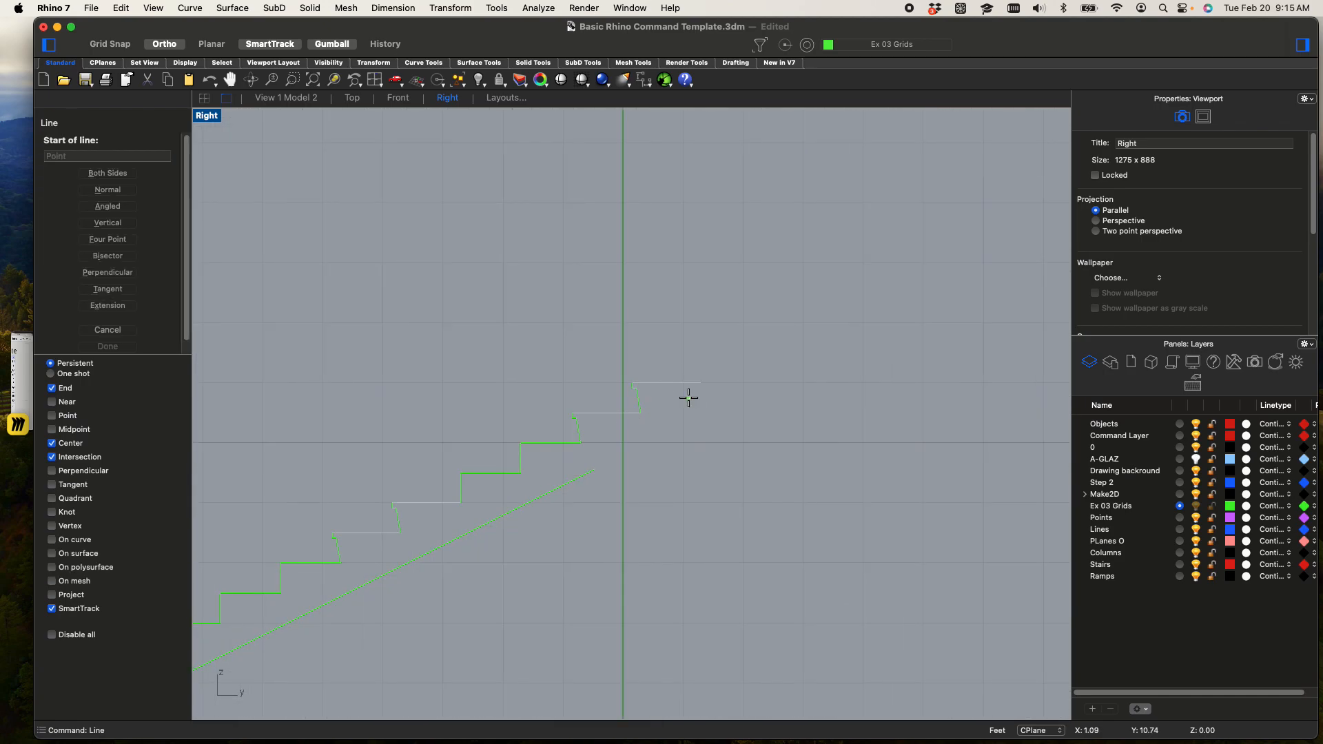
left_click(701, 383)
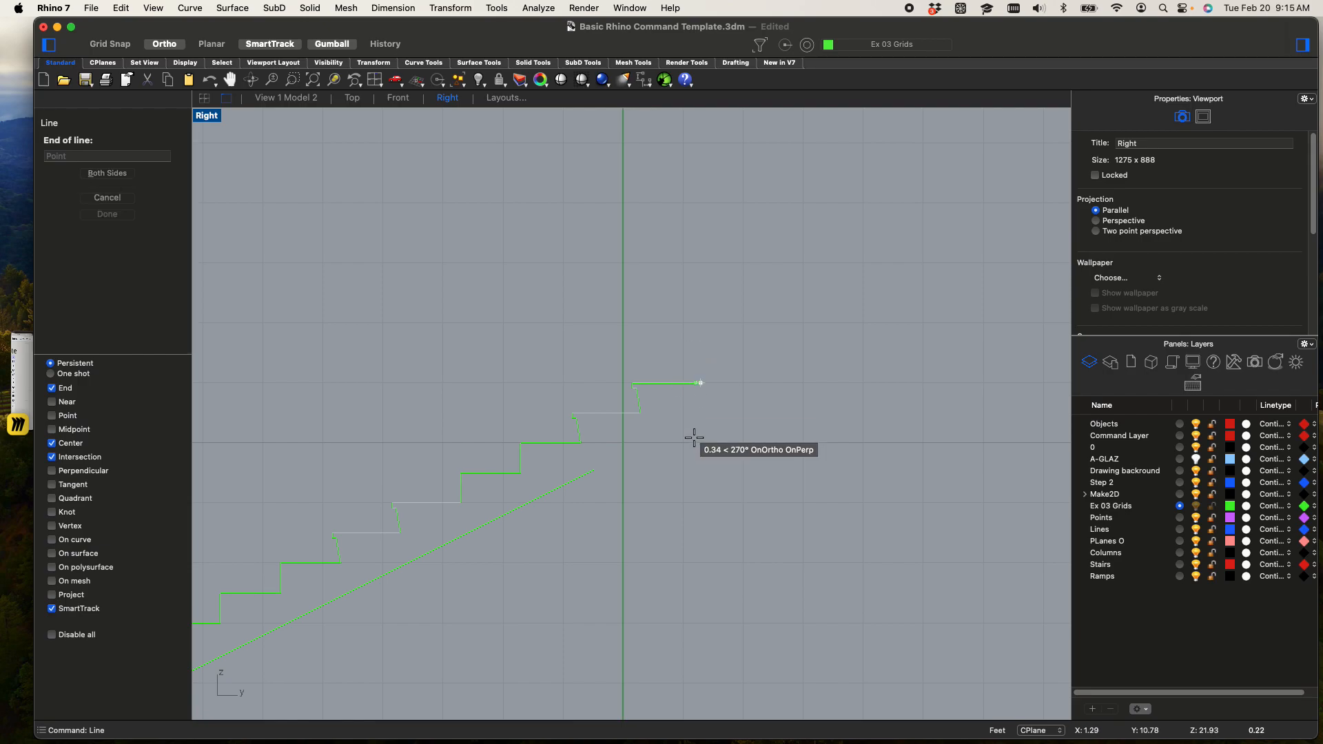
left_click(702, 484)
Extend the sloped underside line up to the vertical line at the top of the stairs
scroll(663, 435, "up", 3)
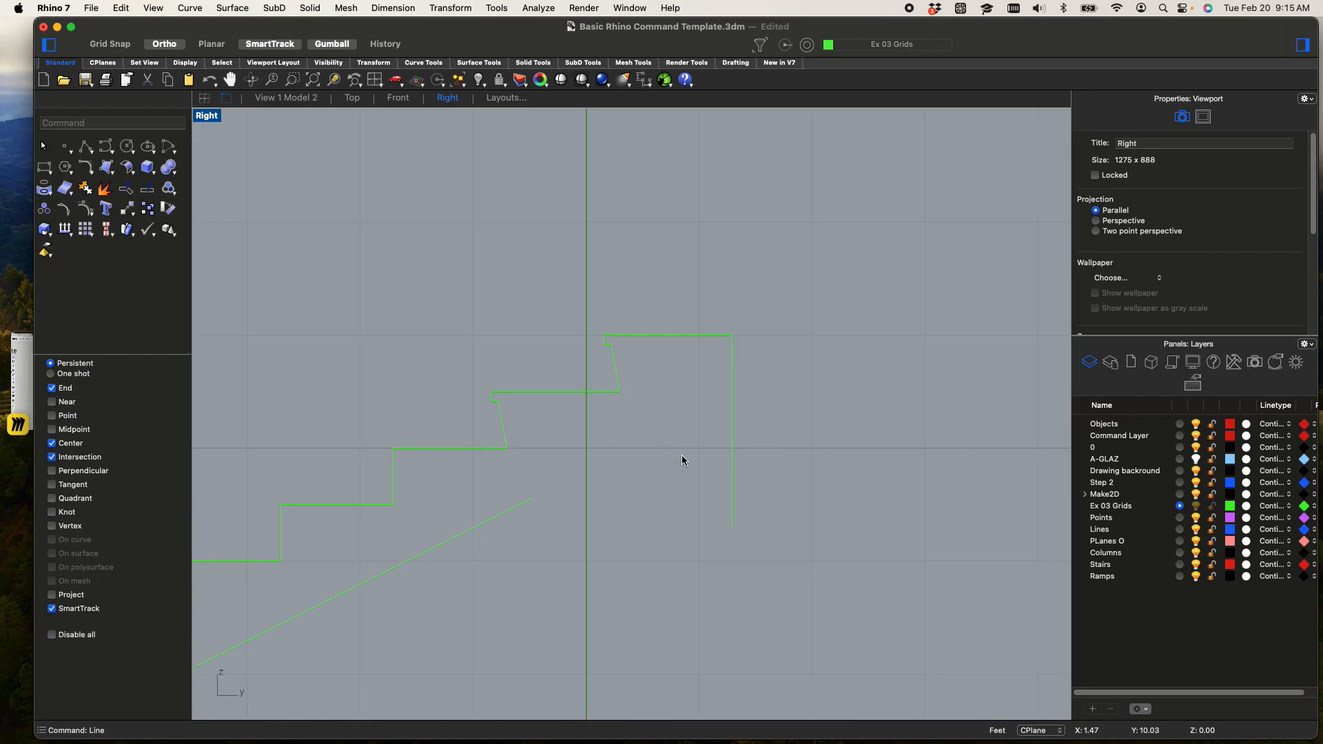
left_click(732, 466)
type("extend")
key("Return")
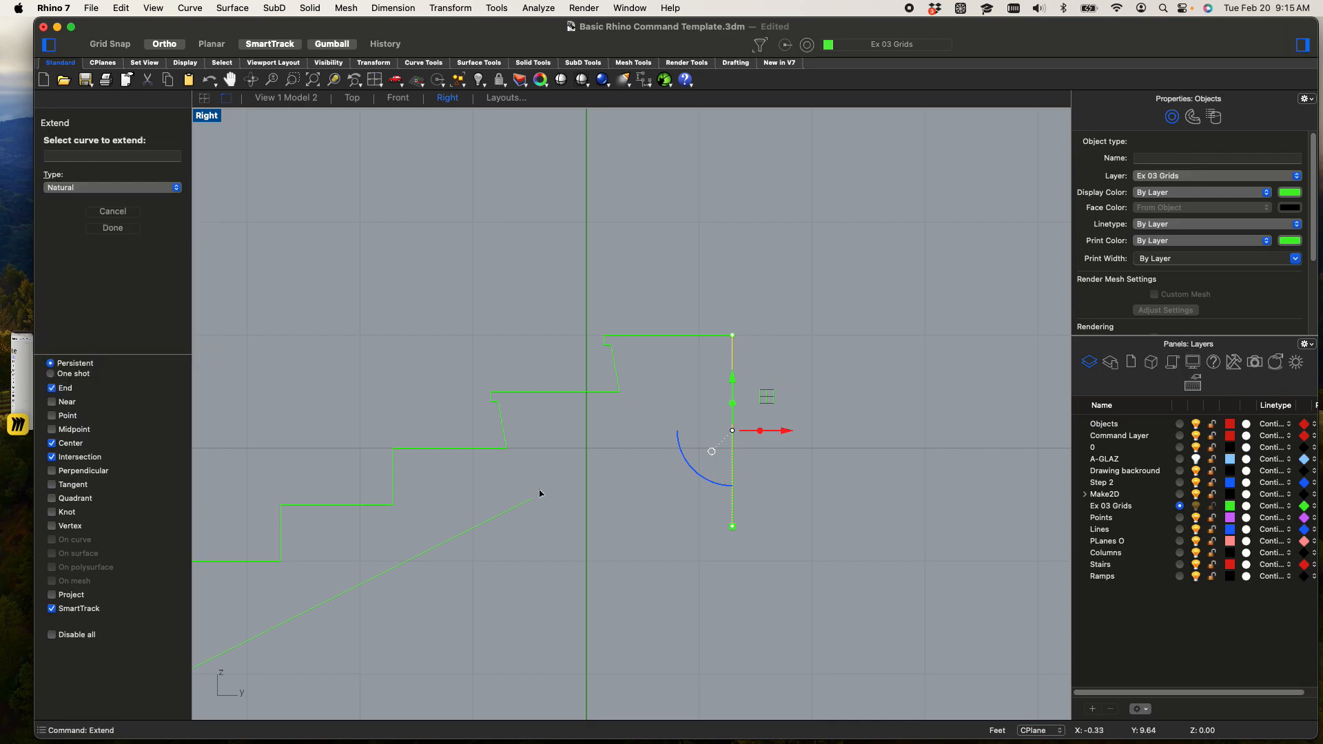
left_click(510, 513)
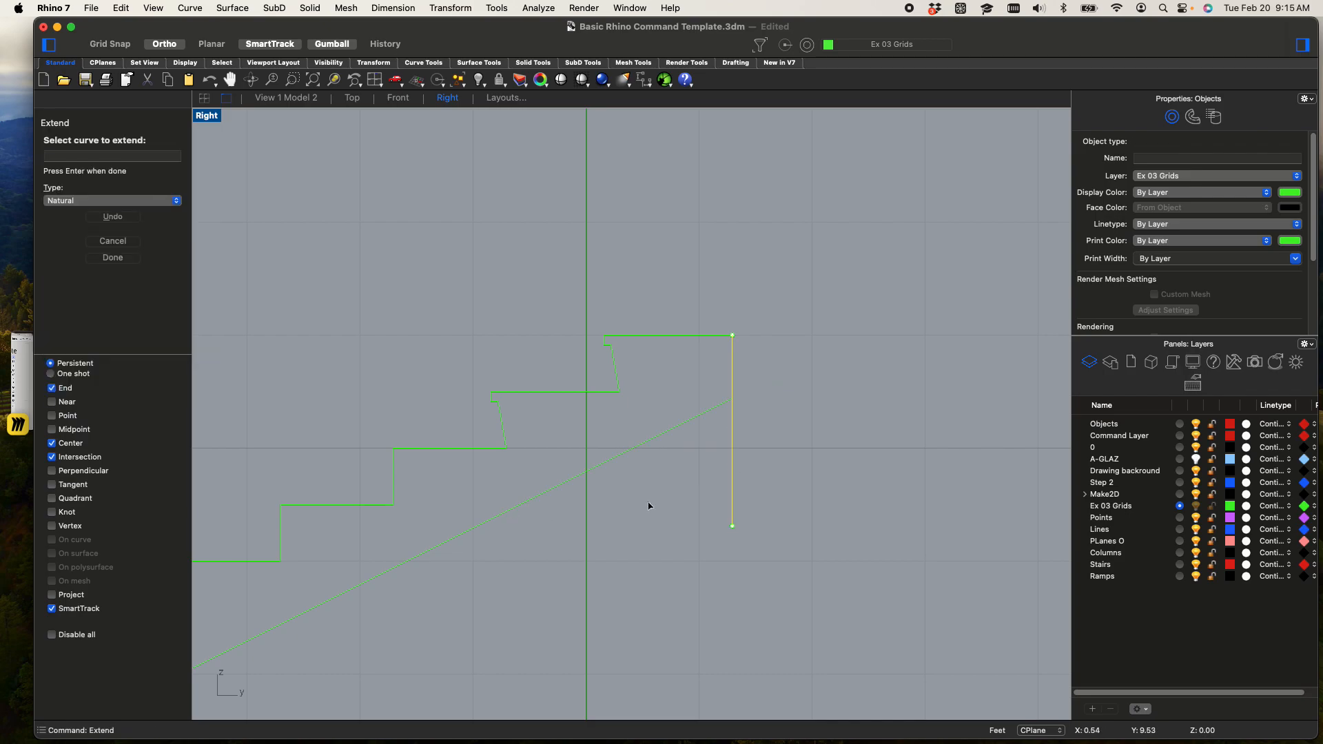
key("Return")
Trim the part of the vertical line that hangs below the sloped underside
left_click_drag(735, 406, 699, 382)
type("trim")
key("Return")
left_click(732, 456)
scroll(700, 448, "down", 3)
key("Return")
Extend the lower end of the sloped underside line past the ground line at the foot of the stairs
scroll(700, 450, "down", 5)
scroll(561, 558, "up", 3)
scroll(597, 455, "up", 3)
scroll(623, 433, "up", 3)
scroll(614, 366, "up", 3)
scroll(614, 367, "up", 2)
scroll(703, 449, "down", 6)
right_click_drag(705, 448, 562, 486)
scroll(563, 484, "down", 4)
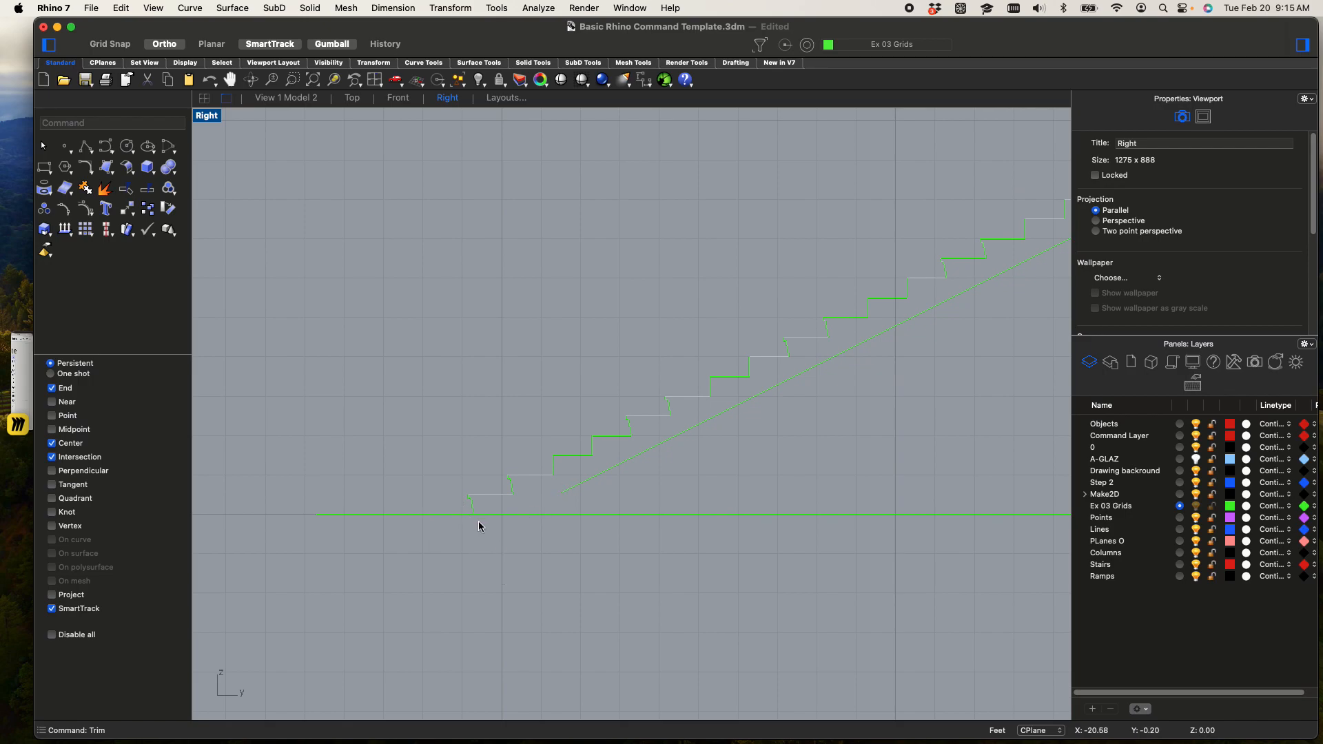
left_click(454, 515)
left_click(504, 543)
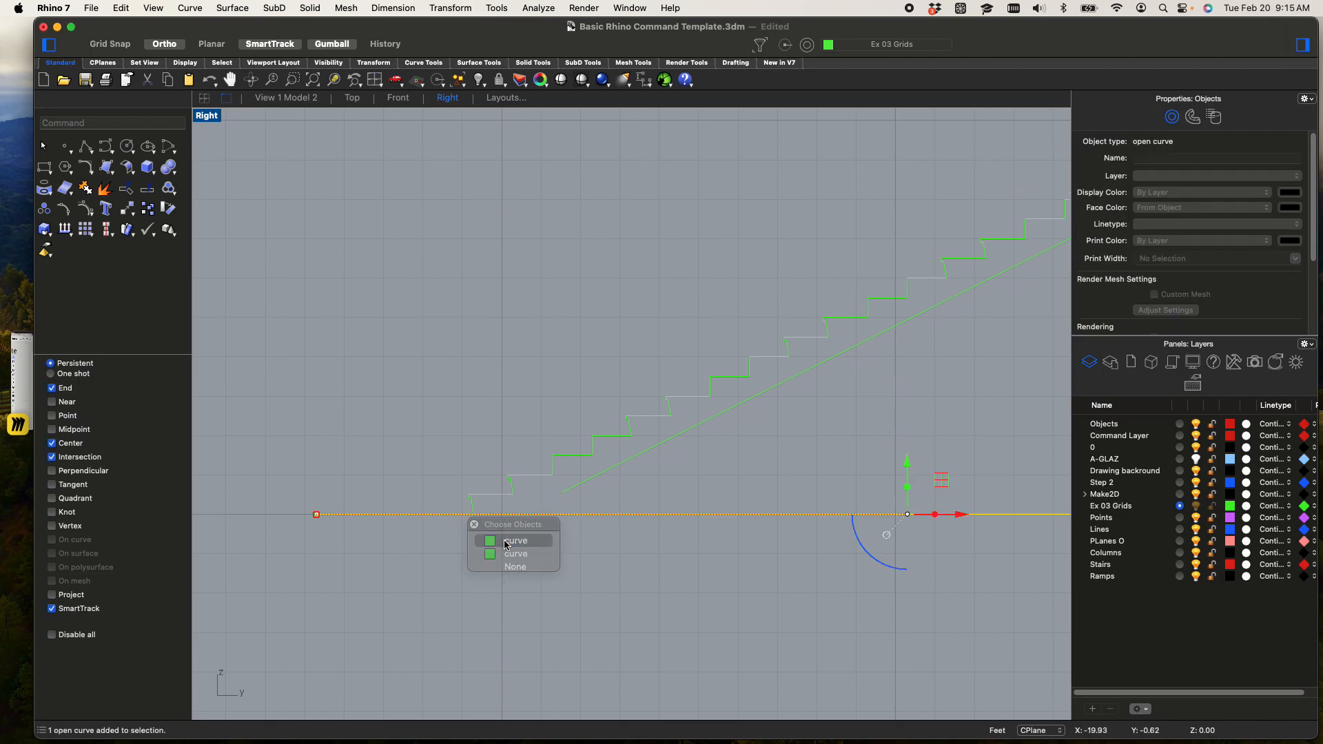
type("Extend")
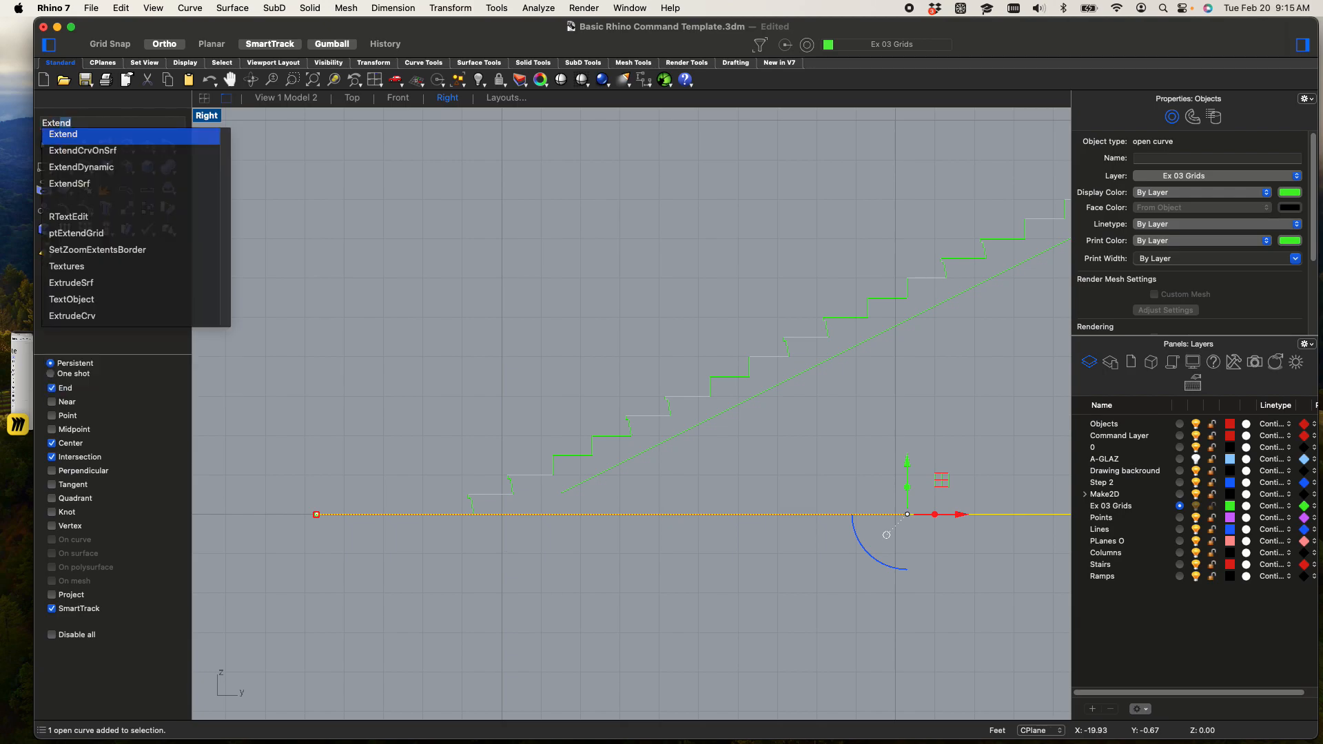
key("Return")
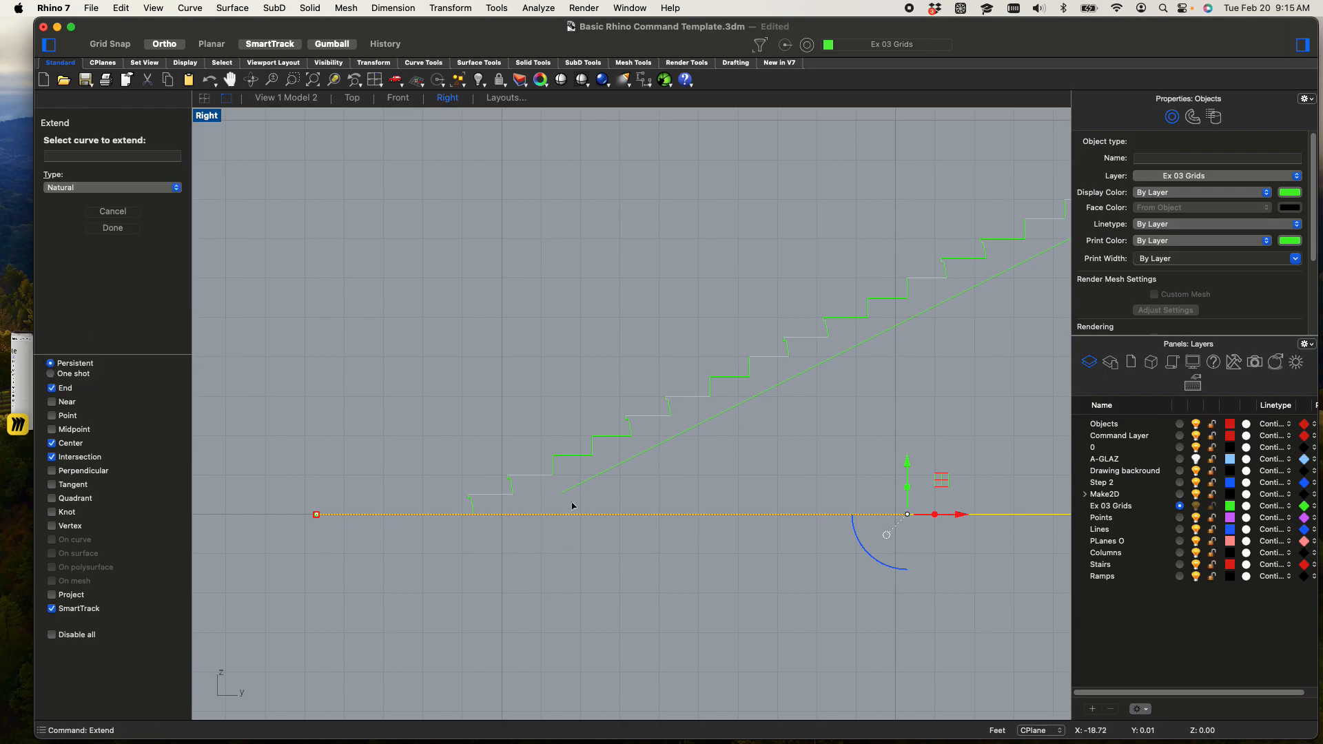
left_click(586, 477)
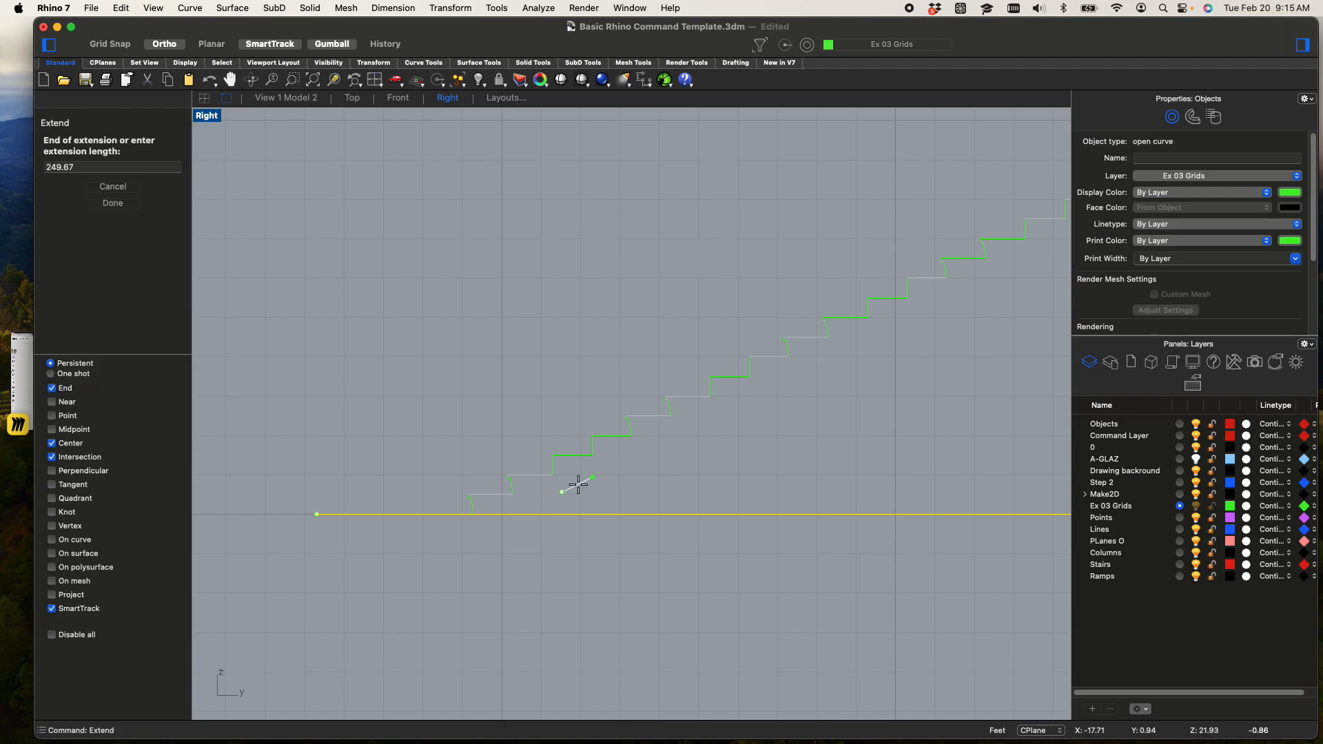
left_click(437, 579)
key("Return")
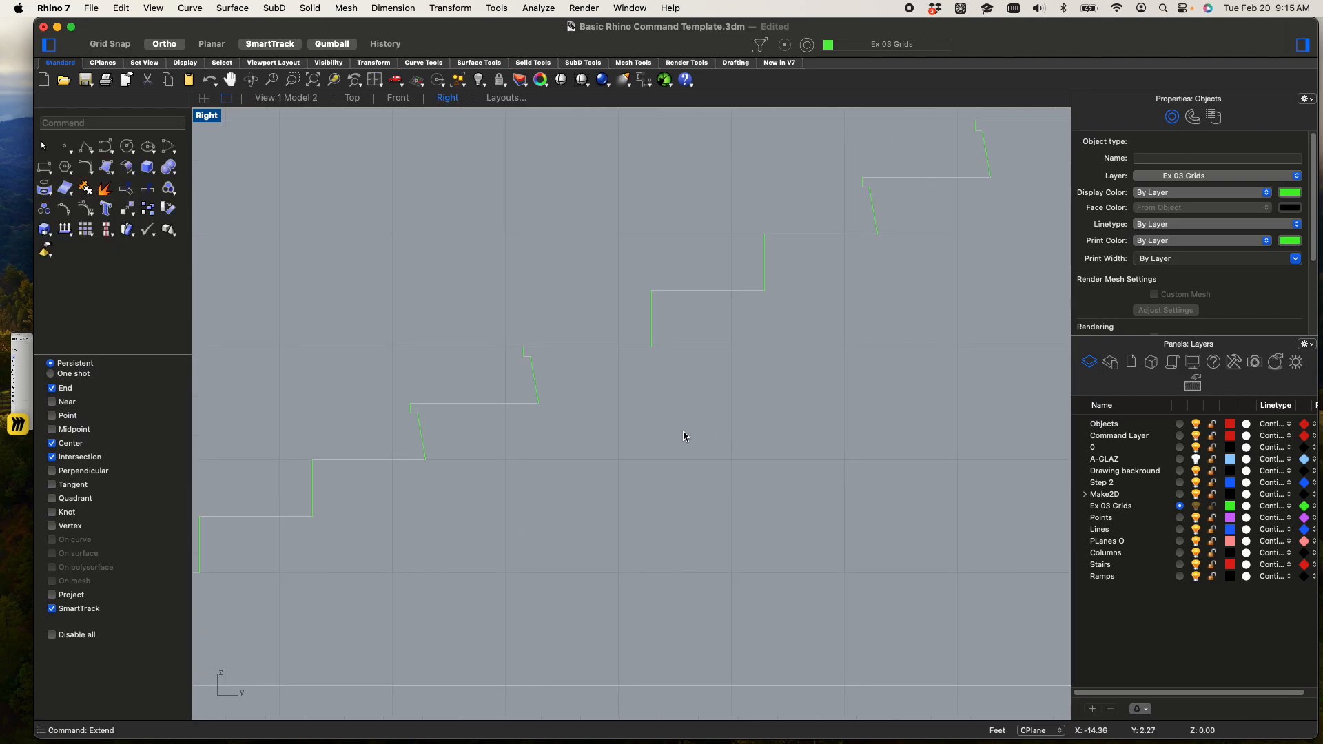
Trim the part of the sloped underside line that runs below the ground line
scroll(201, 359, "up", 8)
scroll(284, 405, "down", 6)
right_click_drag(310, 384, 275, 351)
scroll(594, 560, "up", 4)
left_click_drag(583, 587, 480, 535)
type("Trim")
key("Return")
scroll(357, 561, "down", 5)
key("Escape")
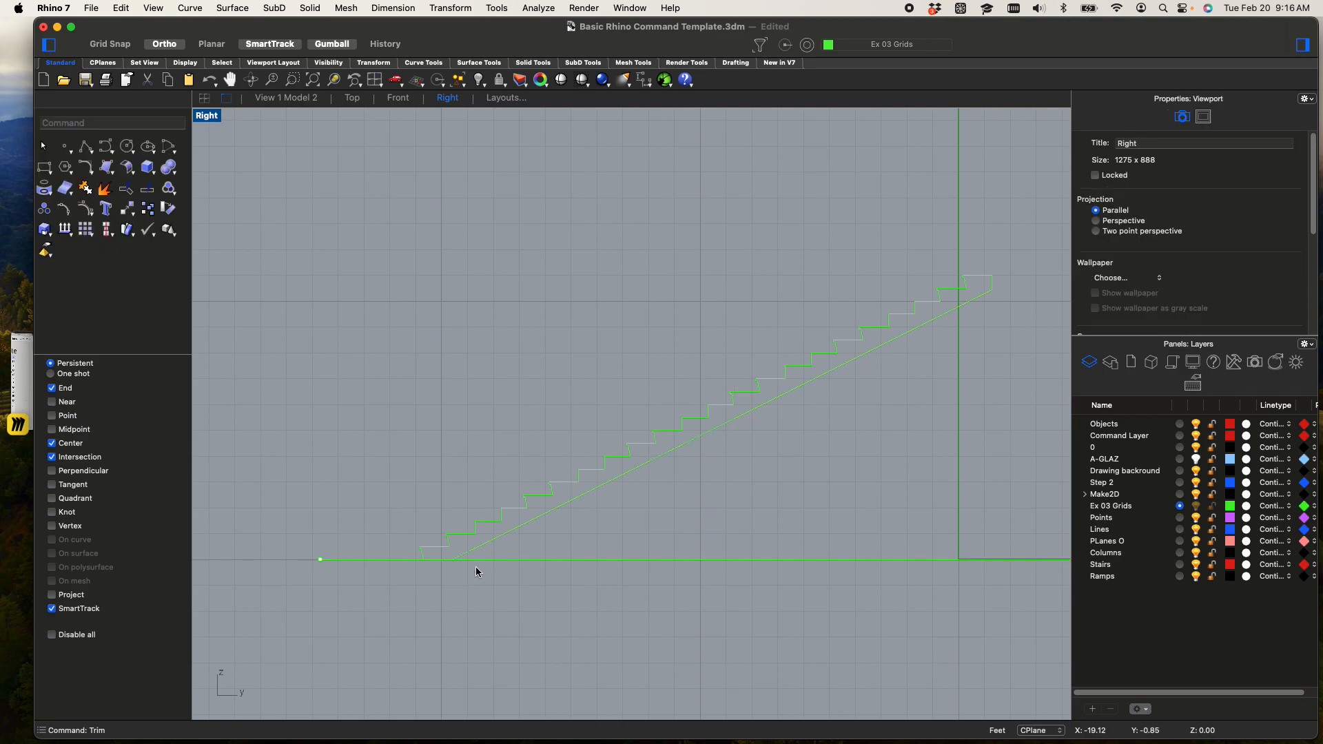
Join the treads, risers, vertical end line and sloped underside into one curve
scroll(544, 530, "down", 2)
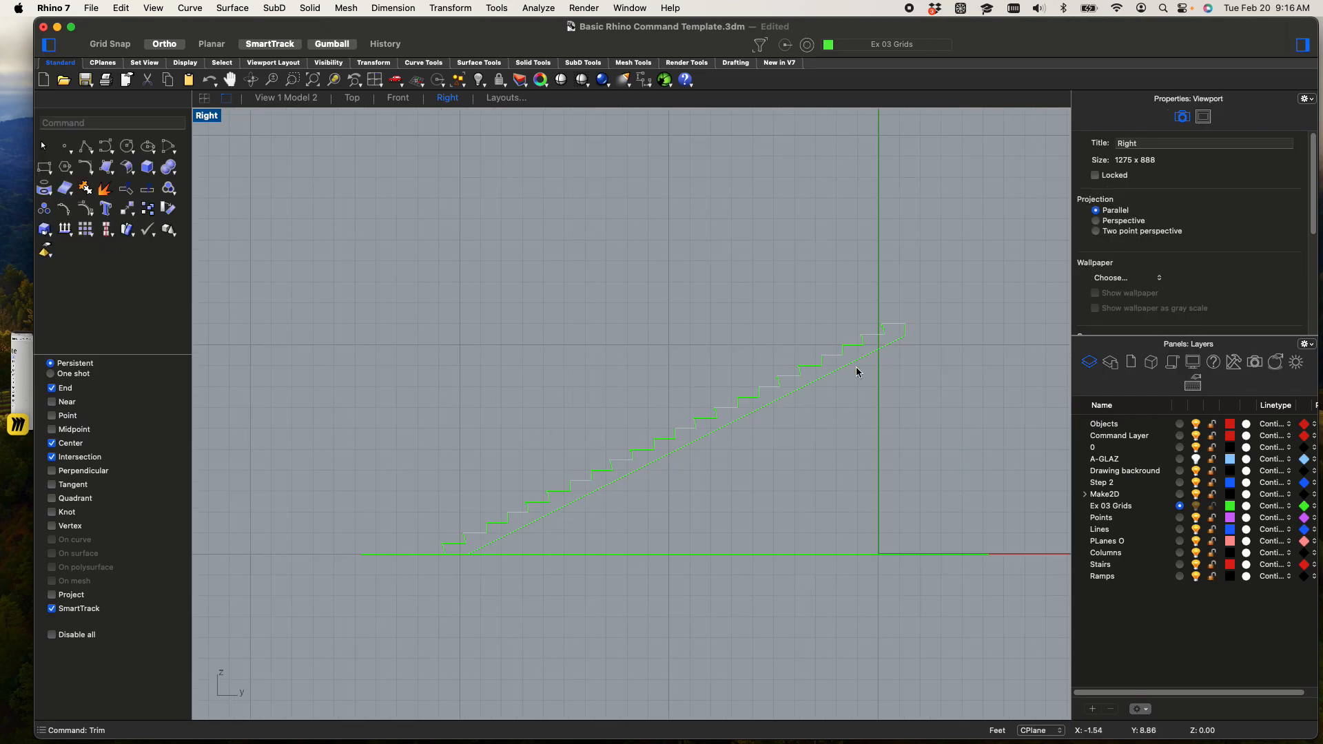
left_click_drag(1003, 542, 427, 290)
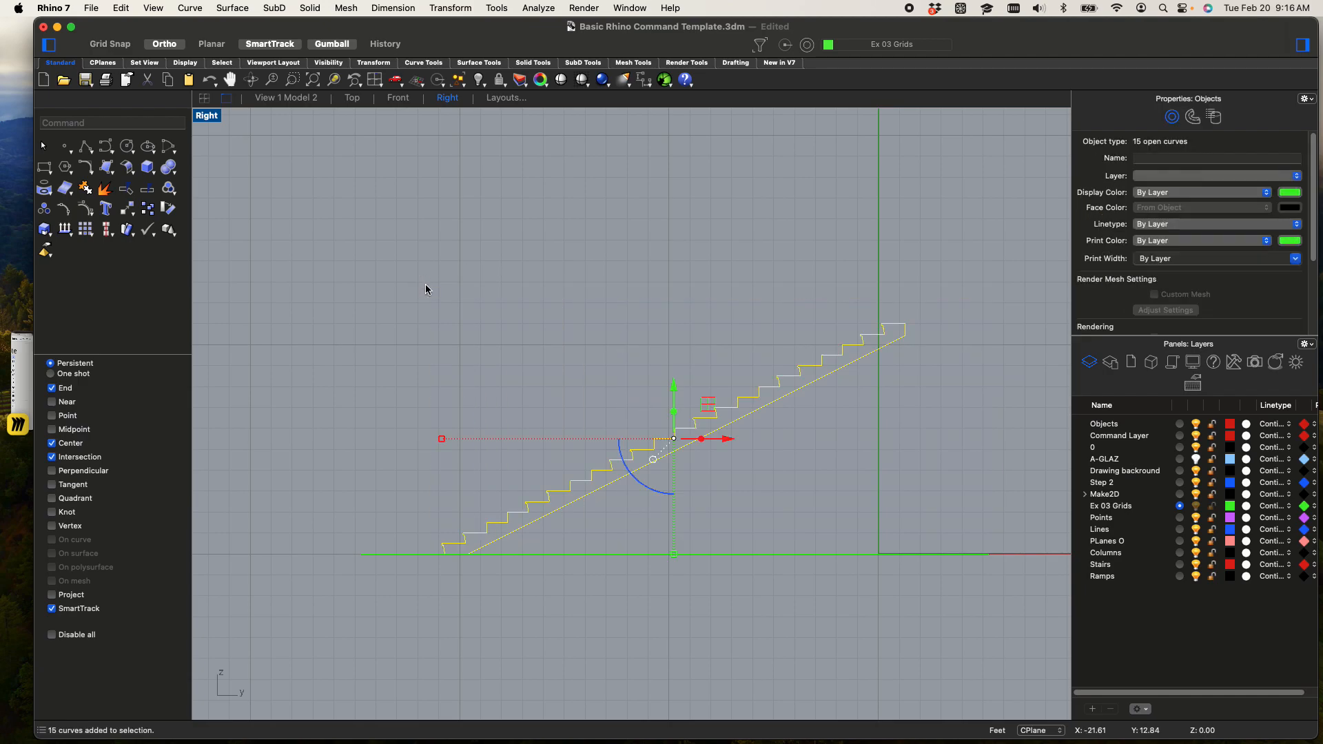
type("join")
key("Return")
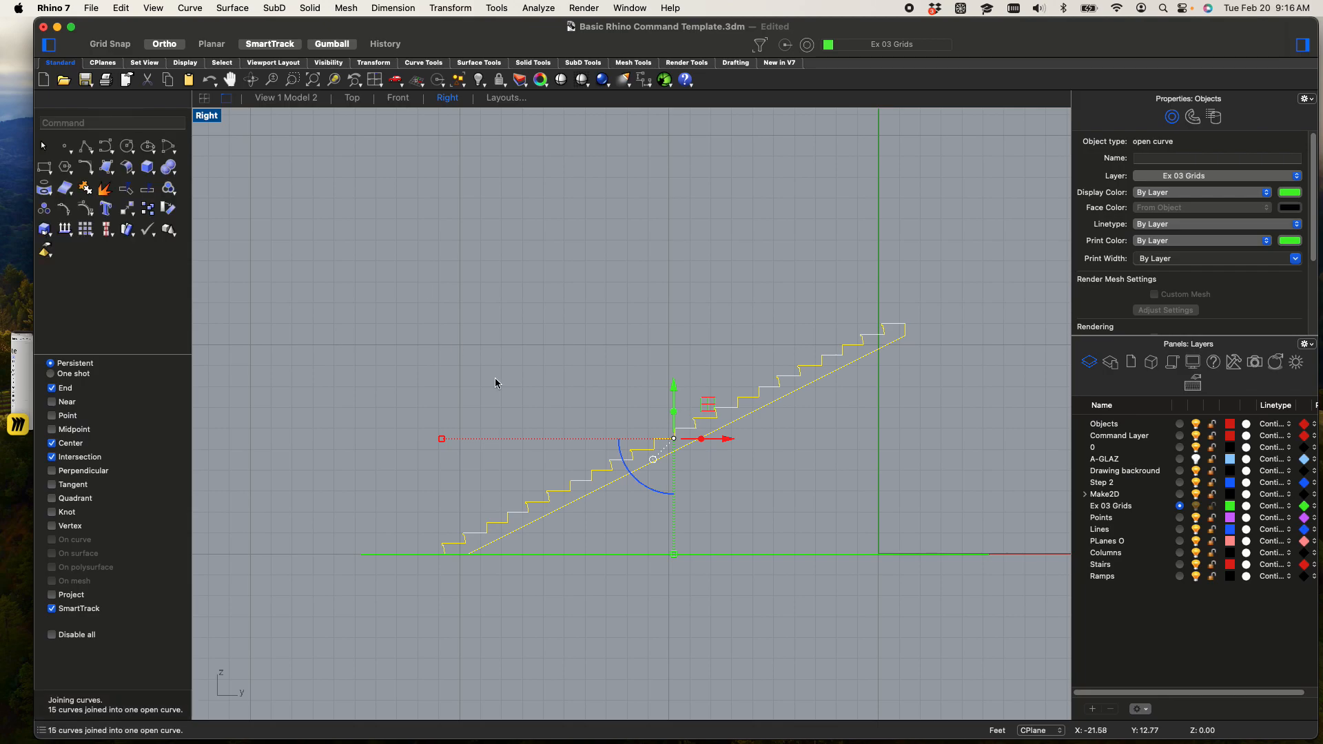
Close the joined stair profile with a straight segment along the ground, between the first riser's foot and the sloped underside
left_click(544, 318)
left_click(623, 448)
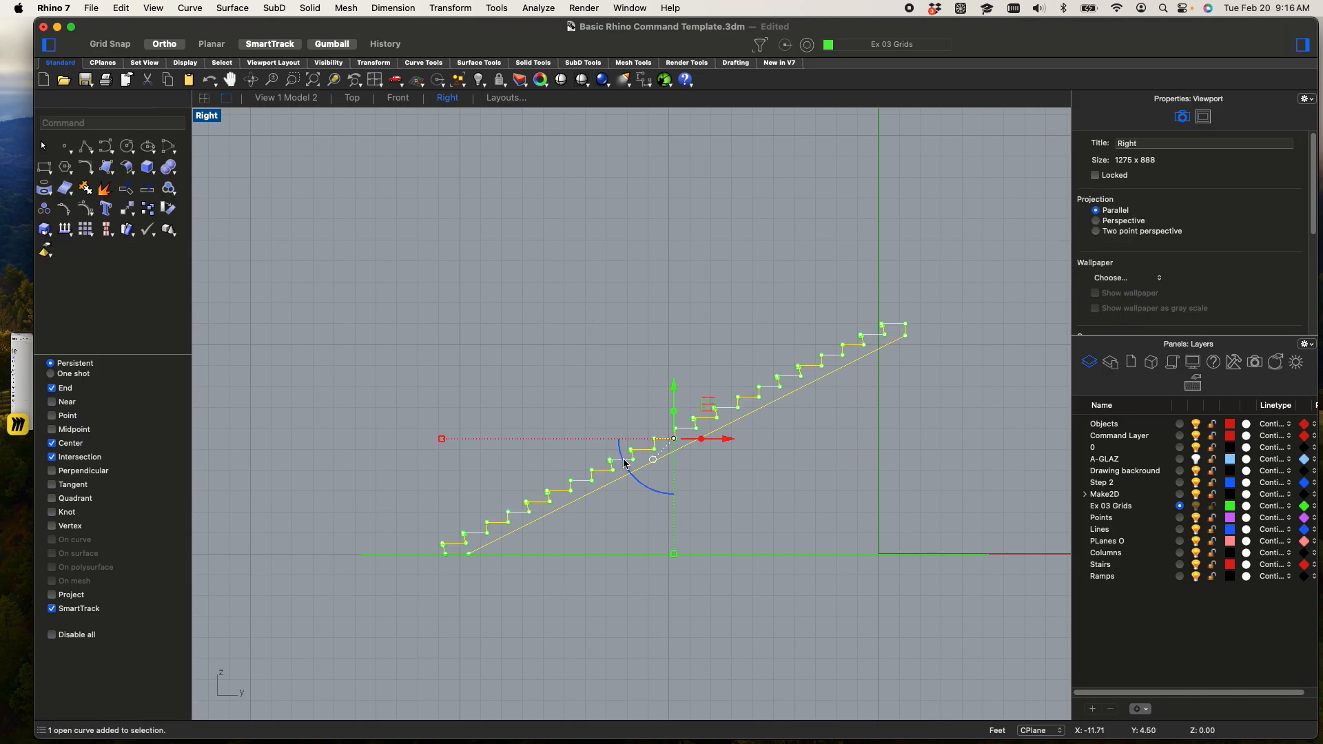
scroll(421, 560, "up", 5)
scroll(441, 554, "up", 4)
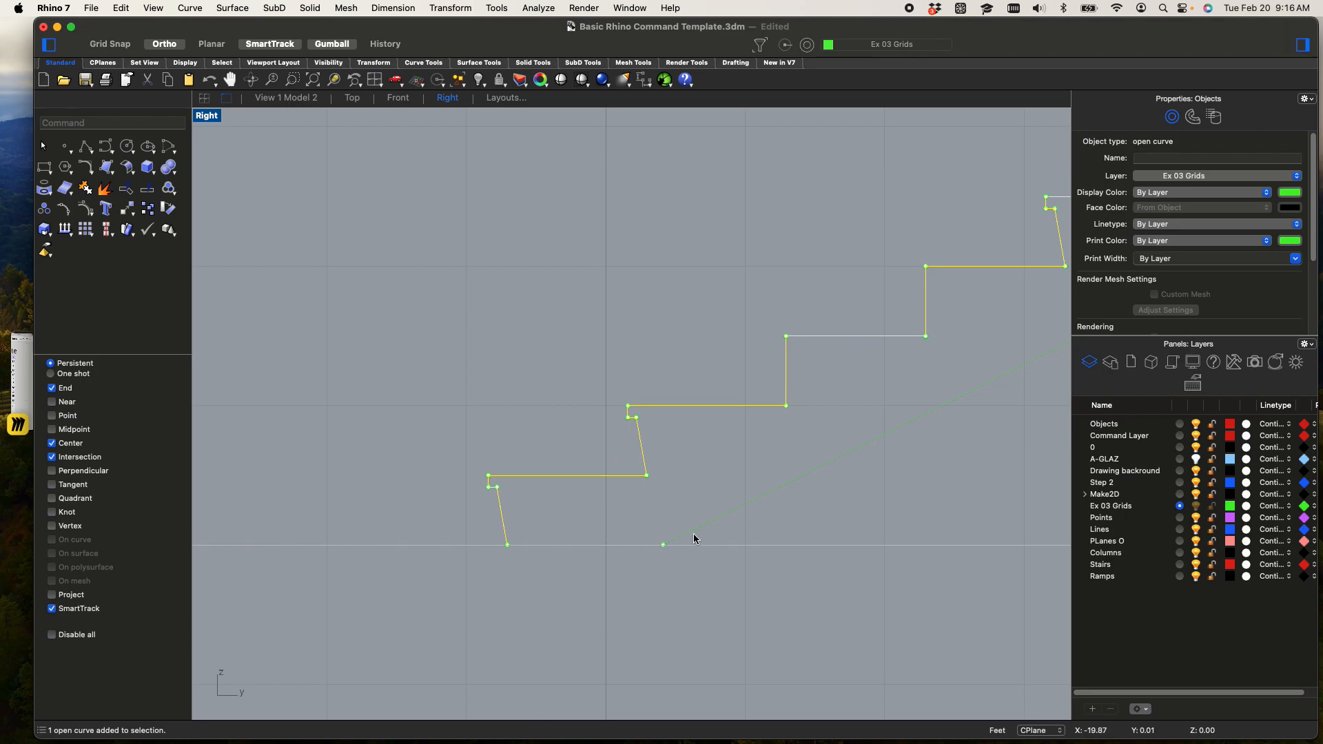
left_click(689, 509)
scroll(689, 508, "down", 4)
scroll(687, 494, "up", 3)
left_click(655, 482)
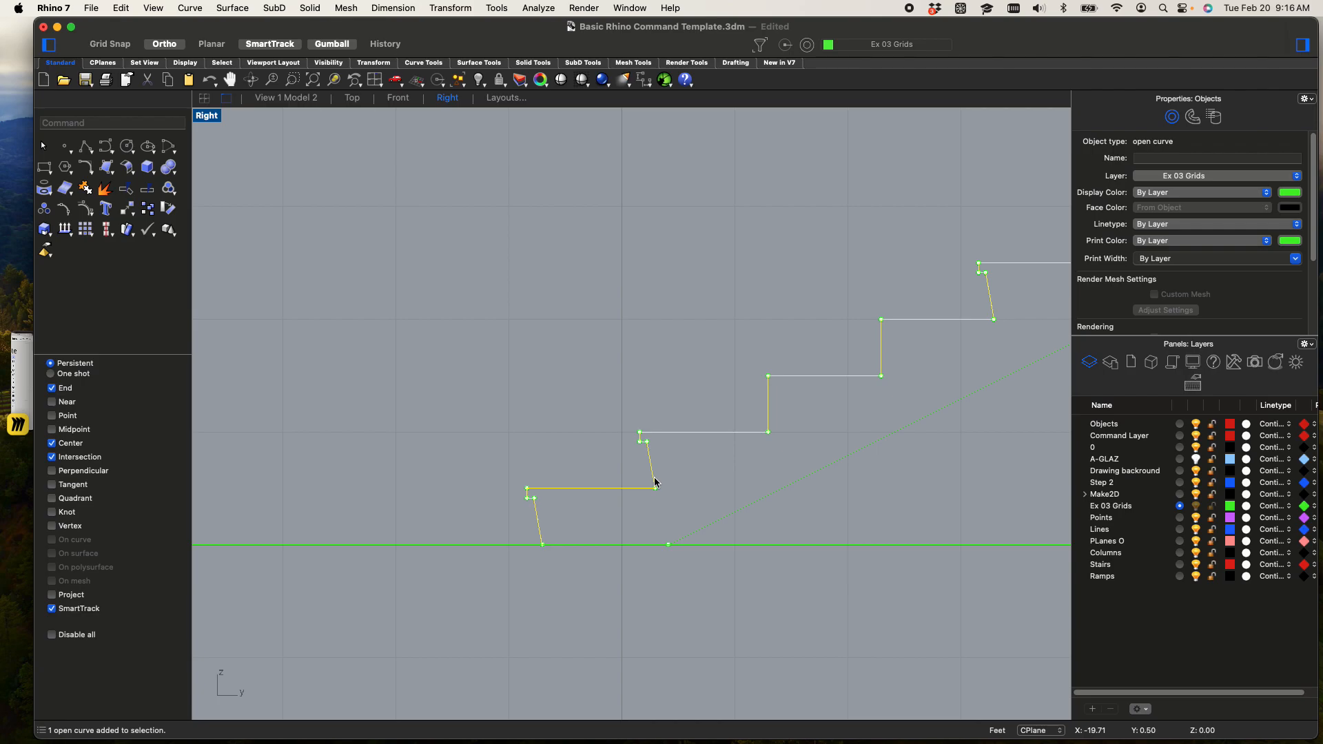
type("close")
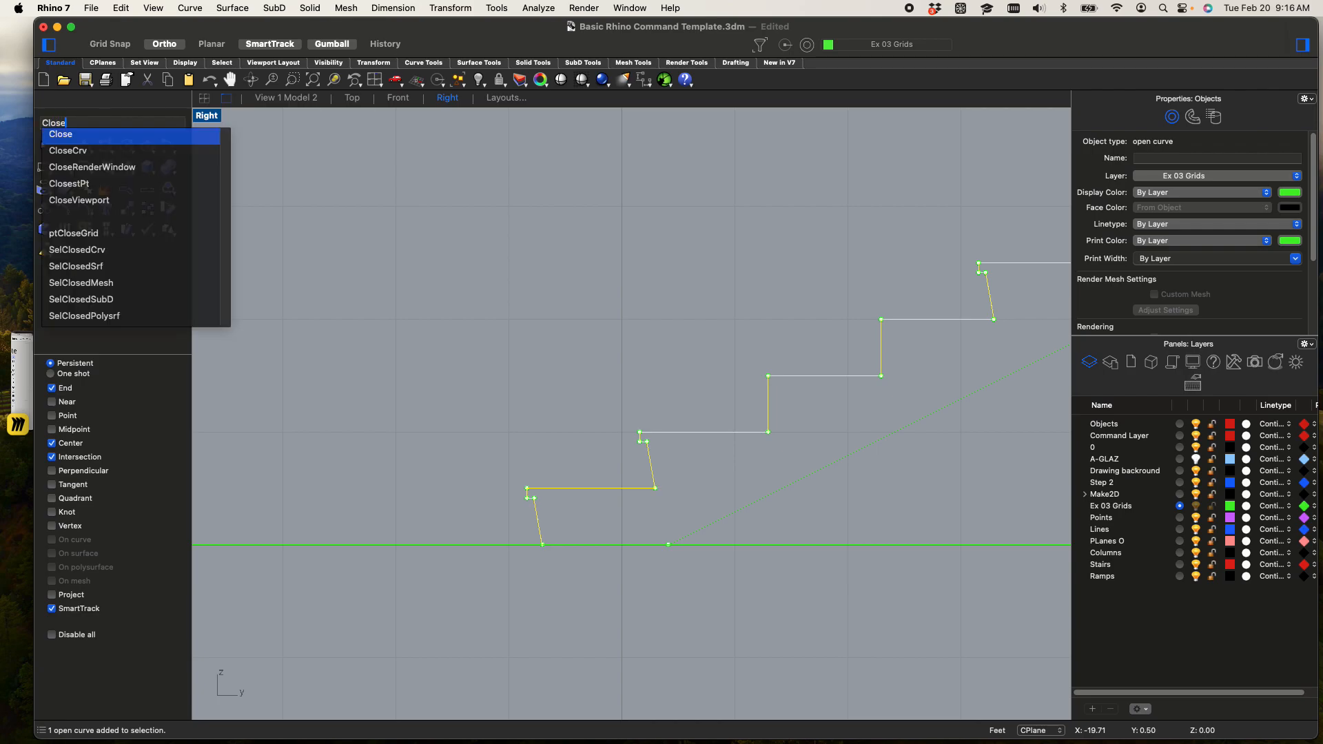
key("Return")
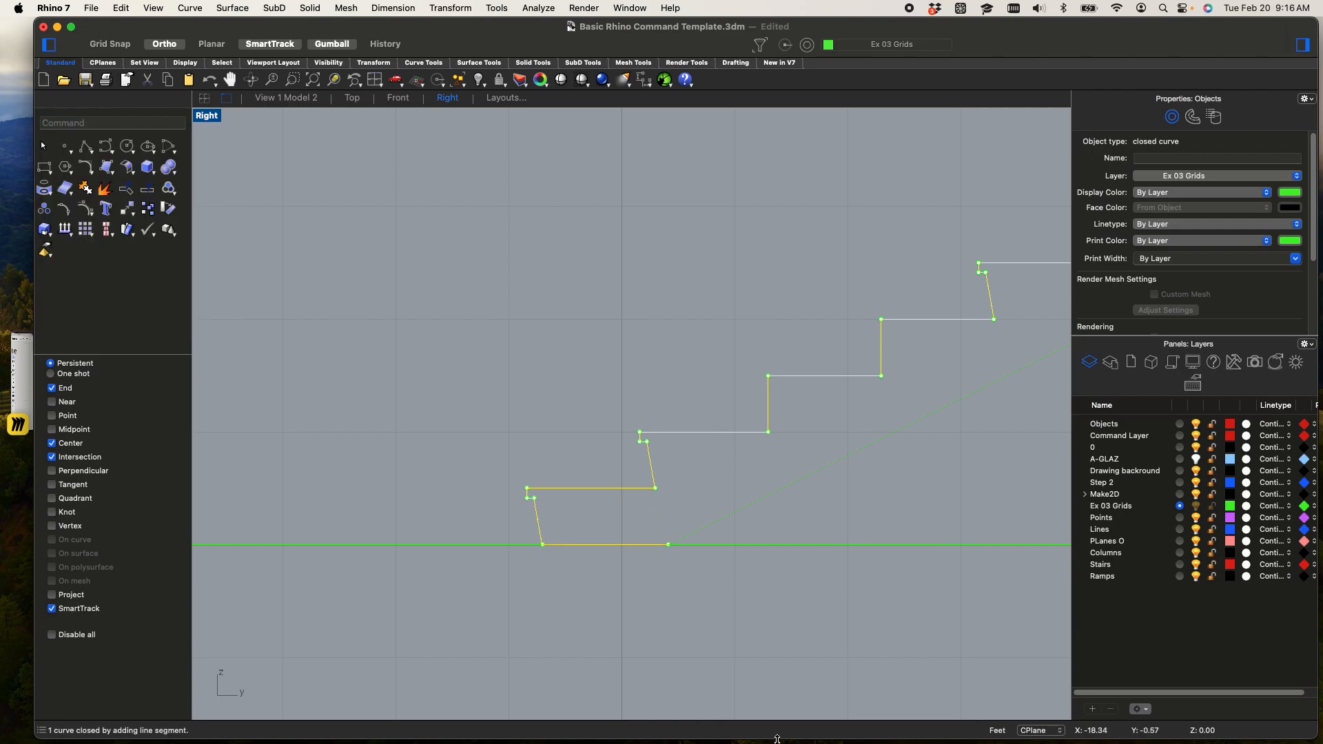
In a maximized perspective view, extrude the closed stair profile as a solid across to the opposite edge of the tread grid
scroll(581, 542, "down", 1)
scroll(580, 538, "down", 1)
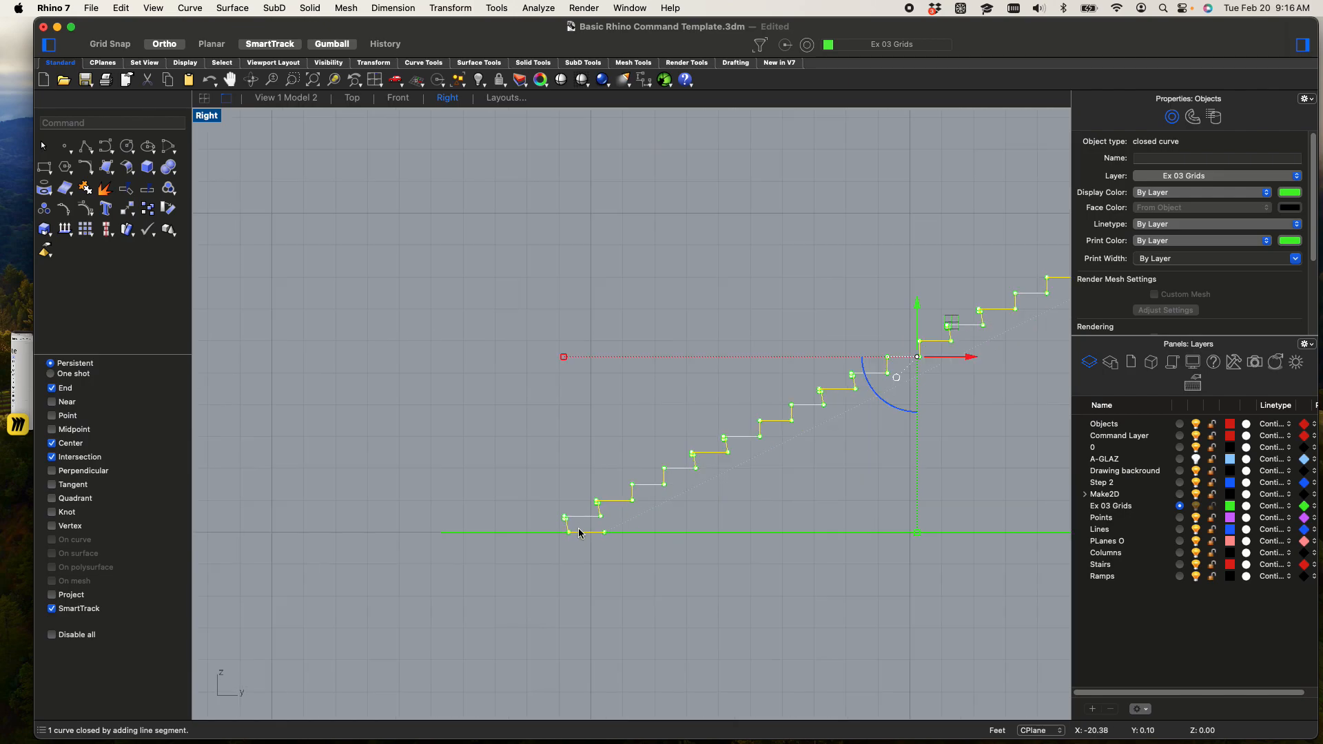
double_click(201, 116)
right_click_drag(852, 350, 991, 245)
scroll(991, 246, "down", 5)
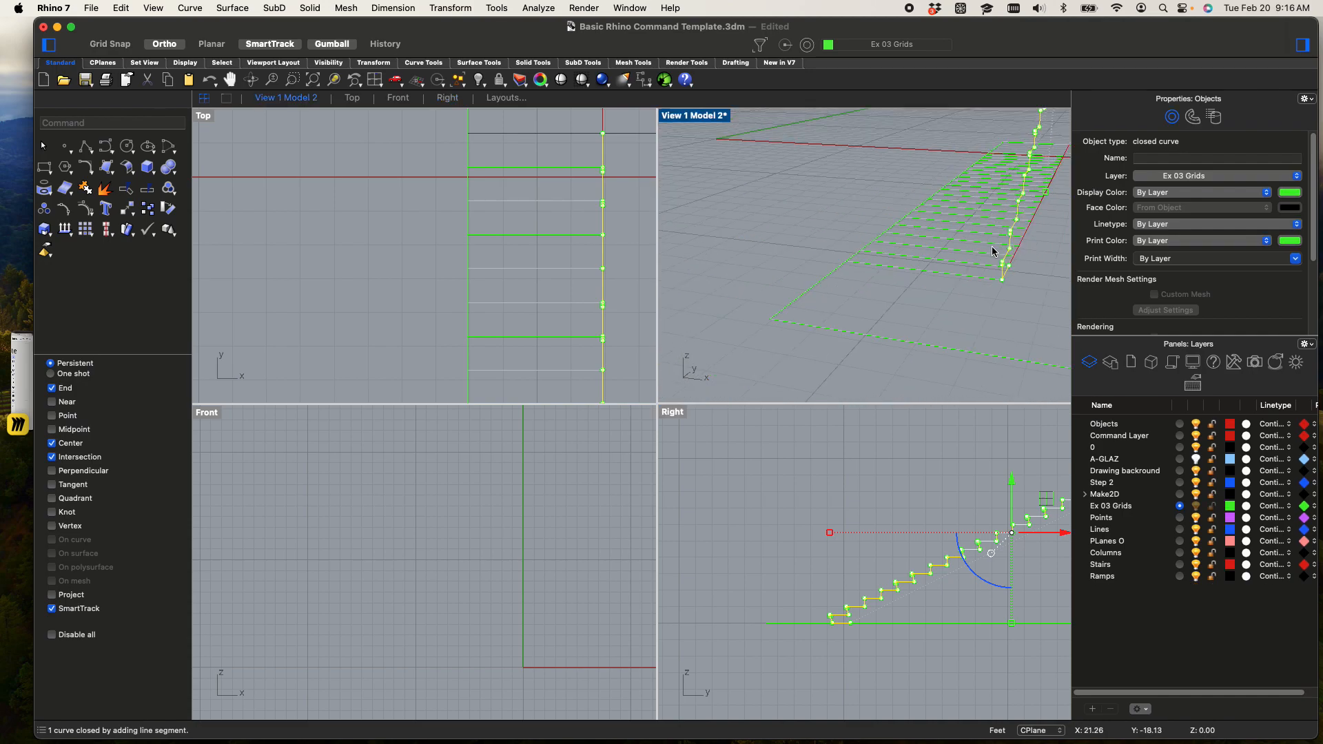
double_click(675, 116)
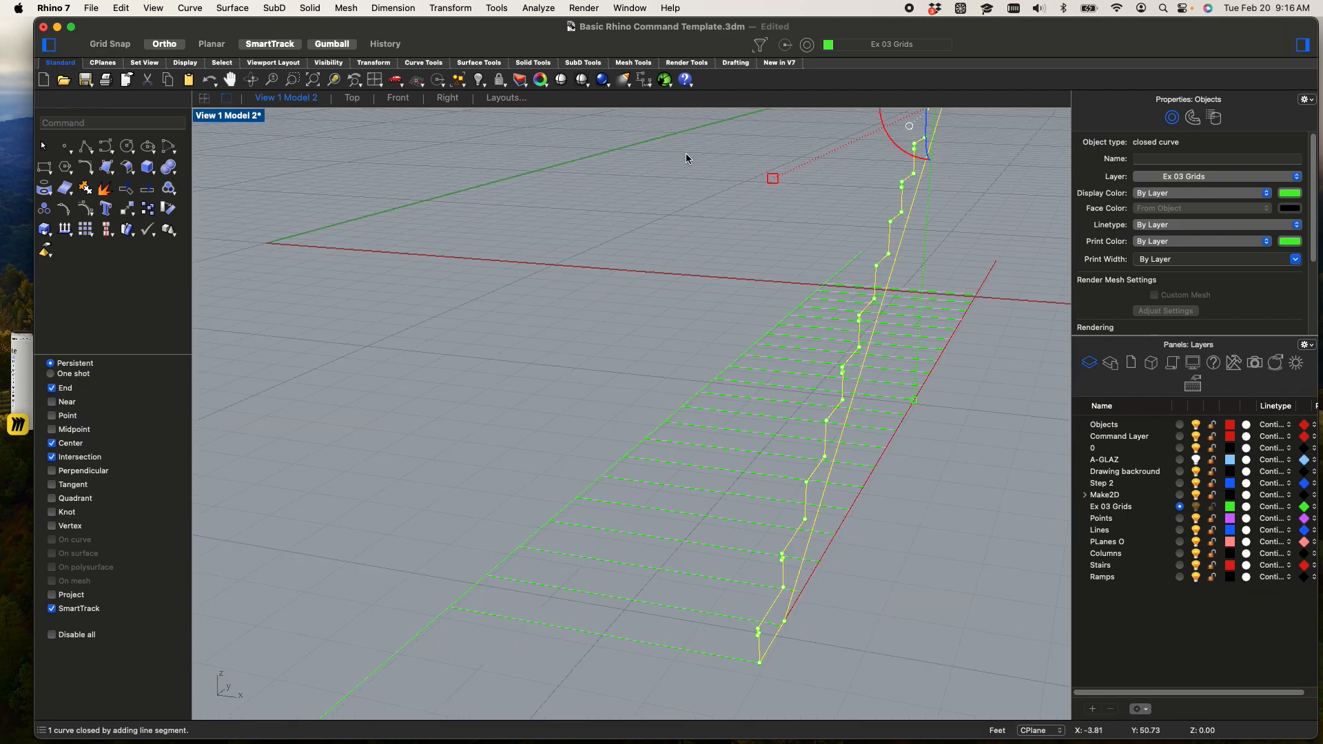
type("xtrudecrv")
key("Return")
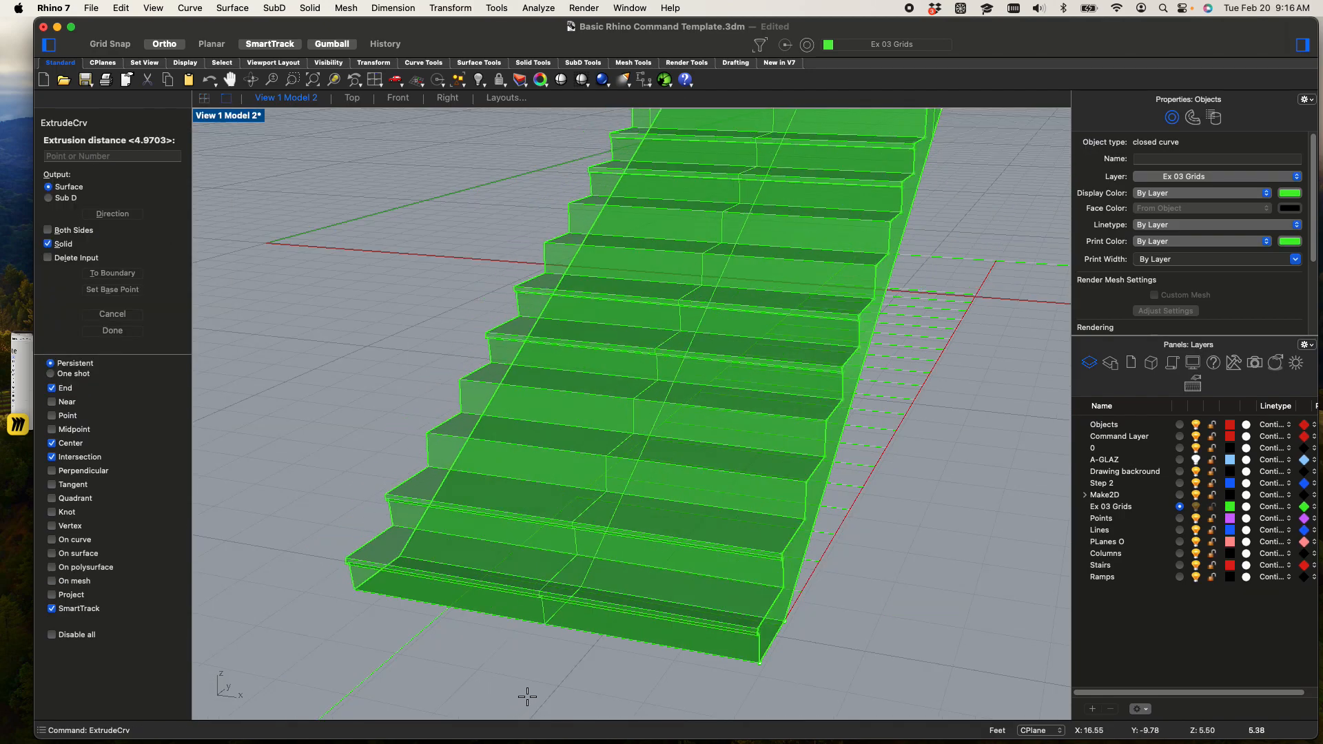
left_click(447, 605)
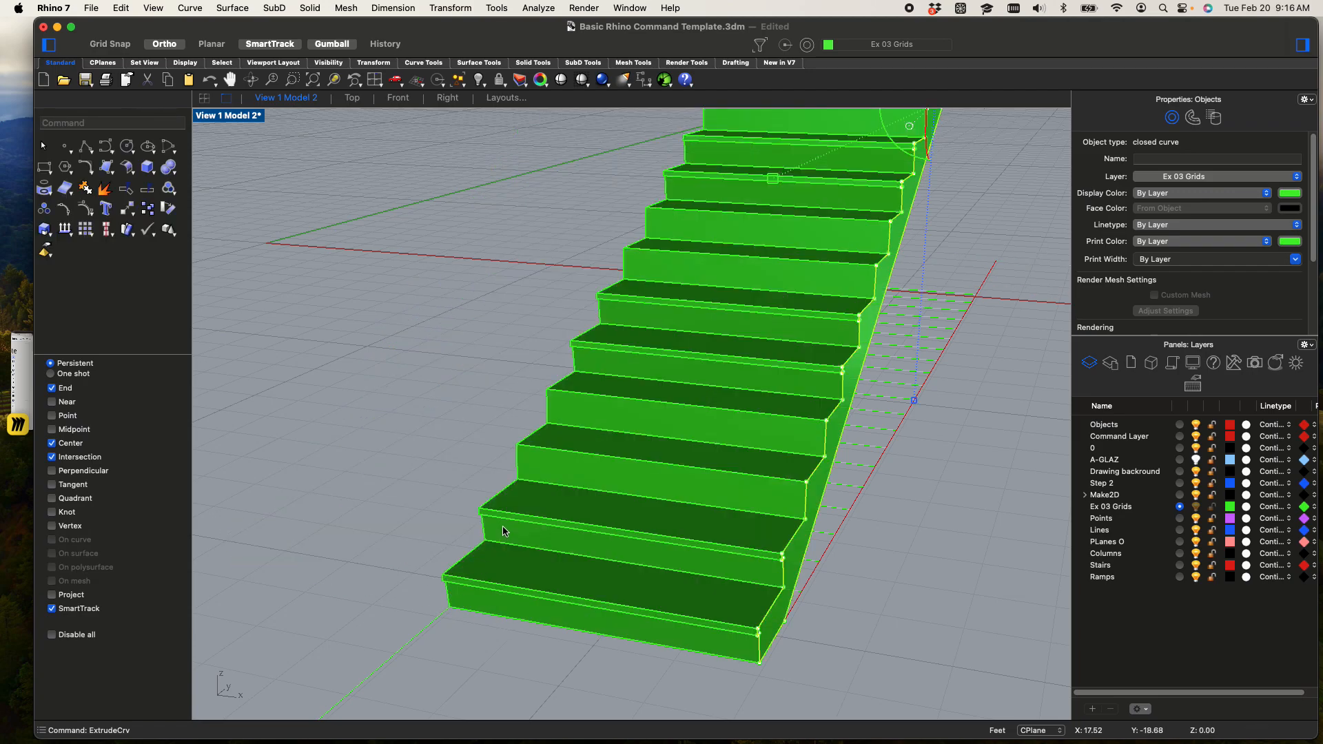
Copy the solid stairs about 22 feet from the first riser's outer bottom corner to the guide line intersection beyond the tread grid's far end
scroll(507, 532, "down", 5)
right_click_drag(561, 543, 612, 566, "shift")
left_click(612, 566)
scroll(612, 562, "down", 5)
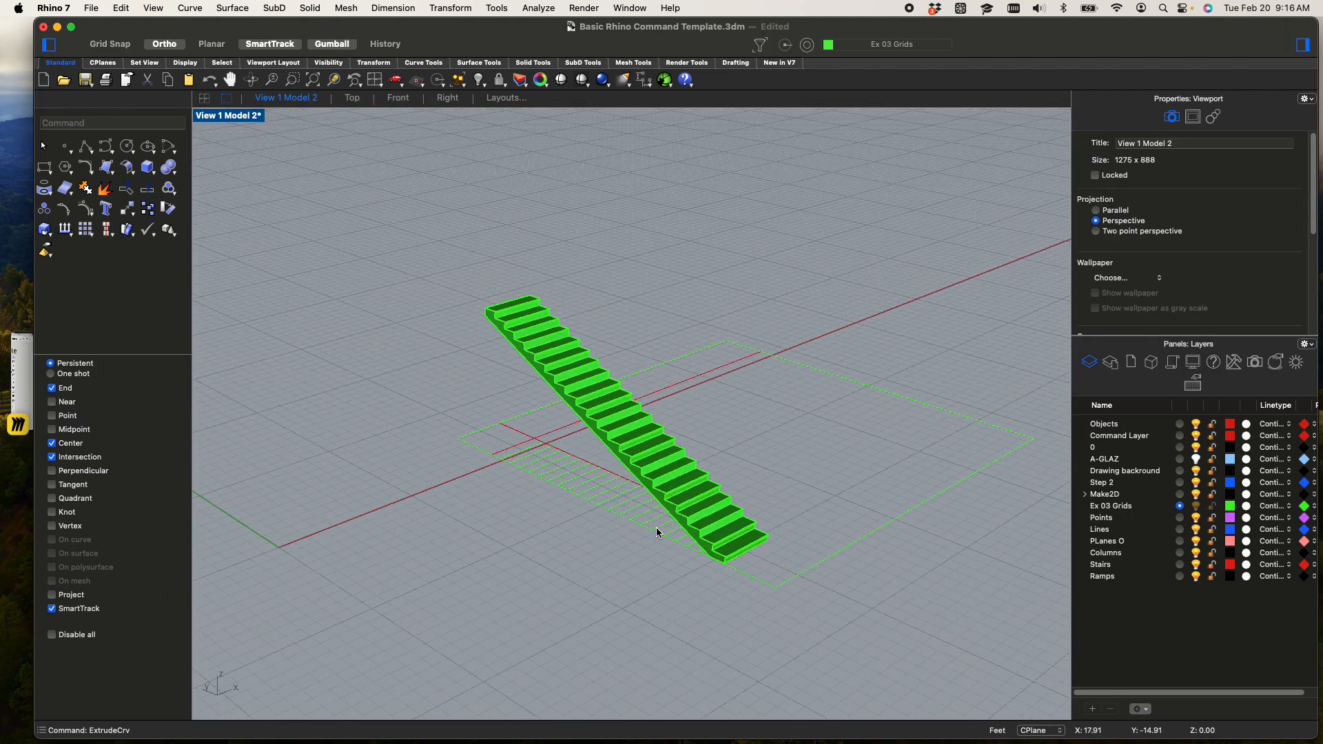
left_click(693, 552)
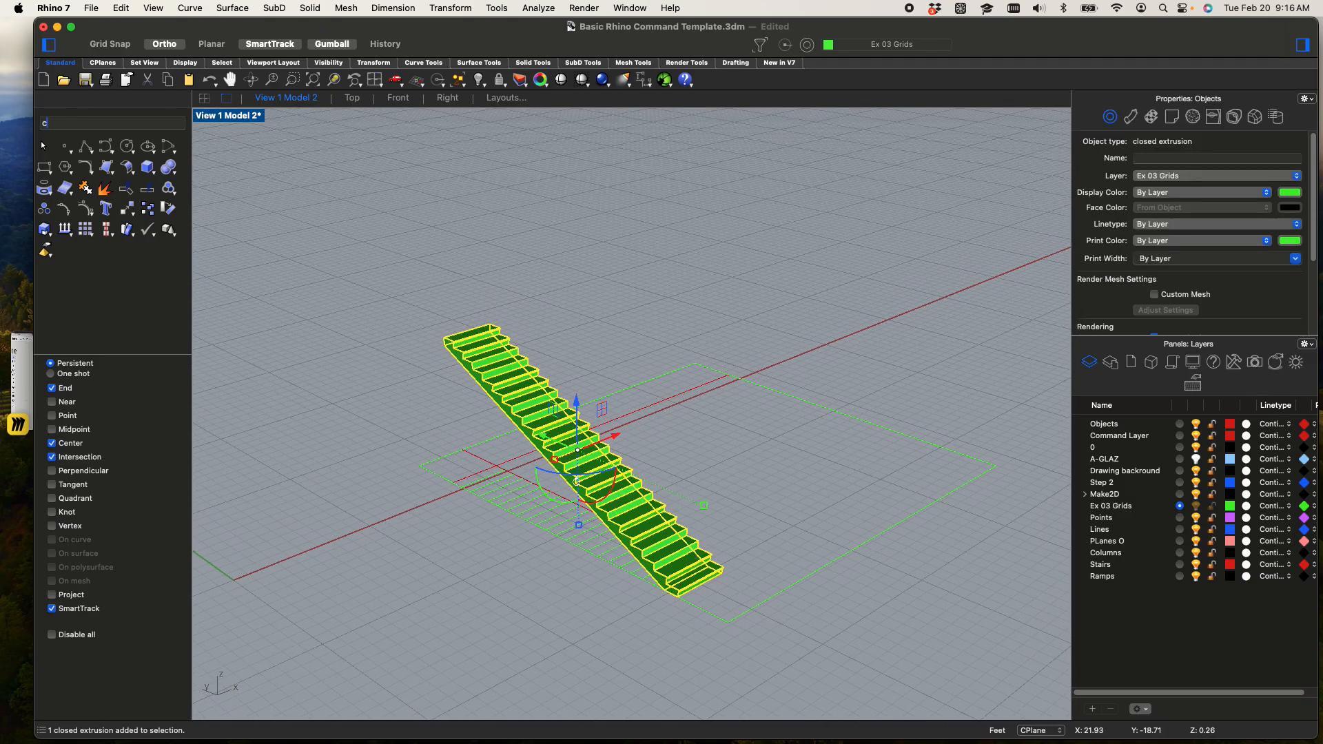
key("Return")
scroll(728, 616, "up", 5)
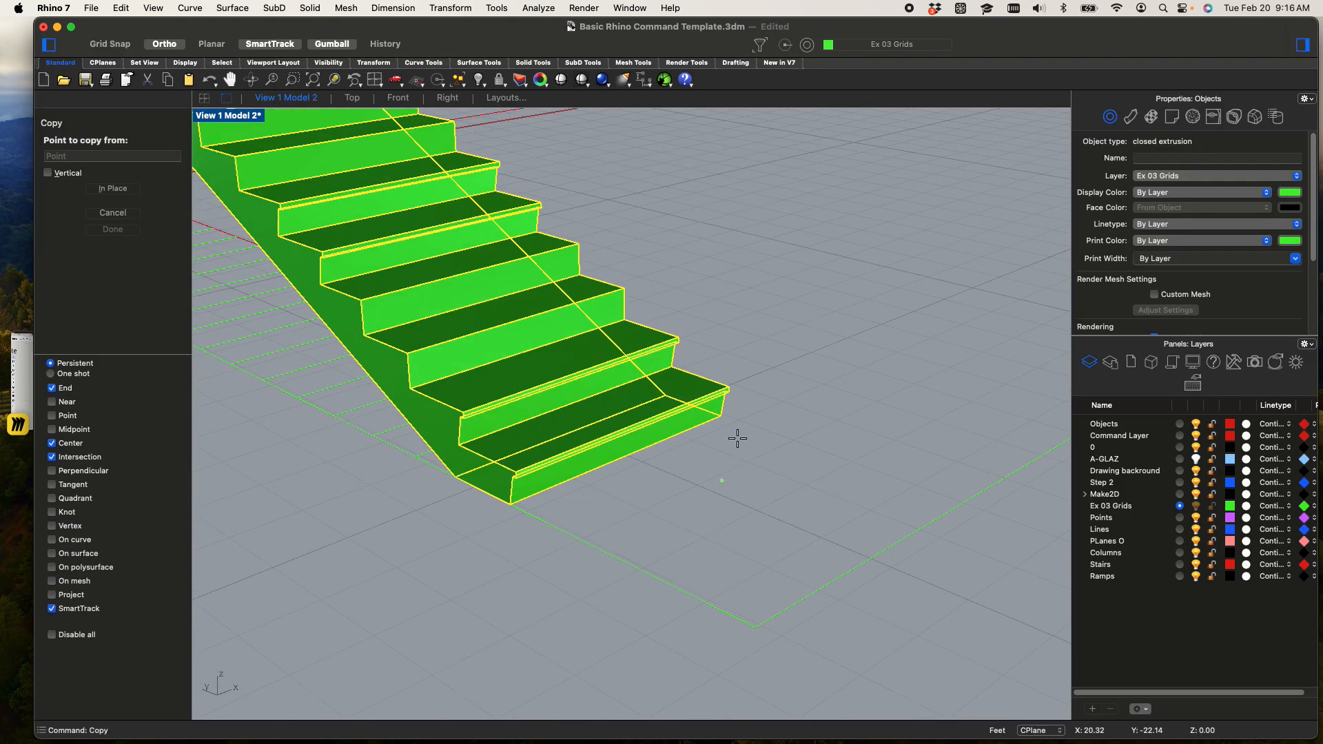
scroll(733, 411, "up", 5)
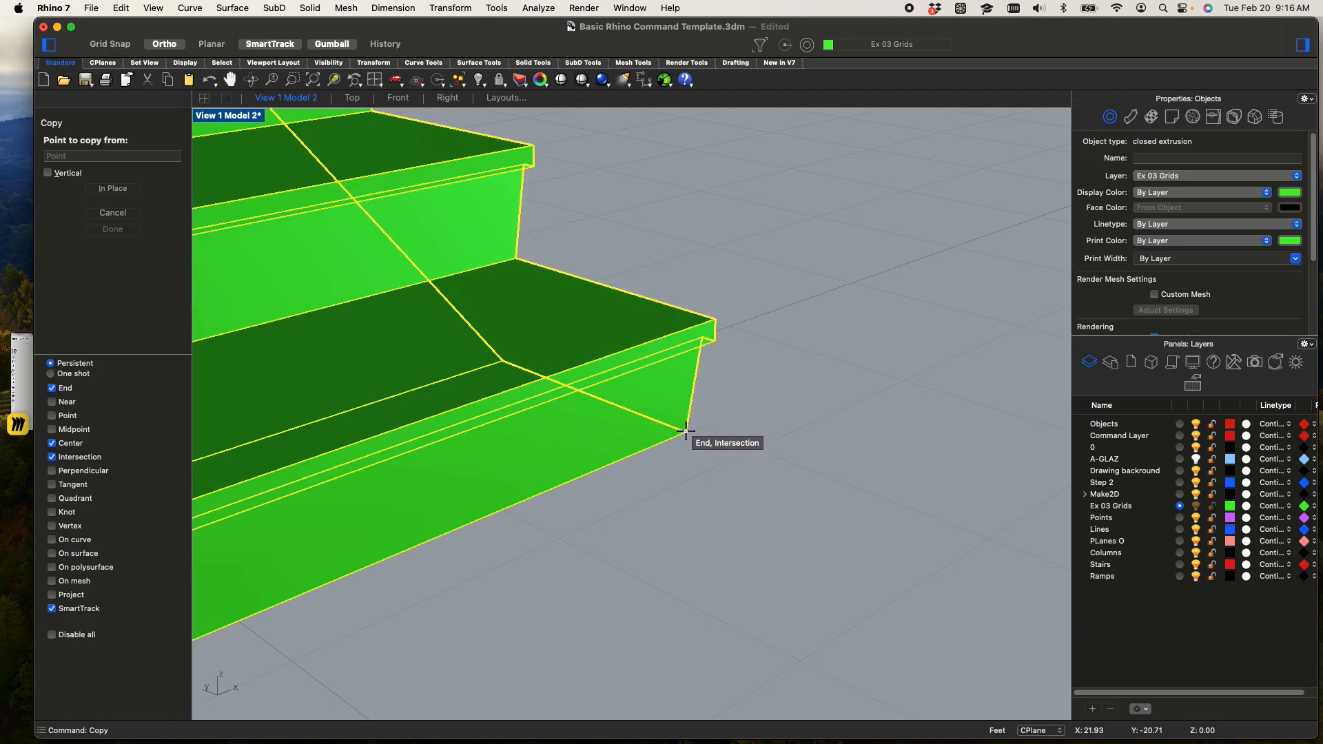
left_click(685, 432)
scroll(686, 432, "down", 5)
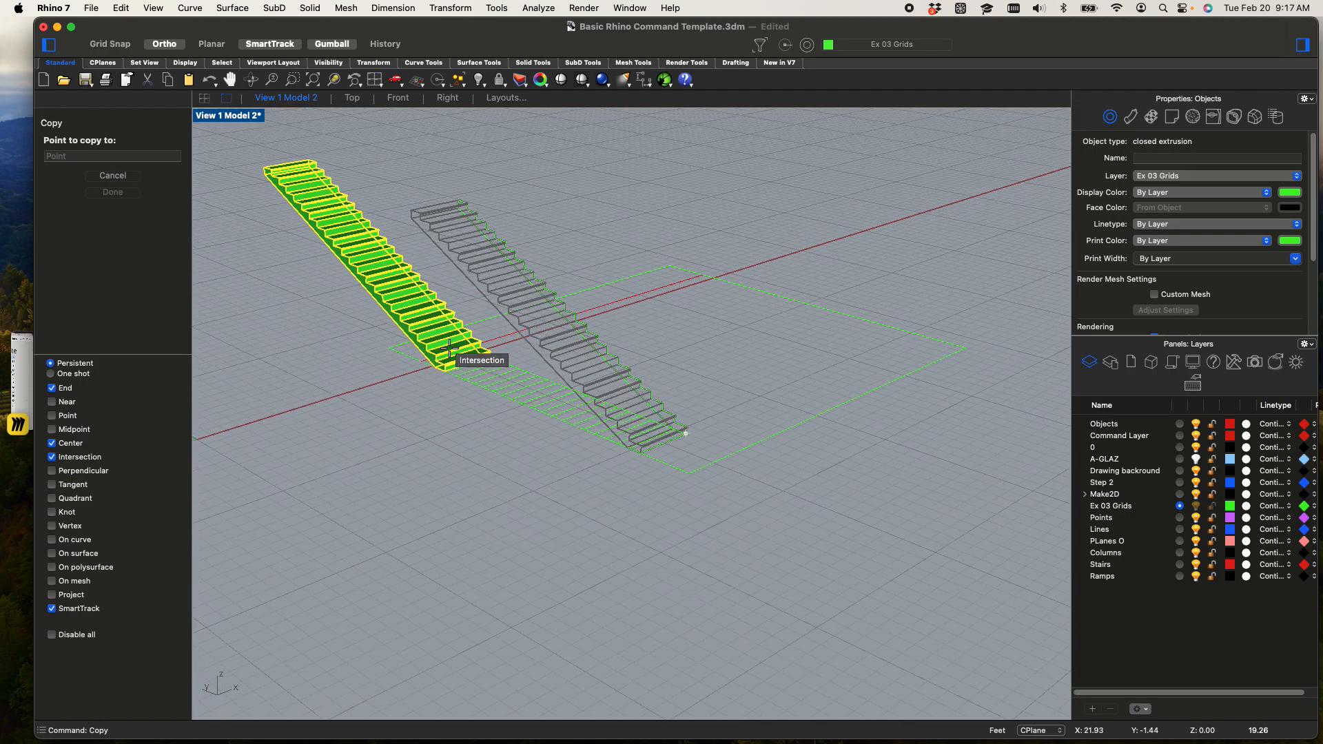
scroll(449, 324, "up", 4)
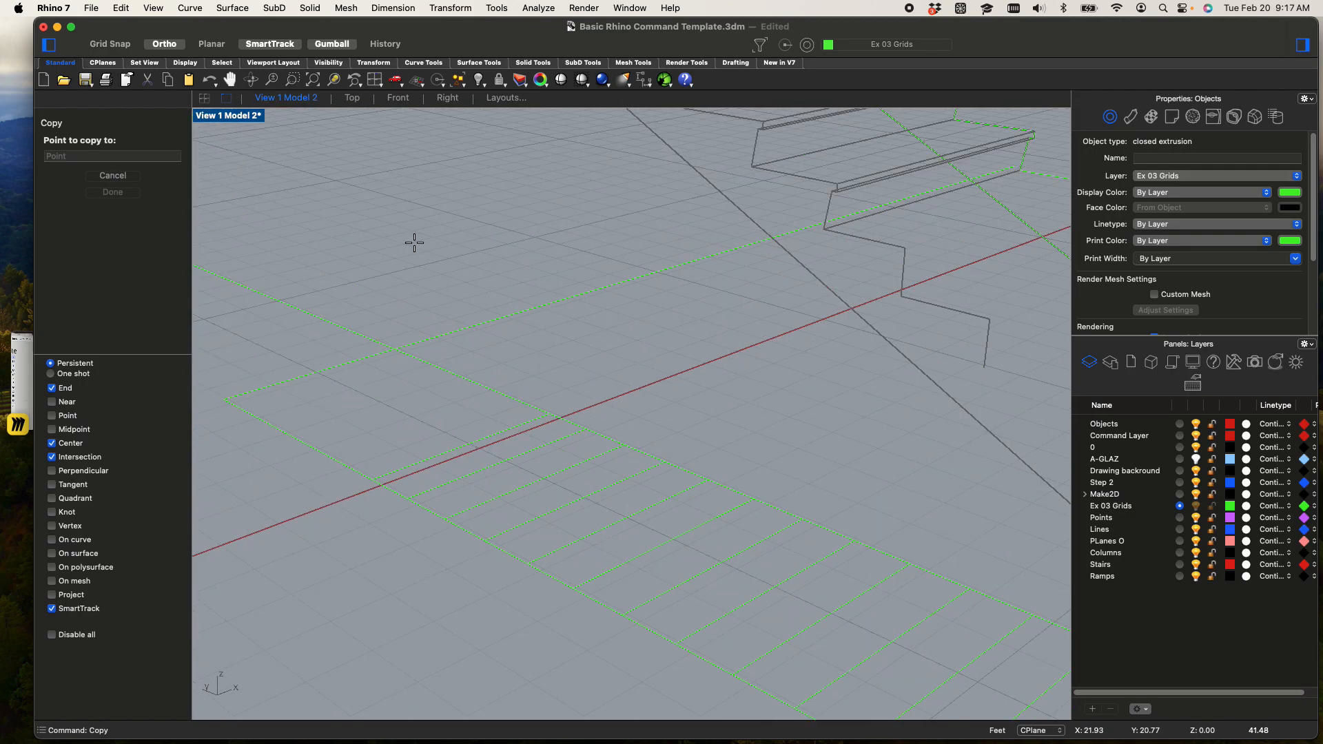
scroll(350, 352, "down", 3)
right_click_drag(355, 361, 452, 461)
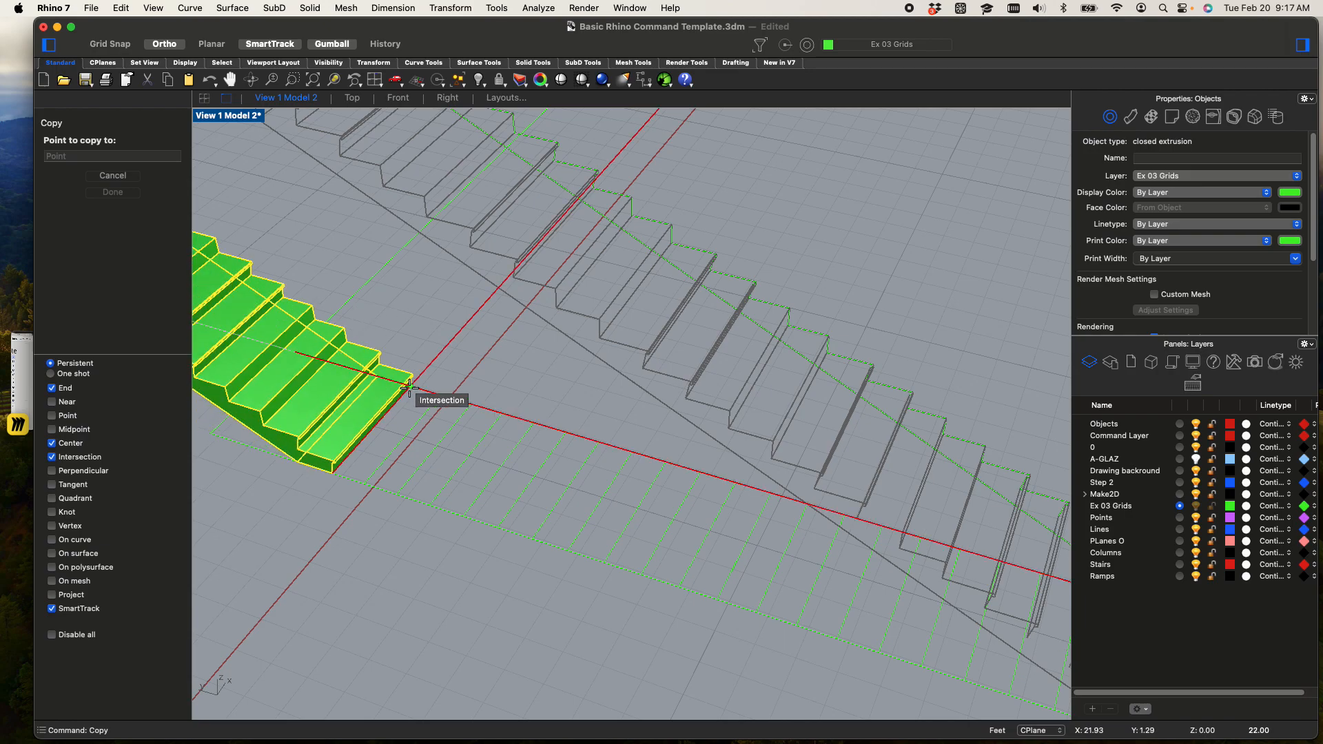
left_click(411, 388)
key("Escape")
key("Escape")
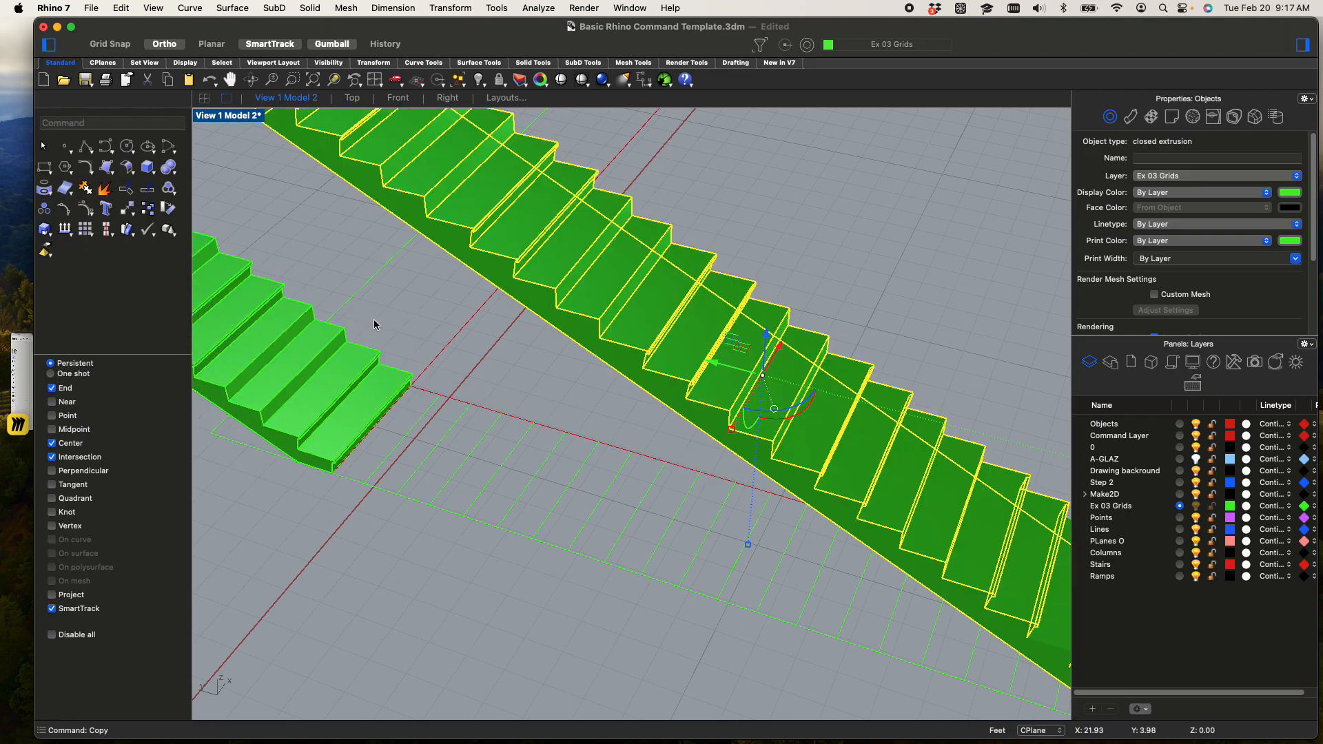
Rotate the copied stairs a quarter turn clockwise about the first riser's bottom corner at the guide line intersection, taking the red guide line as reference
left_click(346, 366)
scroll(340, 353, "down", 5)
right_click_drag(341, 353, 532, 384, "shift")
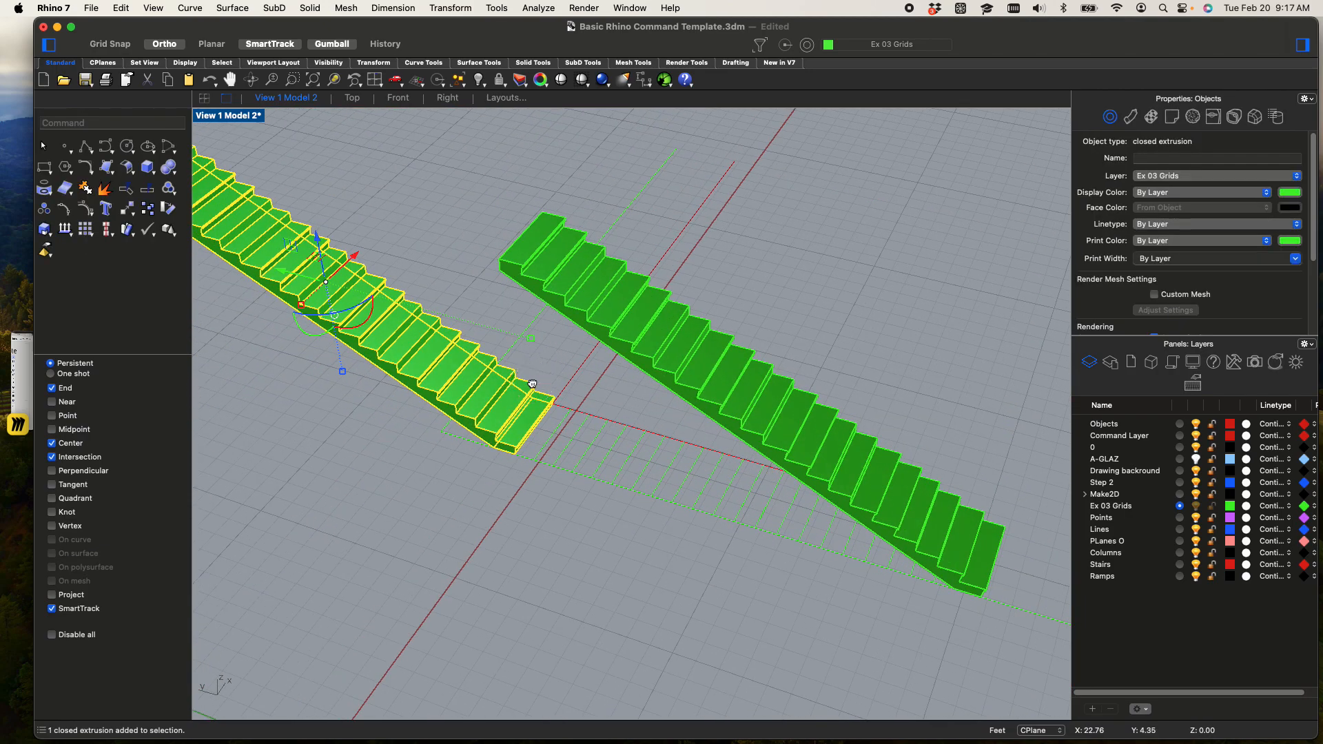
type("ro")
key("Return")
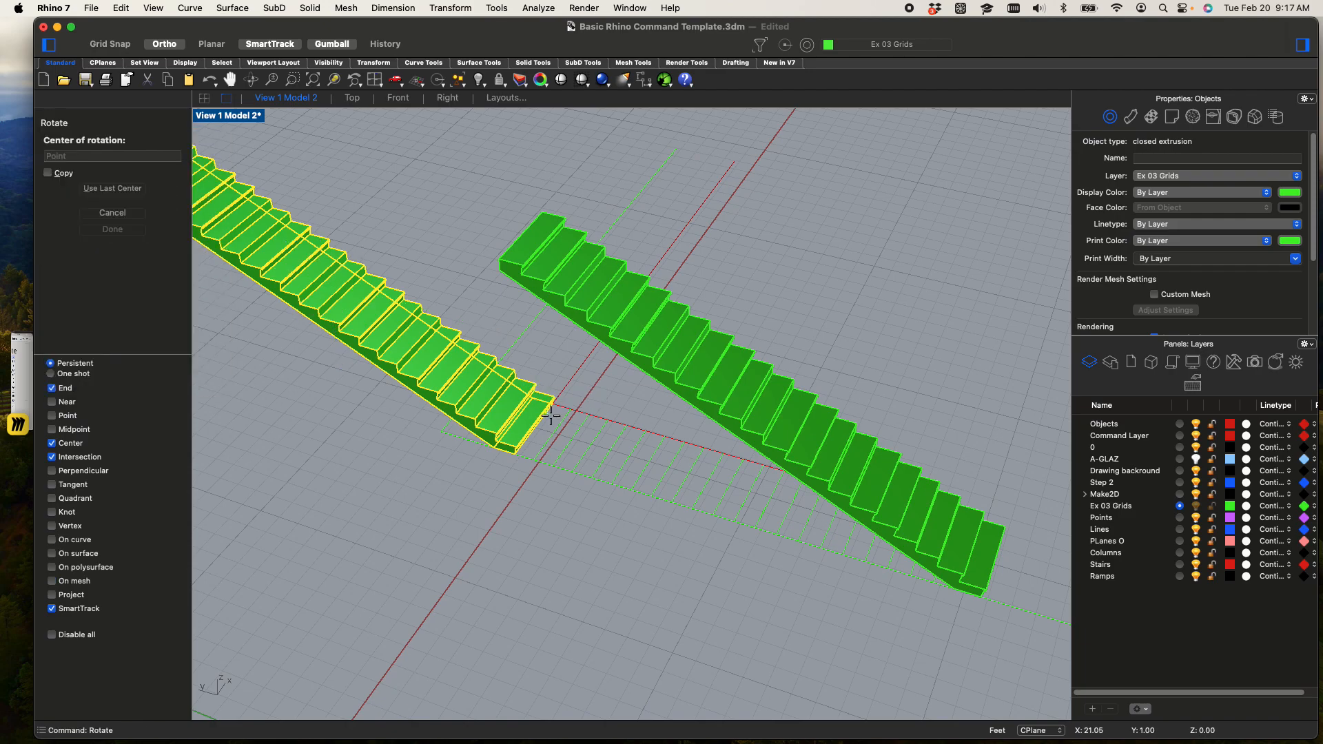
scroll(553, 412, "up", 10)
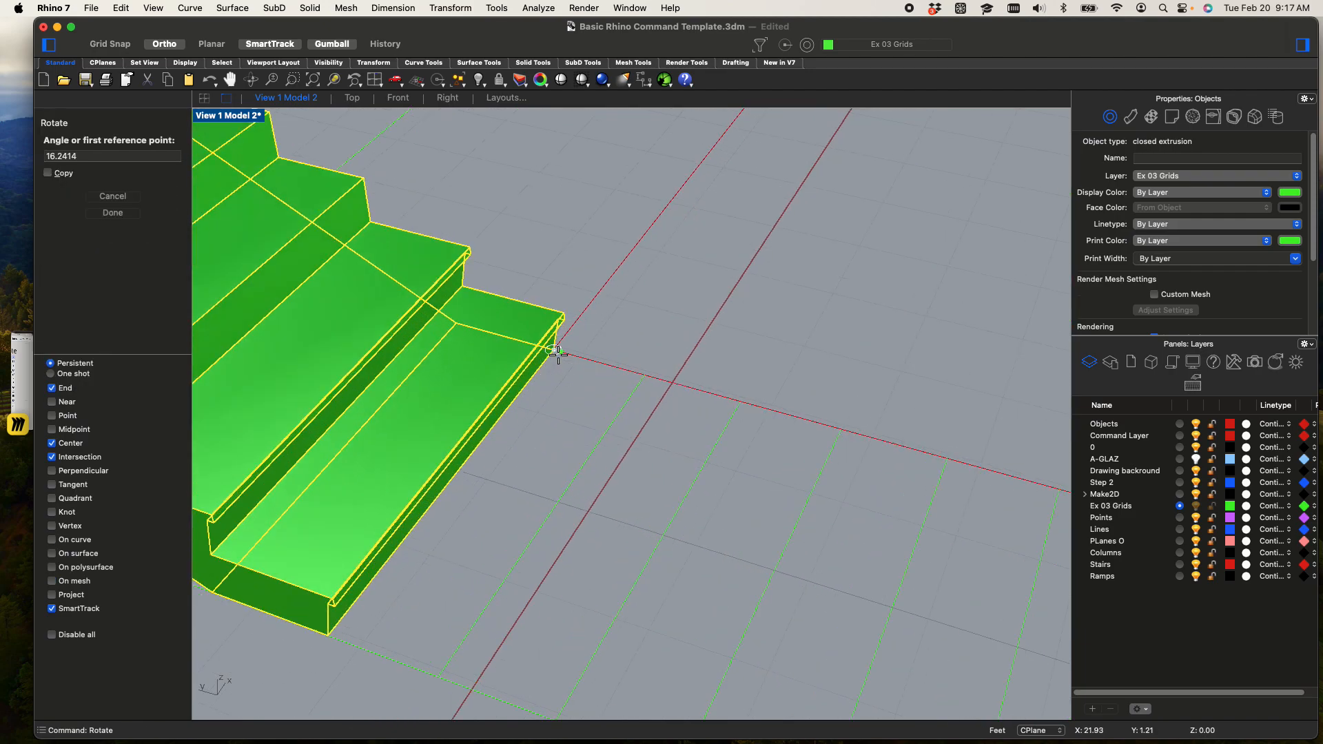
left_click(811, 421)
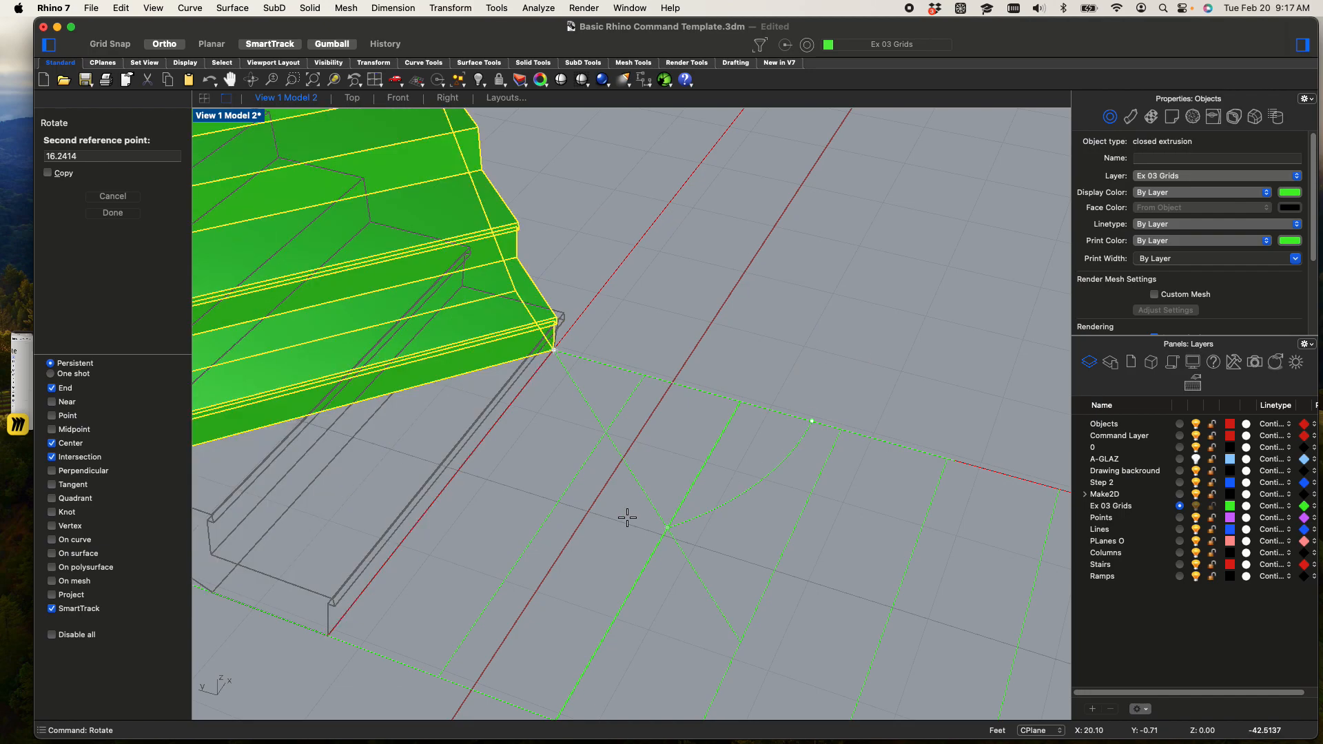
left_click(537, 510)
scroll(536, 516, "down", 5)
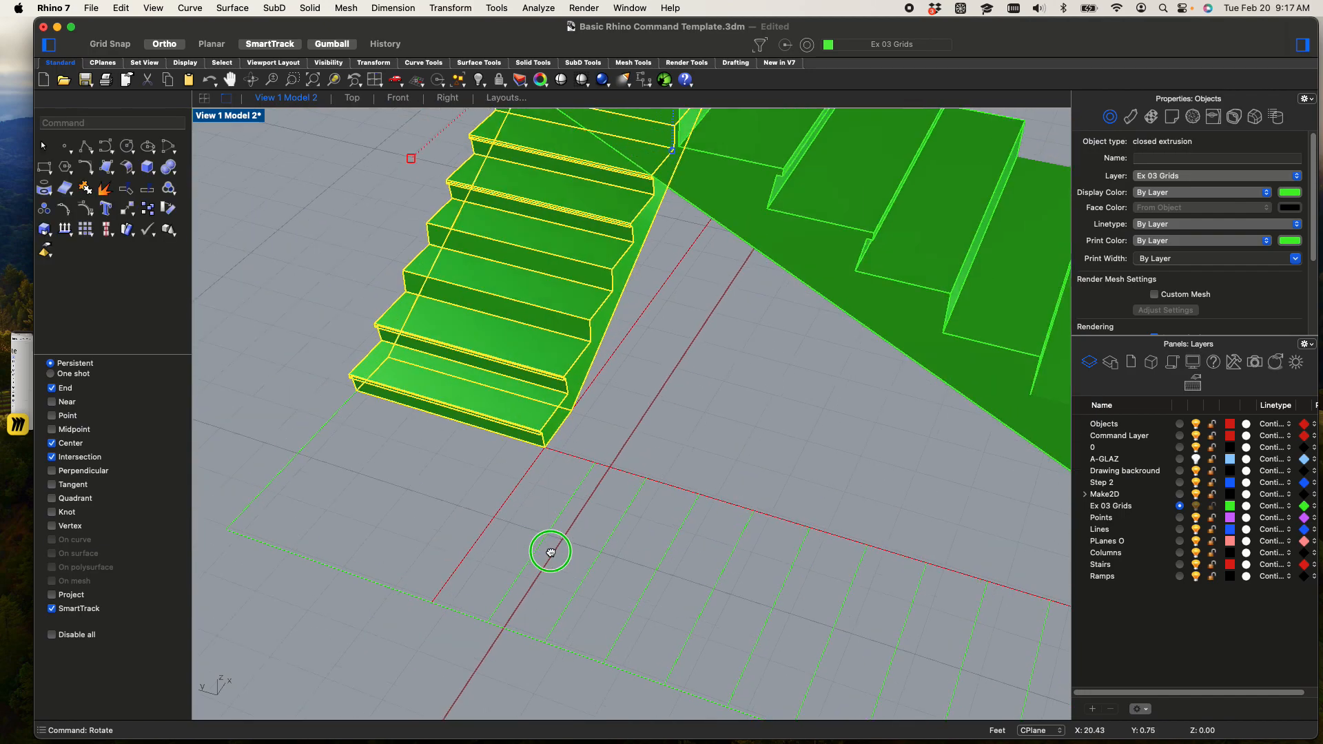
Examine the gap between the rotated flight and the original flight's top end from several angles
right_click_drag(632, 553, 735, 502)
scroll(598, 481, "down", 10)
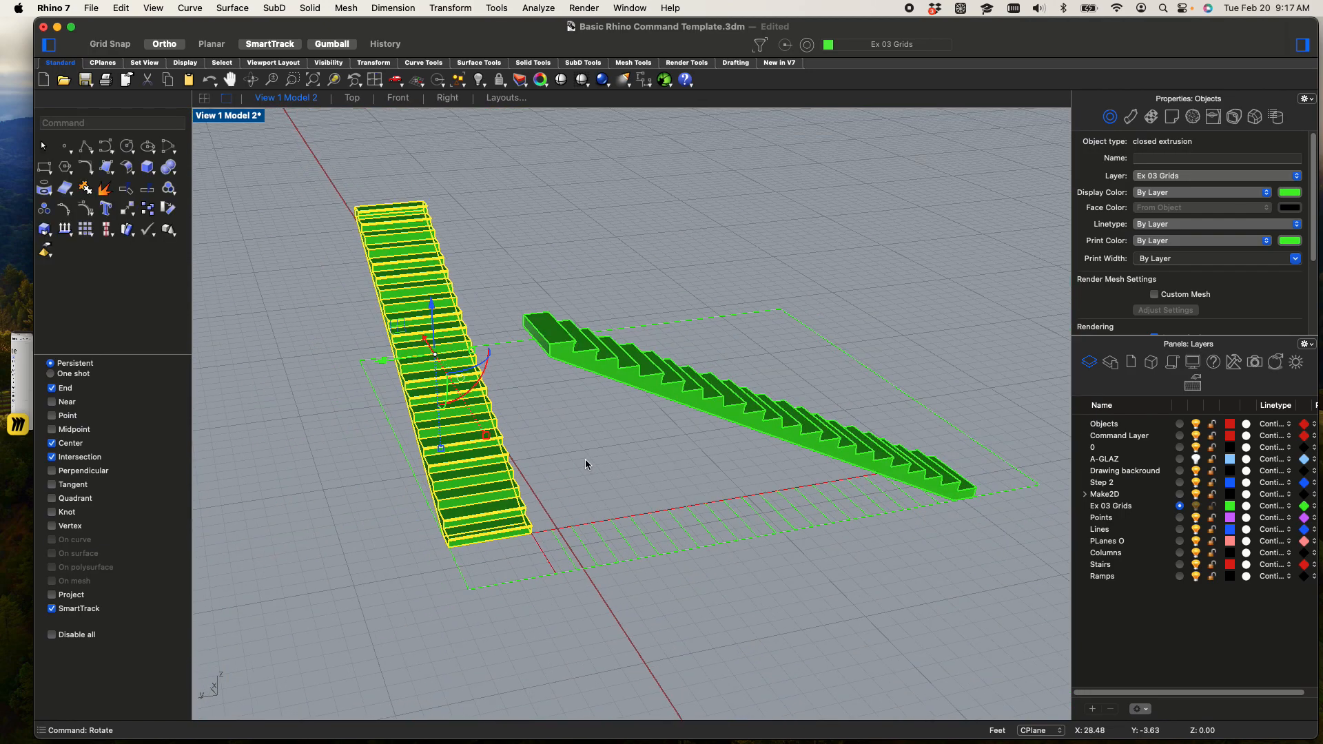
scroll(492, 314, "up", 5)
scroll(491, 316, "up", 3)
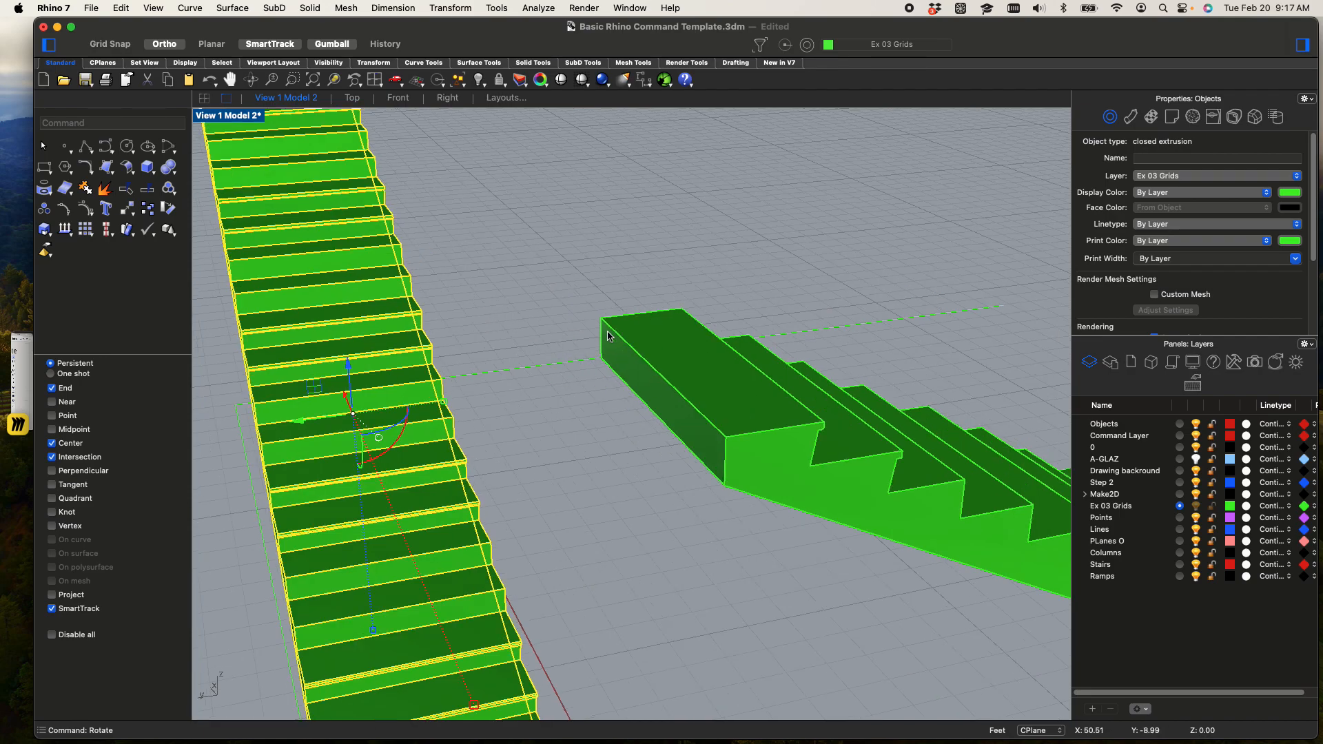
scroll(610, 378, "down", 6)
scroll(617, 400, "up", 5)
scroll(624, 424, "down", 4)
right_click_drag(624, 423, 557, 385)
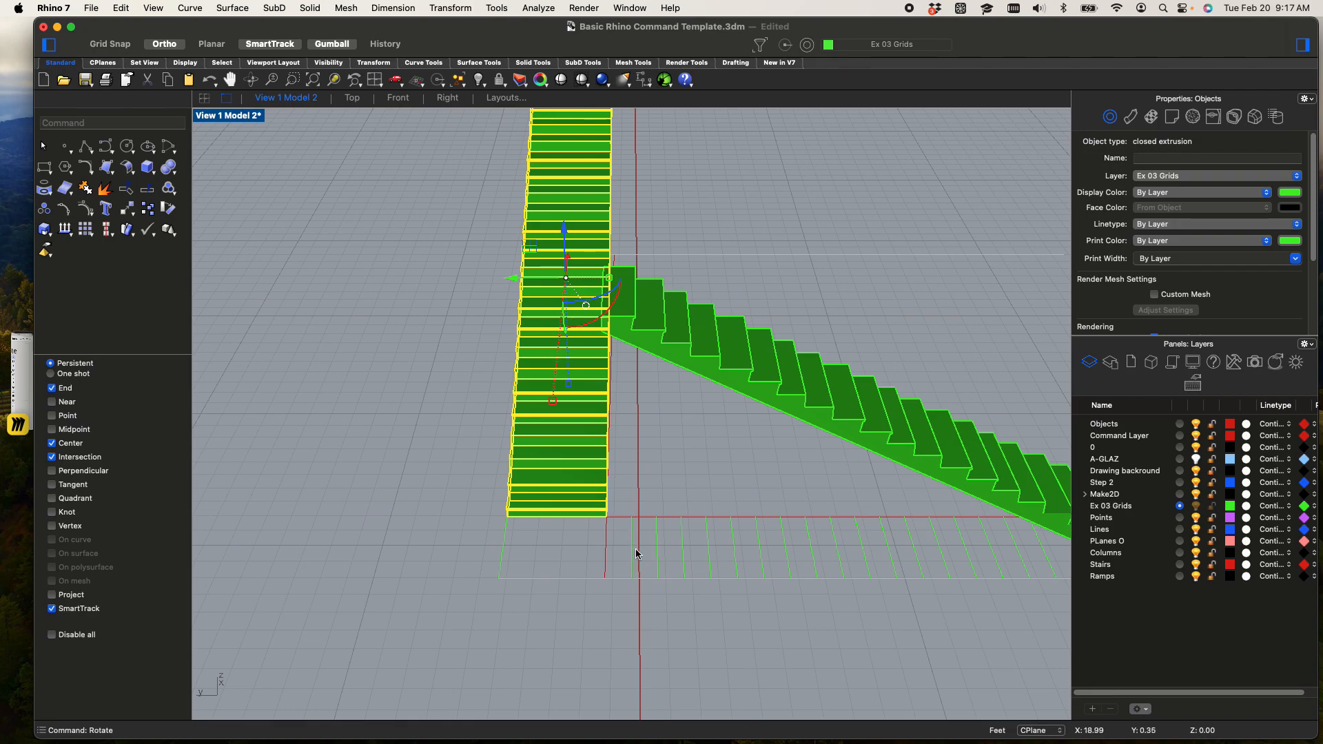
scroll(647, 355, "up", 6)
right_click_drag(620, 316, 702, 71, "shift")
scroll(707, 541, "down", 5)
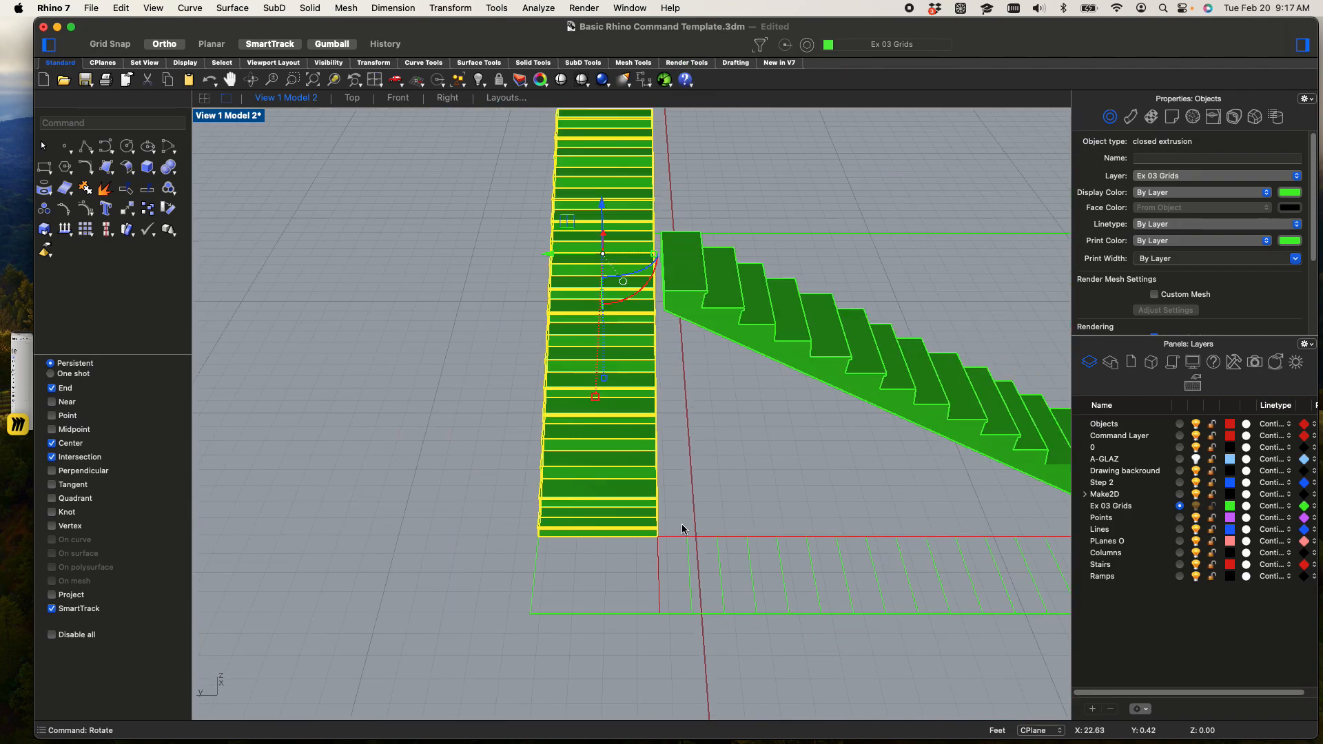
scroll(664, 319, "up", 8)
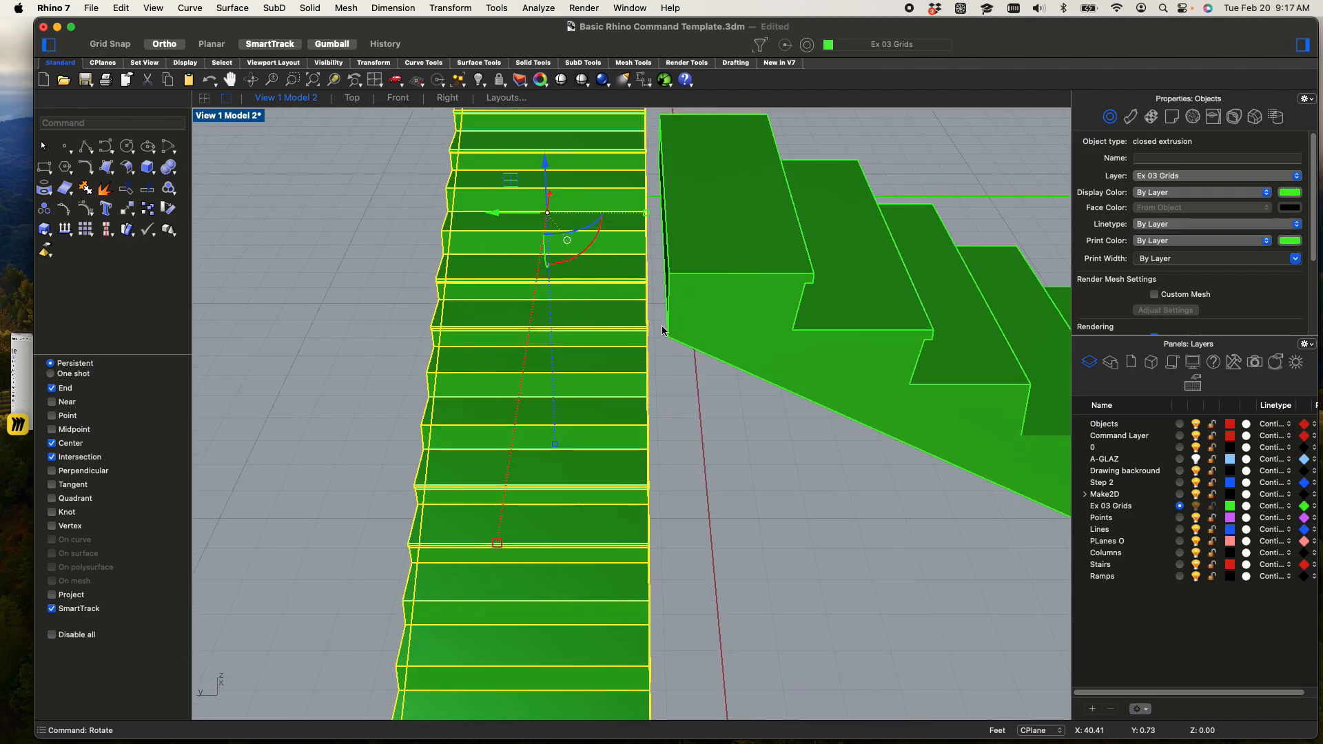
scroll(664, 319, "down", 5)
right_click_drag(664, 350, 679, 394, "shift")
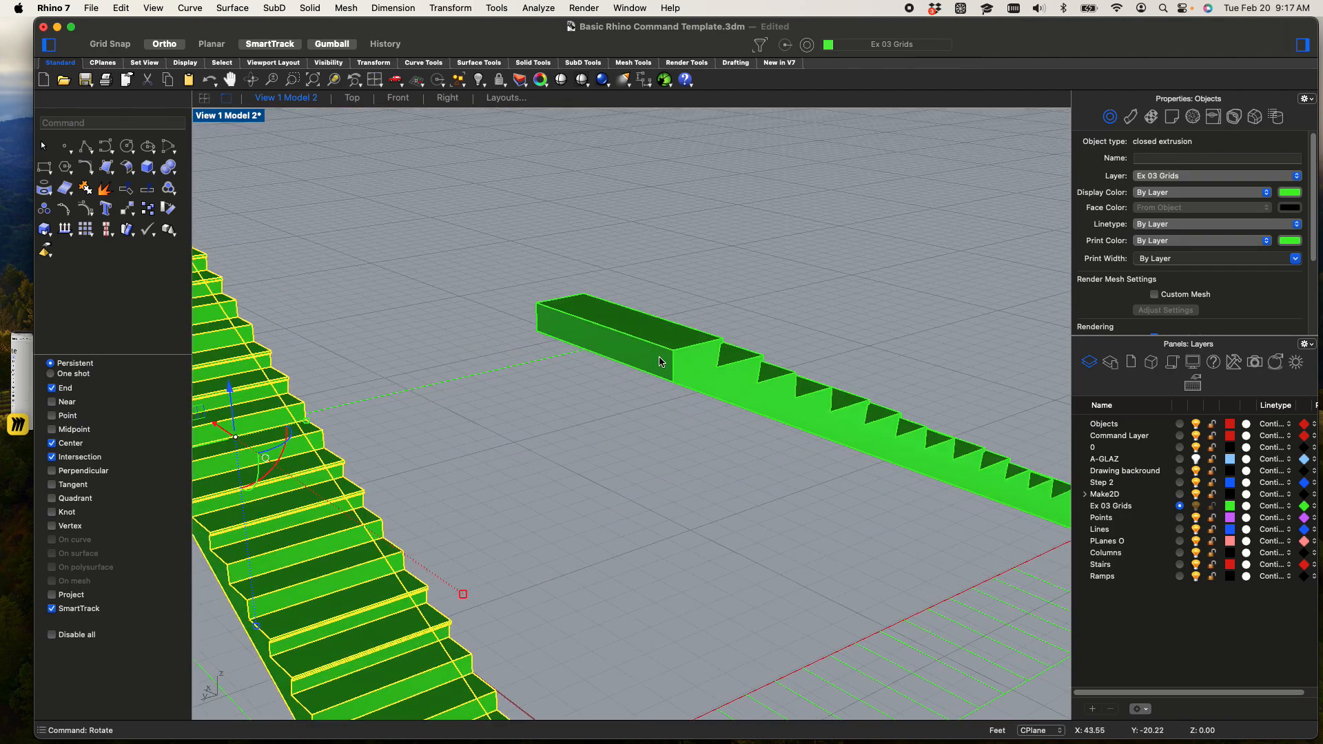
Clear the stair selection and look up an Extrude command for the gap between the two flights
left_click(643, 364)
right_click_drag(499, 312, 482, 275)
left_click(480, 275)
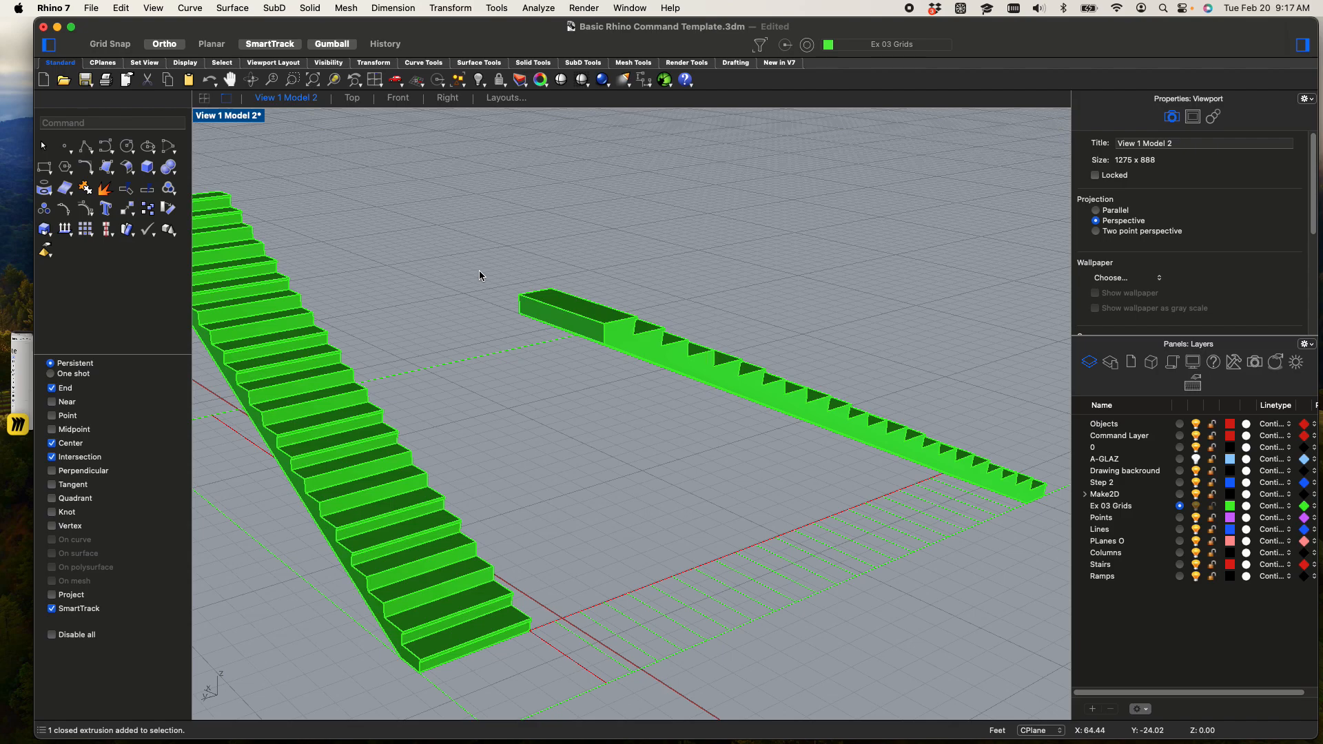
key("Down")
key("Down")
key("Down")
key("Down")
key("Down")
key("Down")
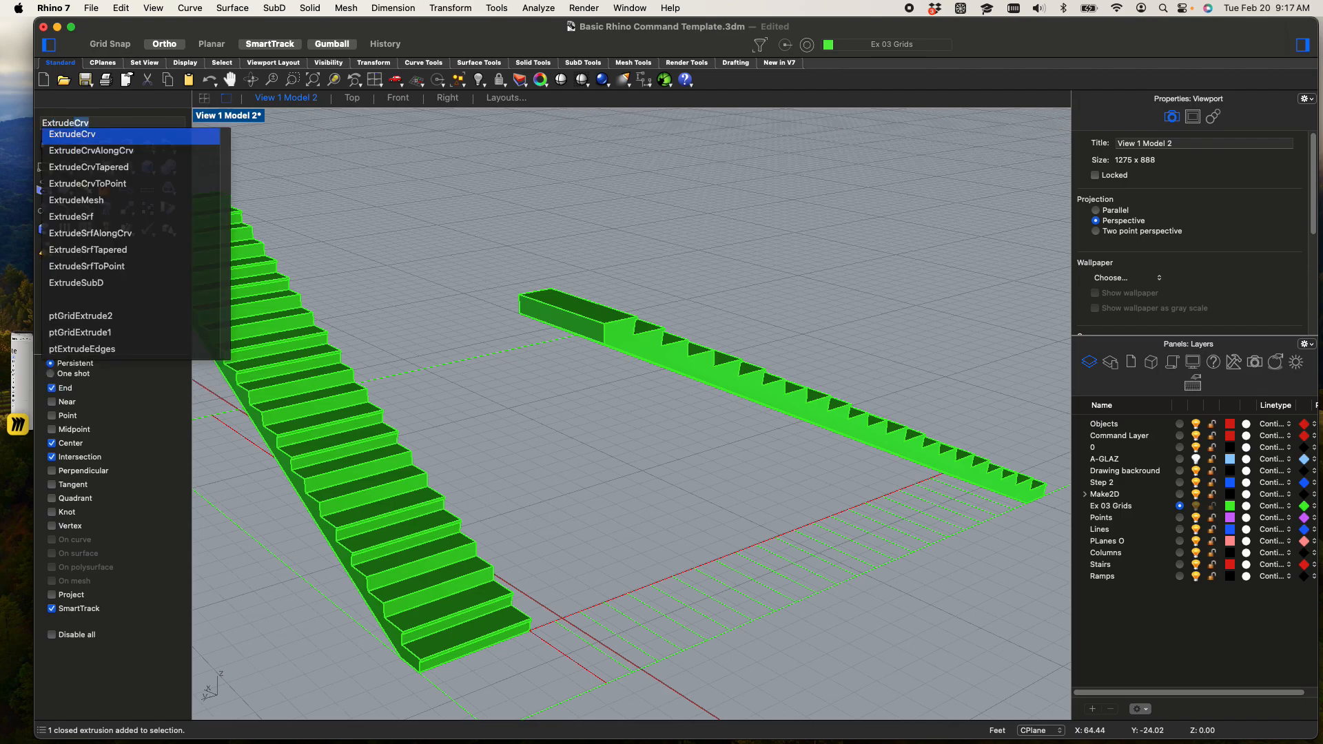
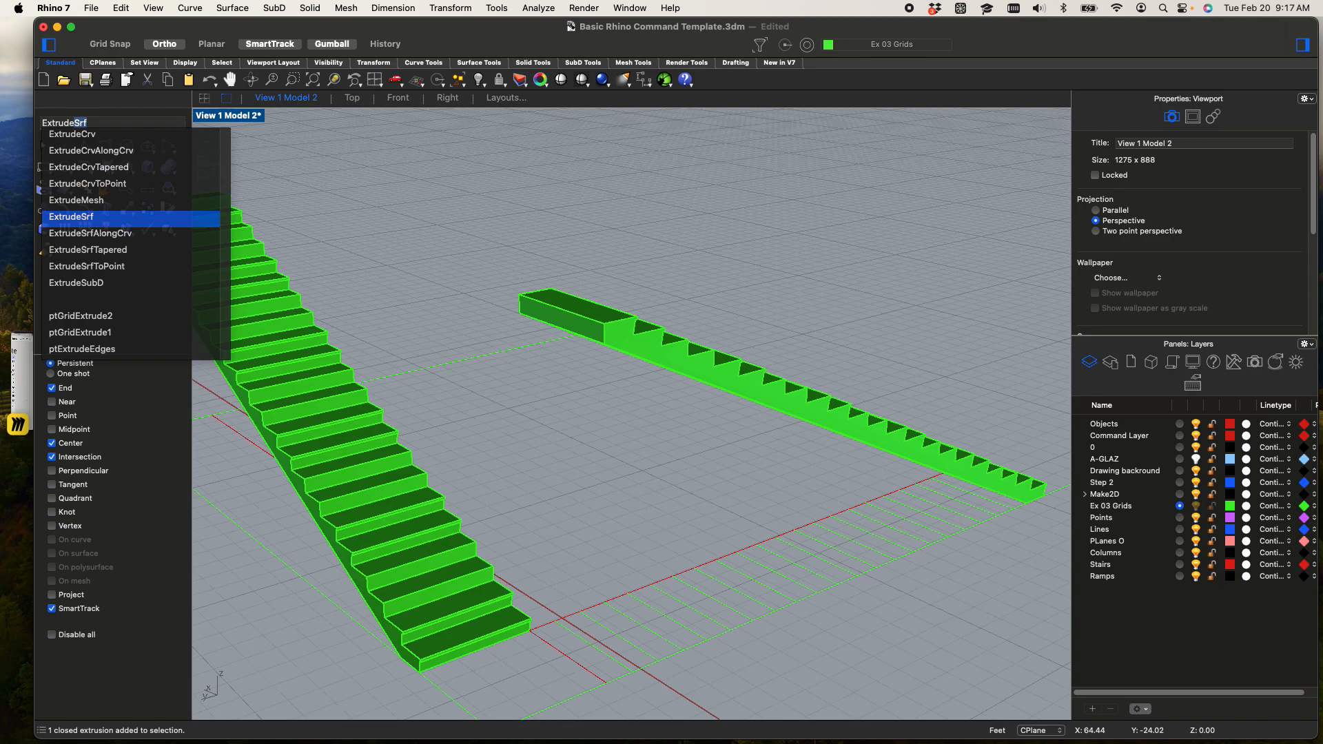
Extrude the side face of the original flight's top block 4 feet as a solid landing, up to the guide outline's corner
key("Return")
scroll(521, 323, "up", 3)
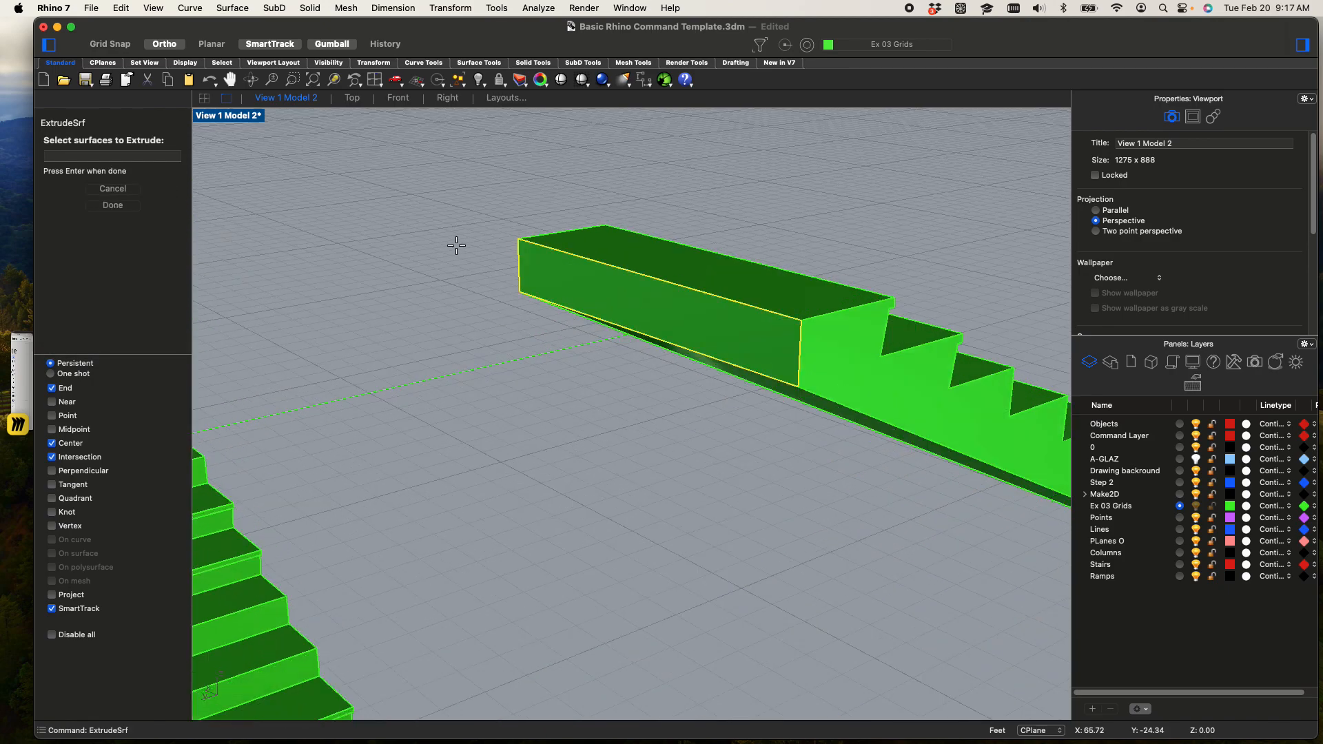
key("Return")
scroll(456, 245, "down", 5)
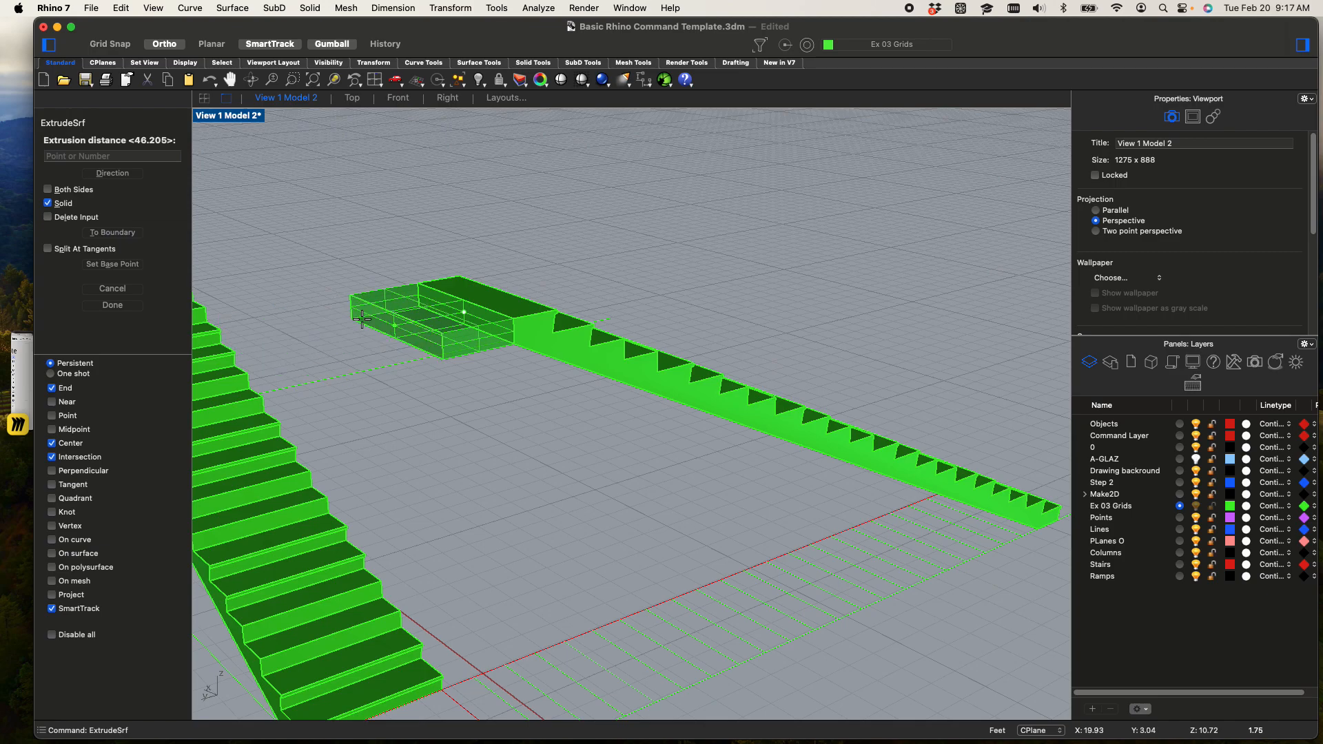
right_click_drag(359, 321, 448, 197, "shift")
right_click_drag(403, 283, 492, 339)
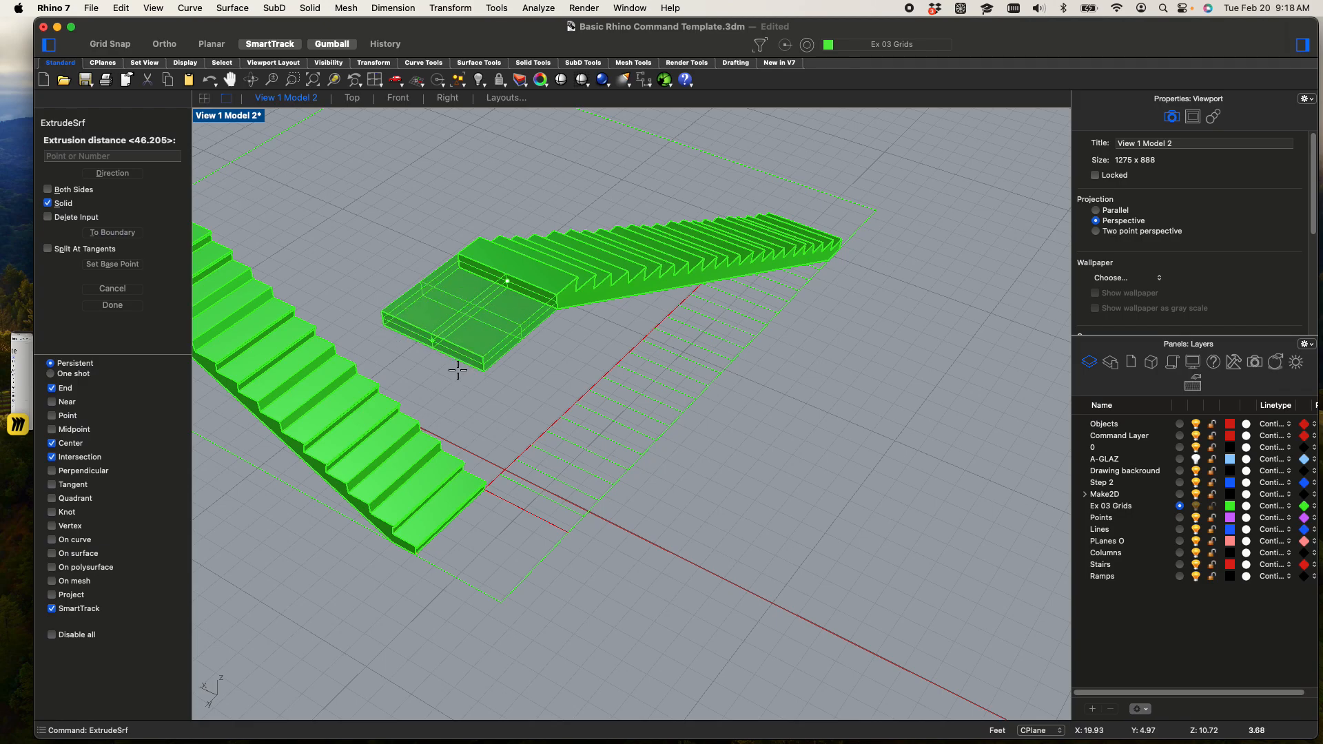
left_click(501, 597)
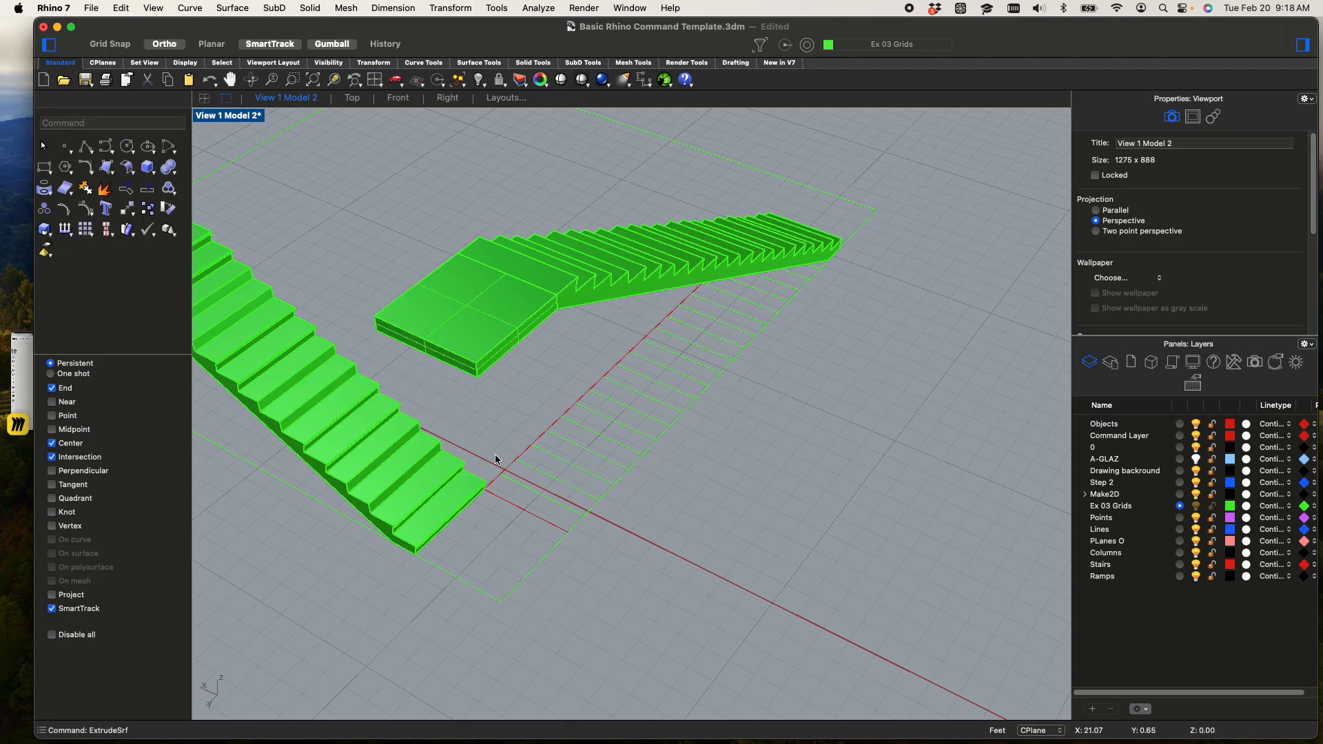
Move the rotated flight up 11 feet, from its first riser's outer bottom corner to the landing's matching top corner
right_click_drag(455, 486, 647, 561)
left_click(596, 568)
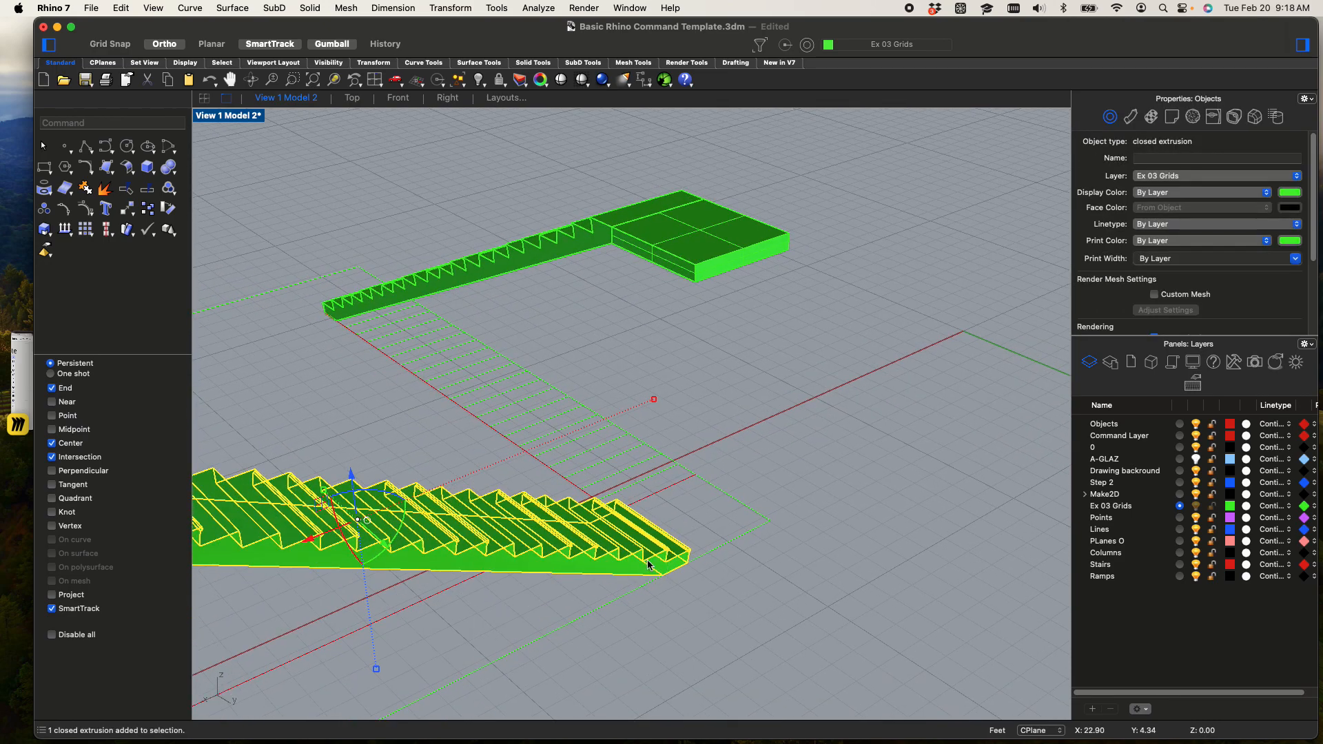
key("Return")
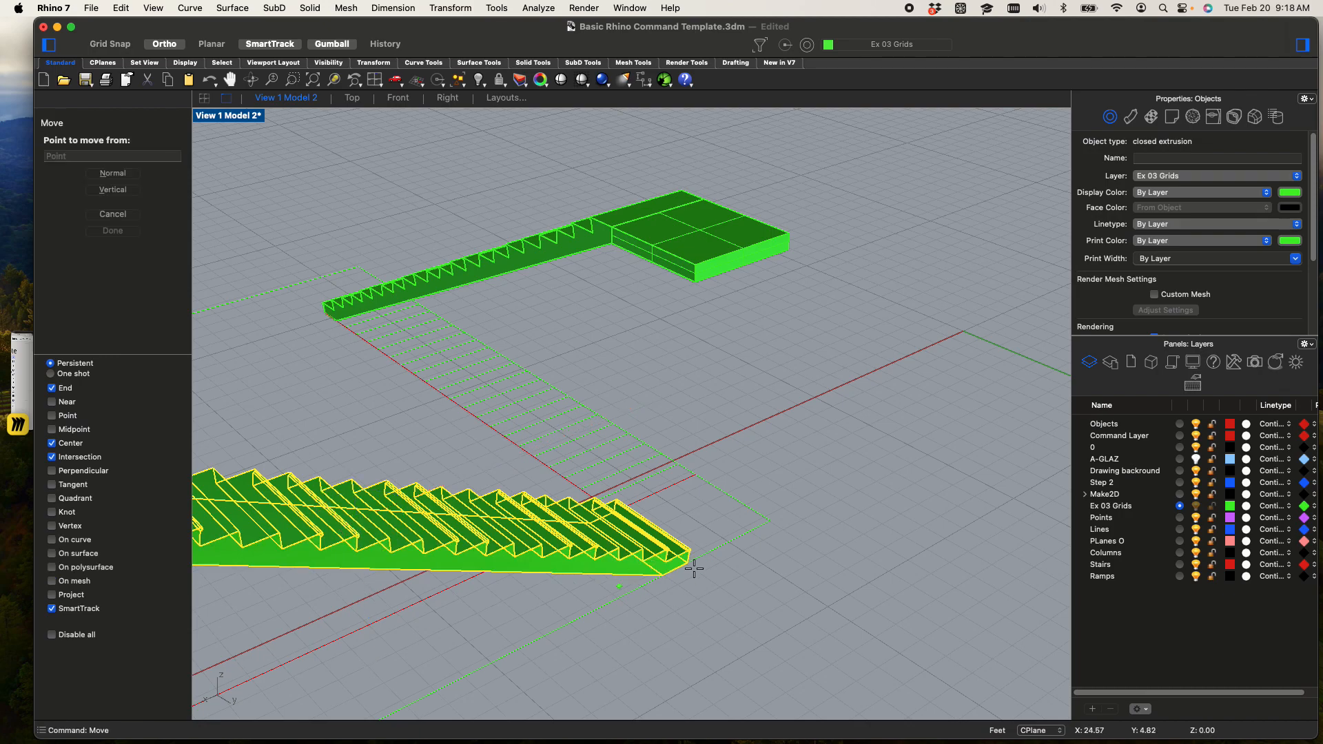
scroll(697, 578, "up", 5)
left_click(573, 563)
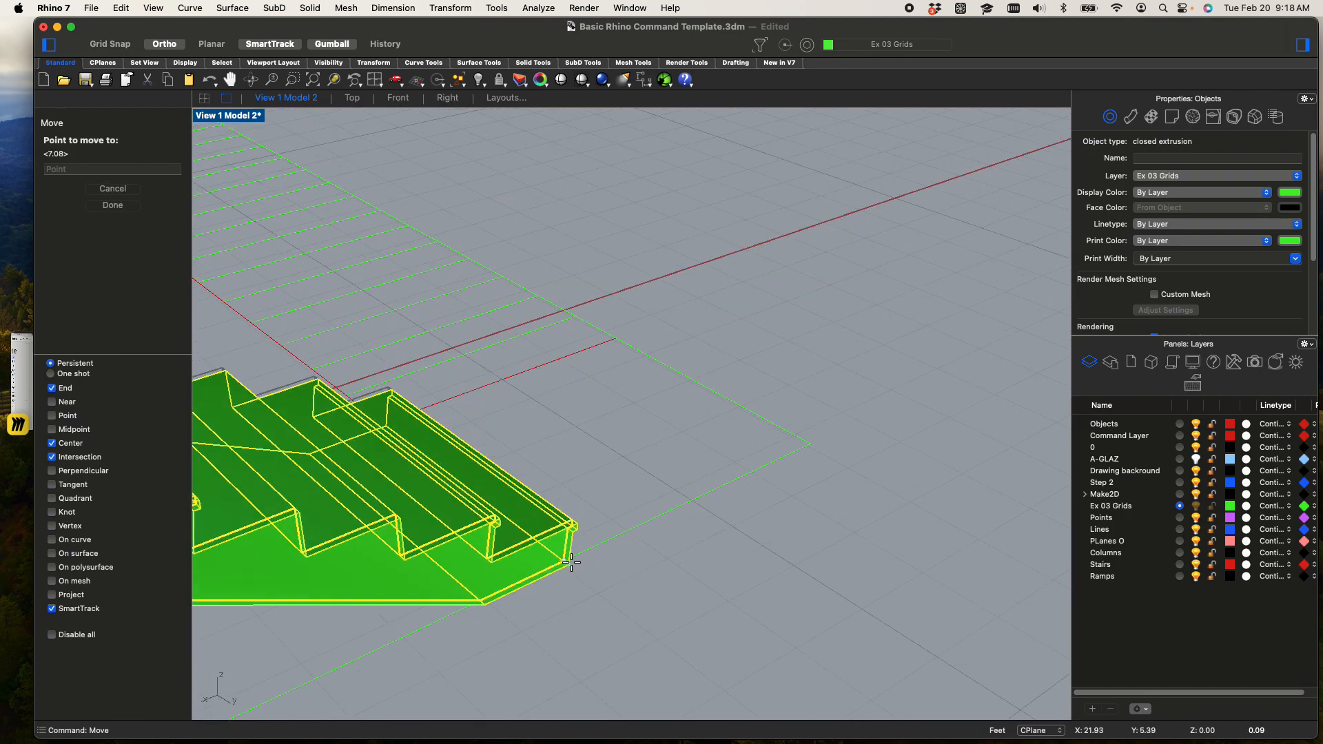
scroll(567, 561, "down", 5)
scroll(550, 468, "up", 5)
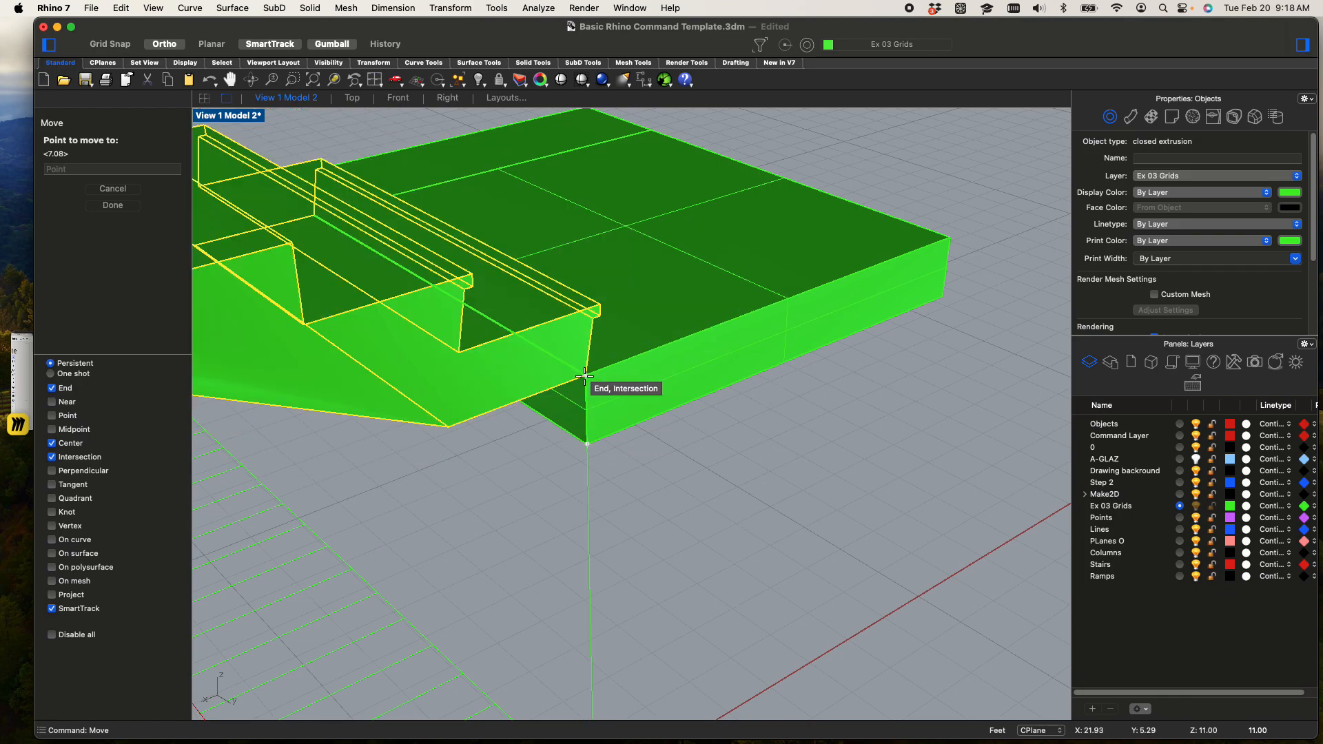
left_click(584, 377)
scroll(584, 379, "down", 8)
left_click(622, 472)
Extrude the flat bottom face under the upper flight's first step down to the landing's bottom corner
right_click_drag(628, 466, 641, 378, "shift")
scroll(536, 257, "up", 10)
scroll(554, 291, "down", 5)
scroll(541, 351, "up", 6)
left_click(539, 289)
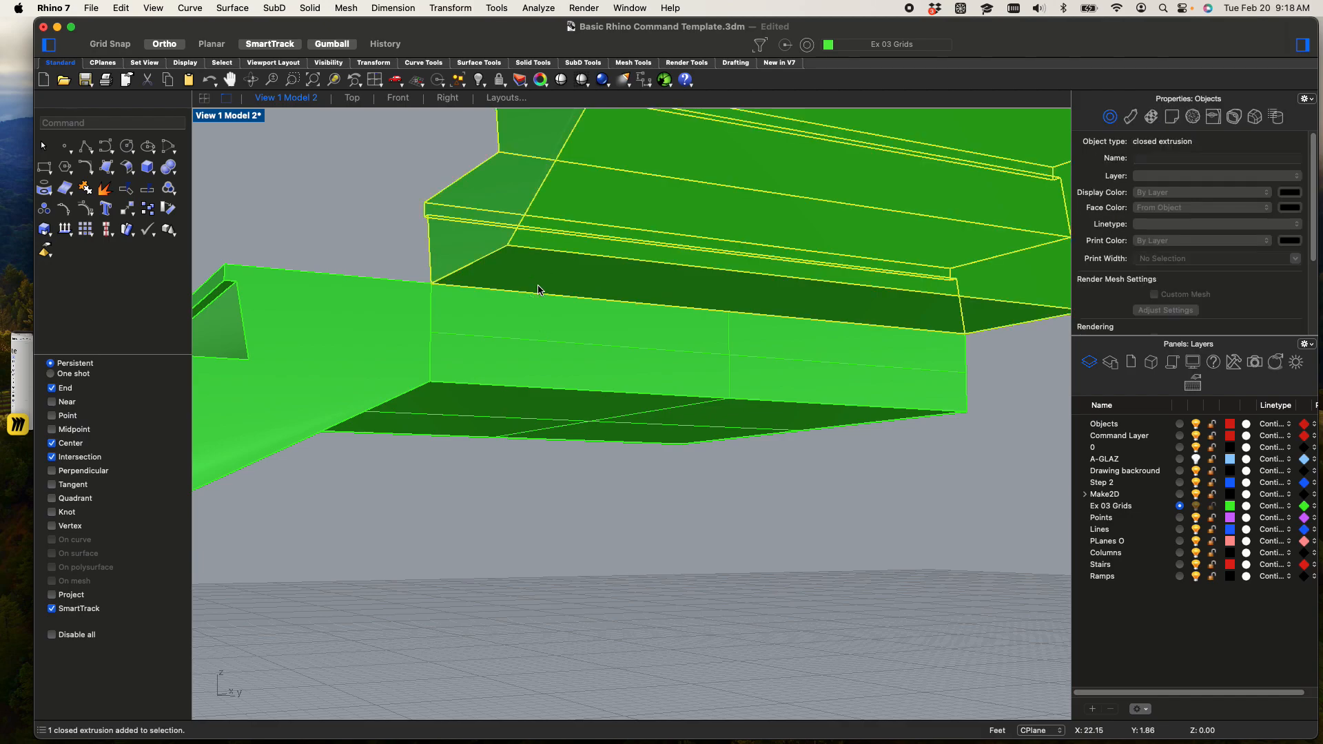
type("extrude")
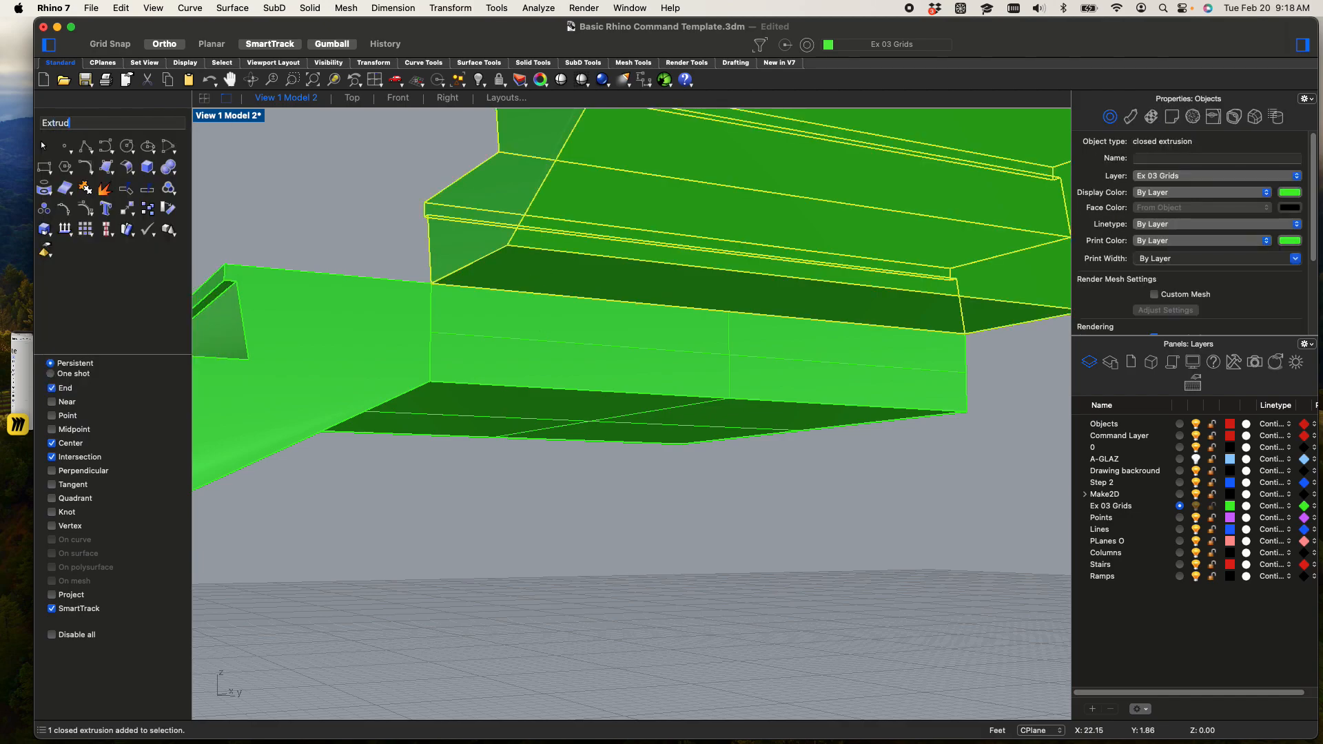
key("Down")
key("Down")
key("Down")
key("Down")
key("Down")
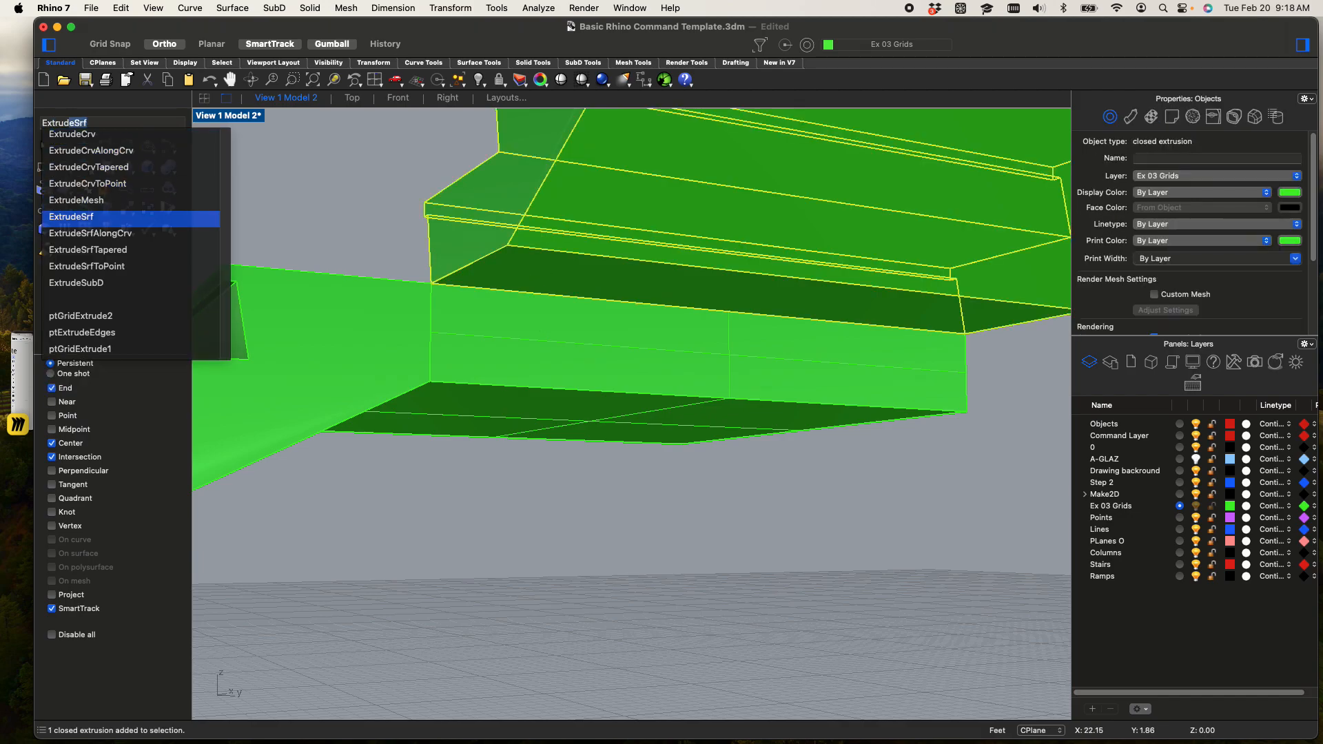
key("Return")
left_click(650, 286)
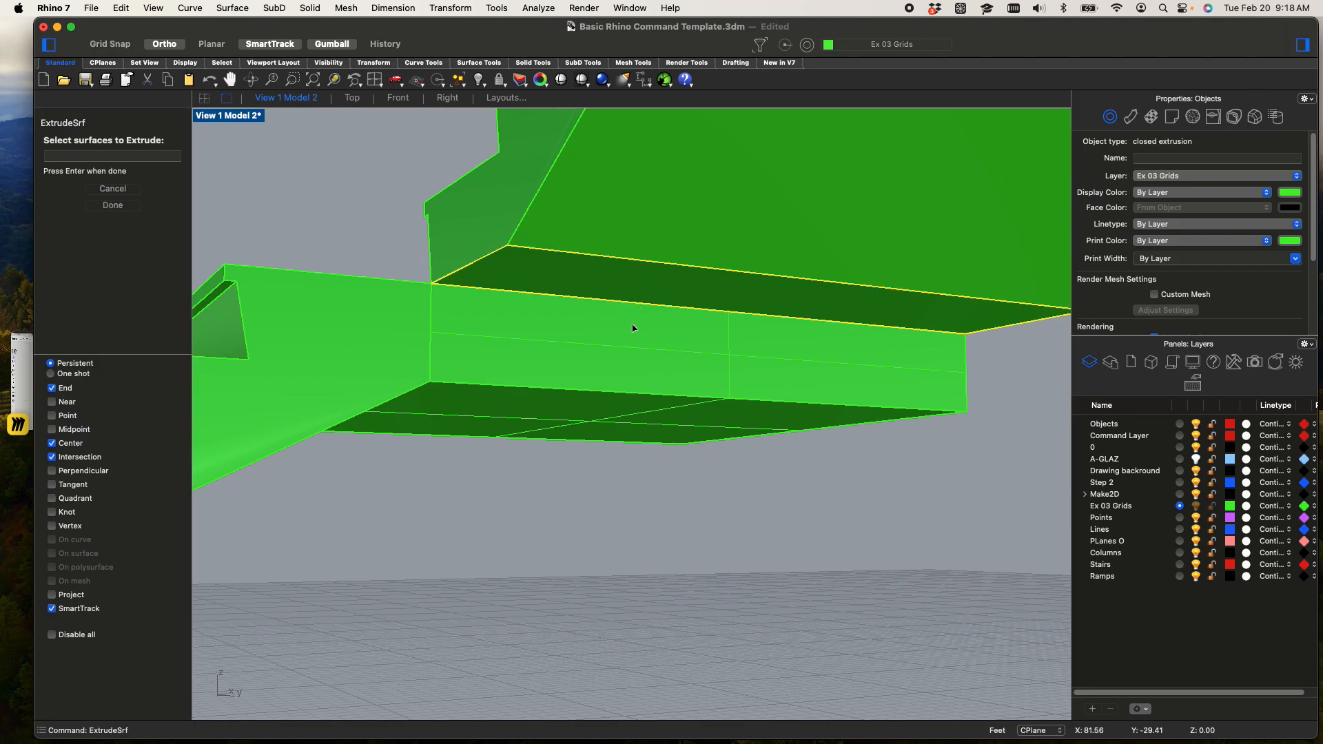
key("Return")
left_click(432, 370)
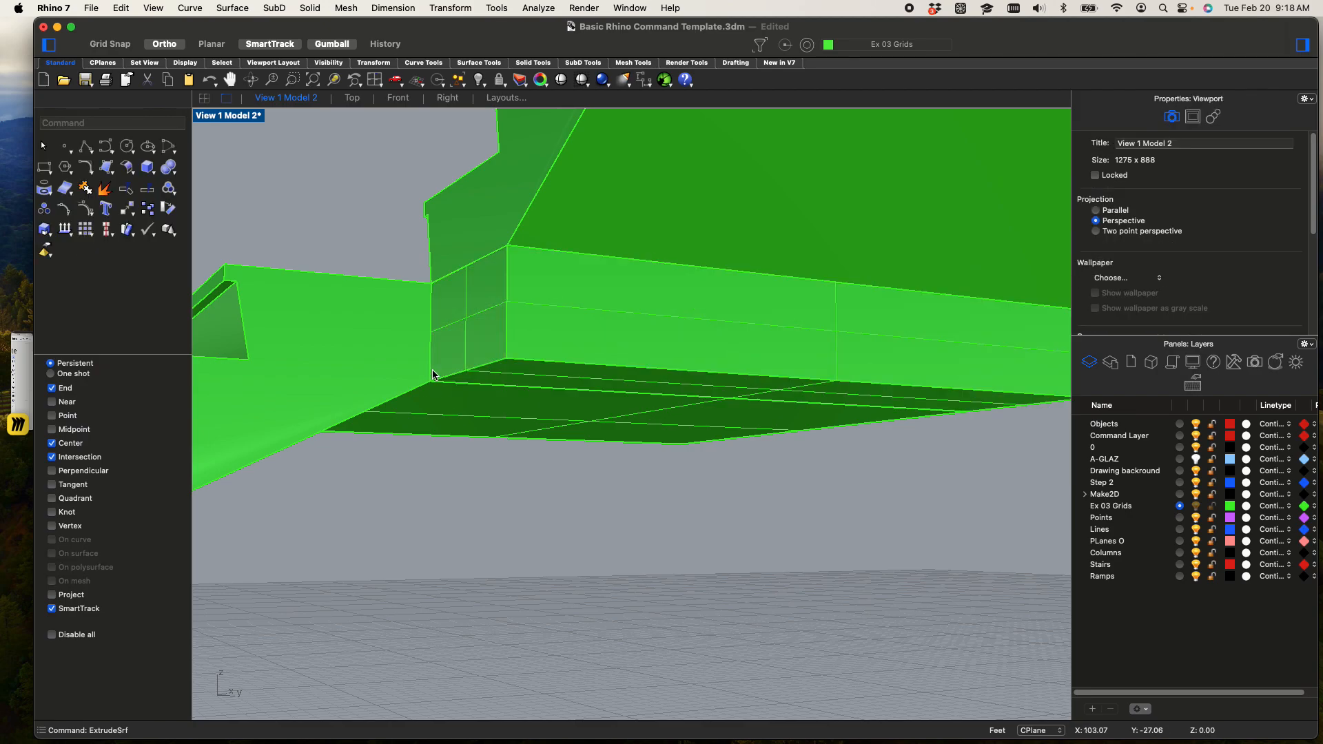
Show the stair model in the Rendered display mode, viewed from beneath the landing junction
scroll(441, 428, "down", 3)
right_click_drag(557, 493, 396, 560)
left_click(228, 118)
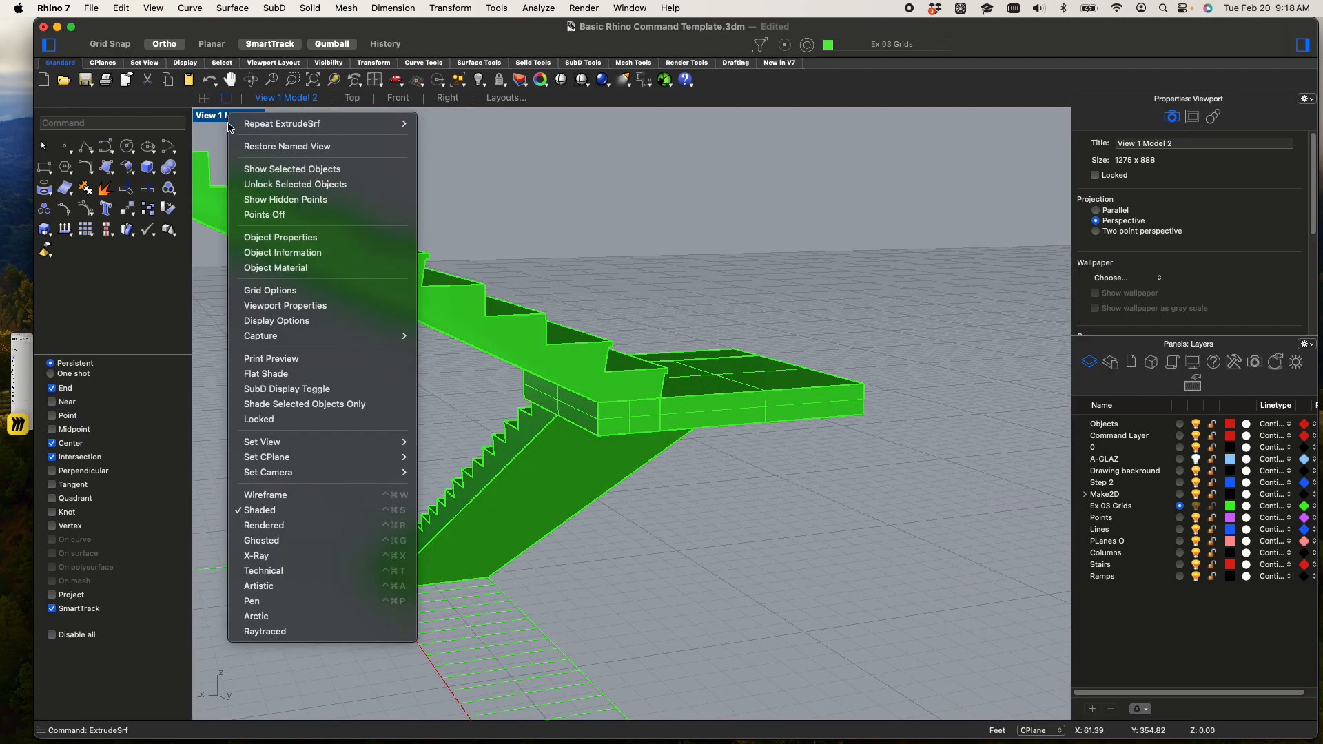
left_click(264, 527)
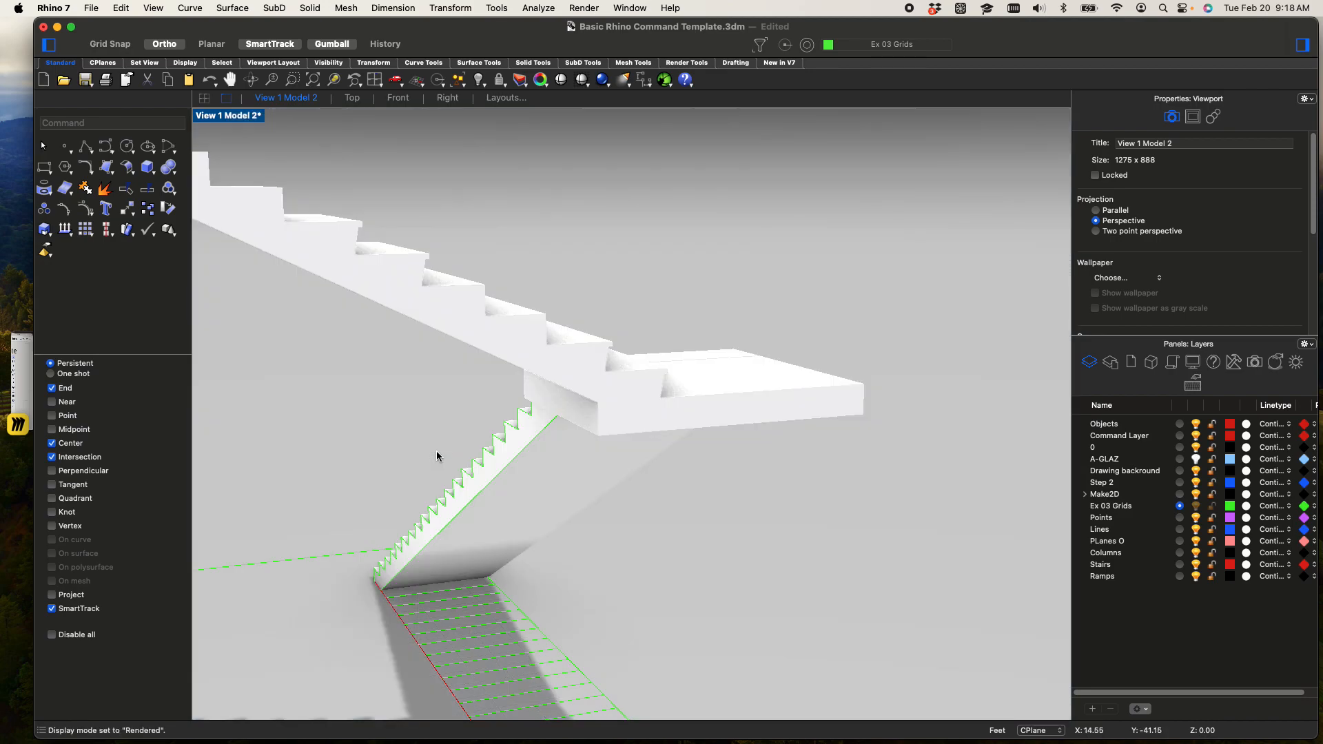
Examine the rendered flights and landing from several angles and restore the Shaded display mode
right_click_drag(507, 478, 449, 508)
scroll(494, 478, "down", 6)
scroll(497, 480, "up", 8)
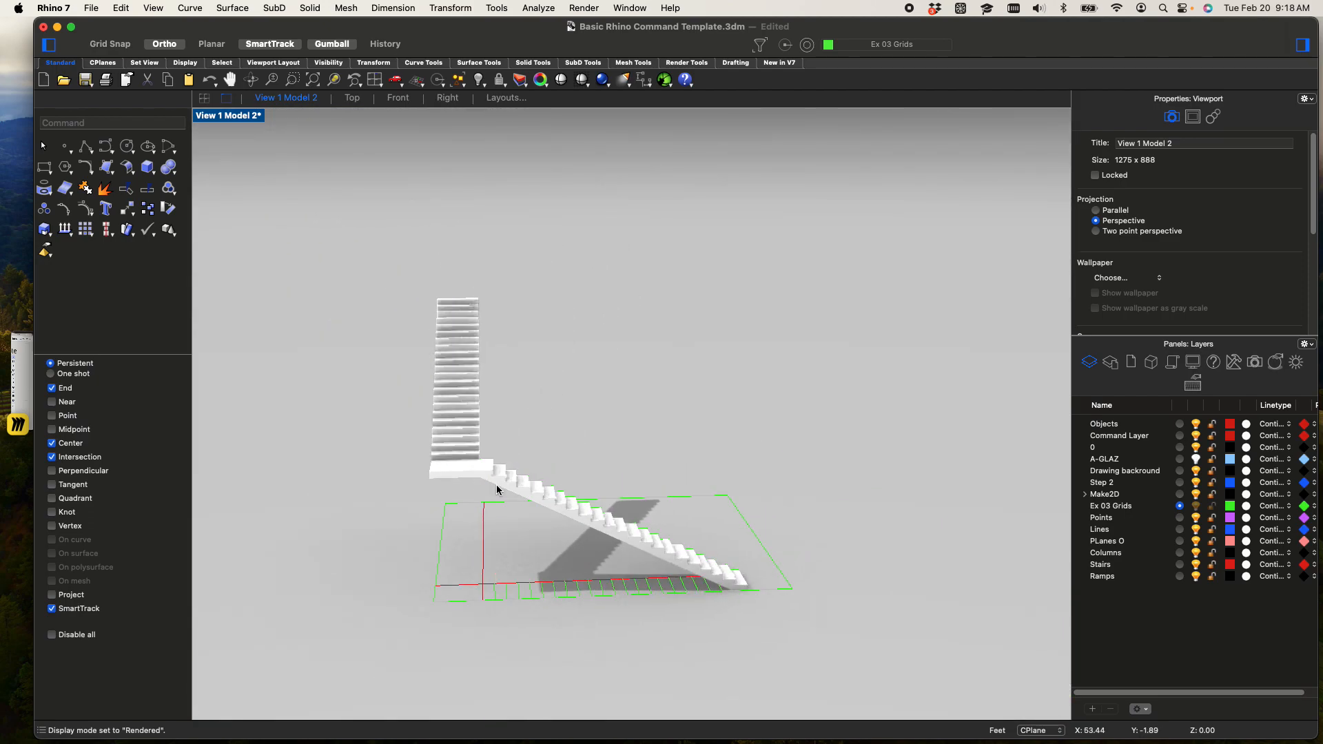
right_click_drag(476, 461, 609, 559, "shift")
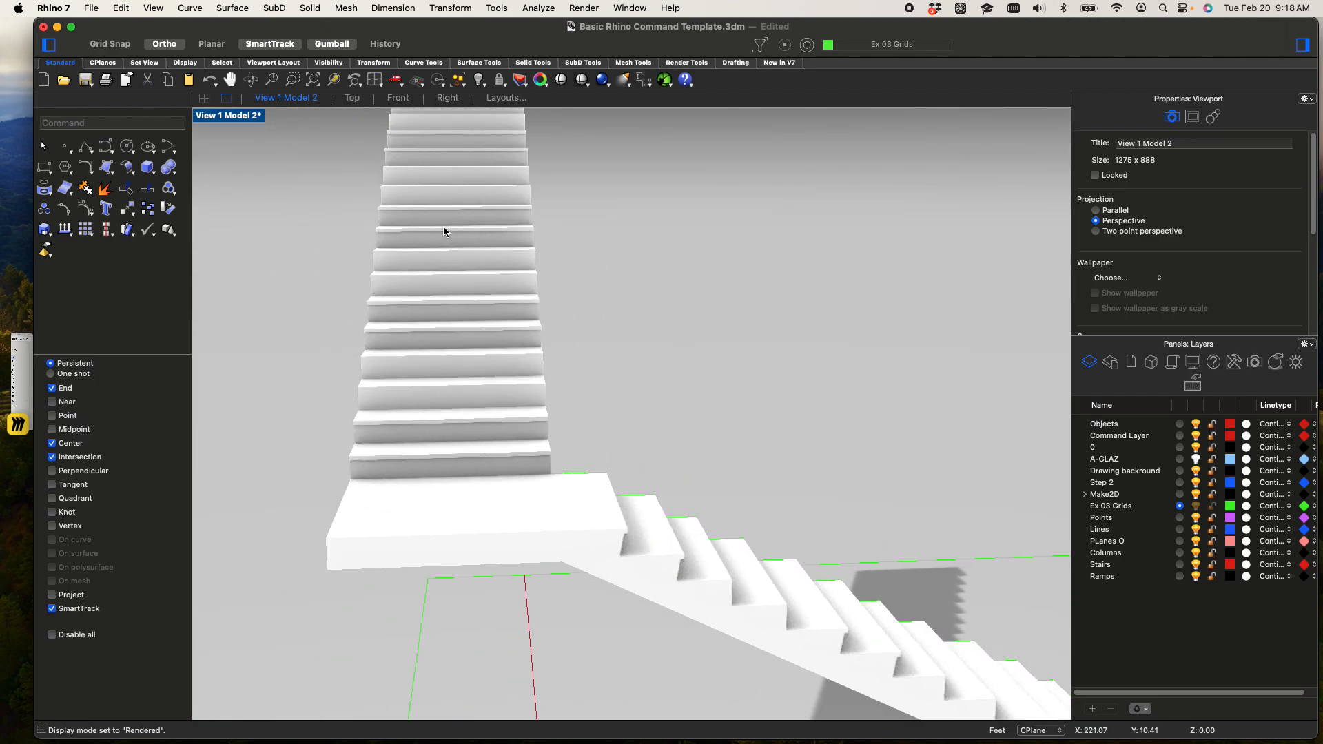
scroll(685, 585, "up", 3)
right_click_drag(685, 584, 472, 337)
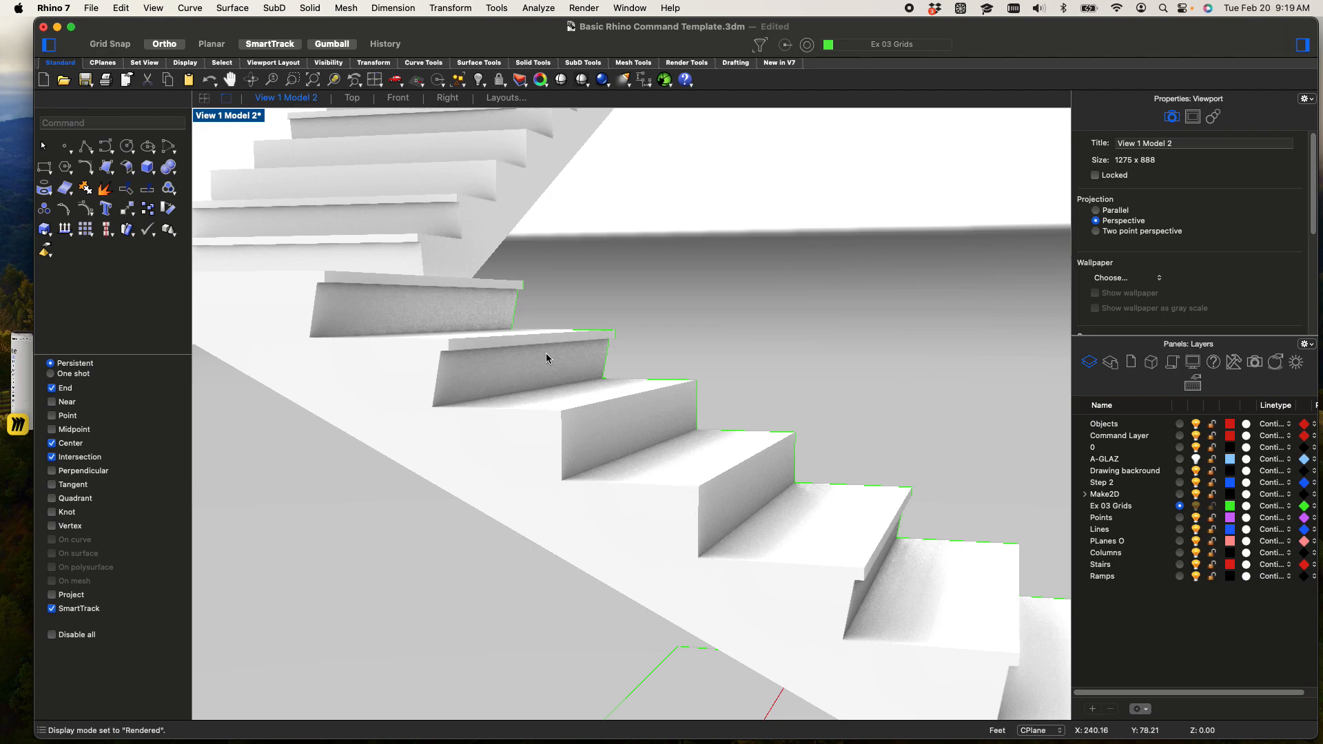
scroll(501, 360, "down", 10)
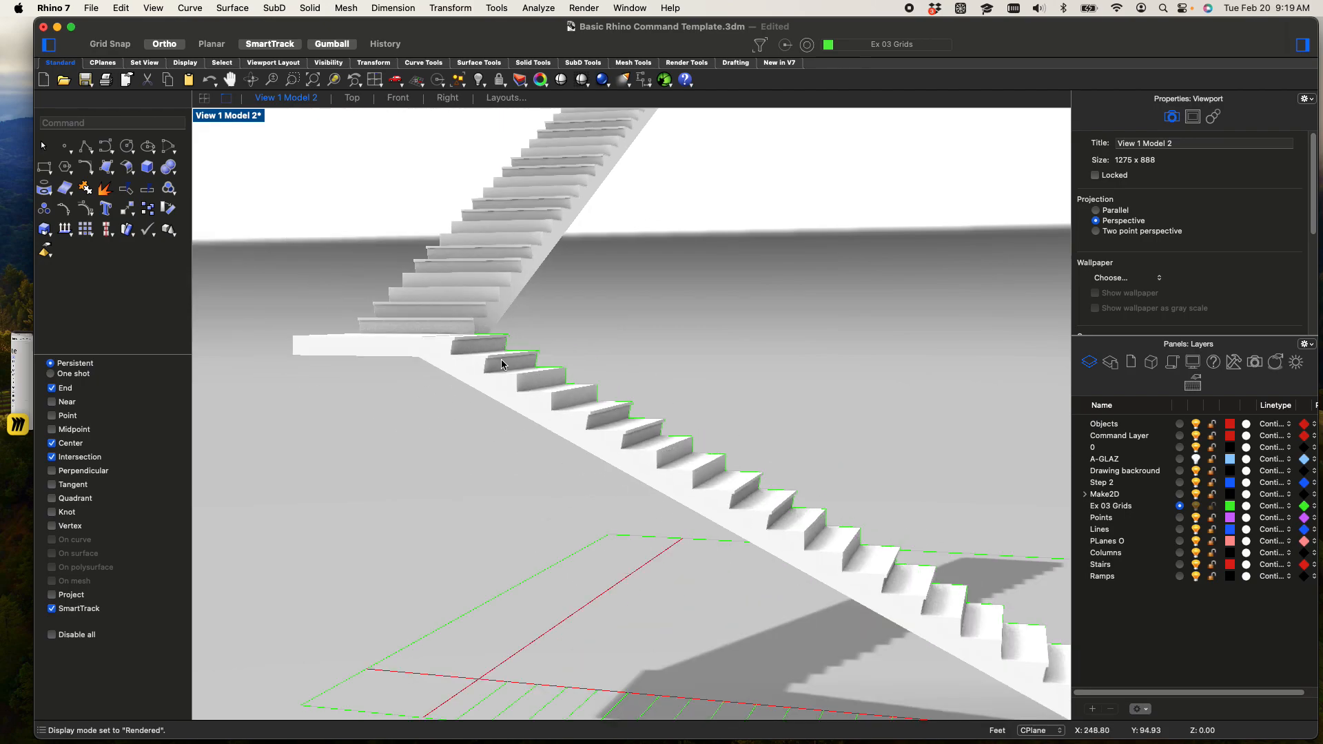
right_click_drag(470, 364, 664, 441, "shift")
right_click_drag(562, 496, 655, 505)
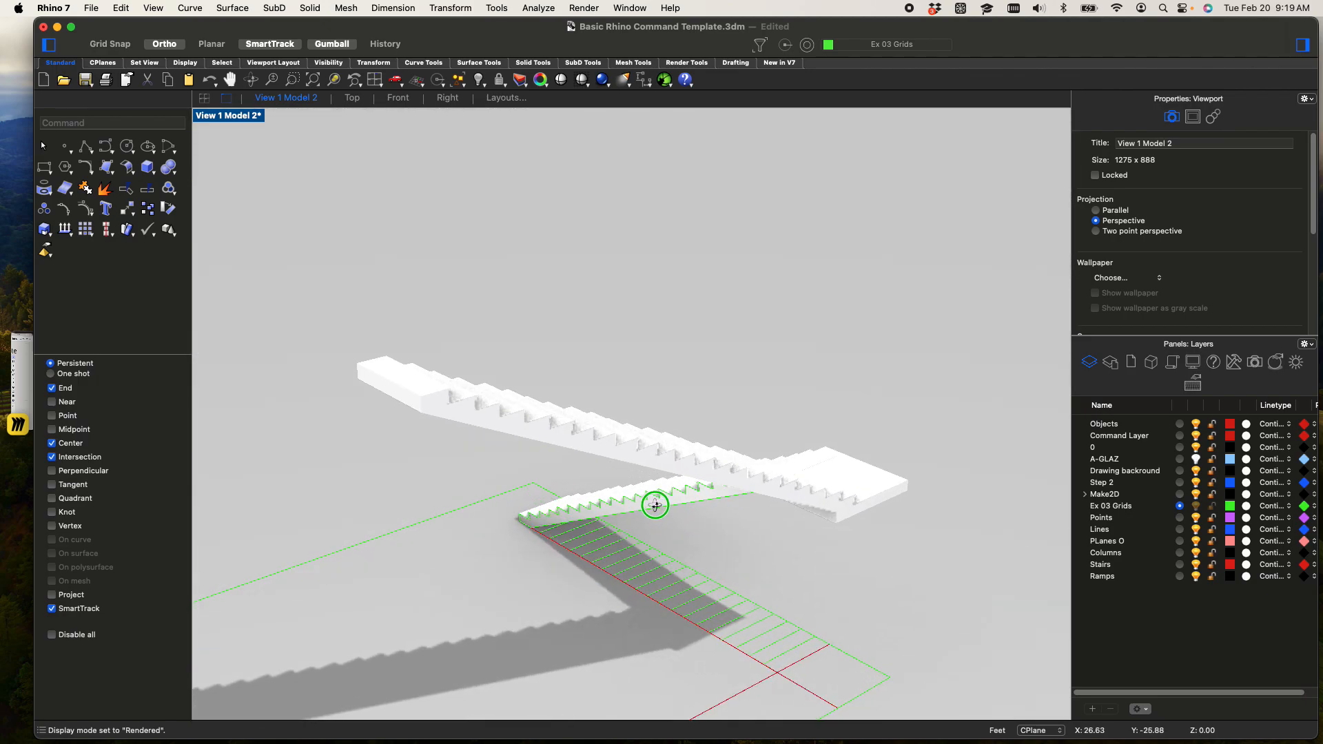
scroll(674, 477, "down", 4)
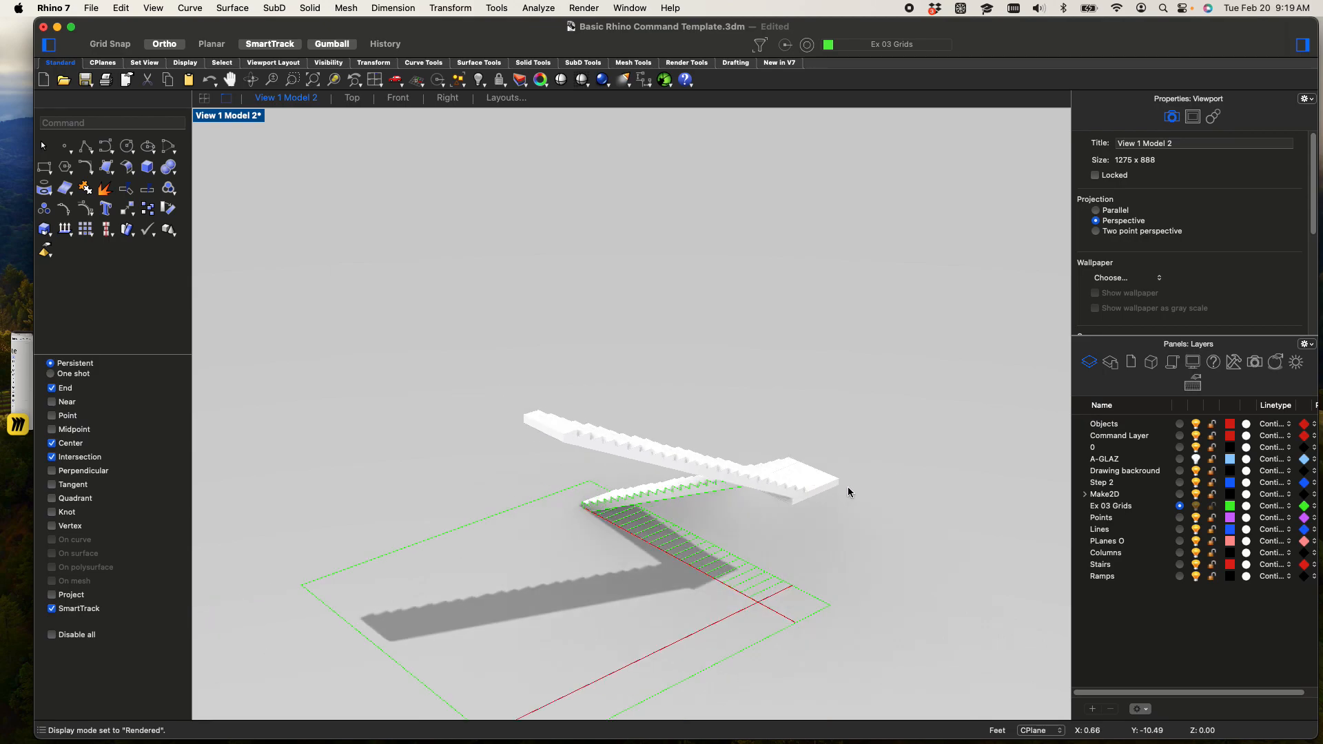
left_click(230, 115)
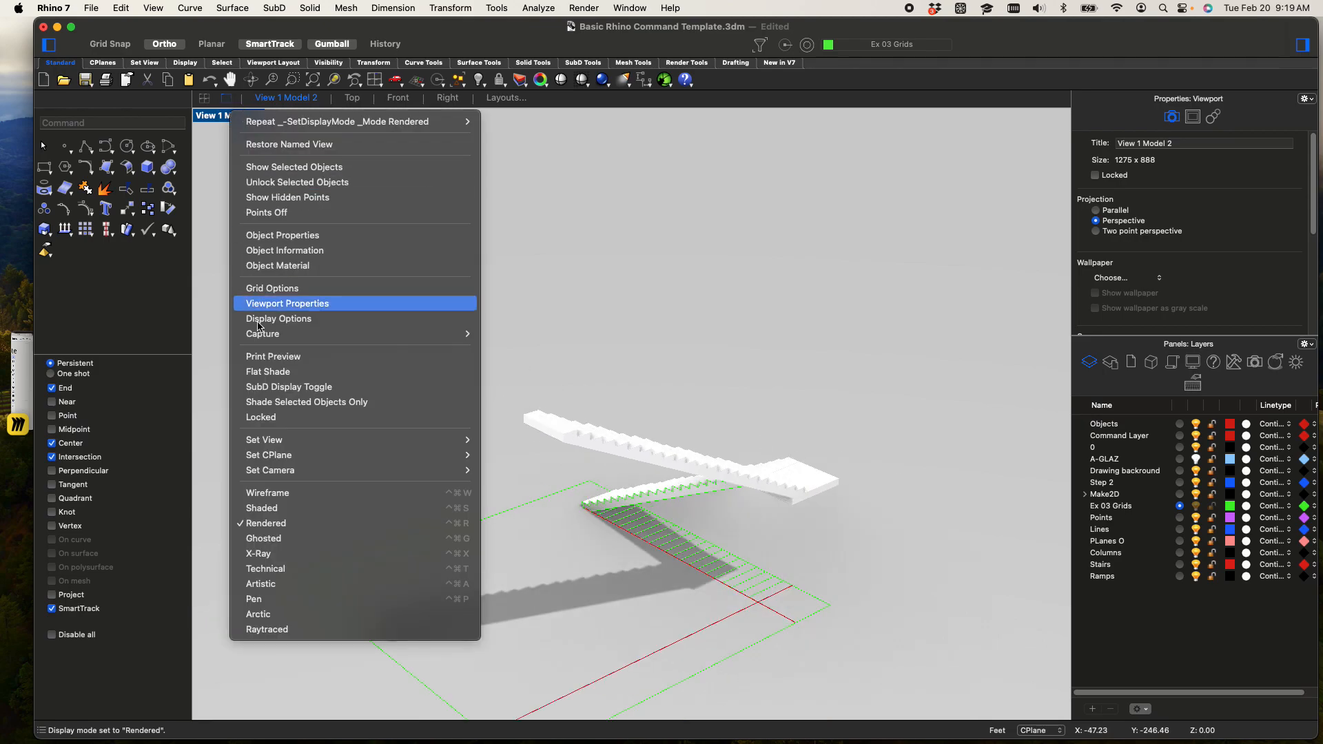
left_click(260, 510)
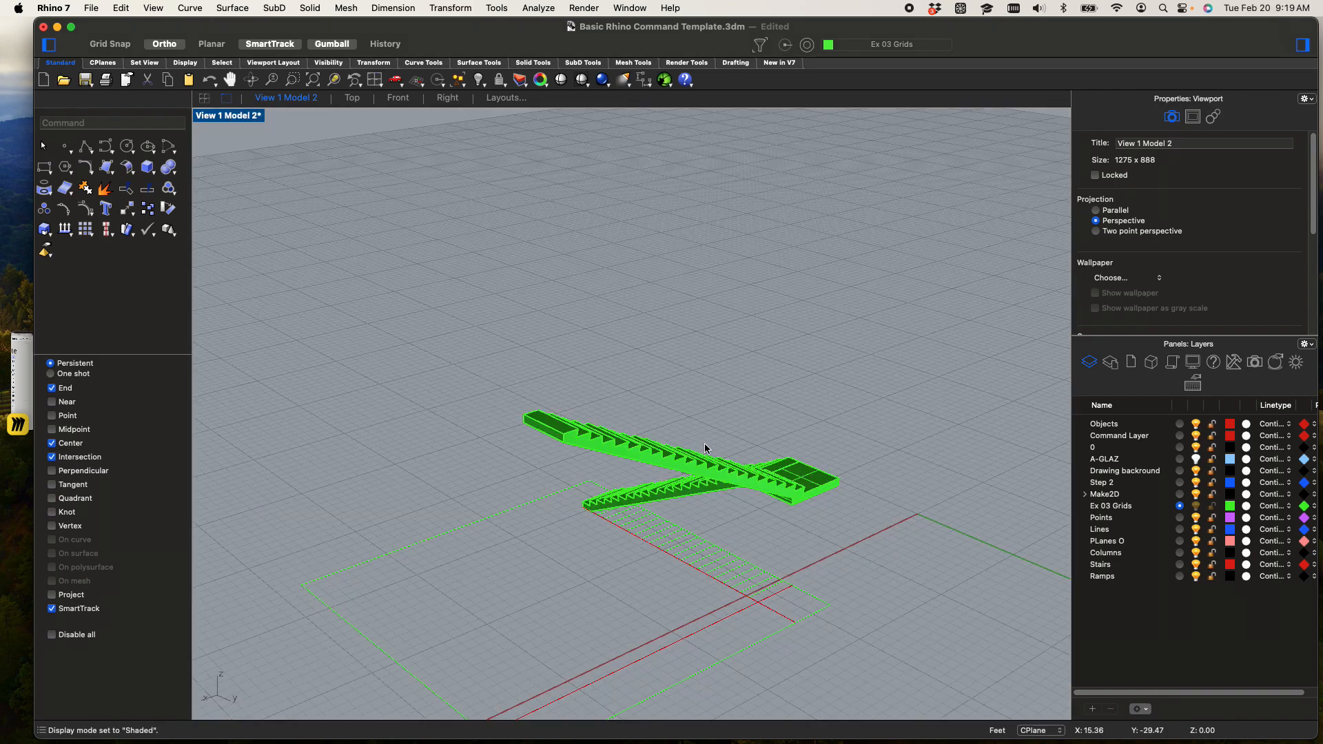
Copy the landing about 28 feet from its outer bottom corner to the bottom corner beside the upper flight's top block
scroll(756, 448, "up", 5)
left_click(861, 504)
right_click_drag(861, 504, 827, 460)
type("copy")
key("Return")
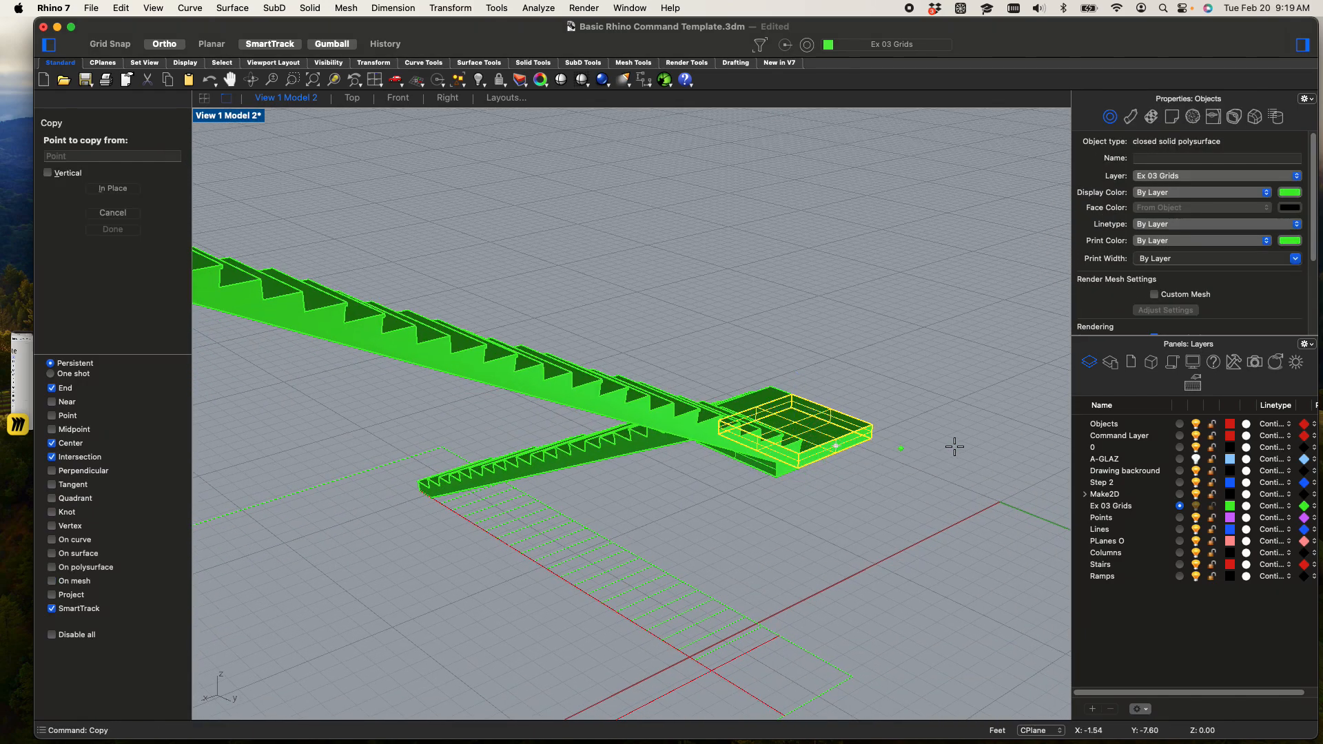
scroll(954, 447, "up", 5)
left_click(629, 418)
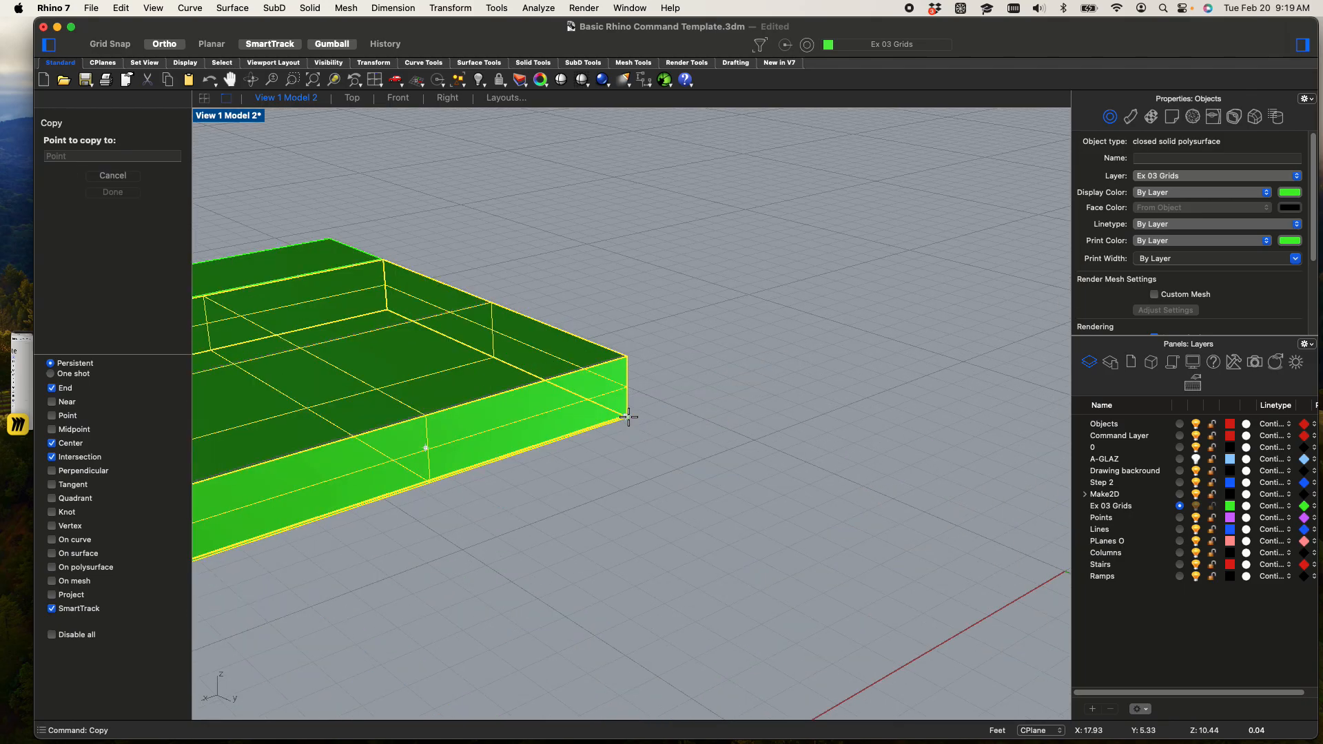
scroll(620, 414, "down", 5)
scroll(514, 396, "up", 3)
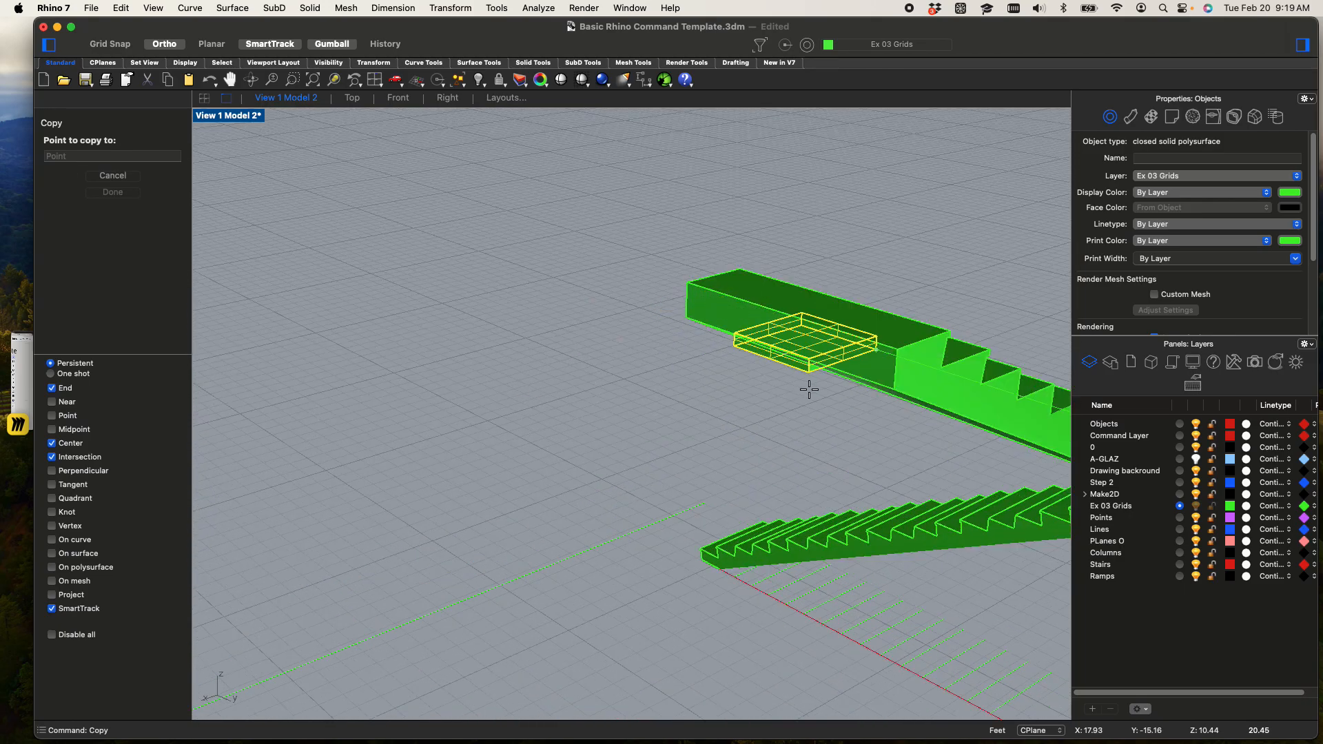
scroll(892, 385, "up", 3)
left_click(892, 387)
scroll(892, 386, "down", 4)
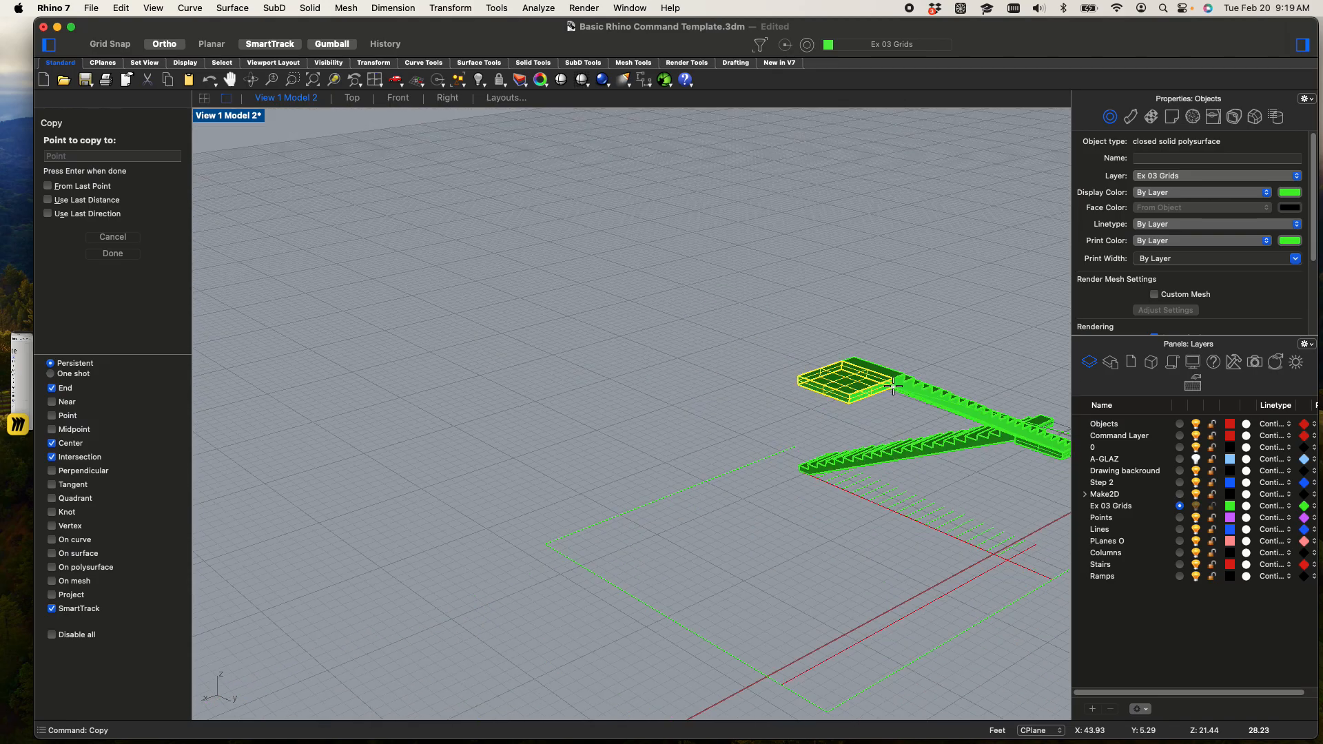
key("Return")
Copy the guide outline's edge near the lower flight's foot straight up above the stairs, using the four-viewport layout's Right view
scroll(889, 385, "down", 5)
right_click_drag(874, 382, 741, 456, "shift")
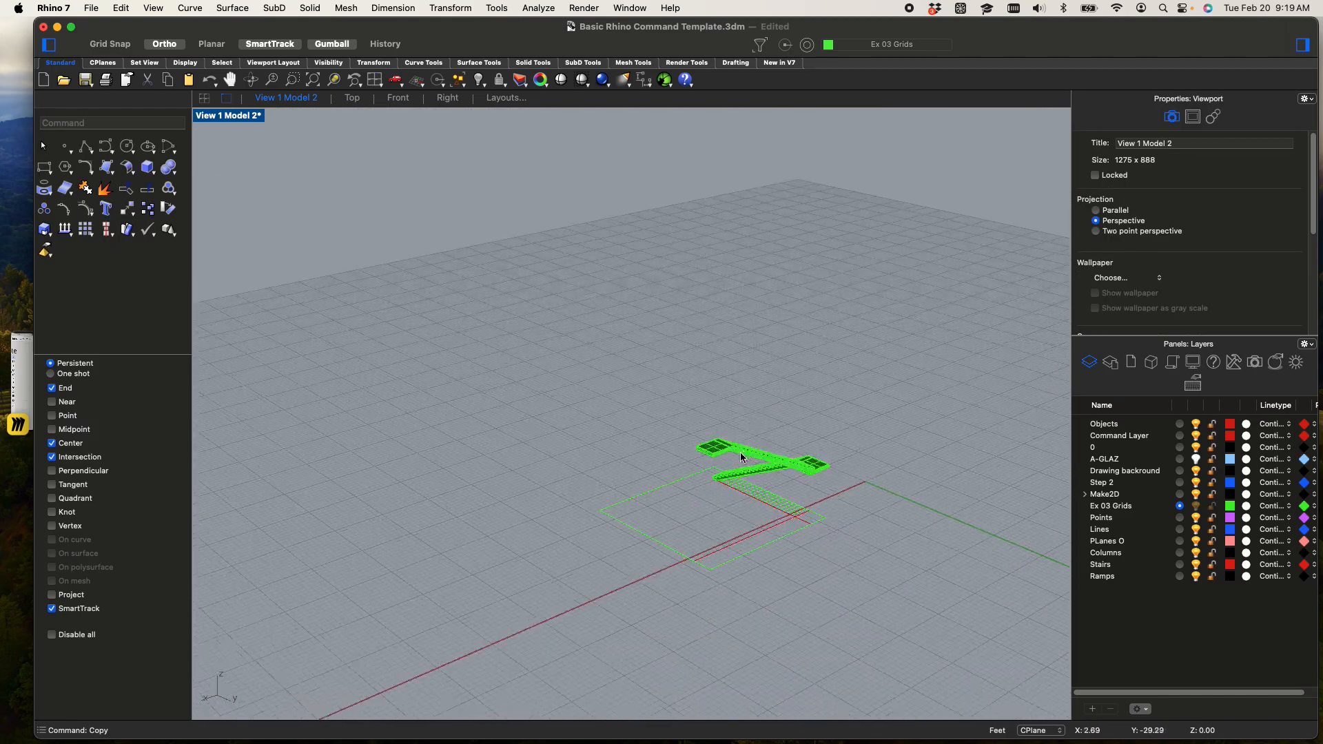
left_click(654, 493)
scroll(660, 541, "up", 2)
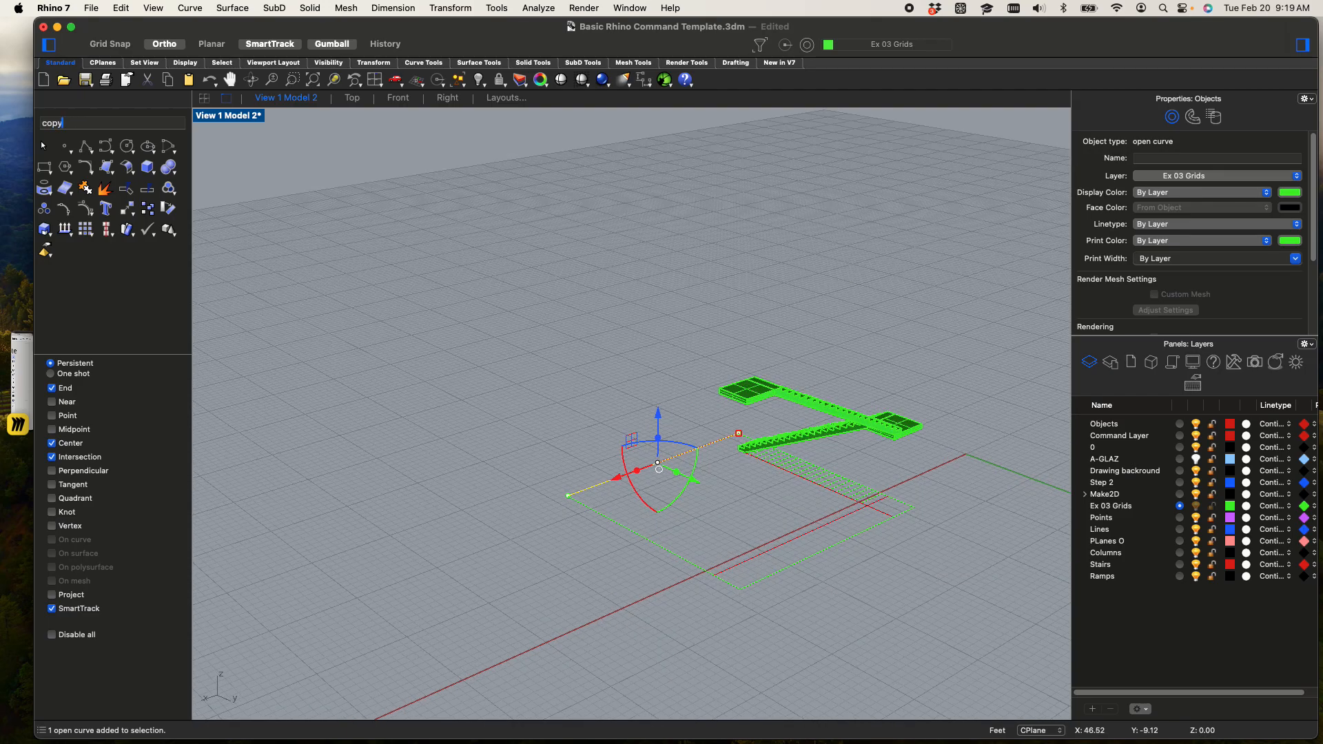
key("Return")
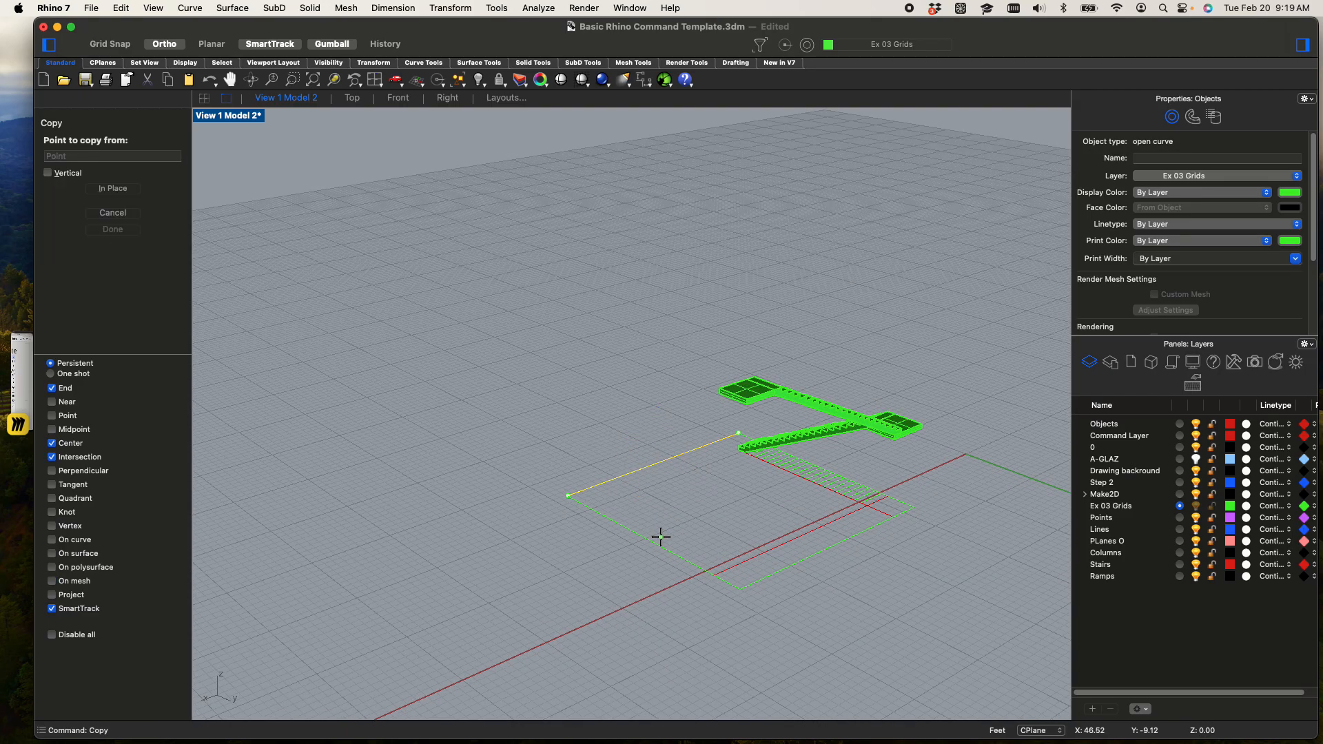
double_click(228, 115)
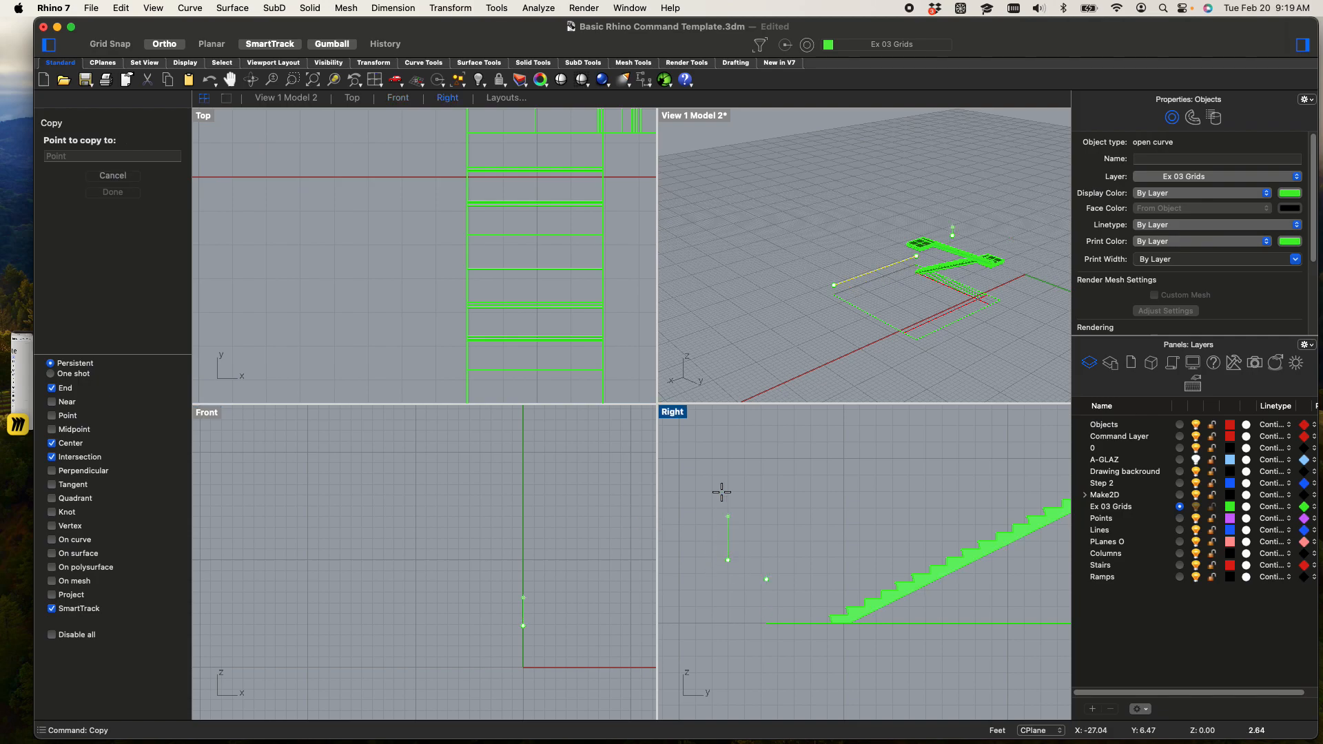
scroll(859, 537, "down", 5)
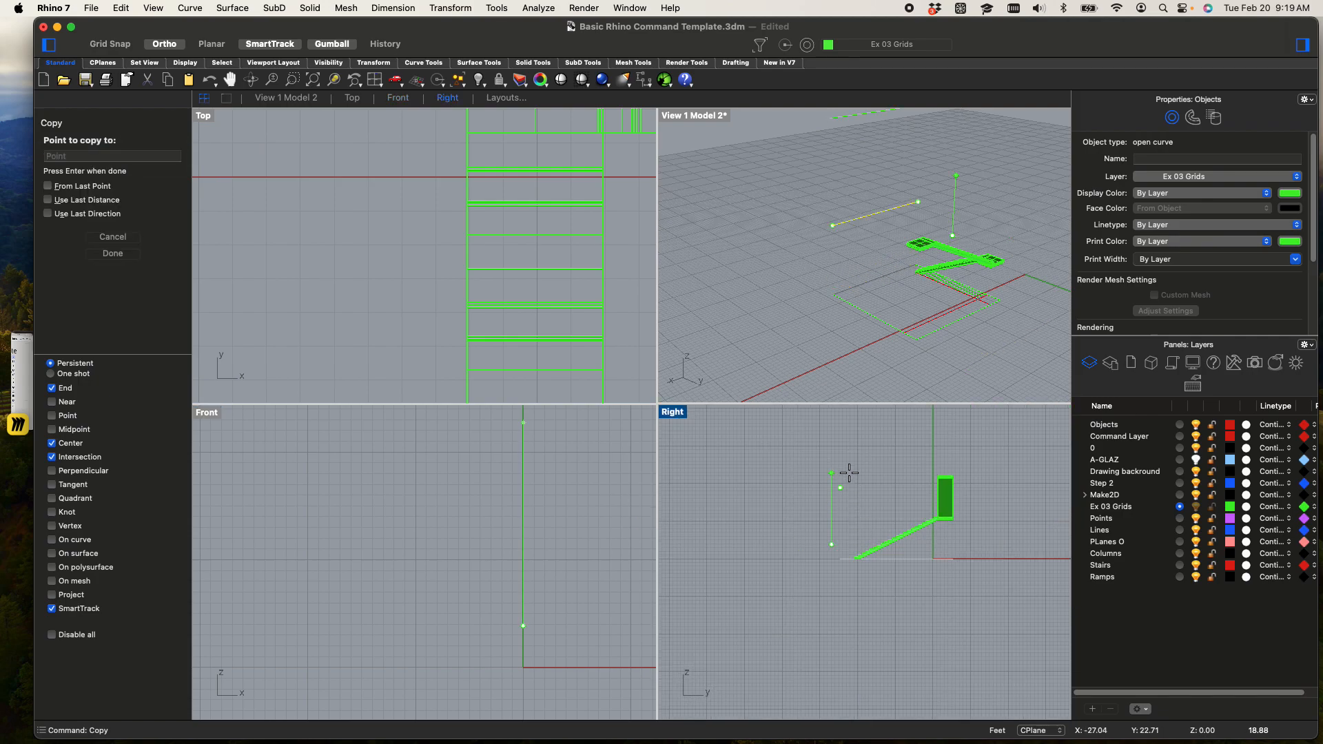
key("Escape")
key("Escape")
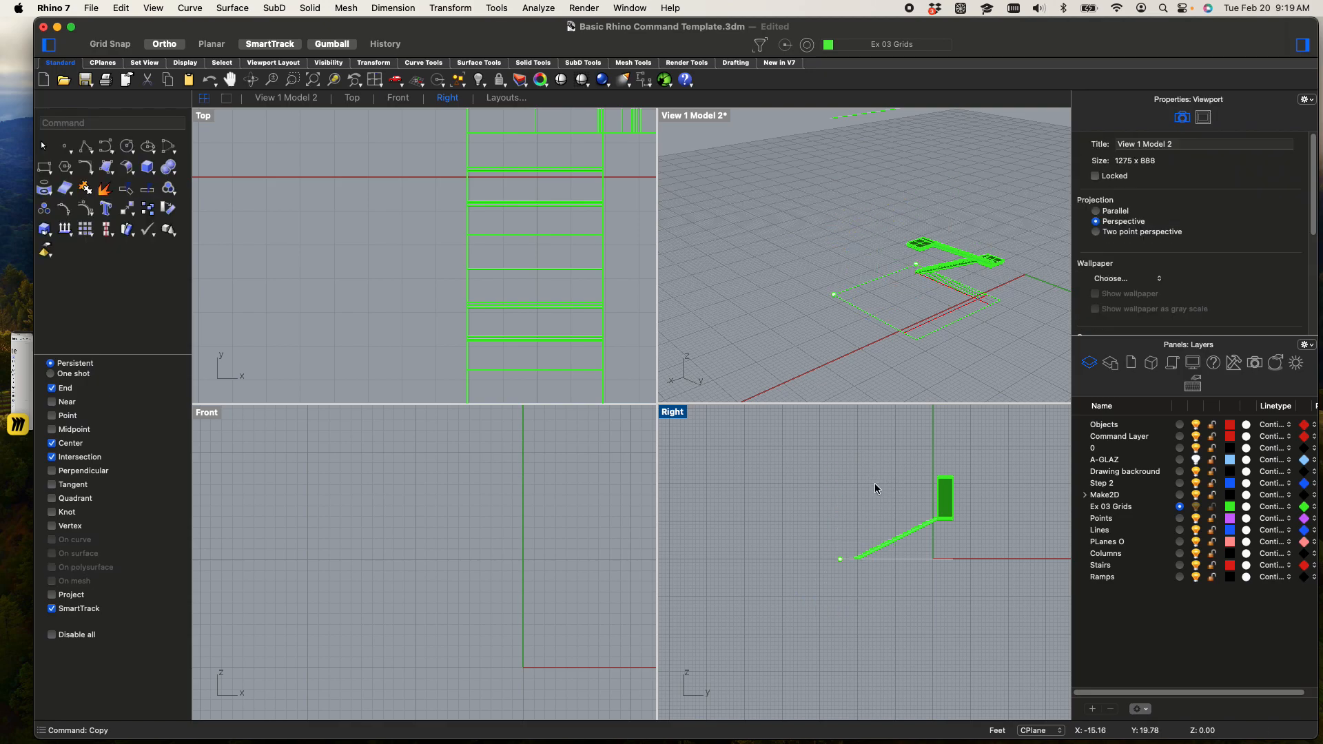
Repeat the copy of the guide outline's edge near the lower flight's foot straight up in the Right view
left_click(874, 283)
key("Return")
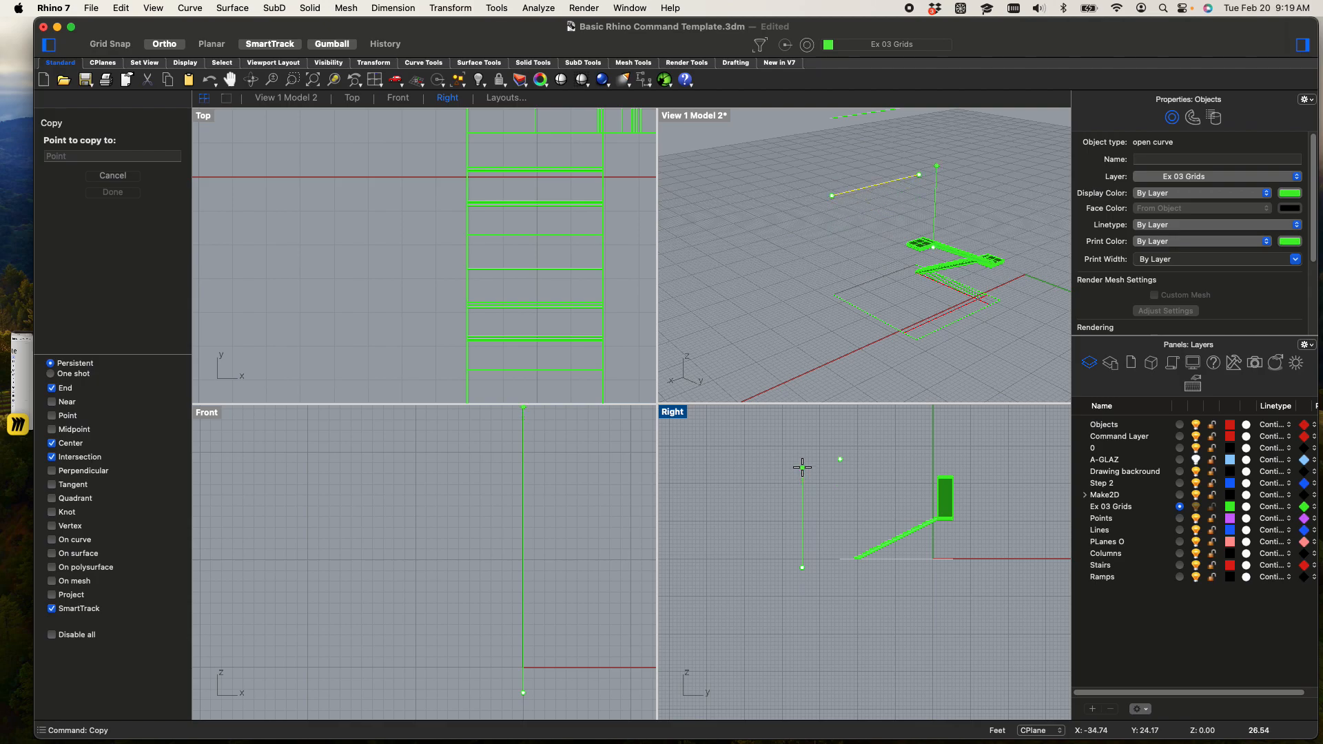
scroll(821, 526, "down", 3)
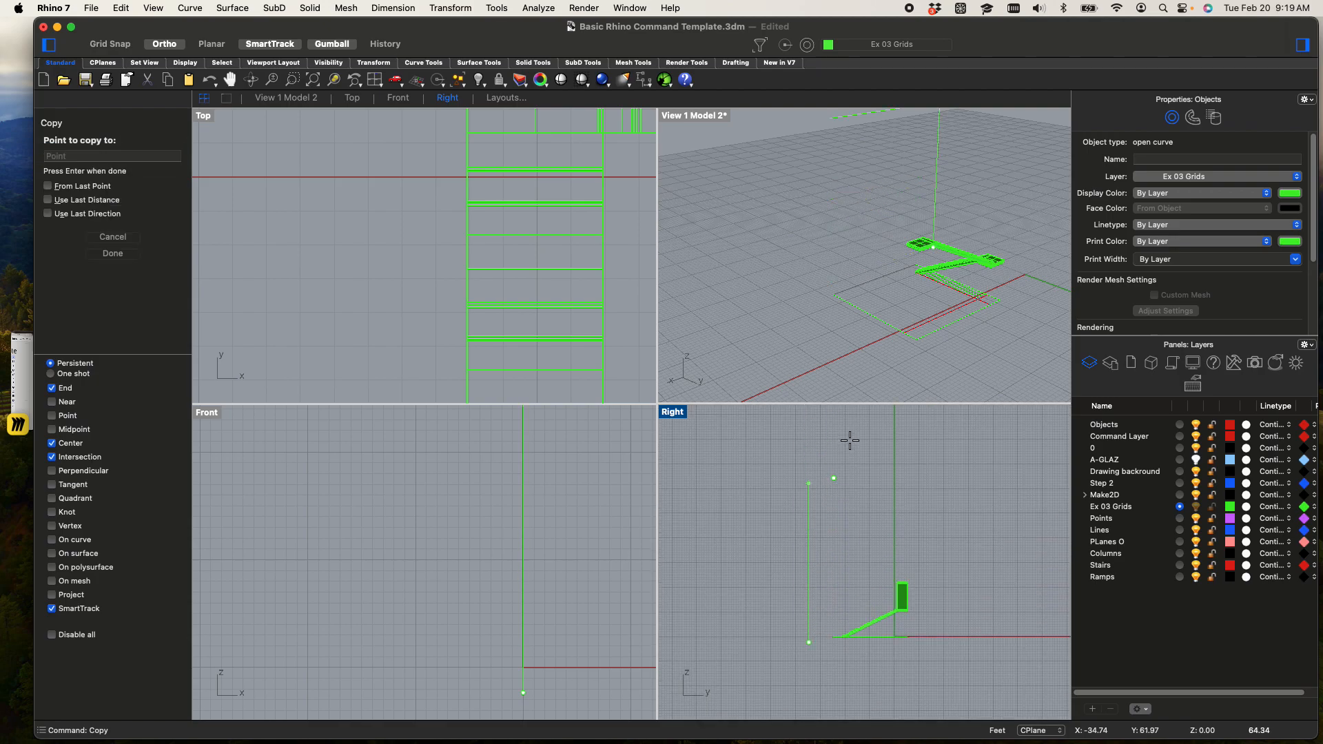
key("Escape")
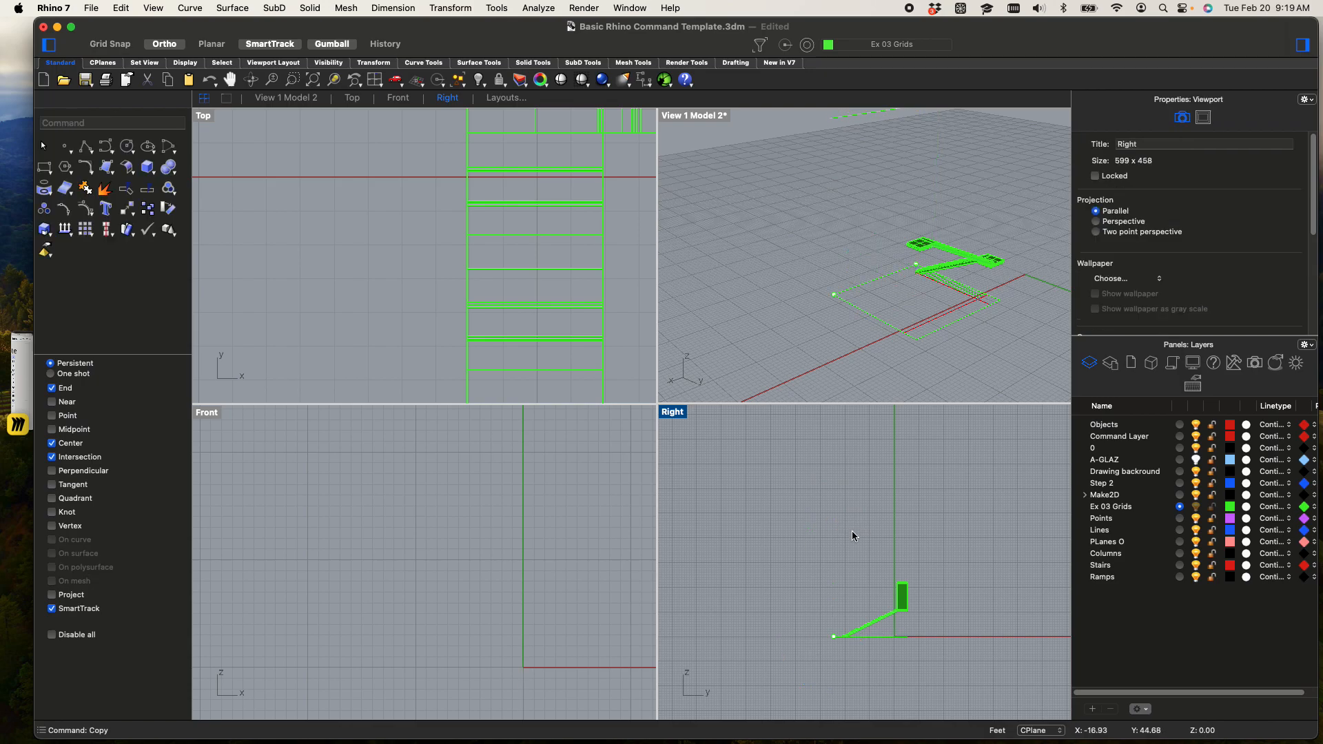
Copy the guide outline's edge near the lower flight's foot 45 feet straight up, picking the points in the Right view
left_click(876, 292)
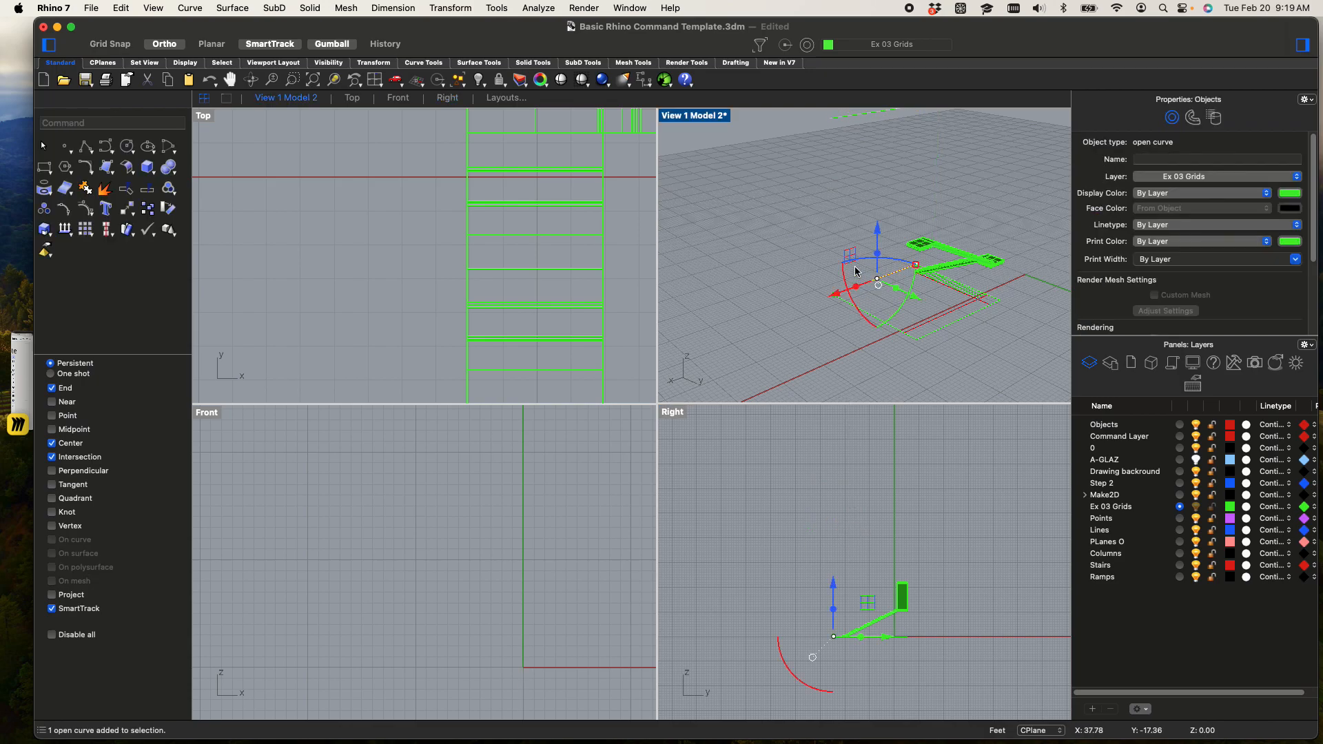
type("copy")
key("Return")
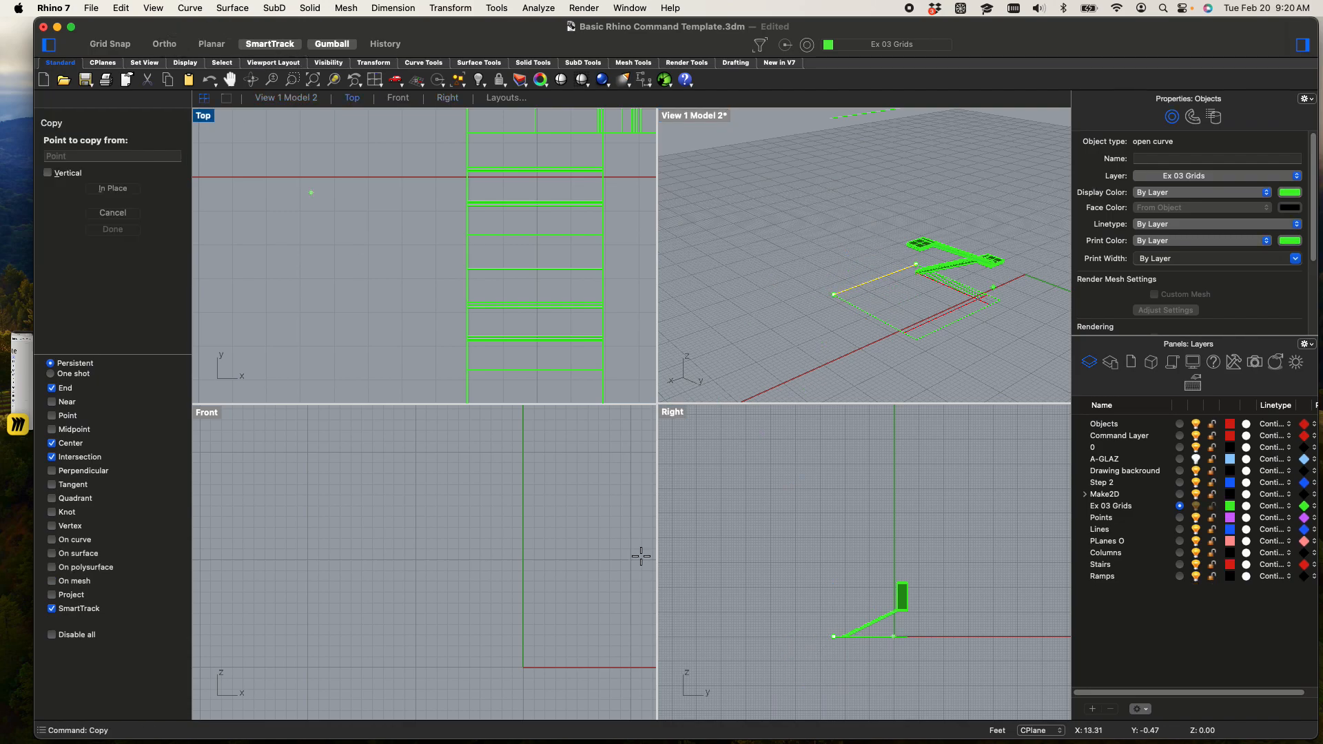
left_click(798, 652)
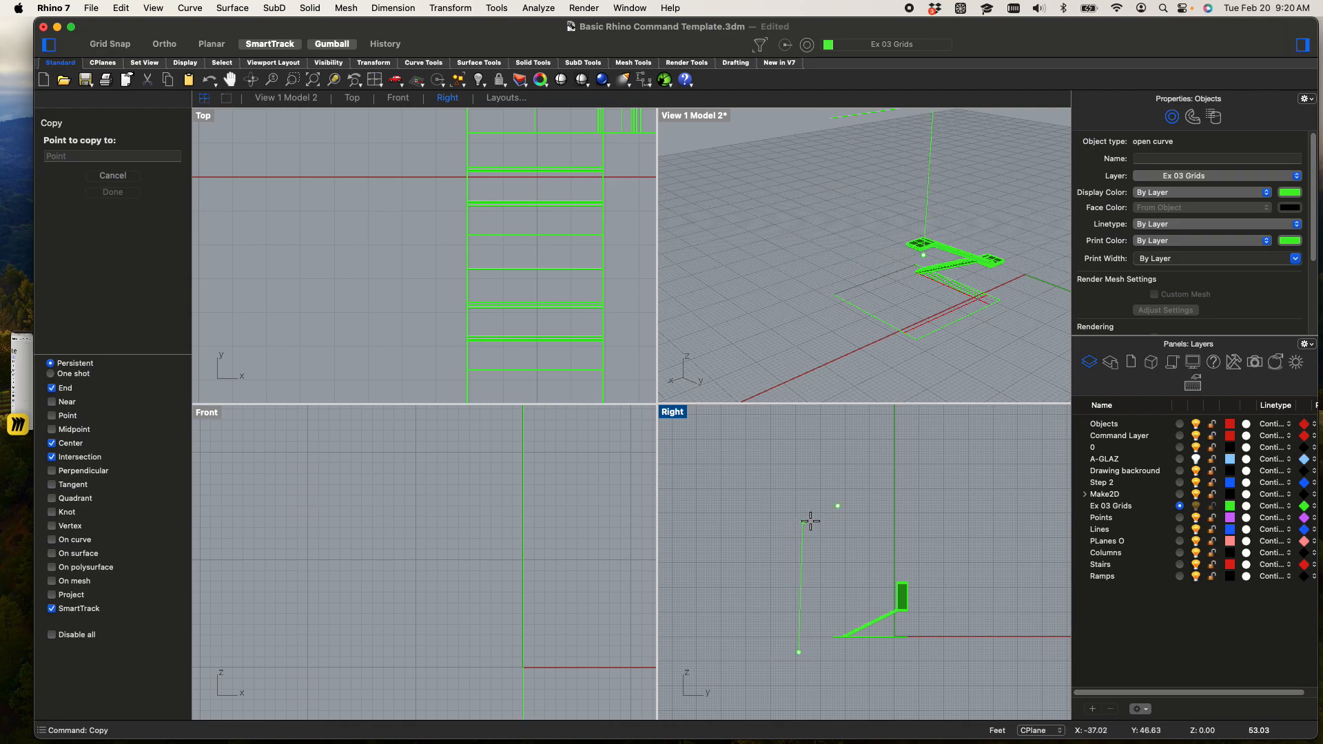
type("45")
key("Return")
key("shift")
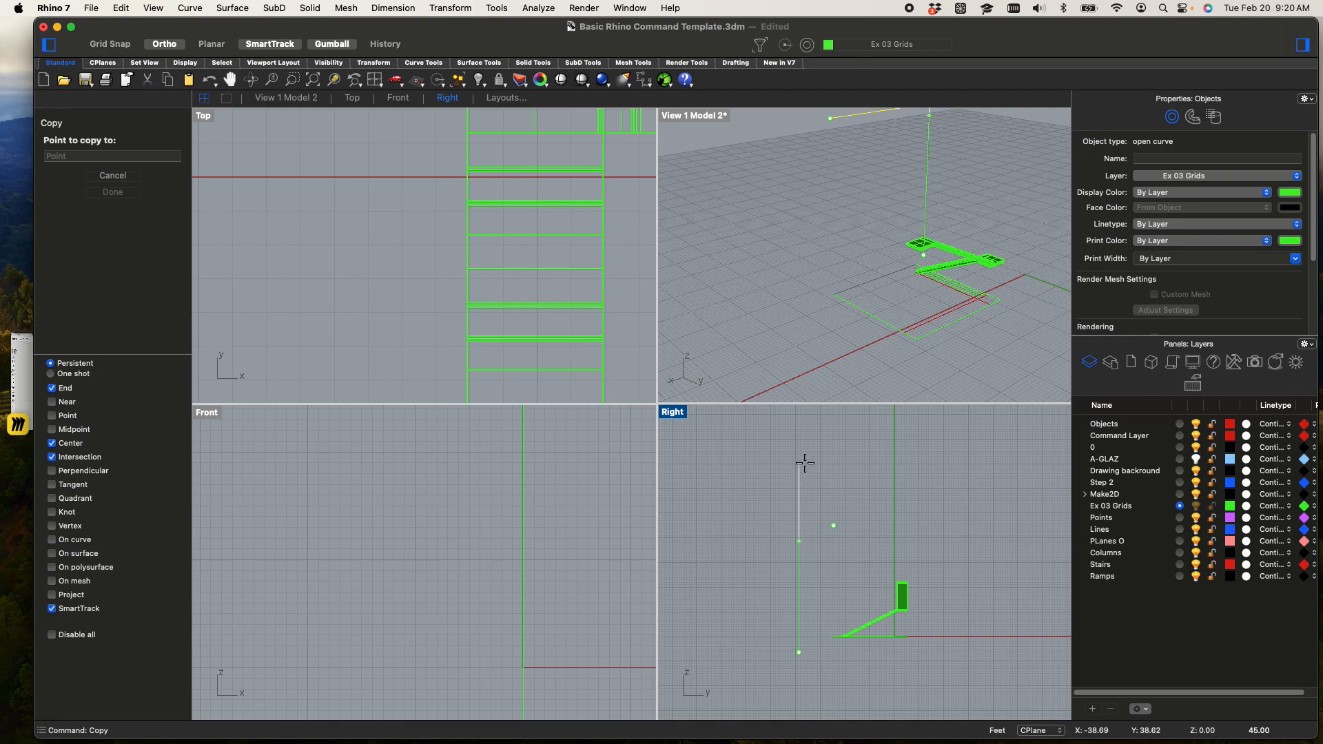
left_click(805, 462, "shift")
key("Return")
Try to extrude the three raised guide edges above the stairs vertically with ExtrudeCrv
scroll(868, 275, "down", 5)
right_click_drag(866, 277, 812, 211, "shift")
scroll(868, 288, "up", 4)
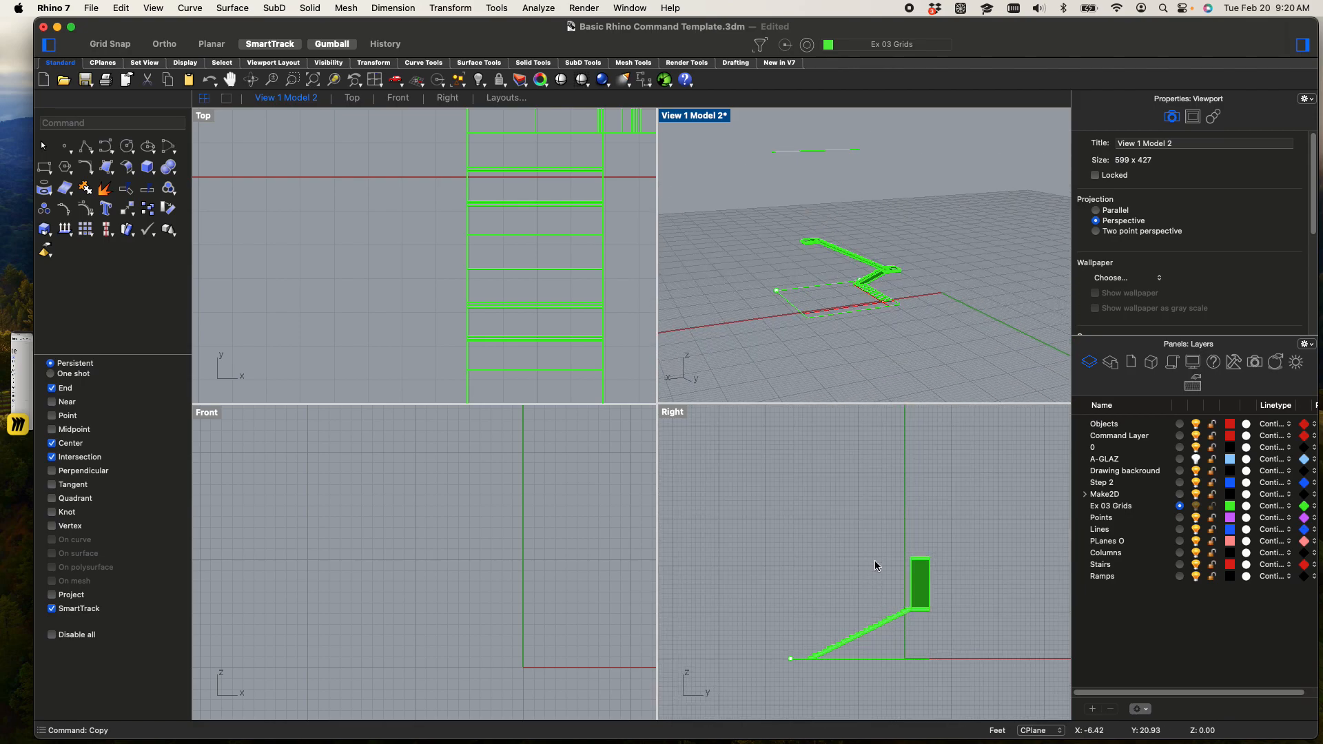
scroll(875, 560, "up", 2)
left_click_drag(770, 465, 987, 538)
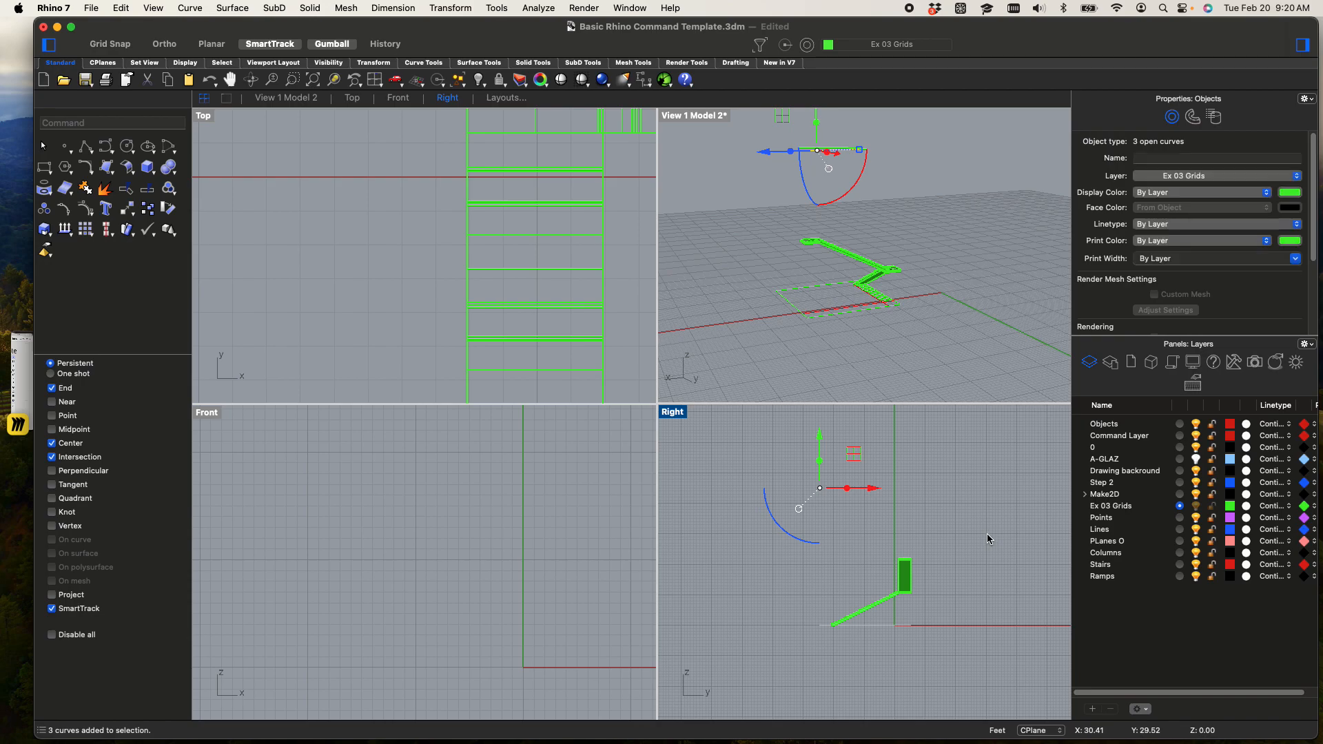
scroll(869, 475, "up", 3)
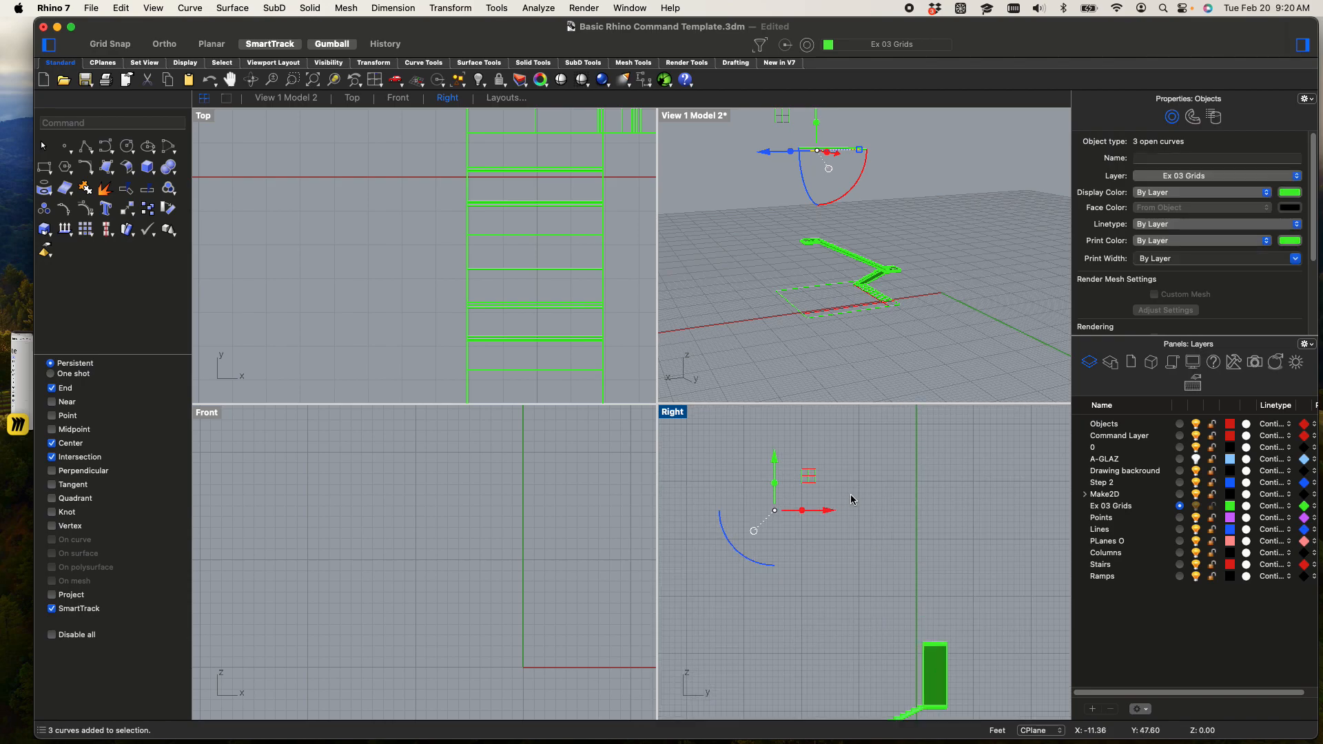
type("ExtrudeCrv")
key("Return")
key("shift")
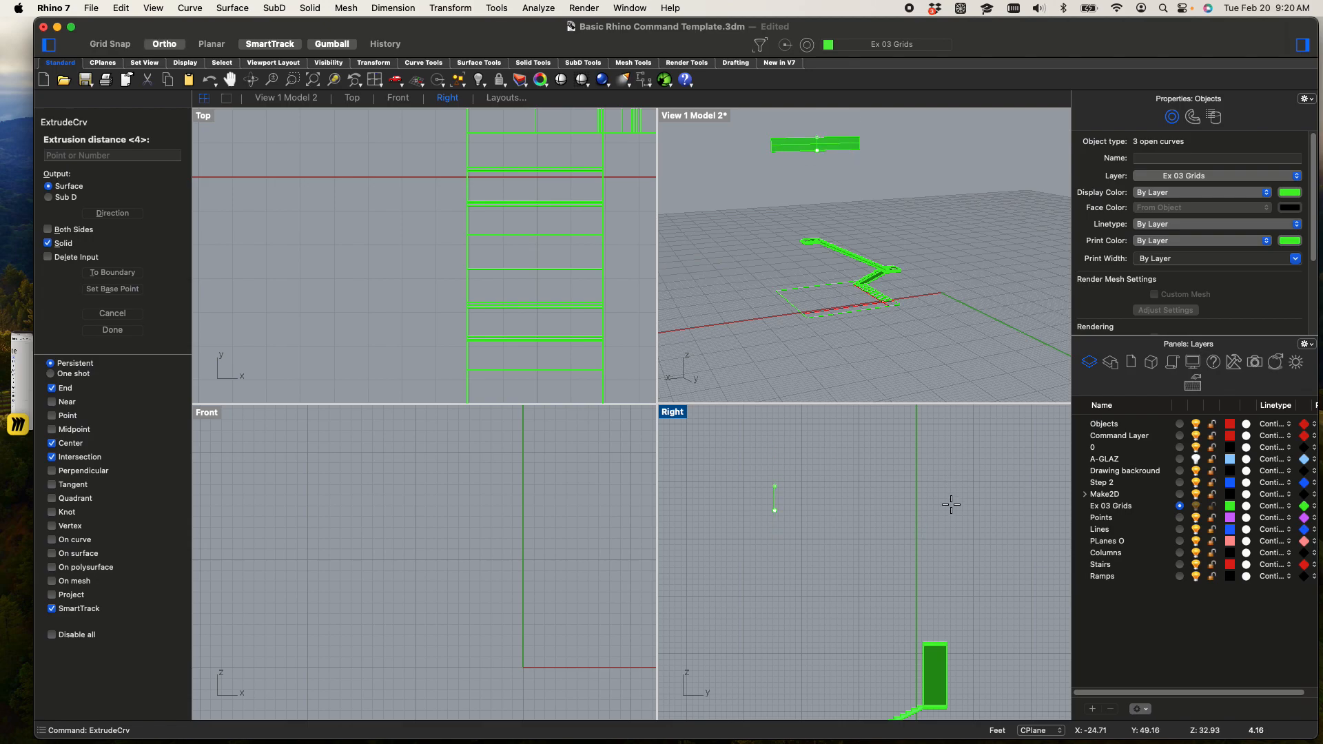
left_click(957, 466)
scroll(920, 427, "down", 3)
scroll(889, 271, "down", 3)
scroll(885, 255, "up", 3)
left_click(882, 246)
scroll(804, 207, "up", 2)
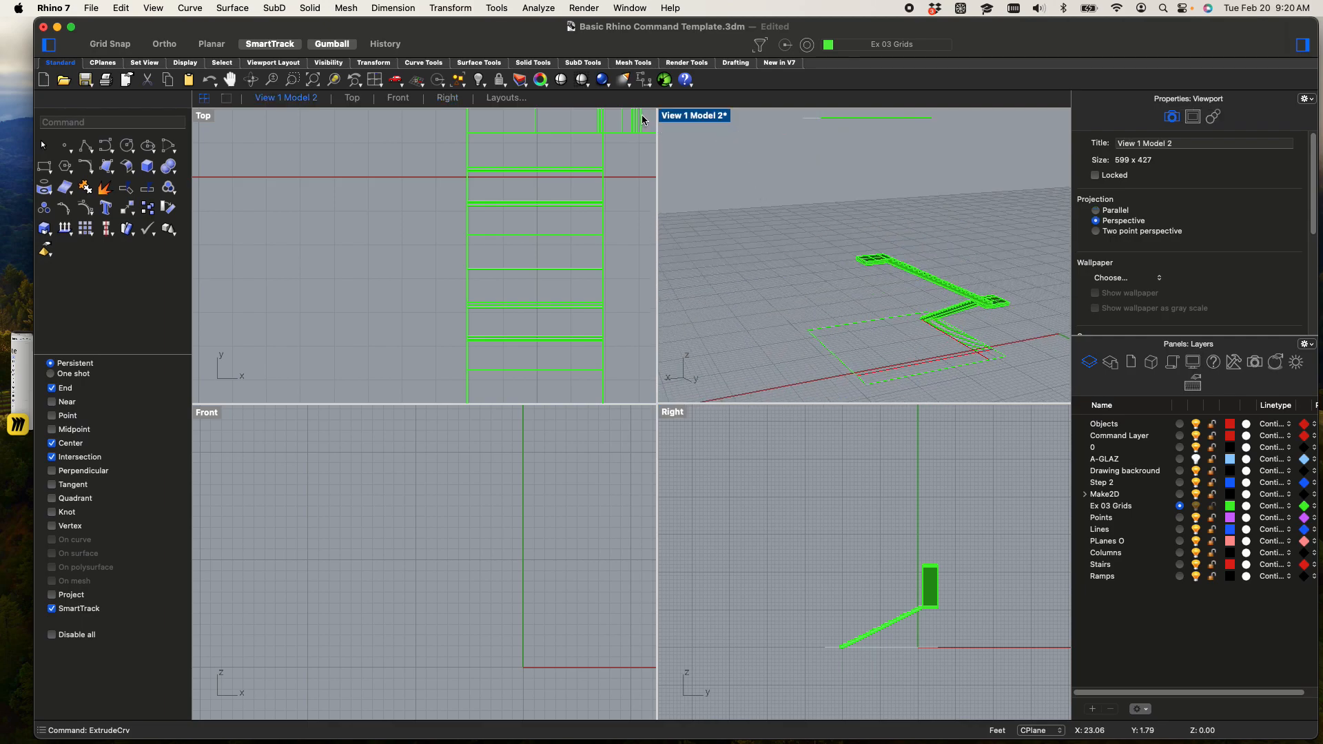
Maximize the 3D model viewport and set it to the standard Perspective view
double_click(700, 115)
left_click(234, 117)
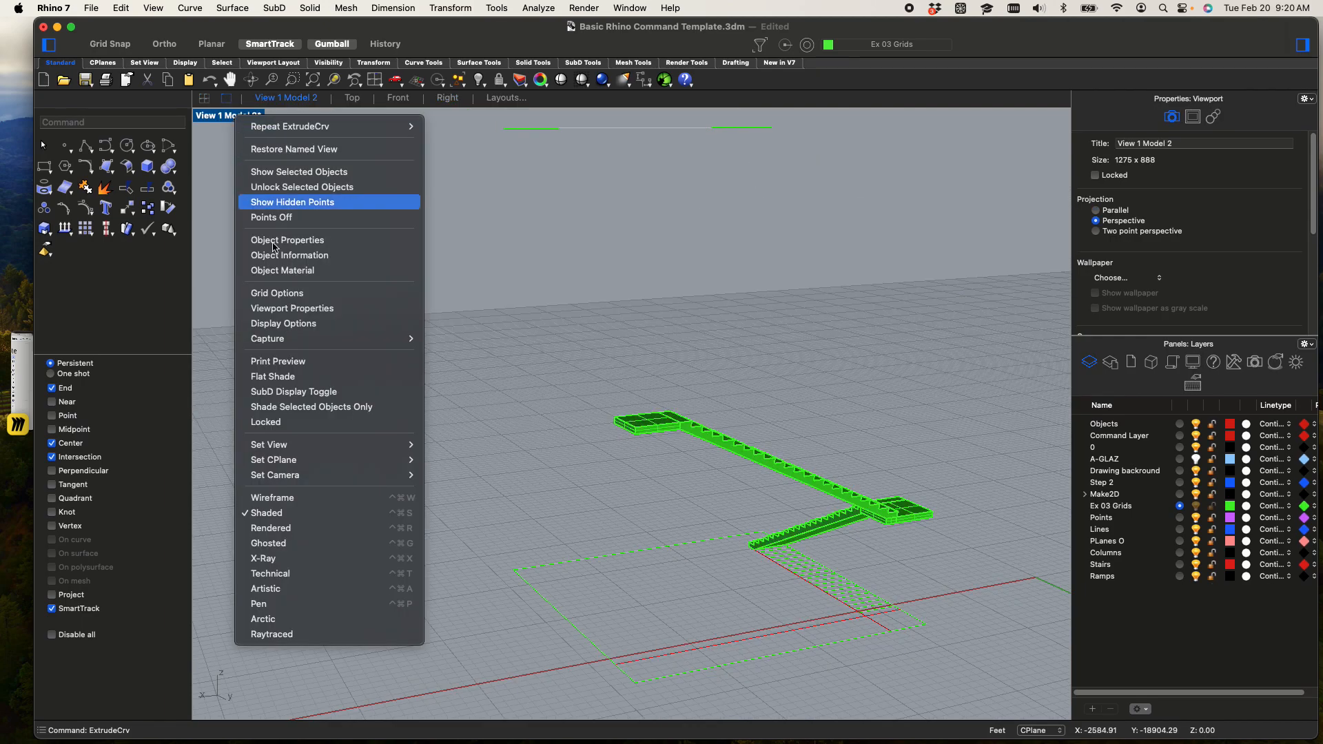
mouse_move(337, 448)
left_click(474, 555)
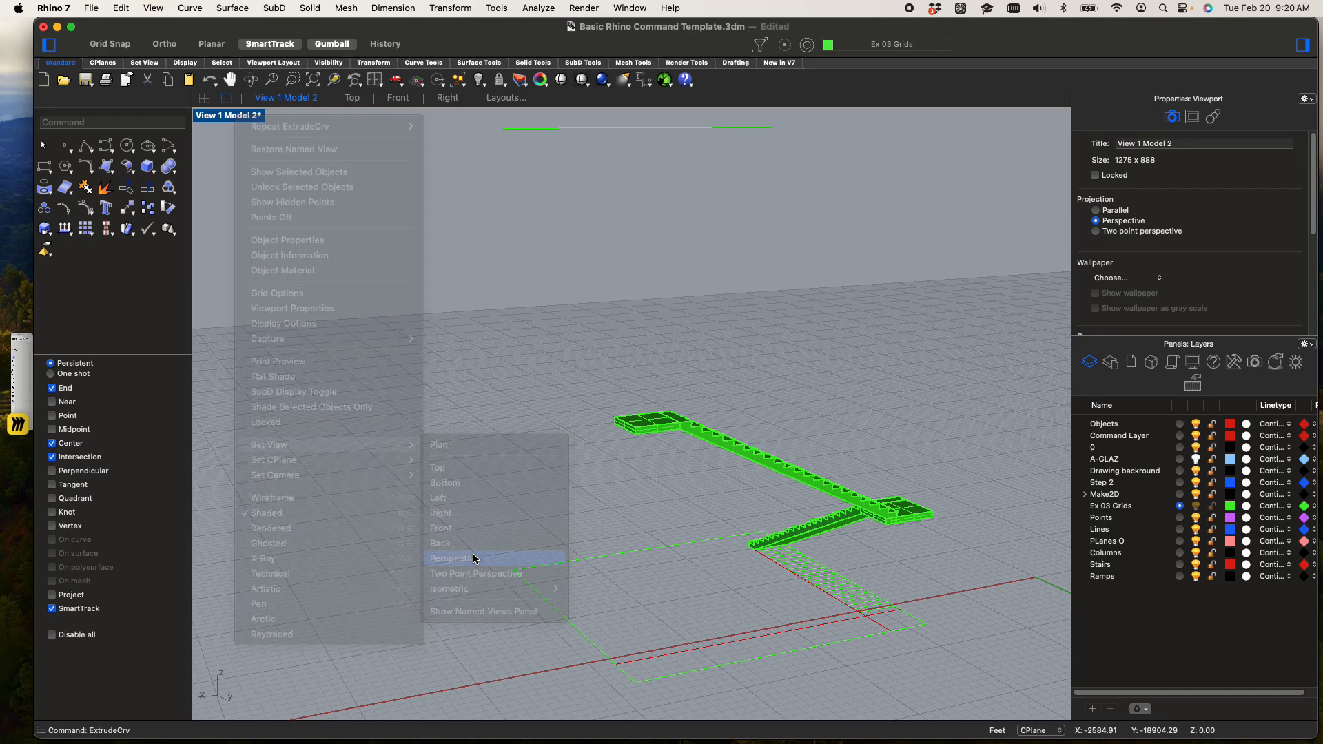
right_click_drag(722, 298, 722, 265)
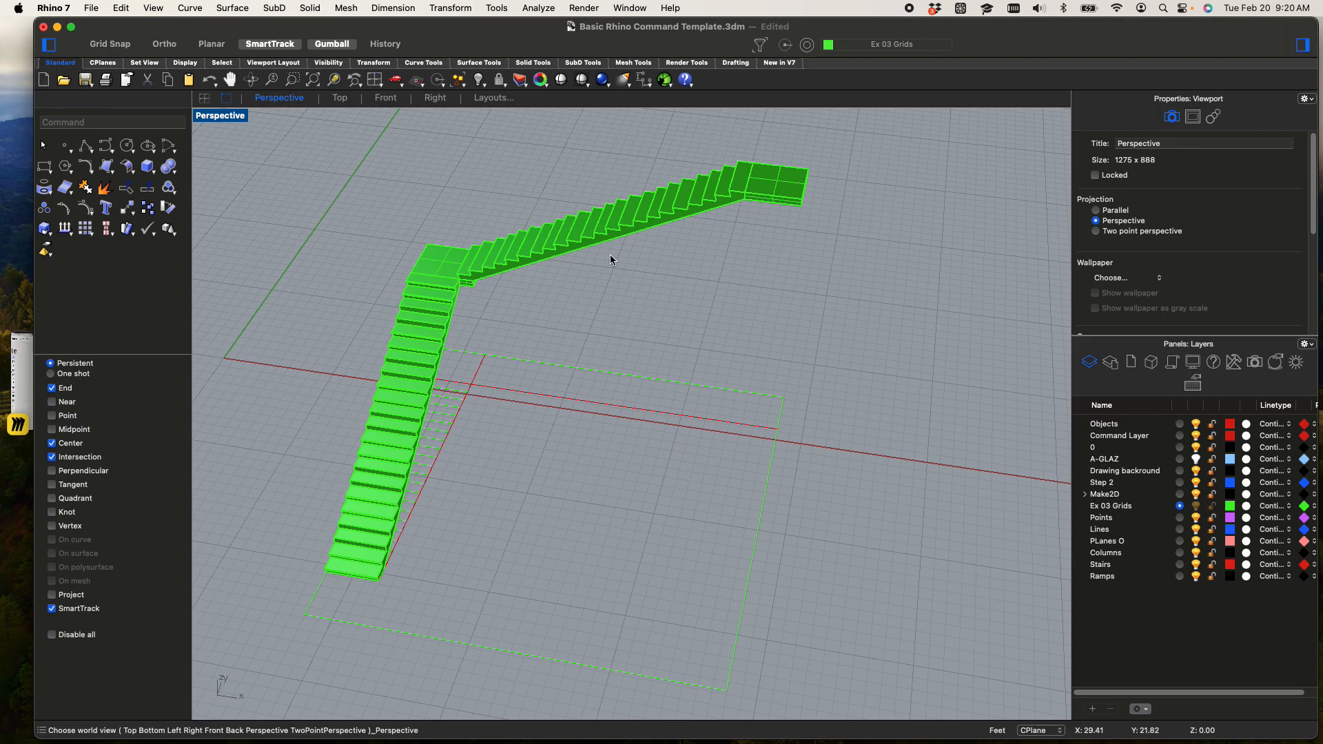
Examine both flights and the landing junction between them from several angles and distances
scroll(506, 221, "down", 3)
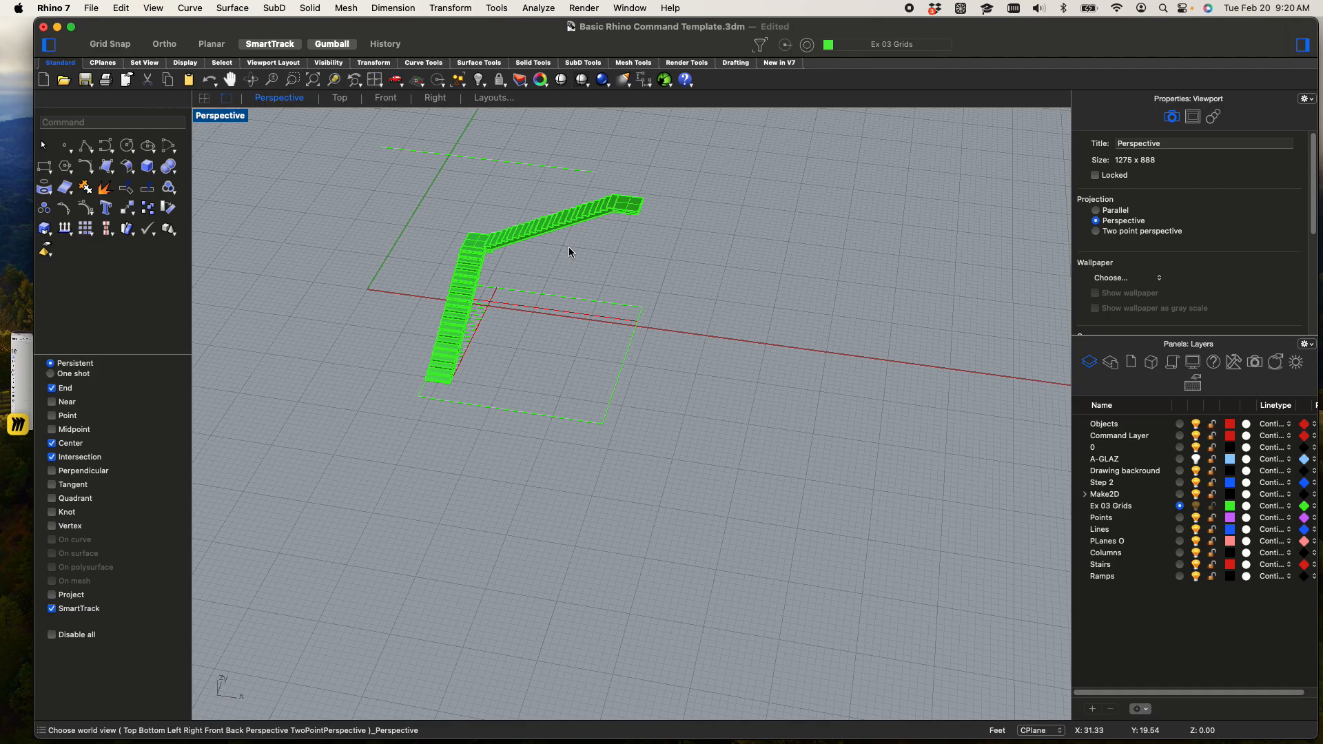
scroll(578, 265, "up", 5)
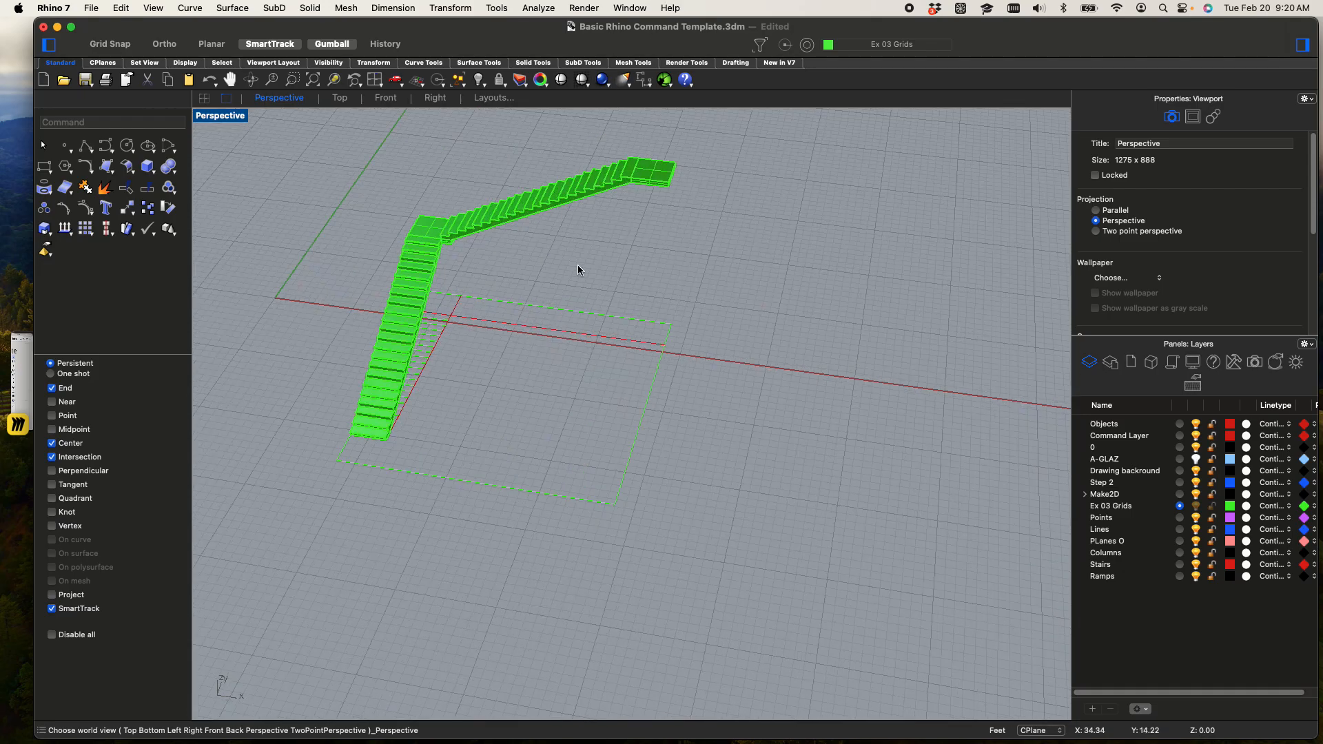
scroll(706, 325, "down", 3)
right_click_drag(705, 325, 739, 303)
scroll(613, 427, "up", 5)
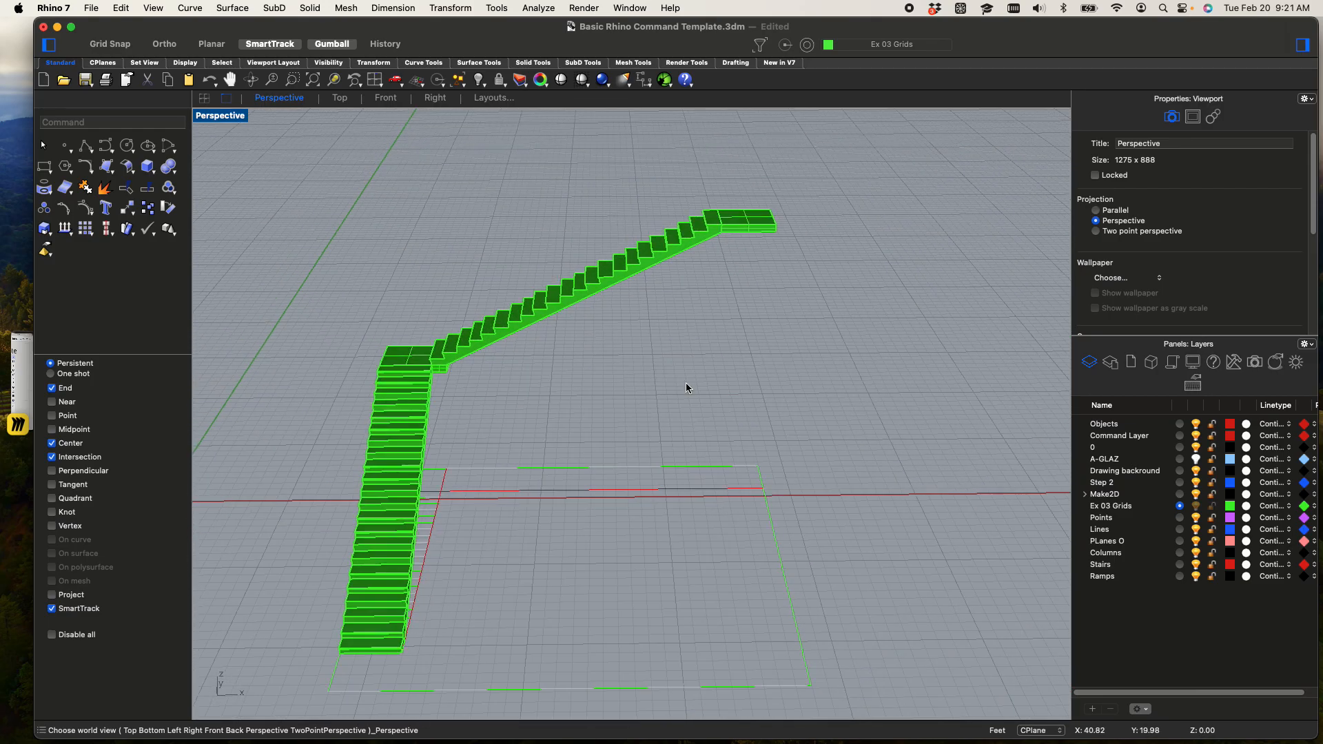
scroll(390, 448, "up", 2)
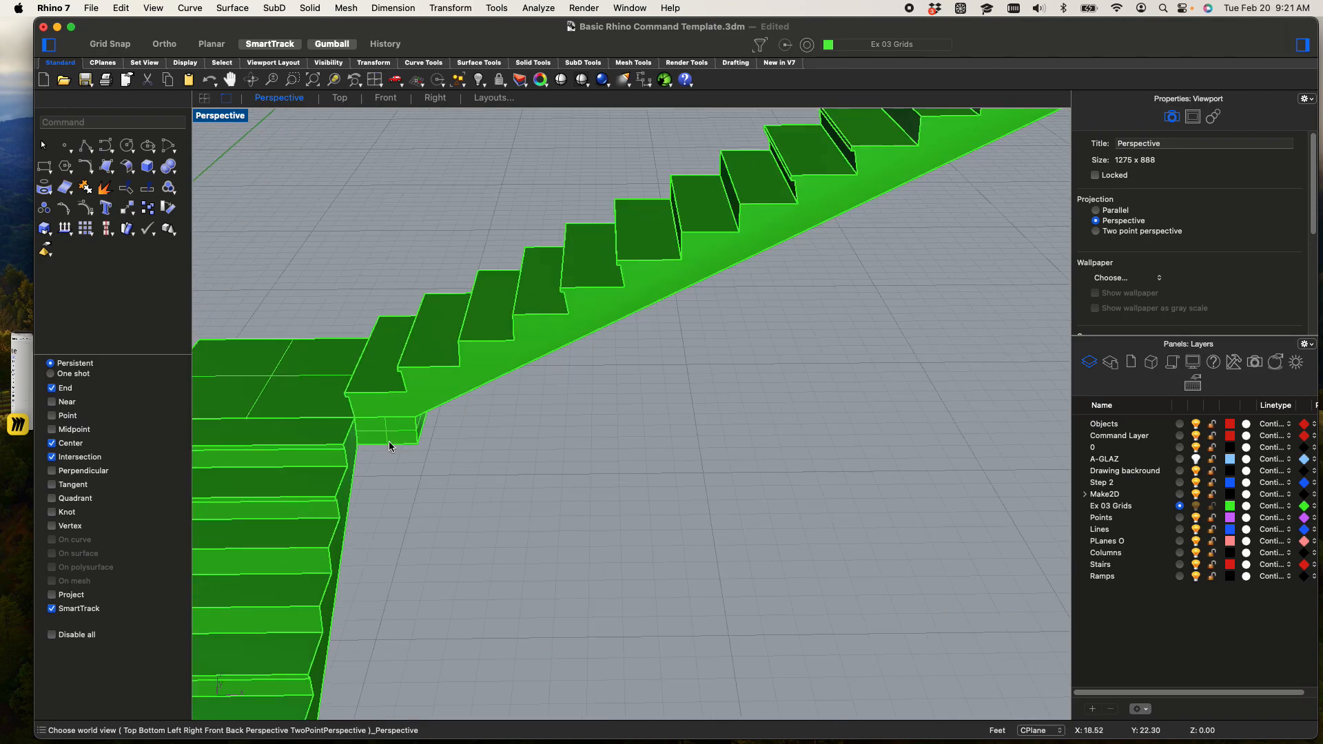
scroll(378, 422, "down", 8)
right_click_drag(405, 431, 534, 386)
right_click_drag(481, 430, 727, 276, "shift")
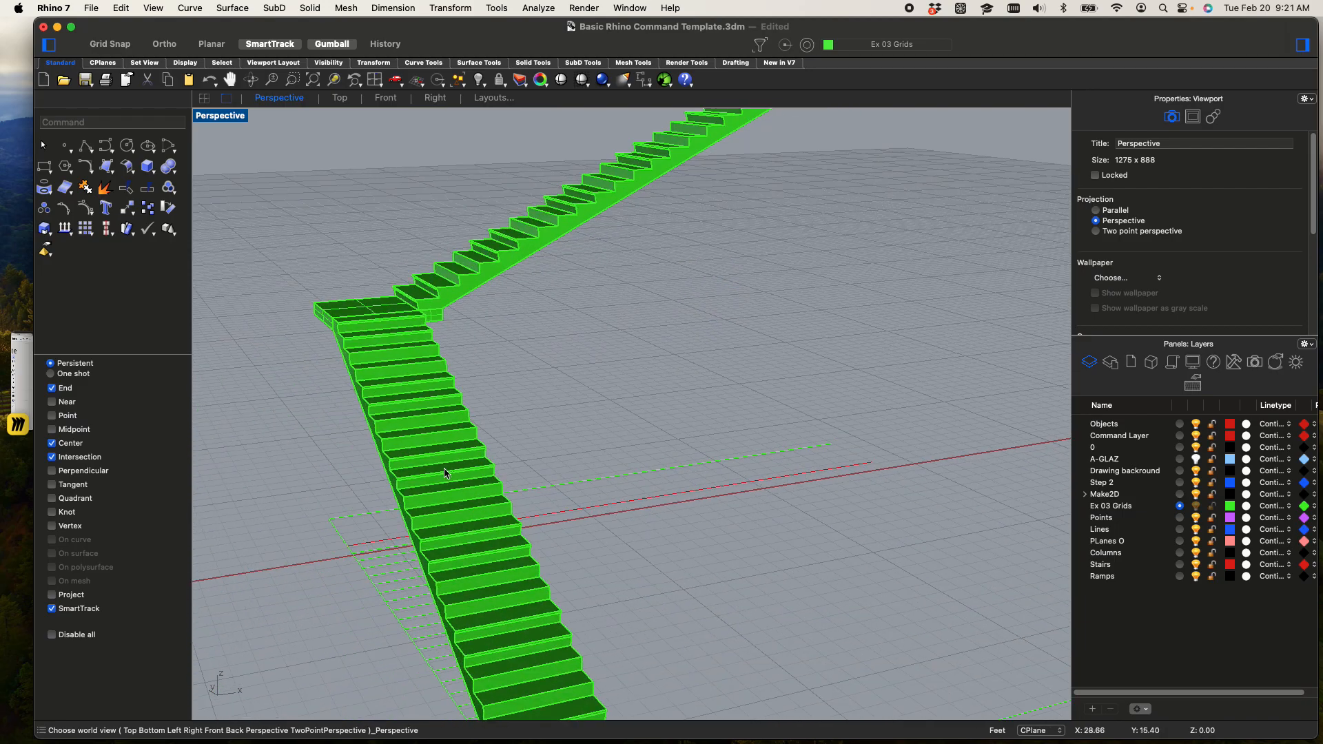
Copy the lower flight from its bottom outer foot corner to the upper landing's top corner beside the second flight
left_click(435, 480)
type("copy")
key("Return")
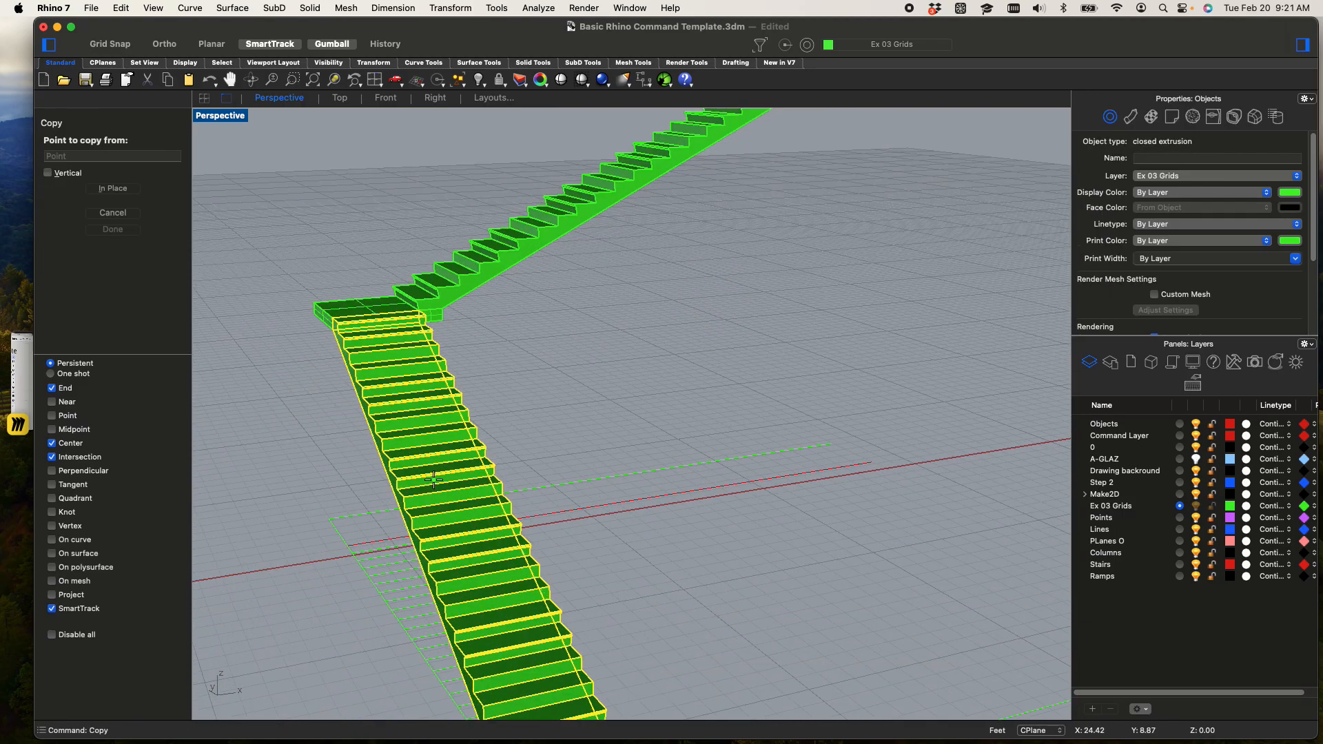
scroll(589, 641, "down", 3)
scroll(587, 593, "up", 8)
scroll(587, 535, "up", 5)
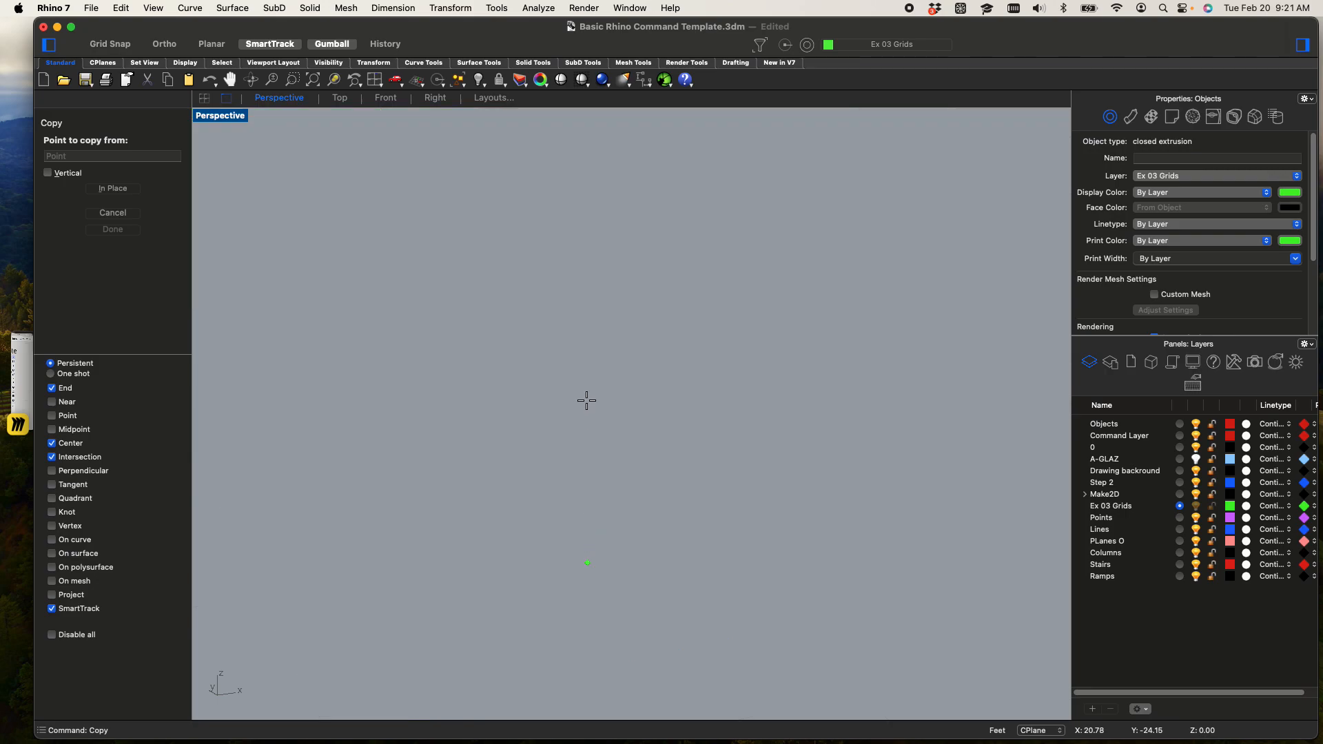
scroll(585, 399, "down", 4)
right_click_drag(586, 400, 587, 482, "shift")
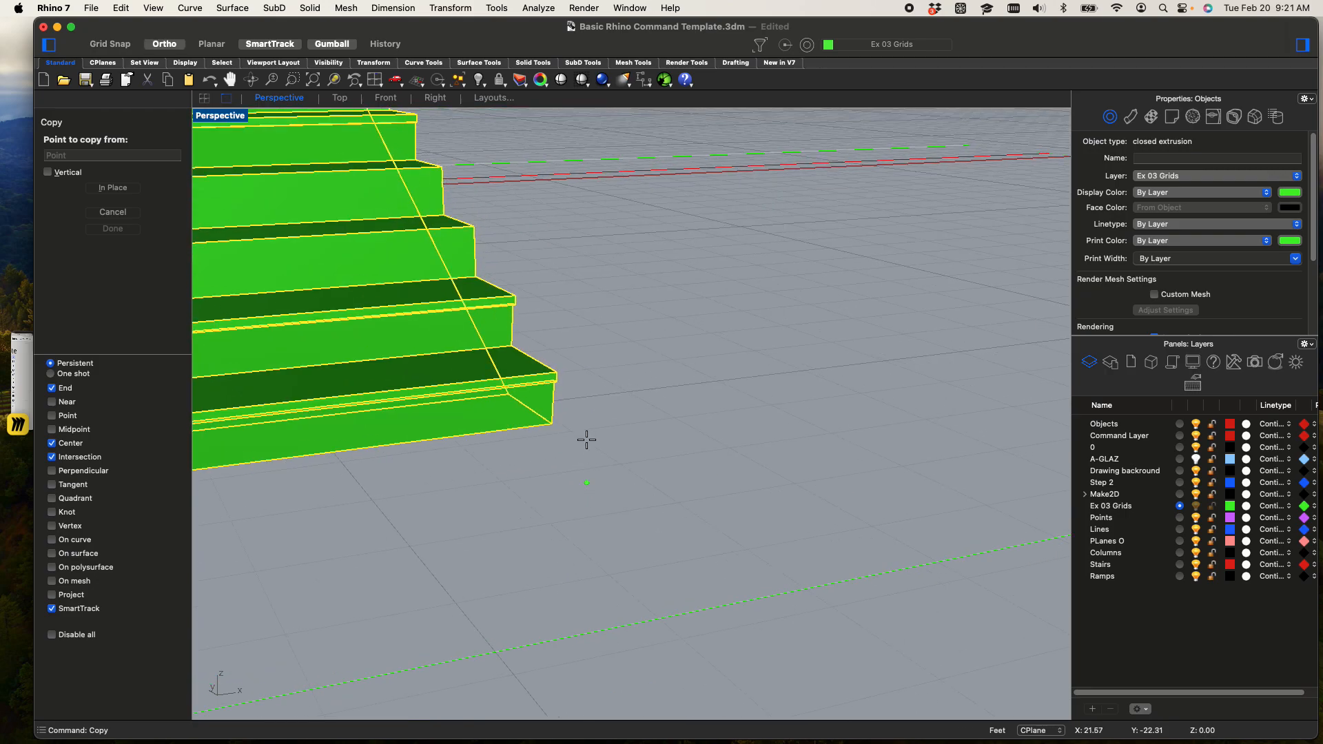
left_click(553, 424)
scroll(672, 429, "down", 5)
scroll(657, 534, "up", 10)
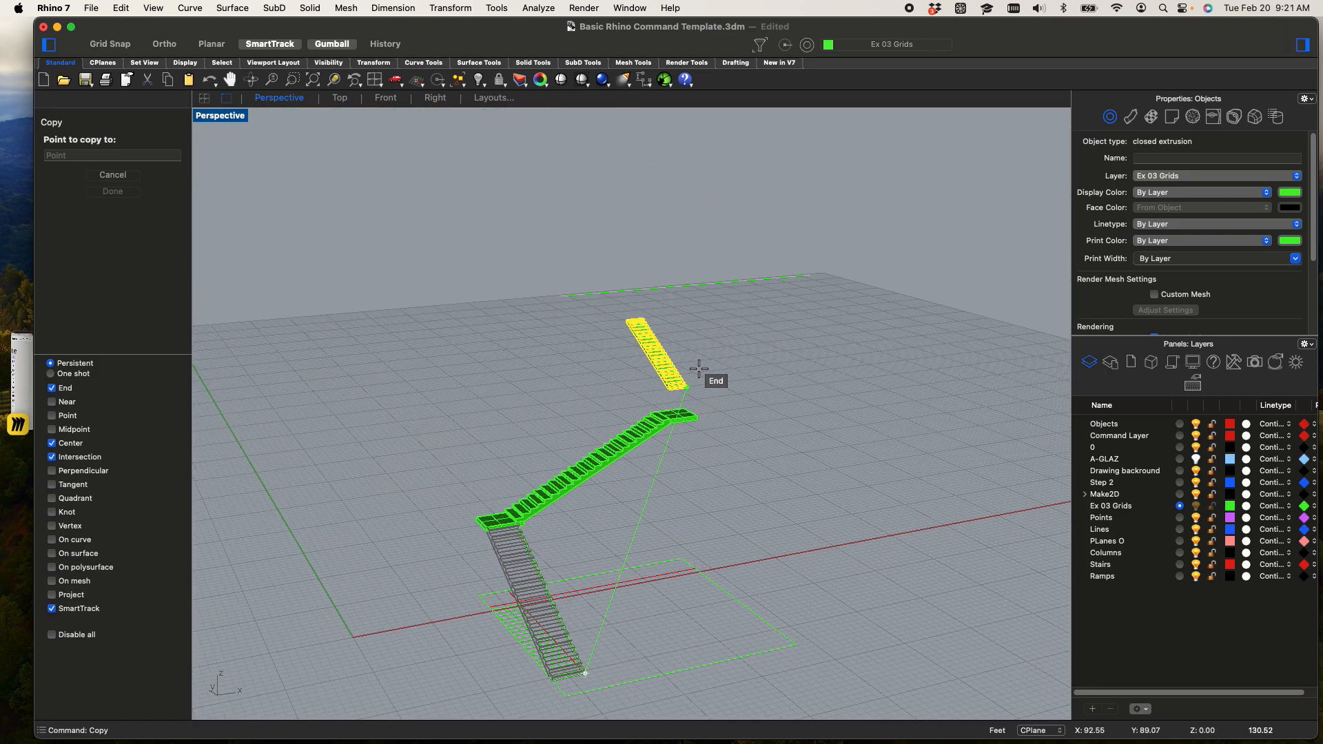
scroll(582, 572, "up", 8)
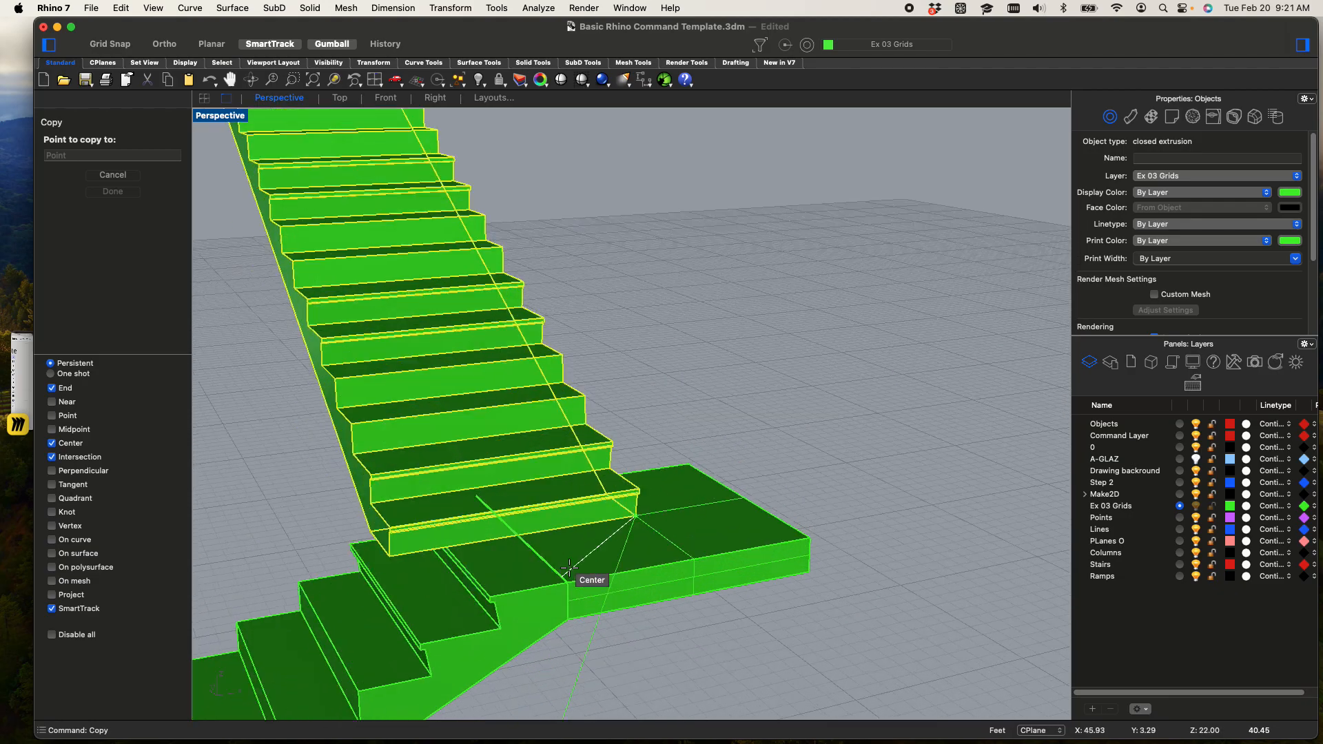
left_click(567, 582)
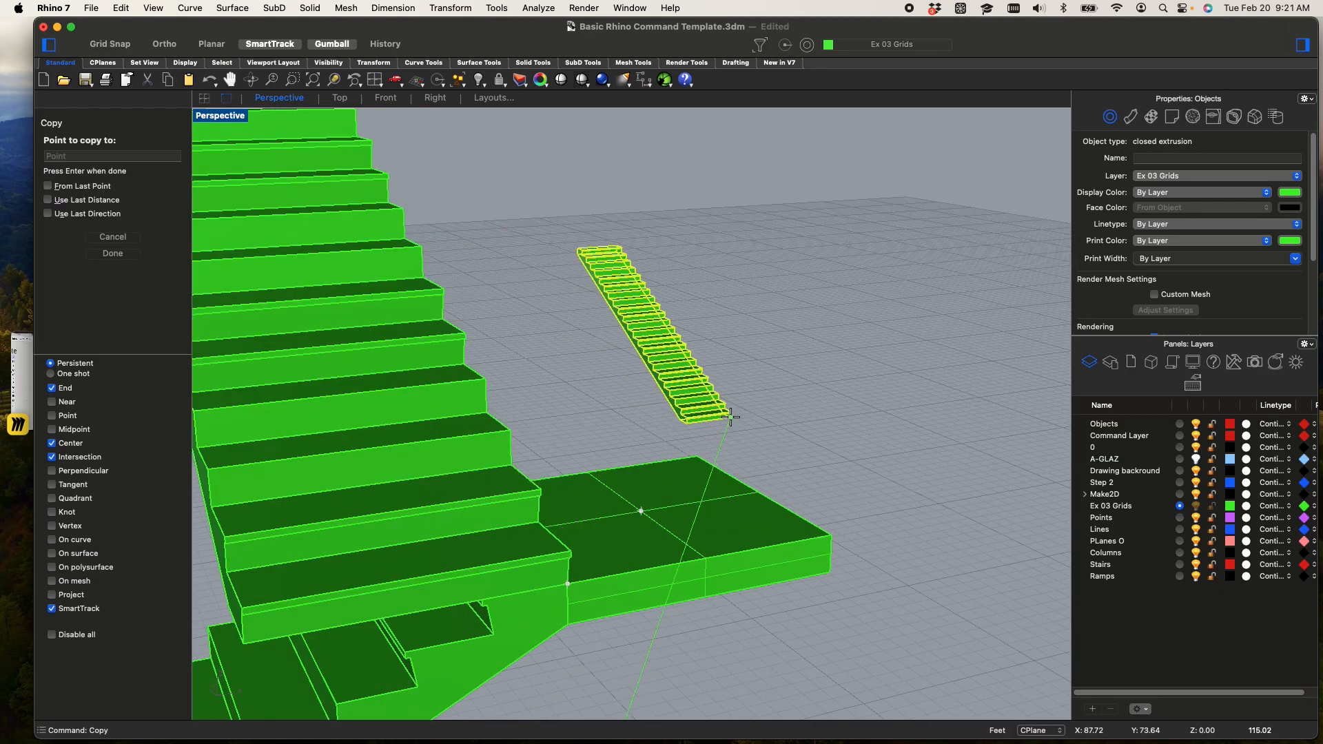
key("Return")
Rotate the copied flight -90 degrees about its bottom corner on the upper landing
left_click(451, 443)
type("rotate")
key("Return")
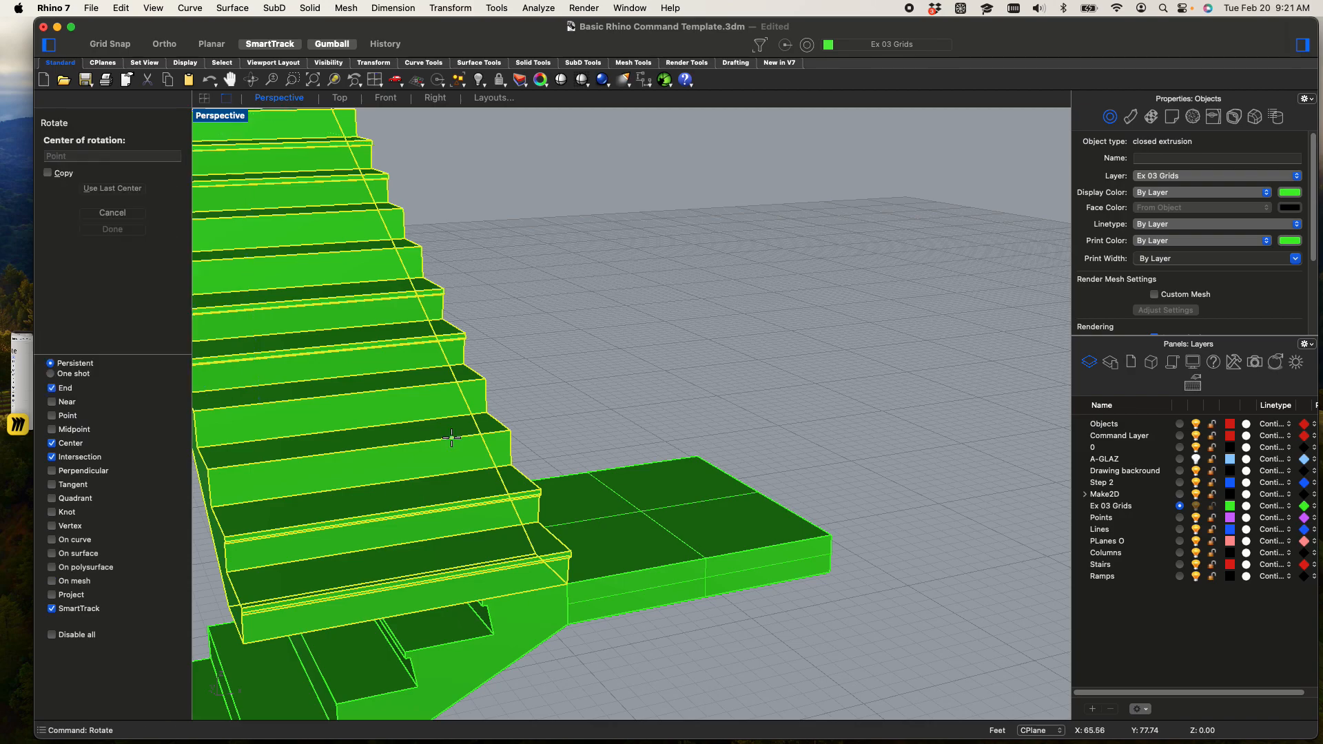
scroll(568, 583, "up", 2)
left_click(570, 585)
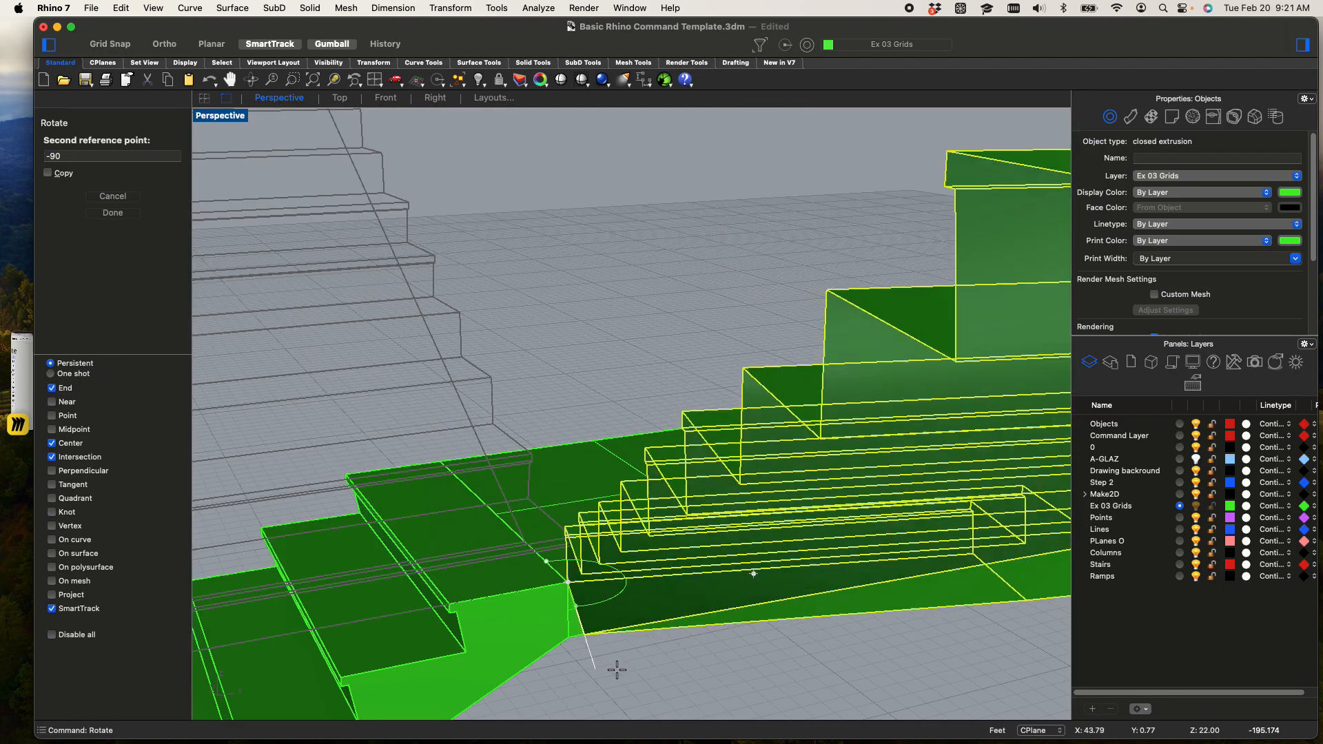
key("shift")
left_click(648, 669)
Examine the rotated third flight and the underside of its junction with the upper landing
right_click_drag(407, 427, 694, 458)
scroll(694, 457, "down", 10)
right_click_drag(645, 406, 541, 200, "shift")
right_click_drag(641, 276, 660, 365)
right_click_drag(655, 301, 618, 481, "shift")
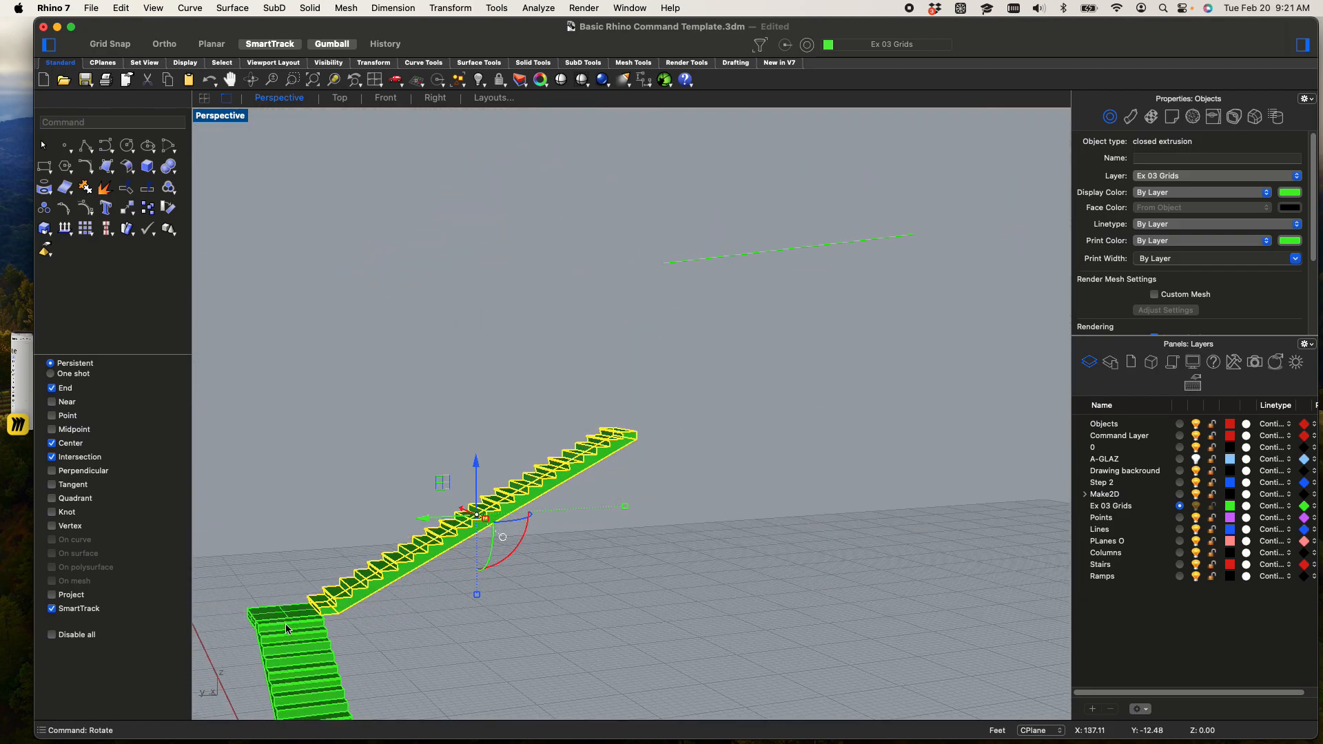
scroll(288, 629, "up", 6)
left_click(511, 576)
right_click_drag(529, 630, 551, 478)
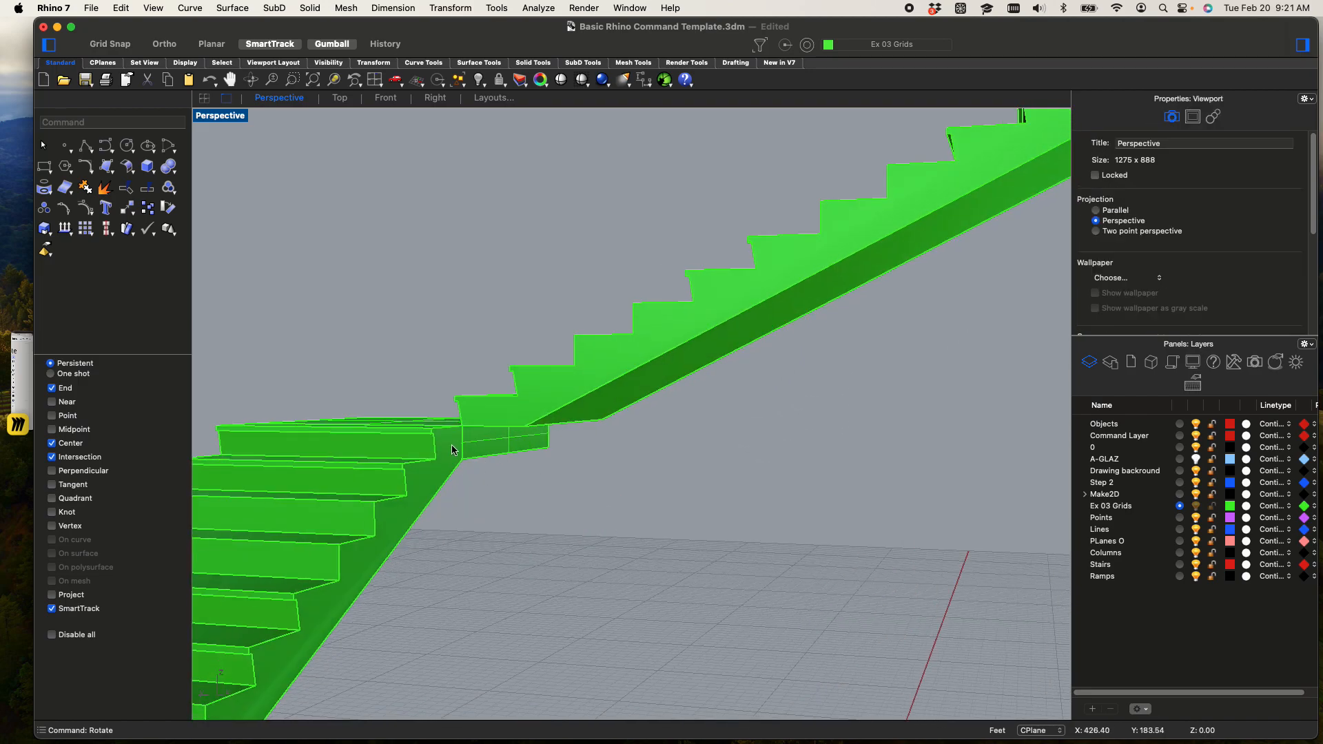
Draw a closed triangular polyline on the landing's side, joining its top and bottom corners to the third flight's underside corner
scroll(451, 445, "up", 3)
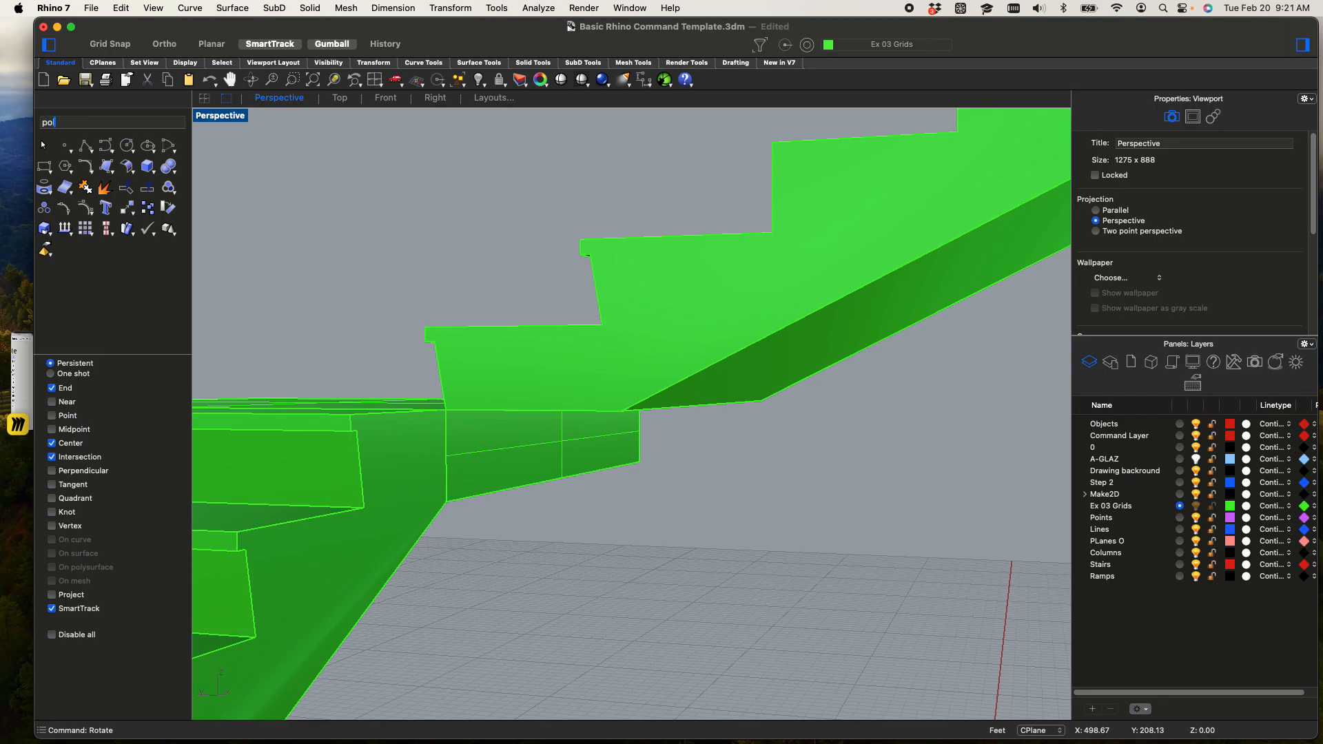
type("polyline")
key("Return")
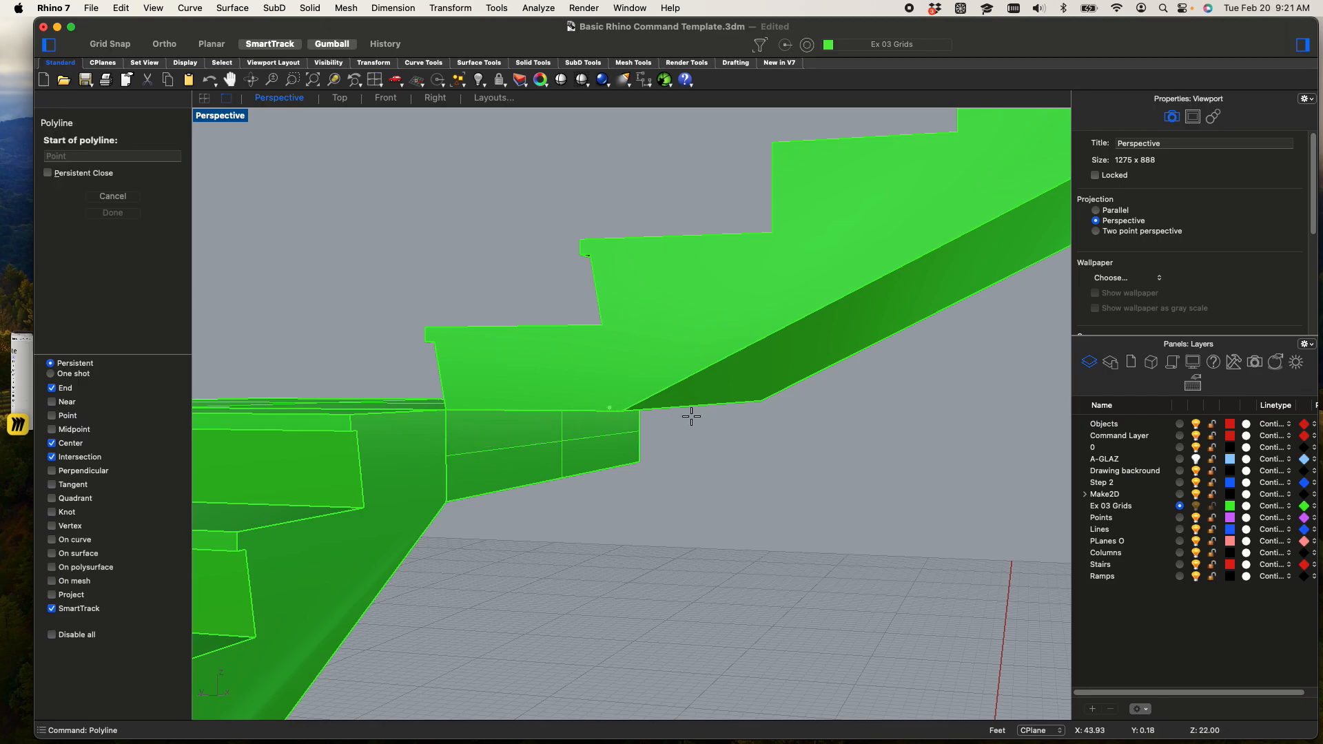
left_click(446, 410)
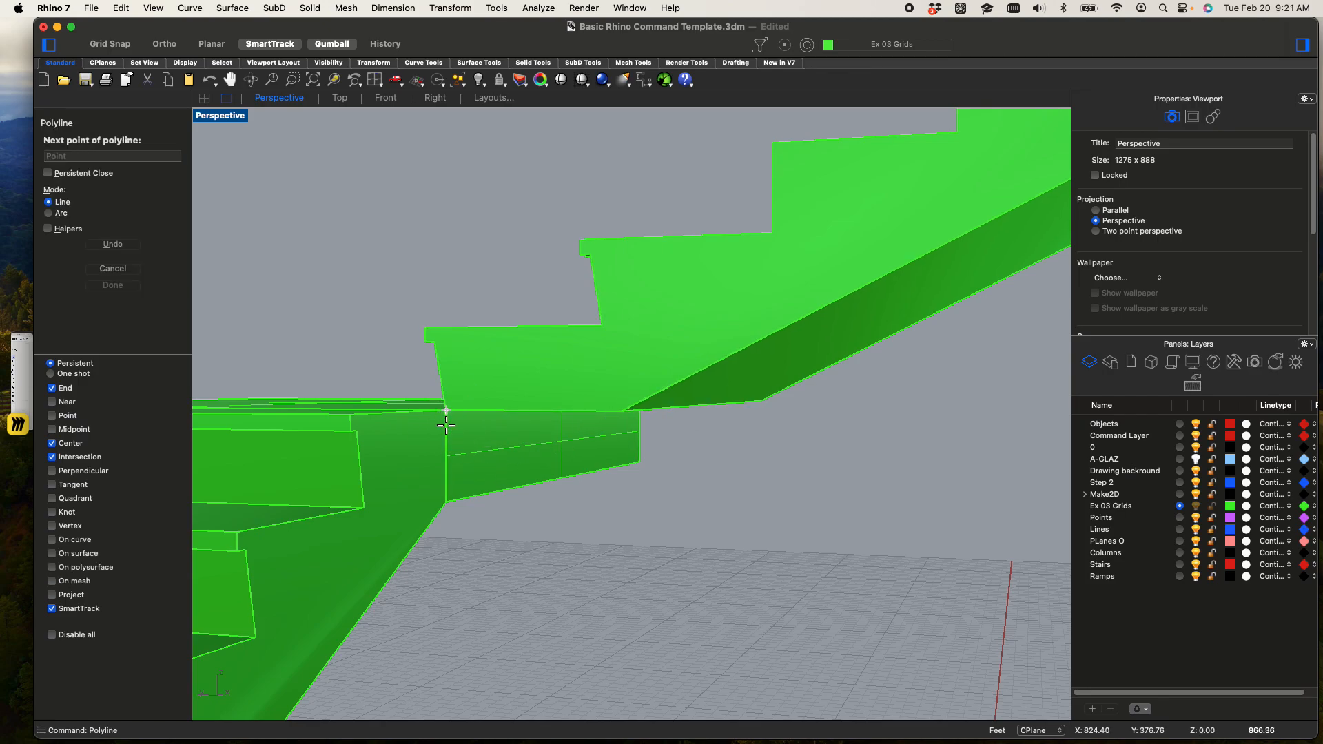
left_click(446, 500)
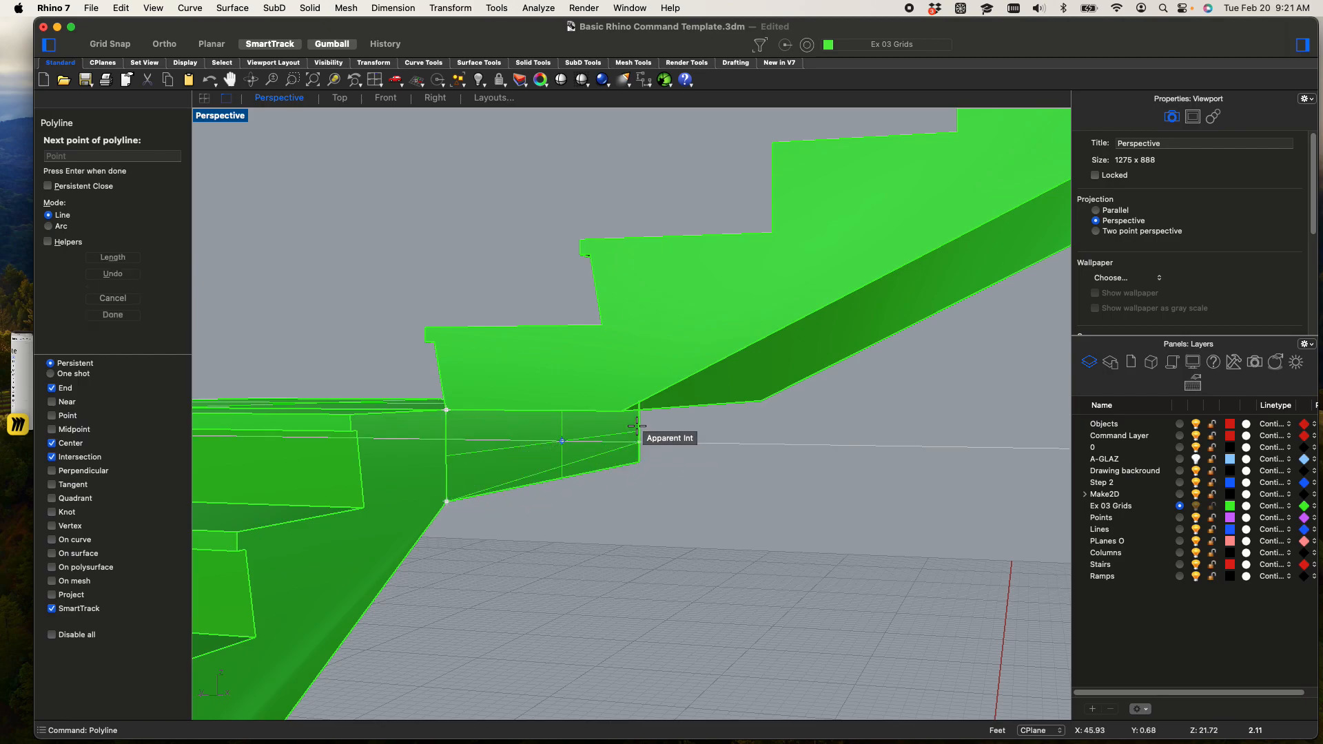
left_click(446, 410)
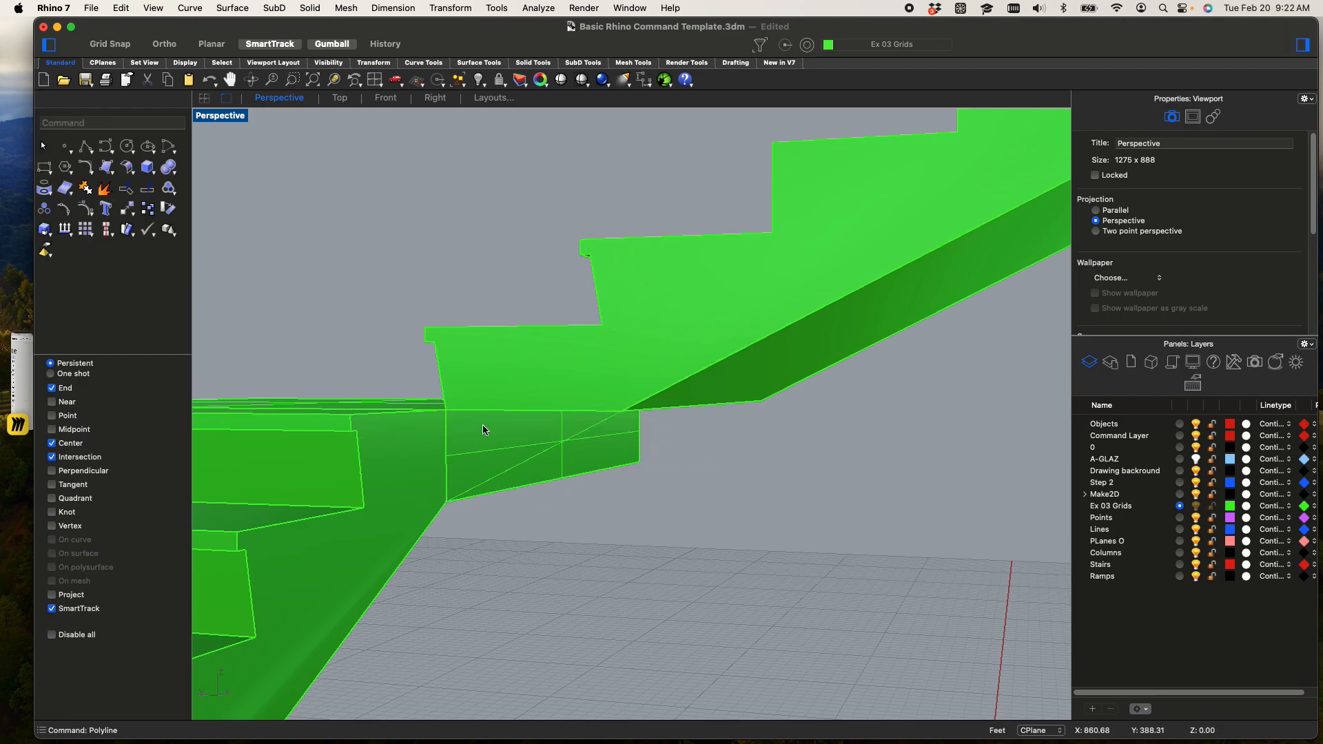
Extrude the triangular filler curve into a solid across the third flight's full width, to its far underside corner
left_click(549, 455)
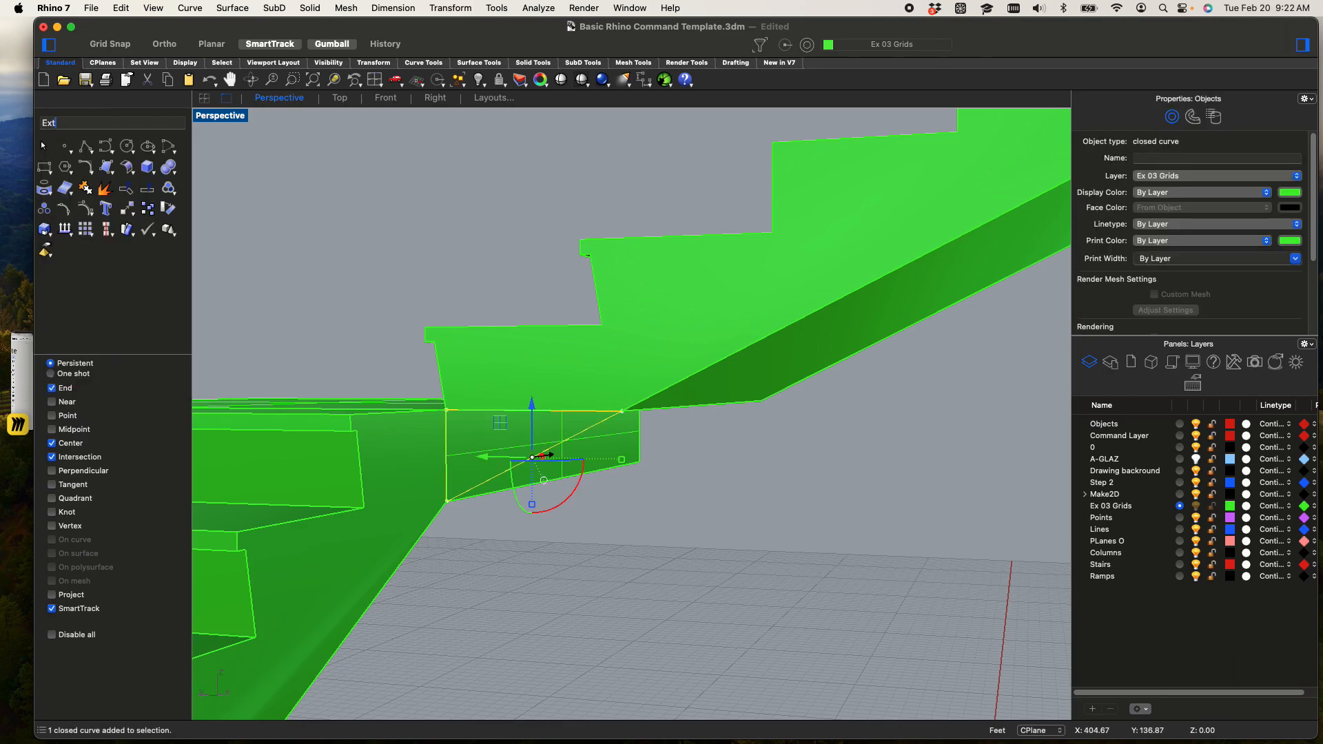
key("Return")
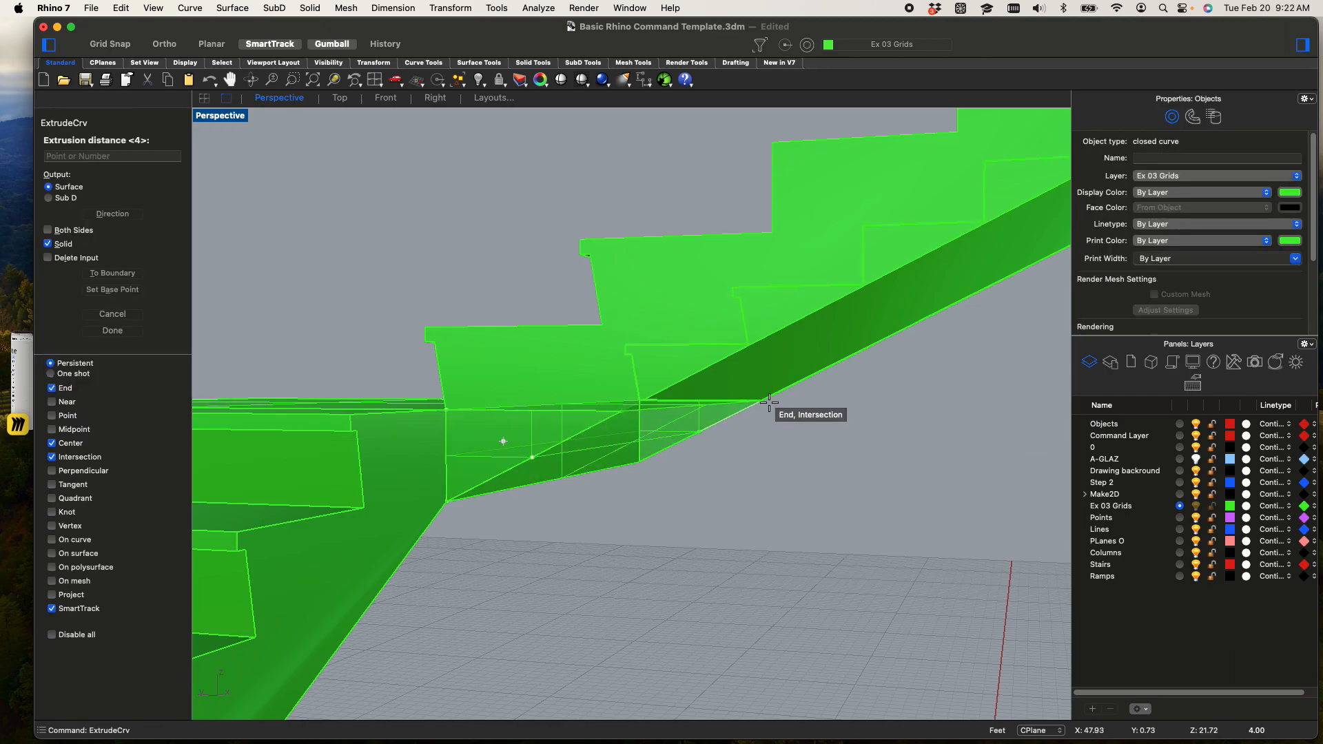
left_click(764, 403)
left_click(762, 494)
scroll(769, 498, "down", 5)
right_click_drag(770, 501, 444, 483)
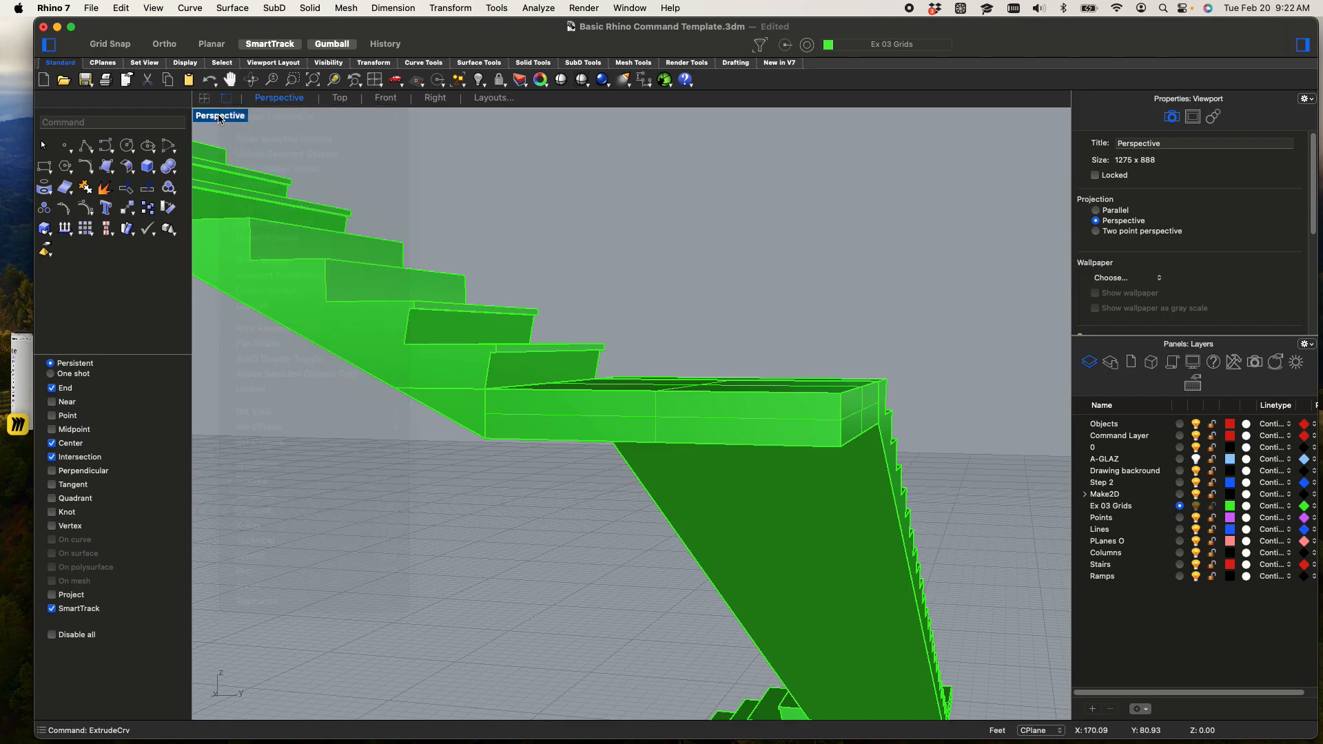
Check the stairs and landings in Rendered display mode and return the Perspective view to Shaded
left_click(218, 116)
left_click(254, 501)
right_click_drag(617, 390, 231, 166)
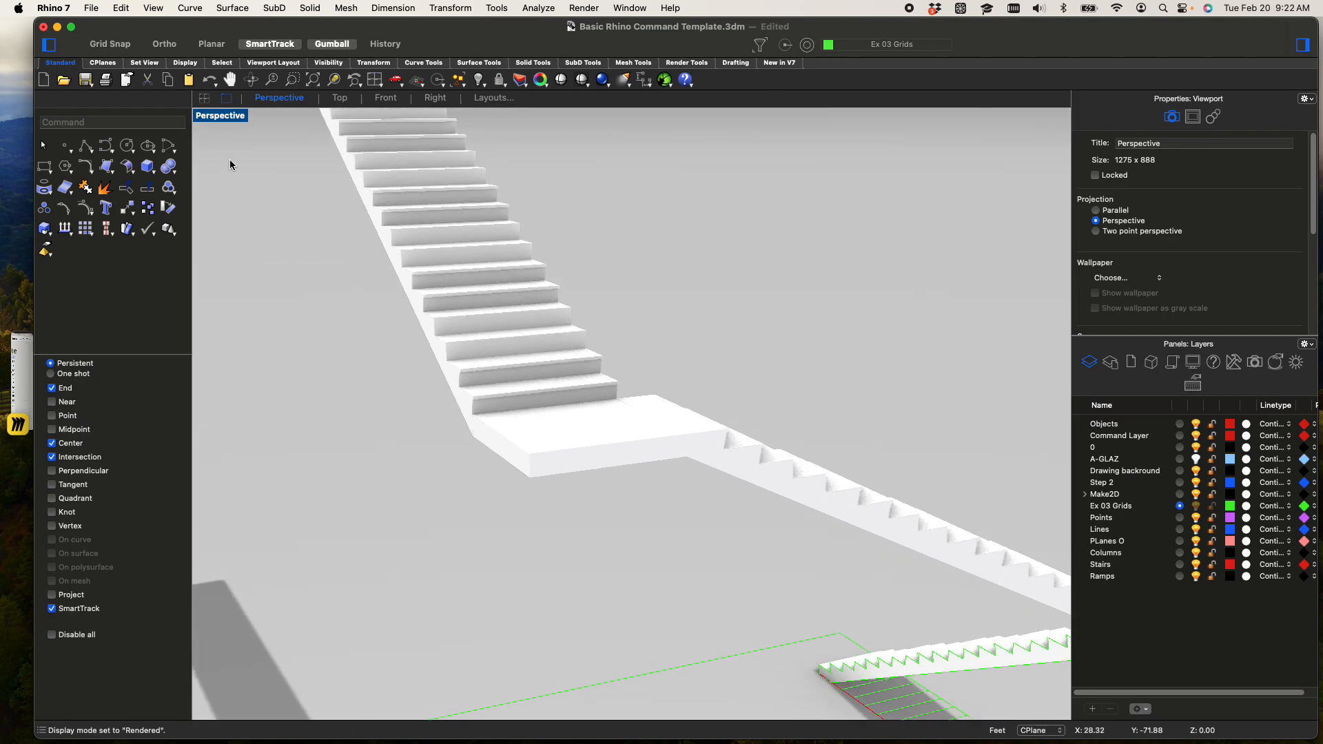
left_click(198, 122)
left_click(250, 492)
mouse_move(691, 437)
right_mouse_down()
mouse_move(676, 387)
mouse_move(623, 412)
mouse_move(711, 414)
right_mouse_up()
scroll(601, 403, "up", 10)
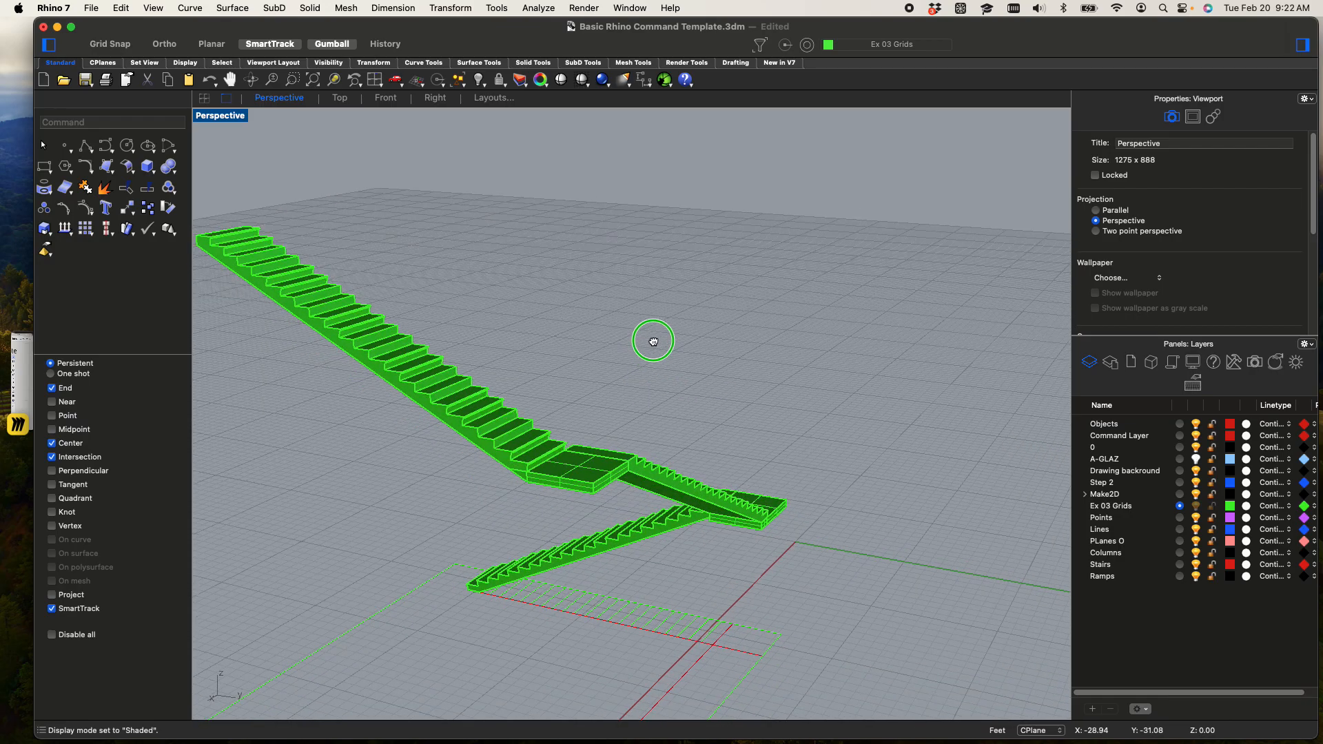
Hide the lower flight's solid so that its profile curve can be selected
left_click(575, 481)
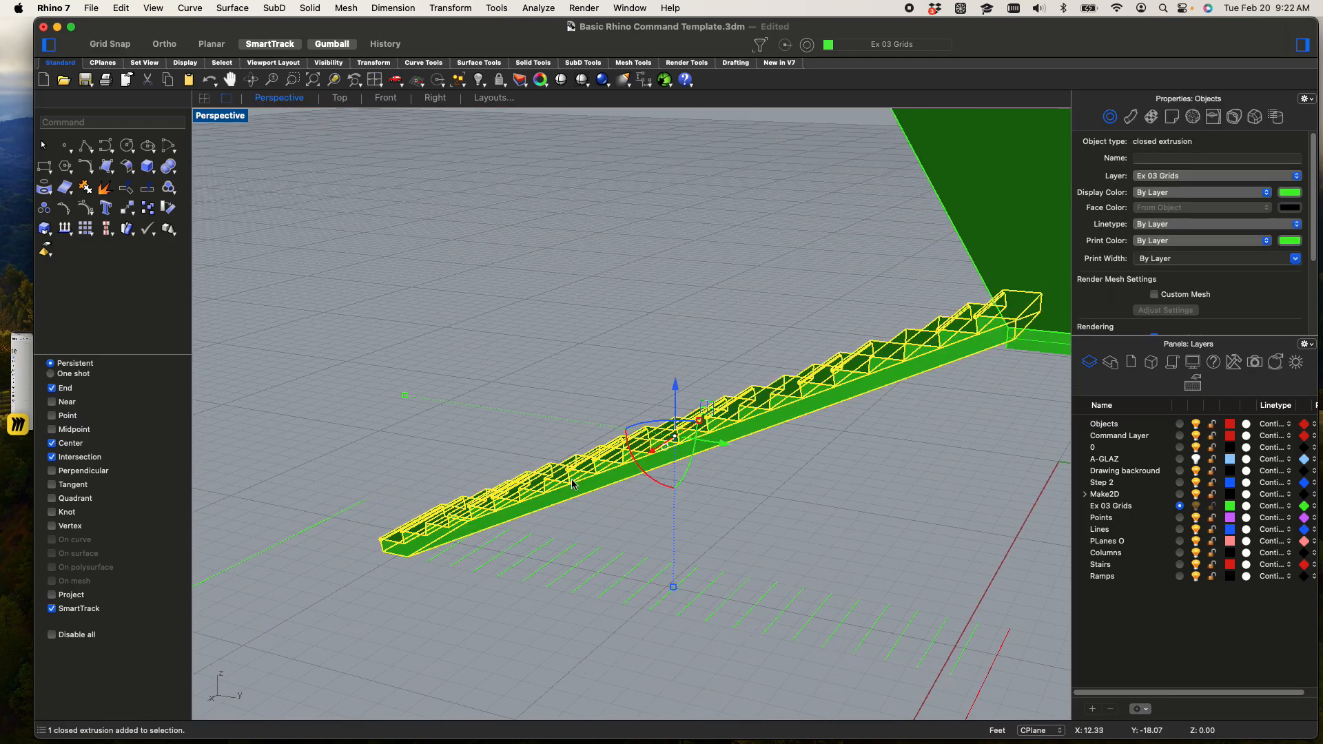
type("hide")
key("Return")
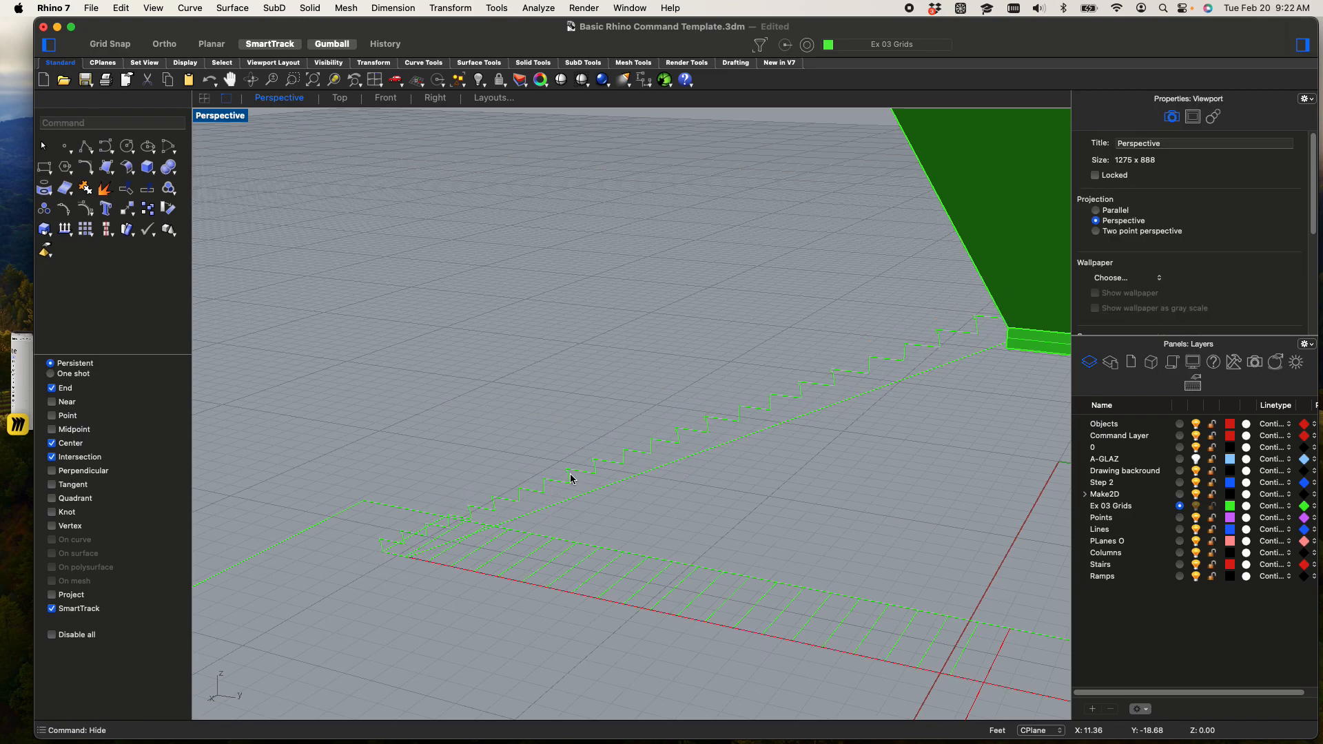
Copy the lower flight's closed profile curve to open space on the ground away from the stairs
scroll(604, 468, "up", 3)
left_click(605, 467)
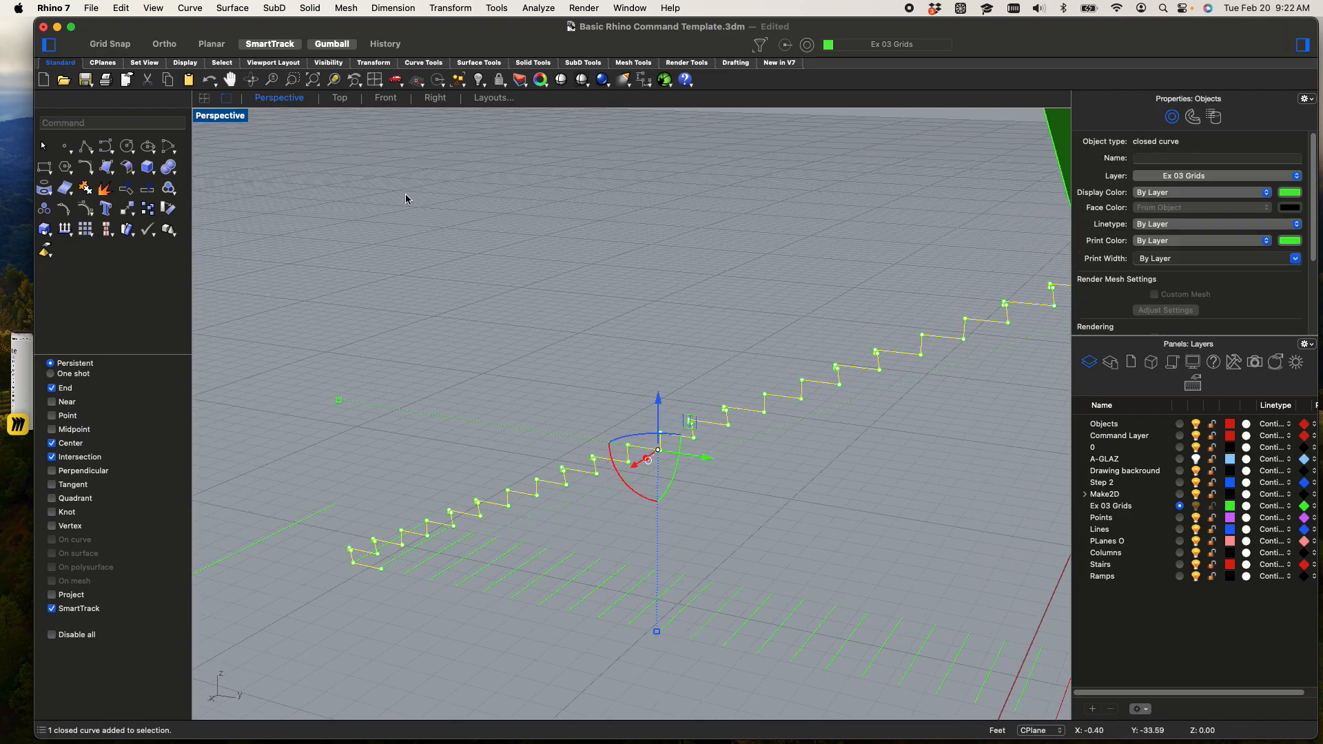
left_click(333, 85)
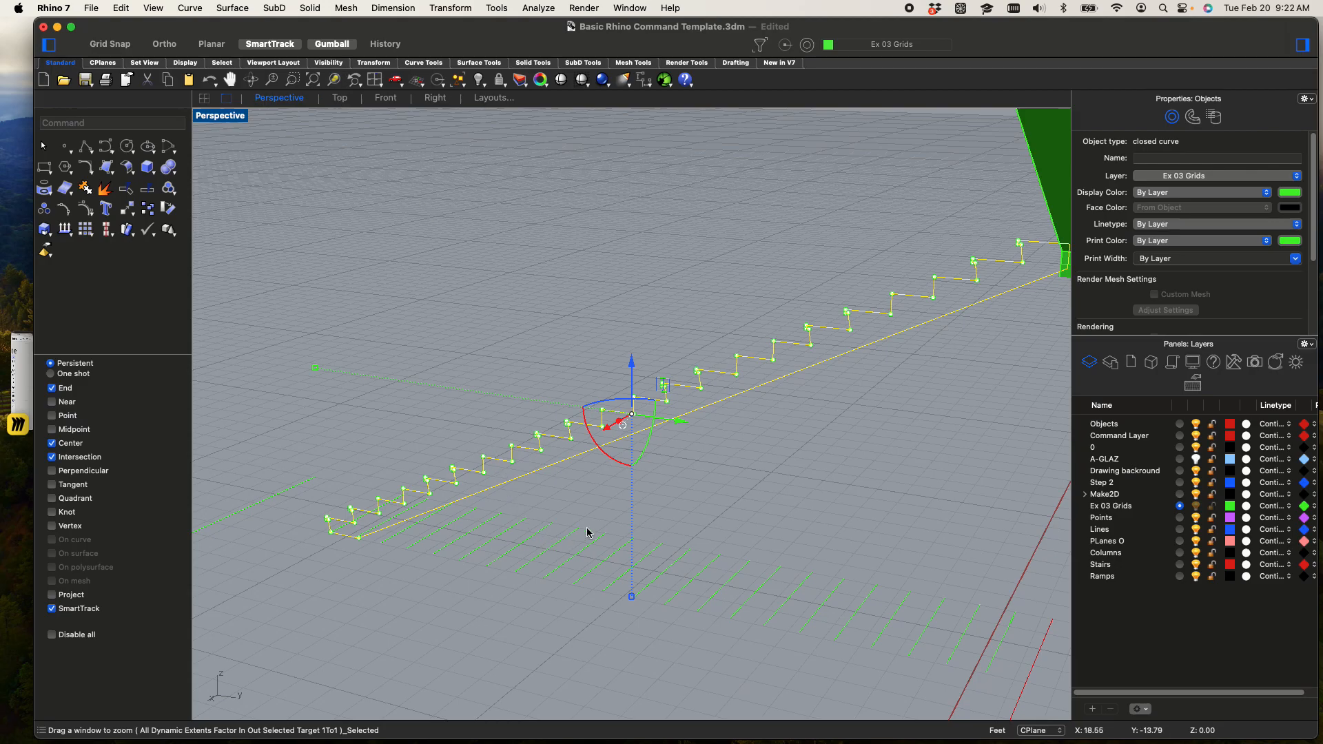
right_click_drag(781, 528, 782, 462)
right_click_drag(663, 440, 821, 403)
scroll(696, 350, "down", 3)
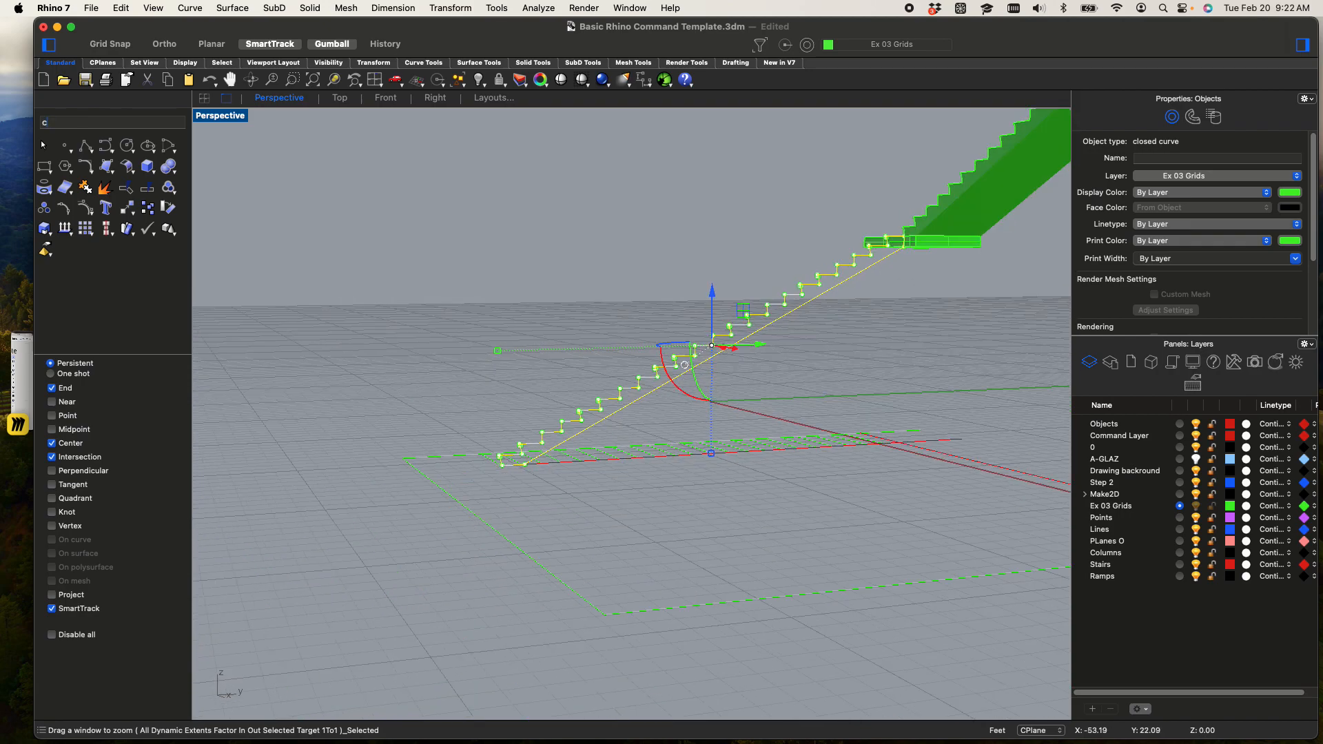
key("Return")
left_click(702, 461)
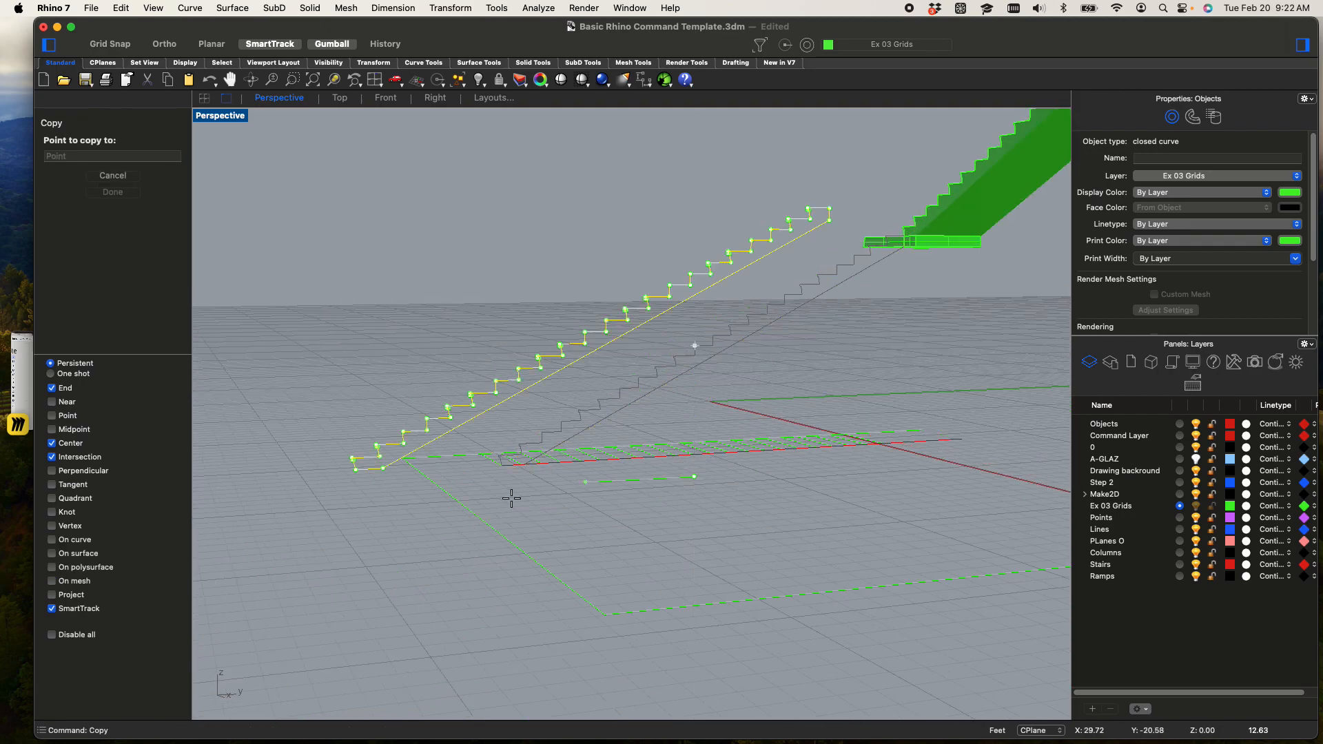
scroll(510, 495, "down", 3)
scroll(299, 508, "down", 3)
key("shift")
left_click(284, 514, "shift")
key("Return")
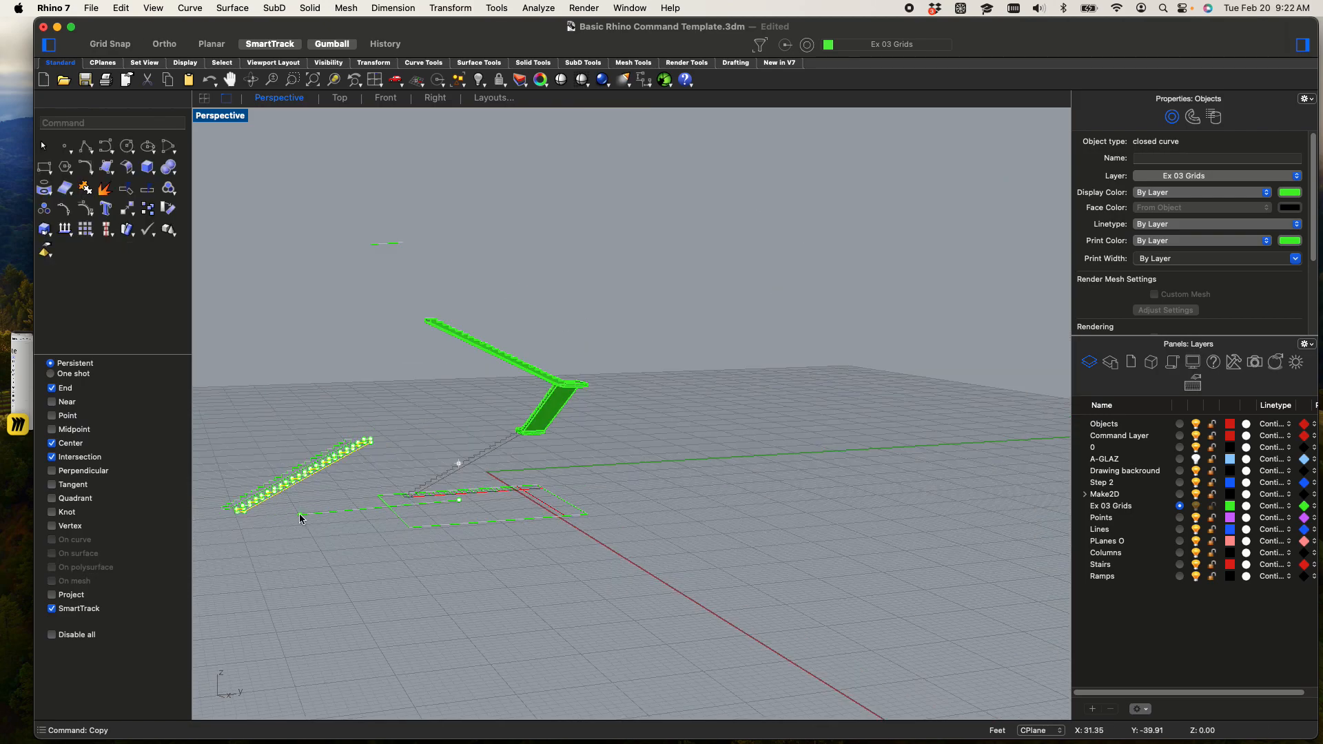
Explode the copied stair profile into separate line segments
scroll(307, 466, "up", 6)
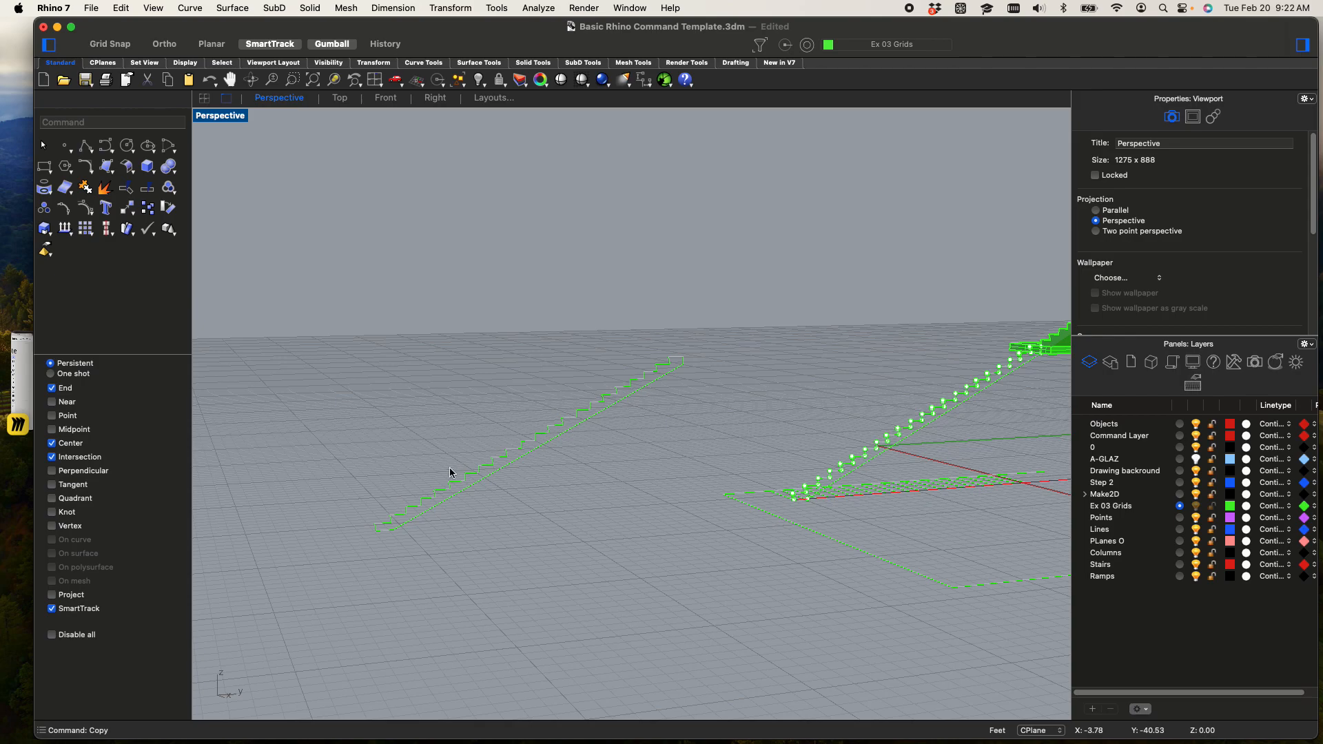
scroll(508, 490, "up", 4)
scroll(515, 424, "up", 3)
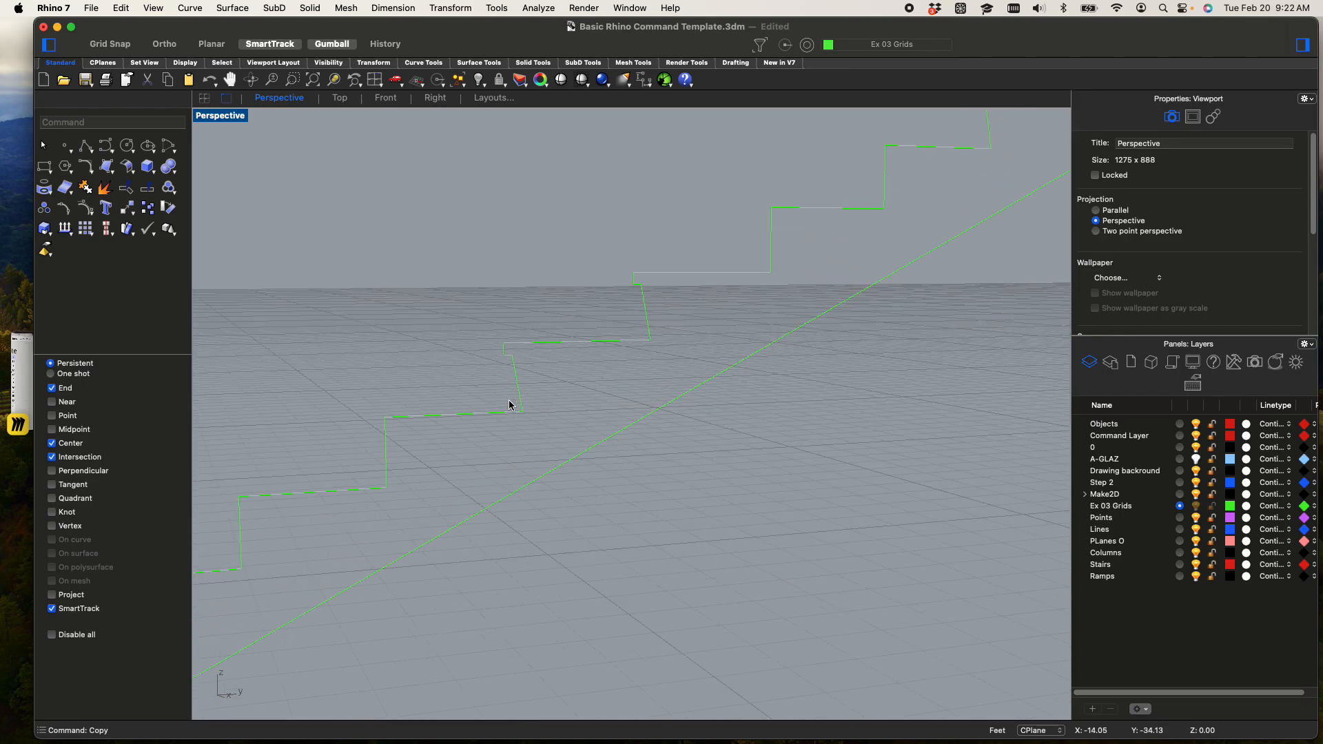
left_click(506, 417)
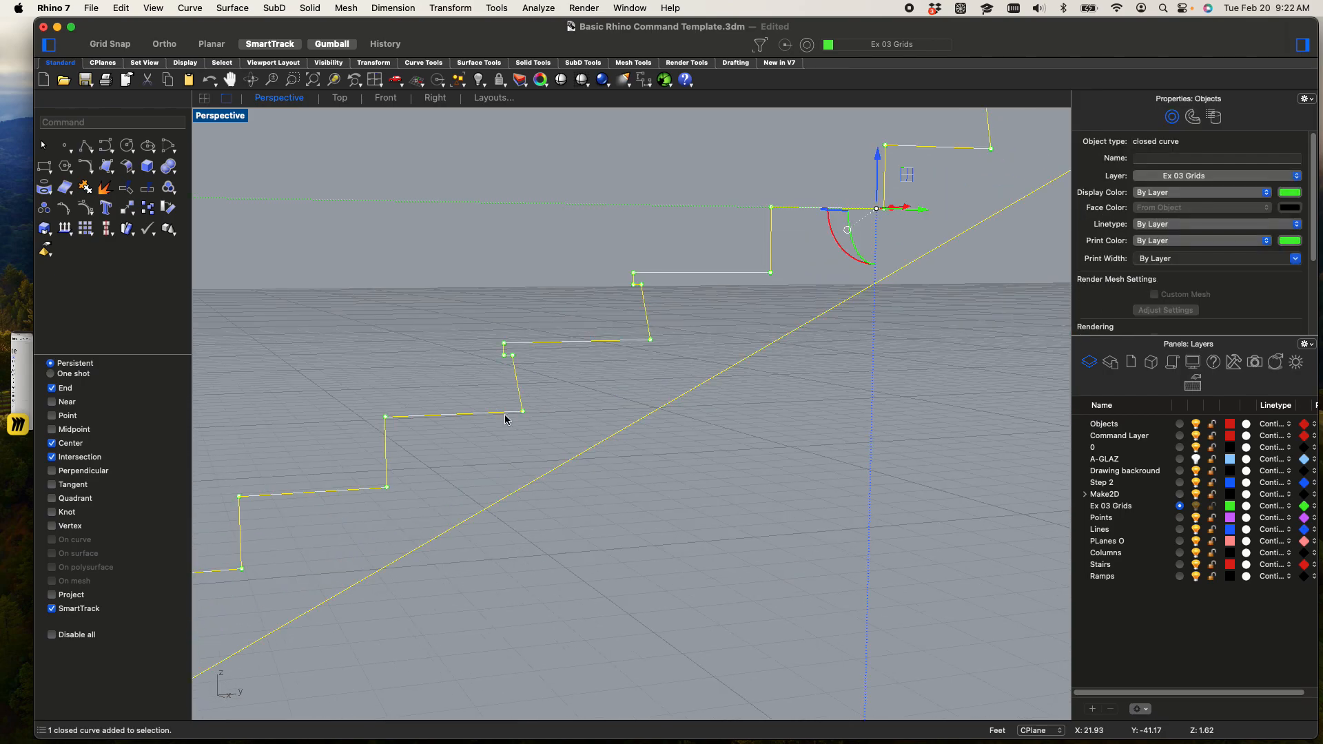
type("Explode")
key("Return")
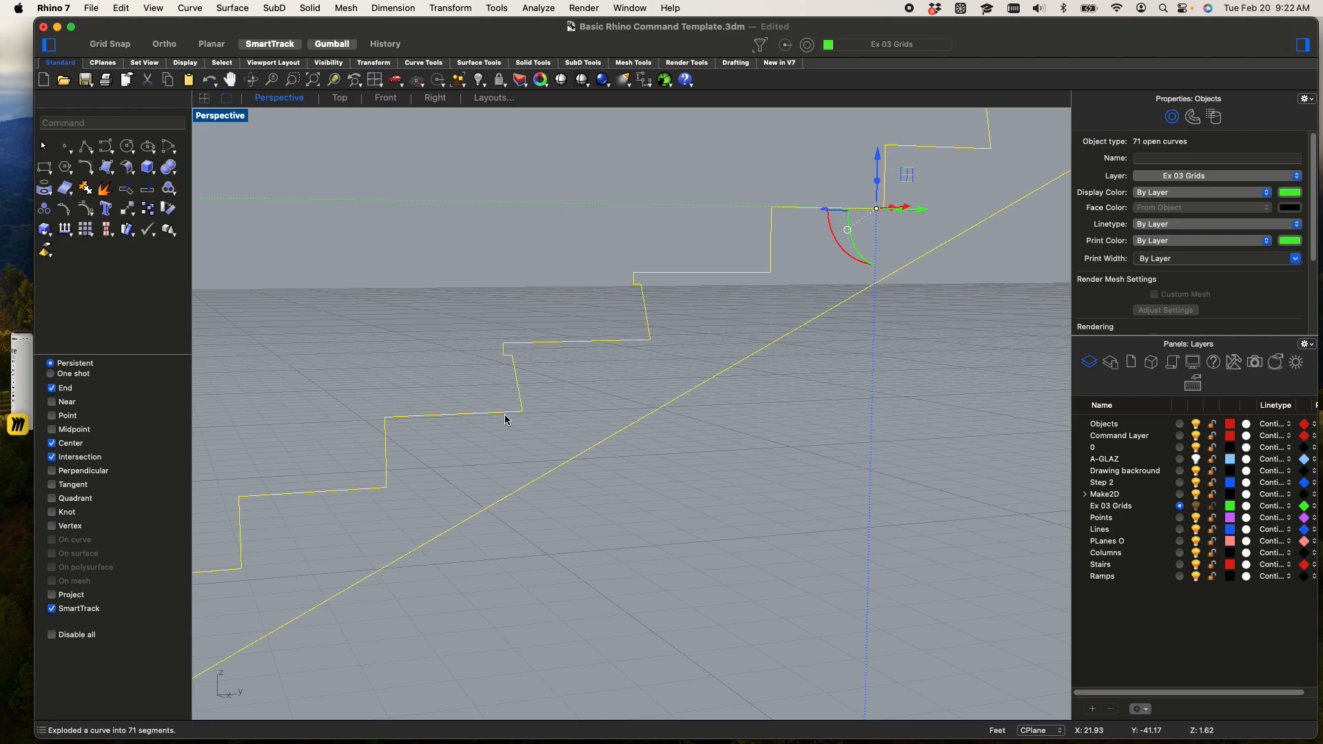
left_click(597, 530)
Extend a tread line in the lower half of the exploded profile to the sloping underside line
left_click_drag(617, 471, 576, 430)
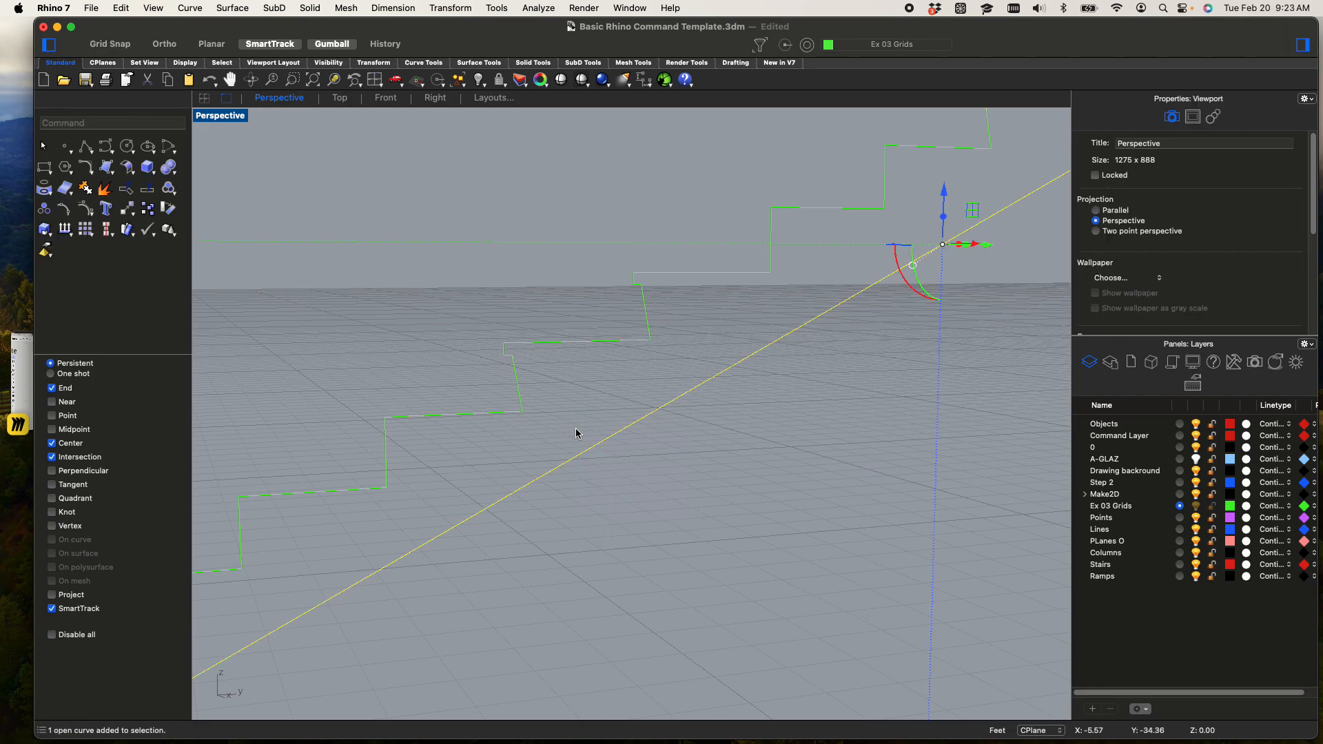
type("extend")
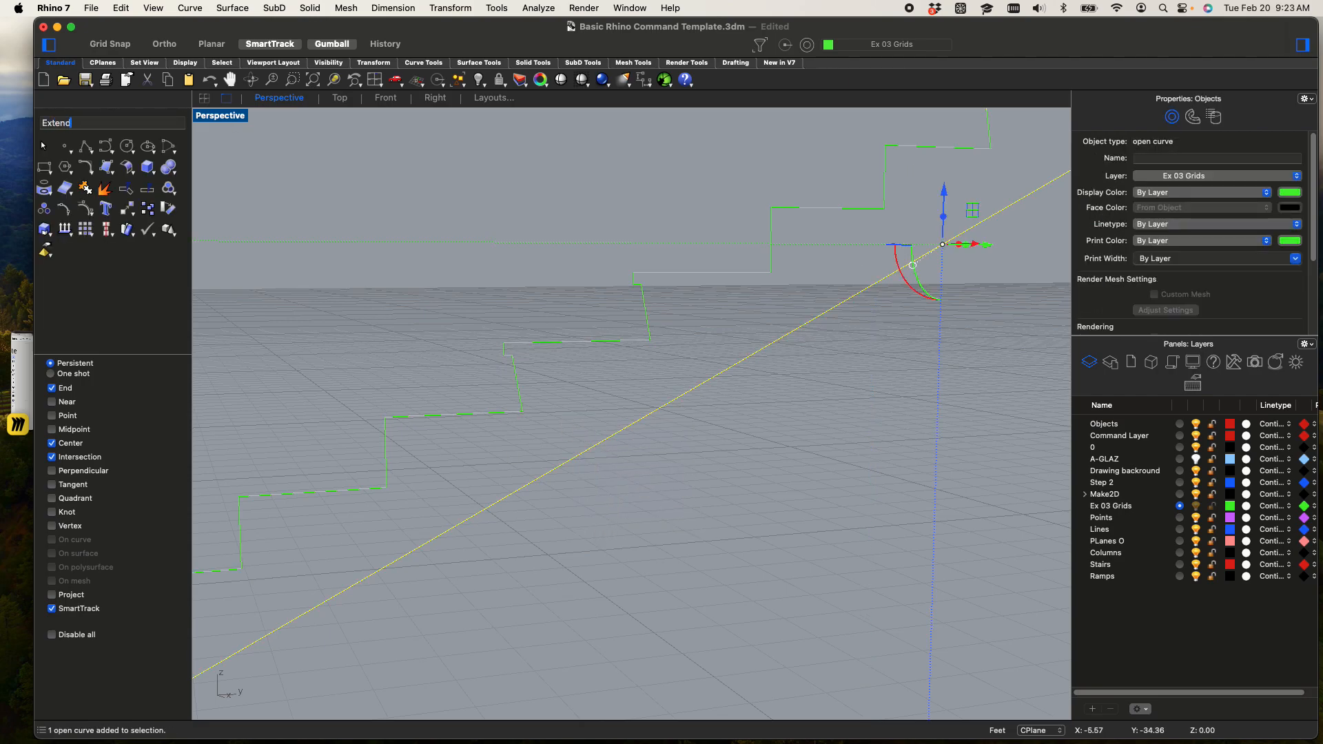
key("Return")
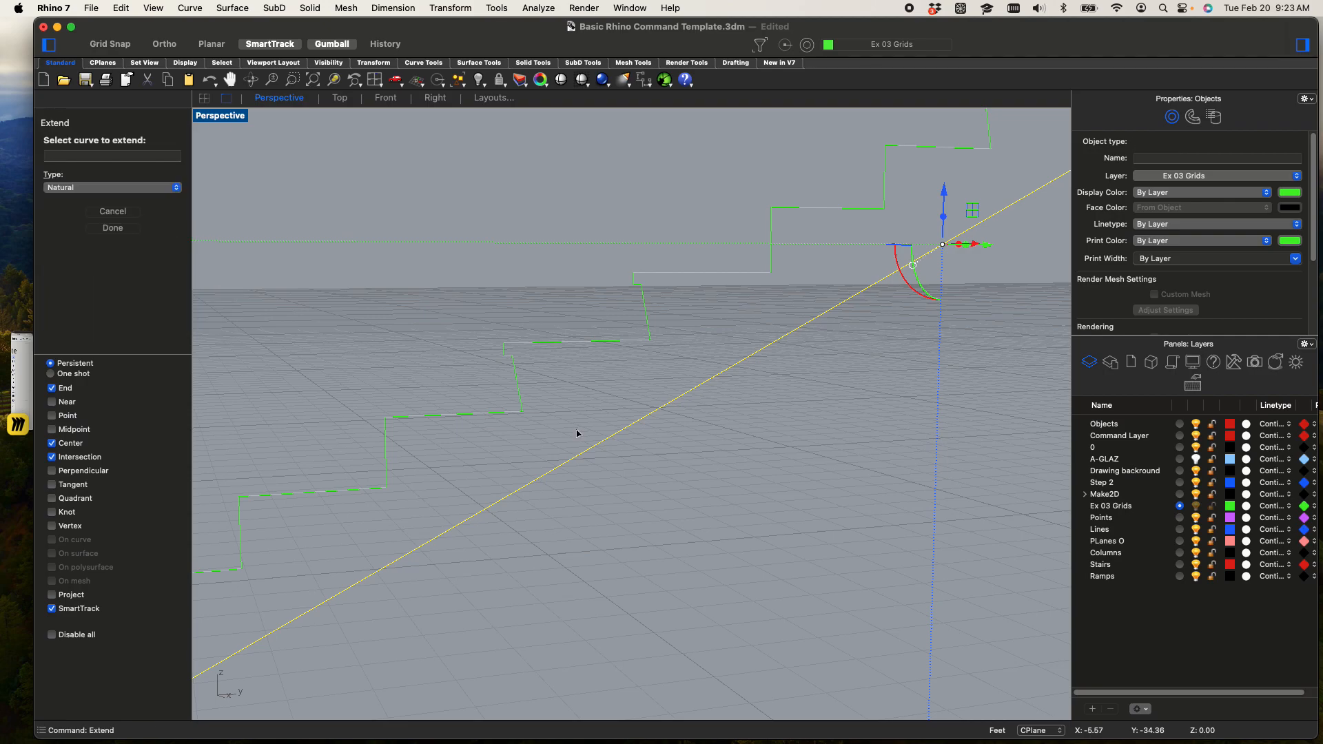
left_click(480, 416)
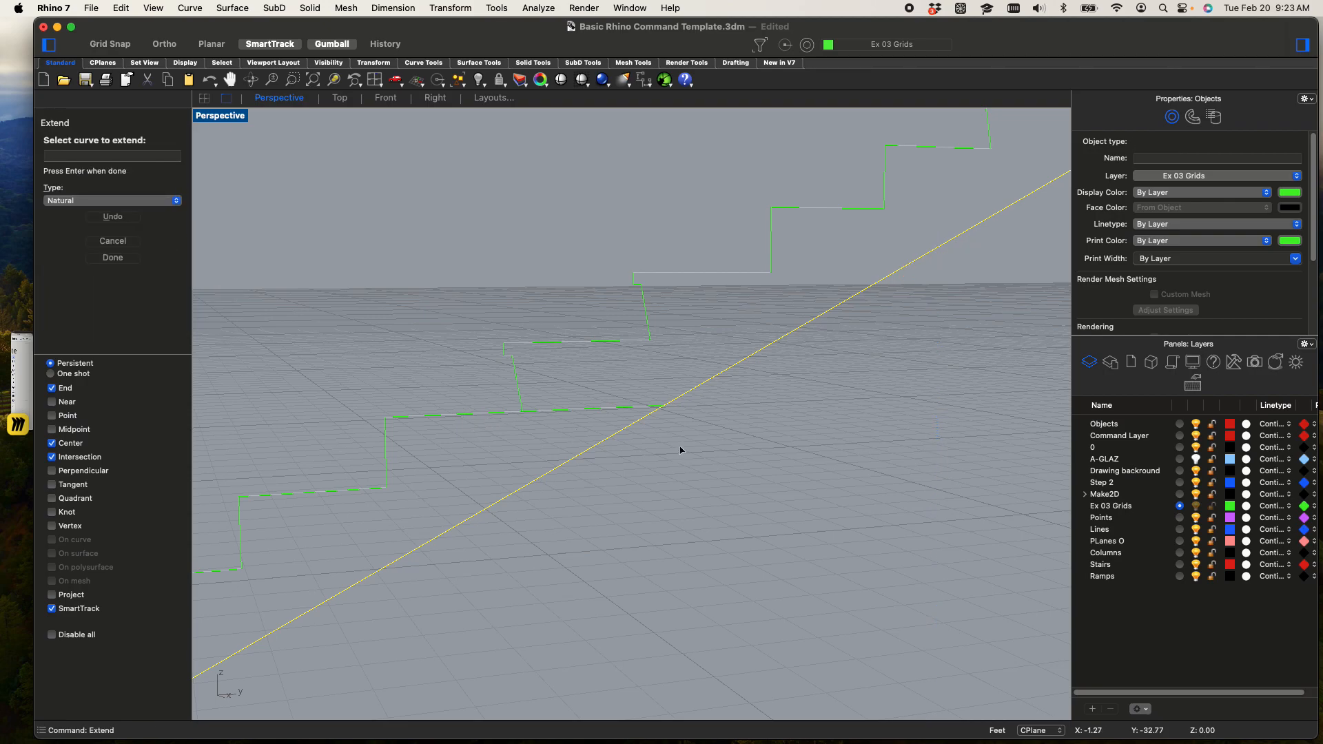
key("Return")
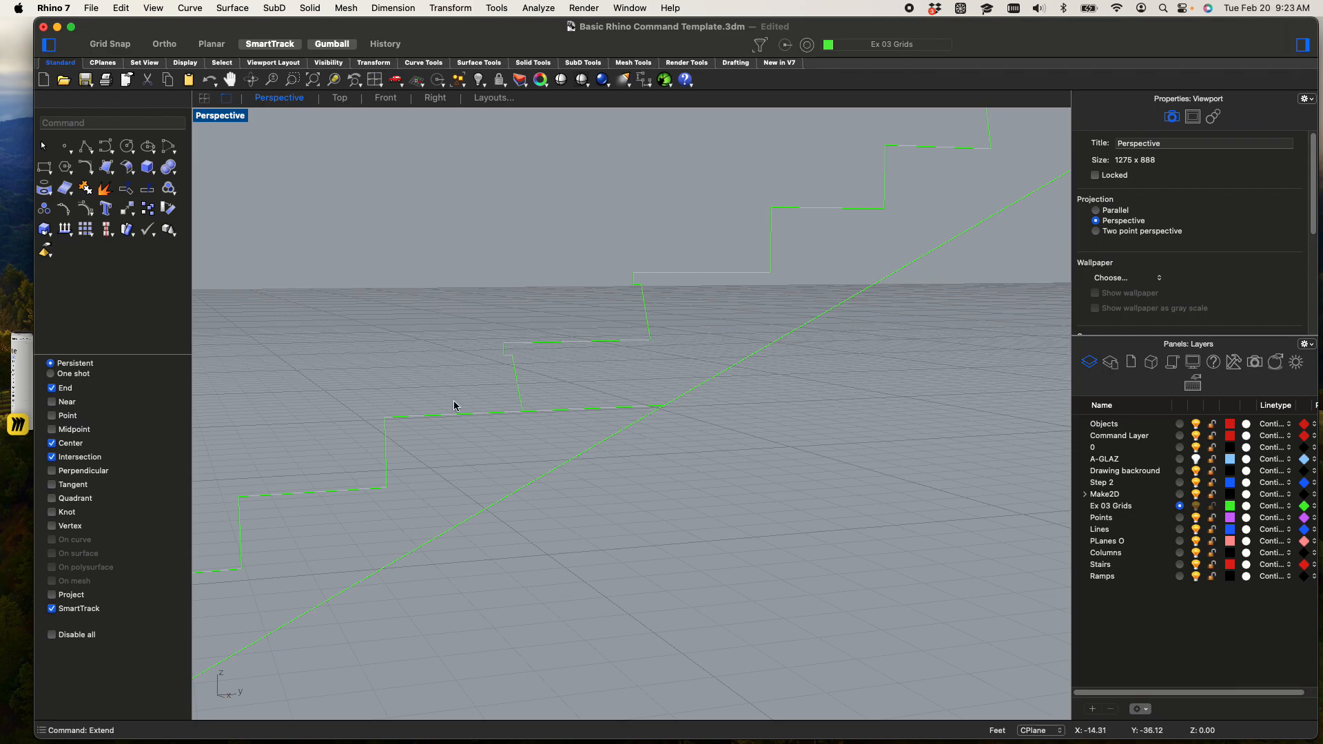
Draw a vertical line about 1.25 feet long down from the extended tread's riser corner, past the sloping underside line
type("l")
key("Return")
left_click(525, 410)
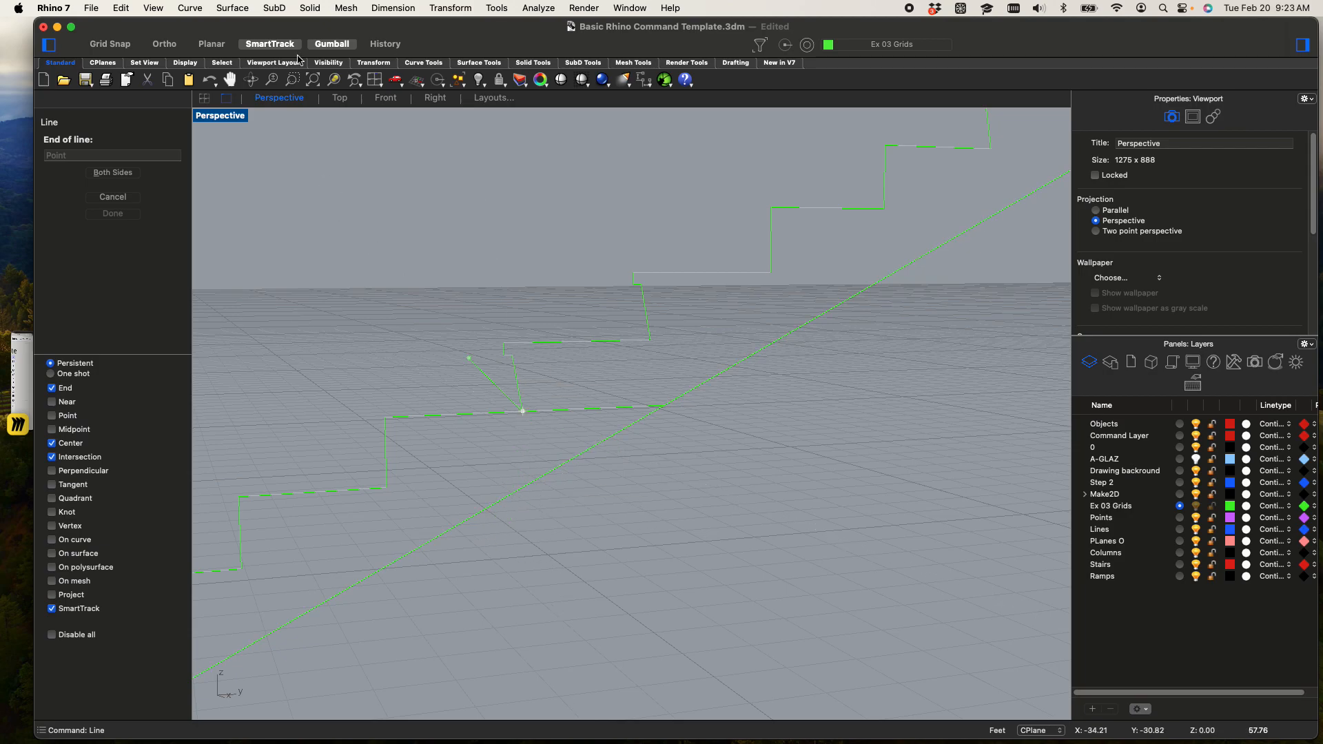
double_click(227, 117)
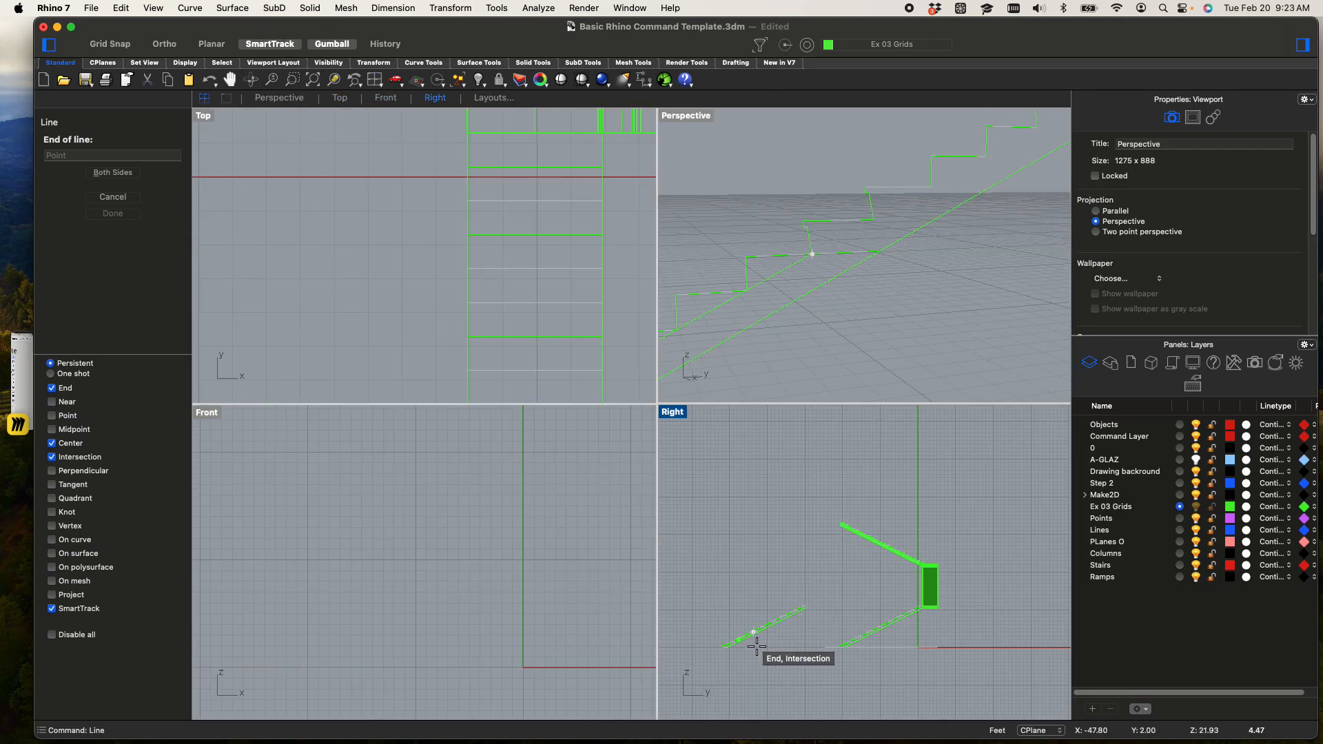
scroll(756, 590, "up", 3)
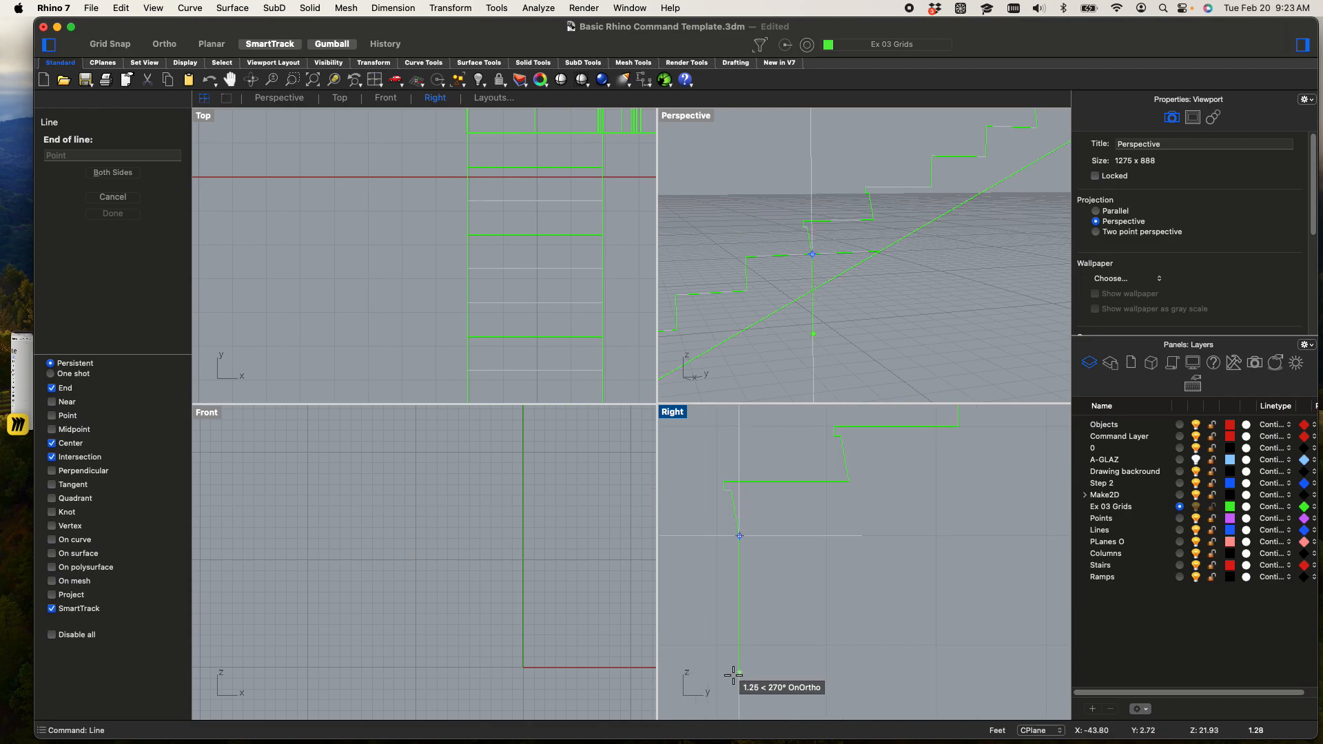
left_click(731, 672)
scroll(799, 611, "down", 4)
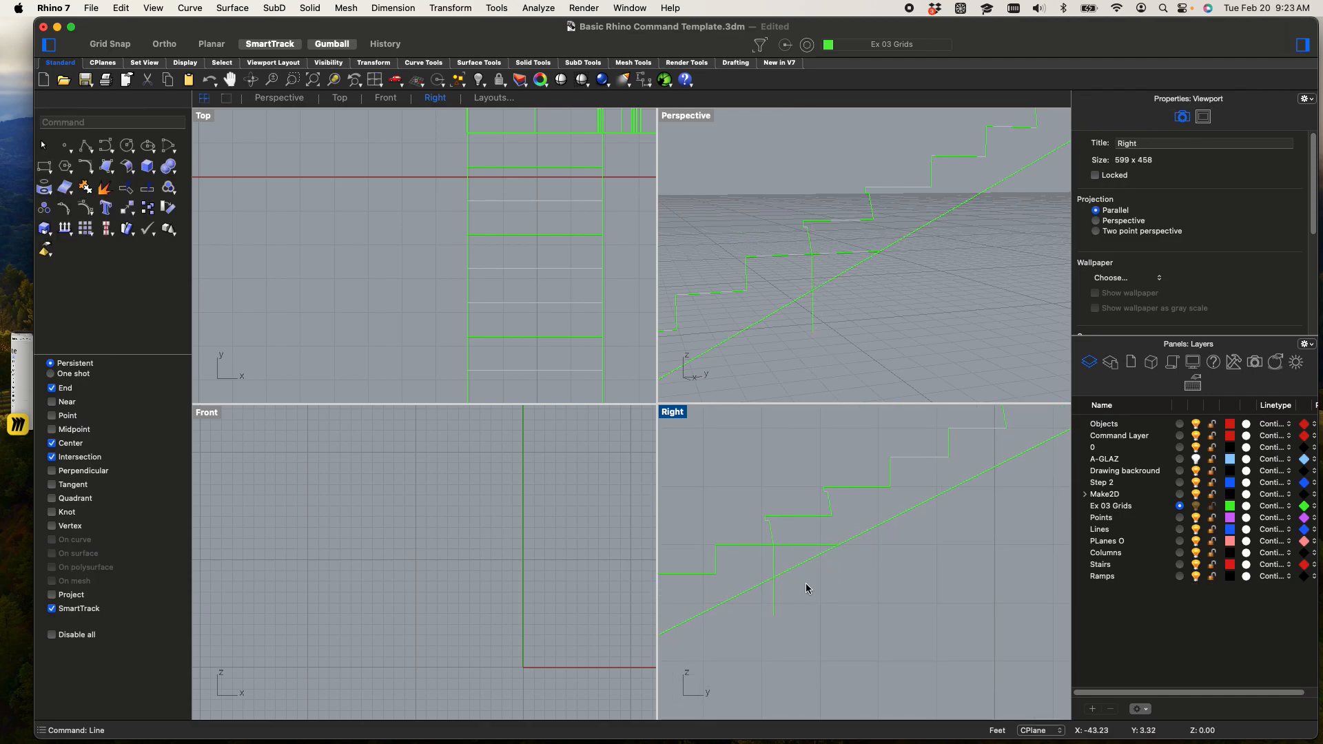
Trim the profile at the vertical line, removing the tread extension, the line's lower tail and the adjoining riser and underside segments above
left_click_drag(703, 467, 691, 455)
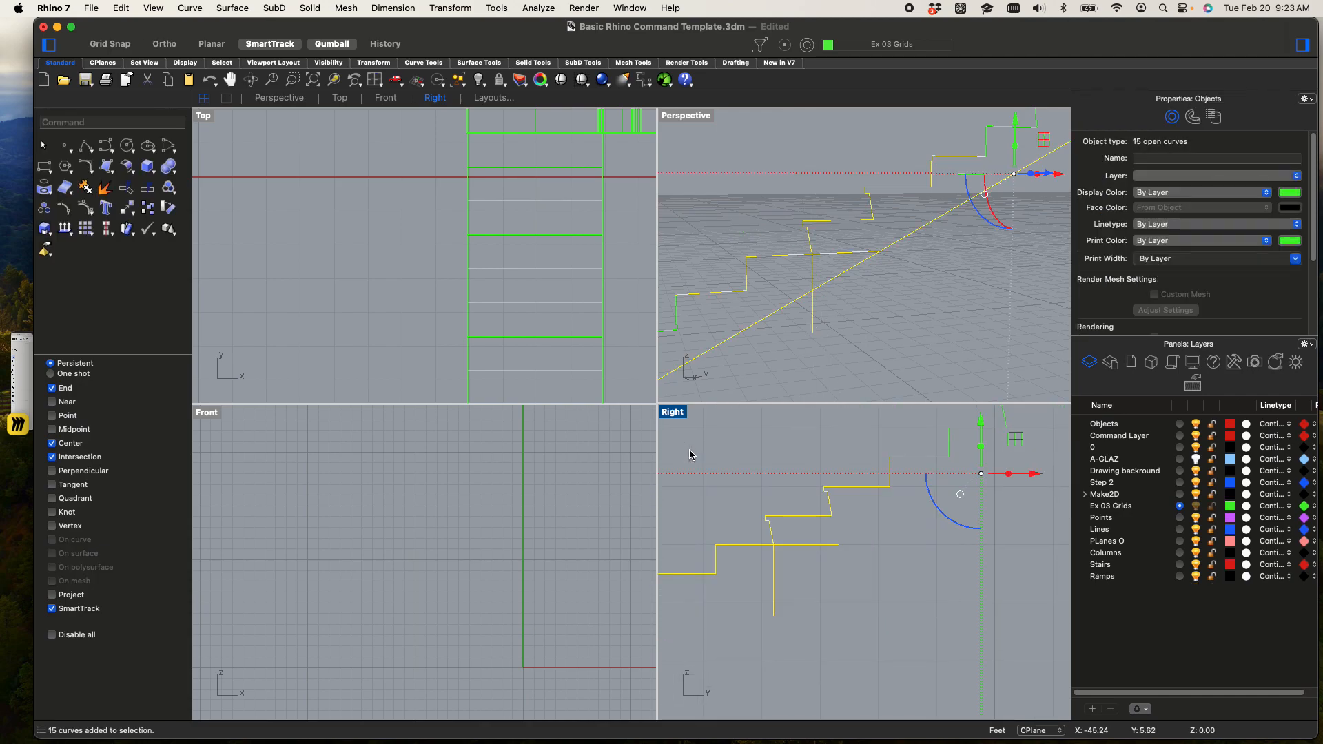
type("trim")
key("Return")
scroll(802, 581, "up", 8)
left_click_drag(848, 583, 737, 406)
left_click_drag(892, 529, 848, 431)
left_click_drag(789, 470, 681, 430)
left_click(734, 624)
scroll(767, 615, "down", 5)
right_click_drag(840, 587, 876, 570)
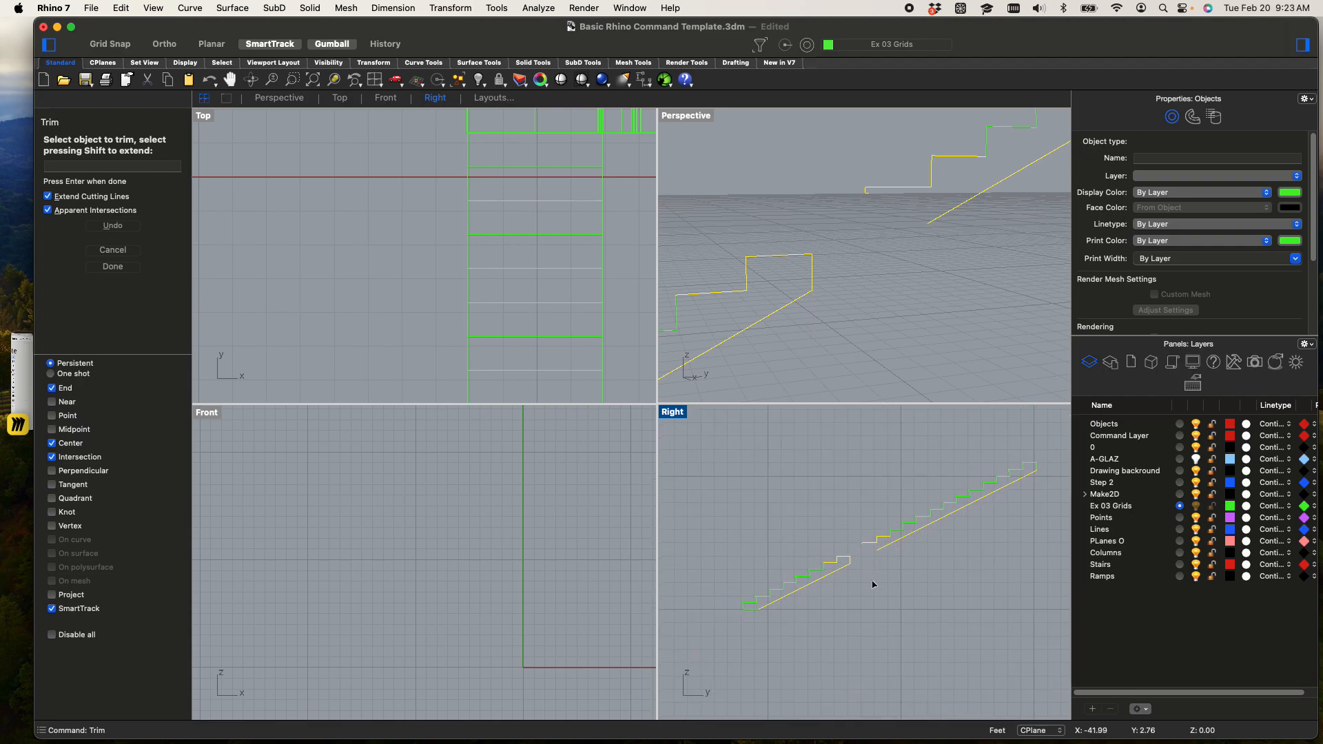
key("Escape")
key("Escape")
Join the lower group of trimmed segments into one closed short-flight profile
left_click_drag(864, 639, 719, 553)
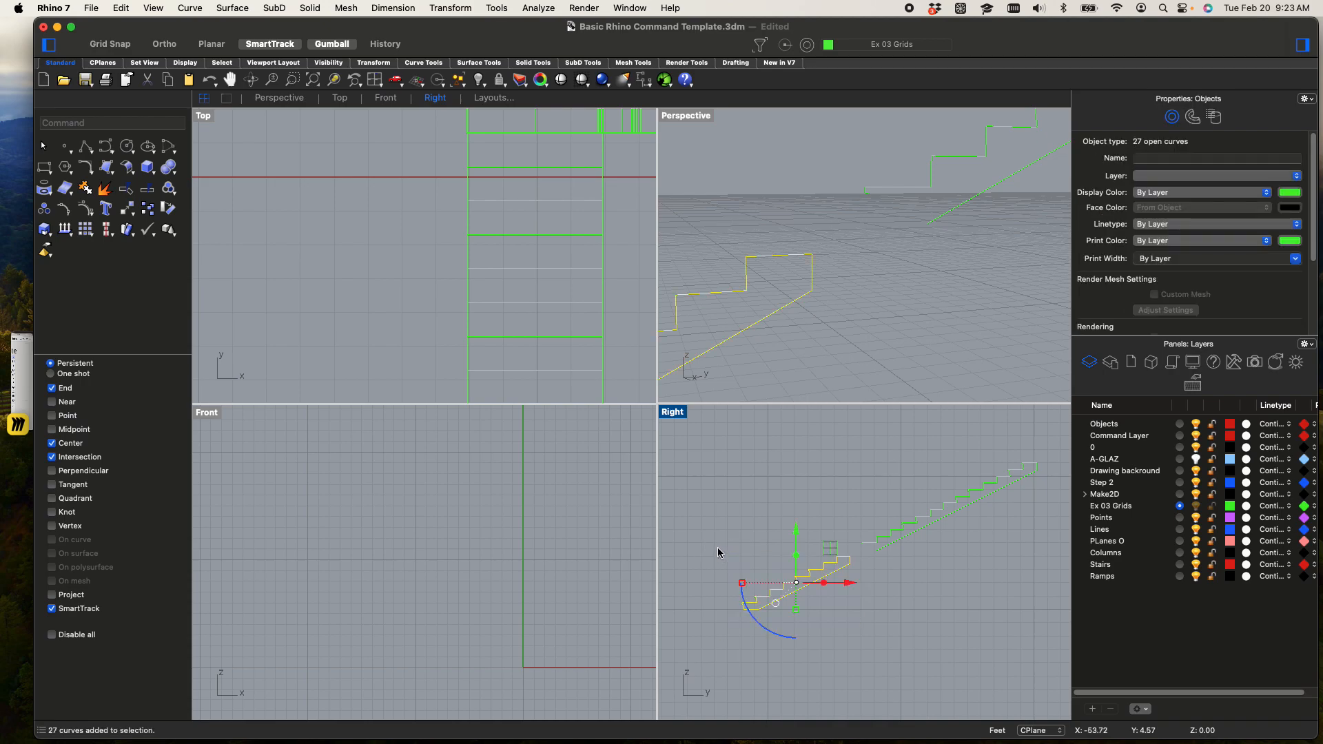
key("Return")
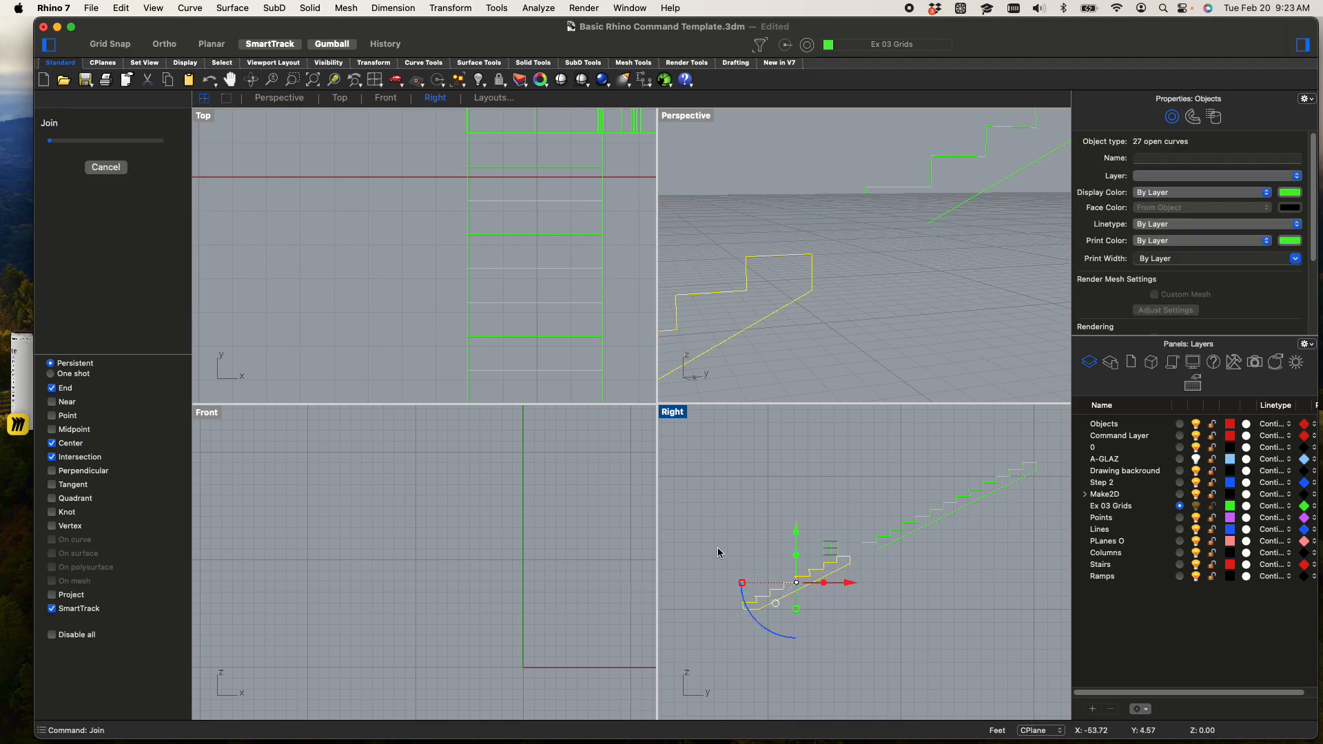
key("Escape")
Copy the closed short-flight profile from its bottom riser corner to the upper outer corner of the top solid flight's end
scroll(815, 588, "up", 3)
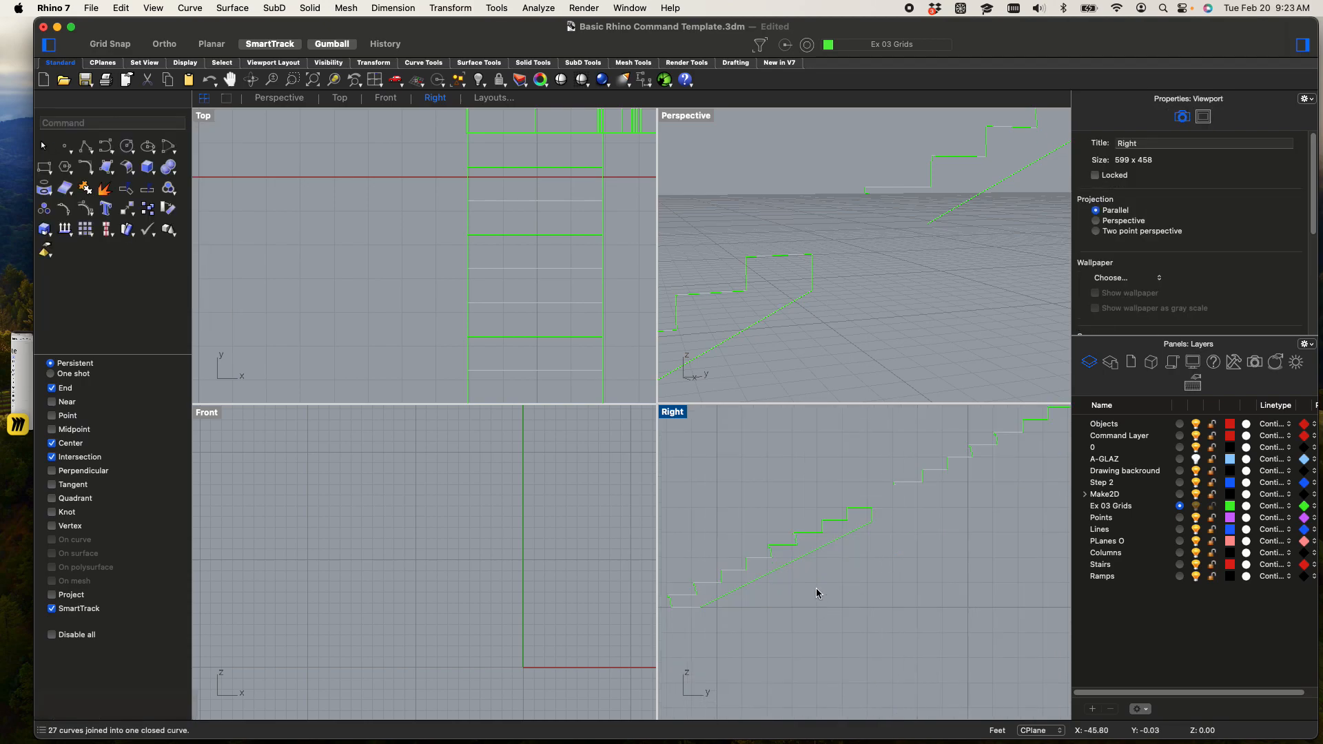
left_click(793, 562)
type("copy")
key("Return")
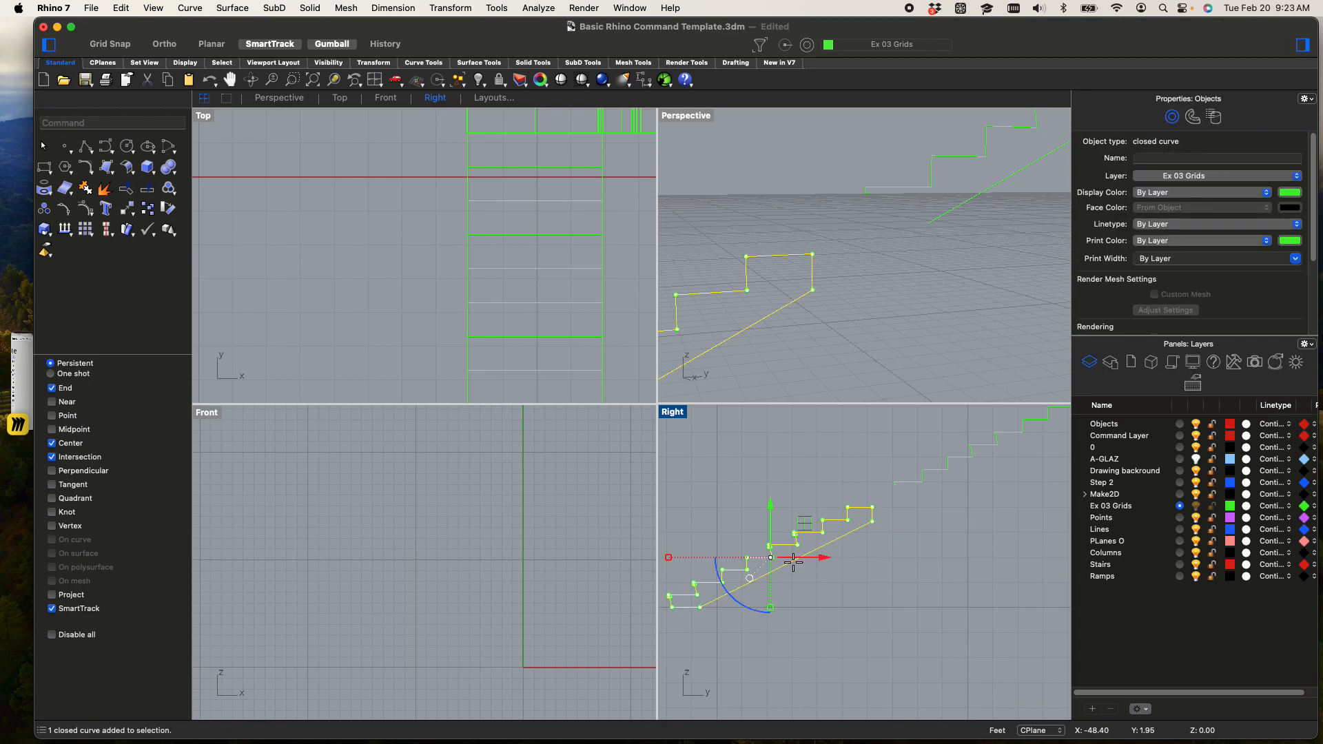
scroll(856, 250, "down", 6)
scroll(745, 305, "up", 15)
scroll(704, 337, "down", 12)
right_click_drag(717, 339, 801, 315, "shift")
scroll(777, 316, "up", 10)
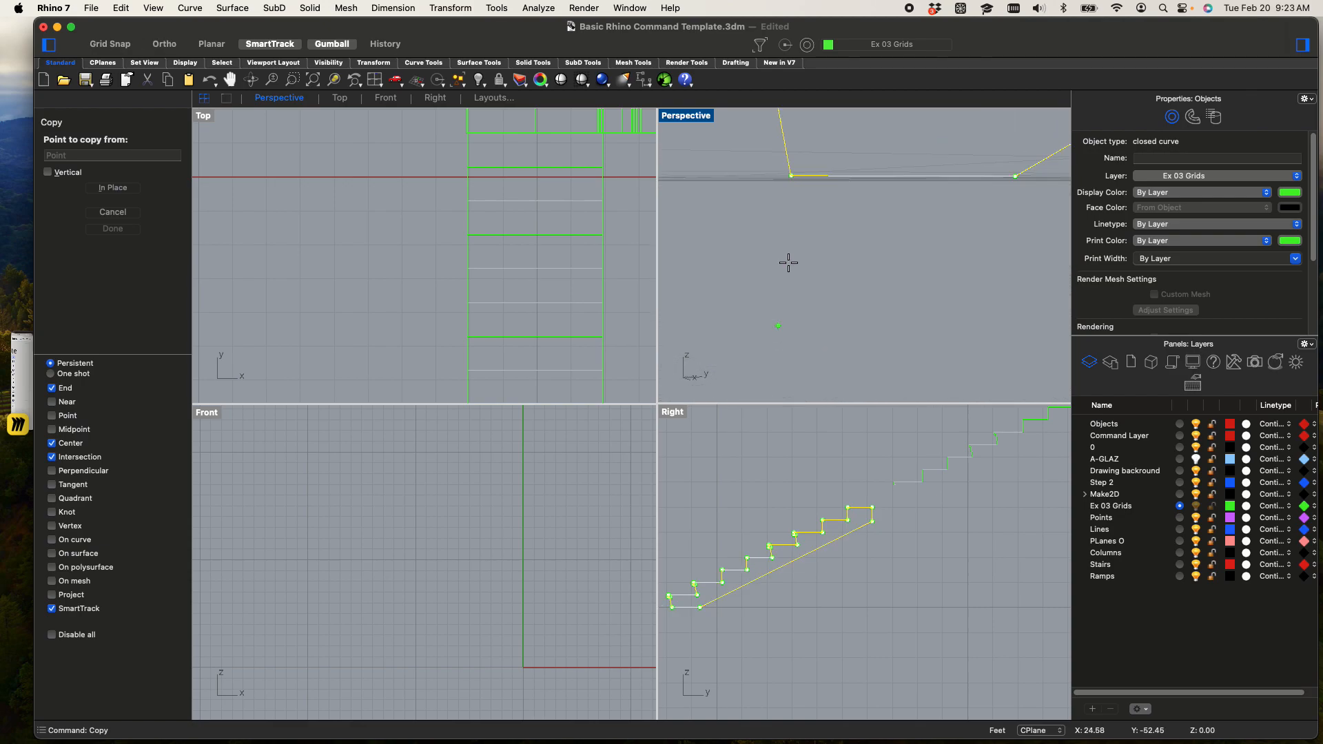
left_click(789, 183)
scroll(792, 207, "down", 8)
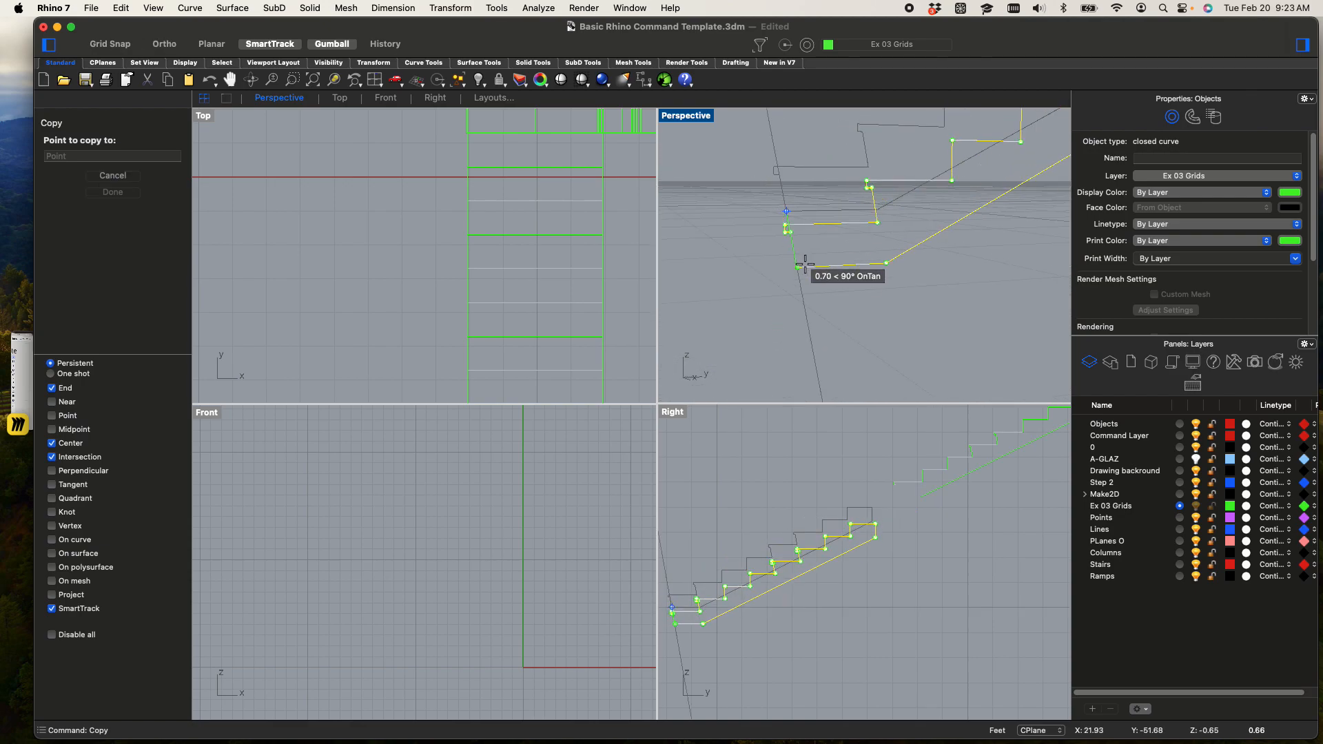
scroll(805, 261, "down", 2)
right_click_drag(892, 248, 865, 353, "shift")
scroll(872, 275, "up", 10)
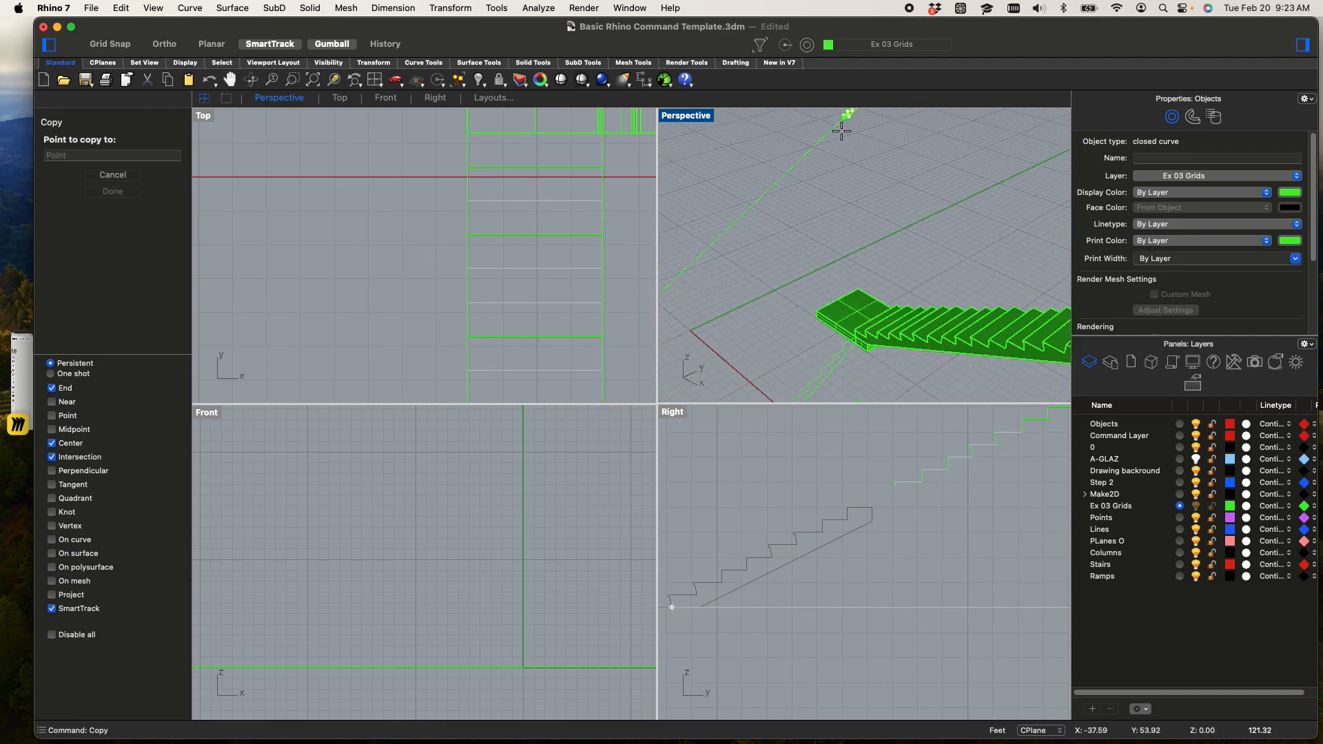
scroll(841, 133, "down", 5)
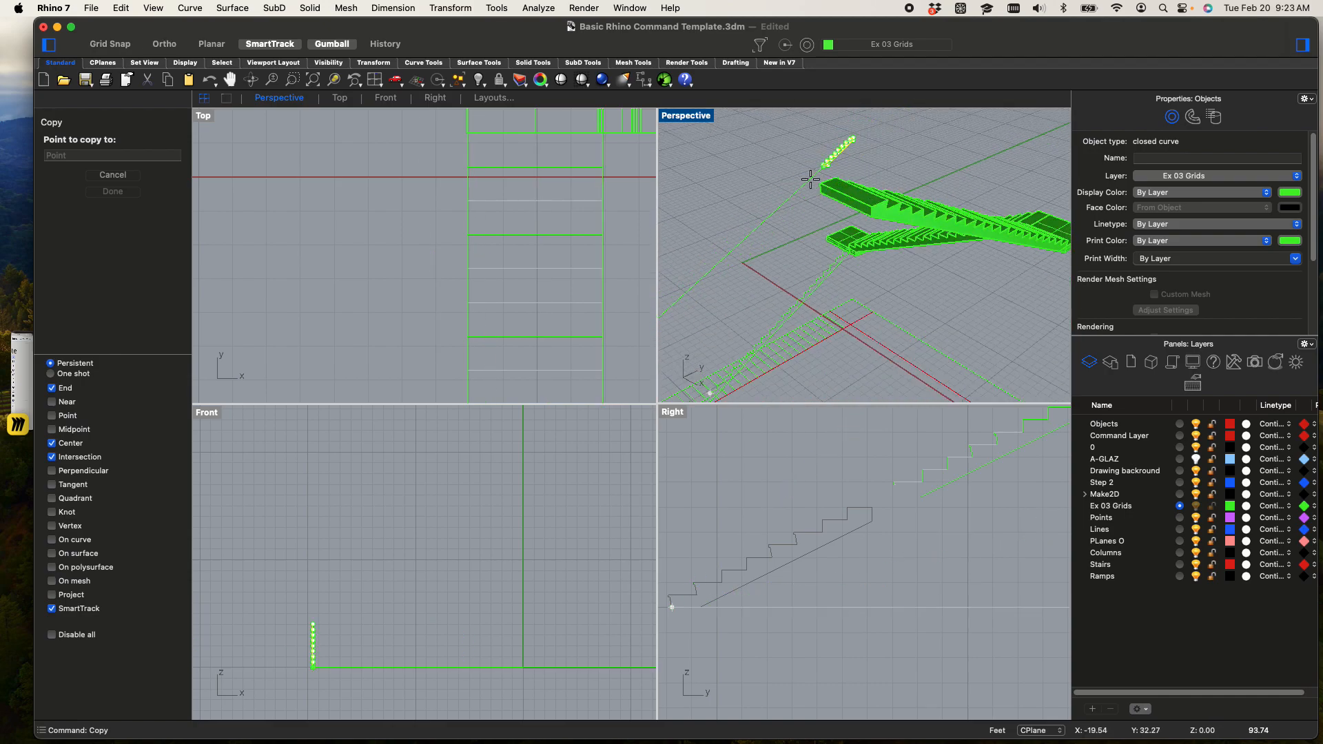
double_click(679, 116)
scroll(537, 258, "up", 5)
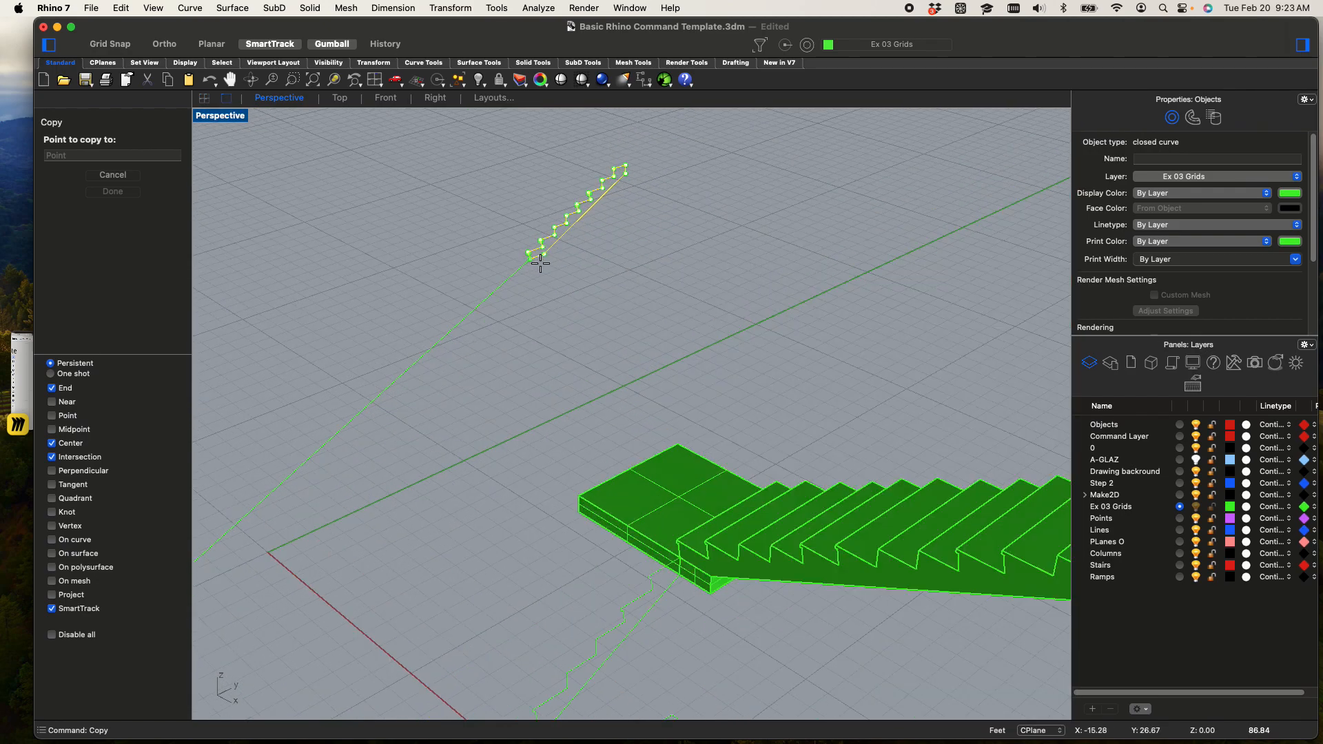
left_click(679, 288)
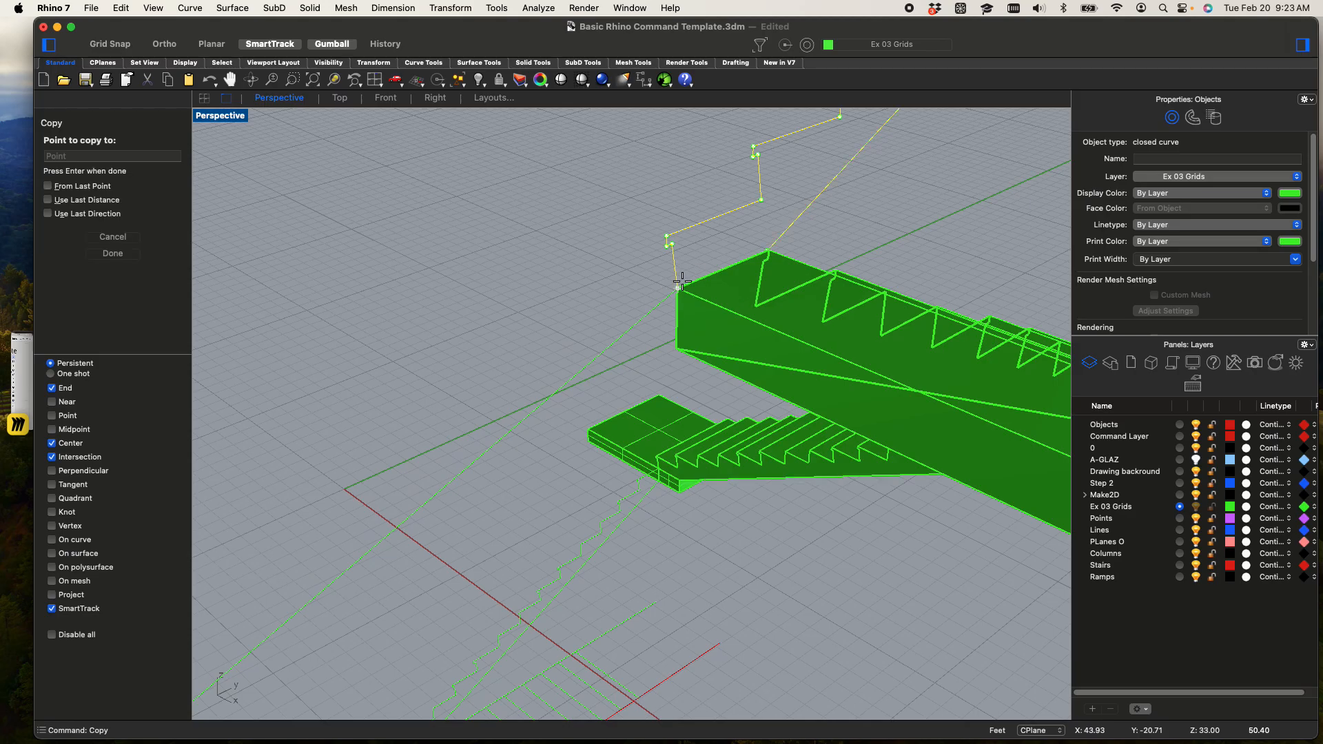
scroll(781, 235, "down", 3)
scroll(706, 257, "up", 5)
key("Return")
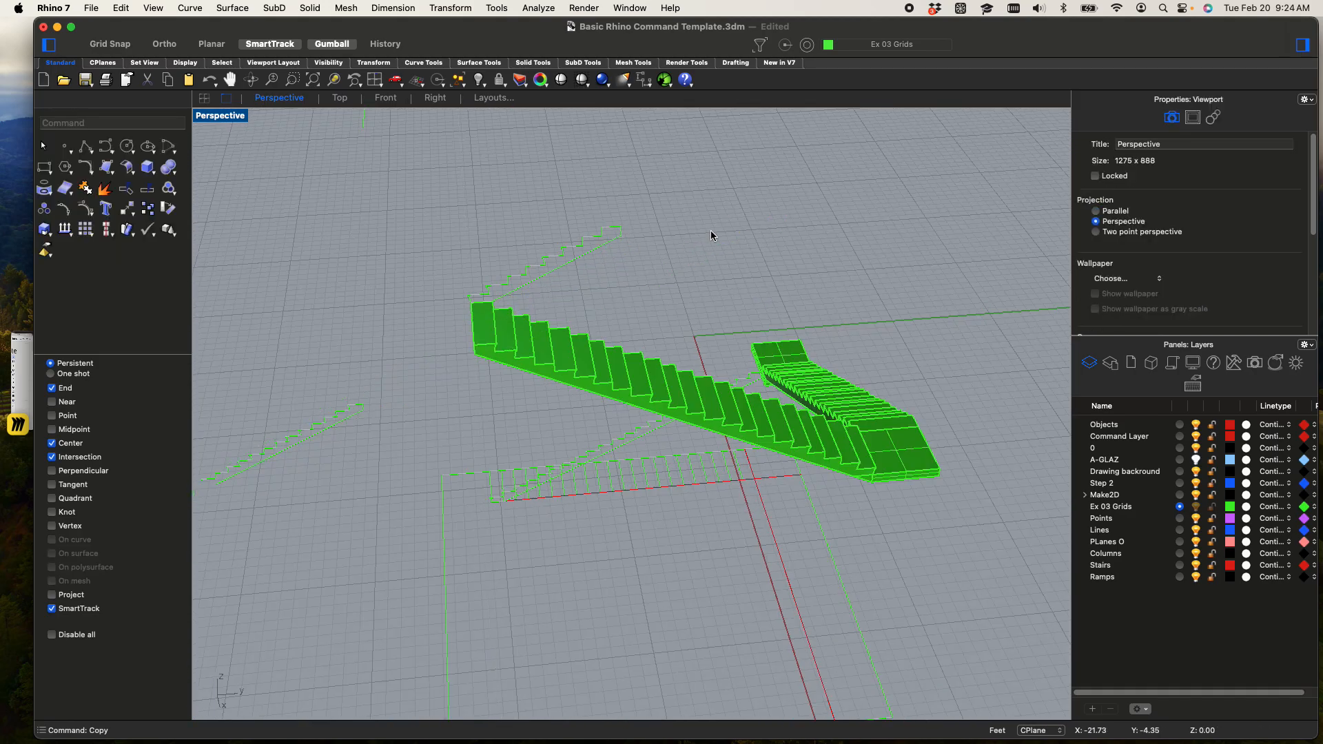
scroll(761, 159, "up", 2)
scroll(803, 168, "down", 5)
right_click_drag(805, 178, 836, 213, "shift")
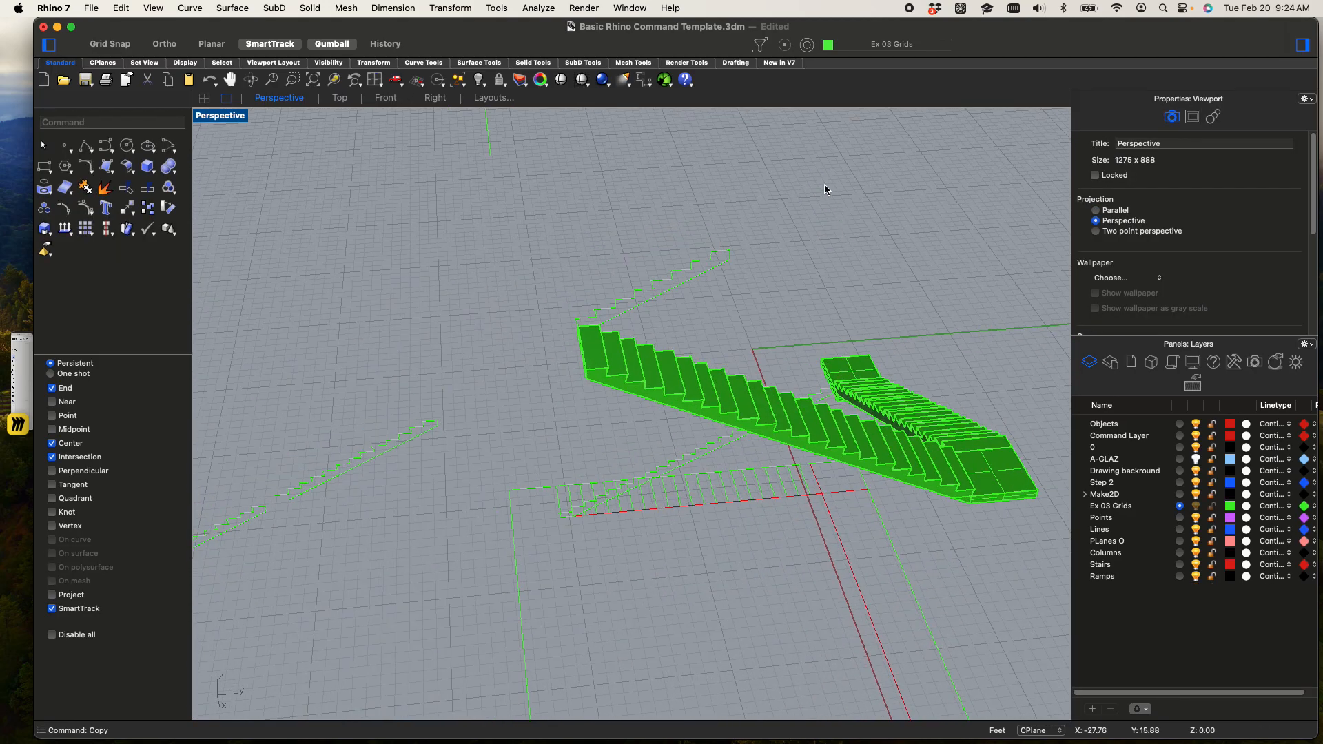
scroll(825, 185, "up", 3)
right_click_drag(1050, 318, 914, 235, "shift")
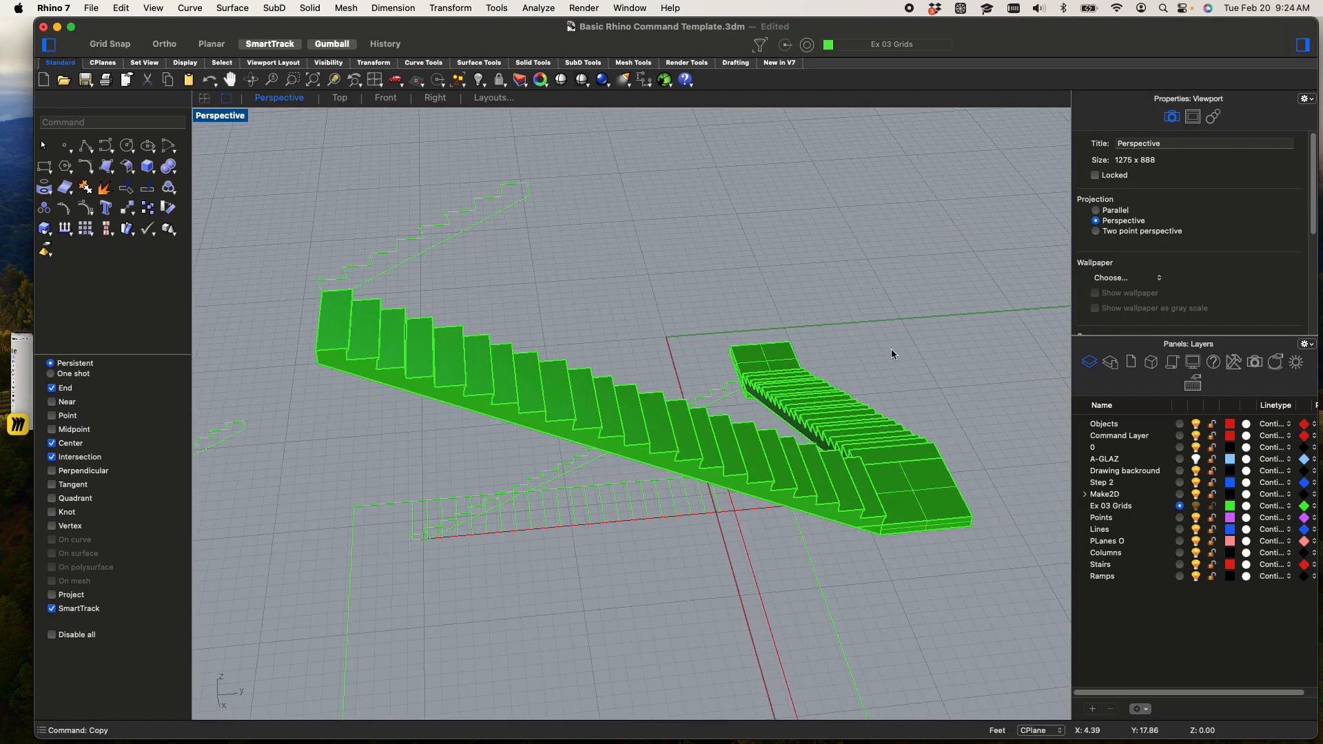
left_click(934, 481)
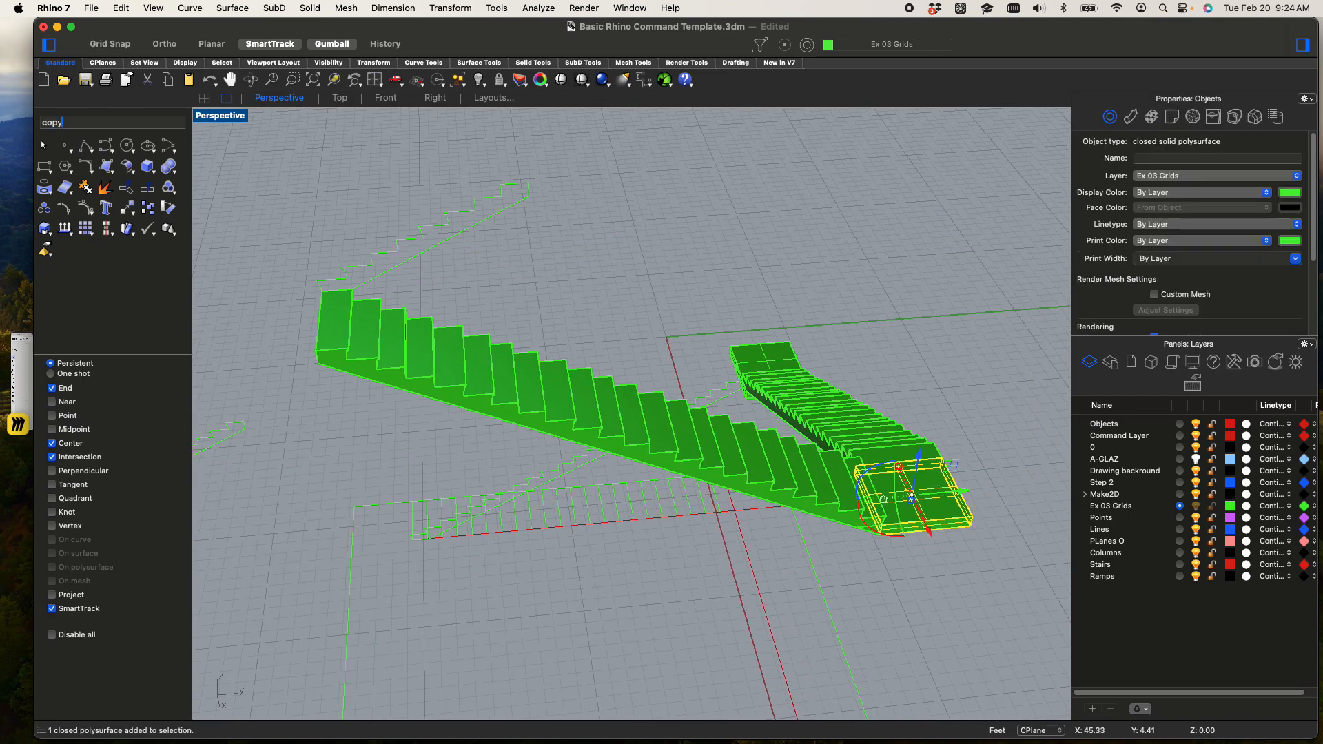
key("Return")
key("Escape")
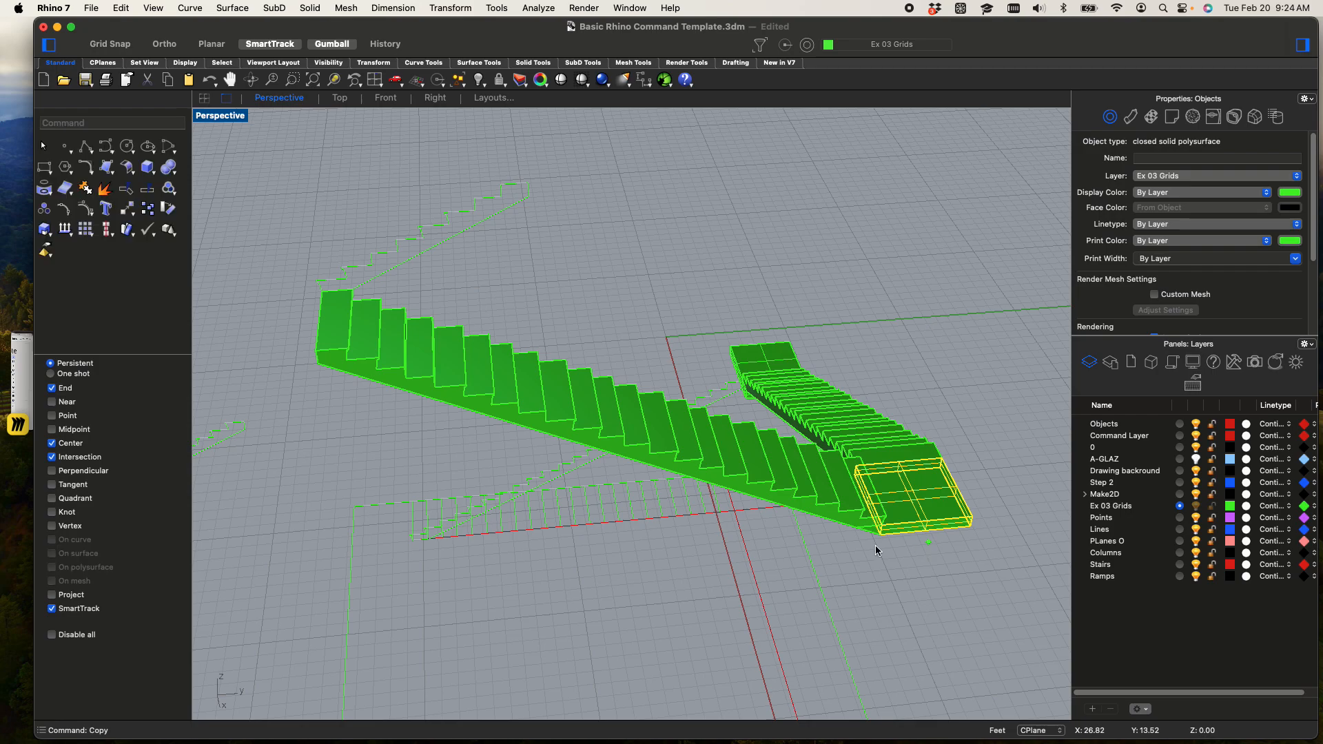
key("Escape")
Extrude the vertical end face of the top flight outward 4 feet as a solid landing with ExtrudeSrf
right_click_drag(342, 383, 531, 369, "shift")
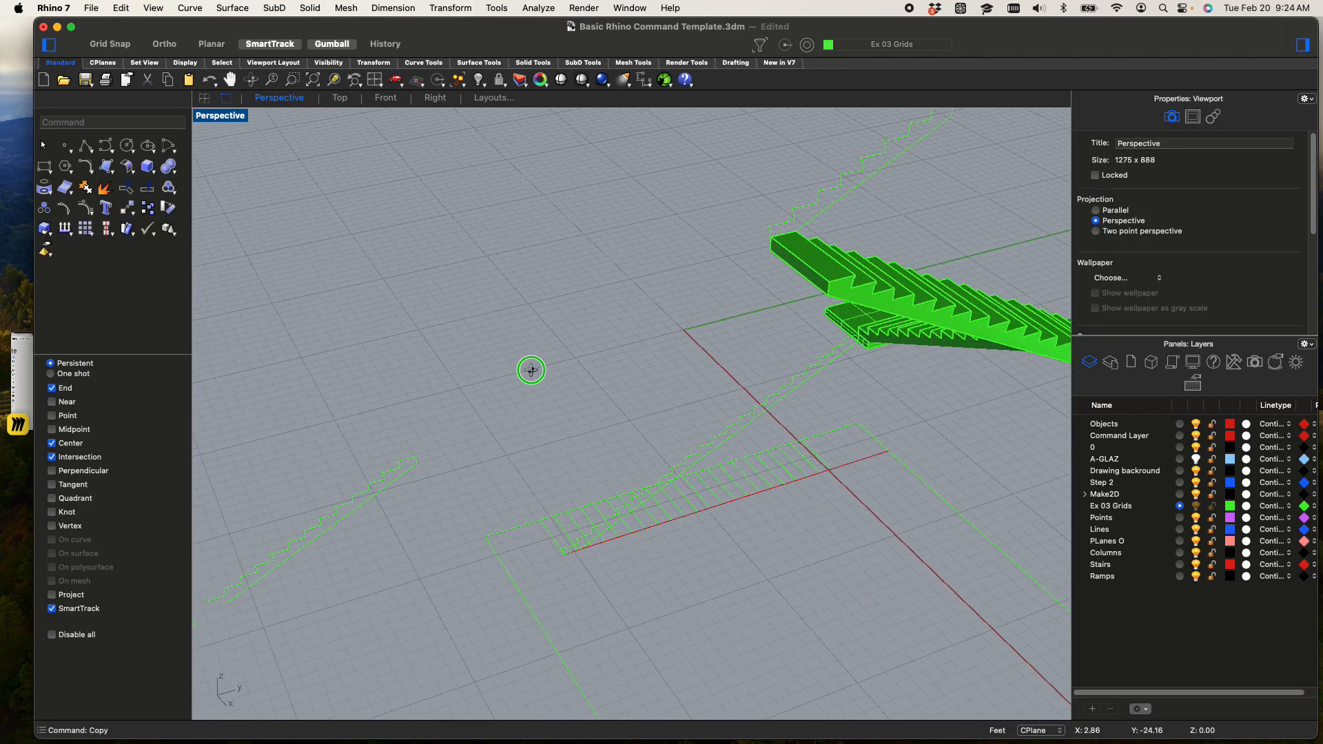
scroll(770, 258, "up", 3)
left_click(842, 239)
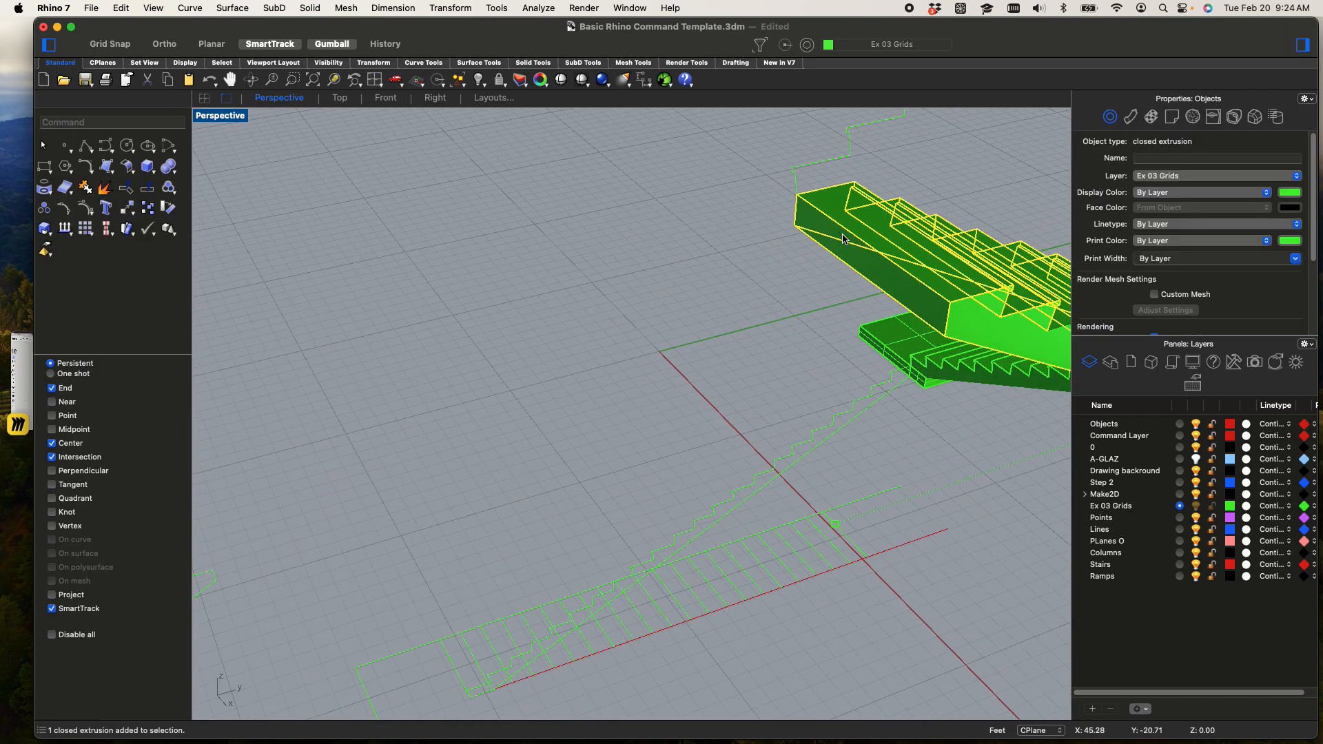
type("e")
key("Down")
key("Down")
key("Down")
key("Down")
key("Down")
key("Down")
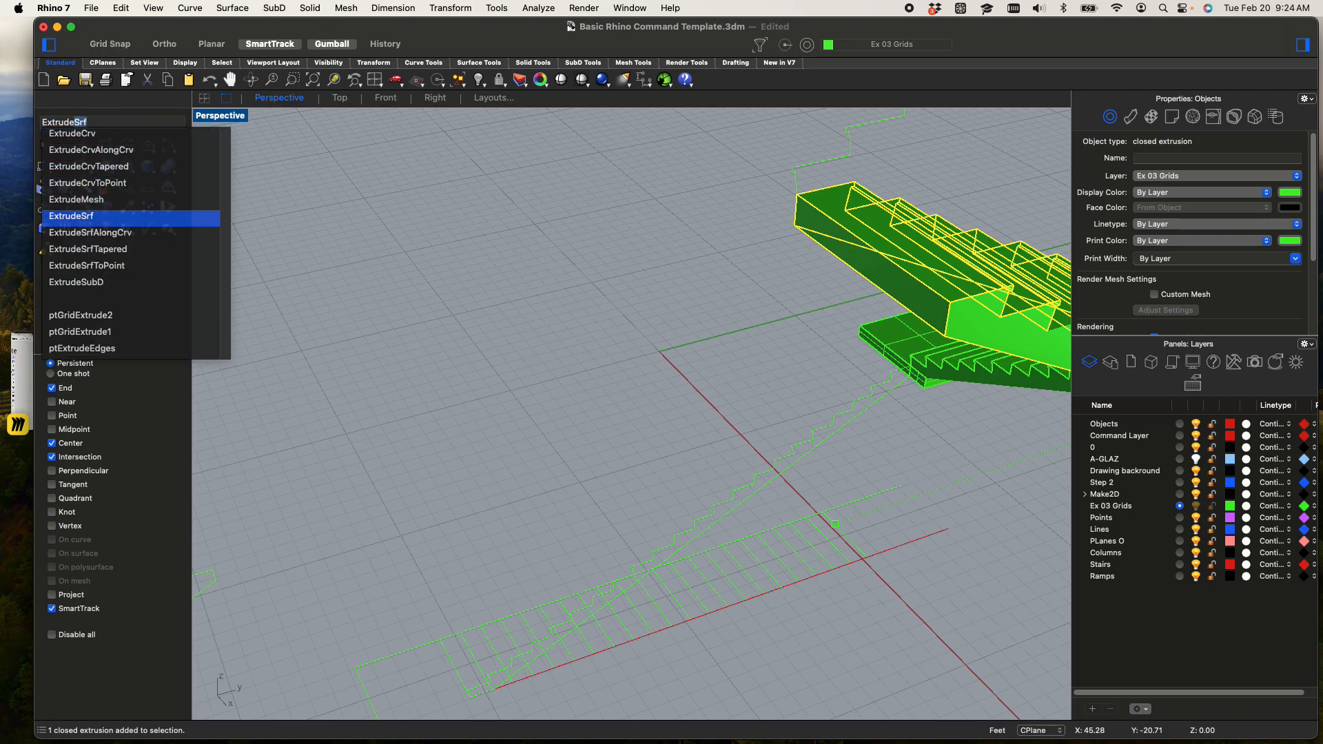
key("Return")
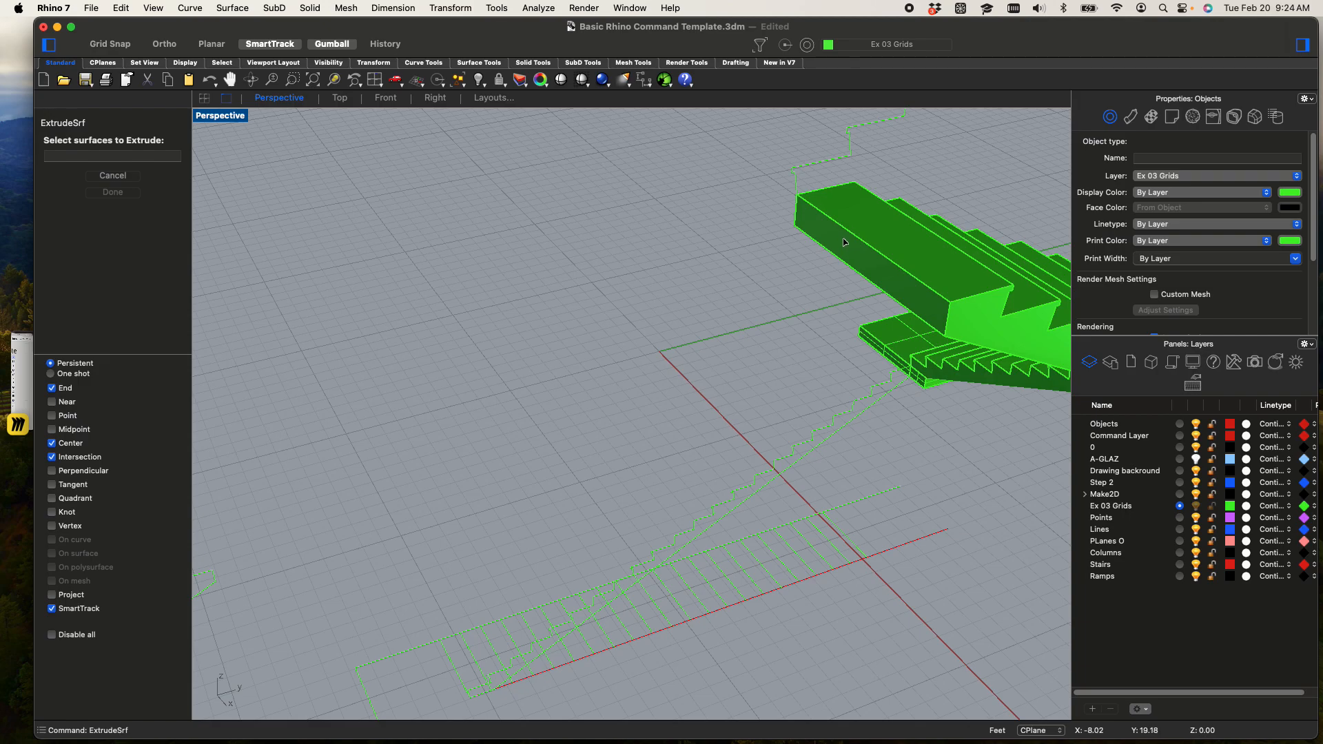
left_click(836, 260)
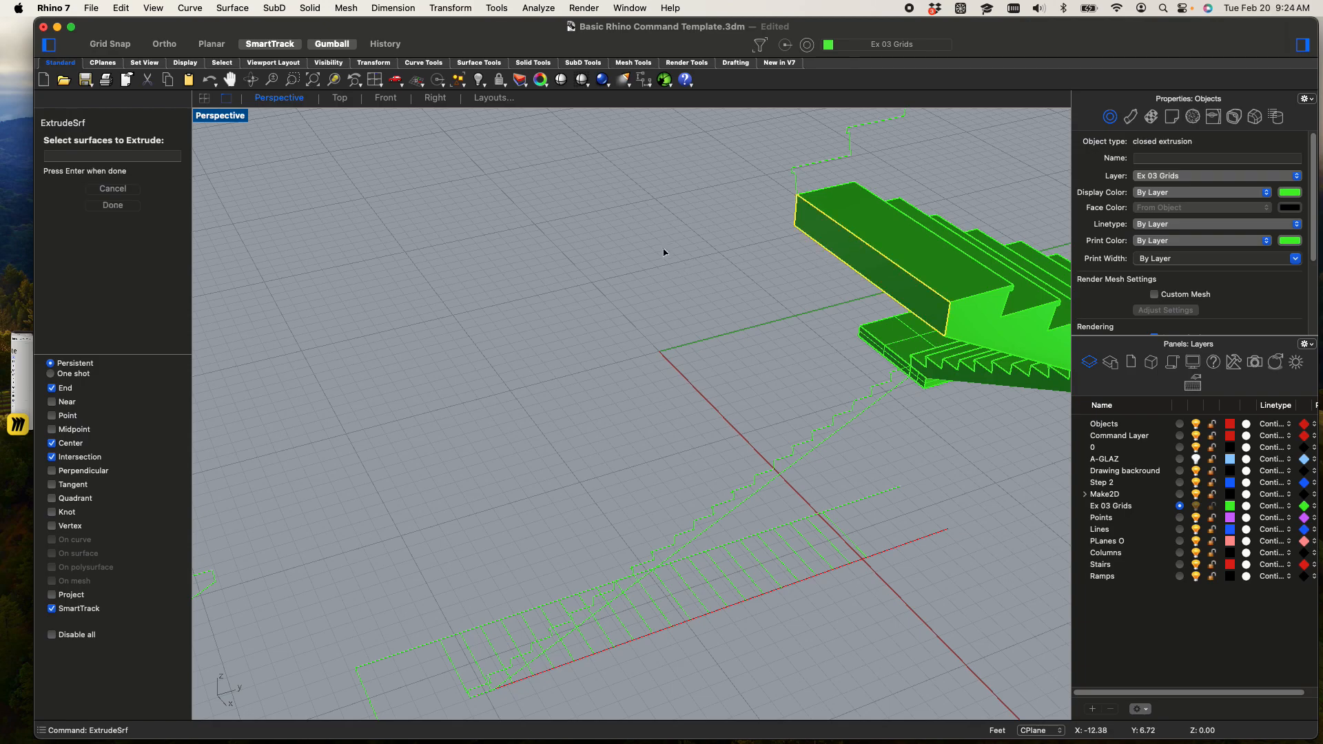
key("Return")
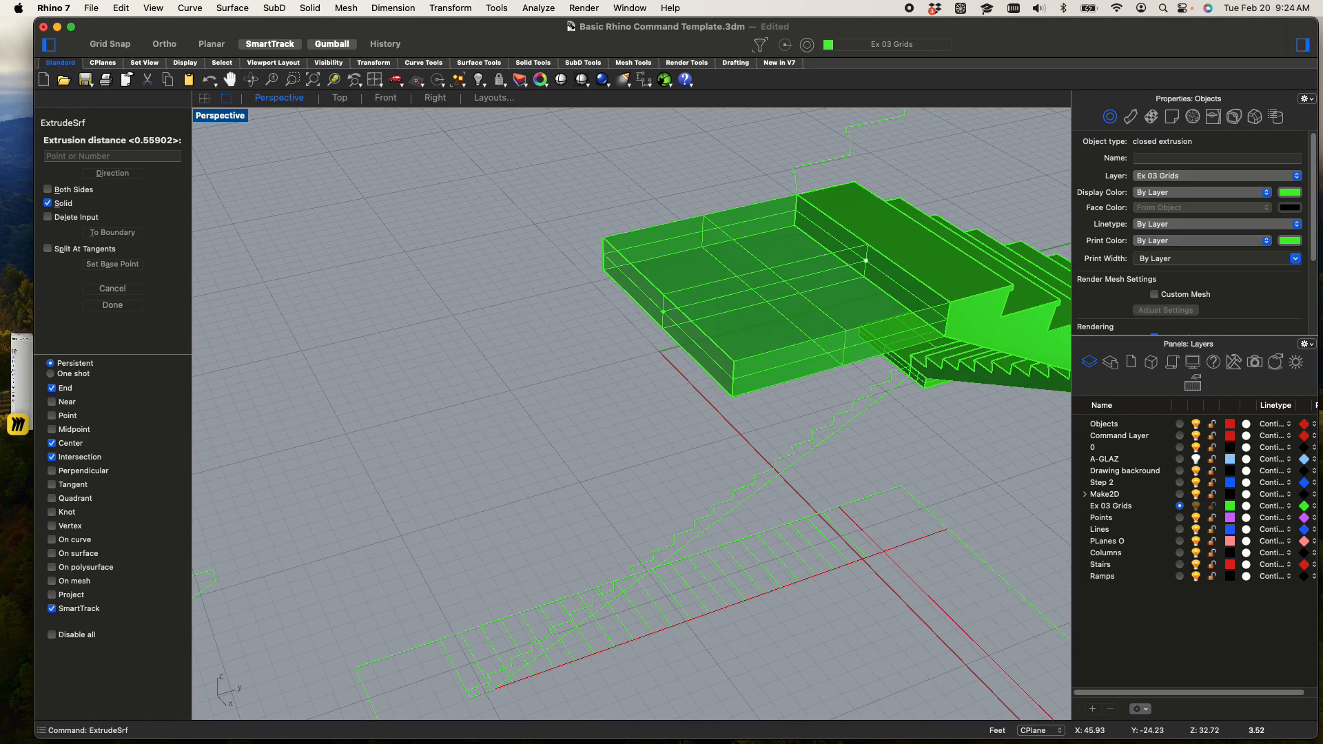
type("4")
key("Return")
Extrude the new top landing's side face sideways, away from the short-flight profile, about 12 feet as a solid slab
right_click_drag(689, 310, 751, 551)
scroll(641, 282, "up", 3)
left_click(529, 244)
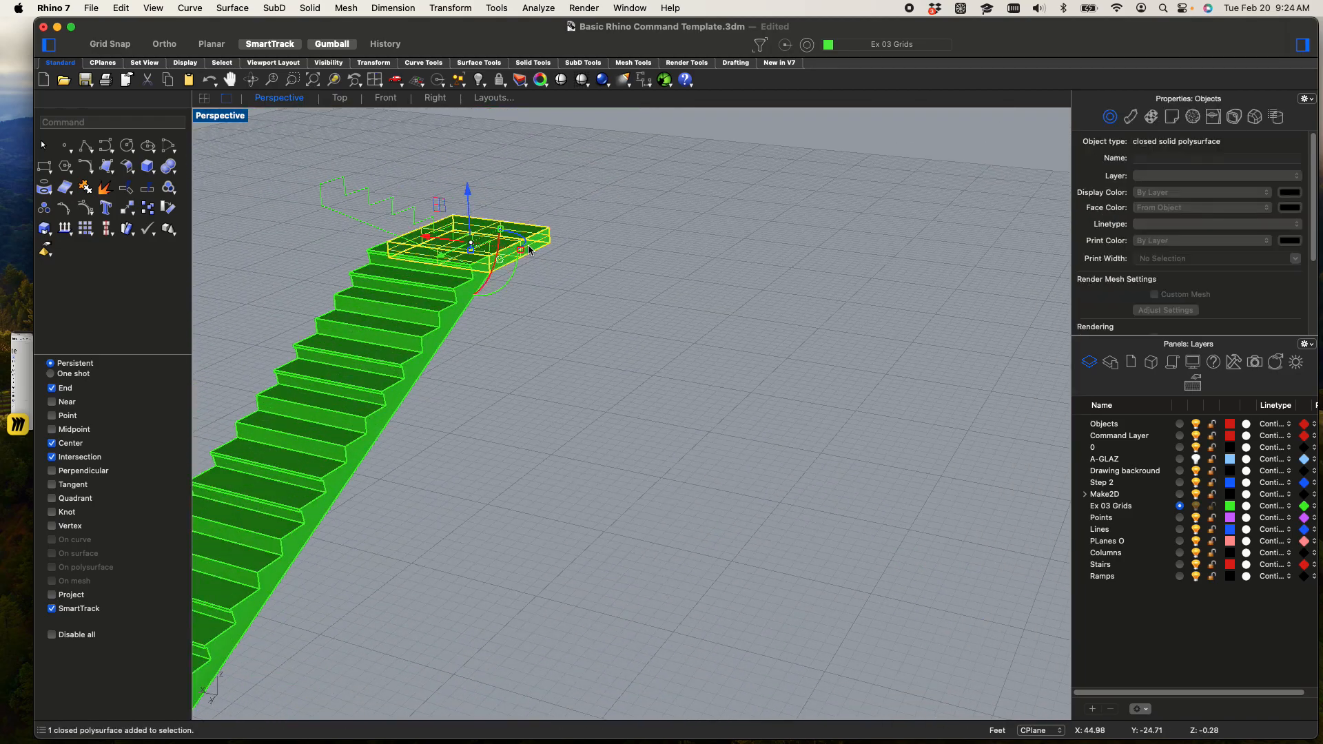
scroll(530, 243, "up", 3)
right_click(530, 244)
left_click(531, 249)
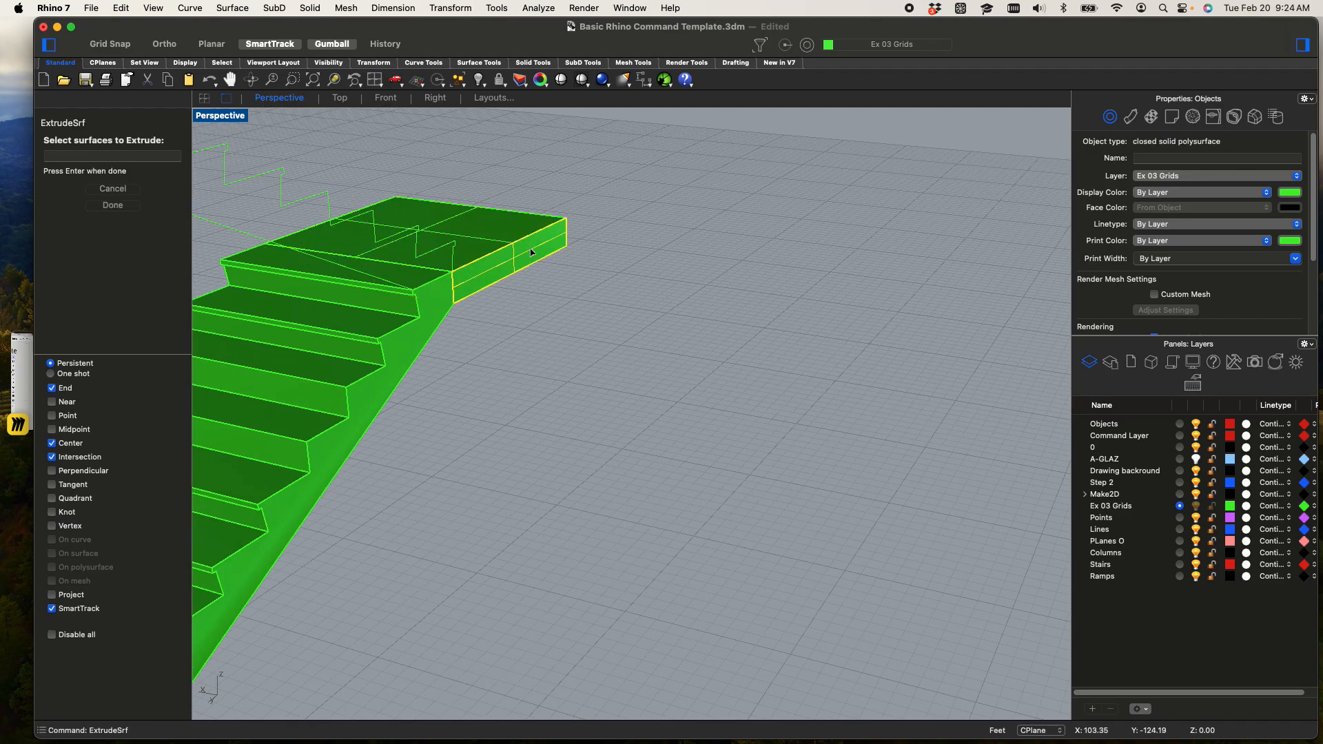
right_click(531, 249)
scroll(728, 309, "down", 5)
scroll(757, 308, "up", 5)
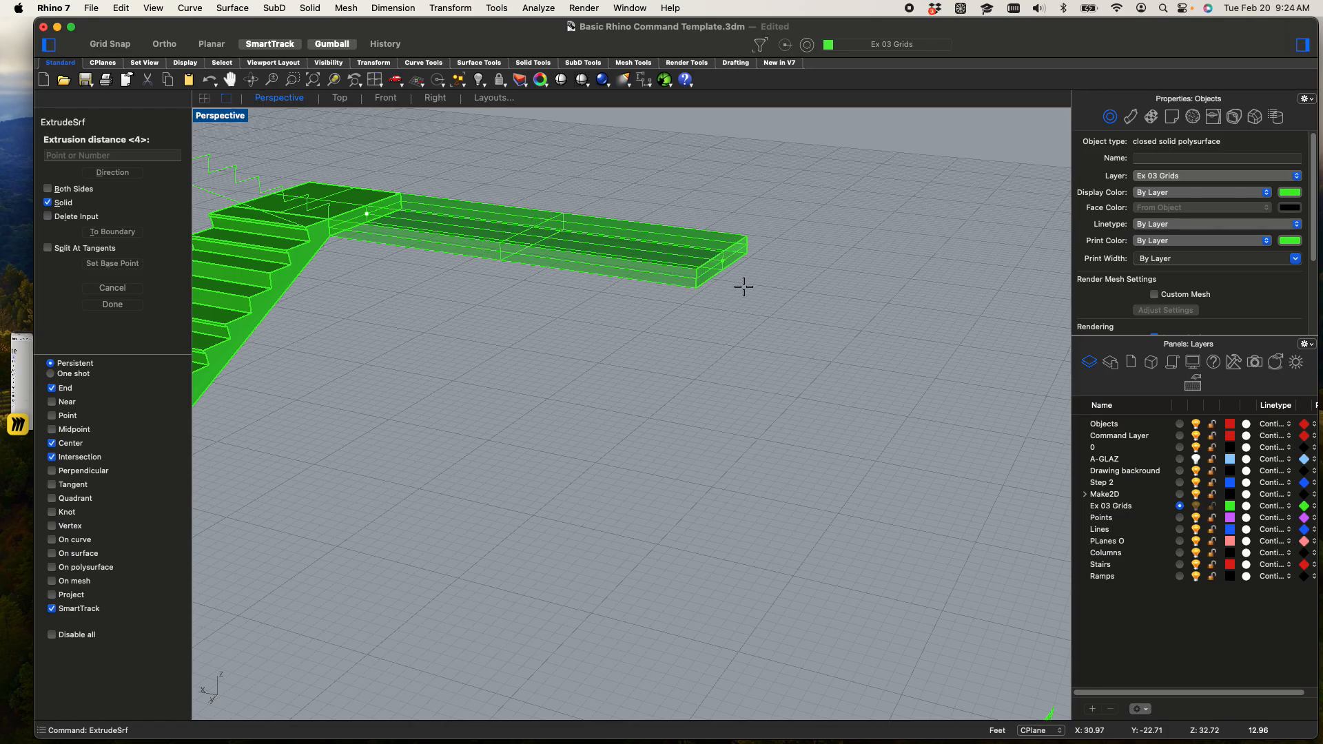
left_click(682, 283)
Check which object types the selection filter allows for picking on the extended landing slab
left_click(687, 258)
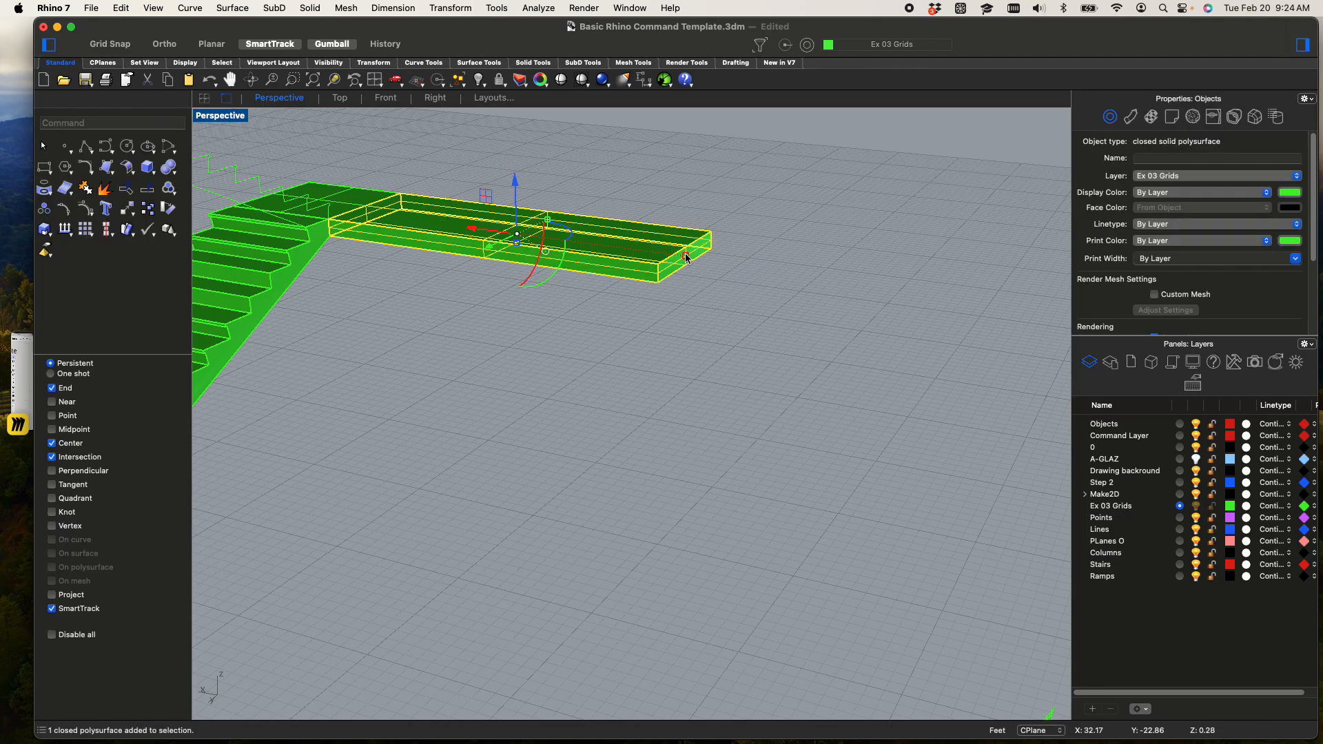
left_click(685, 175)
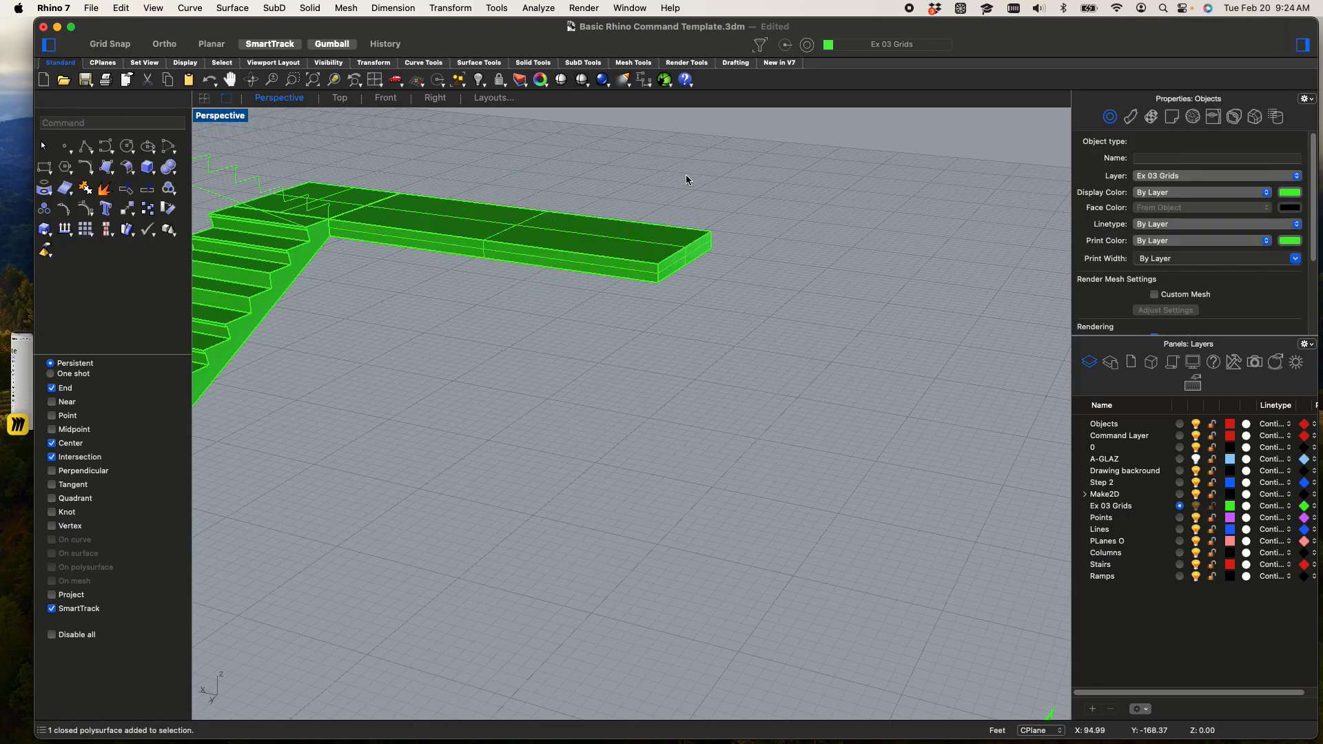
scroll(672, 274, "up", 2)
left_click(674, 278)
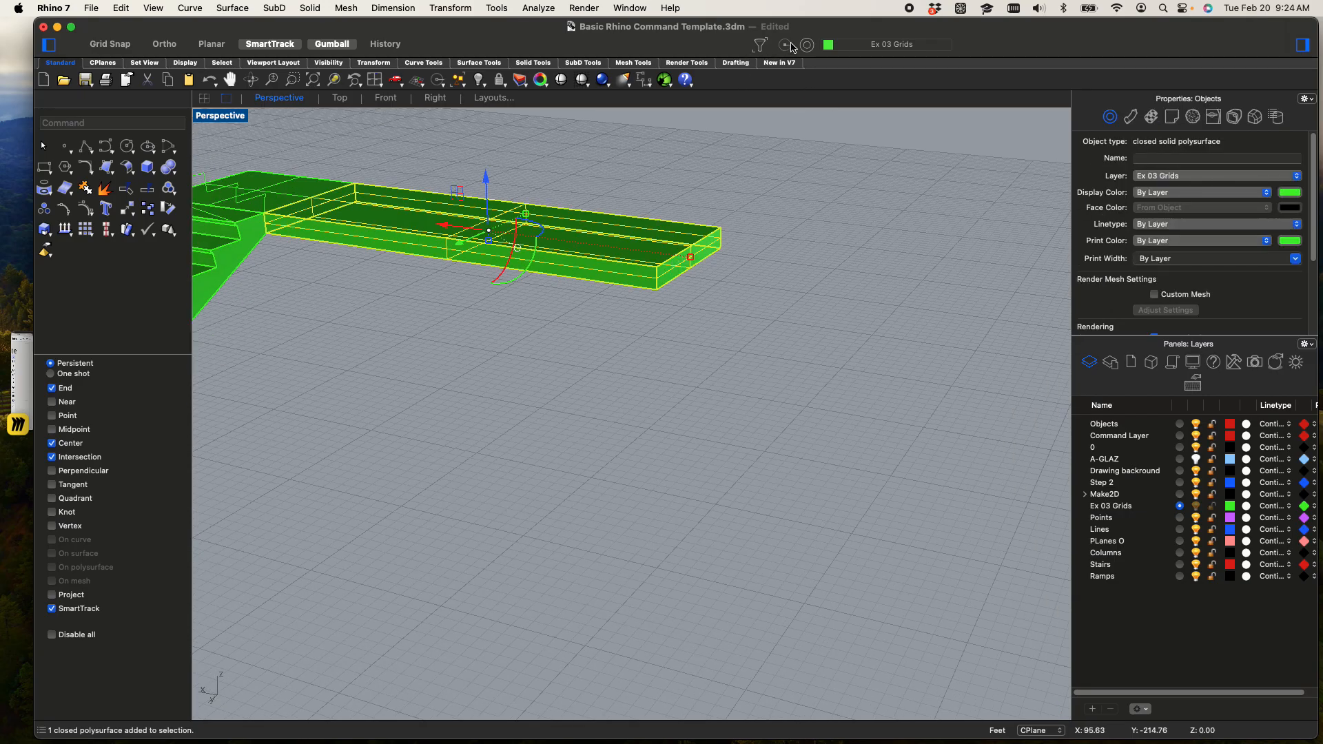
left_click(765, 49)
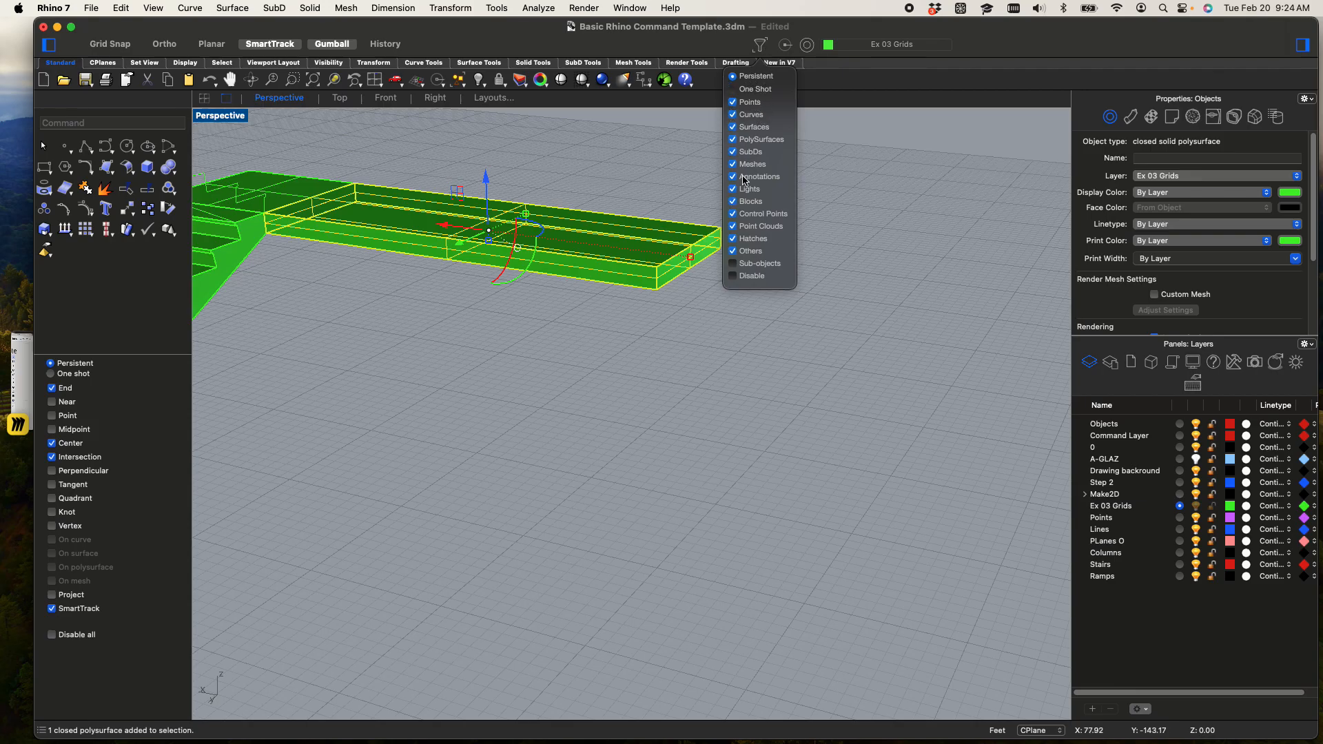
left_click(662, 183)
left_click(675, 204)
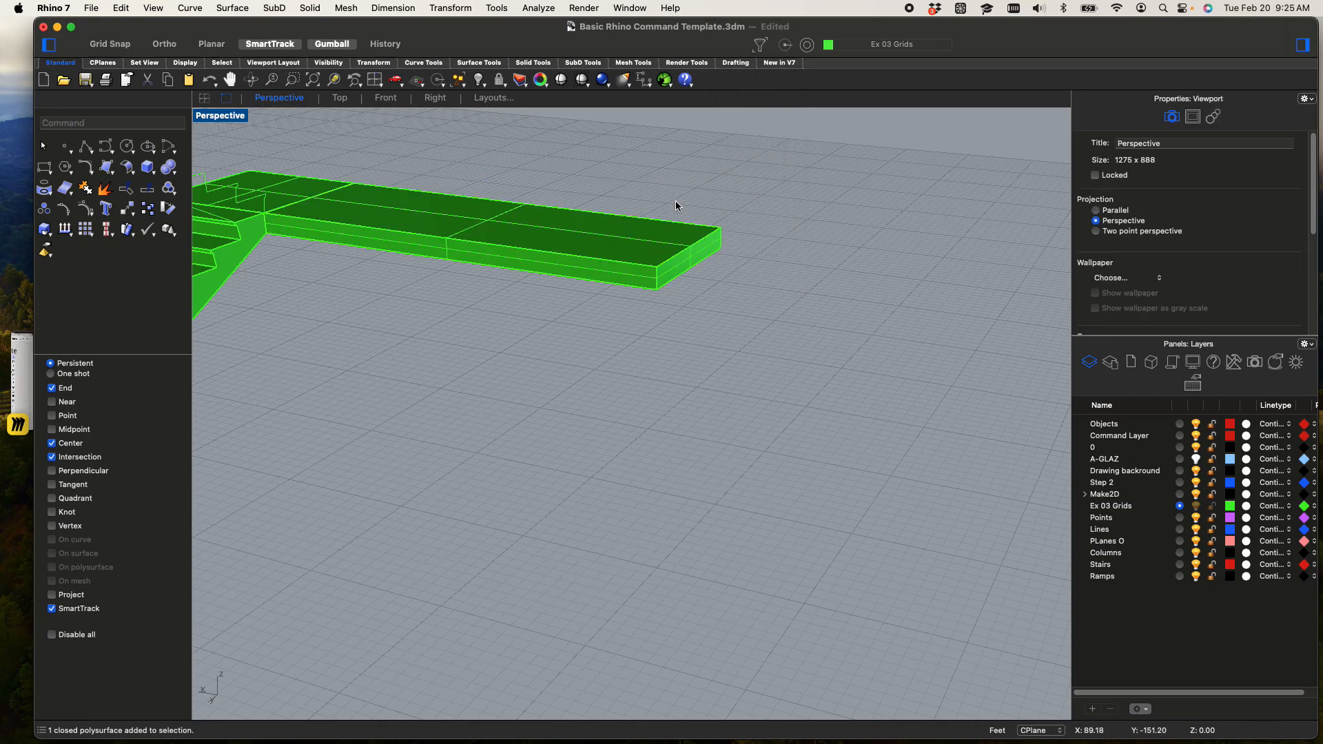
Try to turn on control points for the extended landing slab and window-select its far end
left_click(675, 269)
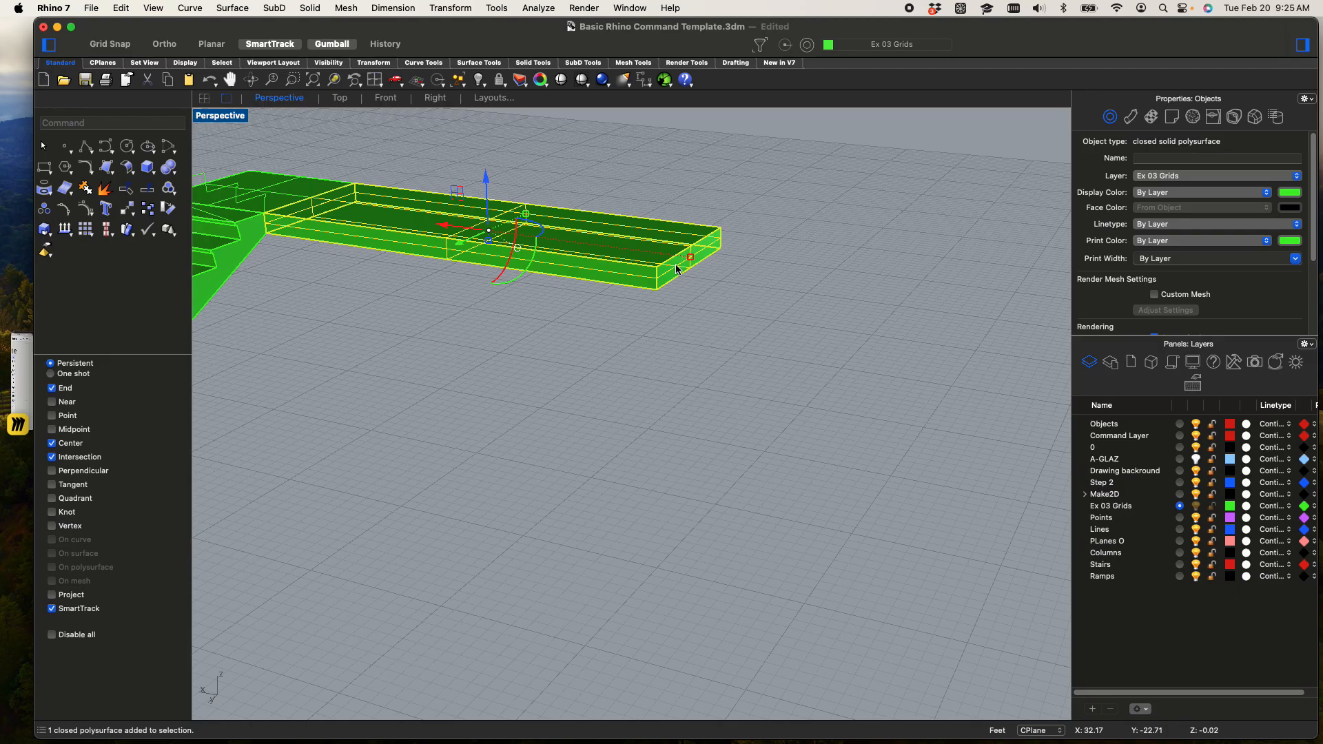
key("F10")
scroll(686, 221, "up", 6)
left_click(705, 196)
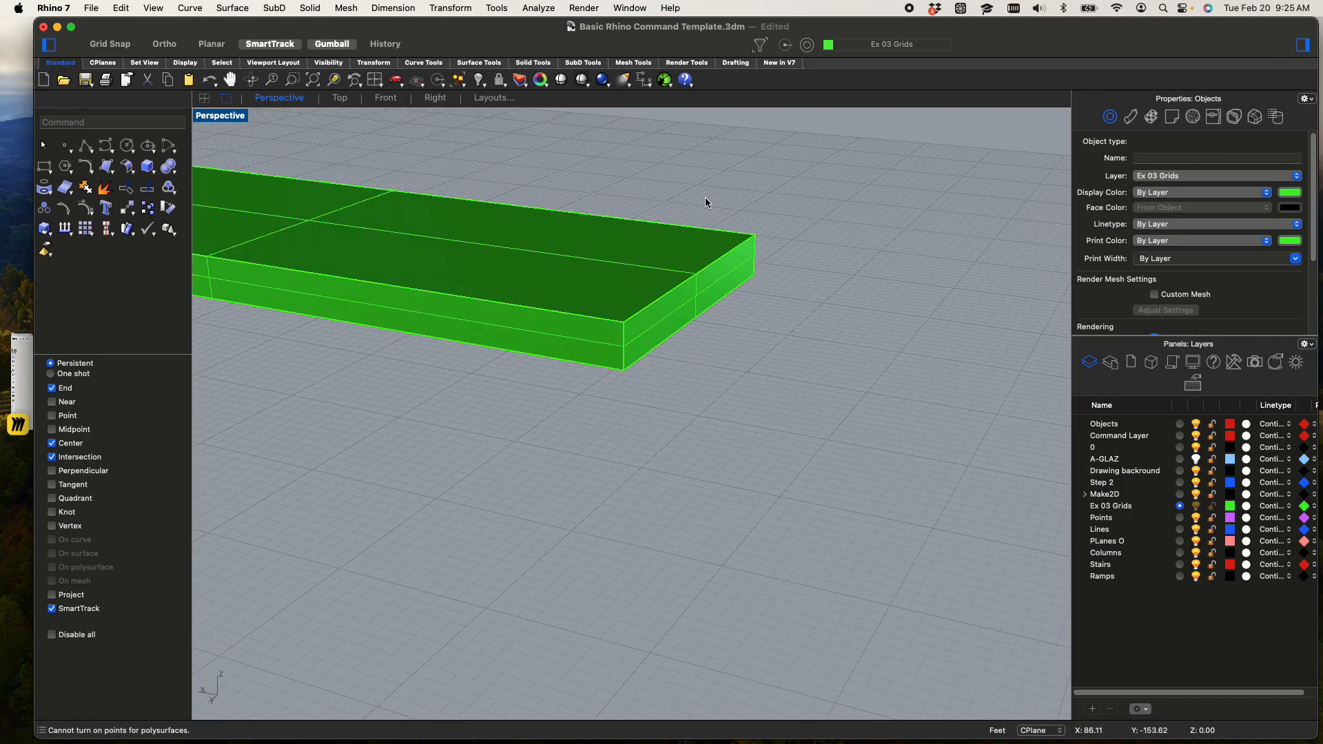
right_click_drag(710, 208, 670, 256, "shift")
left_click_drag(518, 184, 807, 506)
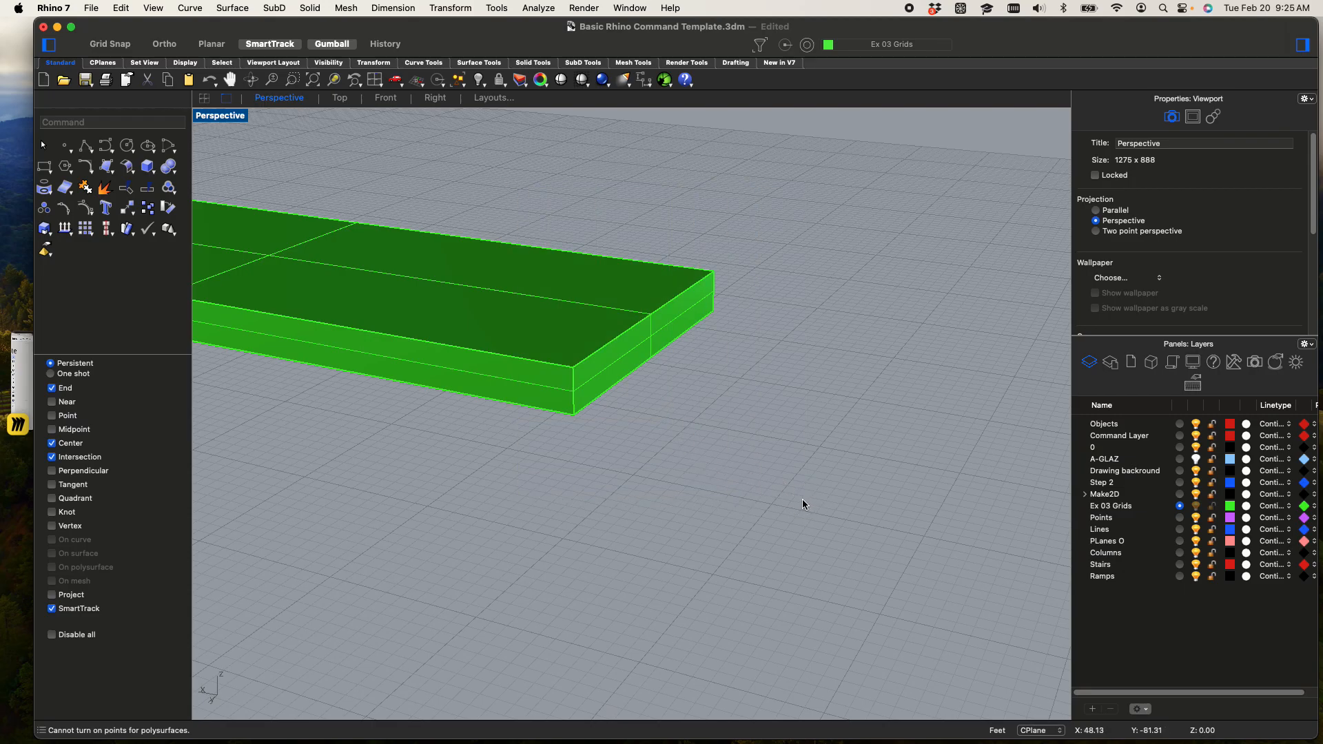
left_click(616, 378)
scroll(617, 378, "down", 3)
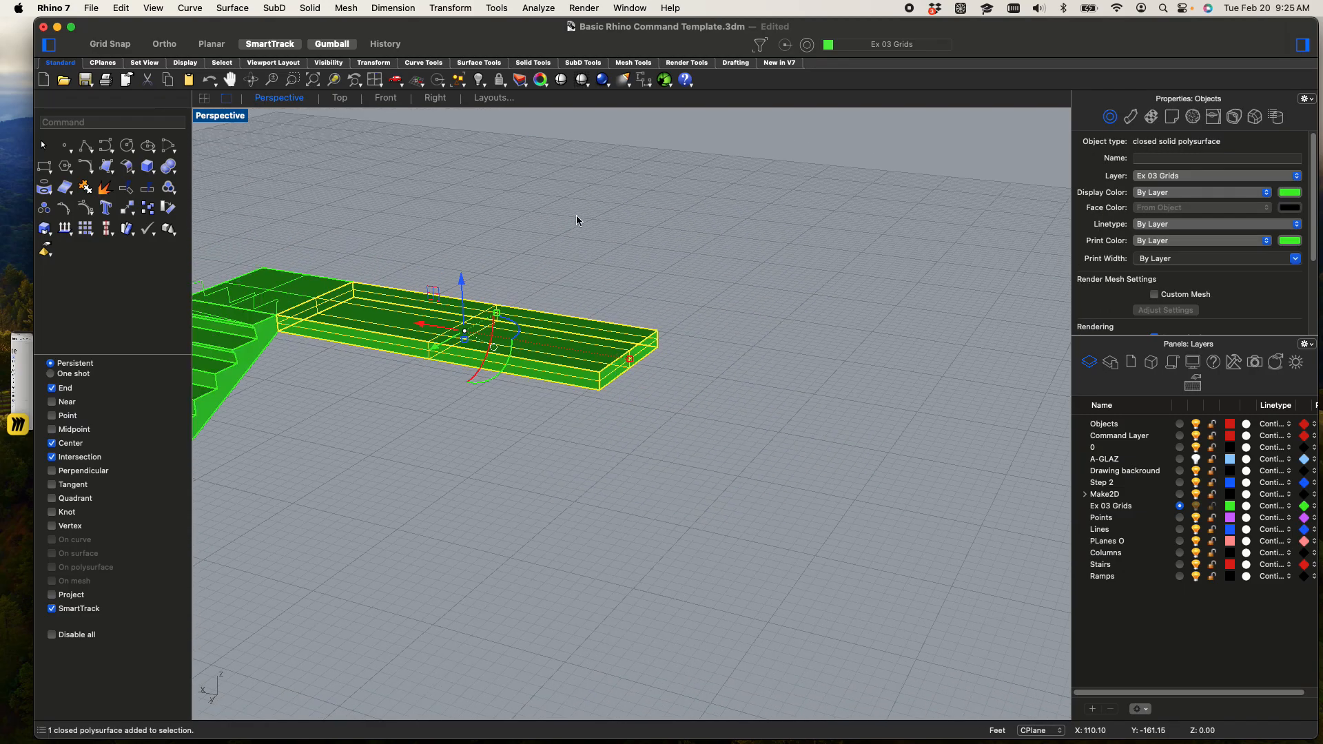
left_click(583, 283)
scroll(584, 309, "down", 5)
right_click_drag(585, 310, 658, 284, "shift")
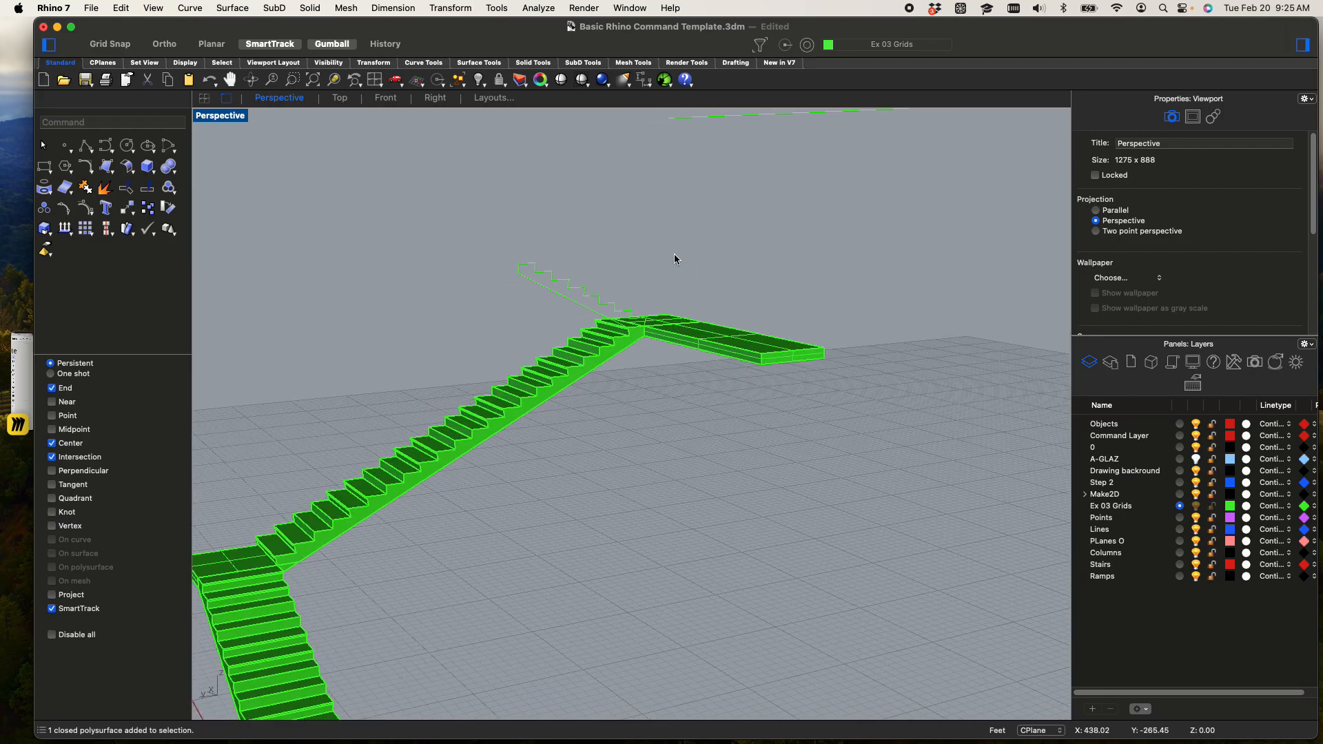
scroll(775, 306, "up", 3)
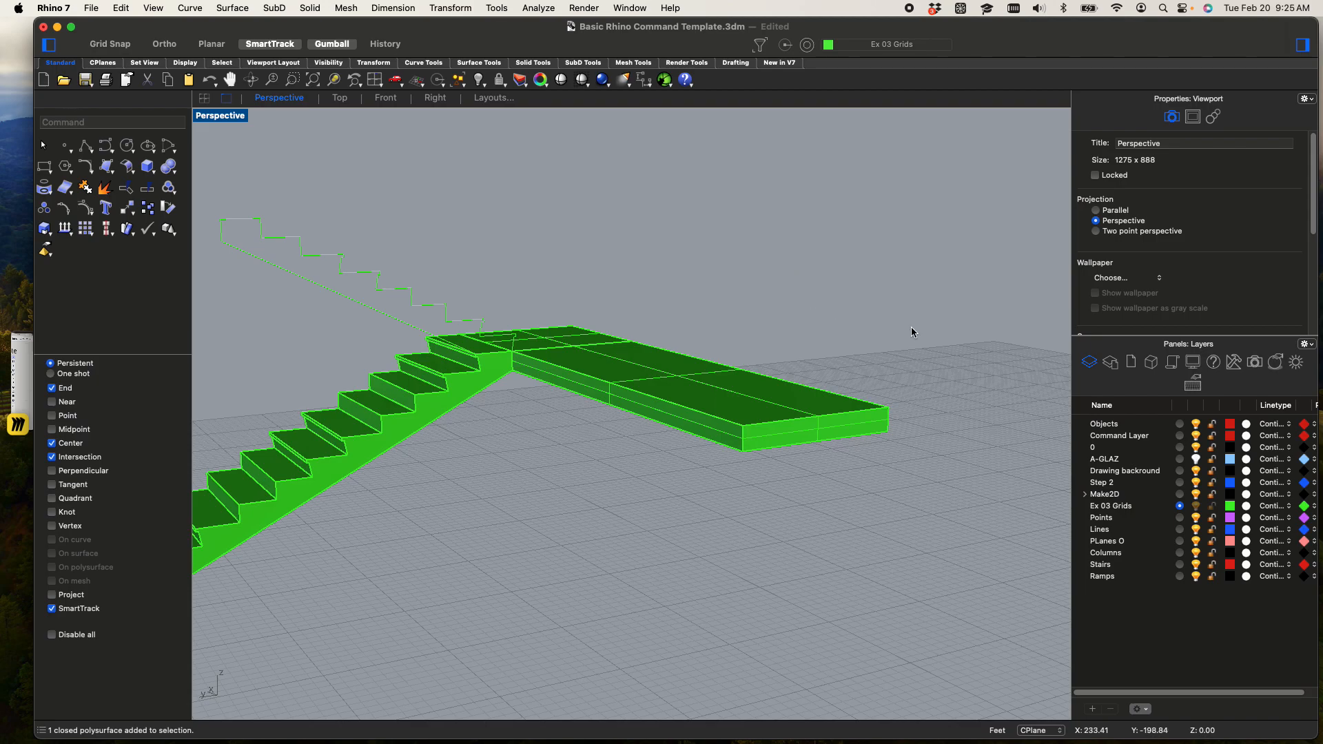
left_click(823, 433)
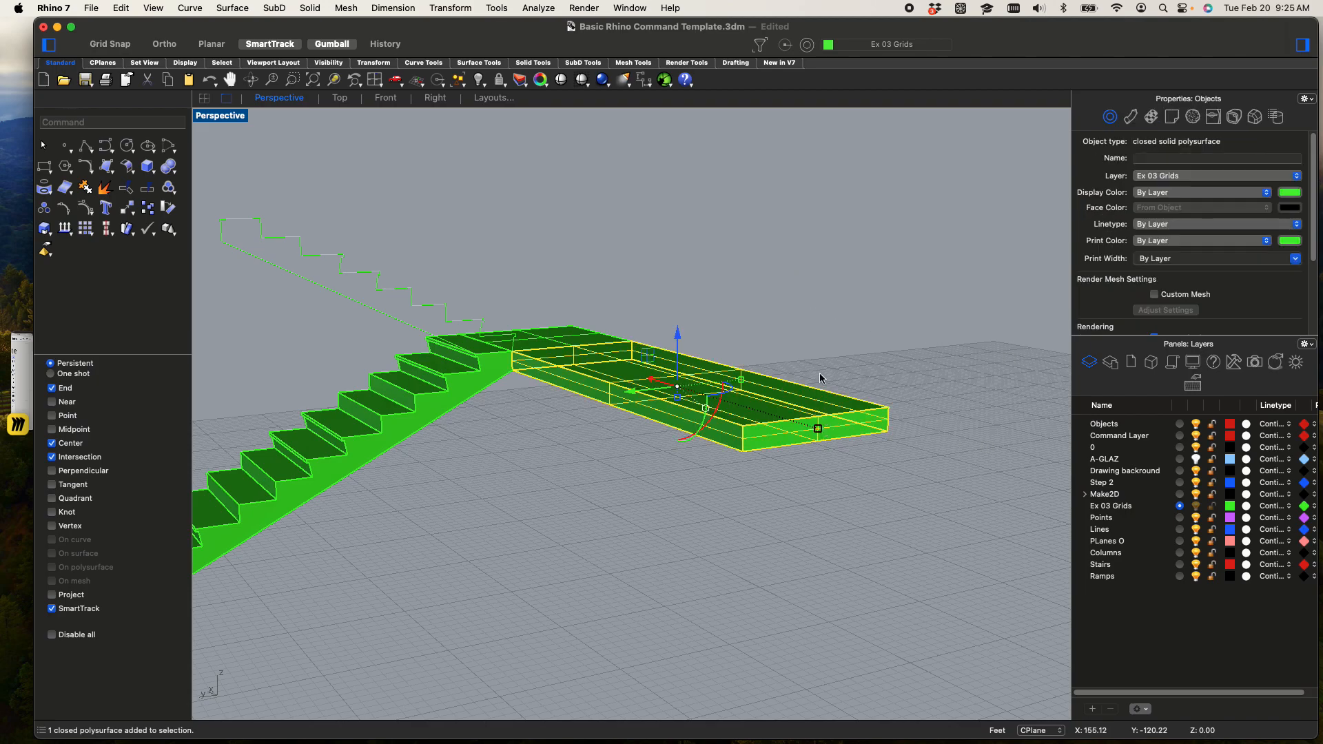
right_click_drag(686, 422, 717, 432)
left_click(729, 347)
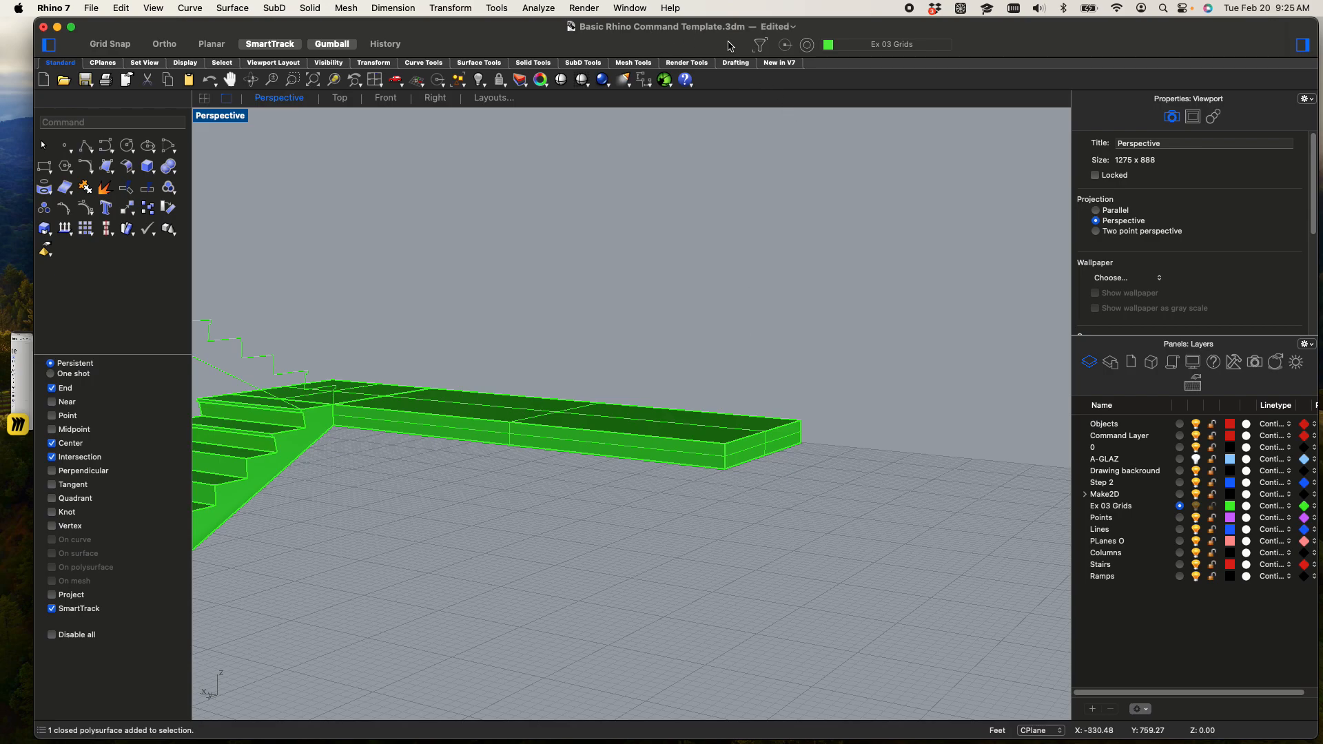
Try the selection filter's Disable, One Shot and Sub-objects options, then return it to Persistent mode
left_click(759, 46)
left_click(759, 47)
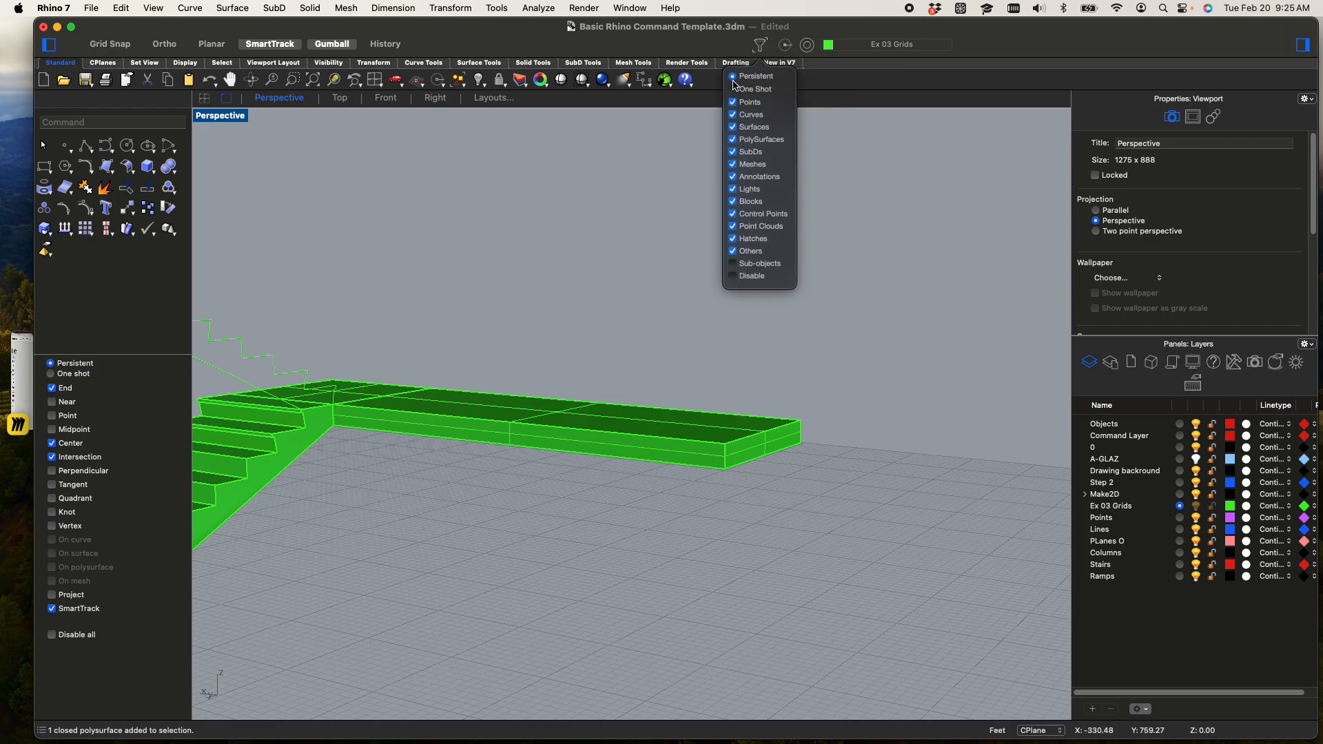
left_click(737, 276)
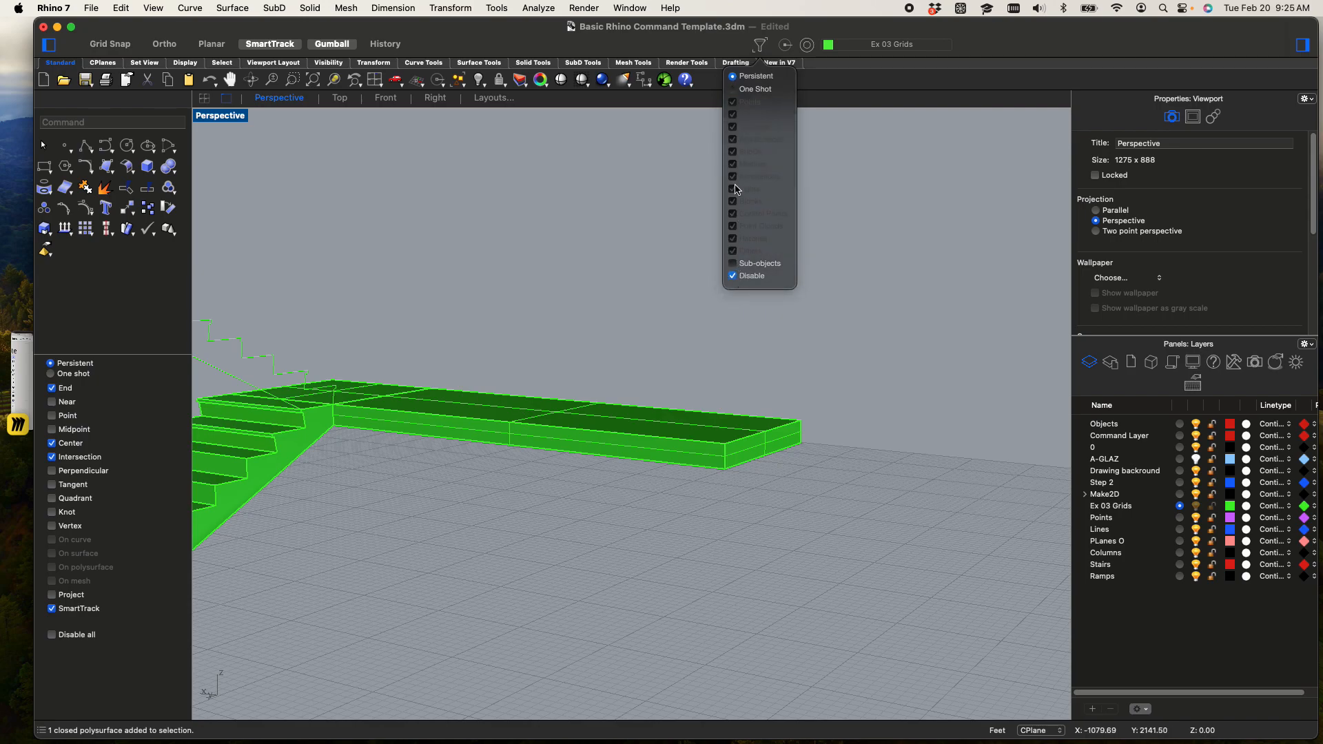
left_click(735, 89)
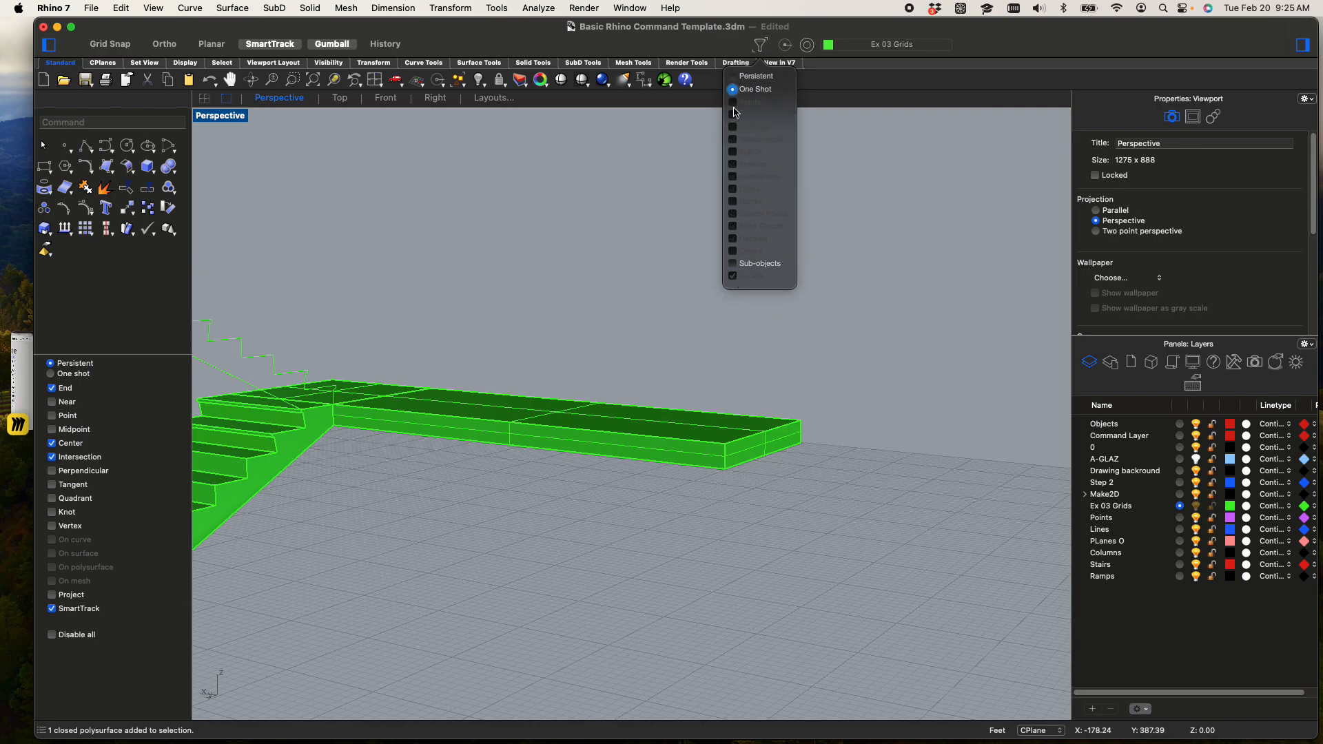
left_click(734, 265)
left_click(733, 263)
left_click(734, 77)
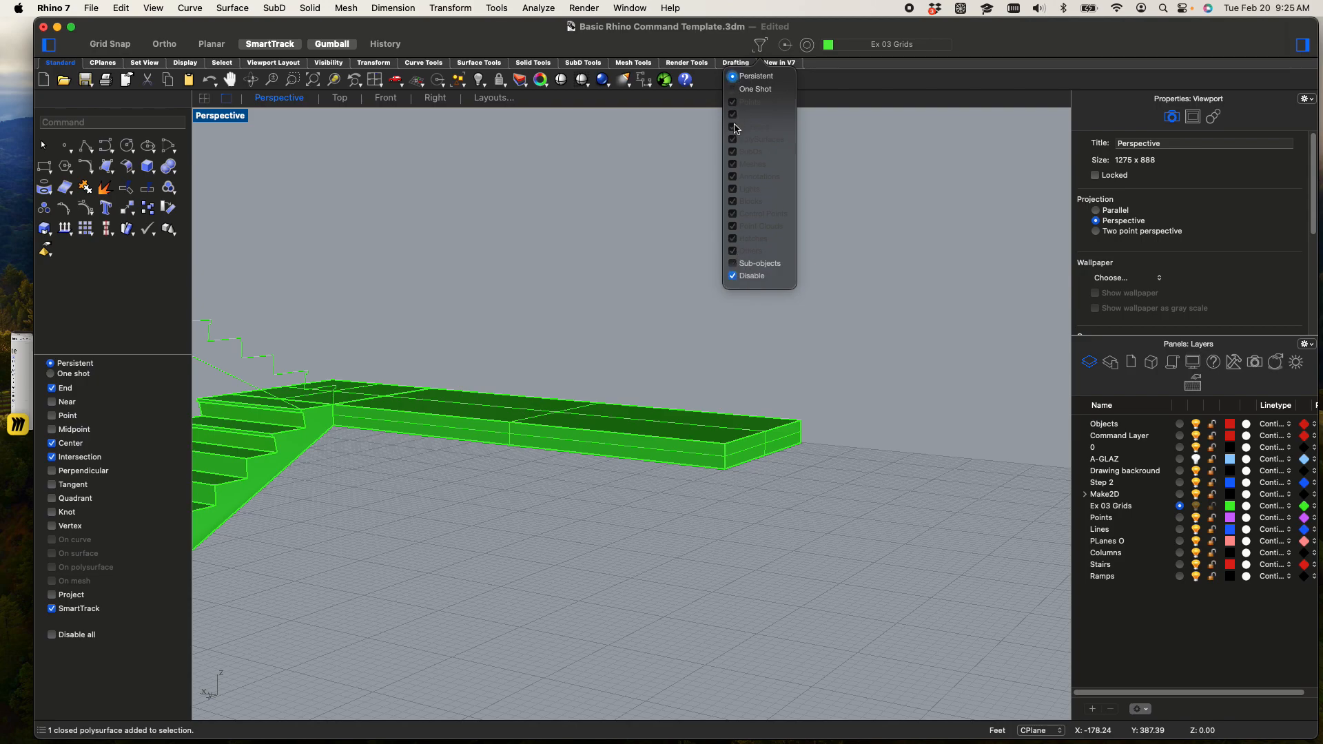
Enable the persistent selection filter and limit it to surfaces and polysurfaces only
left_click(735, 277)
left_click(733, 251)
left_click(733, 239)
left_click(733, 226)
left_click(733, 214)
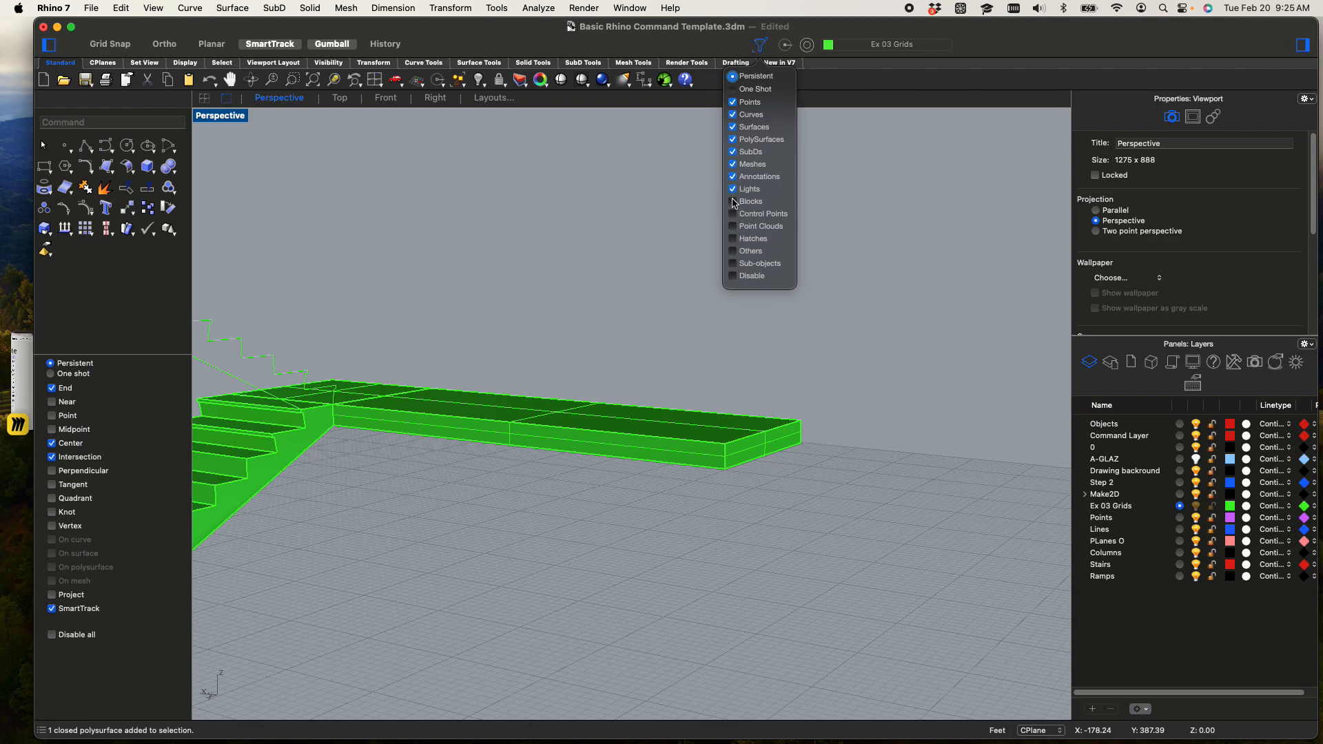
left_click(734, 176)
left_click(734, 189)
left_click(734, 130)
left_click(733, 121)
left_click(733, 105)
left_click(733, 117)
left_click(652, 201)
Try to move the extended landing slab by its far end, undo that, and try to explode the slab
left_click_drag(747, 461, 833, 513)
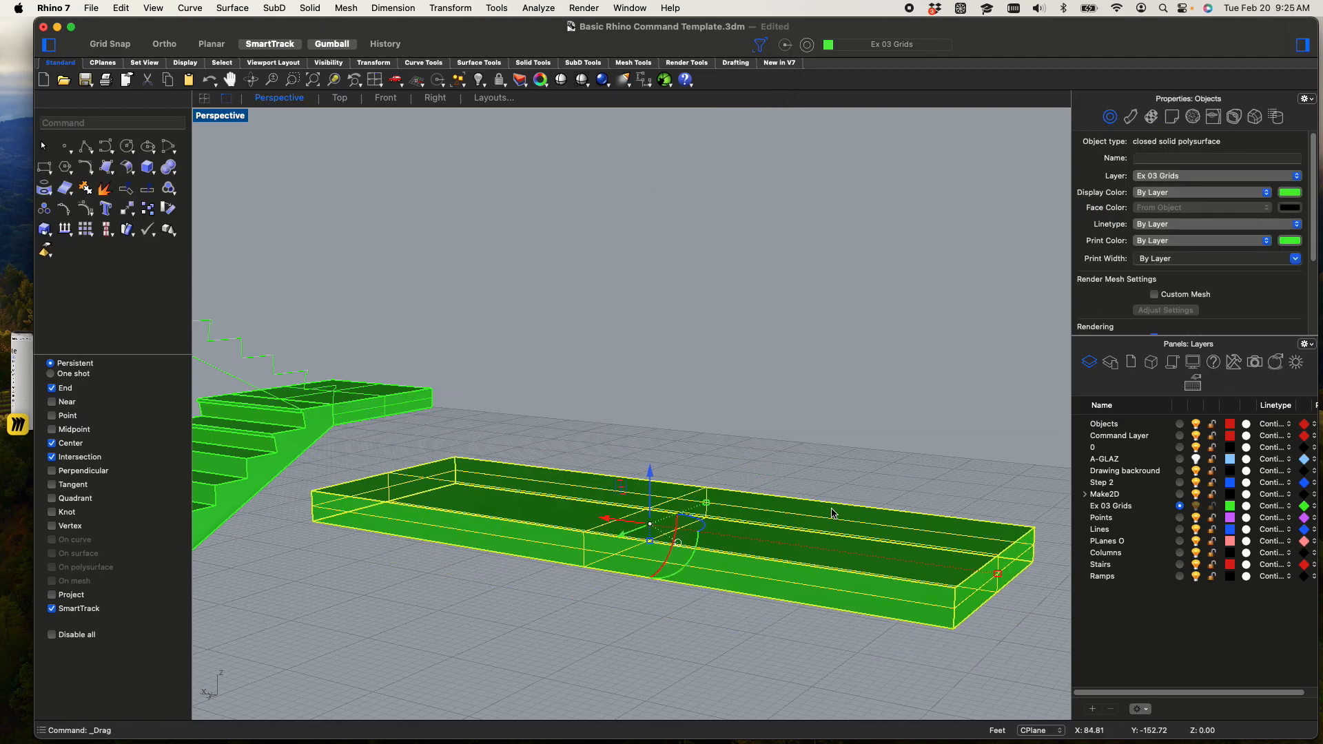
key("super+z")
left_click(733, 363)
left_click(720, 425)
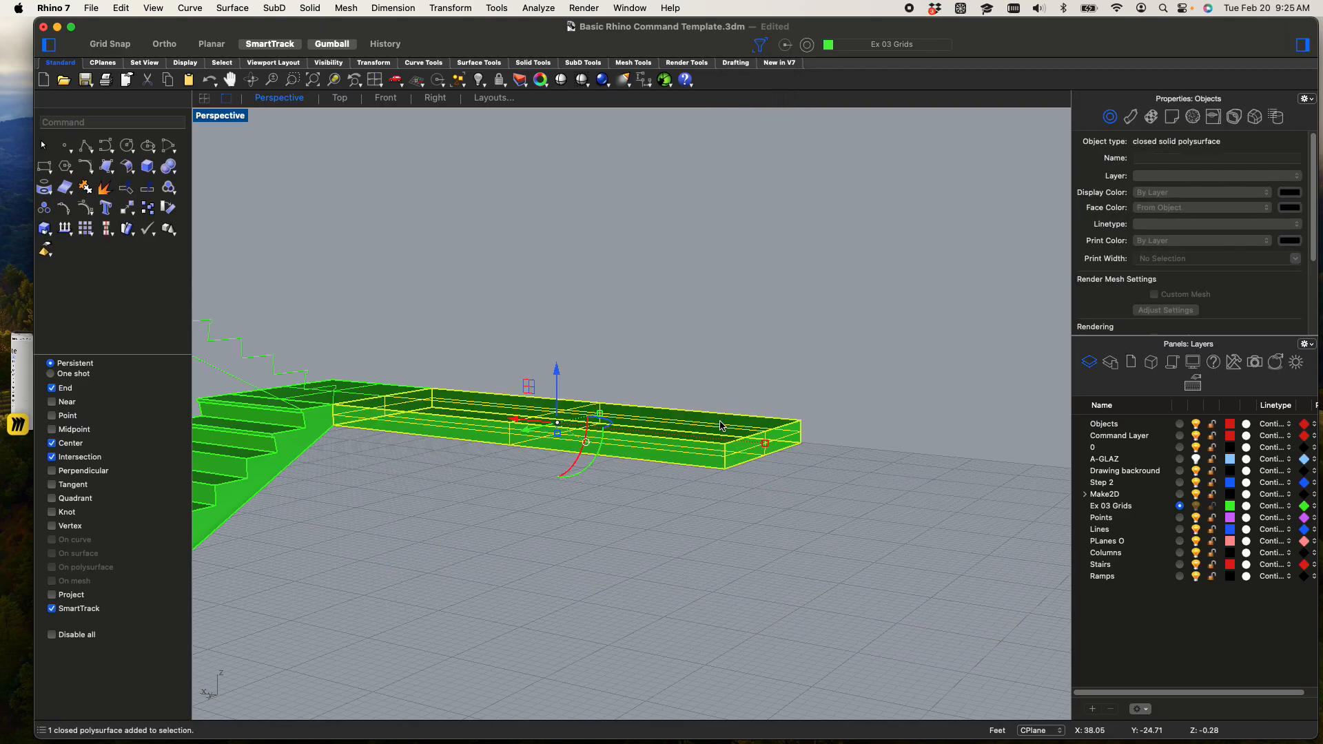
type("expldeo")
key("Return")
key("Escape")
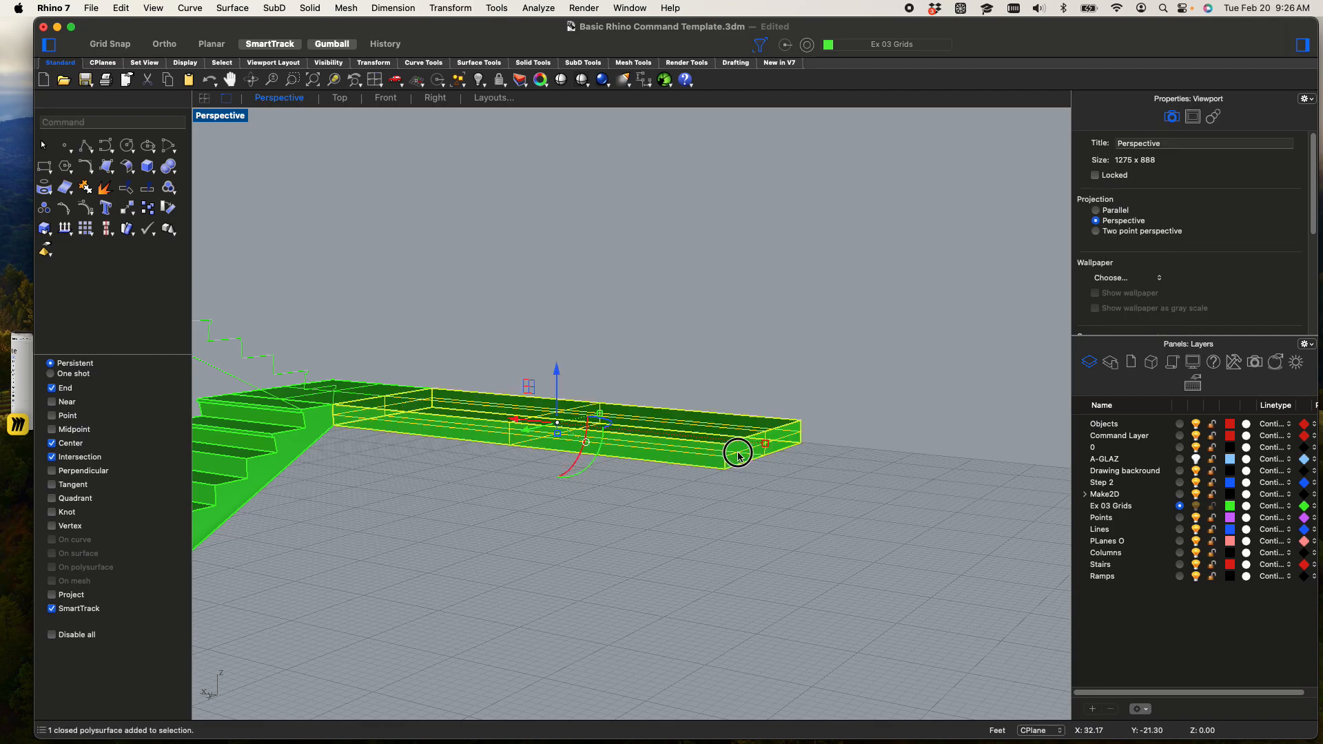
Undo the two landing extrusions at the head of the top flight and redo both
left_click(738, 456)
key("super+z")
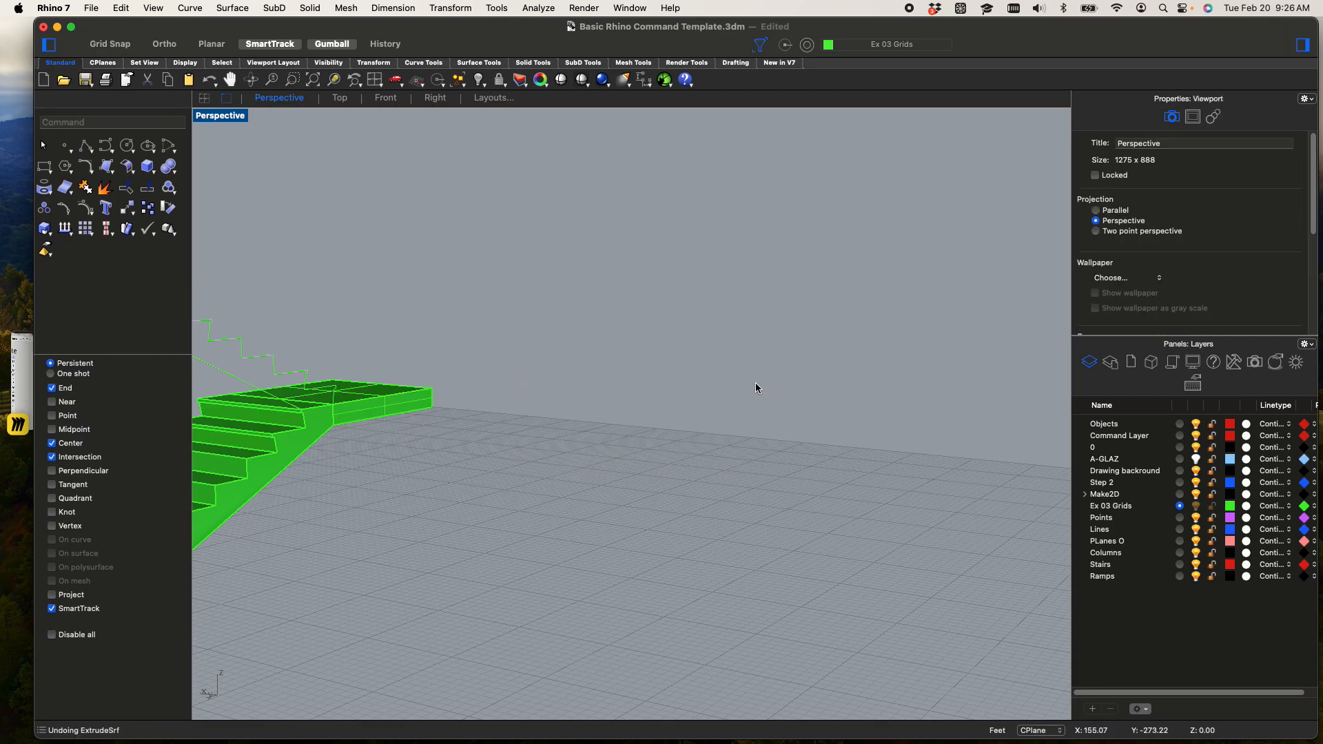
key("super+z")
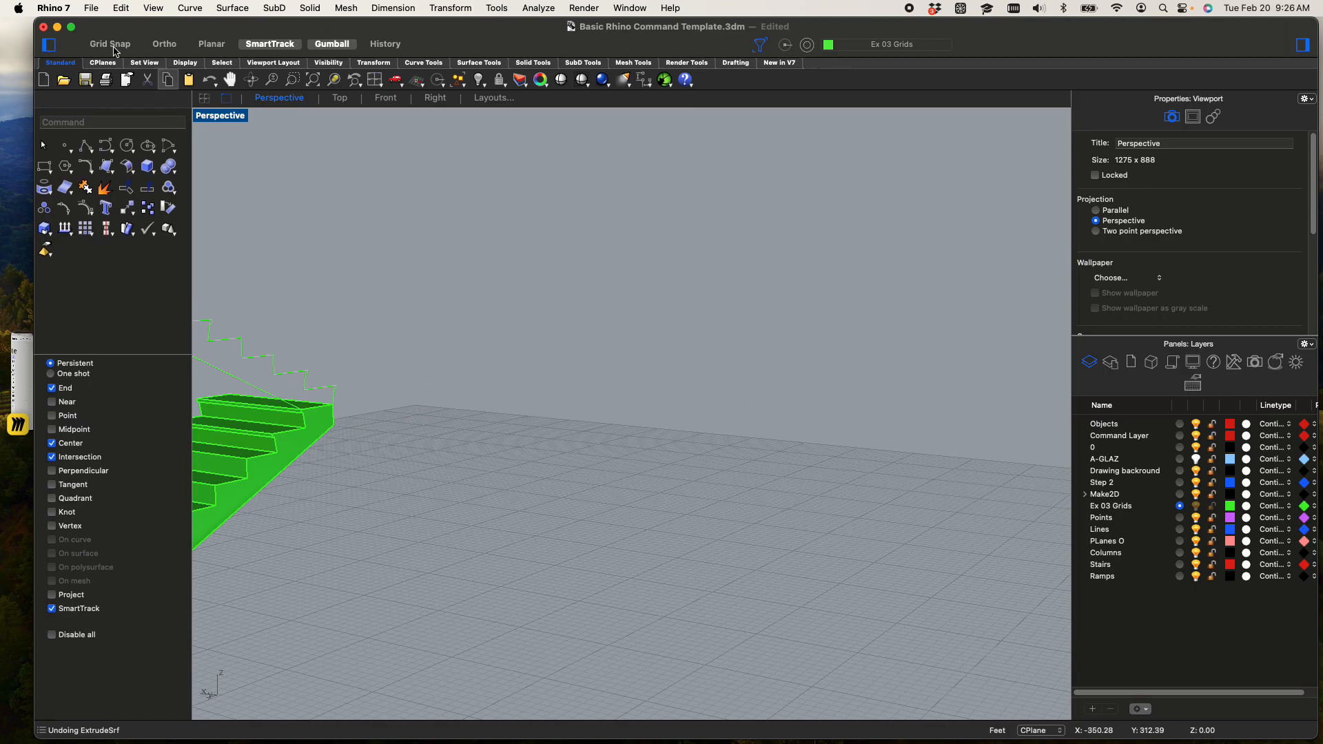
left_click(121, 8)
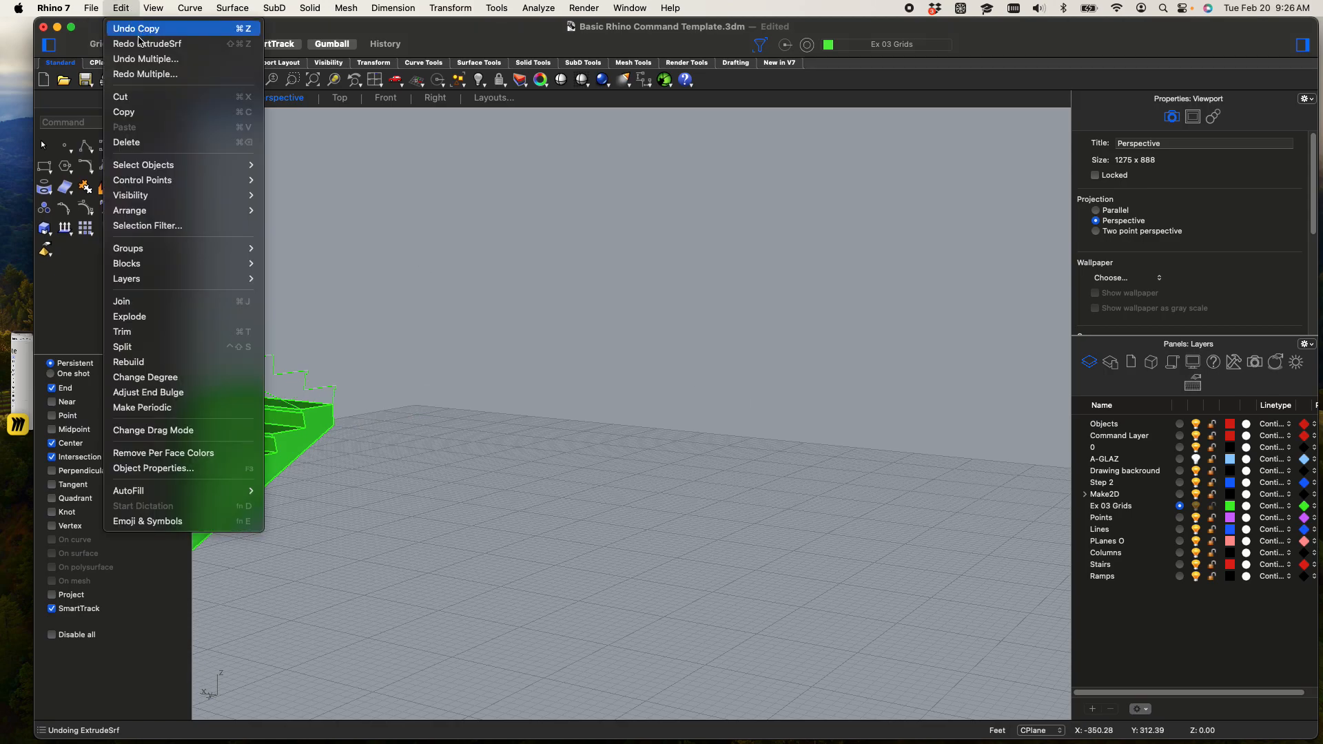
left_click(140, 44)
left_click(121, 8)
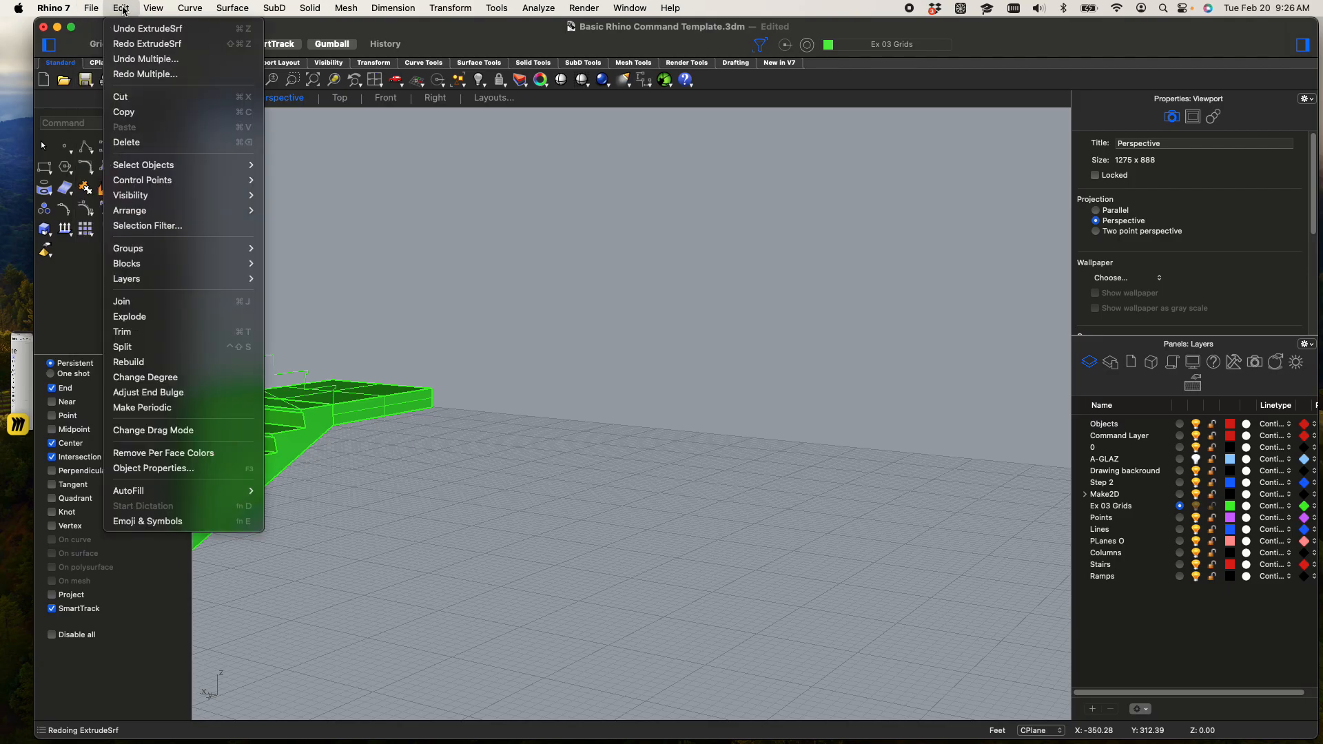
left_click(141, 43)
Examine the extended top landing and the neighbouring short-flight profile from several angles
left_click(529, 329)
right_click_drag(593, 358, 367, 447, "shift")
right_click_drag(908, 432, 731, 327)
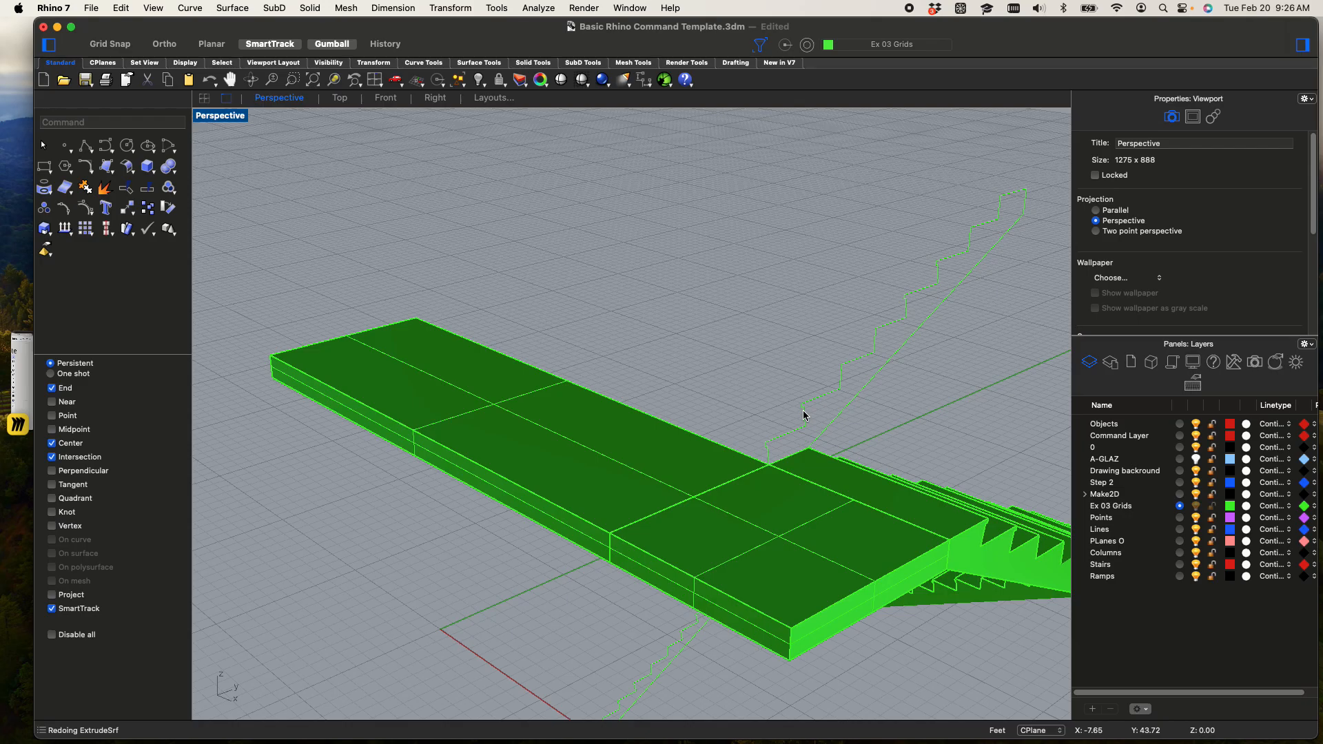
scroll(746, 370, "down", 8)
scroll(828, 347, "up", 4)
left_click_drag(827, 346, 775, 306)
scroll(829, 327, "down", 4)
right_click_drag(829, 328, 717, 378, "shift")
scroll(718, 390, "up", 3)
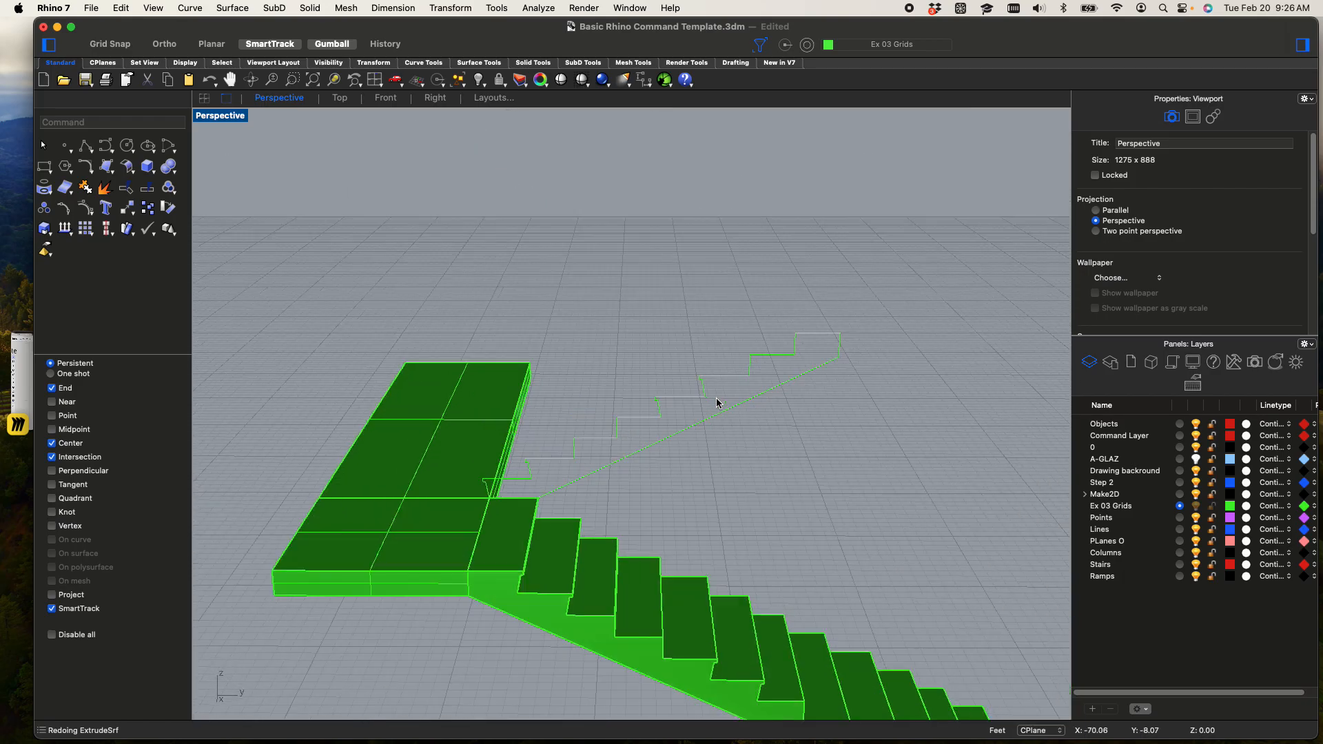
Re-enable every object type in the persistent selection filter and allow Sub-objects as well
left_click(760, 46)
left_click(733, 89)
left_click(734, 76)
left_click(733, 263)
left_click(733, 251)
left_click(734, 239)
left_click(733, 226)
left_click(734, 214)
left_click(733, 201)
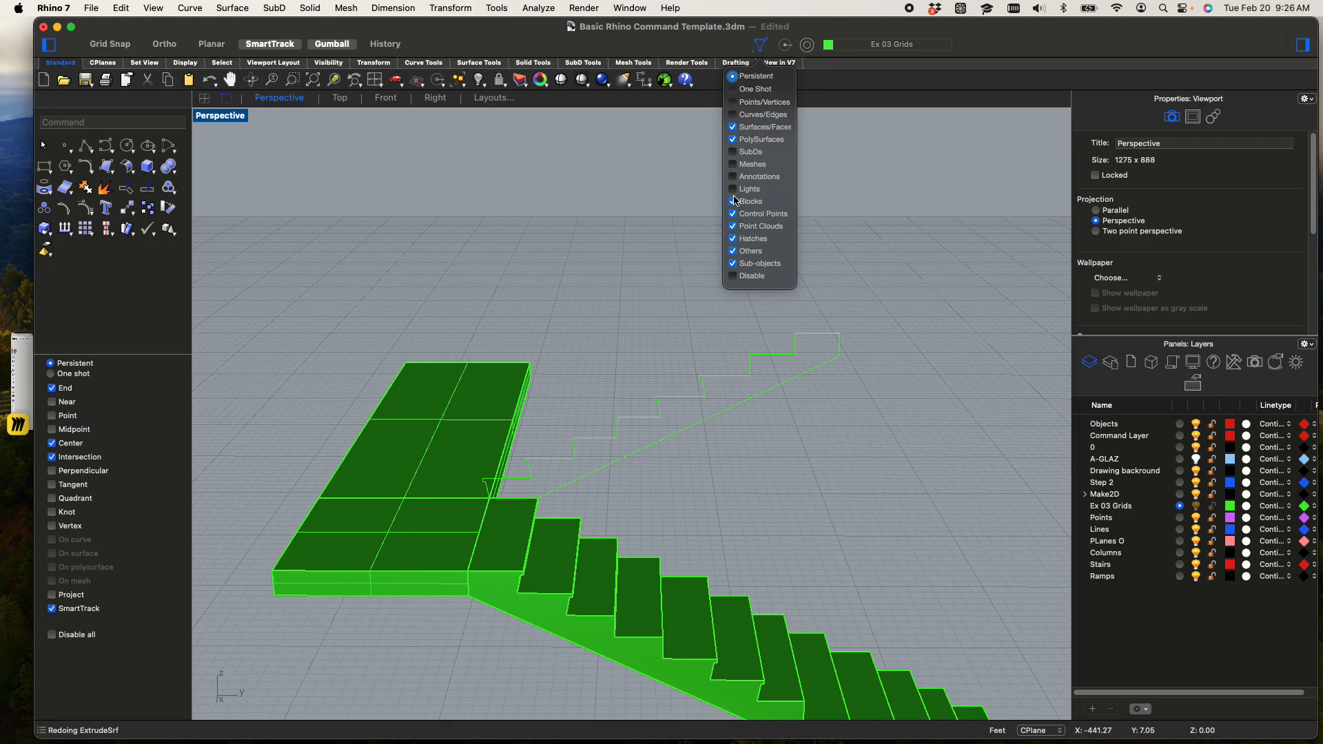
left_click(733, 164)
left_click(735, 119)
left_click(734, 91)
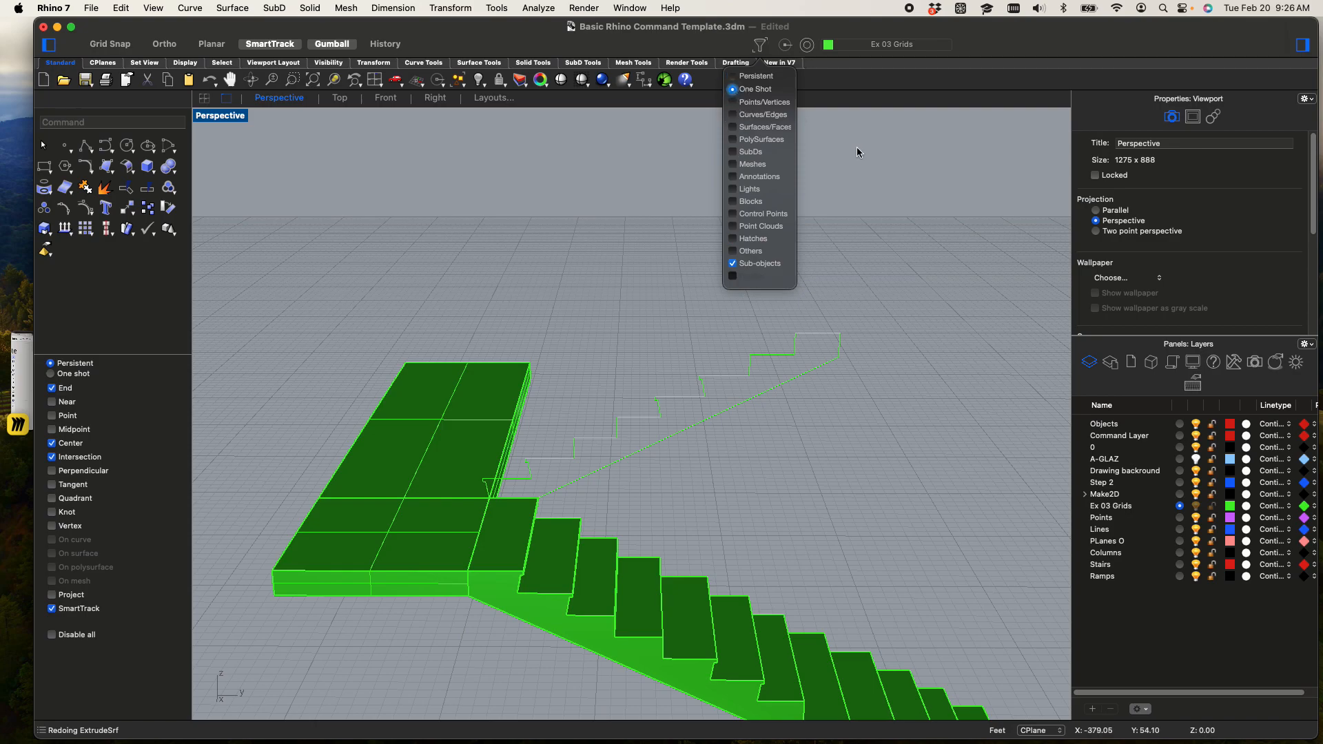
left_click(732, 76)
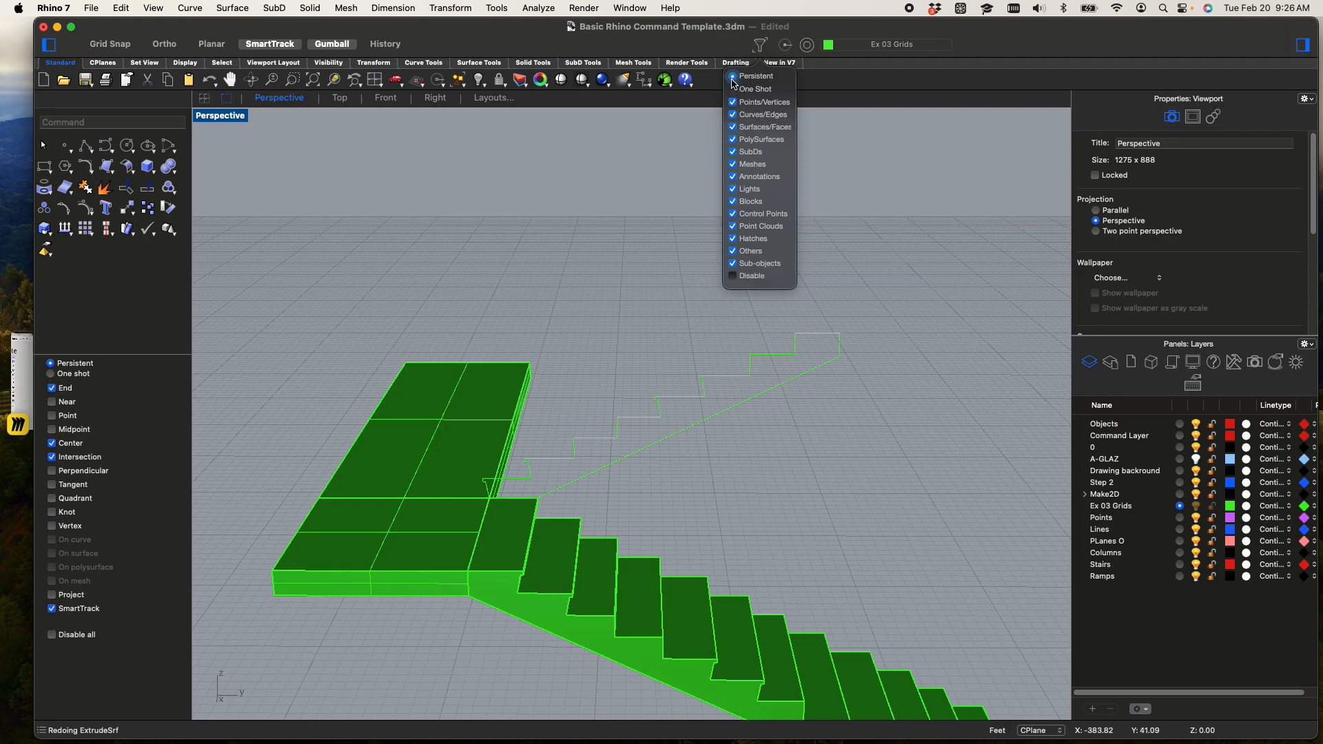
left_click(896, 173)
Test sub-object picking on single segments of the short-flight profile and clear the selection
left_click(778, 357, "shift+super")
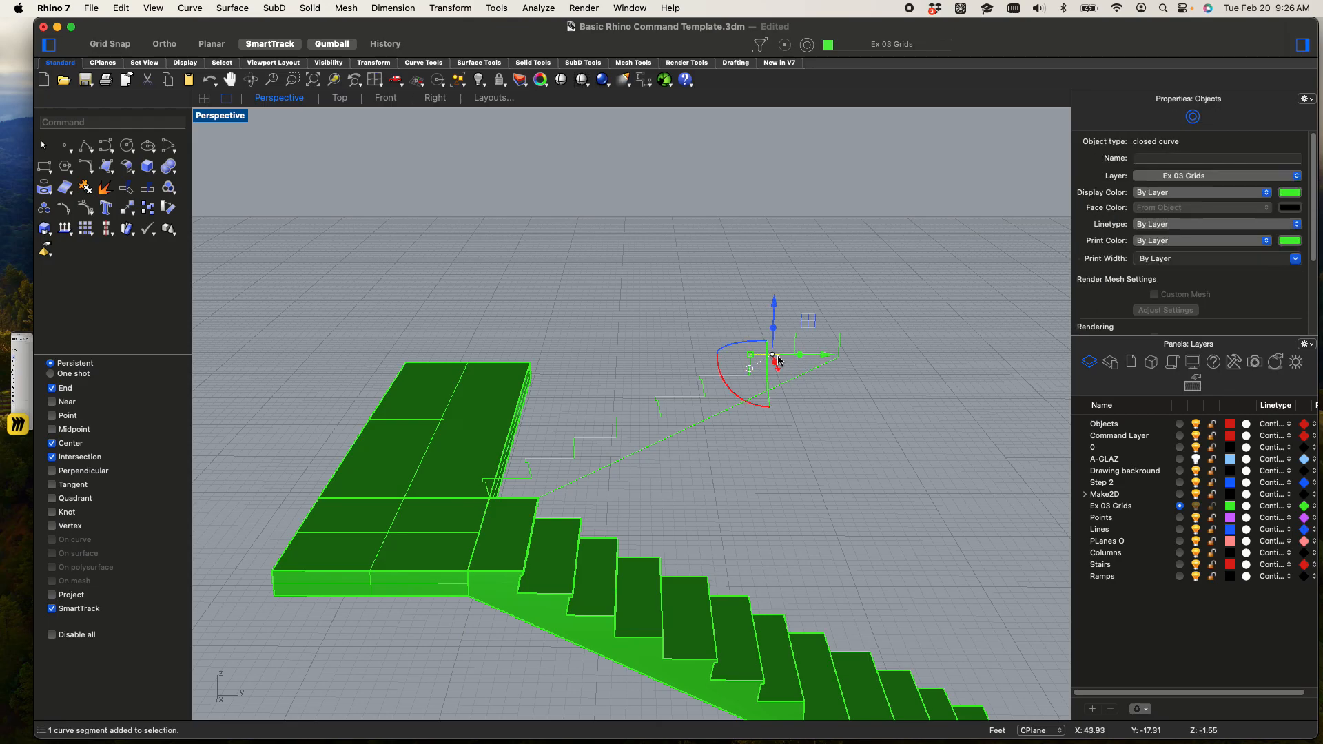
key("Escape")
right_click_drag(696, 391, 700, 319)
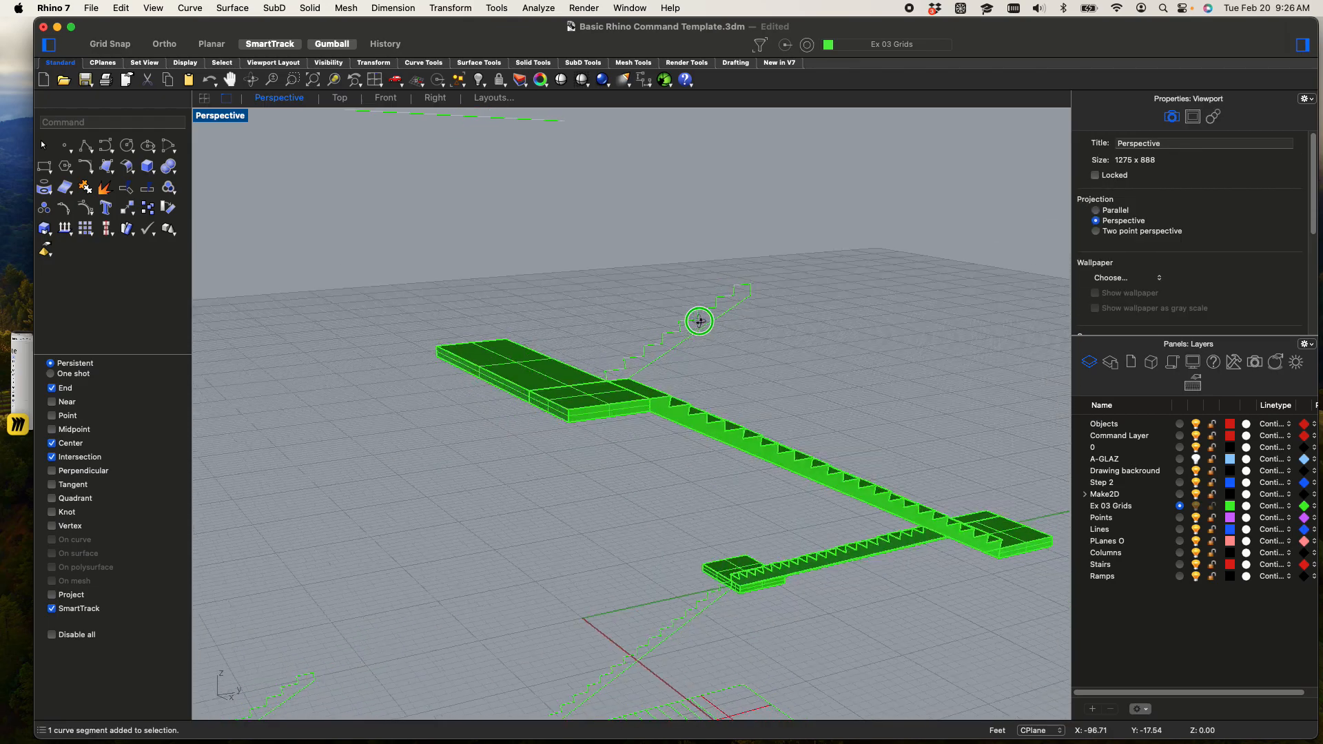
scroll(660, 355, "up", 5)
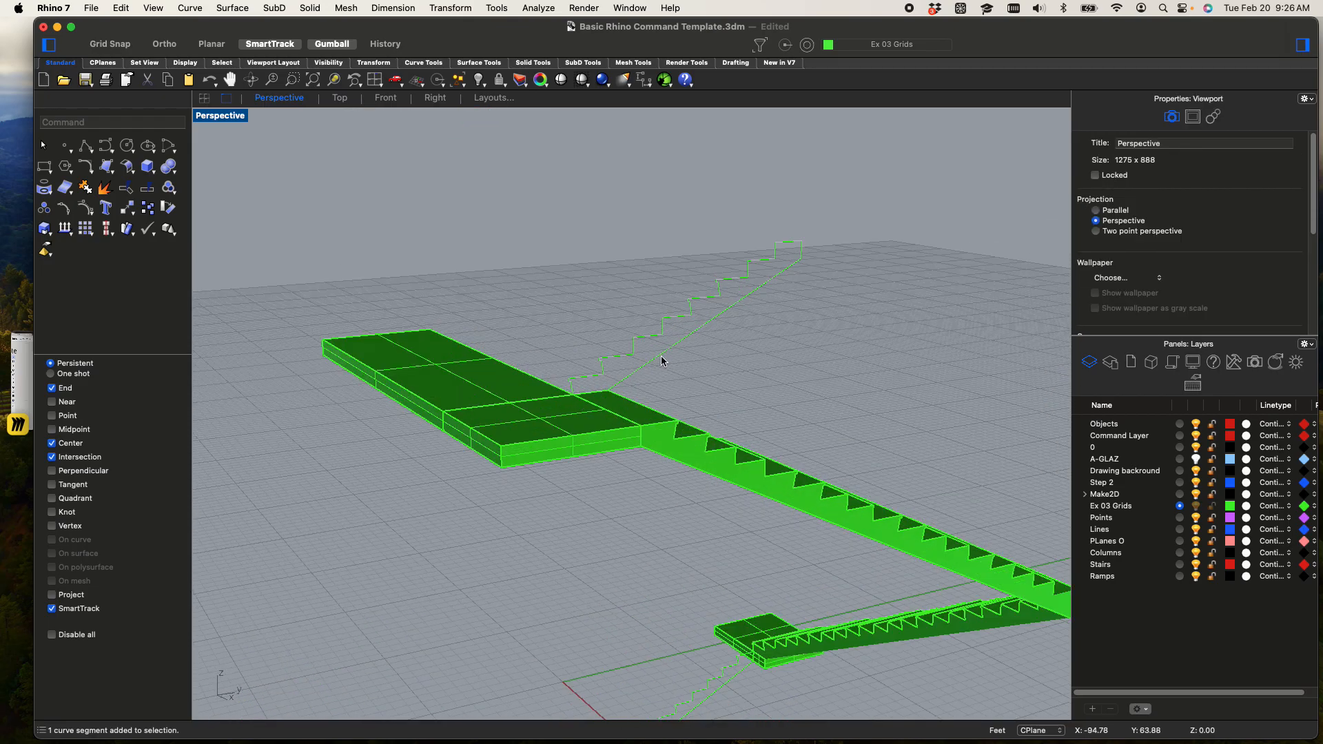
left_click(714, 321)
left_click(773, 371)
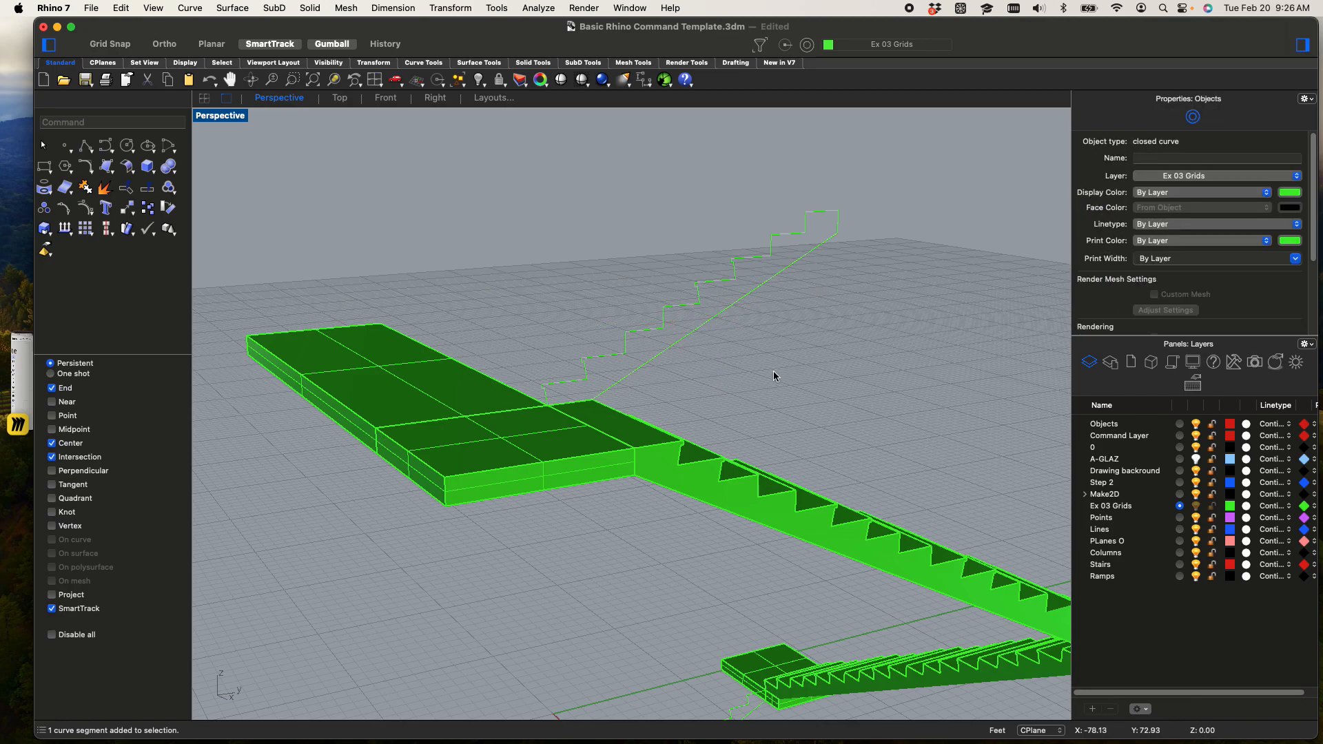
Try One Shot mode in the selection filter, pick the short-flight profile's sloped segment, and deselect it
left_click(761, 44)
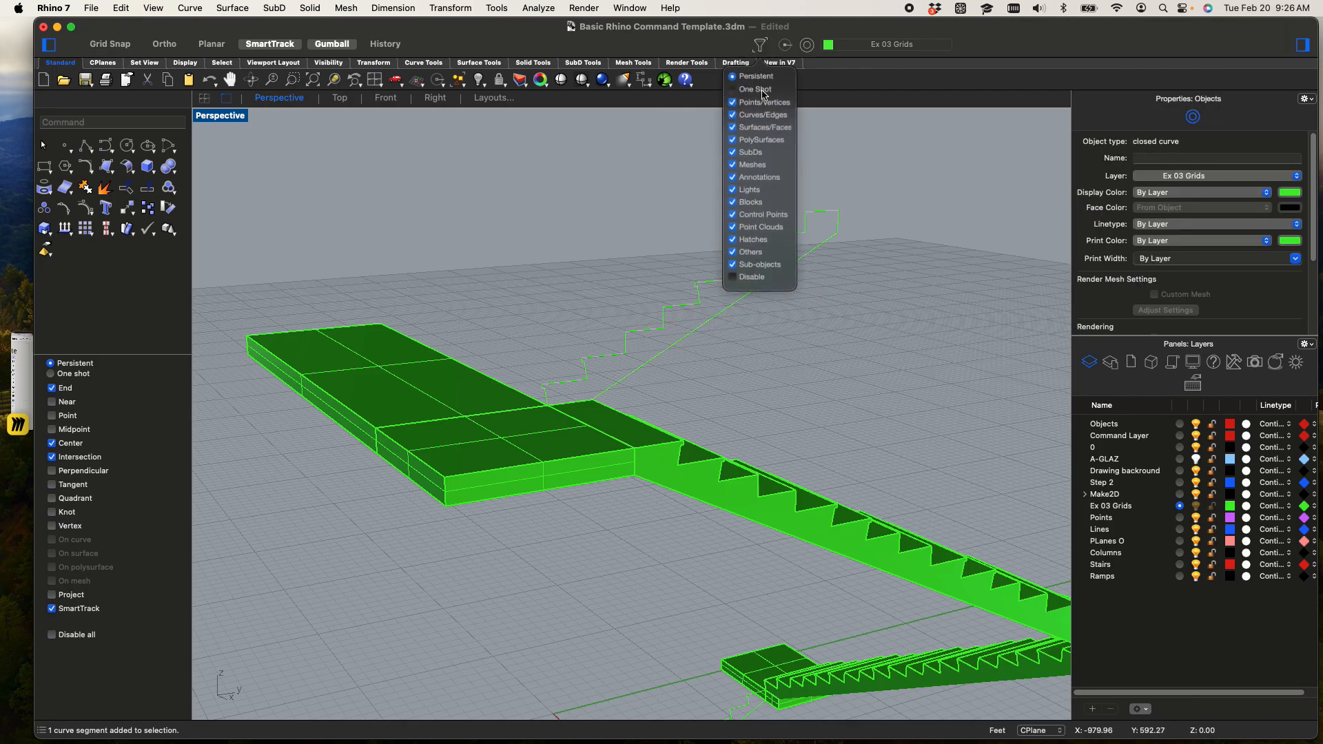
left_click(741, 90)
left_click(714, 322)
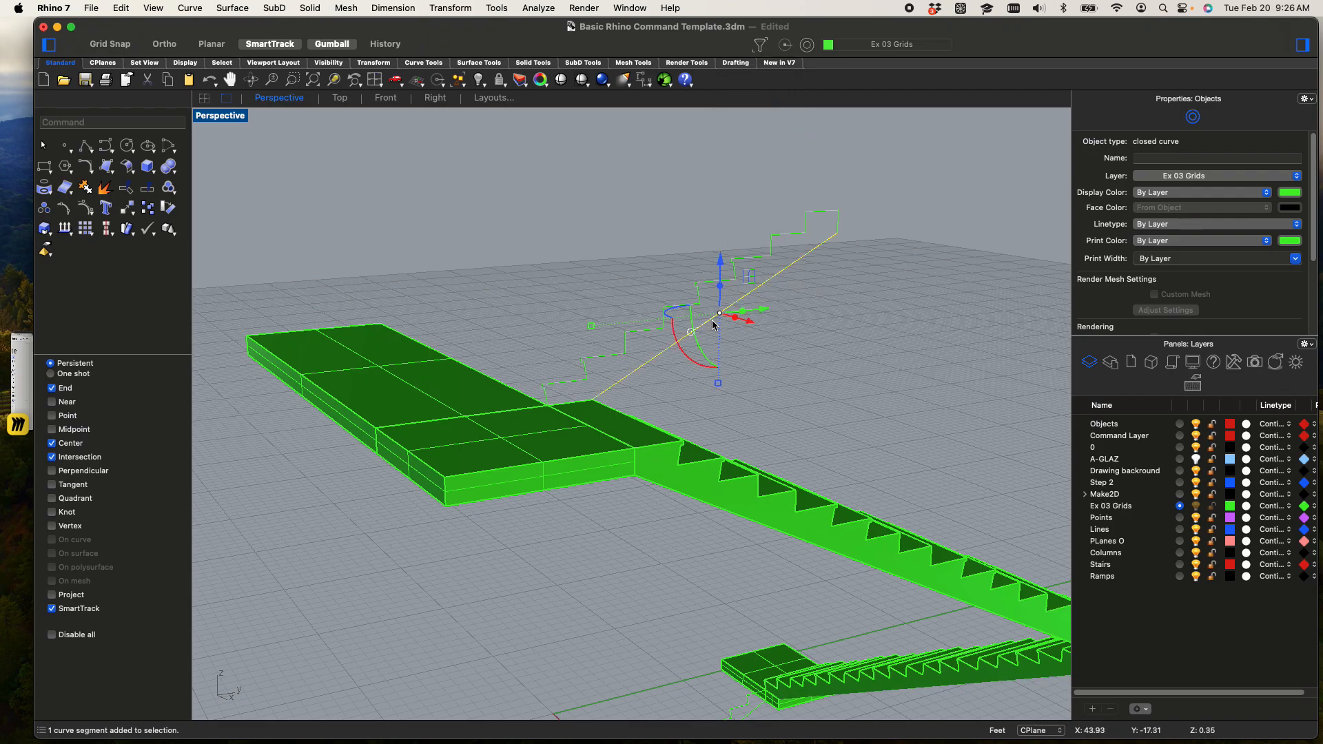
left_click(792, 361)
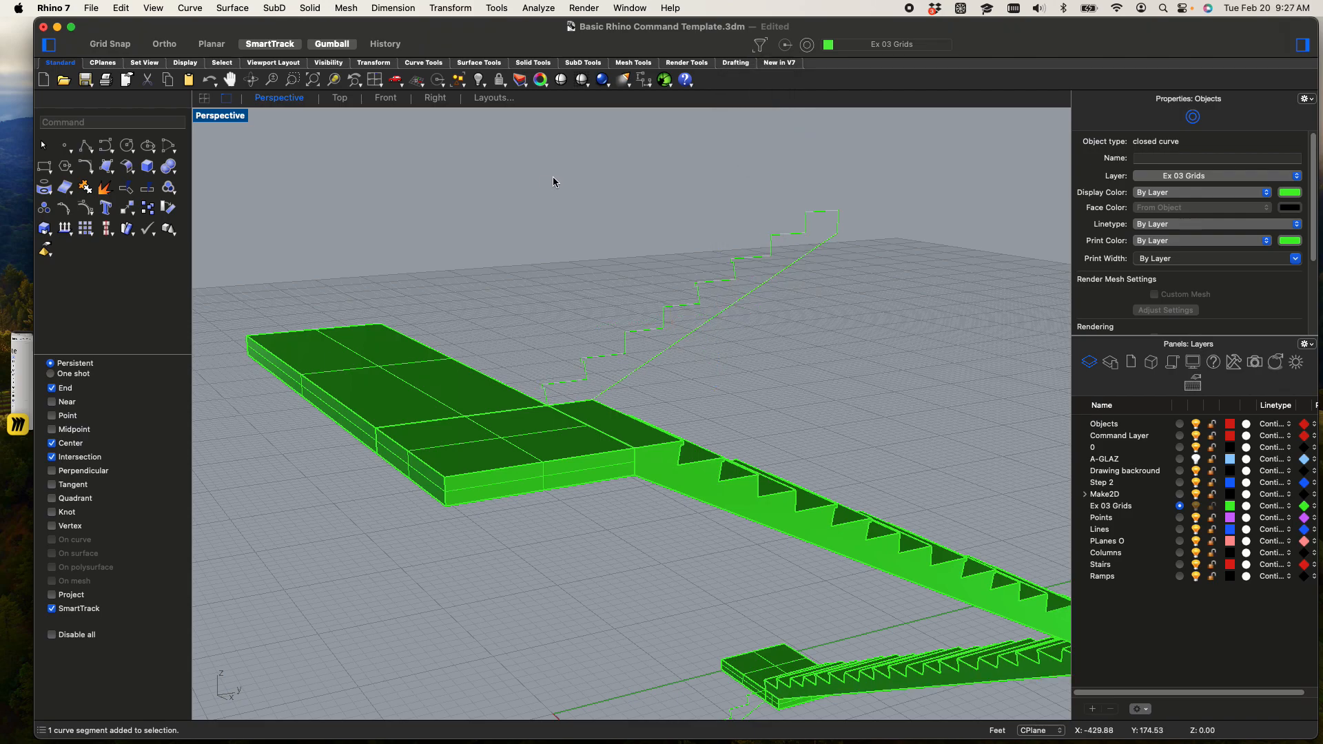
Try window-selecting the whole short-flight profile from different view angles, clearing each selection
scroll(562, 164, "up", 5)
scroll(564, 197, "down", 3)
right_click_drag(564, 197, 494, 223, "shift")
left_click_drag(859, 377, 608, 181)
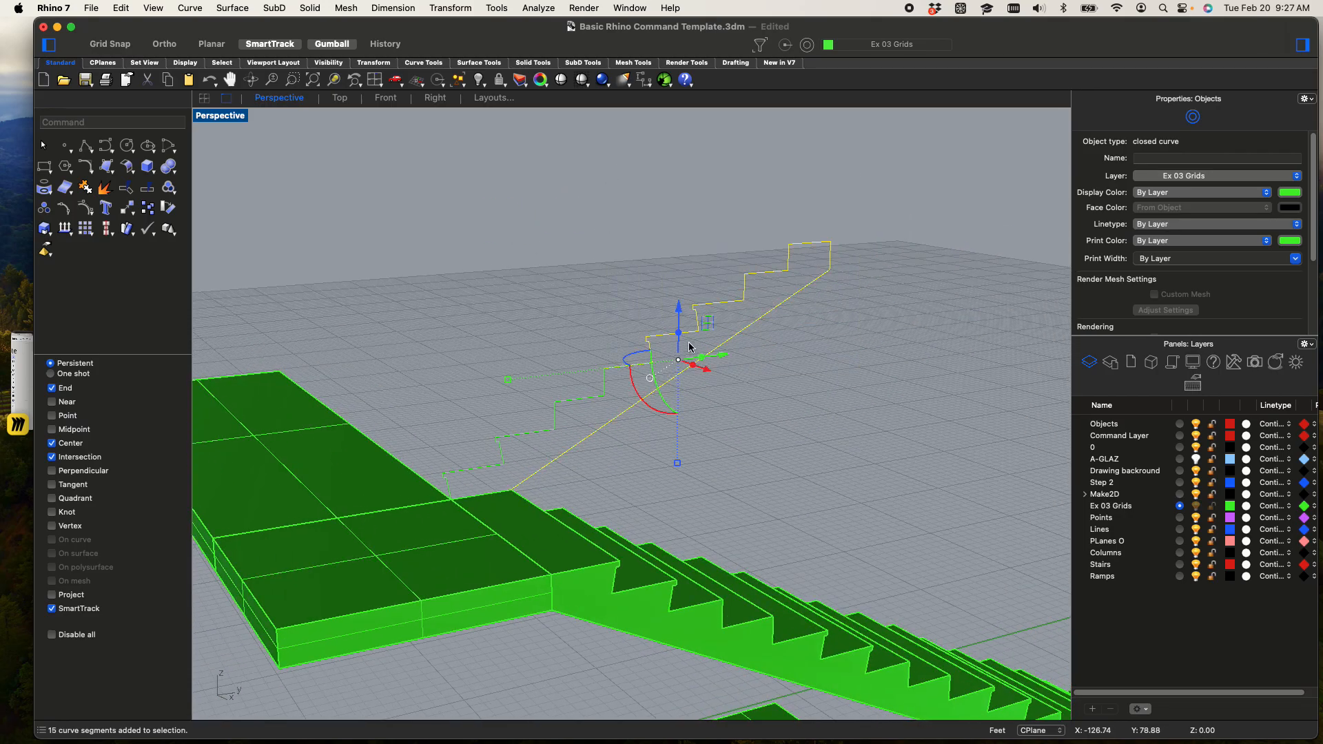
left_click(807, 372)
left_click_drag(387, 165, 941, 519)
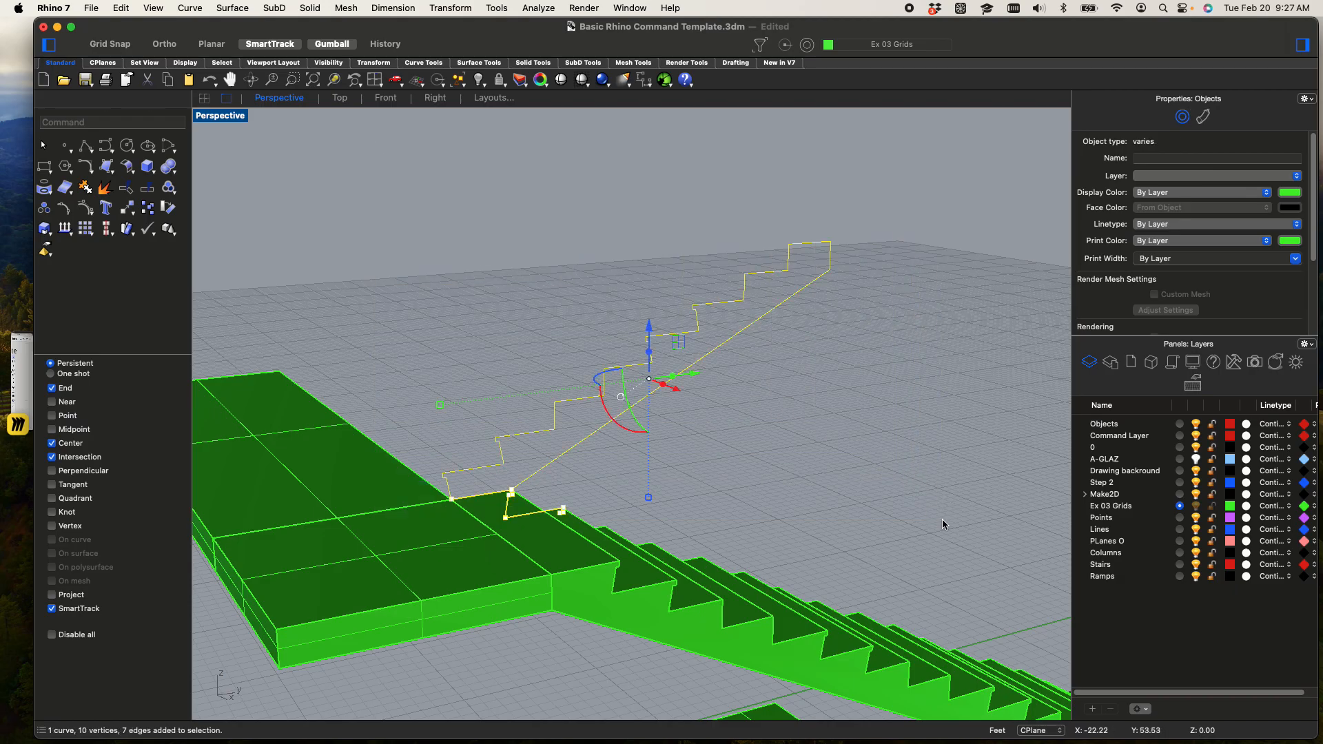
mouse_move(871, 533)
right_mouse_down()
mouse_move(939, 546)
mouse_move(896, 539)
right_mouse_up()
key("Escape")
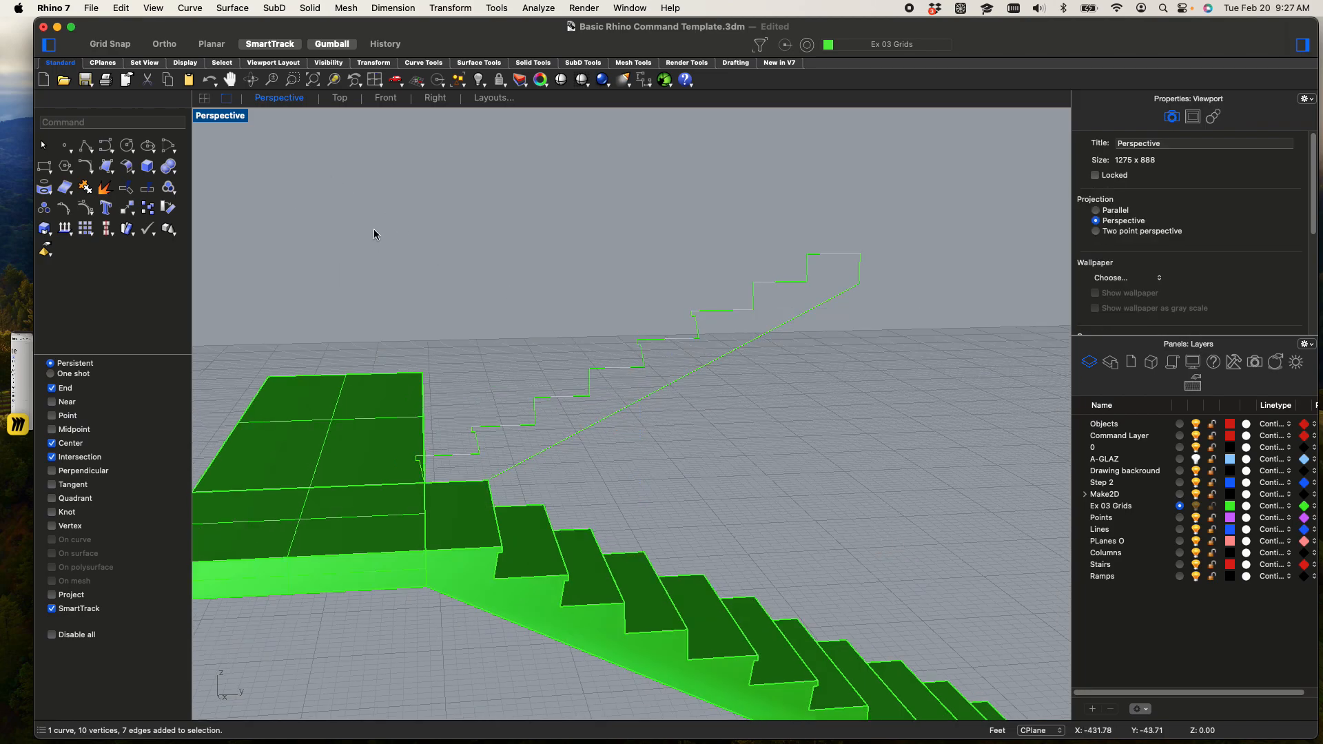
left_click_drag(310, 193, 954, 500)
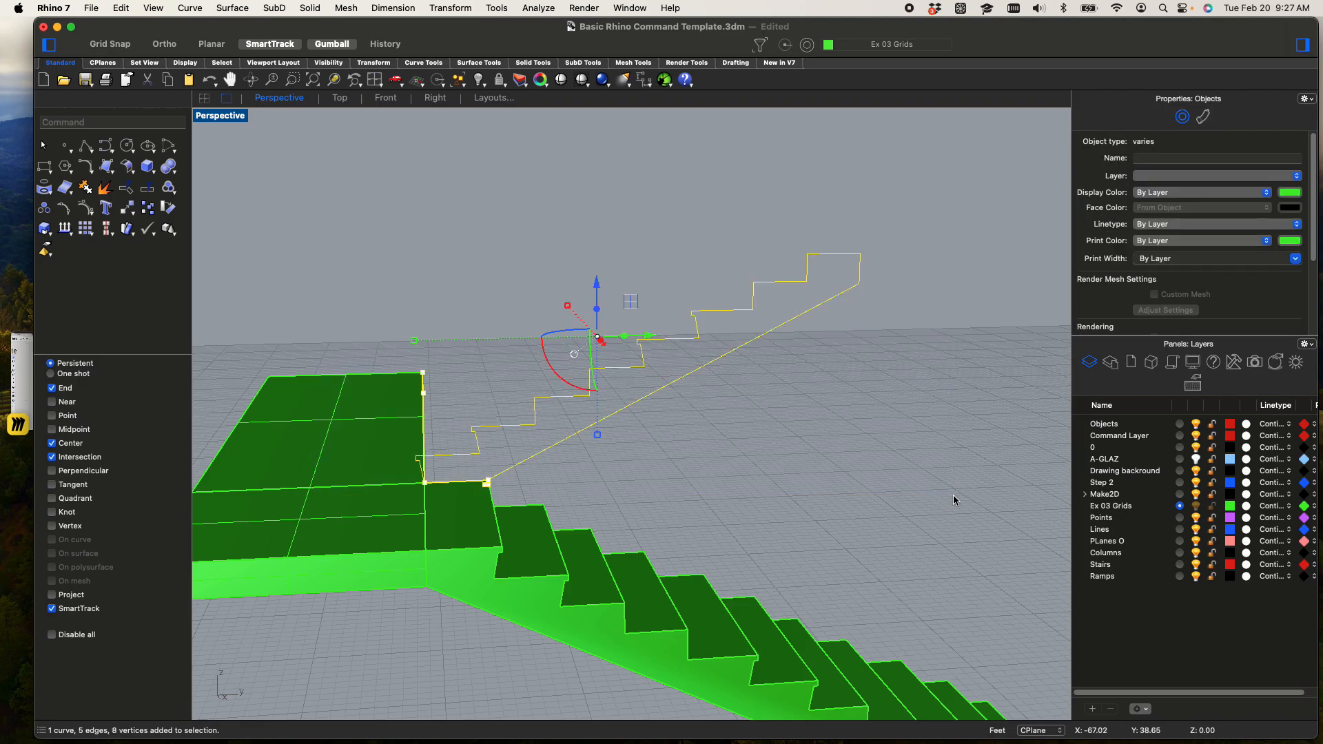
right_click_drag(902, 521, 831, 511)
key("Escape")
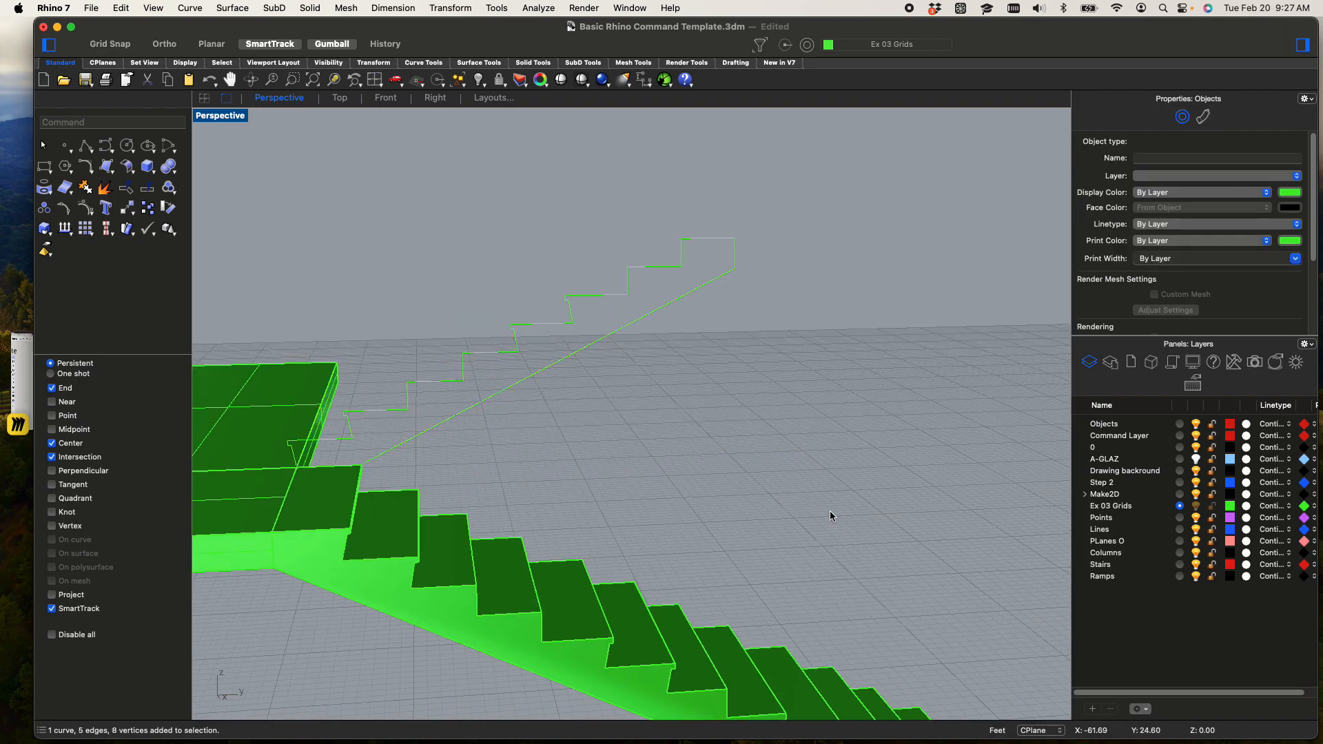
Pick the top landing's upper face as a sub-object and undo the landing and sideways slab extrusions
right_click_drag(523, 448, 595, 435)
left_click(410, 495, "shift+super")
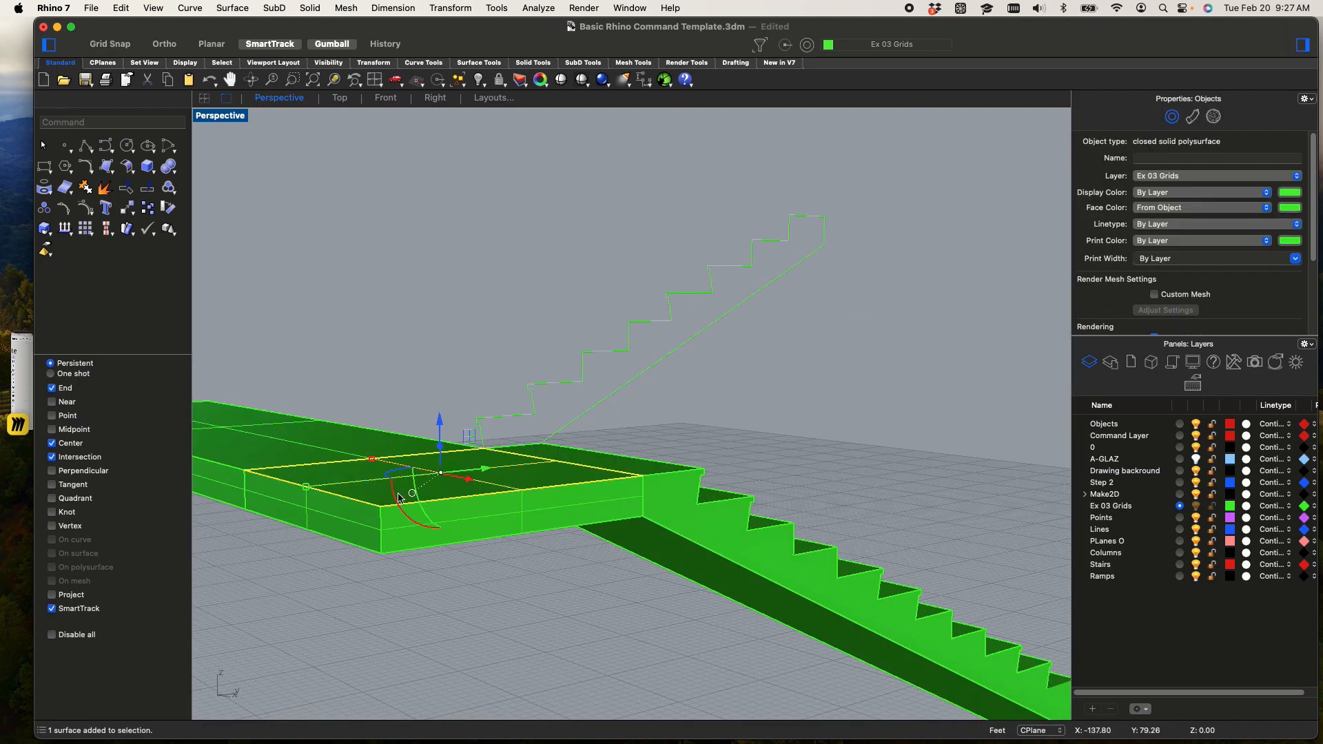
right_click_drag(380, 496, 444, 494, "shift")
scroll(445, 467, "down", 5)
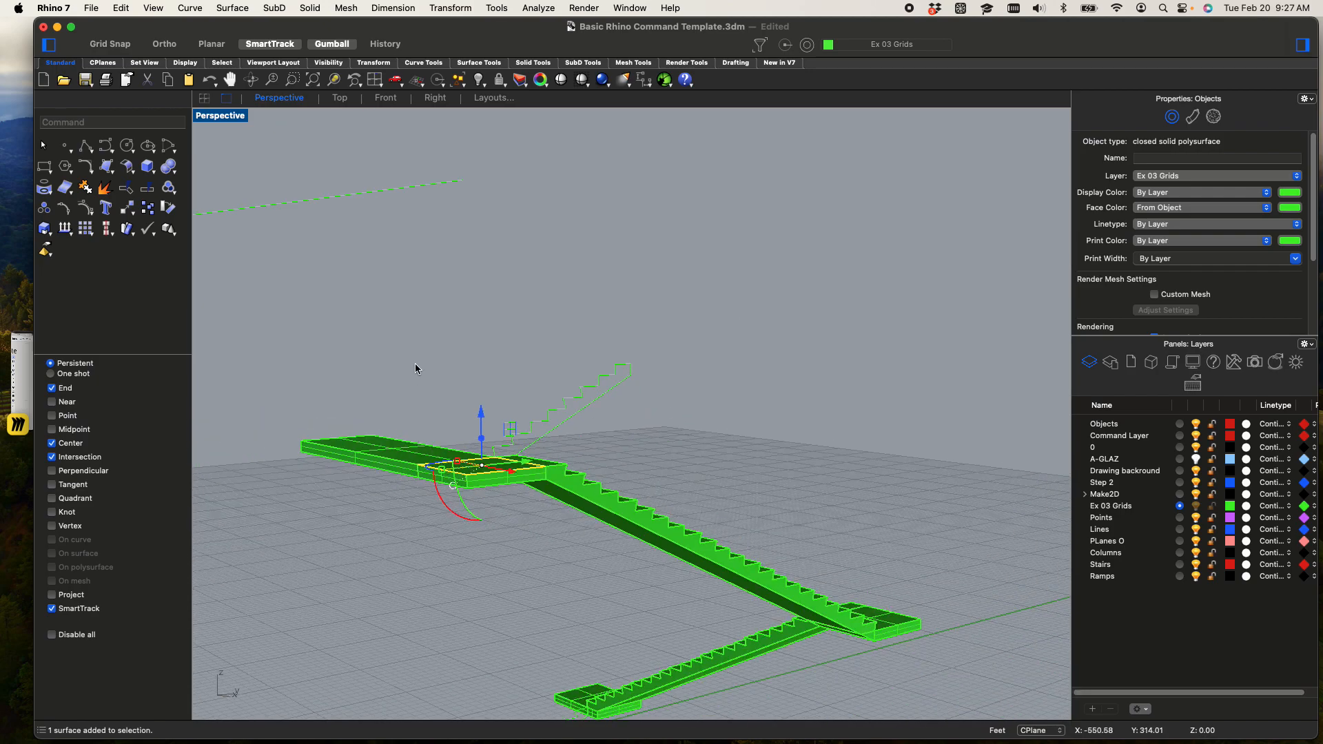
key("super+z")
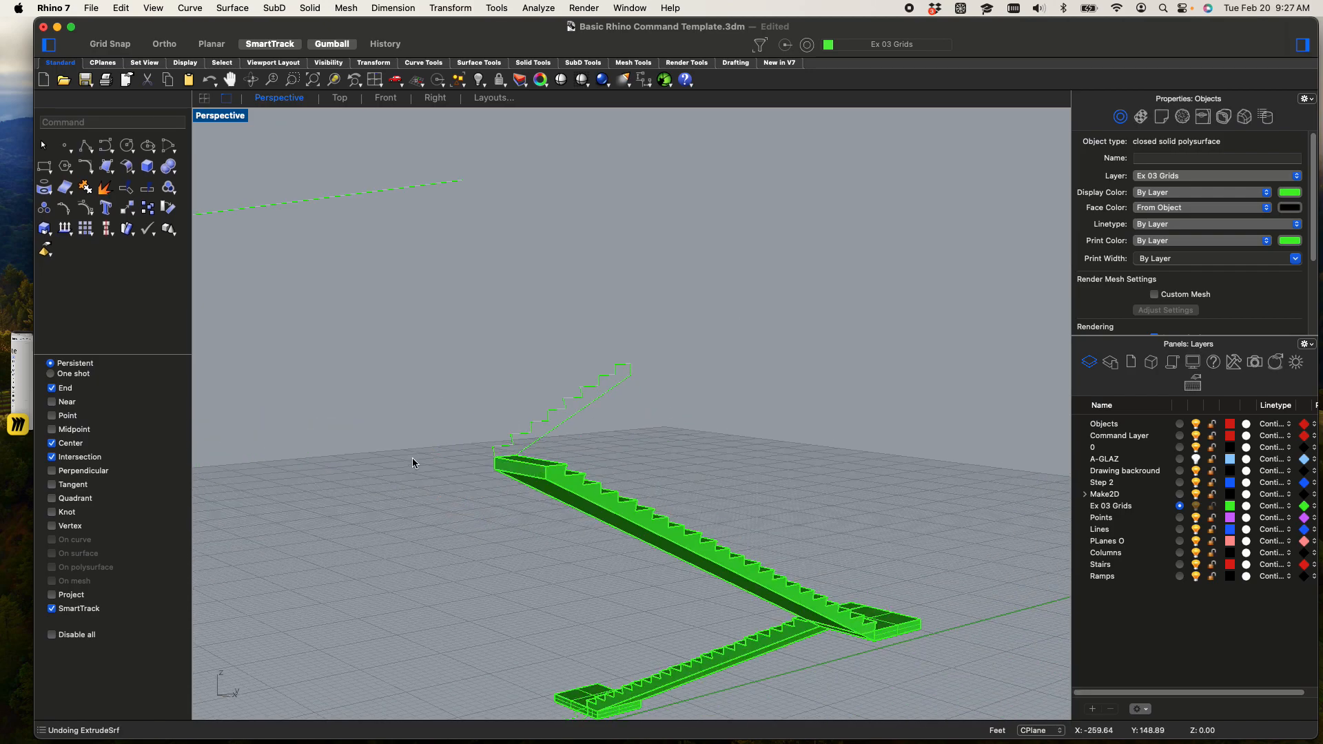
Window-select the stacked flights, landings, short-flight profile and ground outline, and join the selected surfaces and curves
scroll(415, 453, "up", 5)
left_click(813, 434, "shift+super")
left_click(815, 475, "shift+super")
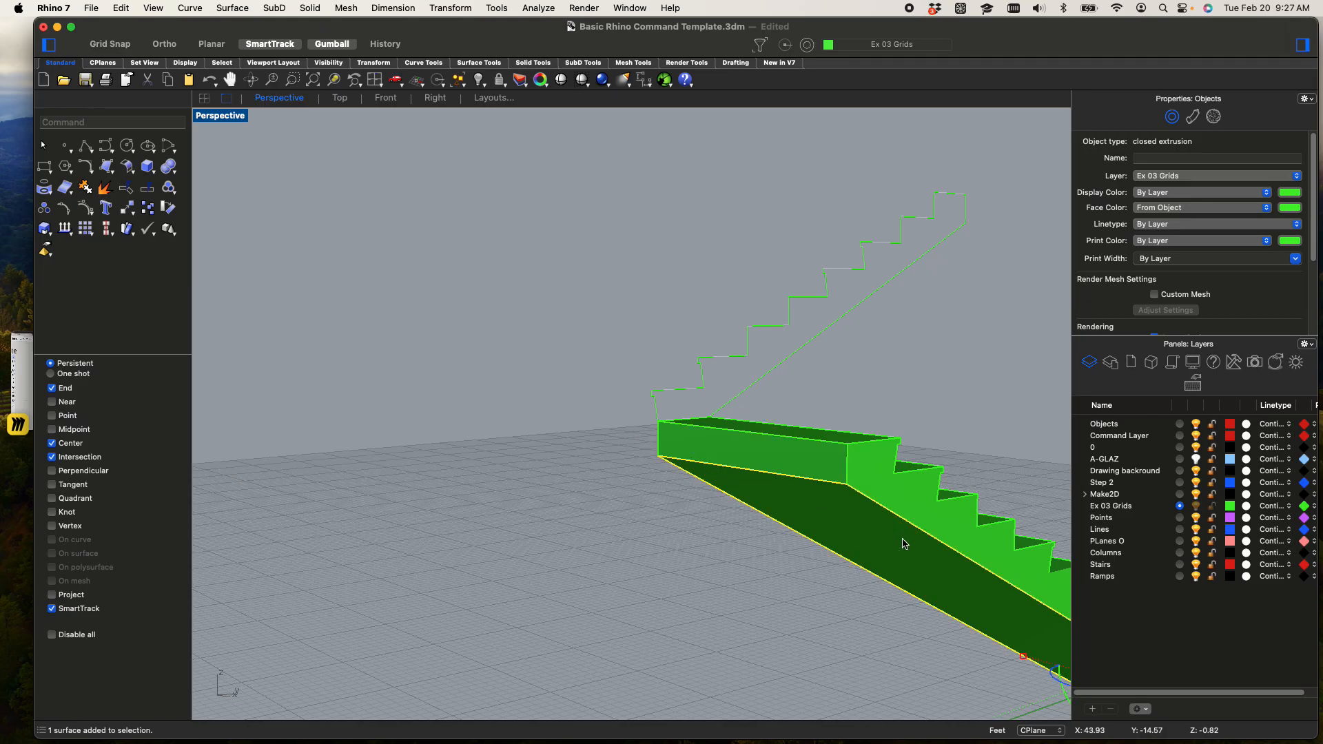
scroll(903, 503, "down", 4)
scroll(903, 503, "down", 4)
right_click_drag(812, 475, 565, 386, "shift")
left_click(483, 402)
left_click_drag(485, 343, 925, 685)
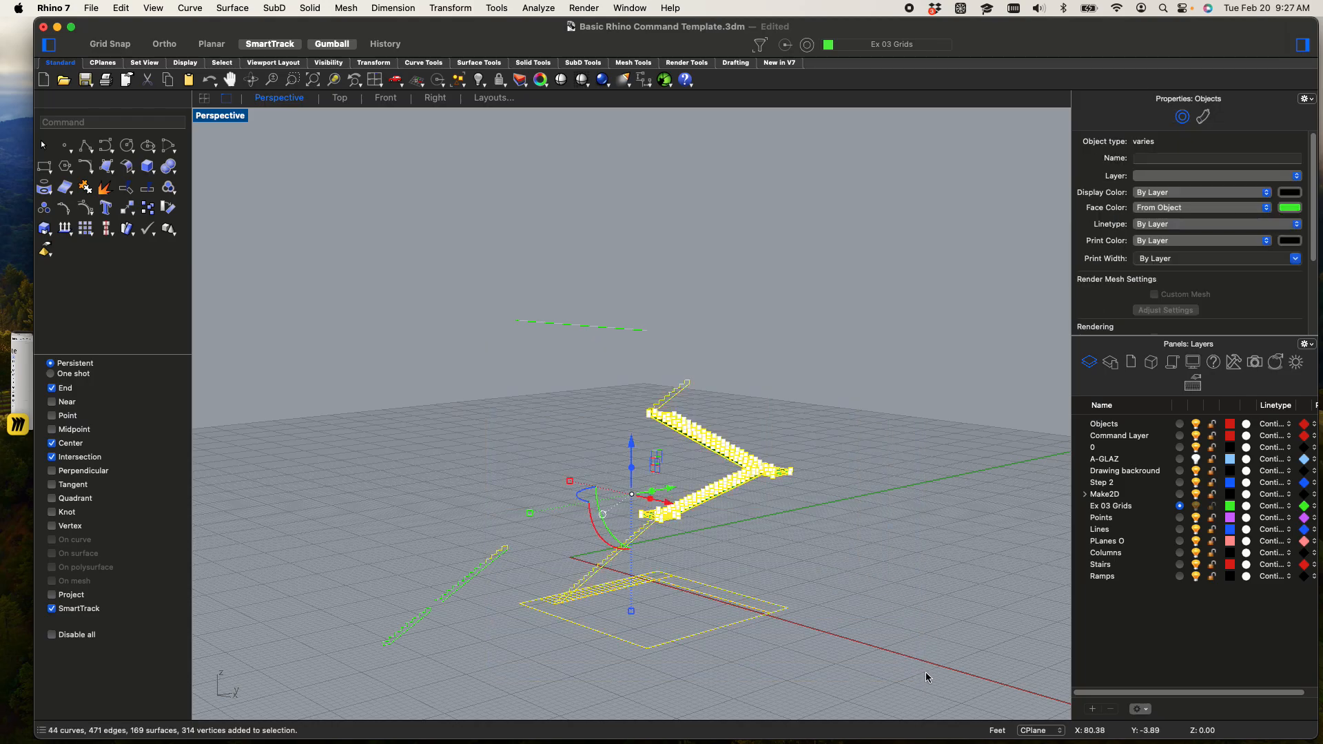
key("Return")
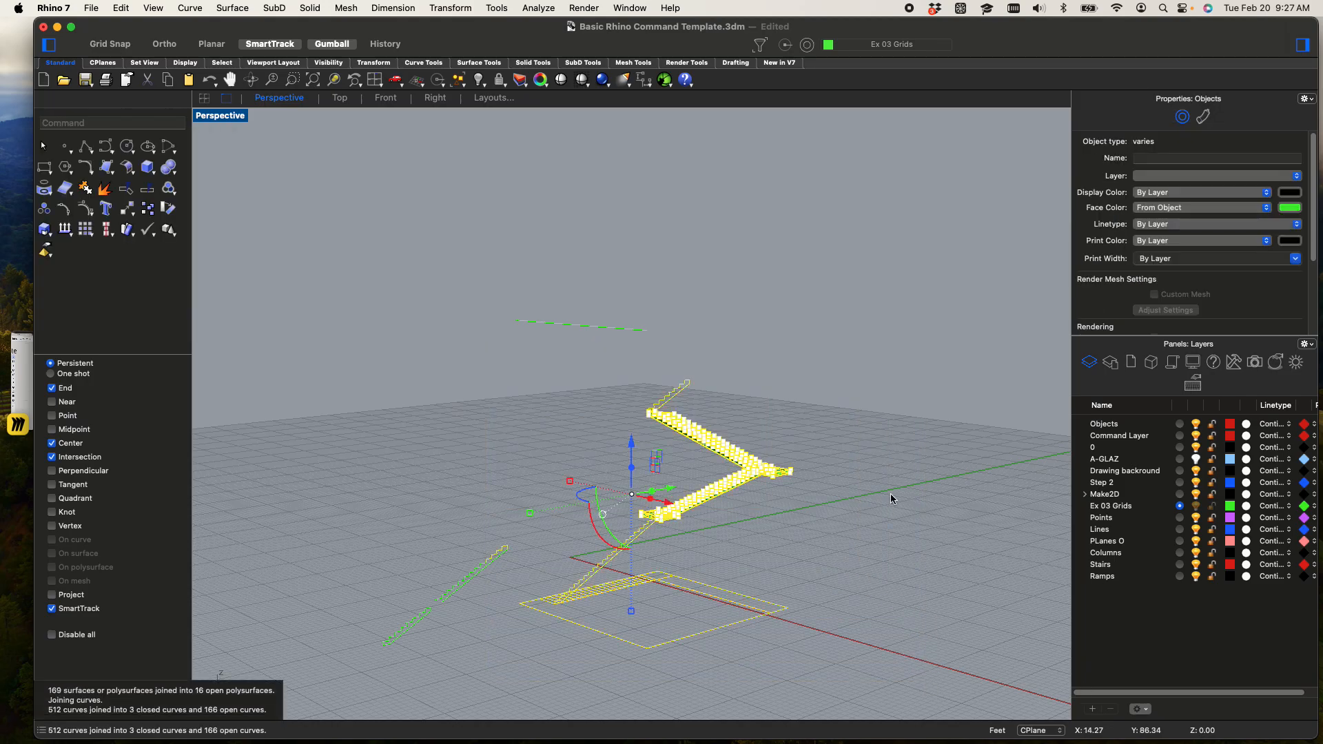
Try to select the upper stair flight as one object from different view angles, dismissing the overlapping sub-object candidates
scroll(669, 427, "up", 3)
scroll(679, 416, "up", 3)
left_click(727, 439)
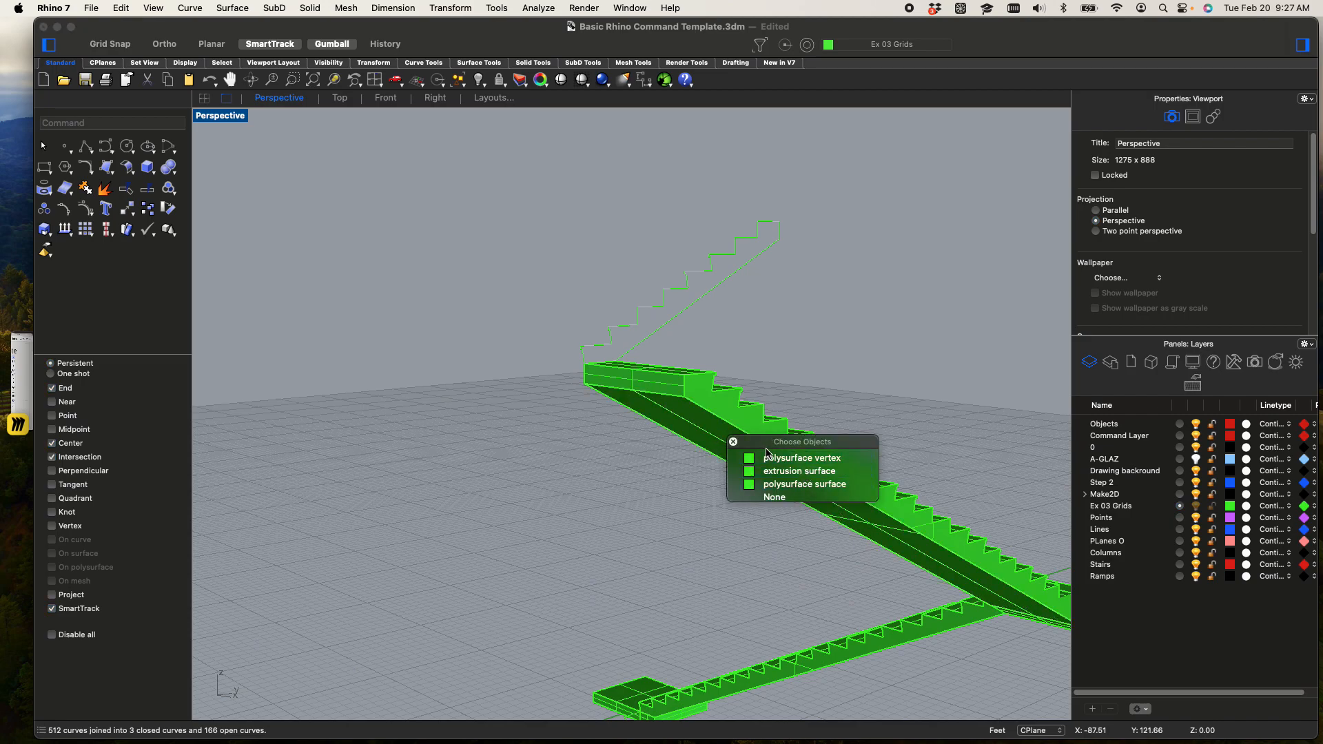
key("Escape")
left_click(743, 452, "shift+super")
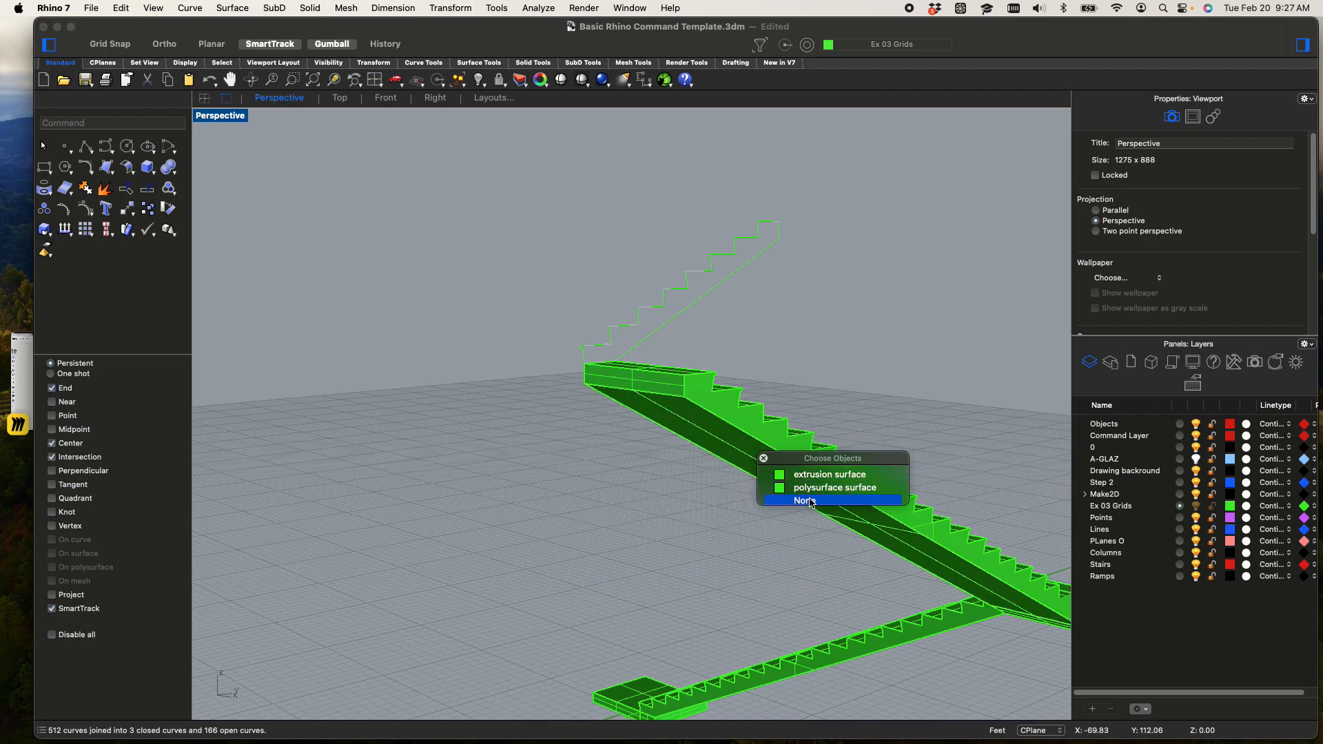
left_click(804, 500)
right_click_drag(763, 295, 614, 431)
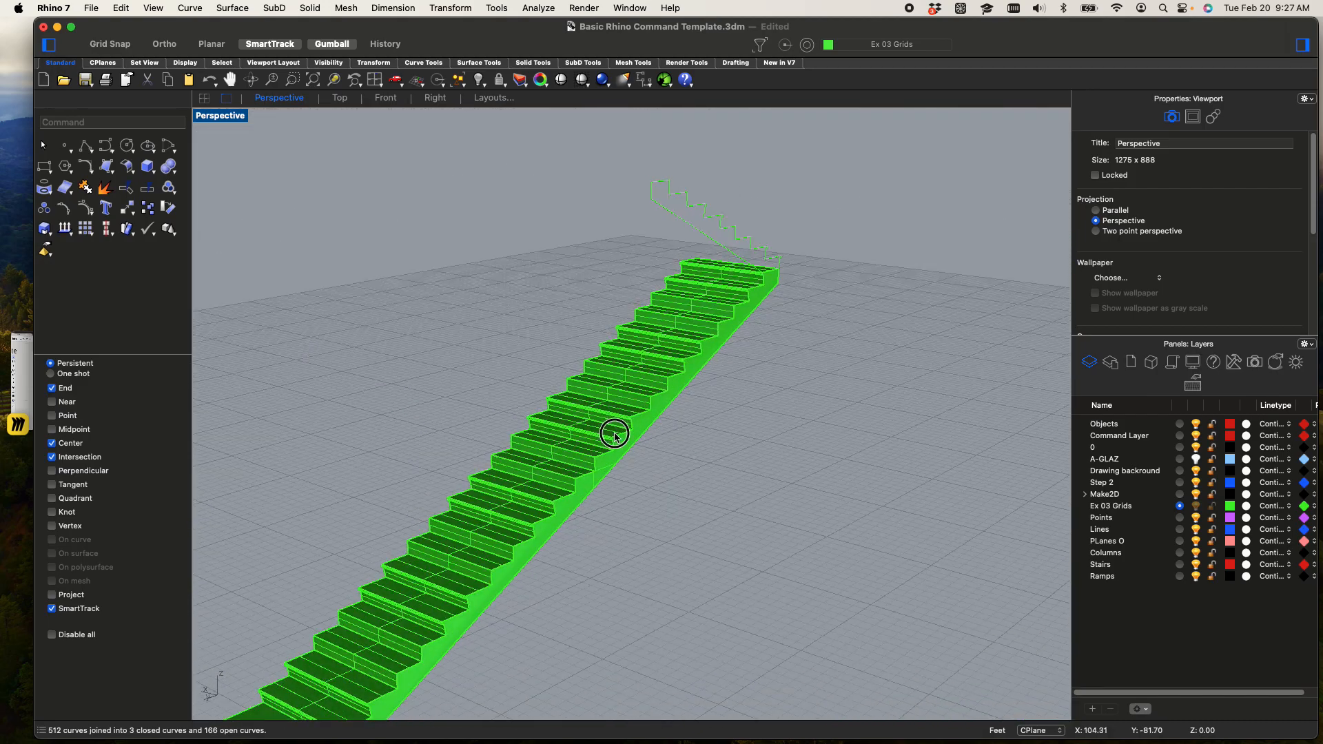
left_click(620, 436, "shift+super")
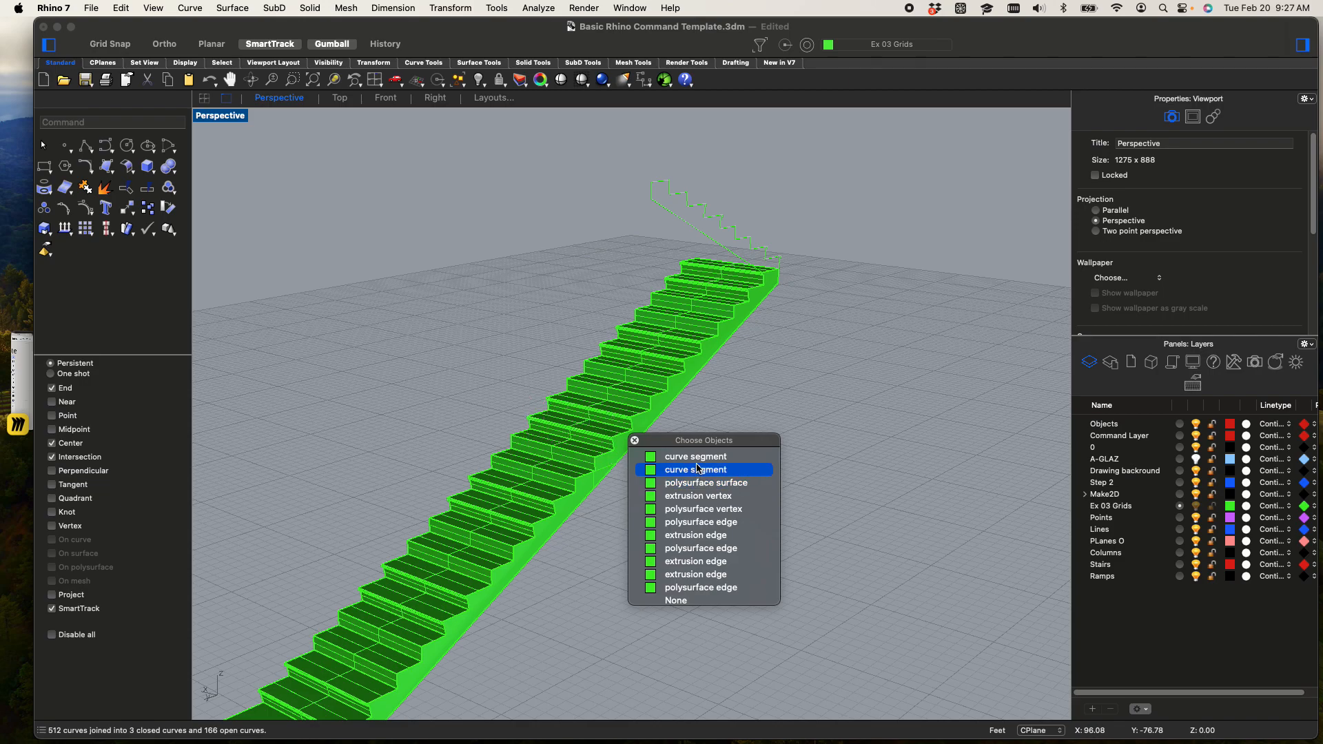
left_click(709, 350)
left_click(652, 398, "shift+super")
left_click(789, 240)
Disable the selection filter, clear the trial pick on the upper flight, and undo the copied short-flight profile
left_click(757, 48)
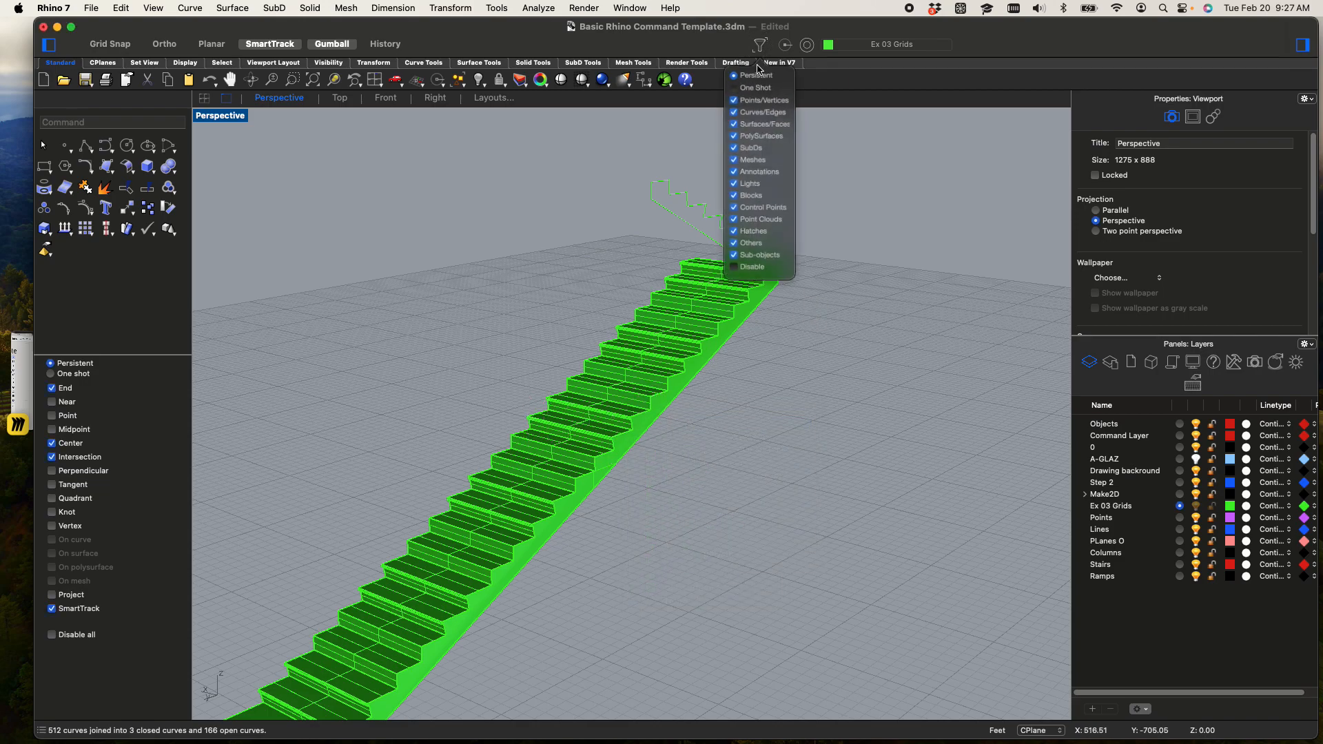
left_click(866, 201)
left_click(672, 377, "shift+super")
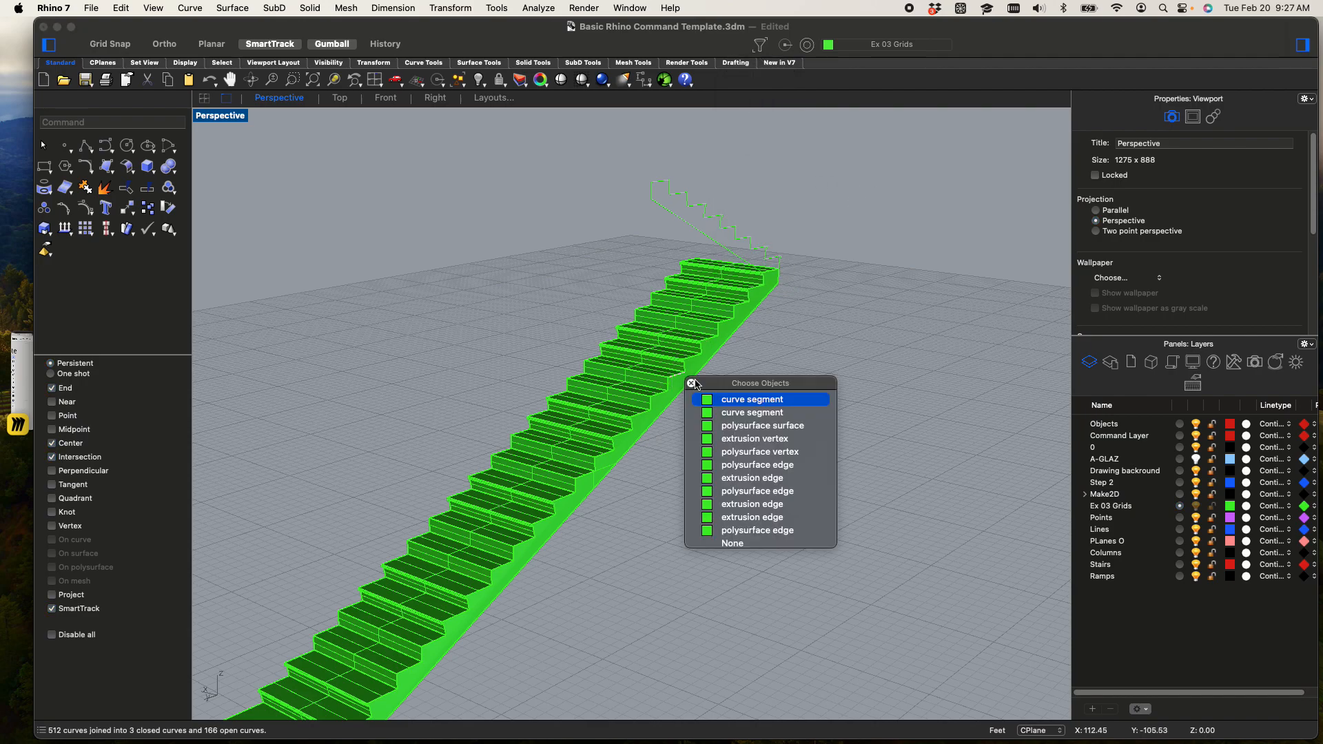
left_click(800, 323)
left_click(759, 45)
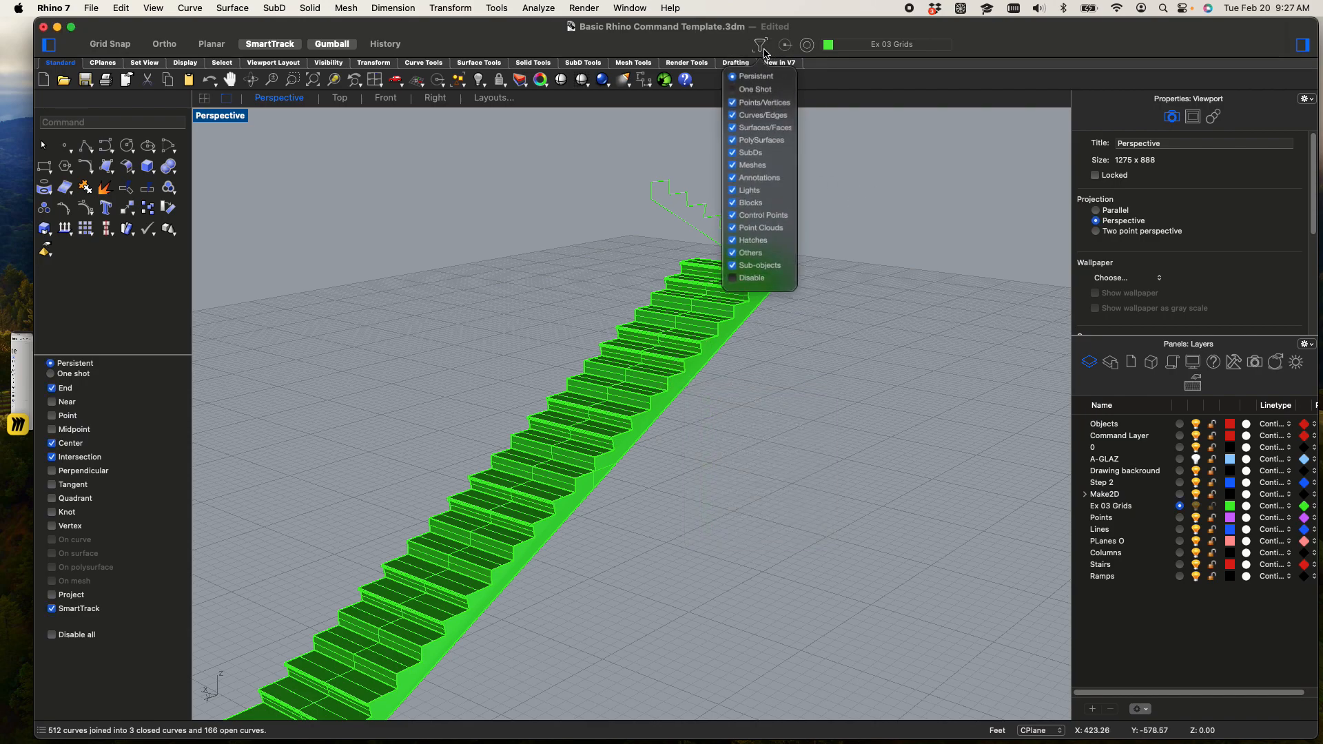
left_click(742, 275)
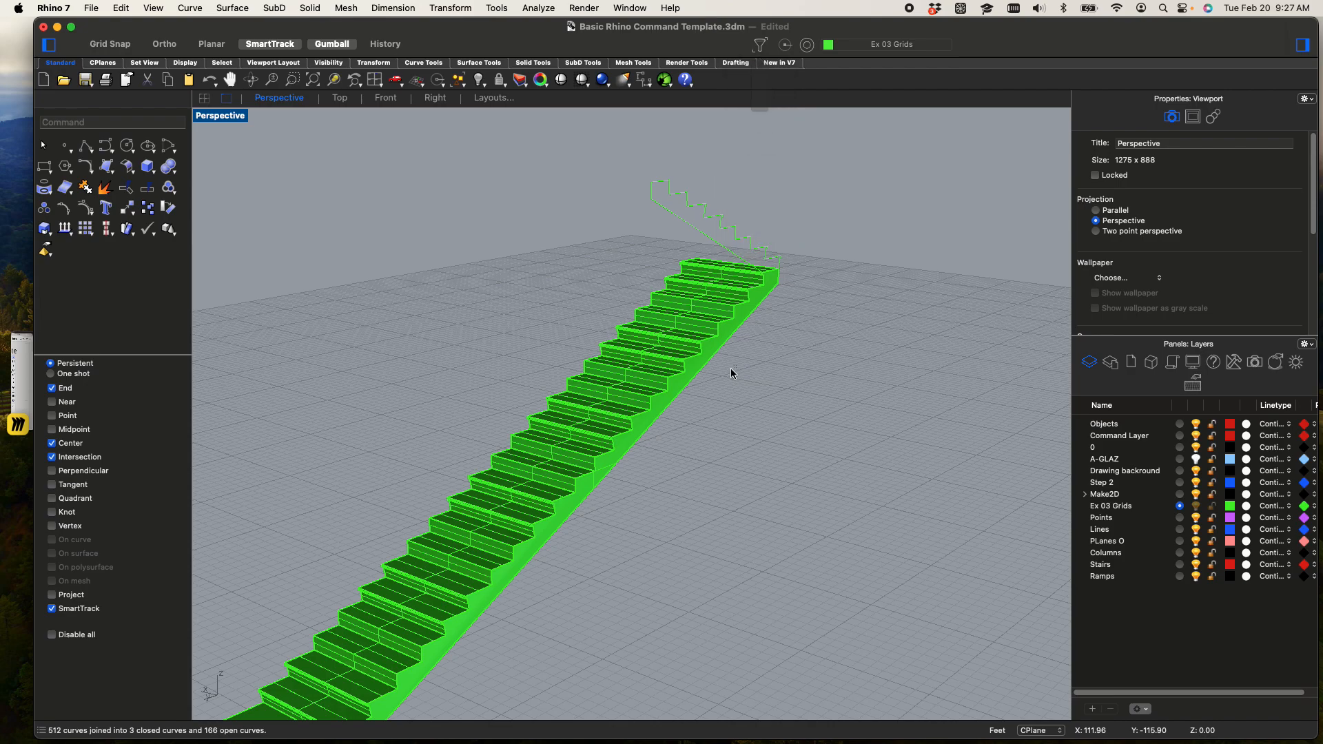
left_click(647, 376, "shift+super")
key("Escape")
key("super+z")
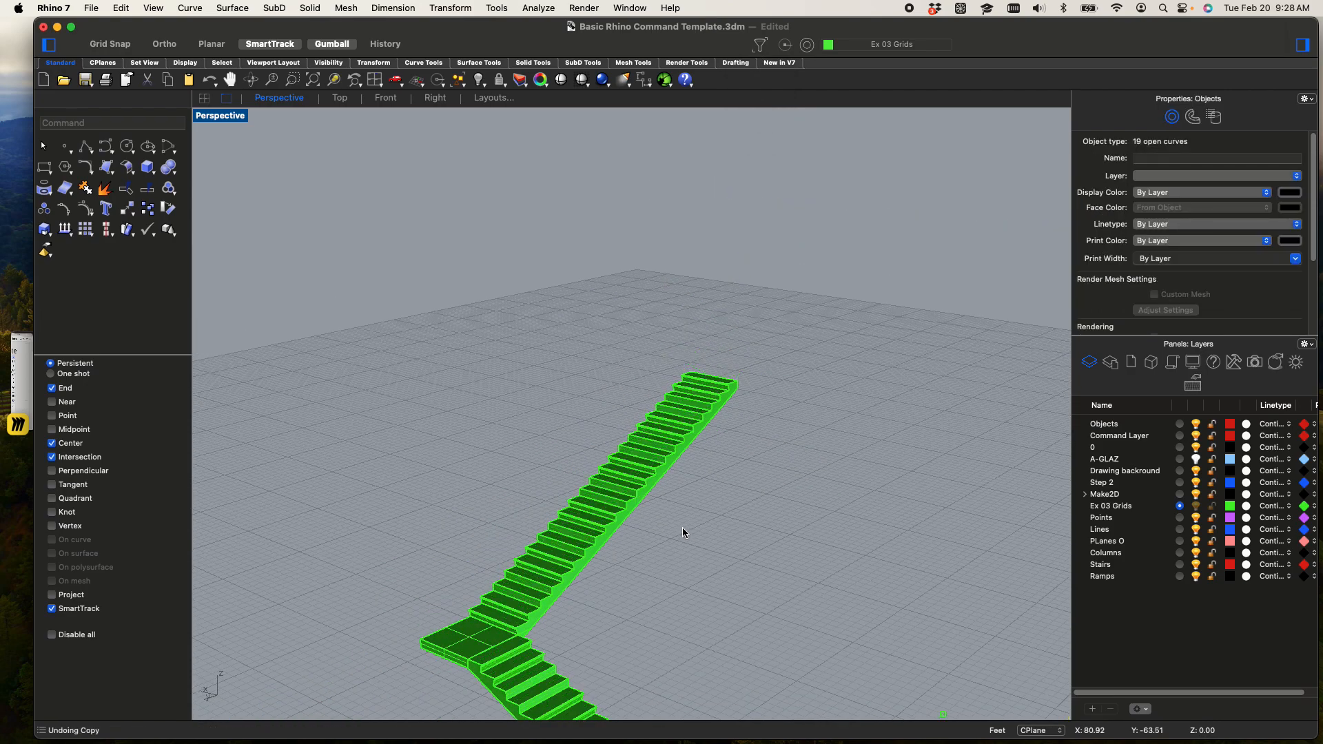
Try deleting the upper flight's side face picked as a sub-object, and undo the deletion
left_click(628, 488, "shift+super")
scroll(610, 539, "up", 3)
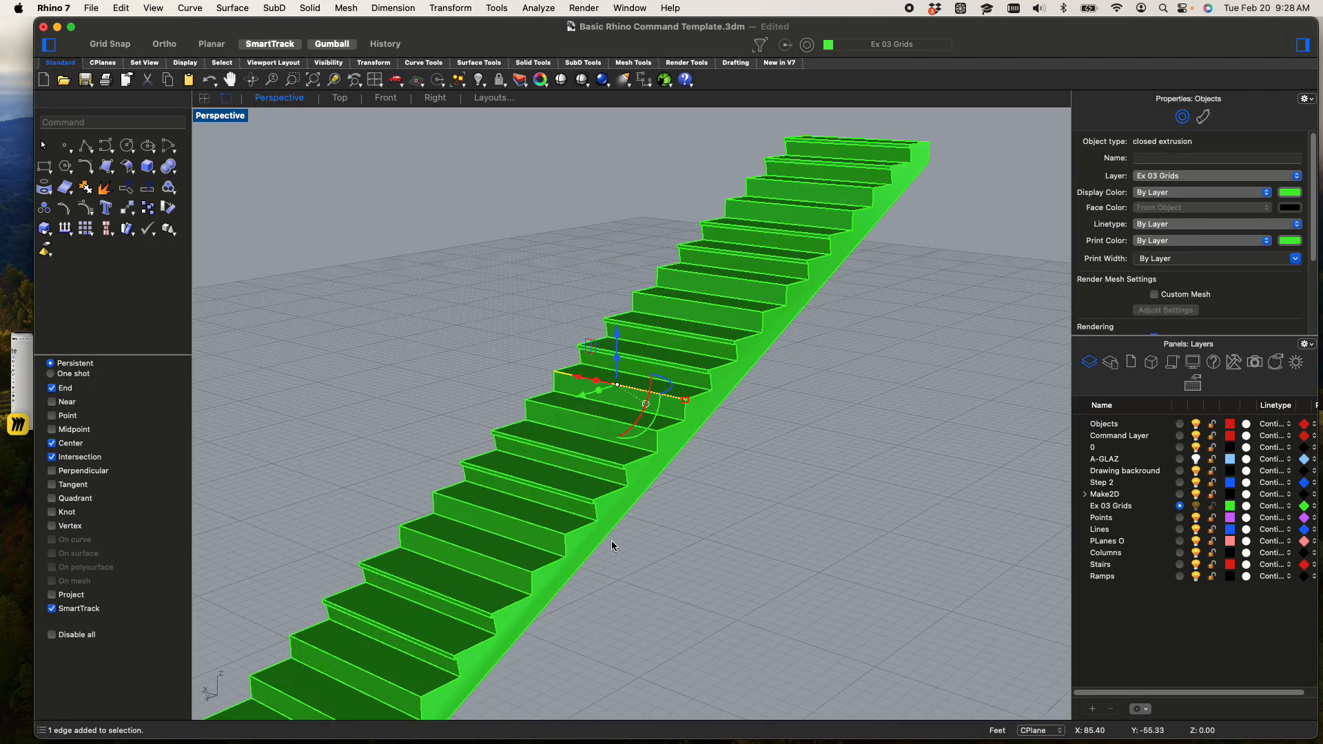
scroll(594, 515, "up", 5)
left_click(565, 583, "shift+super")
left_click(537, 513, "shift+super")
left_click(594, 594, "shift+super")
key("Delete")
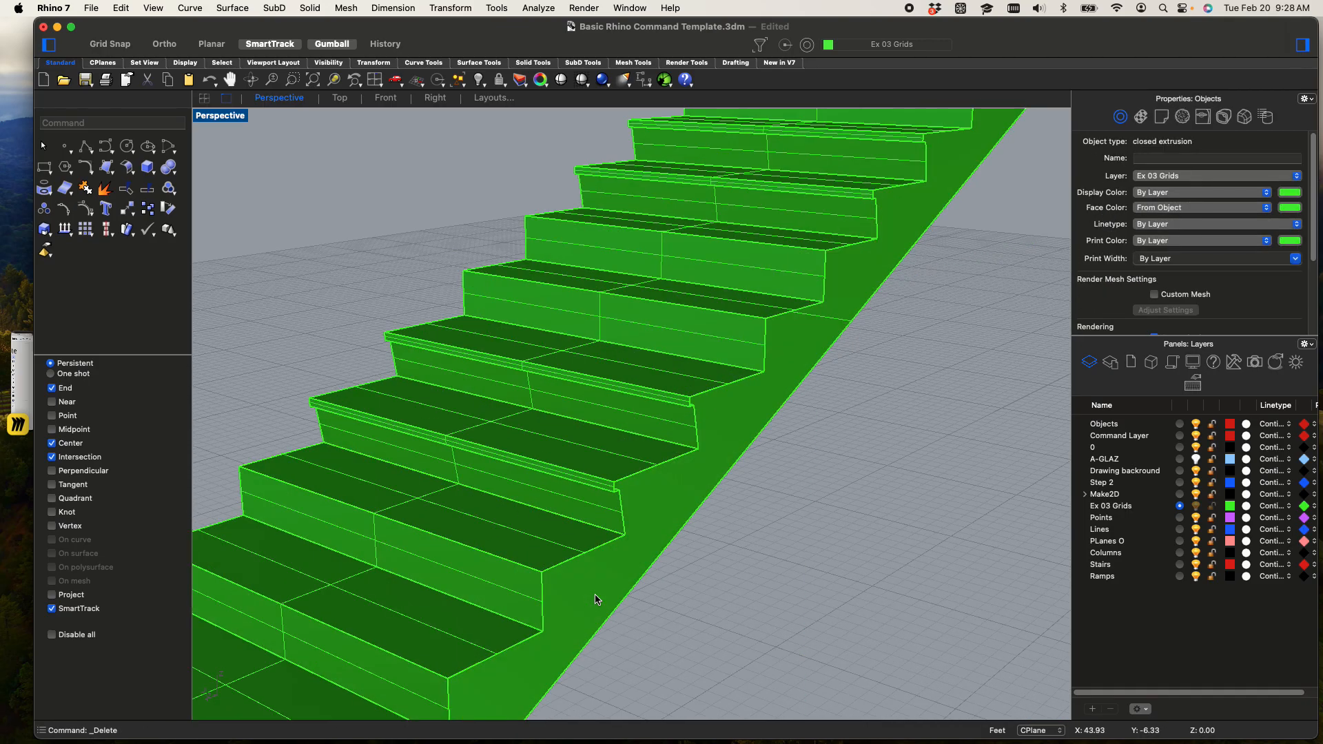
key("super+z")
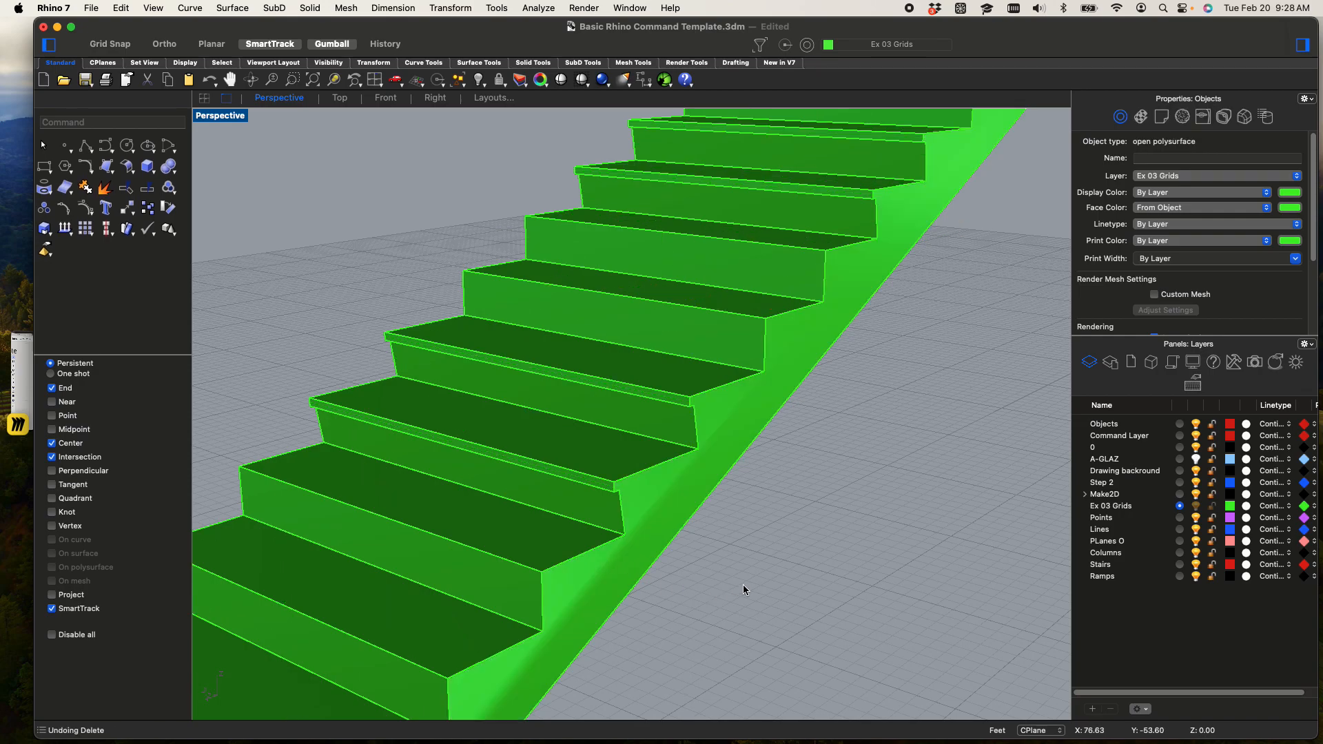
Undo the earlier join of the stair surfaces and curves
scroll(792, 592, "down", 8)
key("super+z")
right_click_drag(880, 576, 730, 460)
Exclude sub-objects in the selection filter, select the whole upper flight as a test, and deselect it
left_click(760, 45)
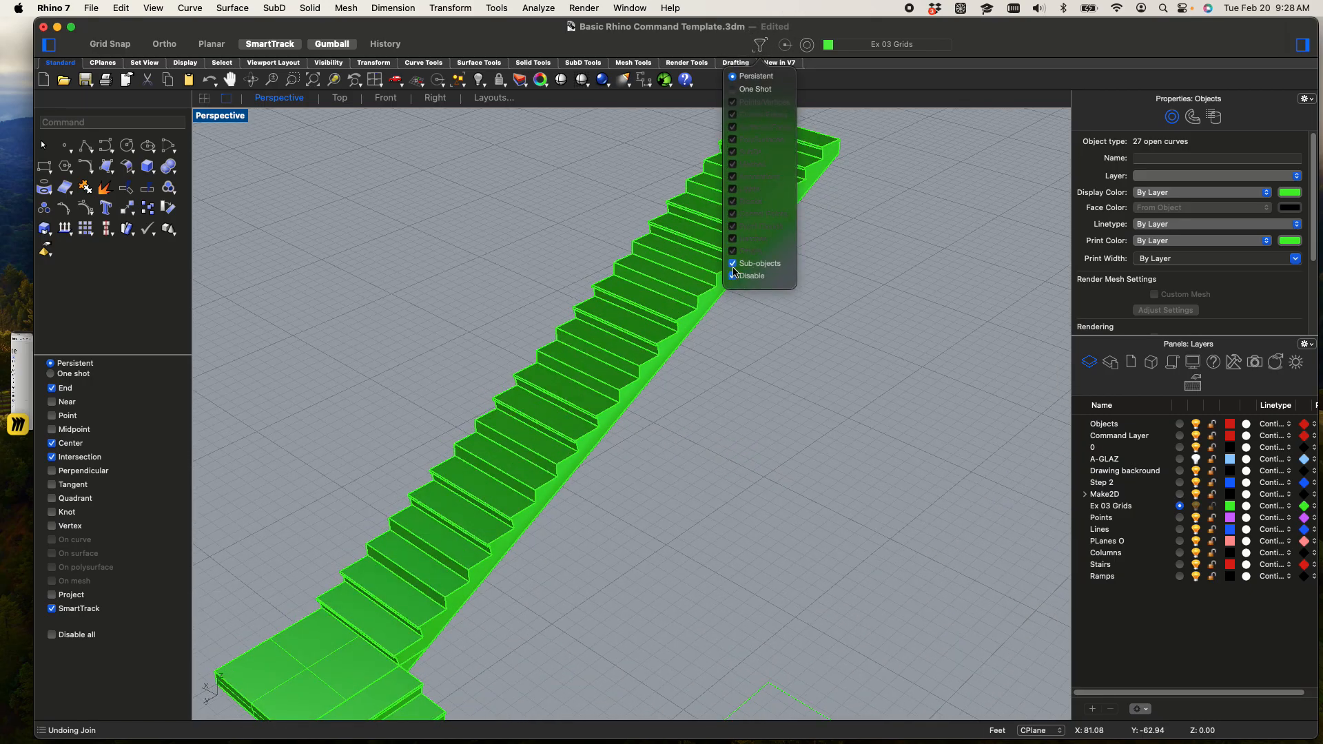
left_click(738, 397)
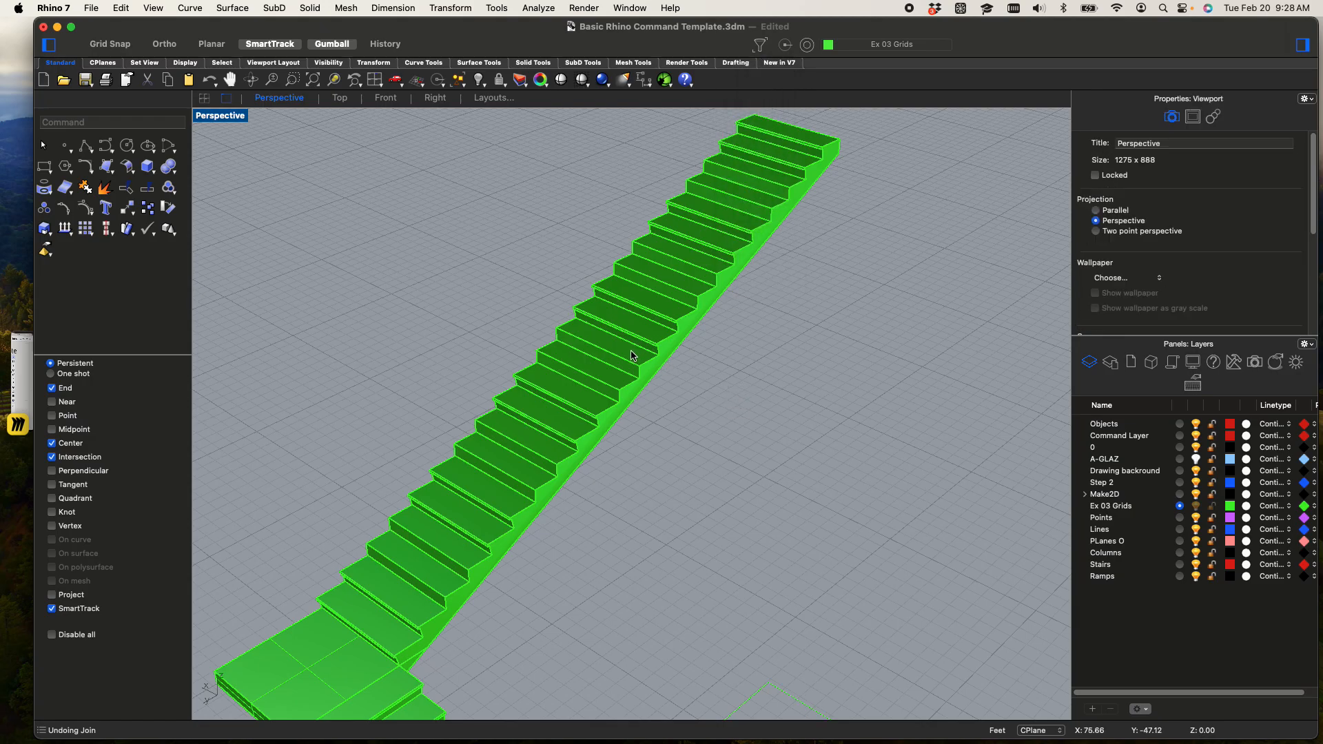
left_click(630, 362)
right_click_drag(742, 457, 796, 332)
scroll(671, 330, "up", 5)
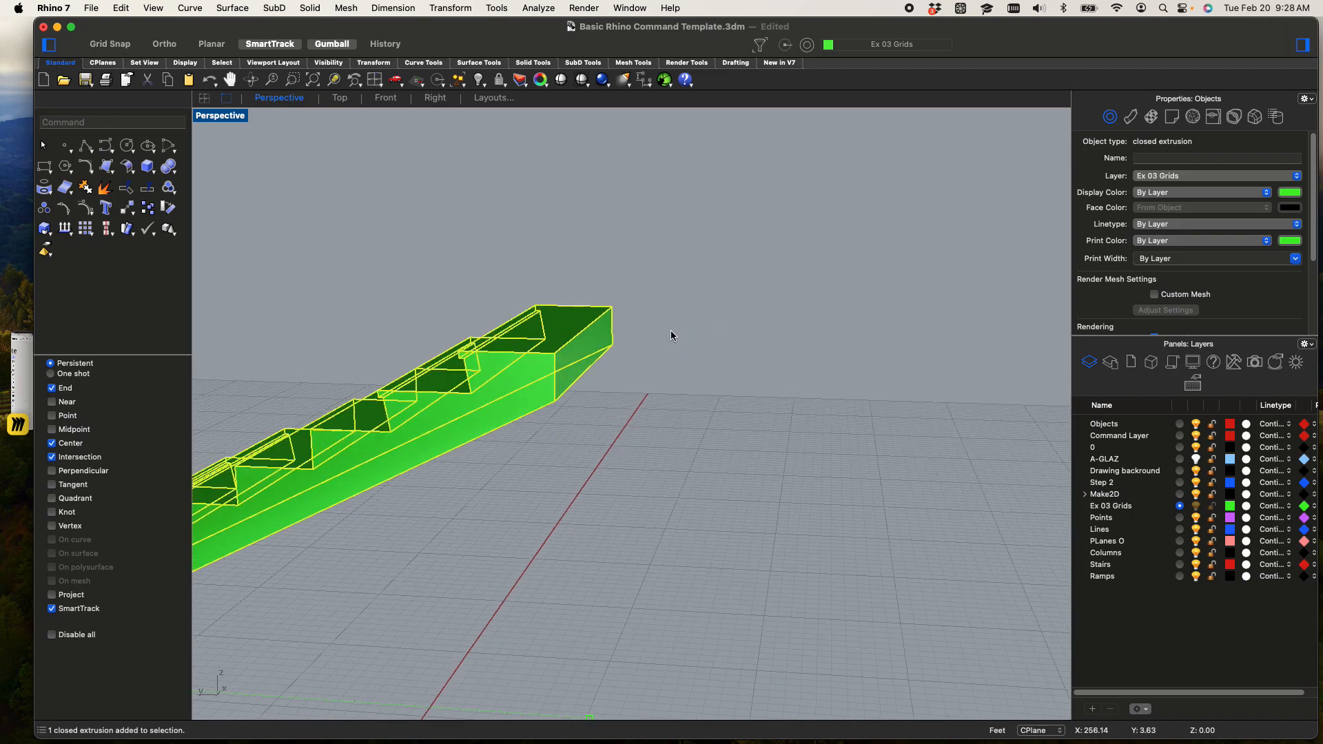
left_click(707, 331)
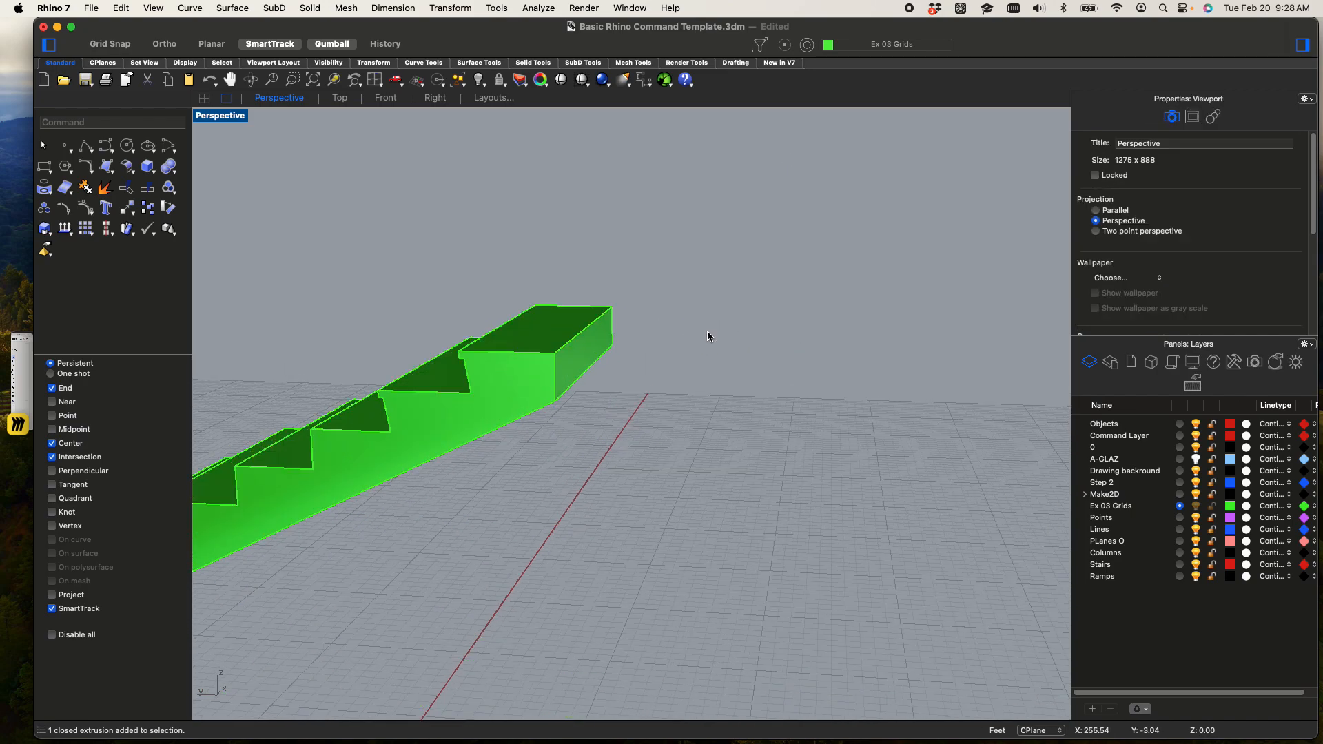
Extrude the vertical end face at the top of the upper flight 36" as a solid landing with ExtrudeSrf
left_click(581, 340)
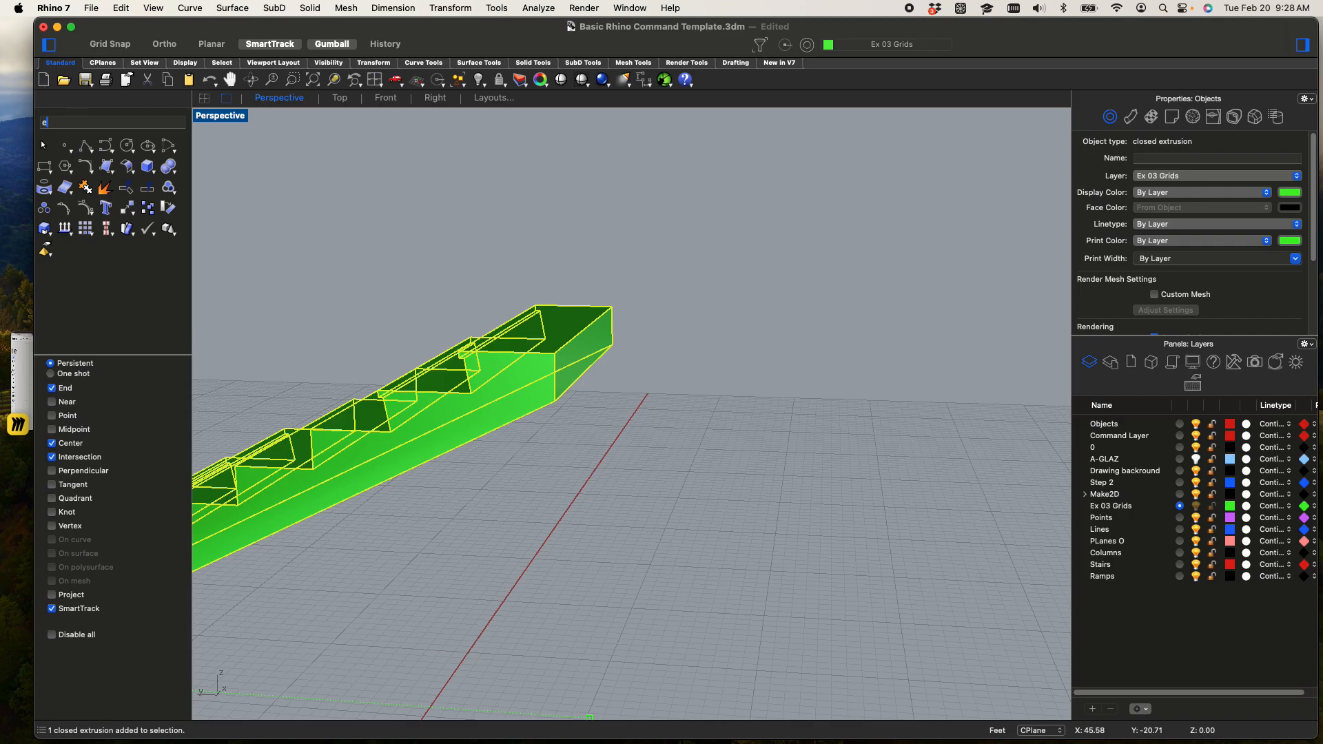
type("xt")
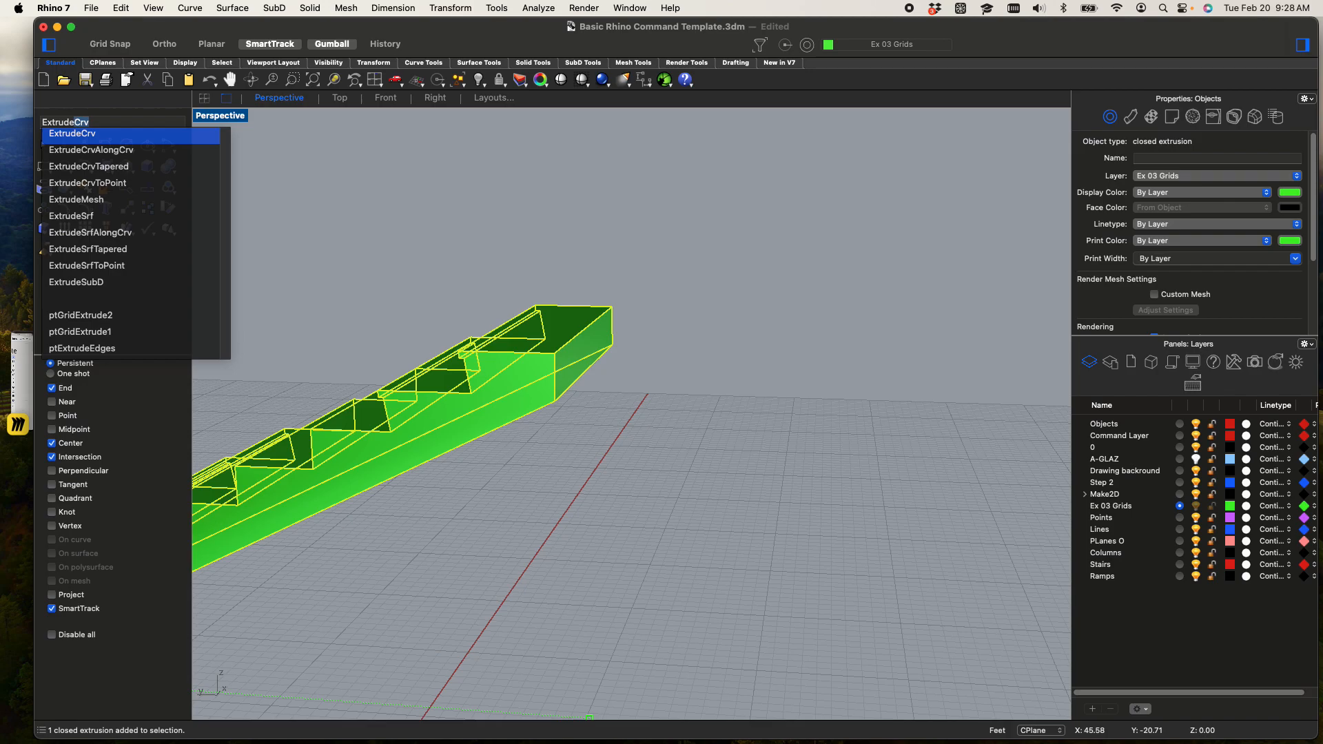
type("rude")
key("Down")
key("Down")
key("Down")
key("Down")
key("Down")
key("Return")
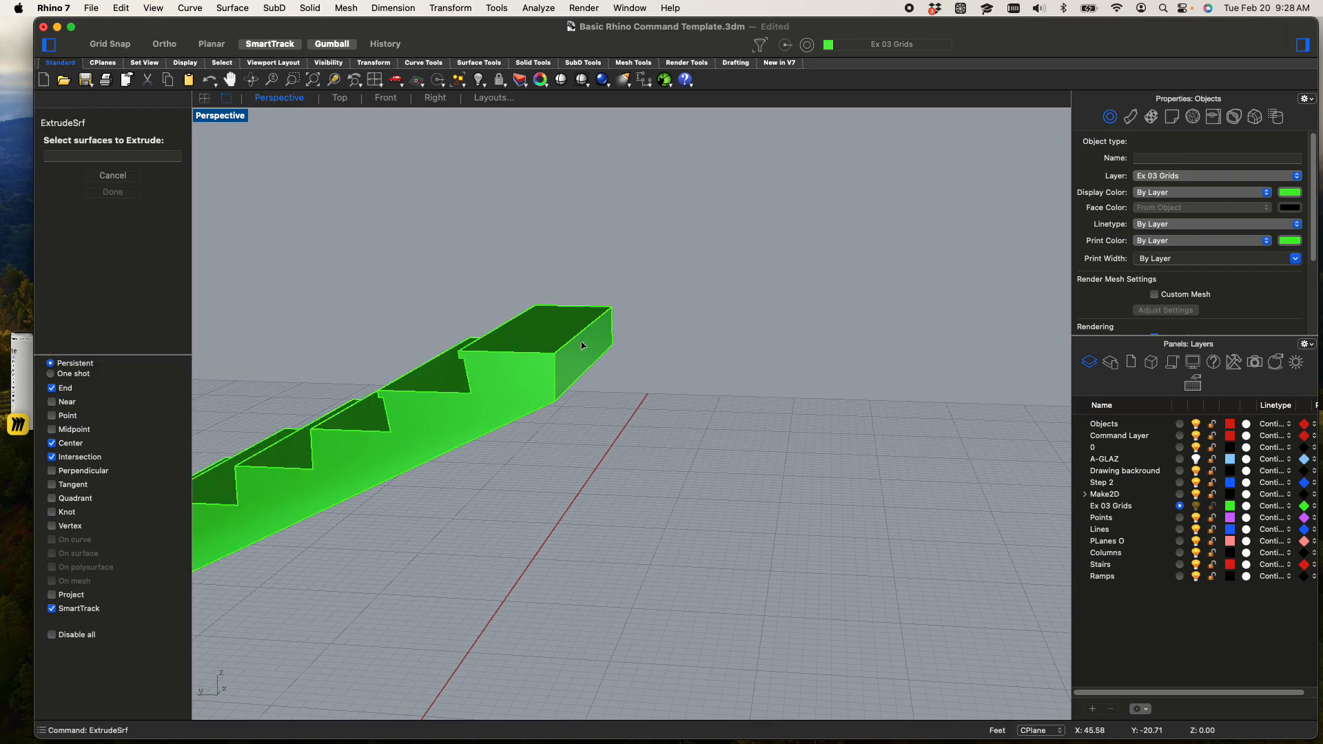
left_click(570, 358)
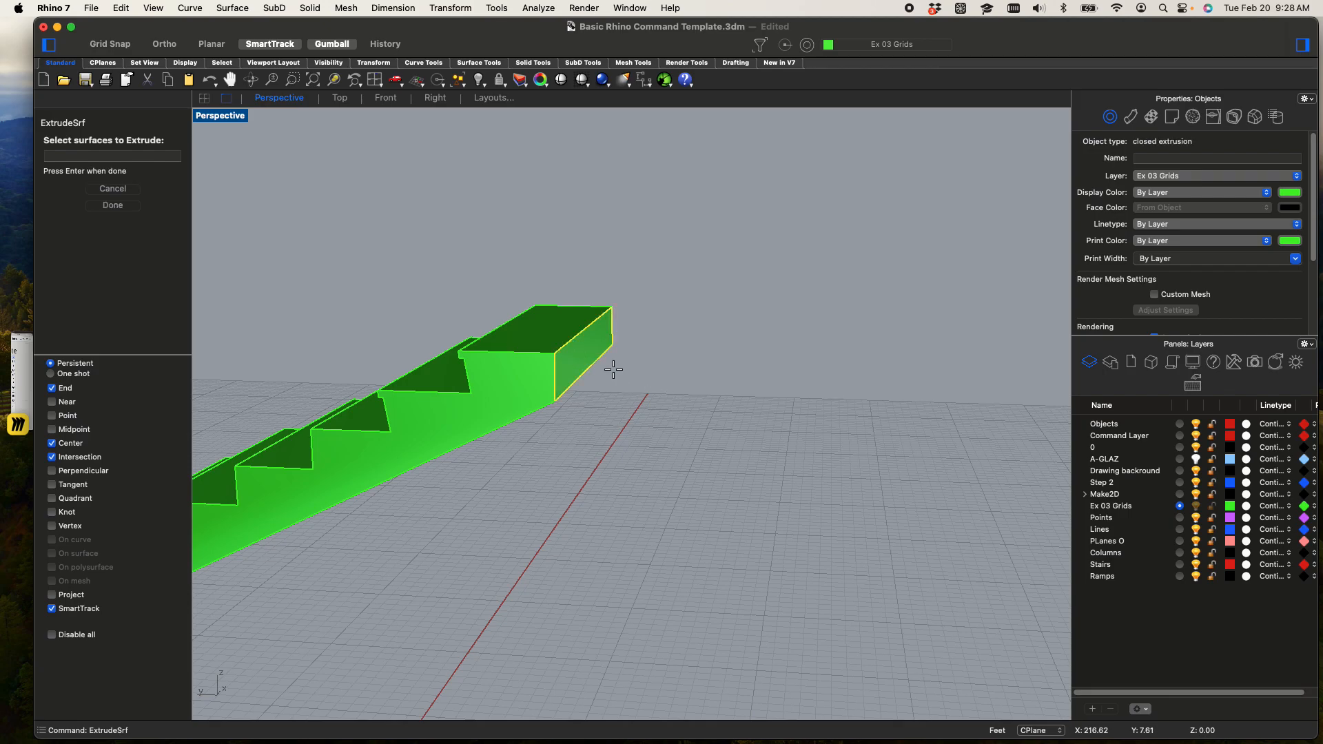
key("Return")
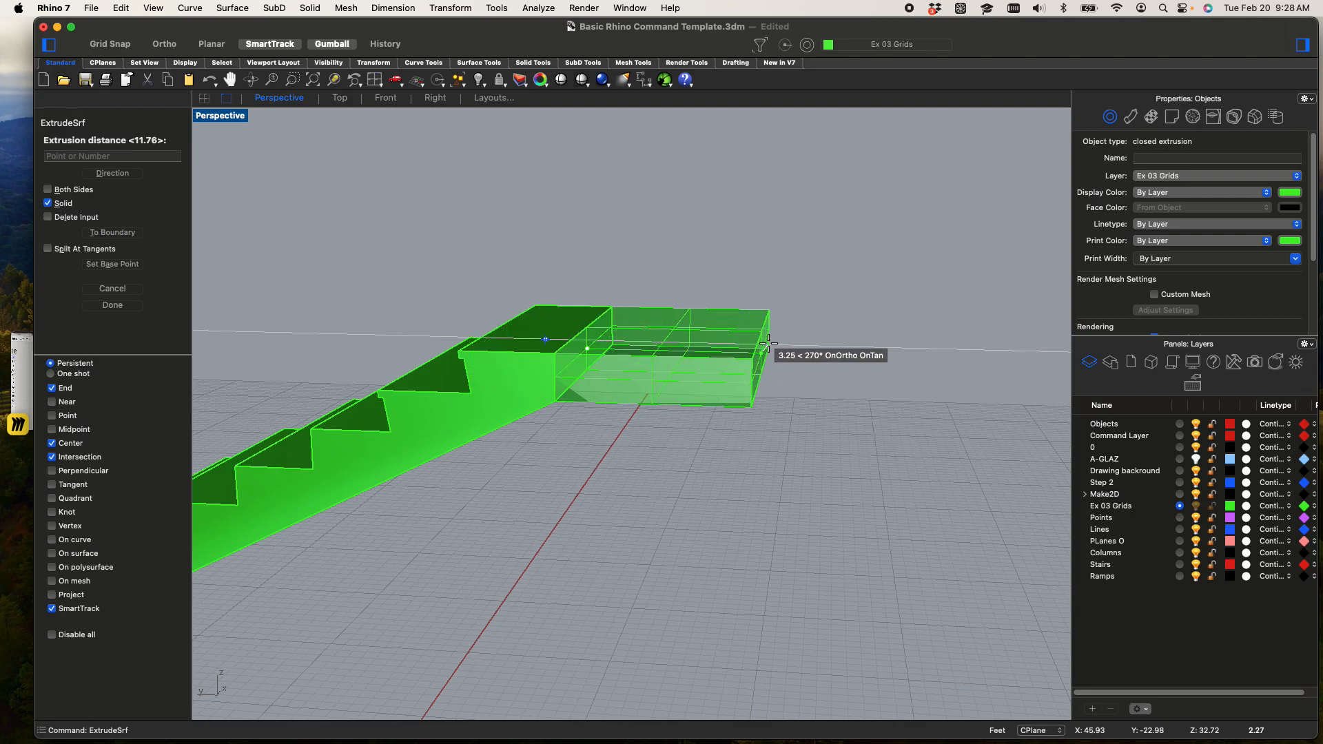
type("36\"")
key("Return")
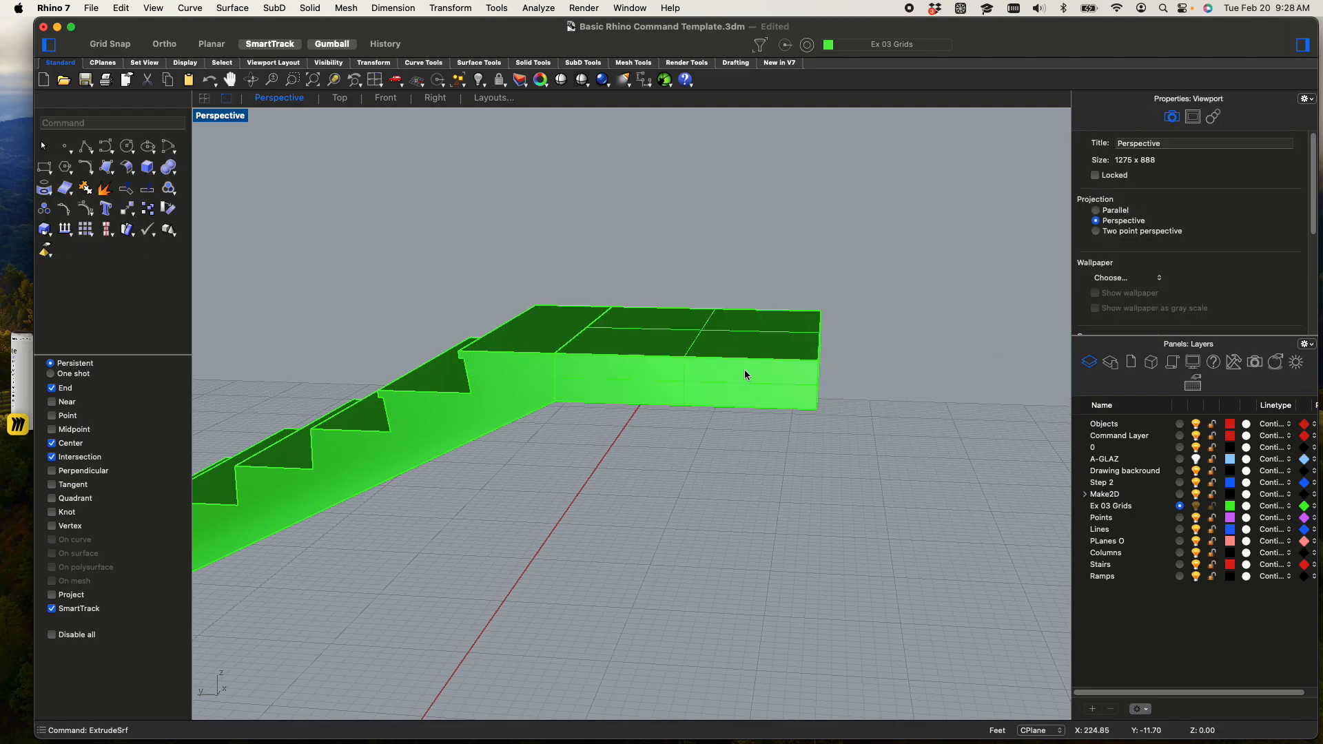
Extrude the new landing's side face into a long solid slab running back past the stair flights
left_click(760, 396)
key("Return")
left_click(747, 378)
key("Return")
right_click_drag(698, 531, 460, 507)
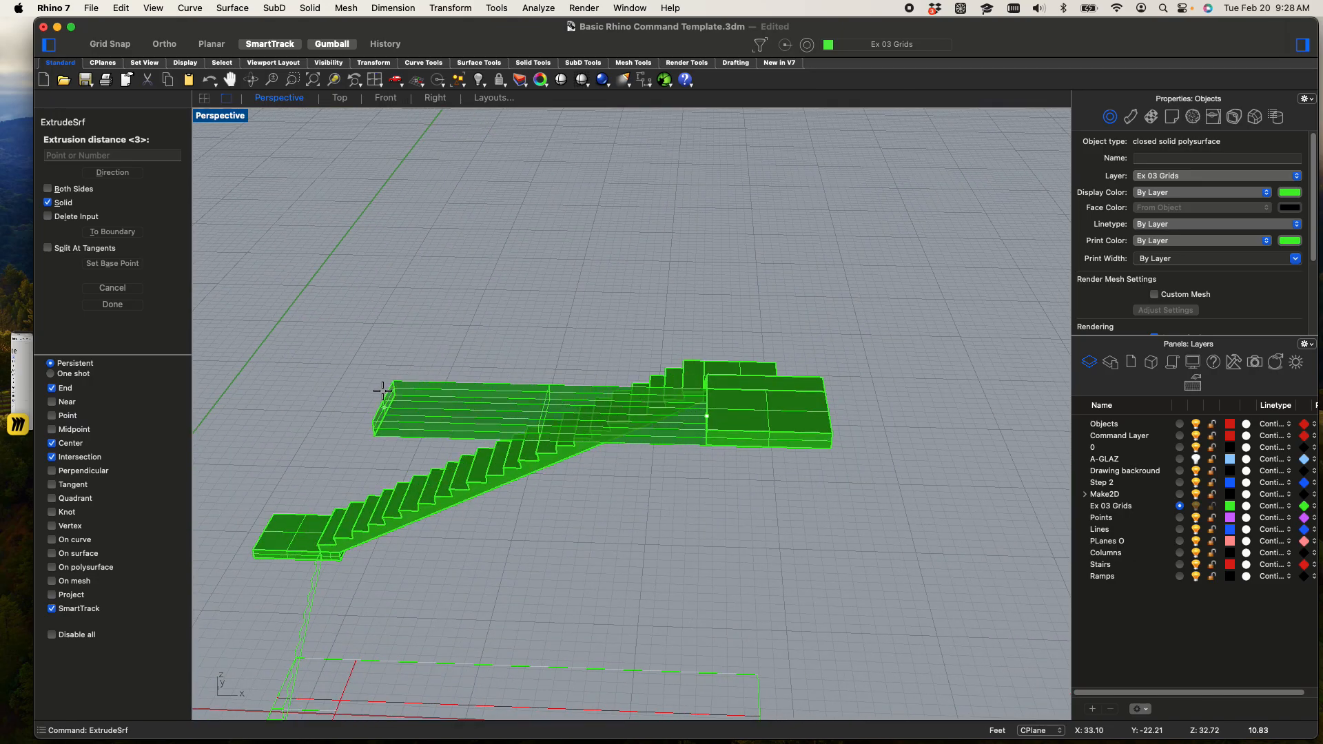
scroll(378, 387, "down", 2)
right_click_drag(330, 386, 627, 236, "shift")
left_click(312, 571)
Window-select the lower short-flight profile's curves on the ground and join them into one closed curve
scroll(358, 537, "down", 3)
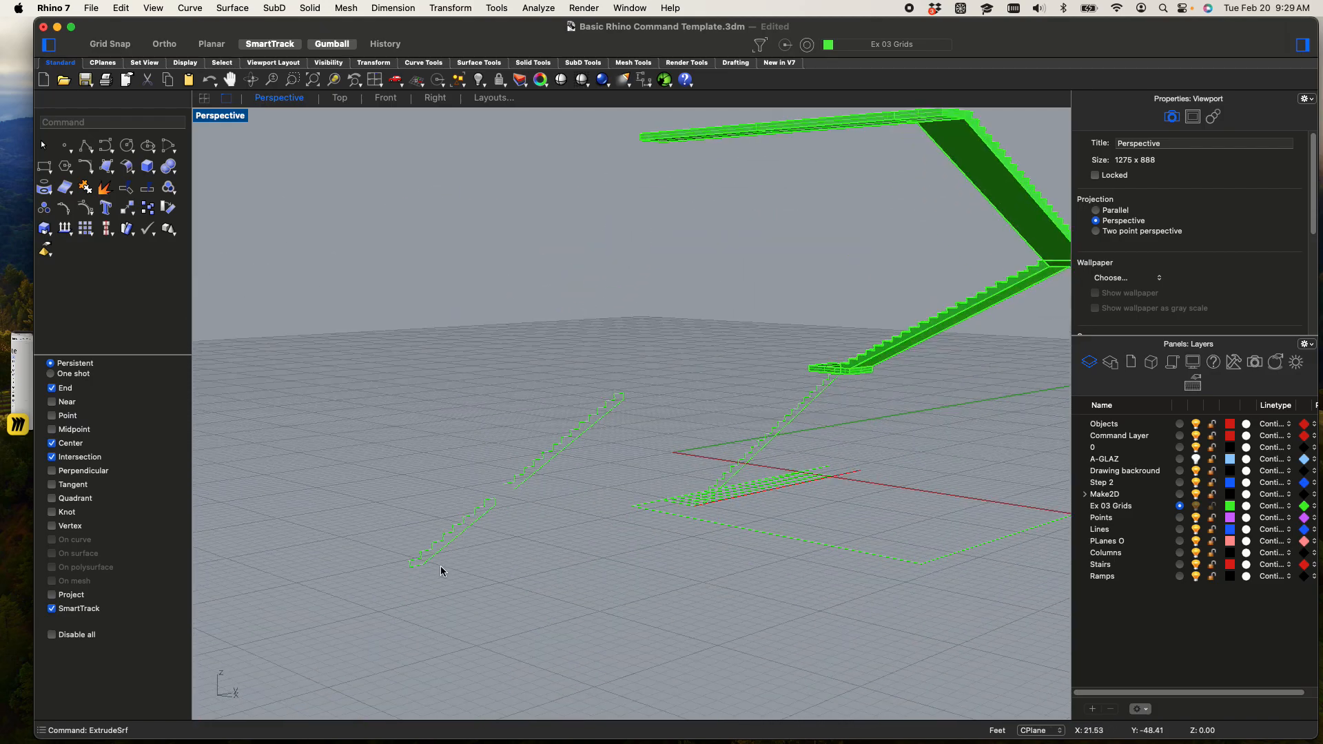
scroll(434, 561, "up", 3)
left_click(481, 513)
left_click(582, 593)
left_click_drag(605, 639, 283, 394)
key("Return")
left_click(401, 611)
left_click(378, 575)
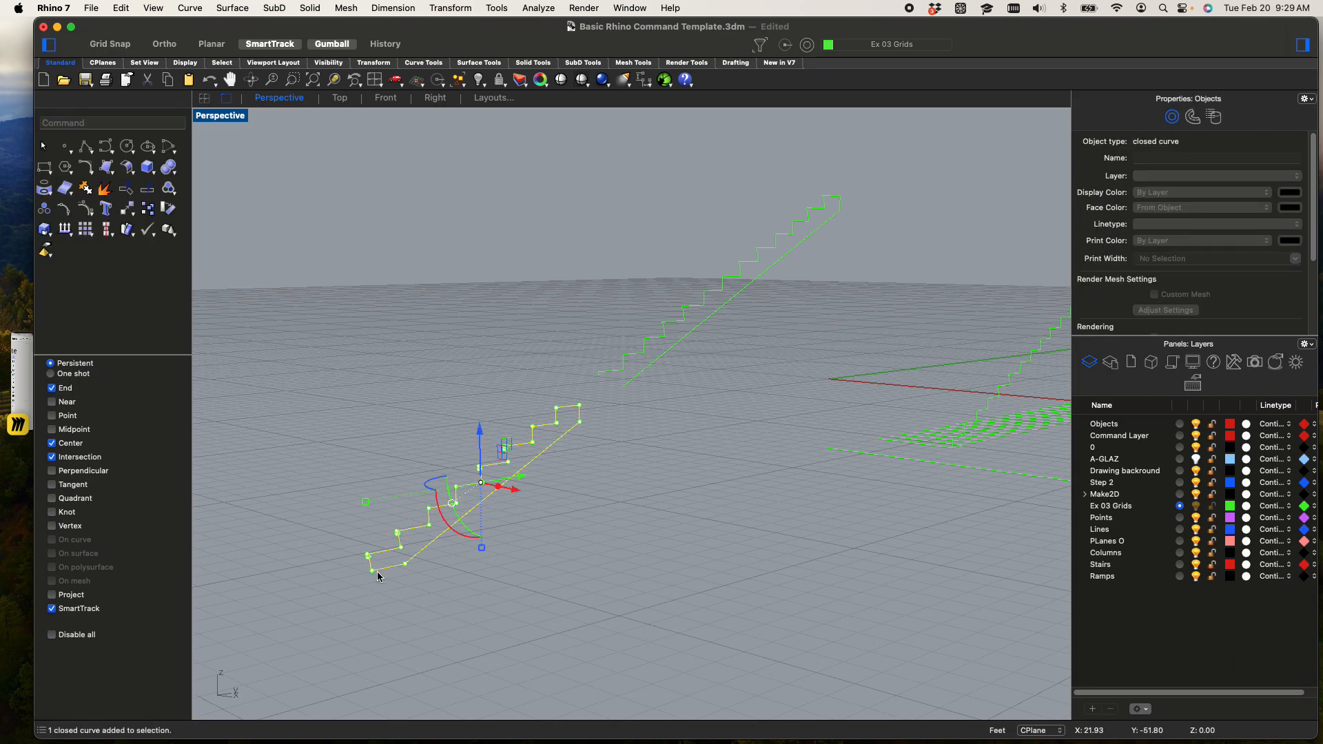
type("move")
key("Return")
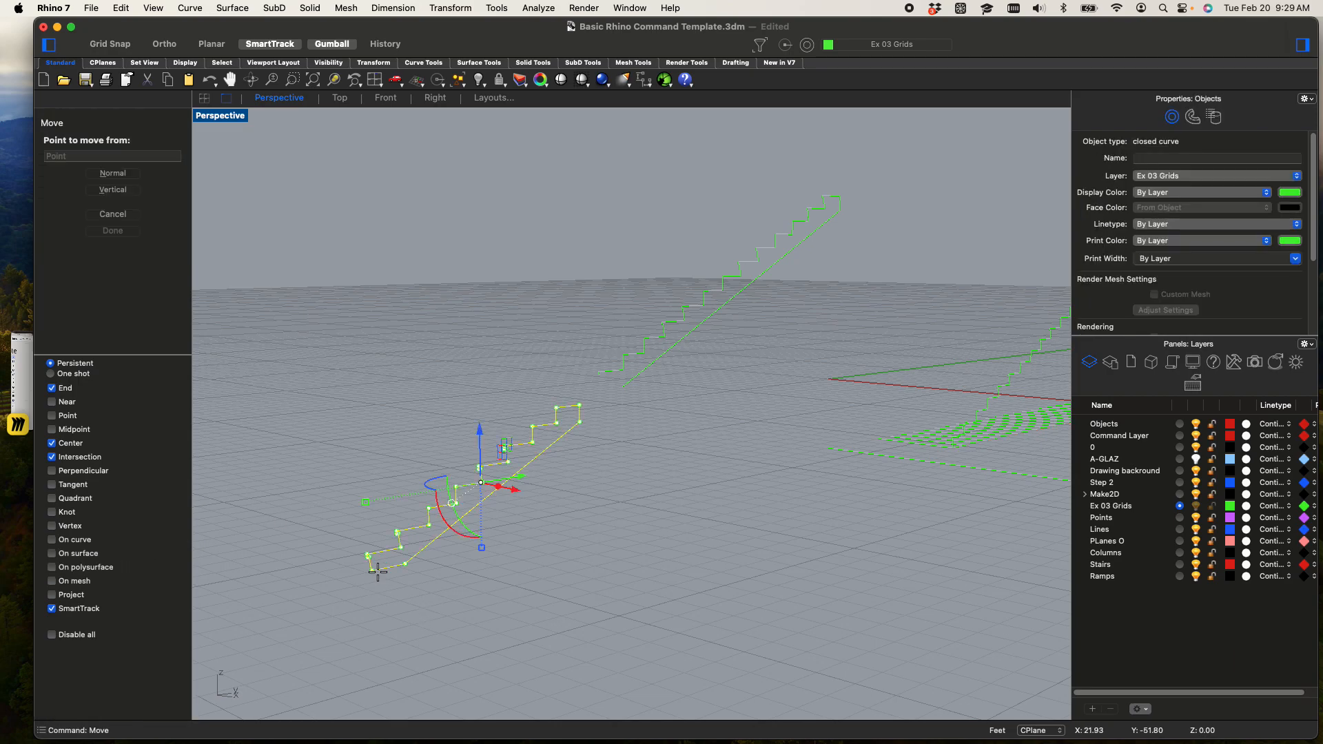
scroll(386, 578, "up", 10)
key("Escape")
key("Escape")
Copy the closed short-flight profile from its bottom corner to the upper corner at the long slab's free end
scroll(518, 490, "down", 5)
left_click(518, 477)
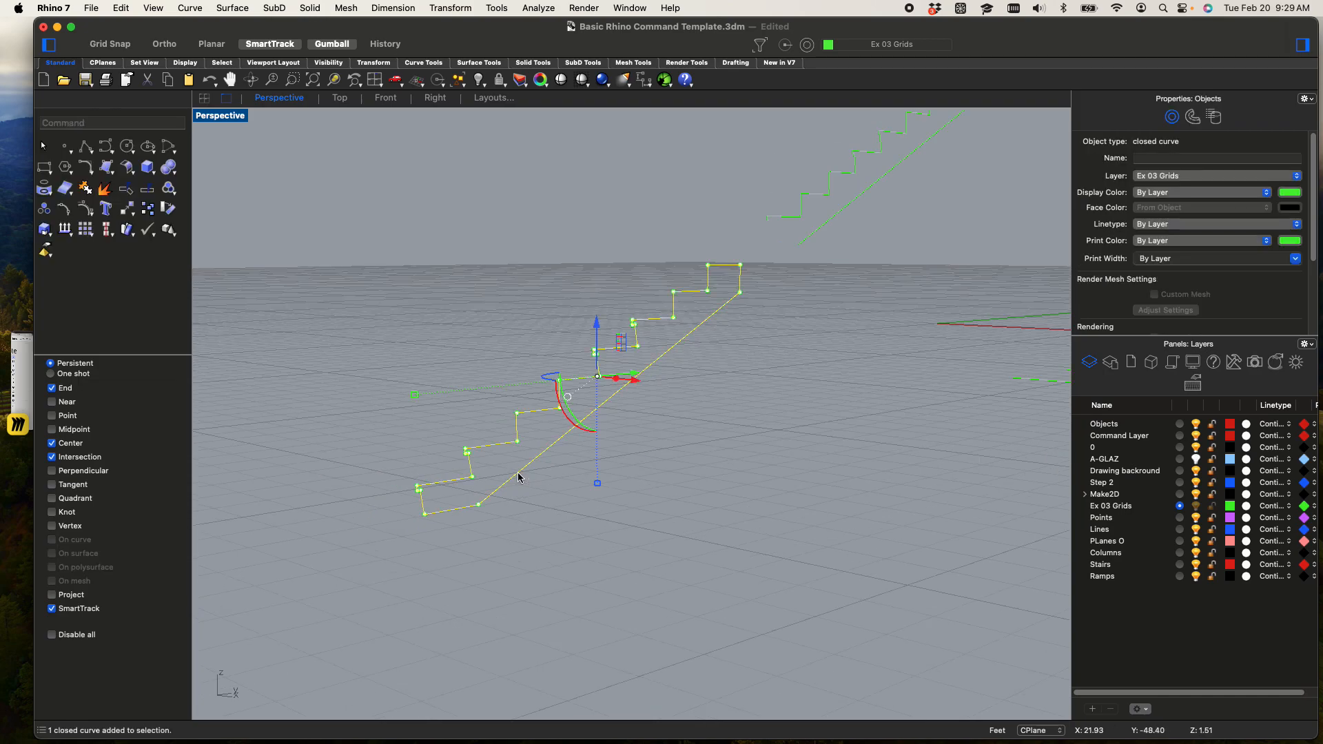
type("copy")
key("Return")
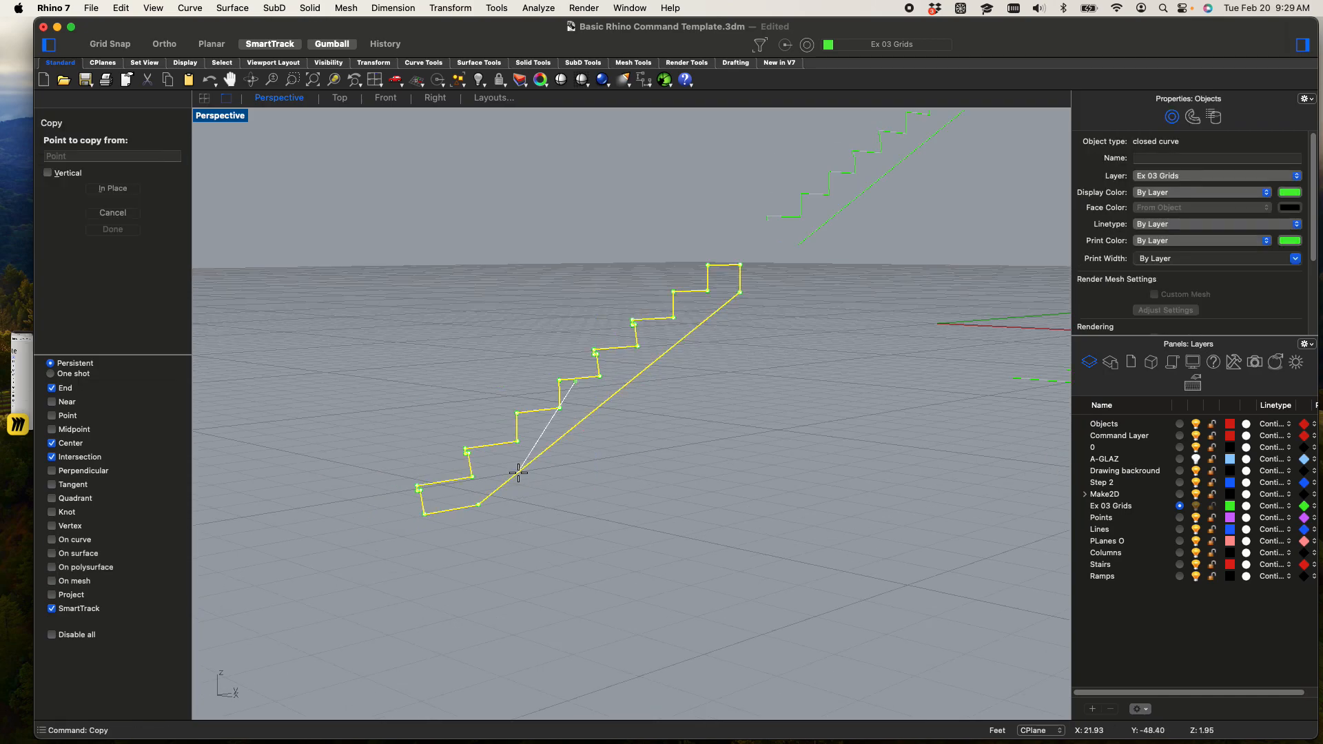
left_click(424, 513)
scroll(427, 510, "down", 3)
scroll(427, 510, "down", 8)
right_click_drag(651, 383, 647, 482, "shift")
scroll(567, 395, "up", 10)
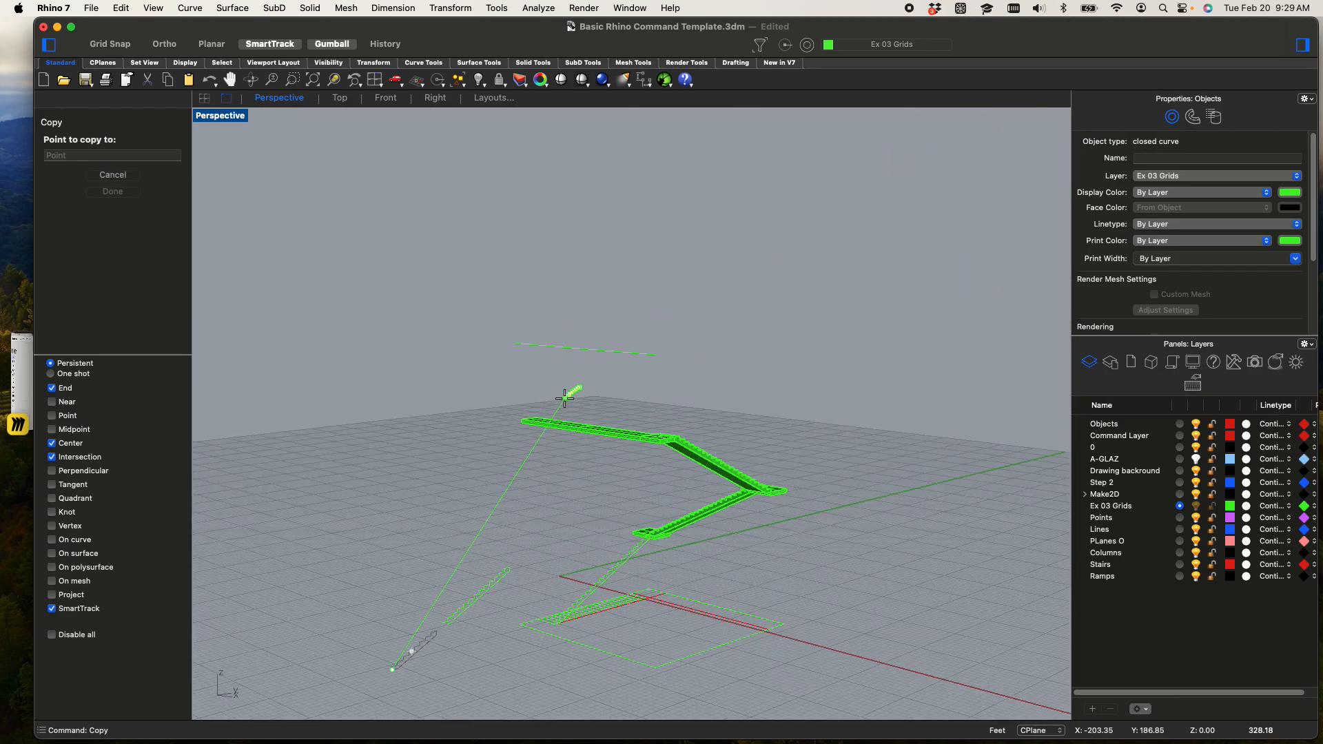
scroll(505, 410, "up", 5)
left_click(457, 492)
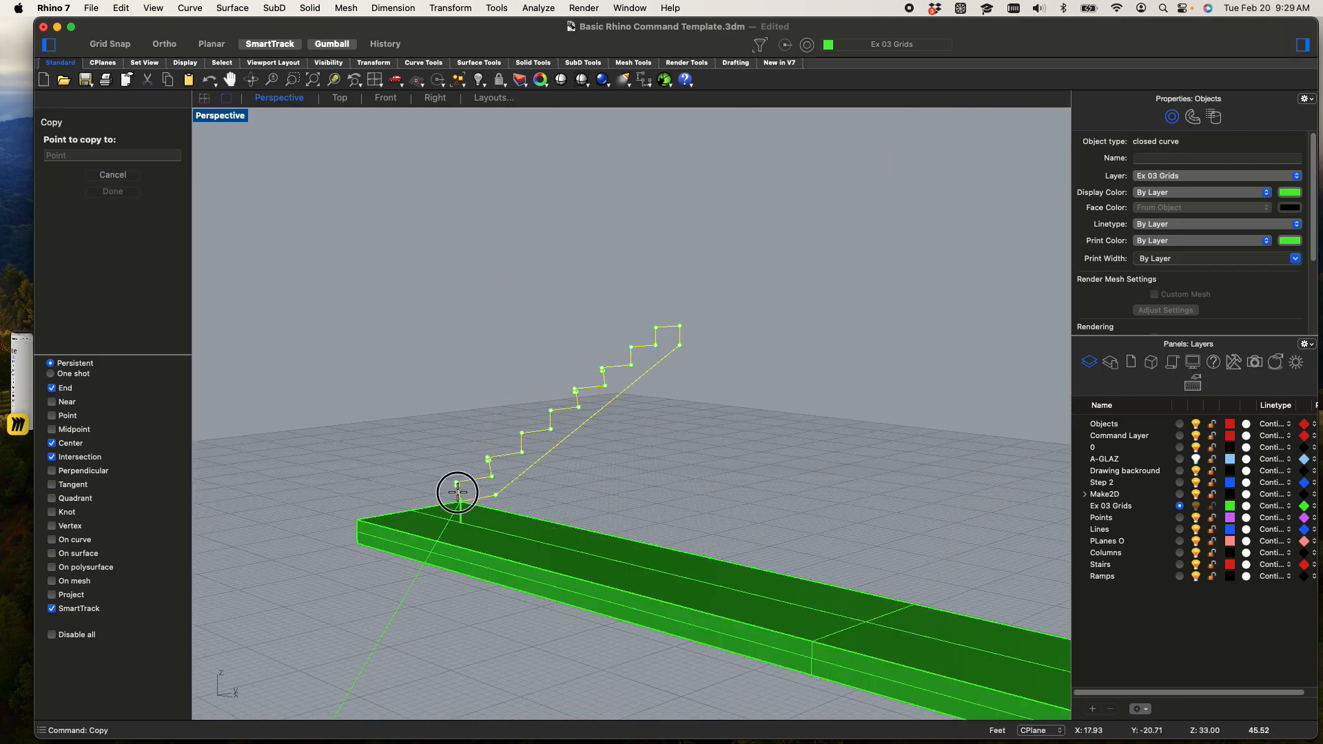
scroll(553, 467, "down", 5)
right_click_drag(689, 466, 649, 448)
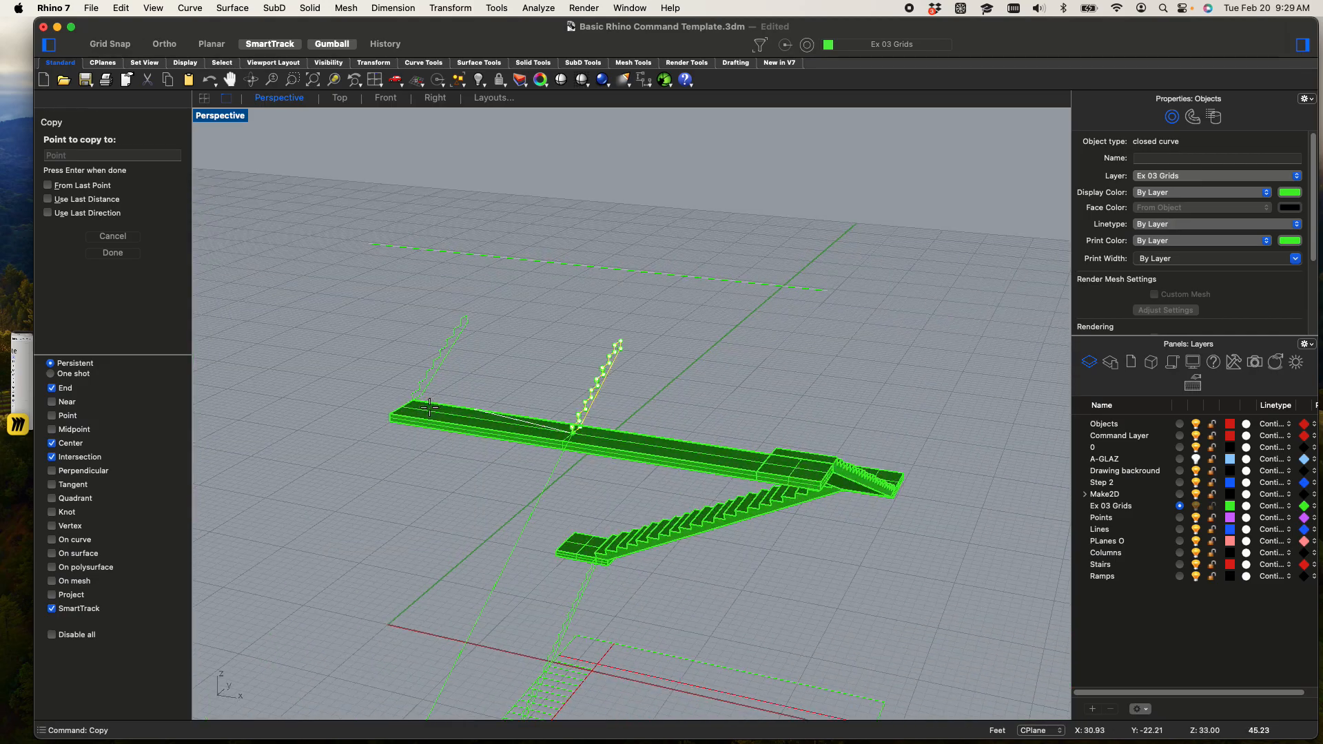
scroll(412, 389, "up", 7)
left_click(411, 388)
key("Return")
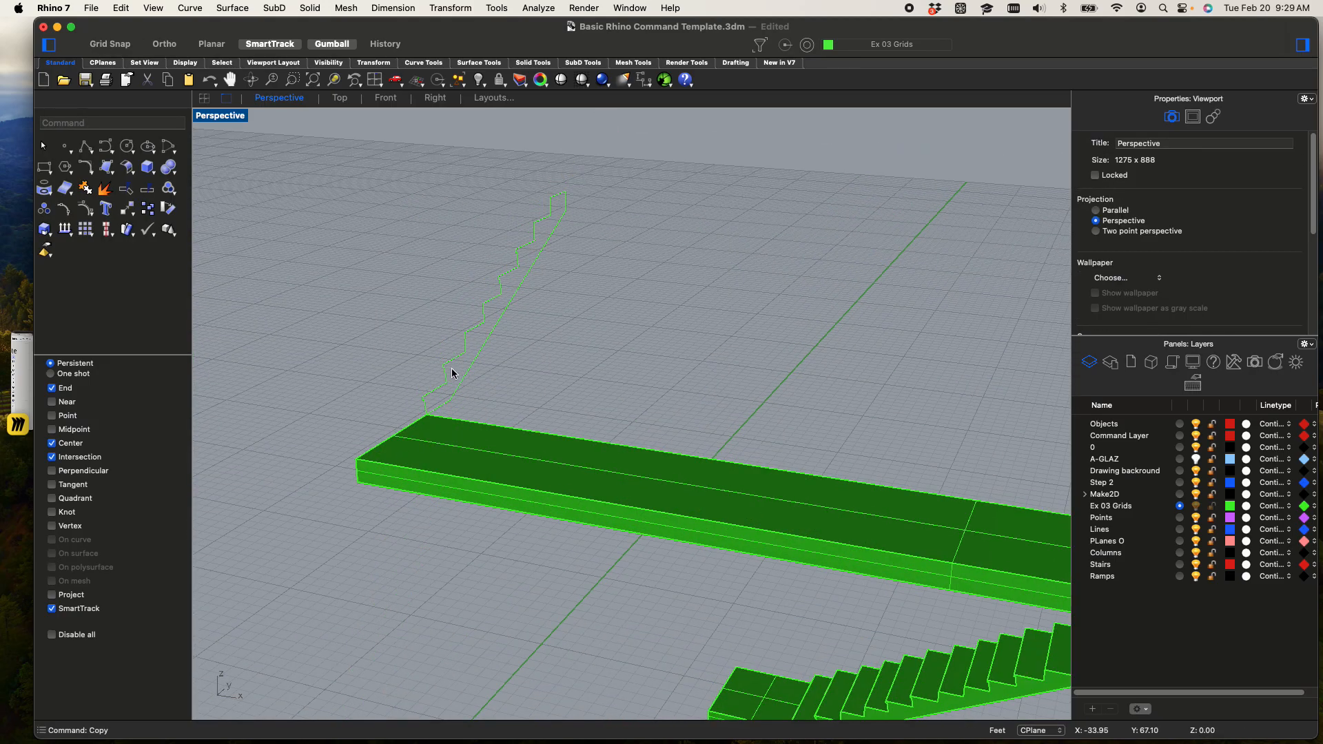
Extrude the copied short-flight profile 3 feet as a solid with ExtrudeCrv, across the free end of the long slab
left_click(447, 377)
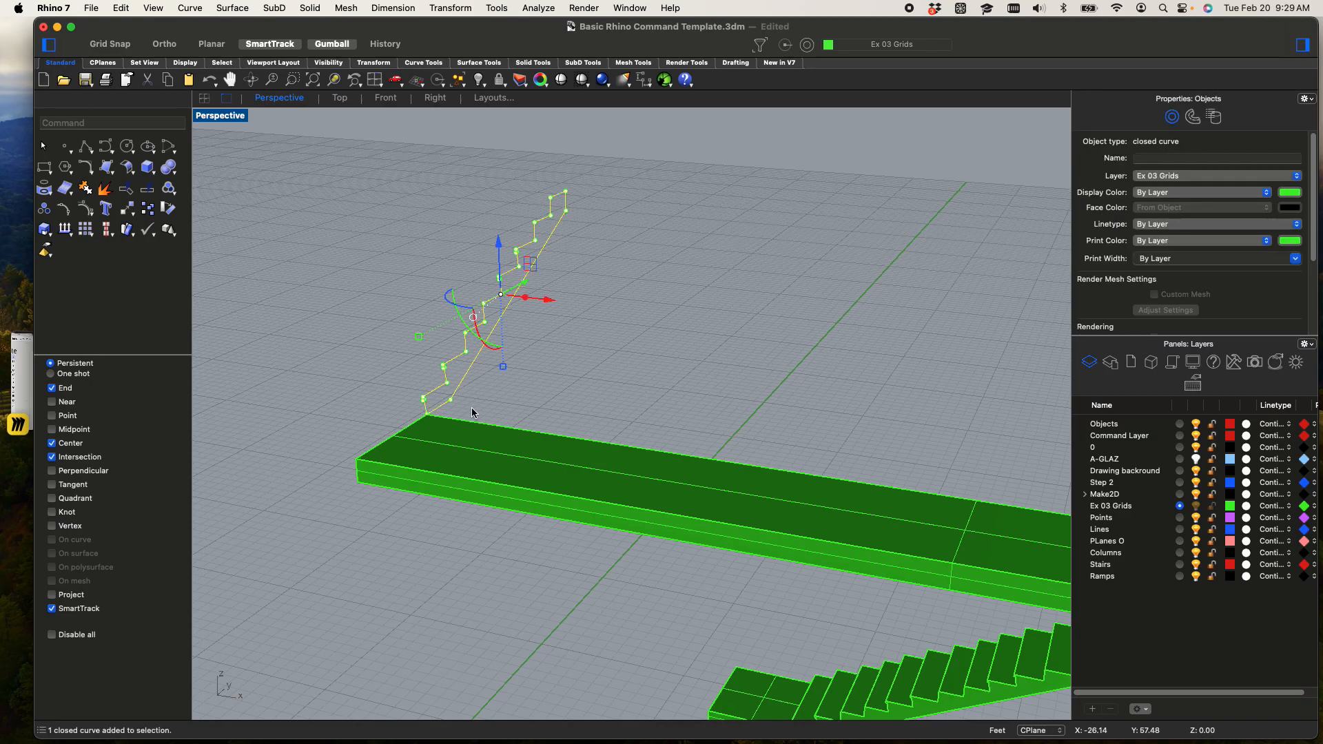
scroll(473, 412, "up", 2)
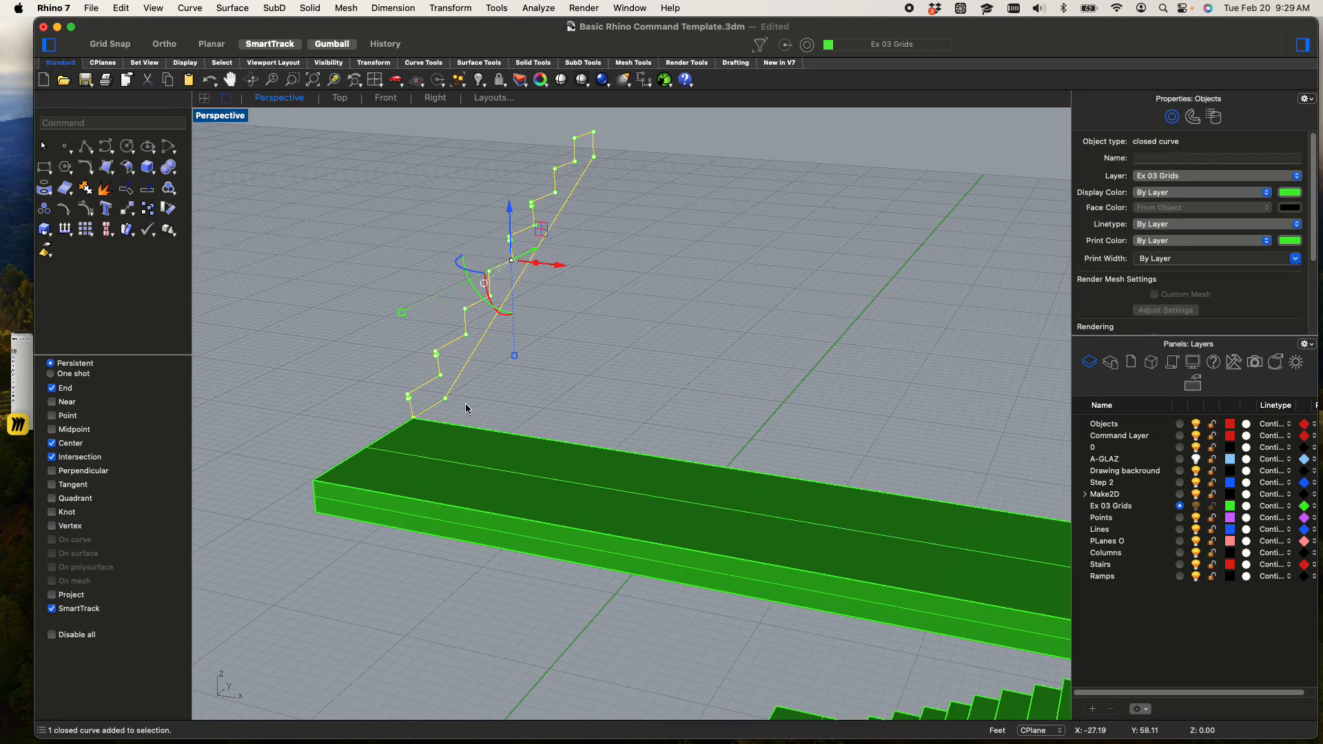
type("ExtrudeCrv")
key("Return")
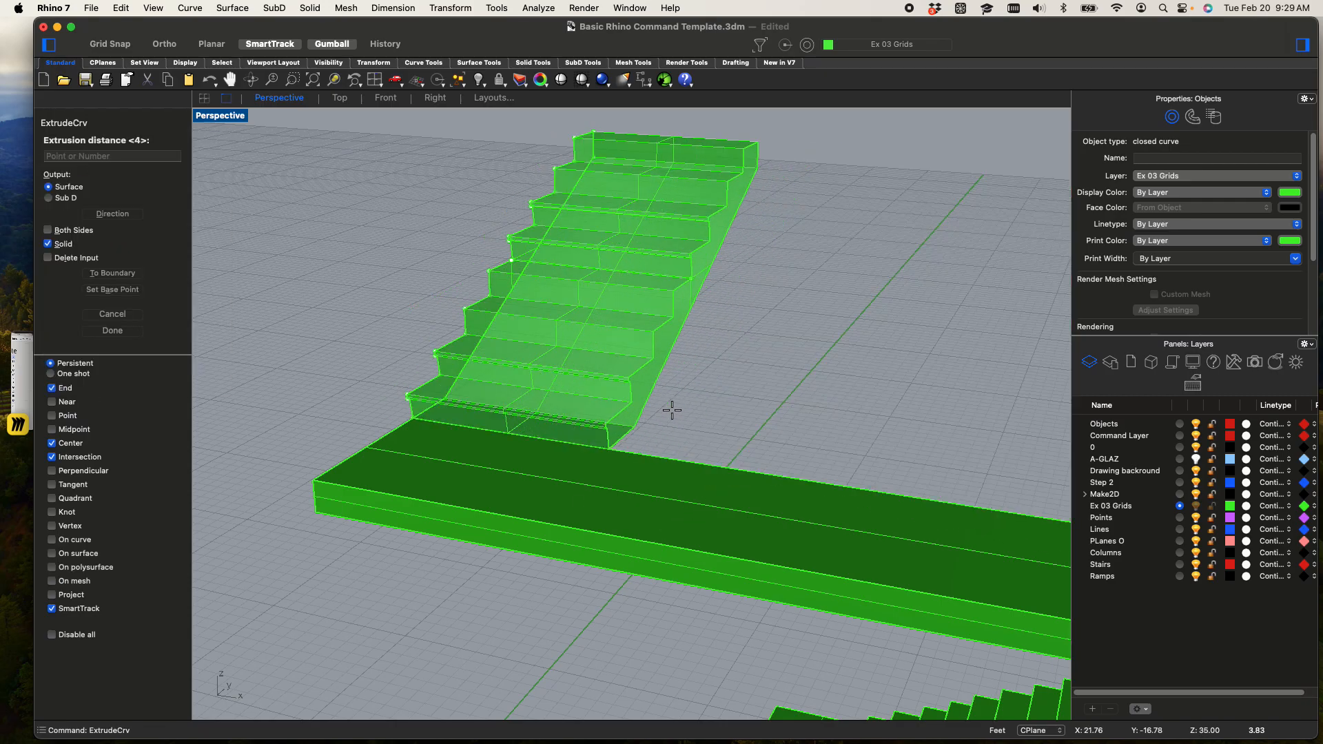
type("3")
key("Return")
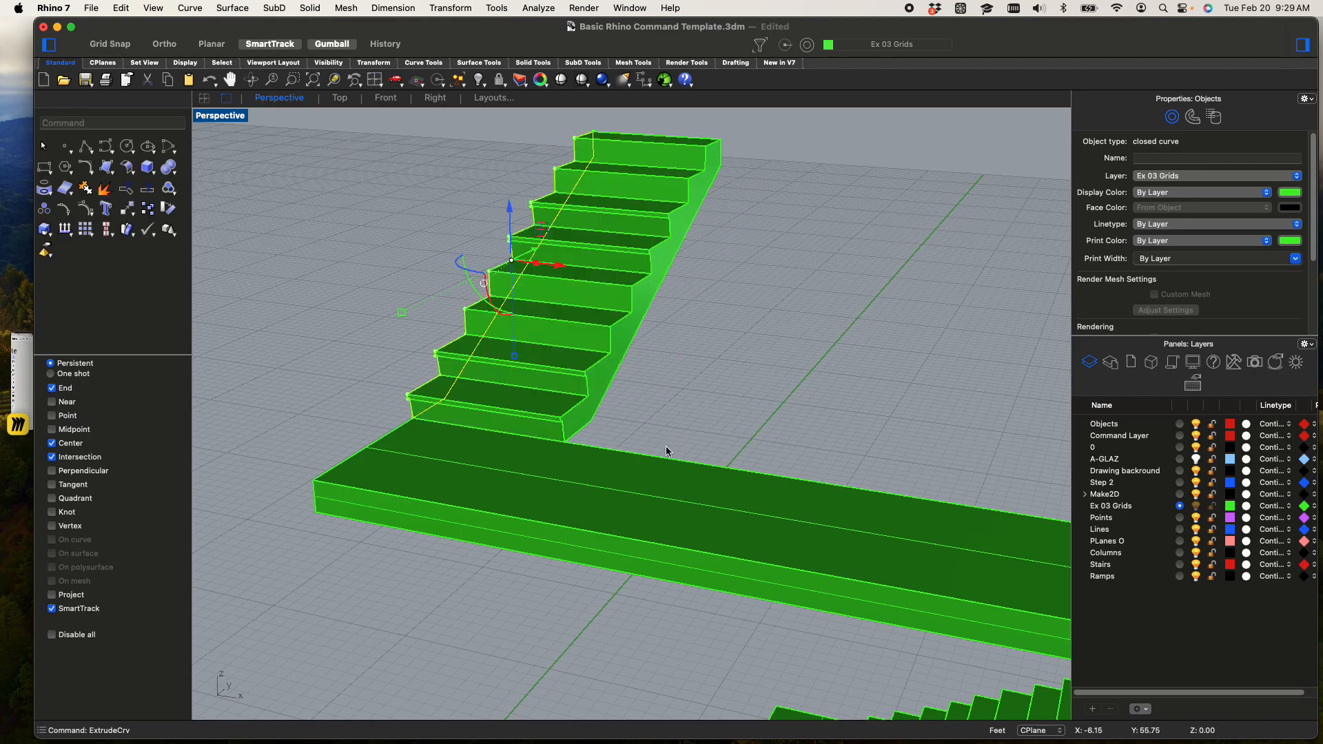
scroll(666, 450, "down", 5)
right_click_drag(595, 457, 324, 355)
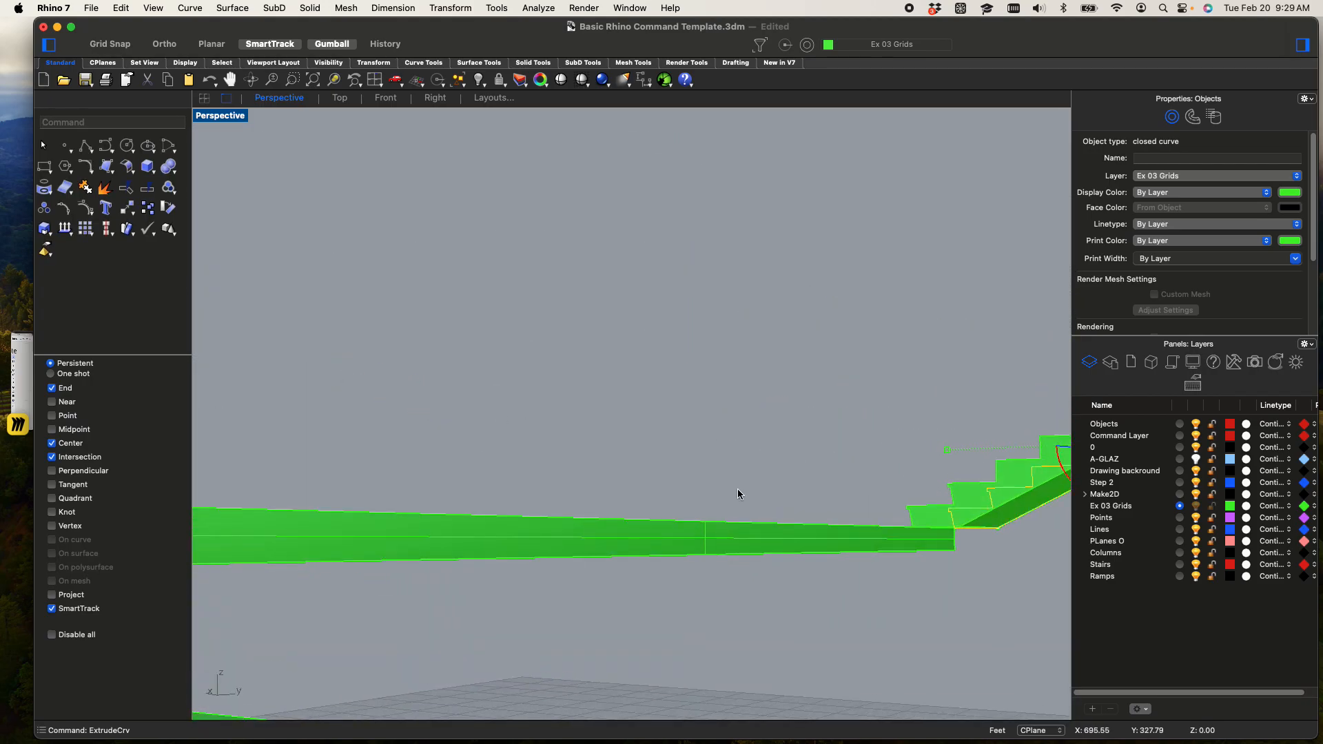
right_click_drag(737, 488, 590, 449)
scroll(874, 468, "up", 5)
left_click(664, 521)
left_click(663, 516)
right_click_drag(654, 487, 654, 458)
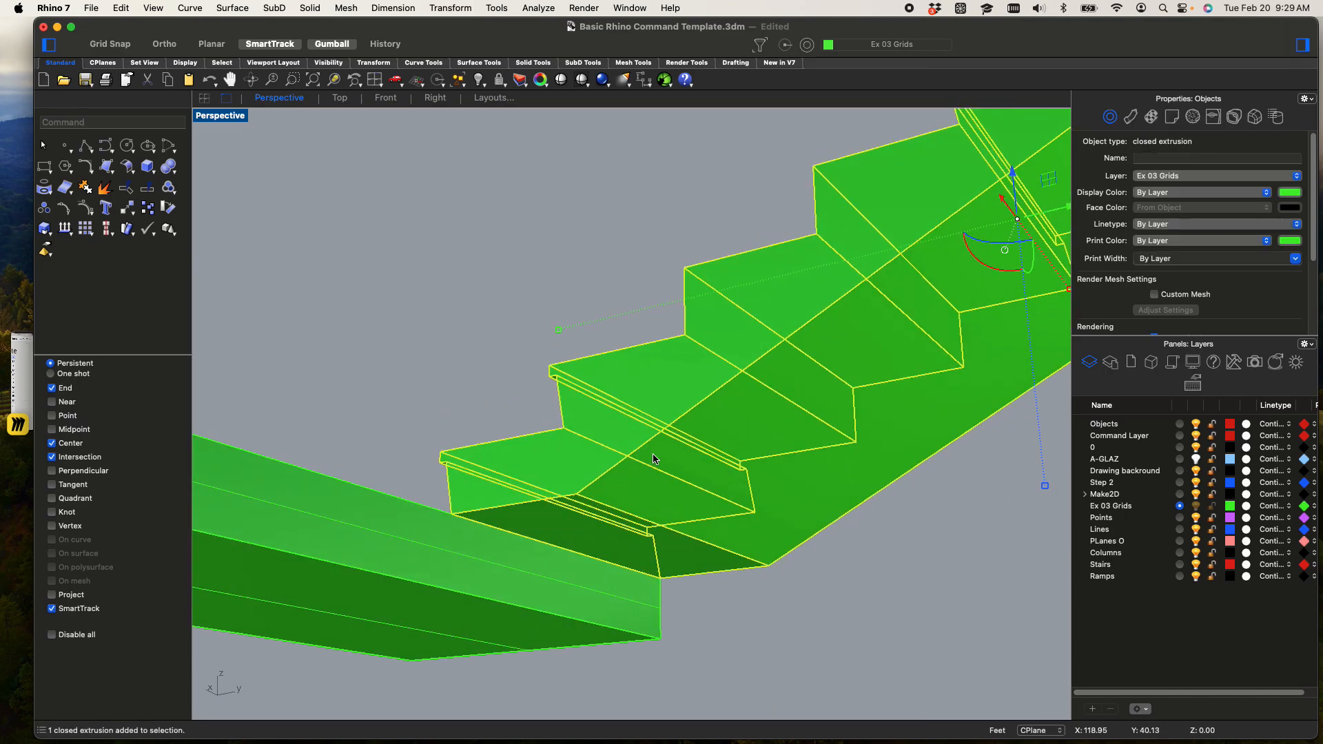
right_click(654, 459)
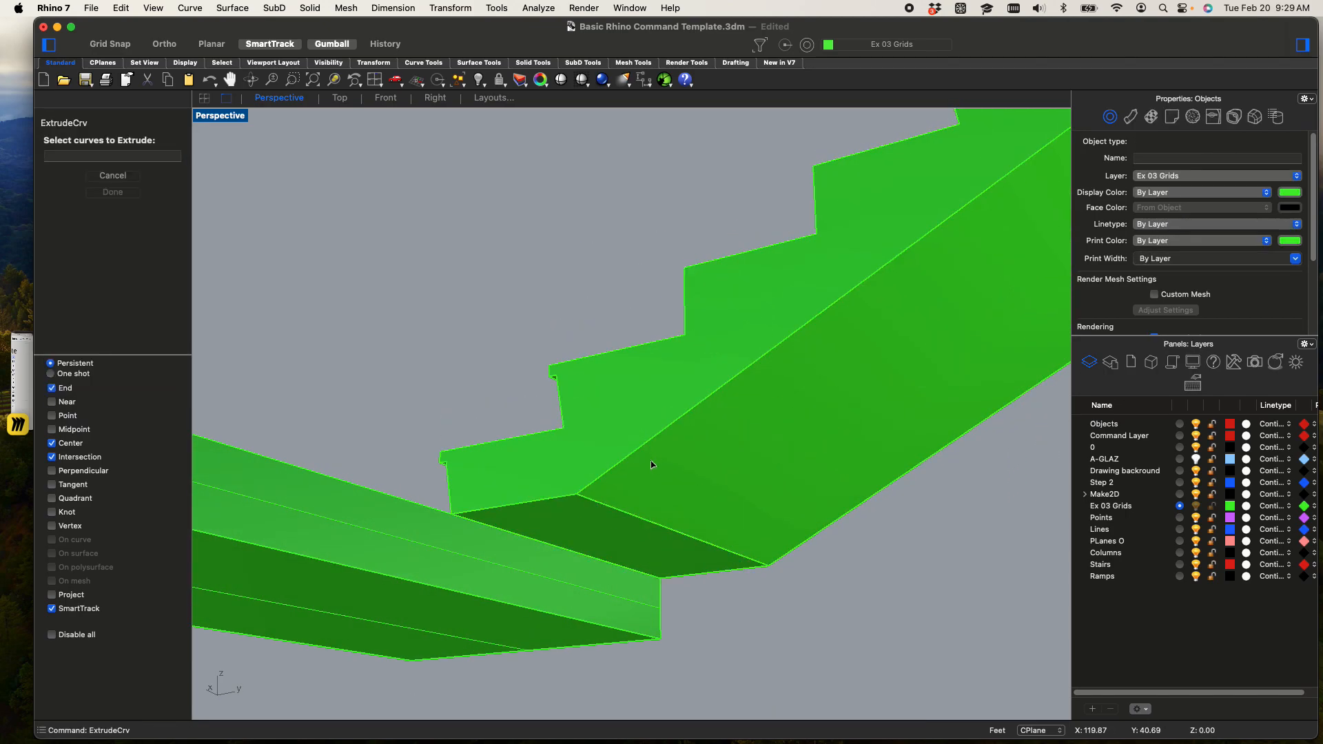
key("Escape")
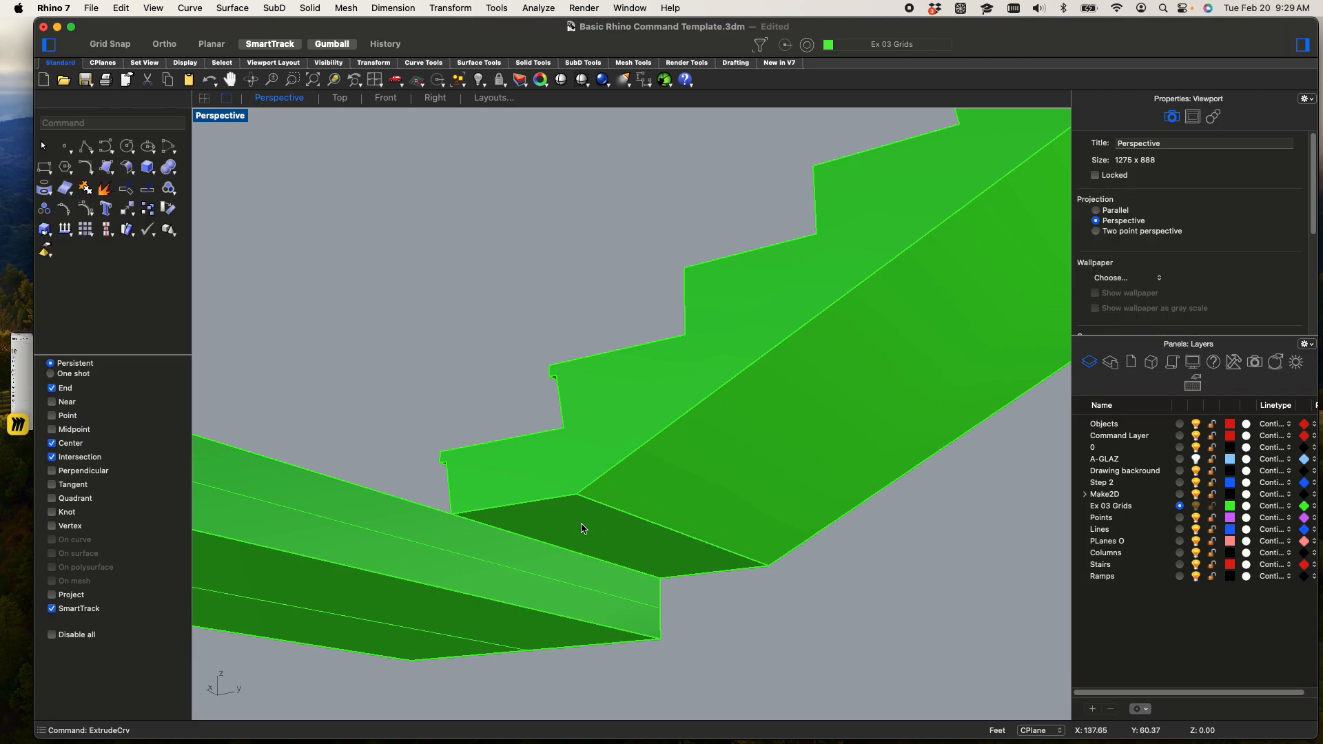
Extrude the underside face at the foot of the short flight down to the long slab's lower corner with ExtrudeSrf
type("extrude")
key("Down")
key("Down")
key("Down")
key("Down")
key("Return")
left_click(571, 529)
key("Return")
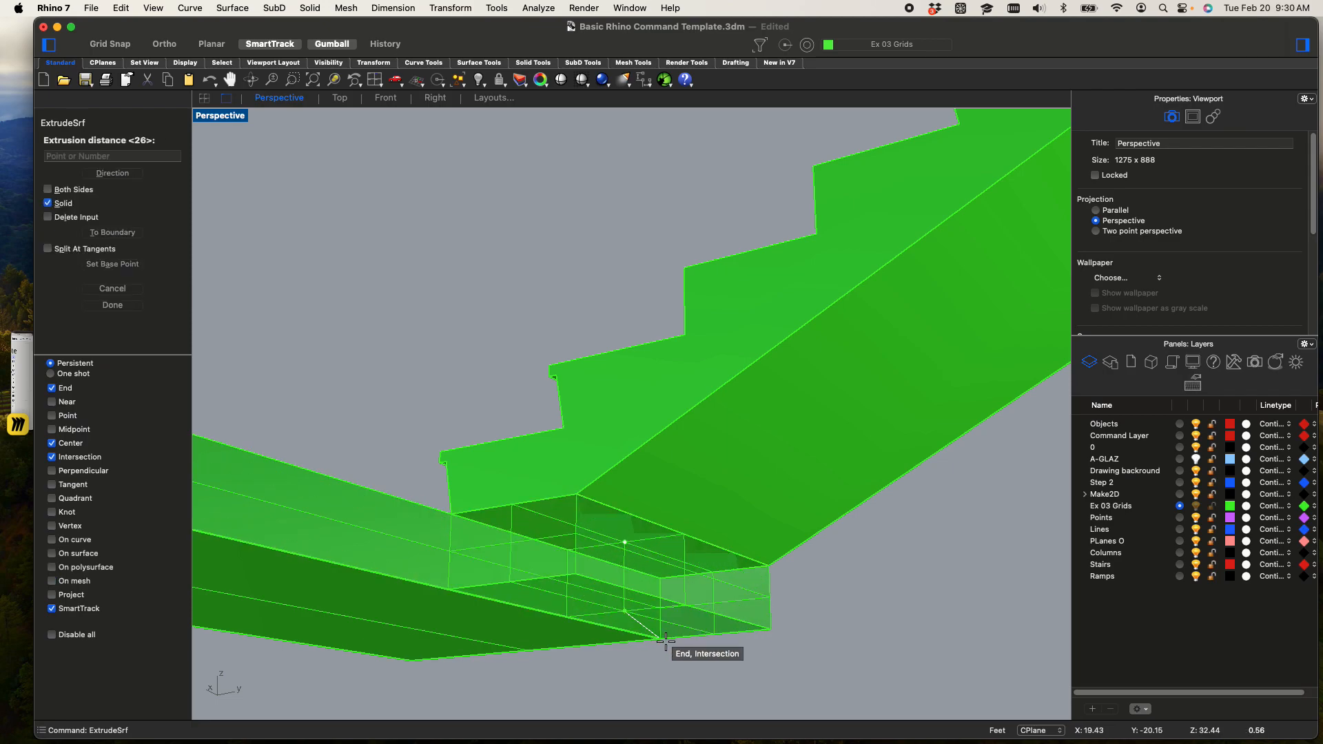
left_click(648, 637)
Extrude the vertical end face at the top of the short flight outward as a solid landing with ExtrudeSrf
scroll(672, 627, "down", 3)
right_click_drag(605, 539, 75, 602)
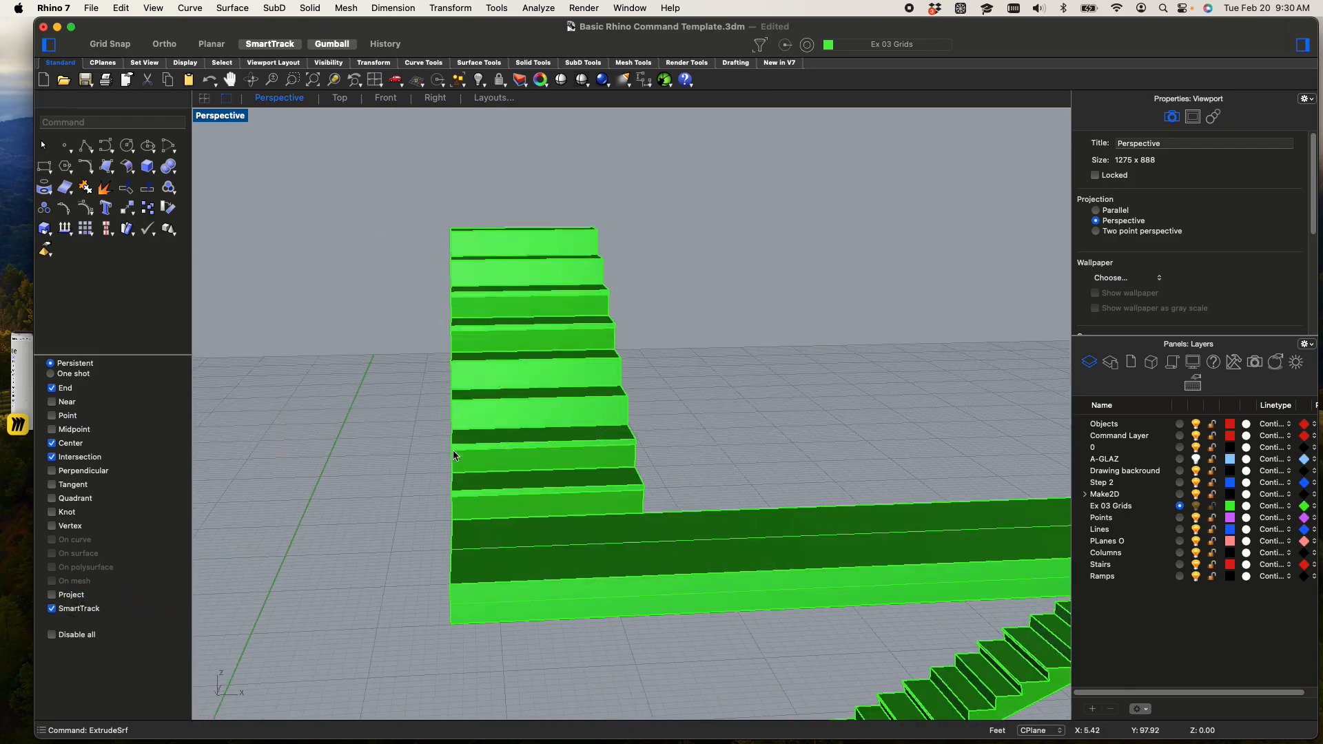
scroll(544, 413, "down", 13)
right_click_drag(511, 434, 514, 468)
scroll(514, 467, "up", 5)
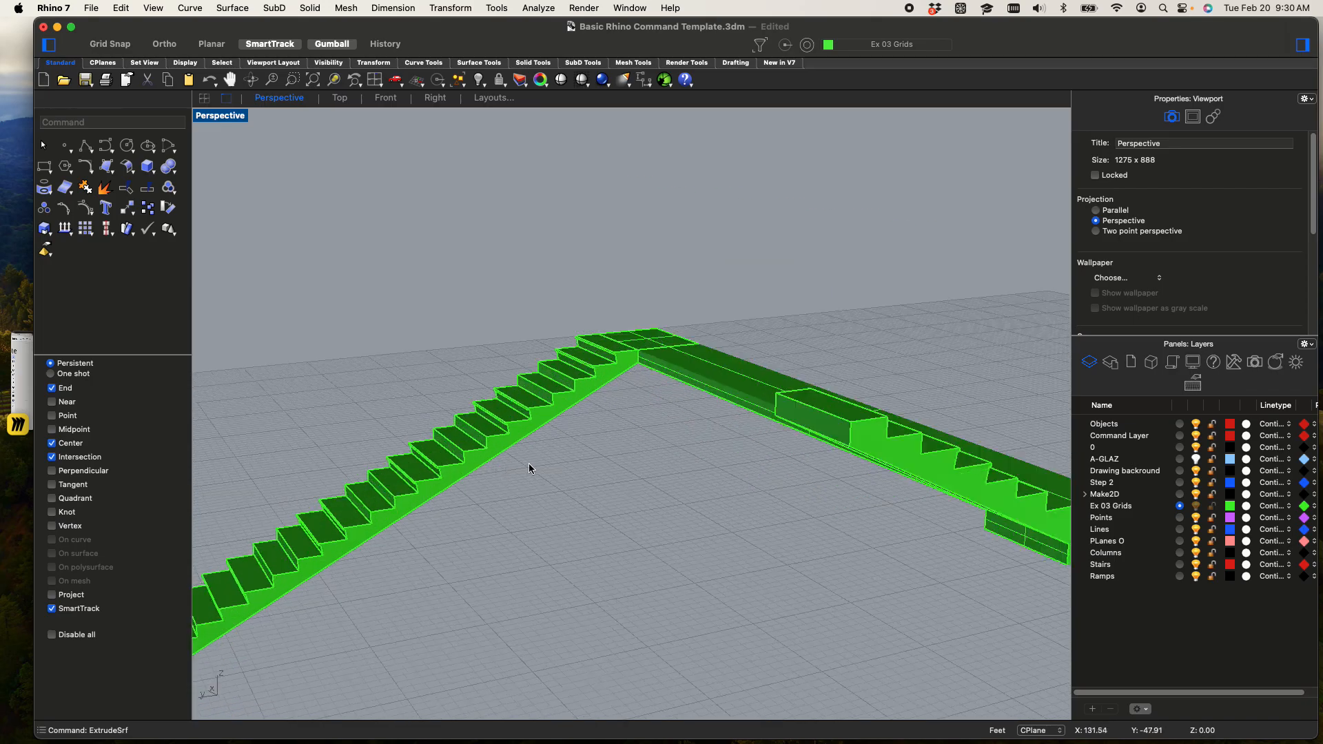
left_click(815, 423)
right_click_drag(727, 387, 839, 359)
right_click_drag(946, 365, 775, 404, "shift")
scroll(543, 347, "up", 5)
right_click_drag(544, 346, 789, 342)
left_click(839, 378)
left_click(848, 359)
type("extr")
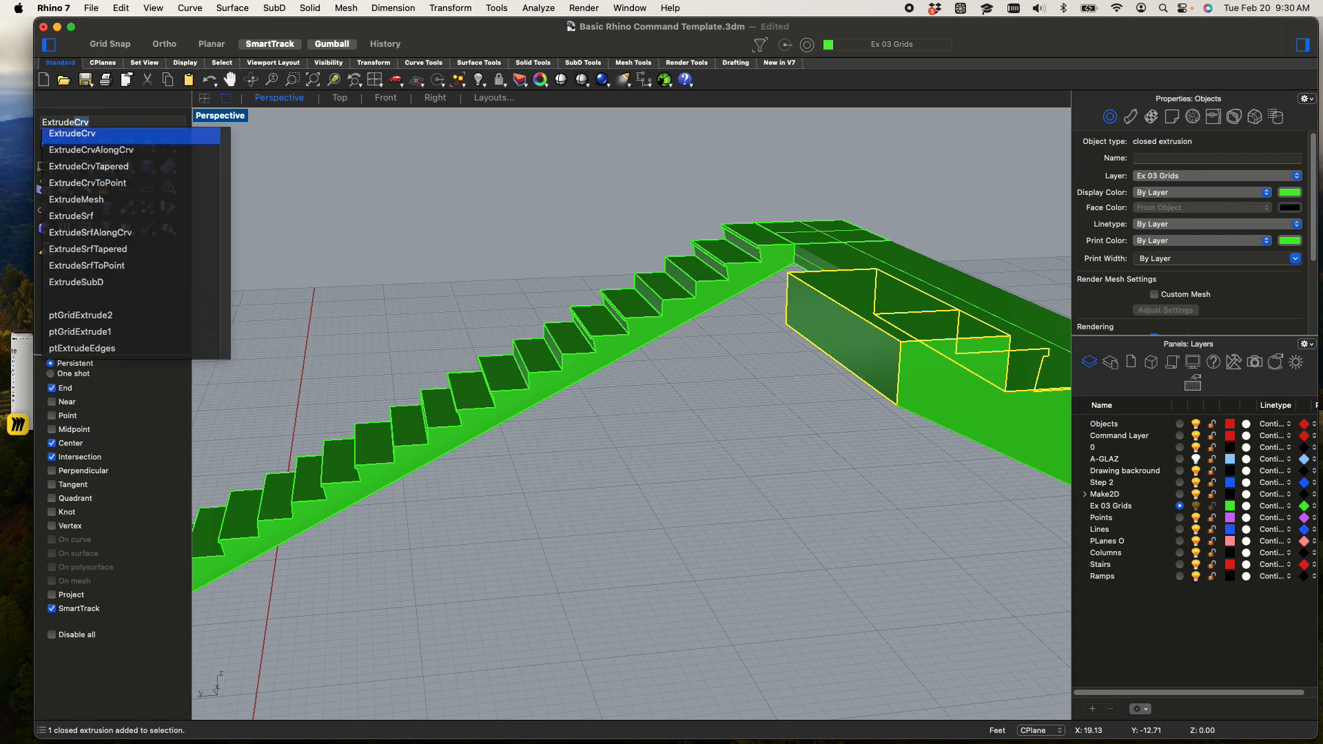
type("ude")
key("Down")
key("Down")
key("Down")
key("Down")
key("Down")
key("Return")
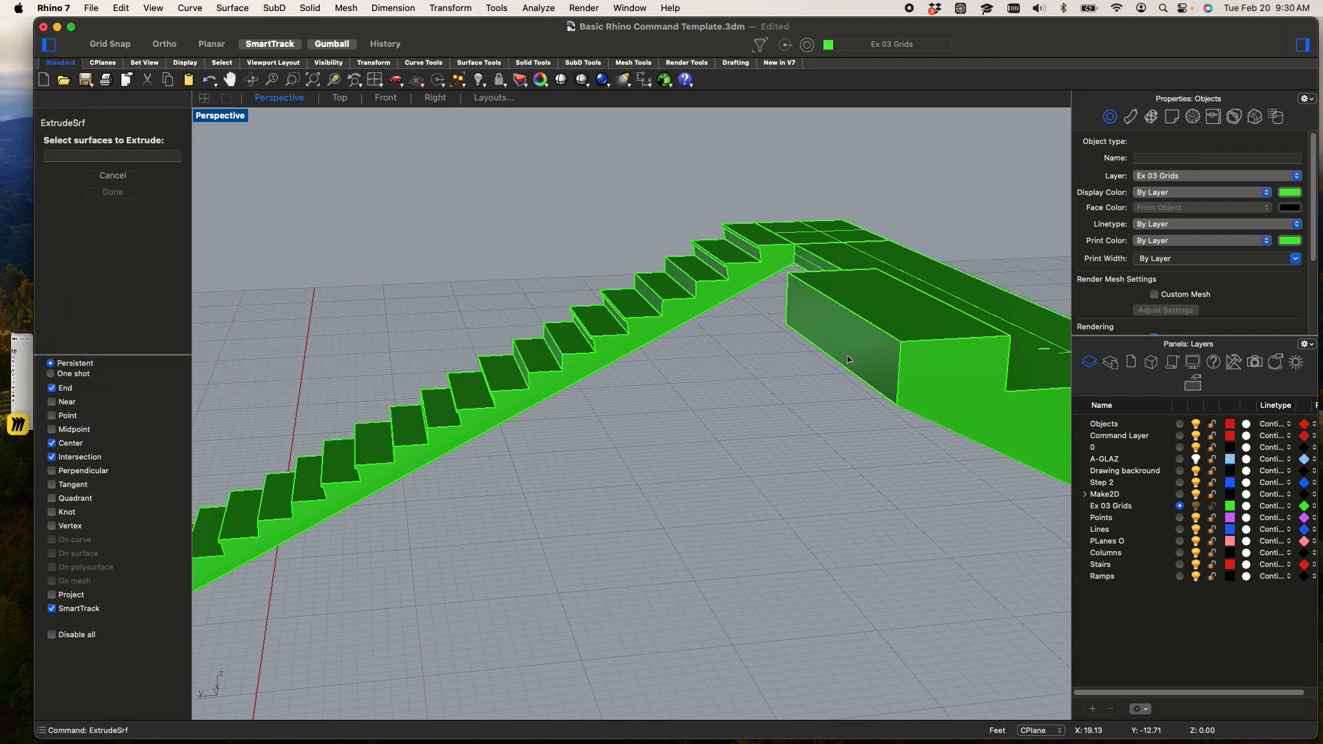
left_click(840, 346)
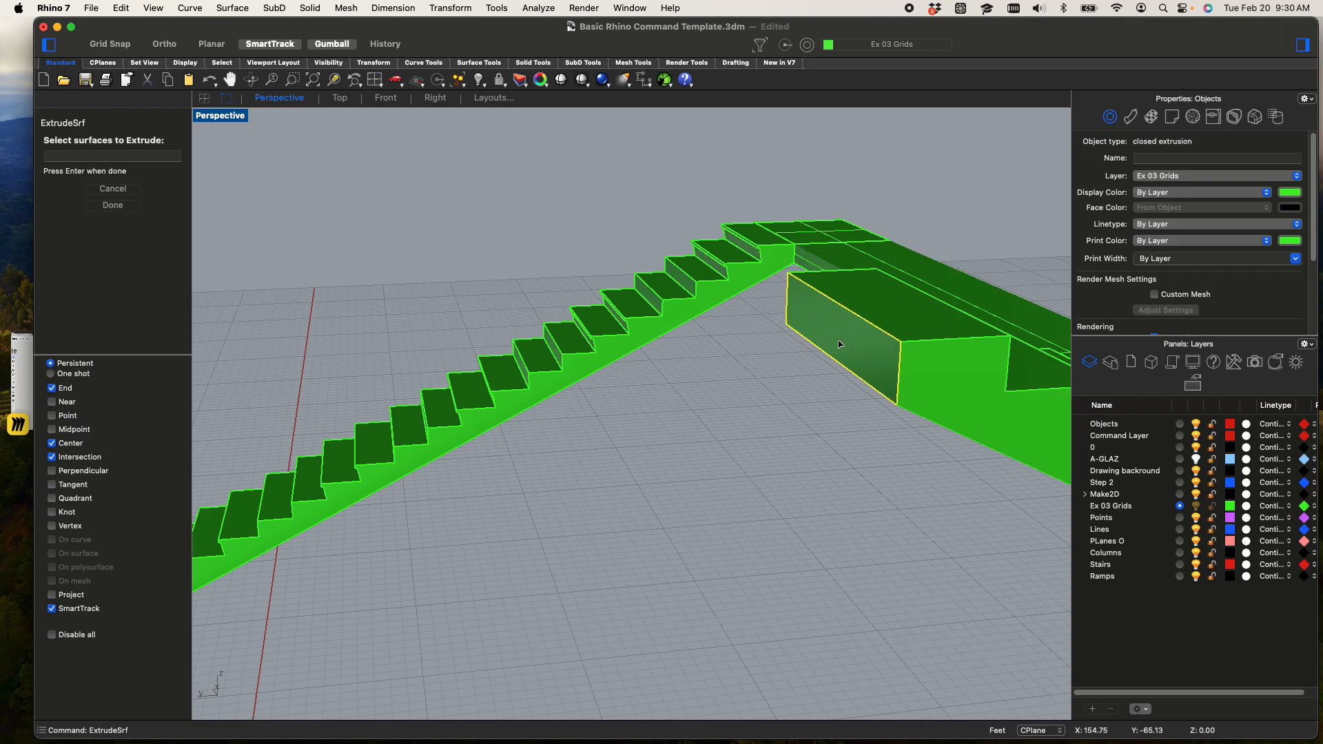
key("Return")
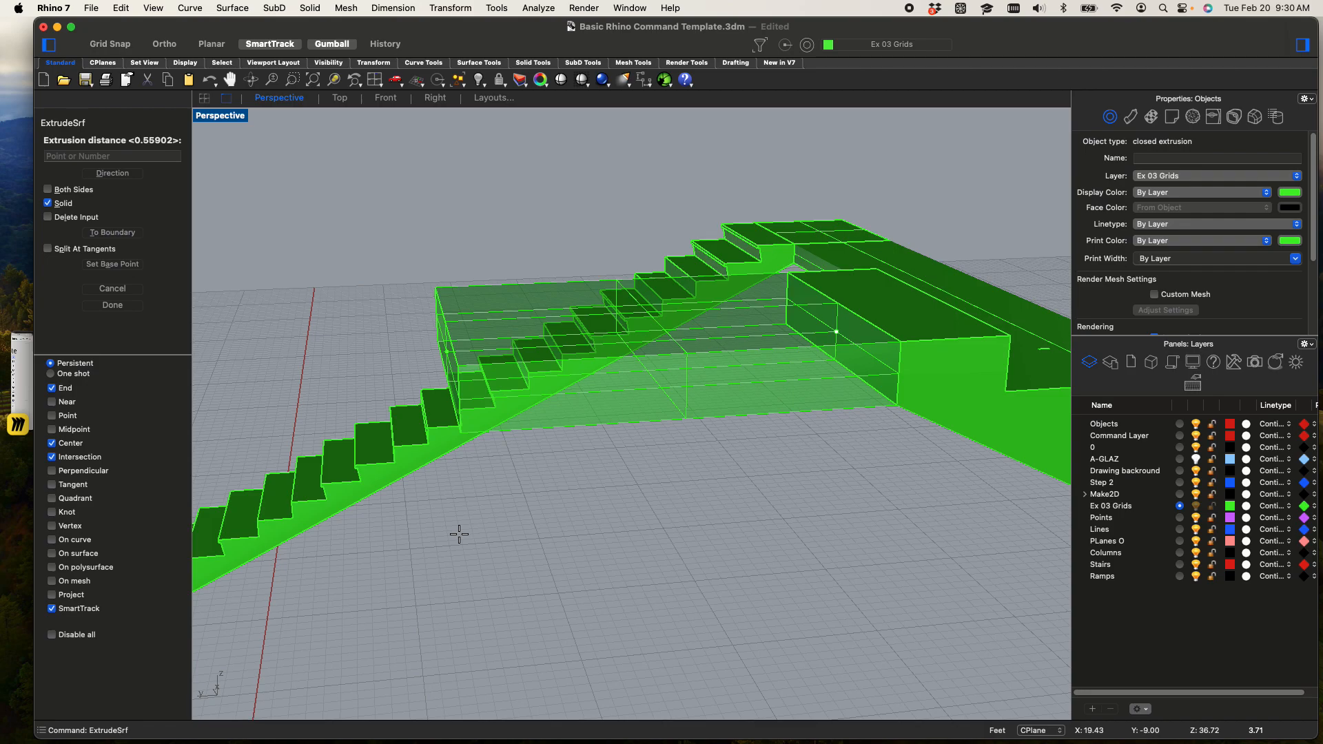
left_click(520, 350)
Start the Polyline command and switch from the maximized Perspective view to the four-viewport layout
scroll(562, 529, "down", 5)
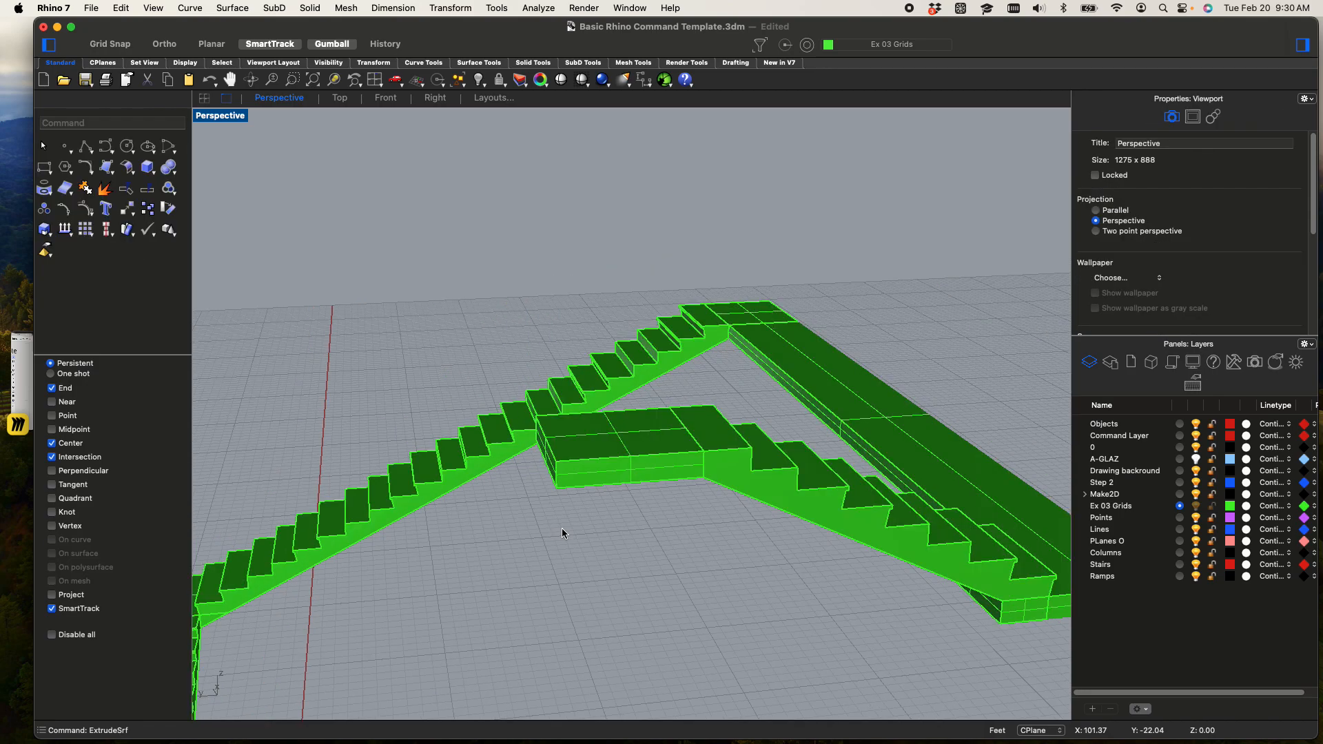
right_click_drag(601, 510, 656, 477)
scroll(712, 347, "up", 2)
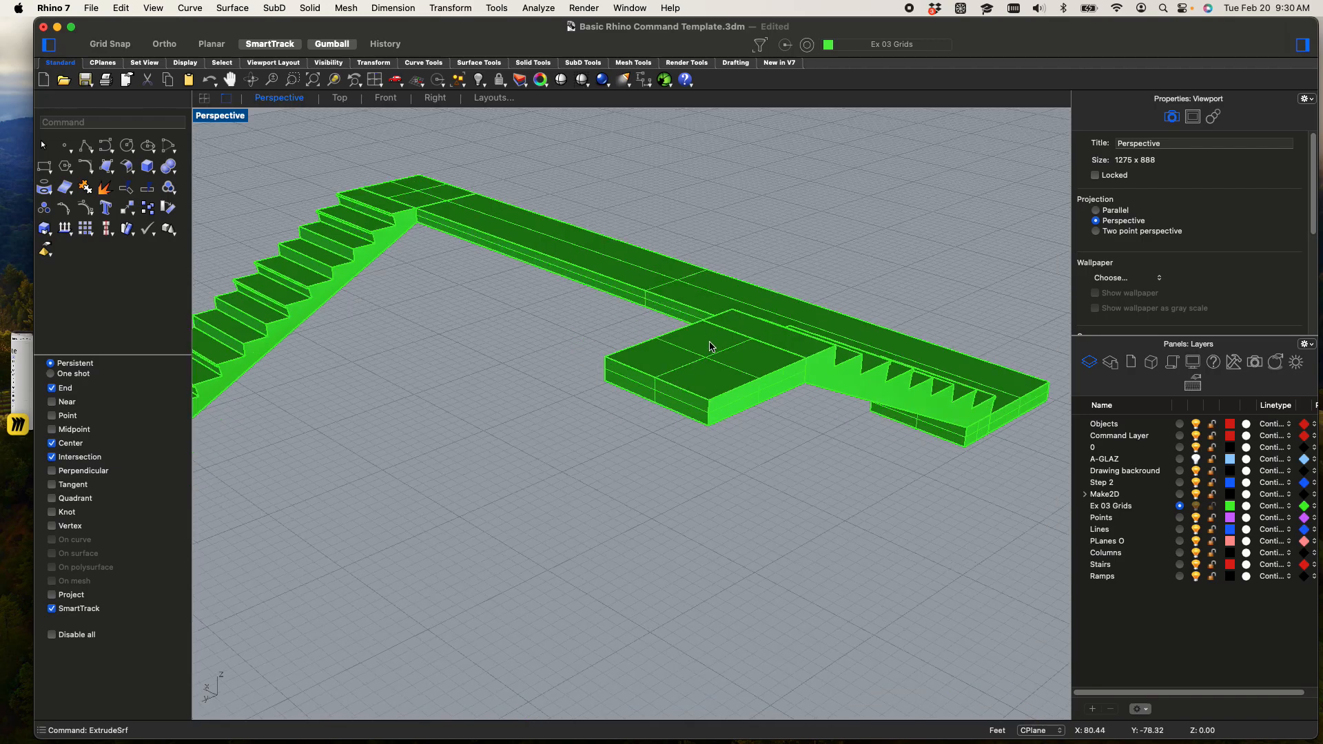
left_click(684, 369)
mouse_move(685, 428)
right_mouse_down()
mouse_move(605, 437)
mouse_move(689, 436)
right_mouse_up()
left_click(675, 453)
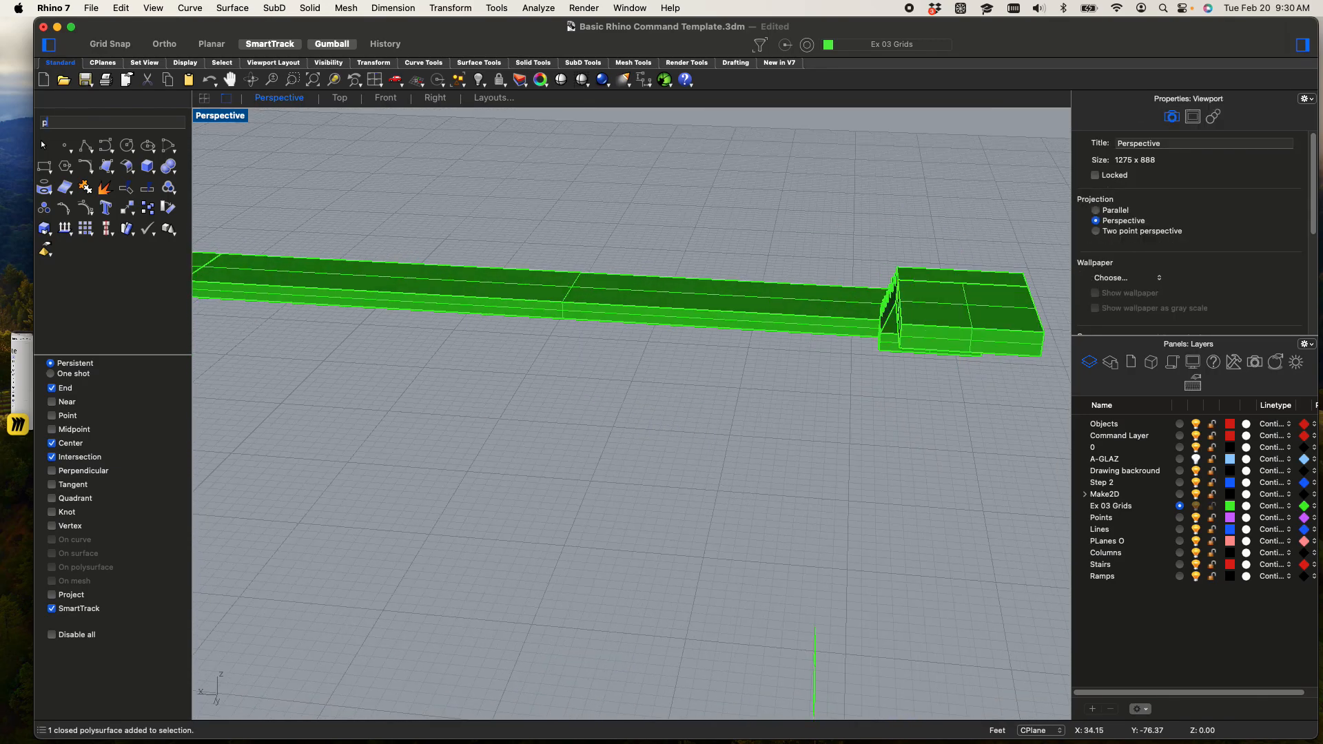
key("Return")
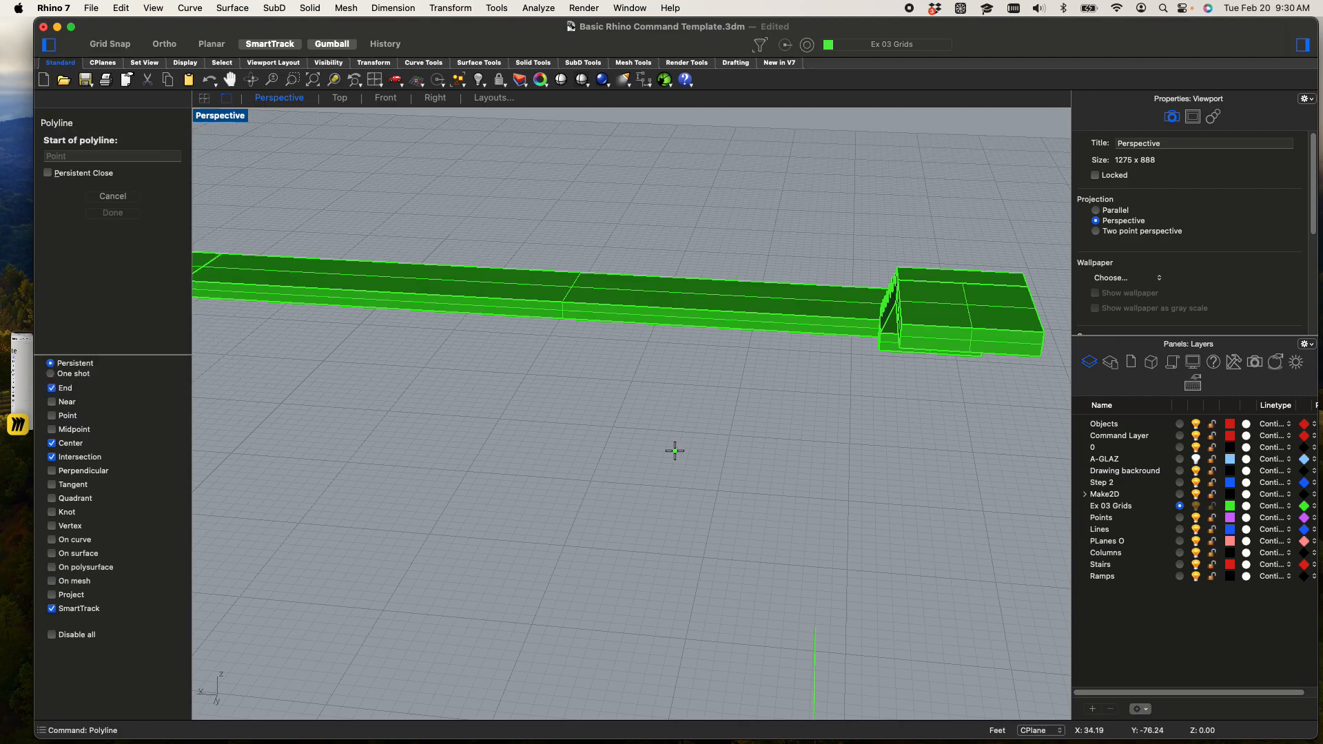
double_click(230, 118)
Place the polyline's start point on the upper corner at the free end of the short flight's new landing
scroll(587, 387, "down", 5)
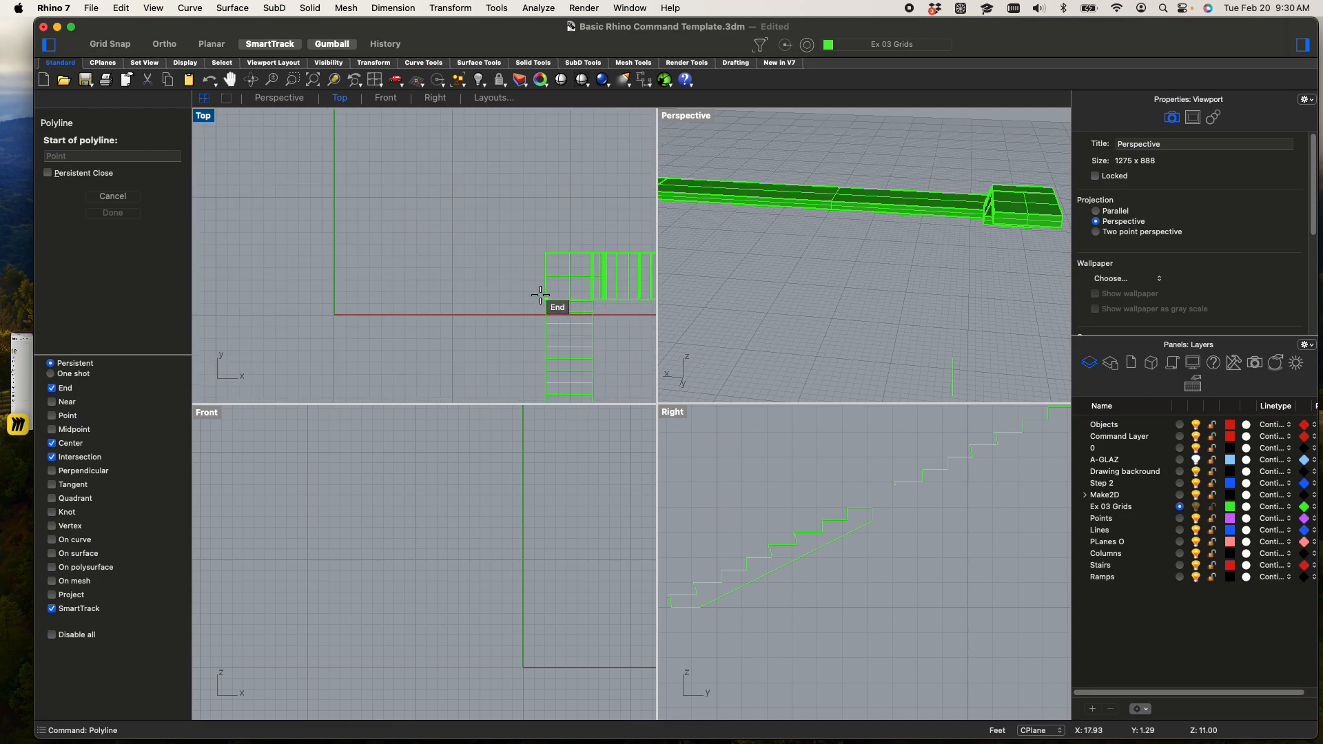
scroll(654, 330, "down", 5)
scroll(569, 325, "down", 4)
right_click_drag(585, 330, 309, 196)
scroll(553, 586, "down", 10)
right_click_drag(551, 567, 448, 573)
scroll(490, 539, "up", 10)
scroll(440, 561, "up", 8)
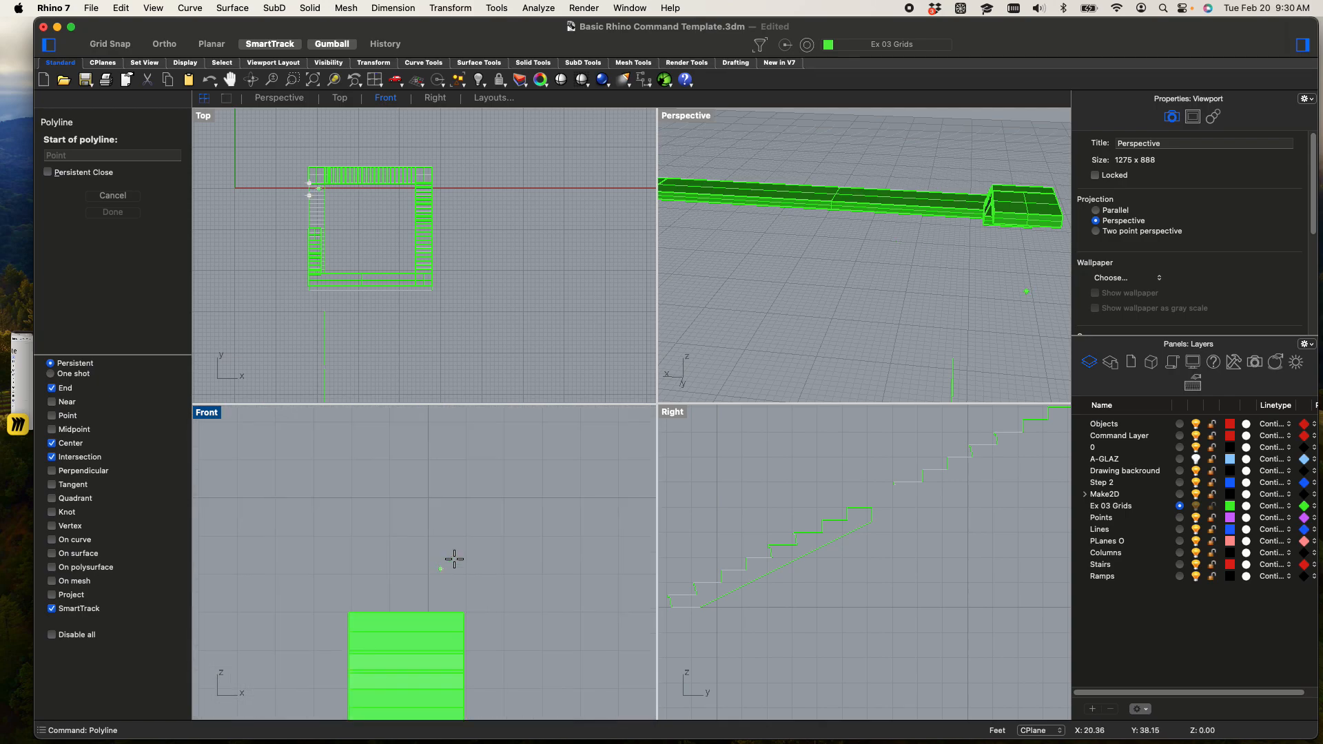
scroll(1059, 248, "up", 8)
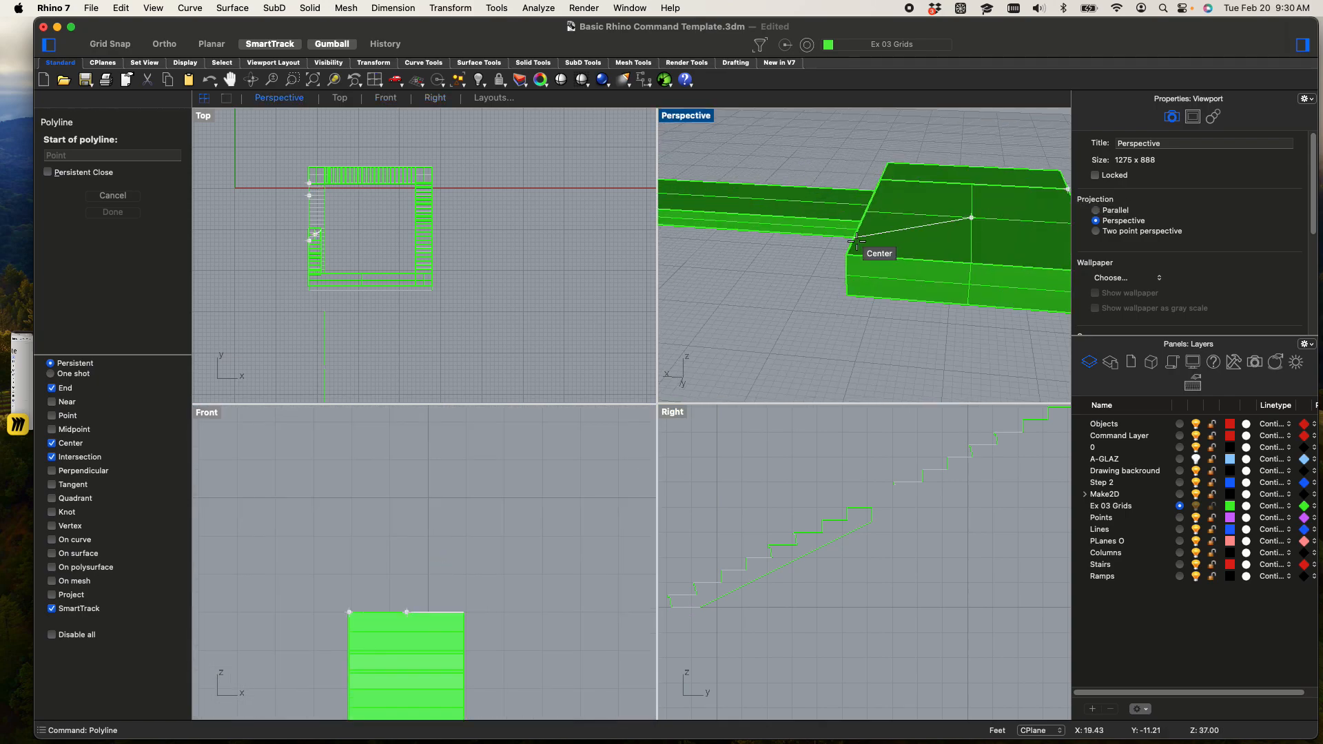
left_click(849, 253)
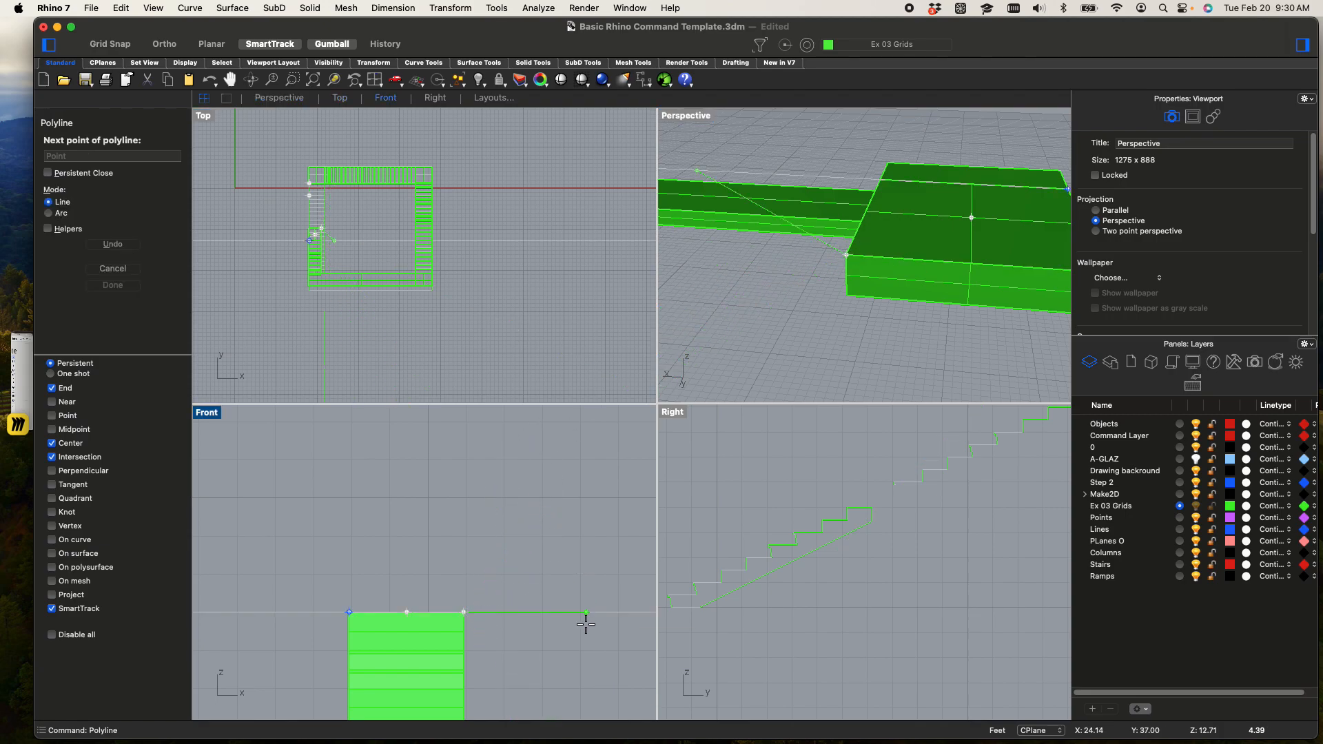
Turn on Ortho and direct the polyline's first segment vertically upward from the landing corner in the Right view
key("F8")
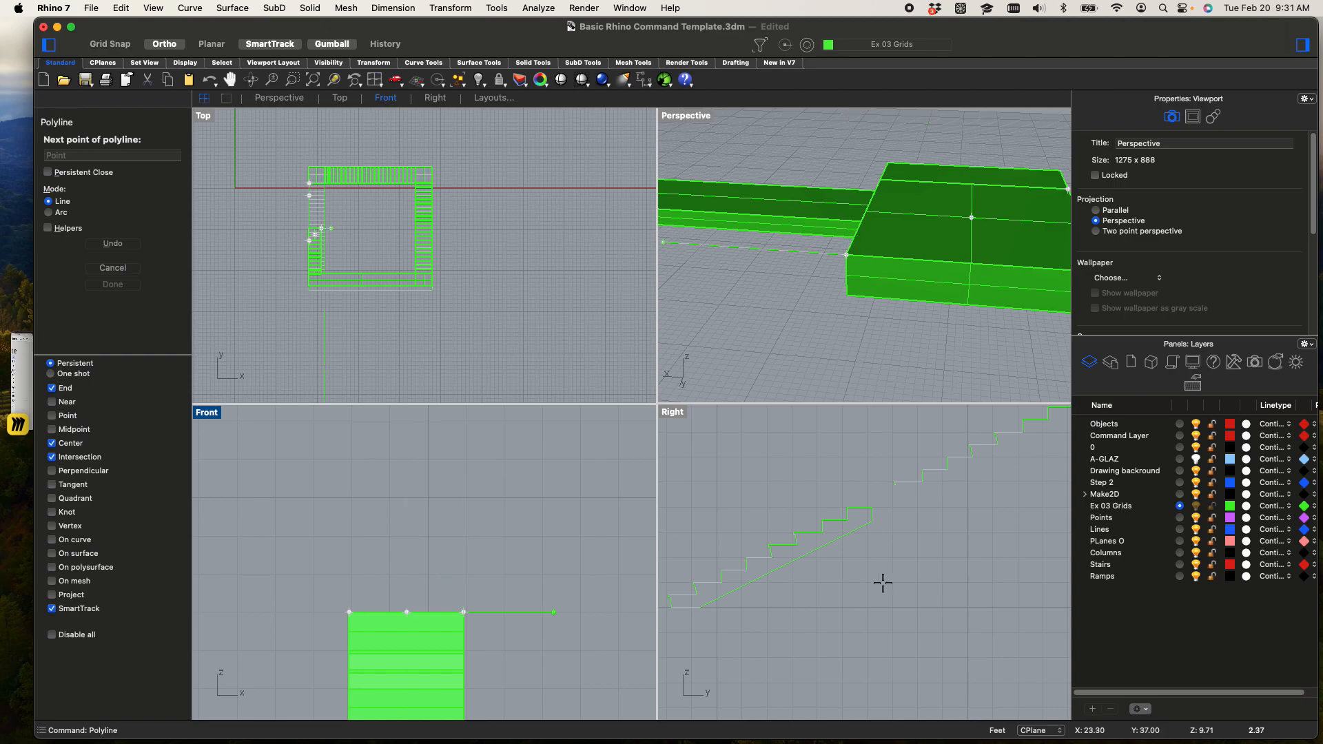
scroll(978, 542, "down", 14)
right_click_drag(978, 543, 618, 638)
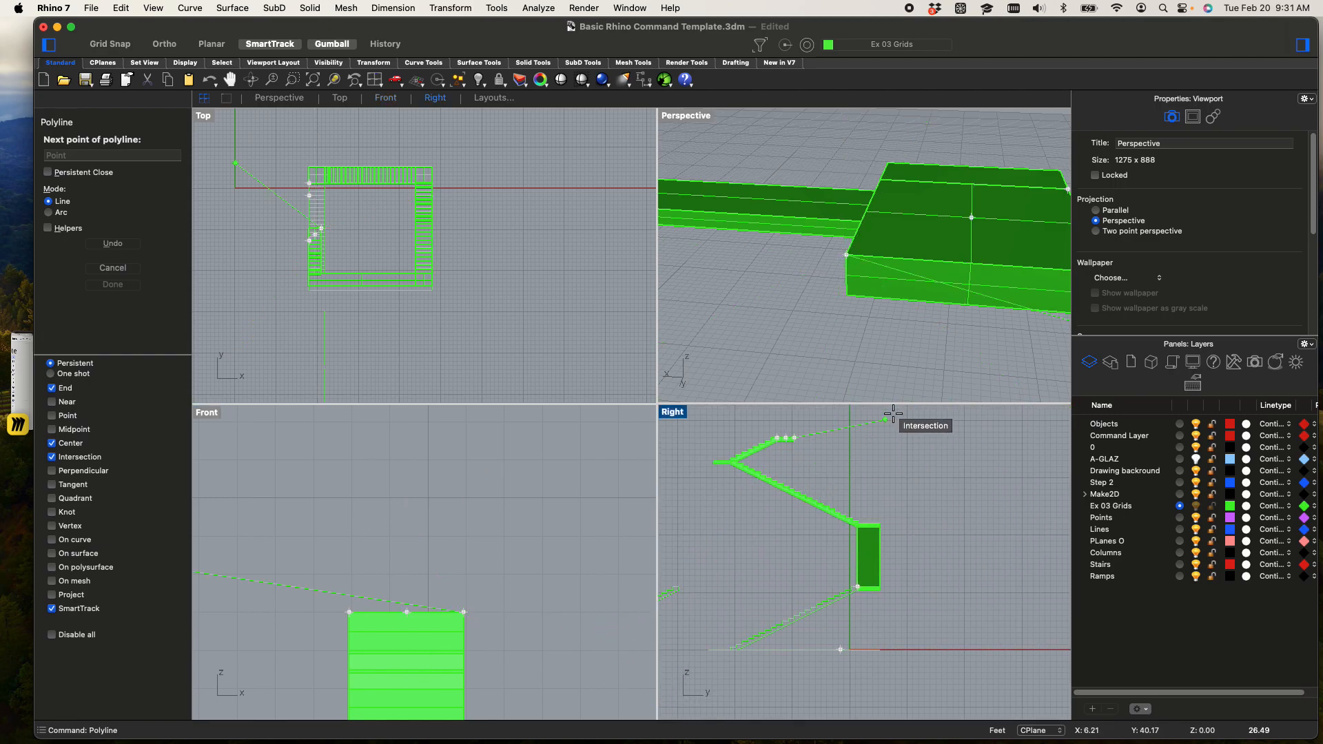
scroll(799, 439, "up", 10)
right_click_drag(797, 427, 798, 544)
key("F8")
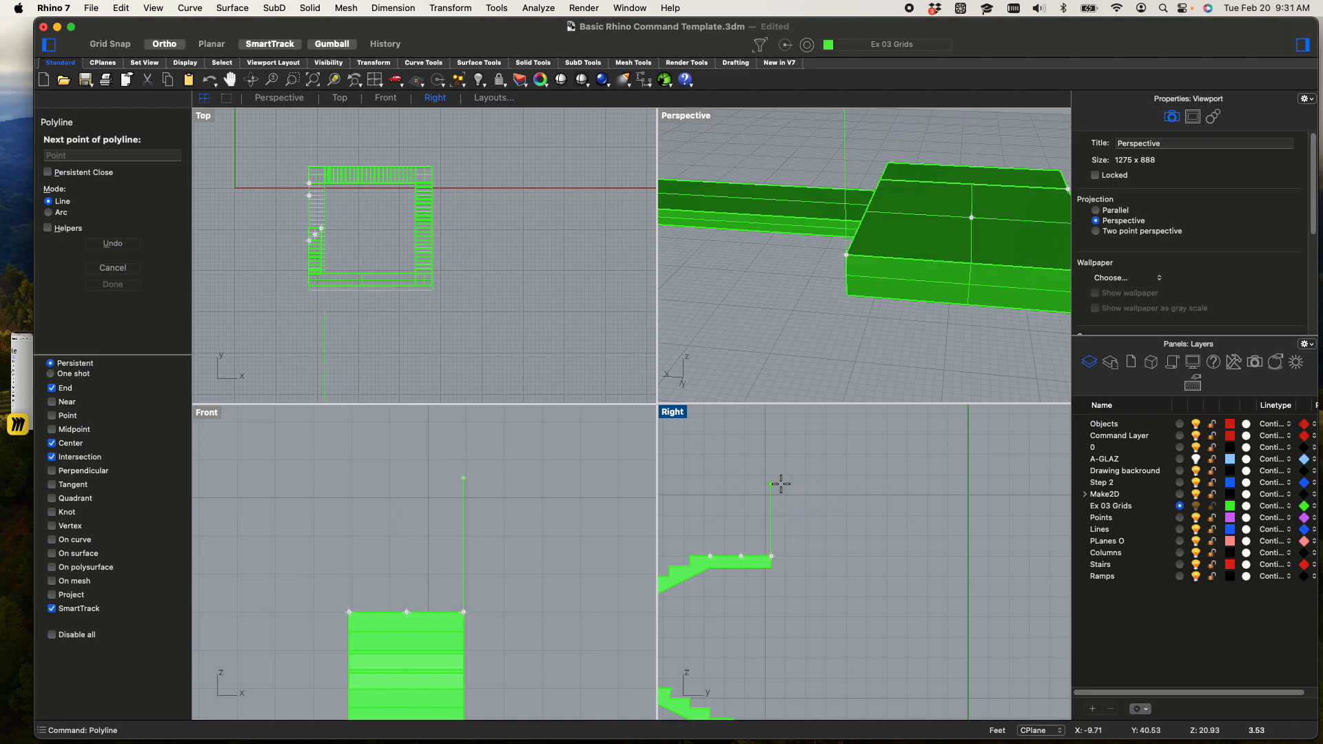
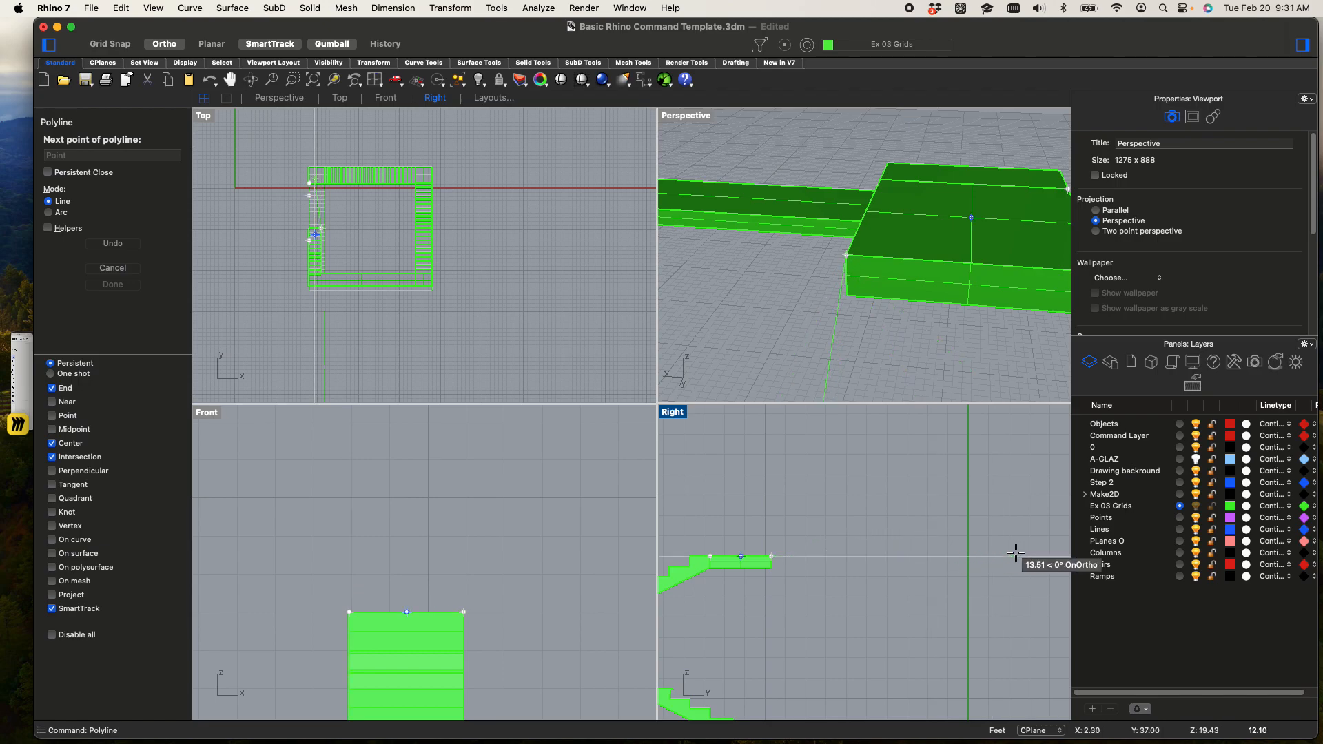
left_click(1036, 555)
key("F8")
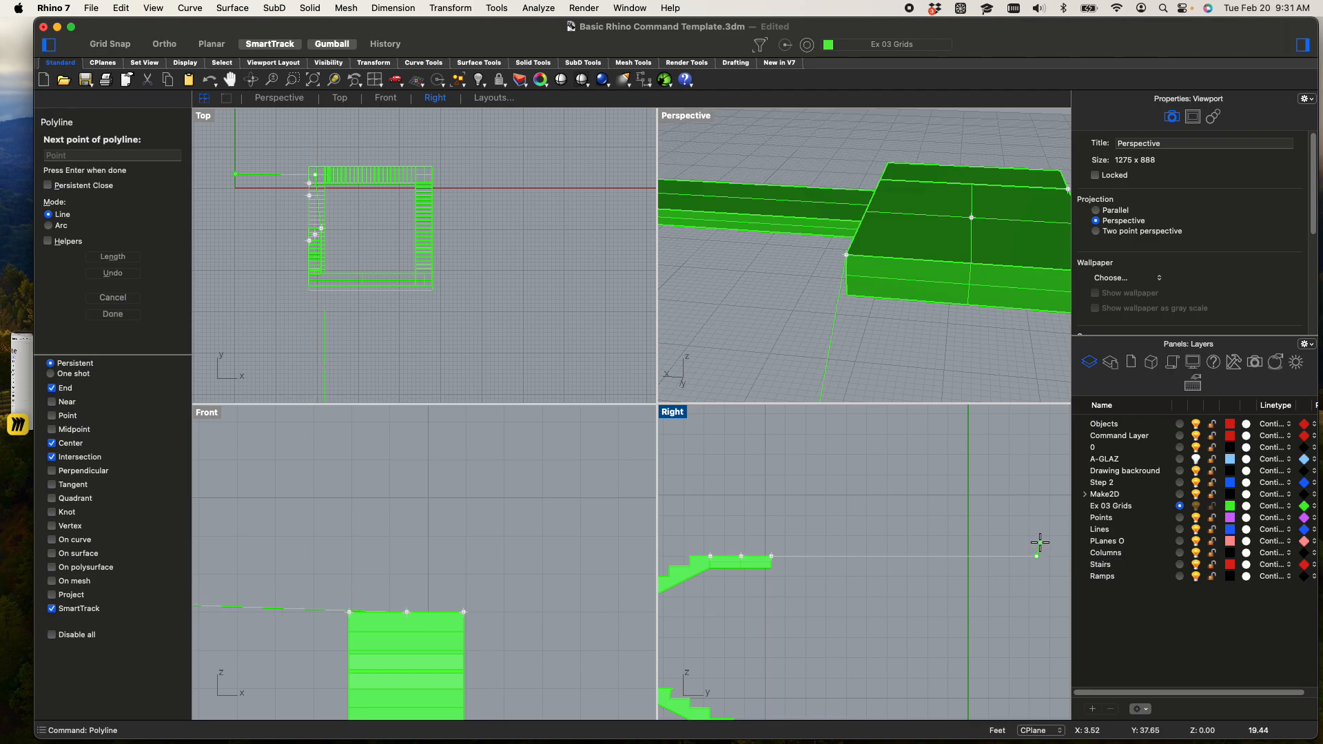
key("Escape")
Start a polyline at the landing's upper corner and draw an 8-foot horizontal first segment away from it in the Right view
key("Return")
left_click(771, 556)
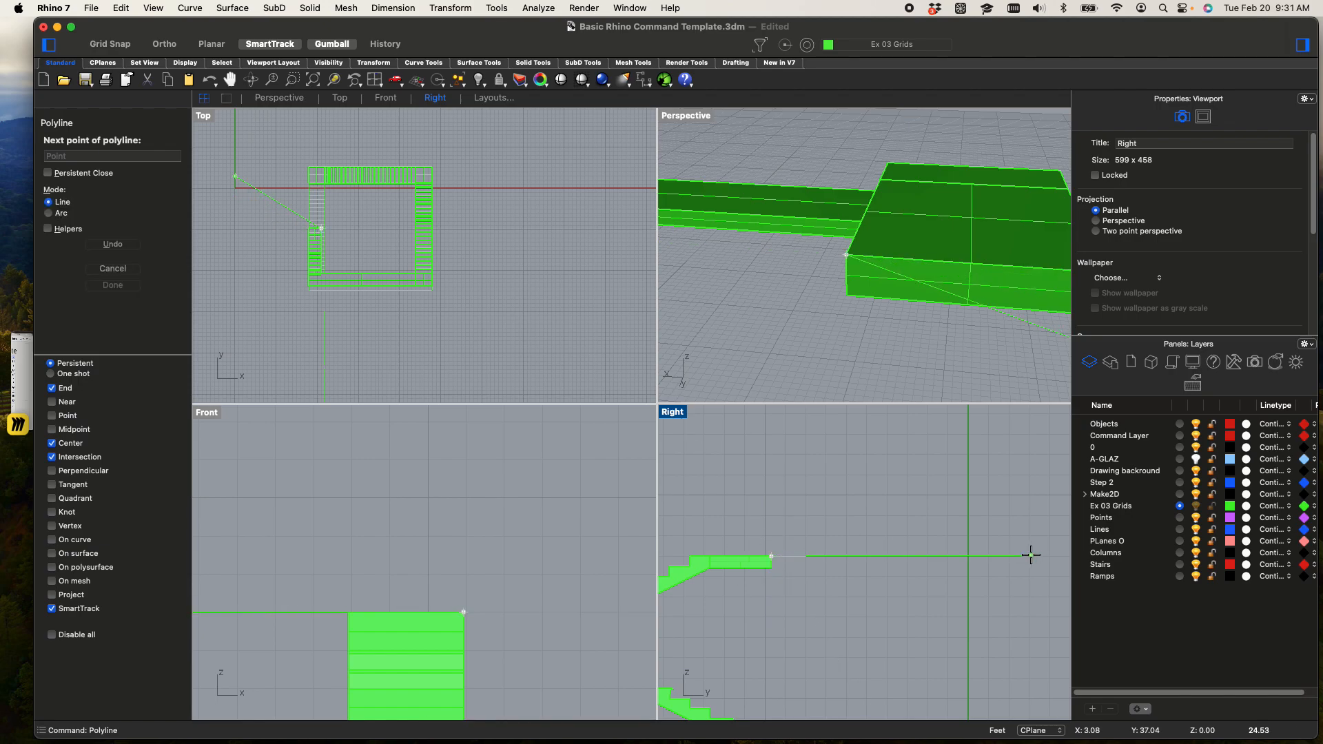
key("F8")
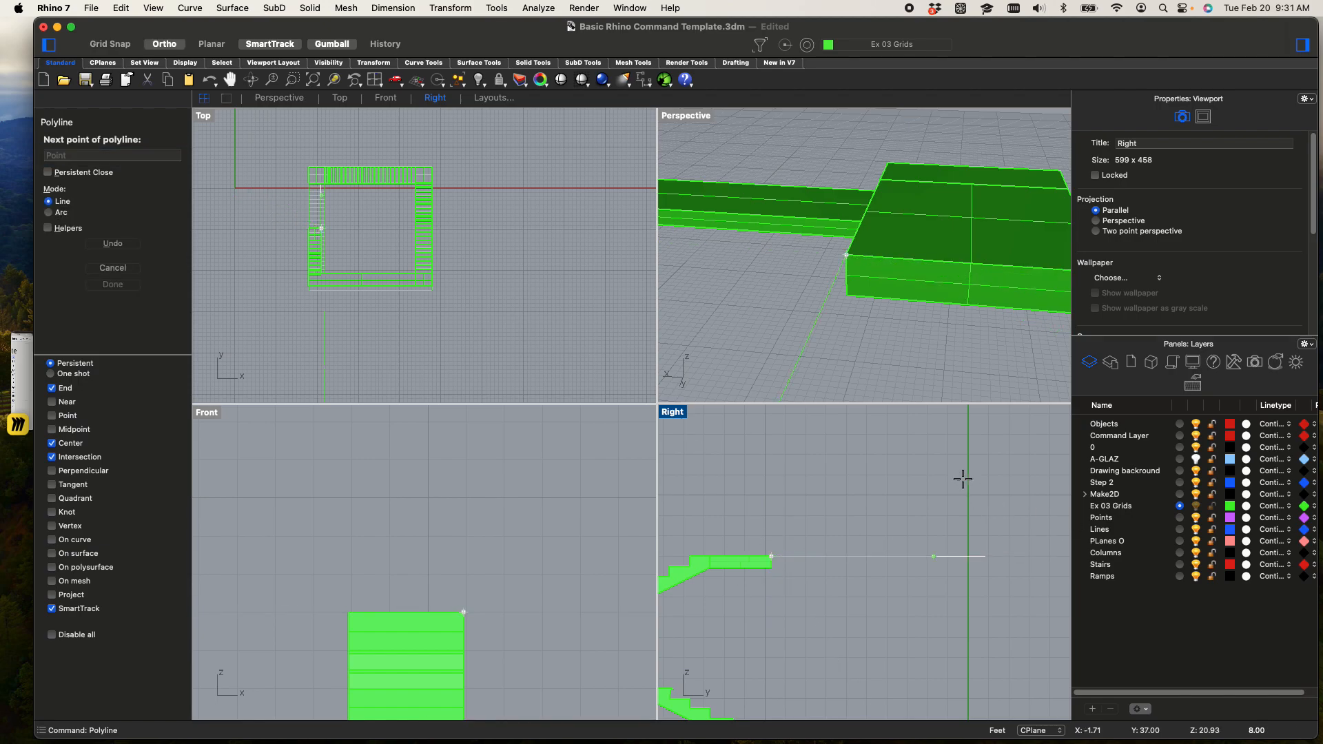
left_click(1005, 566)
key("F8")
Add an 8" vertical segment upward and close the polyline back at the landing corner as a wedge outline
scroll(934, 512, "up", 8)
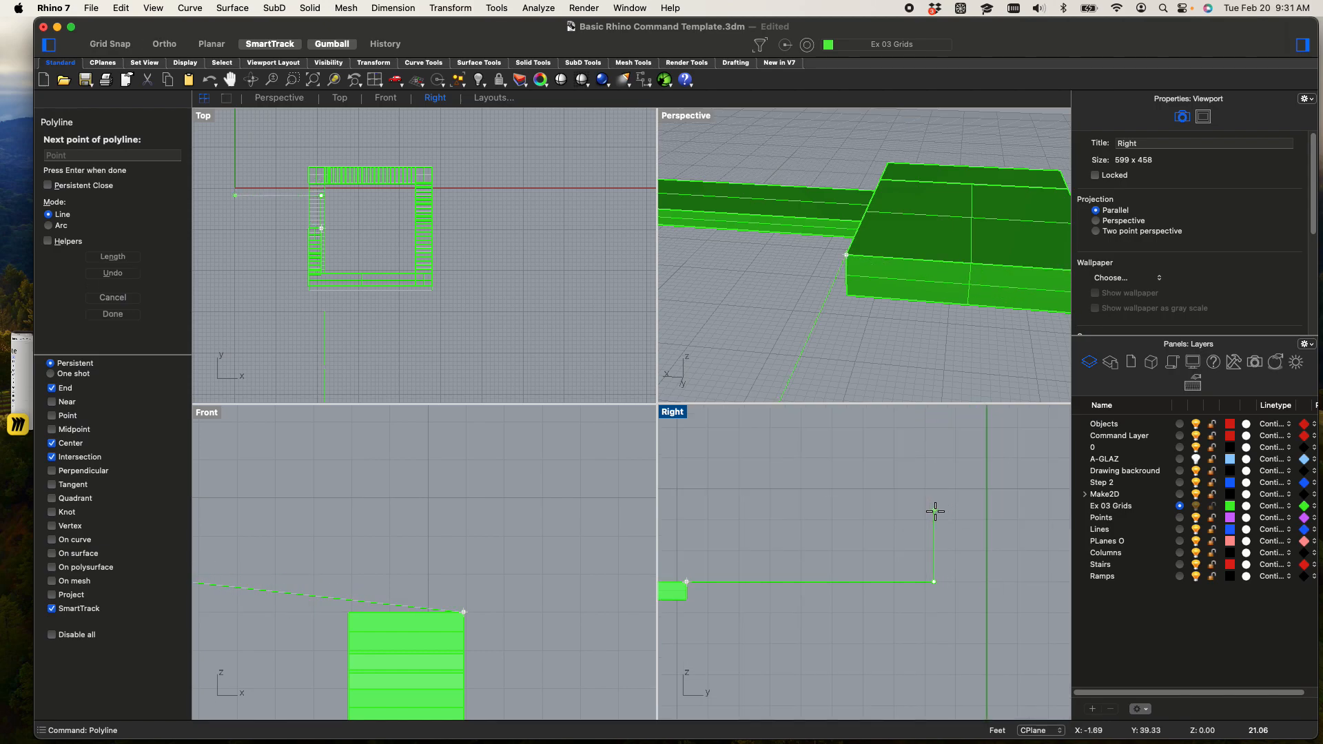
scroll(937, 518, "down", 10)
scroll(934, 526, "up", 2)
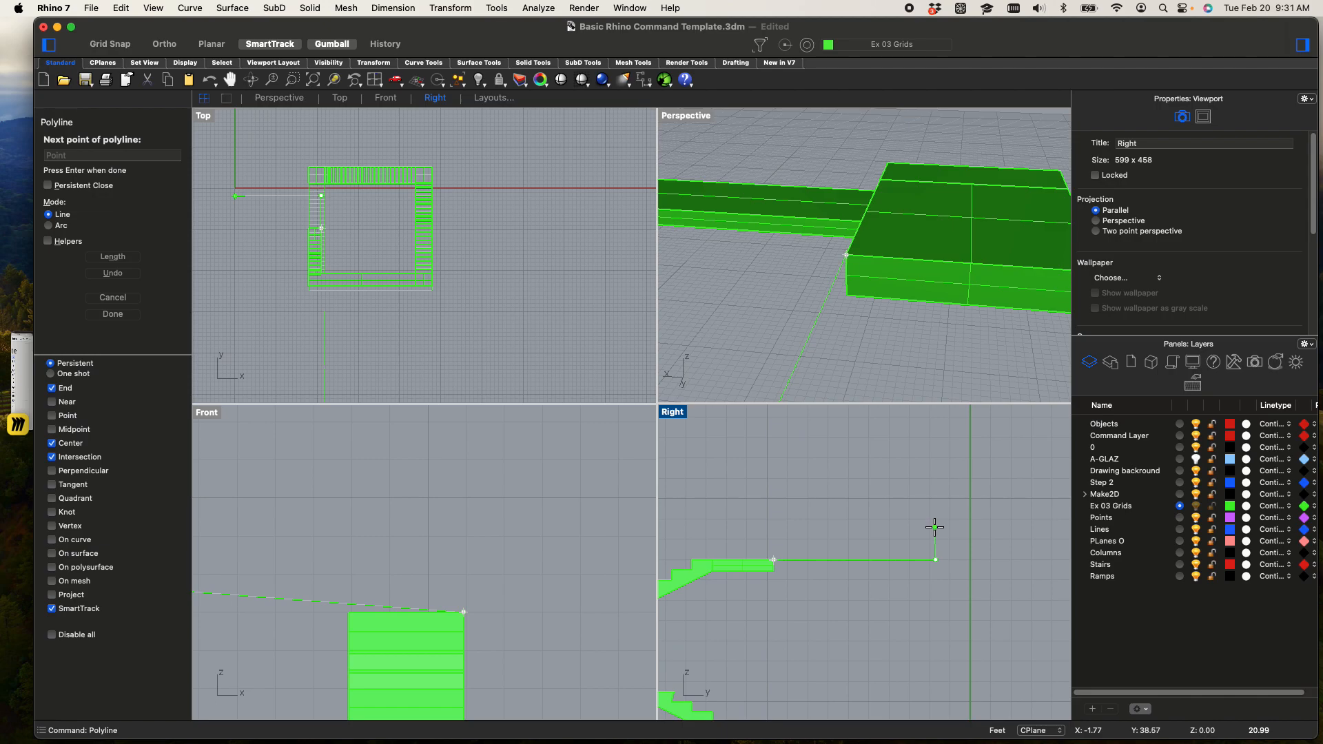
type("8\"")
key("Return")
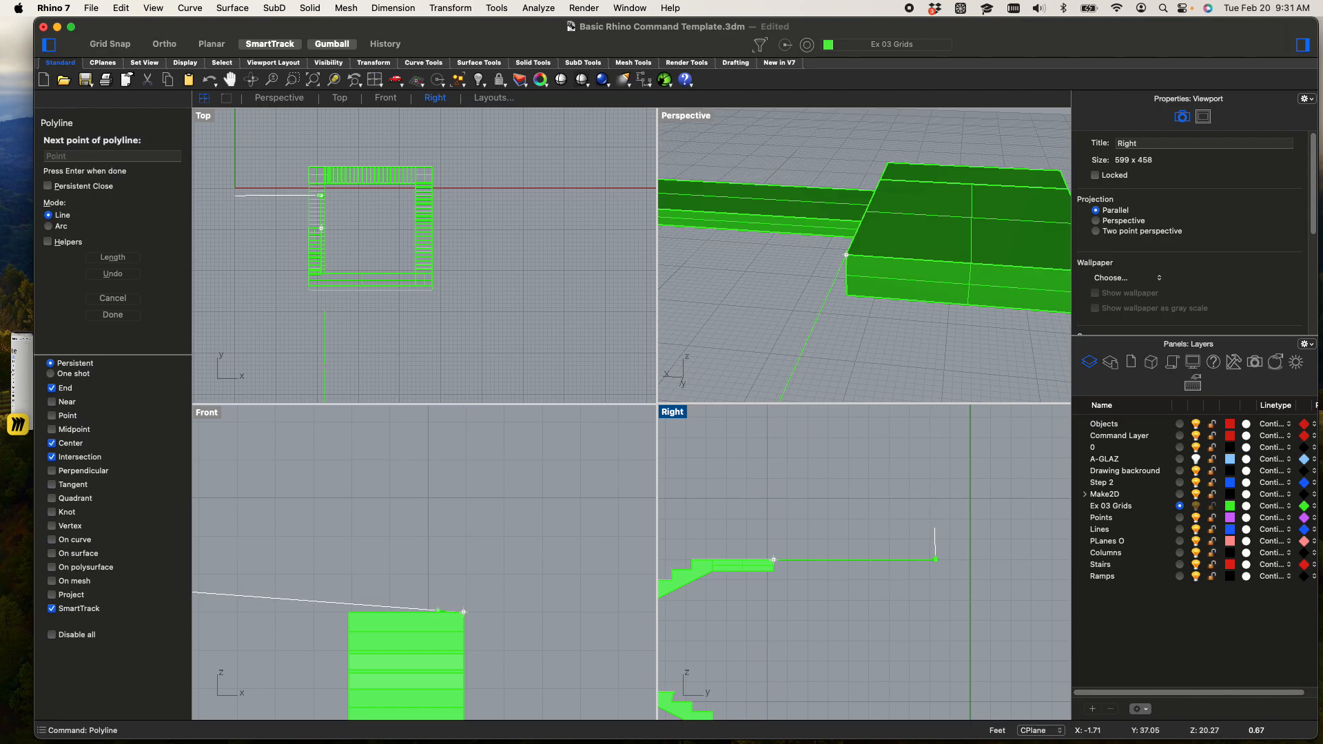
left_click(951, 518, "shift")
scroll(704, 584, "up", 10)
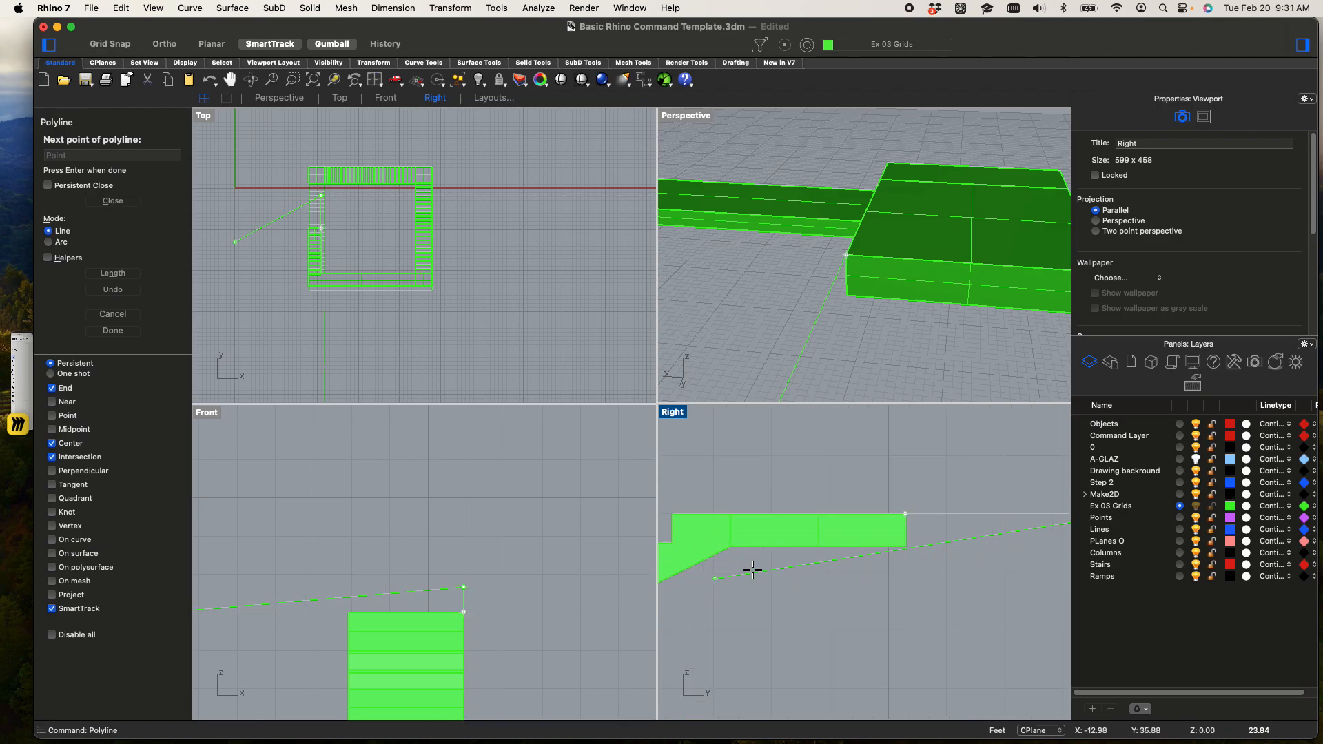
left_click(906, 512)
scroll(906, 507, "down", 8)
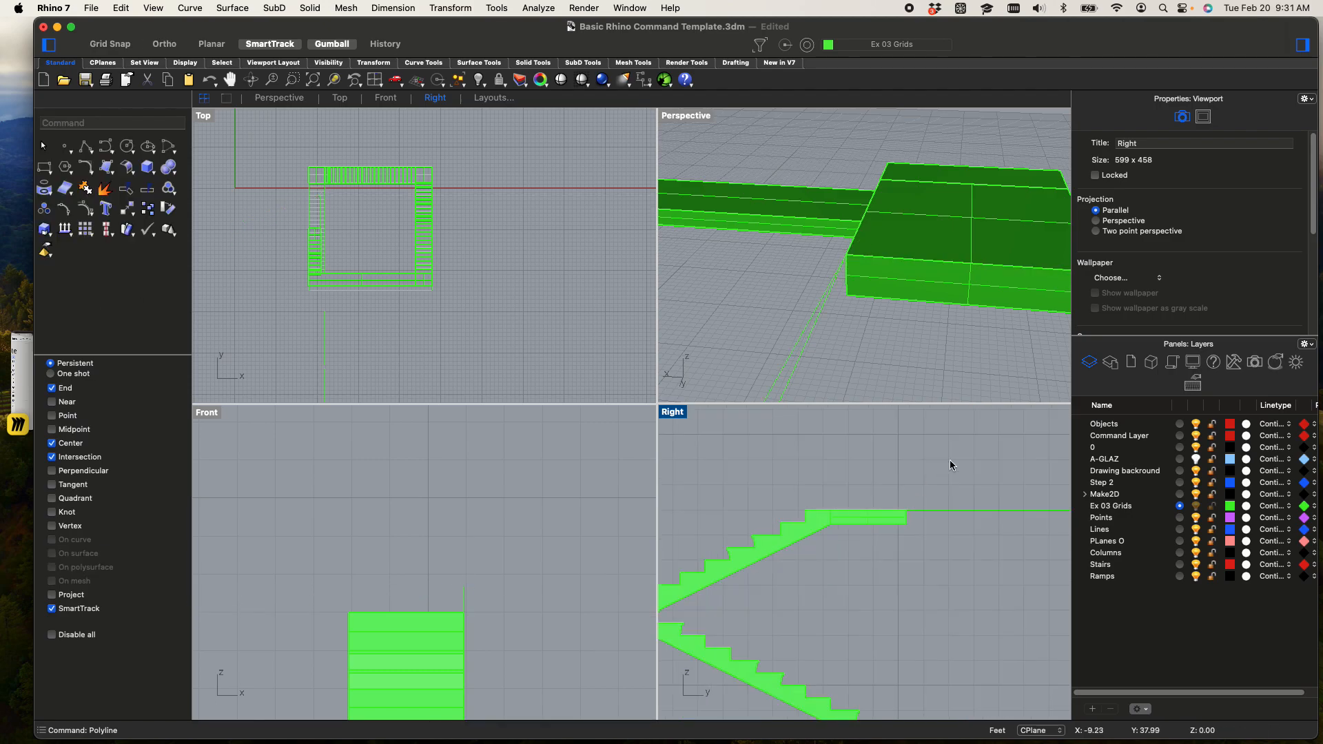
Select the wedge outline and rotate it a quarter turn in plan with the gumball so it runs along the X direction
scroll(971, 555, "down", 3)
left_click_drag(1027, 549, 964, 477)
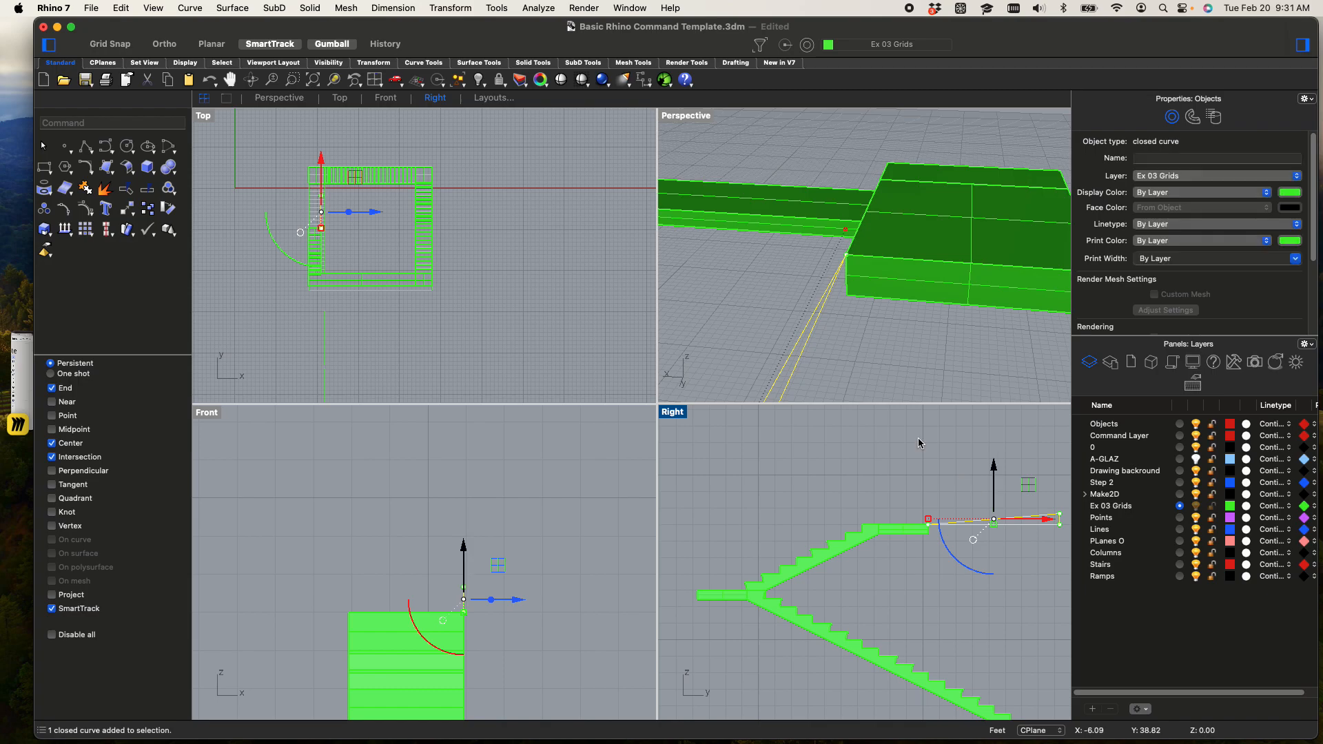
scroll(714, 270, "down", 5)
right_click_drag(714, 270, 817, 255)
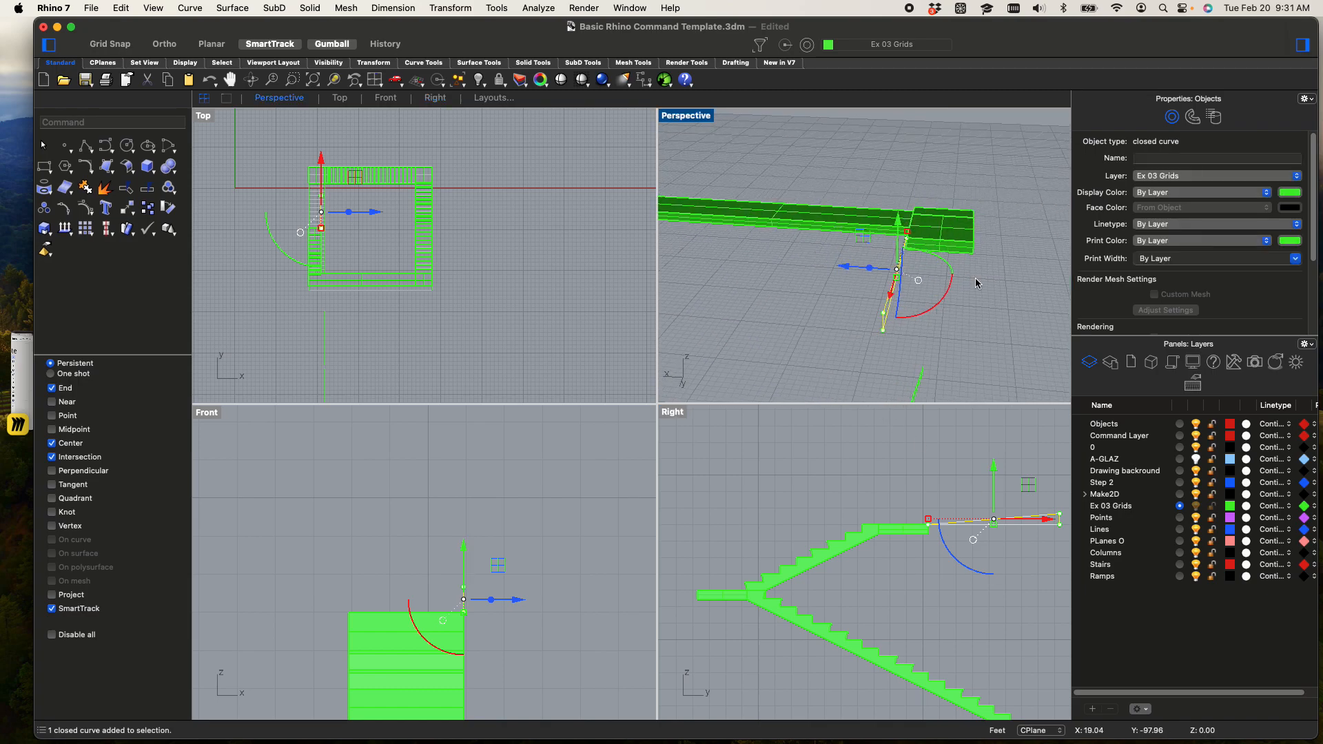
mouse_move(951, 268)
left_mouse_down()
mouse_move(980, 348)
mouse_move(955, 284)
left_mouse_up()
scroll(956, 285, "down", 4)
Move the wedge outline from its sharp tip onto the landing's upper corner
type("m")
key("Return")
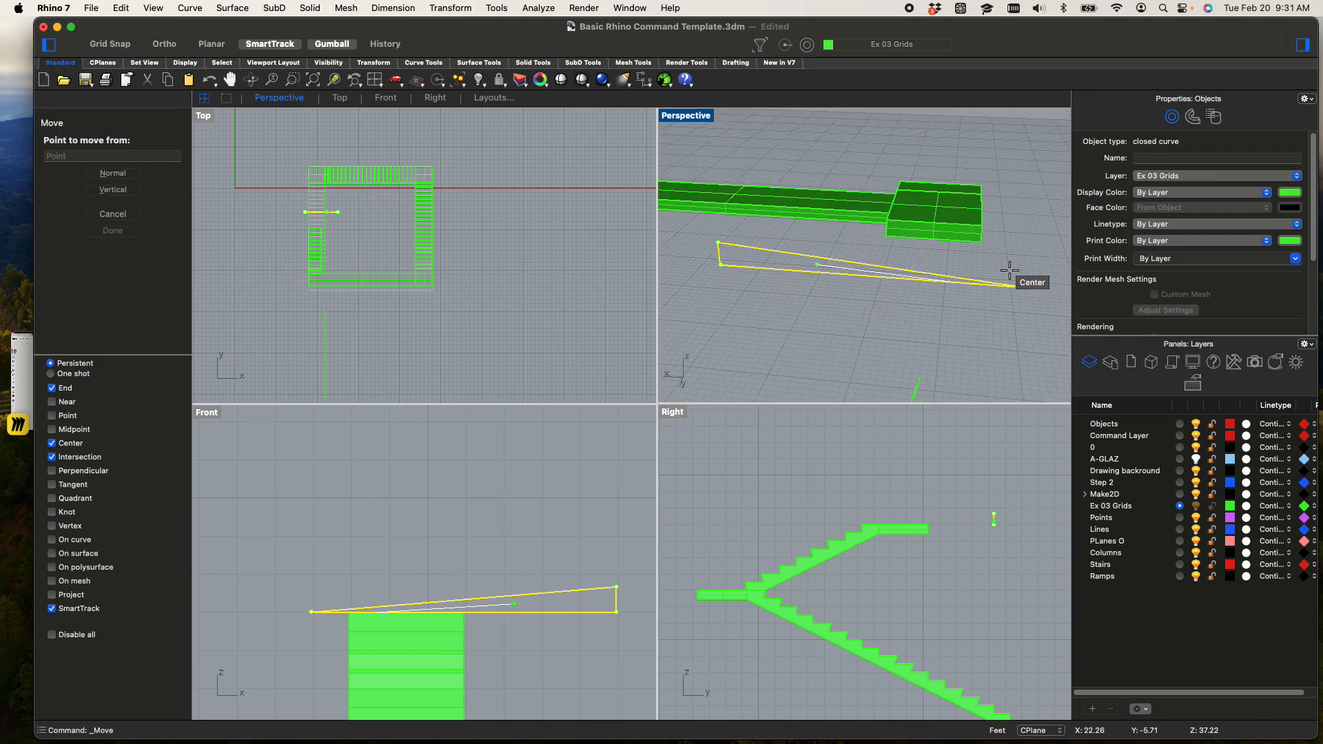
left_click(1024, 287)
scroll(889, 221, "up", 5)
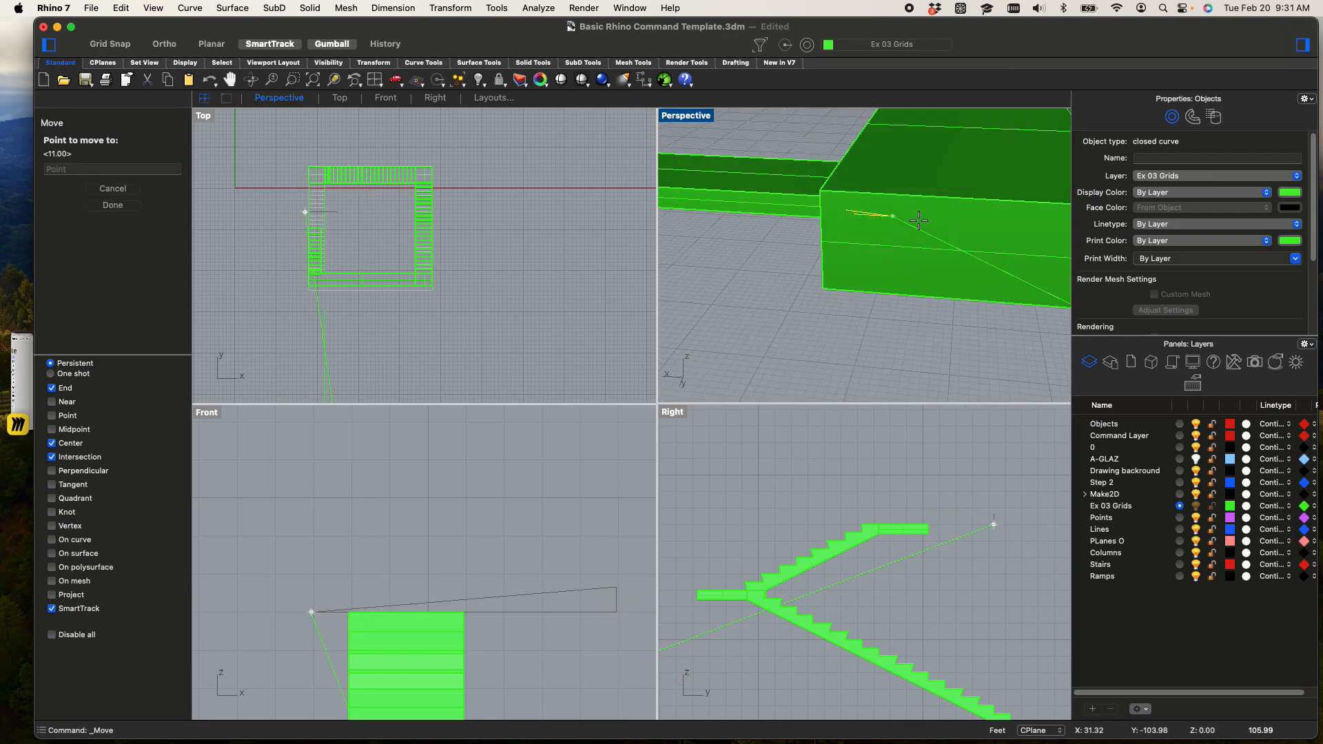
left_click(873, 206)
scroll(809, 283, "down", 5)
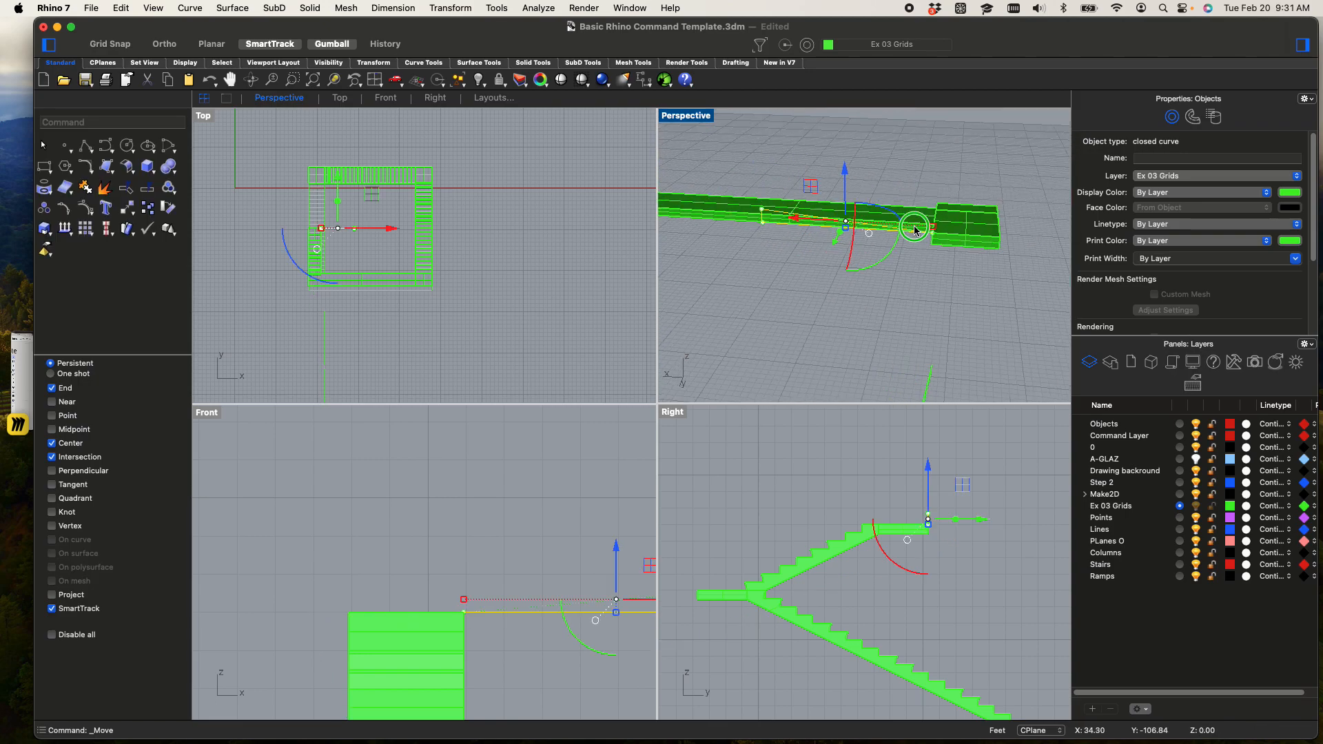
Examine the wedge outline's placement against the landing and stairs in the Perspective, Right and Front views
right_click_drag(810, 282, 969, 265)
scroll(938, 244, "up", 4)
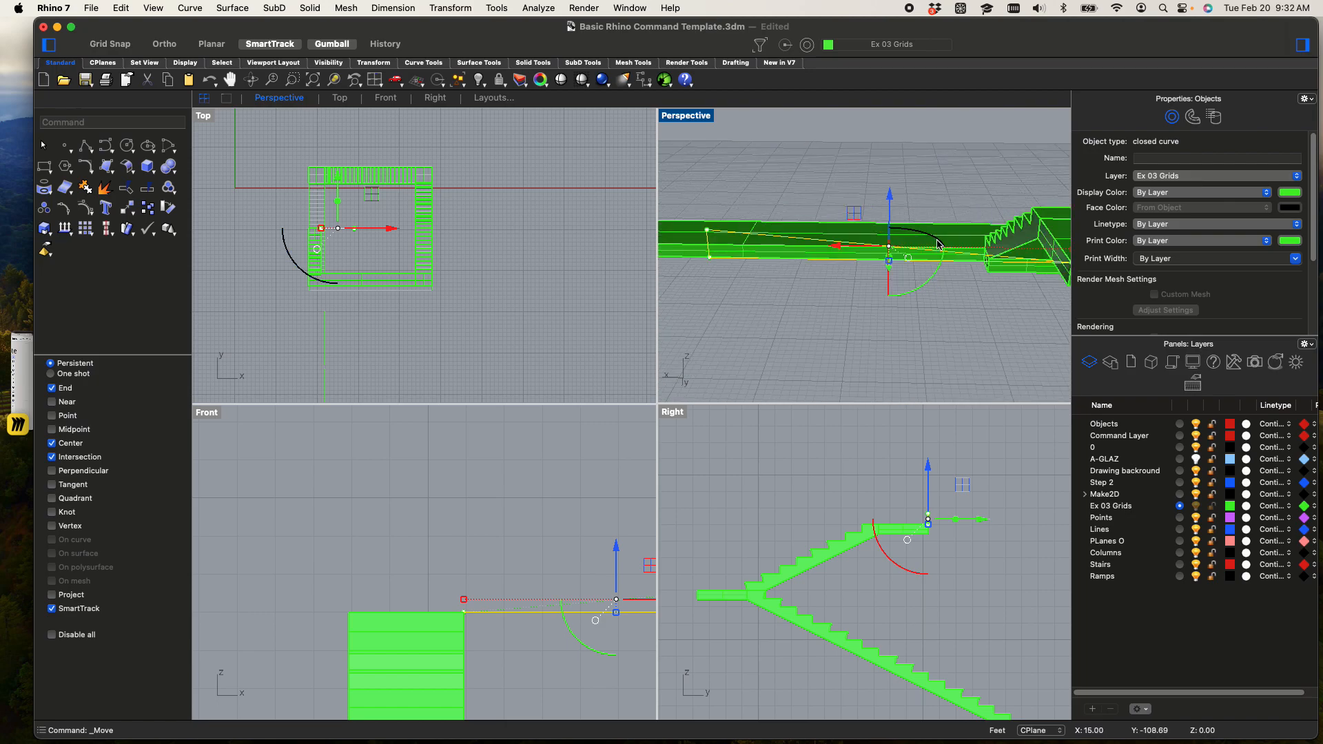
right_click_drag(923, 222, 891, 174, "shift")
scroll(946, 533, "up", 3)
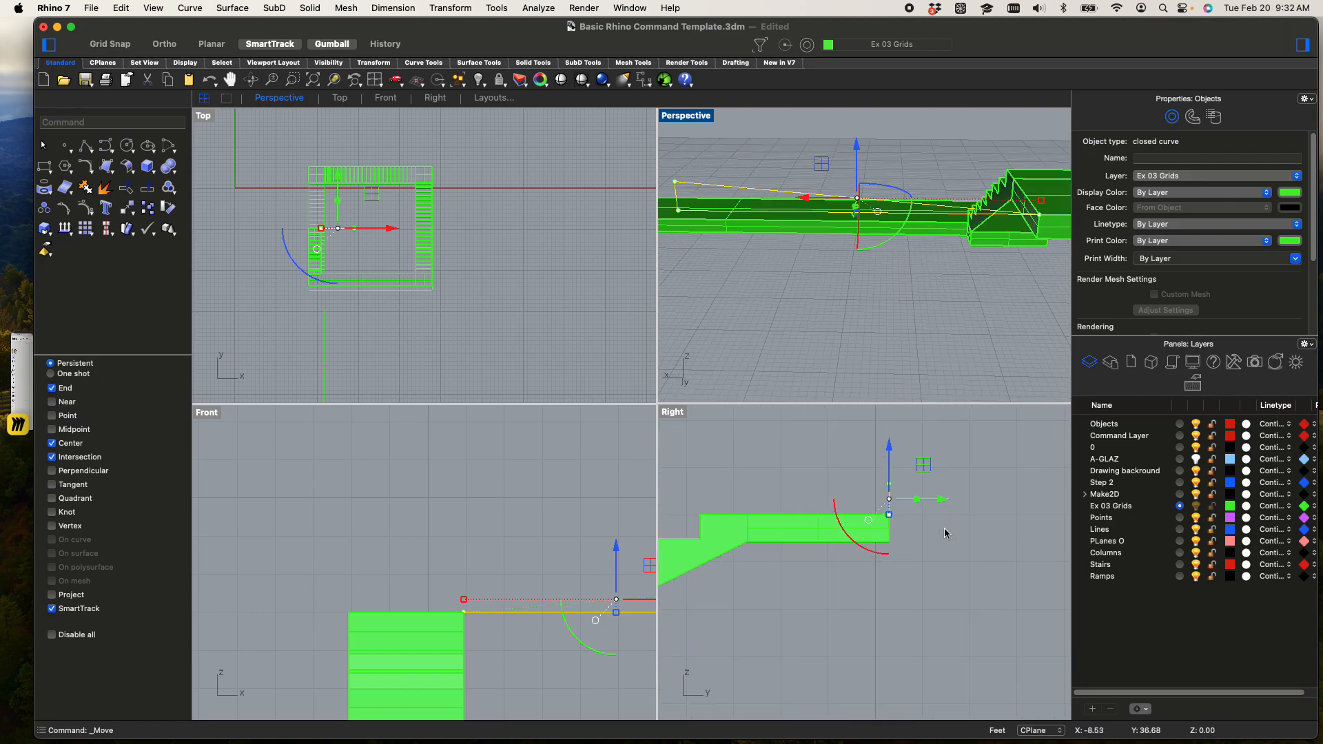
scroll(422, 602, "down", 7)
right_click_drag(339, 591, 272, 566)
scroll(410, 600, "up", 8)
scroll(410, 601, "down", 4)
right_click_drag(410, 601, 383, 582)
scroll(369, 579, "up", 2)
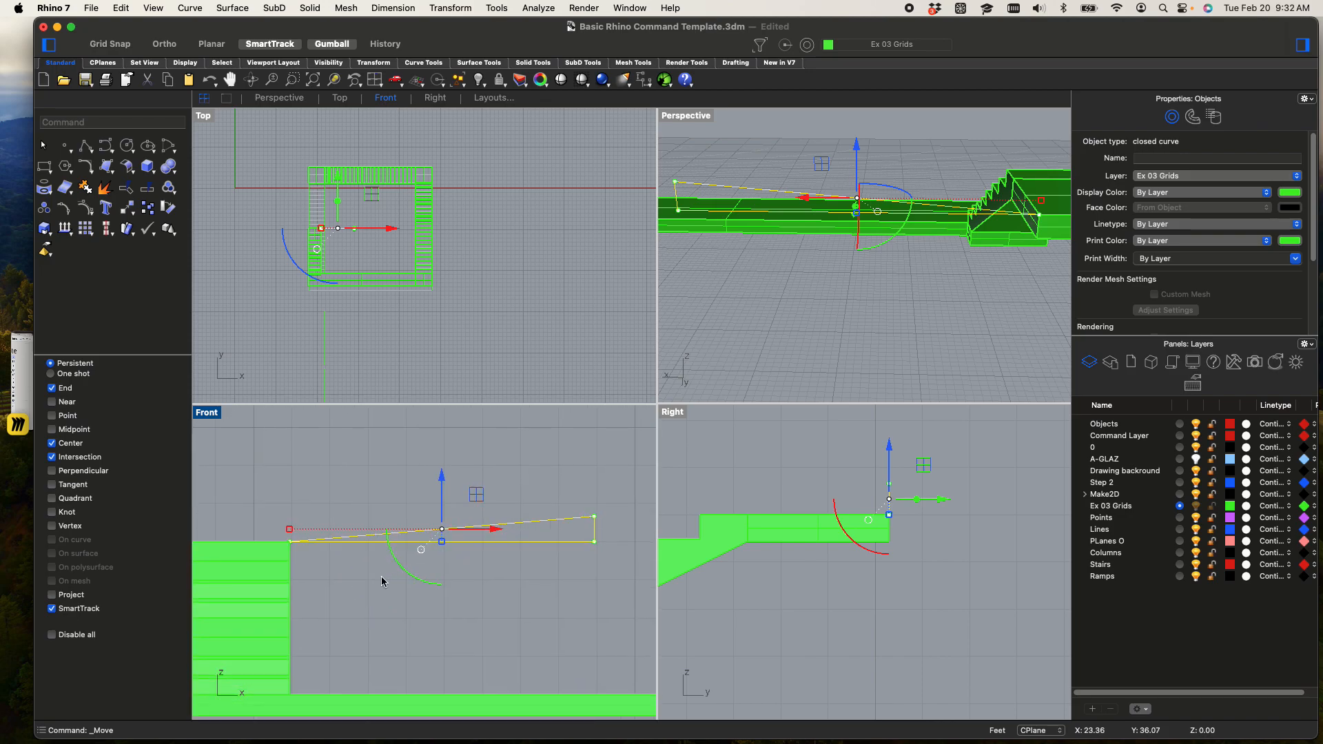
Explode the wedge outline into separate lines
left_click(341, 583)
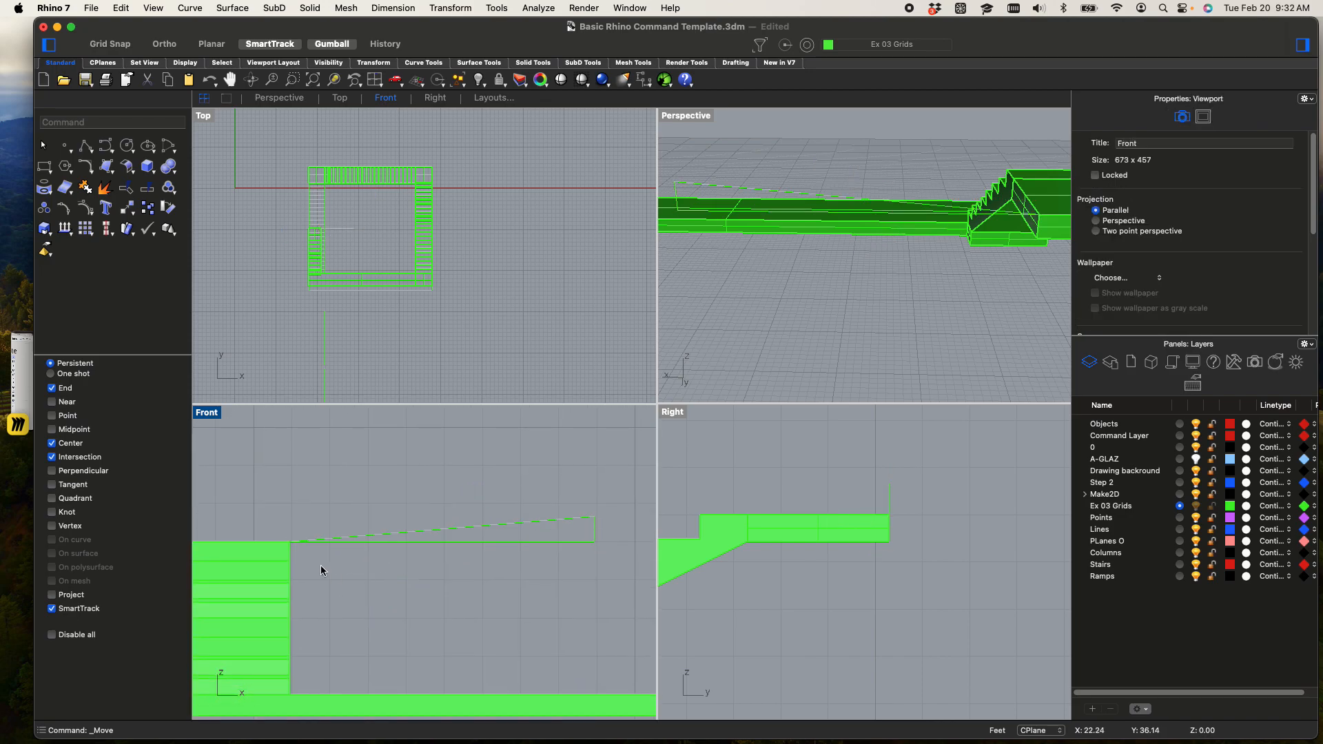
left_click(456, 535)
type("explode")
key("Return")
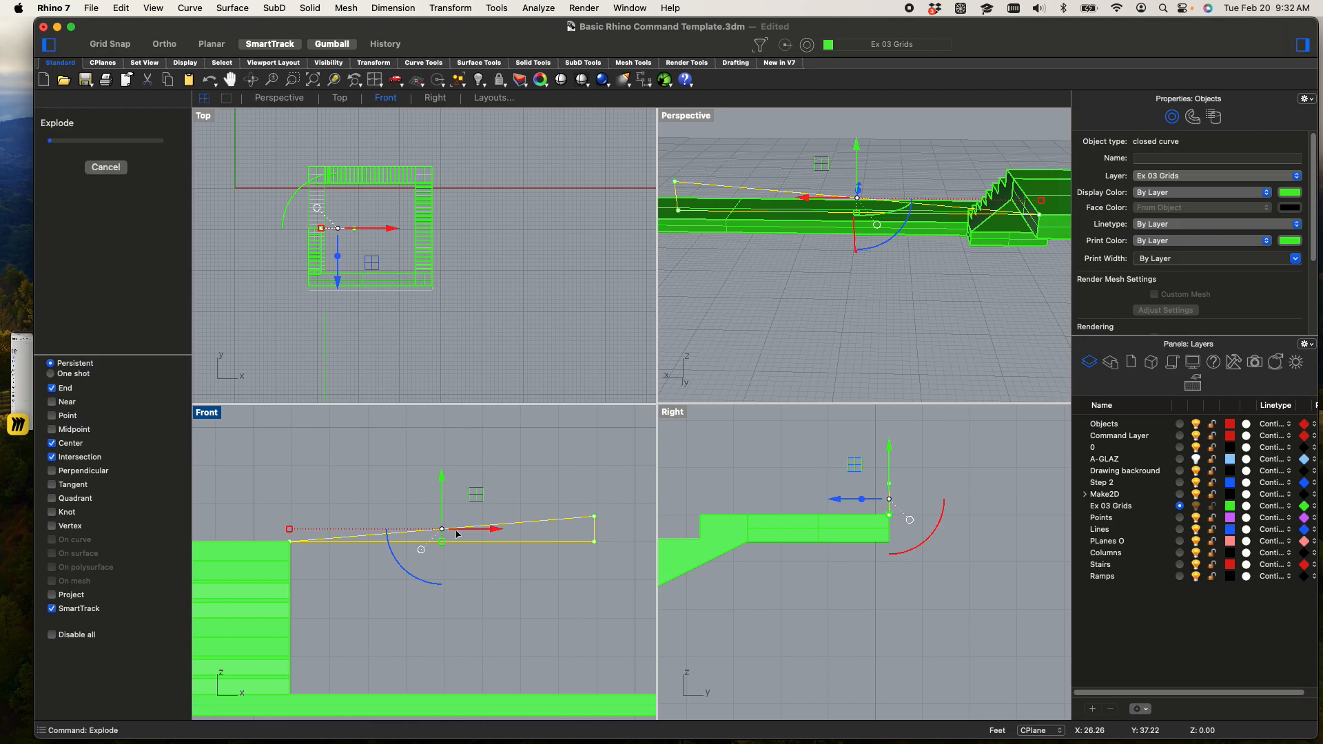
left_click(526, 496)
Copy the sloped line straight down from the upper to the lower end of the short vertical line
left_click(522, 527)
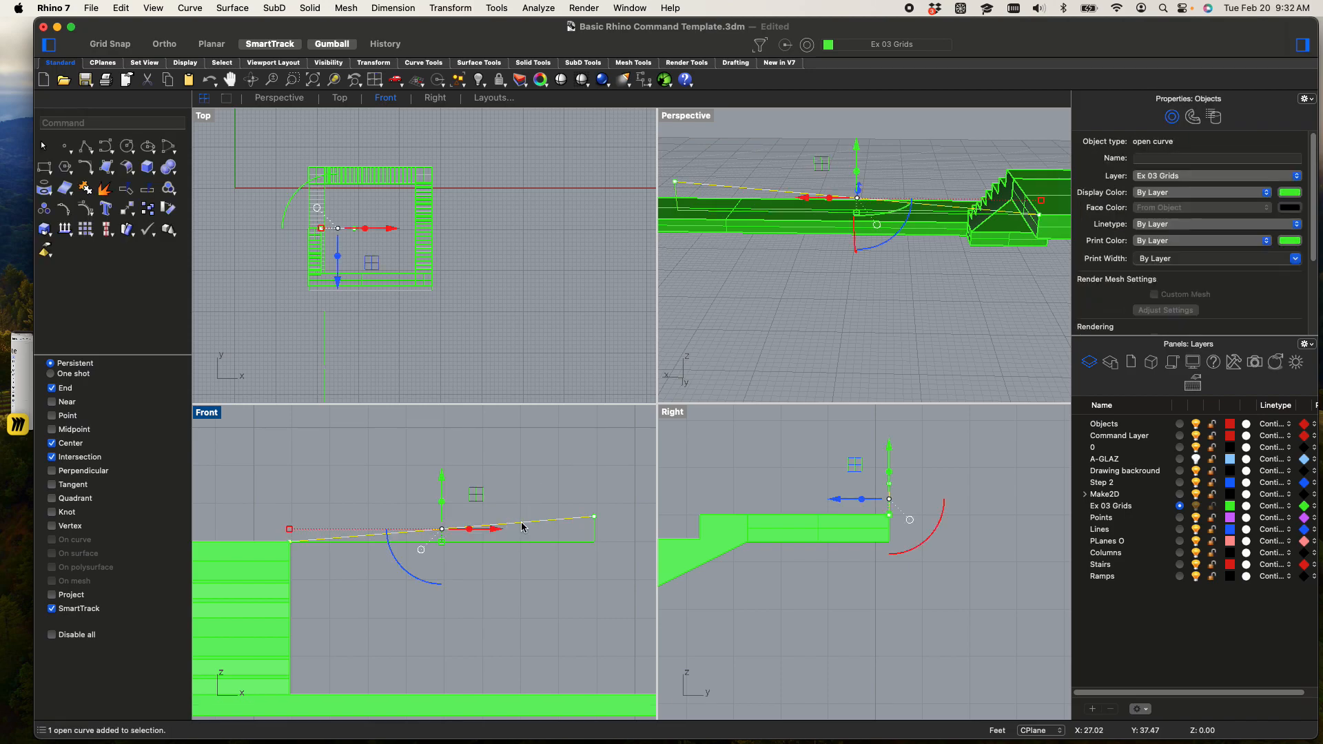
type("copy")
key("Return")
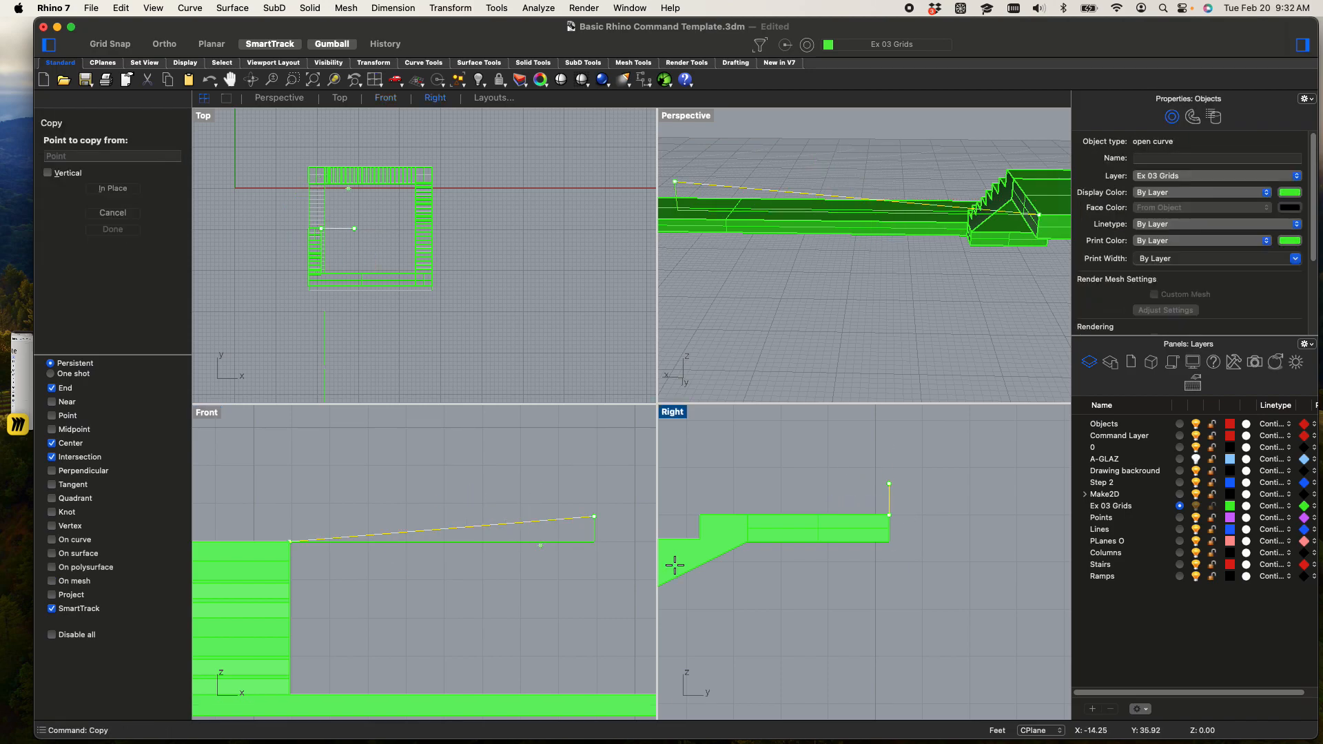
left_click(595, 516)
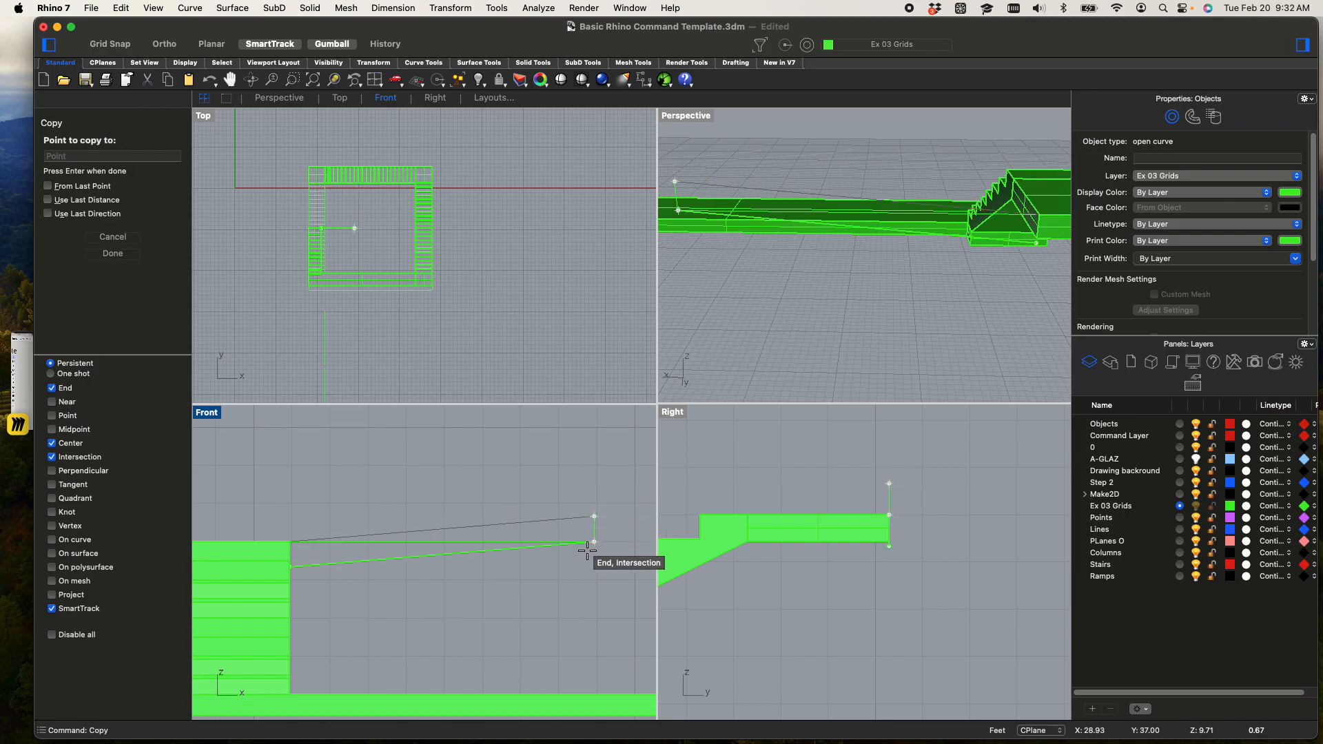
scroll(585, 562, "down", 2)
right_click(585, 562)
left_click(582, 564)
Delete the horizontal base line between the two sloped lines
scroll(484, 548, "up", 6)
left_click(481, 545)
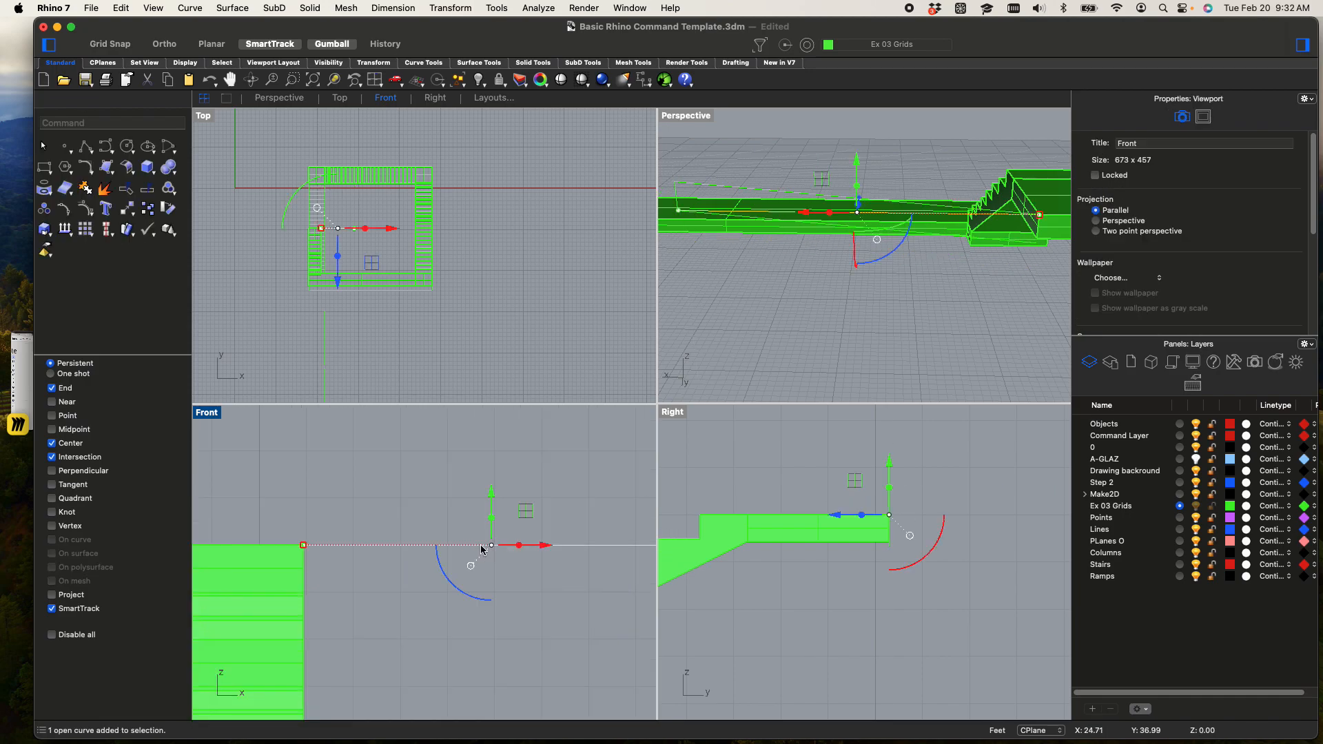
scroll(481, 546, "down", 4)
key("Delete")
scroll(562, 561, "down", 2)
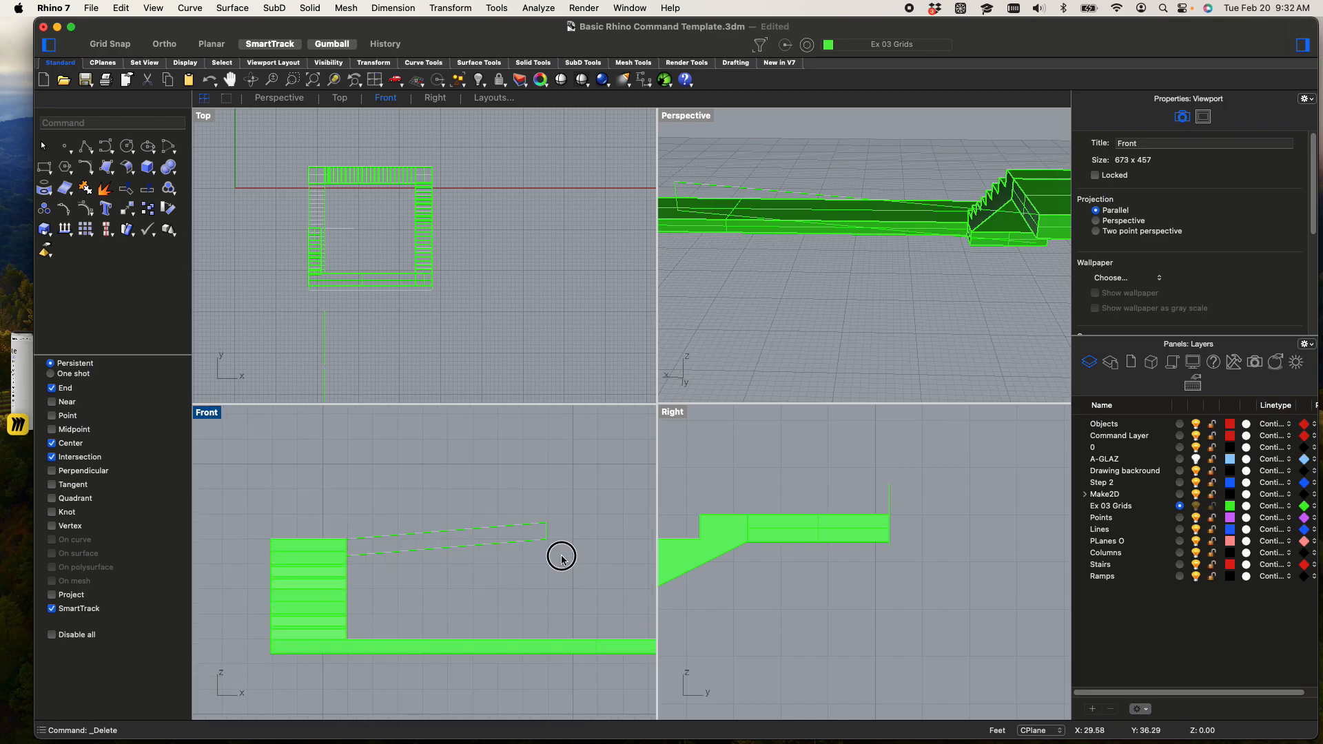
Select the two sloped lines and the vertical line and join them into one closed ramp profile with CloseCrv
left_click_drag(506, 499, 507, 500)
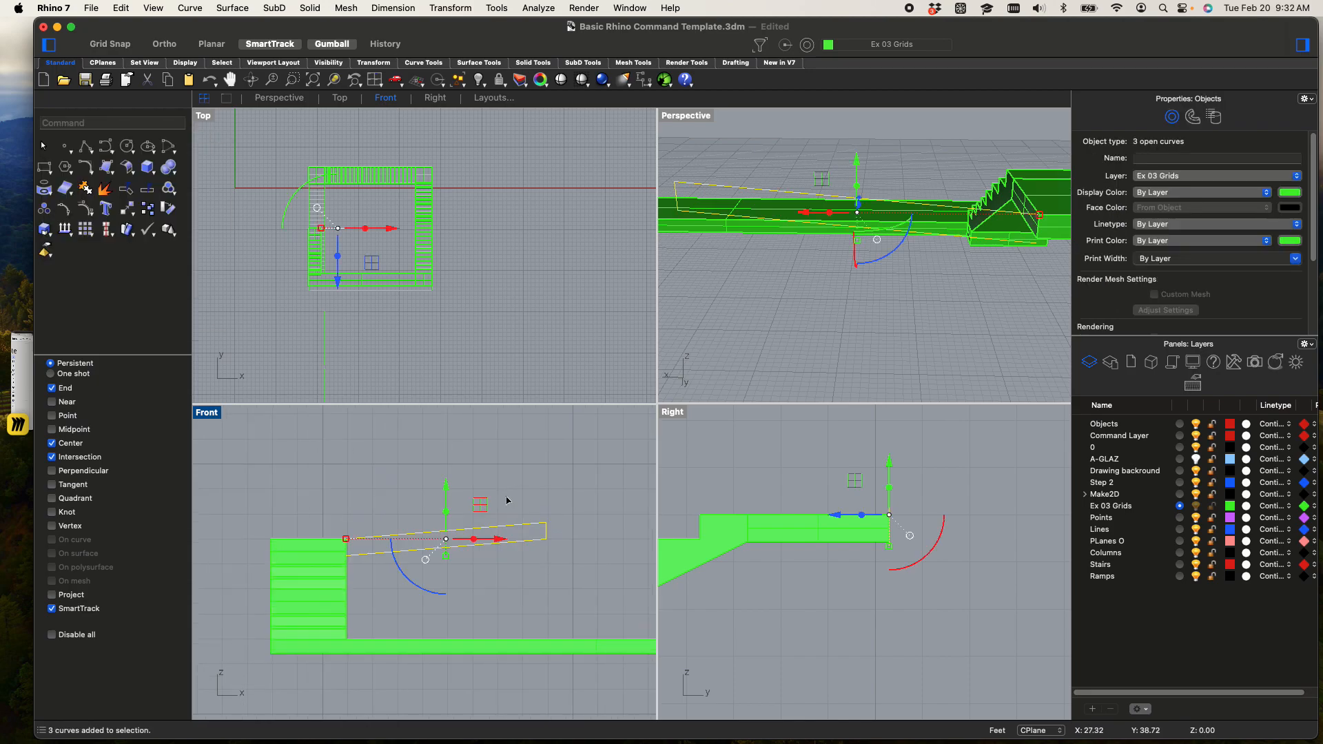
type("Close")
key("Down")
key("Return")
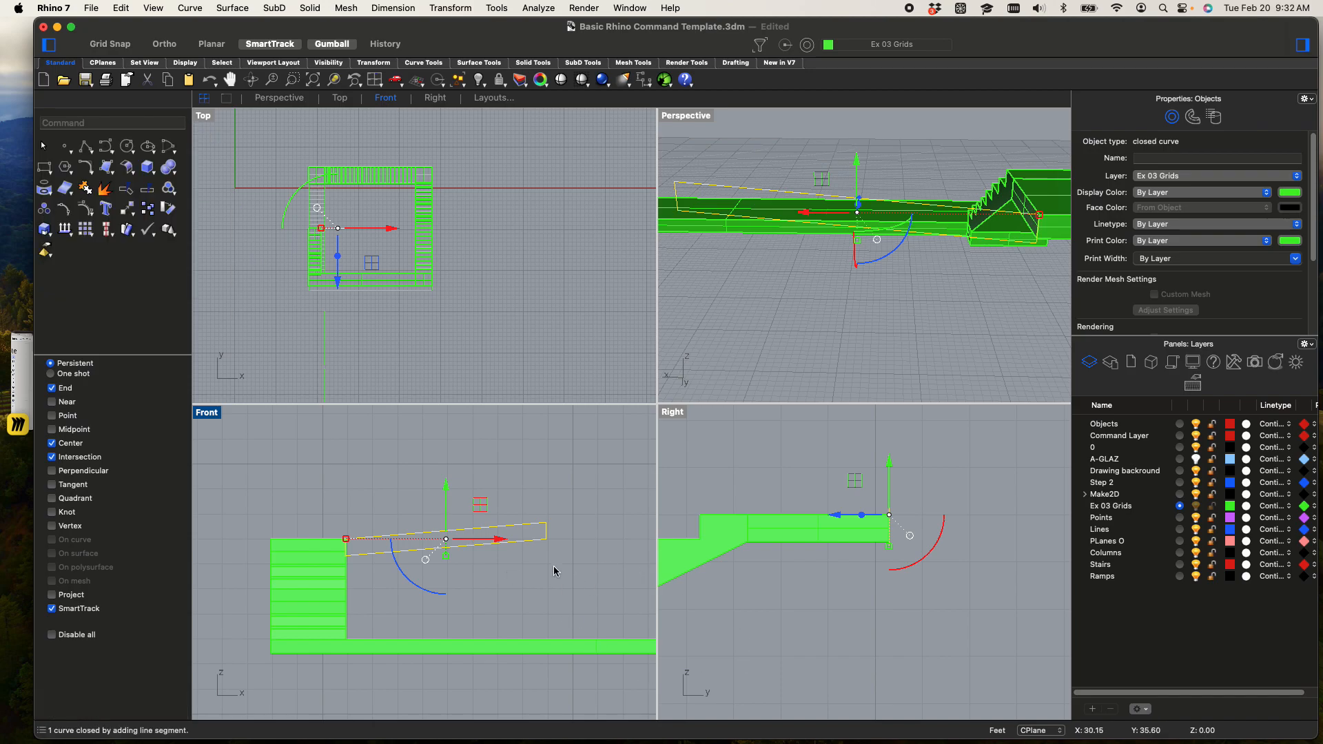
Maximize the Perspective view and extrude the closed ramp profile as a solid 3 feet, to the far corner of the landing edge
double_click(681, 121)
scroll(689, 251, "down", 6)
right_click_drag(689, 276, 792, 348)
scroll(933, 200, "up", 5)
right_click_drag(933, 201, 798, 289)
left_click_drag(667, 328, 665, 314)
key("super+z")
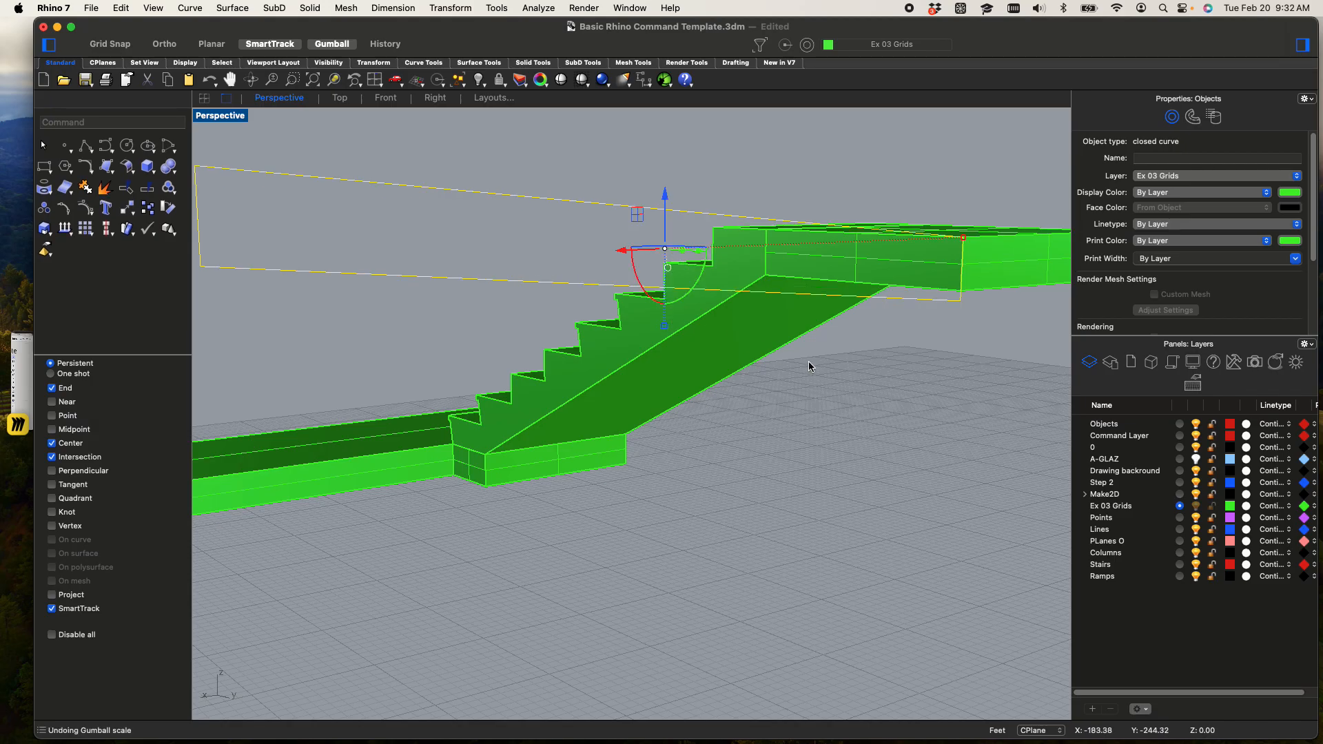
right_click_drag(884, 398, 854, 447)
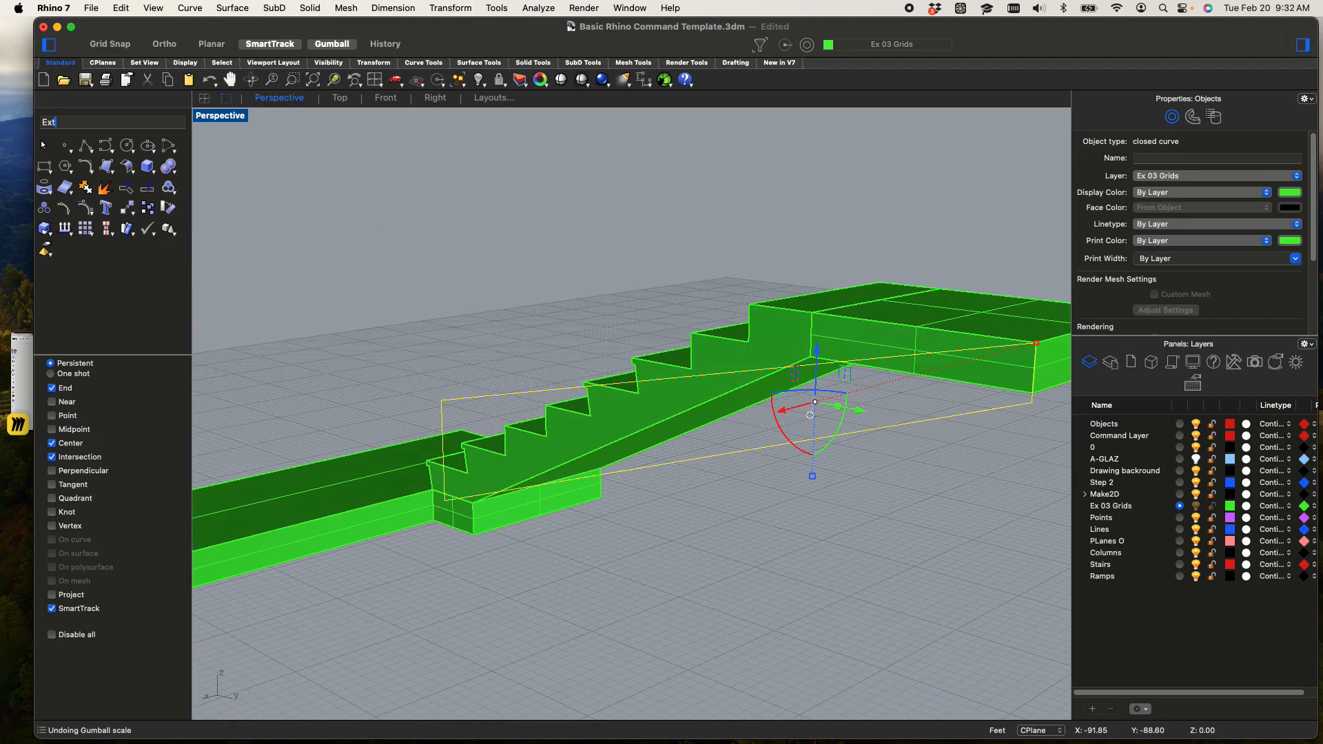
key("Return")
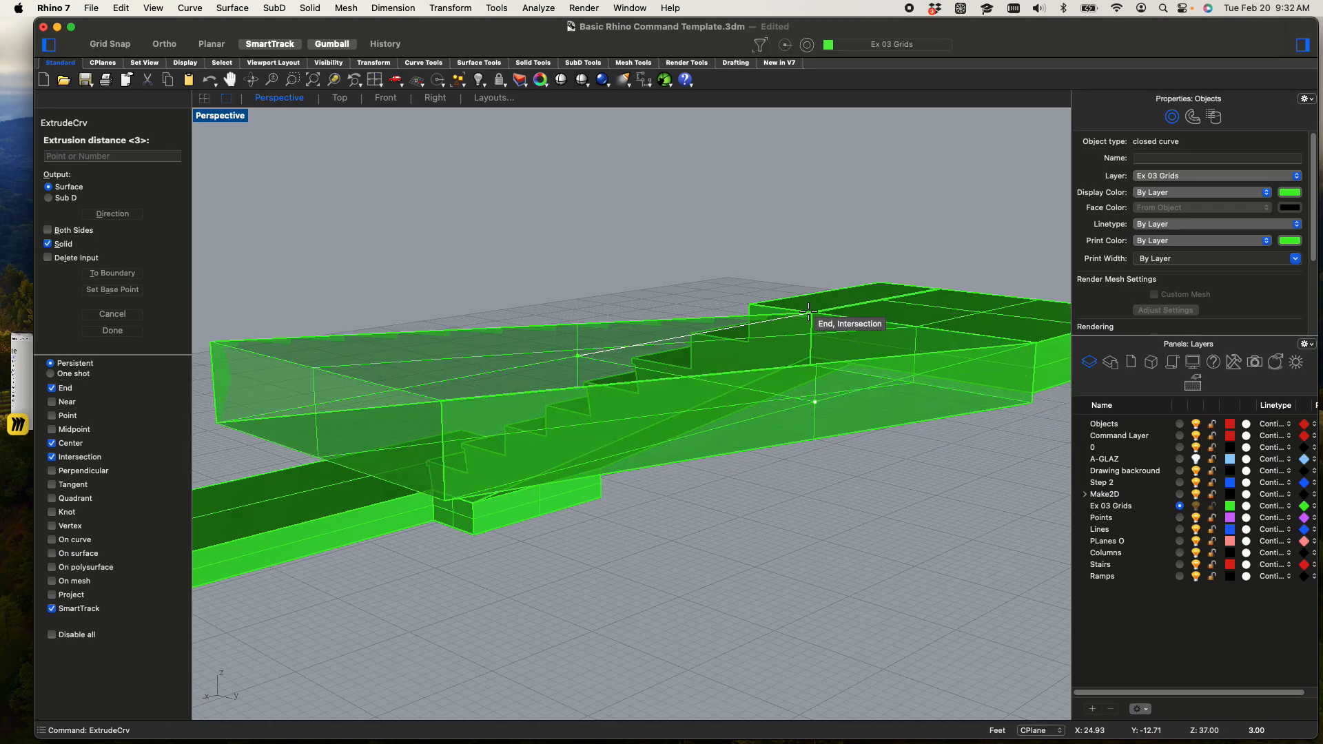
left_click(810, 314)
Try to shrink the selected ramp profile curve vertically with Scale1D from its top corner to the landing's underside, and undo it
right_click_drag(810, 314, 730, 352)
scroll(614, 338, "up", 10)
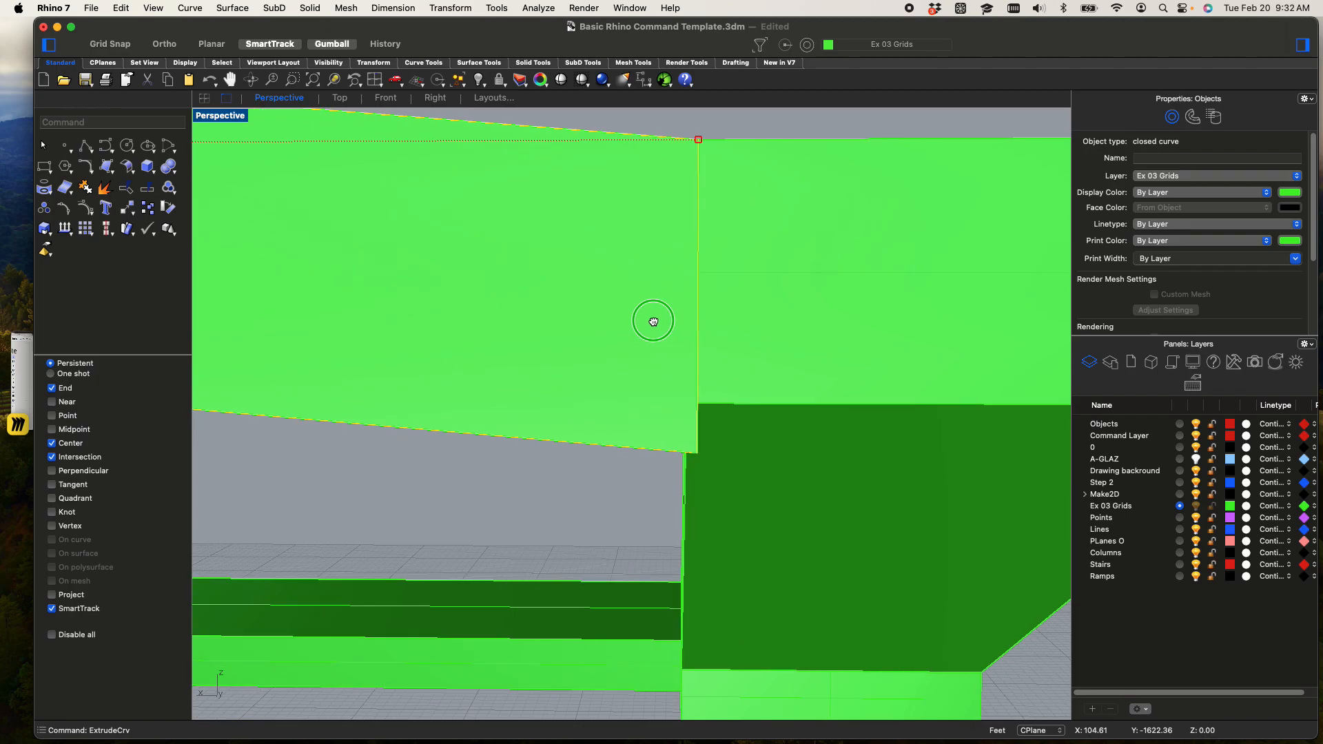
scroll(678, 397, "down", 10)
mouse_move(678, 397)
right_mouse_down()
mouse_move(676, 384)
mouse_move(664, 391)
right_mouse_up()
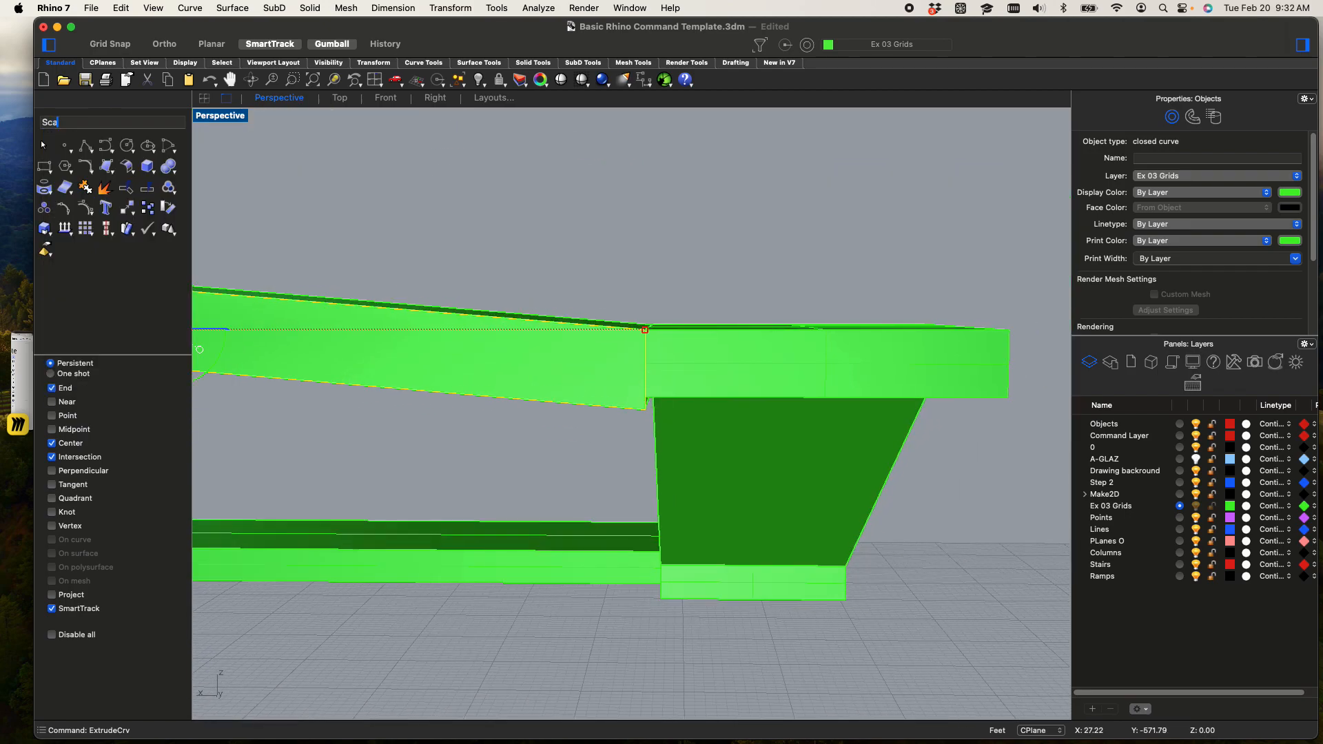
type("le")
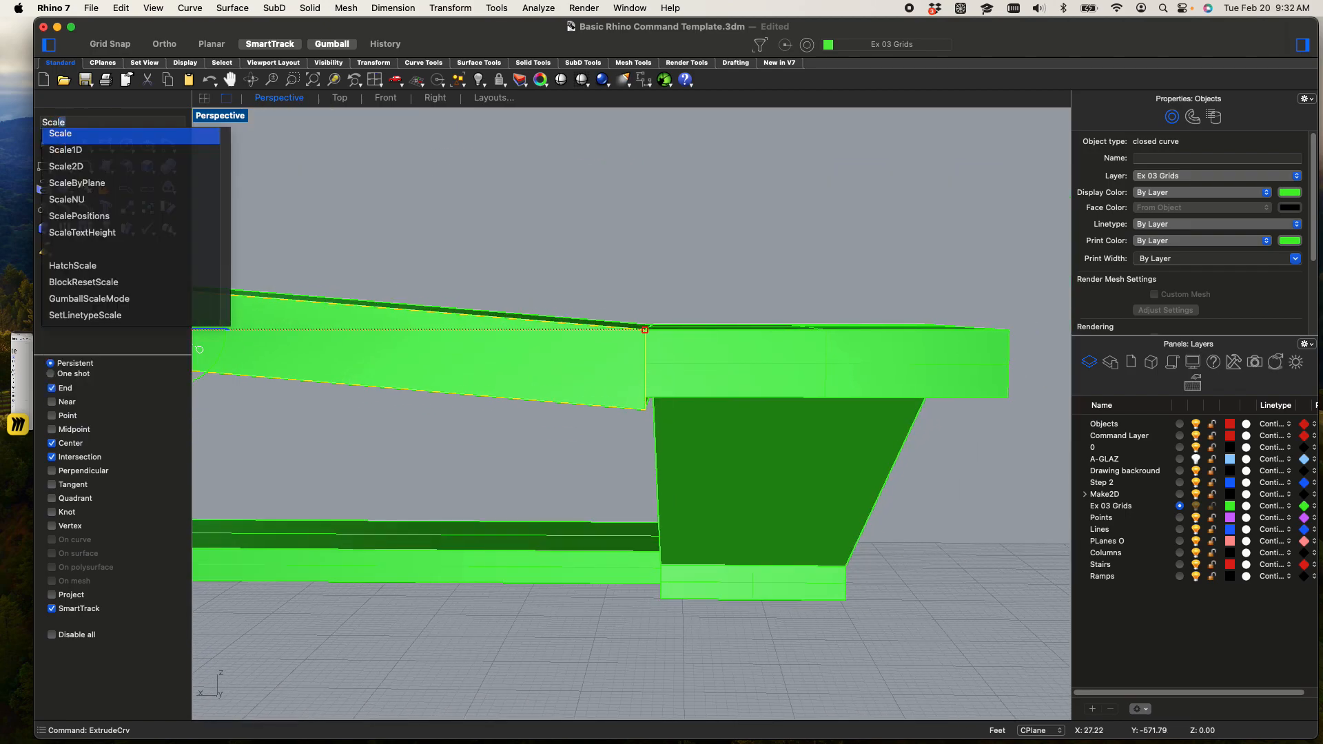
left_click(97, 149)
left_click(640, 325)
left_click(649, 408)
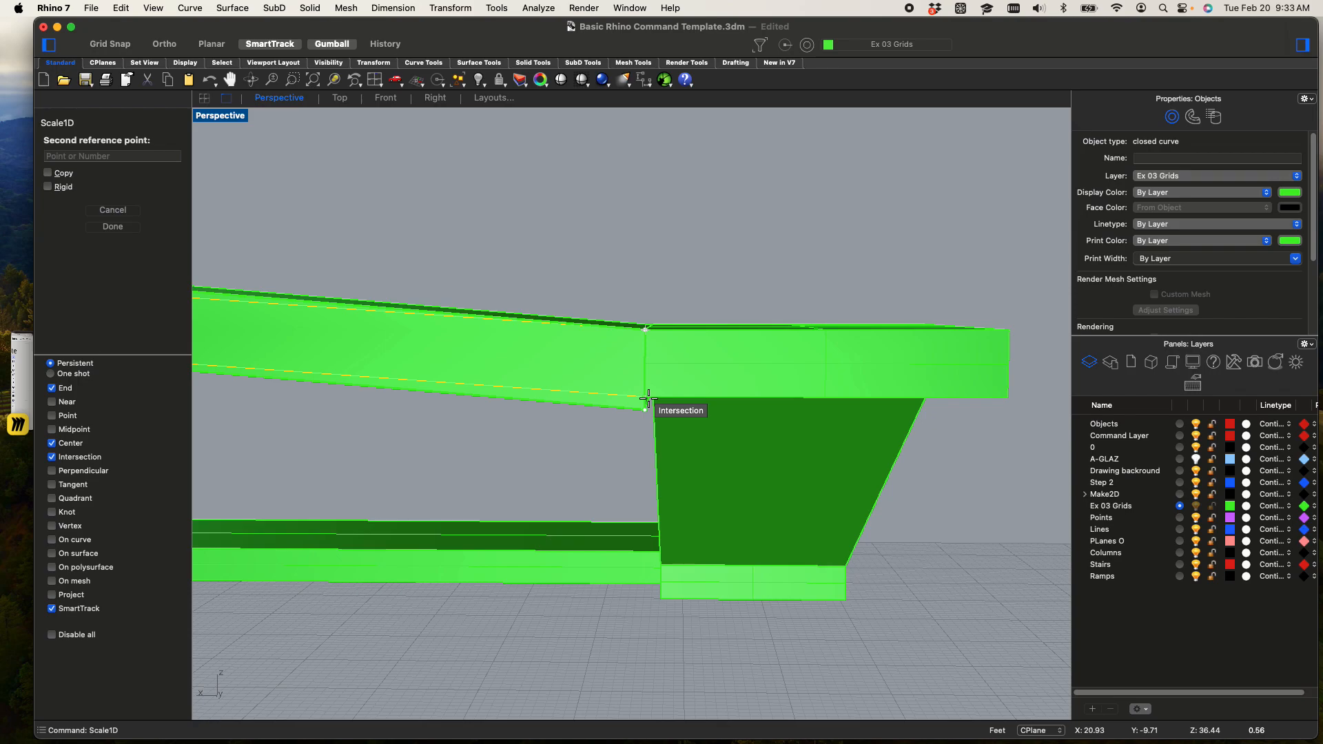
left_click(647, 398)
scroll(622, 413, "up", 5)
scroll(622, 412, "up", 2)
right_click_drag(634, 416, 590, 437, "shift")
key("super+z")
Select the ramp solid and shrink it vertically with Scale1D from its top corner, matching its end thickness to the landing's underside
scroll(582, 409, "down", 7)
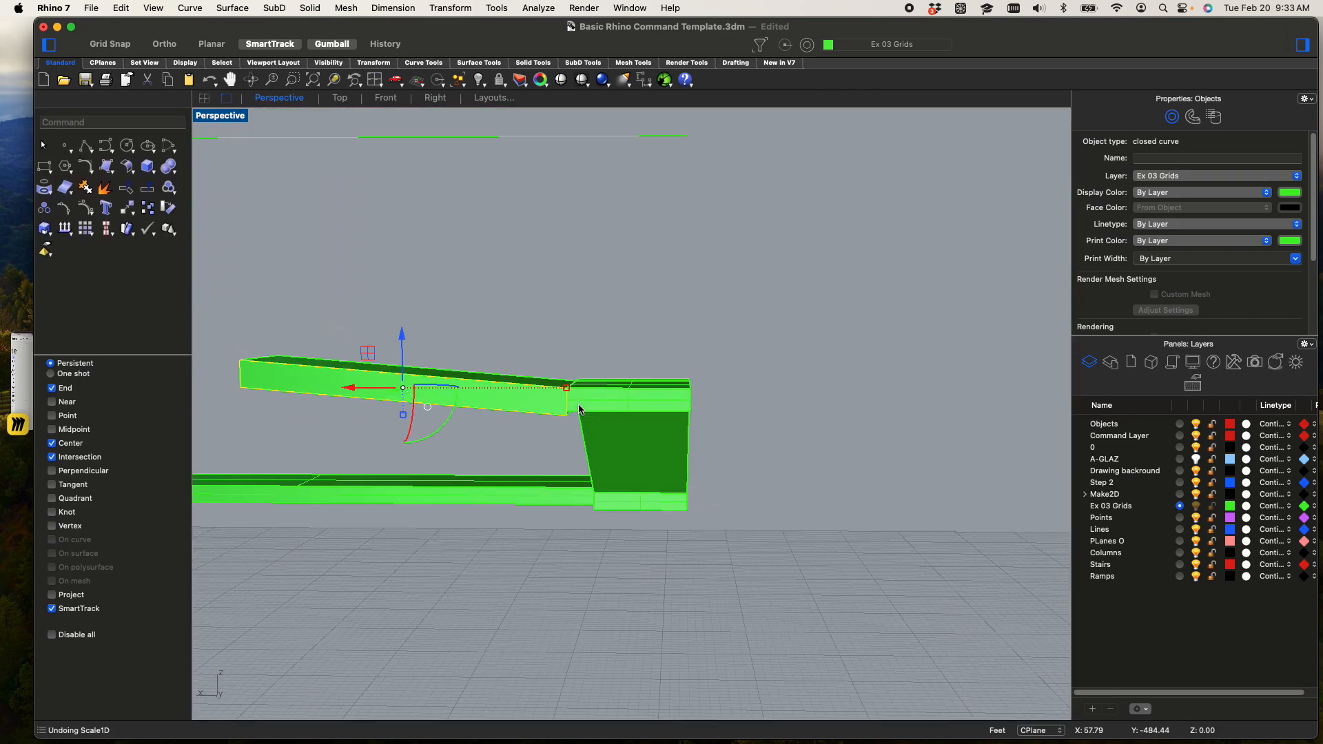
scroll(580, 407, "up", 6)
left_click(547, 395)
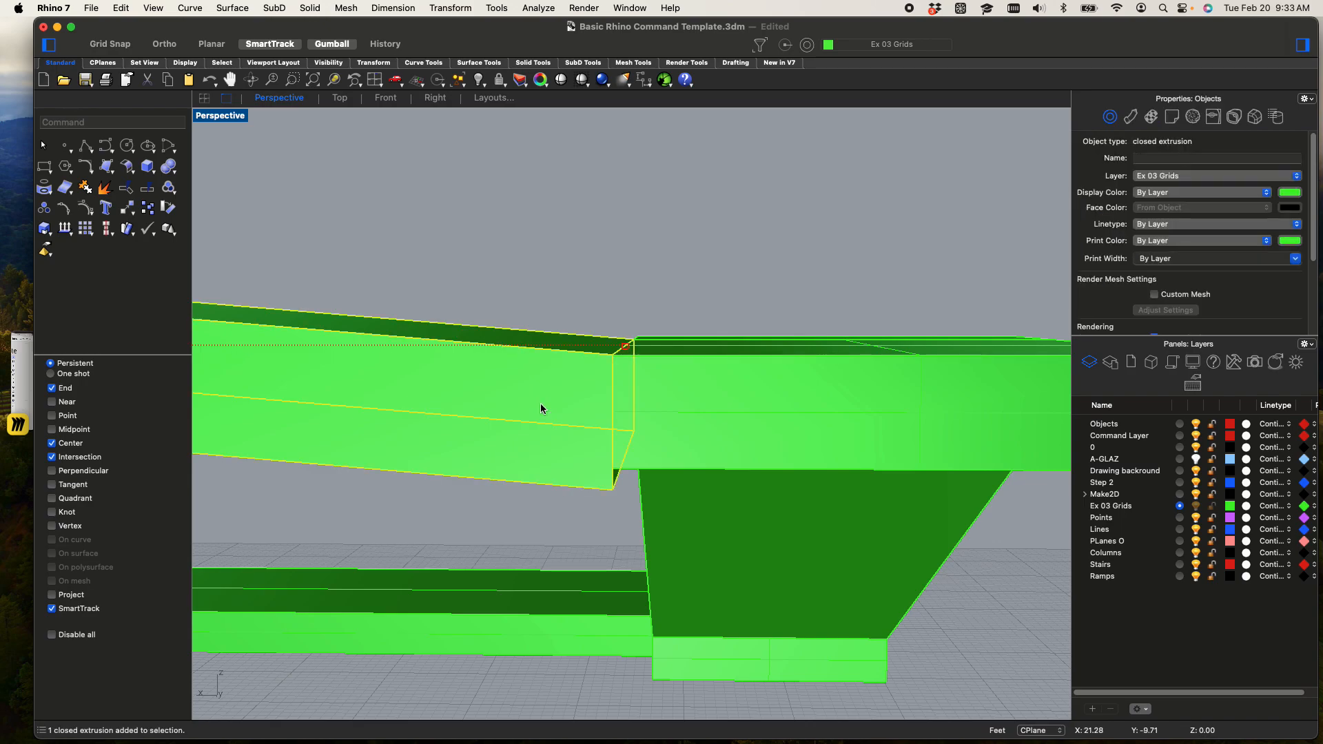
right_click_drag(559, 407, 563, 403, "shift")
right_click(565, 404)
scroll(626, 436, "up", 3)
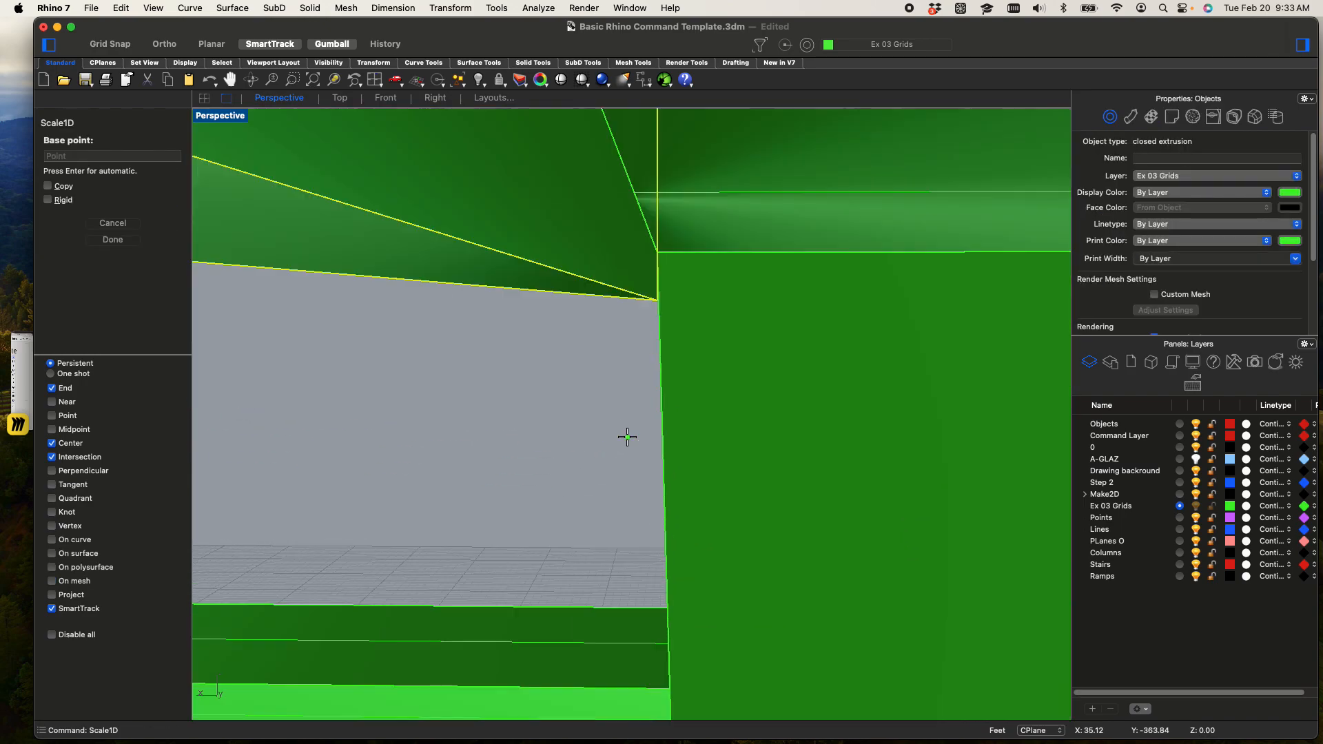
left_click(626, 436)
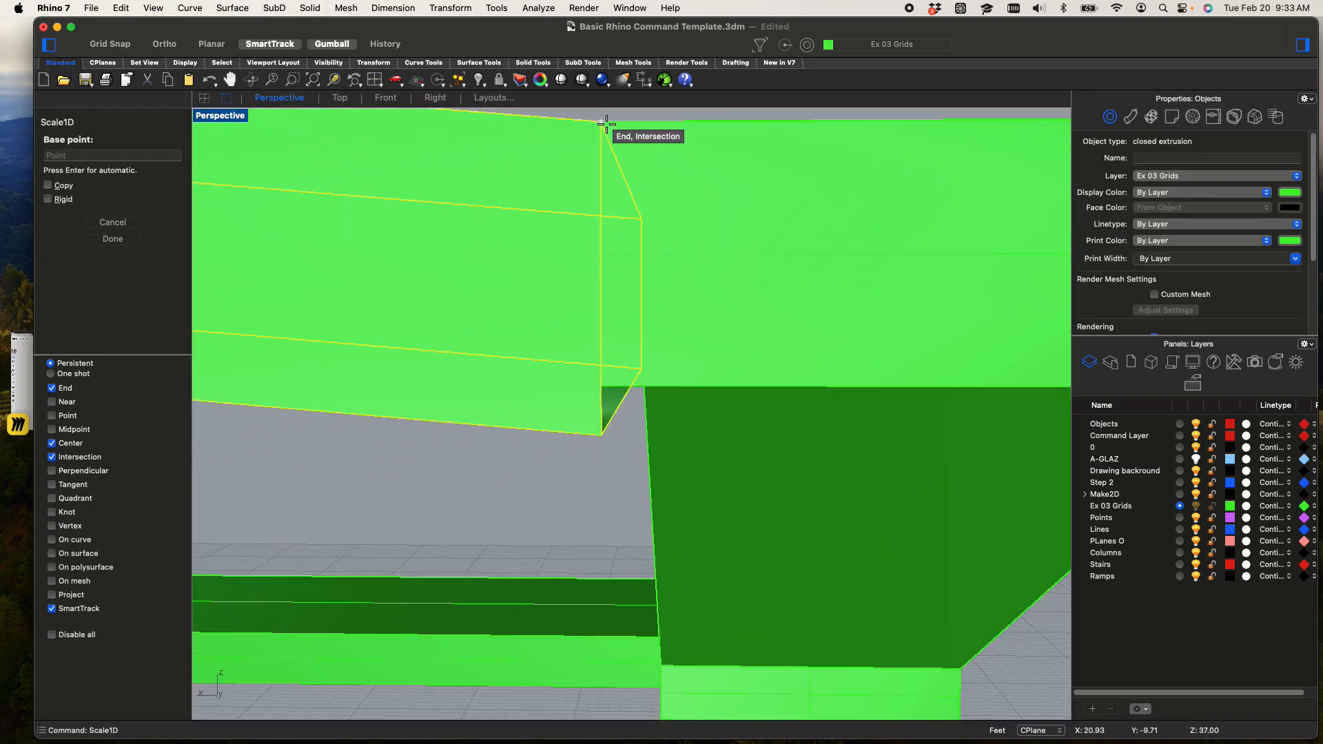
left_click(601, 435)
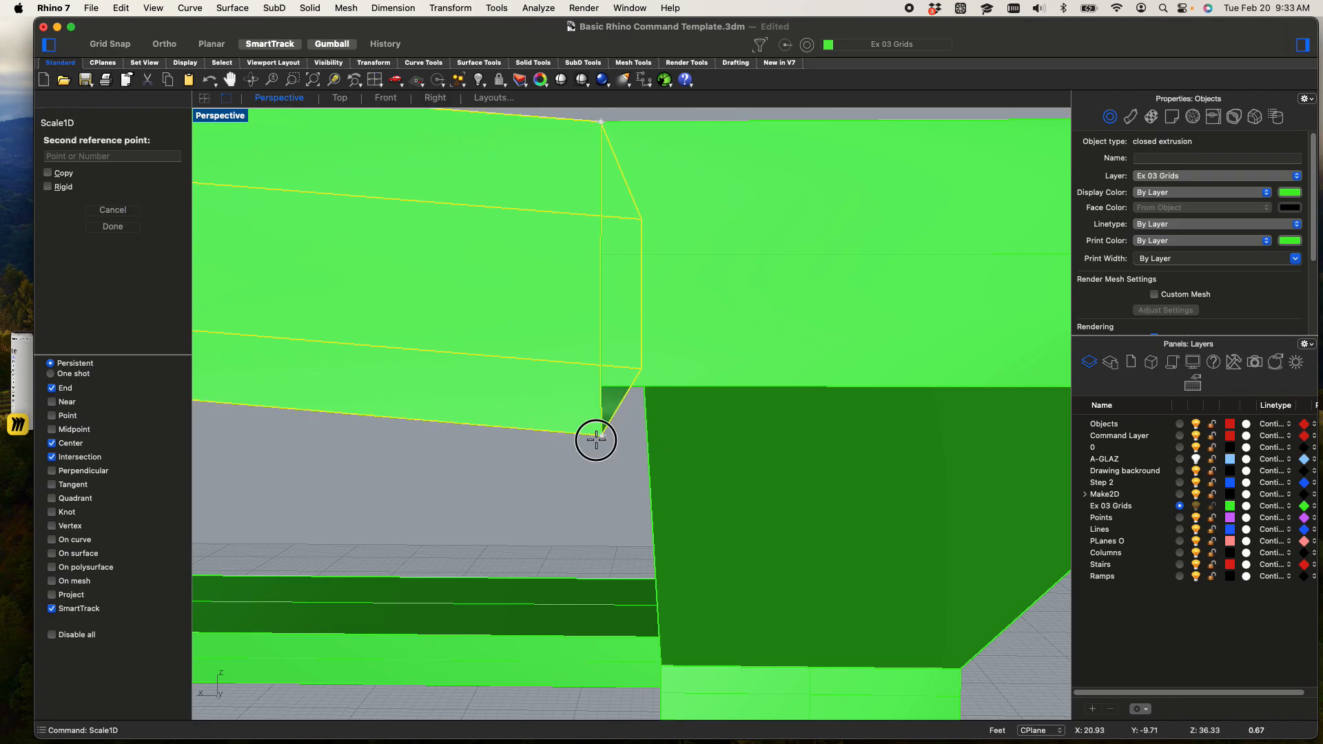
left_click(605, 394)
scroll(598, 453, "down", 5)
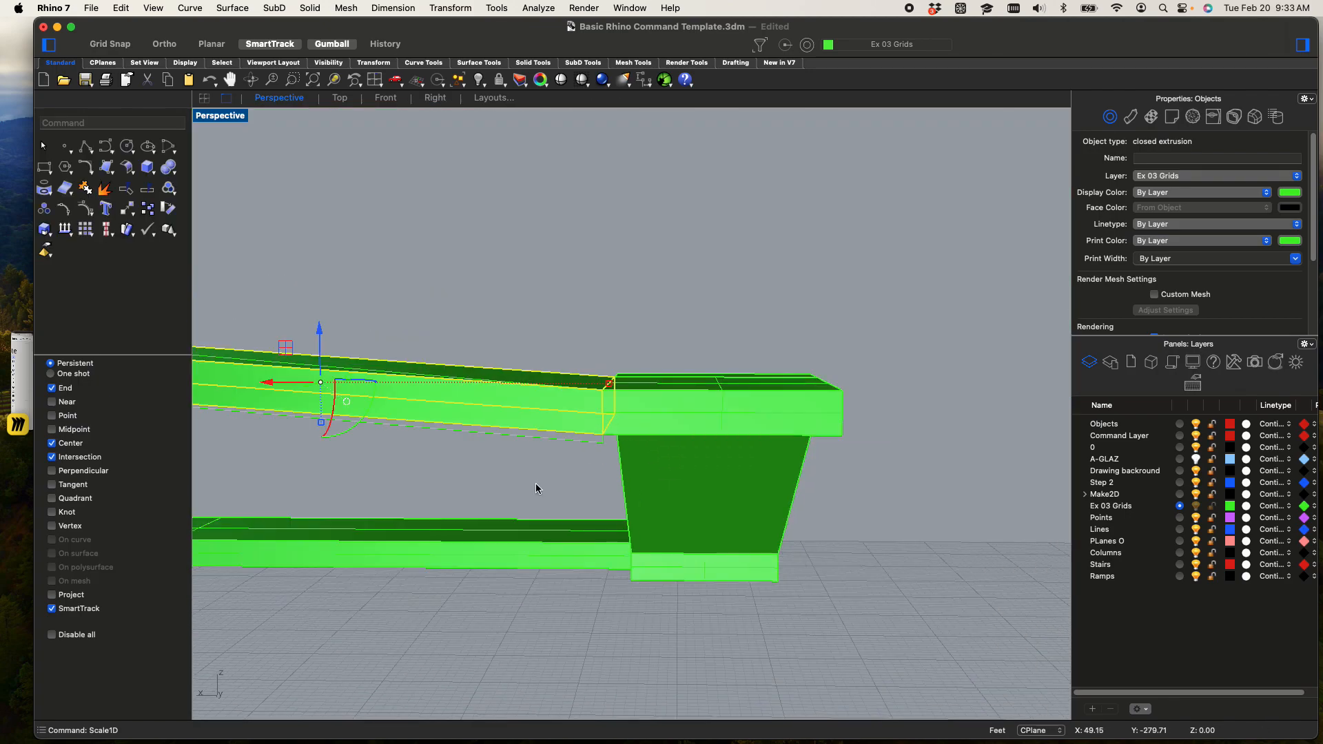
right_click_drag(541, 466, 723, 417)
scroll(724, 414, "up", 2)
left_click(728, 391)
type("extrude")
key("Return")
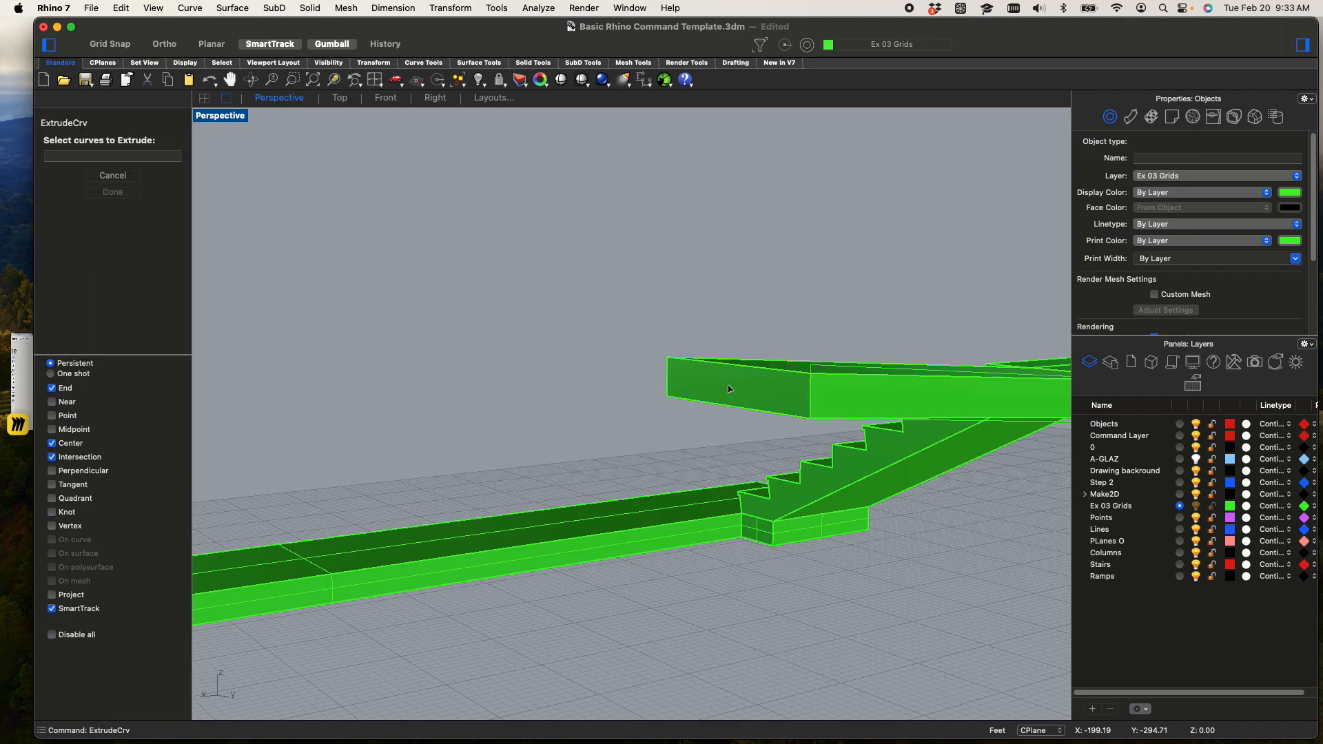
key("Escape")
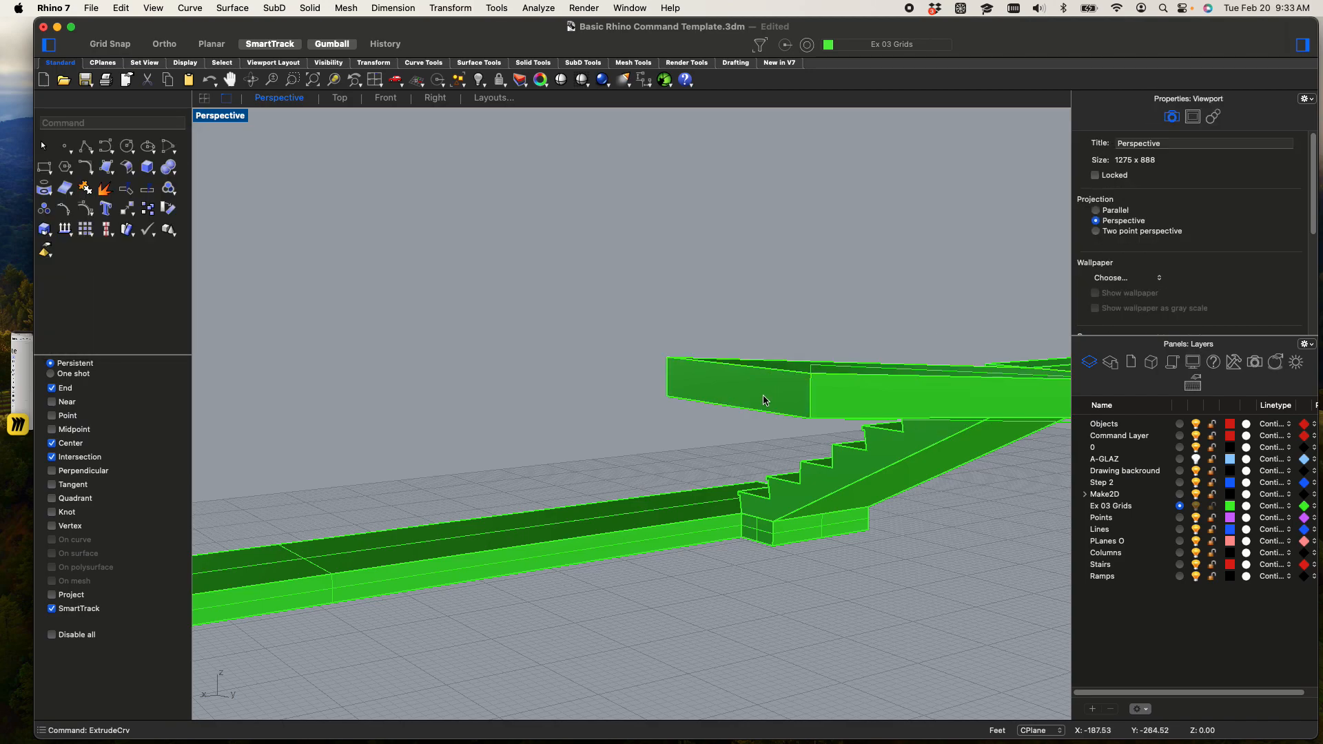
Extrude the ramp's free end face outward with ExtrudeSrf as a 4' solid landing
type("extrude")
key("Down")
key("Down")
key("Down")
key("Down")
key("Down")
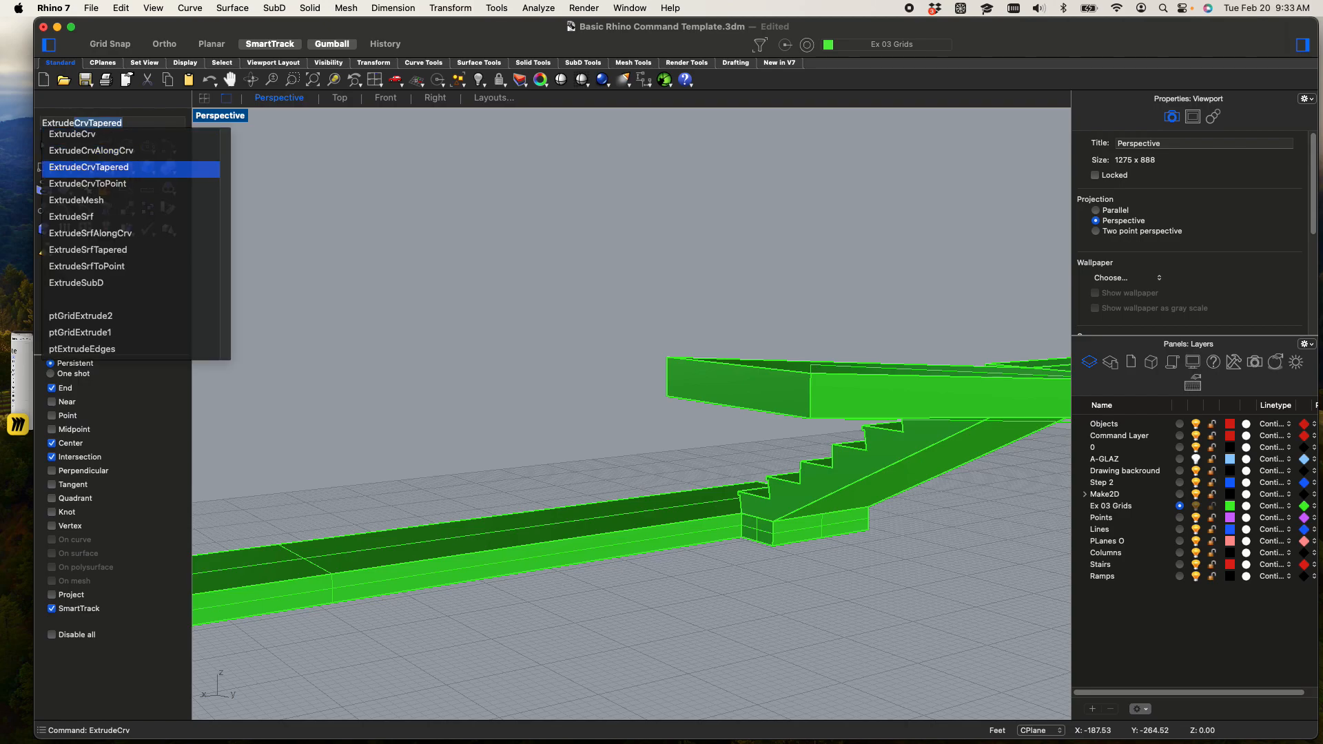
key("Return")
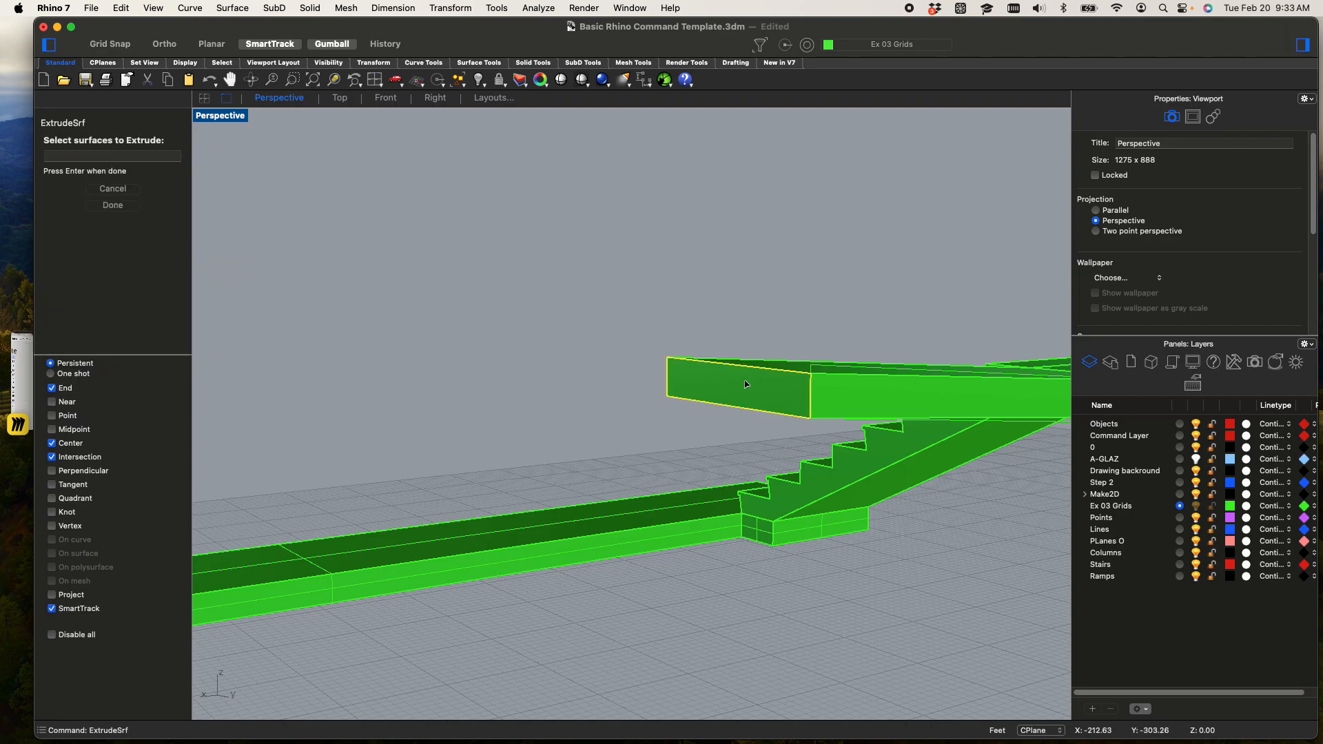
left_click(744, 384)
key("Return")
left_click(519, 429)
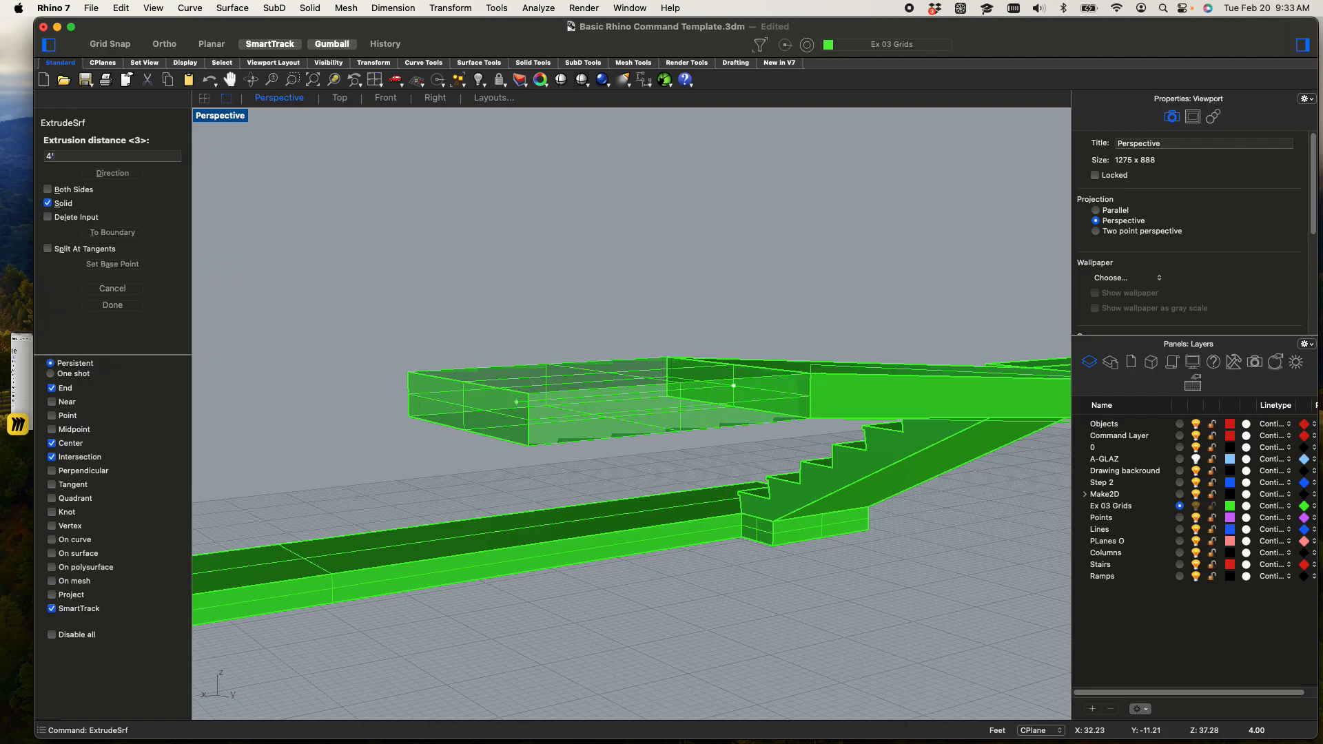
Copy the short upper stair from its lower end corner to the outer corner of the new landing at the ramp's end
scroll(570, 429, "down", 5)
right_click_drag(566, 516, 656, 515)
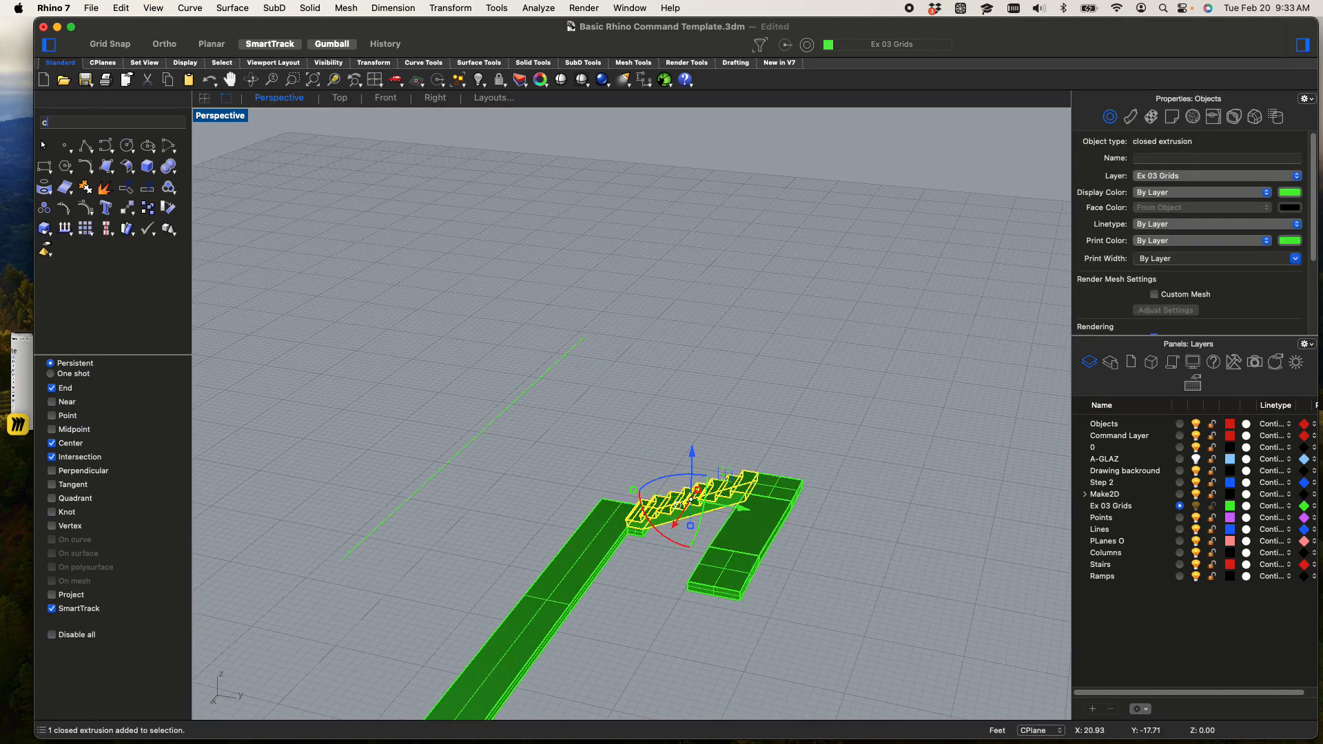
key("Return")
scroll(561, 490, "up", 5)
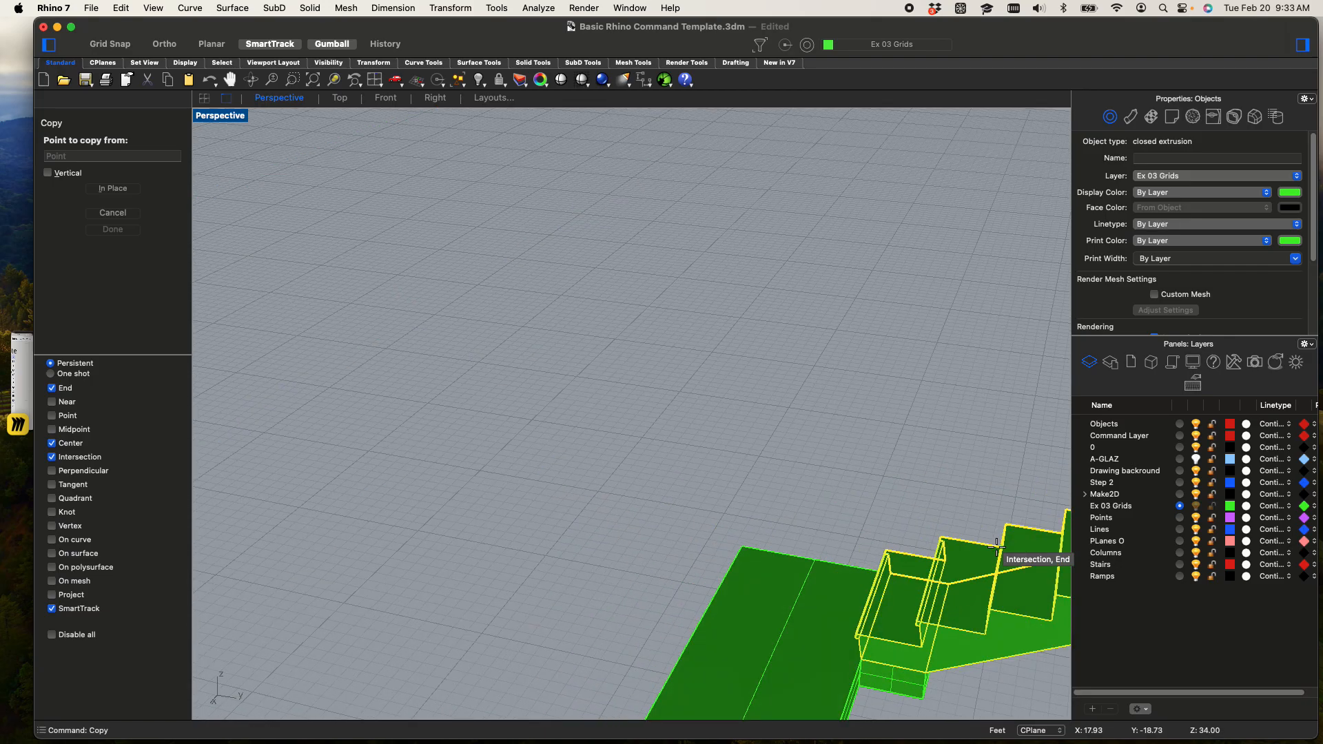
left_click(860, 640)
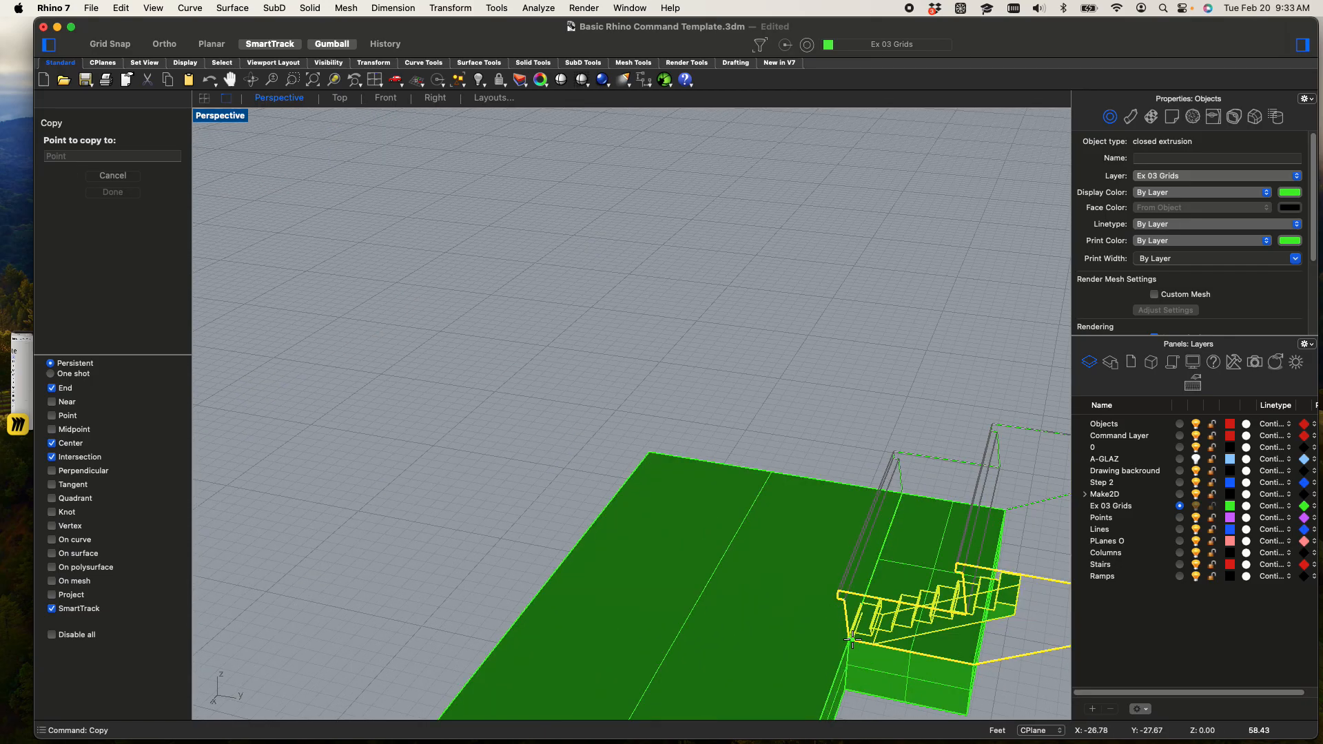
scroll(874, 639, "down", 5)
right_click_drag(913, 641, 635, 439, "shift")
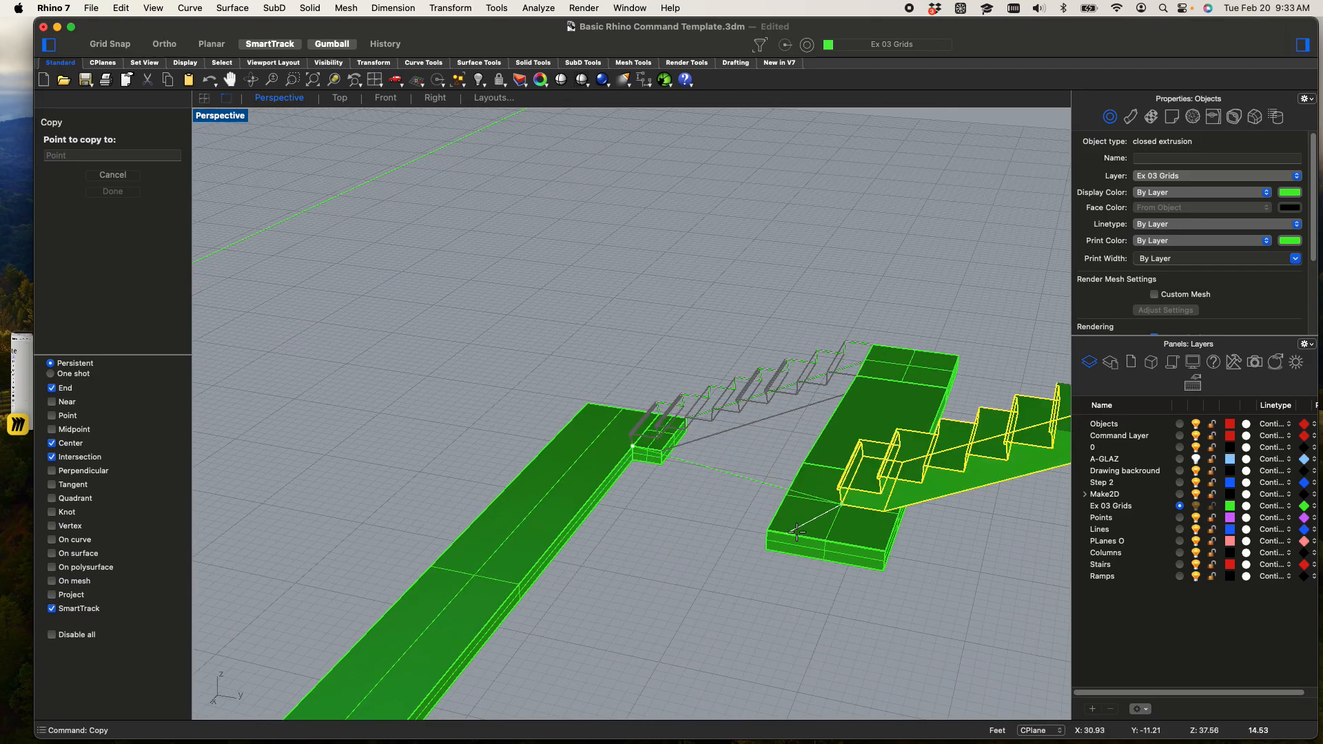
scroll(846, 551, "up", 3)
left_click(755, 539)
key("Escape")
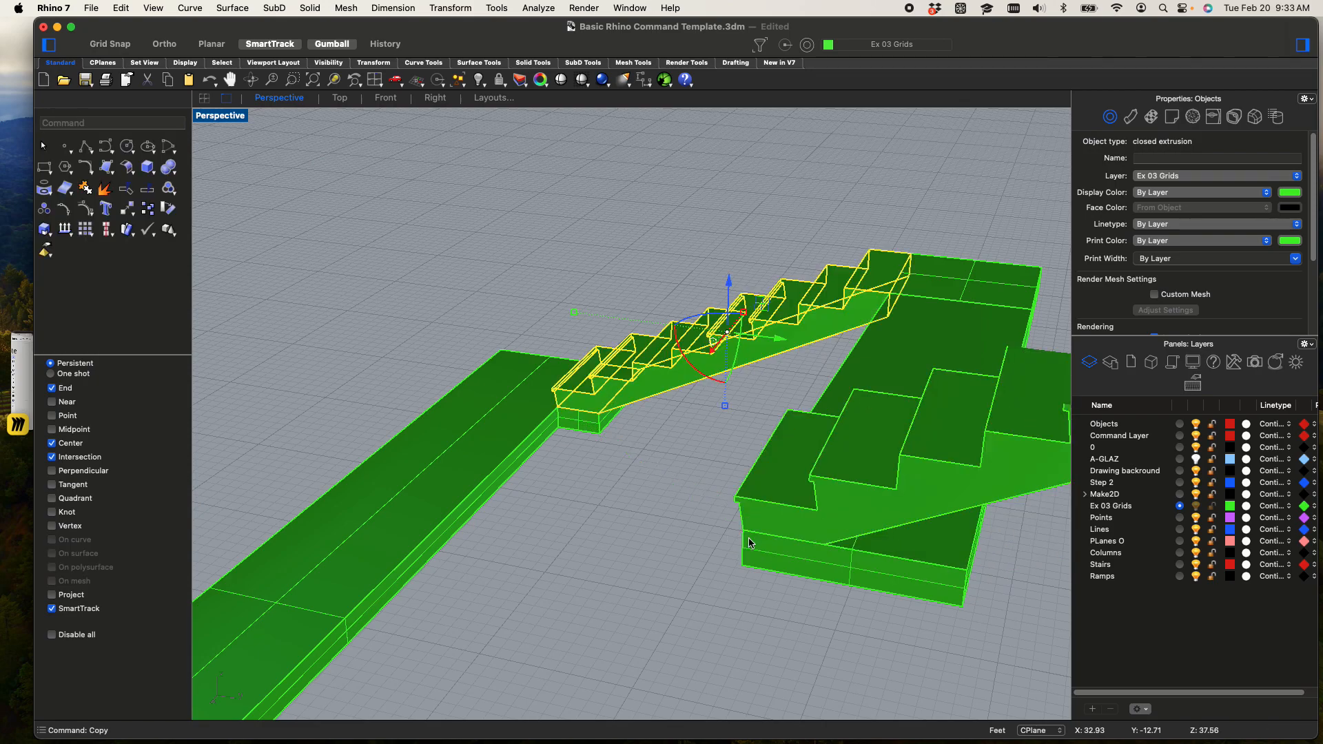
Select the copied stair and rotate it half a turn so it climbs in the opposite direction
left_click(770, 526)
scroll(793, 510, "down", 3)
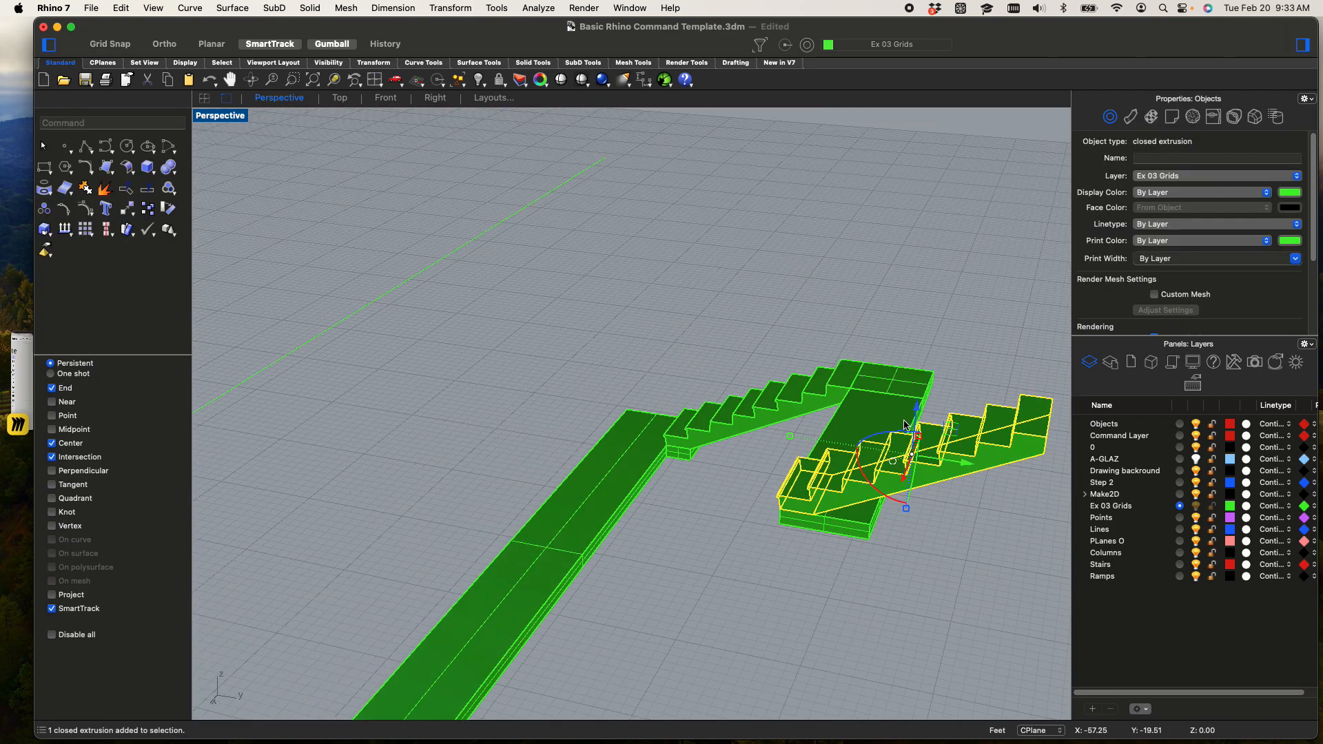
left_click_drag(887, 438, 1051, 517)
scroll(1031, 554, "up", 3)
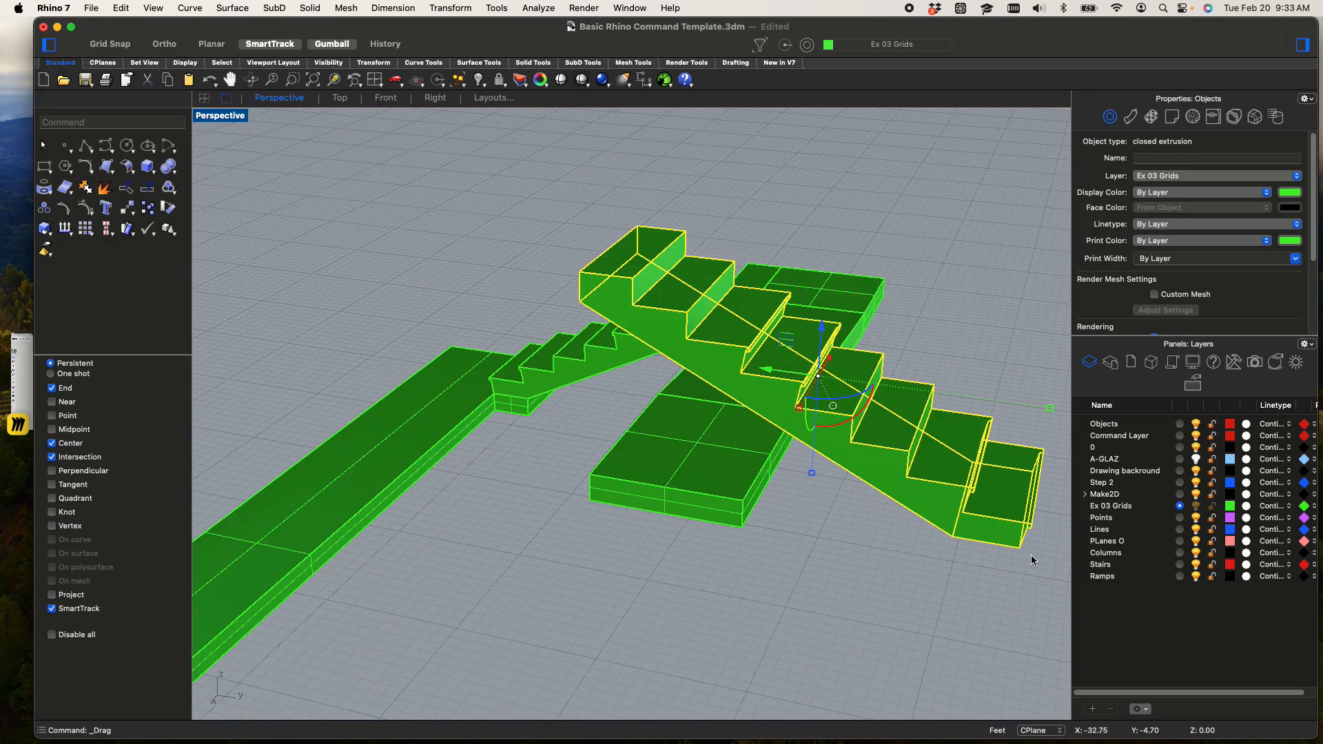
Move the rotated stair from its bottom end corner to the near corner of the new landing's edge
type("move")
key("Return")
scroll(1010, 552, "up", 5)
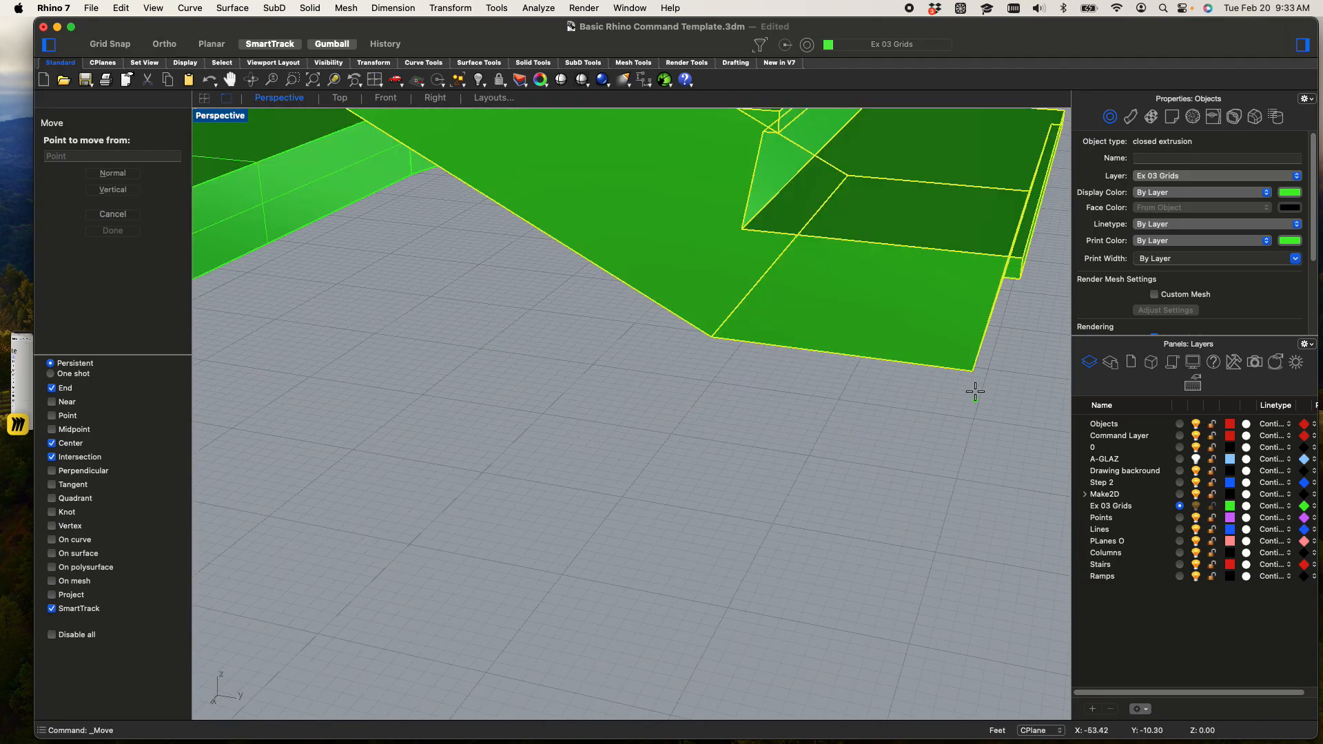
left_click(975, 373)
scroll(975, 372, "down", 5)
scroll(868, 392, "up", 8)
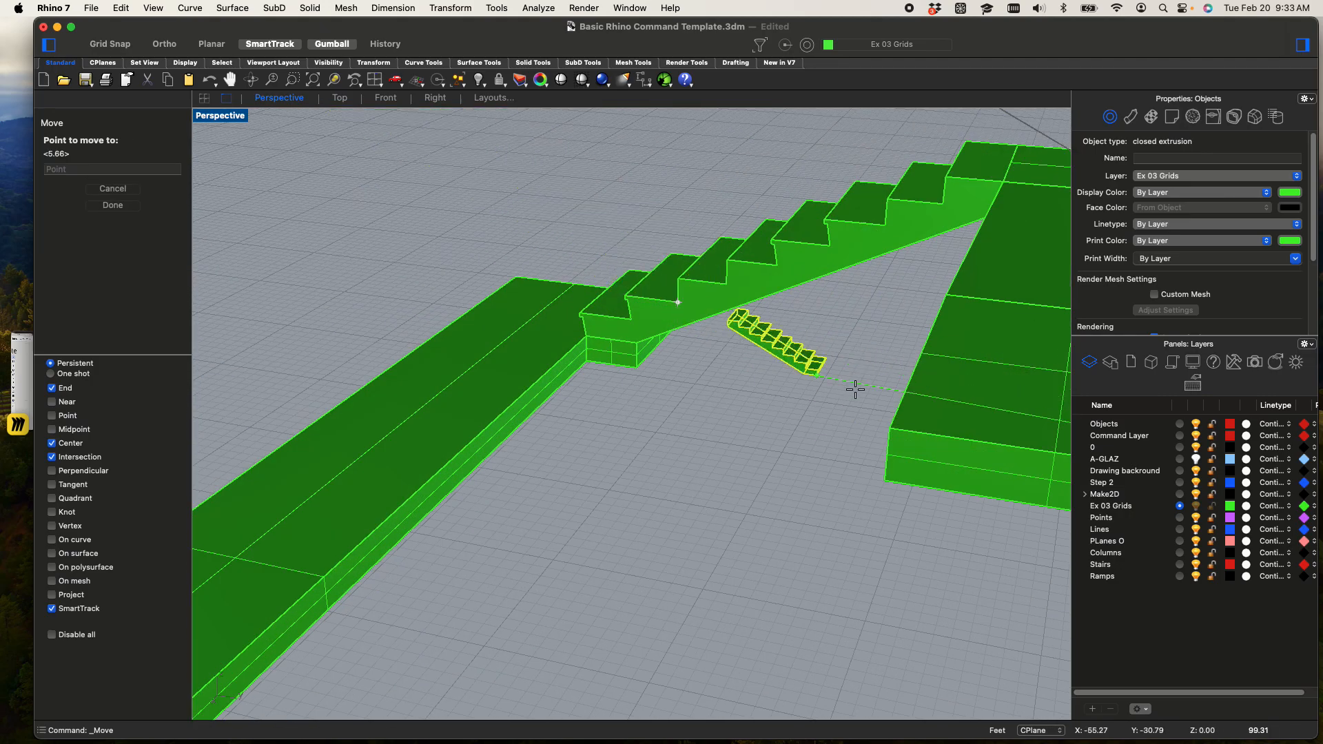
left_click(893, 415)
scroll(878, 425, "down", 8)
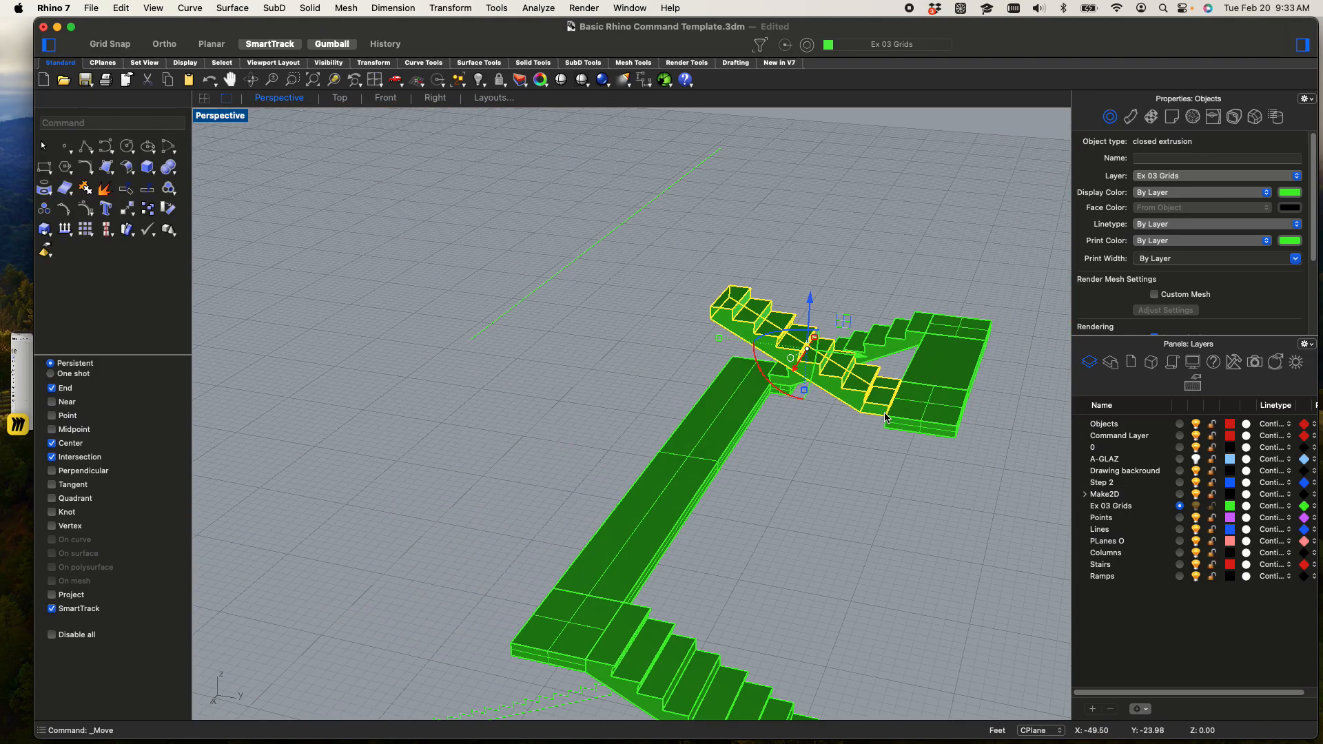
Select the closed profile of the lowest stair and extrude it with ExtrudeCrv as a solid to the far corner of its upper landing
right_click_drag(878, 425, 851, 423)
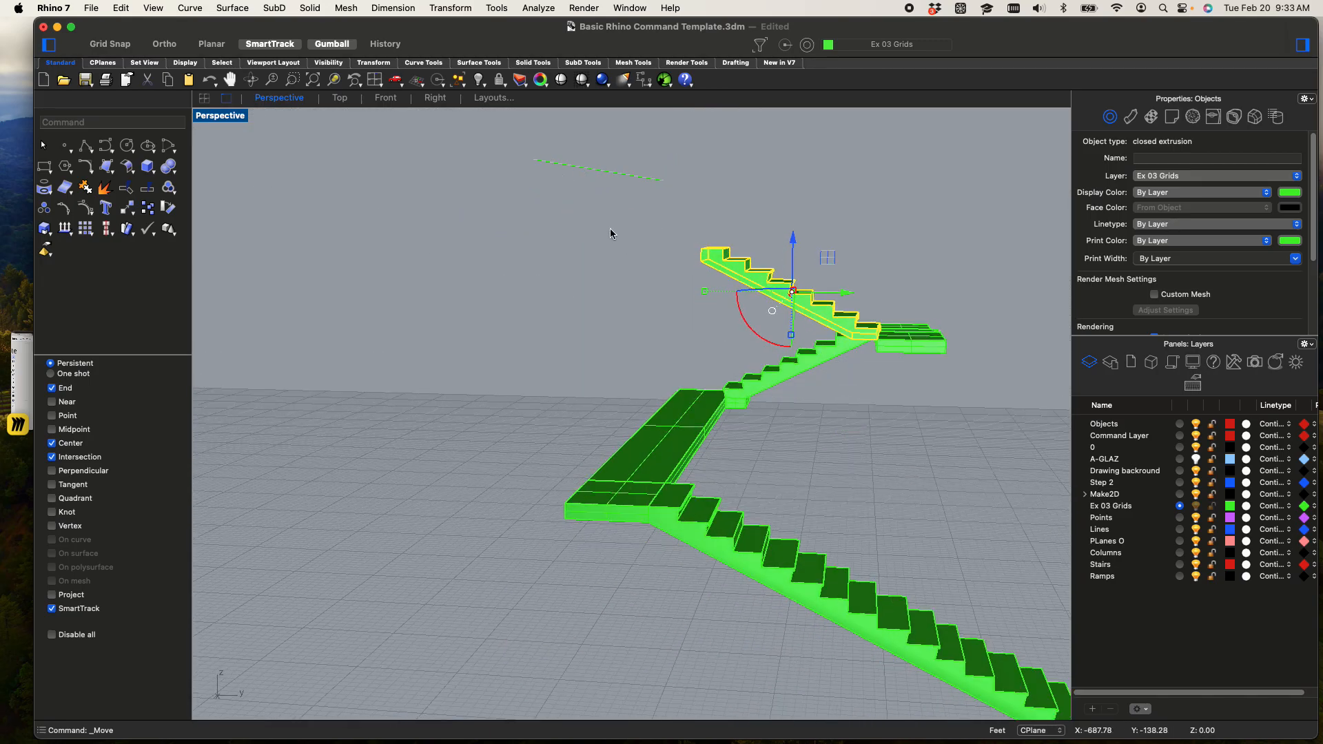
scroll(641, 346, "down", 3)
right_click_drag(618, 376, 573, 343, "shift")
scroll(574, 343, "down", 4)
right_click_drag(605, 398, 706, 419)
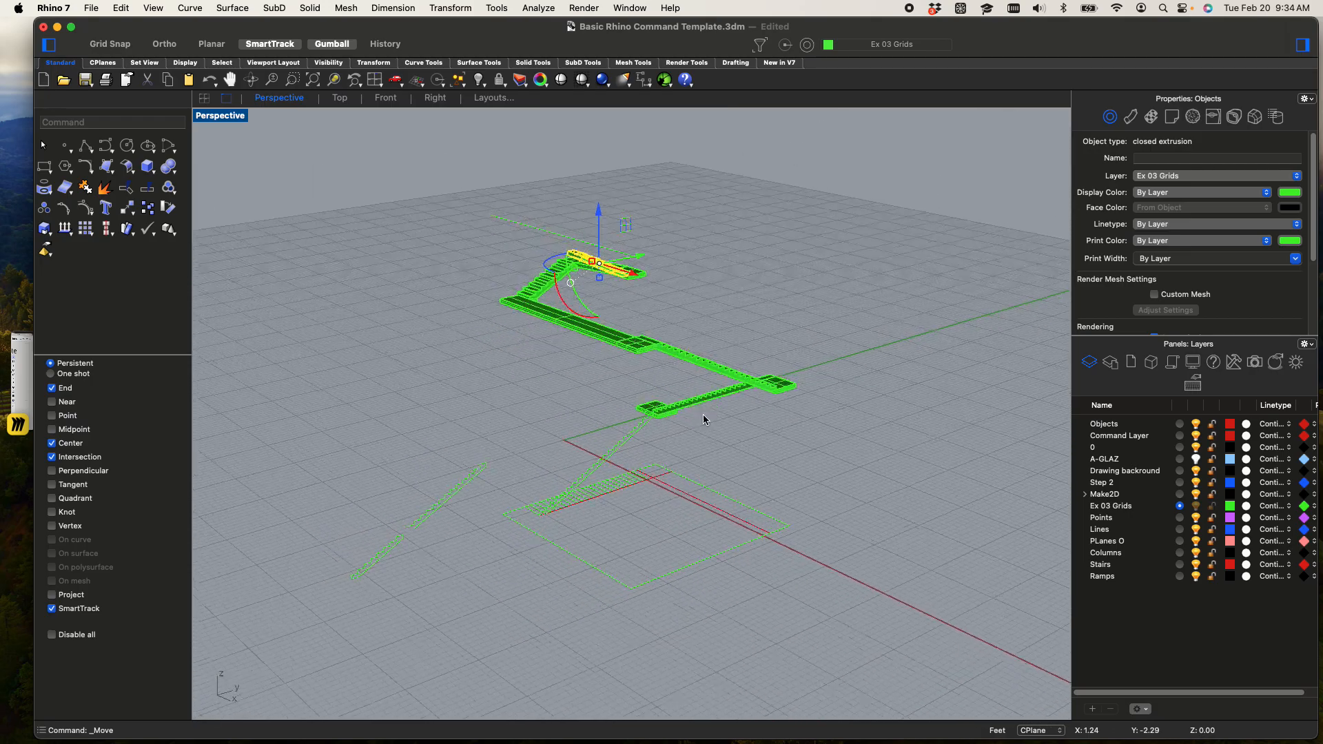
scroll(608, 422, "up", 8)
left_click(571, 449)
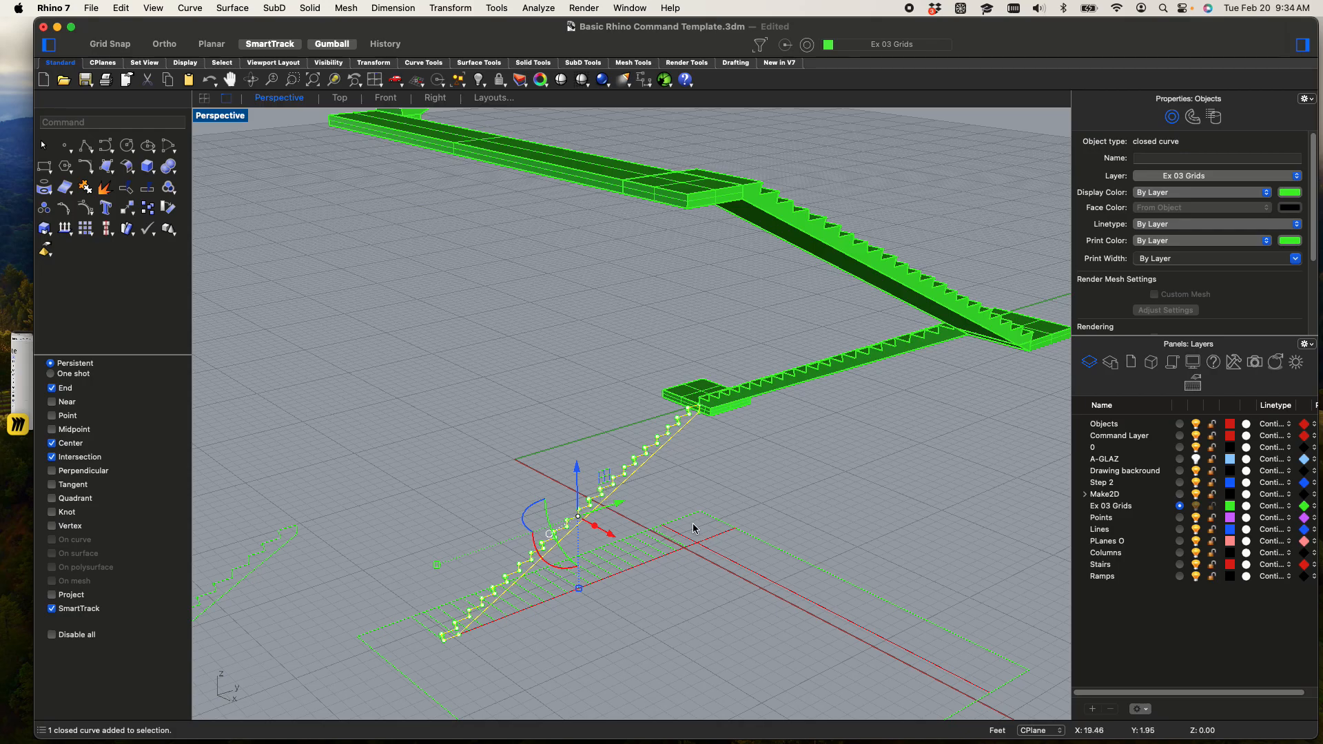
type("xtrudeCrv")
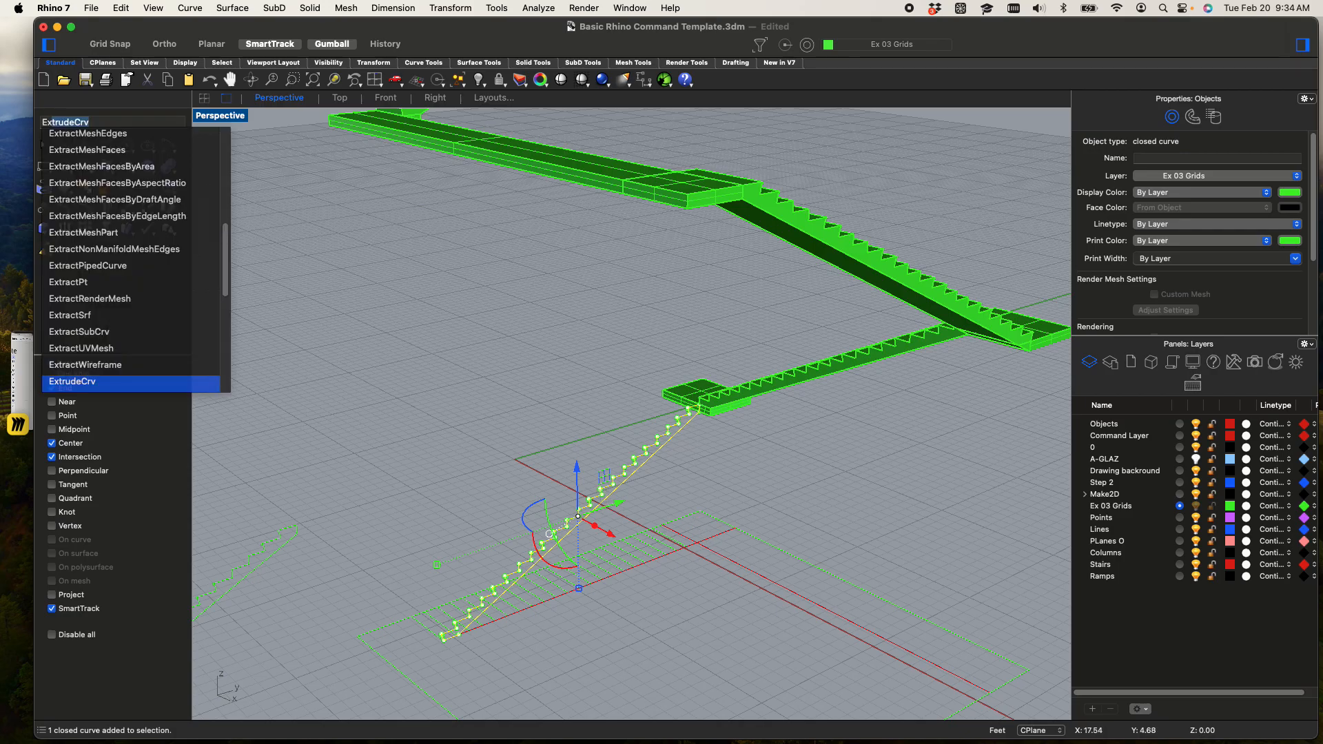
key("Return")
scroll(717, 383, "up", 5)
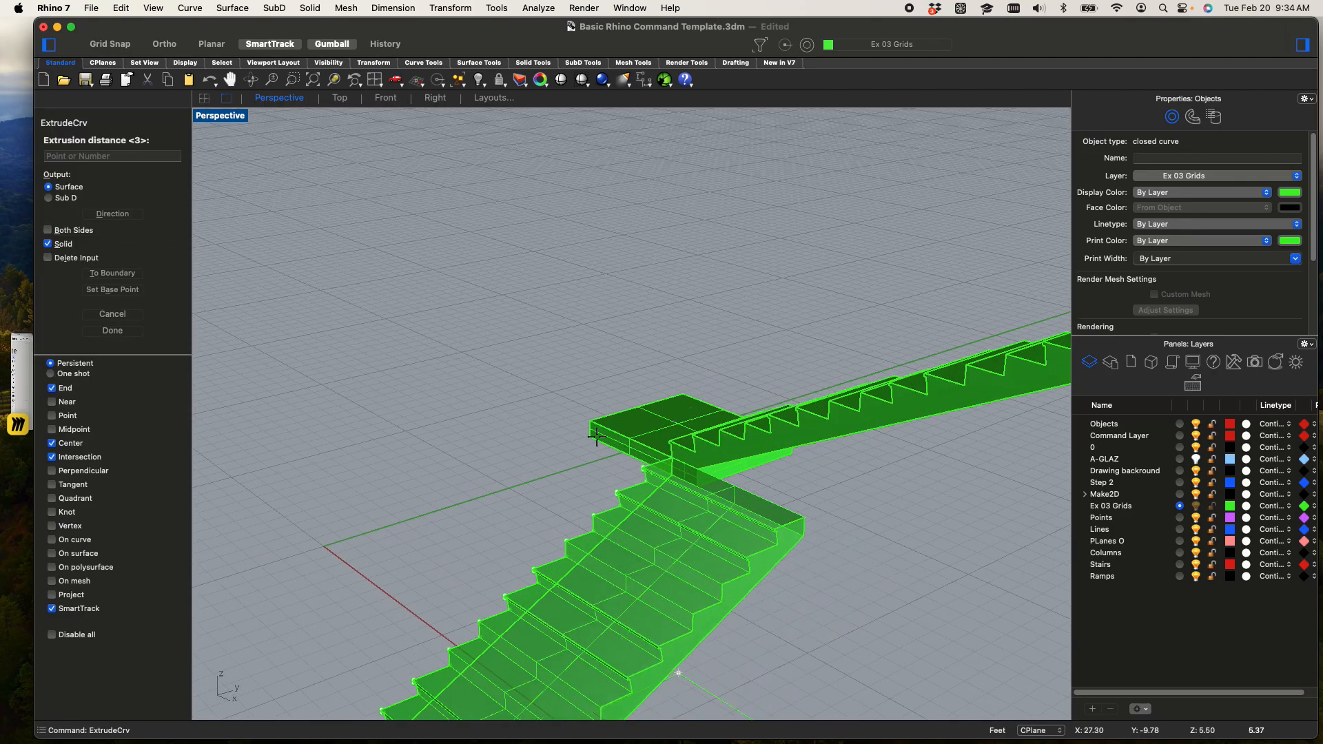
left_click(571, 430)
scroll(565, 426, "down", 3)
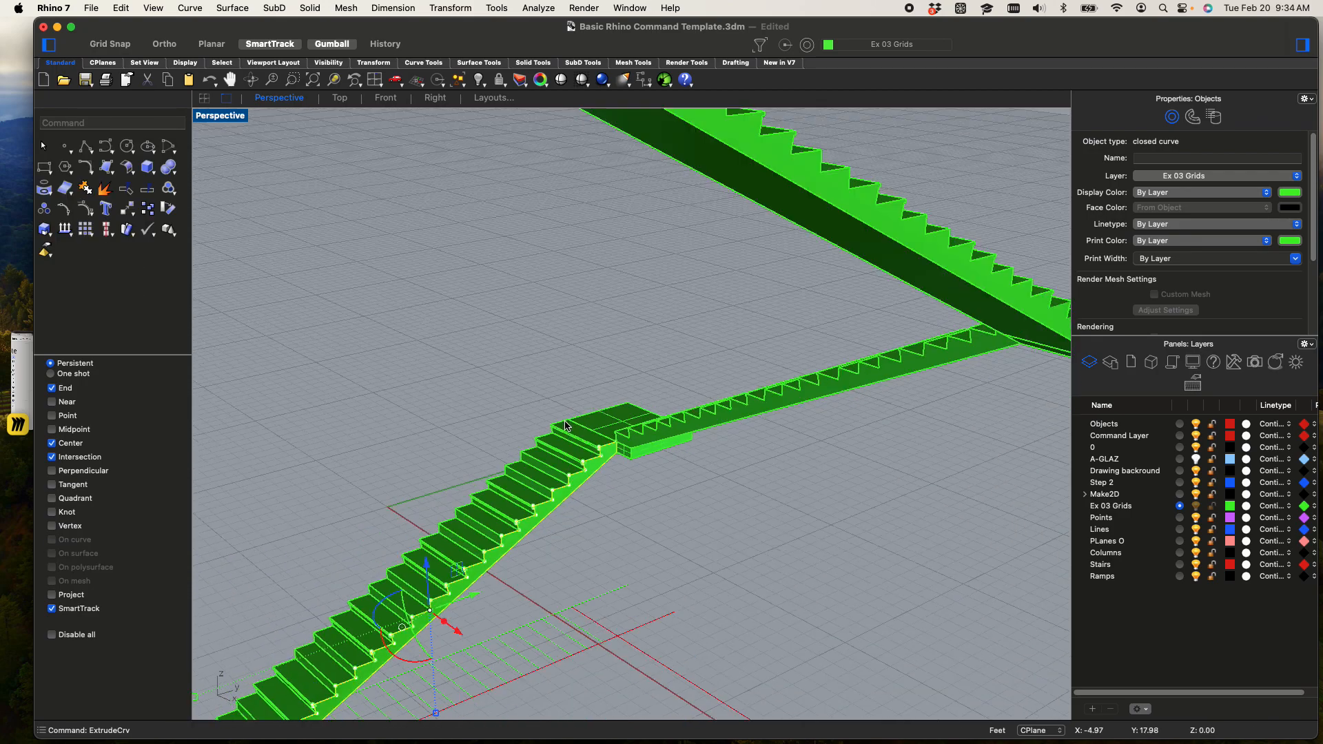
scroll(565, 426, "down", 5)
left_click(484, 416)
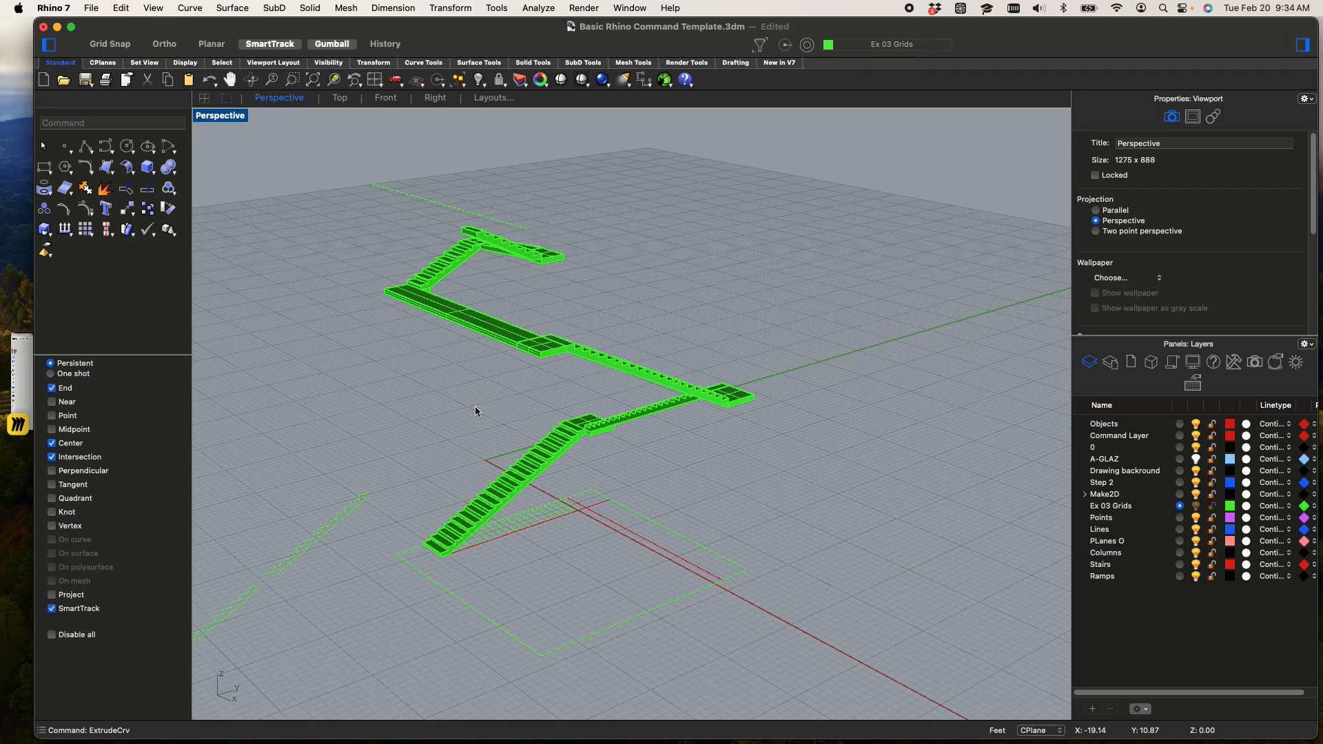
Start a polyline at the outer front corner of the lowest stair's bottom tread
scroll(306, 598, "up", 7)
scroll(313, 587, "down", 4)
right_click_drag(433, 579, 538, 552)
scroll(528, 504, "up", 5)
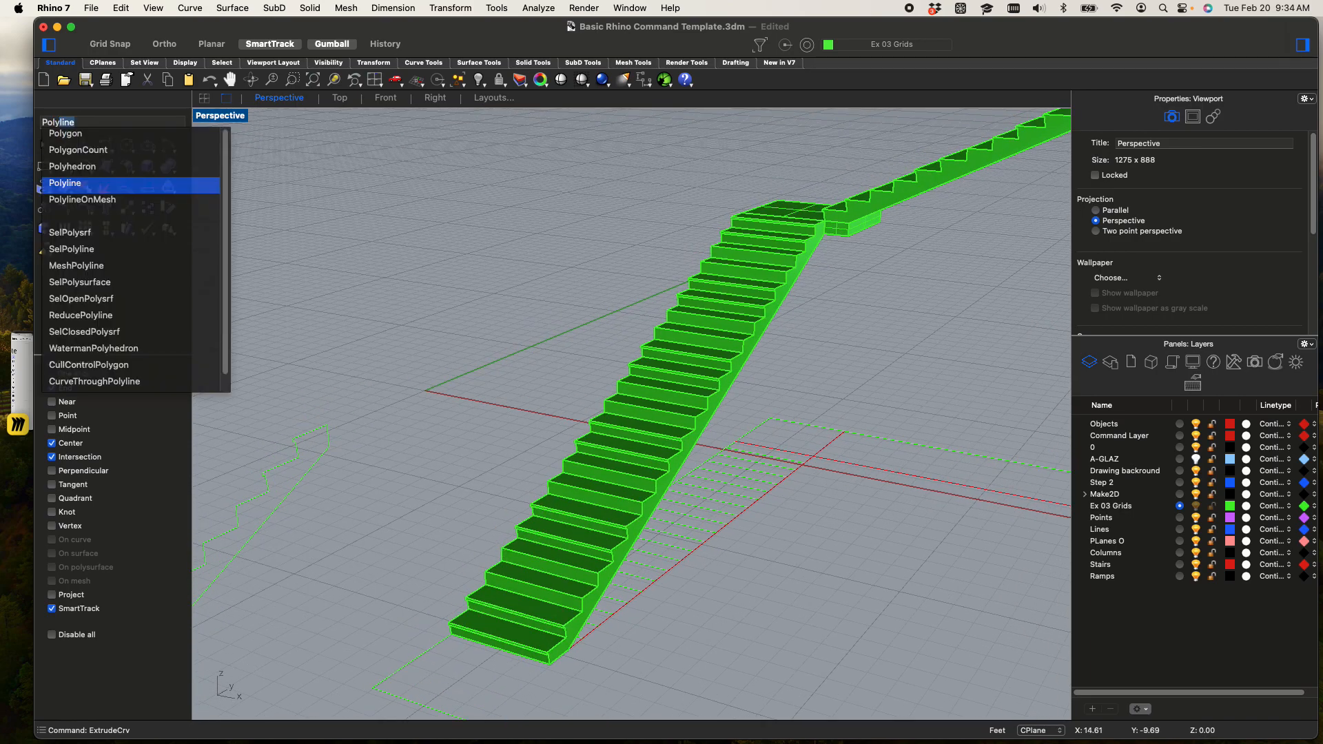
key("Return")
scroll(504, 591, "up", 6)
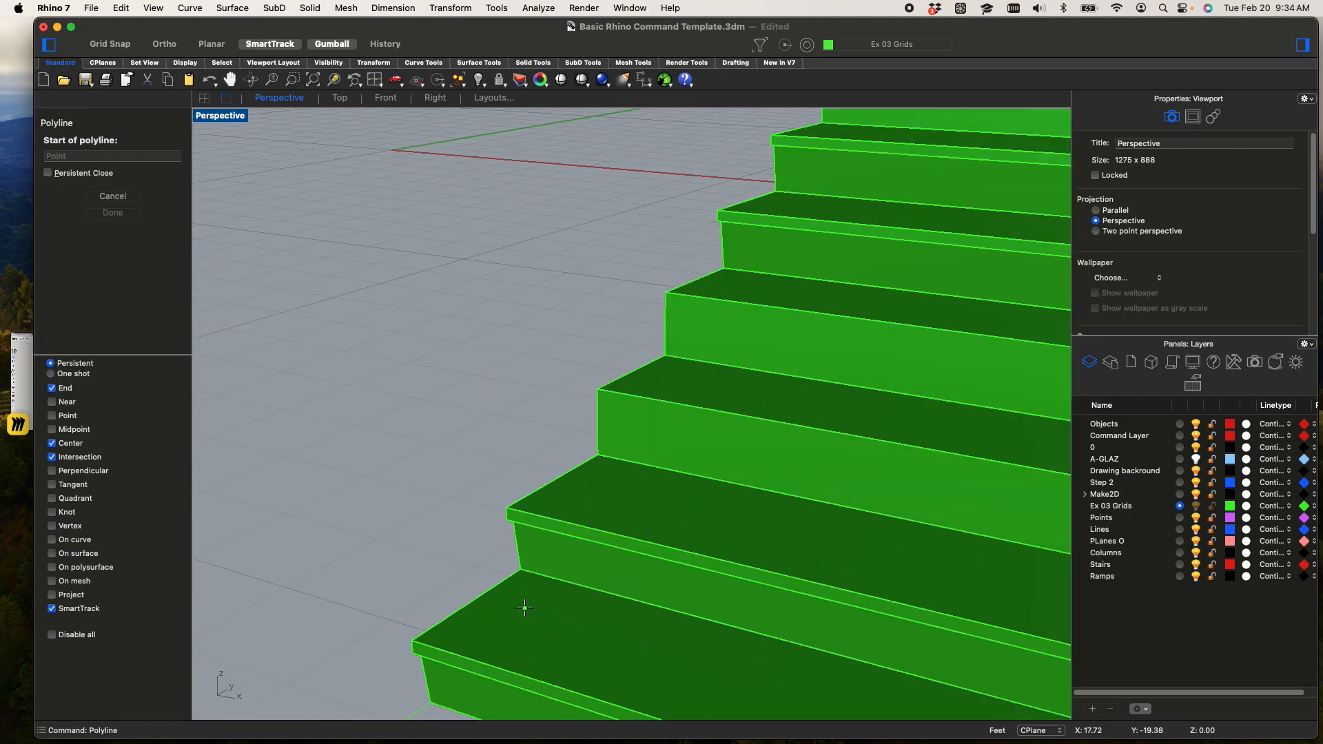
scroll(417, 638, "up", 3)
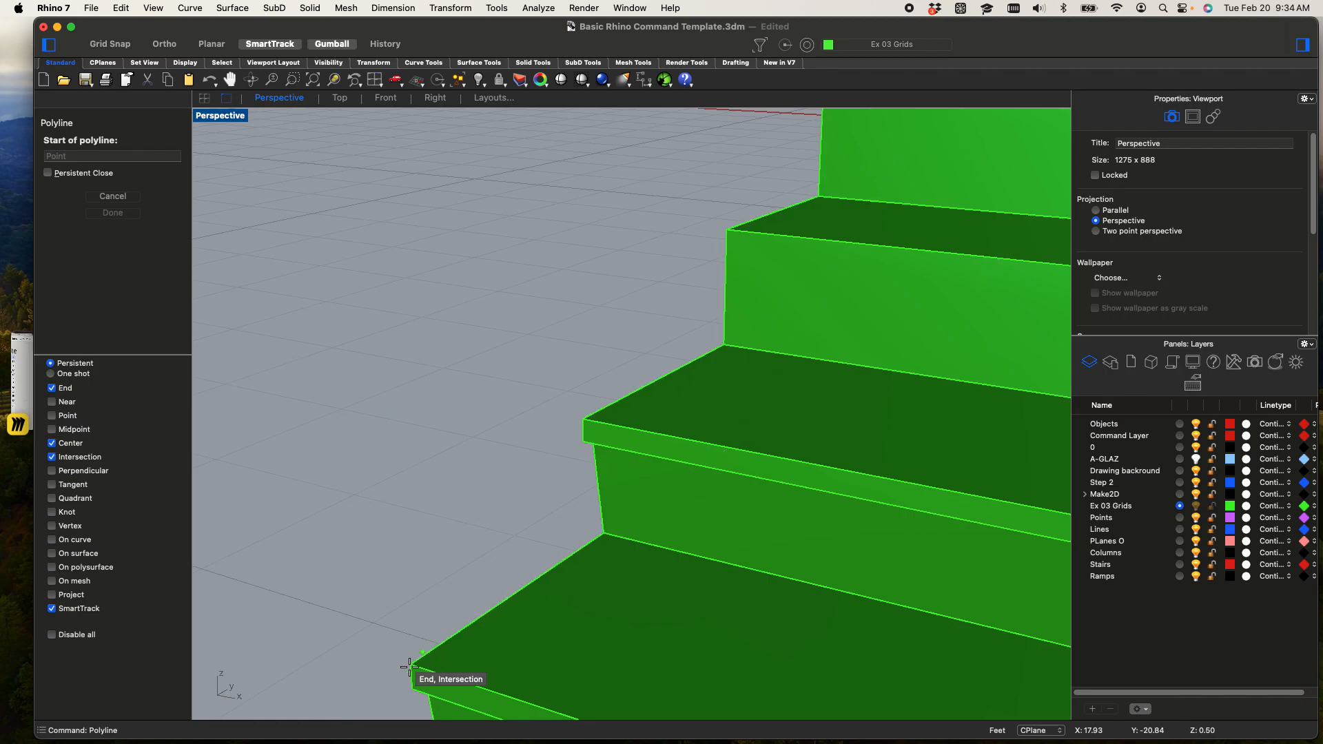
left_click(408, 659)
Extend the polyline straight up the lowest flight to the near outer corner of its upper landing
scroll(630, 316, "down", 10)
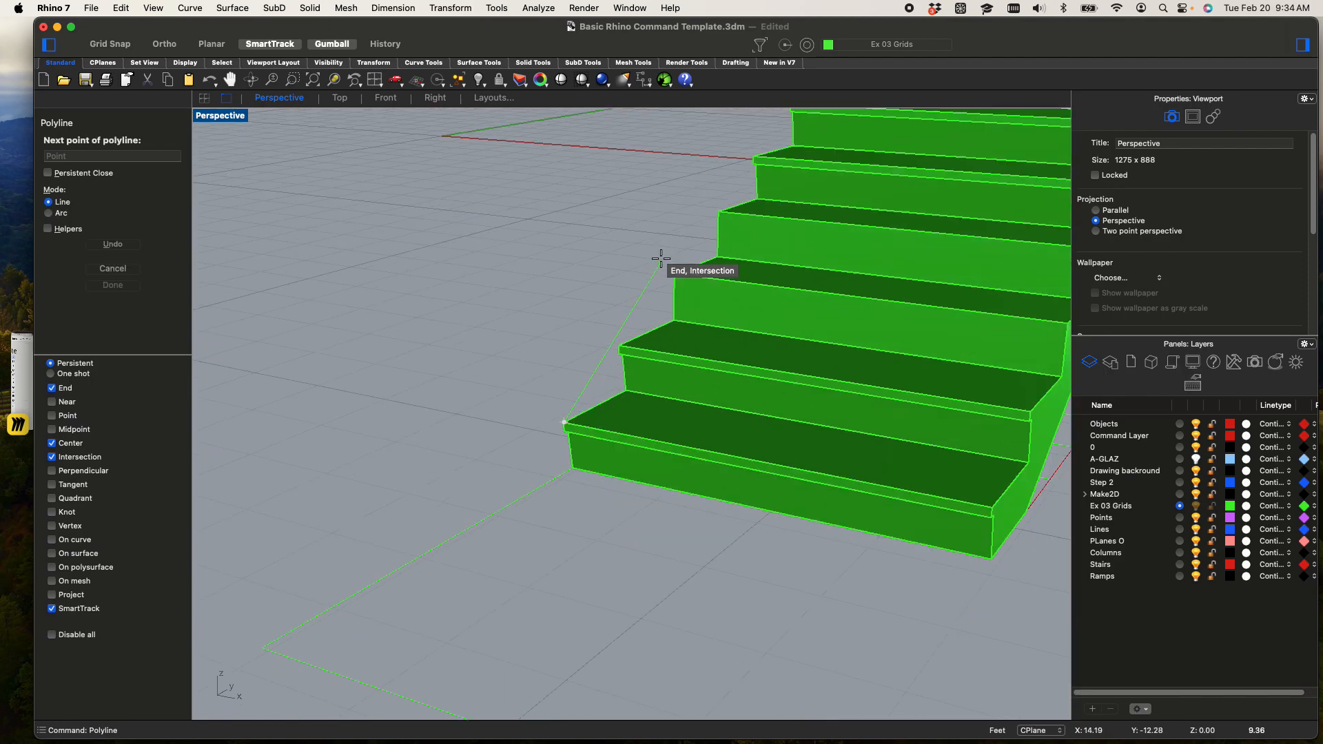
key("F8")
key("F8")
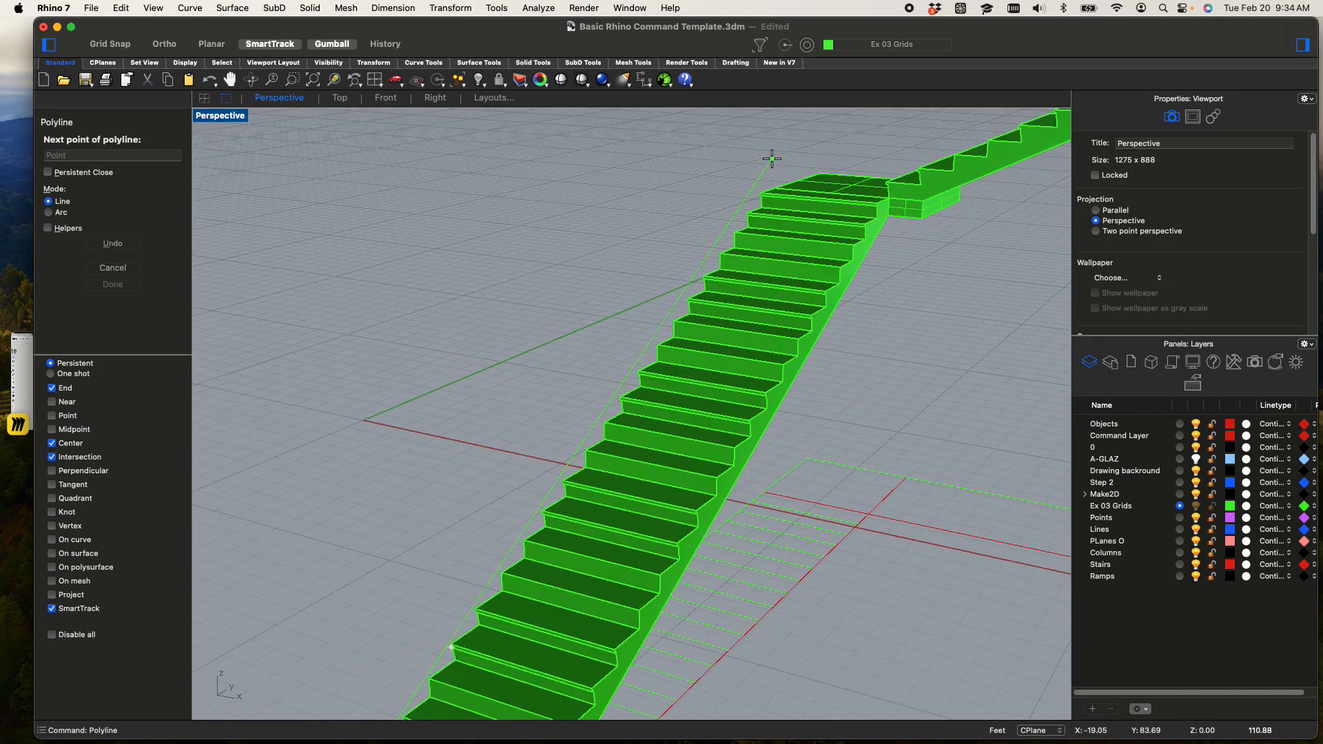
scroll(768, 157, "up", 5)
scroll(758, 227, "up", 4)
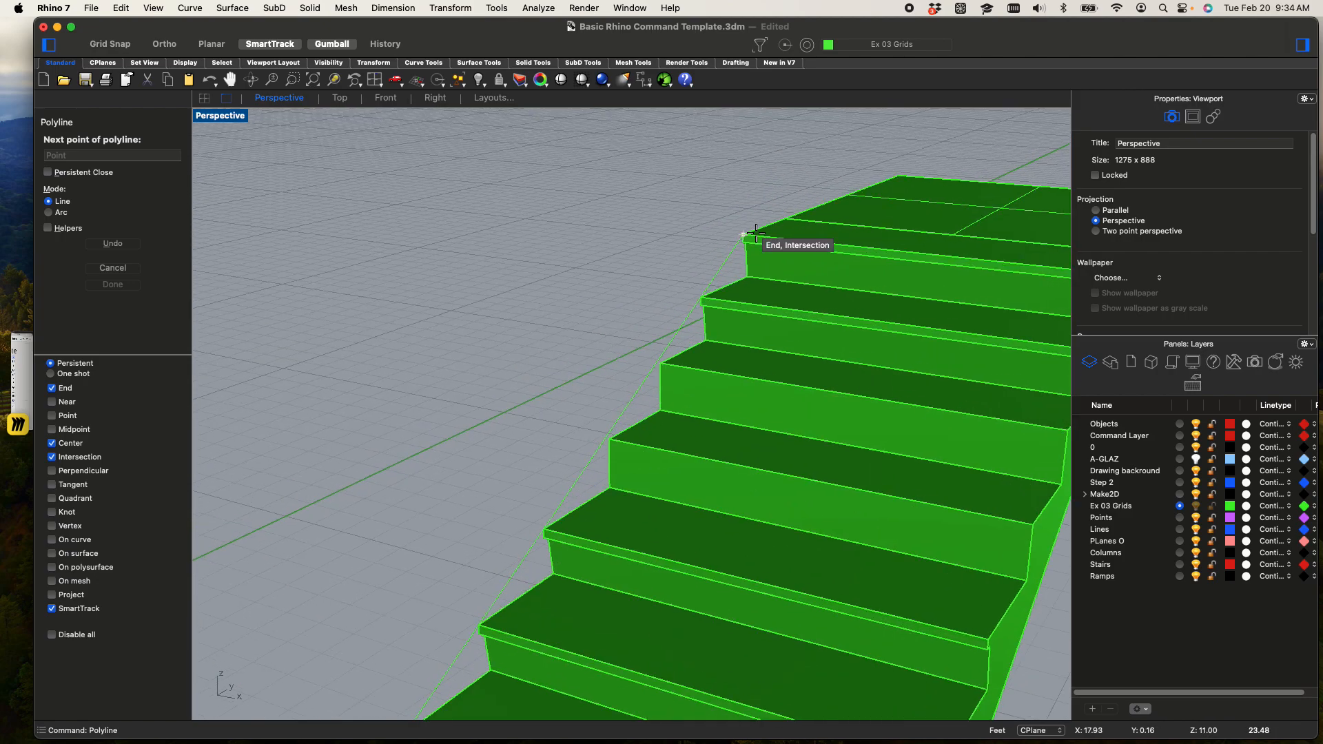
left_click(746, 233)
Continue the rail polyline along the first landing's outer edge to its far corner
right_click_drag(859, 148, 339, 701, "shift")
right_click_drag(834, 279, 263, 721, "shift")
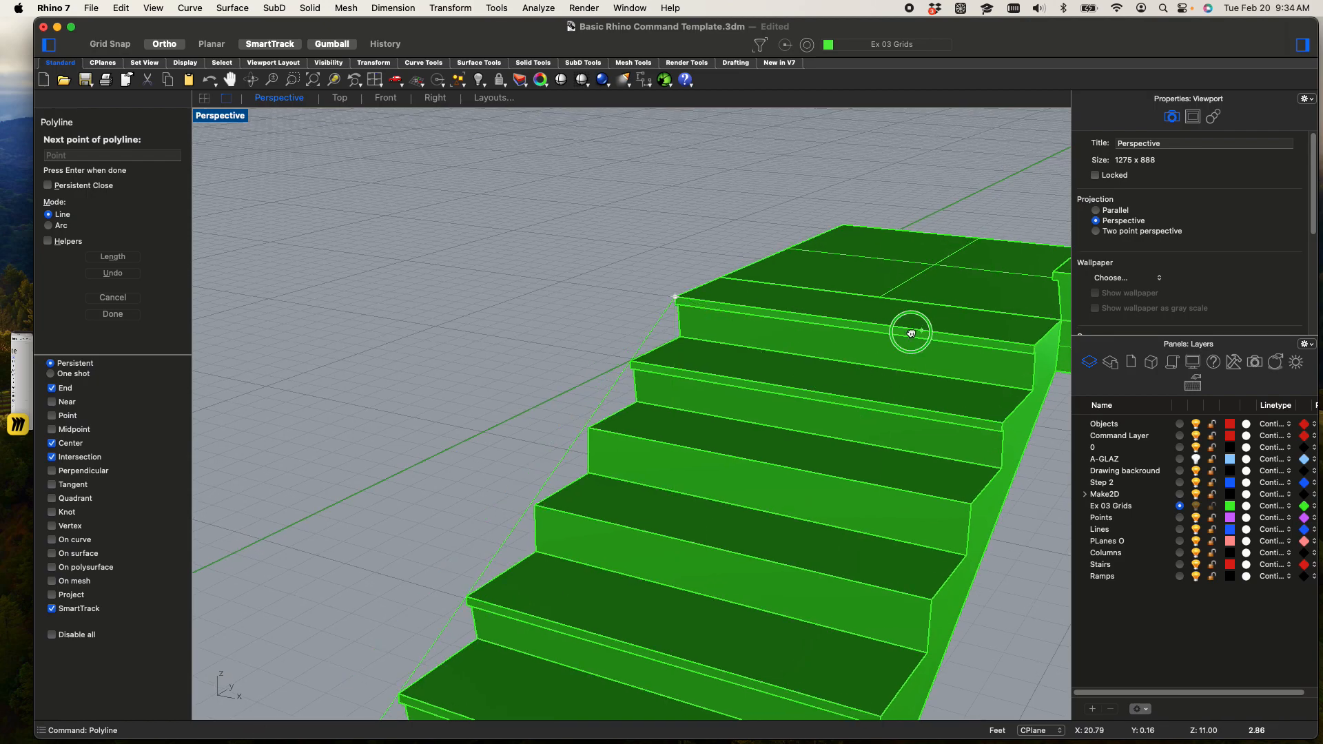
right_click_drag(921, 326, 514, 669, "shift")
left_click(821, 247)
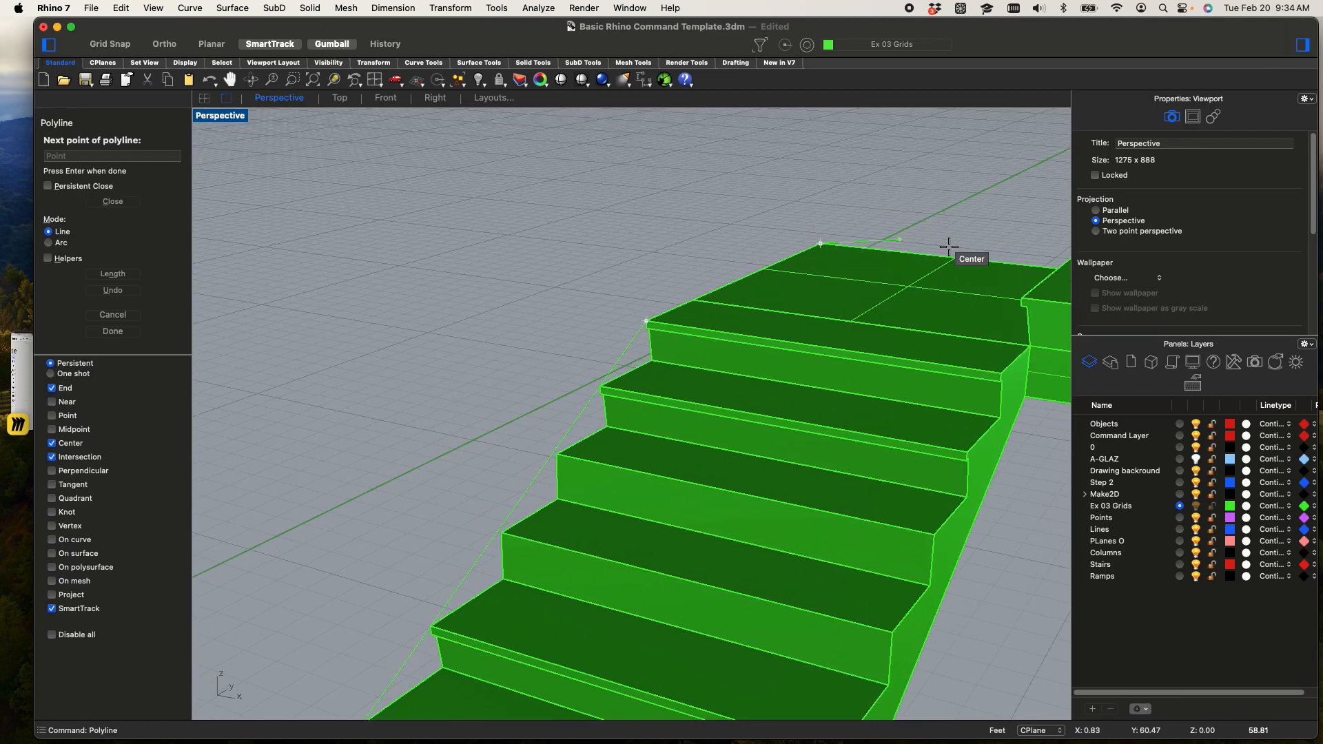
Add polyline points at the base of the second stair's first riser and at its first tread's outer corner
right_click_drag(1013, 266, 402, 460, "shift")
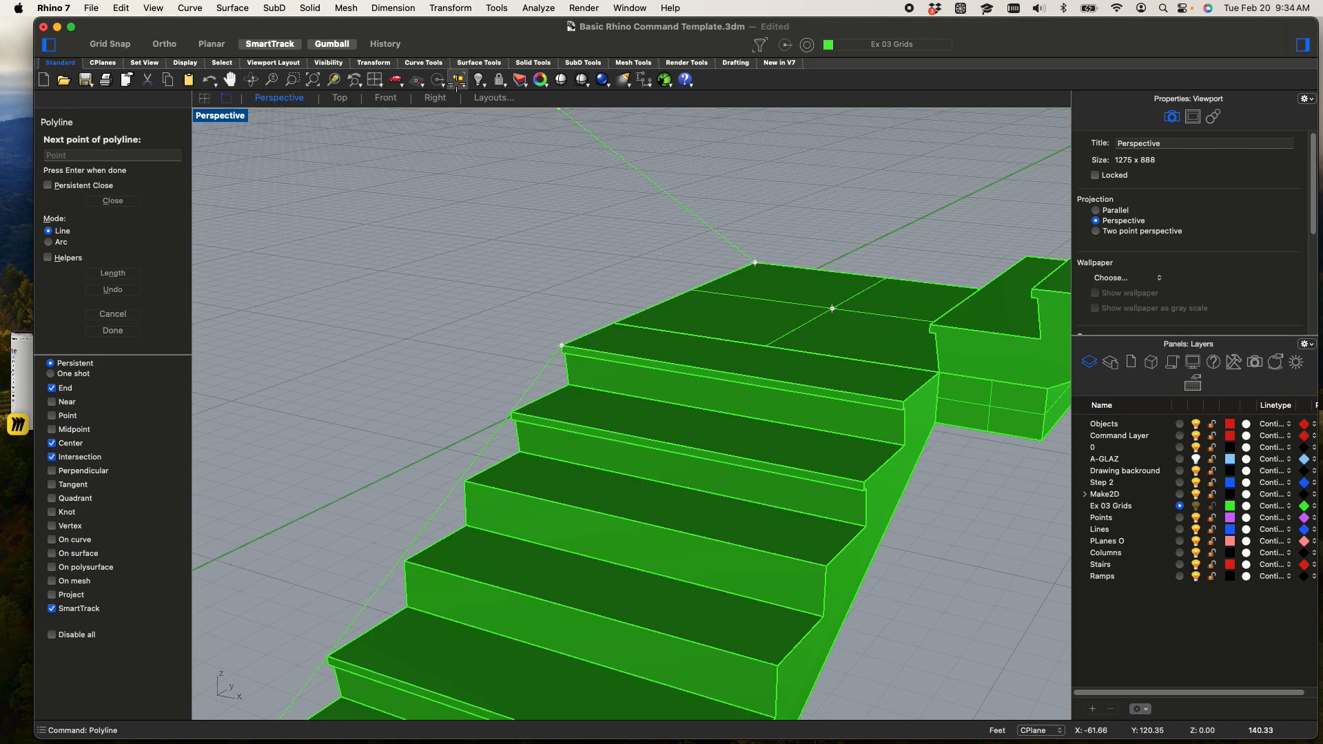
left_click(337, 83)
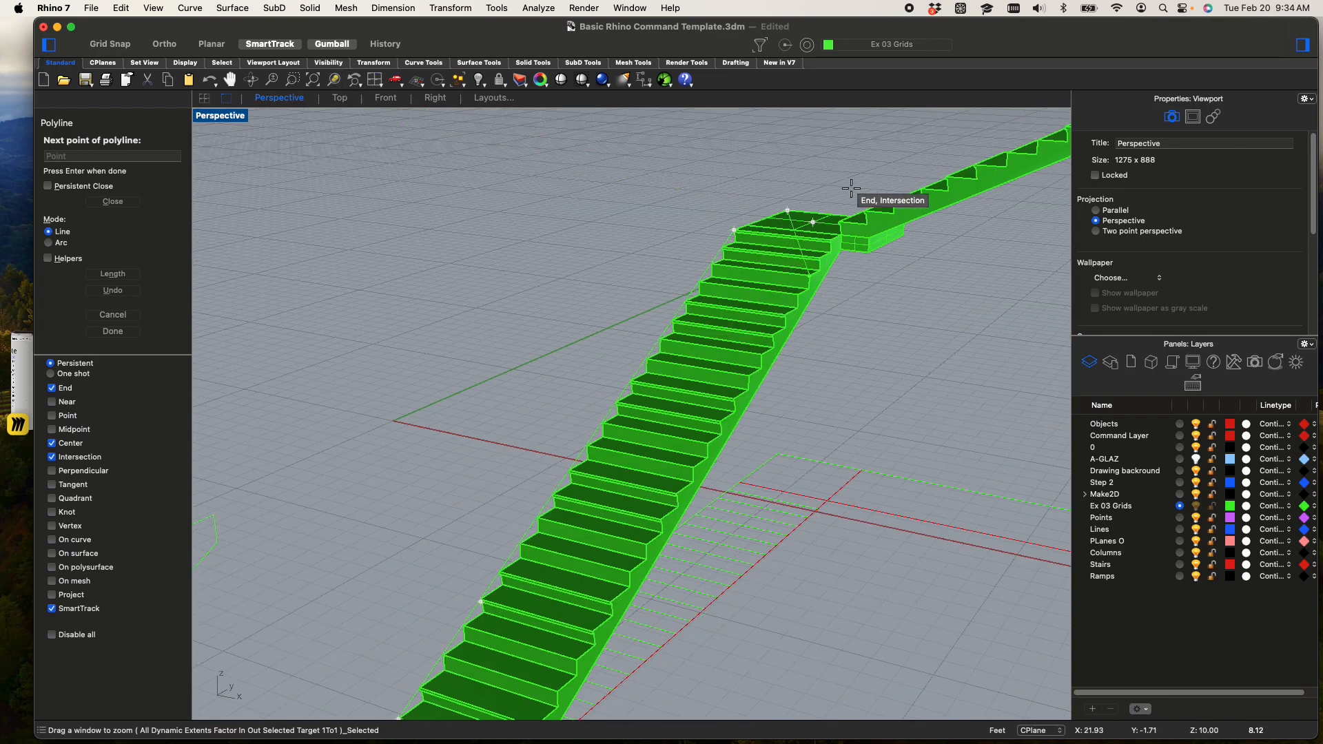
scroll(843, 172, "up", 8)
right_click_drag(844, 206, 696, 393, "shift")
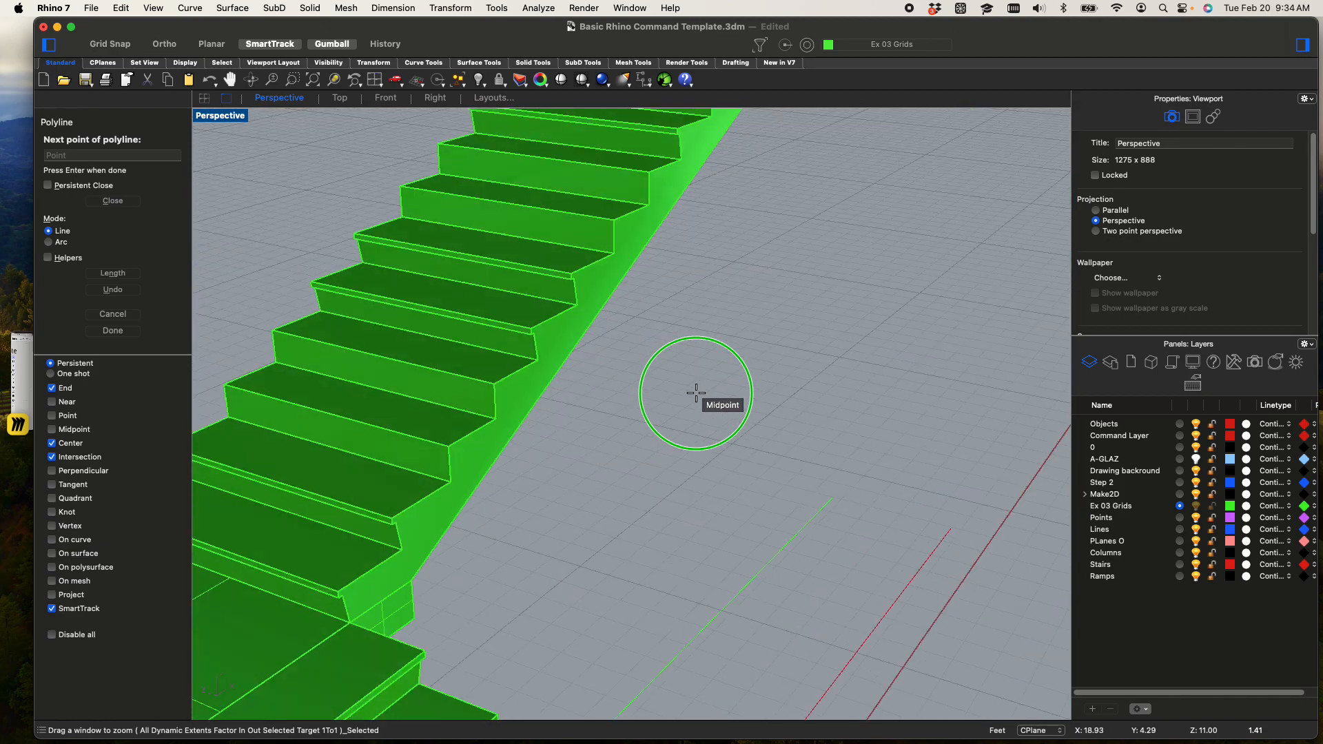
right_click_drag(541, 393, 835, 380, "shift")
scroll(612, 380, "up", 6)
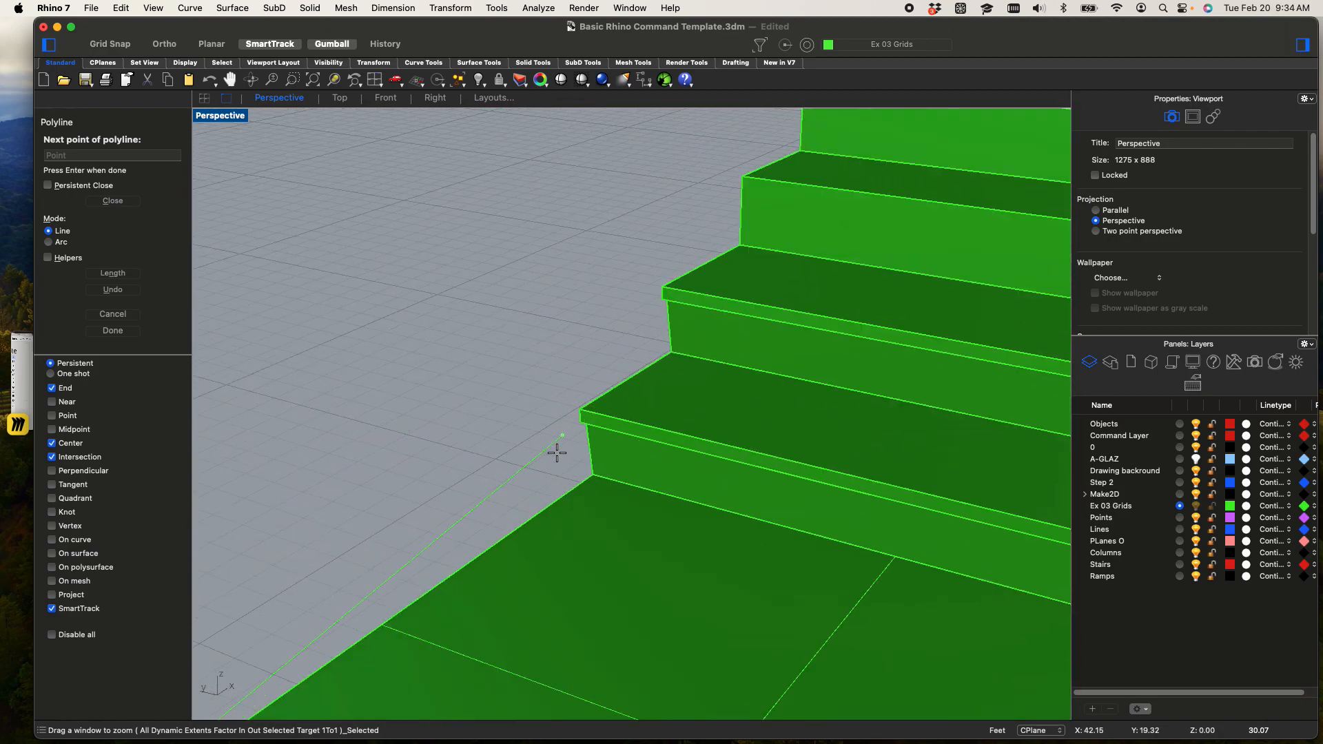
left_click(583, 481)
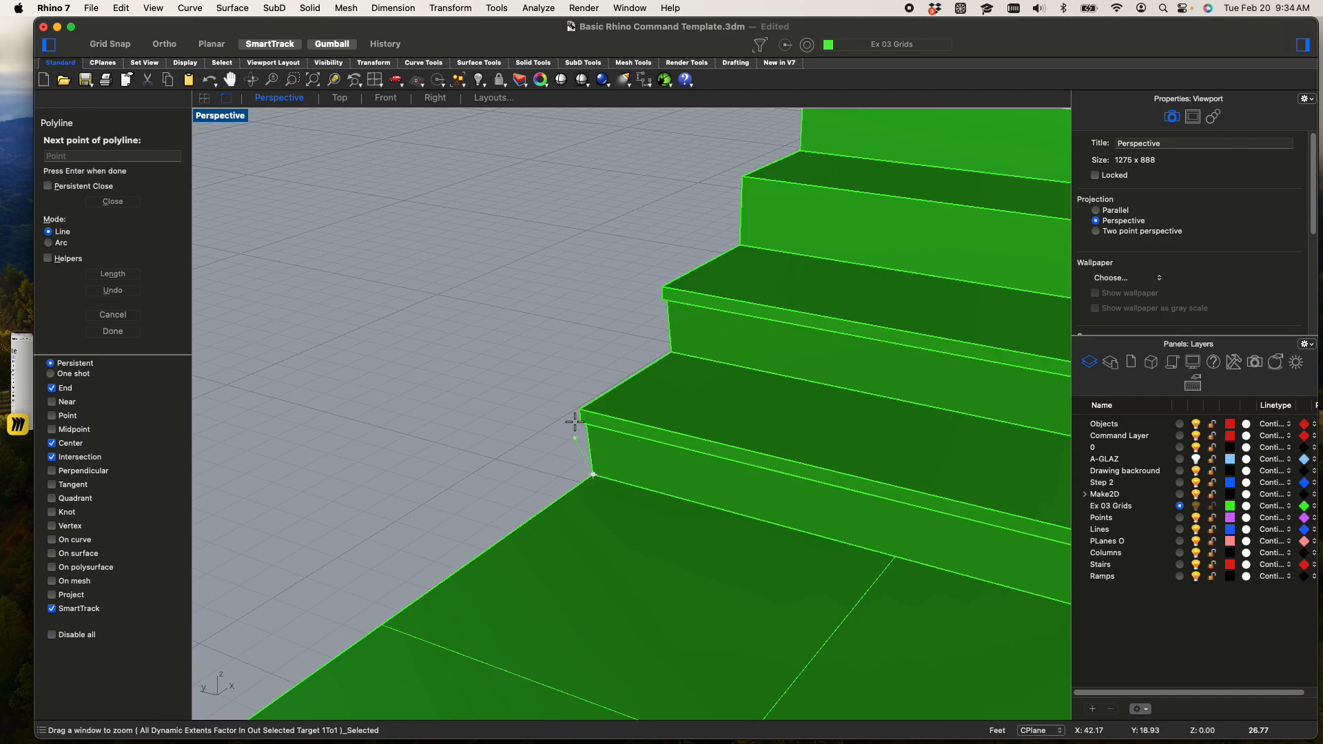
scroll(567, 386, "up", 3)
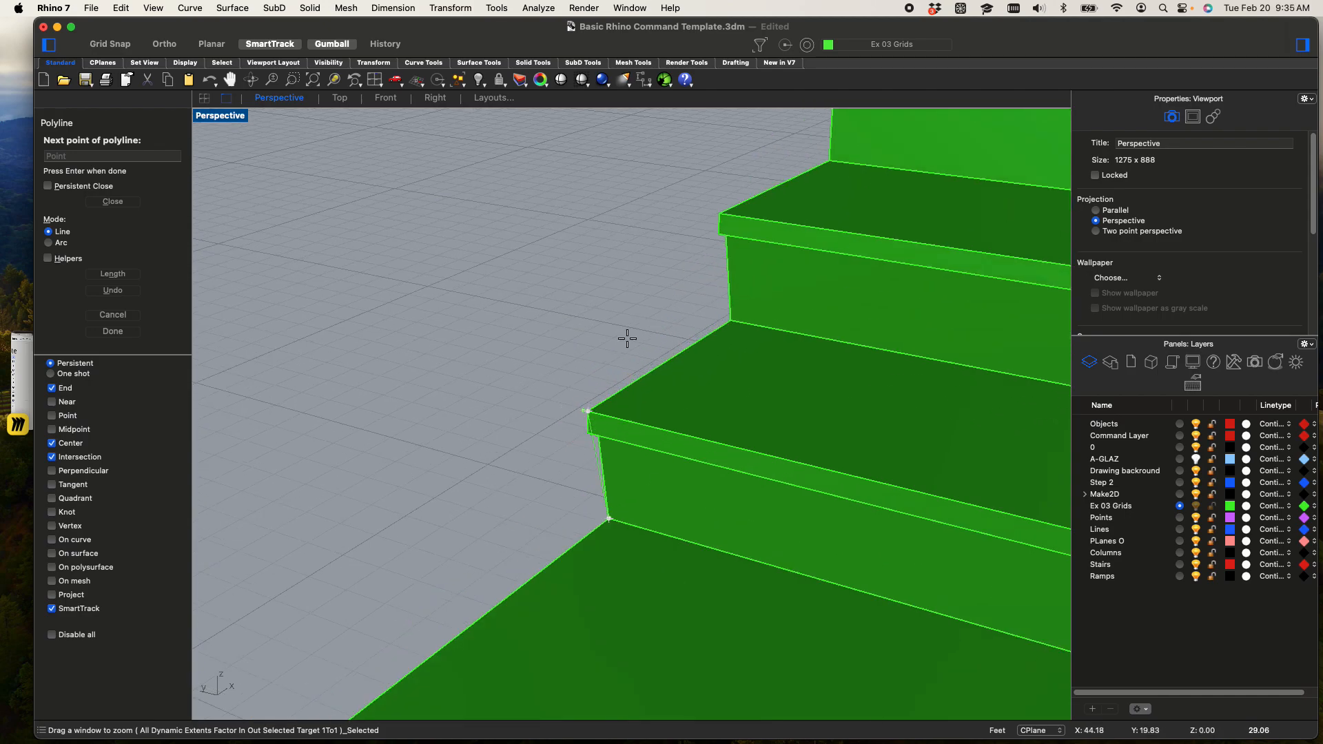
Continue the polyline up the second flight along the outer tread corners to the near corner of its upper landing
scroll(728, 220, "down", 5)
left_click(729, 221)
right_click_drag(800, 171, 443, 661, "shift")
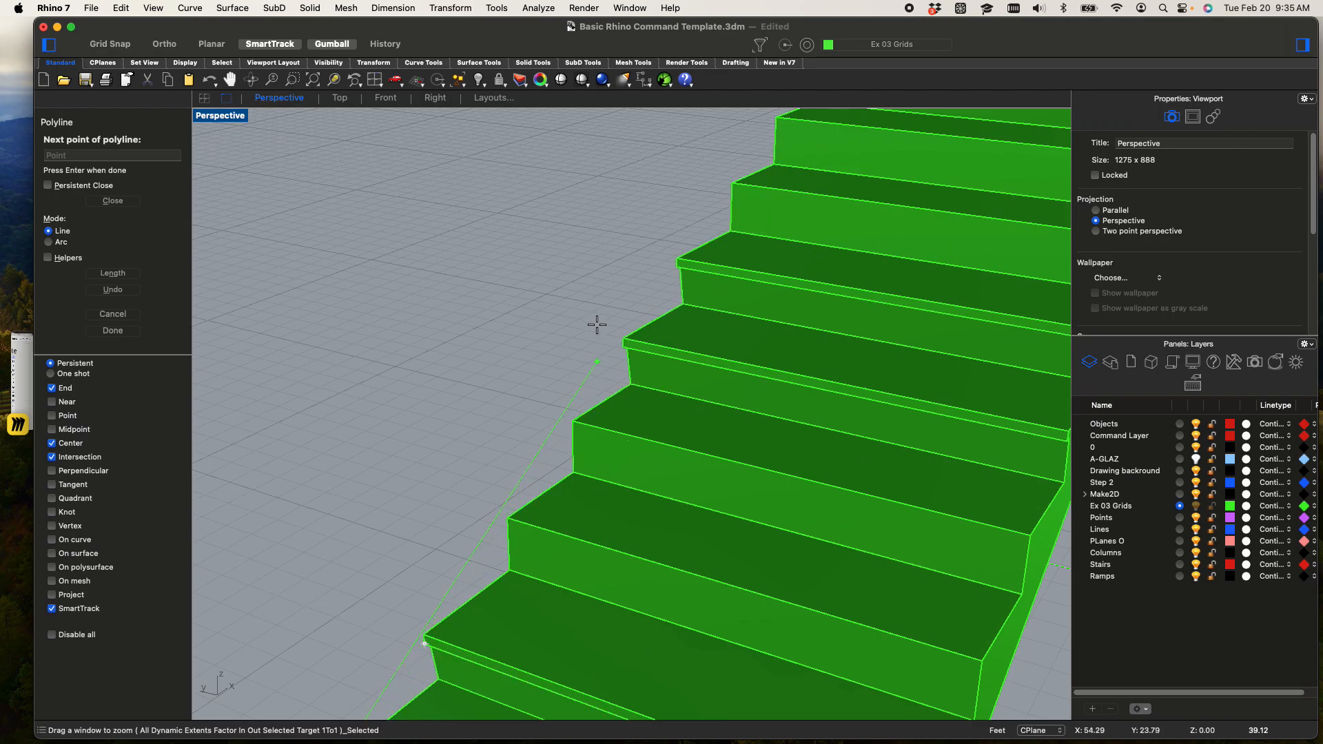
left_click(687, 262)
scroll(680, 260, "down", 5)
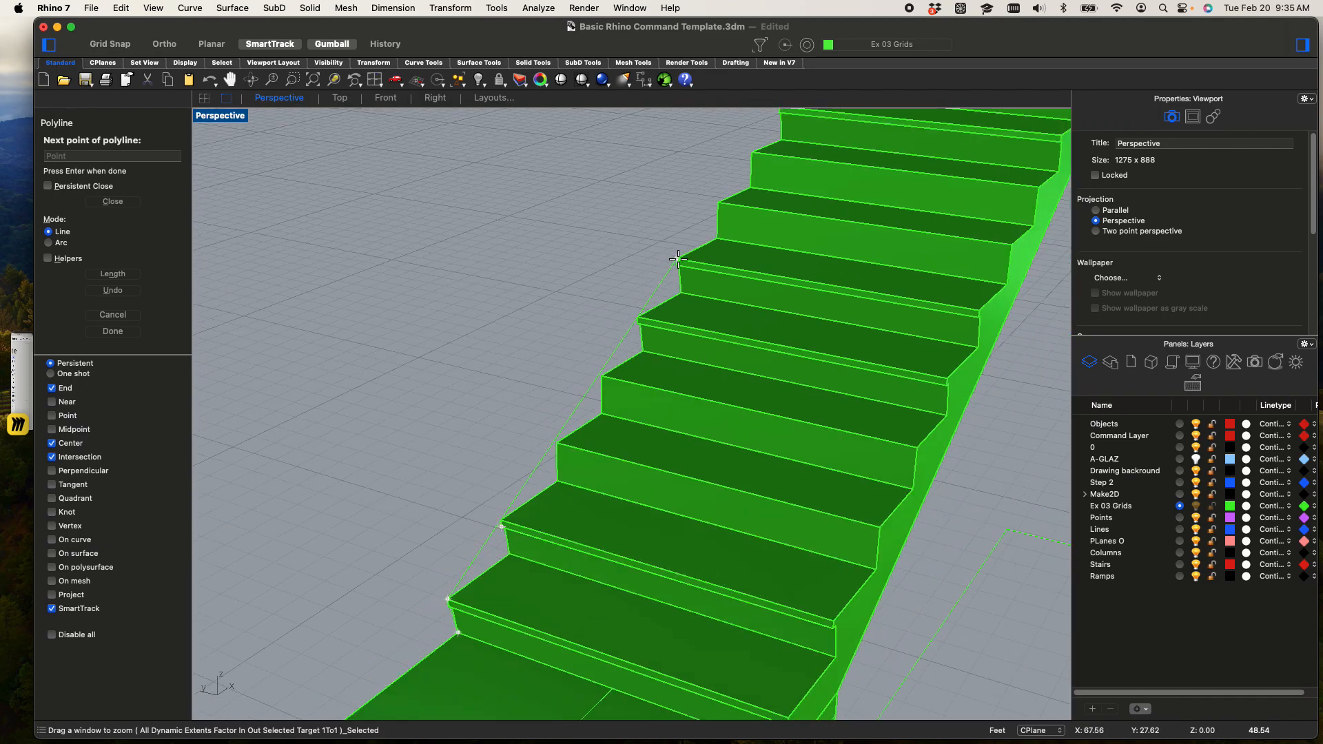
right_click_drag(758, 222, 475, 742, "shift")
scroll(725, 312, "up", 7)
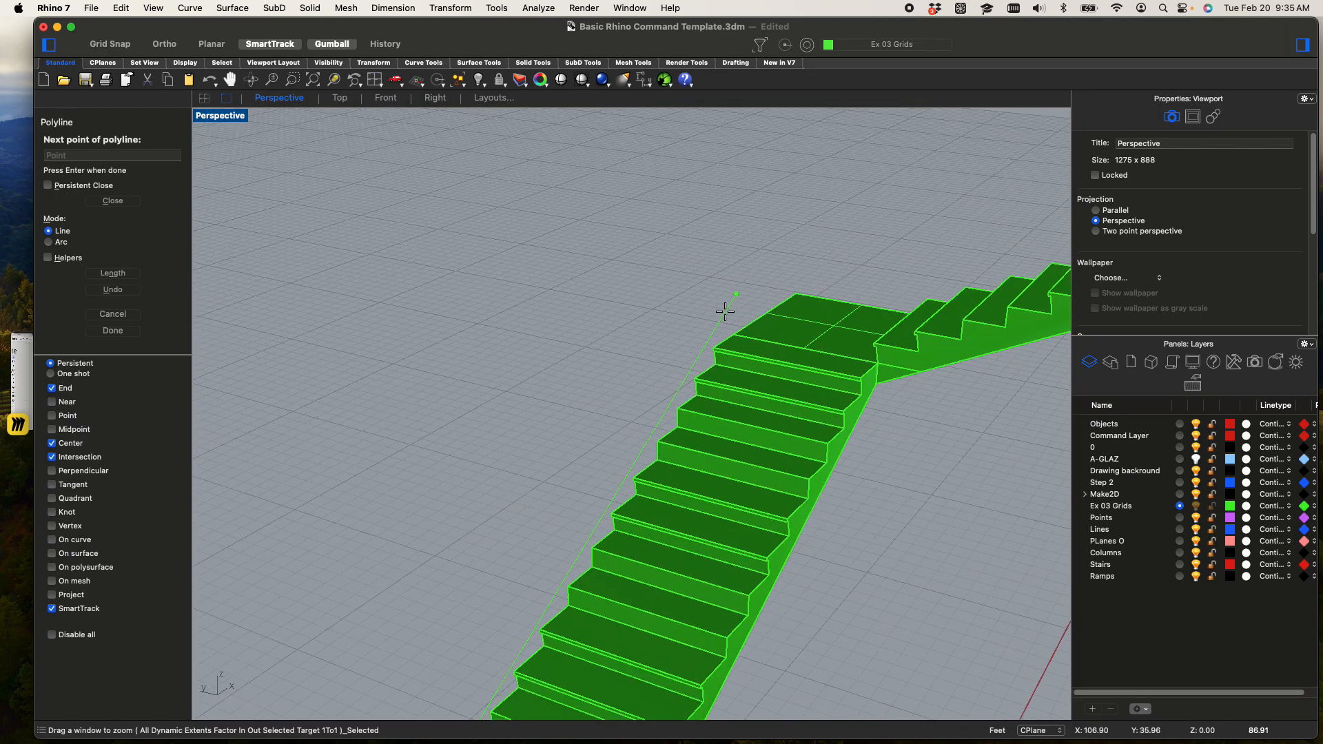
left_click(699, 372)
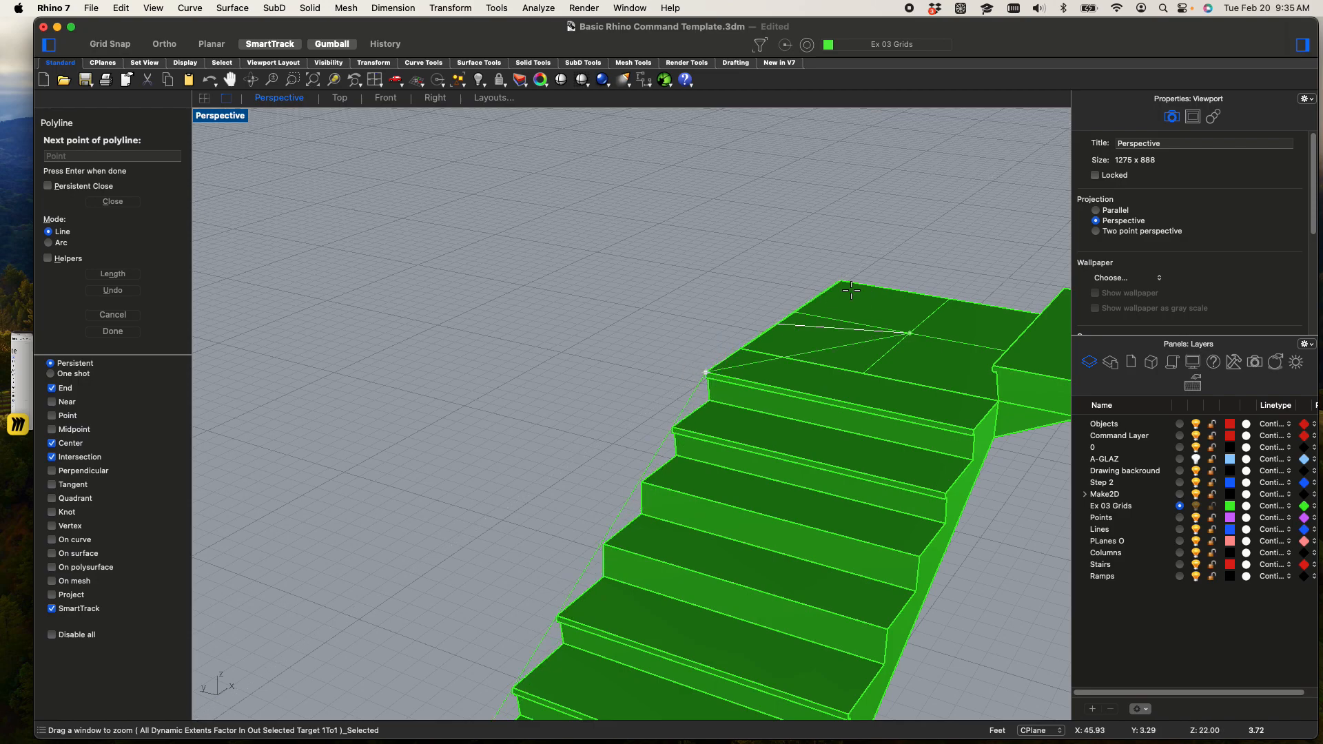
Carry the polyline over the second landing's far corner to the outer corner of the third stair's first tread
left_click(838, 274)
right_click_drag(887, 322, 411, 473)
right_click_drag(848, 451, 405, 442)
right_click_drag(882, 417, 1211, 378, "shift")
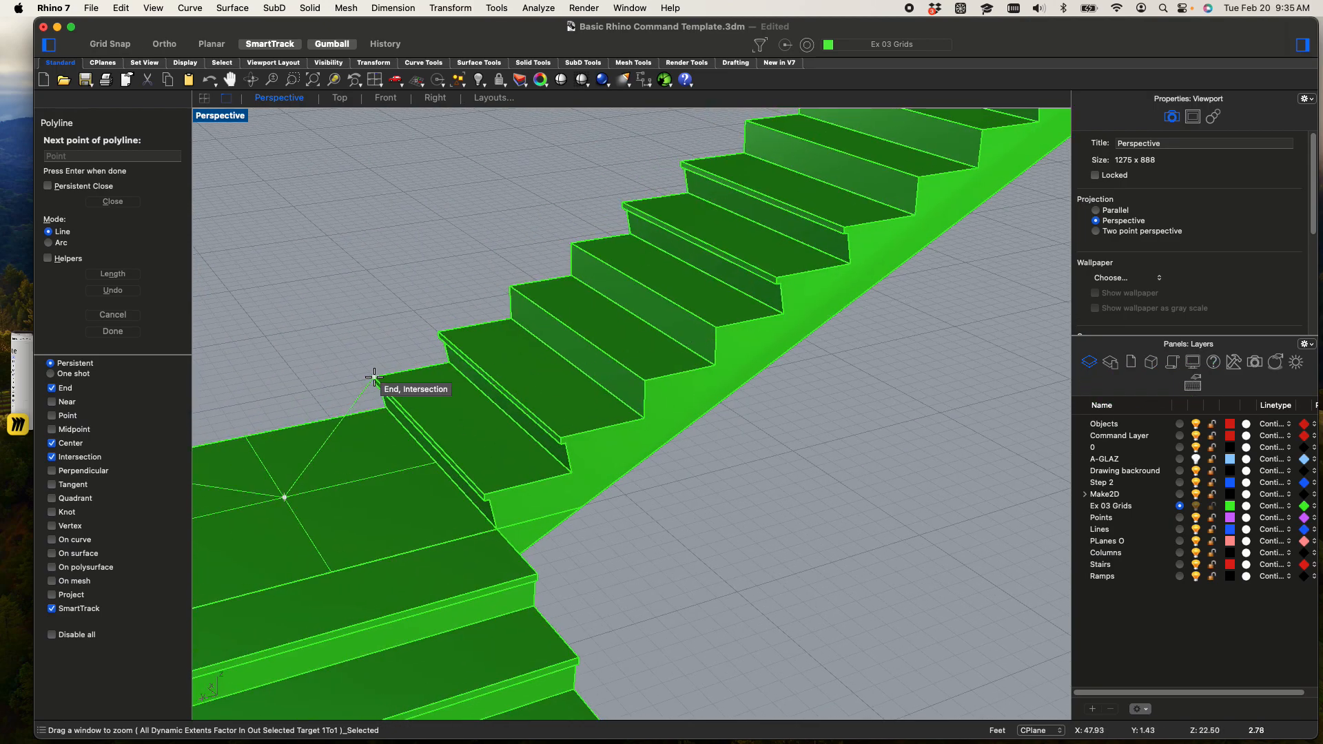
left_click(375, 378)
Extend the polyline up the third flight to its upper landing and along that landing's outer edge to the far corner
scroll(474, 372, "down", 6)
right_click_drag(364, 441, 506, 422, "shift")
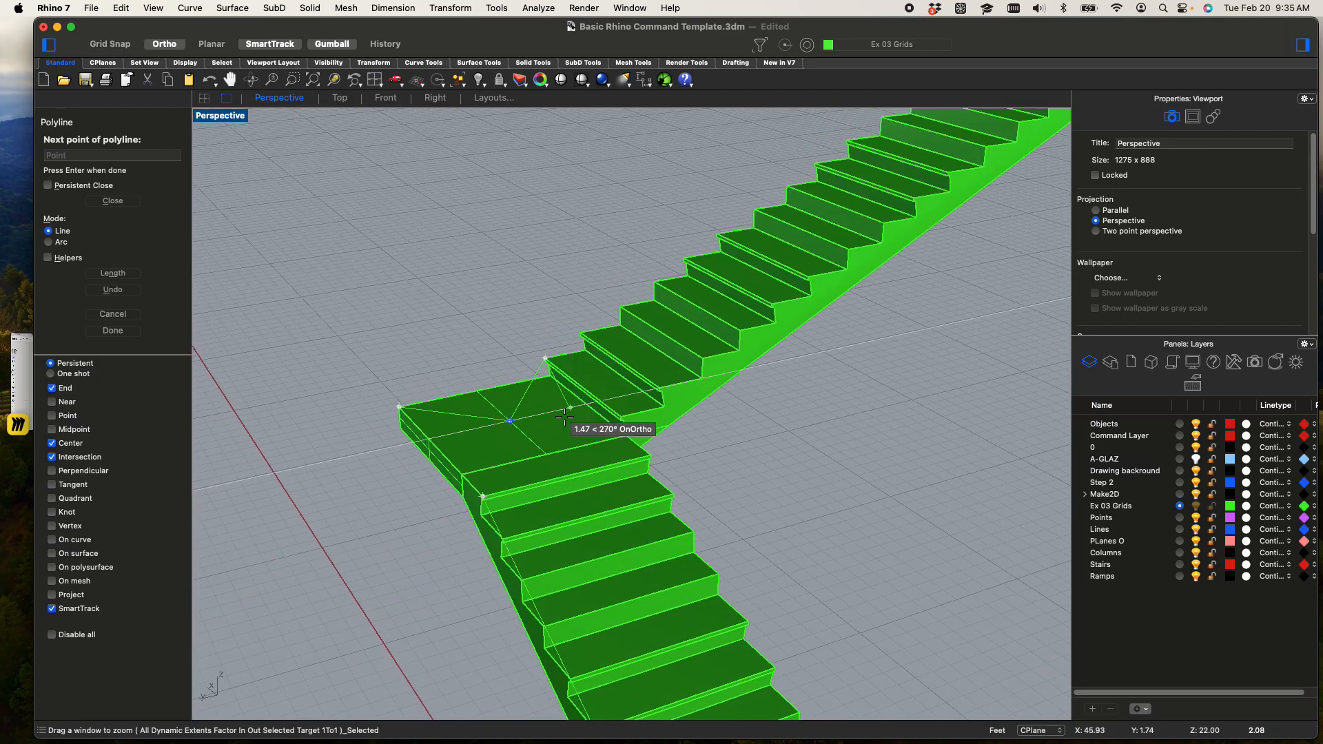
scroll(493, 415, "up", 3)
scroll(487, 411, "up", 2)
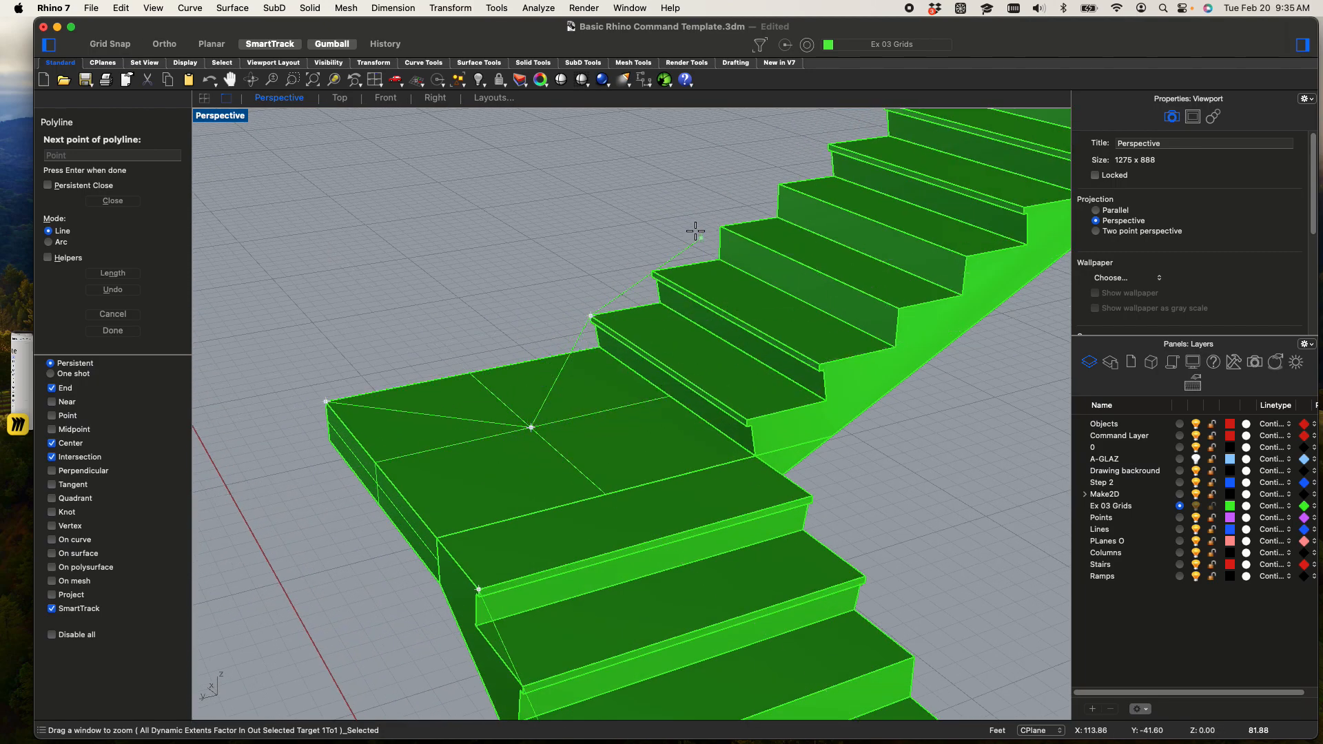
scroll(694, 230, "down", 3)
right_click_drag(789, 208, 379, 590, "shift")
right_click_drag(748, 338, 414, 619, "shift")
right_click_drag(863, 246, 448, 591, "shift")
right_click_drag(871, 308, 751, 458, "shift")
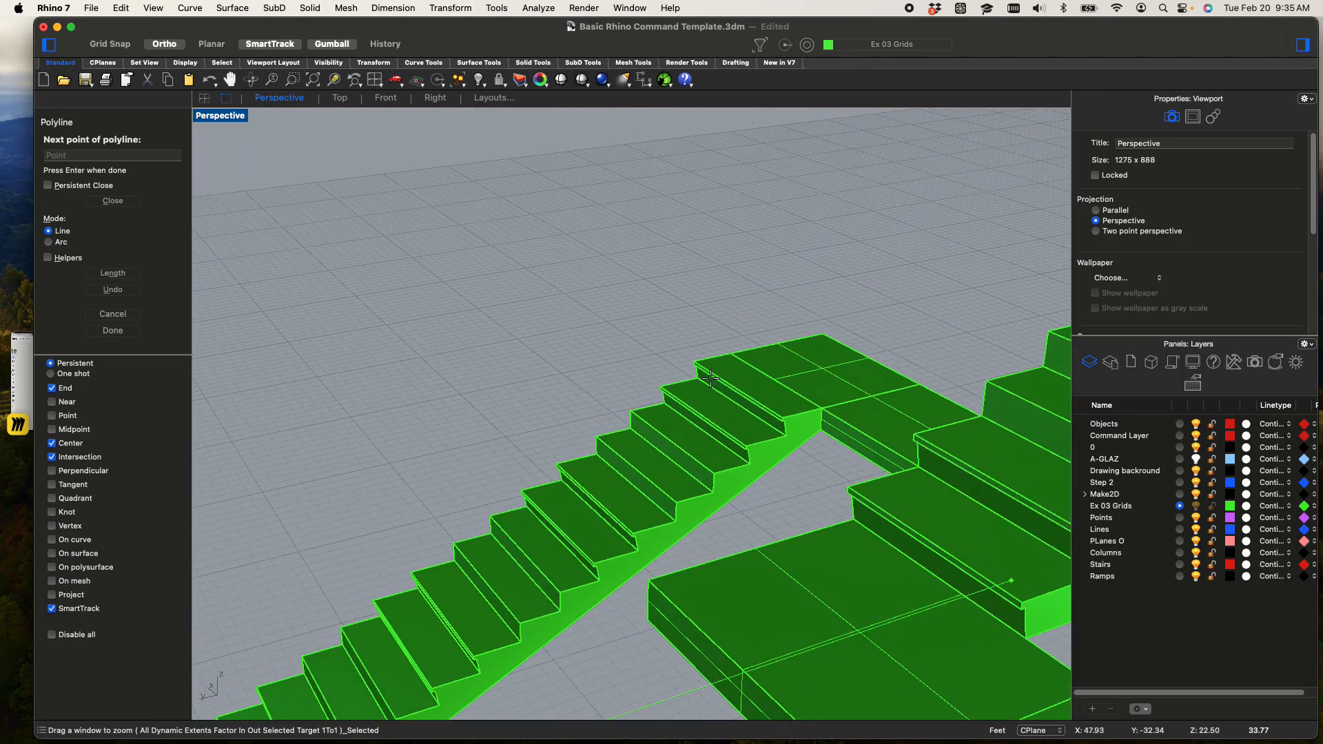
scroll(696, 361, "up", 4)
scroll(700, 359, "up", 1)
left_click(688, 363)
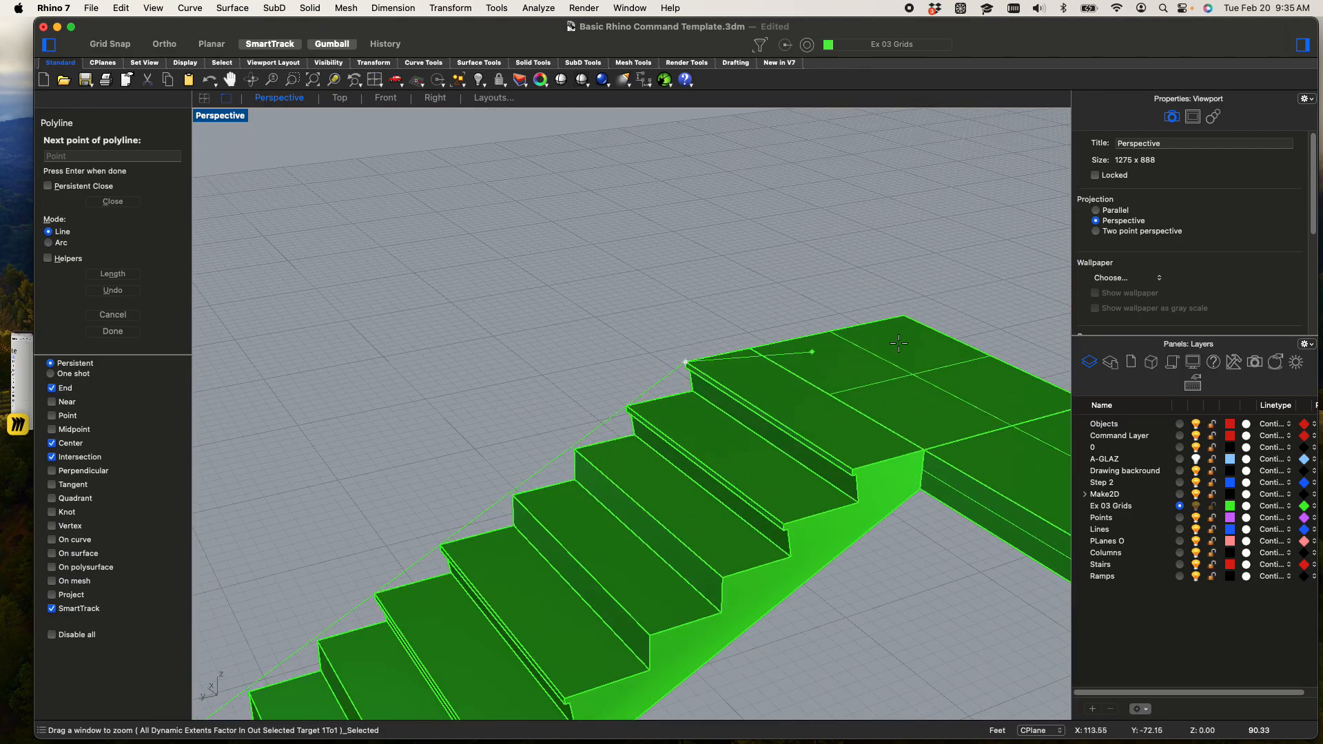
left_click(900, 309)
Turn off the Center object snap and extend the polyline along the long level walkway to its far outer corner
left_click(52, 443)
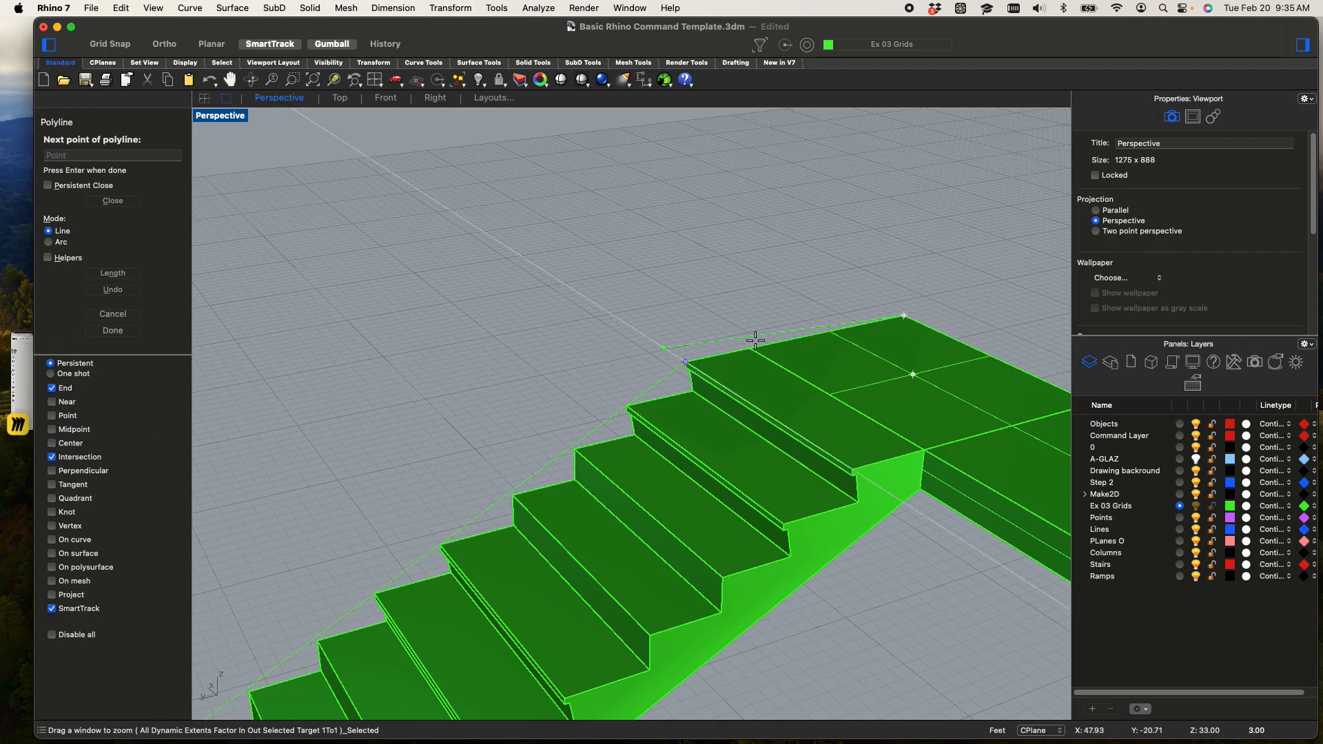
right_click_drag(502, 364, 476, 373, "shift")
right_click_drag(577, 398, 425, 338, "shift")
left_click(333, 81)
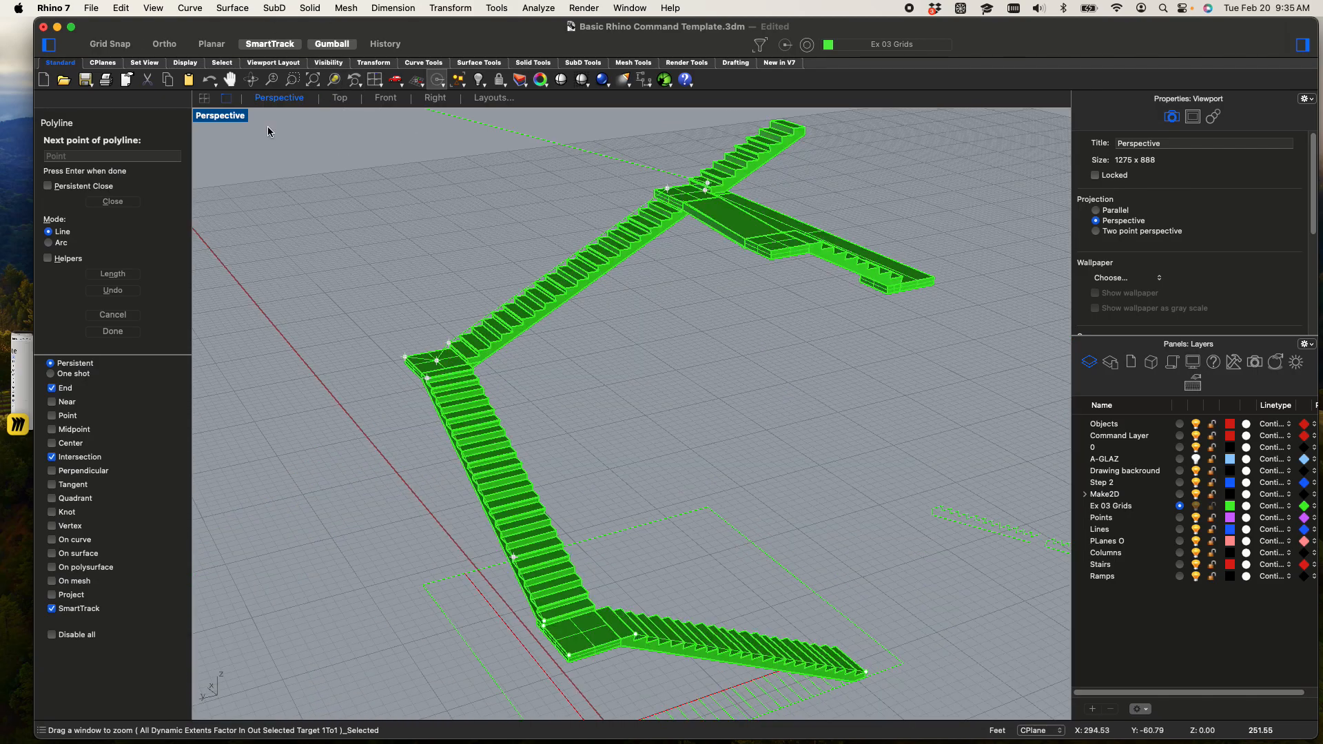
scroll(769, 162, "up", 8)
right_click_drag(772, 159, 785, 376, "shift")
right_click_drag(653, 473, 789, 366, "shift")
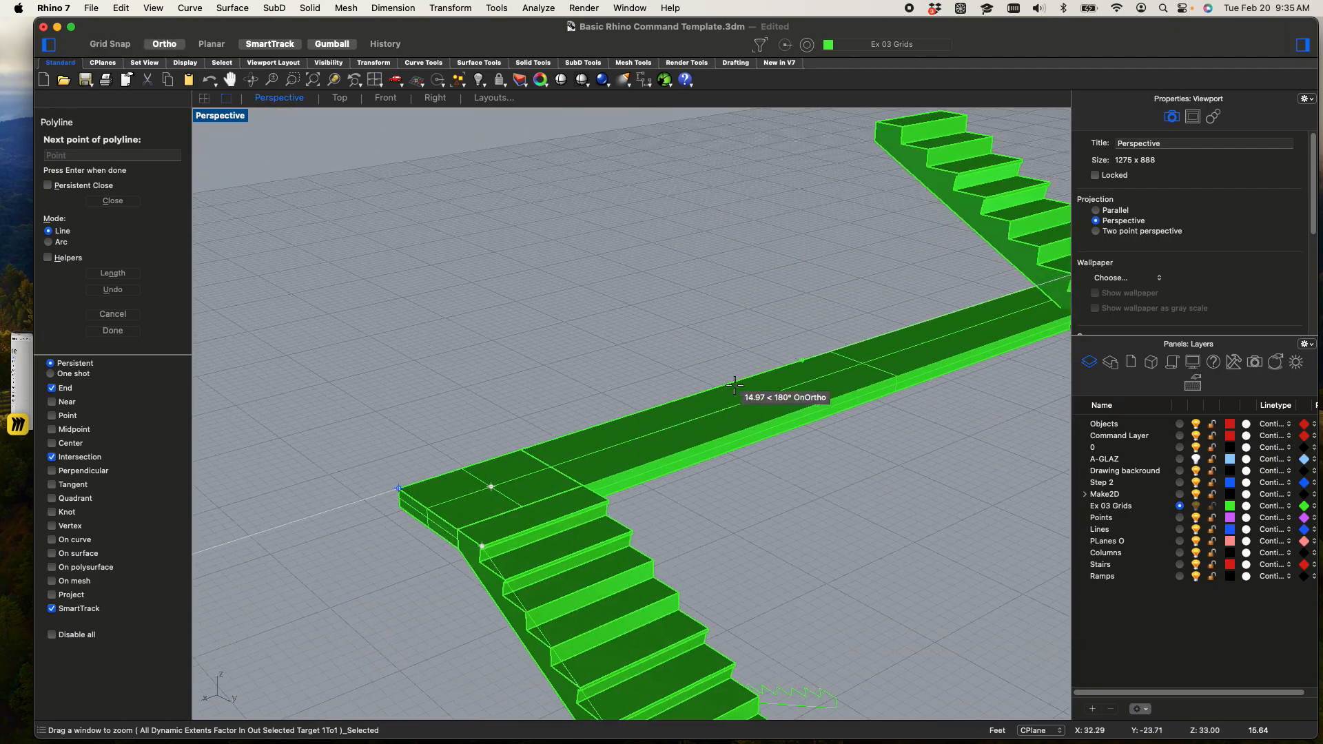
scroll(395, 422, "up", 3)
scroll(395, 422, "up", 8)
scroll(540, 443, "down", 9)
right_click_drag(620, 453, 375, 368, "shift")
right_click_drag(758, 310, 742, 411)
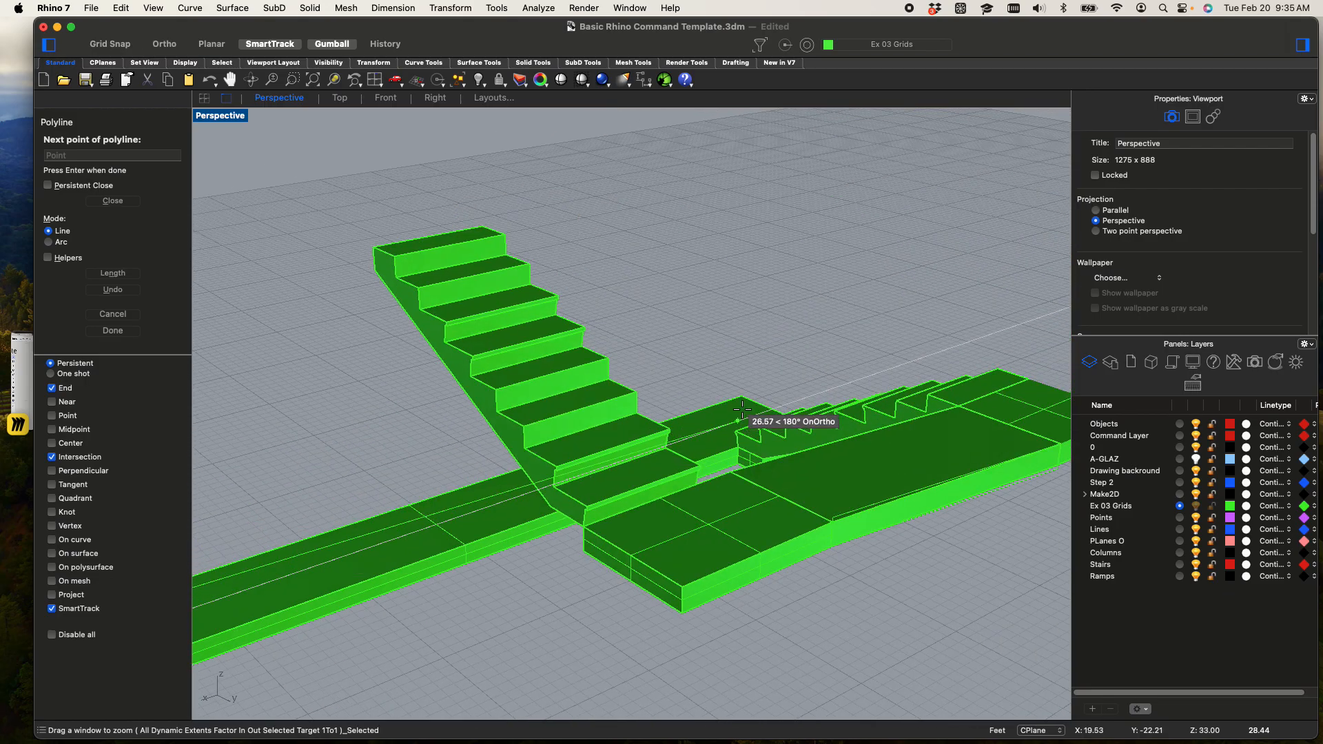
left_click(743, 396)
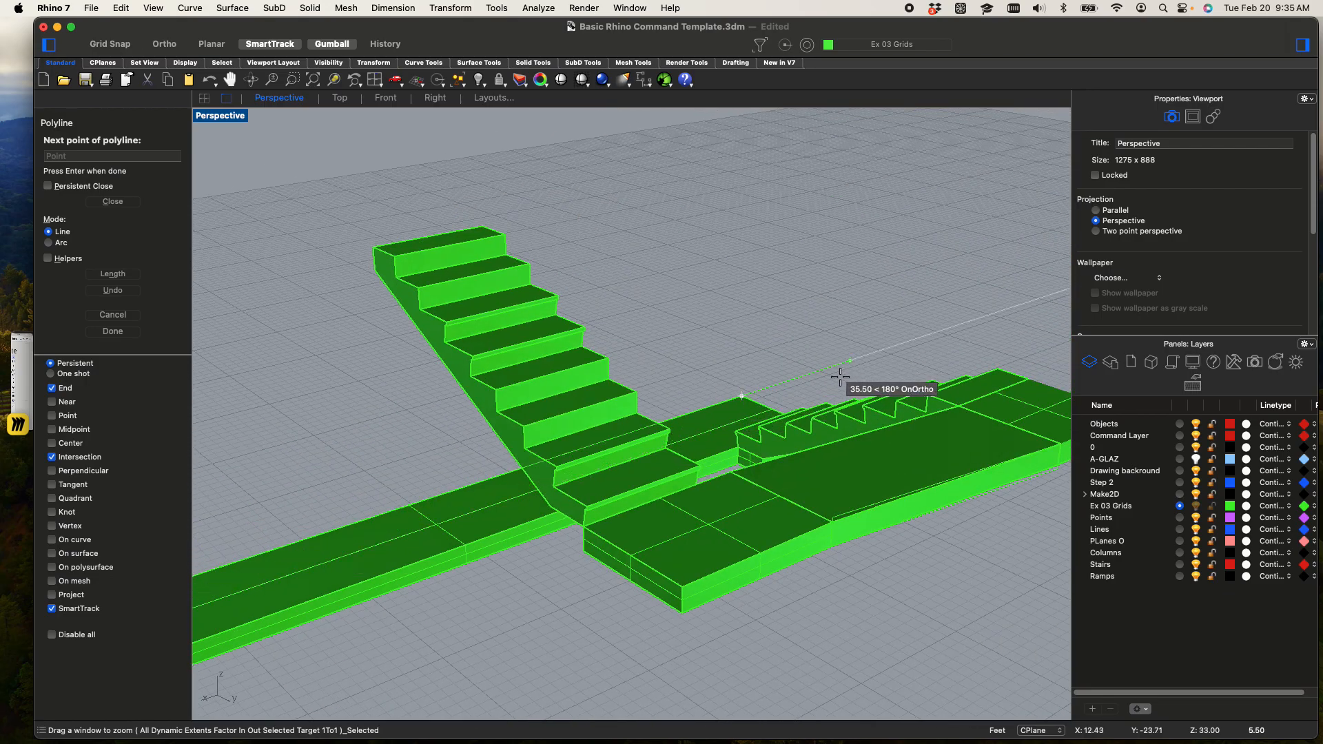
Continue the polyline over the short stair's first riser and up its outer tread corners to the next landing's near corner
scroll(840, 377, "up", 10)
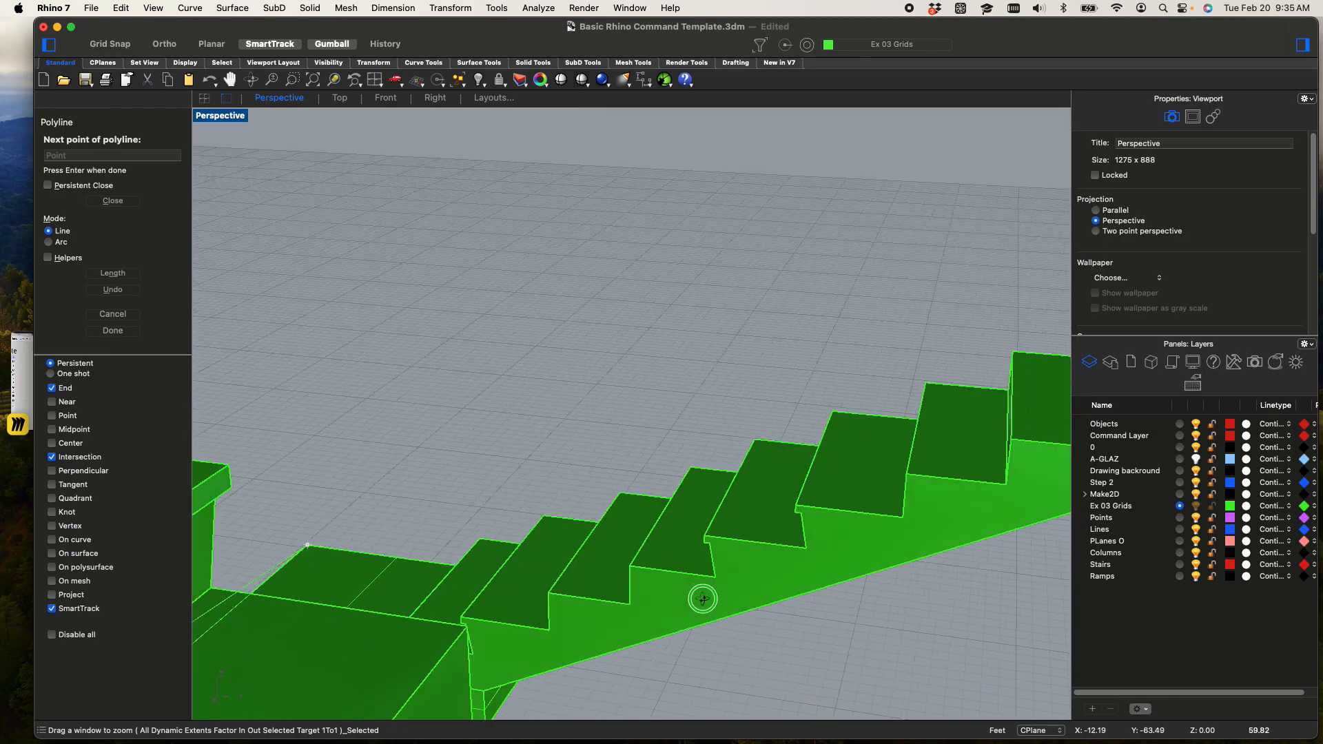
right_click_drag(696, 598, 806, 576)
right_click_drag(634, 590, 1002, 343)
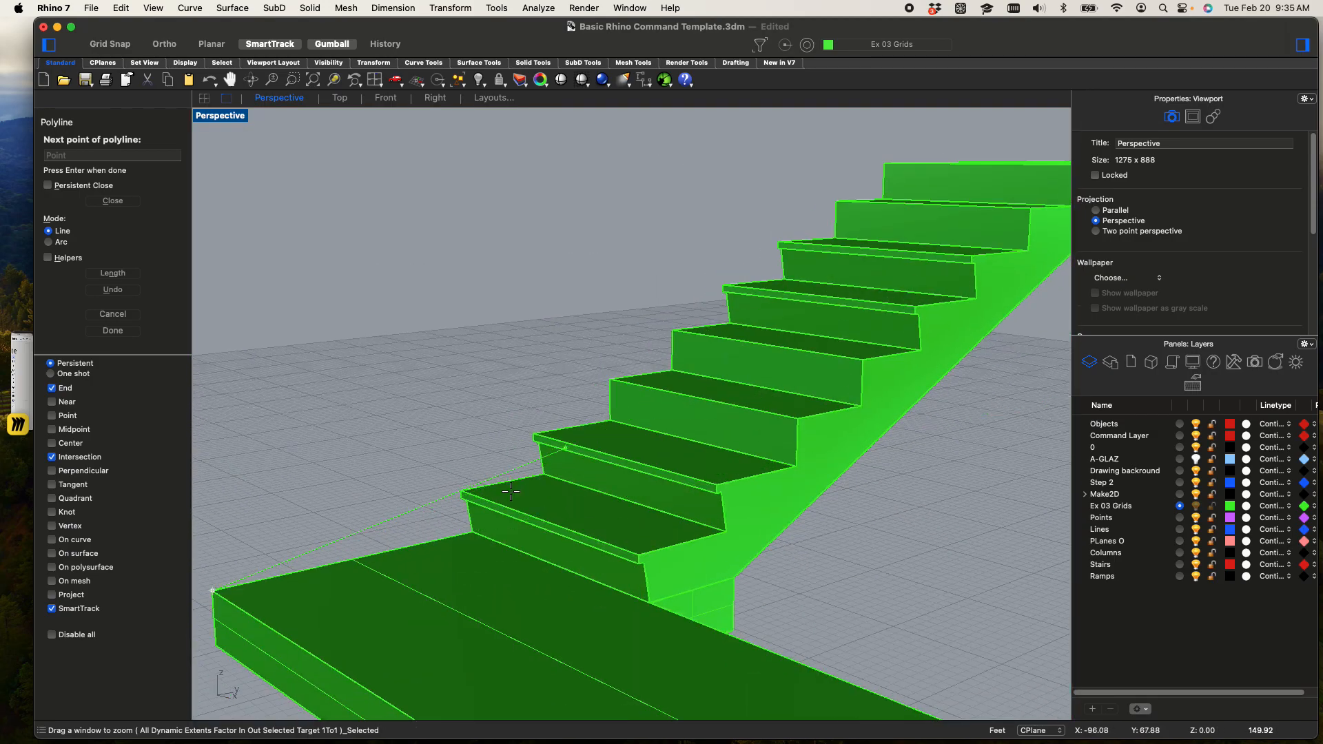
left_click(468, 530)
left_click(463, 490)
right_click_drag(726, 301, 408, 573, "shift")
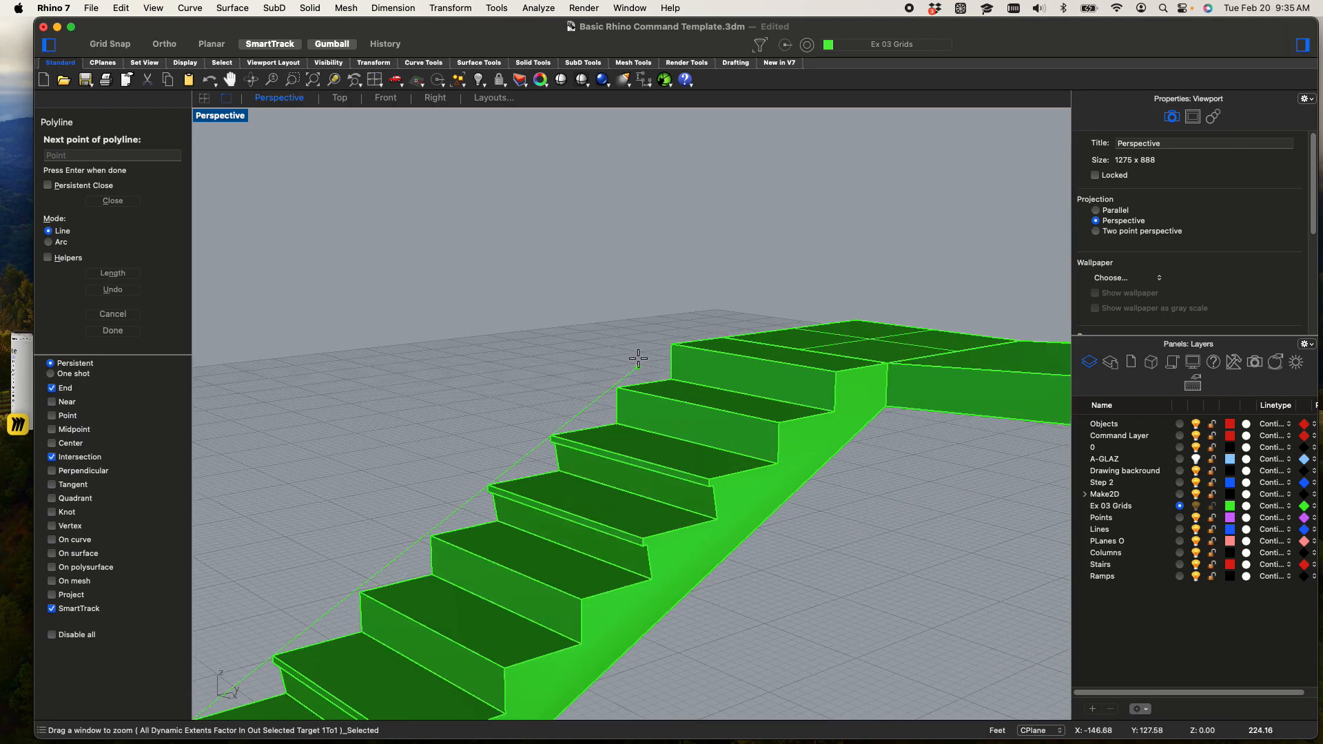
left_click(672, 345)
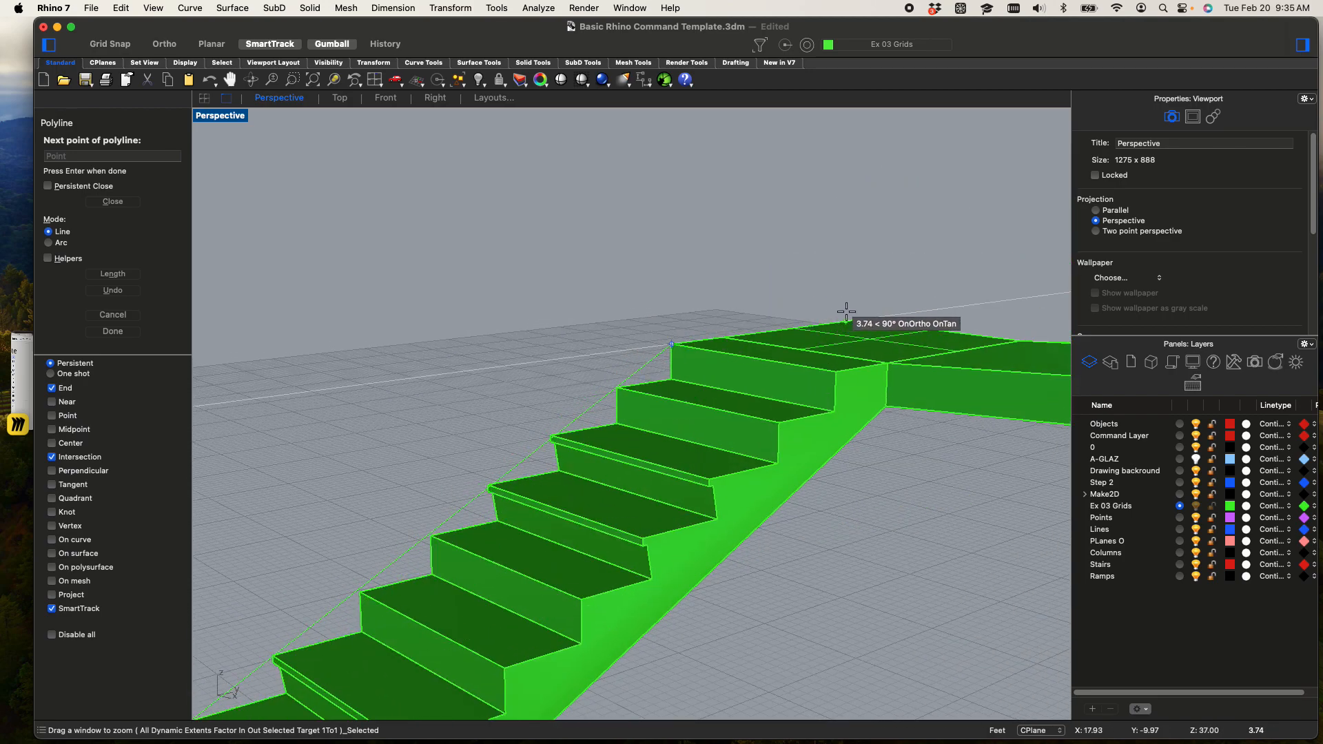
Extend the polyline along the wide ramp's outer edge, through its start and end corners, to the far corner of the upper landing
right_click_drag(823, 385, 607, 488, "shift")
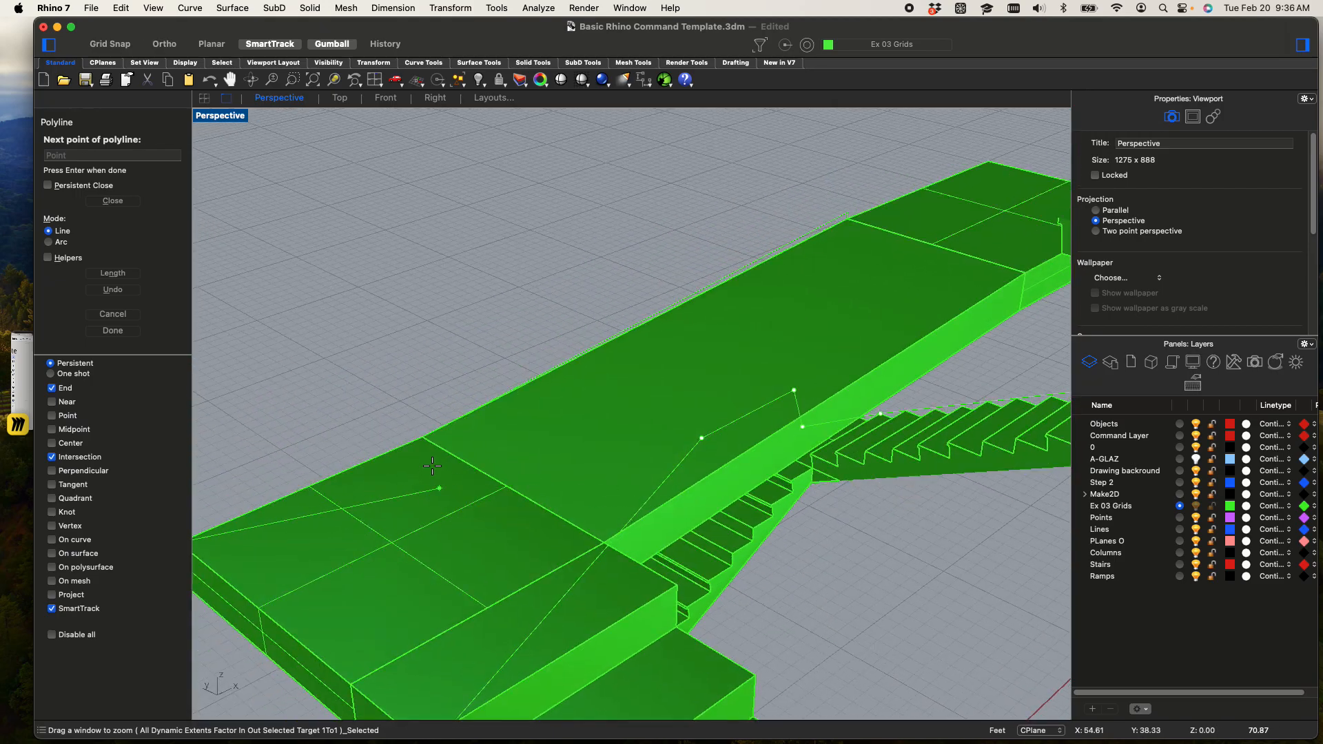
left_click(426, 442)
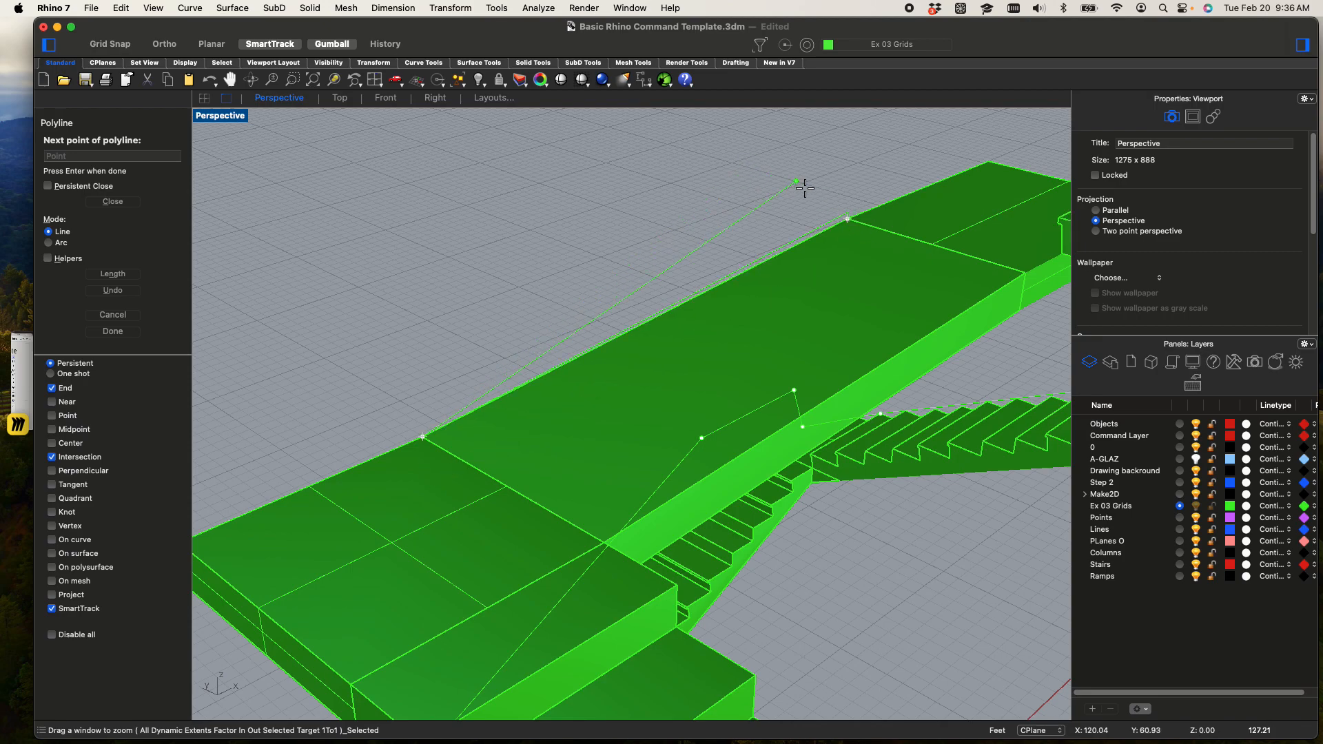
scroll(849, 220, "up", 3)
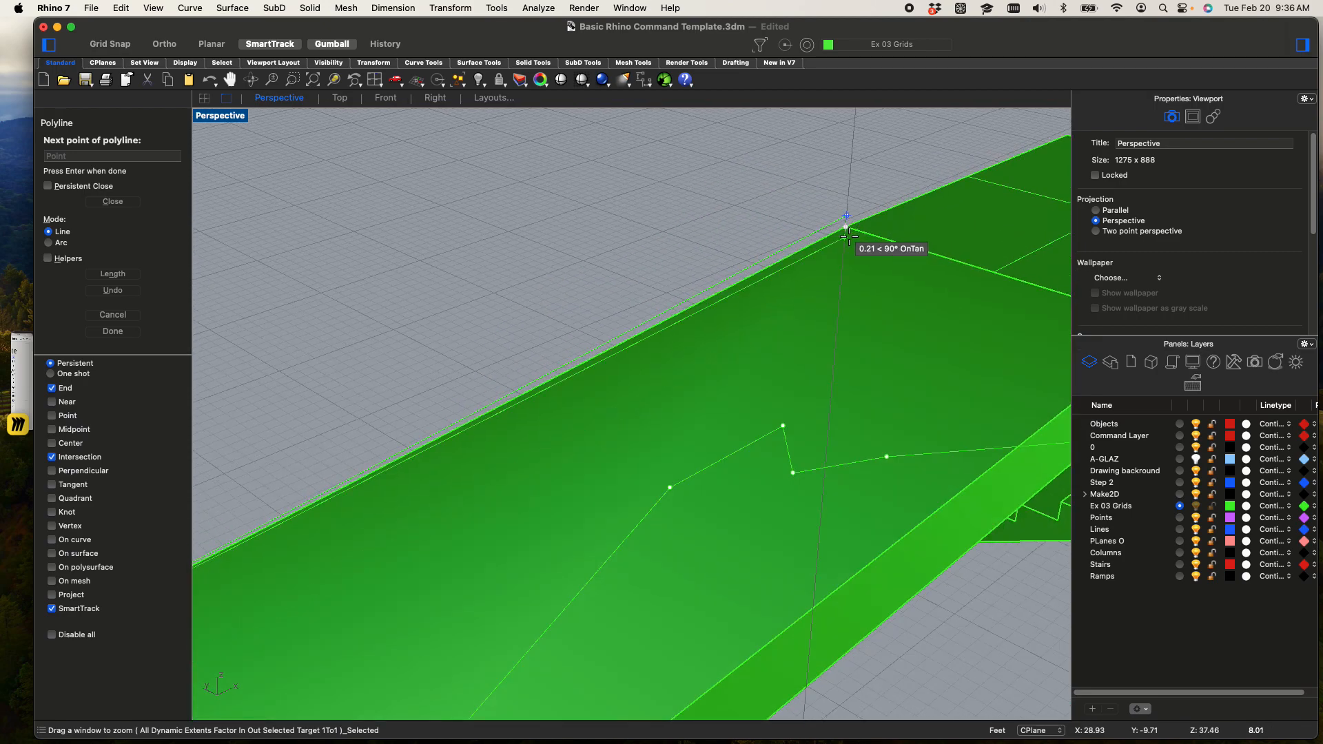
left_click(855, 288, "shift")
right_click_drag(854, 288, 830, 261)
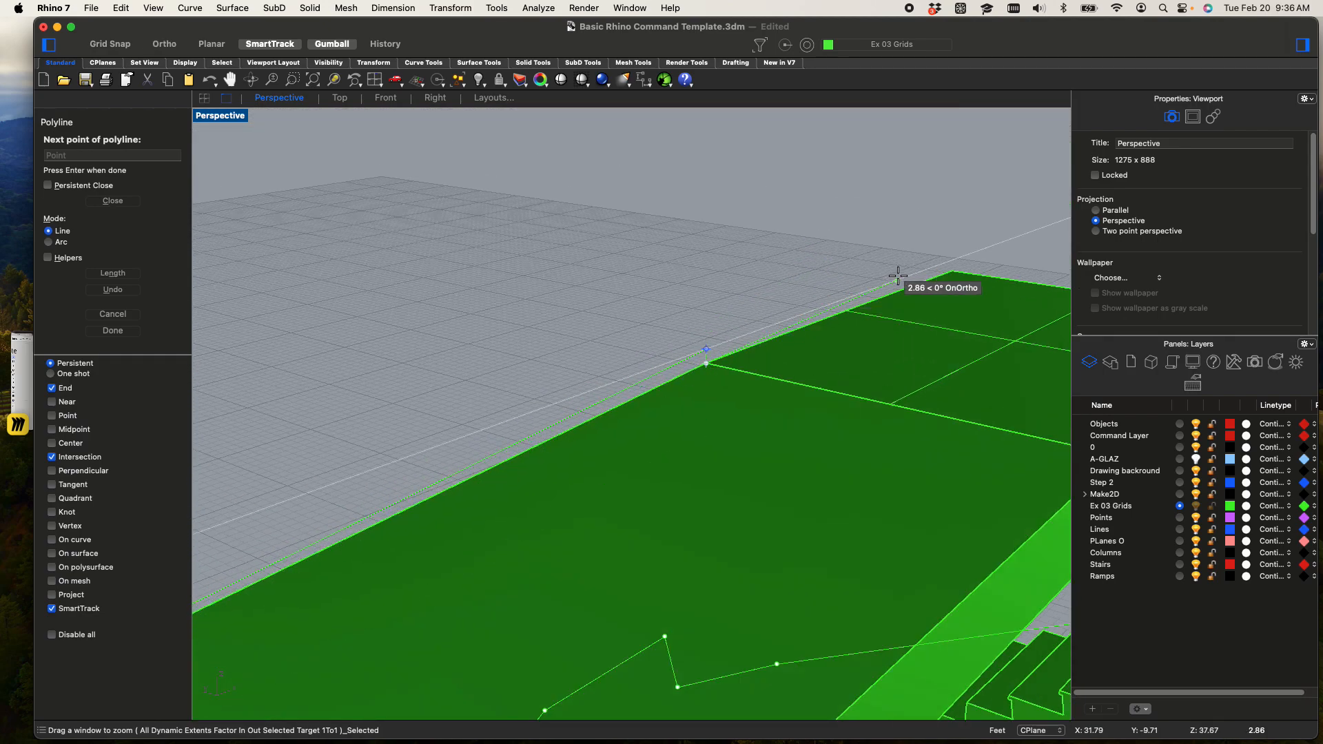
scroll(954, 270, "down", 2)
left_click(954, 270)
Continue the polyline to the landing's corner at the last flight and up to the outer corner of that flight's first tread
right_click_drag(641, 333, 512, 405)
right_click_drag(676, 419, 1092, 451, "shift")
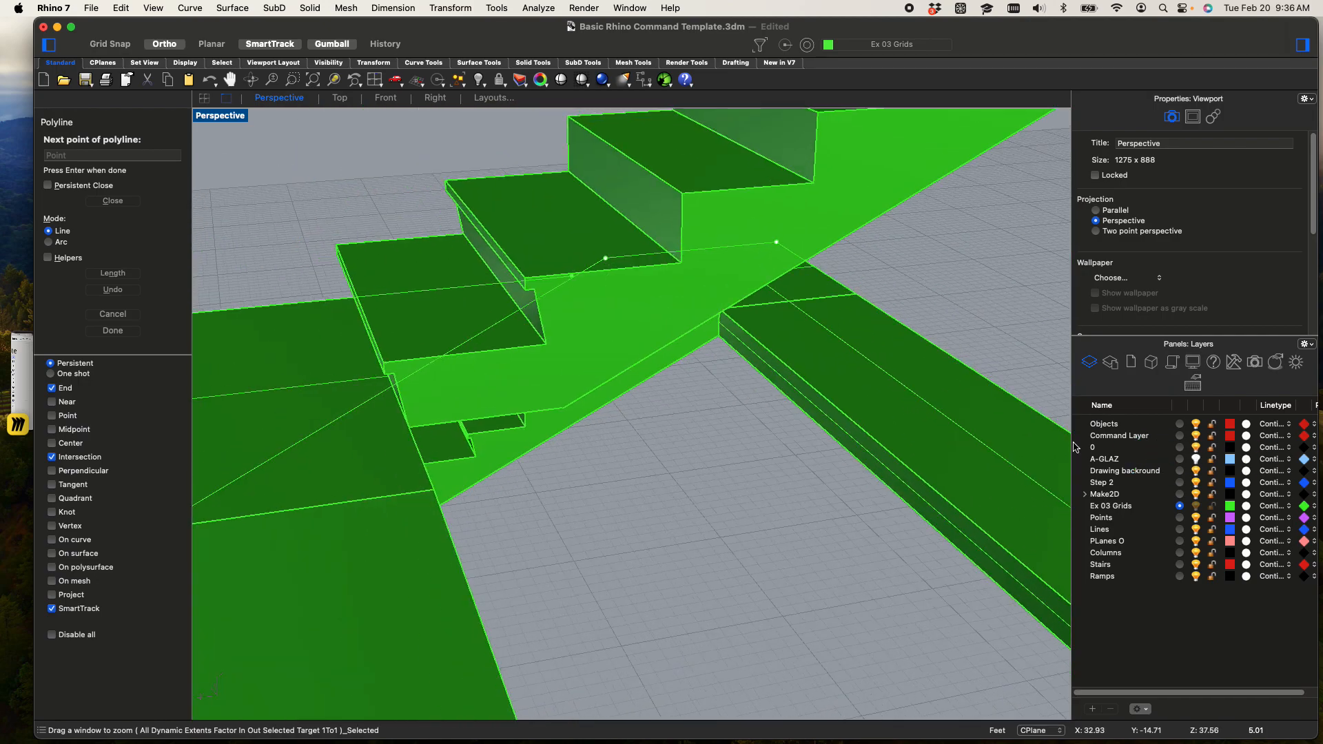
right_click_drag(252, 352, 709, 378, "shift")
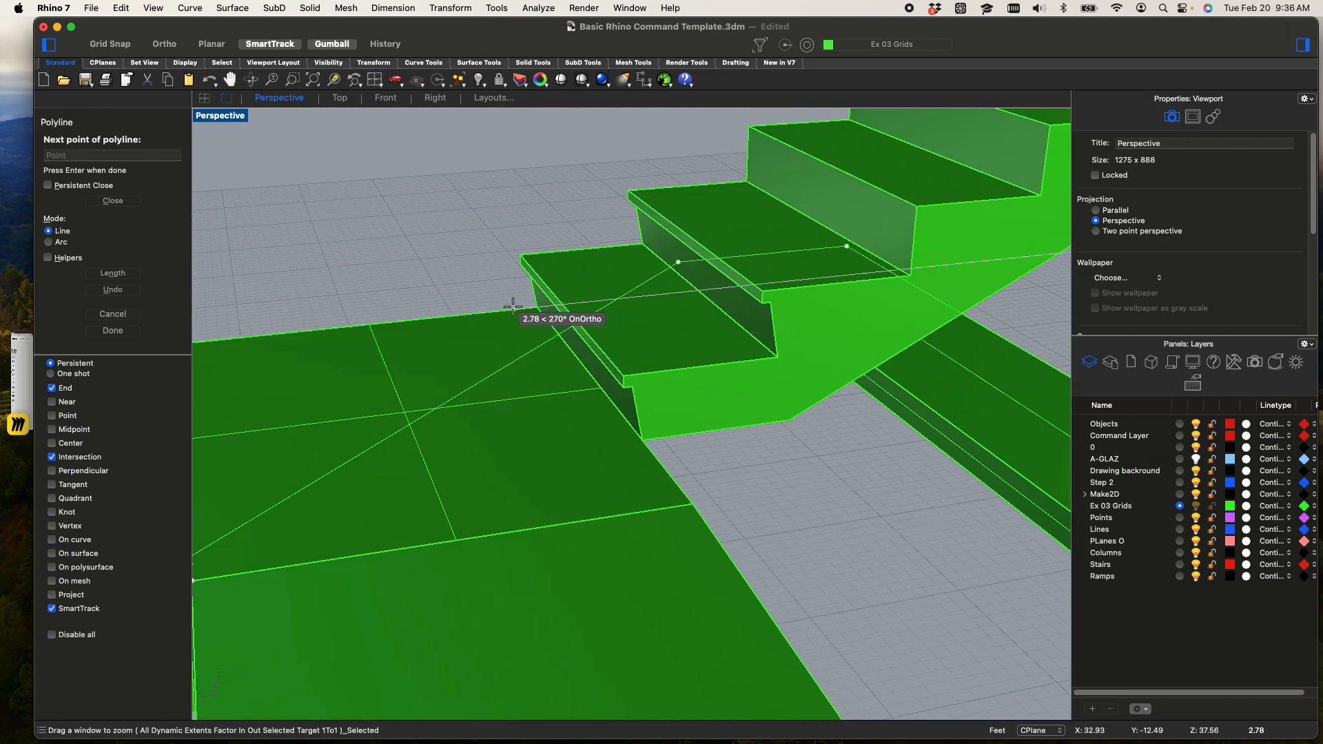
left_click(532, 306)
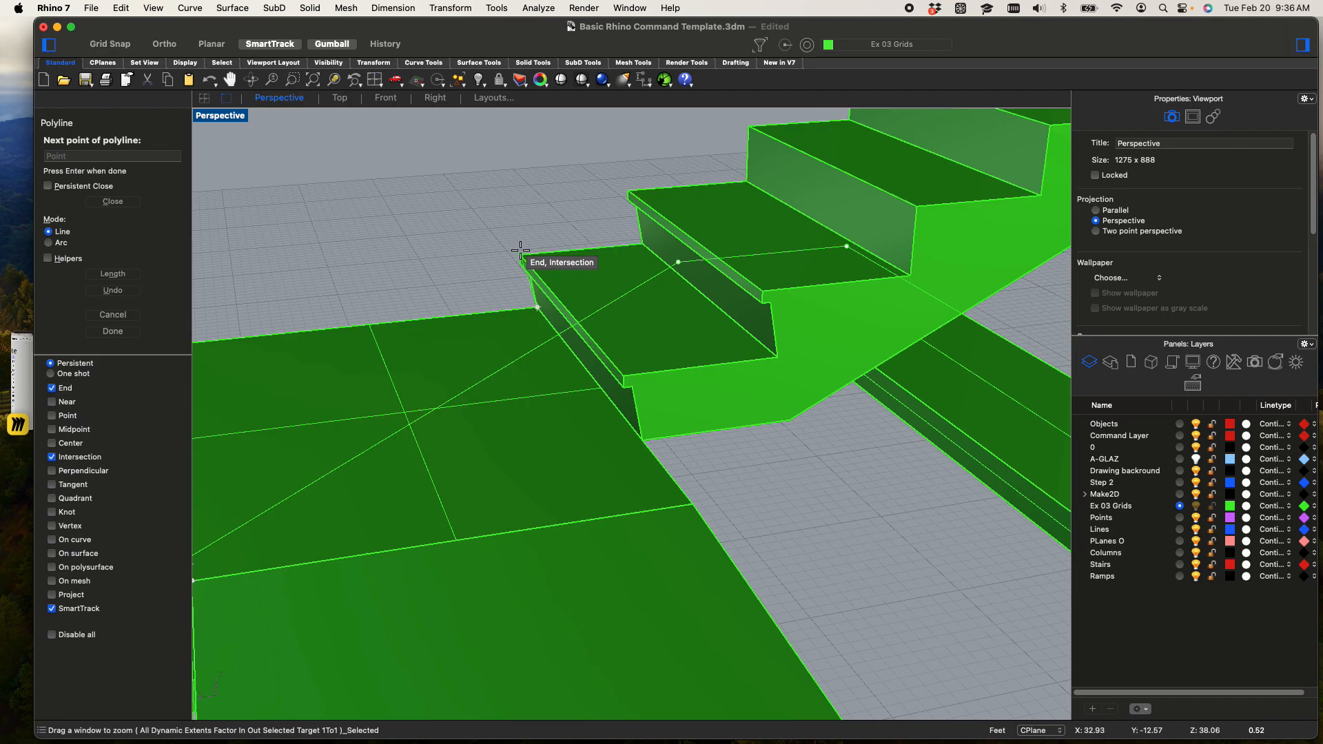
scroll(521, 250, "up", 3)
left_click(521, 255)
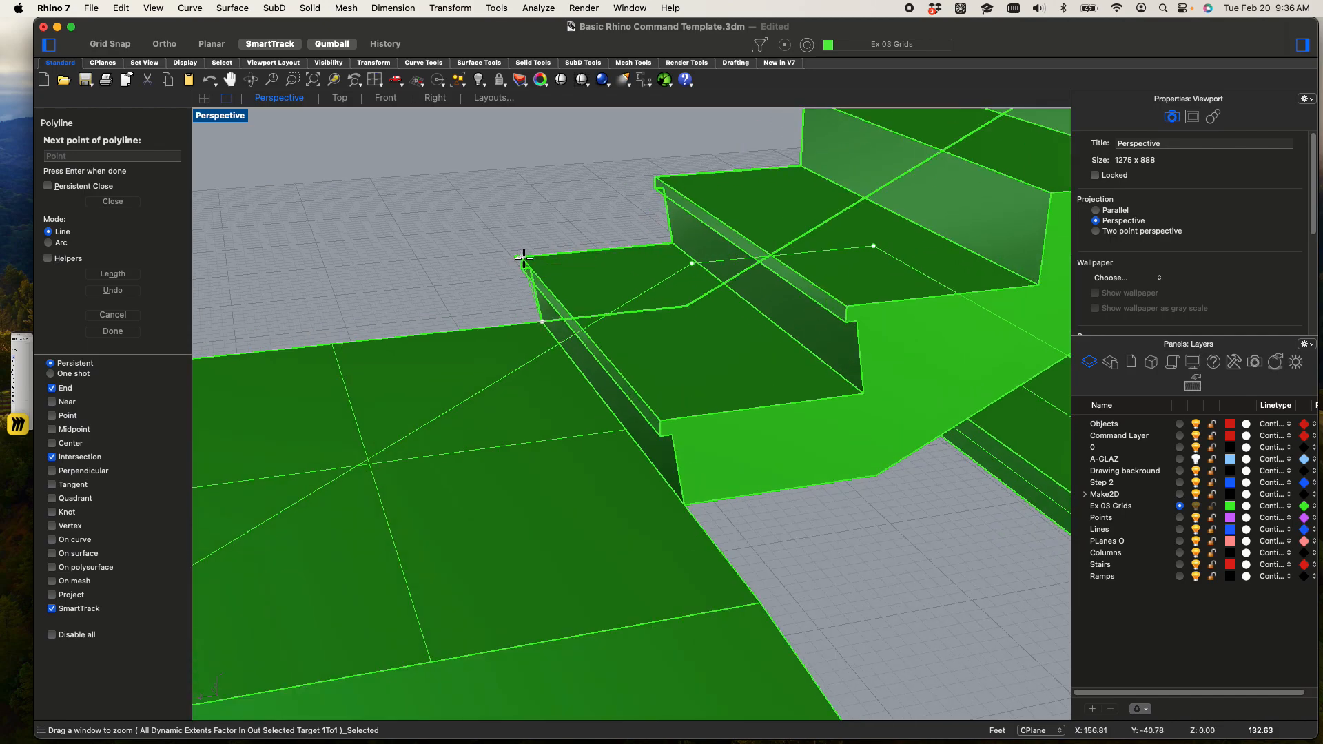
Extend the polyline to the outer corner of the last flight's top tread and finish the polyline there
scroll(601, 232, "down", 3)
right_click_drag(758, 173, 447, 458, "shift")
right_click_drag(821, 290, 409, 577, "shift")
right_click_drag(711, 442, 569, 532, "shift")
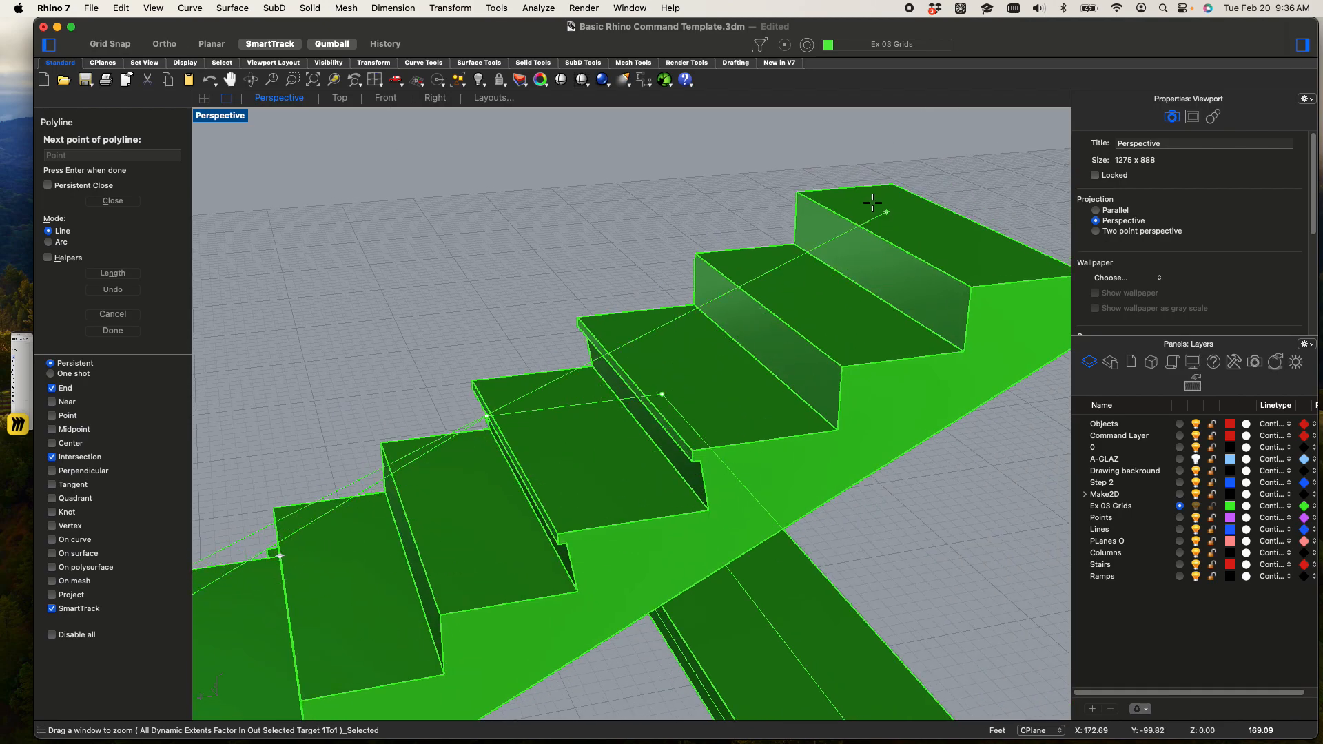
left_click(790, 190)
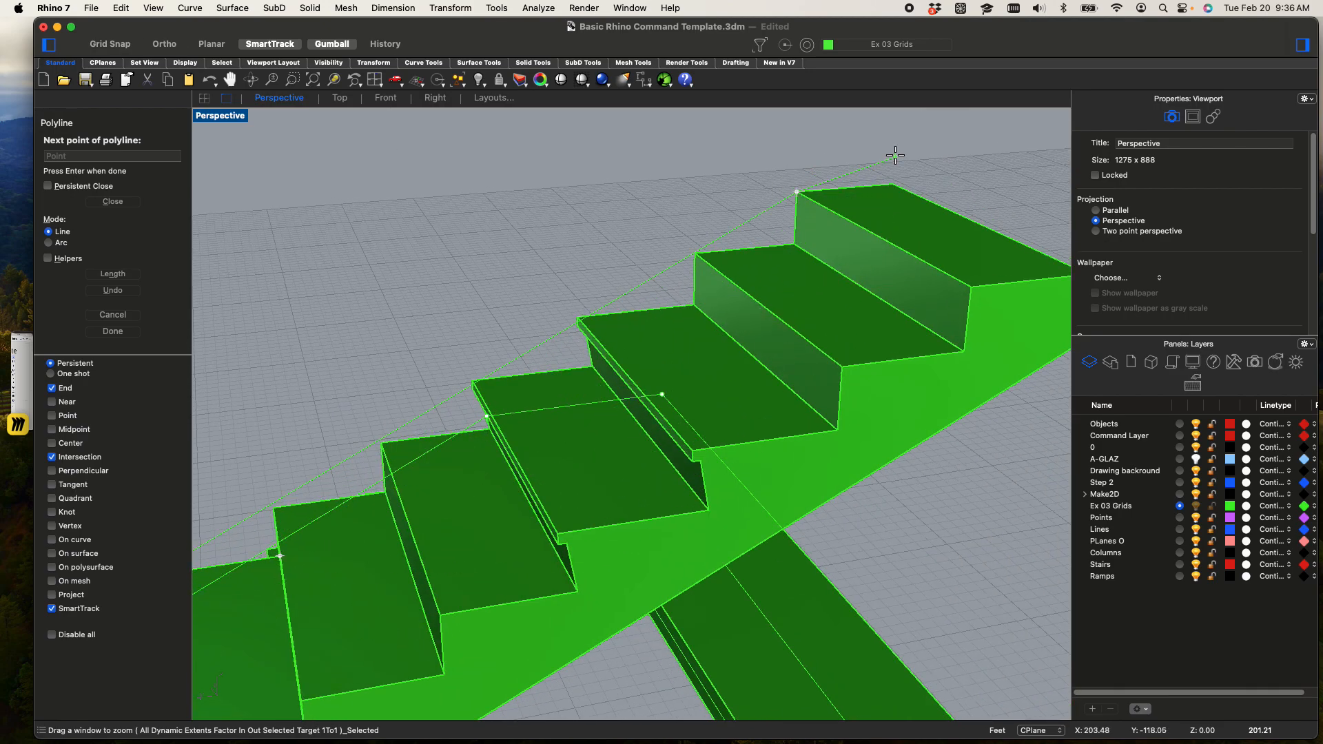
key("Escape")
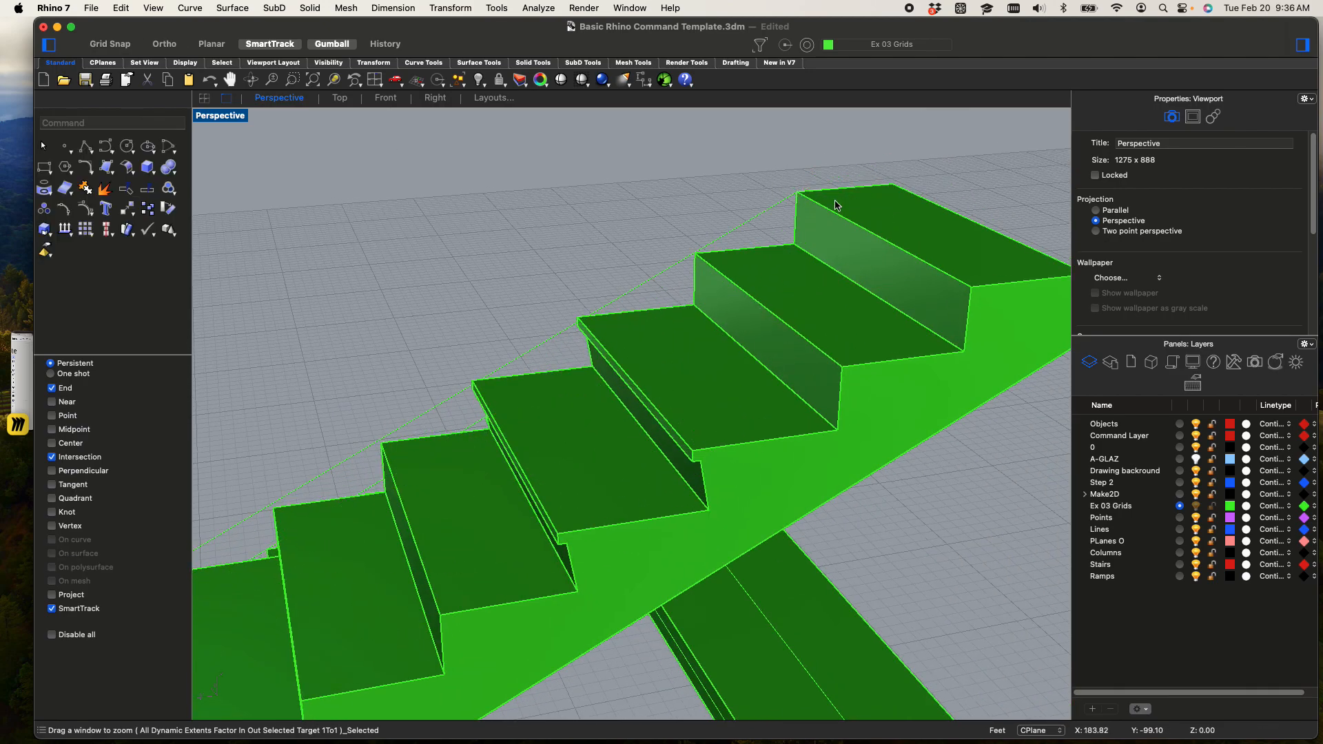
Select the rail polyline and move it vertically up 36" in the Front viewport with Ortho on
left_click(764, 214)
scroll(764, 316, "down", 12)
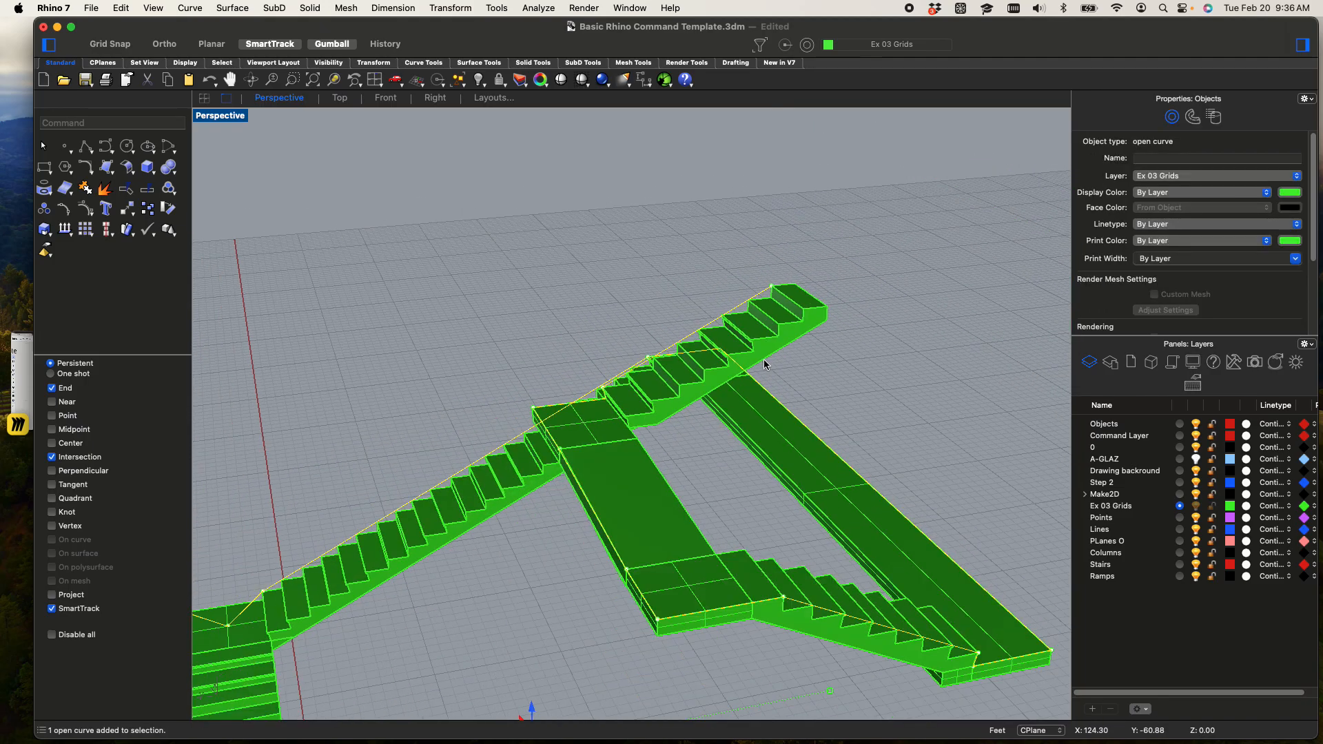
scroll(763, 358, "down", 4)
right_click_drag(762, 485, 759, 299, "shift")
right_click_drag(752, 426, 735, 376)
right_click_drag(689, 514, 811, 316, "shift")
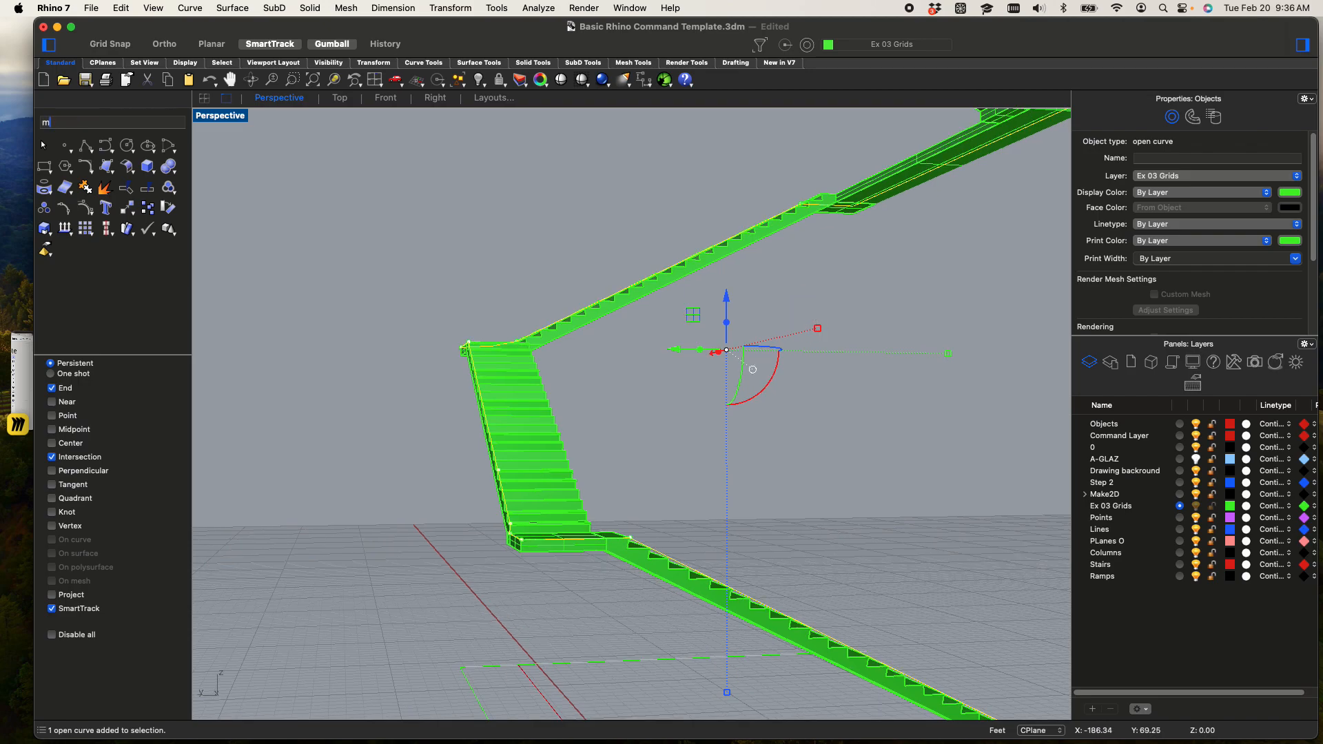
right_click(811, 315)
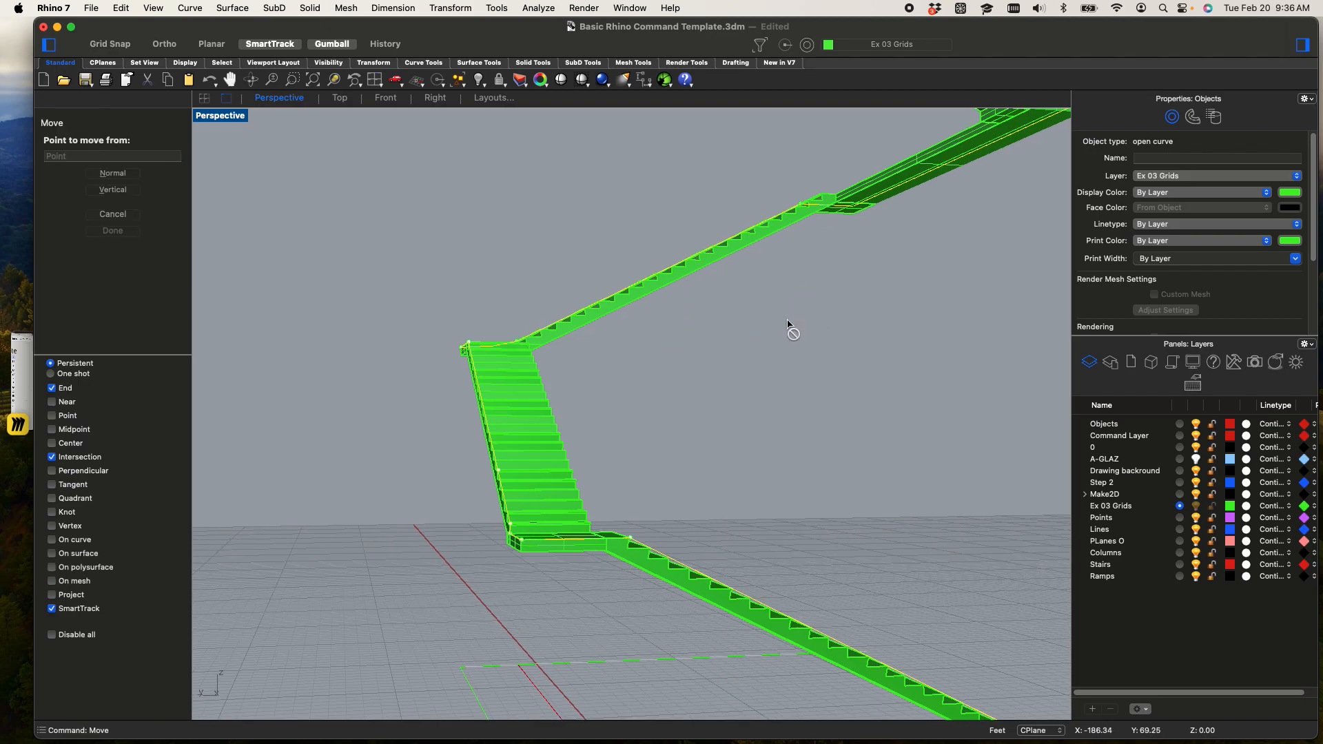
double_click(240, 122)
left_click(480, 498)
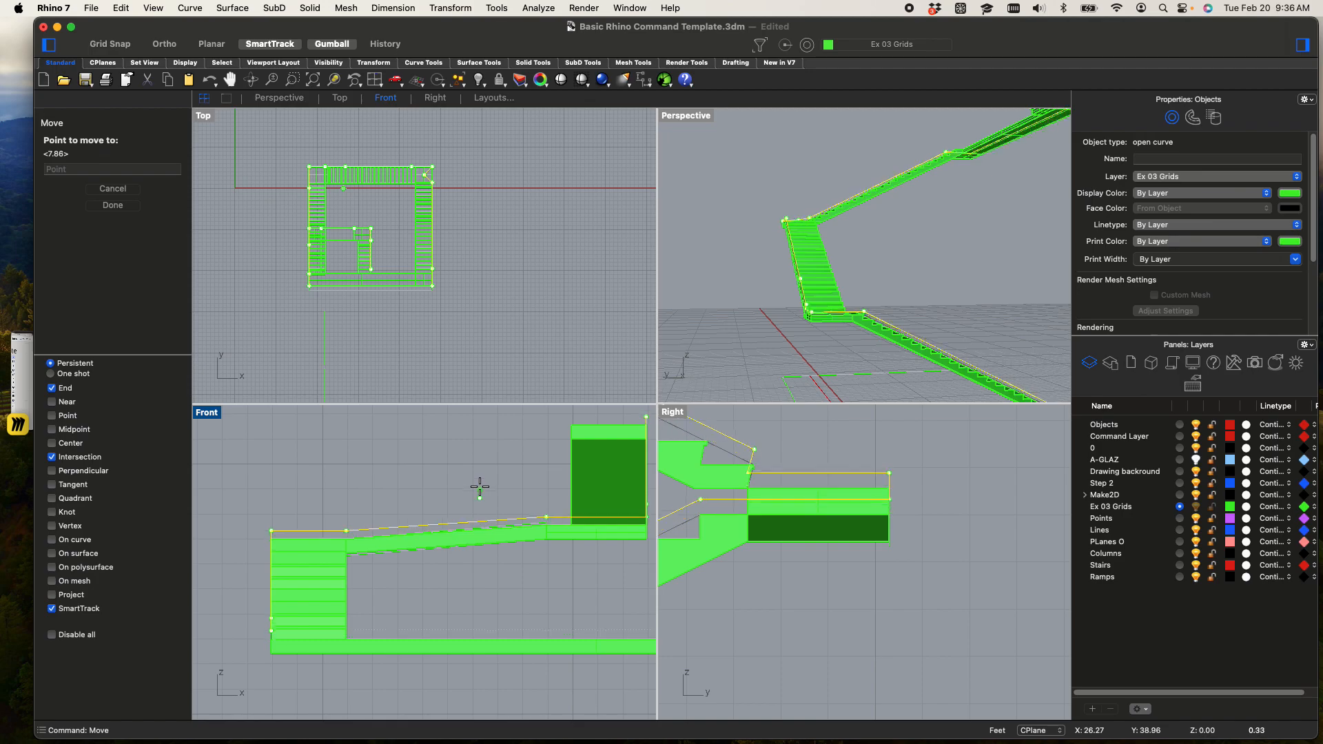
type("36\"")
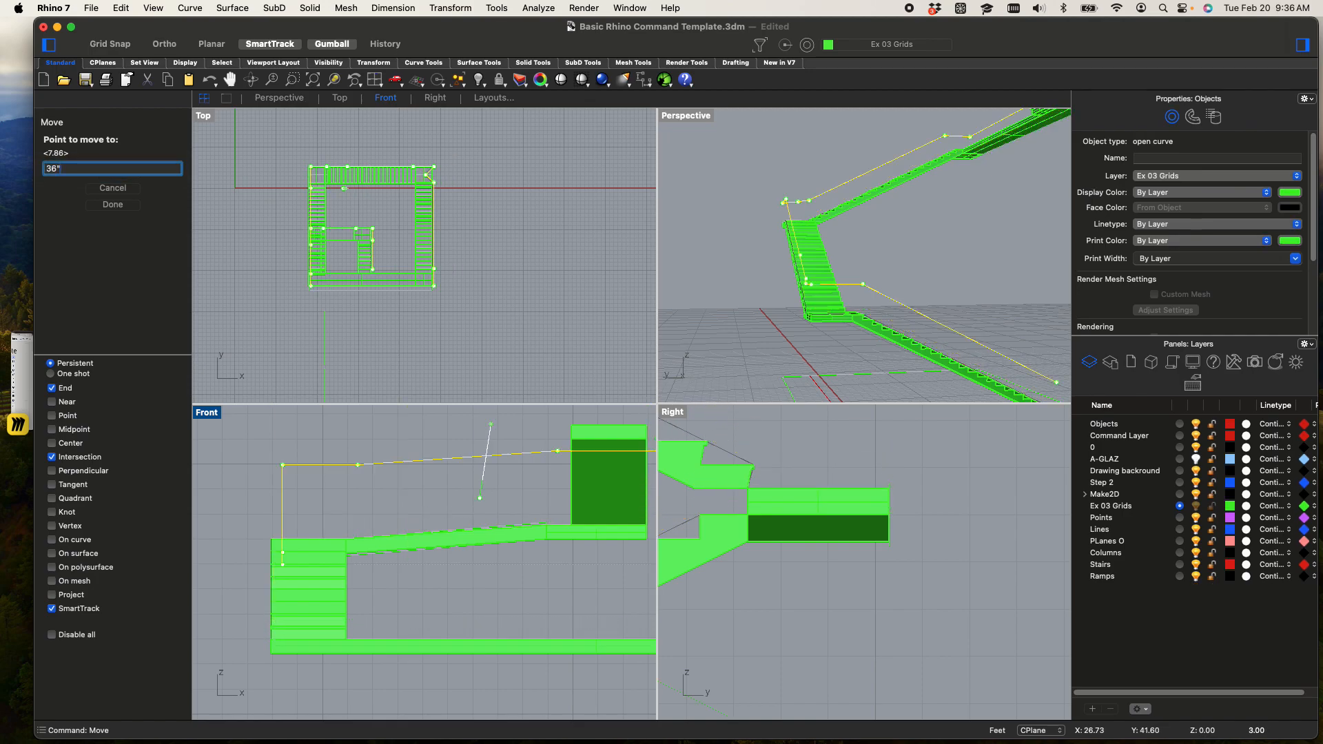
key("Return")
key("F8")
left_click(479, 412, "shift")
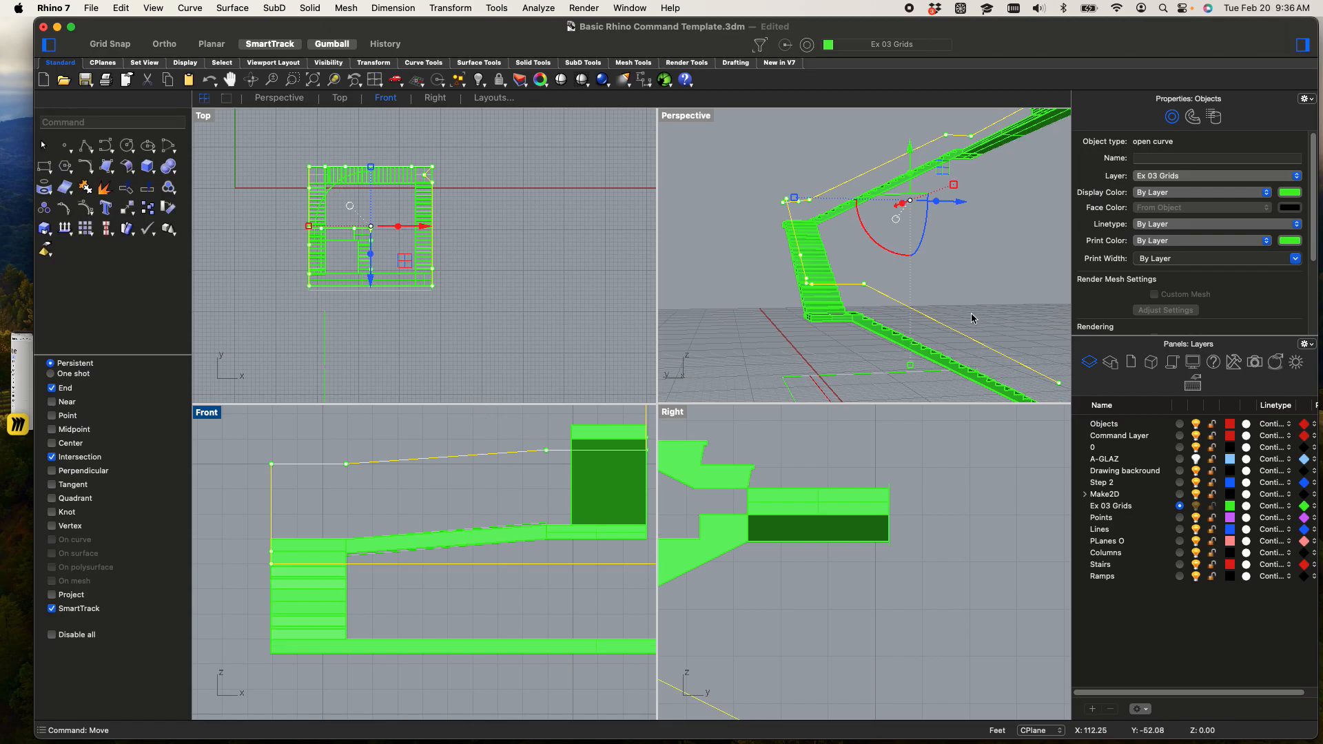
Maximize the Perspective viewport and examine the raised rail polyline above the flights and landings
left_click(965, 263)
scroll(965, 264, "down", 5)
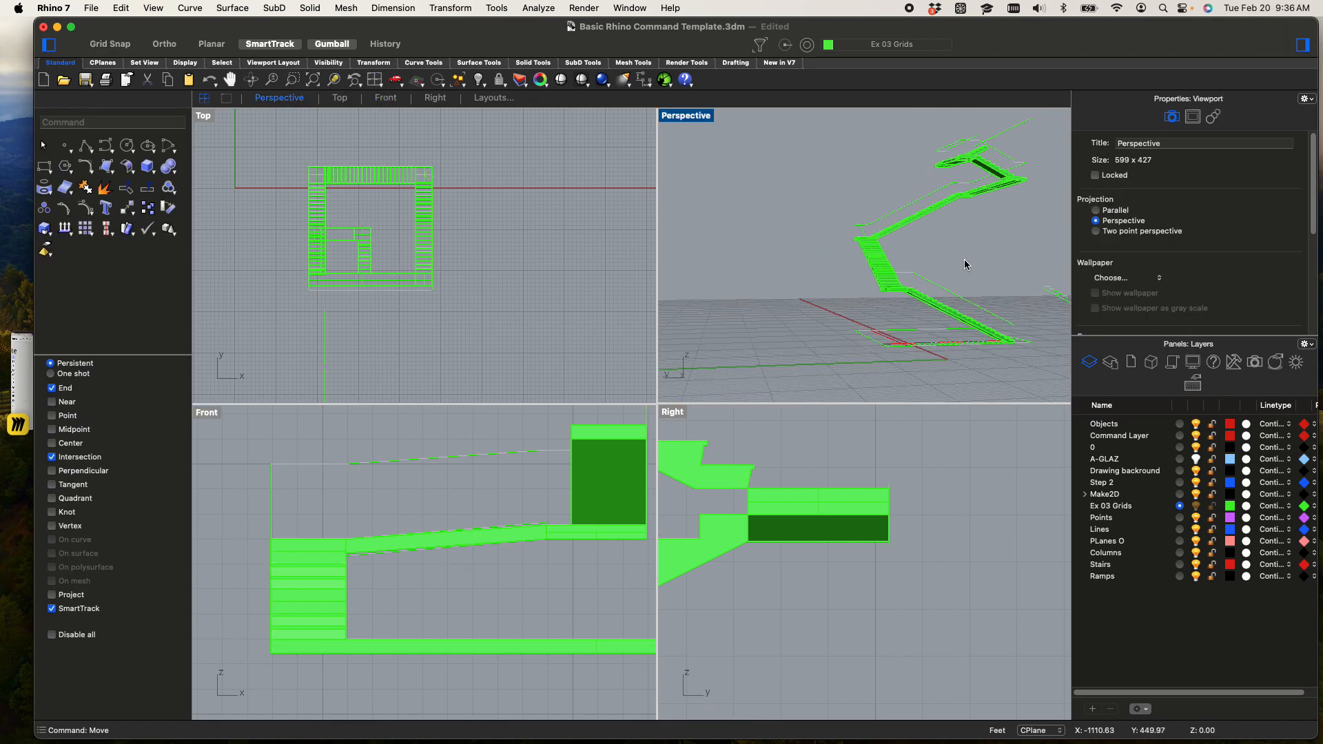
double_click(684, 116)
scroll(748, 310, "up", 8)
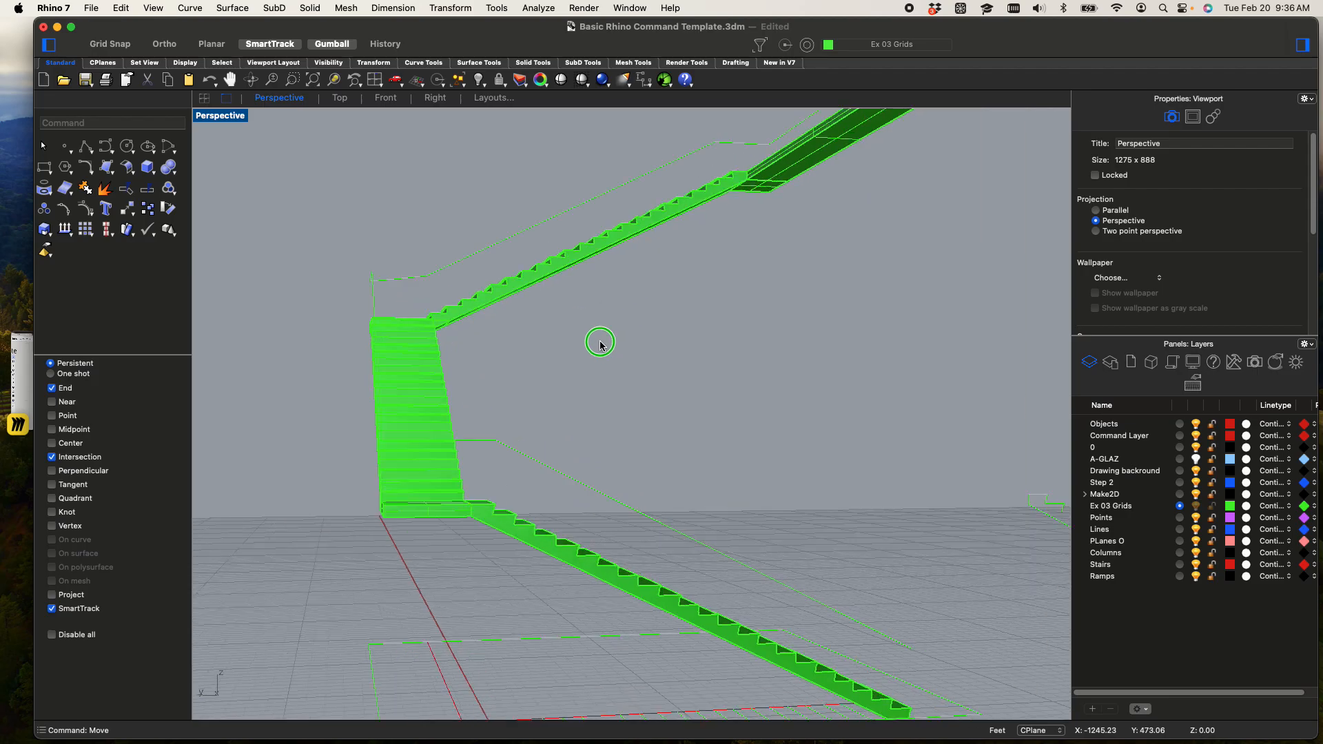
right_click_drag(643, 409, 688, 395)
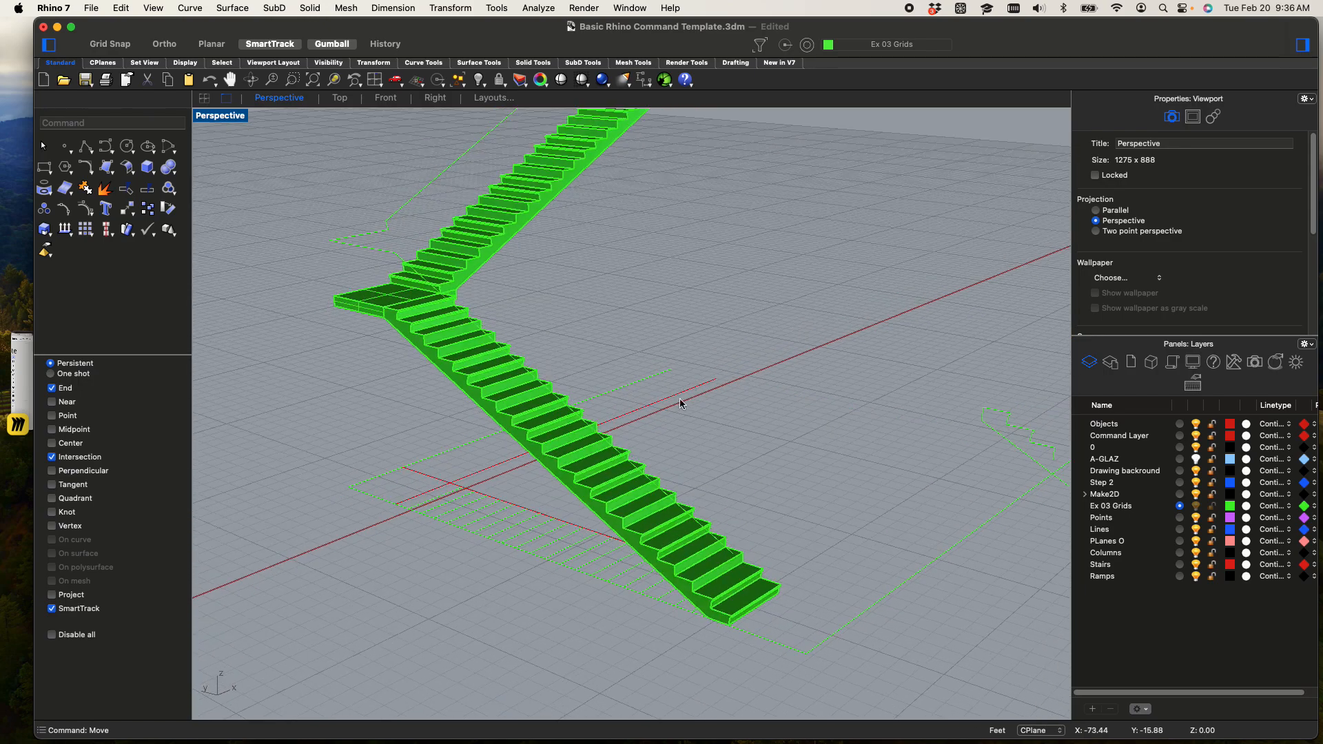
scroll(499, 312, "up", 4)
scroll(498, 308, "up", 1)
scroll(495, 308, "down", 4)
right_click_drag(495, 308, 575, 400, "shift")
right_click_drag(522, 336, 648, 349)
scroll(571, 330, "up", 3)
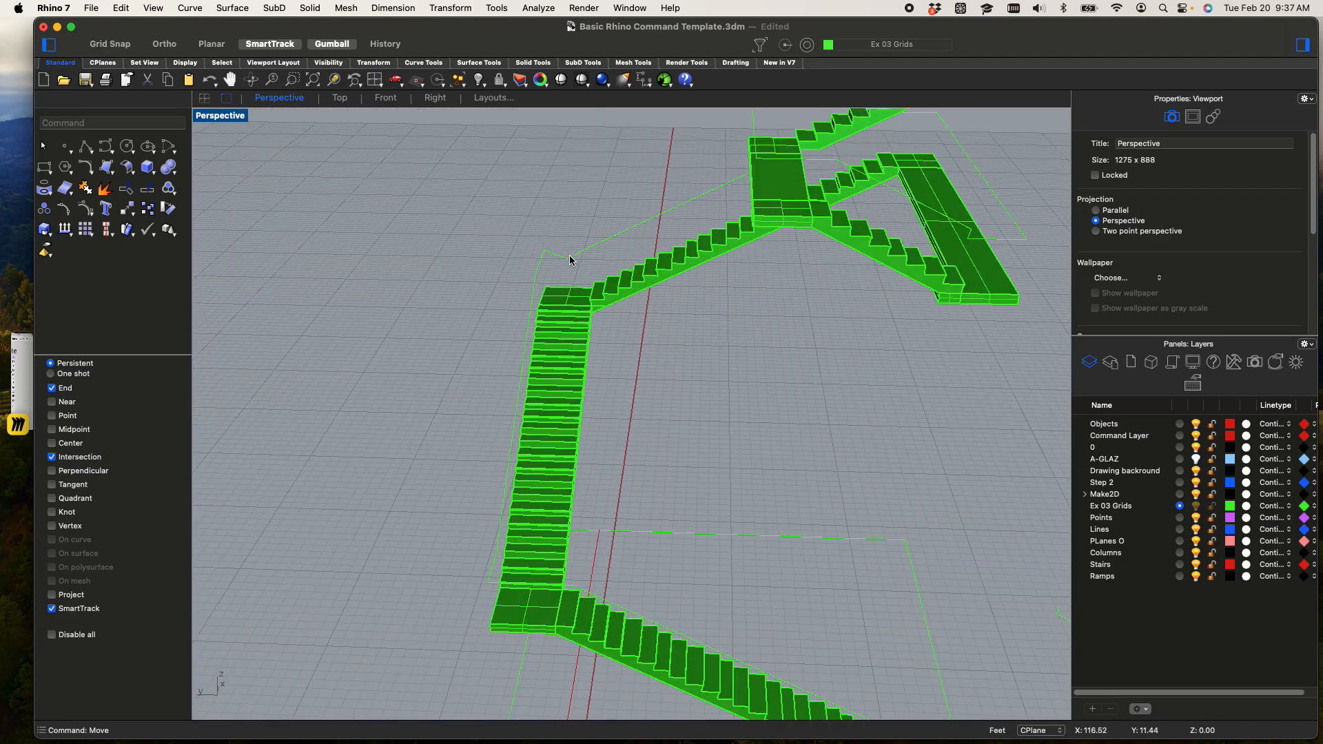
Select the raised rail curve and pull its kinked vertex above the second landing's center toward the landing's outer edge
left_click(570, 260)
scroll(562, 255, "up", 3)
scroll(562, 255, "up", 2)
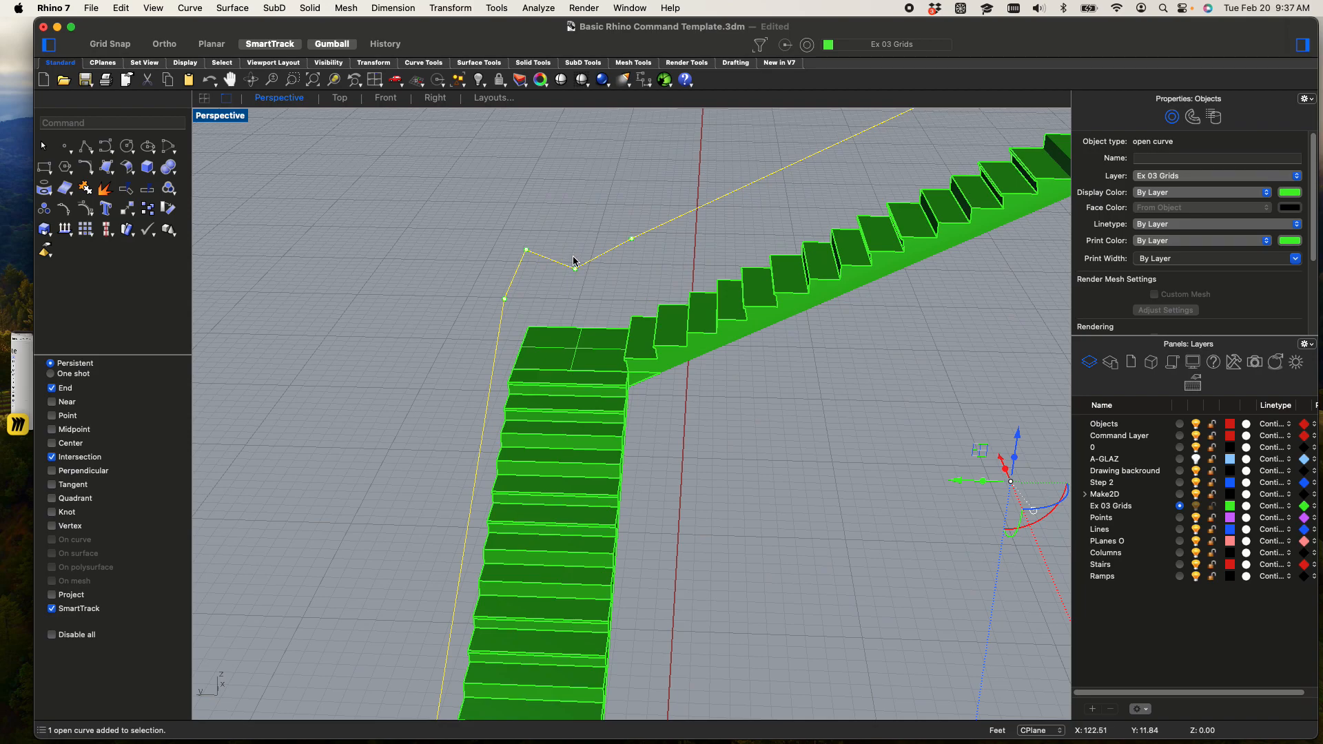
scroll(573, 262, "up", 2)
left_click(570, 283)
left_click(572, 279)
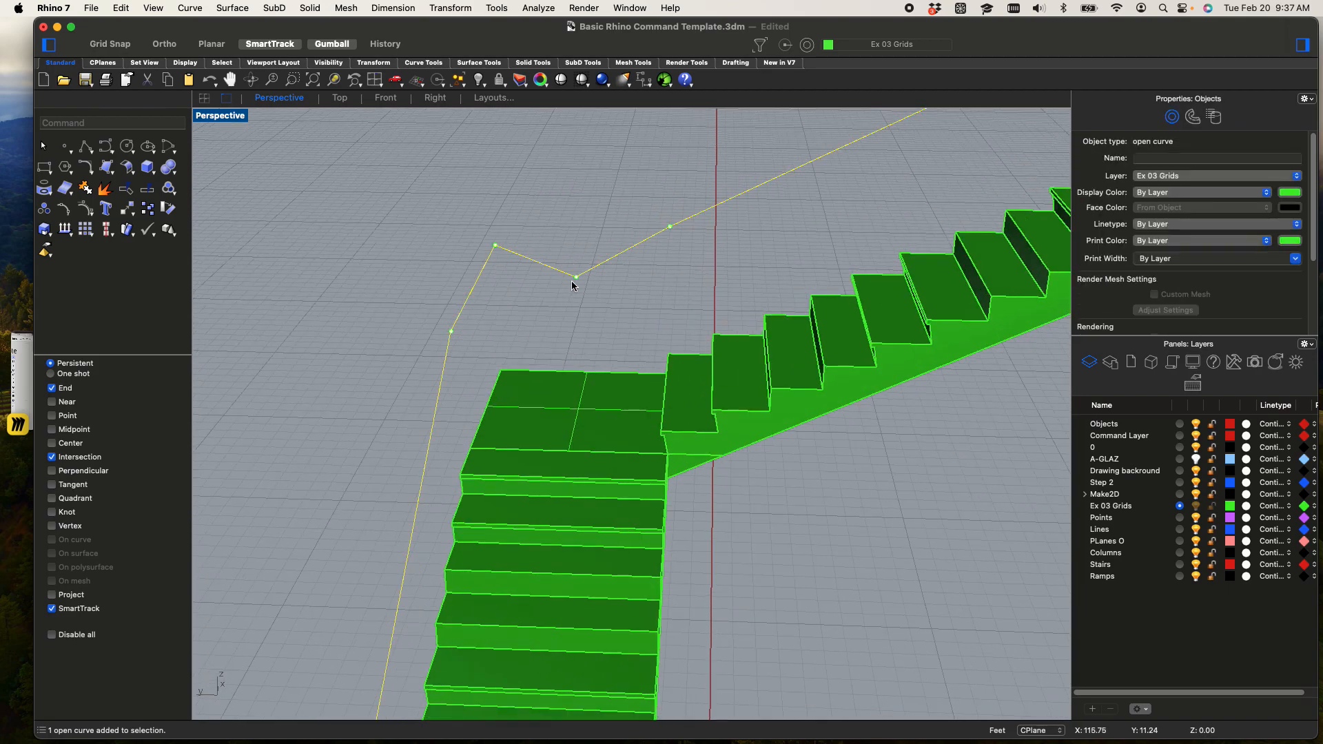
left_click(581, 282)
left_click(574, 279)
right_click_drag(591, 337, 733, 393, "shift")
right_click_drag(478, 404, 765, 390)
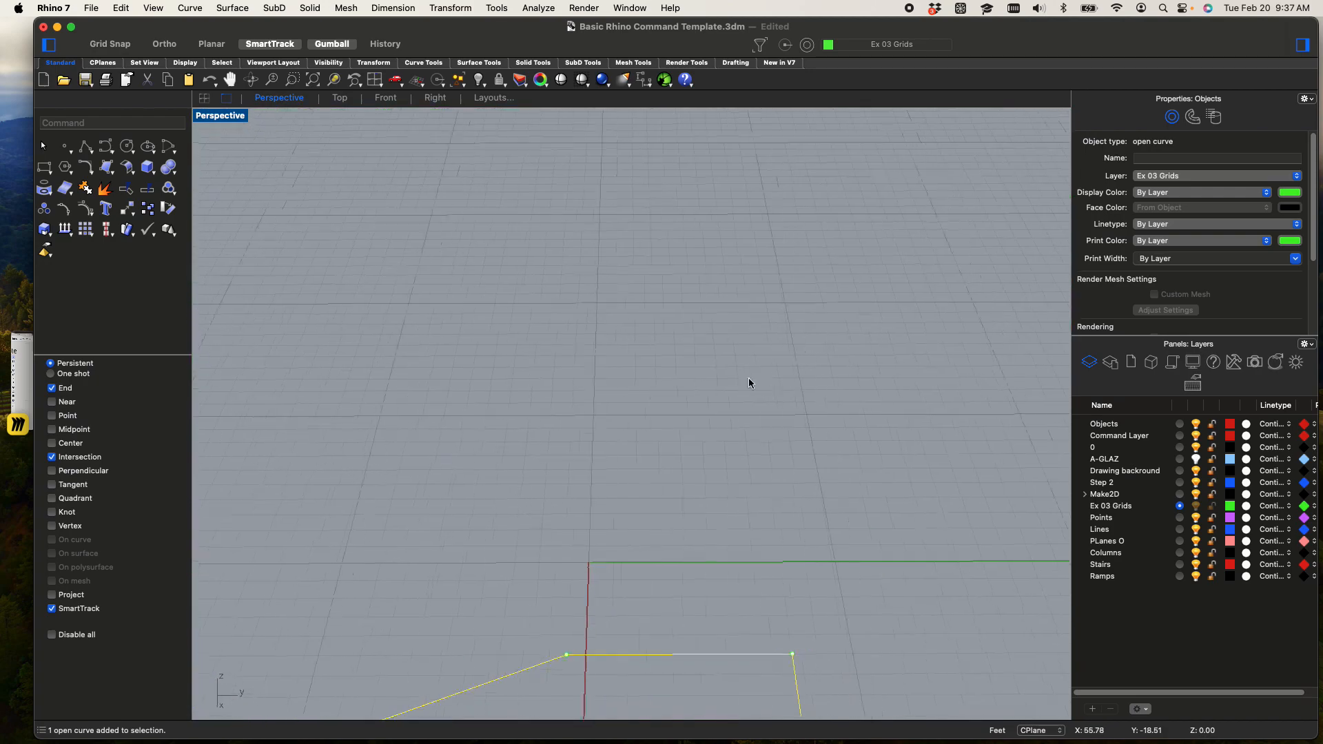
Restore the four-viewport layout and align the second landing's rail vertex with the outer rail line in the Top viewport
double_click(225, 116)
scroll(366, 146, "up", 4)
scroll(463, 199, "up", 10)
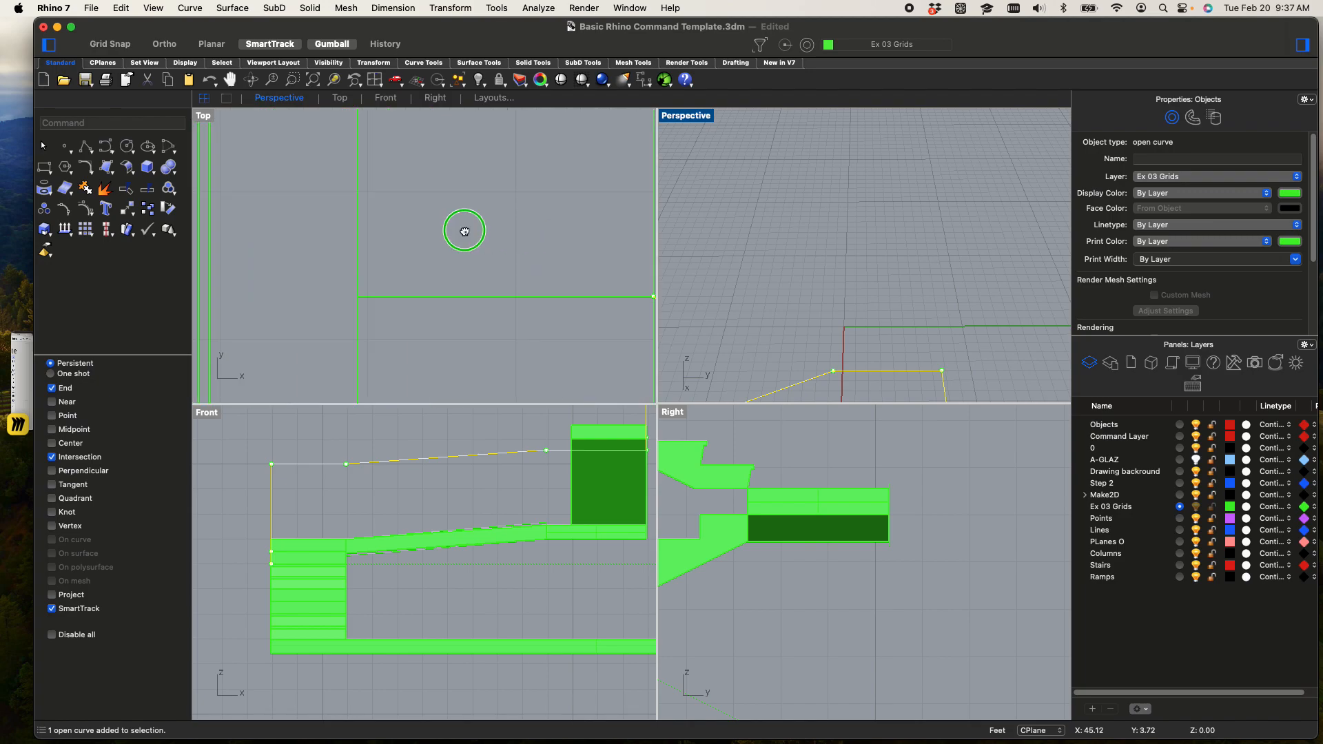
scroll(333, 253, "down", 2)
left_click_drag(301, 241, 501, 284)
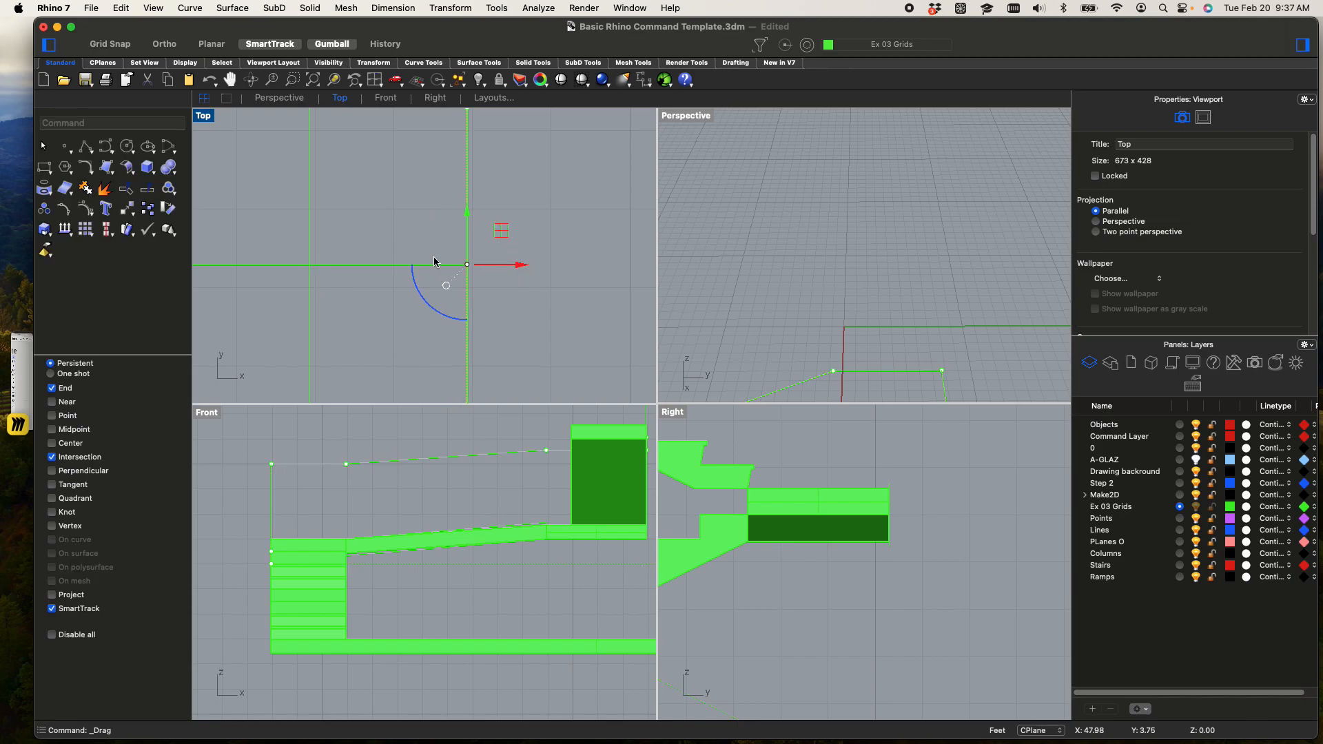
Create a pipe along the raised rail polyline with a start and end radius of 1" and no intermediate radii
left_click(901, 304)
scroll(893, 308, "down", 2)
right_click_drag(893, 308, 896, 187)
left_click(886, 283)
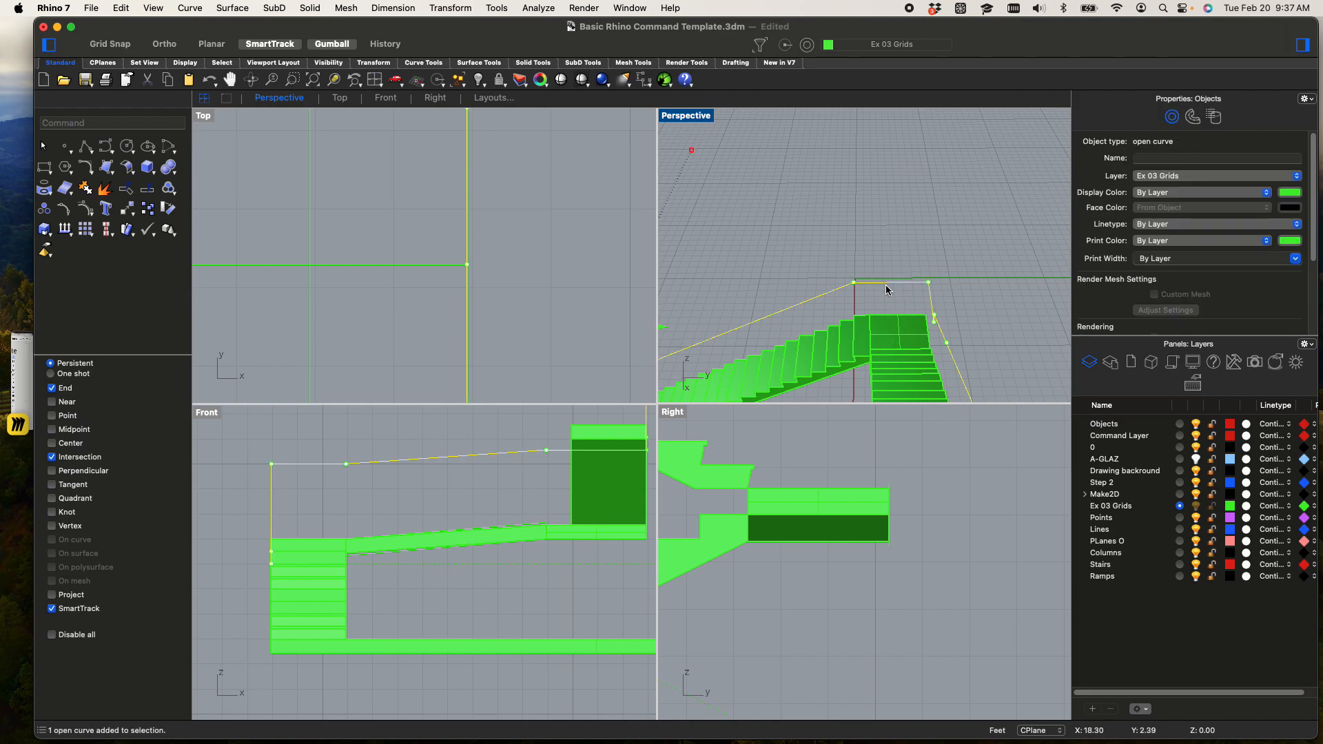
type("pipe")
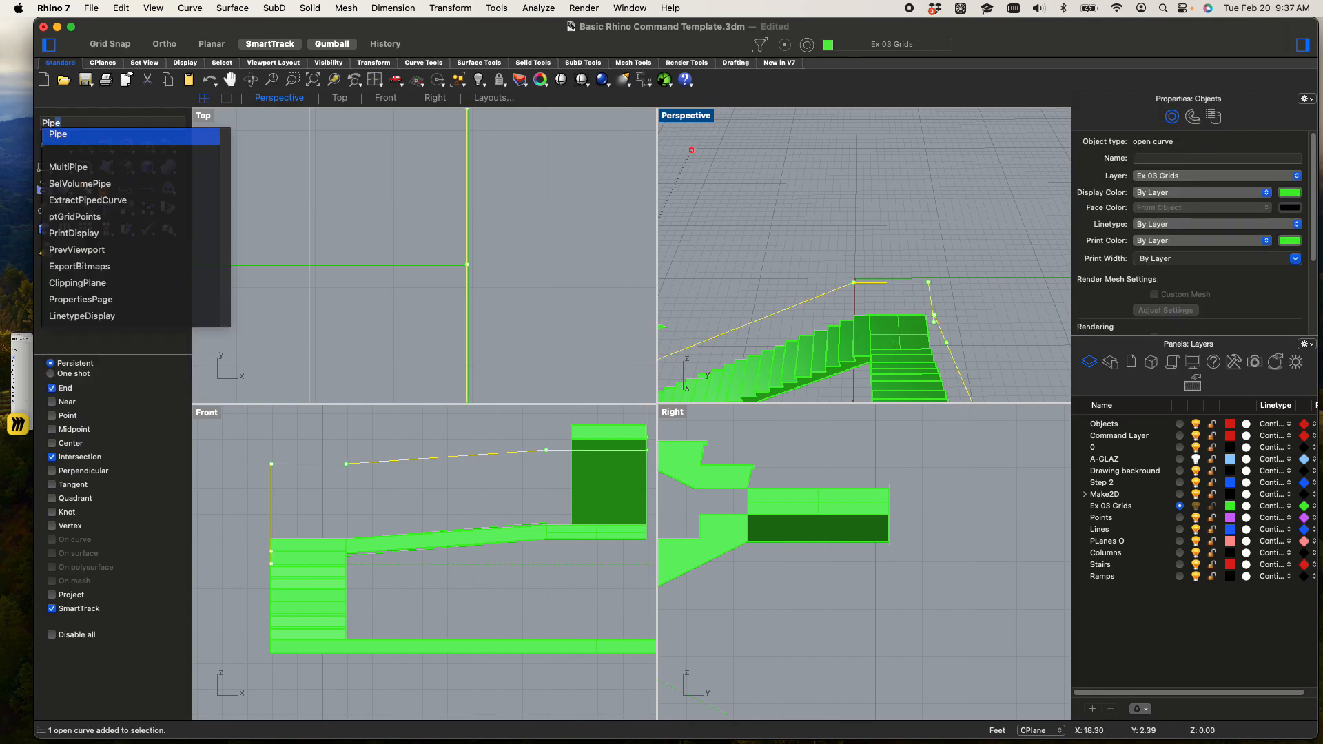
key("Return")
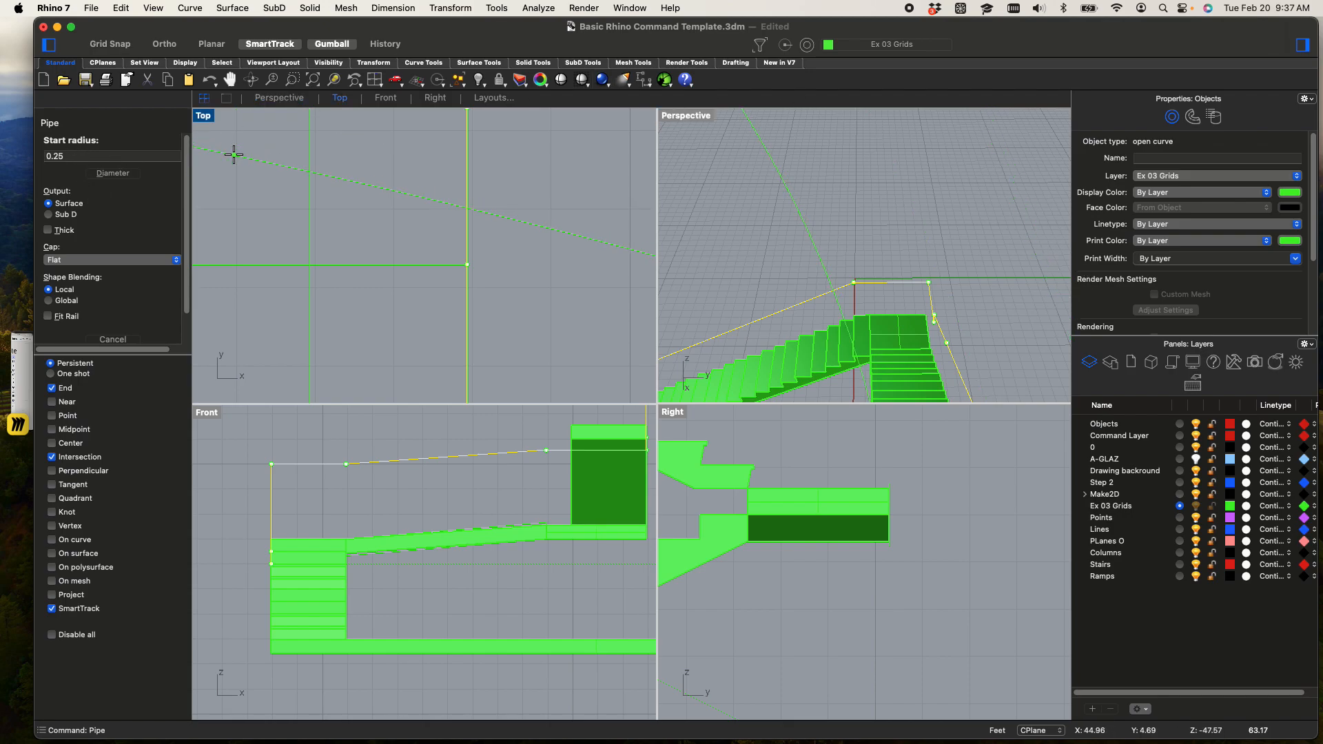
key("Return")
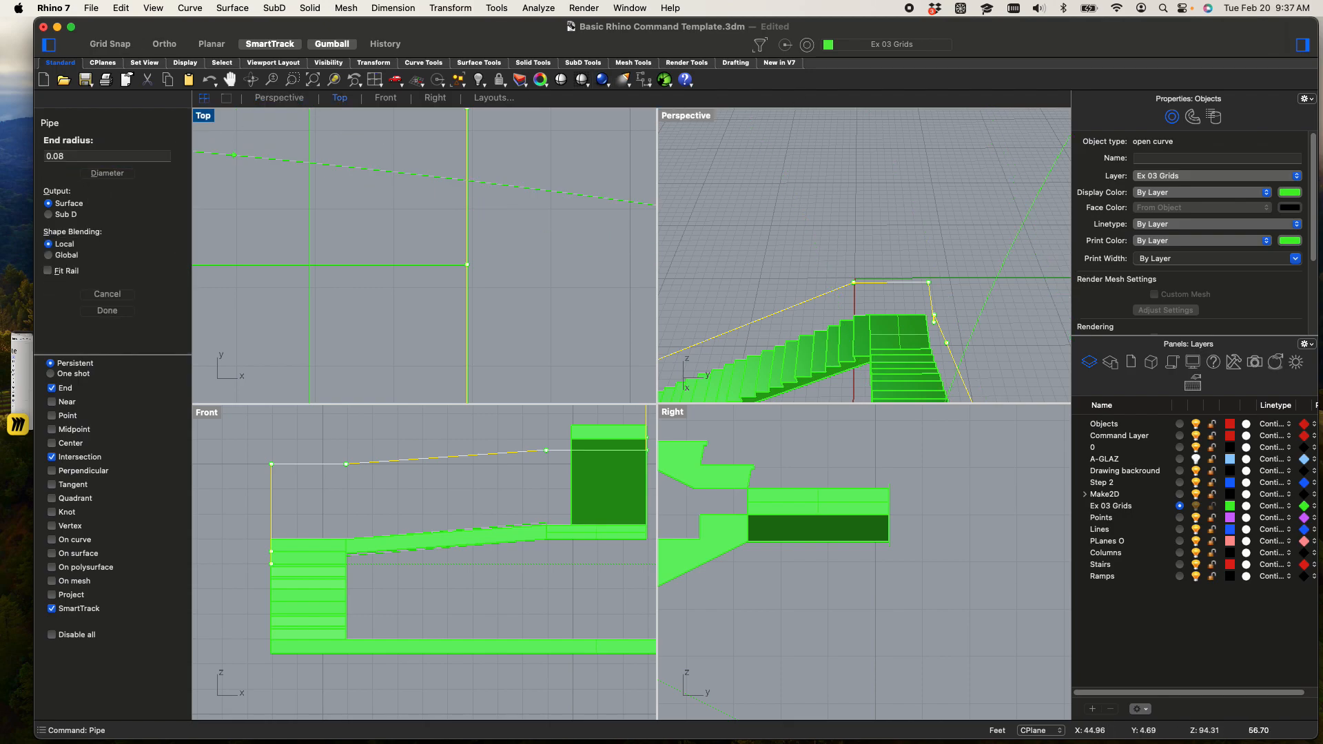
key("Return")
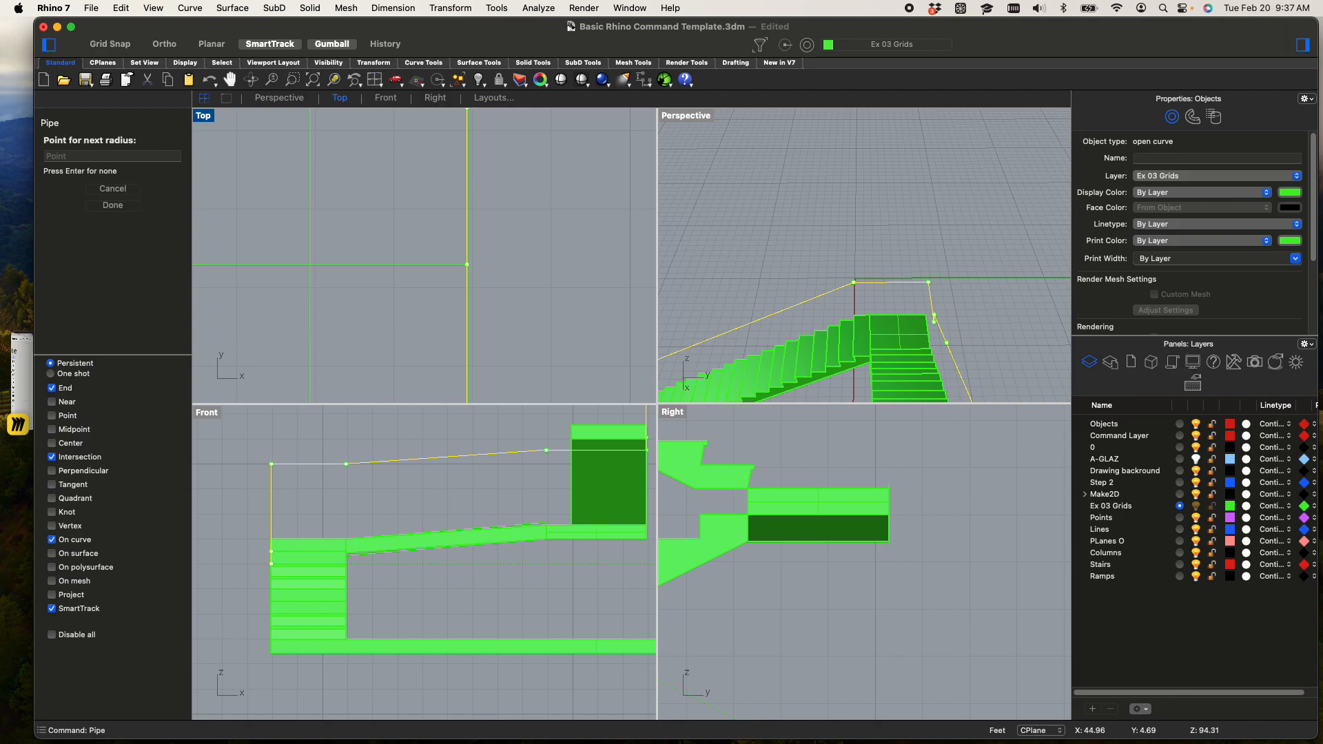
type("1\"")
key("Return")
key("Return")
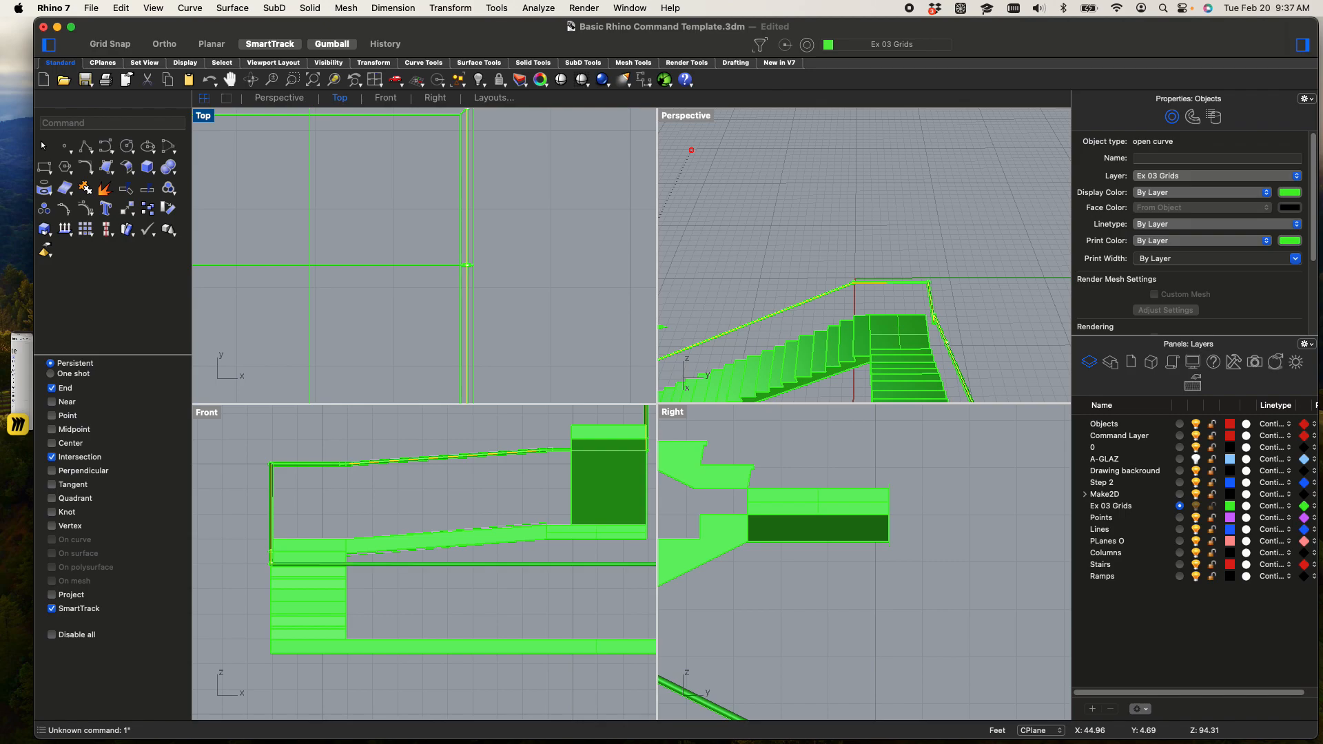
Maximize the Perspective viewport and inspect the piped rail's bends and its run alongside the stair flights
double_click(686, 118)
right_click_drag(661, 319, 772, 275)
scroll(833, 259, "up", 10)
right_click_drag(846, 344, 547, 242, "shift")
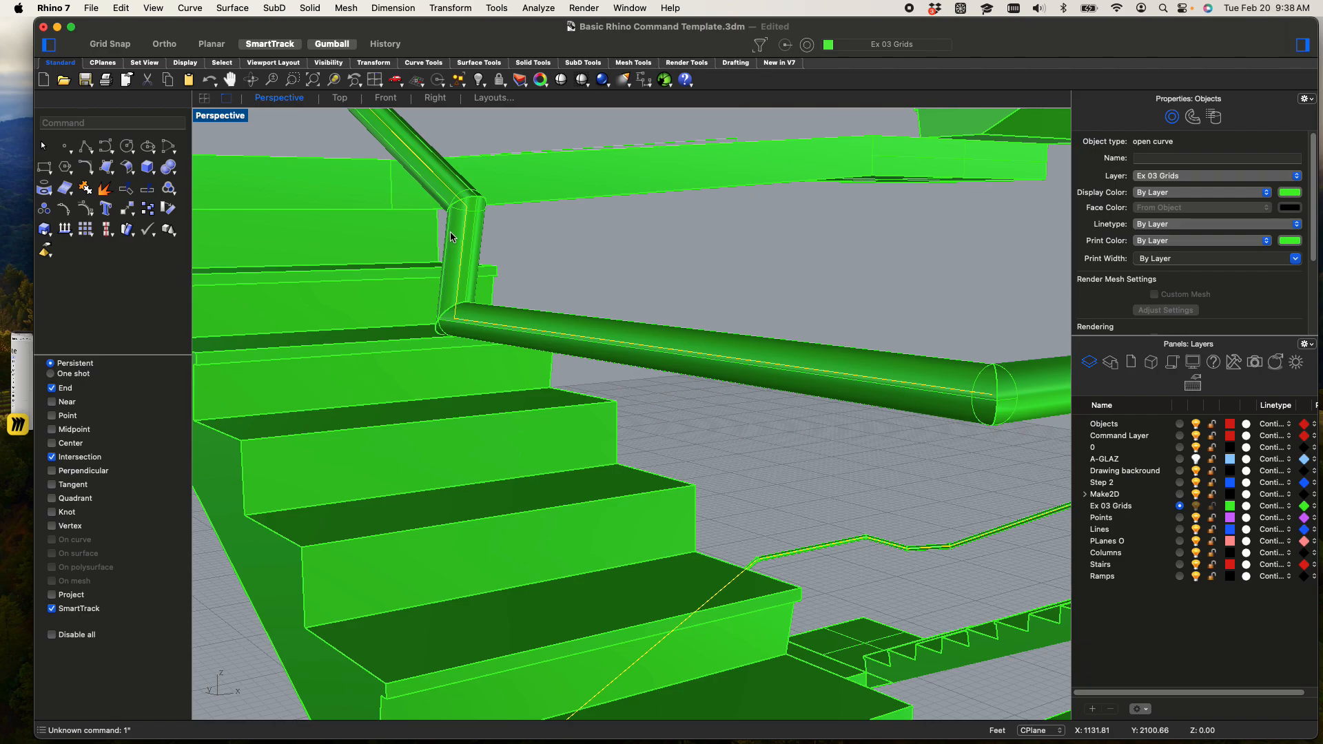
scroll(521, 343, "down", 15)
right_click_drag(577, 384, 634, 312, "shift")
right_click_drag(629, 386, 578, 405)
scroll(568, 487, "up", 7)
right_click_drag(590, 472, 510, 463, "shift")
scroll(483, 454, "up", 3)
scroll(420, 457, "up", 5)
Select the rail's center curve inside the lower end of the piped handrail
left_click(334, 468)
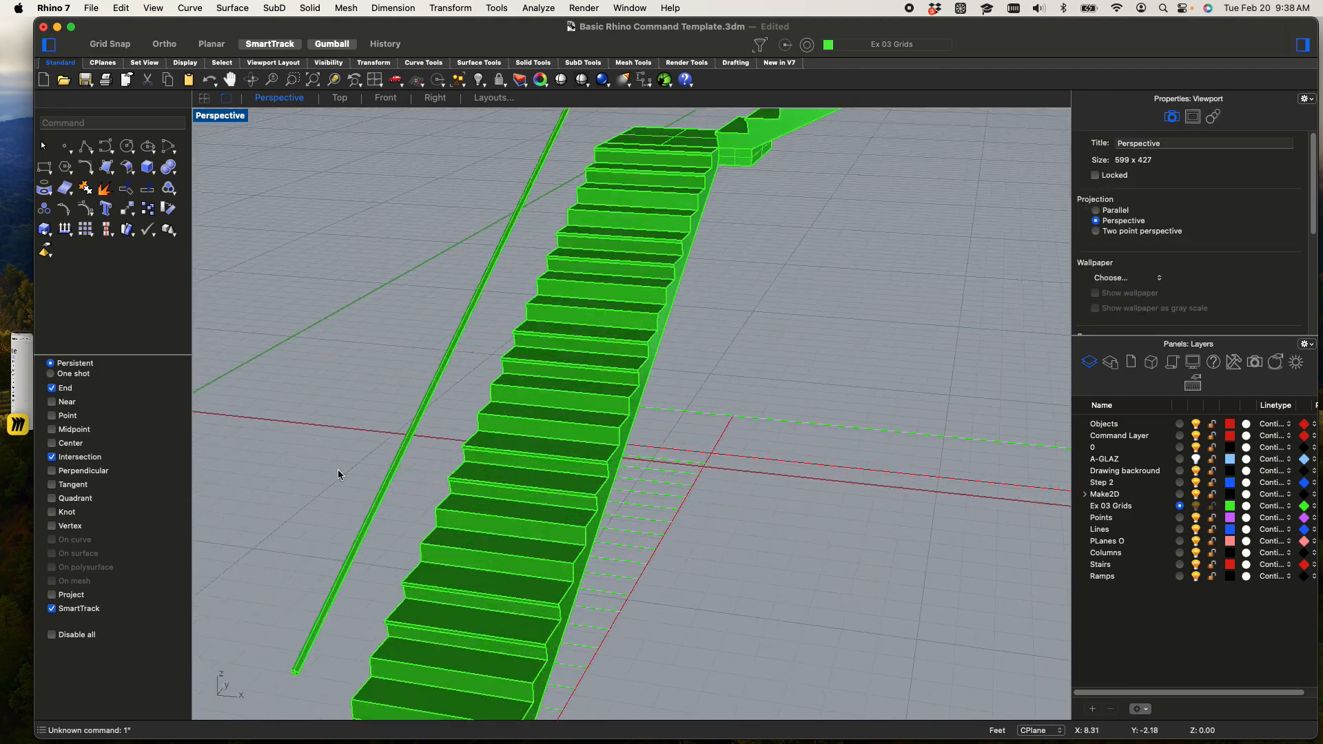
left_click(367, 527)
scroll(300, 672, "up", 4)
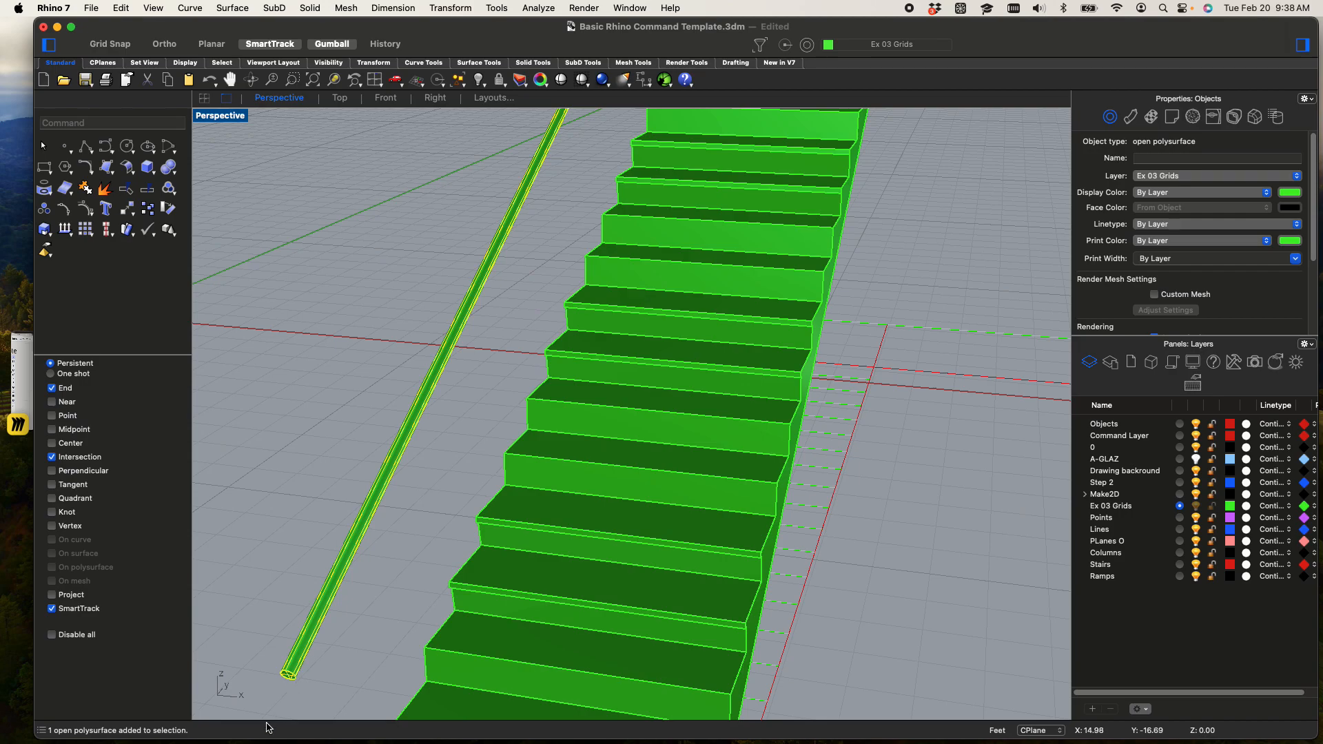
scroll(266, 671, "up", 5)
left_click(275, 661)
right_click_drag(335, 663, 389, 593, "shift")
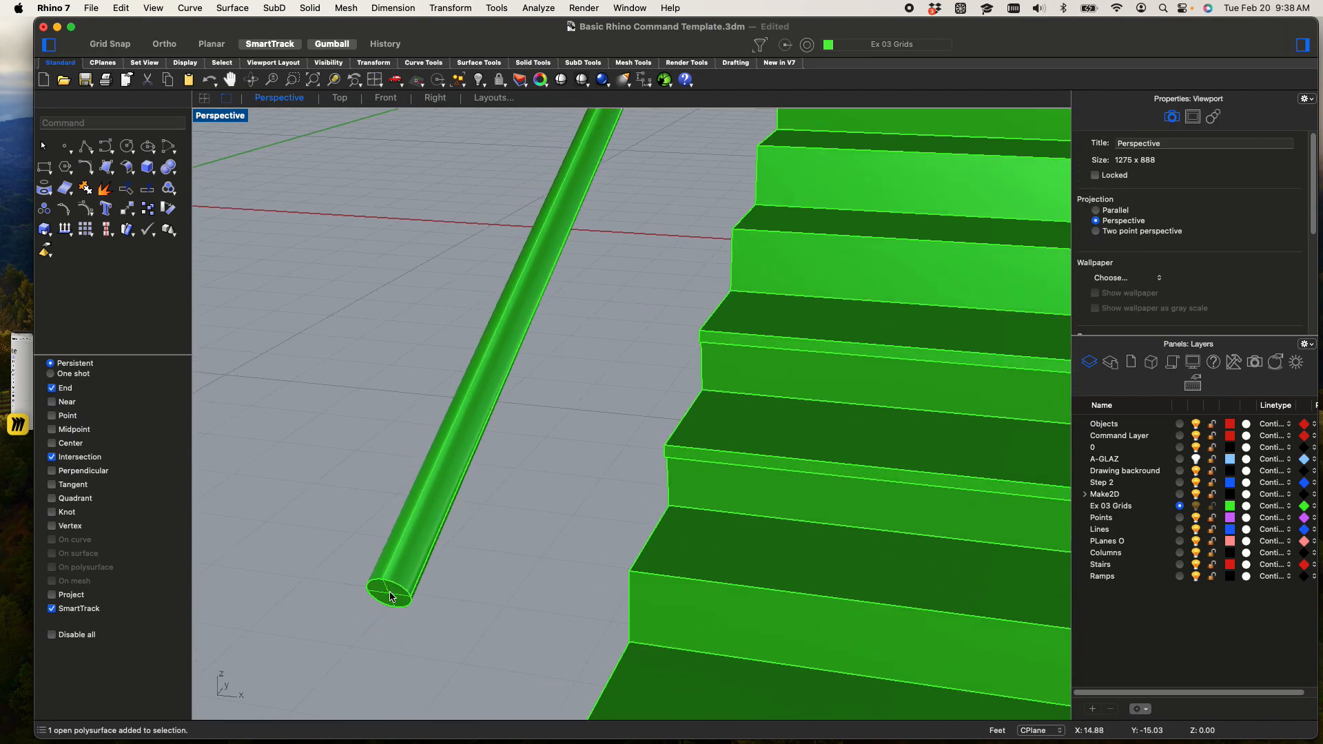
left_click(420, 593)
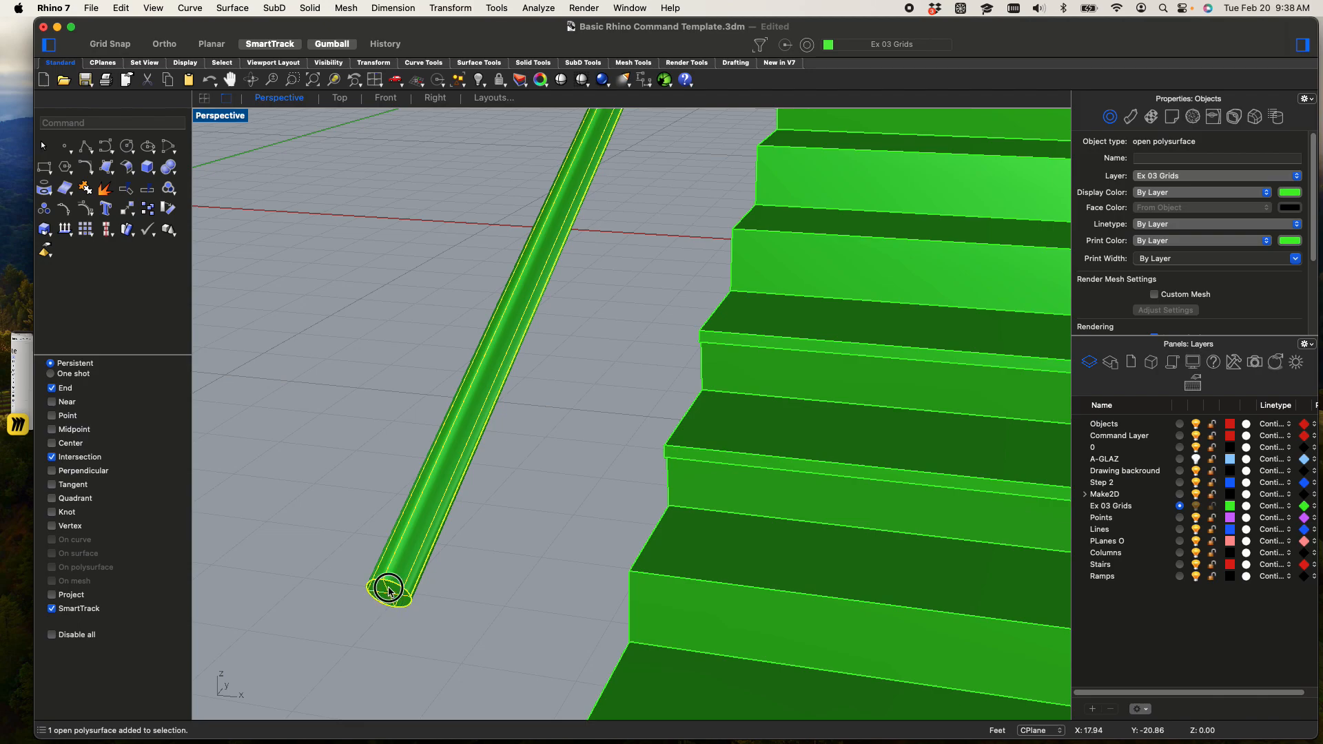
left_click(390, 599)
left_click(442, 612)
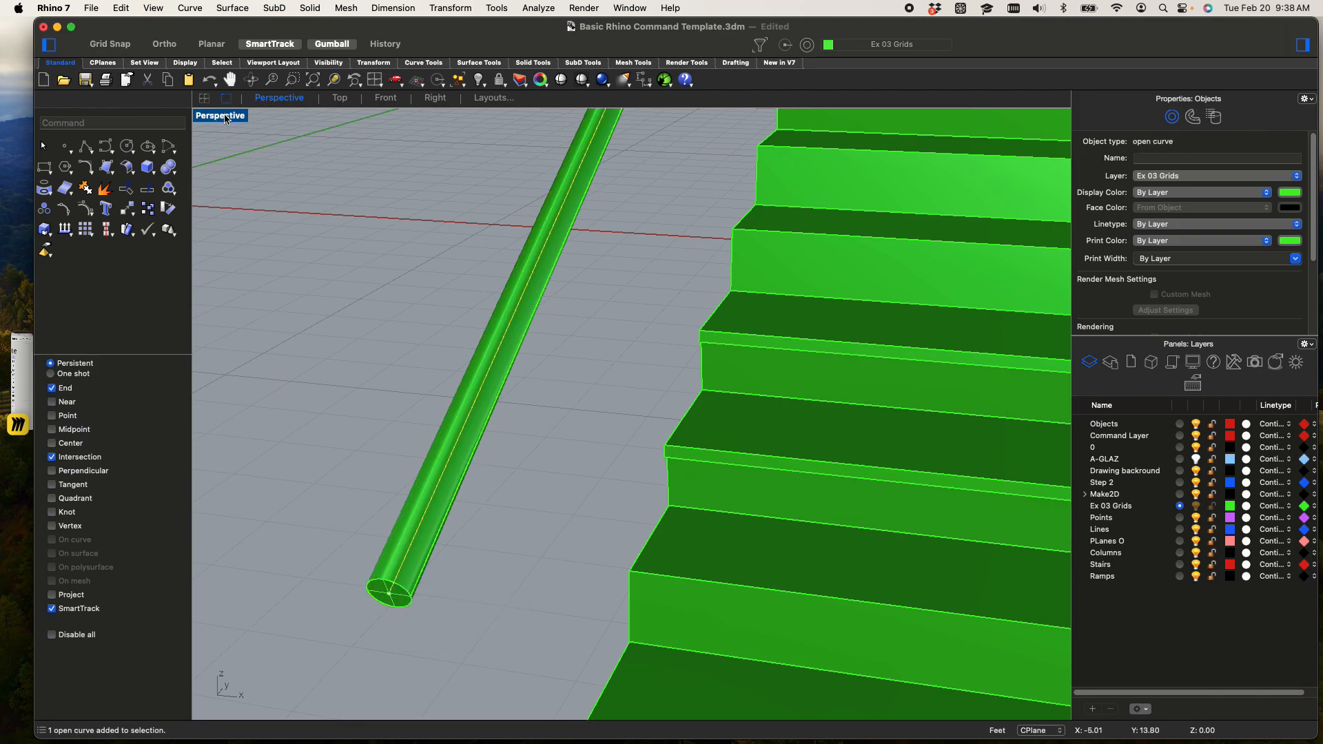
Try to offset the rail's center curve toward the stairs in the Top viewport, with a distance of 4 and sharp corners
left_click(204, 97)
scroll(385, 297, "down", 7)
scroll(413, 277, "down", 5)
right_click_drag(427, 276, 483, 254)
type("Offset")
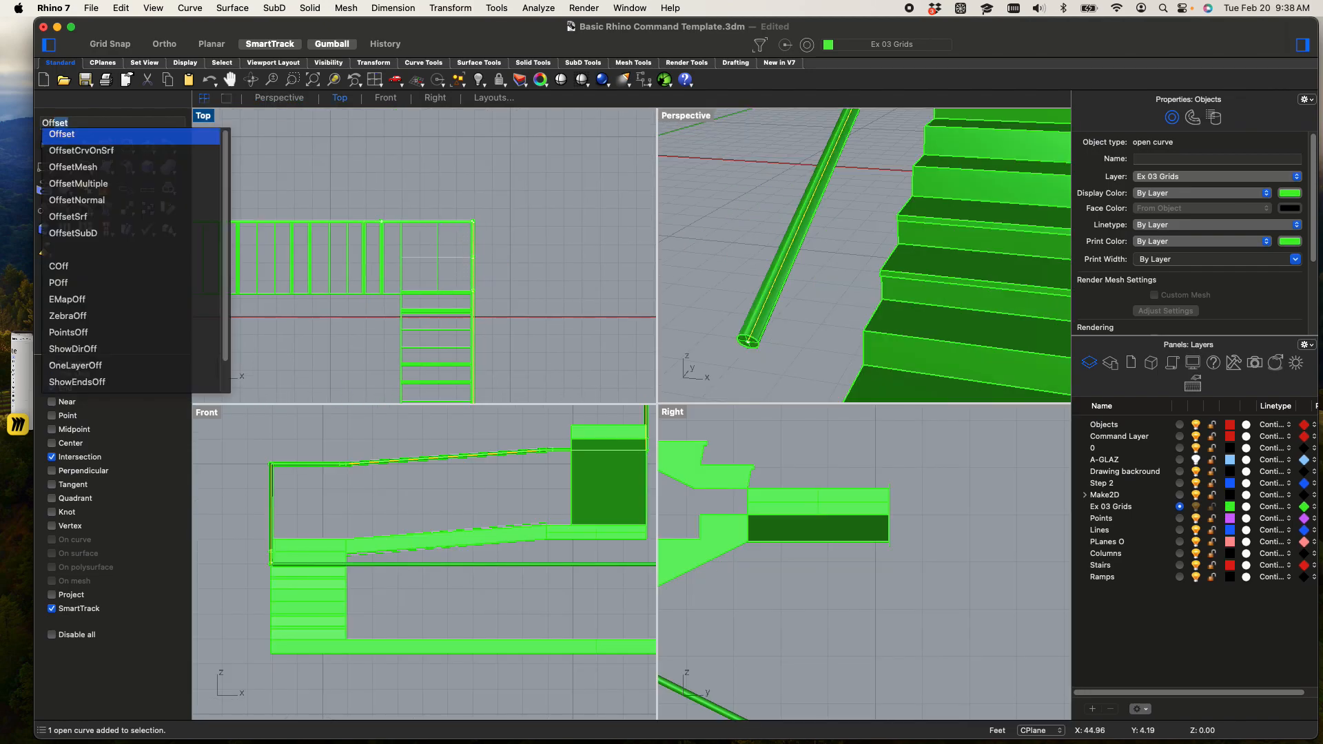
key("Return")
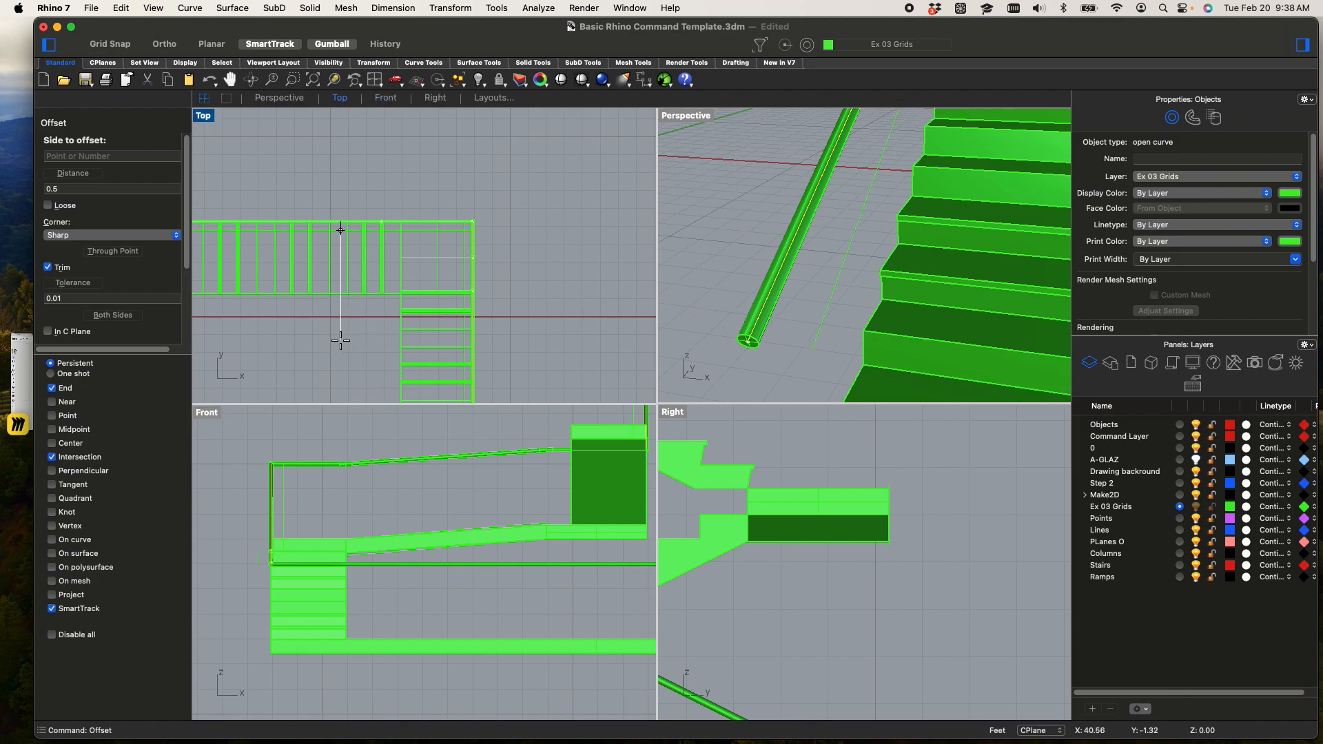
type("4")
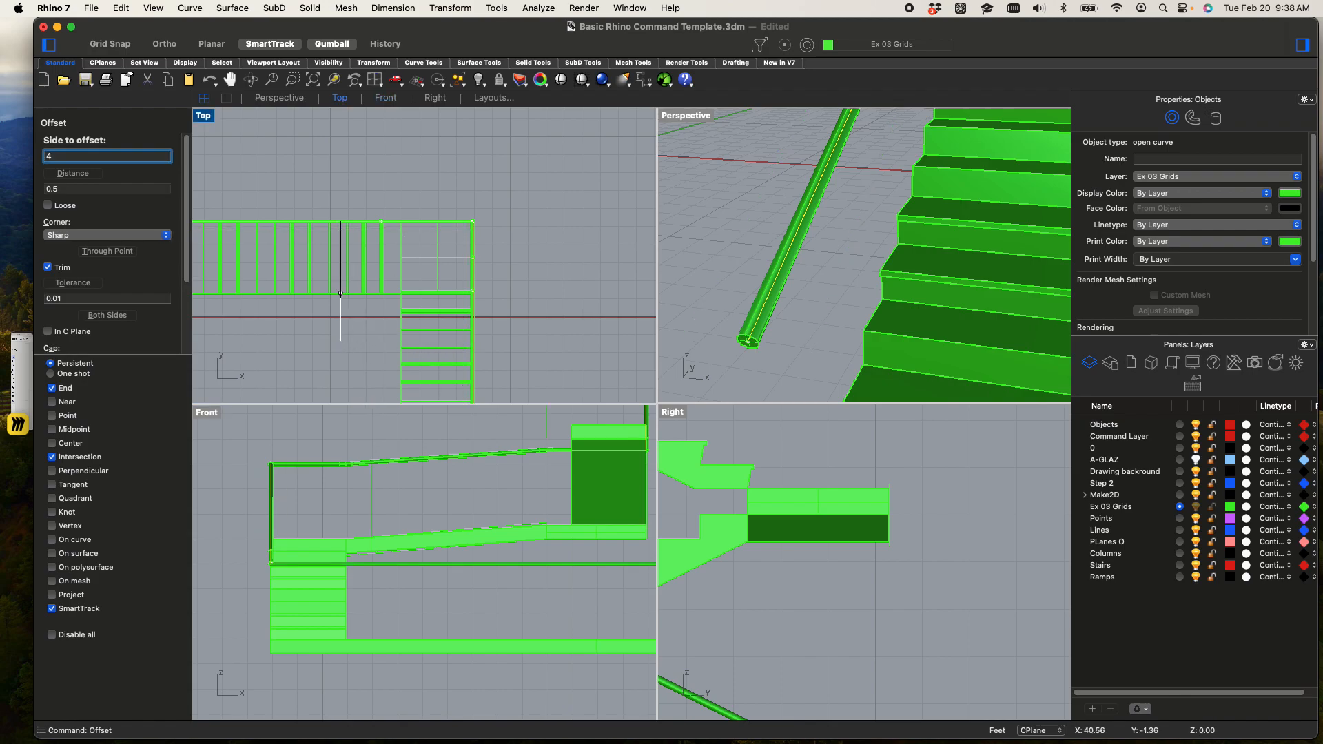
key("shift")
type("'")
key("Return")
scroll(359, 324, "up", 2)
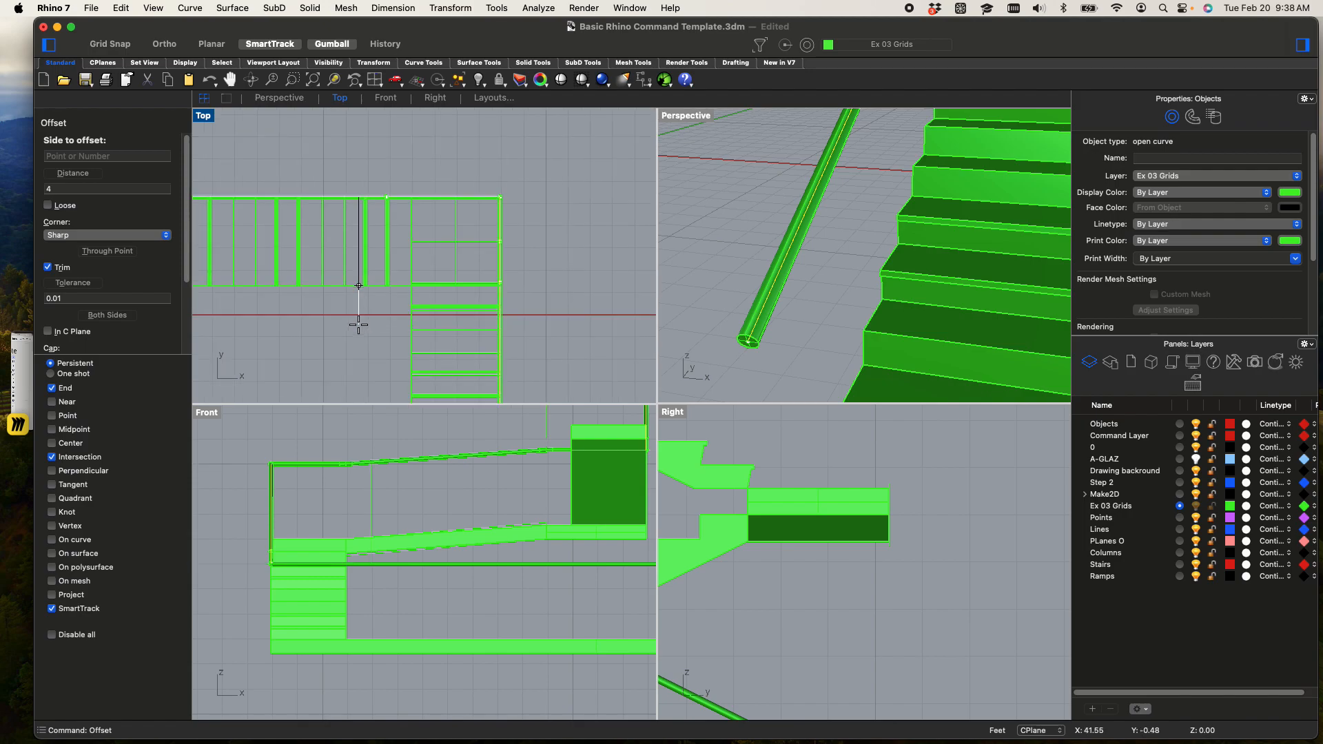
scroll(431, 336, "up", 3)
left_click(434, 314)
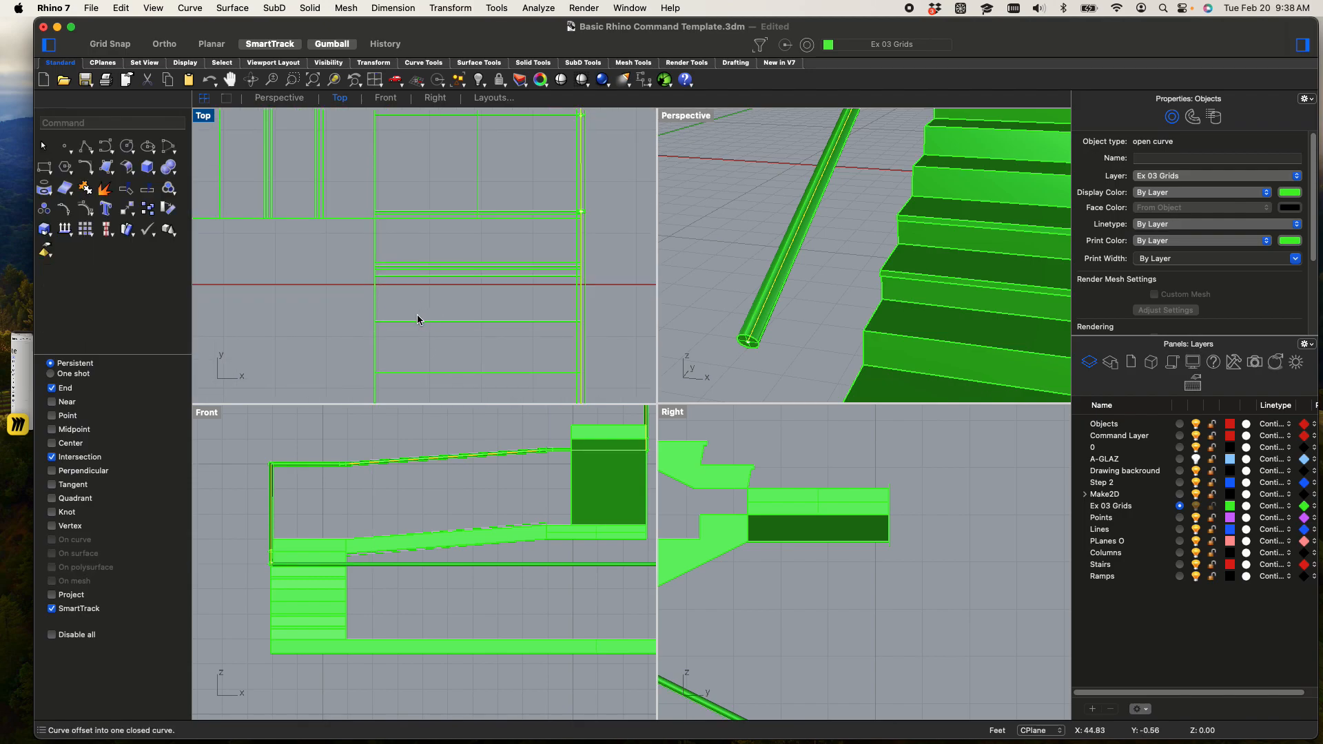
Check the offset curve beside the stair flights in the Perspective viewport and delete it
right_click_drag(787, 307, 880, 207)
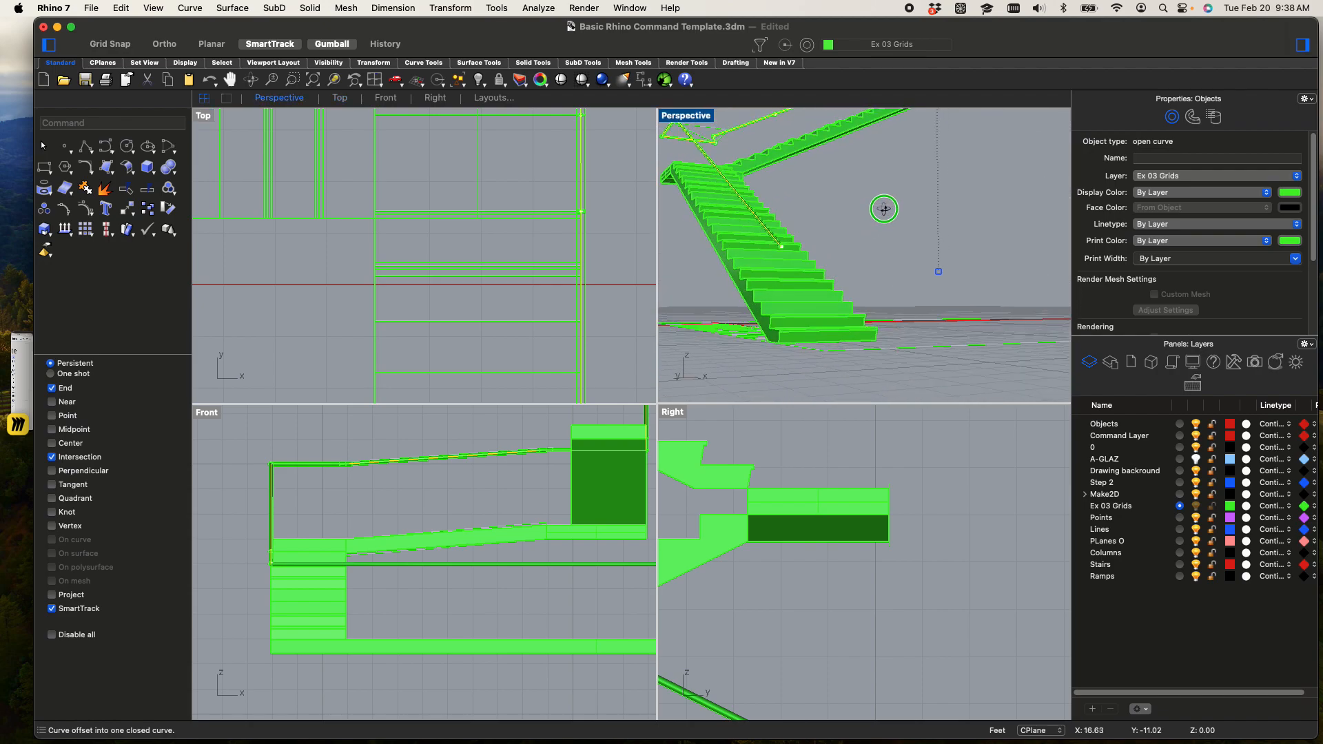
left_click(819, 254)
left_click(894, 189)
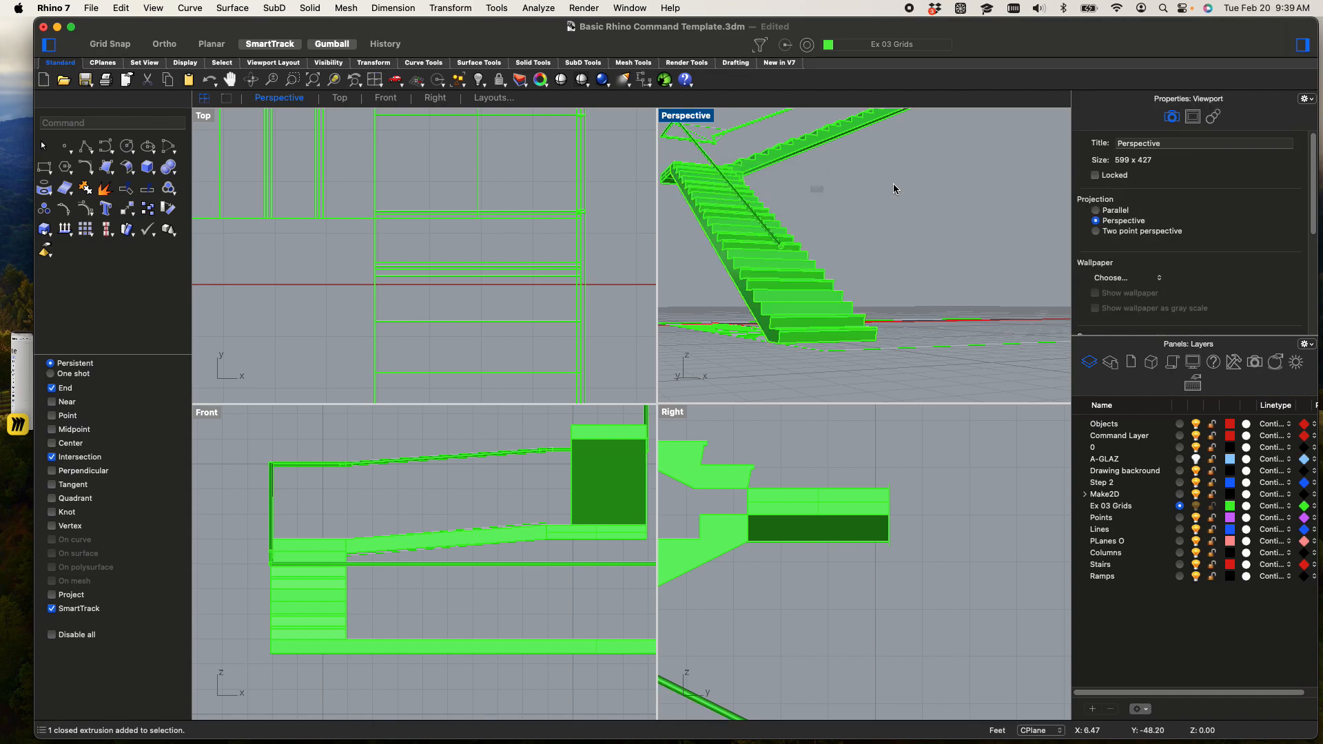
right_click_drag(892, 220, 868, 285)
scroll(717, 177, "up", 3)
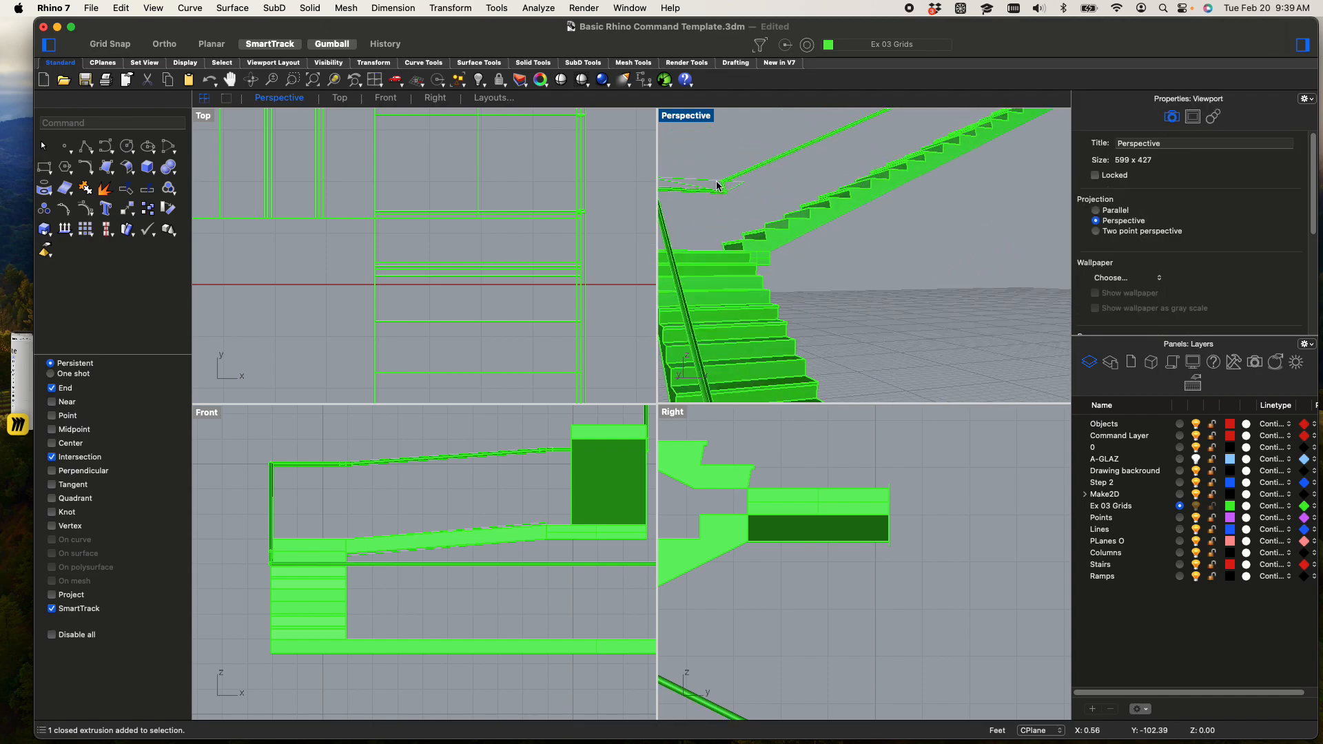
left_click(717, 185)
key("Delete")
Maximize the Perspective viewport and examine the handrail's run along the stair flights and around the landings
right_click_drag(720, 193, 804, 230)
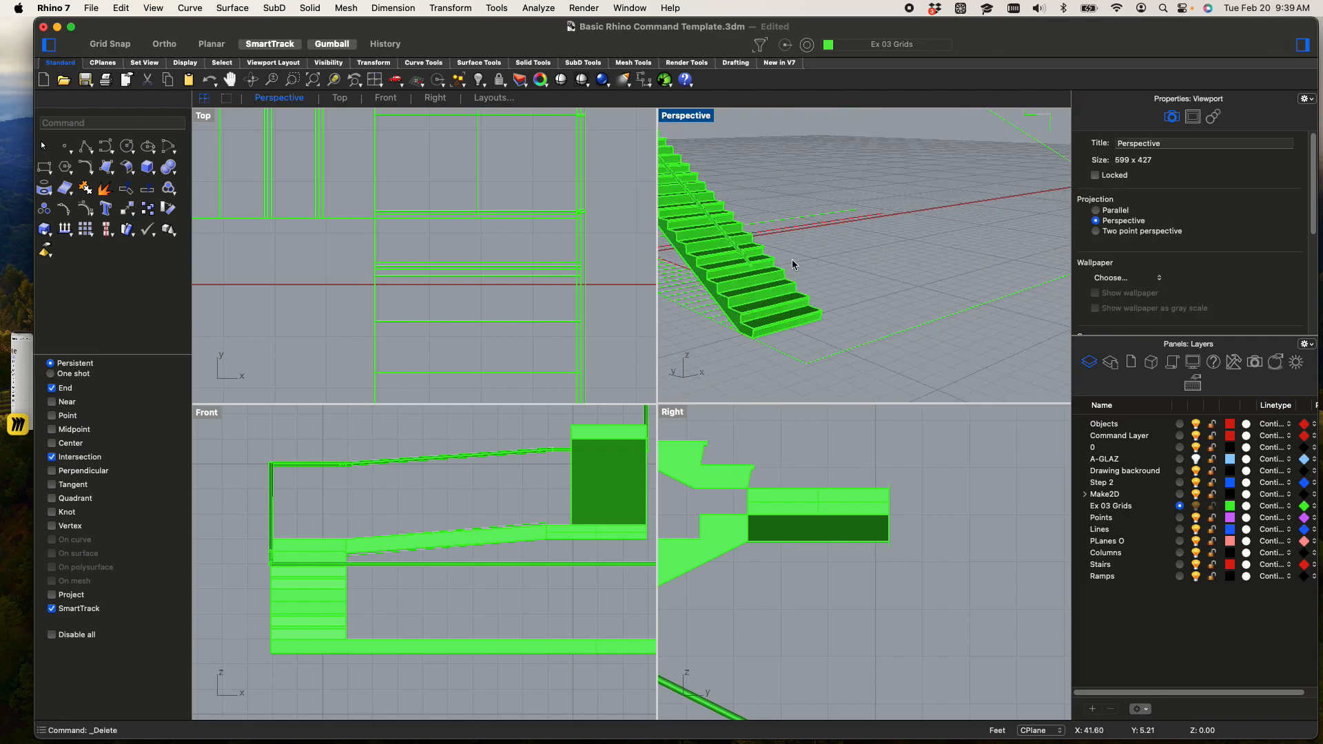
scroll(778, 334, "up", 4)
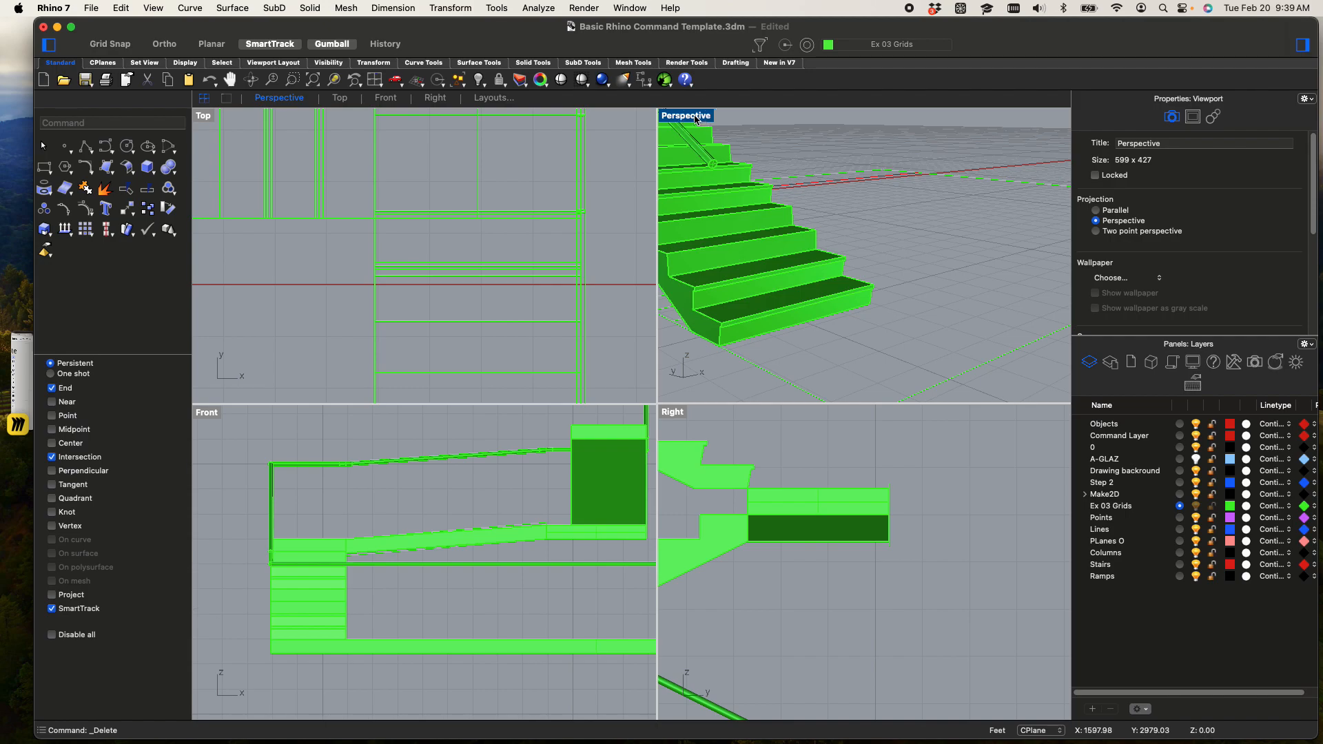
double_click(694, 119)
scroll(708, 173, "down", 8)
right_click_drag(717, 244, 694, 393, "shift")
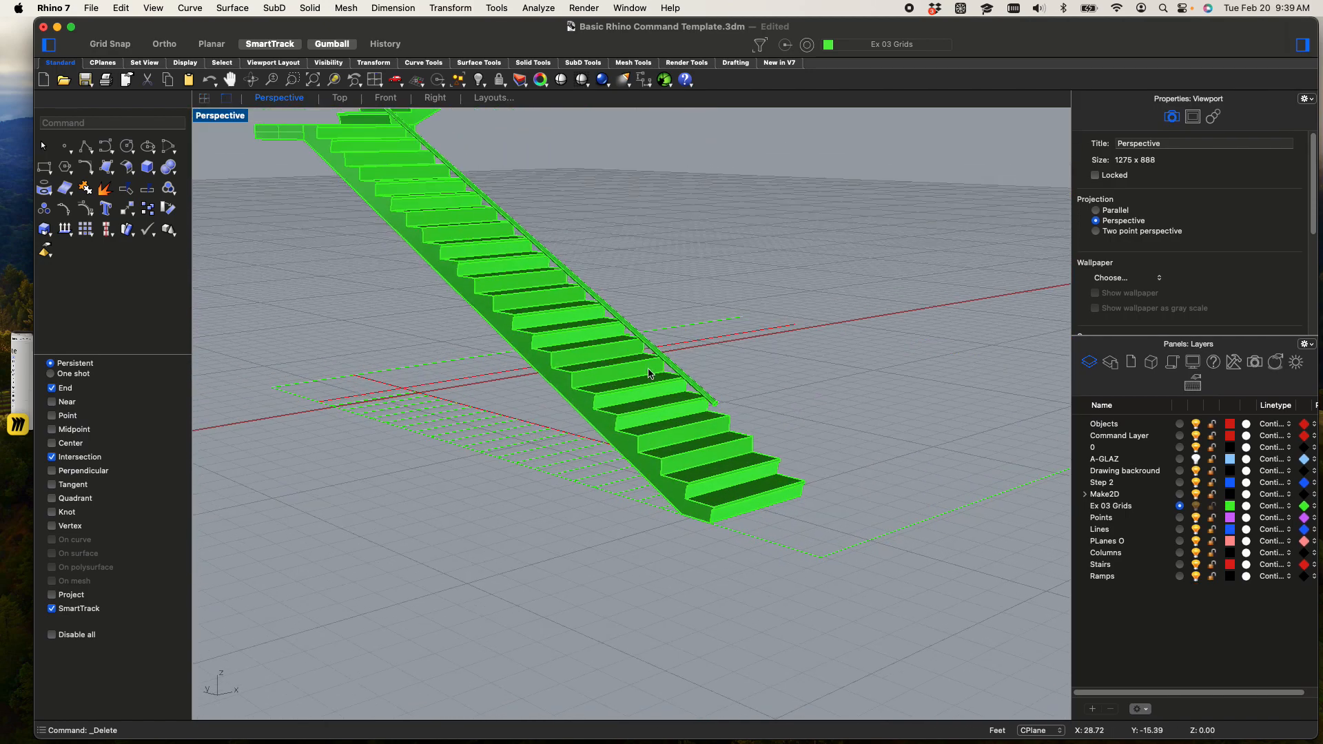
scroll(659, 321, "down", 6)
right_click_drag(675, 251, 711, 505, "shift")
right_click_drag(769, 296, 683, 424, "shift")
scroll(693, 428, "up", 6)
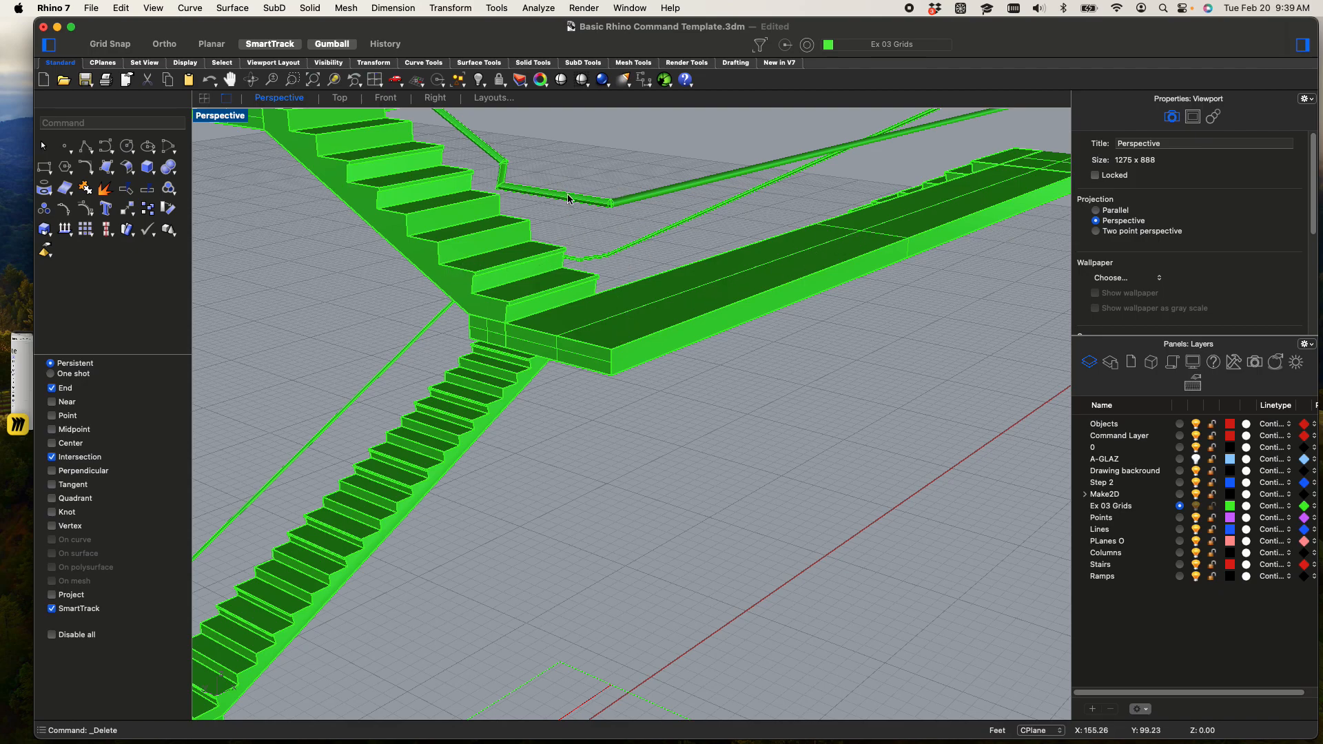
scroll(568, 199, "up", 5)
scroll(598, 203, "down", 5)
scroll(606, 217, "up", 5)
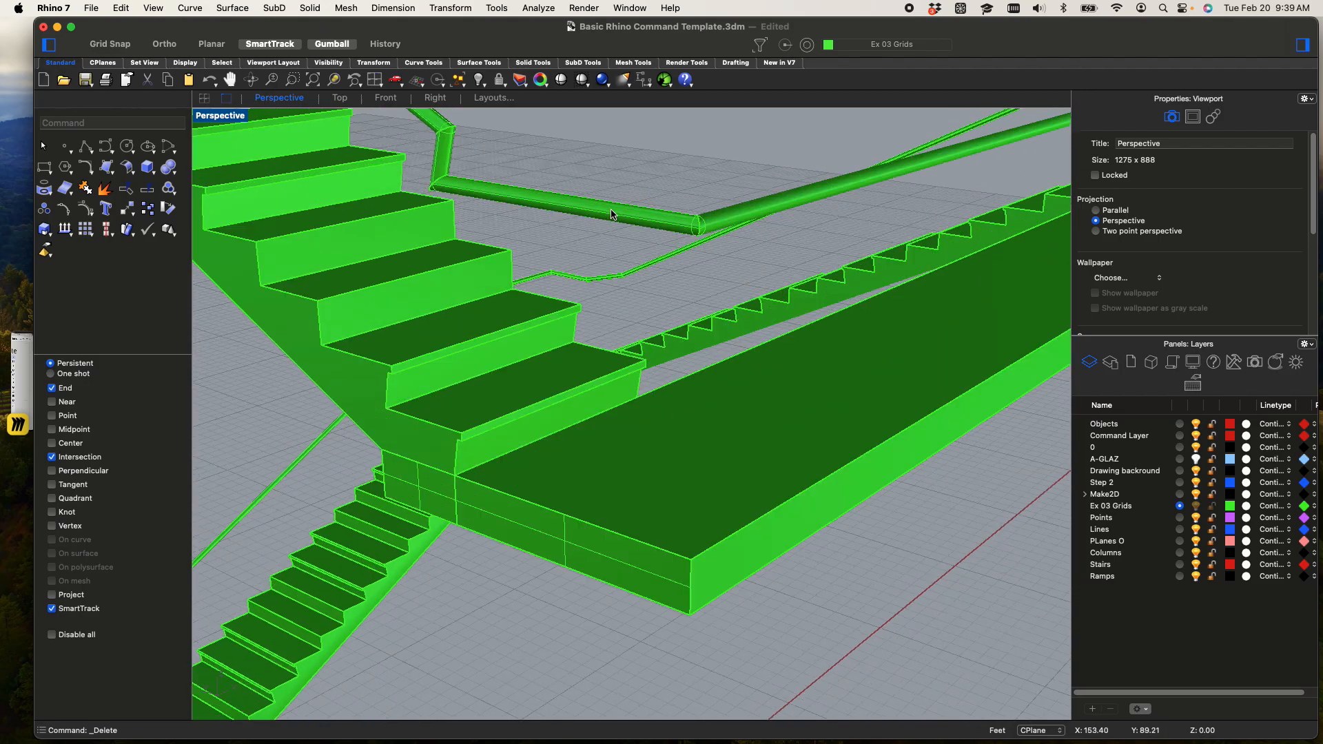
Select the piped handrail and follow it from the upper landings down to its end above the lowest steps
left_click(610, 224)
scroll(612, 224, "down", 8)
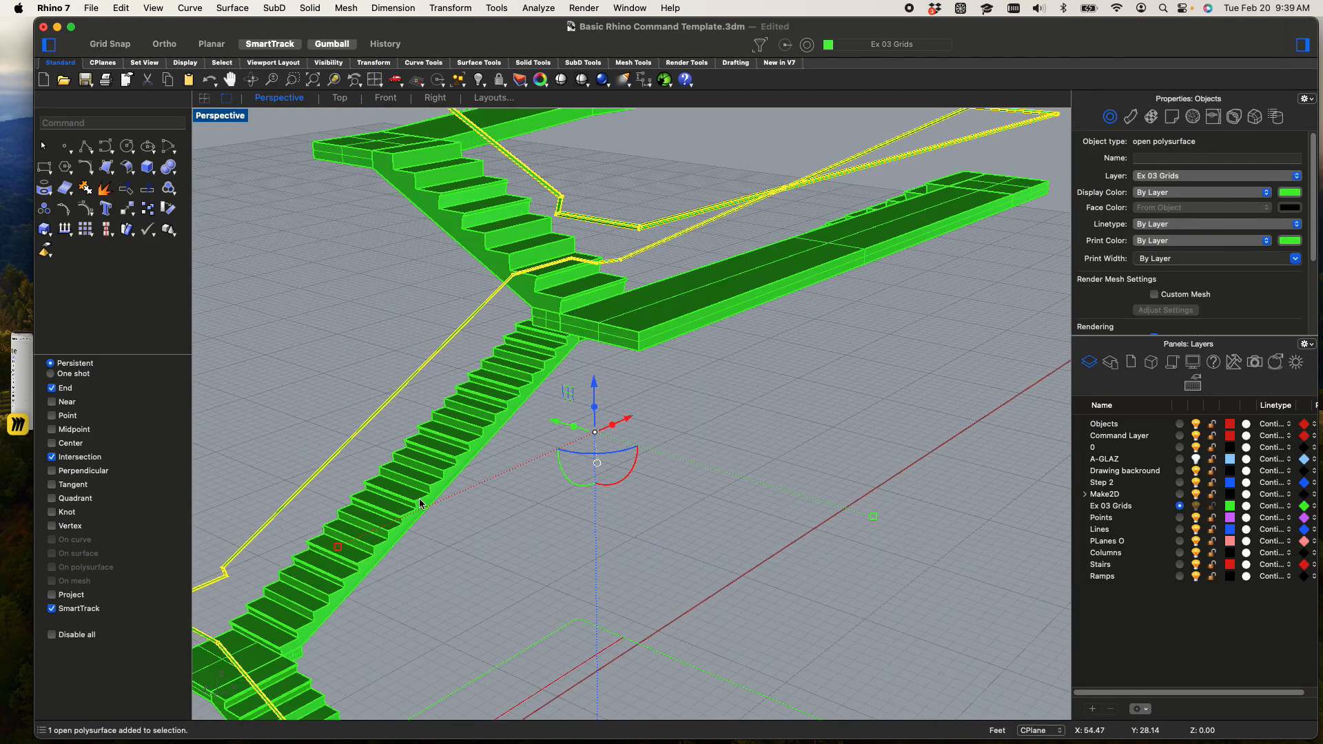
right_click_drag(421, 503, 683, 290, "shift")
right_click_drag(594, 304, 488, 77, "shift")
scroll(732, 605, "up", 8)
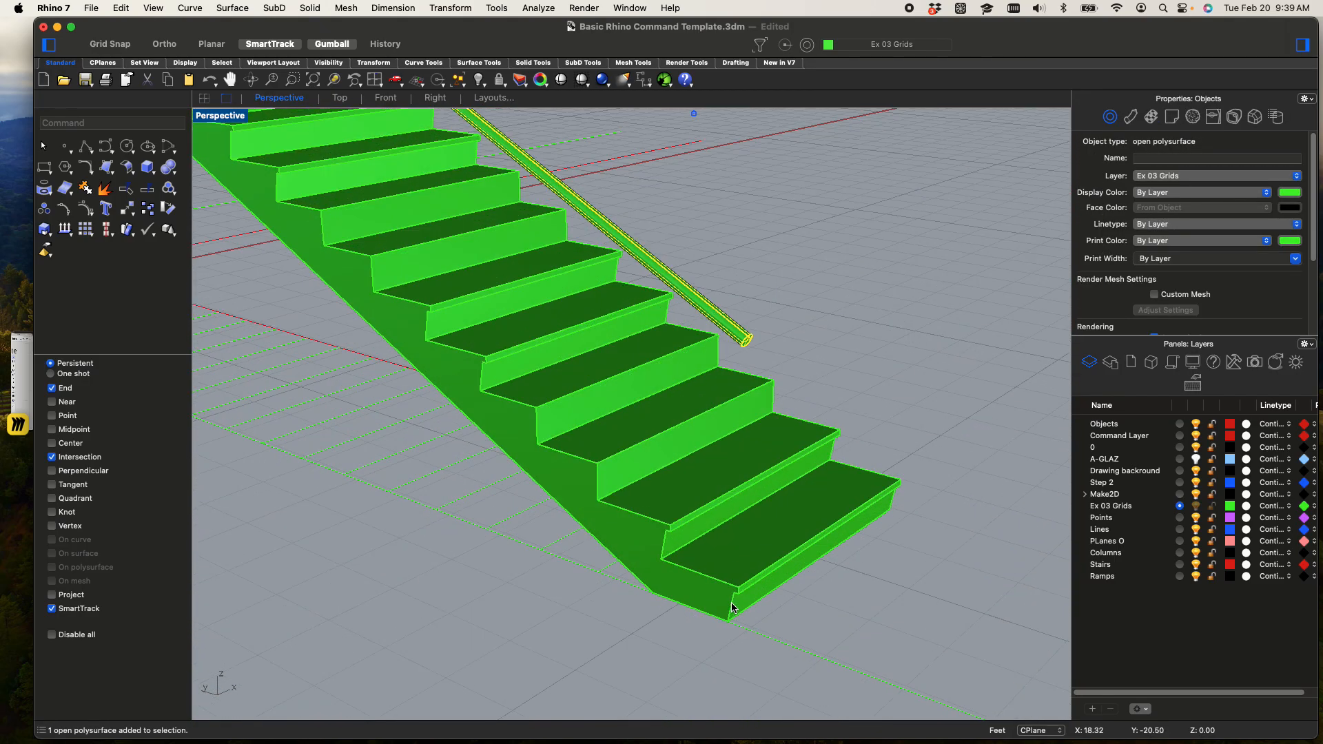
scroll(735, 419, "up", 4)
scroll(738, 340, "down", 2)
scroll(738, 341, "down", 2)
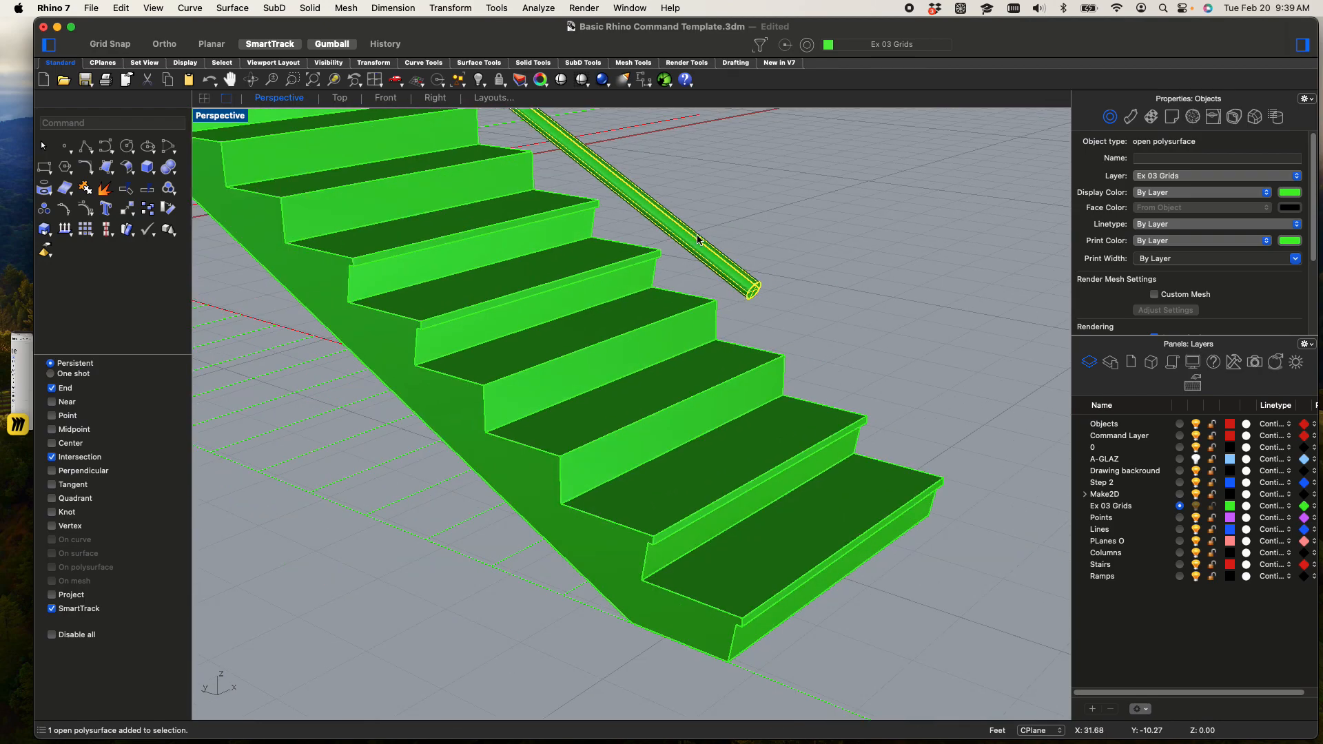
Select the center curve of the handrail instead of the pipe and restore the four-viewport layout with the landing rail framed in Front
key("Escape")
scroll(753, 280, "up", 2)
left_click(733, 292)
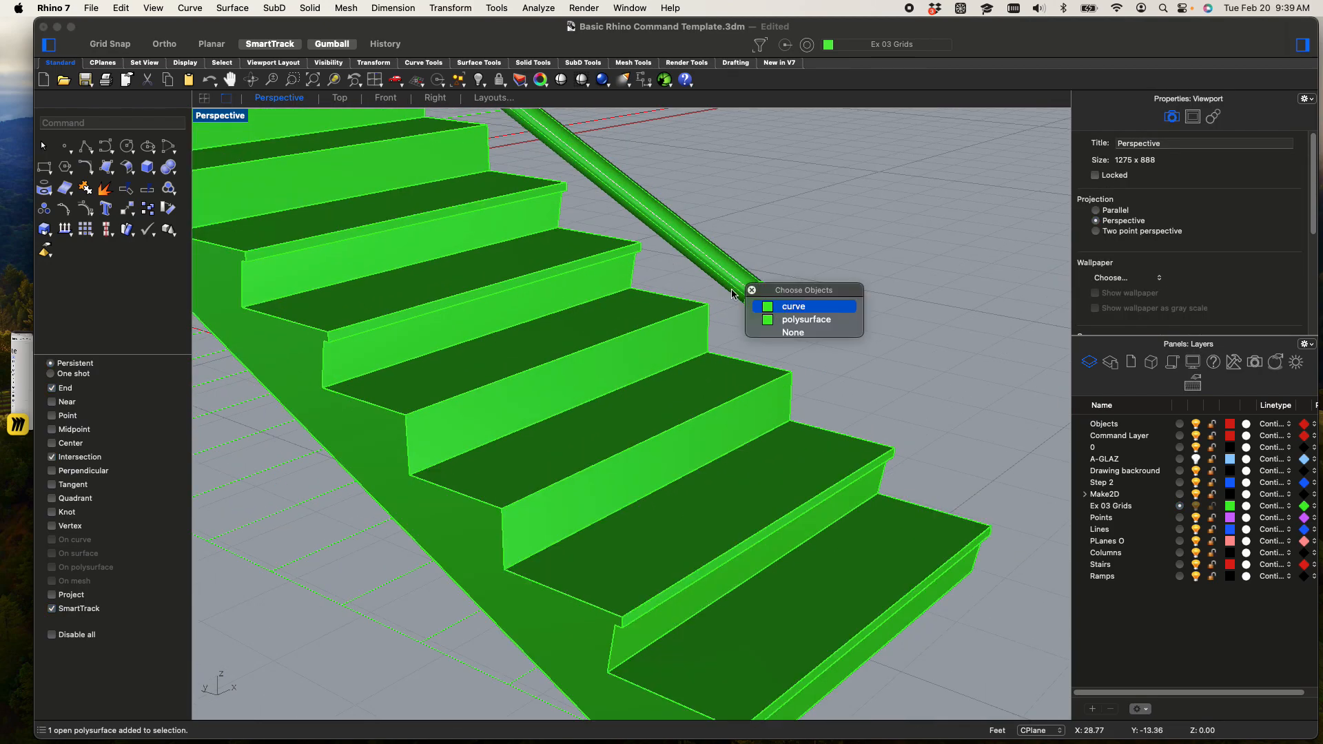
left_click(776, 308)
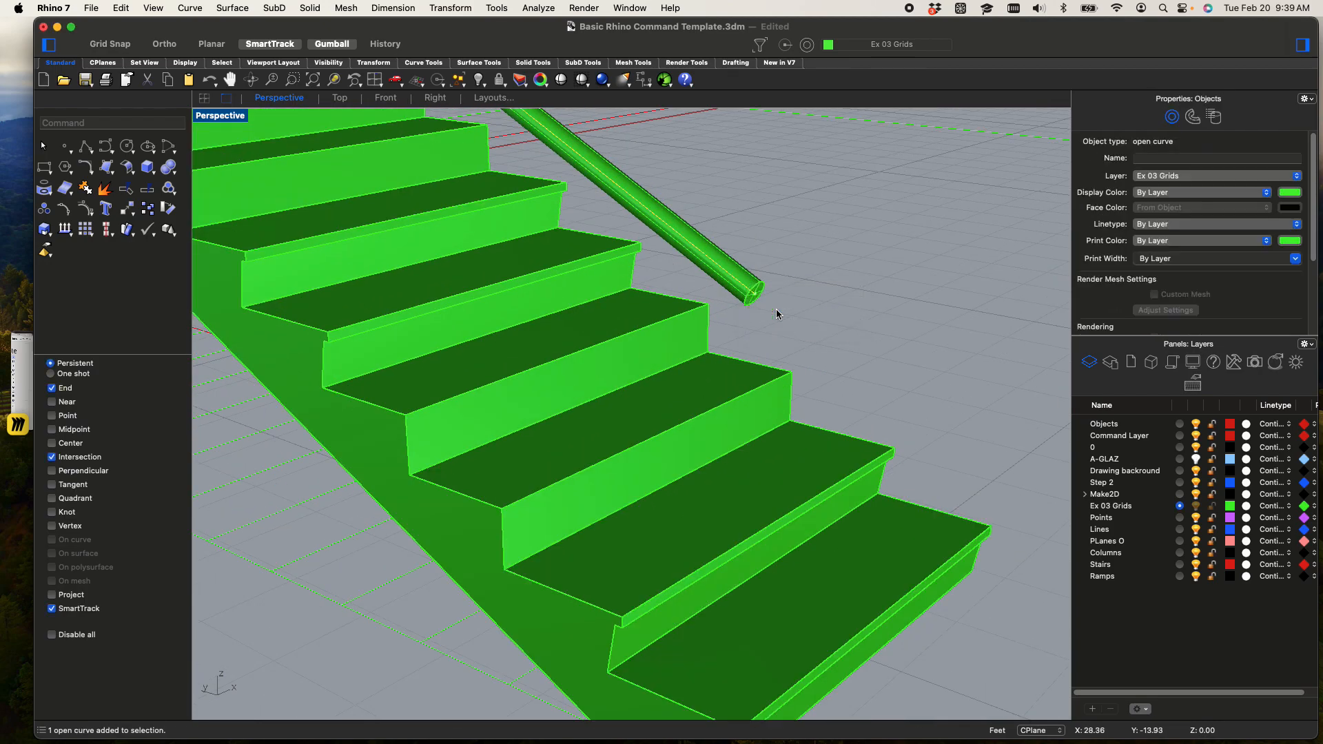
double_click(225, 118)
scroll(381, 477, "down", 3)
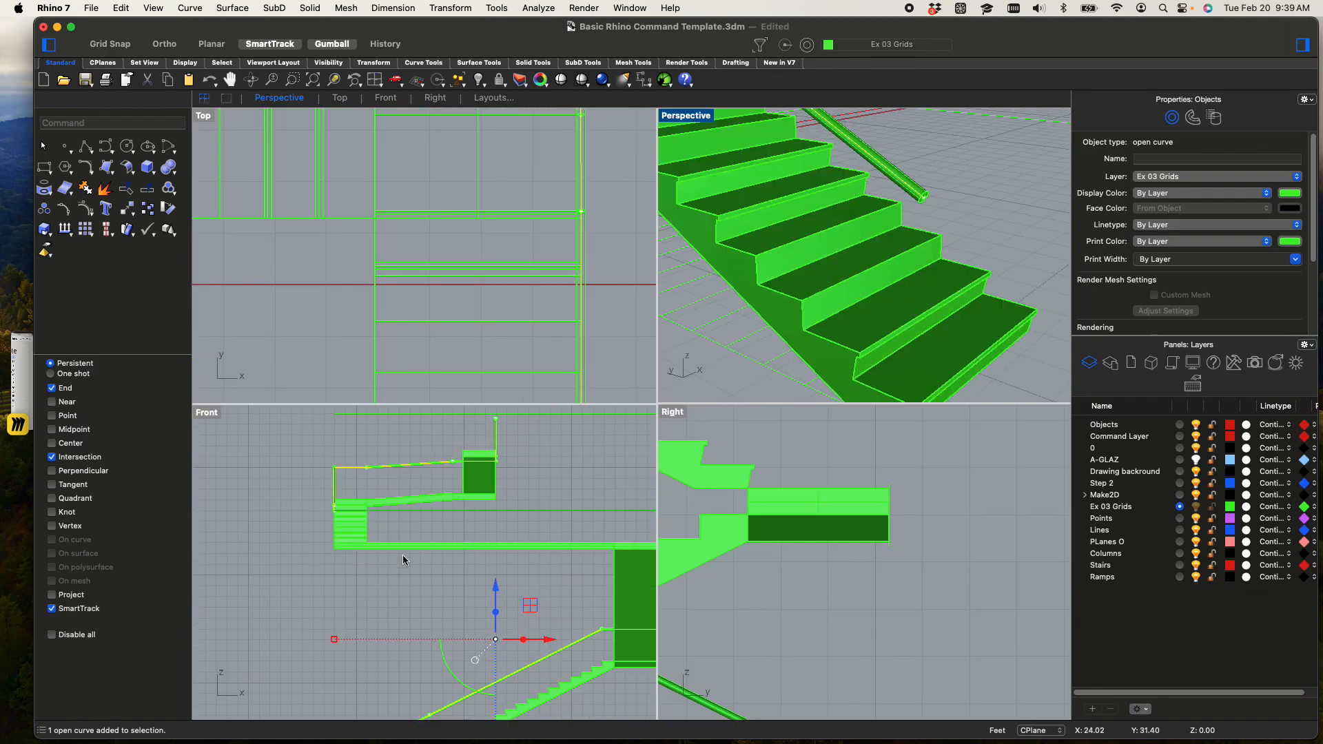
scroll(402, 562, "up", 10)
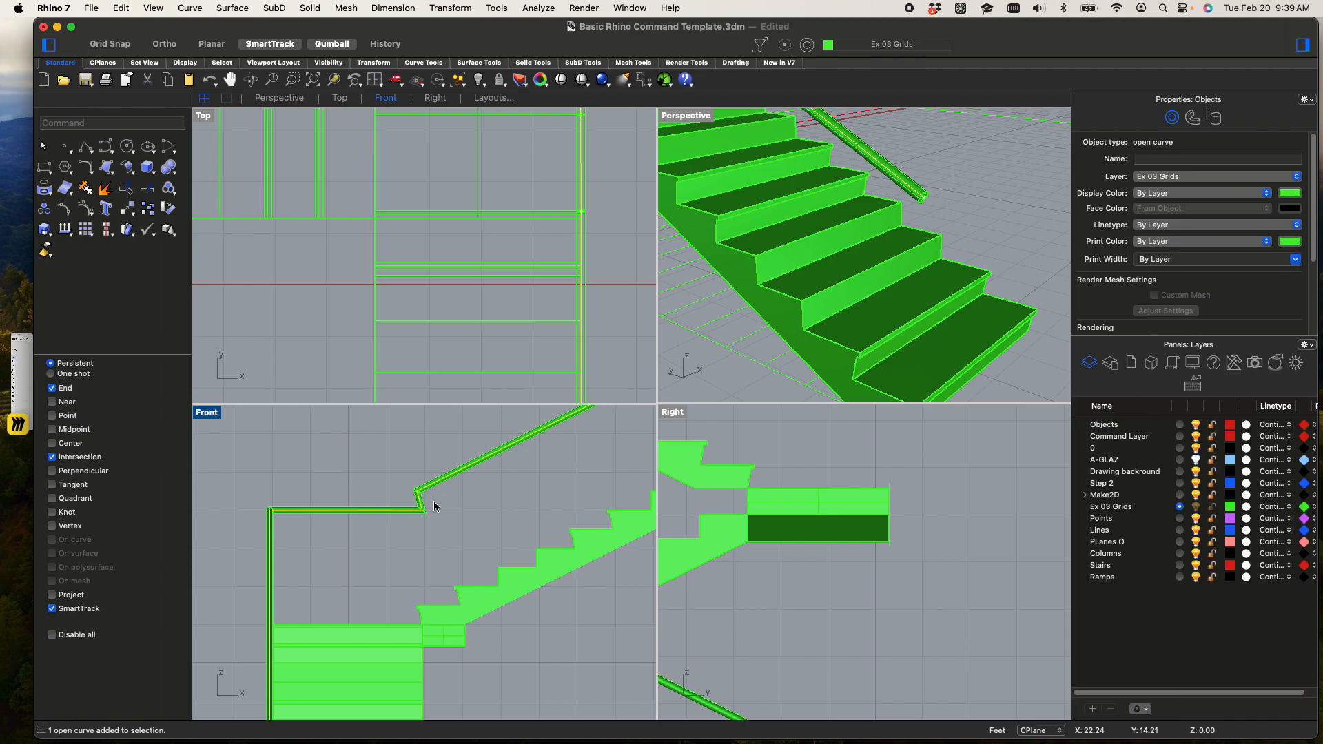
Copy the rail's center curve 4" straight down in the Front viewport
key("Return")
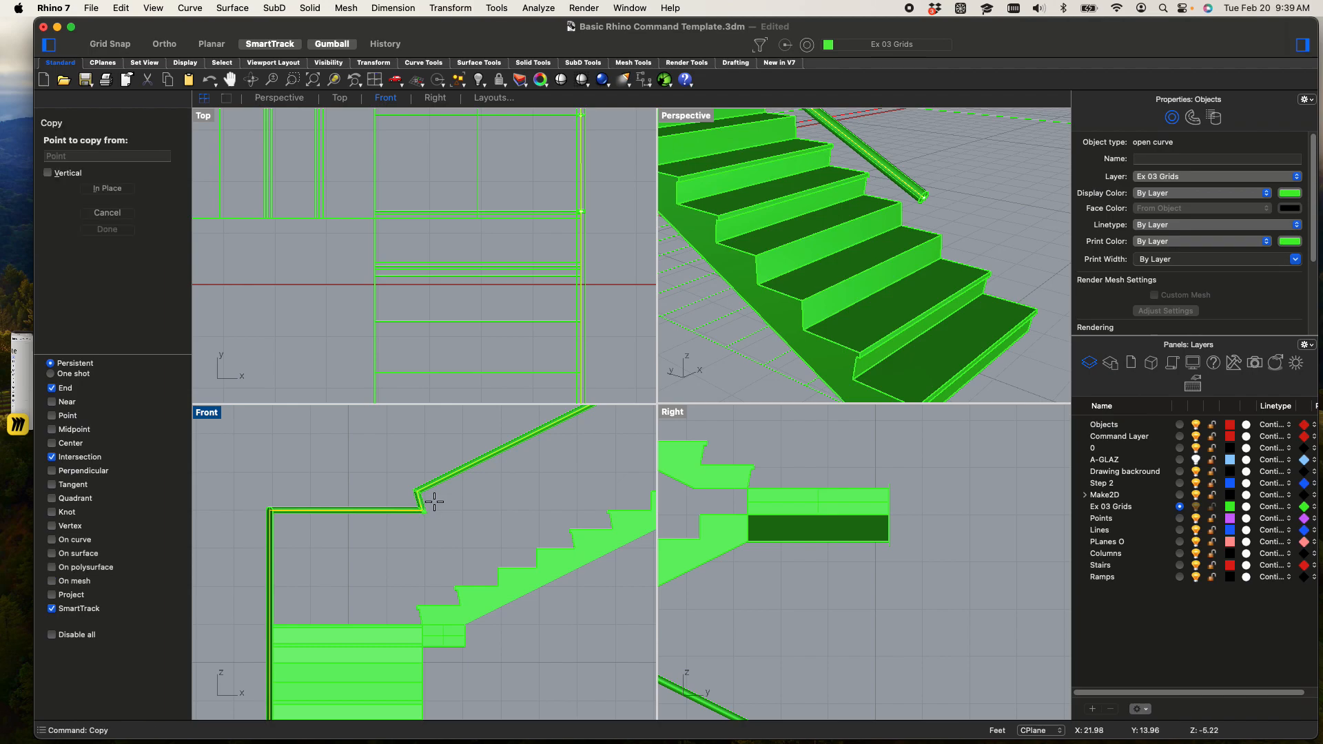
left_click(378, 544)
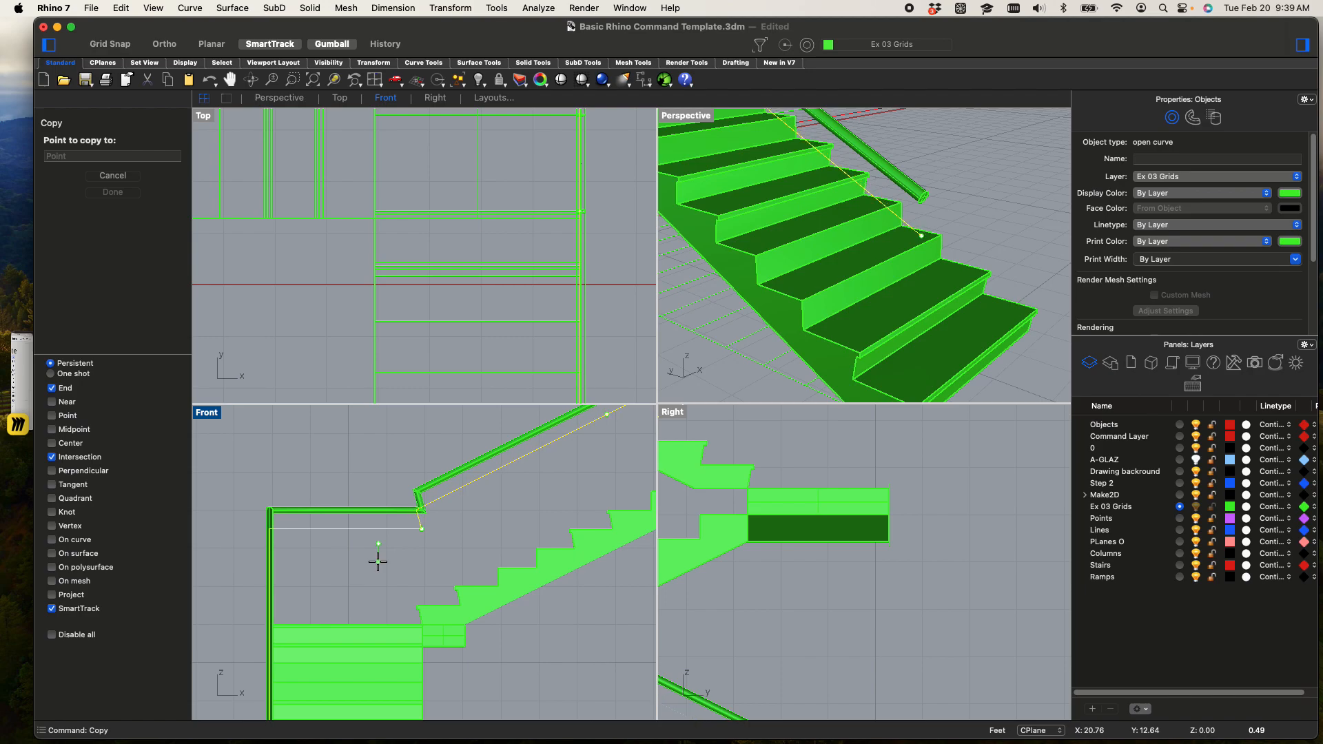
type("4\"")
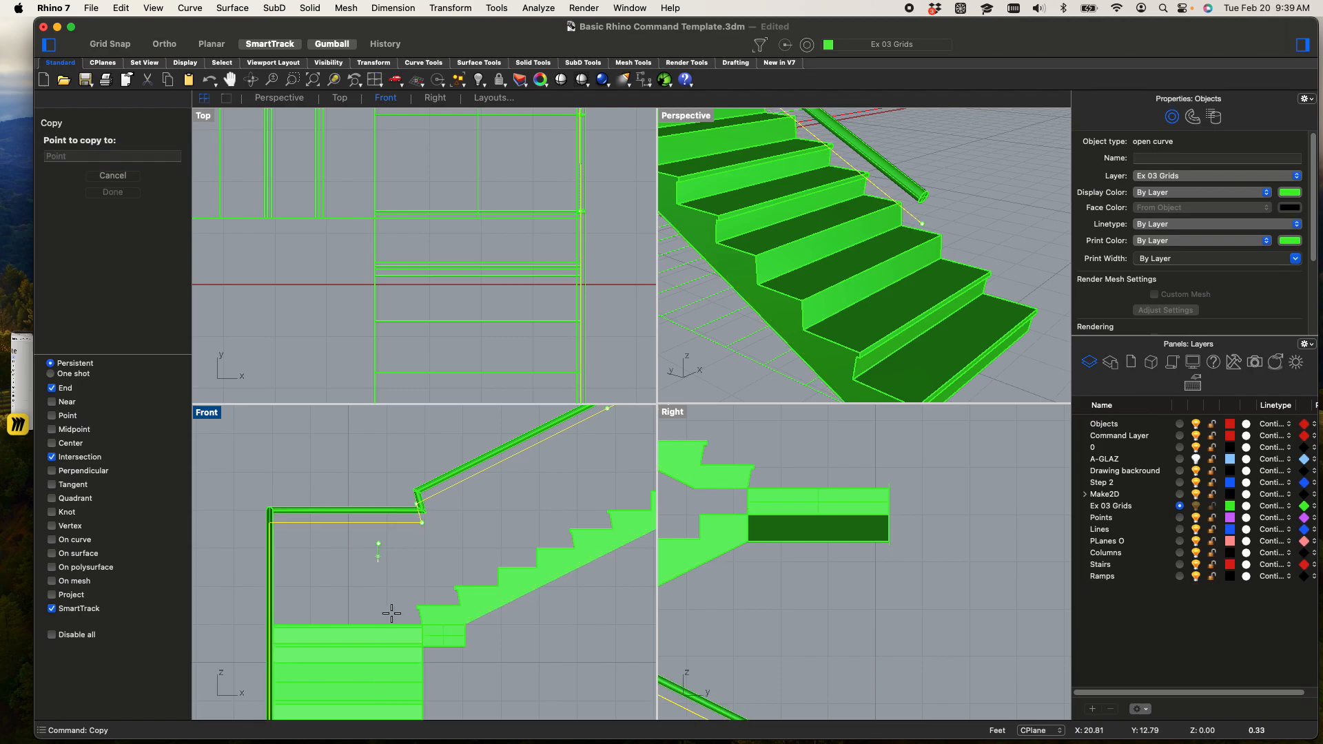
key("shift")
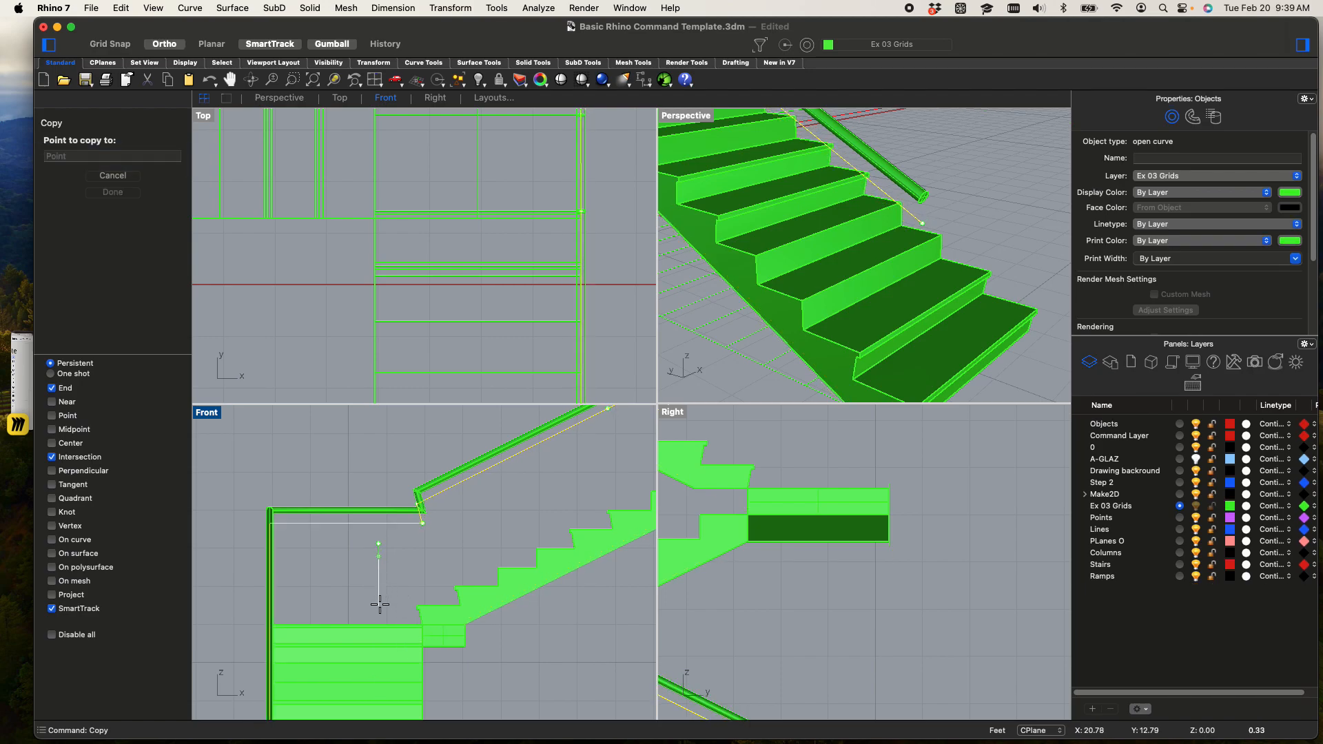
left_click(378, 597)
scroll(348, 559, "up", 2)
key("Return")
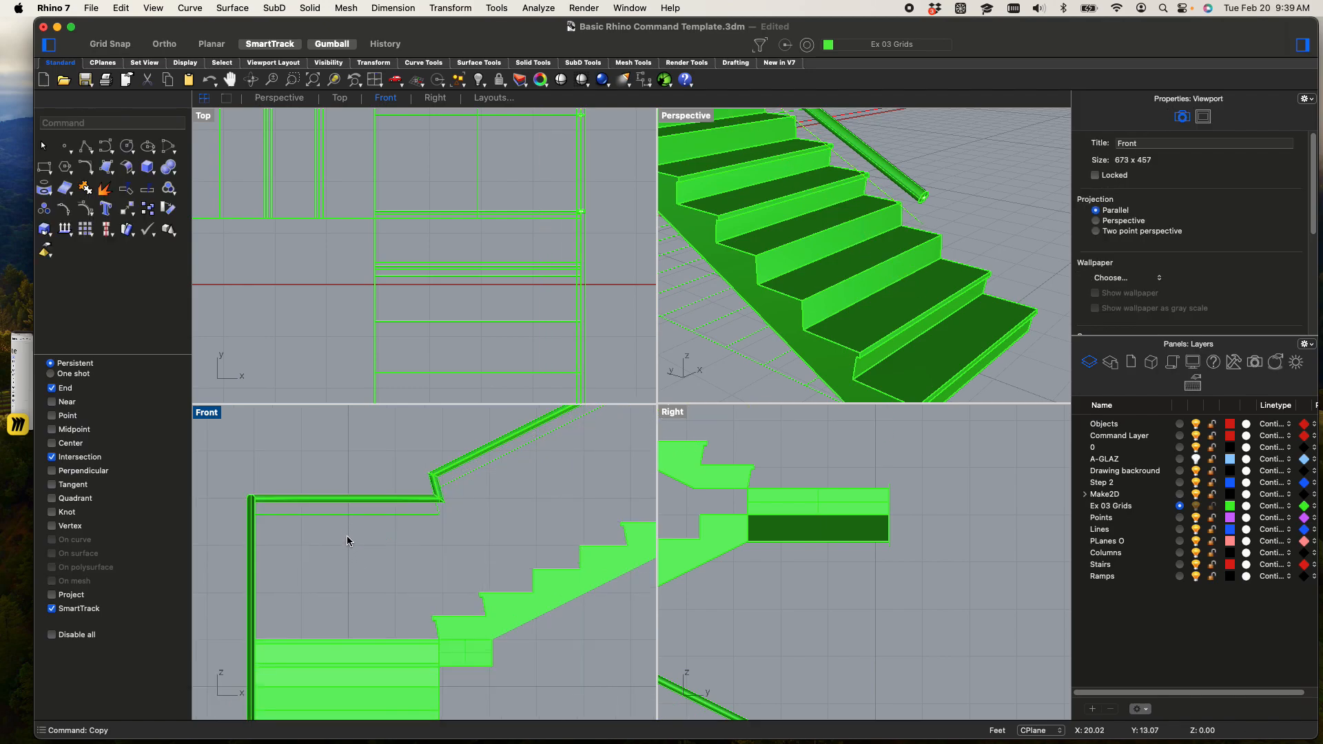
Copy the lowered rail curve straight down once more in the Front viewport, keeping the same spacing
left_click(346, 513)
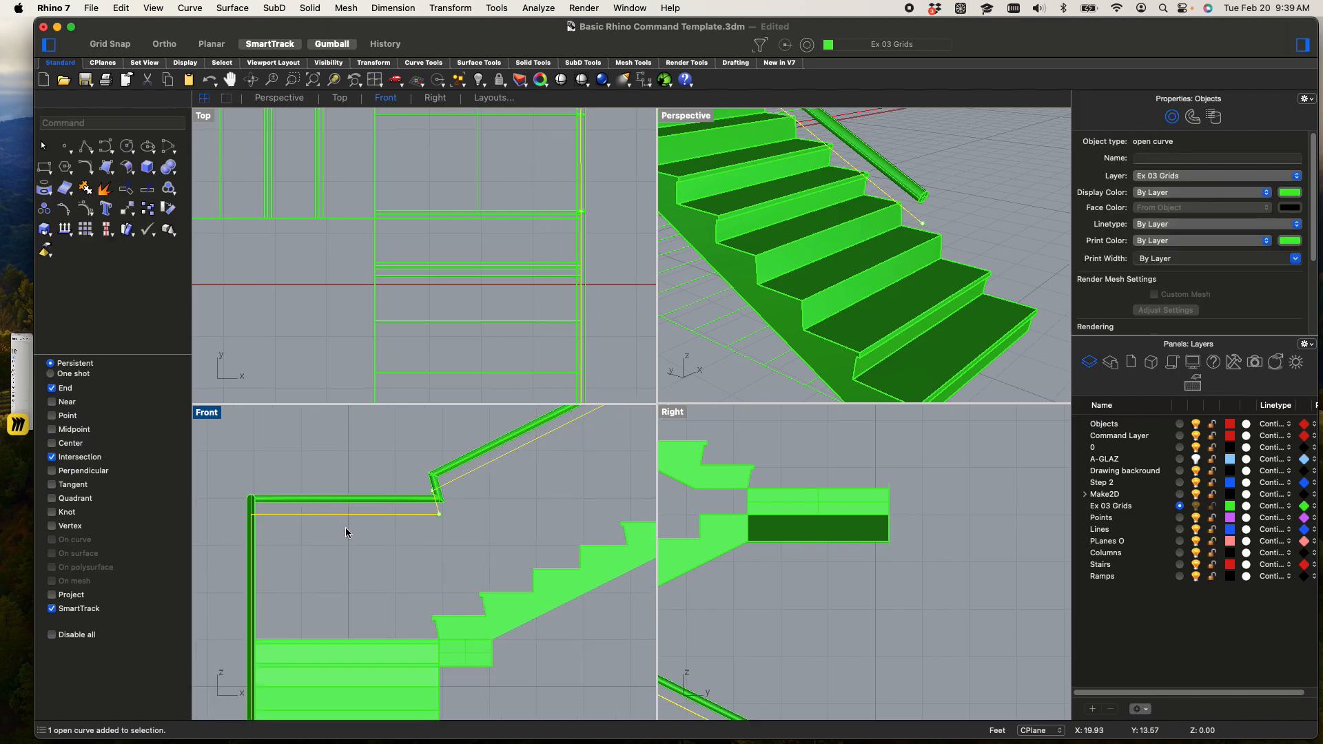
type("copy")
key("Return")
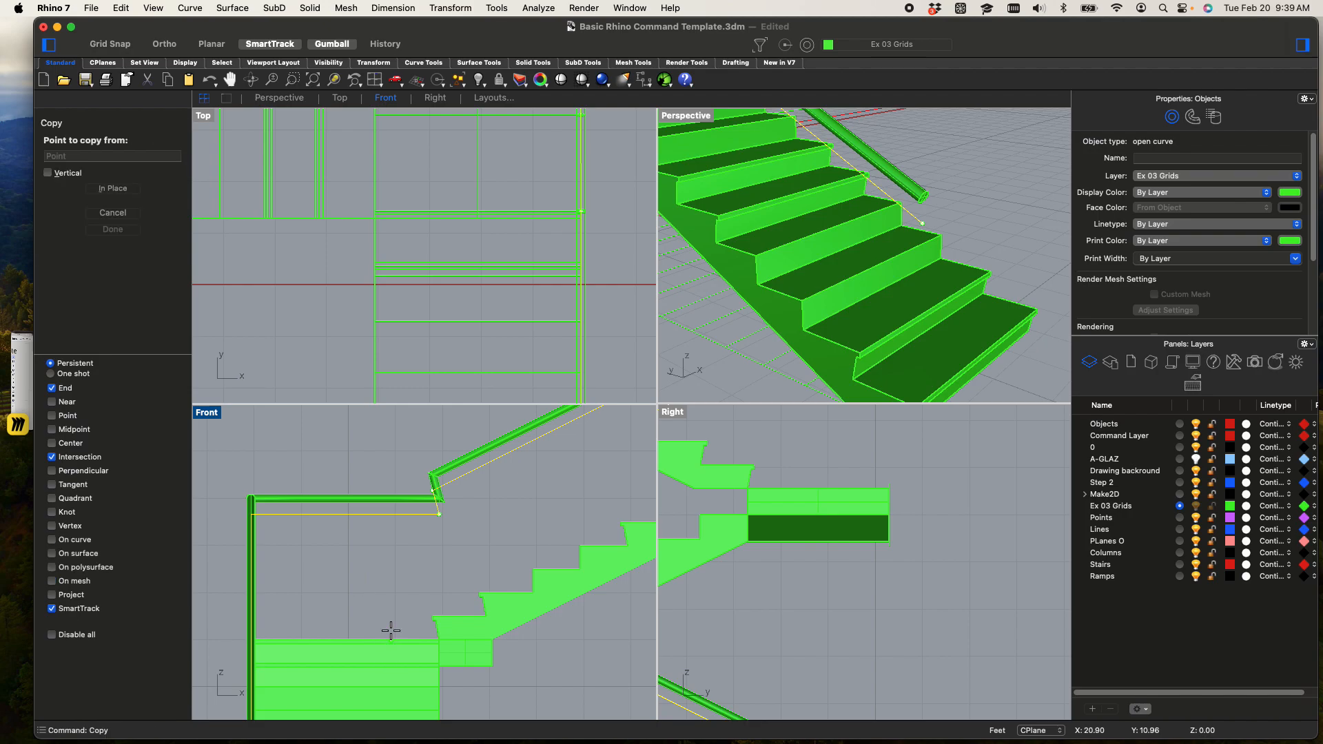
left_click(392, 554)
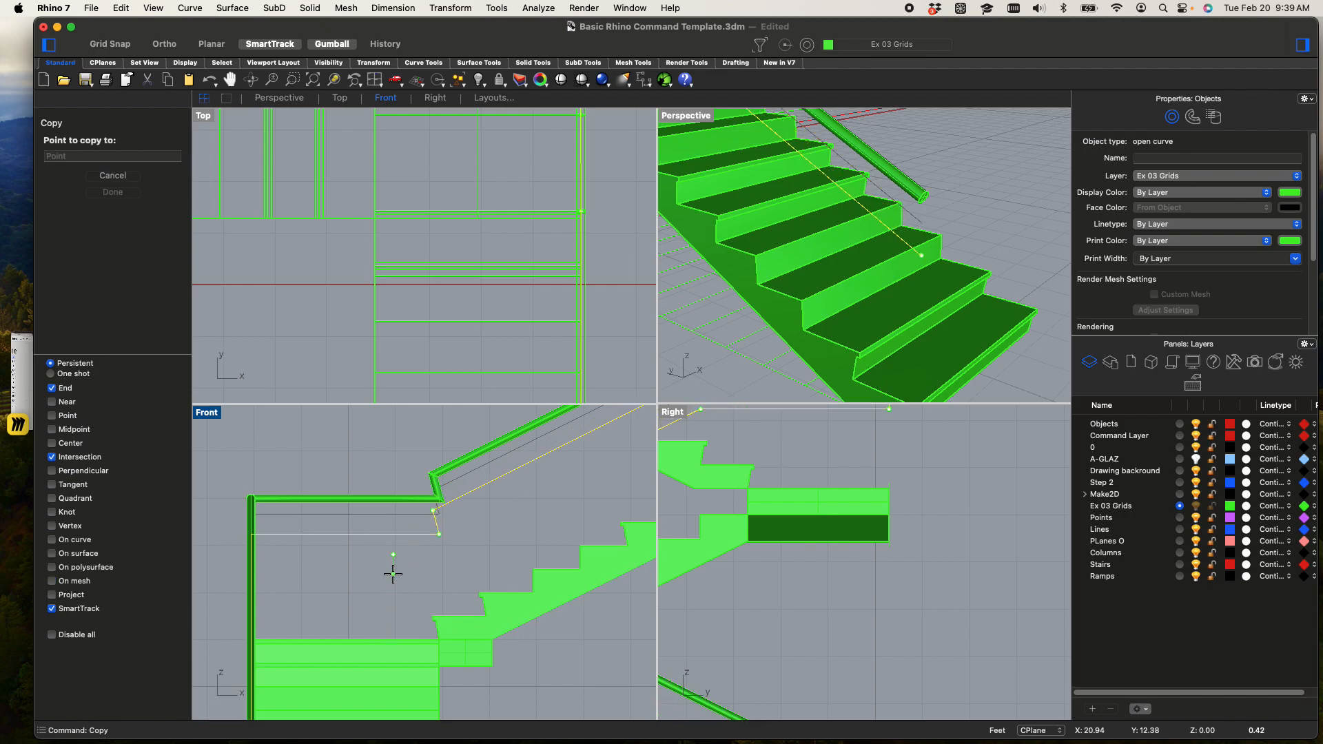
left_click(397, 592, "shift")
key("Escape")
key("Return")
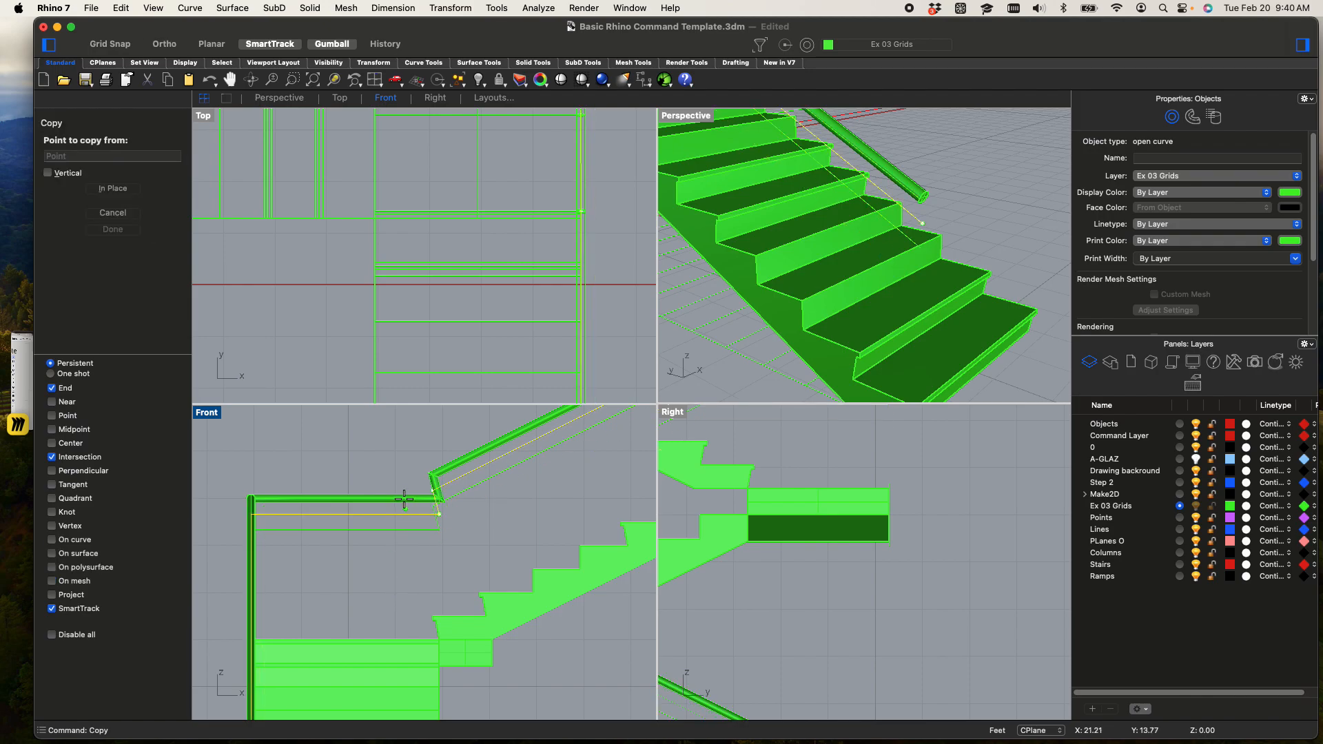
scroll(390, 517, "up", 6)
key("Escape")
left_click(390, 577)
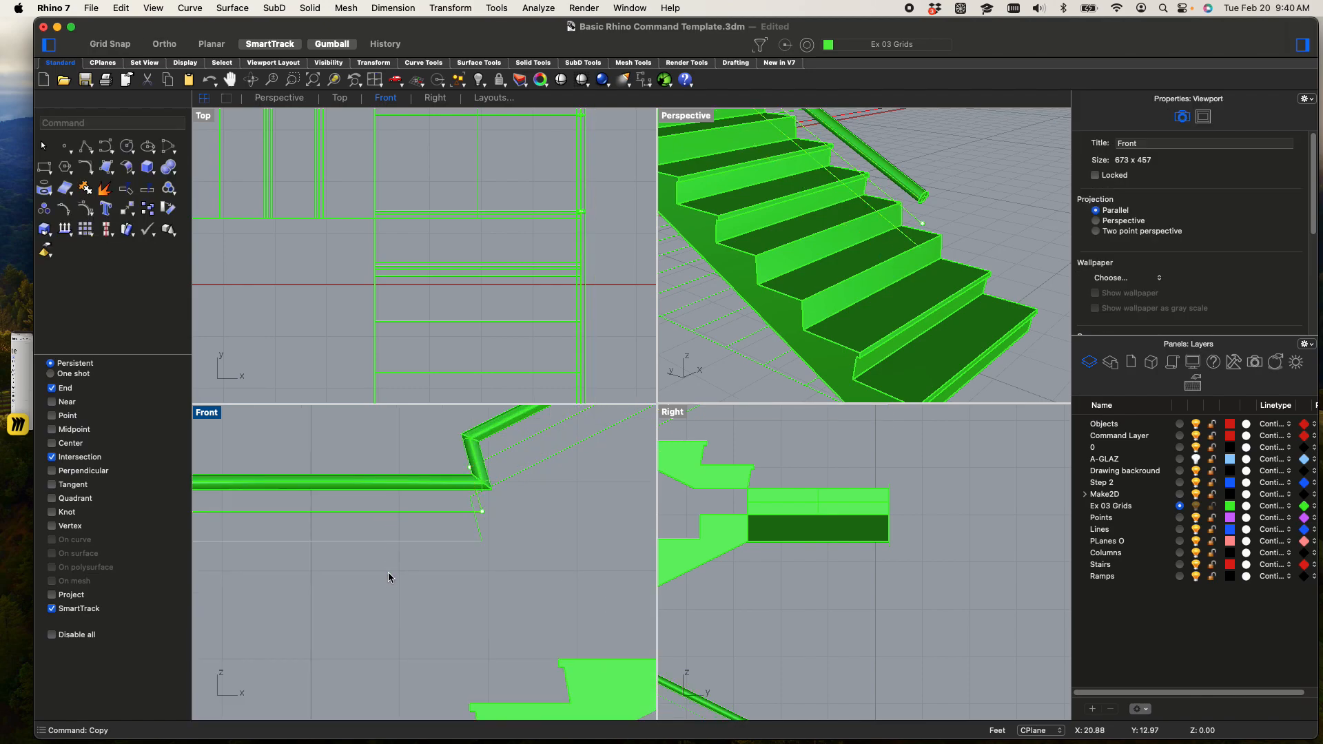
Copy the lowest rail curve 4" straight down in the Front viewport to make the third lowered rail
left_click(387, 541)
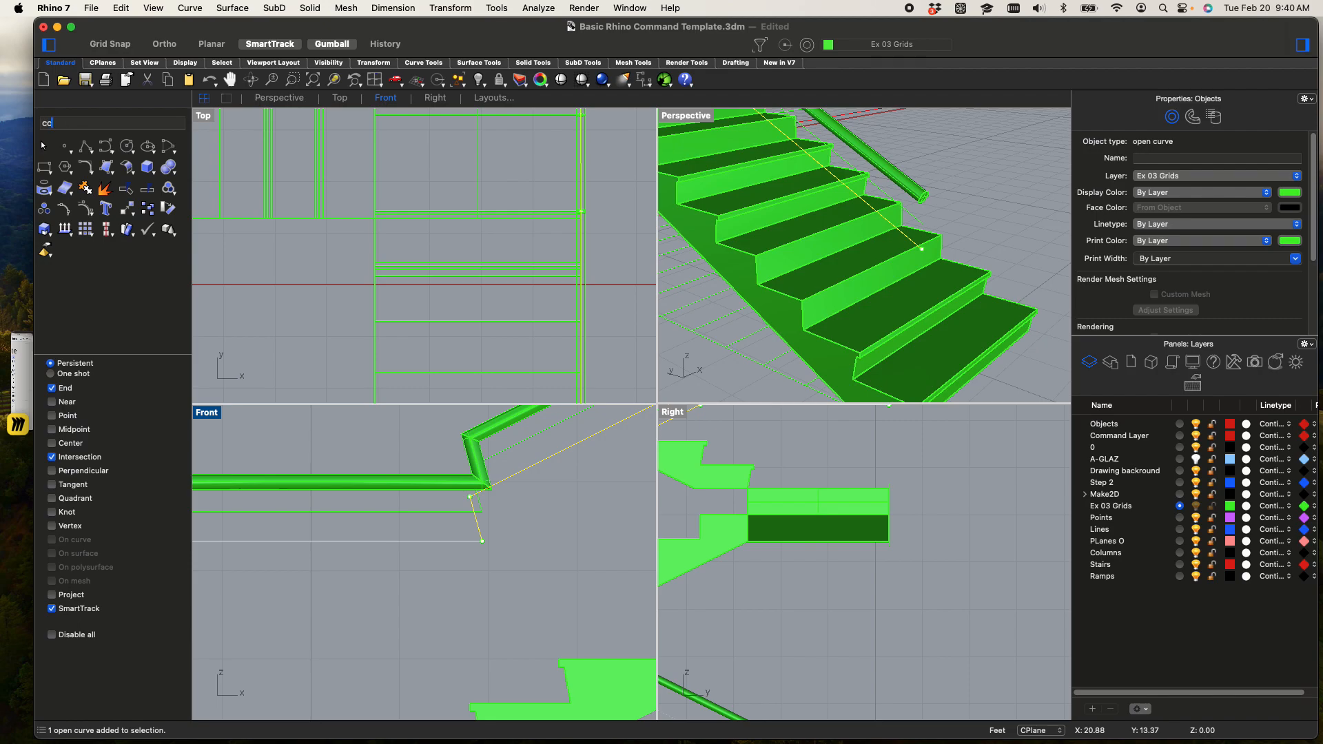
key("Return")
left_click(350, 592)
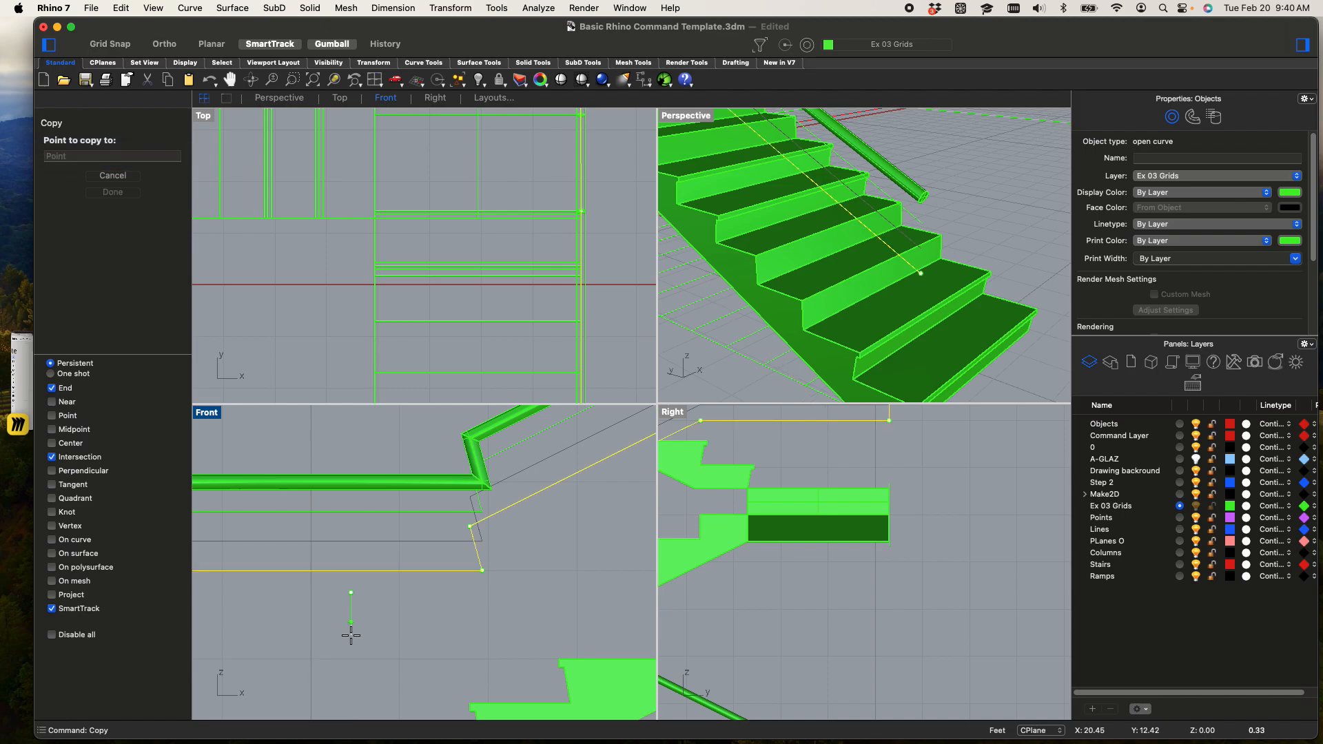
left_click(351, 622)
key("Return")
Select the three lowered rail curves and copy them straight down as a set in the Front viewport, keeping the 4" spacing
scroll(444, 570, "down", 4)
right_click_drag(466, 555, 507, 536)
right_click_drag(761, 398, 806, 278)
left_click_drag(850, 276, 785, 258)
type("copy")
key("Return")
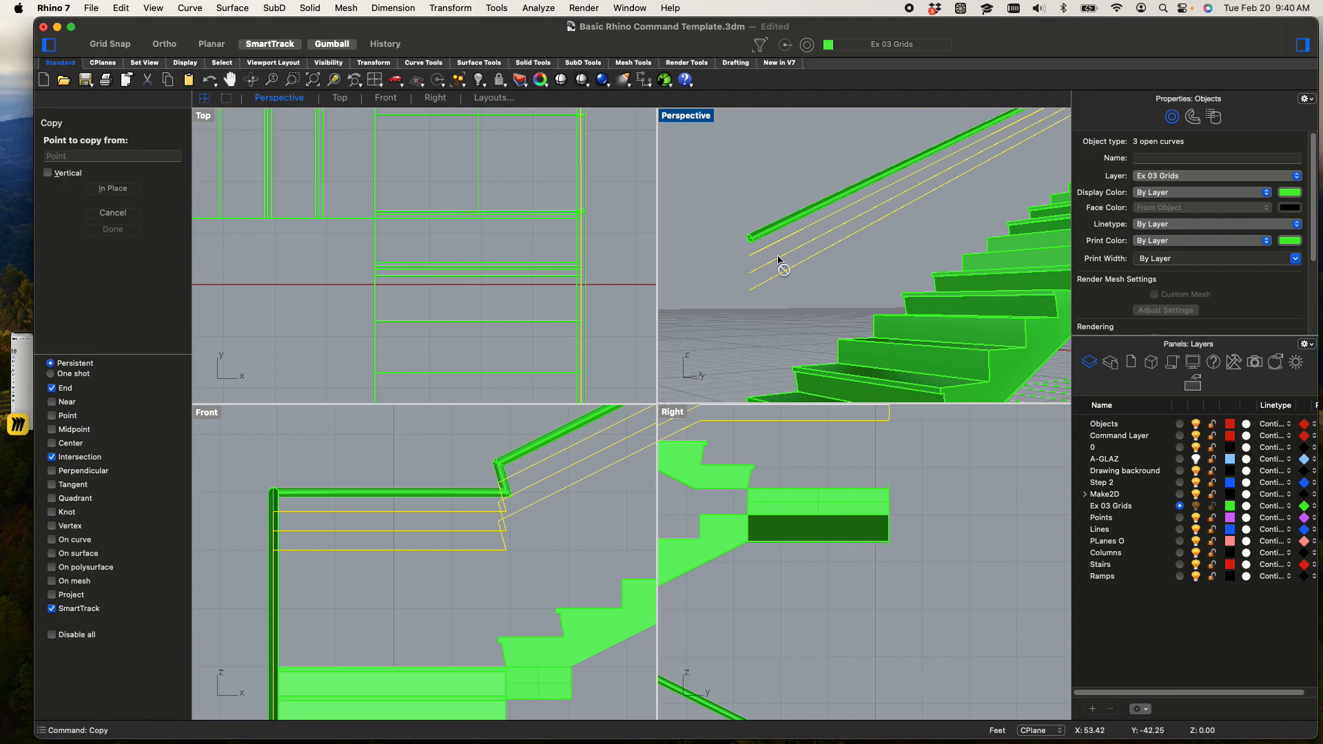
scroll(496, 592, "up", 8)
left_click(500, 537)
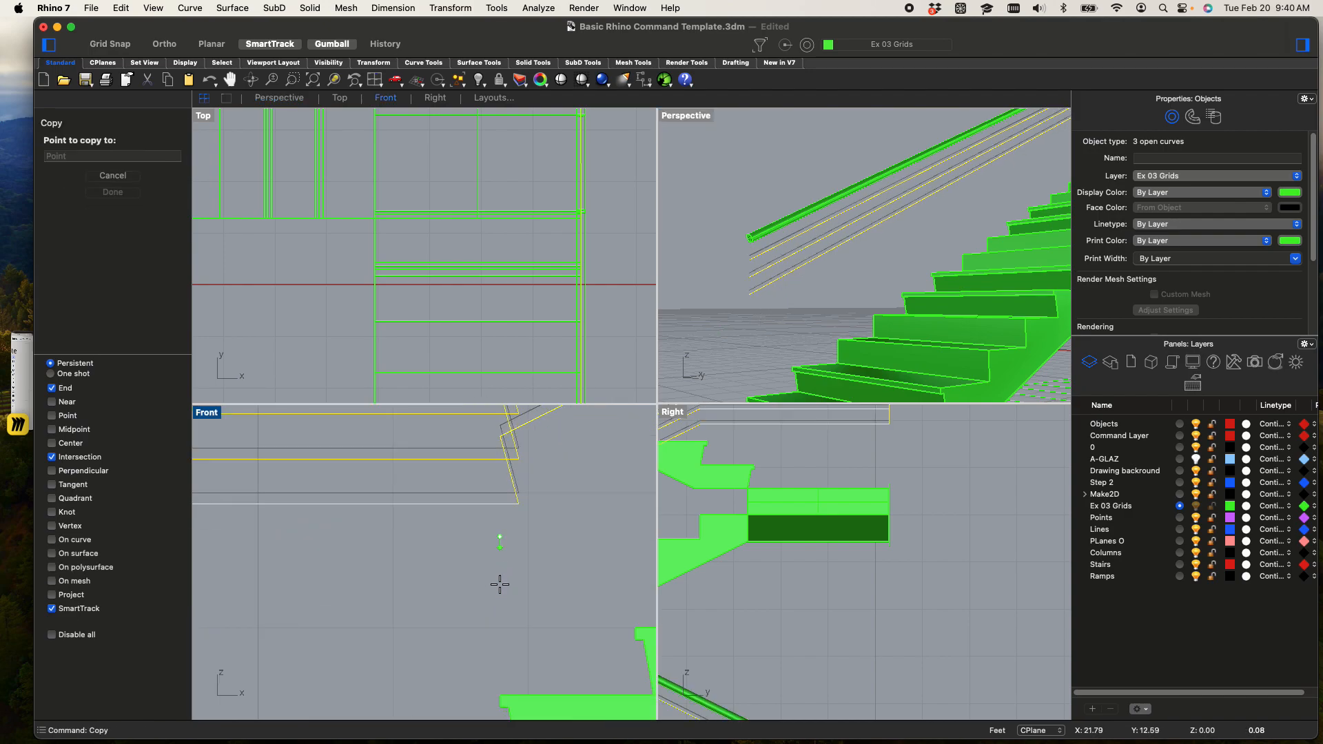
key("shift")
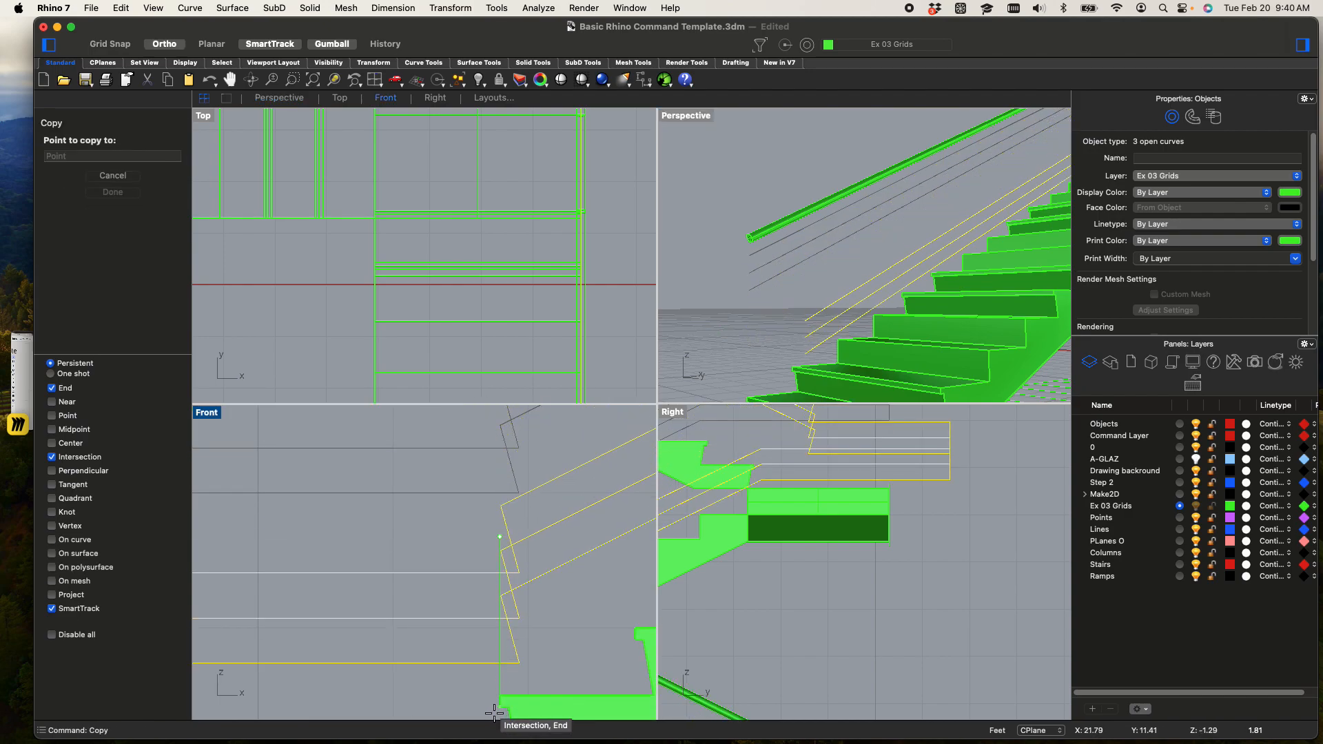
left_click(495, 659, "shift")
Place a second copy of the three-curve set directly below the first, reaching down to the landing, and finish copying
scroll(552, 627, "down", 4)
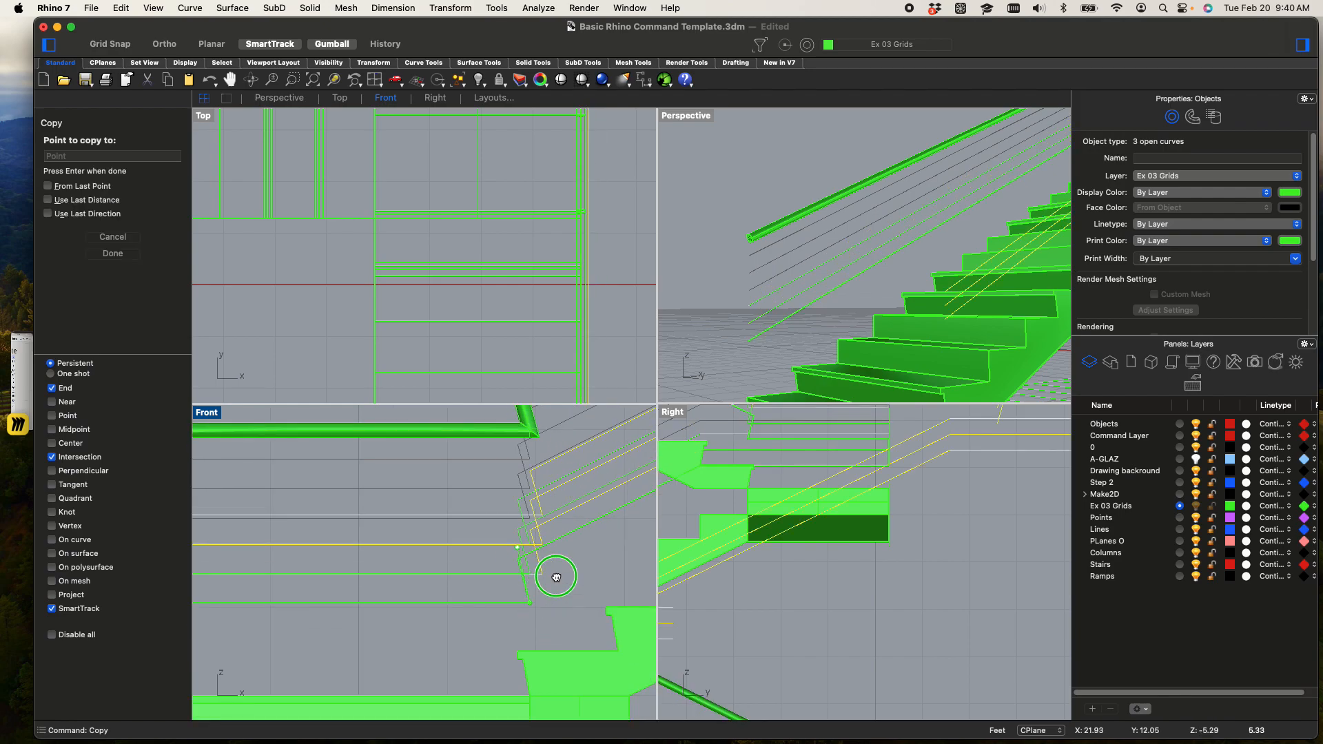
right_click_drag(543, 588, 610, 486)
key("shift")
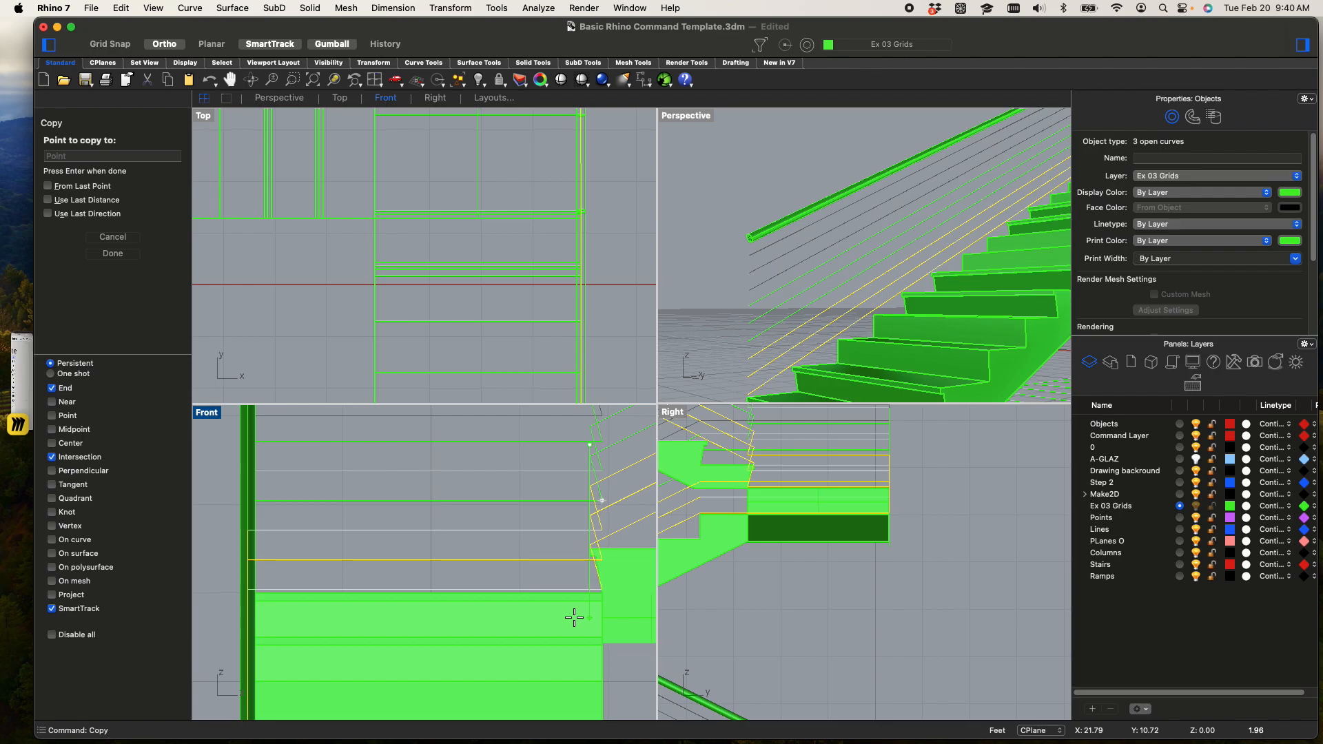
left_click(596, 542)
key("Return")
Select all nine rail curves and pipe them with a .25" radius and flat caps
right_click_drag(882, 245, 756, 355)
left_click_drag(758, 353, 714, 176)
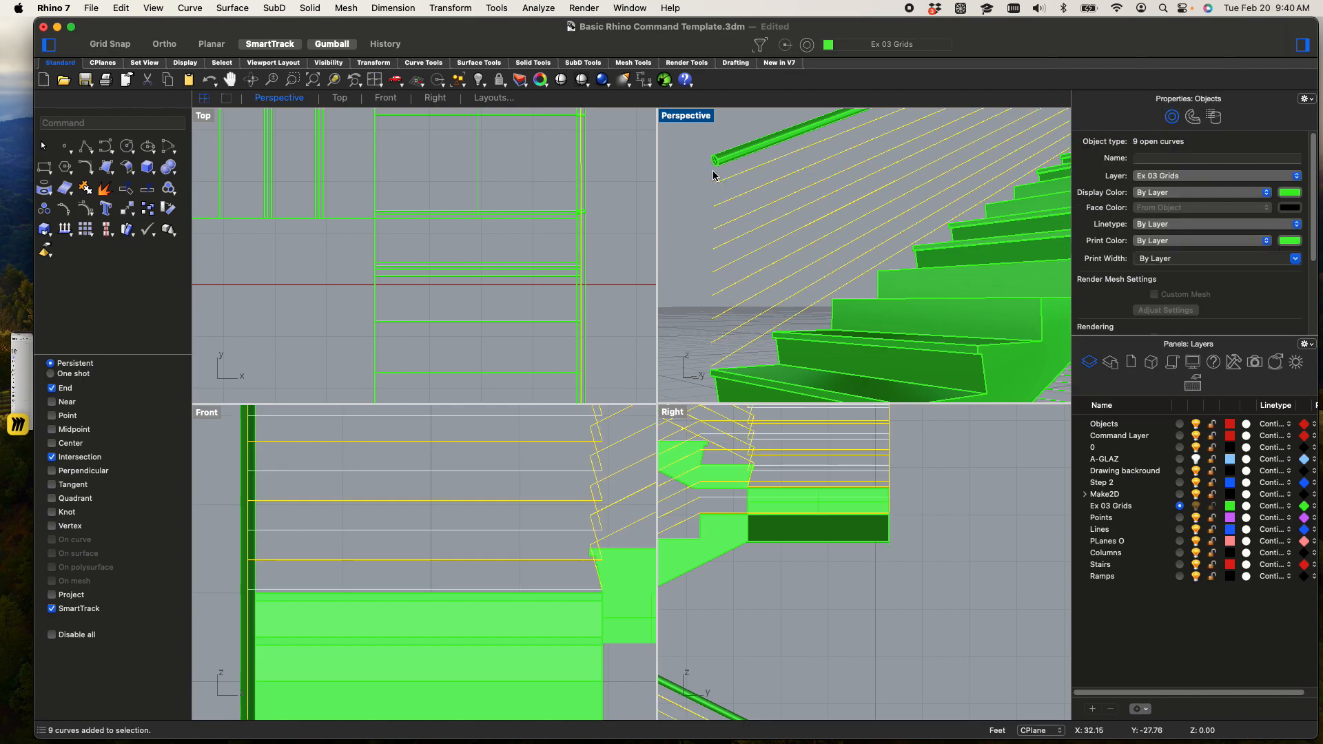
type("Pipe")
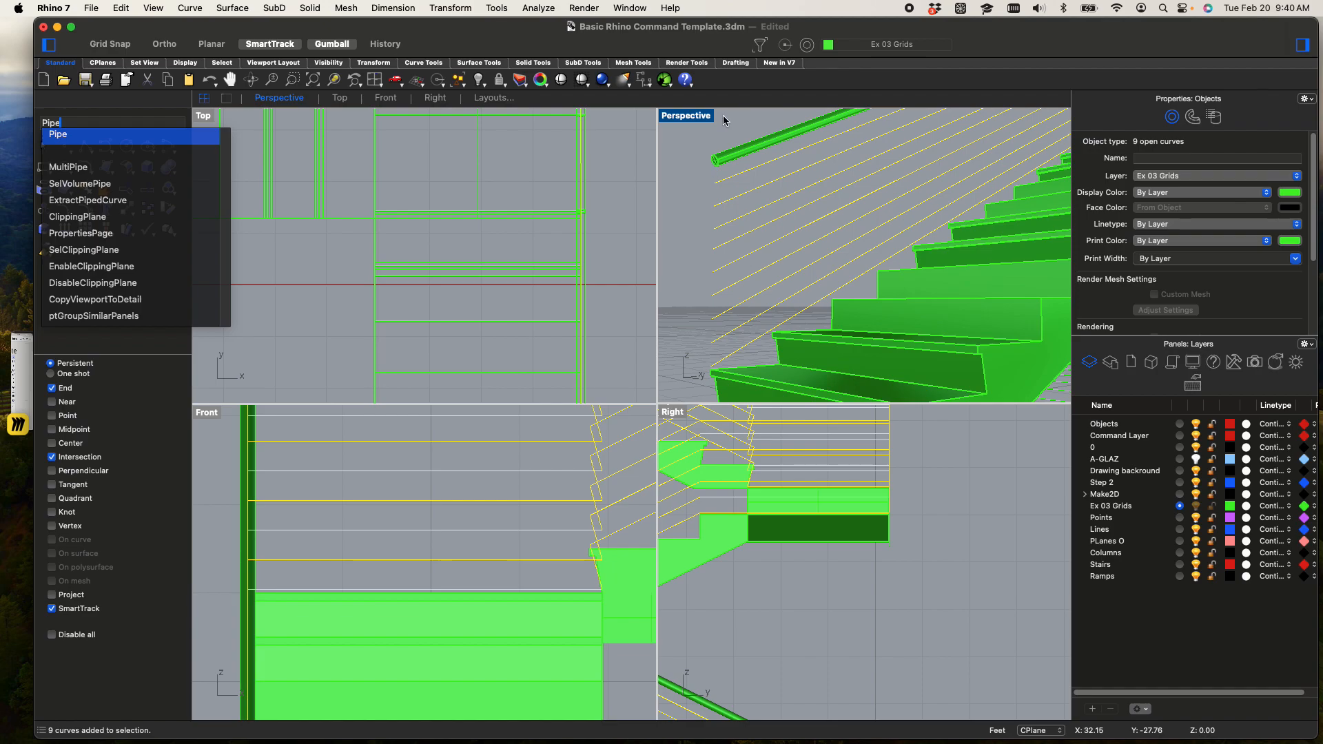
left_click(69, 143)
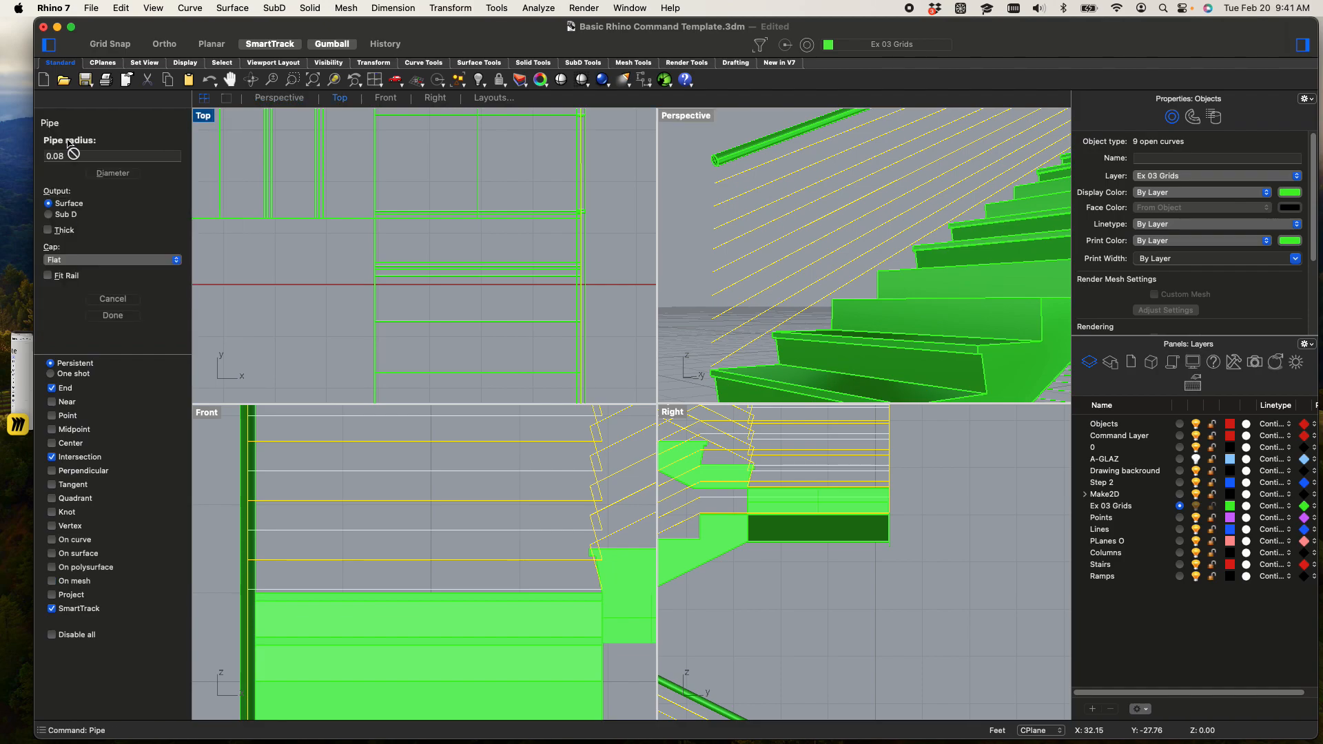
left_click(122, 160)
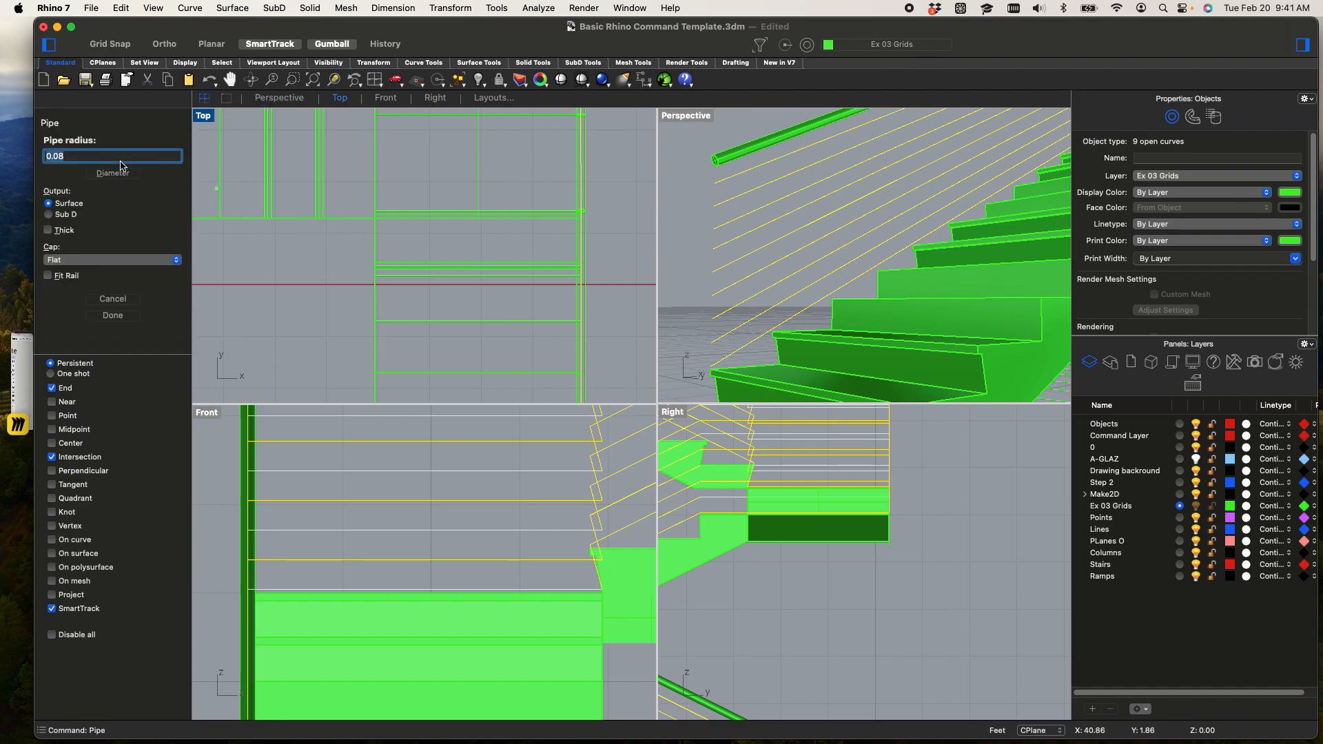
type(".25\"")
key("Return")
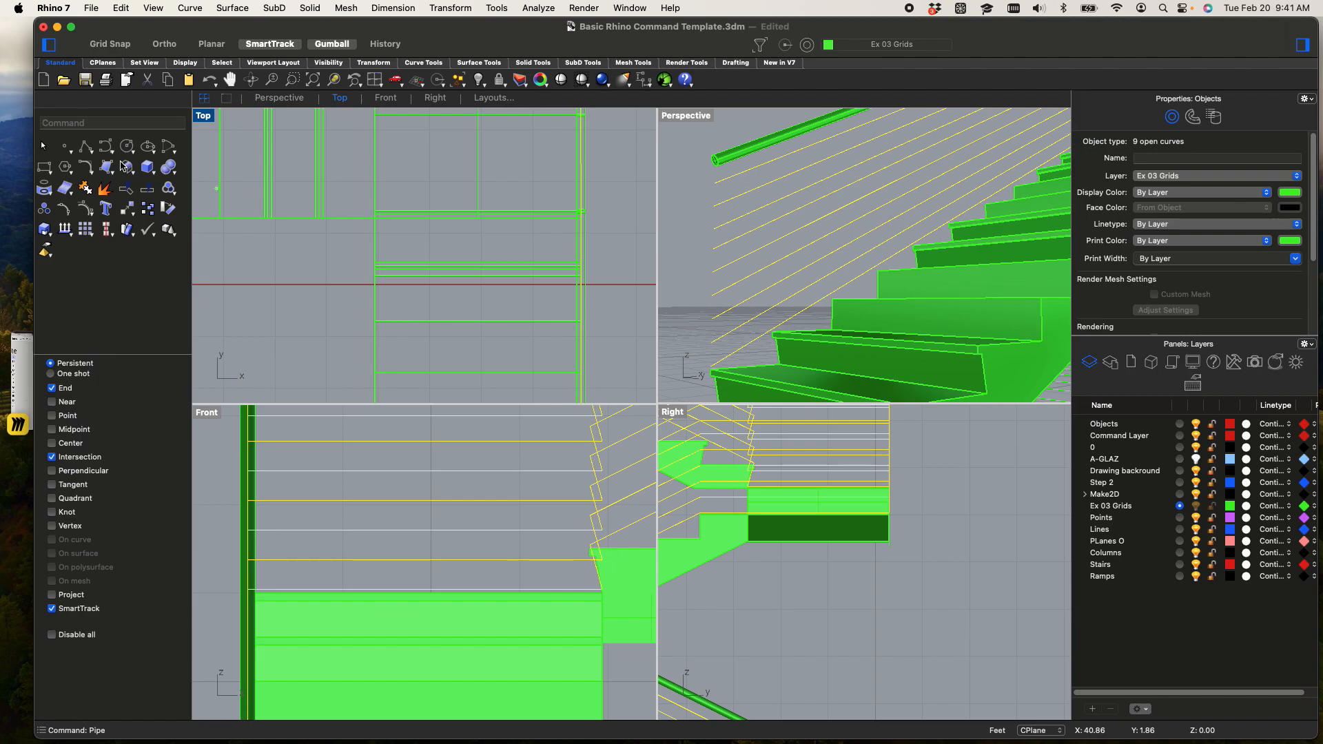
Maximize the Perspective viewport and examine the piped rails along the whole staircase
left_click(675, 247)
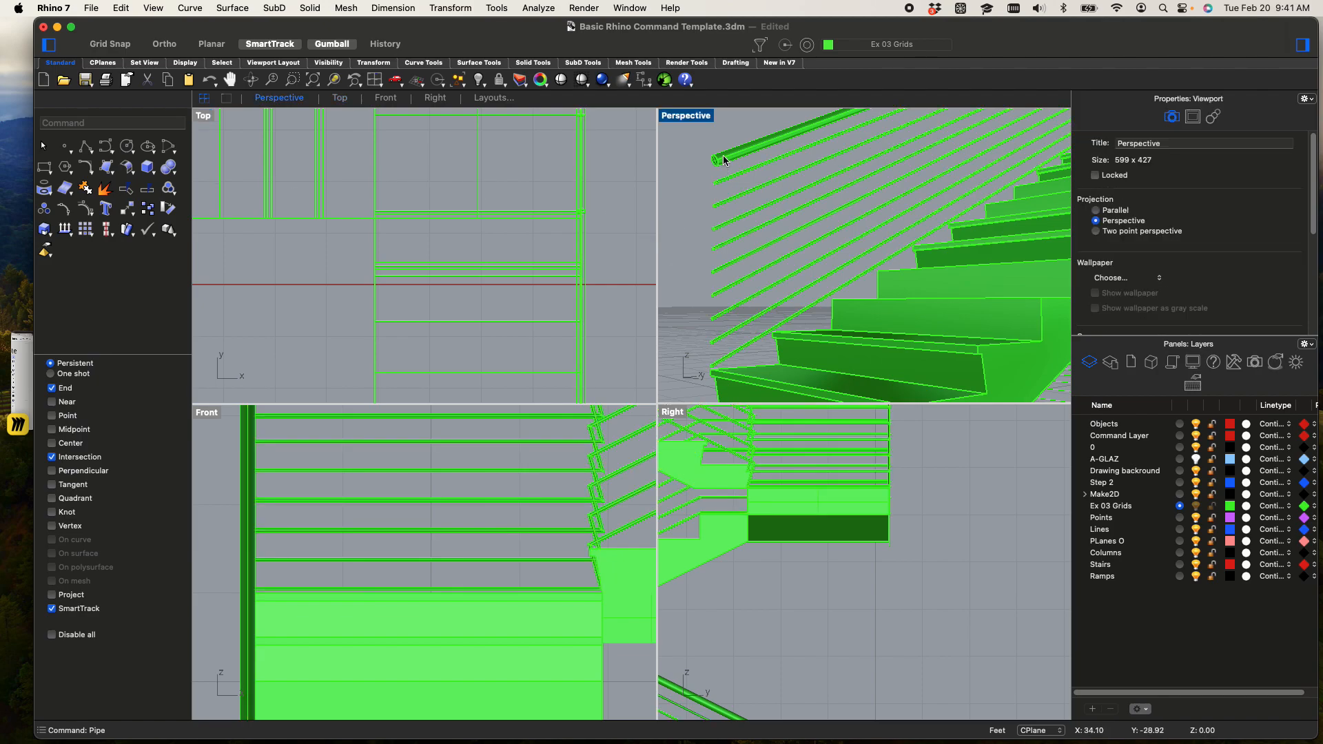
double_click(698, 112)
right_click_drag(700, 177, 484, 539)
right_click(615, 371)
left_click(567, 344)
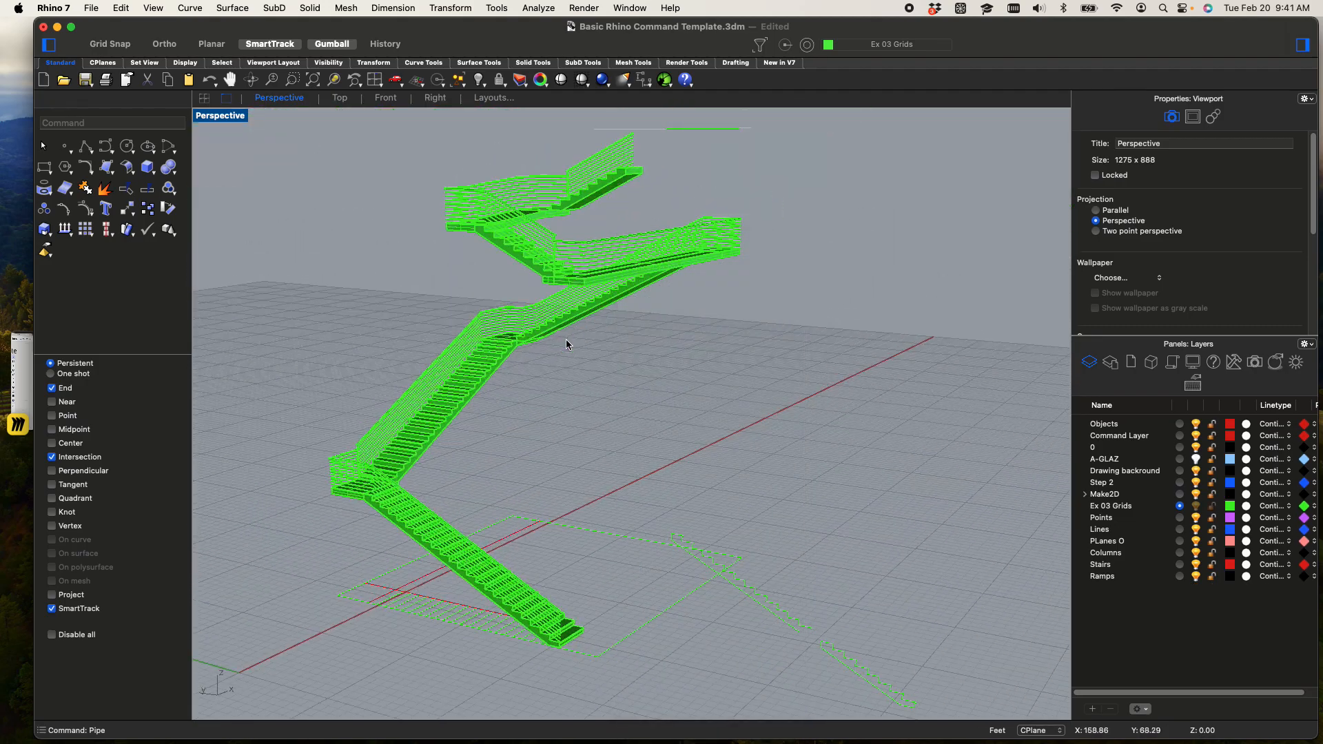
scroll(568, 389, "up", 6)
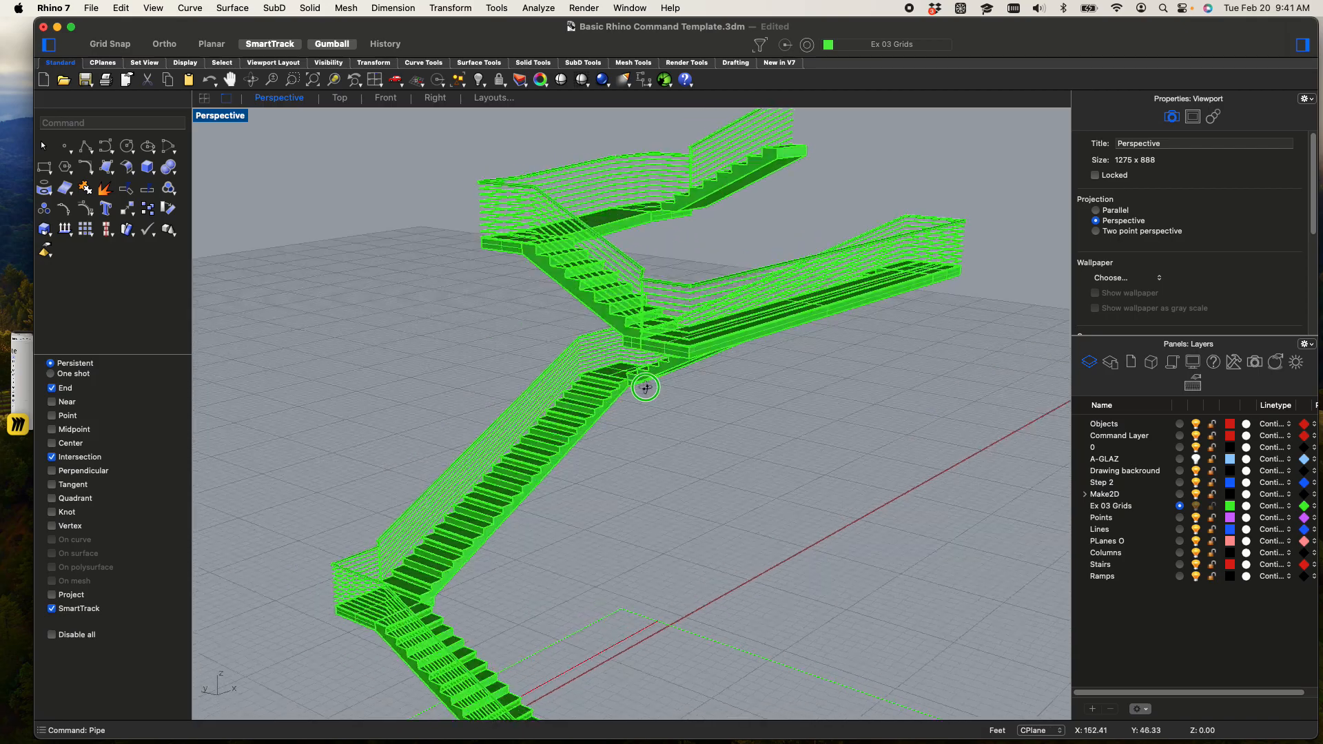
right_click_drag(637, 381, 554, 408)
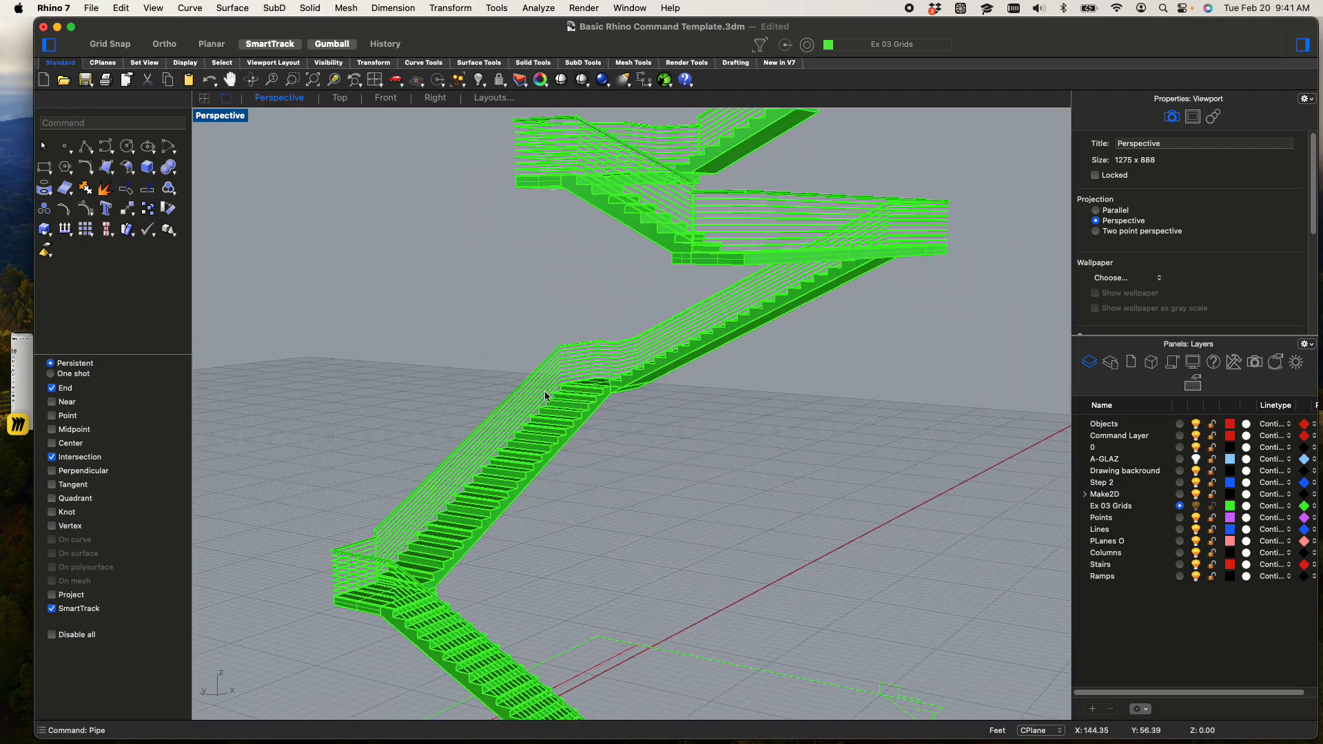
Switch the Perspective viewport to Rendered display and examine the rails on the landings and flights
left_click(209, 123)
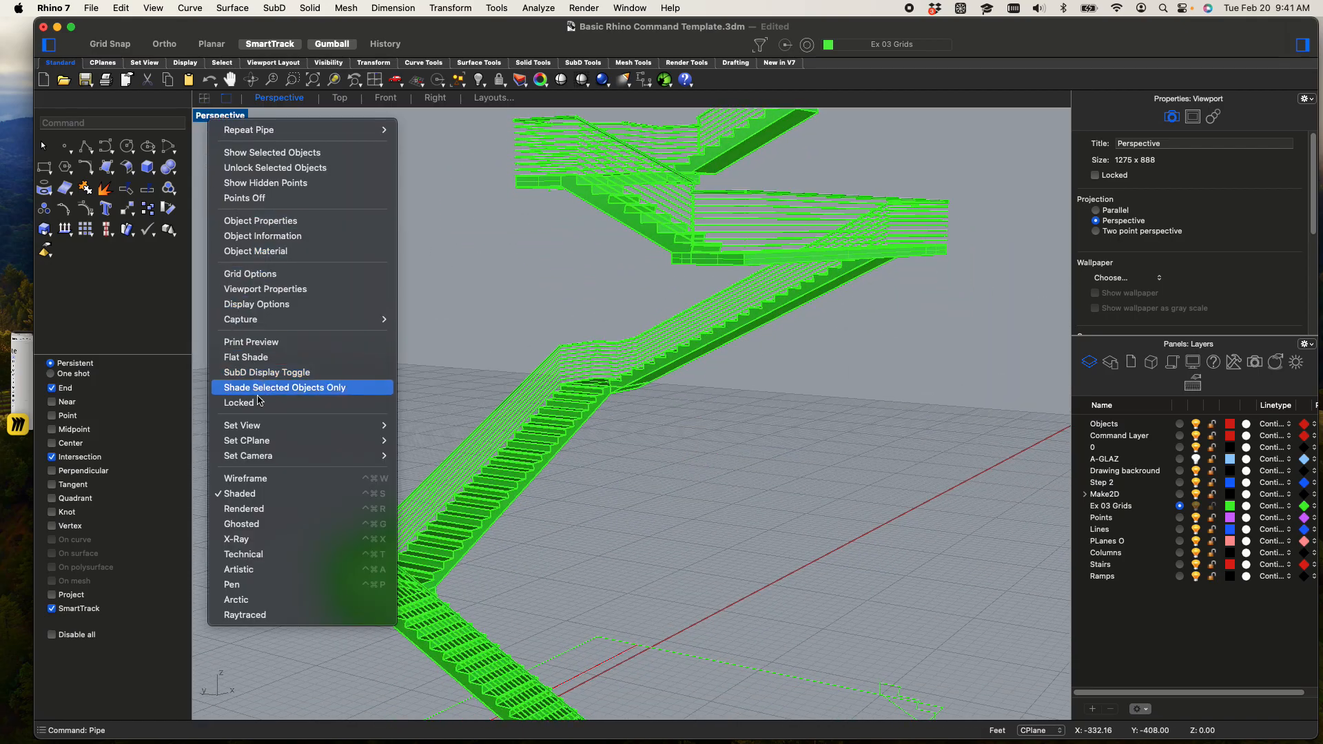
left_click(260, 512)
right_click_drag(523, 438, 652, 462, "shift")
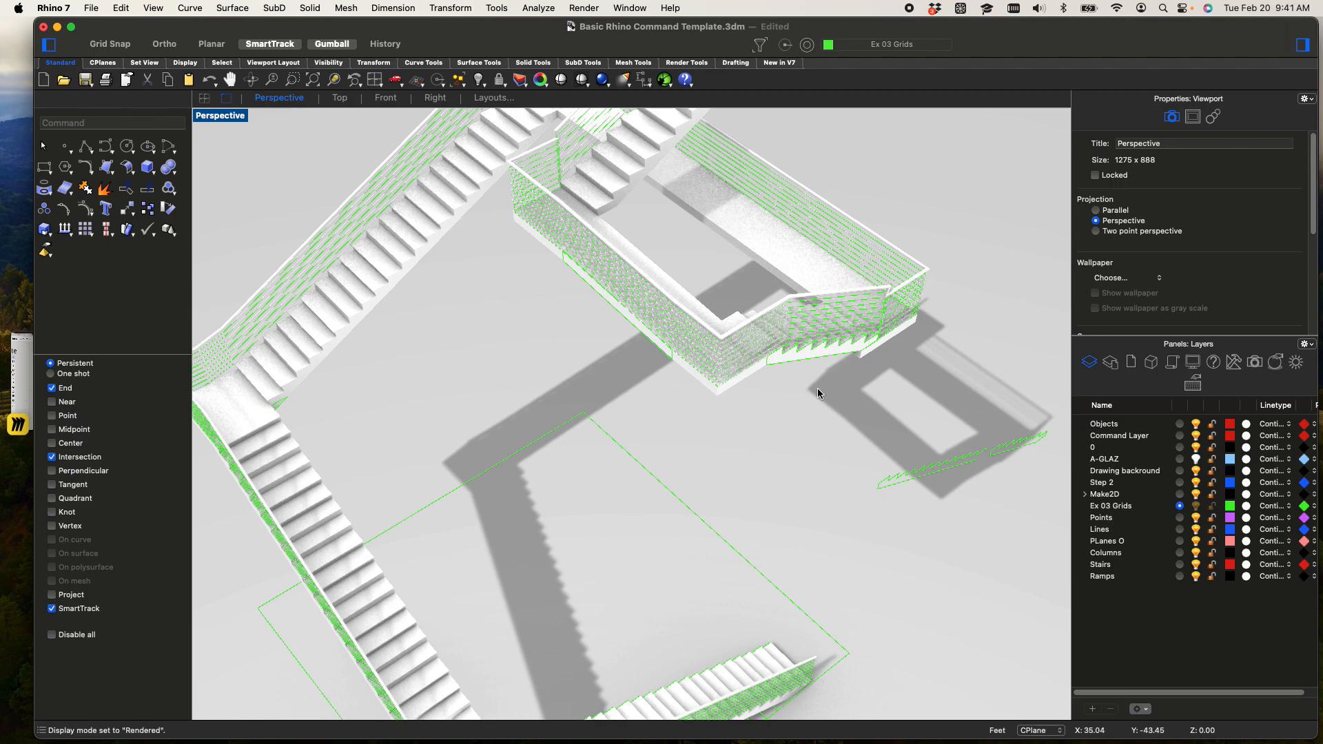
scroll(808, 372, "down", 5)
right_click_drag(808, 372, 750, 277)
scroll(500, 527, "up", 5)
scroll(500, 527, "up", 2)
scroll(552, 349, "up", 2)
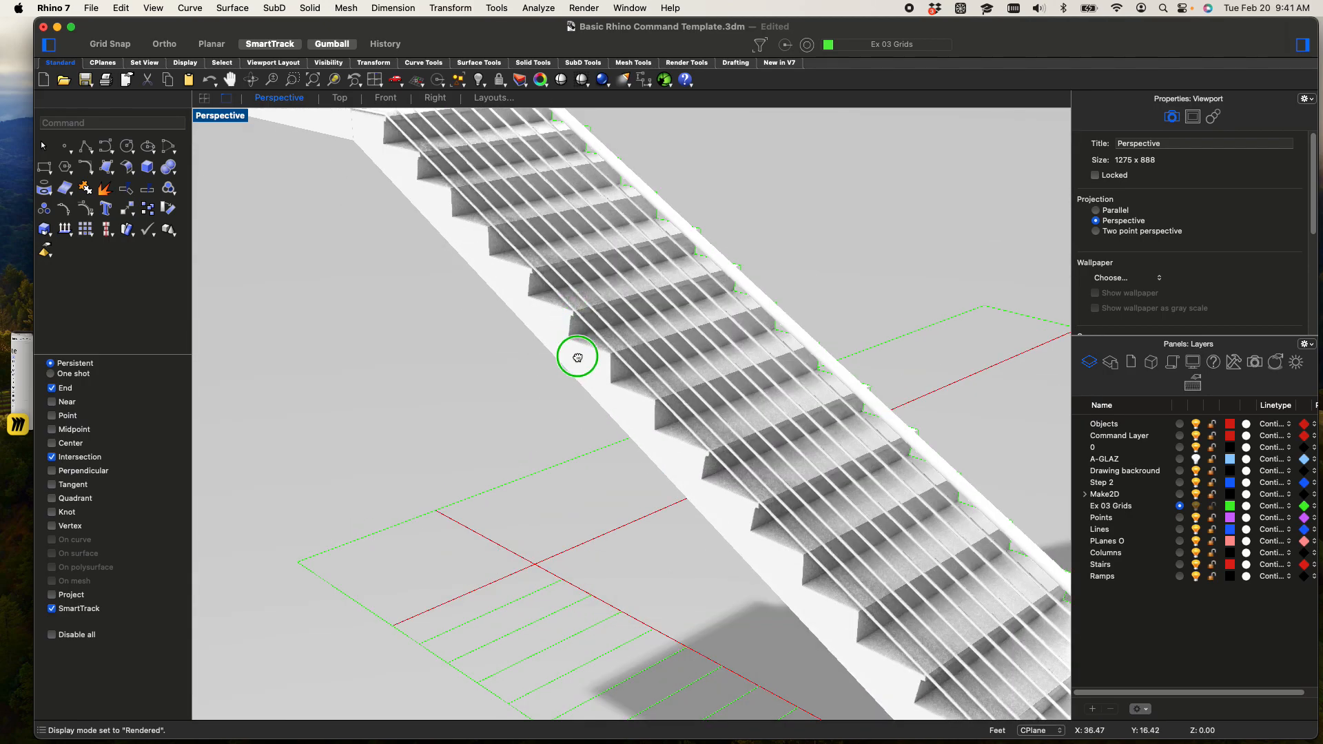
right_click_drag(575, 348, 591, 386)
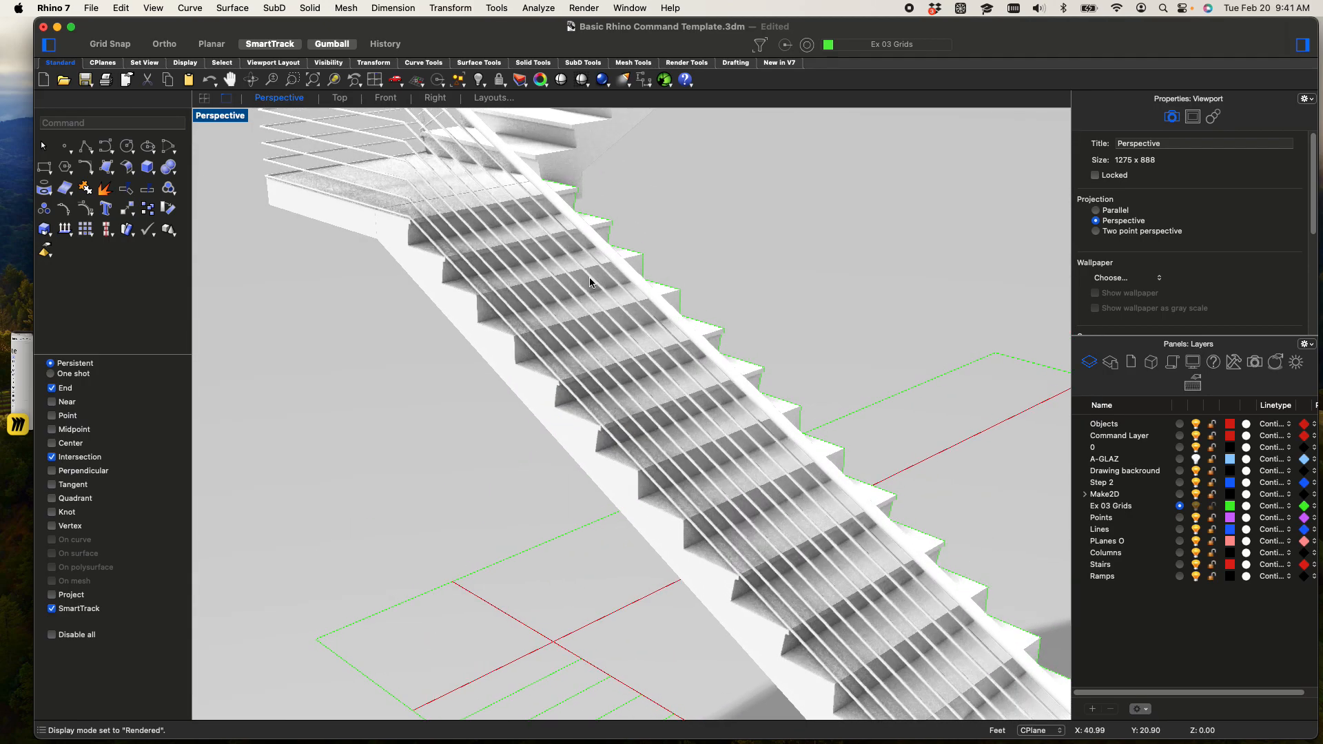
Return the Perspective viewport to Shaded display and examine the rail bends at the lower landing up close
left_click(230, 119)
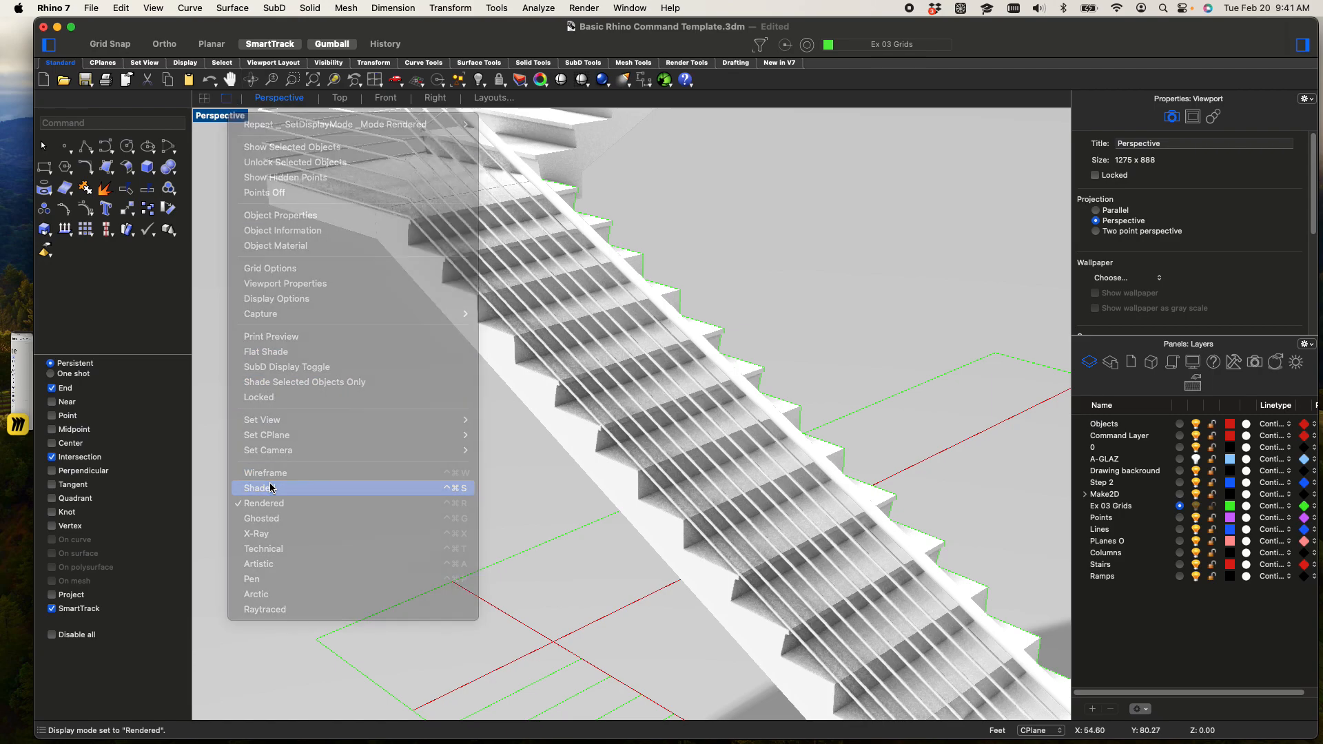
left_click(272, 487)
scroll(393, 441, "down", 5)
right_click_drag(402, 437, 531, 441)
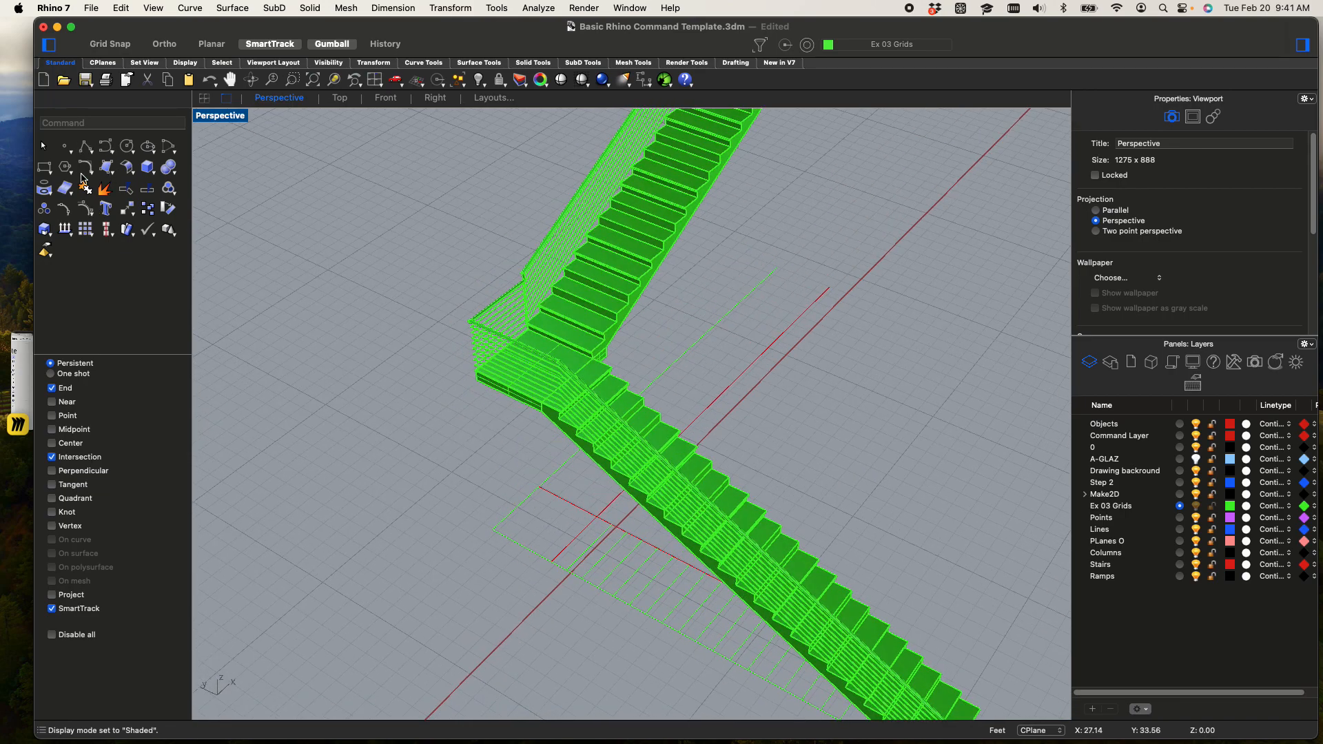
scroll(496, 397, "up", 3)
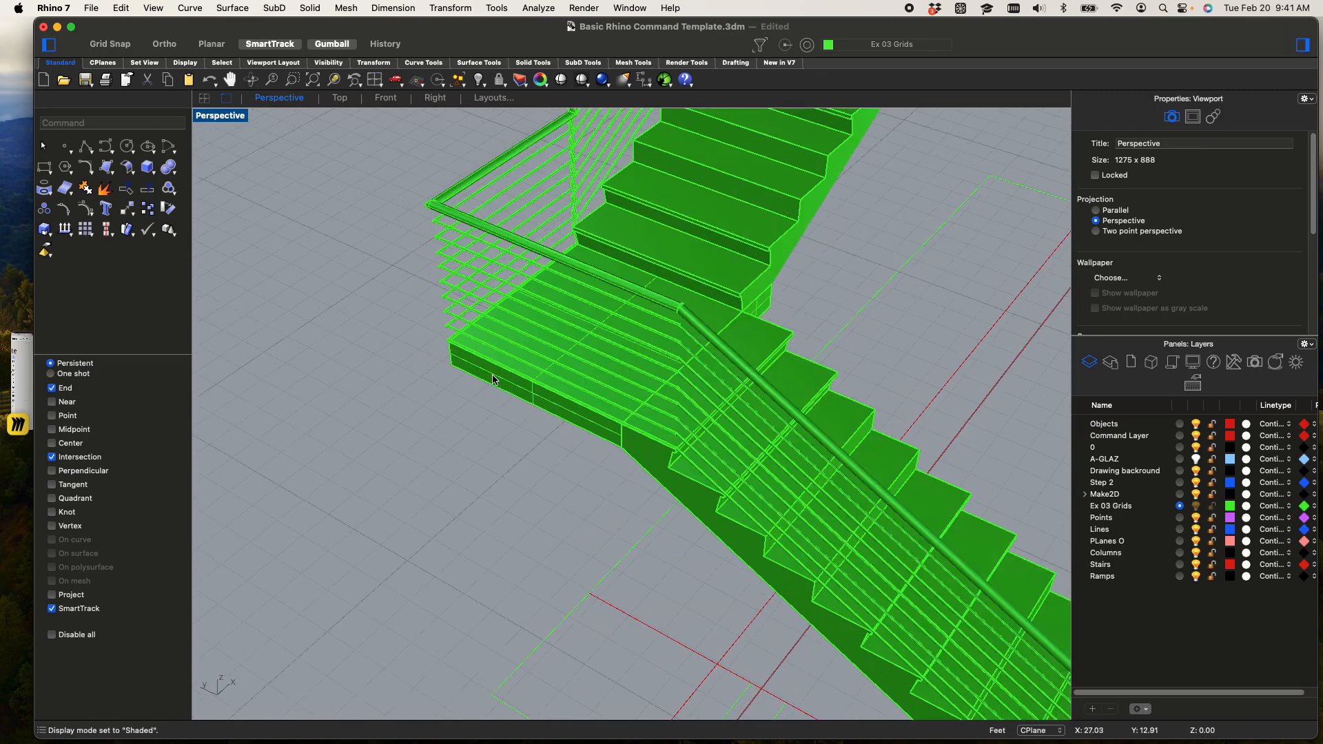
scroll(551, 289, "up", 3)
scroll(551, 320, "up", 3)
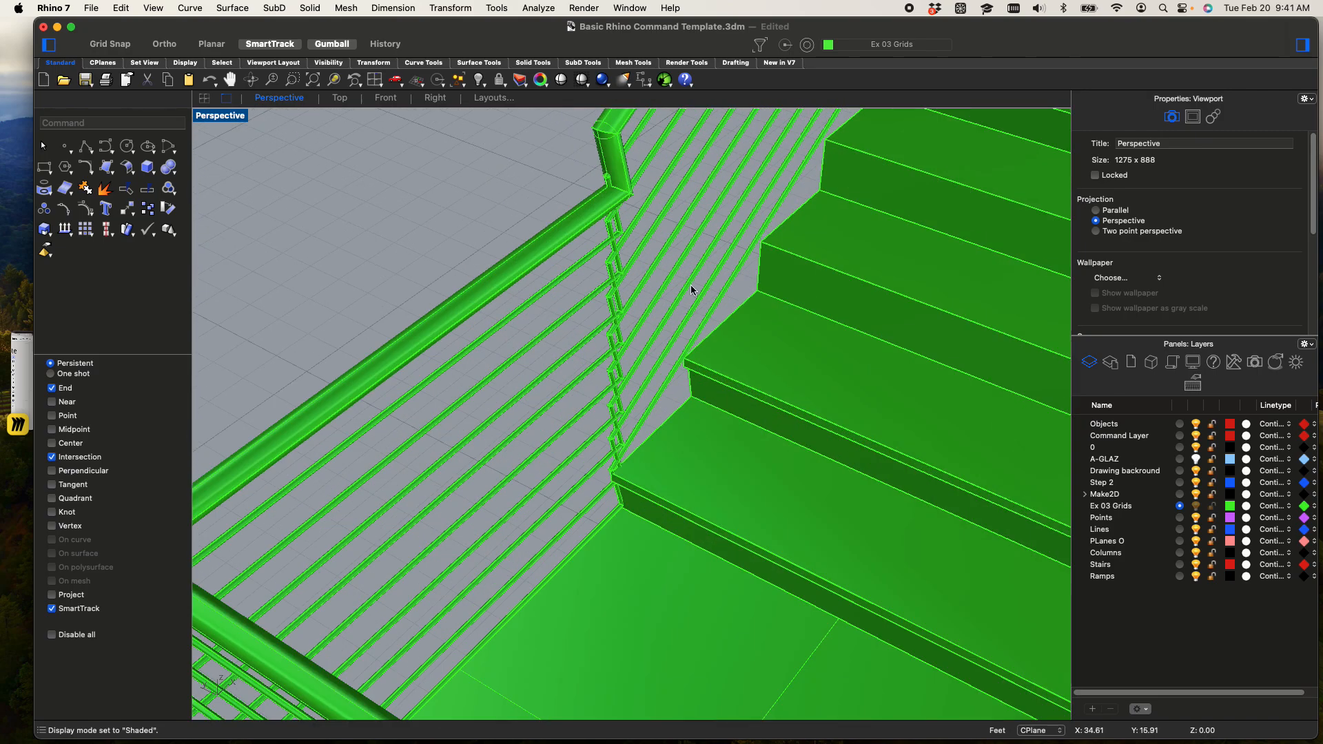
Start a line at the outer nosing corner of the third step from the bottom
scroll(658, 229, "down", 5)
right_click_drag(669, 355, 584, 243, "shift")
right_click_drag(975, 522, 613, 194, "shift")
right_click_drag(933, 481, 827, 398, "shift")
scroll(842, 466, "up", 8)
right_click_drag(744, 461, 796, 498, "shift")
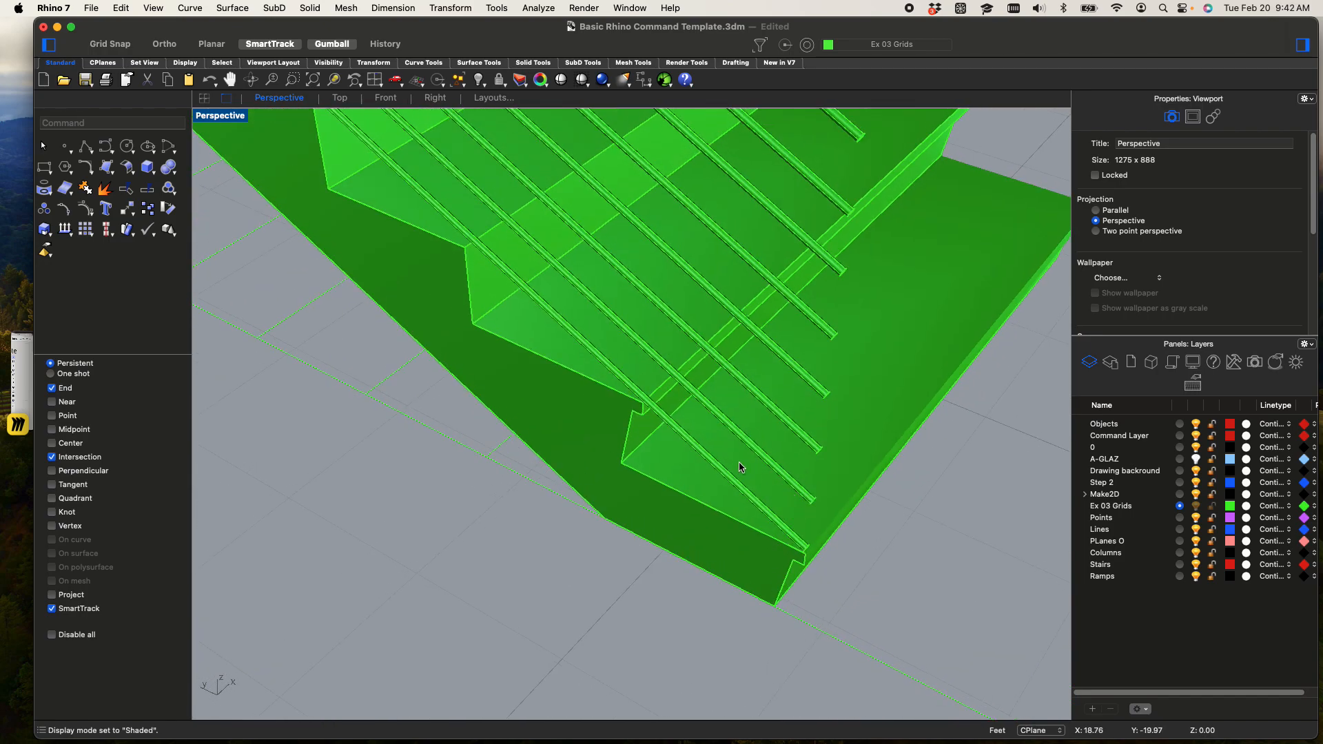
type("ne")
key("Return")
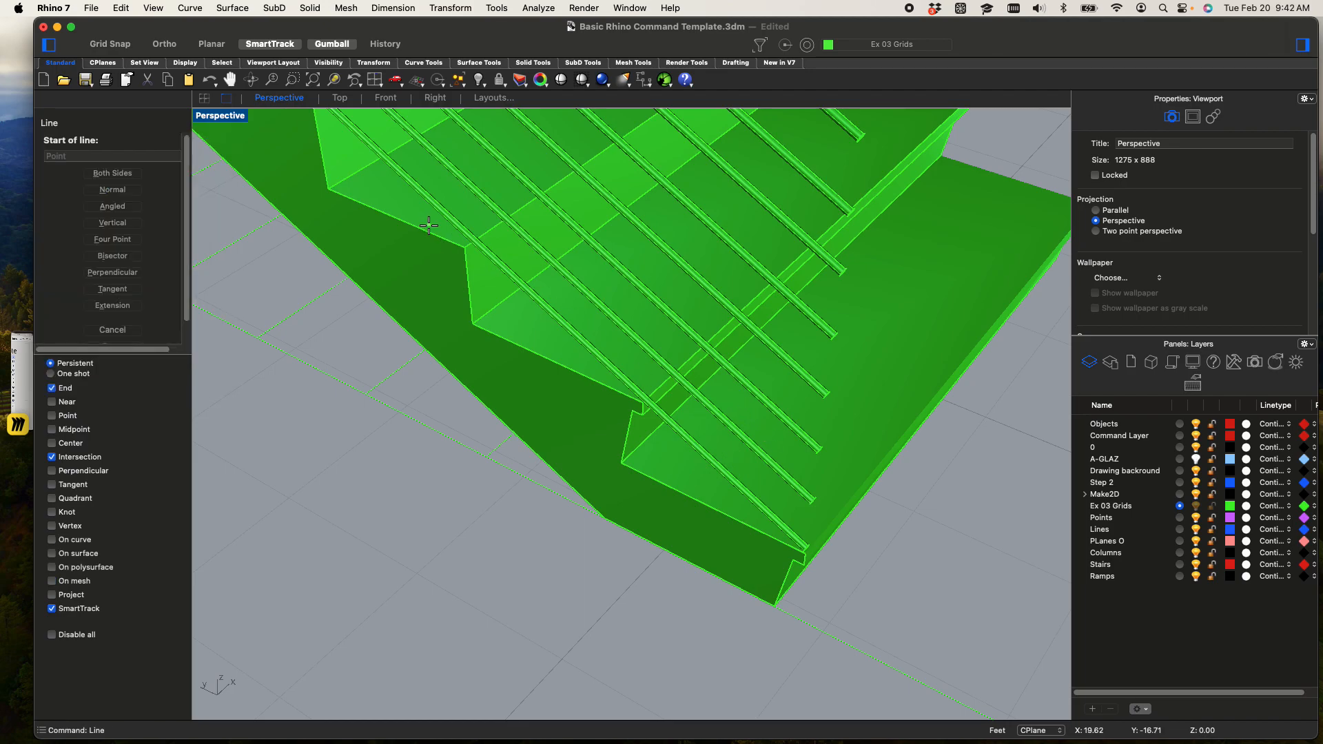
left_click(466, 247)
Restore the four-viewport layout and end the line straight up, just above the handrail, in the Right viewport
scroll(468, 246, "down", 10)
right_click_drag(490, 255, 654, 522, "shift")
right_click_drag(624, 453, 458, 156)
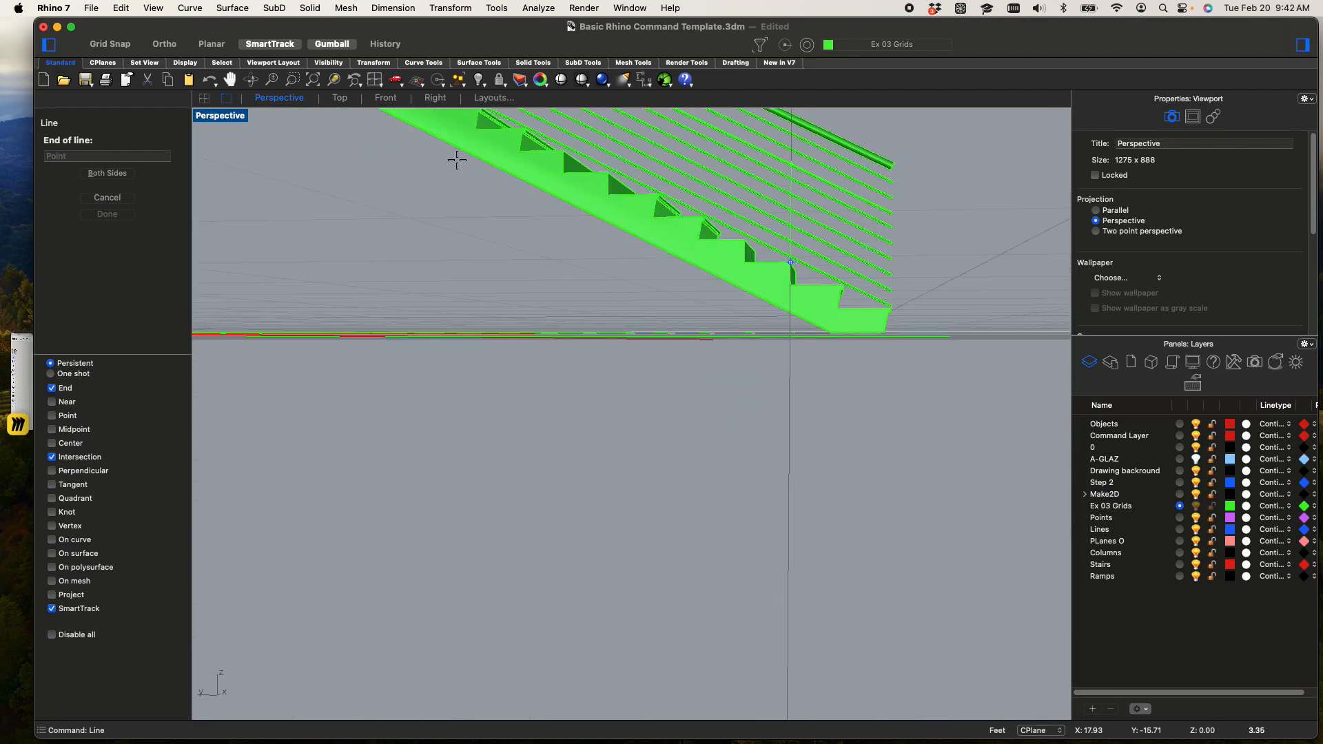
double_click(218, 115)
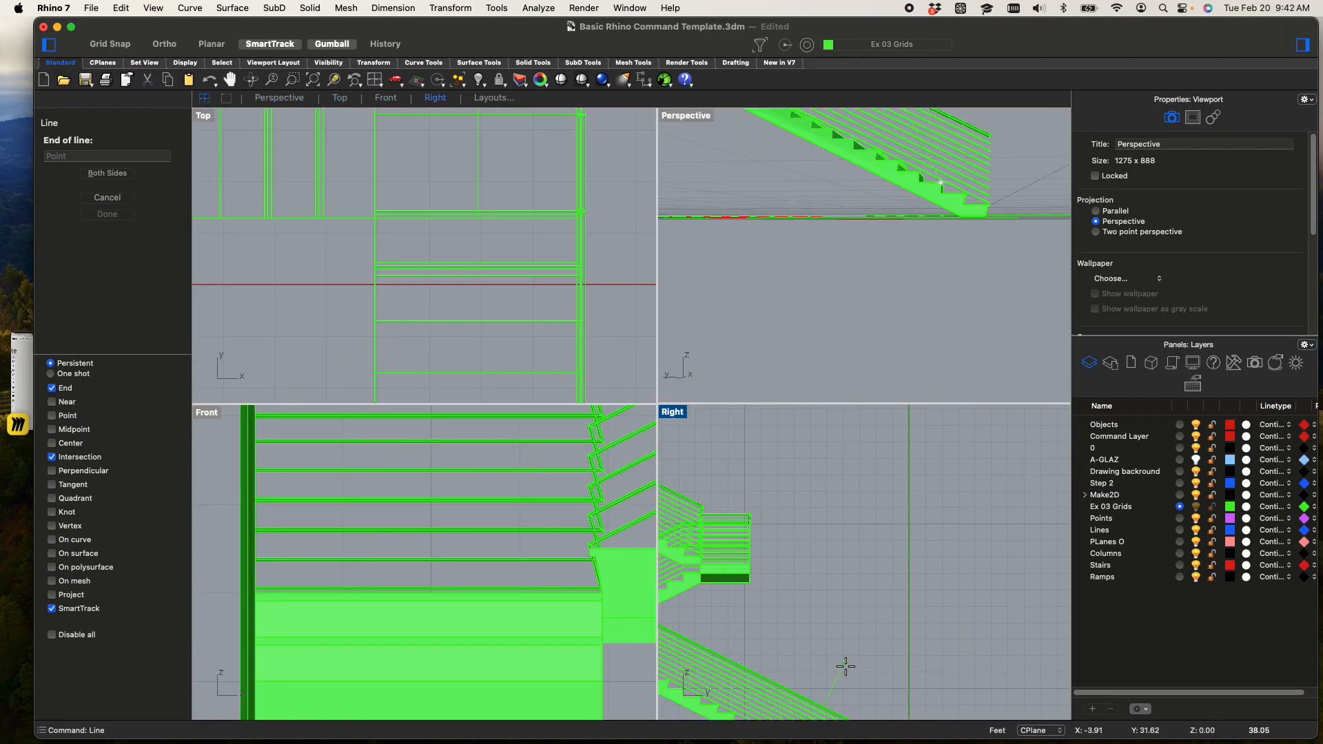
right_click_drag(819, 387, 824, 365)
scroll(806, 552, "down", 6)
right_click_drag(798, 536, 915, 375)
scroll(840, 492, "up", 10)
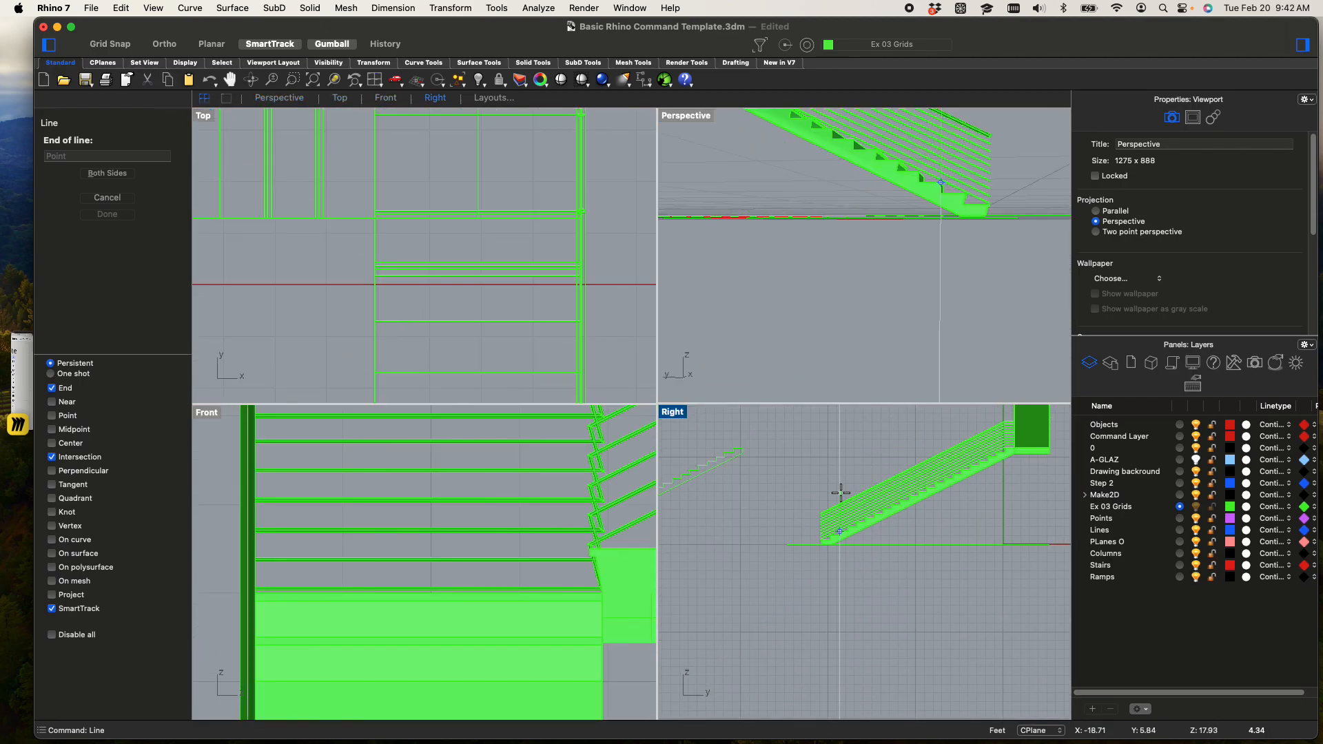
scroll(958, 568, "up", 6)
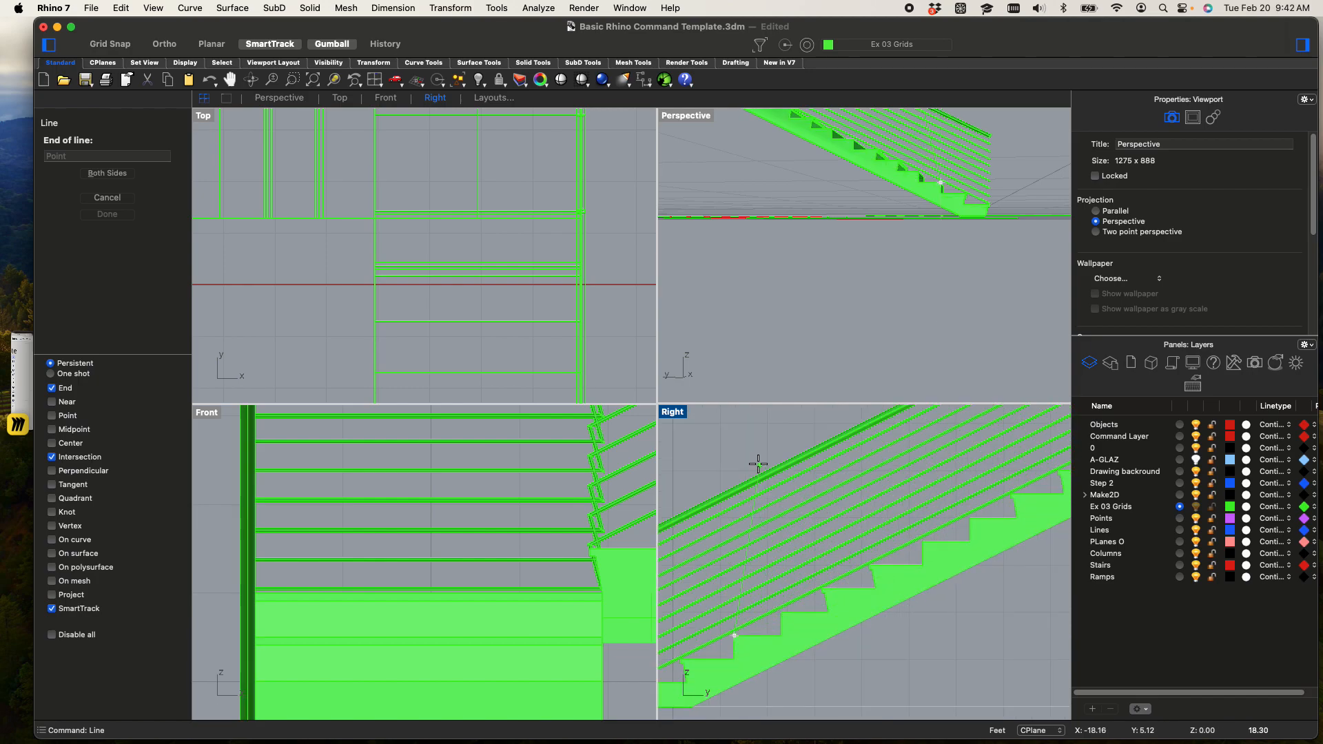
key("F8")
left_click(736, 456, "shift")
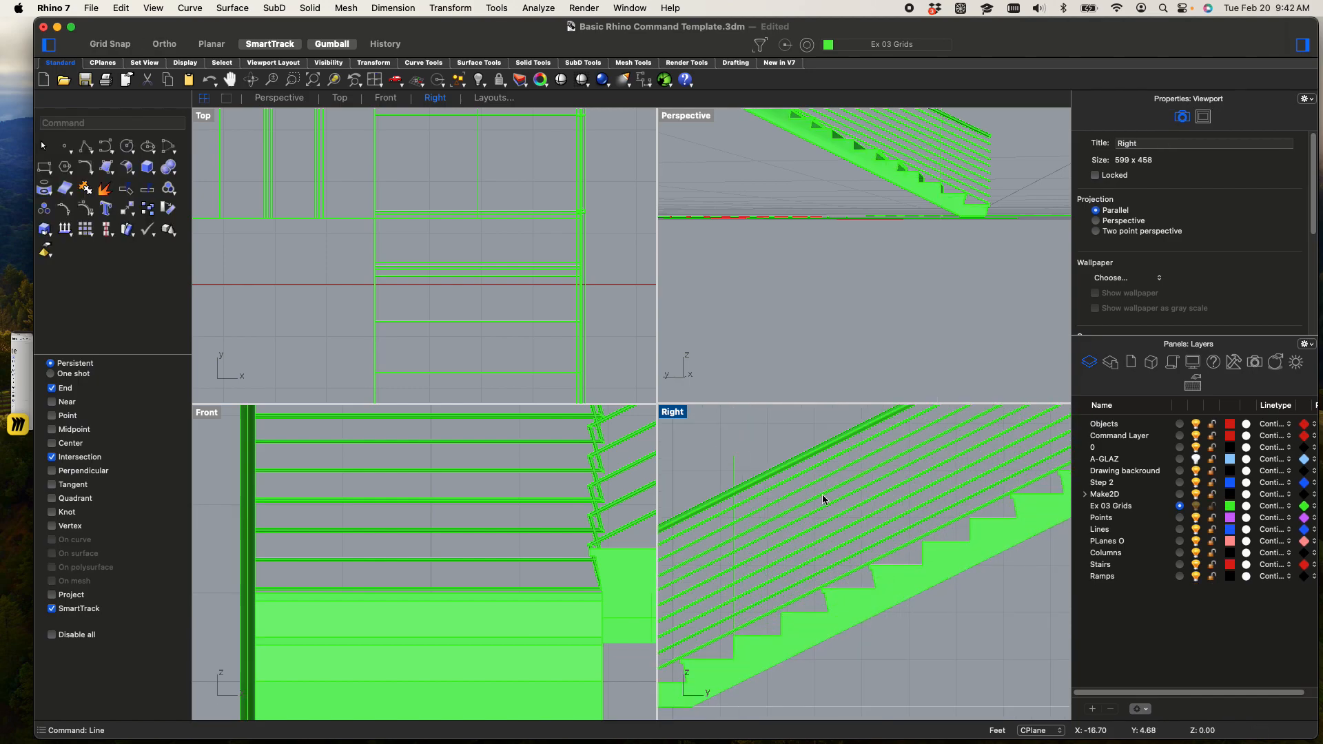
type("m")
key("Return")
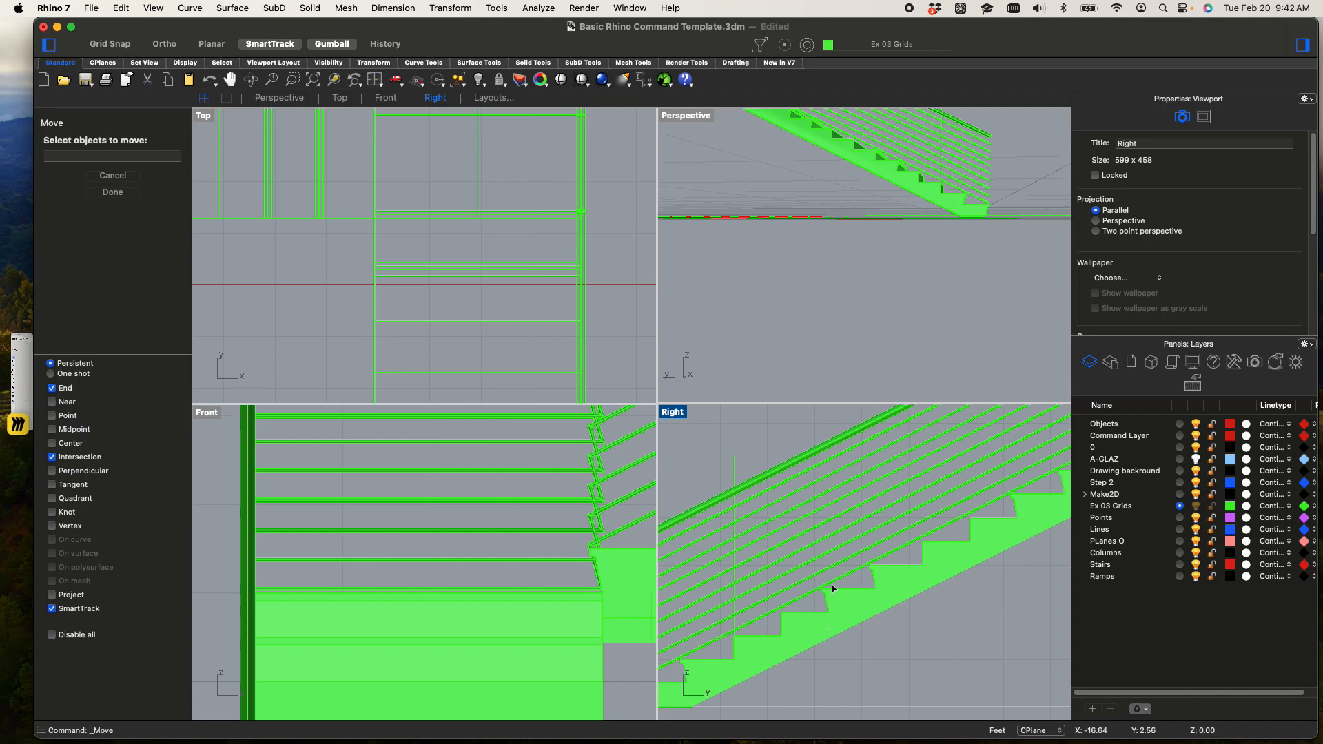
scroll(830, 585, "up", 3)
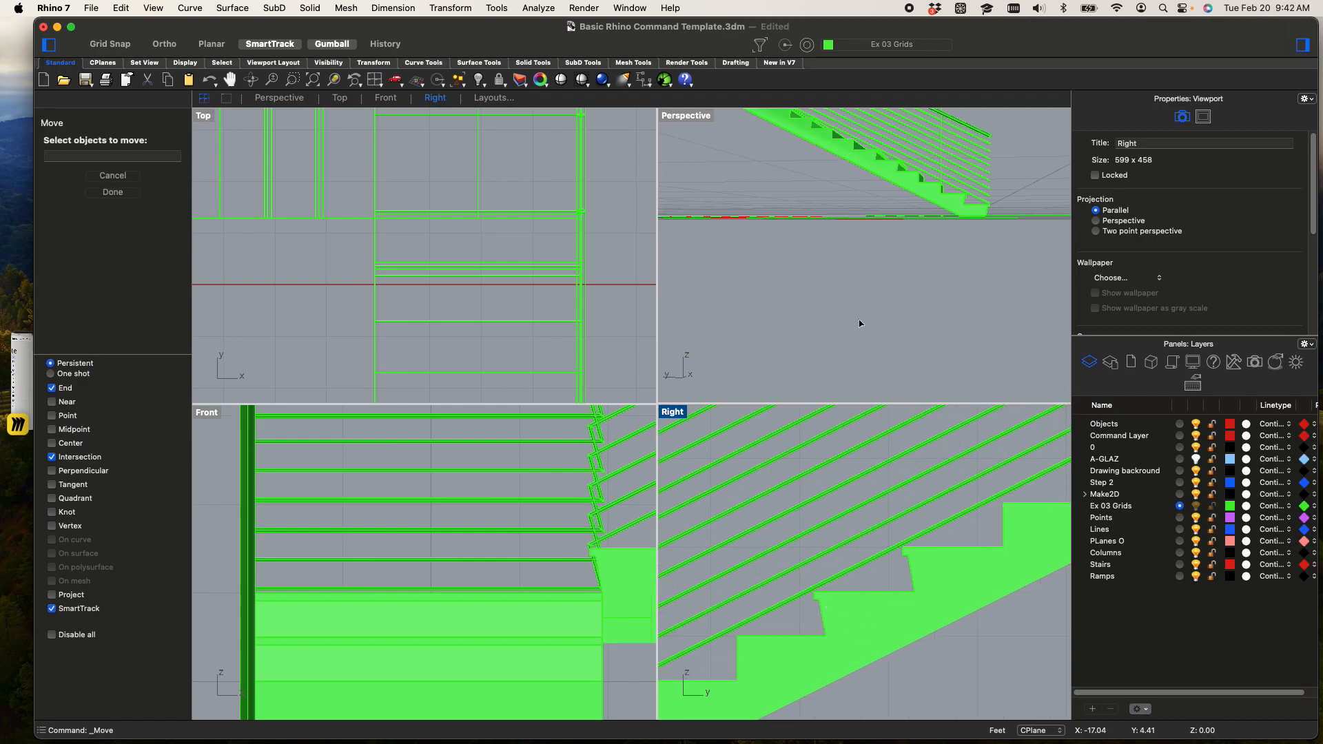
right_click_drag(678, 302, 822, 266)
scroll(820, 262, "up", 8)
key("Escape")
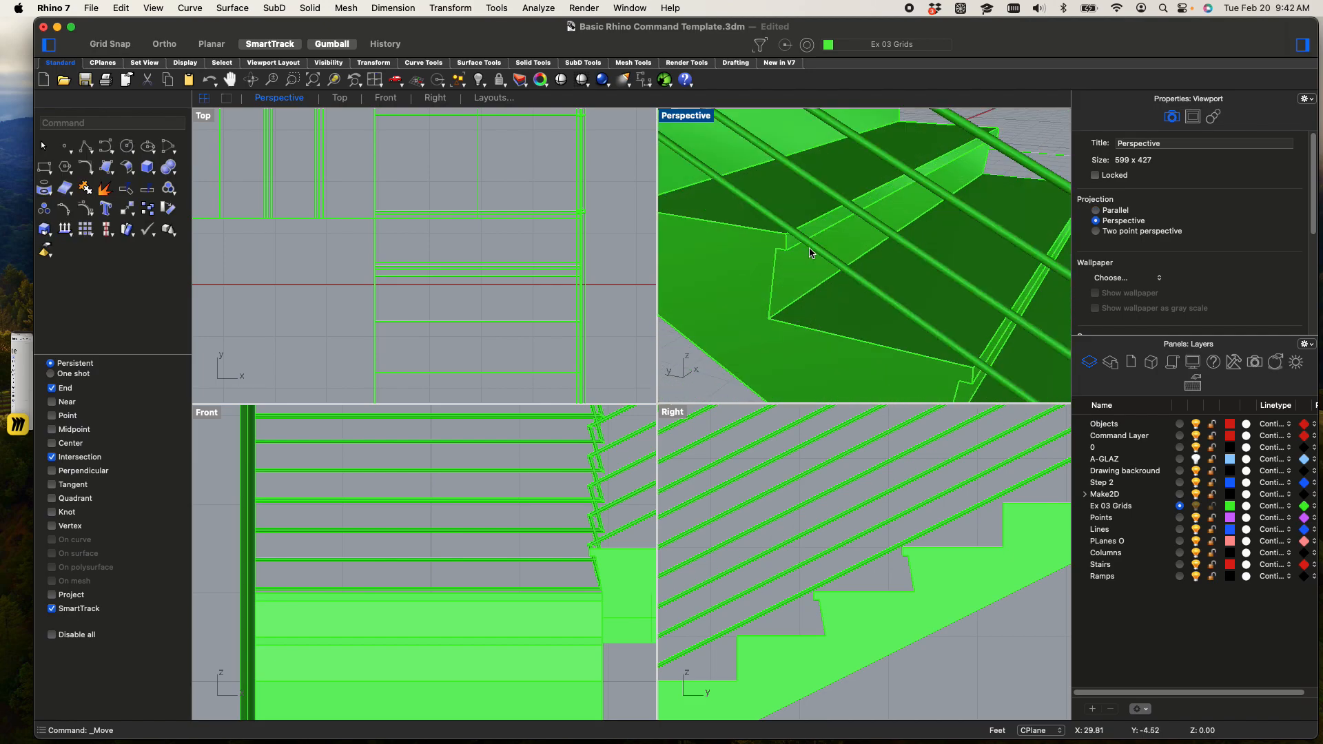
Delete the lowest rail pipe running just above the stair treads
key("Return")
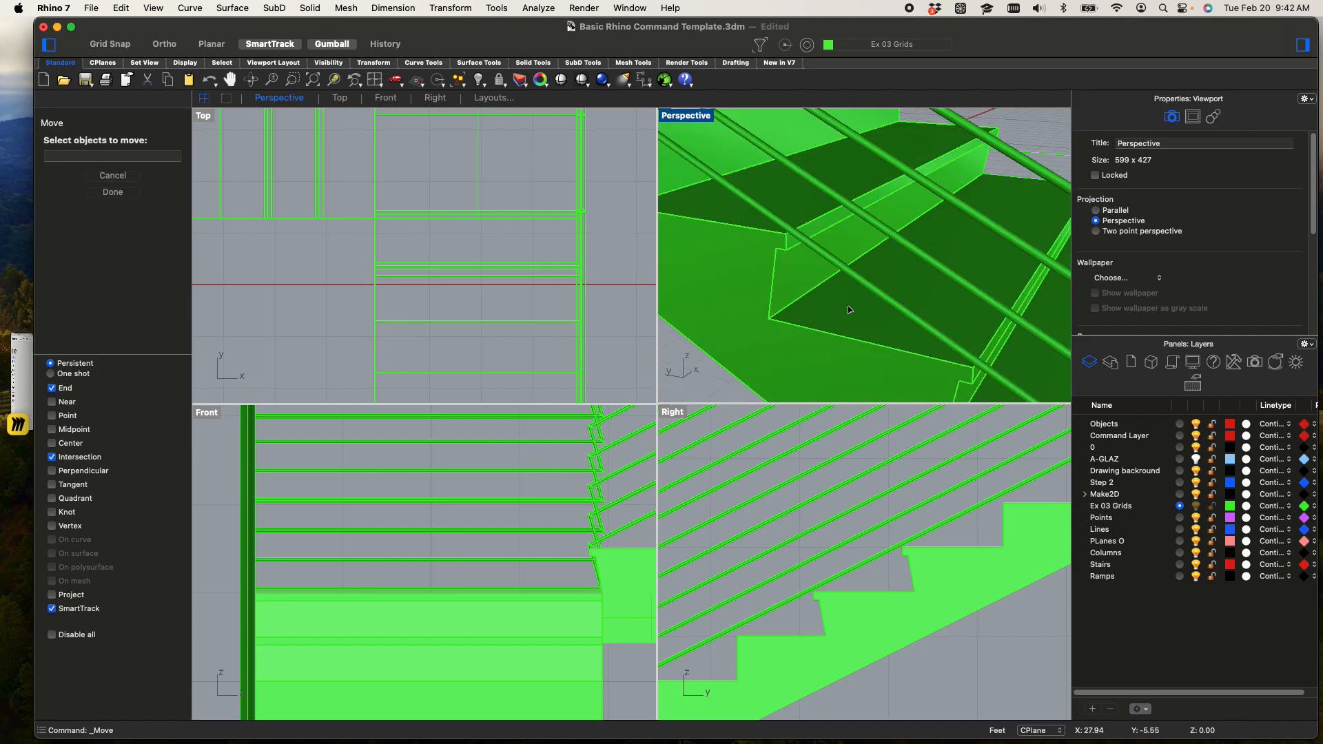
left_click(894, 308)
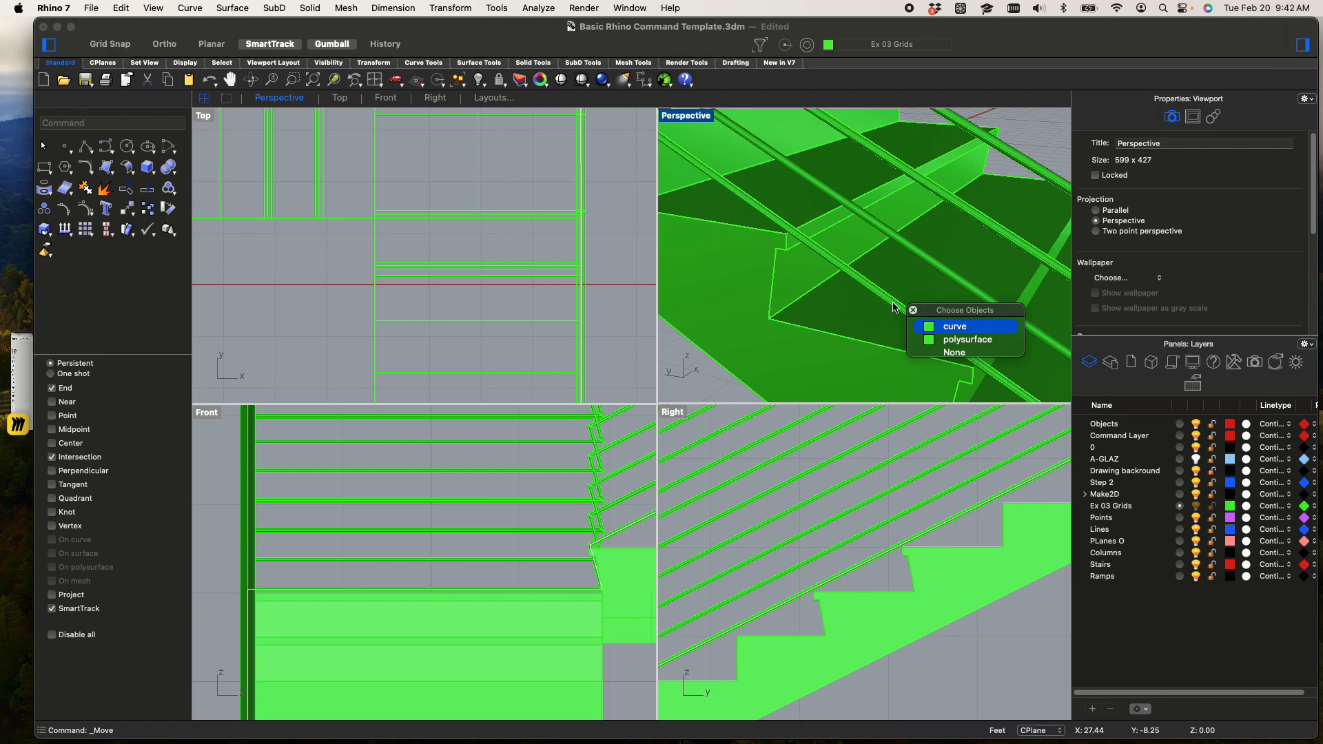
left_click(968, 339)
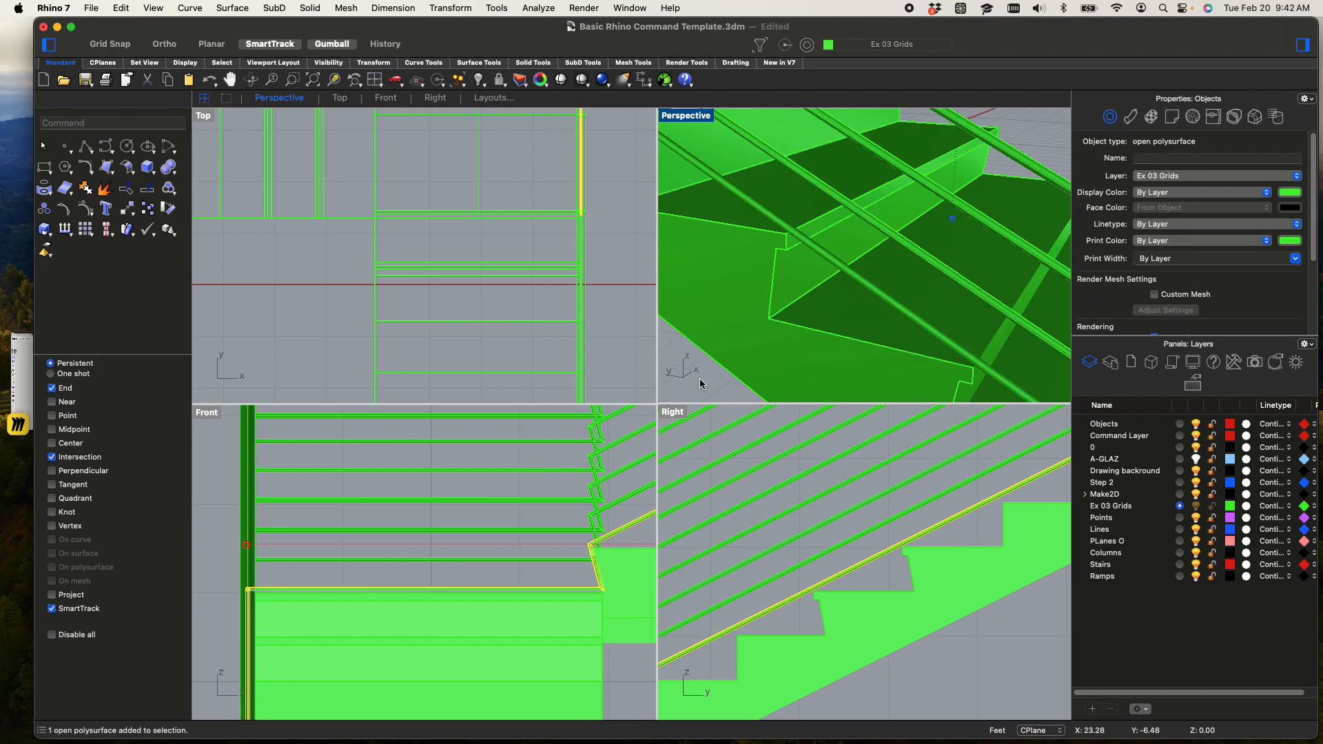
key("Escape")
left_click(867, 291)
key("Delete")
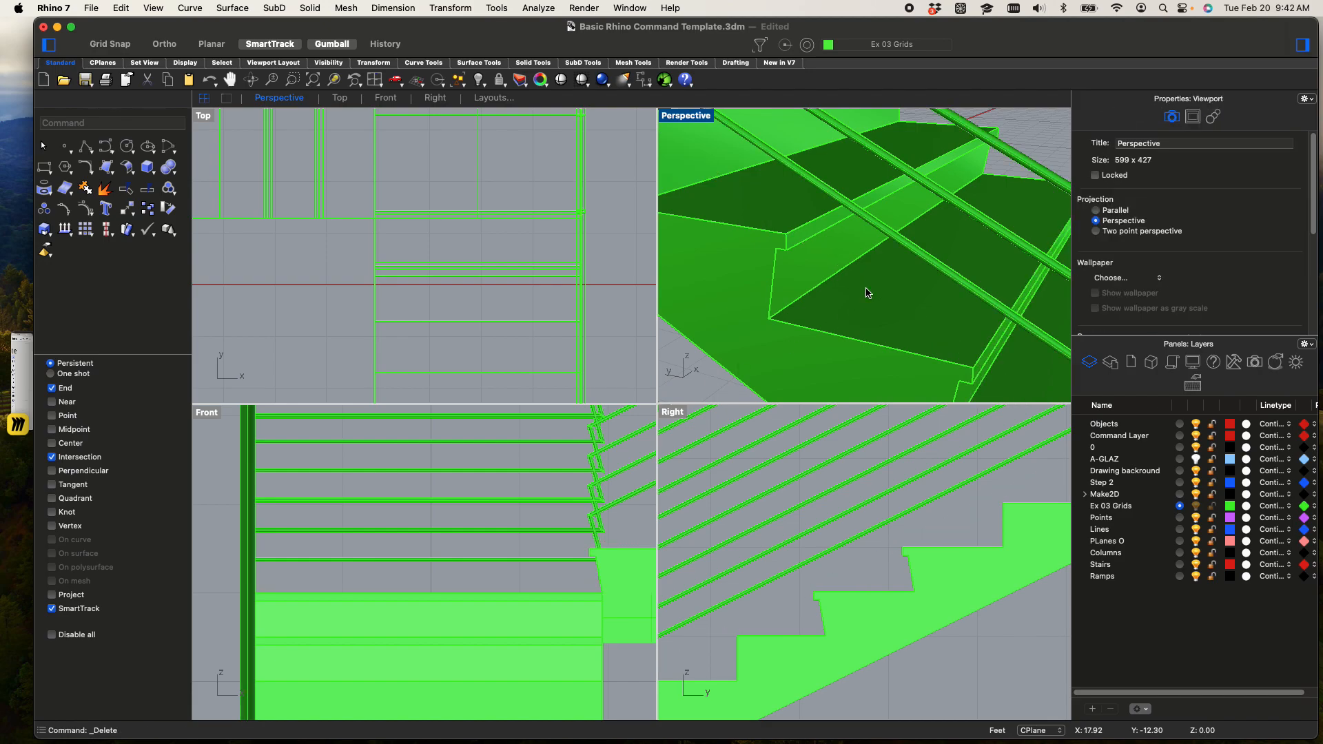
Draw a line from a step's outer nosing corner to the uppermost thin rail with the Perpendicular snap enabled, and select it
scroll(867, 292, "down", 3)
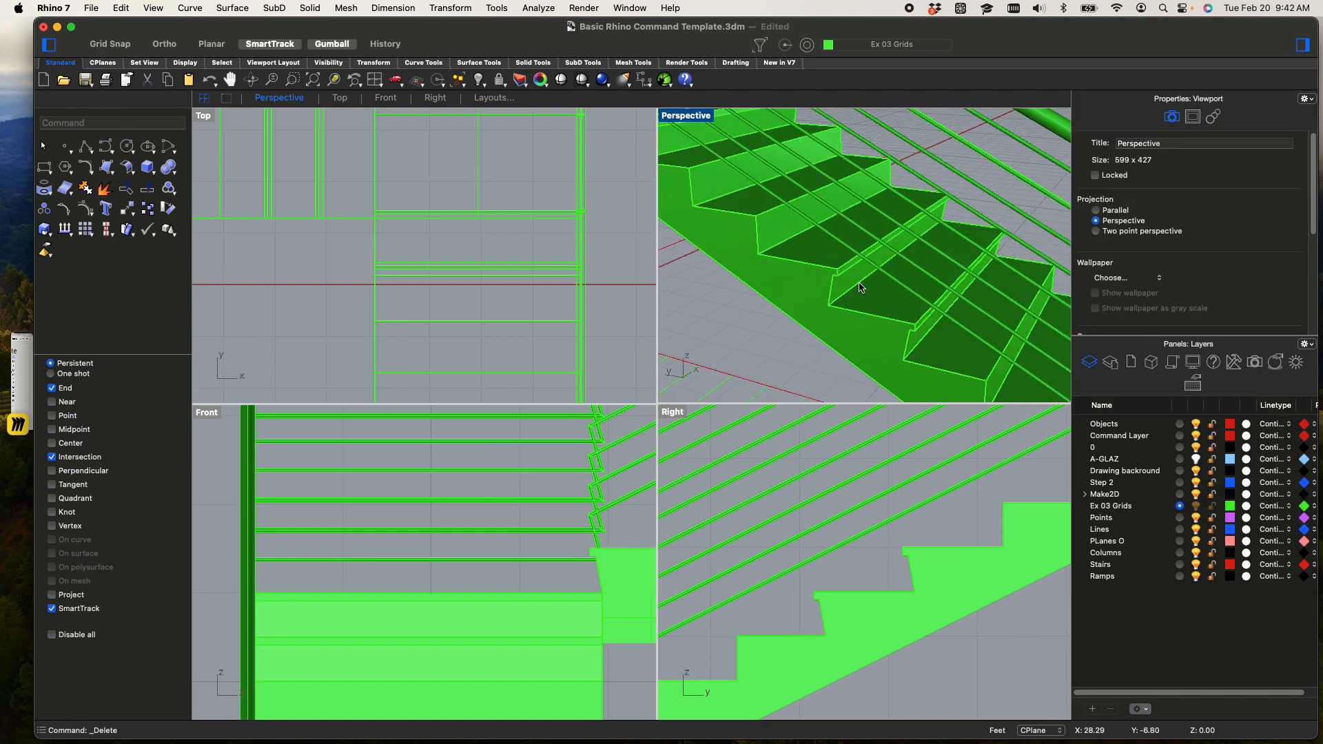
type("line")
key("Return")
scroll(904, 322, "up", 3)
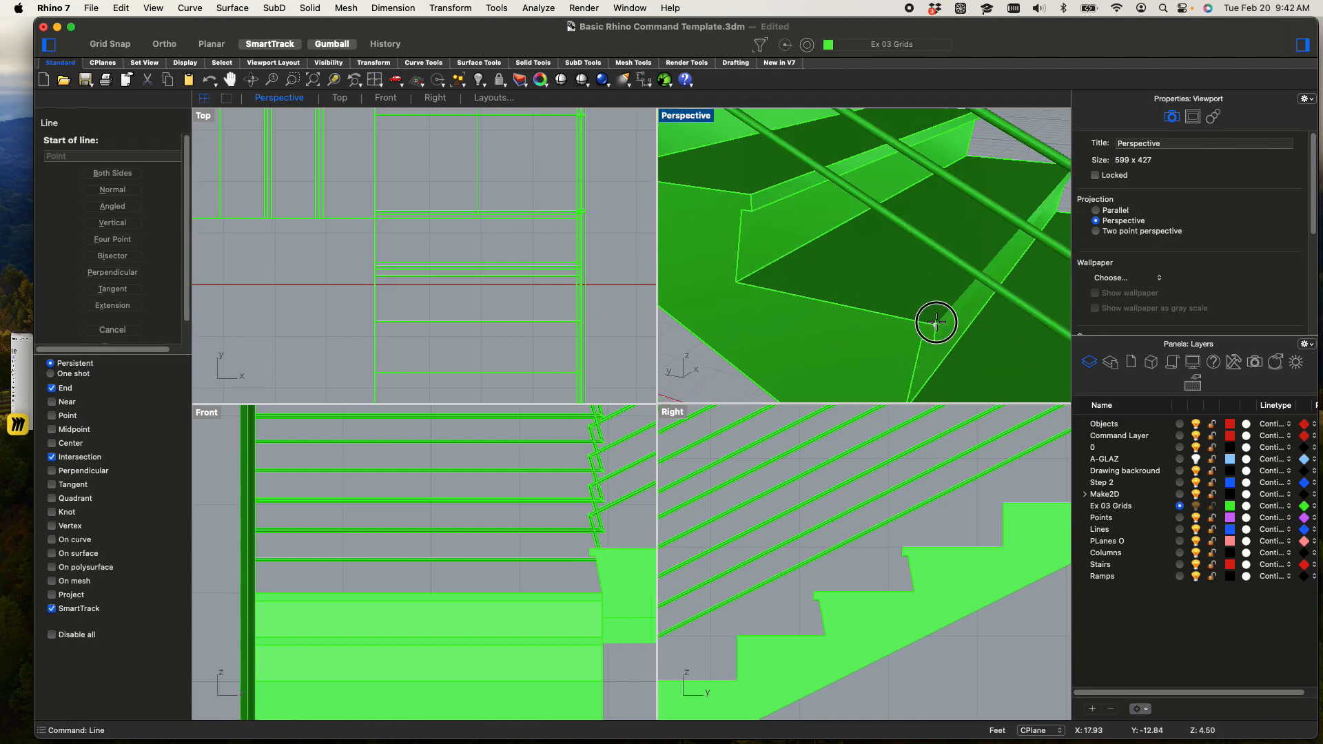
left_click(934, 324)
scroll(935, 310, "down", 5)
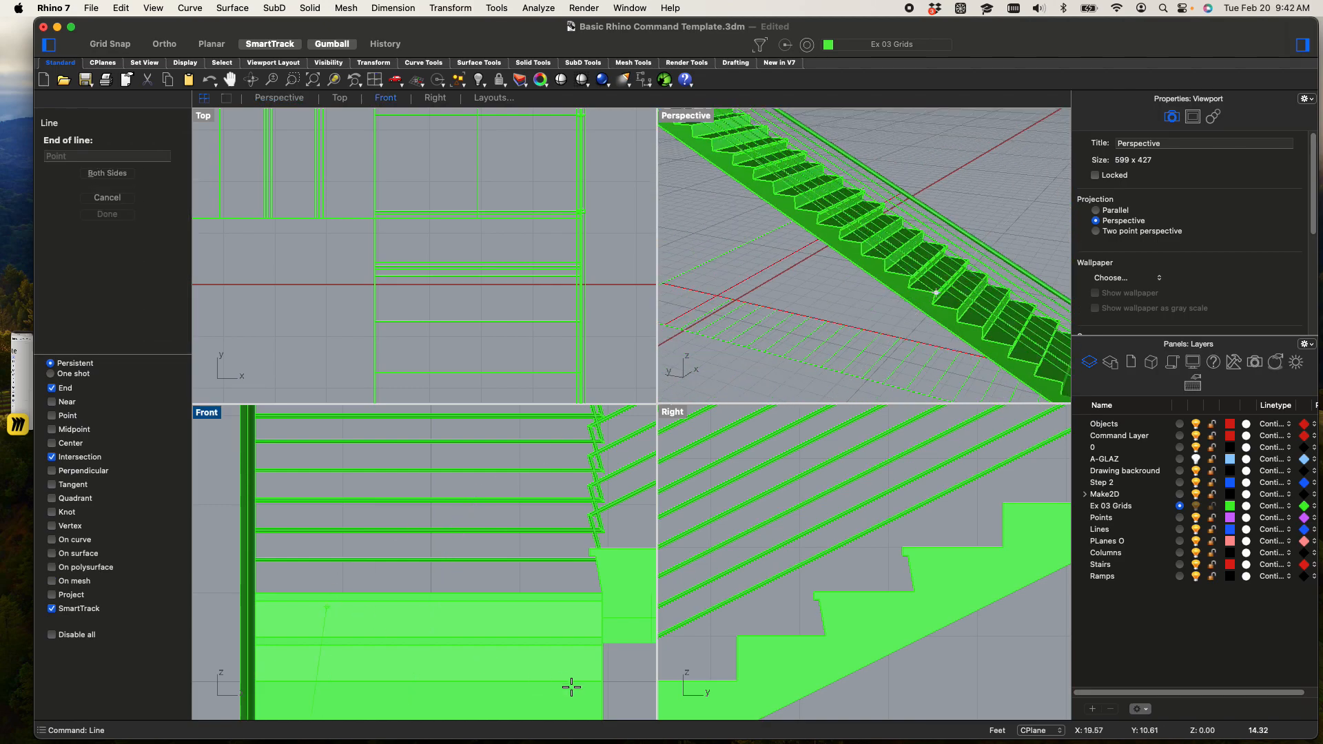
scroll(756, 563, "down", 3)
scroll(757, 563, "down", 2)
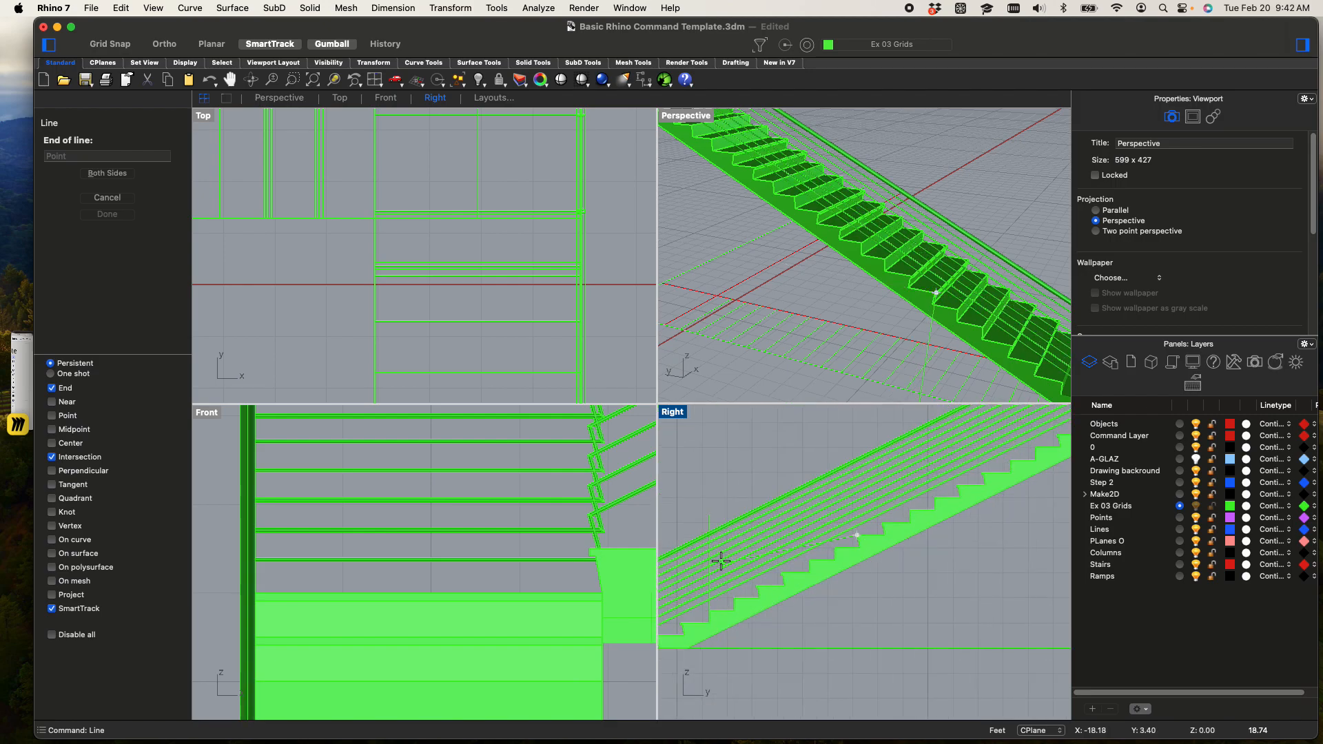
scroll(858, 451, "up", 2)
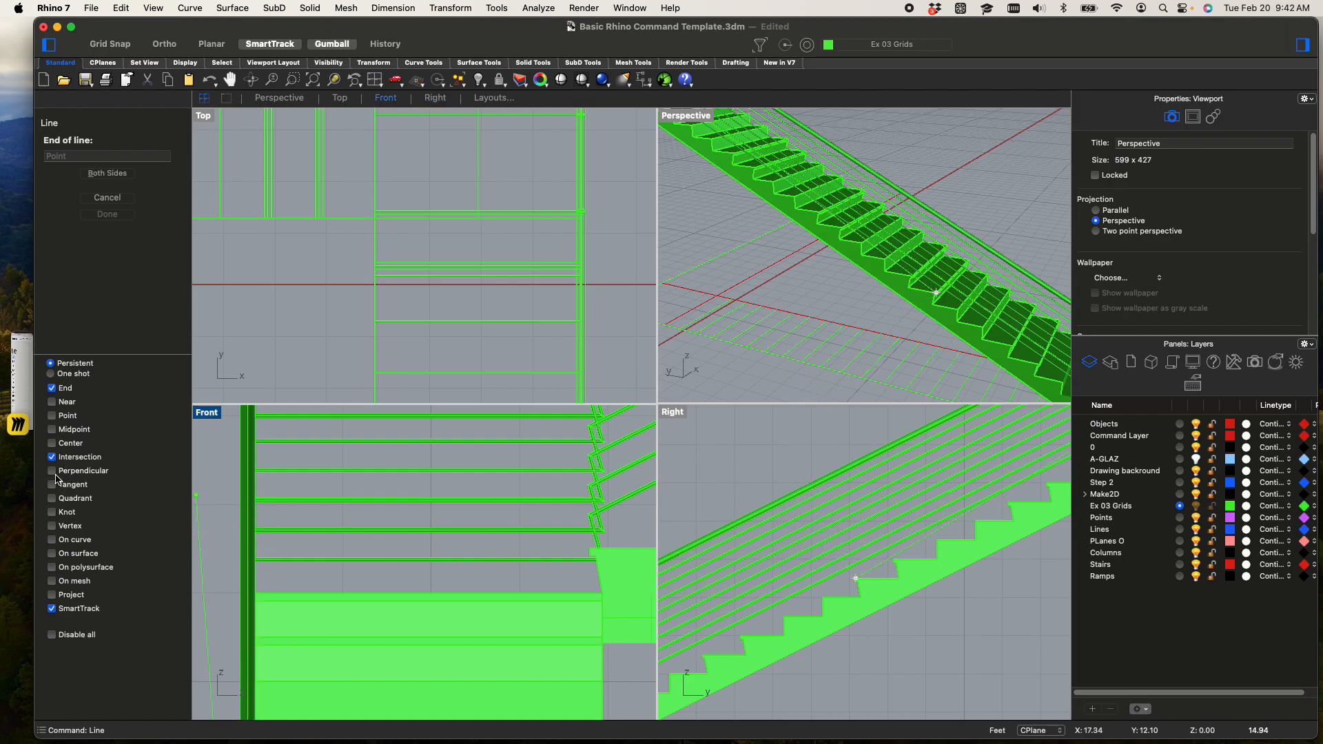
scroll(841, 534, "up", 5)
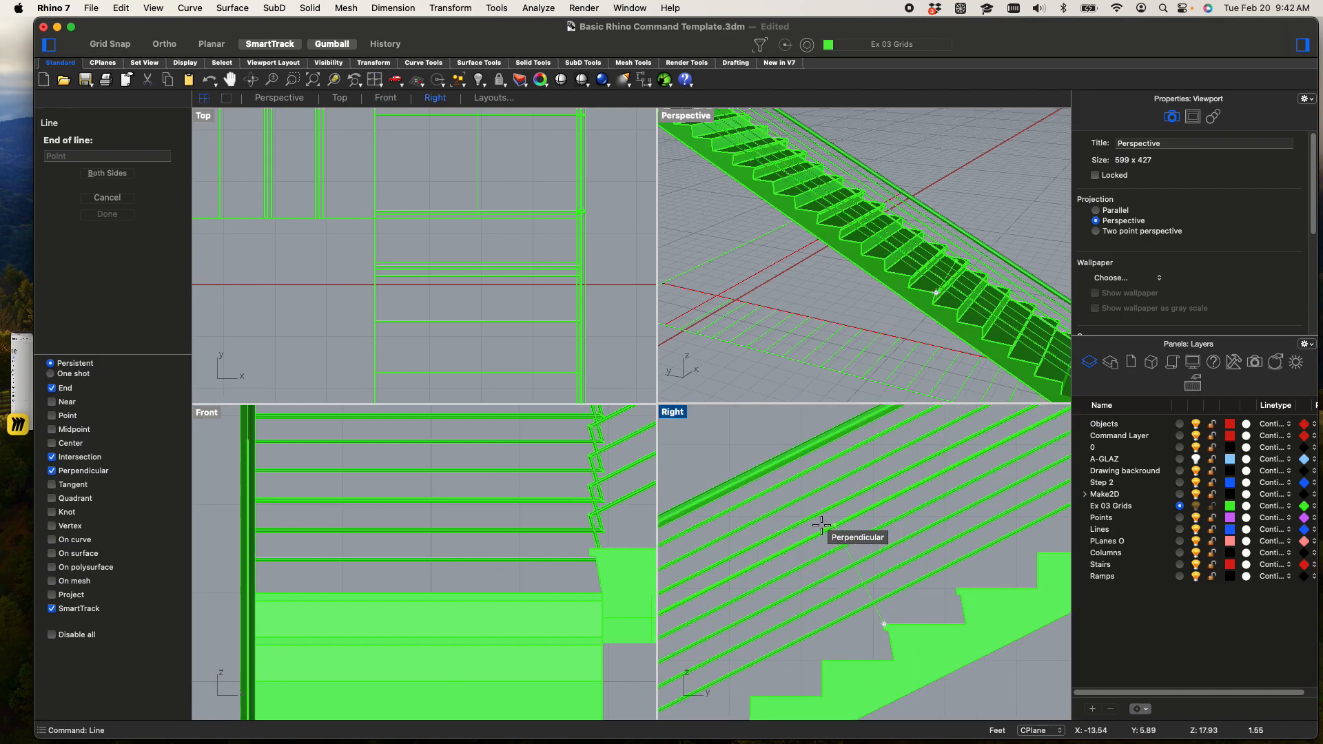
left_click(812, 473)
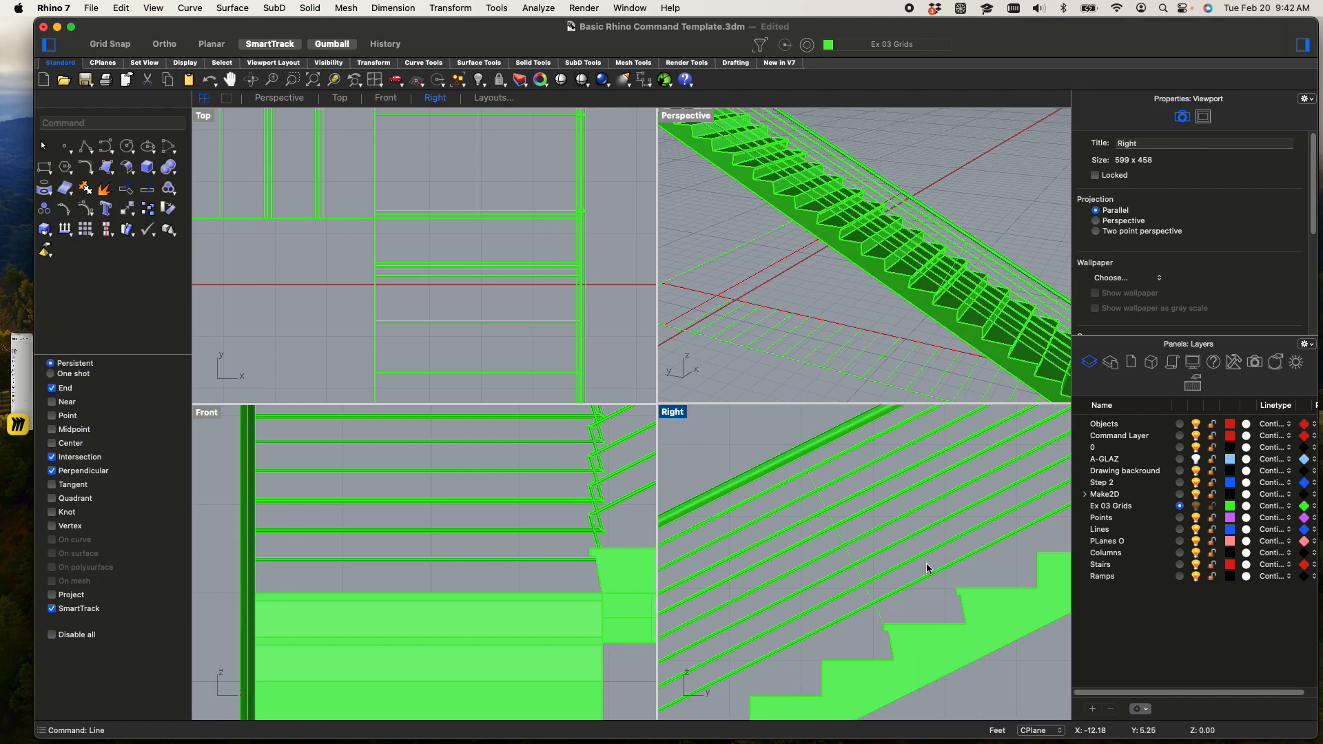
left_click(851, 555)
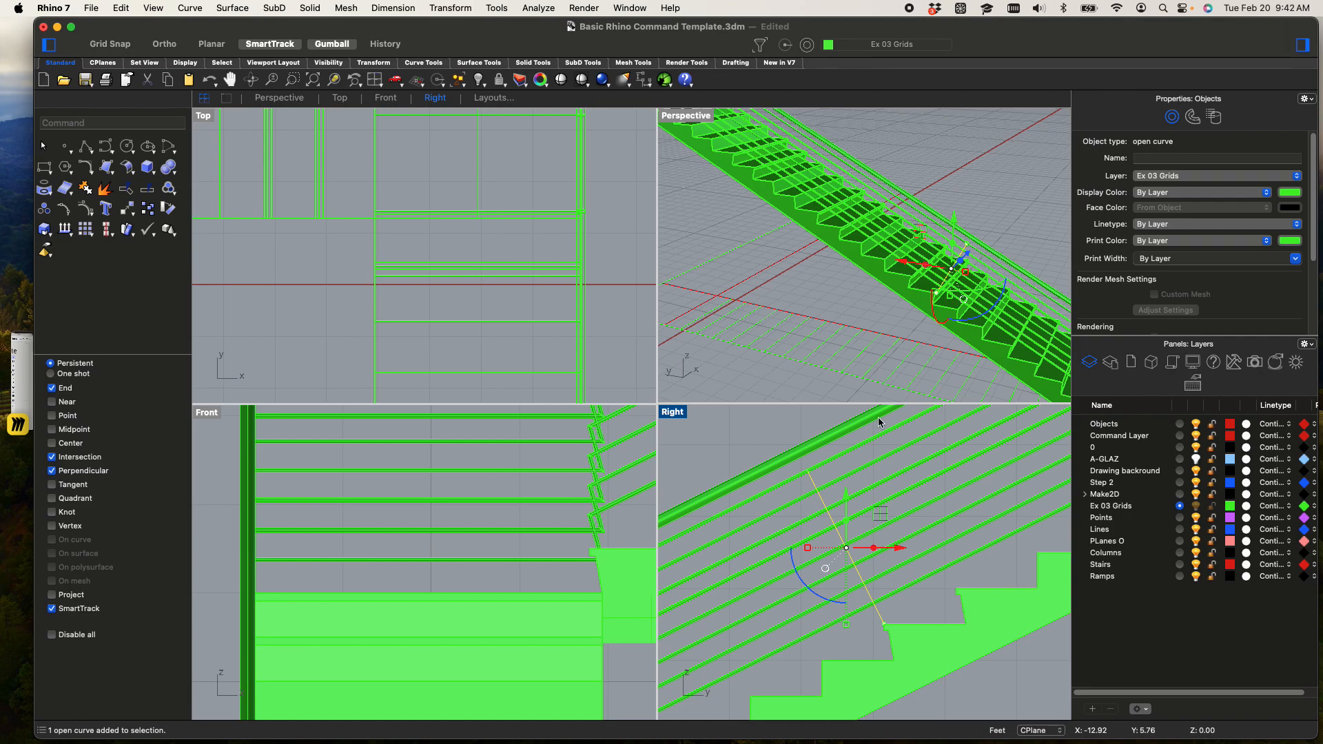
scroll(1002, 285, "up", 4)
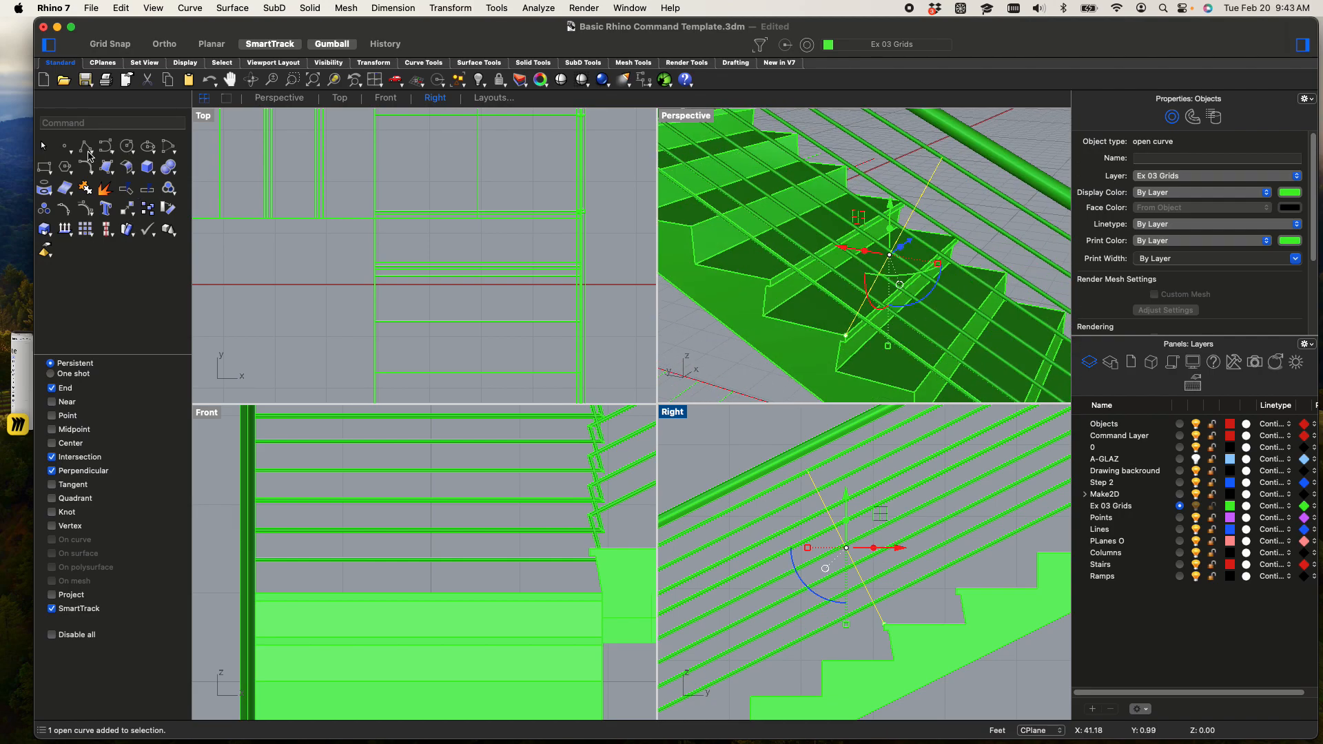
left_click(87, 149)
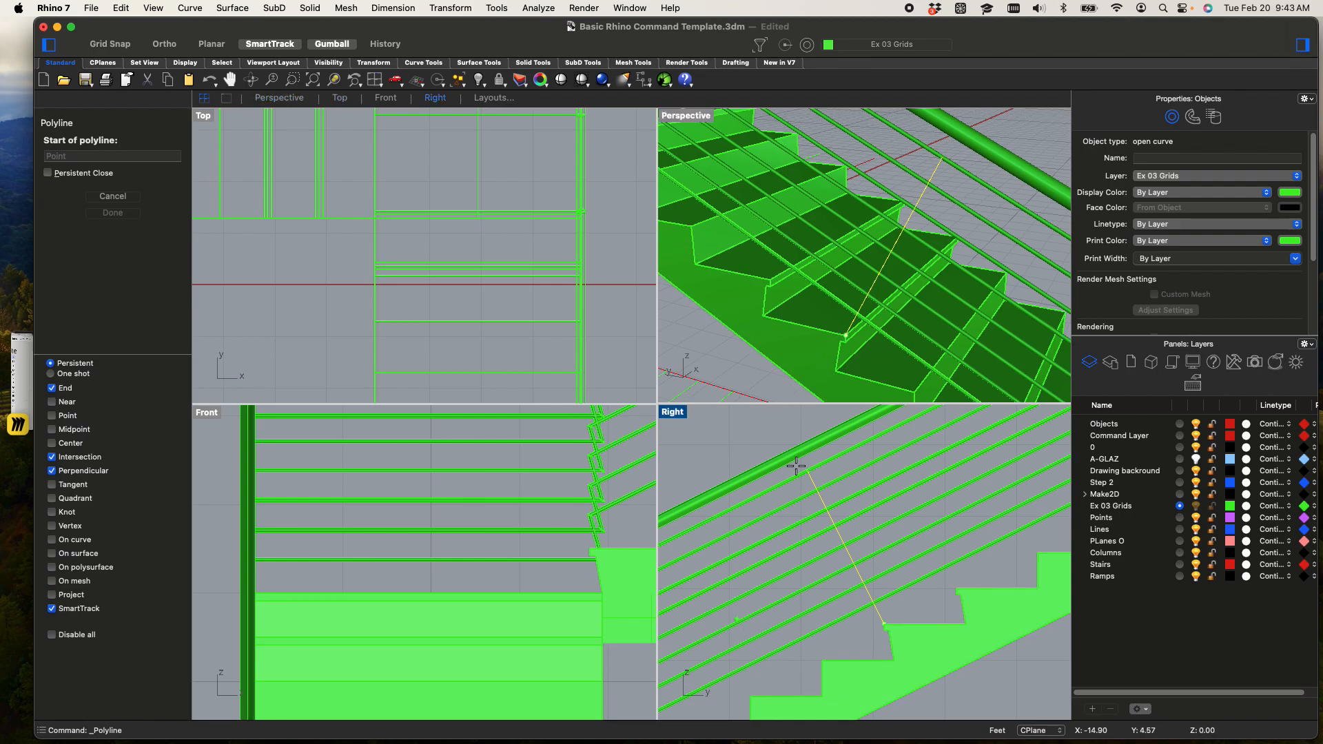
scroll(308, 286, "down", 10)
middle_click(345, 292)
right_click_drag(306, 271, 641, 178)
right_click_drag(288, 316, 655, 216)
right_click_drag(395, 226, 487, 82)
right_click_drag(543, 242, 160, 353)
right_click_drag(375, 299, 369, 315)
right_click_drag(435, 251, 490, 266)
scroll(481, 230, "down", 3)
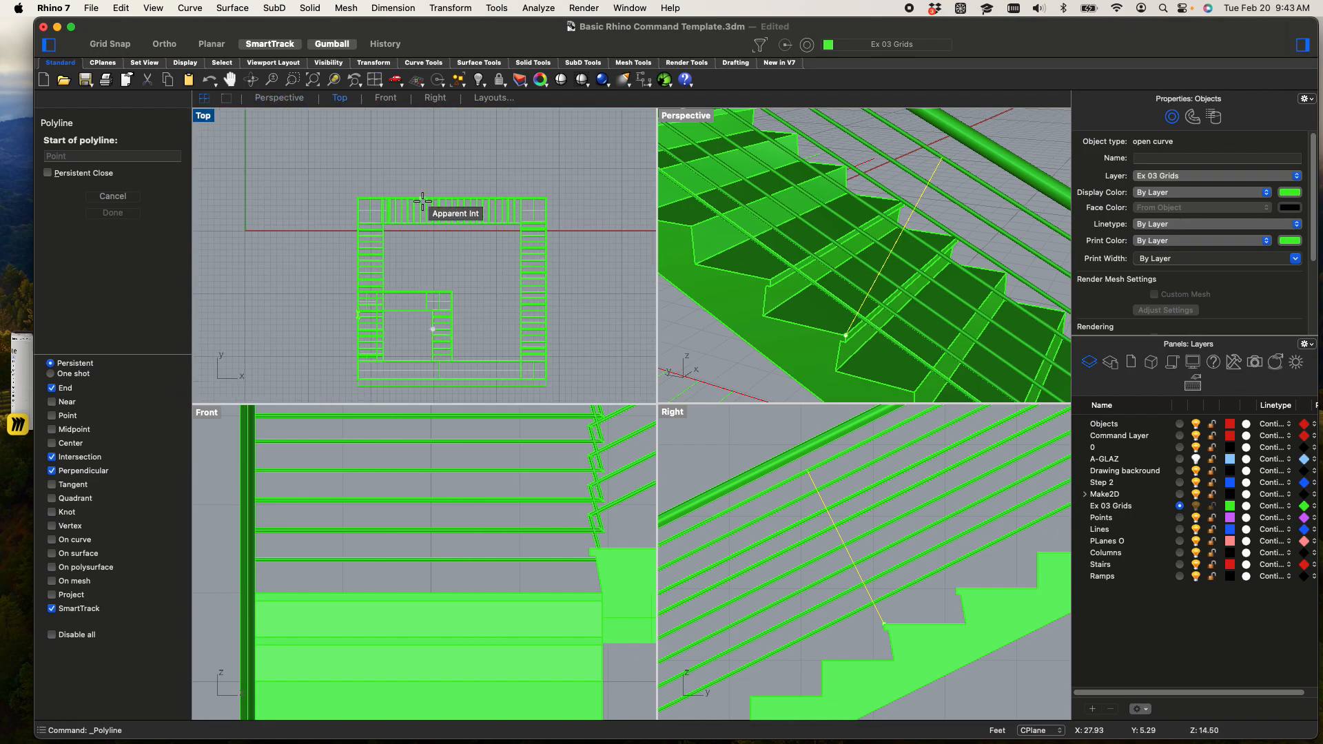
scroll(435, 320, "up", 7)
right_click_drag(570, 353, 381, 420)
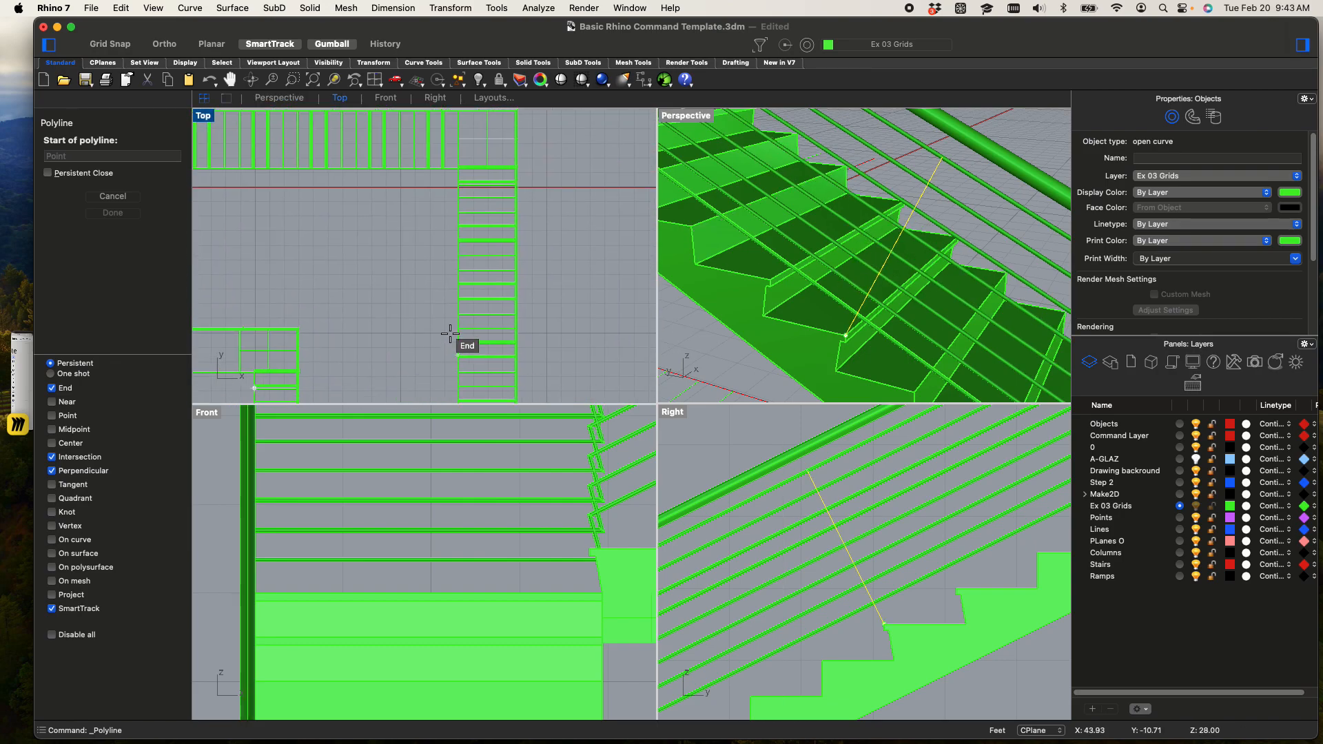
key("Escape")
key("Escape")
Pipe the slanted post line with a start and end radius of 0.03
scroll(696, 124, "up", 3)
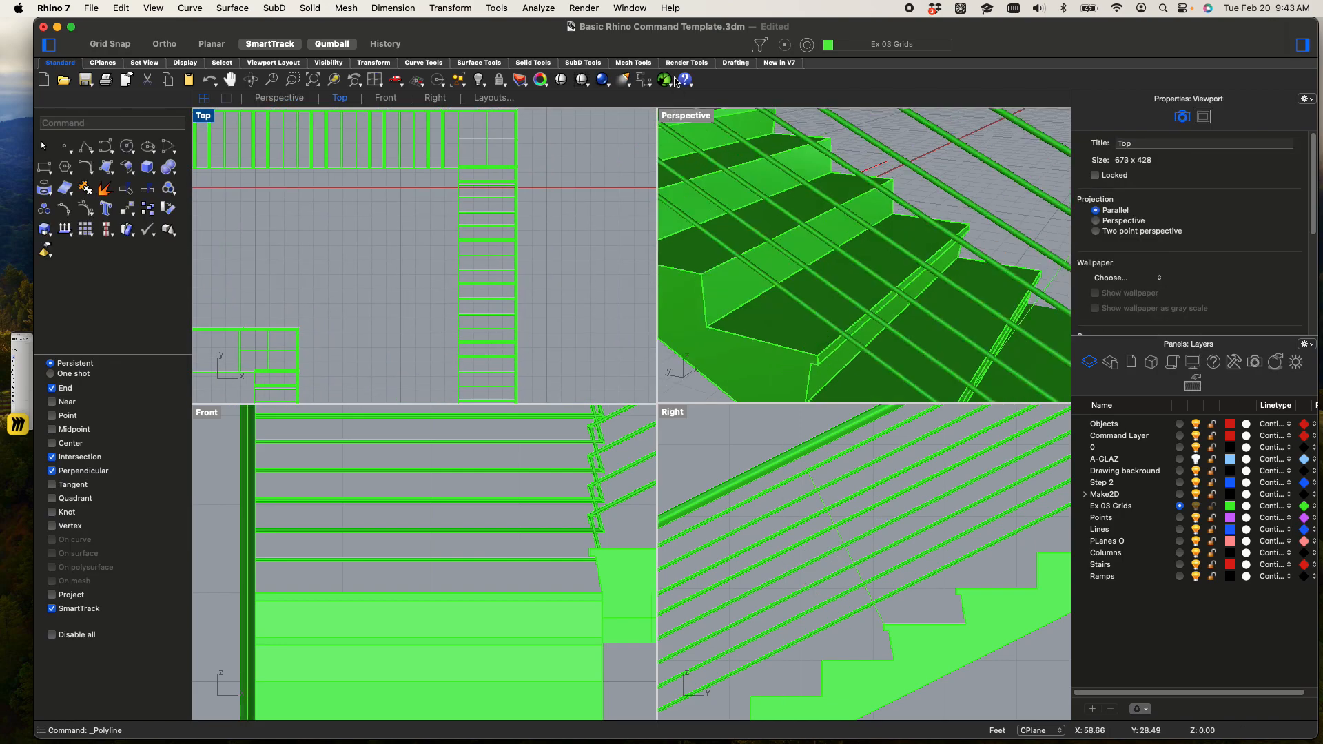
scroll(814, 216, "down", 3)
left_click(824, 223)
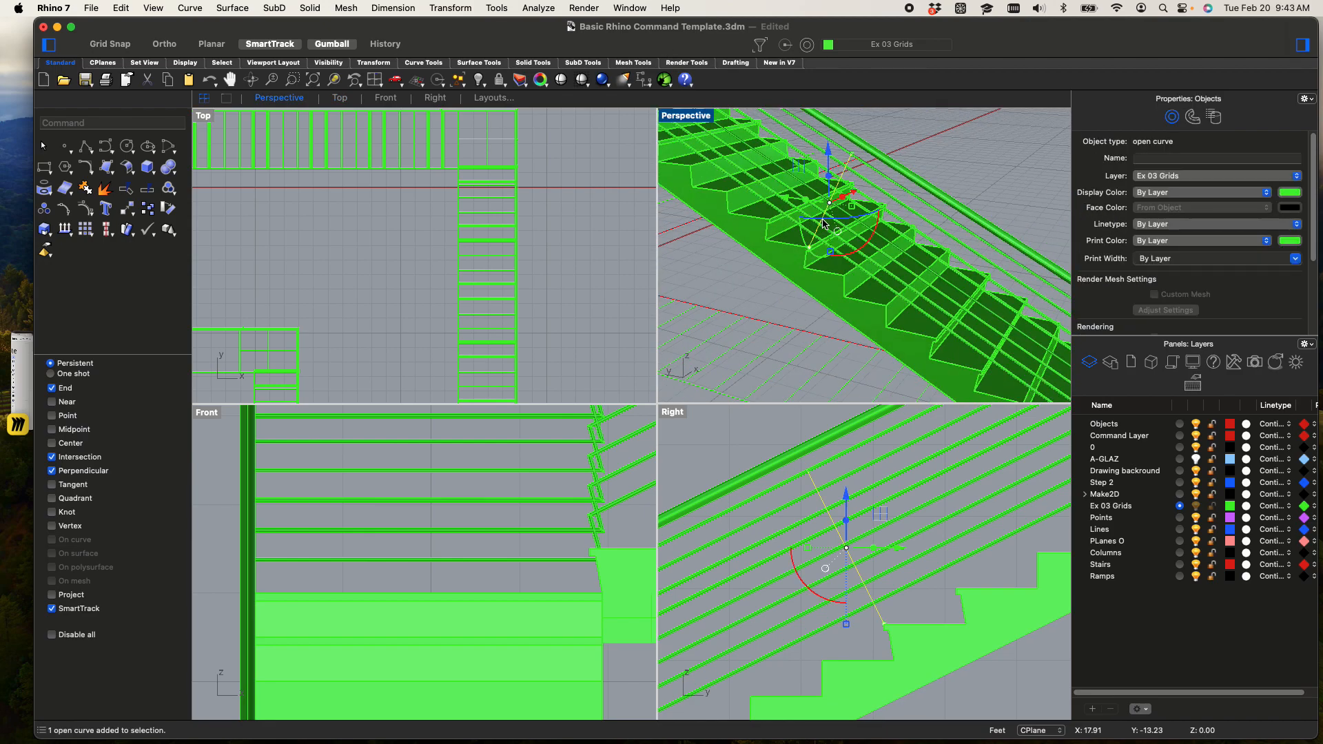
type("ipe")
key("Return")
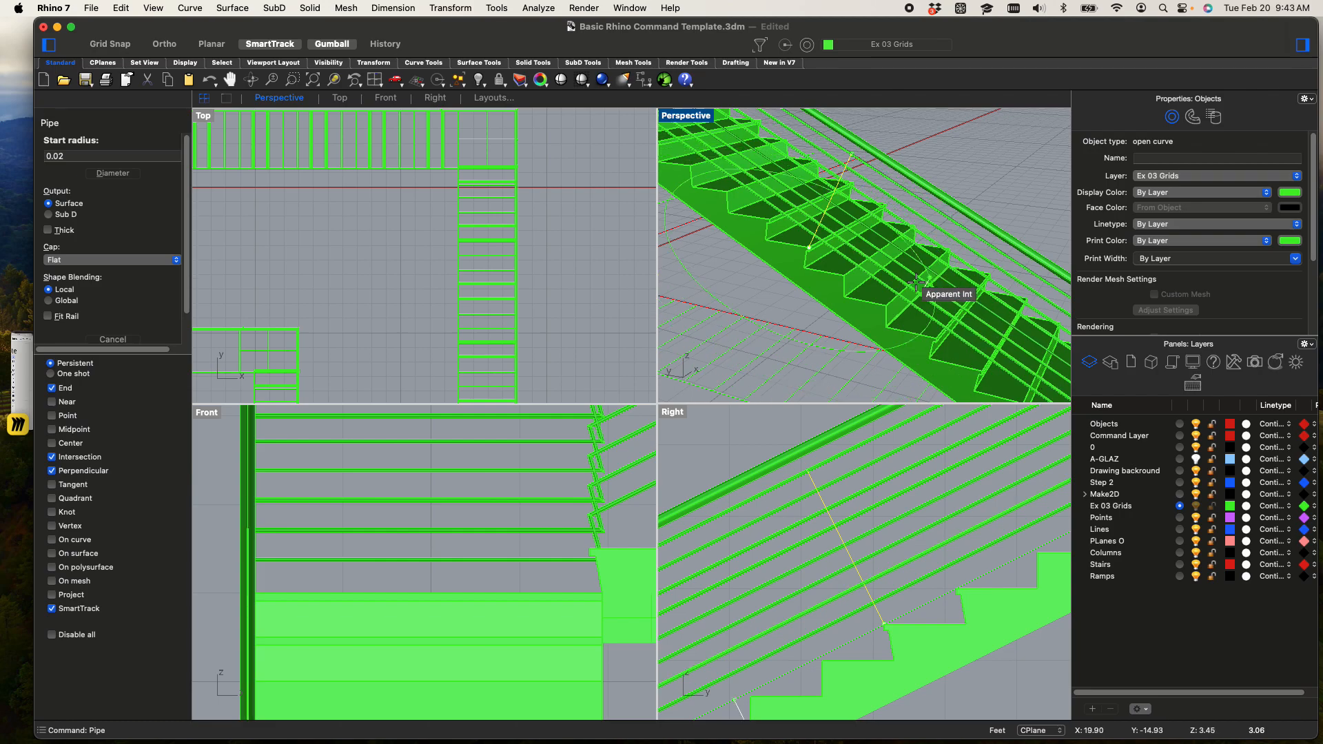
type(".33\"")
key("Return")
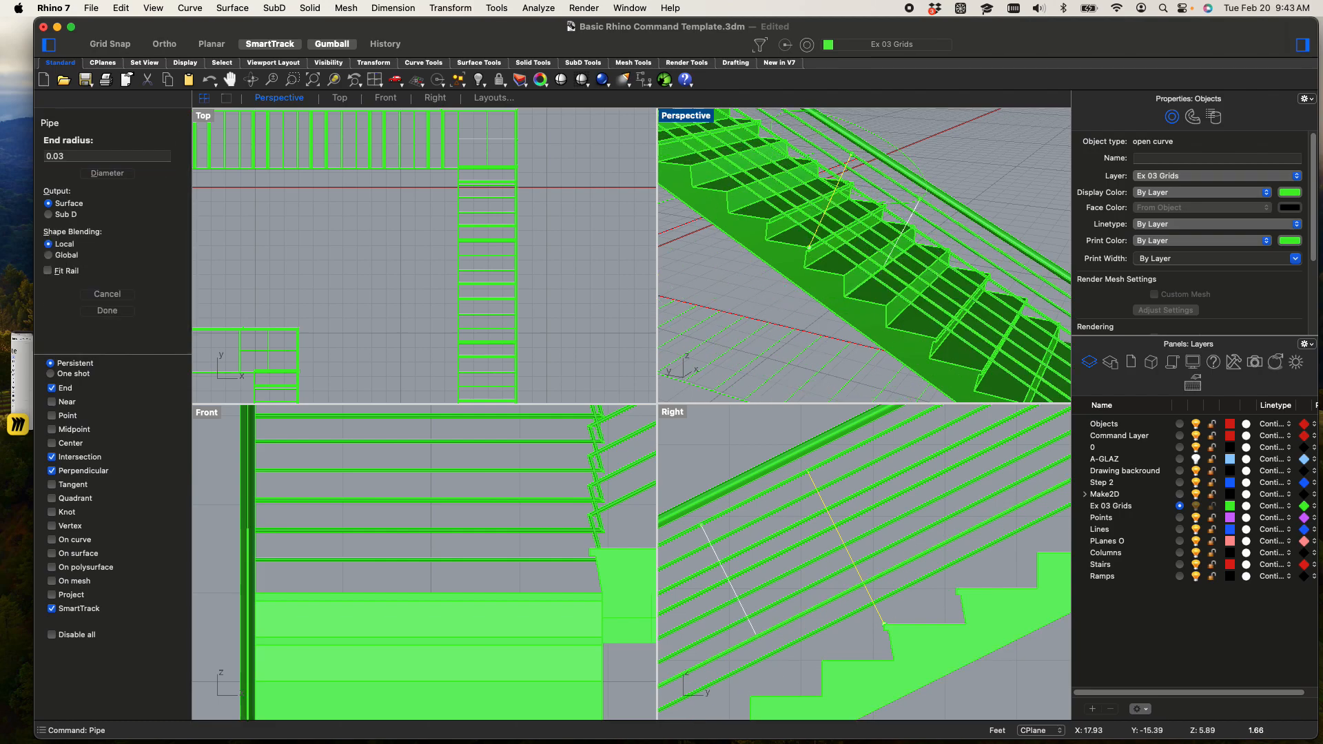
key("Return")
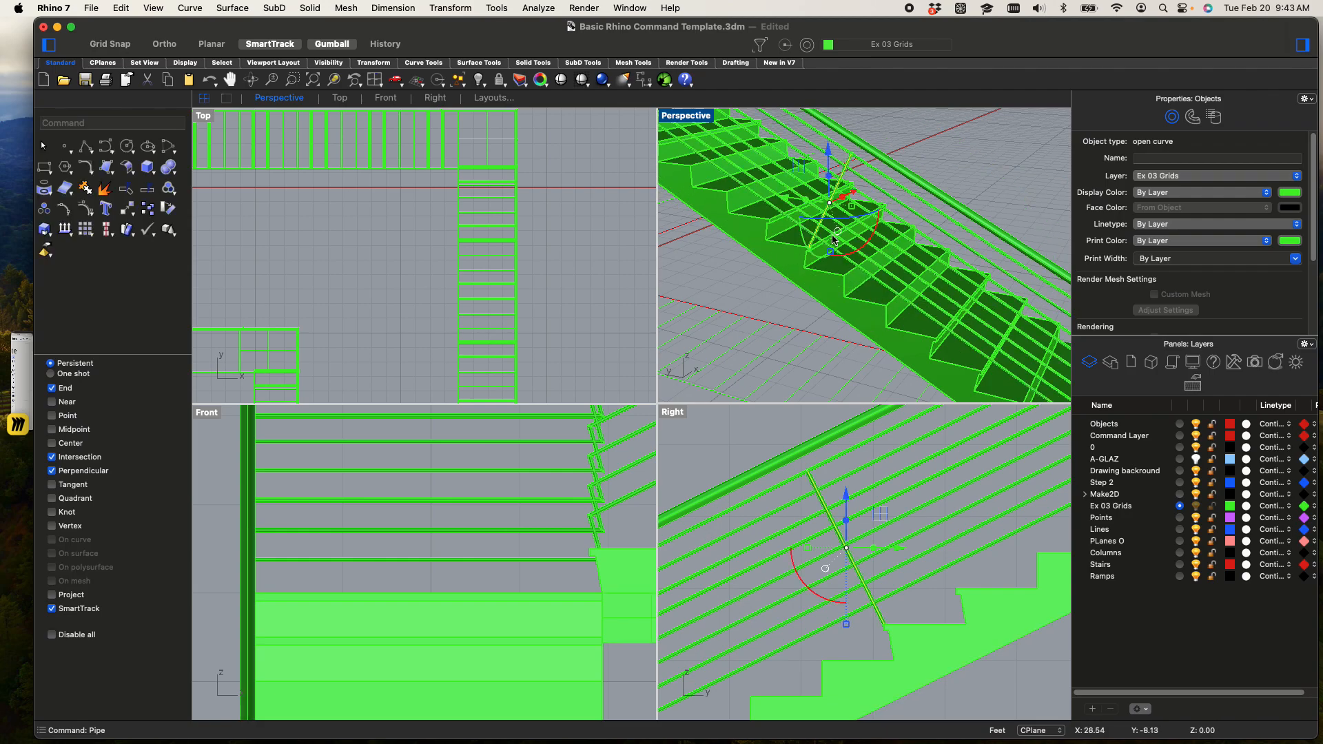
Maximize the Perspective viewport and move the post pipe back from the nosing so its base sits on the tread
scroll(840, 207, "up", 3)
left_click(765, 309)
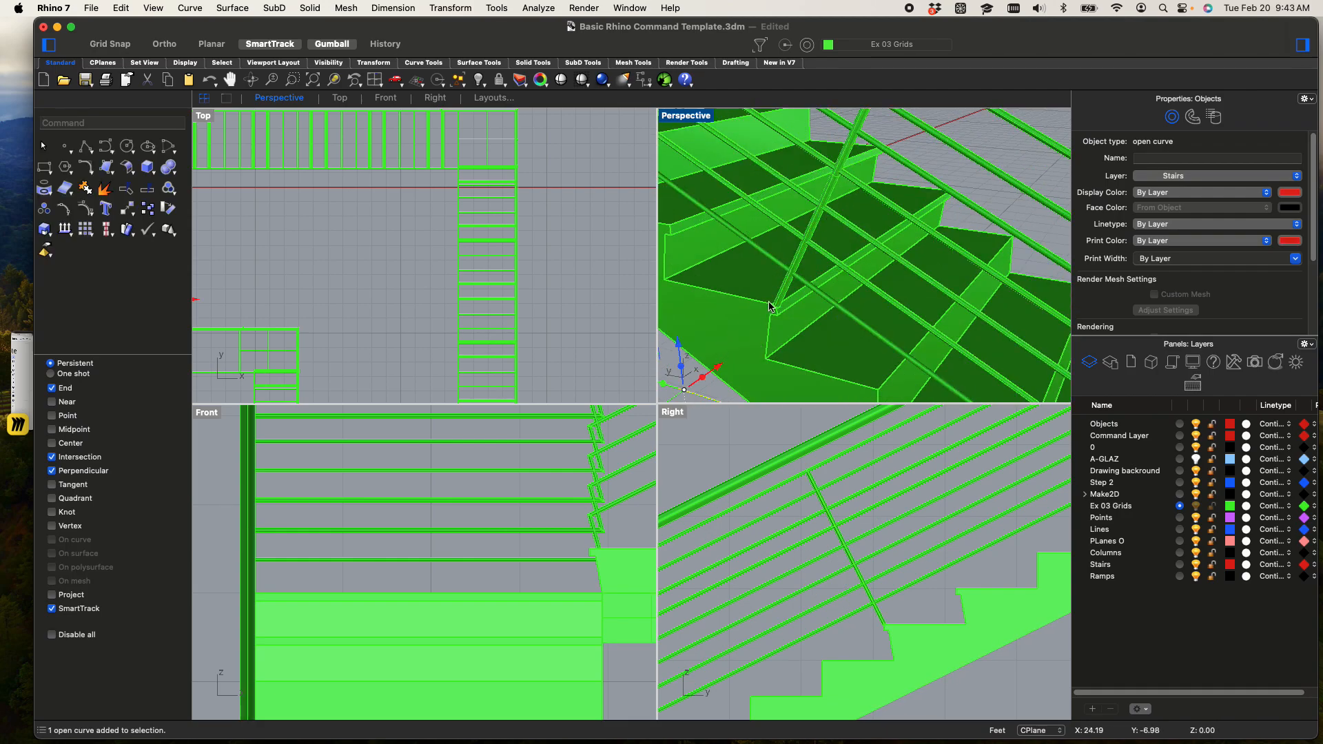
double_click(685, 116)
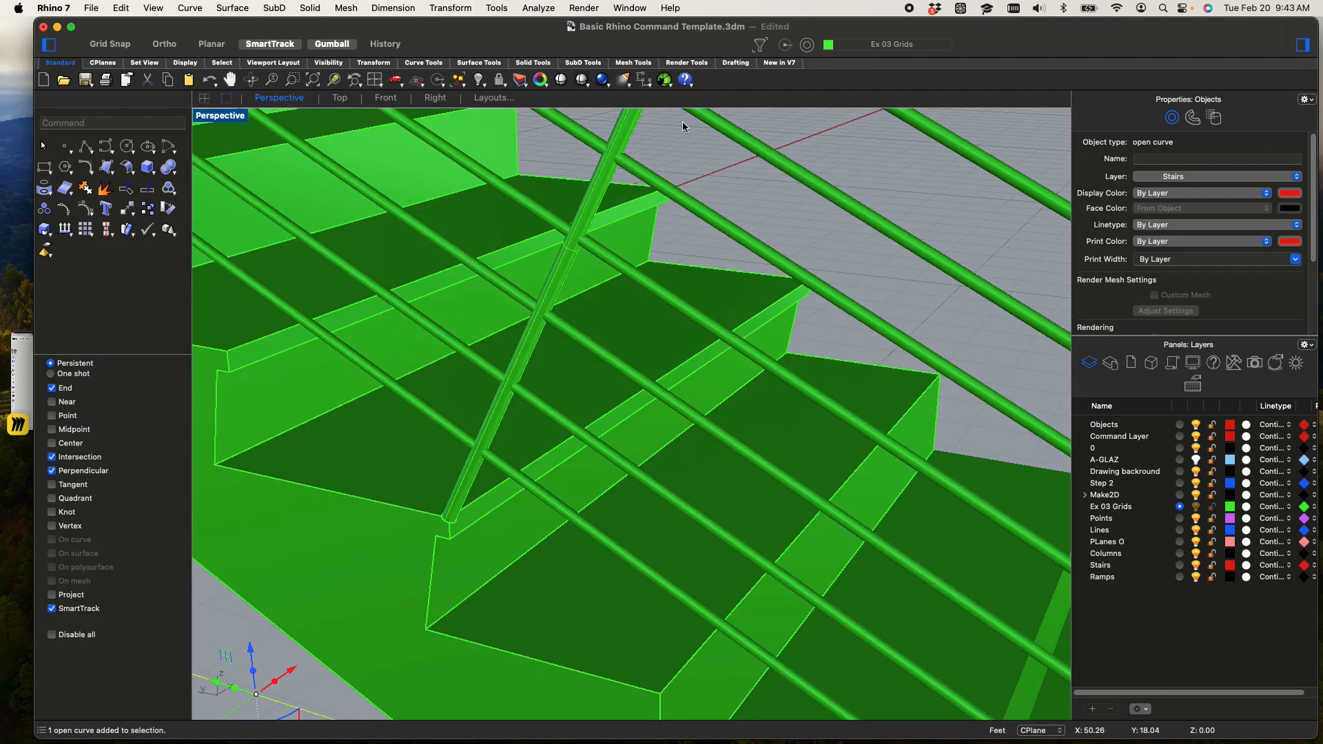
scroll(550, 418, "up", 3)
left_click(410, 508)
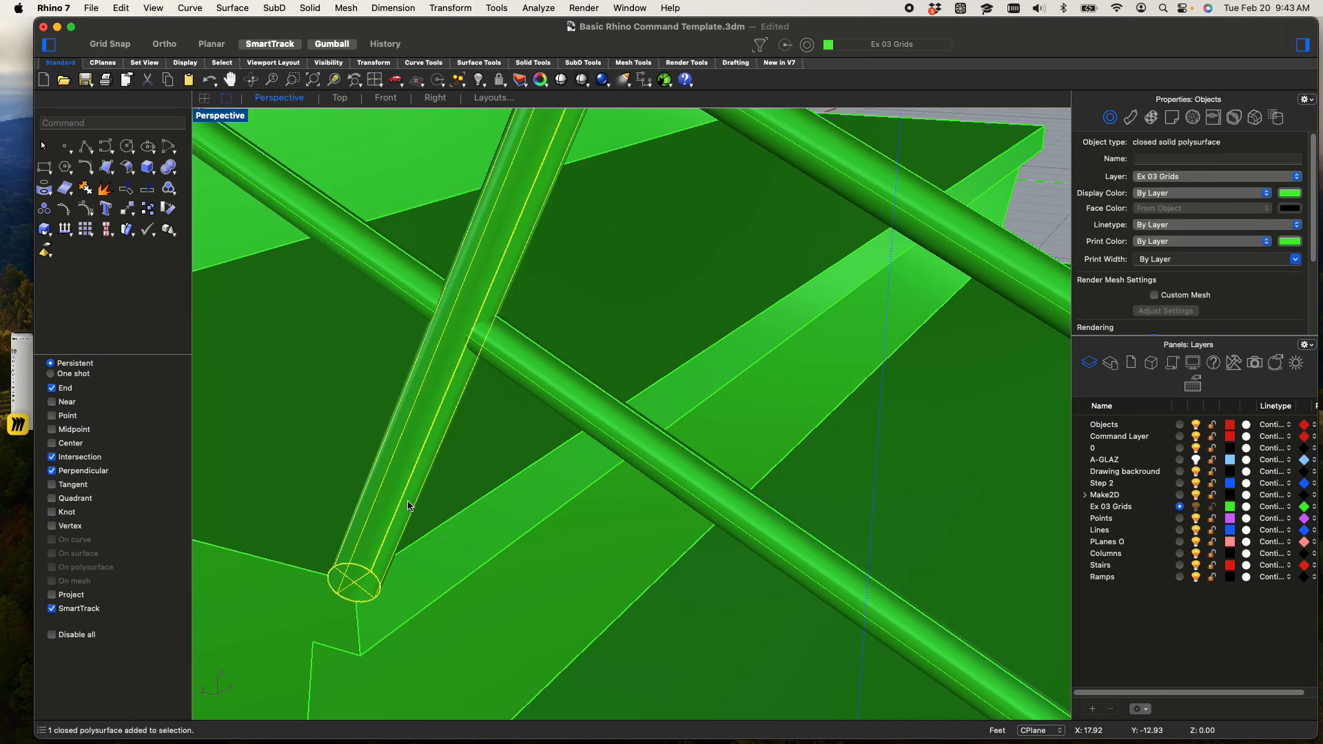
scroll(407, 508, "down", 5)
left_click_drag(416, 391, 356, 378)
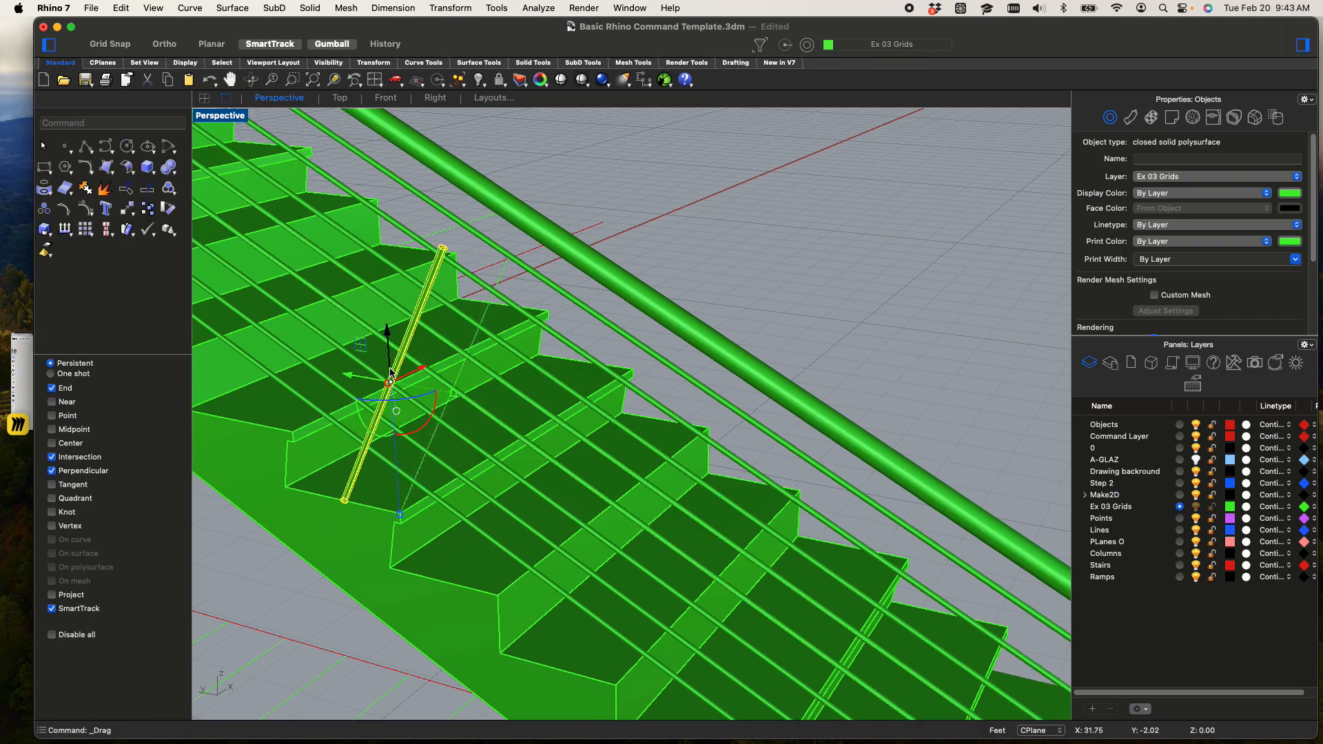
right_click_drag(390, 383, 732, 390)
Extend the post up to the handrail by extruding its top end face as a solid with ExtrudeSrf
scroll(790, 209, "up", 6)
left_click(672, 331)
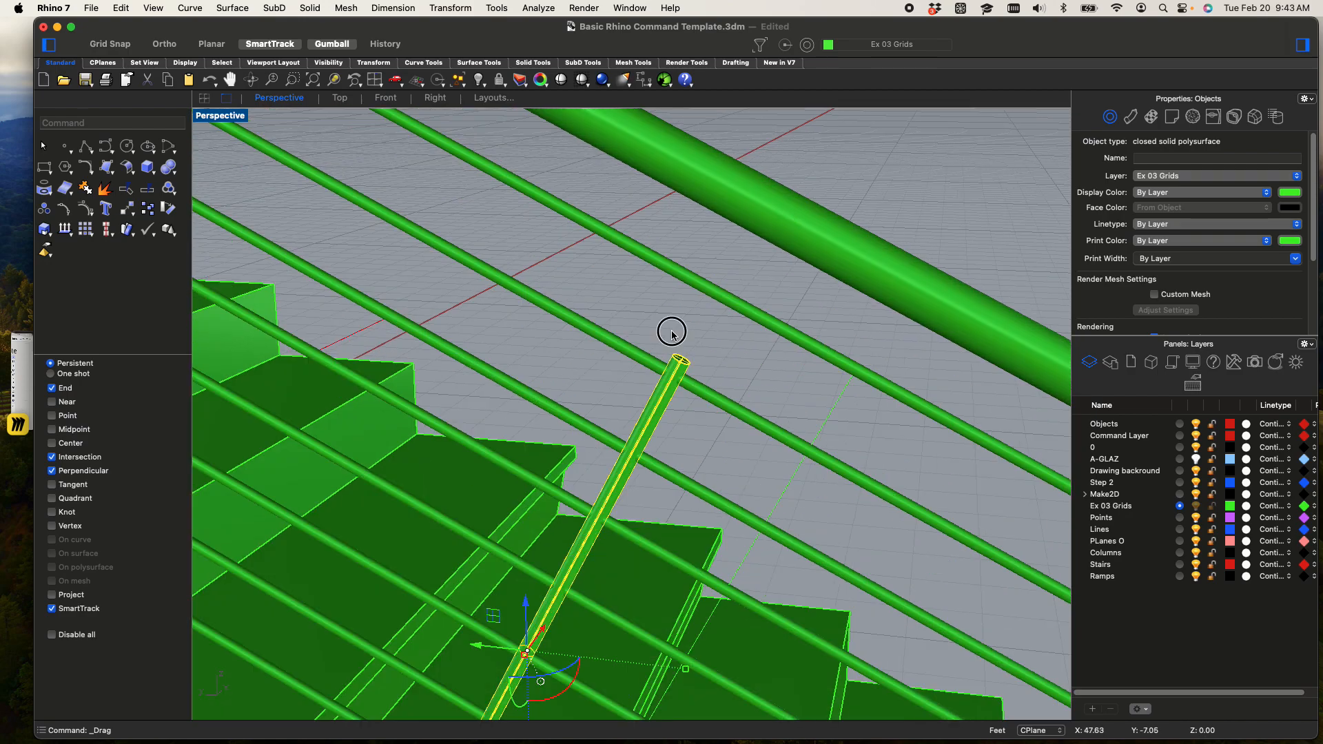
scroll(682, 343, "up", 6)
scroll(684, 423, "down", 2)
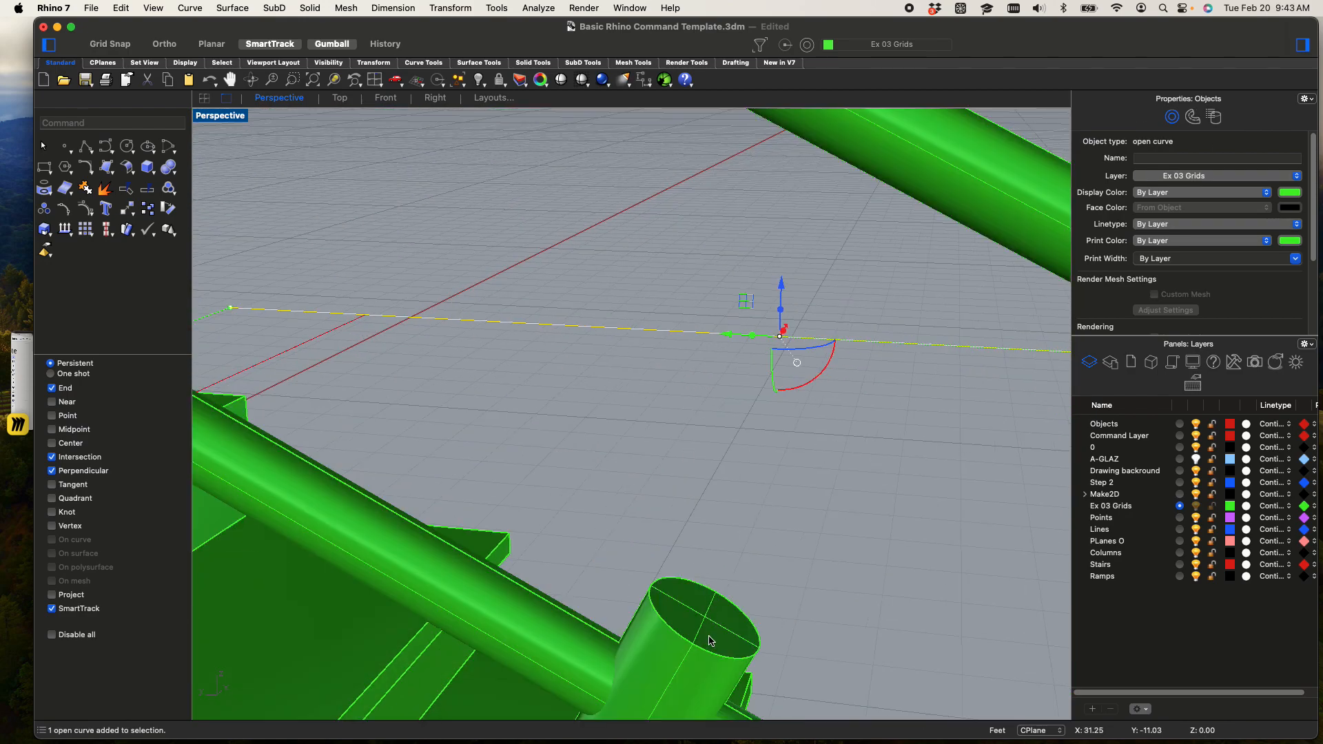
left_click(710, 641)
type("ex")
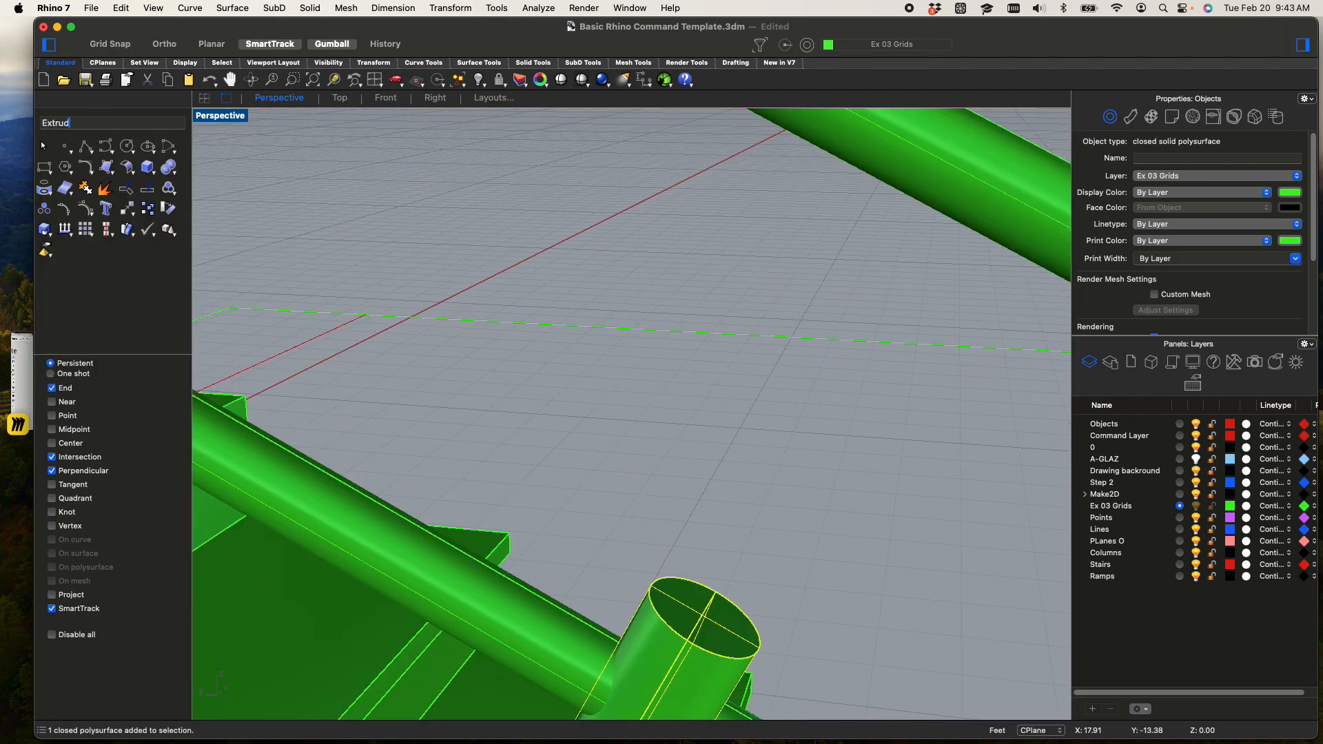
type("trude")
key("Down")
key("Down")
key("Down")
key("Down")
key("Down")
key("Return")
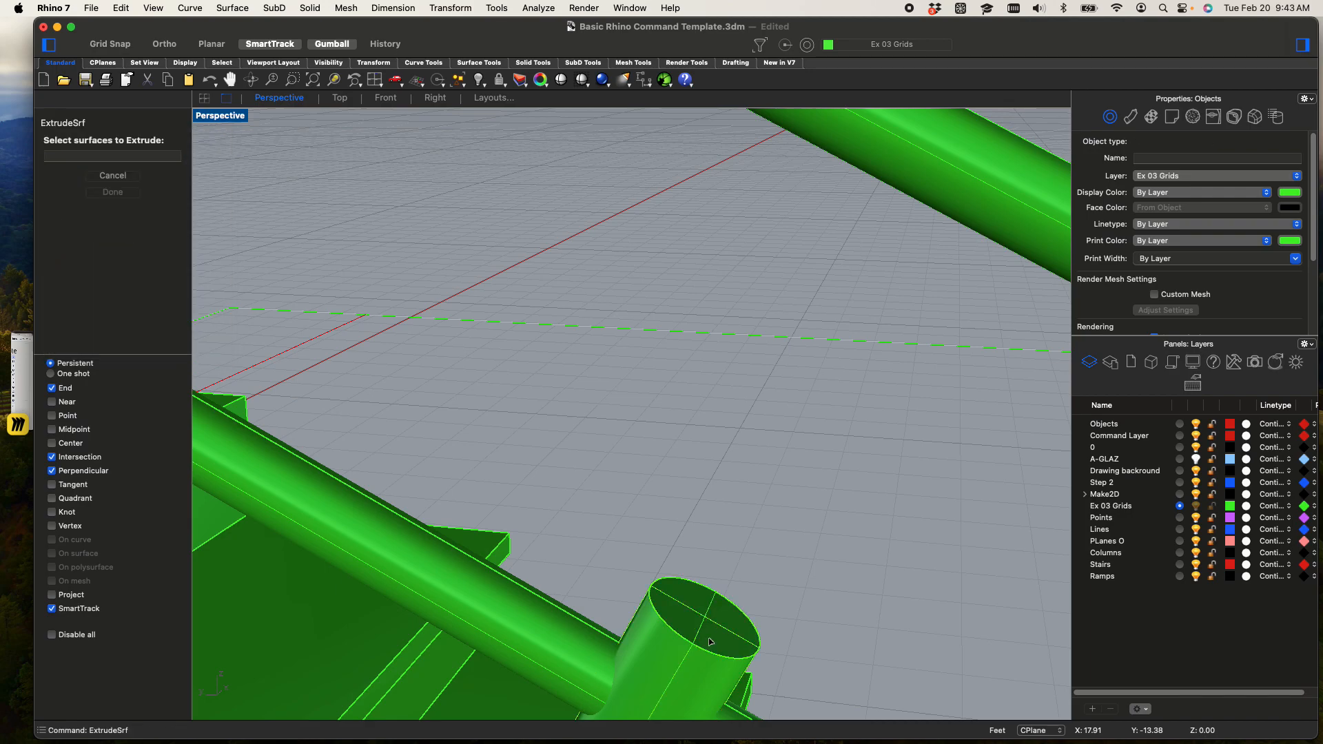
left_click(716, 604)
key("Return")
scroll(783, 517, "down", 10)
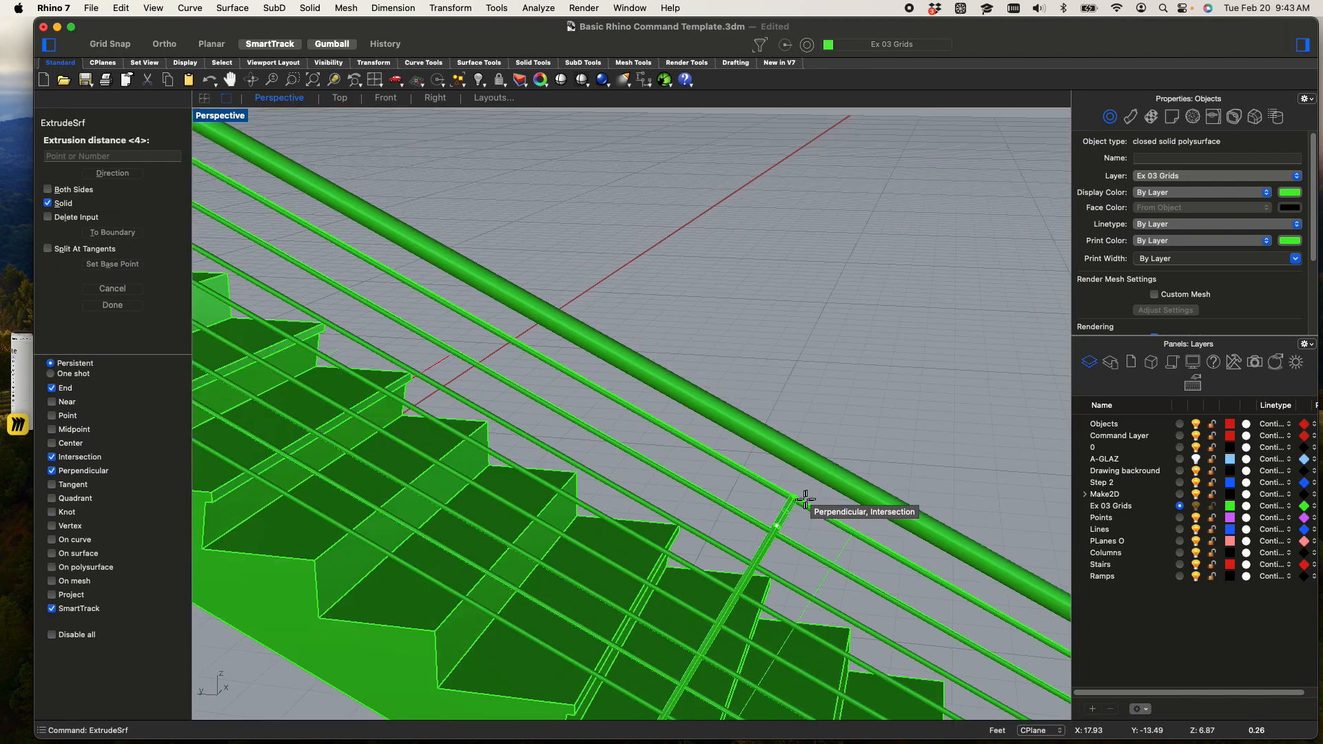
scroll(831, 471, "up", 10)
left_click(773, 519)
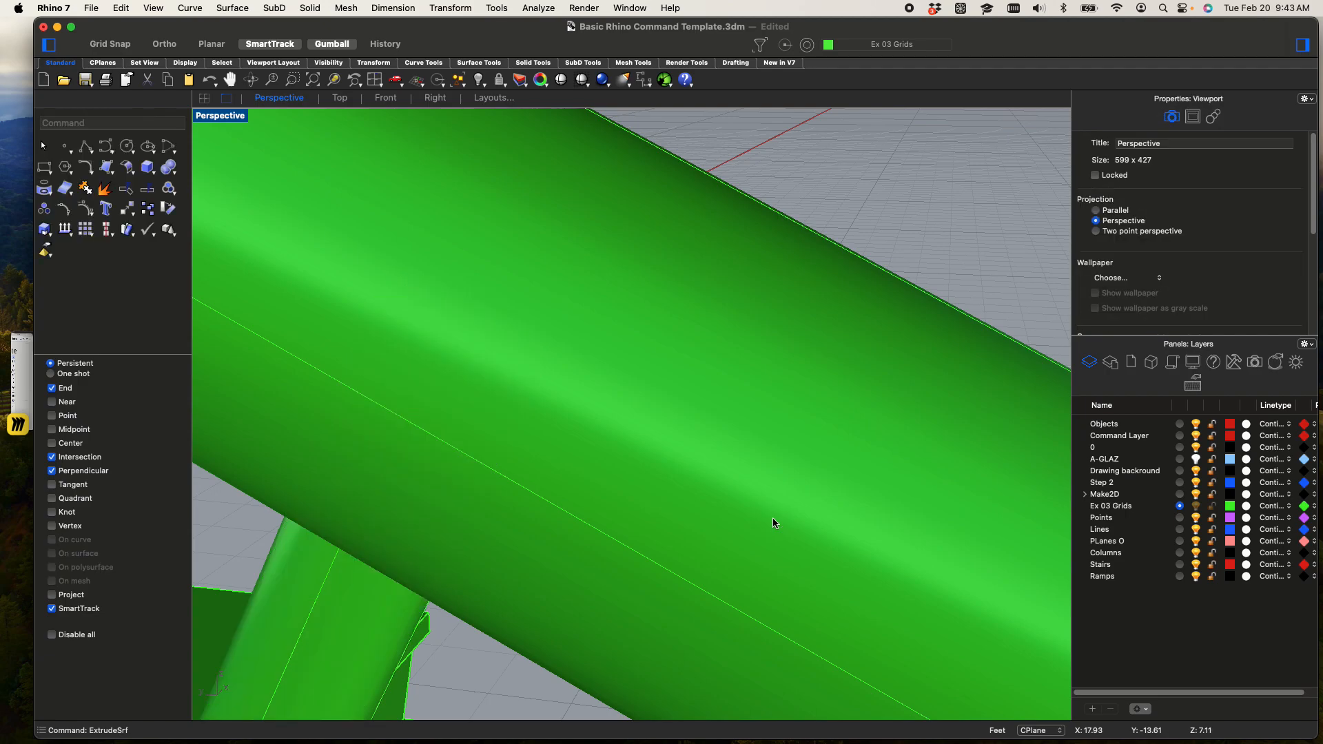
scroll(756, 511, "down", 10)
right_click_drag(740, 526, 751, 443, "shift")
left_click(841, 298)
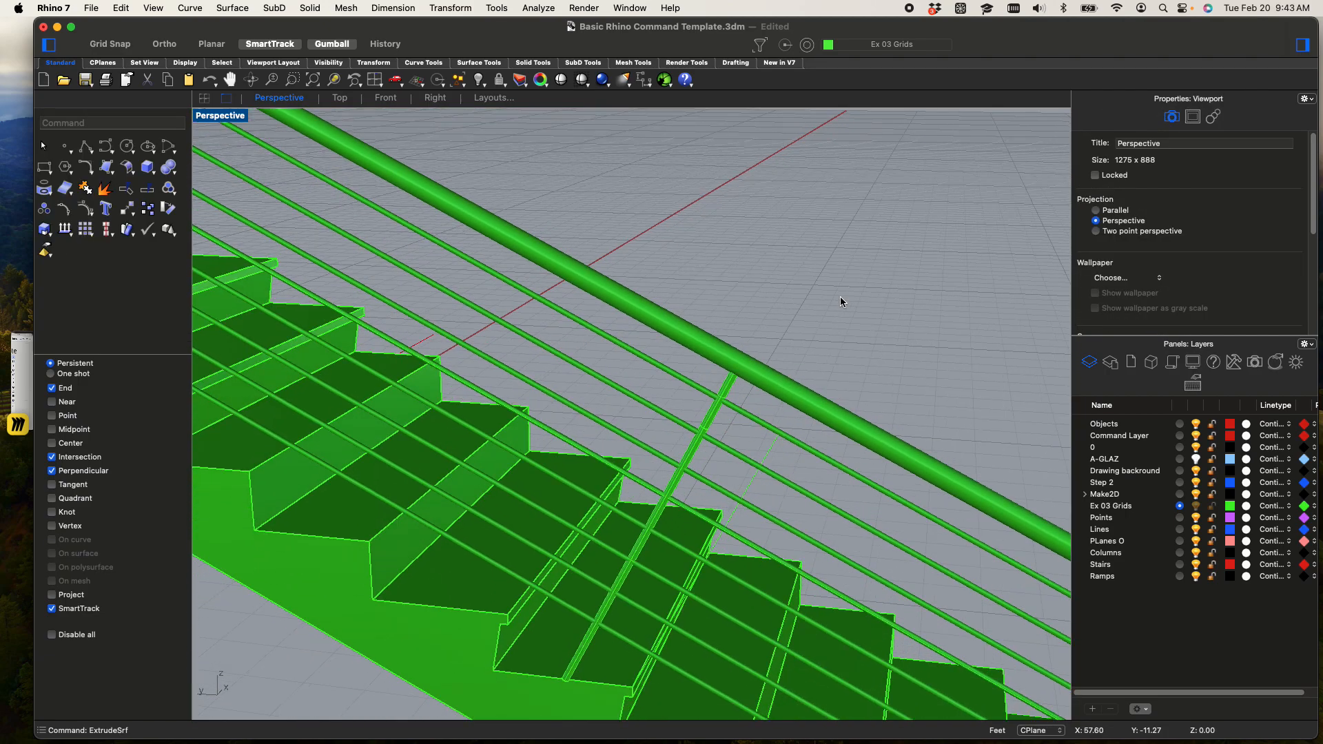
Select the slanted post and its upper extension and join them with BooleanUnion
left_click(712, 414)
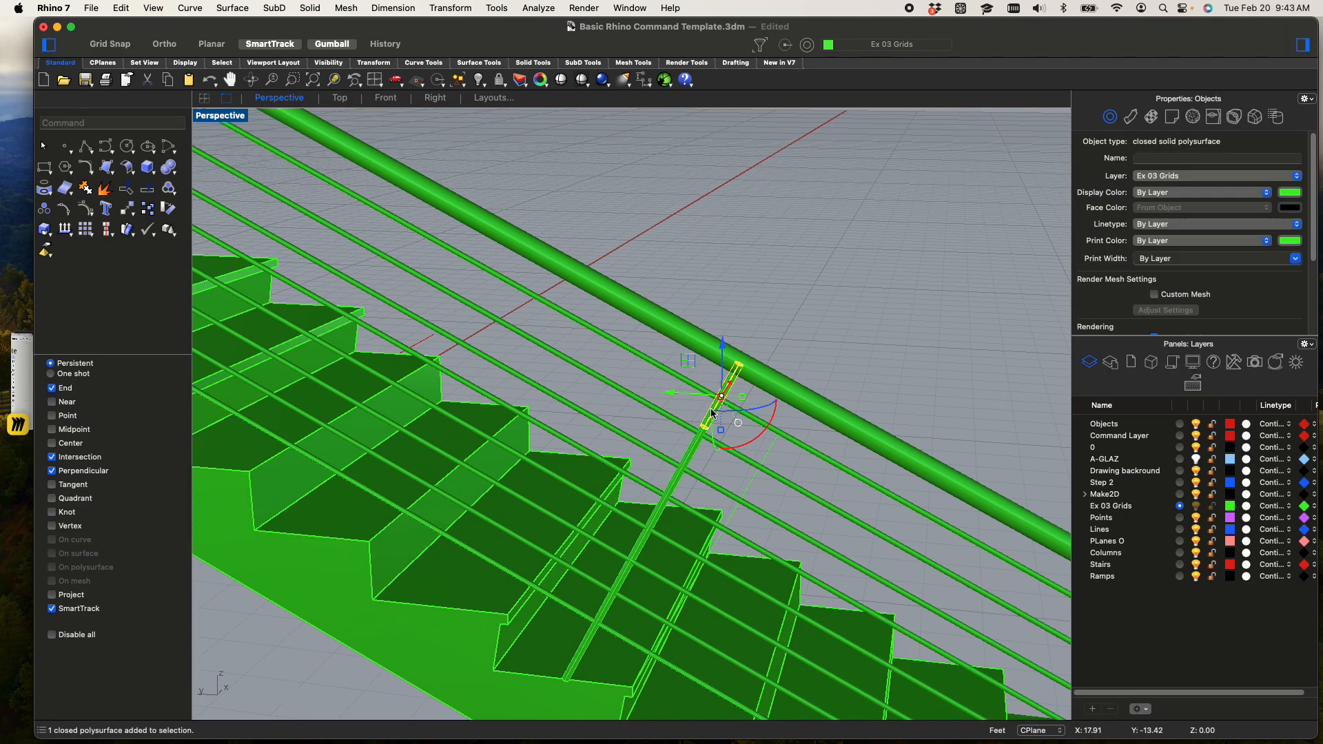
left_click(692, 452, "shift")
type("box")
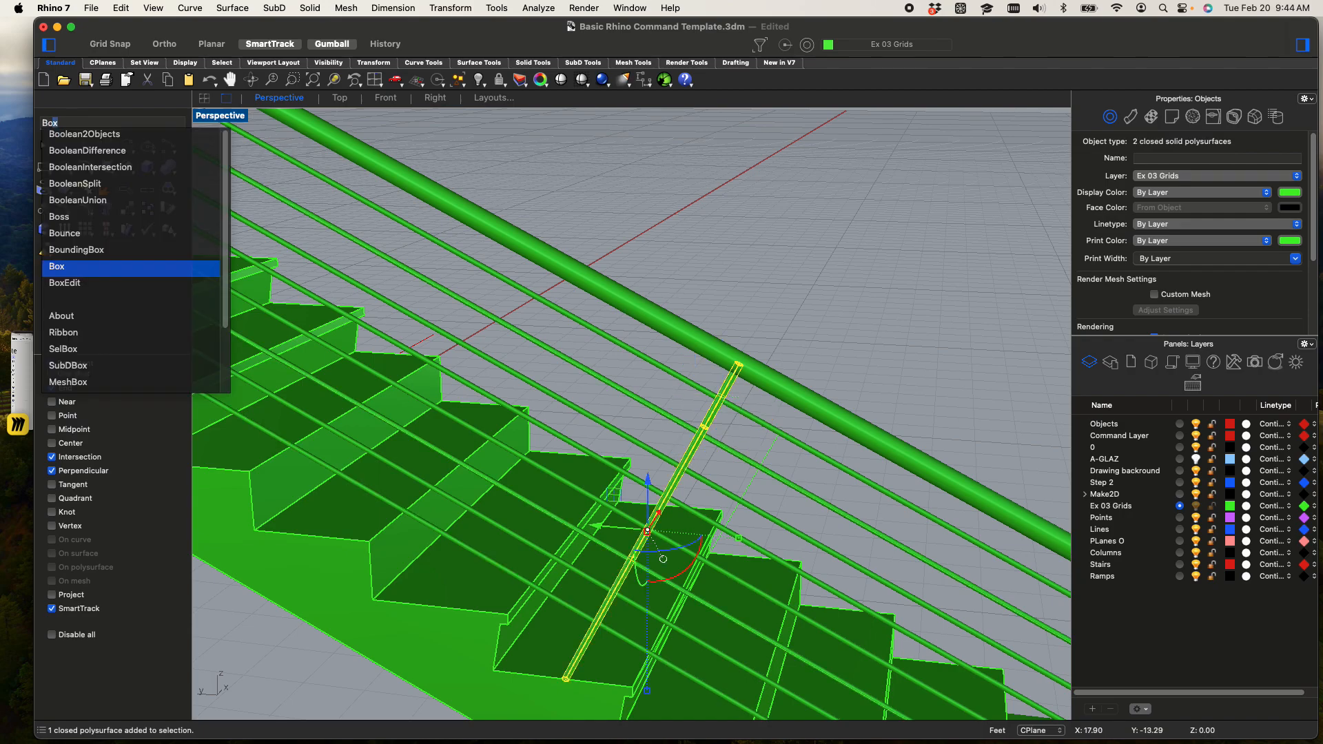
key("Up")
key("Up")
key("Up")
key("Up")
key("Return")
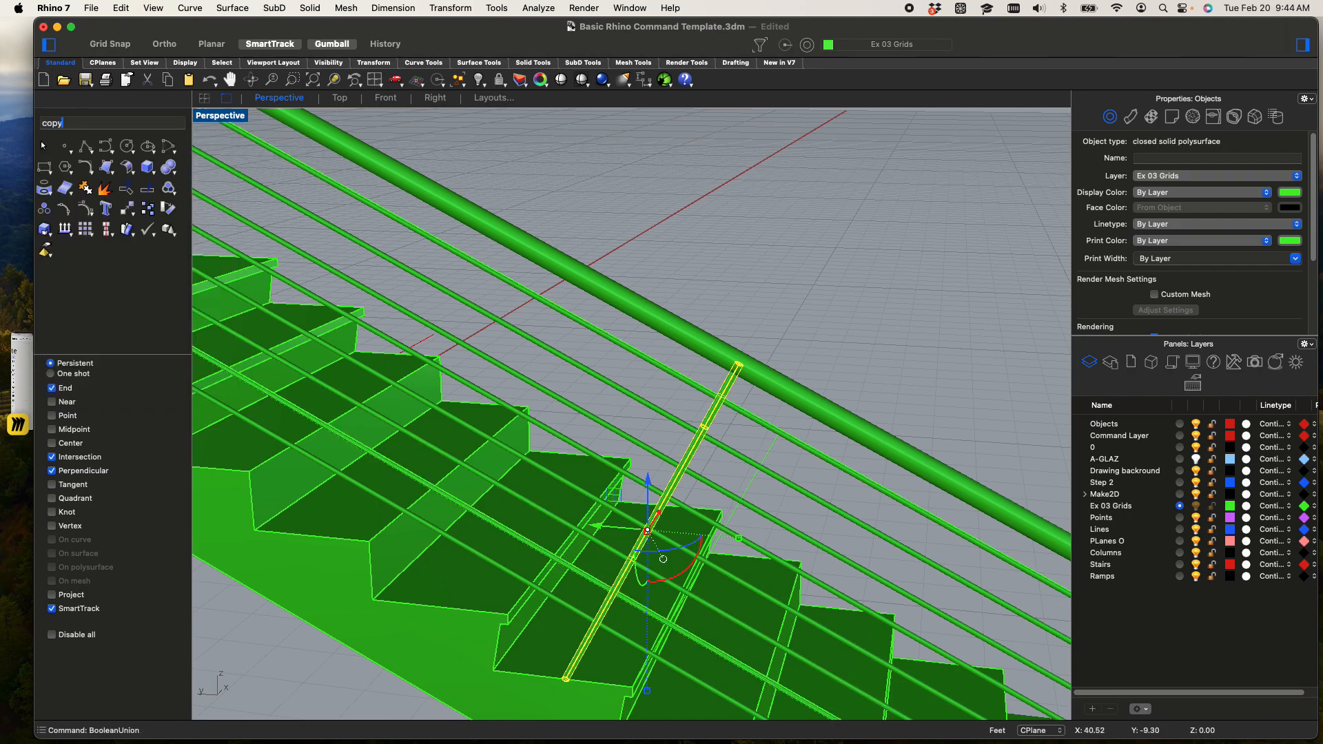
Copy the joined post from its tread's inner corner to matching tread corners up the lower flight, ending at the landing
type("copy")
key("Return")
scroll(509, 671, "up", 10)
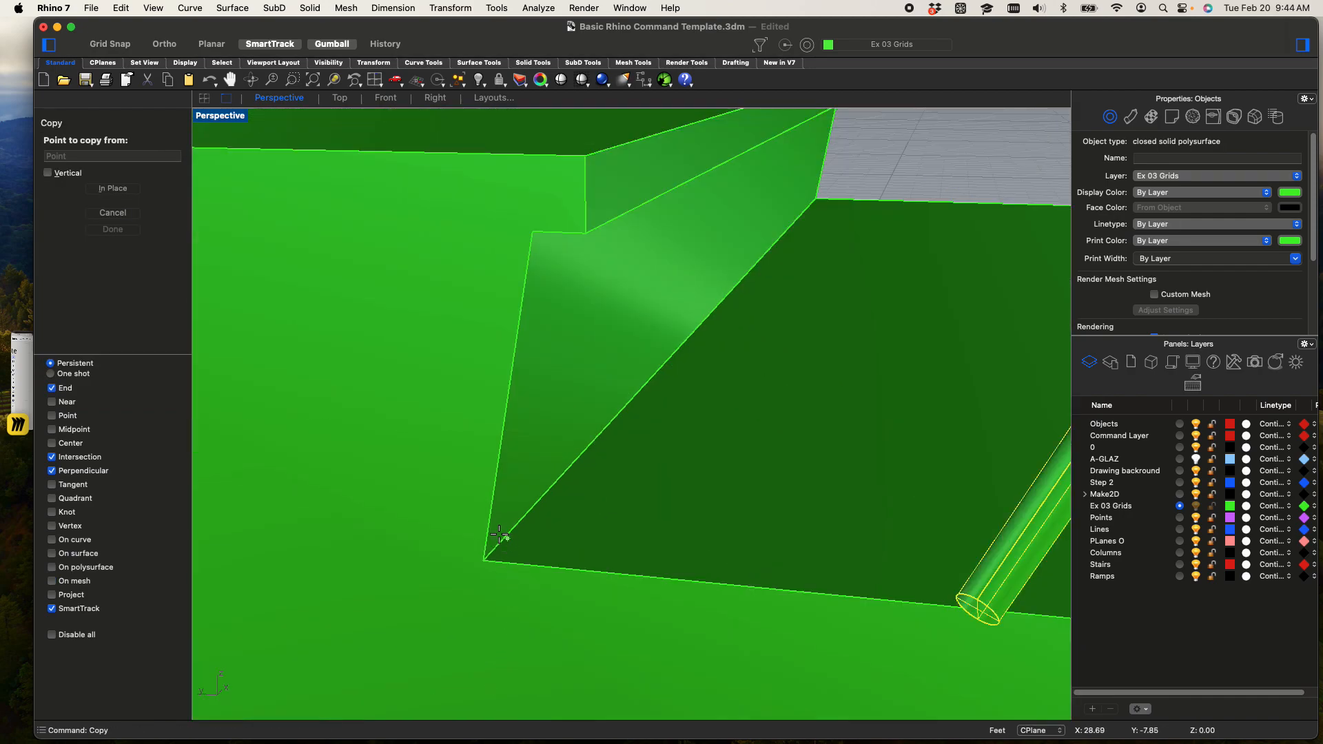
left_click(485, 561)
scroll(485, 560, "down", 10)
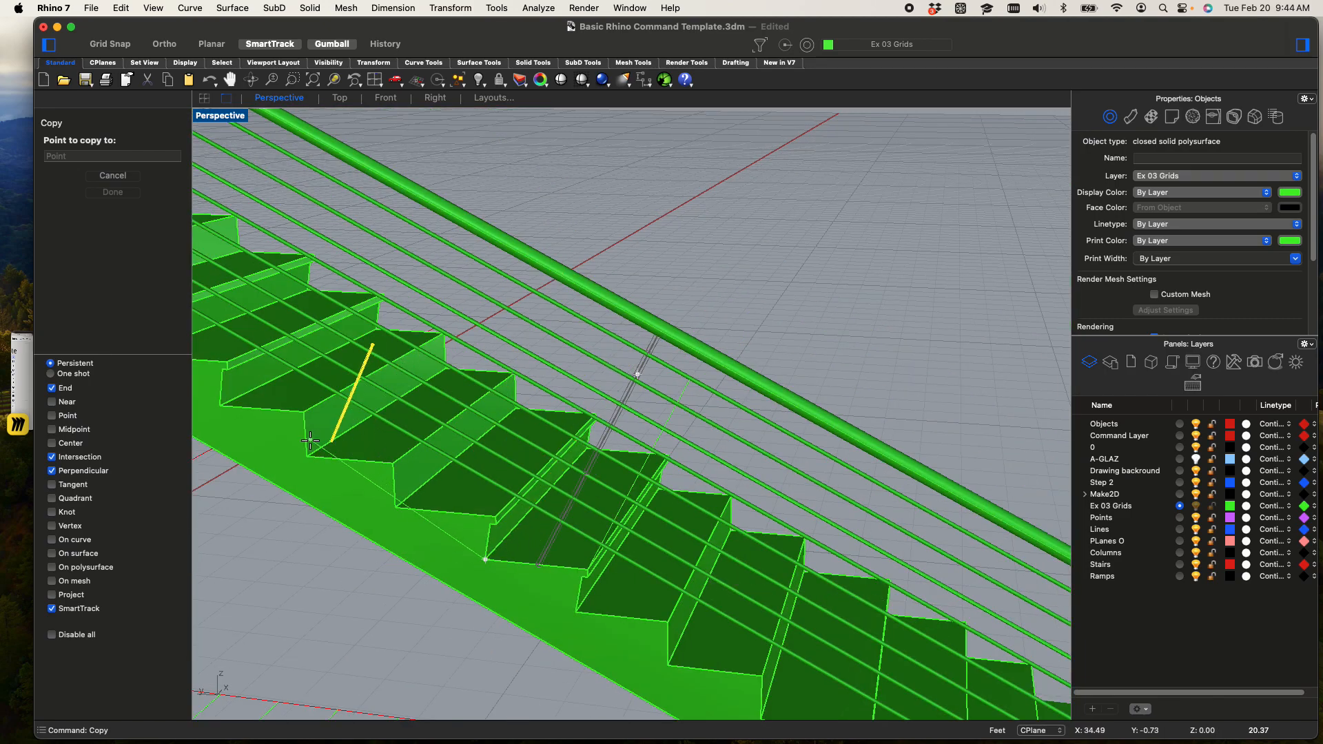
scroll(307, 455, "up", 3)
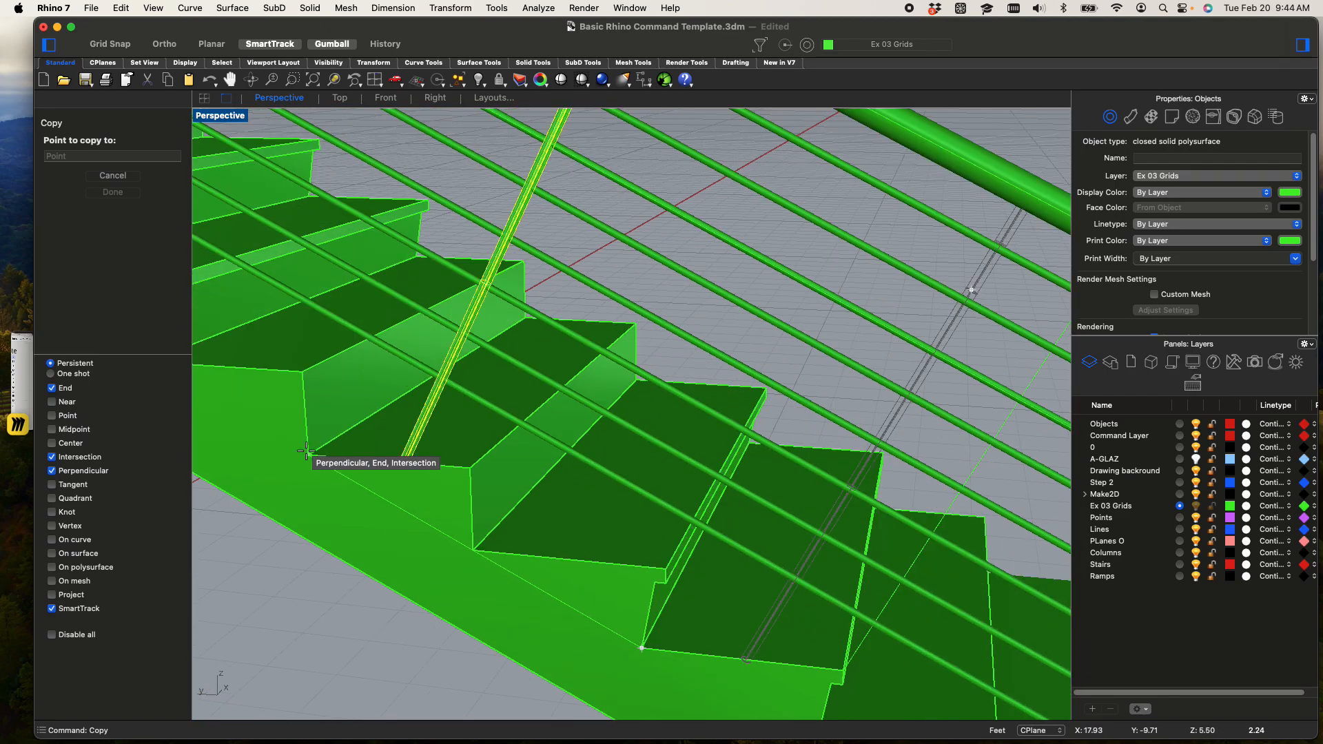
left_click(307, 453)
scroll(308, 452, "down", 5)
right_click_drag(308, 437, 673, 569, "shift")
left_click(496, 448)
right_click_drag(520, 454, 560, 488, "shift")
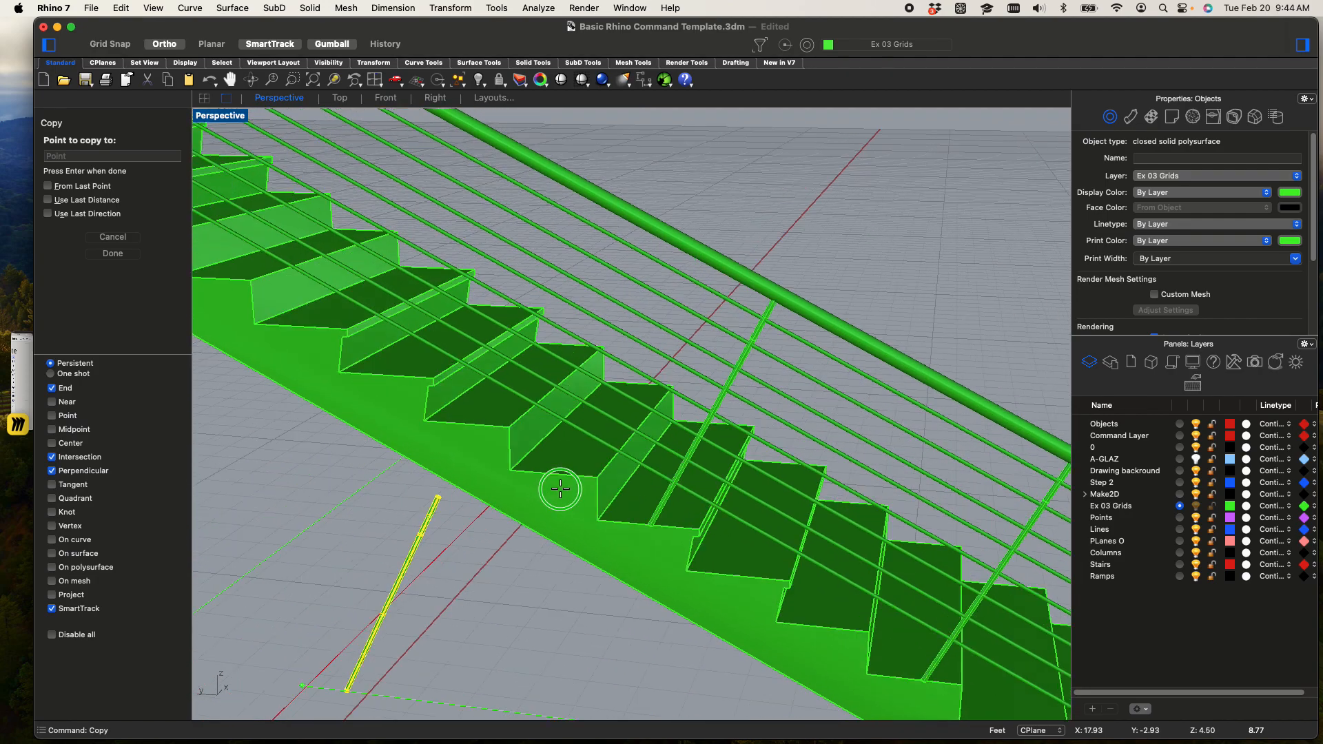
left_click(446, 432)
right_click_drag(445, 432, 616, 517, "shift")
left_click(418, 421)
left_click(464, 429)
right_click_drag(434, 409, 620, 510)
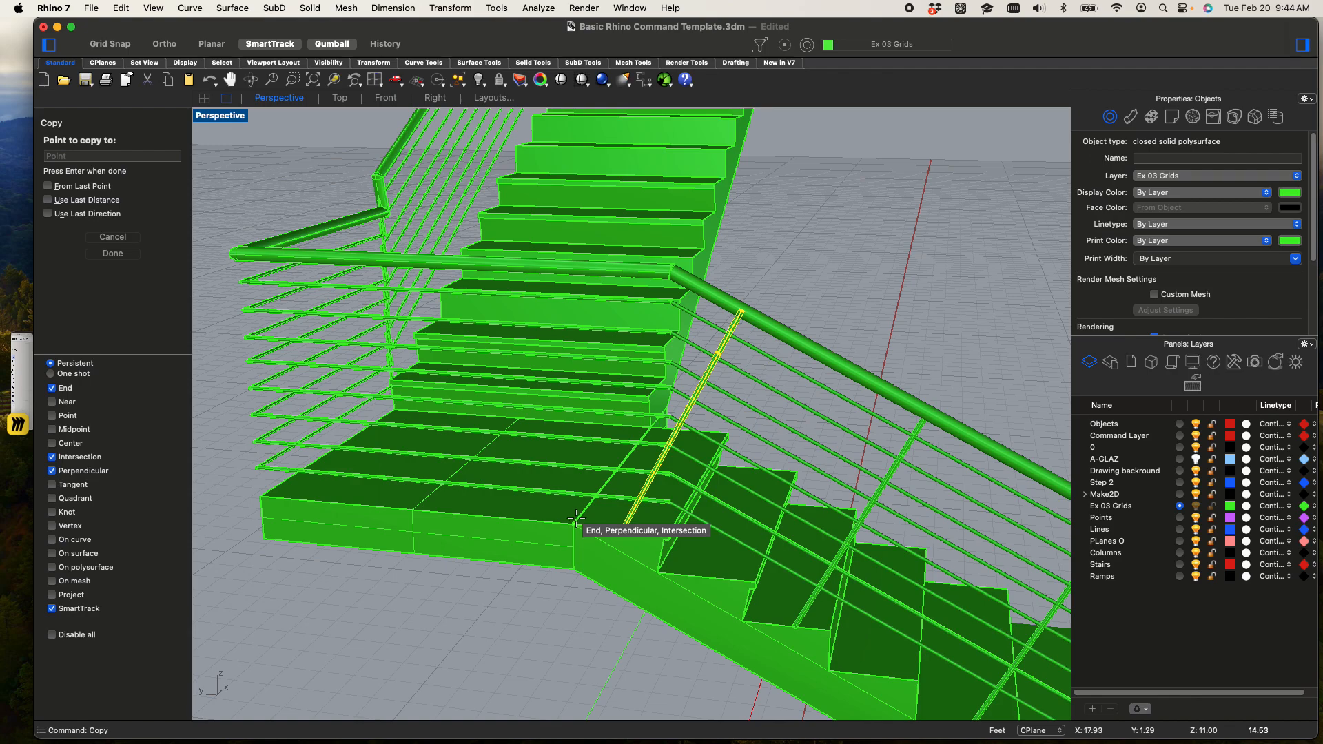
Continue copying the post to matching tread corners down the flight to its lower end and finish the copy
scroll(726, 510, "down", 3)
right_click_drag(1031, 617, 854, 463, "shift")
scroll(856, 549, "up", 4)
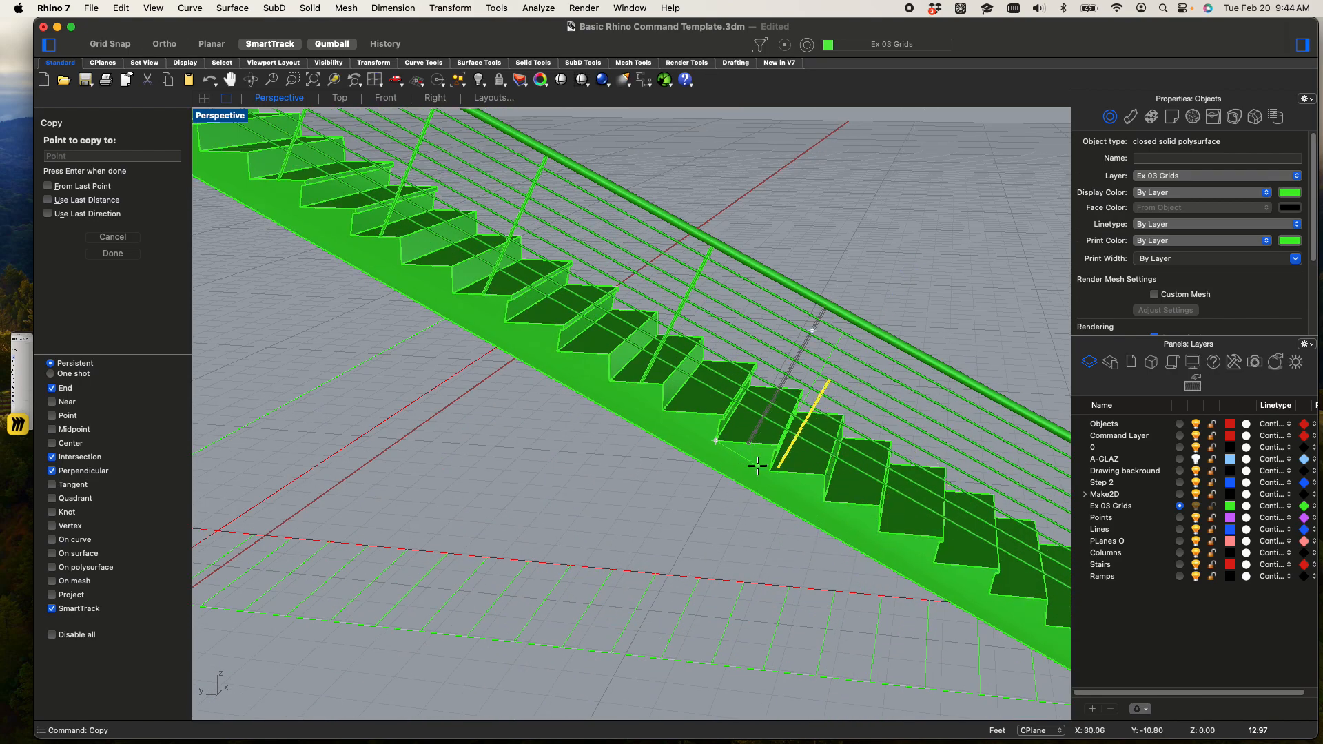
scroll(757, 466, "up", 5)
left_click(780, 474)
right_click_drag(796, 497, 413, 372, "shift")
left_click(589, 460)
left_click(831, 569)
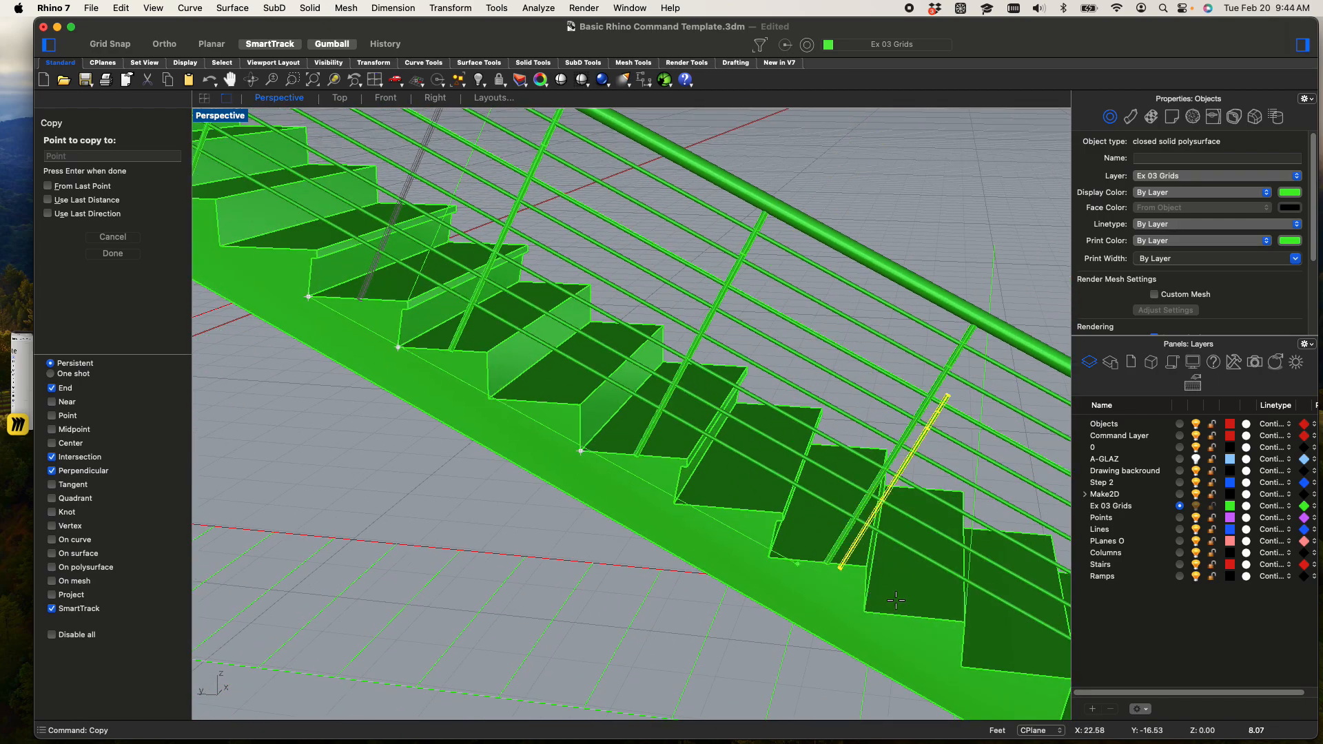
scroll(664, 448, "down", 5)
left_click(649, 457)
key("Return")
Trim the thin rail ends that project past the lowest post, using that post as the cutting object
scroll(808, 307, "up", 3)
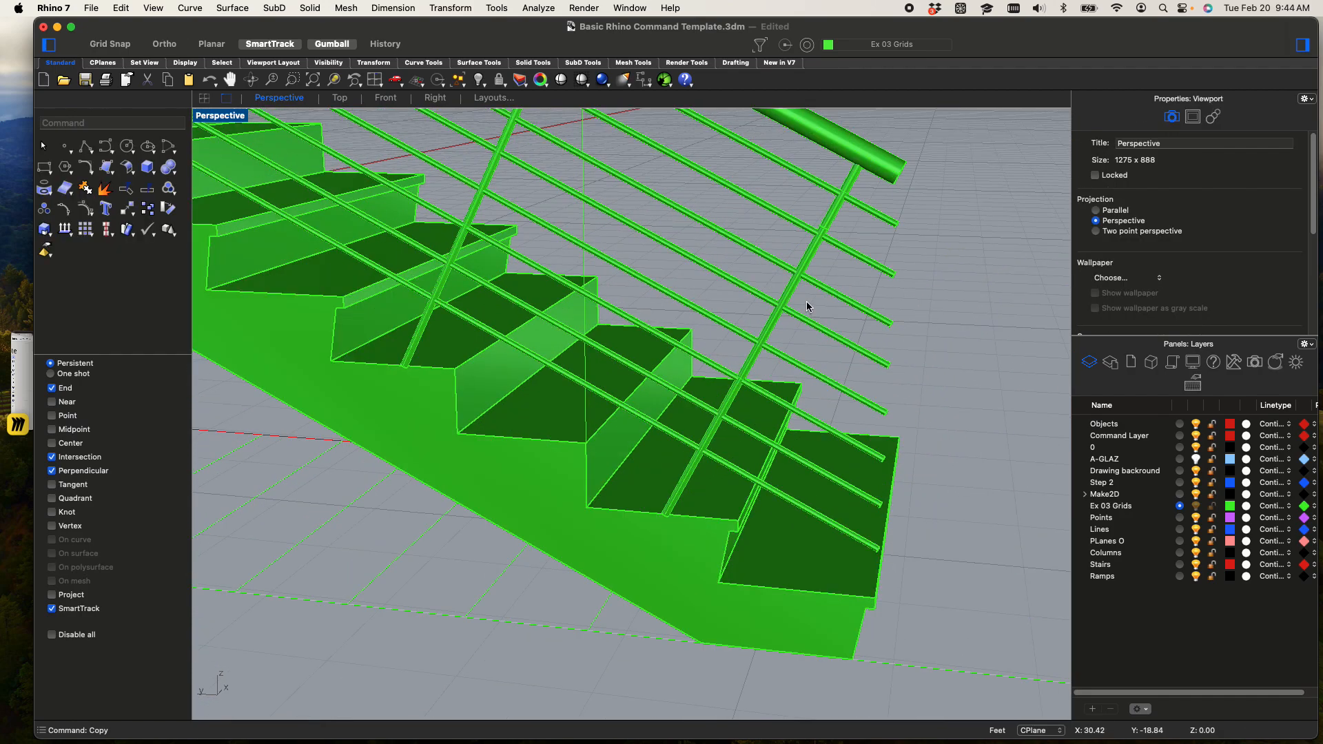
scroll(807, 307, "up", 2)
left_click(824, 230)
scroll(856, 235, "down", 4)
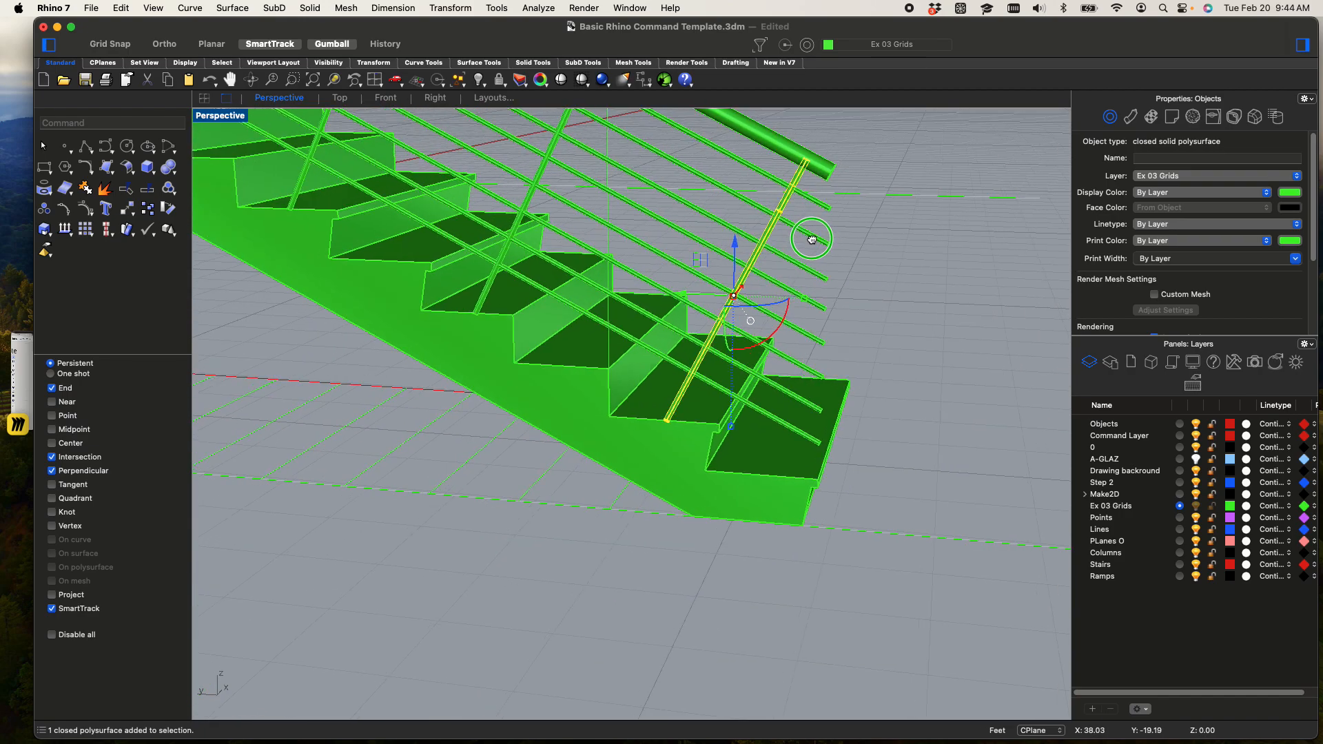
scroll(812, 239, "up", 2)
type("trim")
key("Return")
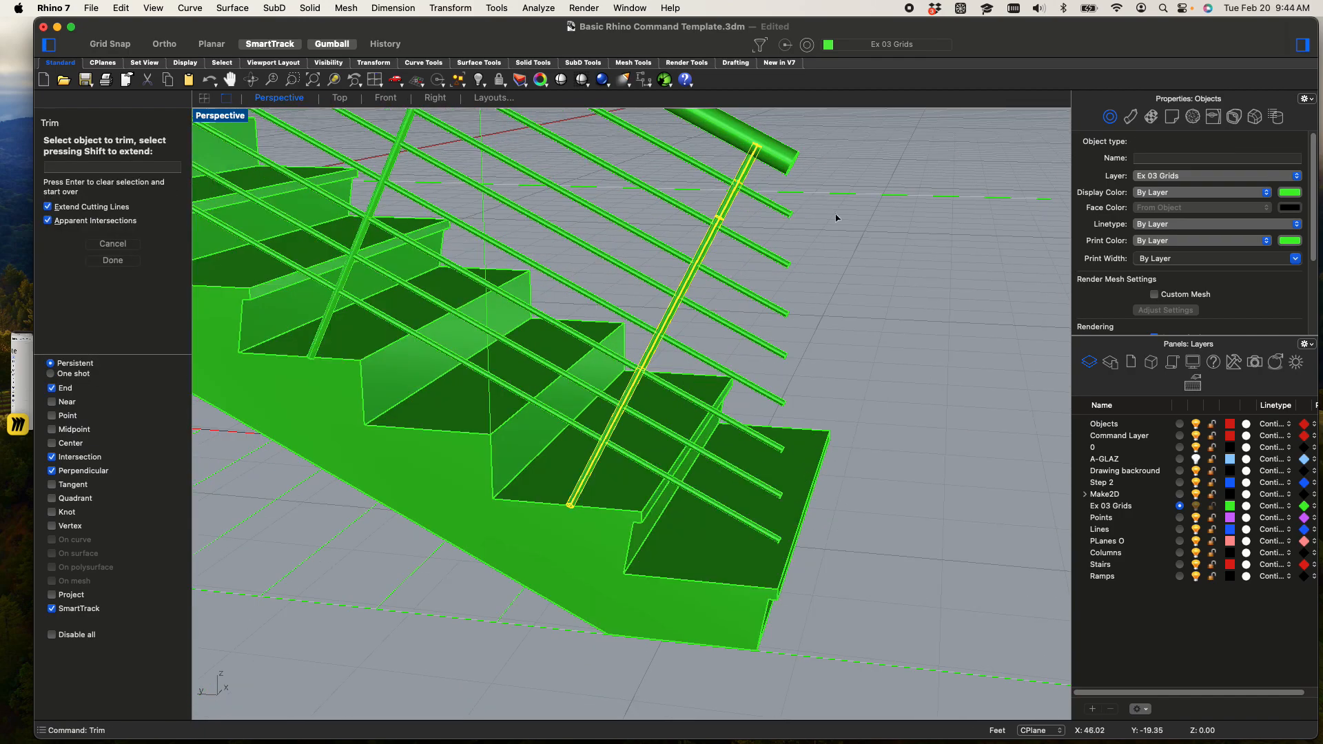
left_click(789, 209)
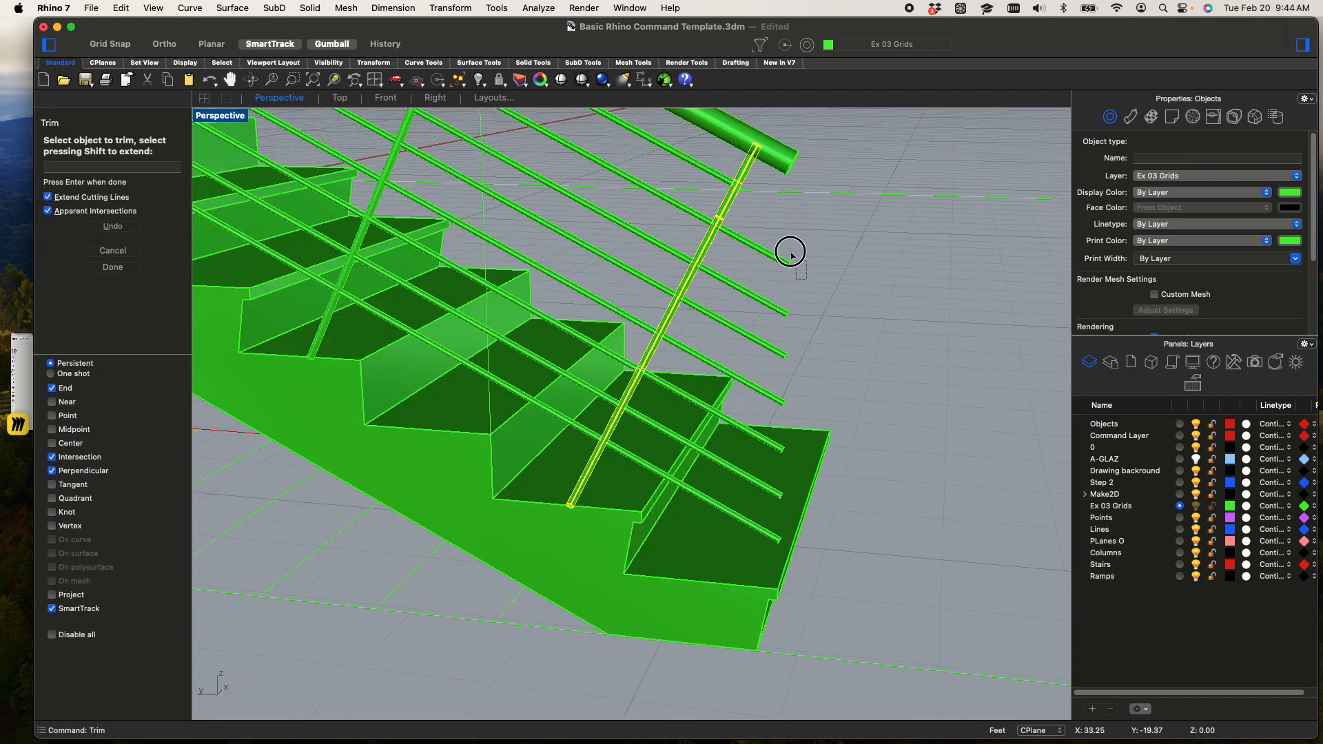
left_click(791, 348)
left_click_drag(767, 344, 767, 345)
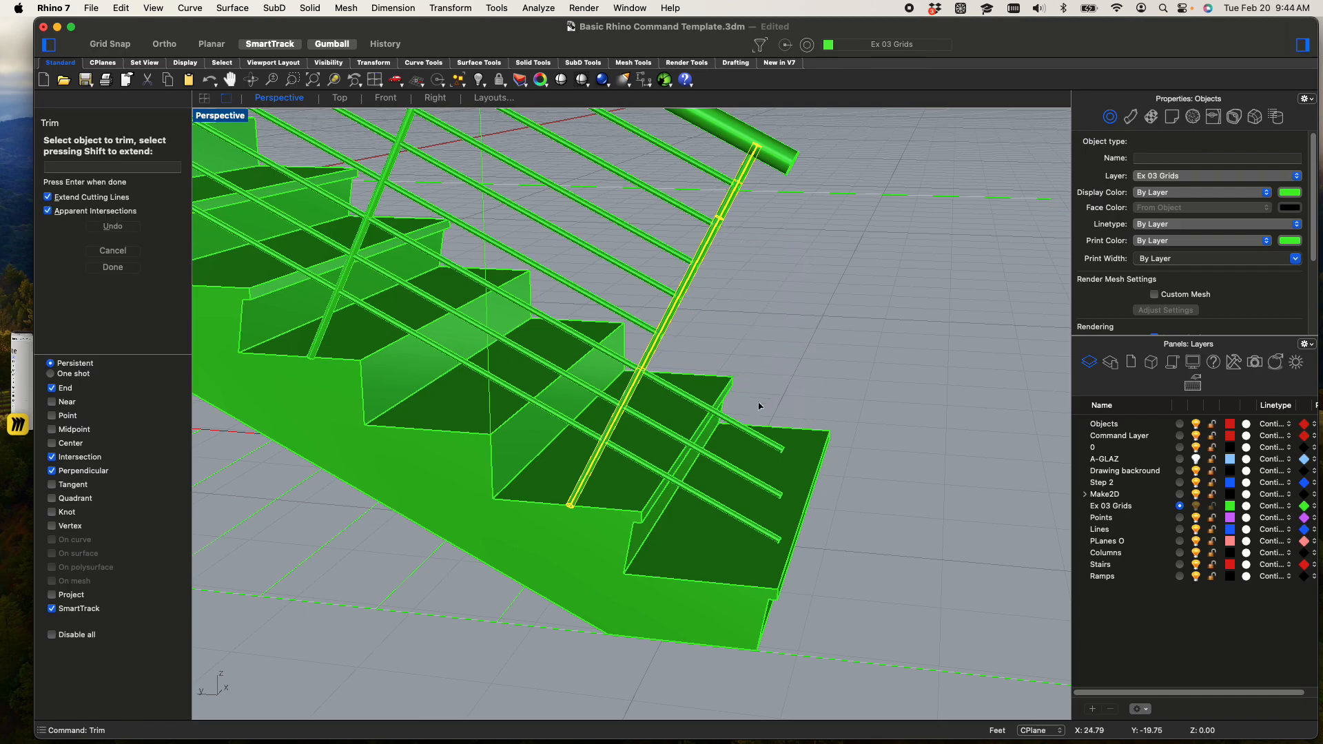
right_click_drag(770, 419, 771, 300)
left_click_drag(756, 131, 755, 131)
scroll(755, 144, "down", 6)
right_click_drag(755, 146, 755, 307, "shift")
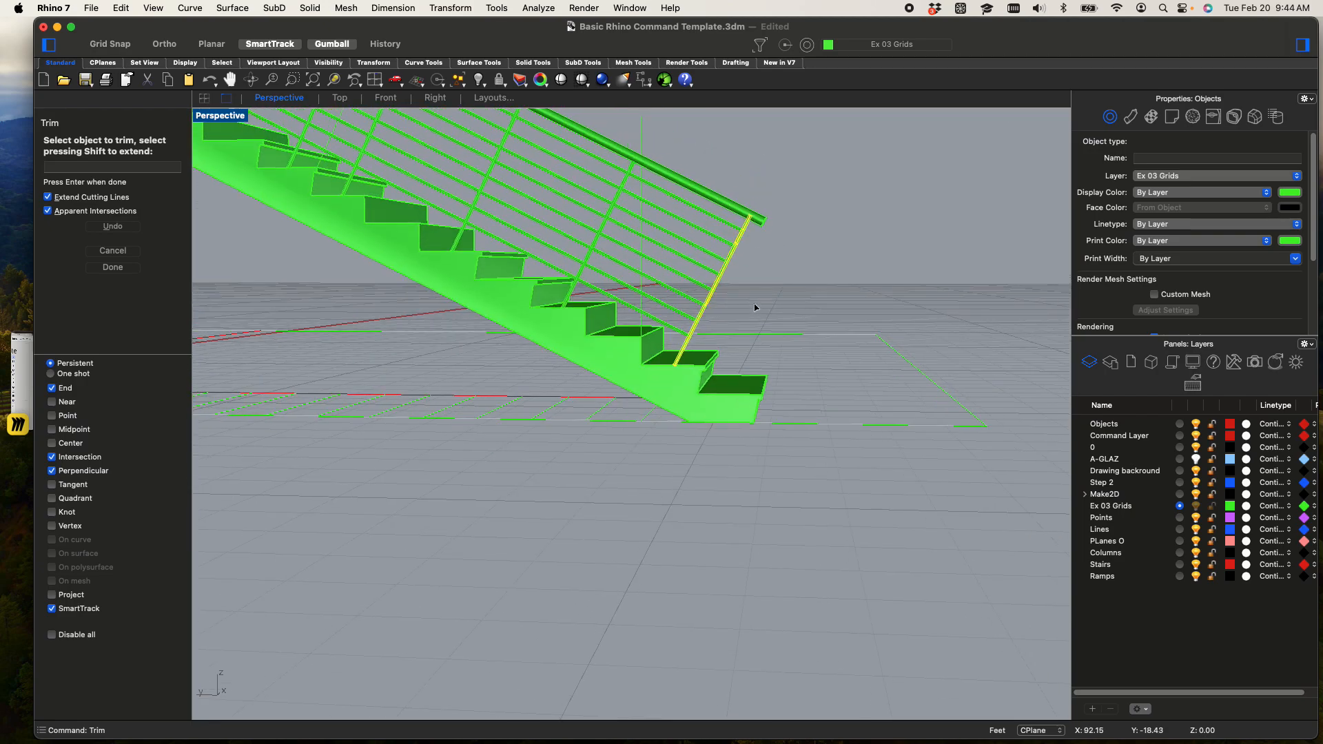
key("Escape")
key("Escape")
Set the Perspective viewport's display mode back to Shaded
scroll(799, 291, "up", 5)
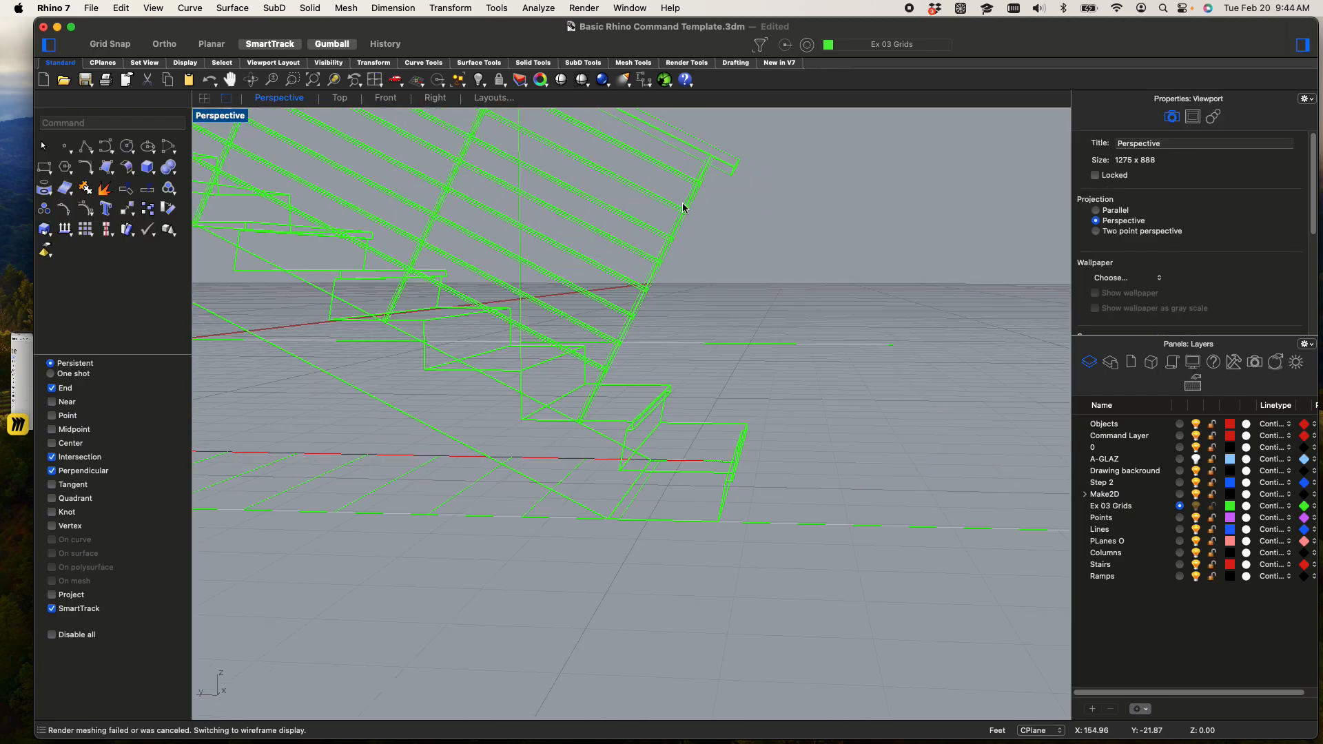
left_click(235, 116)
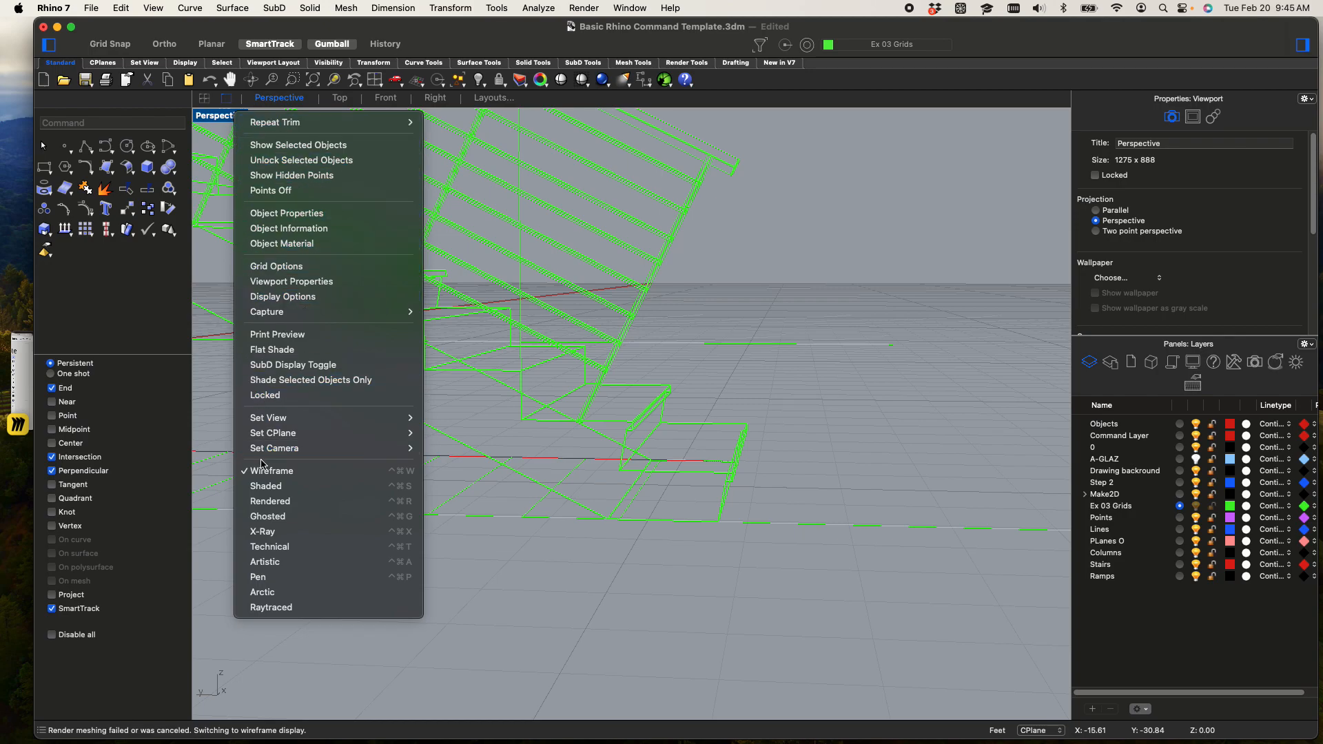
left_click(290, 484)
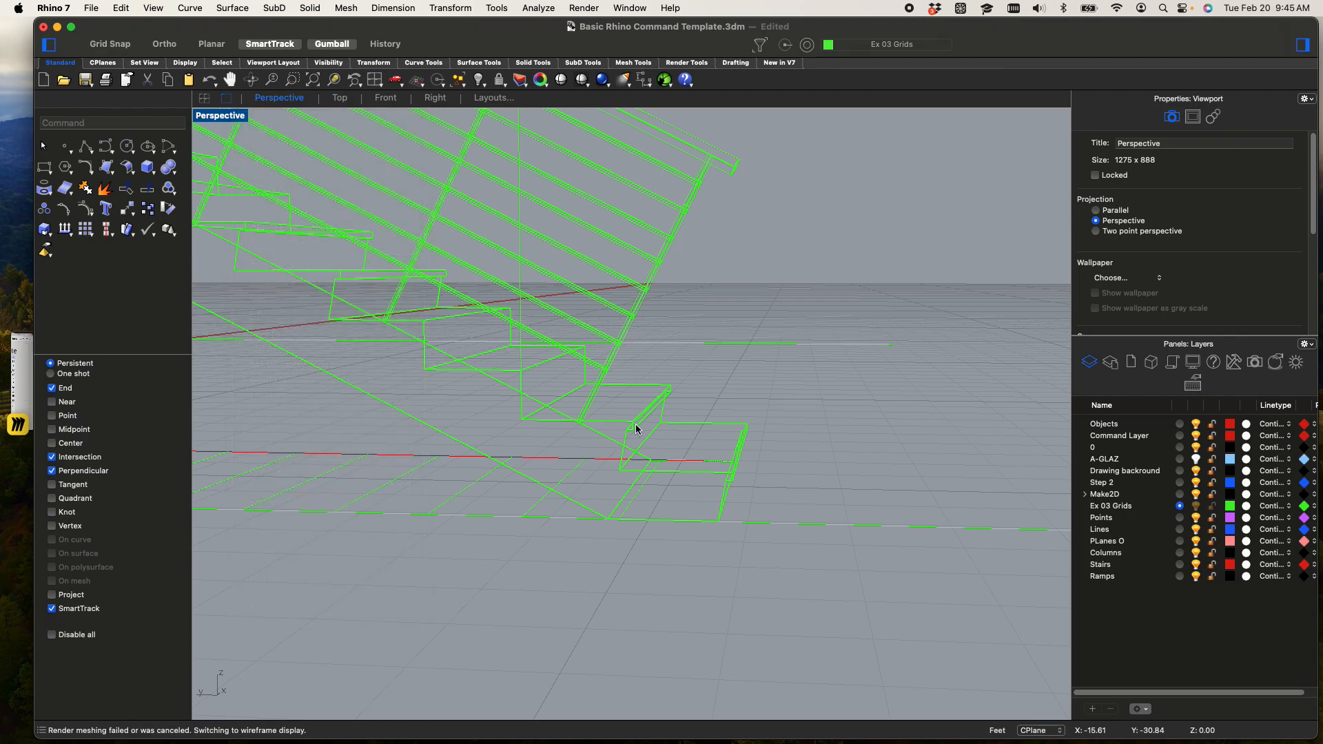
Inspect the stairs and railings from several sides in Rendered display, and return the Perspective viewport to Shaded
left_click(223, 118)
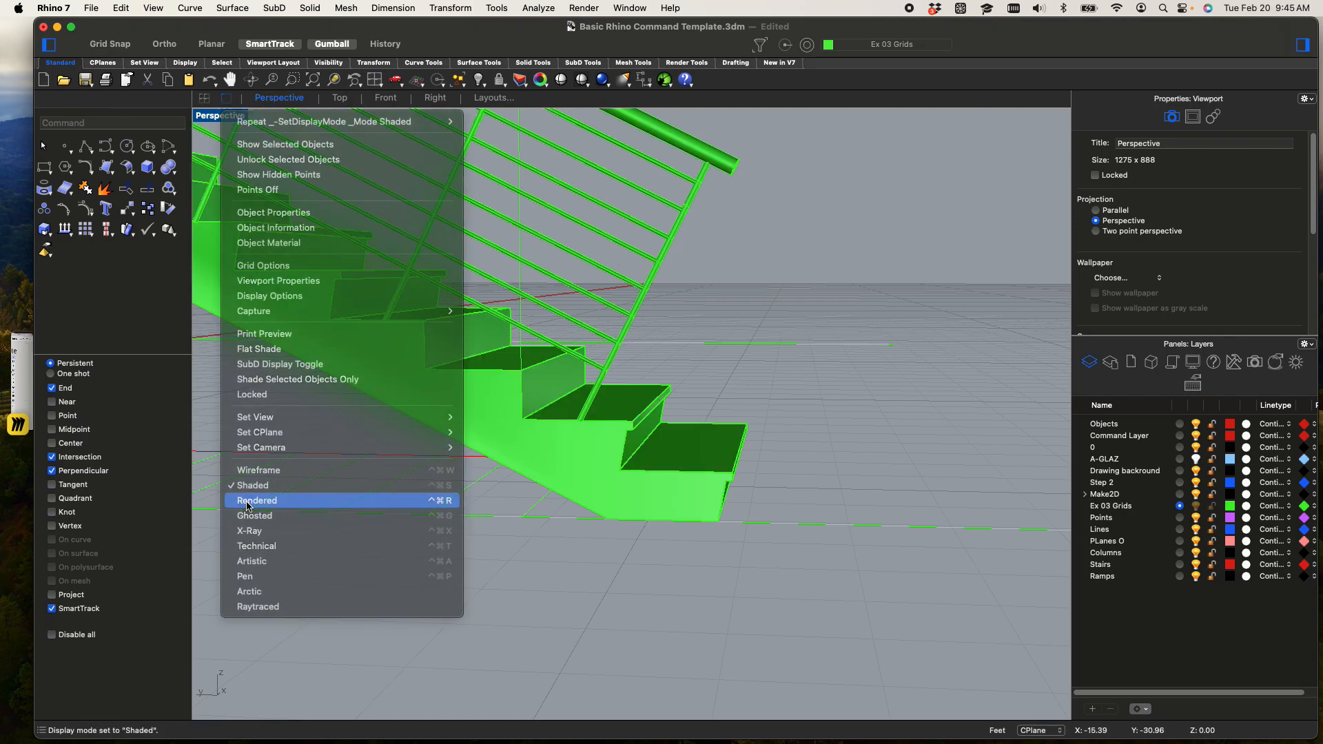
left_click(290, 501)
scroll(744, 362, "down", 5)
right_click_drag(744, 363, 588, 475)
right_click_drag(679, 408, 712, 487, "shift")
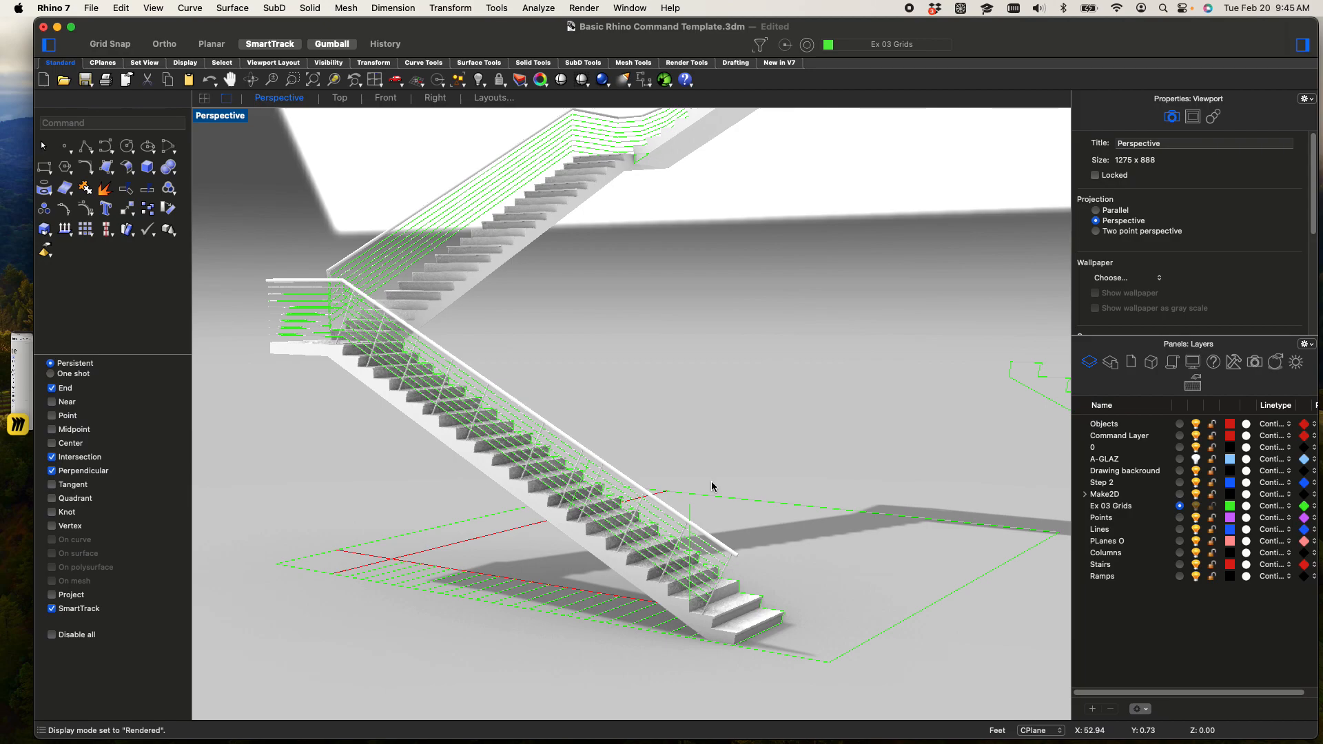
right_click_drag(830, 469, 354, 290)
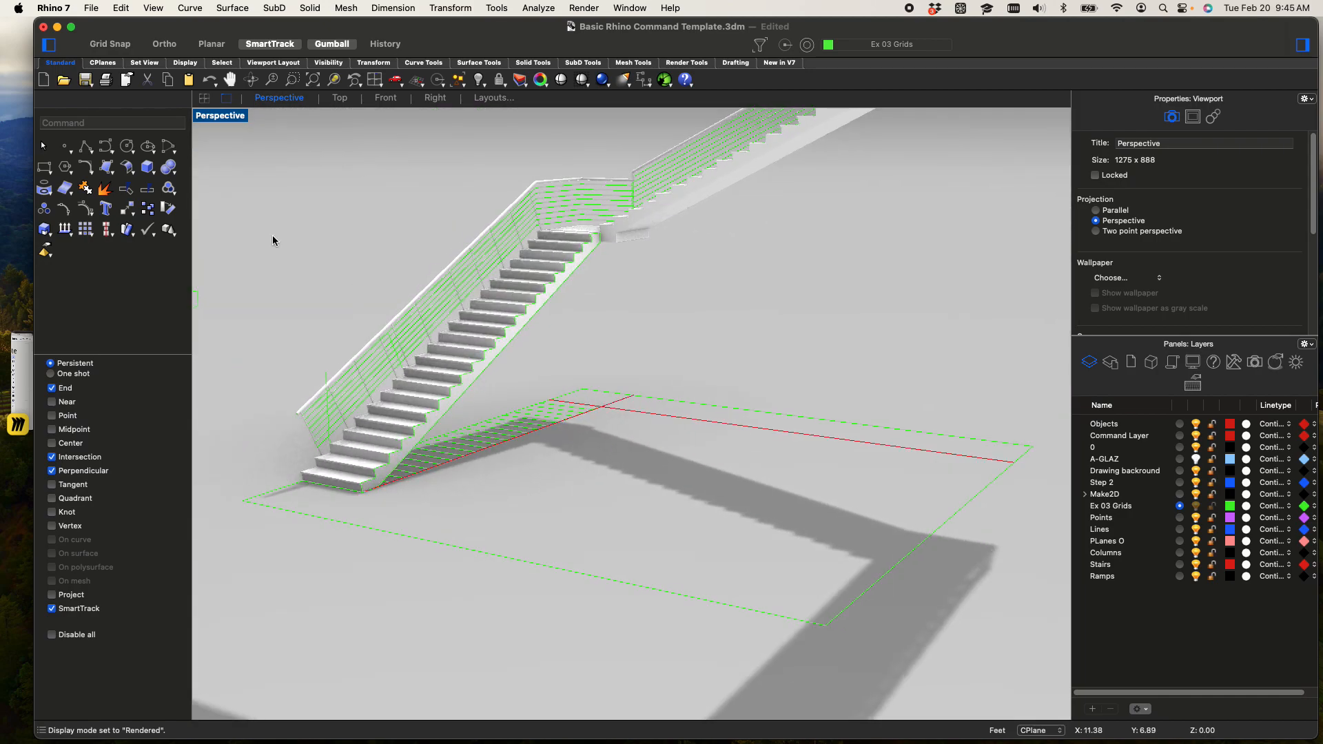
left_click(223, 129)
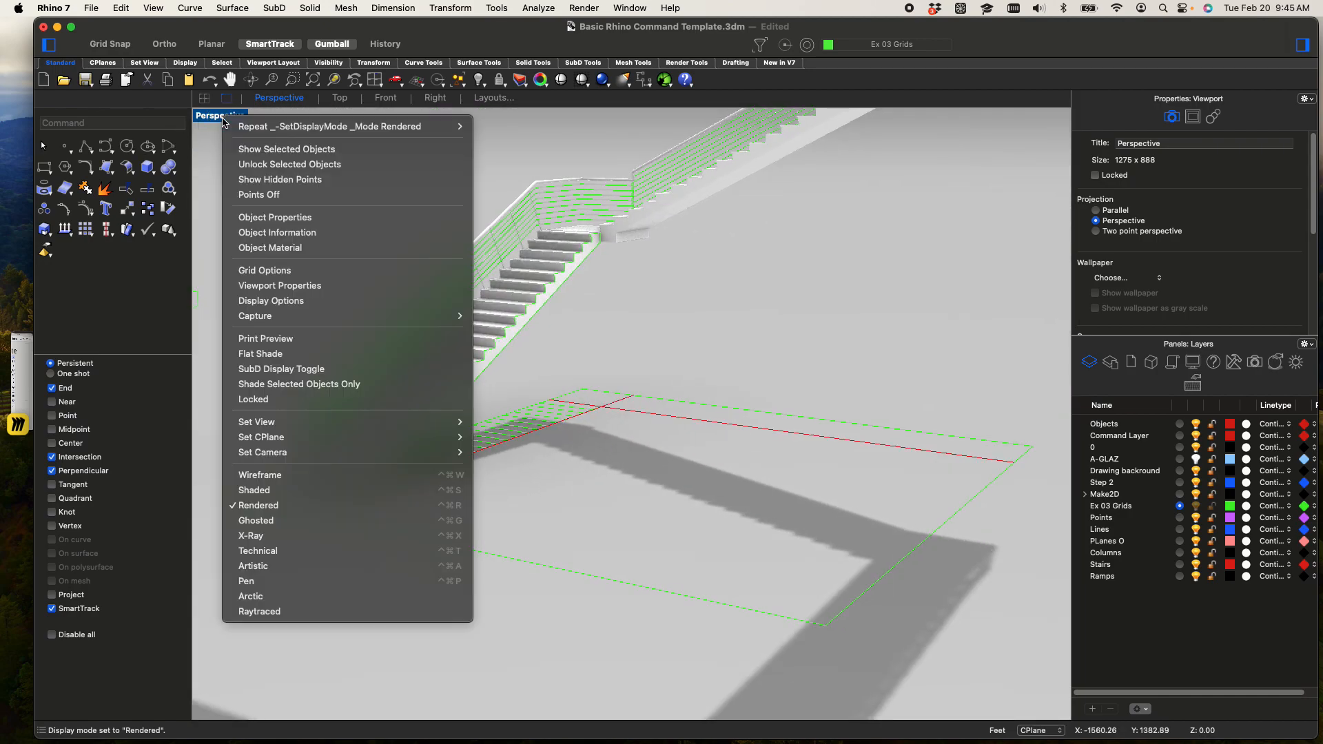
left_click(326, 491)
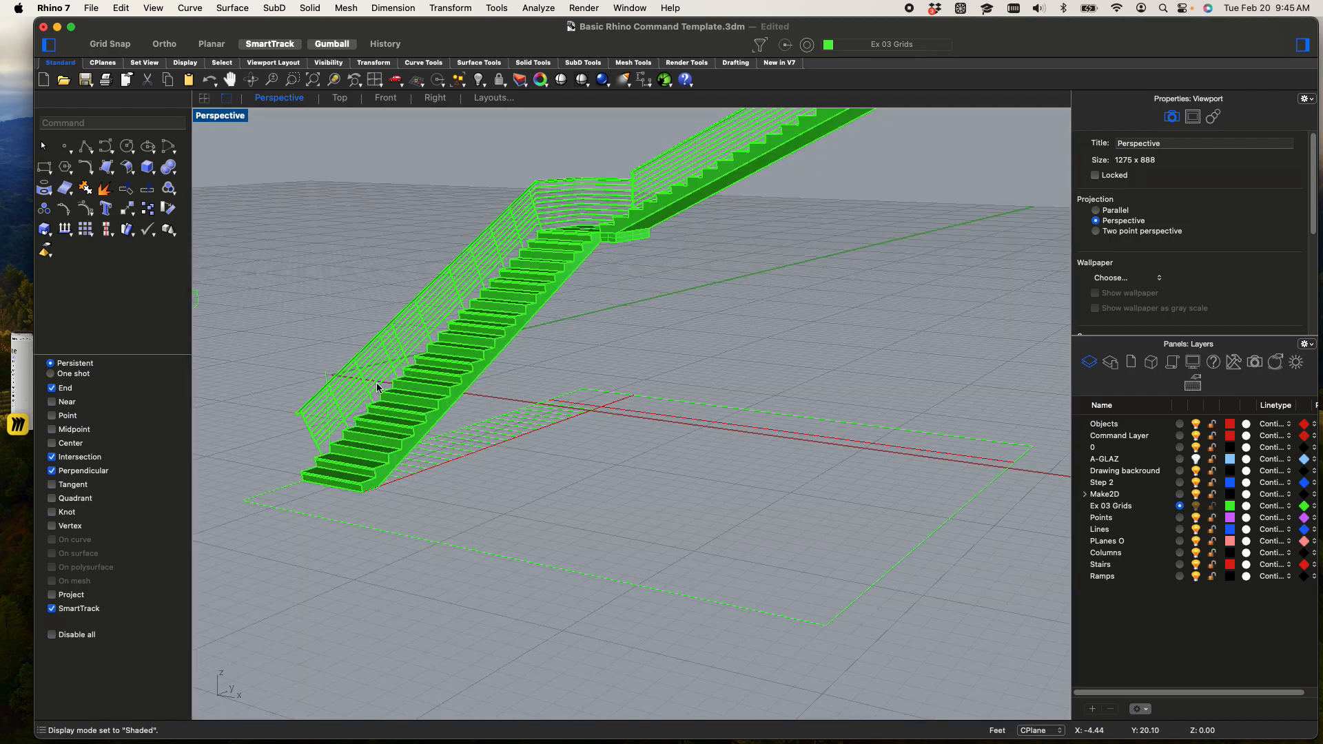
Draw a thin rectangle in the Right viewport beneath the second tread of the separate stair profile, from nosing corner to riser
scroll(486, 376, "down", 3)
right_click_drag(485, 440, 534, 428, "shift")
right_click_drag(440, 435, 735, 375, "shift")
scroll(447, 444, "up", 10)
scroll(494, 445, "up", 6)
right_click_drag(495, 445, 511, 492, "shift")
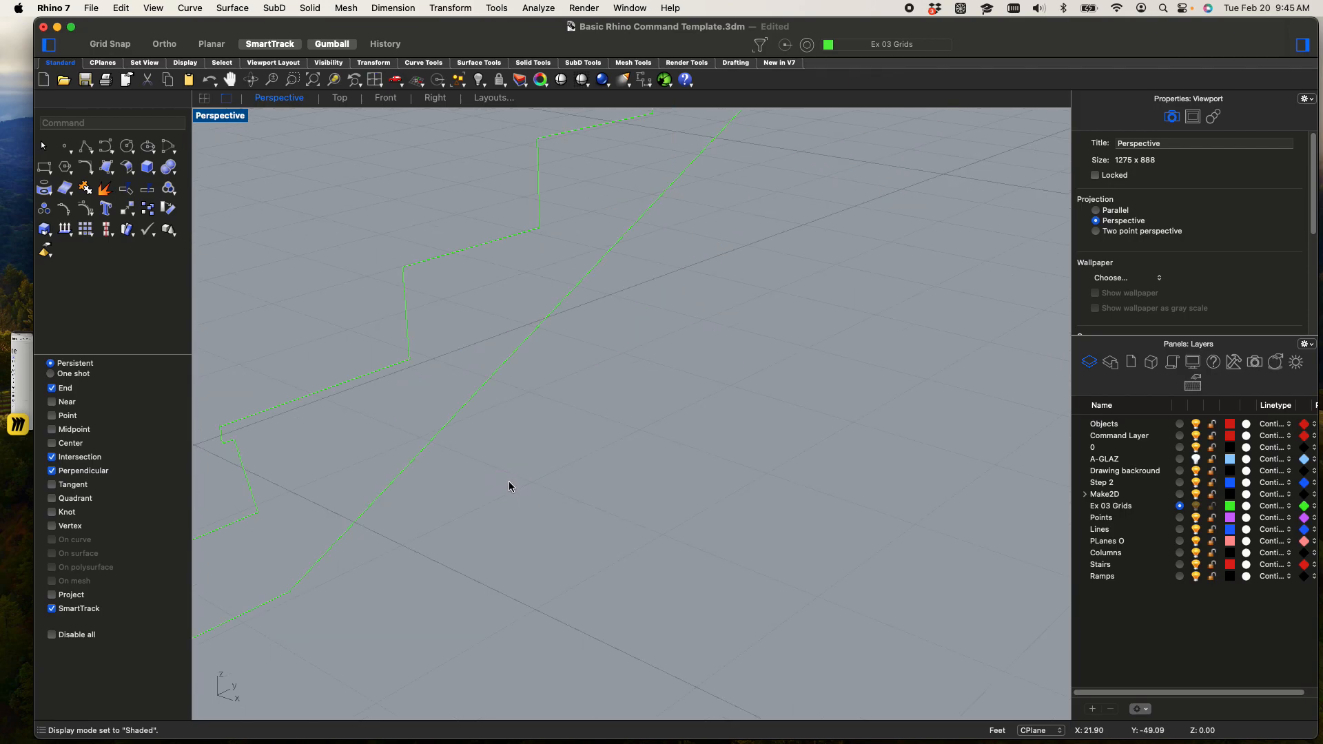
key("Return")
right_click_drag(274, 437, 376, 427, "shift")
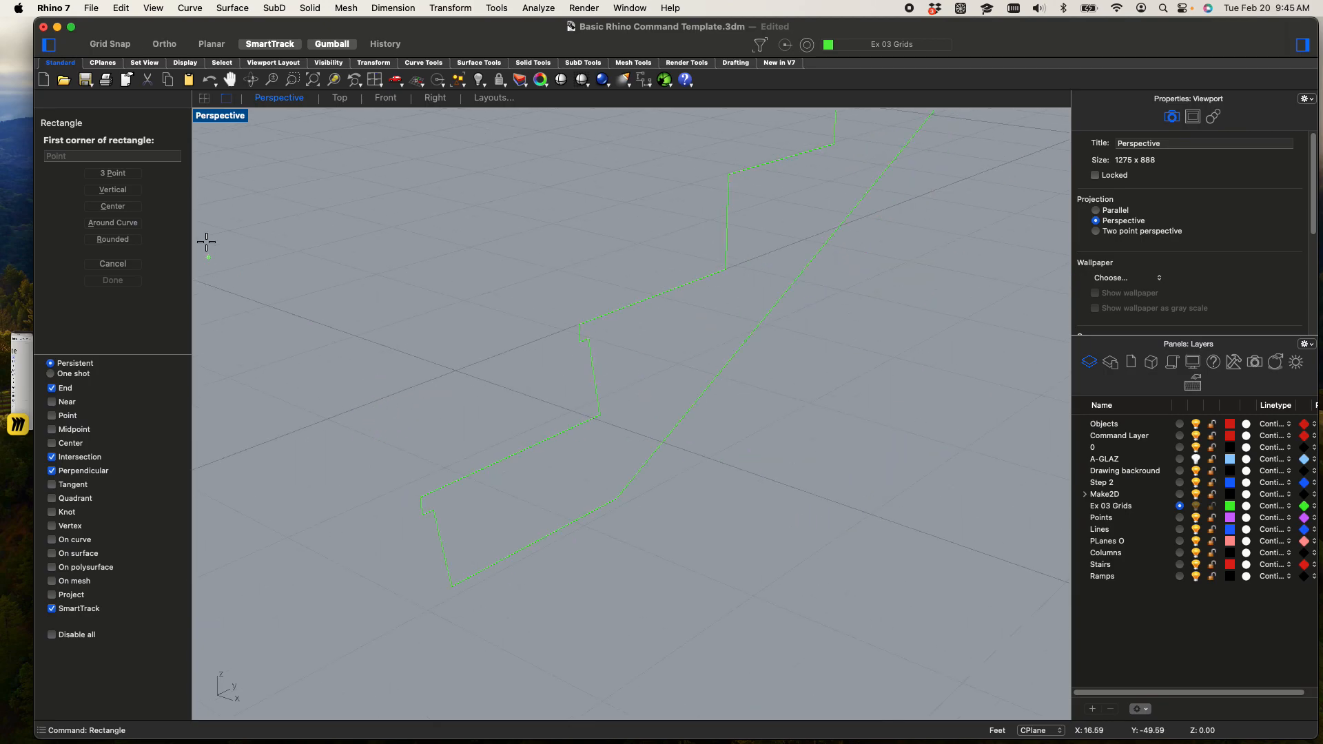
double_click(236, 116)
scroll(693, 575, "down", 8)
right_click_drag(700, 582, 807, 625)
scroll(916, 590, "down", 2)
right_click_drag(922, 590, 903, 590)
scroll(872, 576, "up", 10)
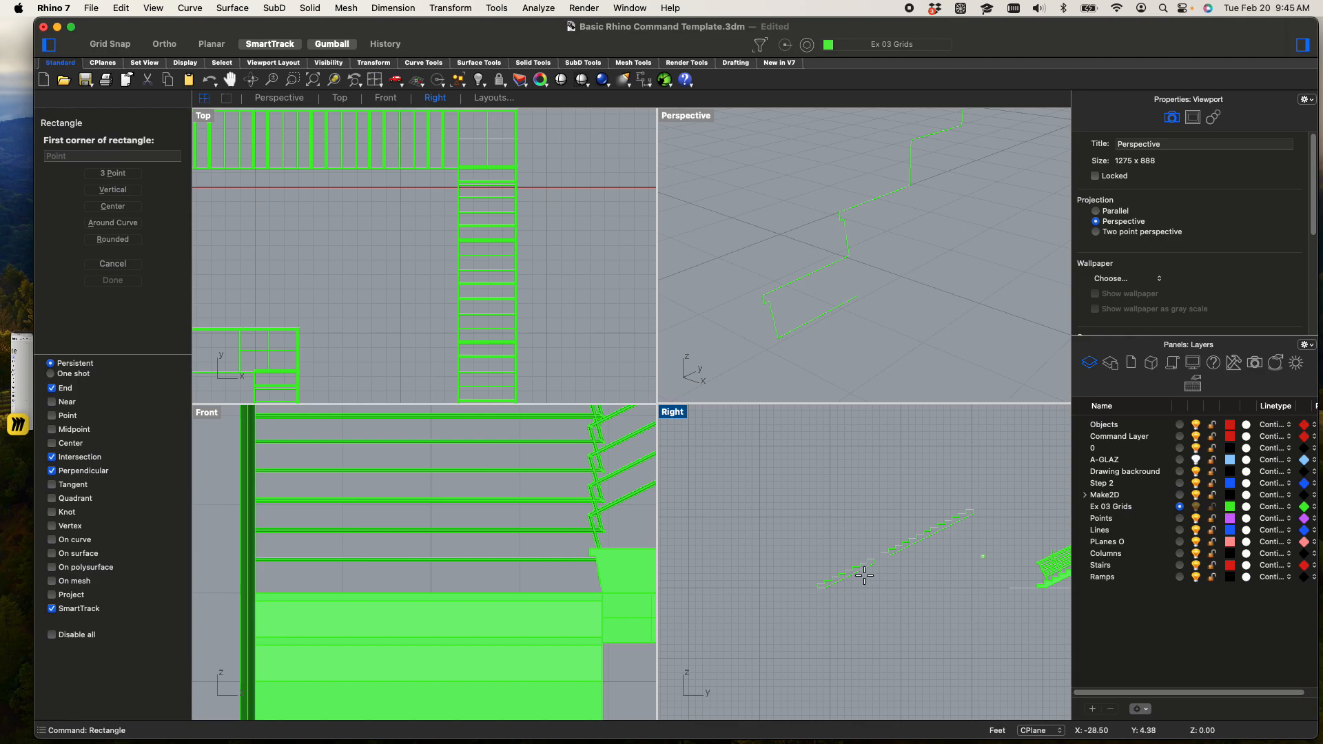
scroll(760, 652, "up", 3)
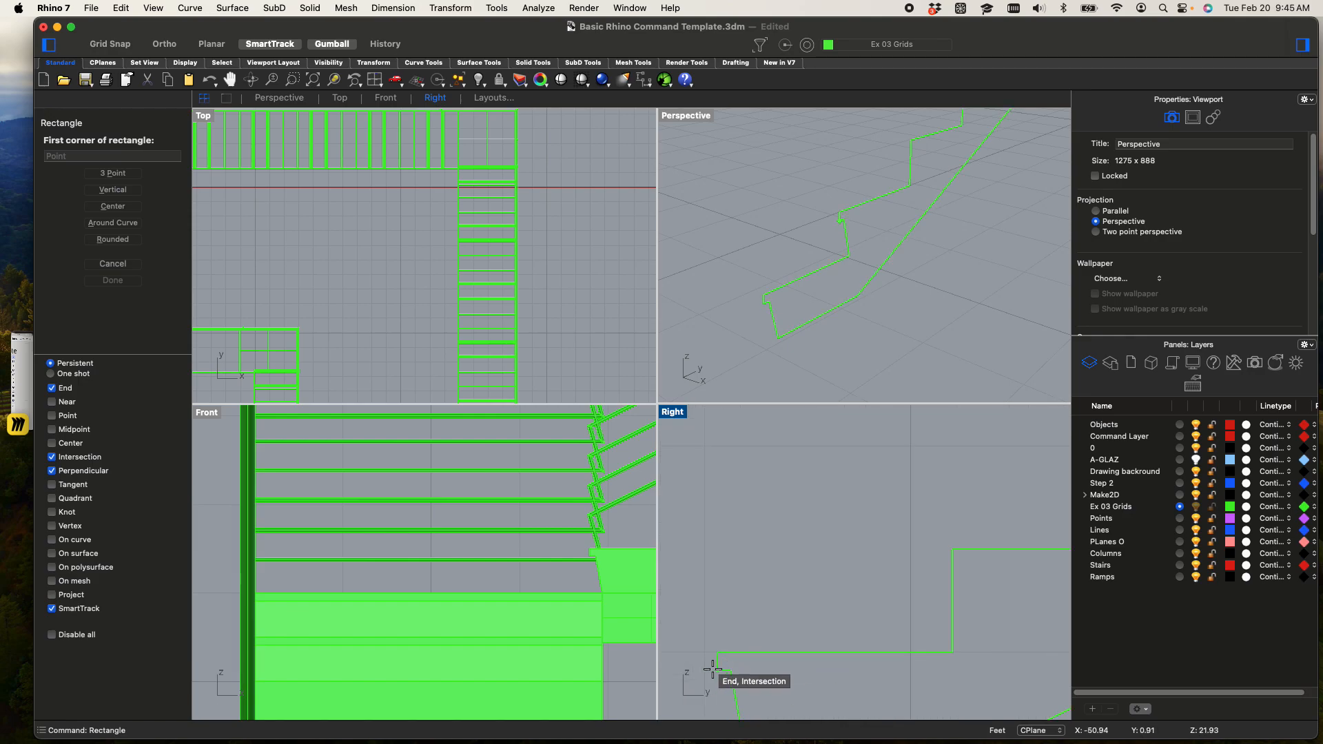
scroll(713, 666, "up", 2)
left_click(717, 652)
scroll(792, 667, "down", 3)
right_click_drag(902, 682, 840, 603)
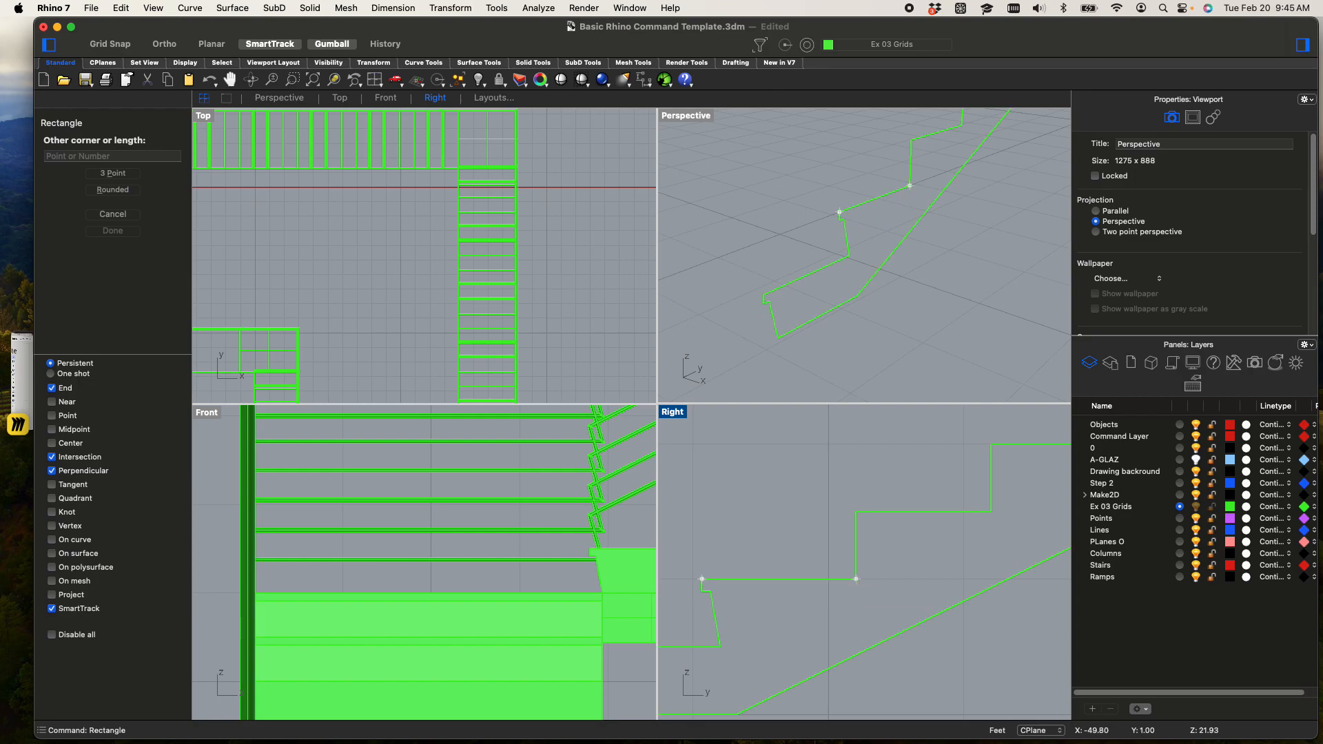
left_click(857, 597)
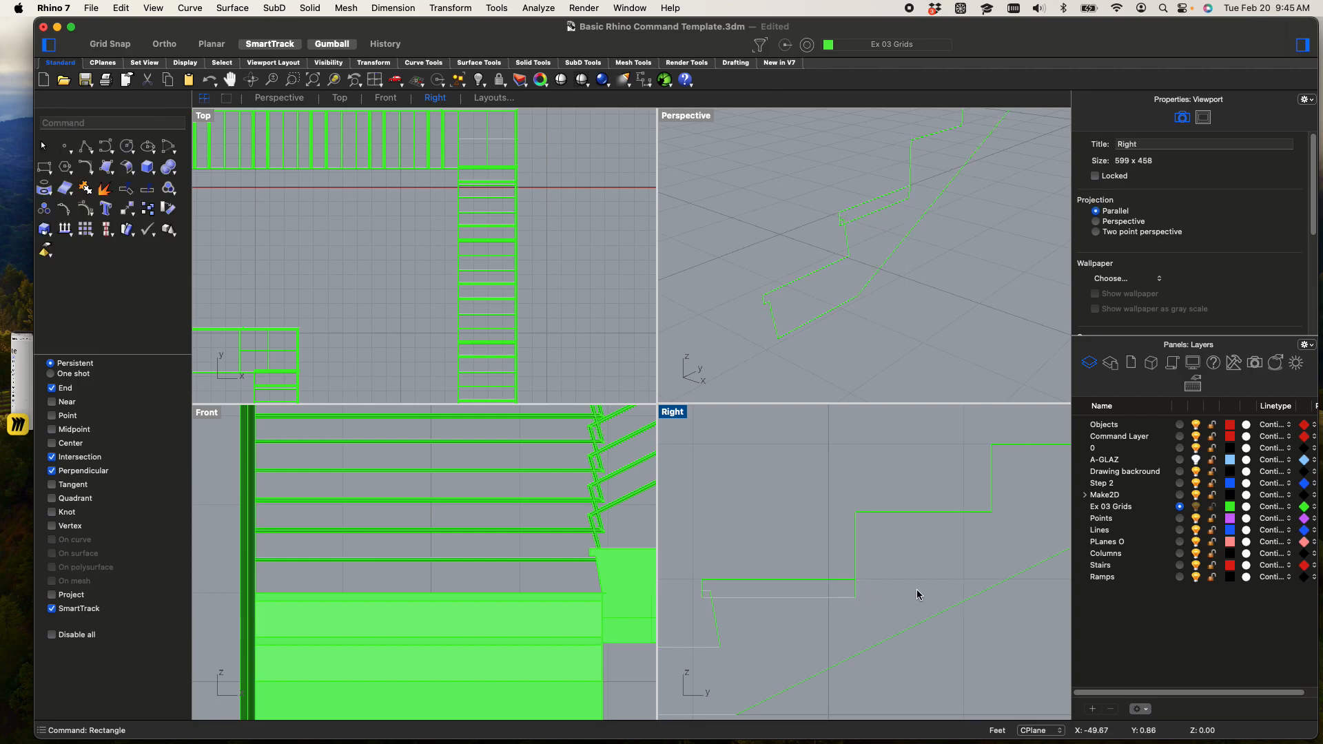
Extrude the thin tread rectangle 4 feet as a solid in the maximized Perspective viewport
left_click(818, 598)
right_click_drag(842, 345, 829, 310)
double_click(687, 115)
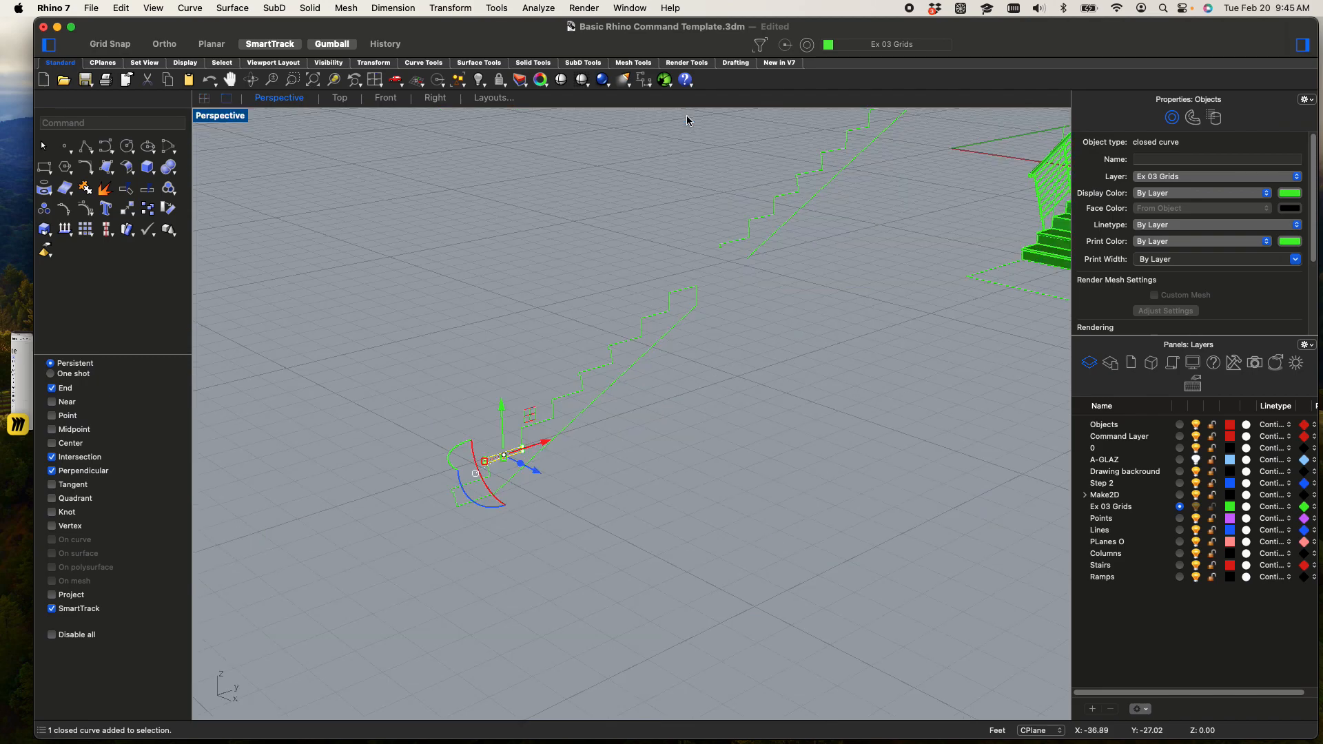
type("Extrude")
key("Return")
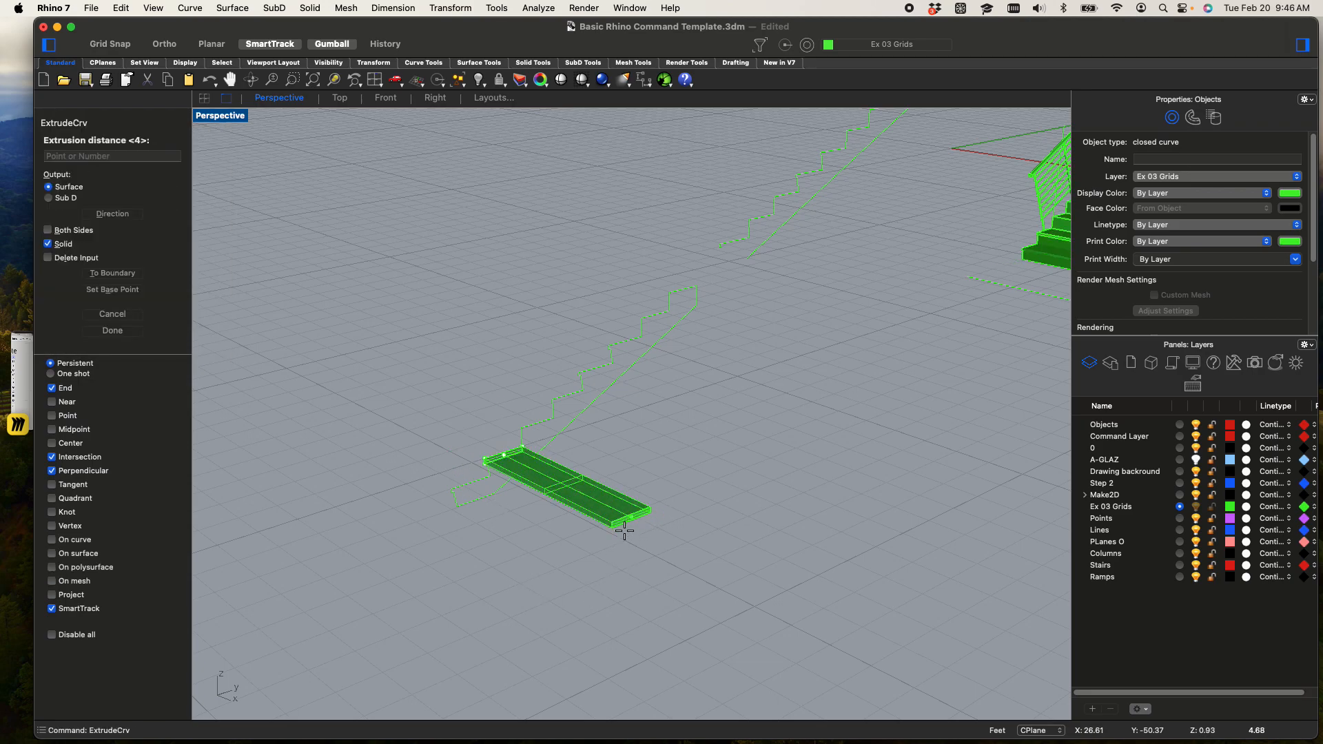
type("4")
key("Return")
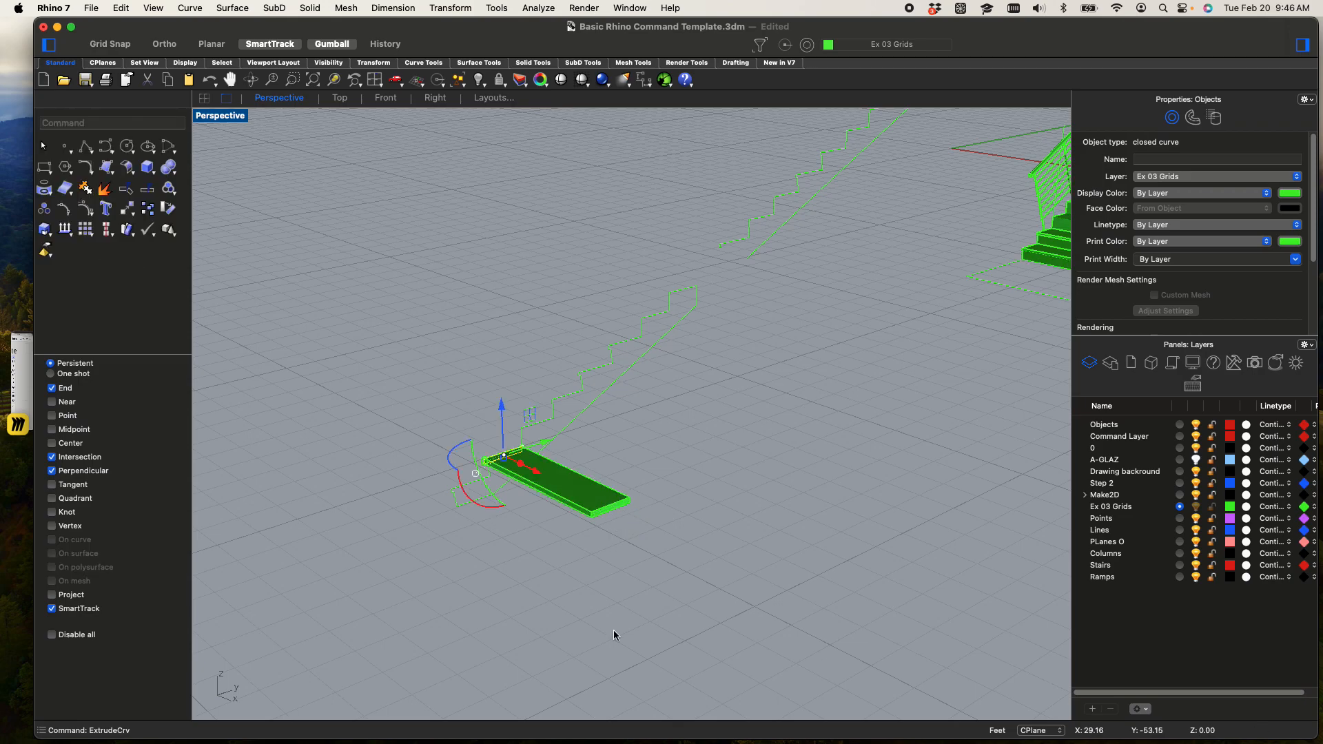
Copy the extruded tread slab from its rear top corner at the riser to the matching corner of the next step up
scroll(614, 634, "up", 4)
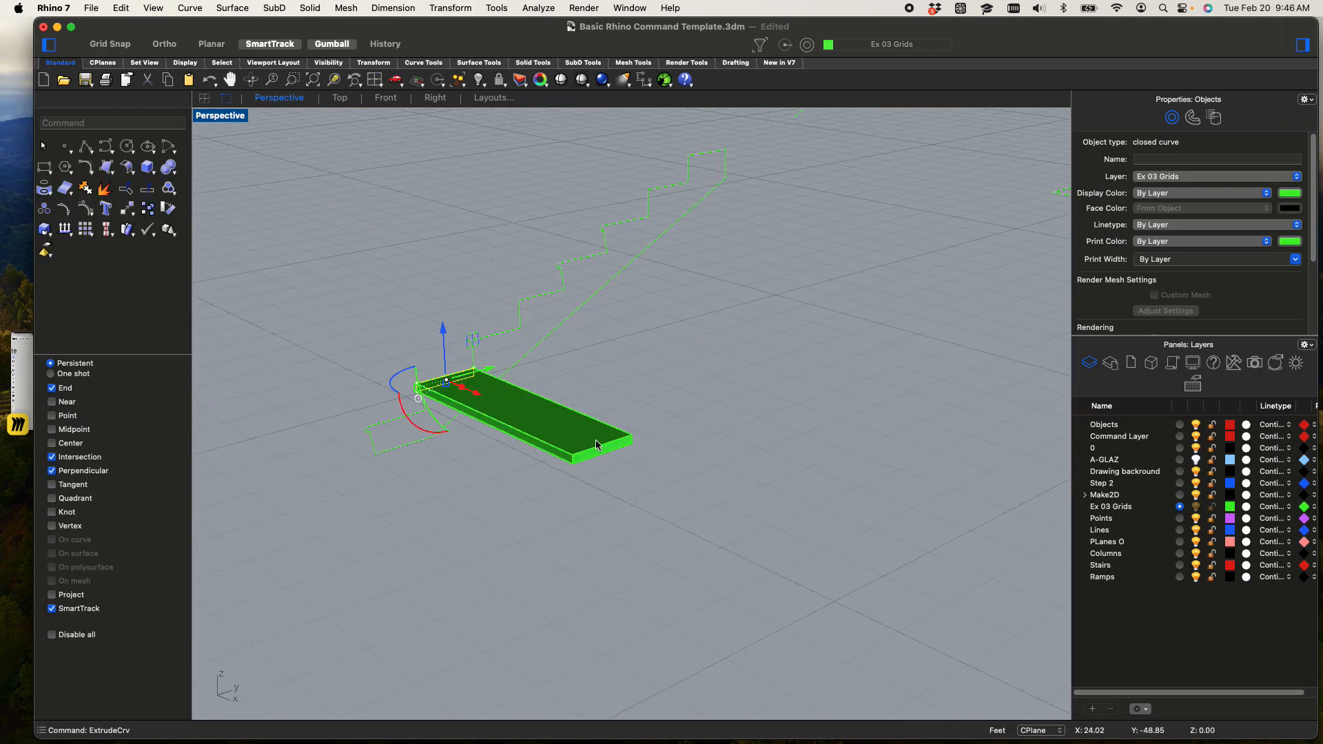
left_click(597, 445)
left_click(335, 80)
scroll(536, 385, "down", 3)
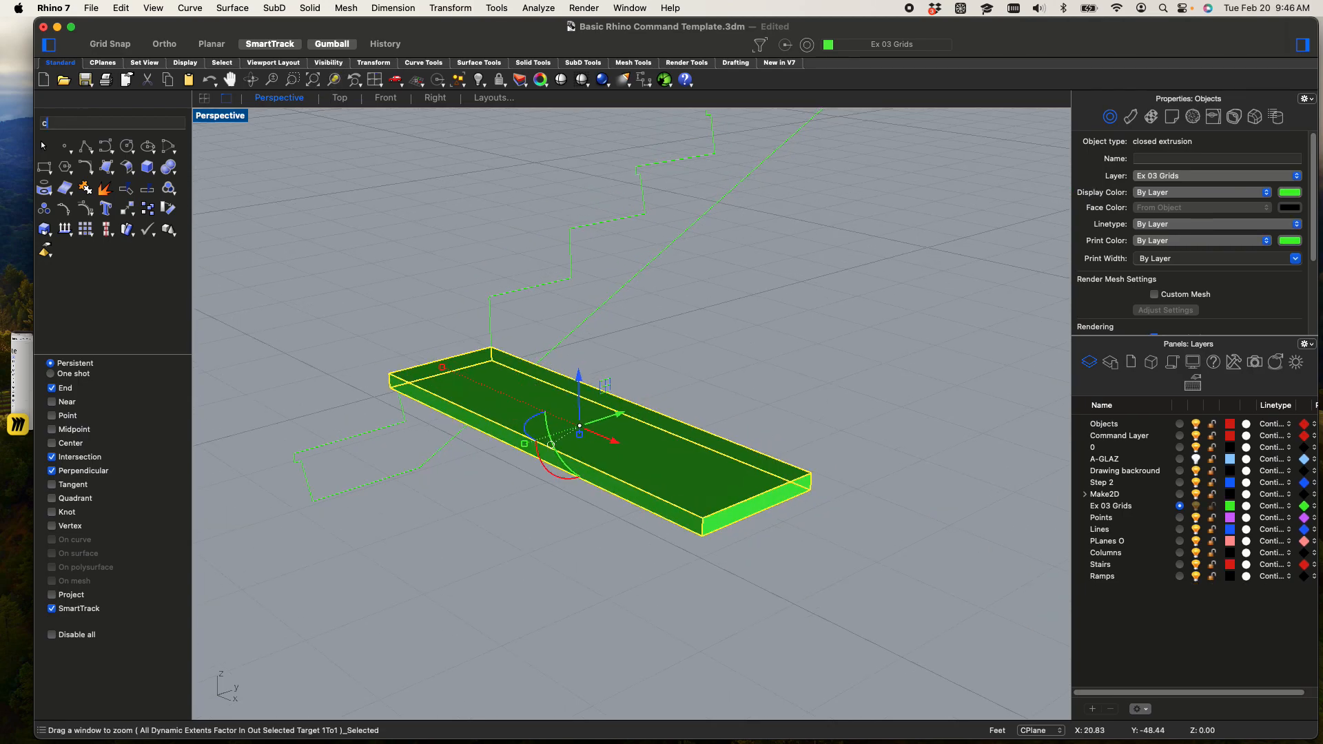
type("copt")
key("Return")
scroll(495, 376, "up", 4)
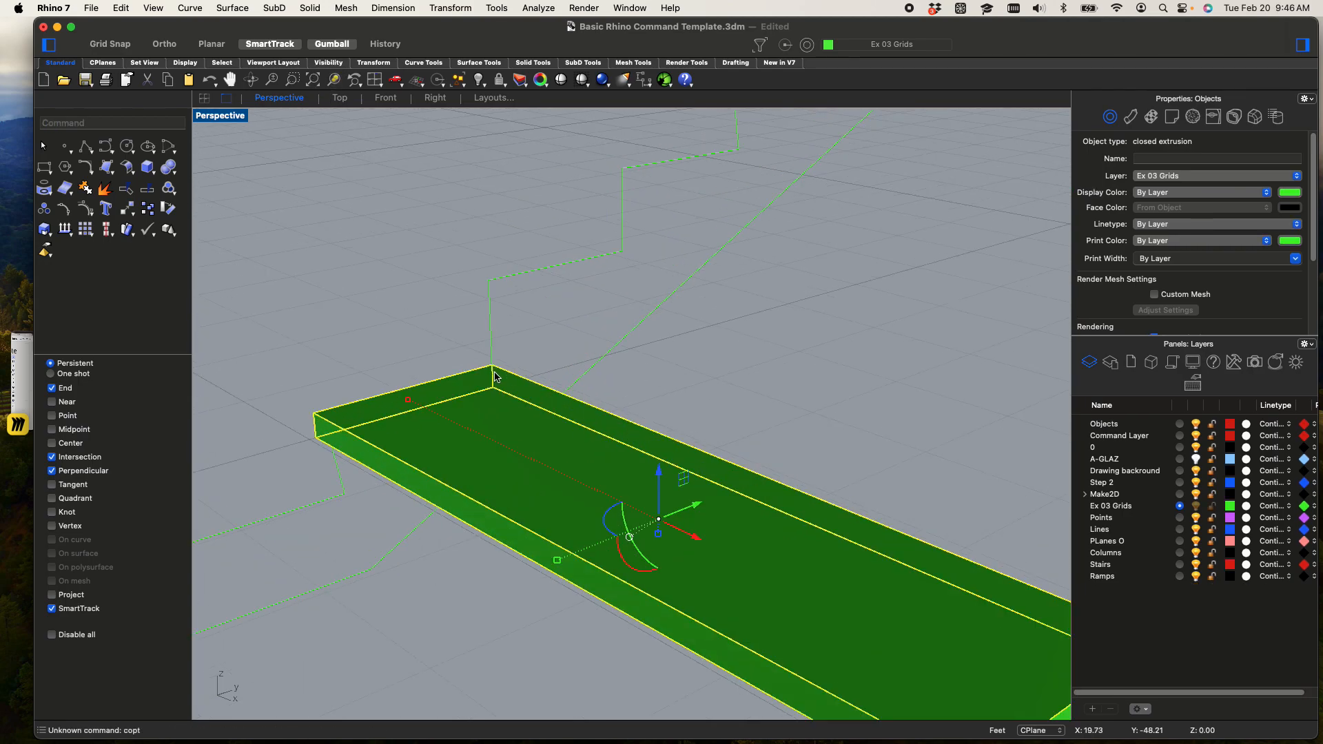
key("Escape")
left_click(526, 411)
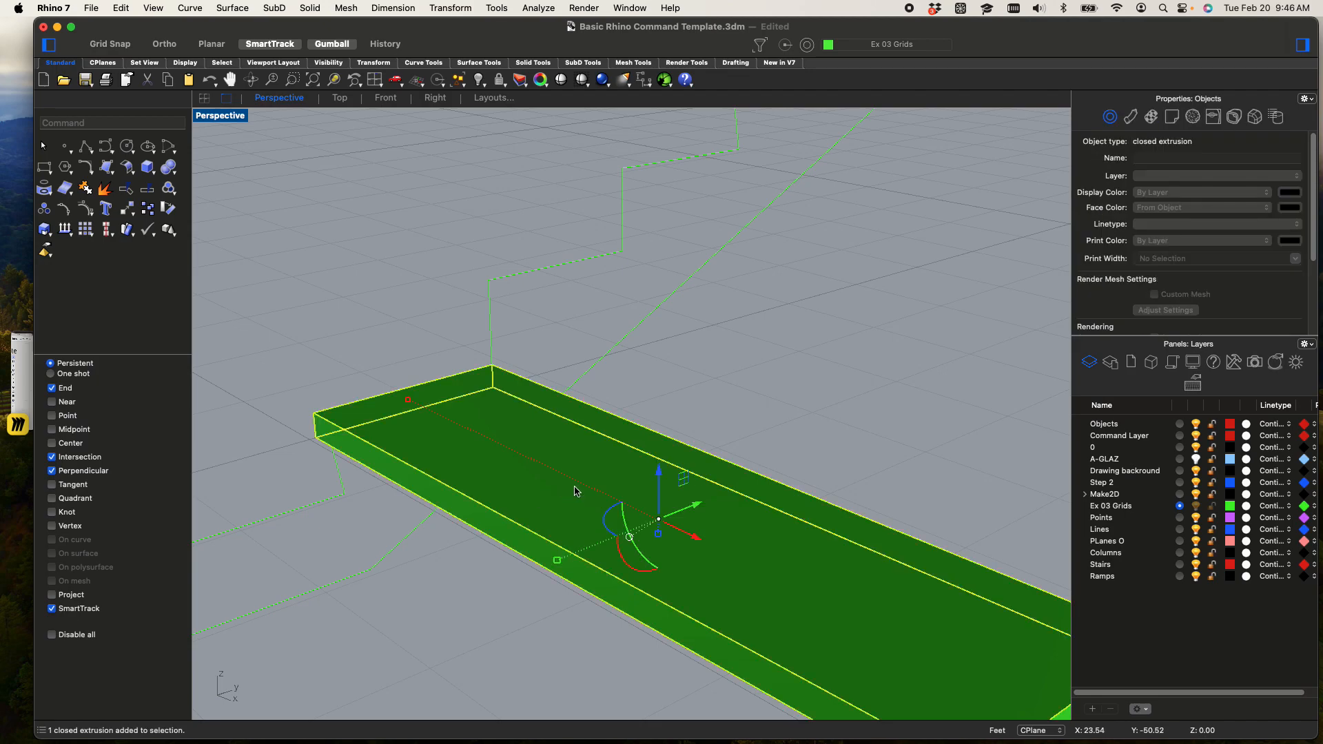
key("Return")
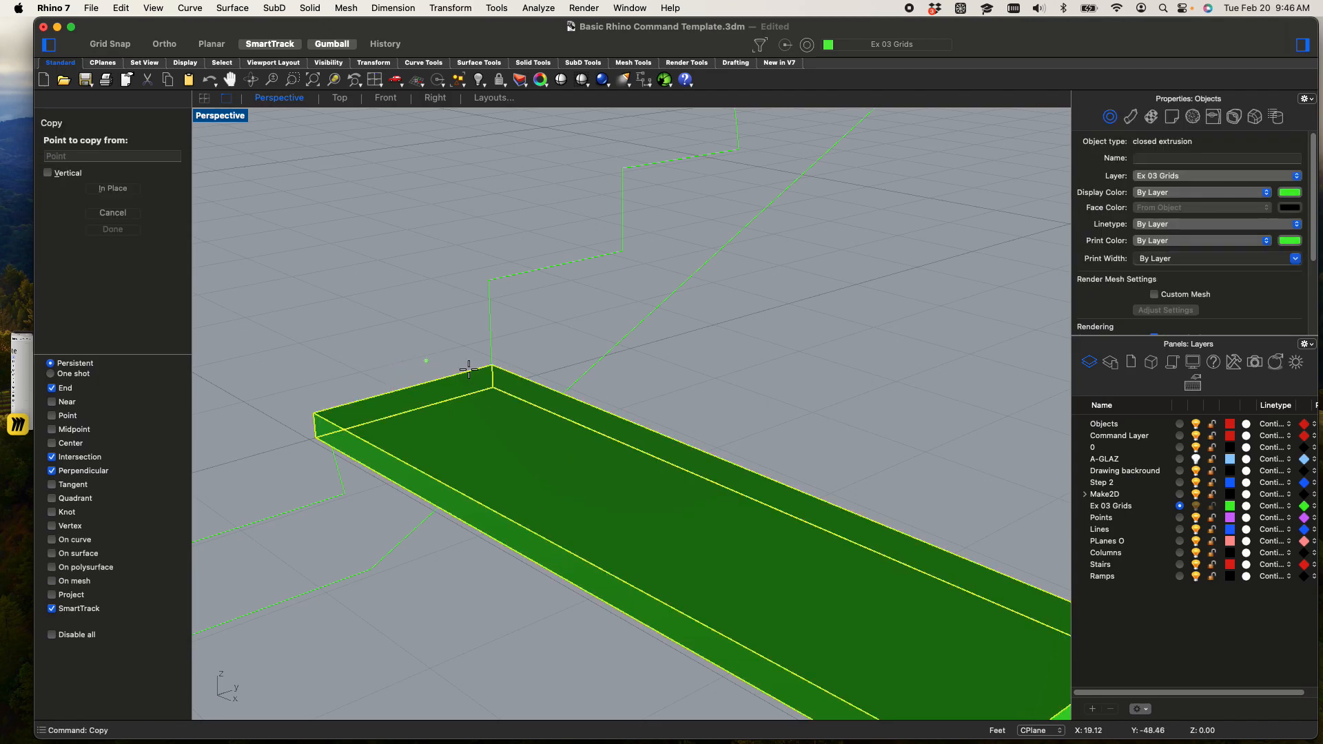
left_click(495, 362)
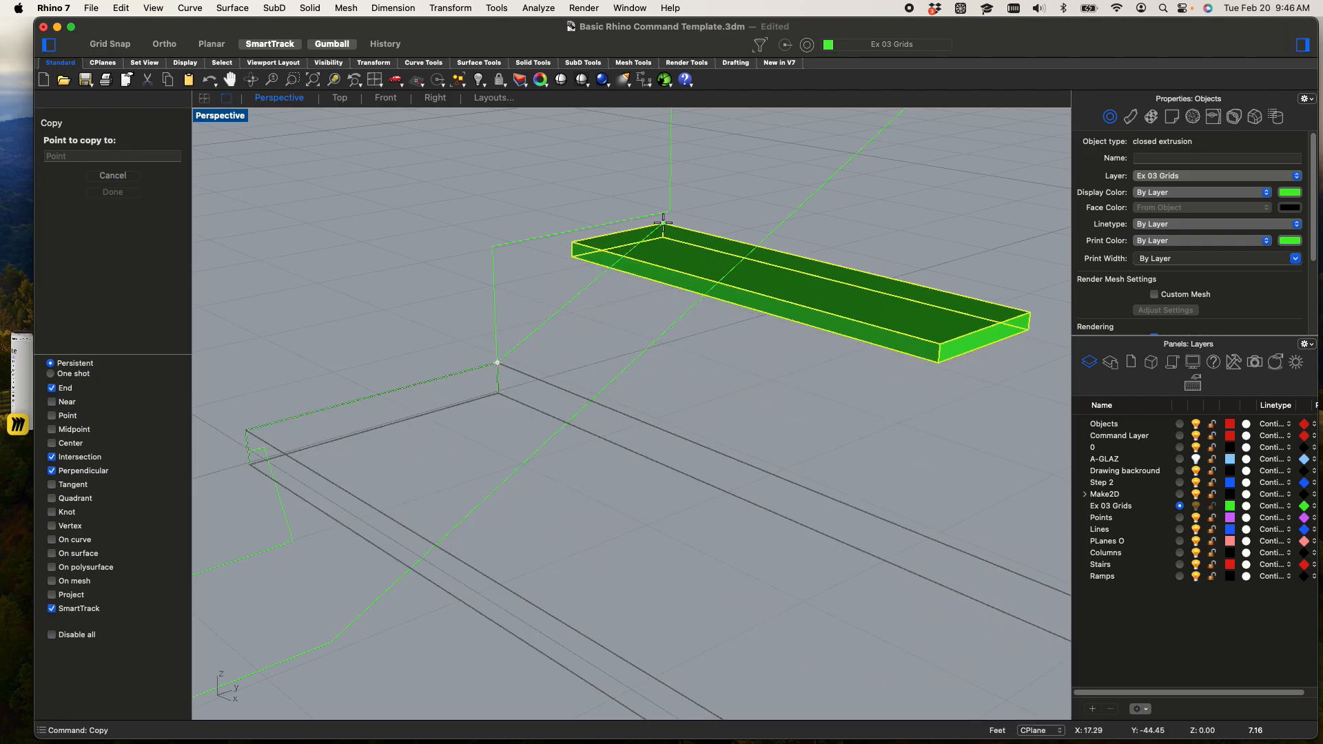
left_click(670, 211)
Place further copies of the tread slab at each remaining riser corner up to the top of the short stair profile
scroll(670, 211, "down", 5)
right_click_drag(670, 211, 537, 362, "shift")
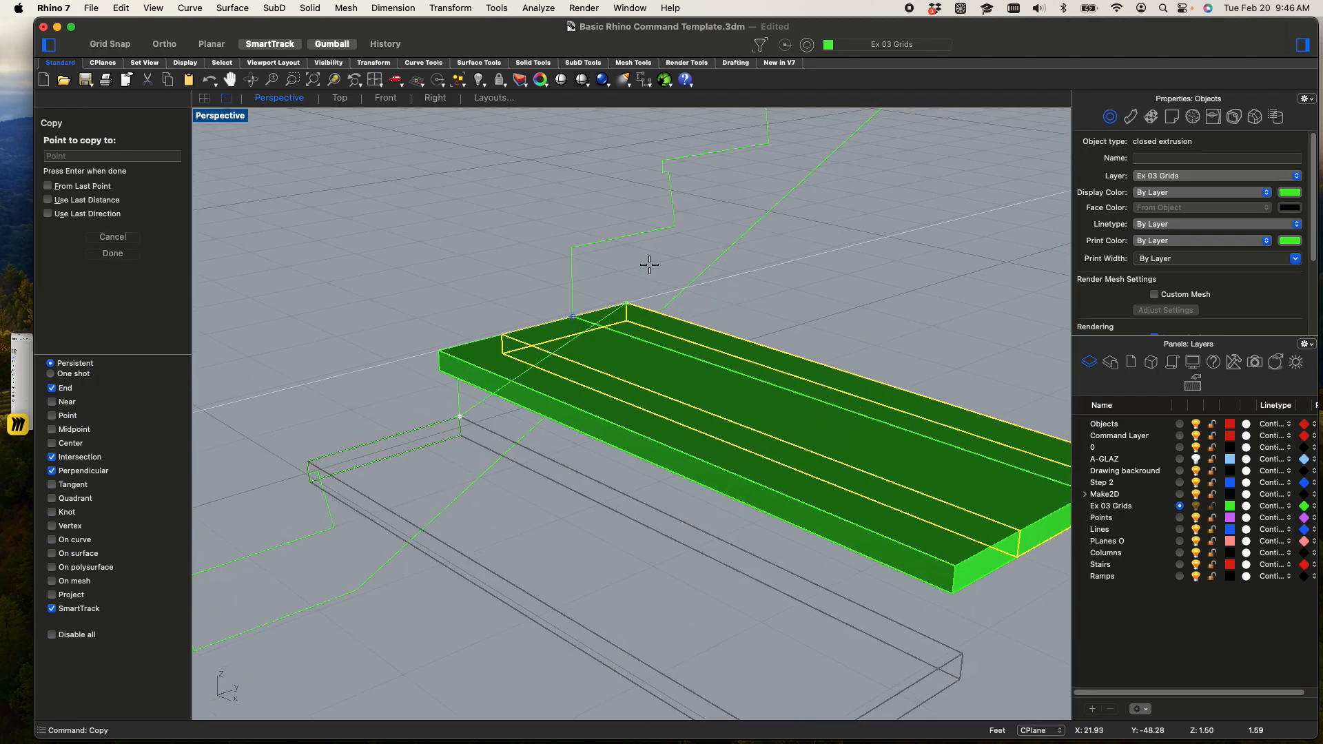
left_click(673, 228)
right_click_drag(721, 215, 619, 331, "shift")
left_click(663, 252)
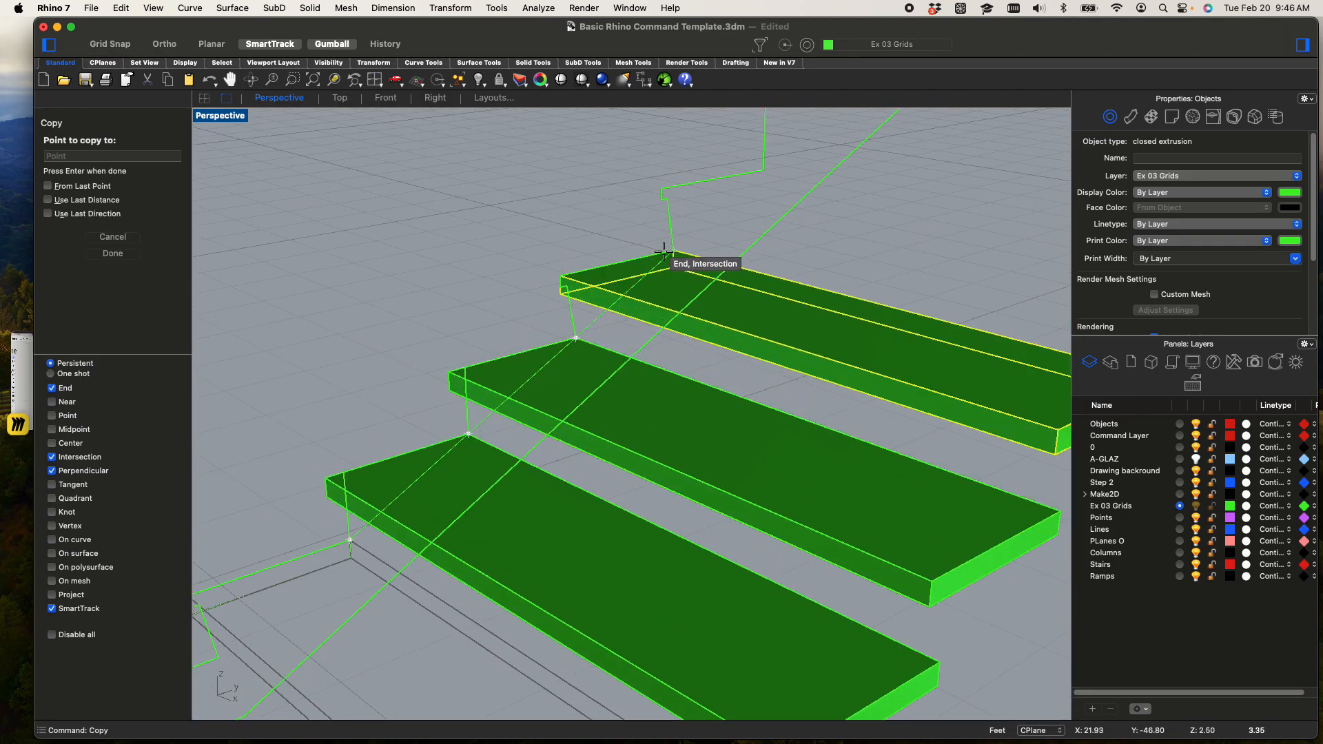
right_click_drag(762, 163, 558, 376, "shift")
left_click(558, 375)
left_click(674, 266)
left_click(757, 192)
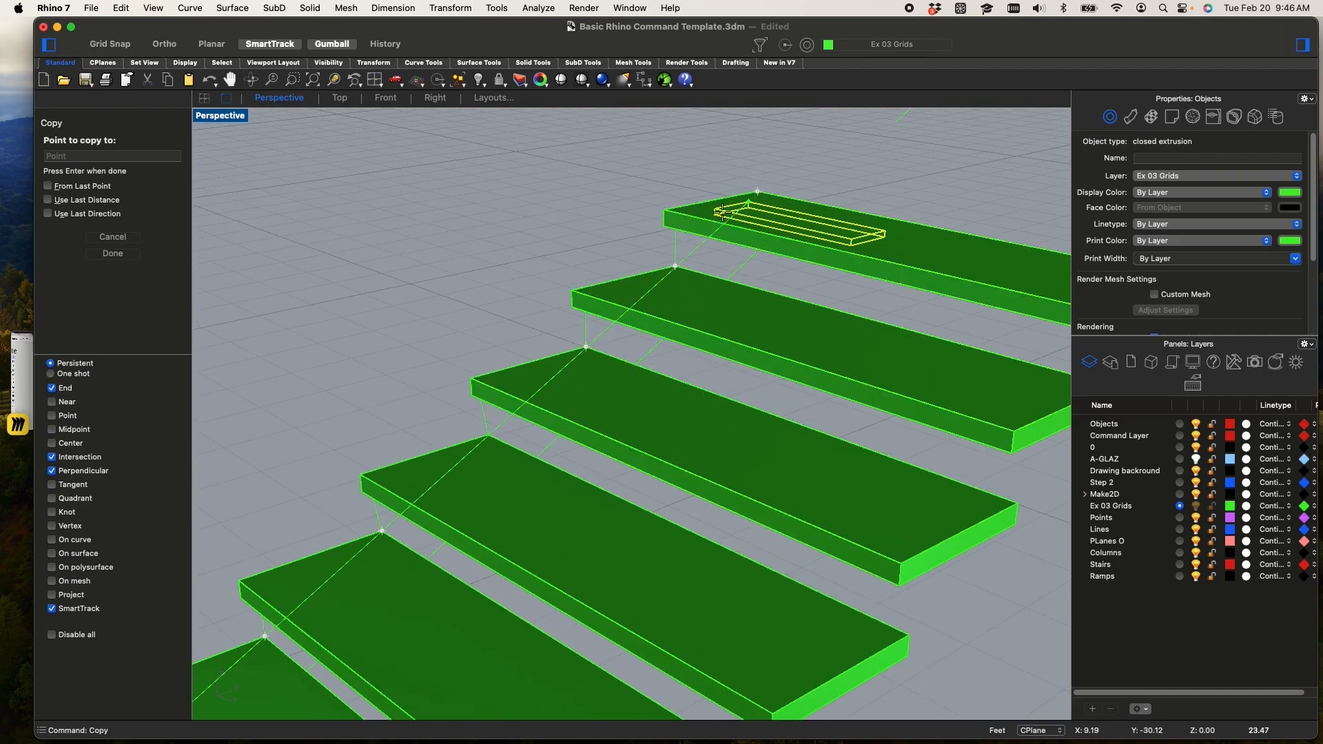
scroll(729, 214, "down", 3)
right_click_drag(700, 338, 813, 192, "shift")
key("Escape")
key("Escape")
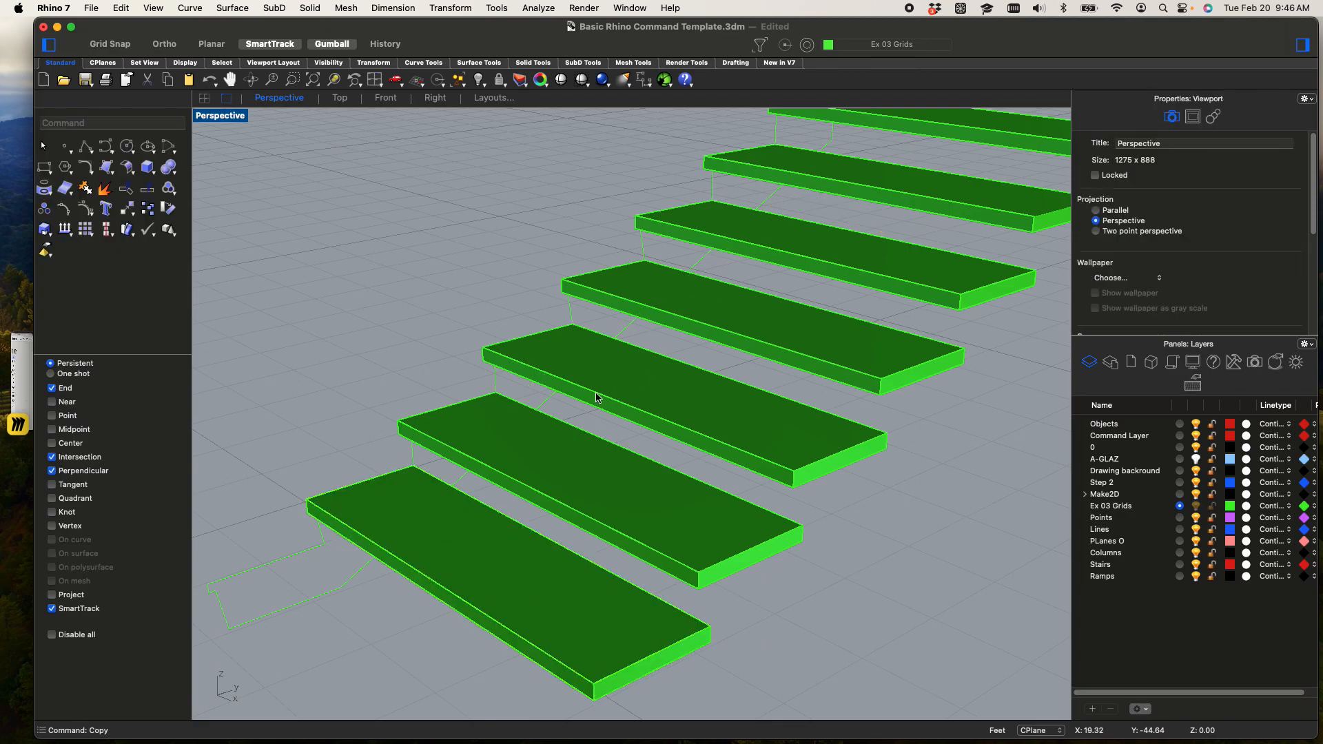
Extrude the closed short stair profile 6 inches as a solid to form a stringer under the treads
left_click(286, 560)
right_click_drag(303, 551, 602, 317)
type("xtru")
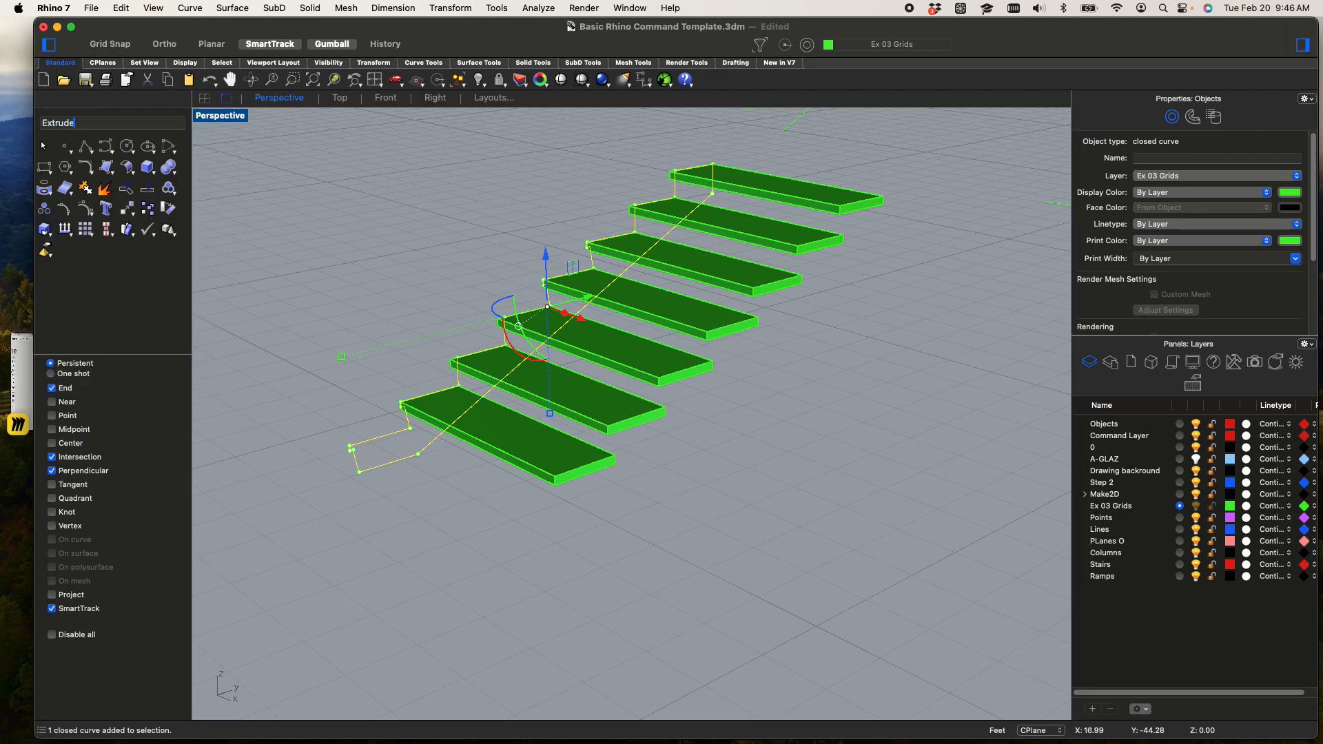
type("de")
key("Return")
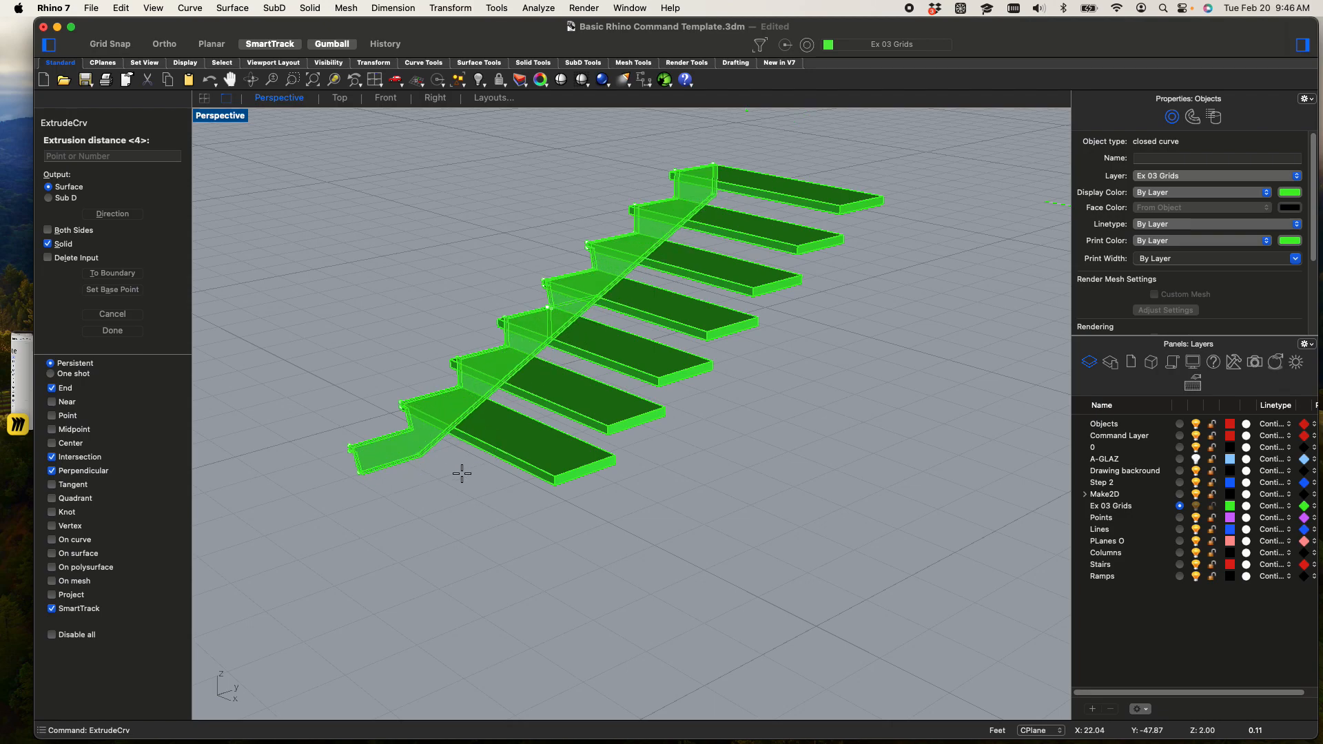
type("6\"")
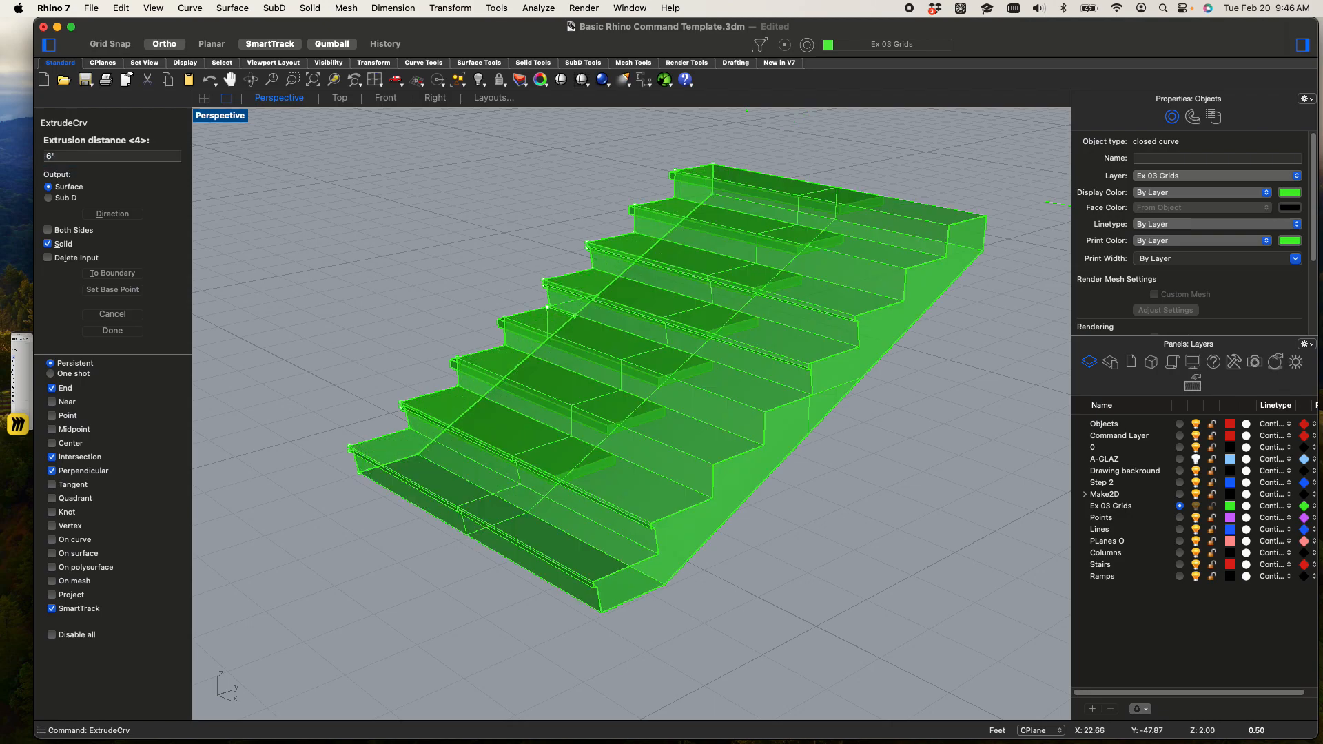
key("Return")
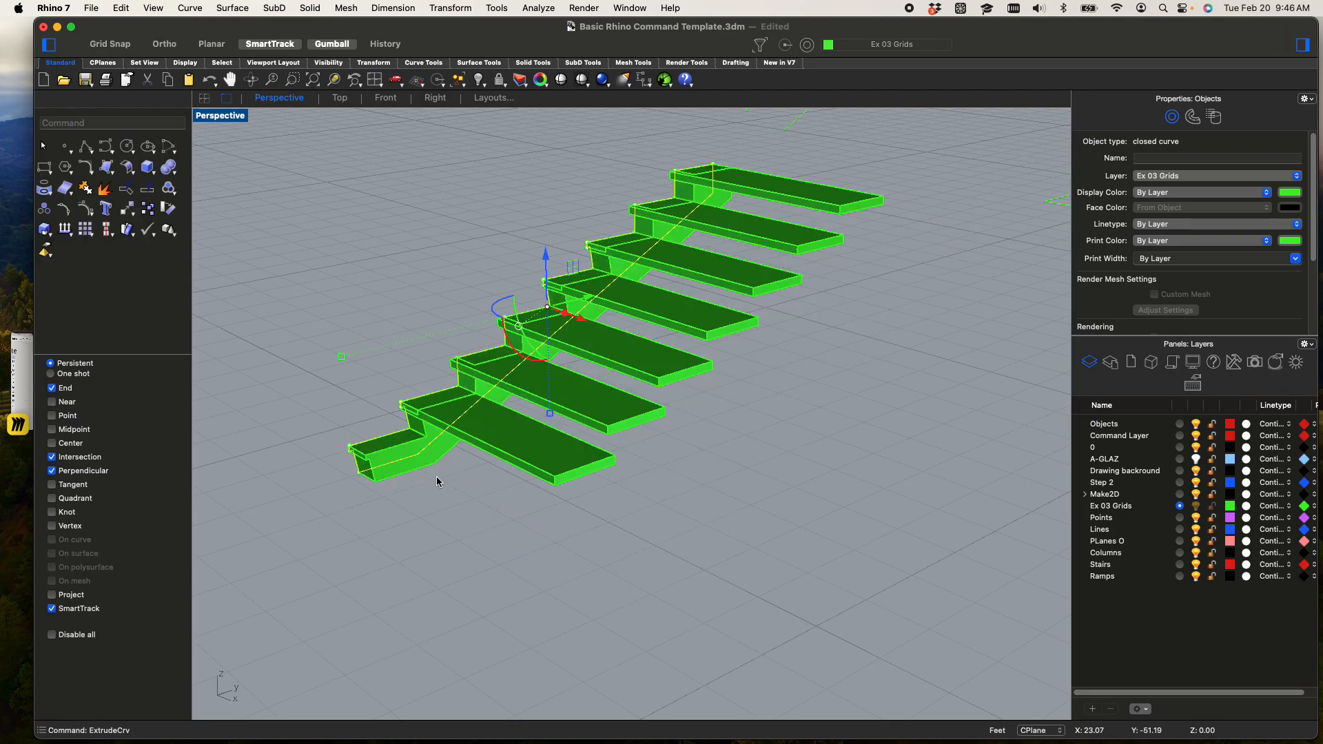
Move the stringer solid along the X axis from the treads' edge to near the middle of their width
left_click(440, 499)
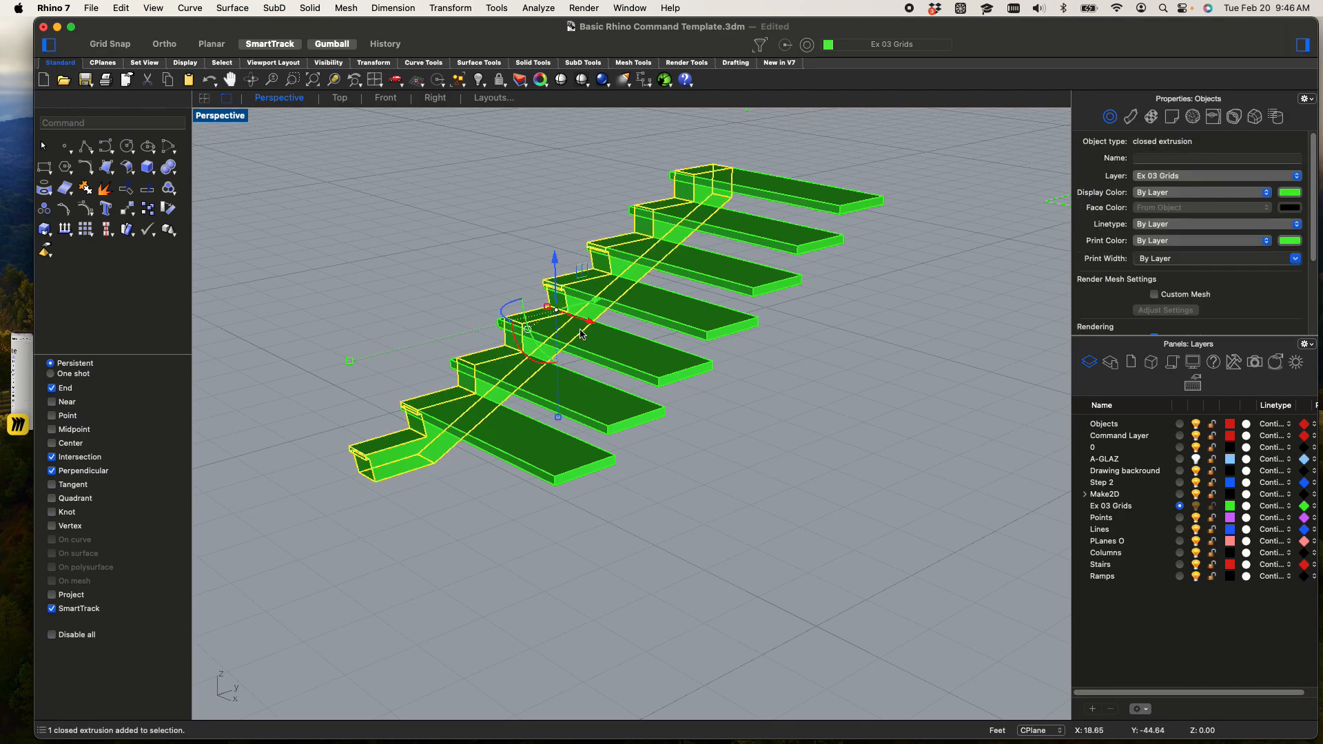
left_click_drag(581, 337, 649, 354)
left_click(740, 449)
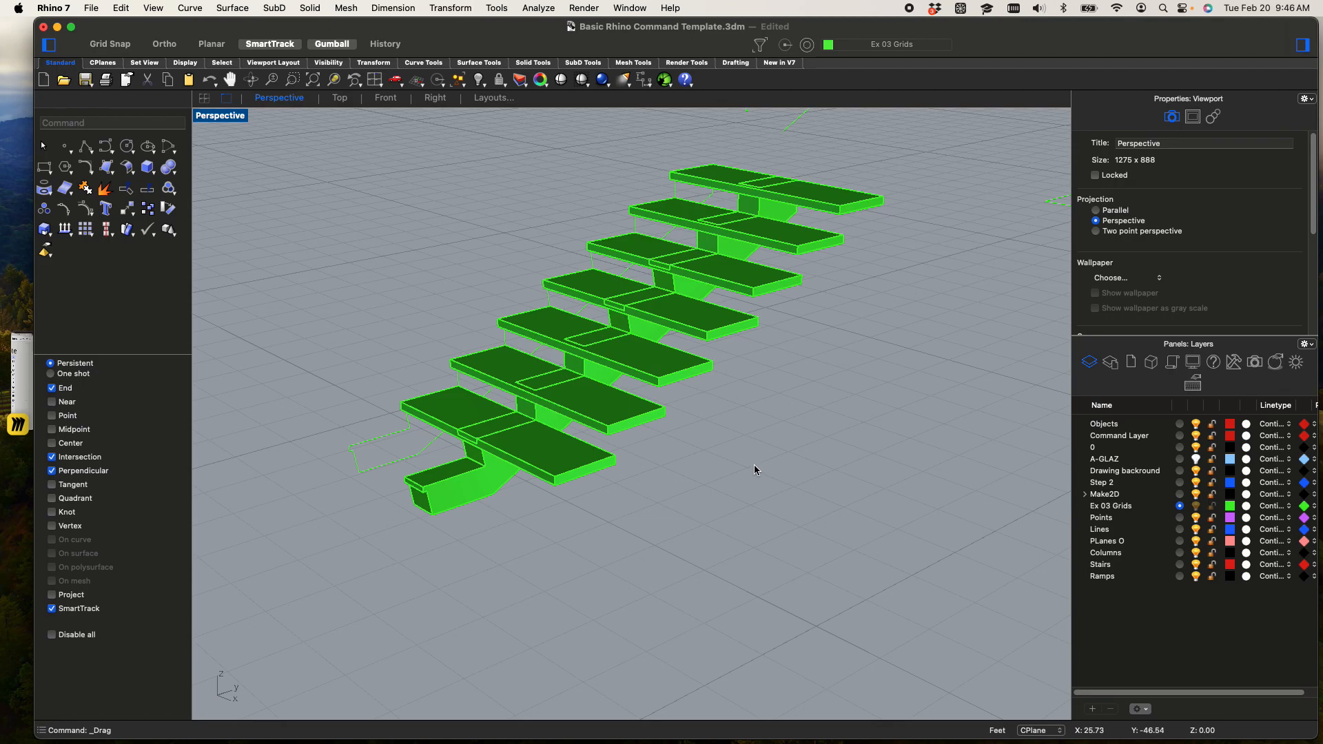
Switch the Perspective viewport to Rendered display and examine the floating-tread stair alongside the main stairs and railings
scroll(754, 472, "down", 5)
right_click_drag(749, 491, 600, 441, "shift")
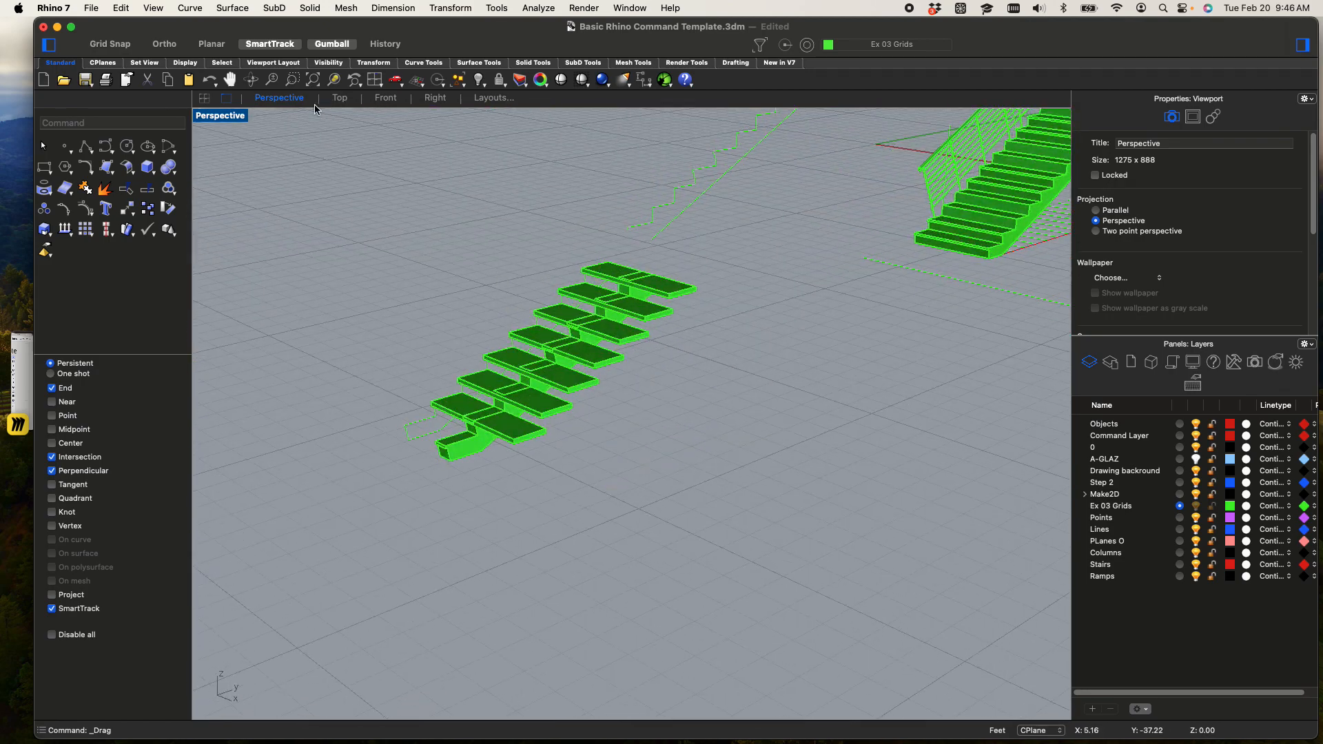
left_click(231, 124)
left_click(276, 507)
right_click_drag(673, 464, 507, 562)
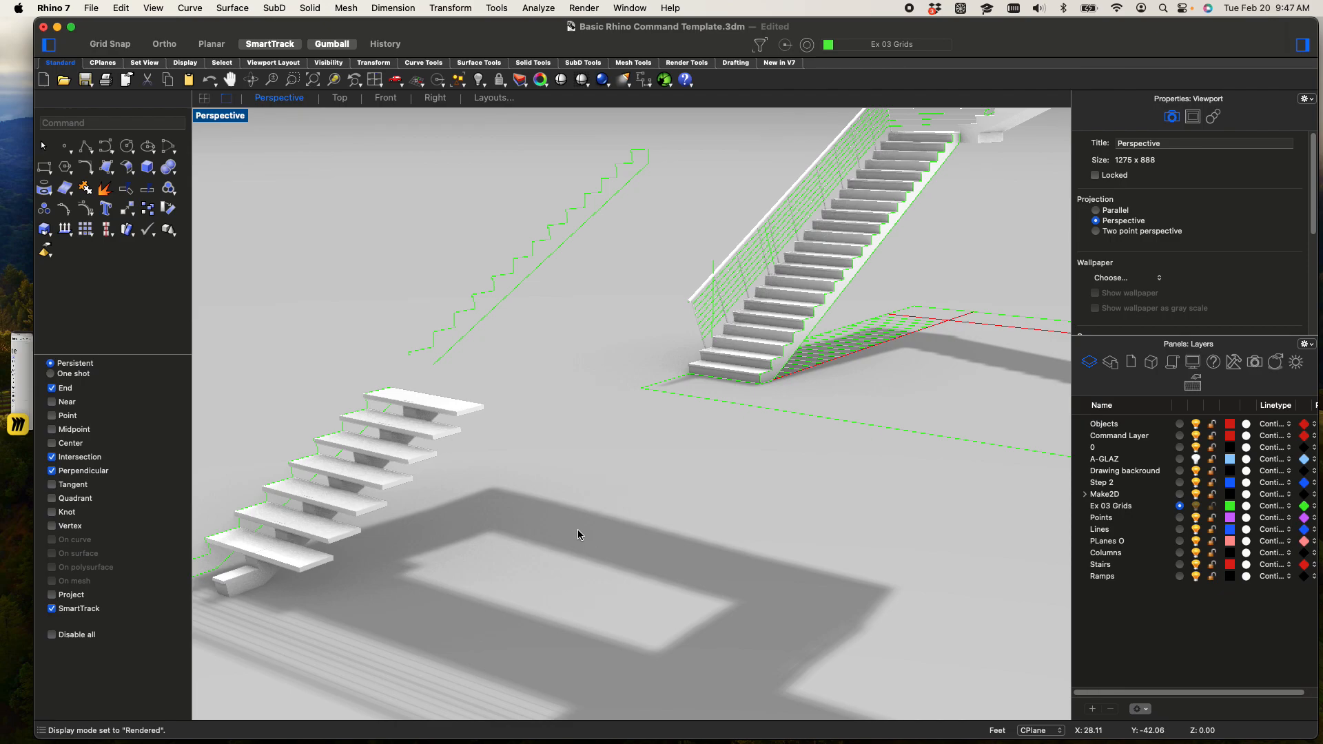
scroll(659, 484, "down", 5)
mouse_move(659, 483)
right_mouse_down()
mouse_move(679, 484)
mouse_move(668, 493)
right_mouse_up()
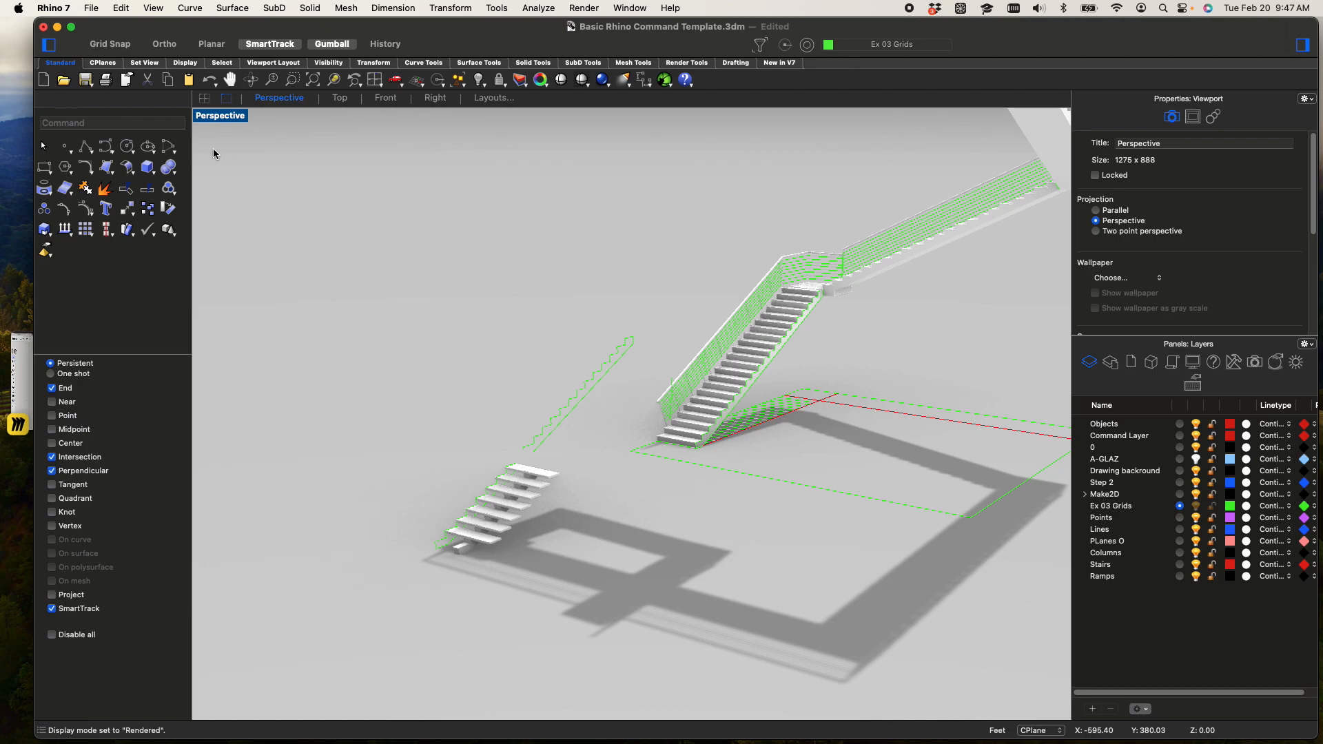
Switch the Perspective viewport from Rendered to Shaded display
left_click(237, 118)
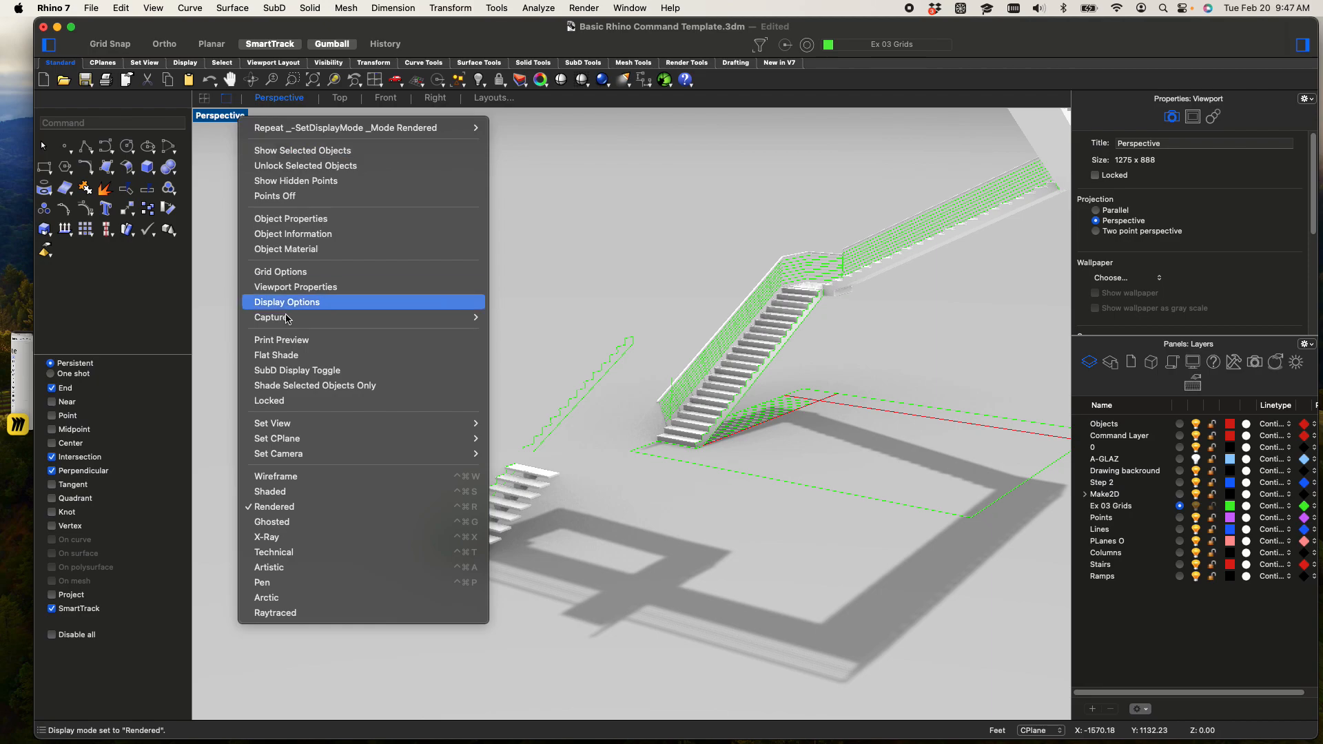
left_click(306, 492)
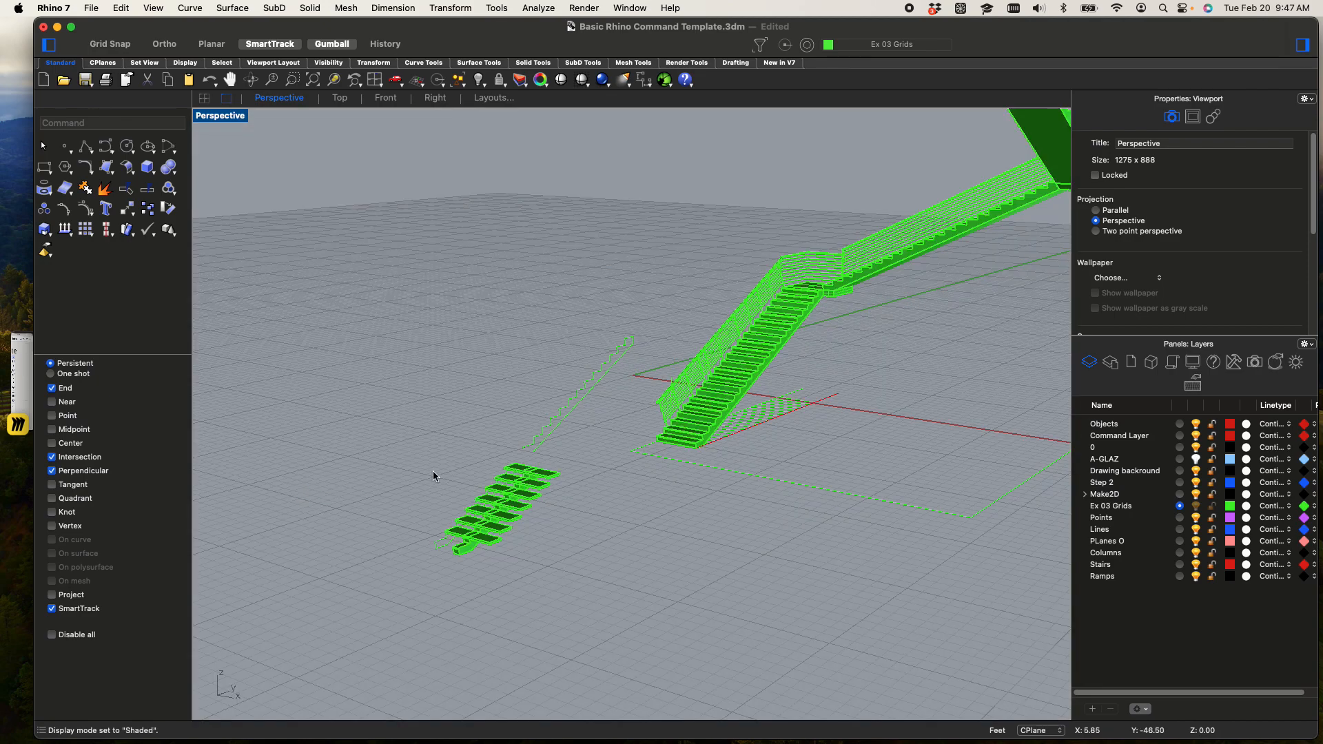
scroll(634, 457, "down", 3)
right_click_drag(634, 456, 609, 488, "shift")
right_click_drag(732, 461, 700, 543)
right_click_drag(801, 461, 685, 628, "shift")
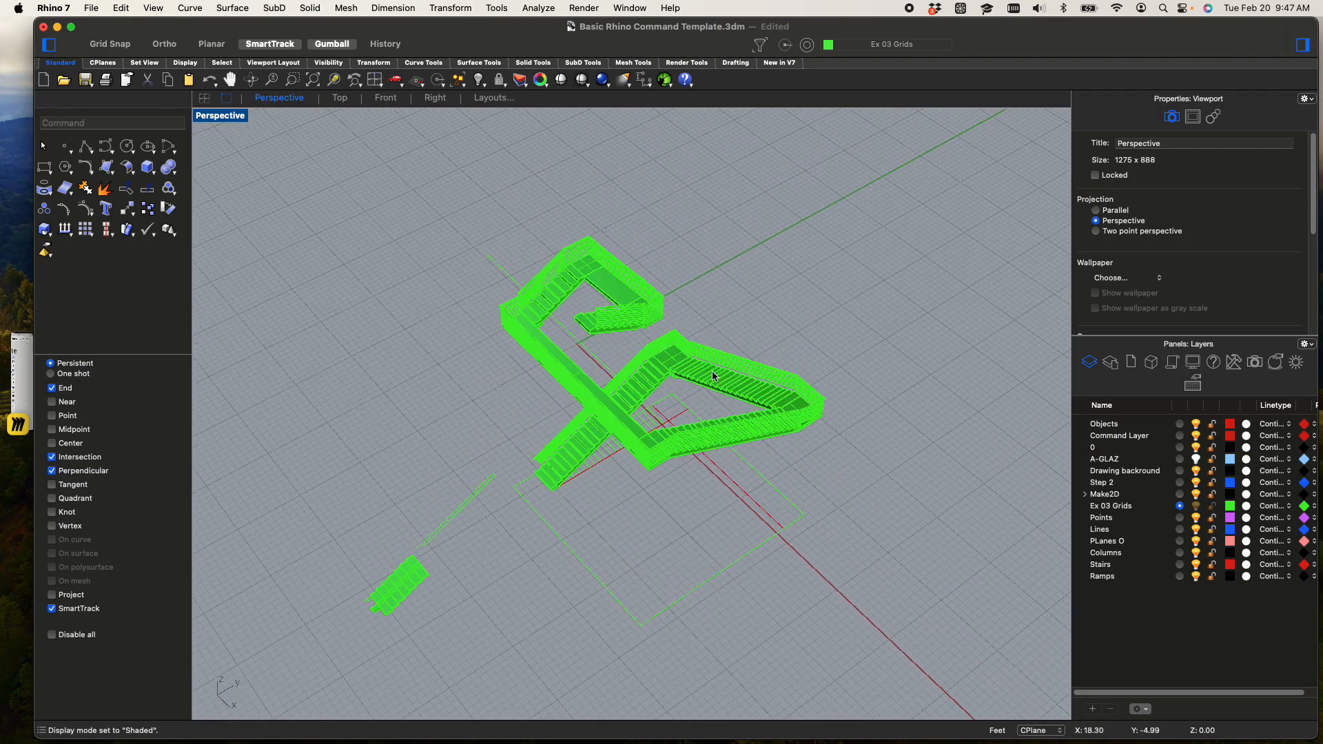
right_click_drag(672, 373, 729, 398)
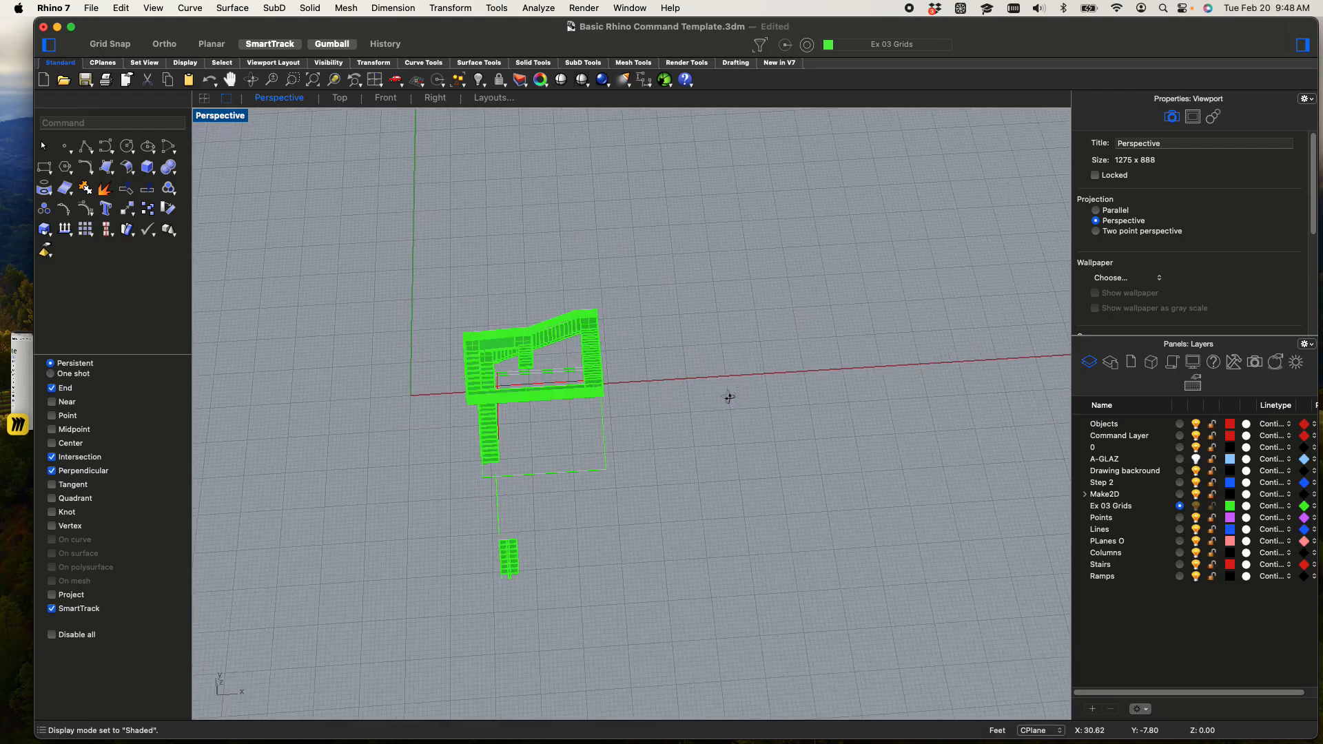
Turn on the selection filter and exclude curves from selection
scroll(485, 344, "up", 5)
left_click(485, 344)
scroll(576, 325, "down", 4)
right_click_drag(575, 325, 568, 199, "shift")
left_click(761, 46)
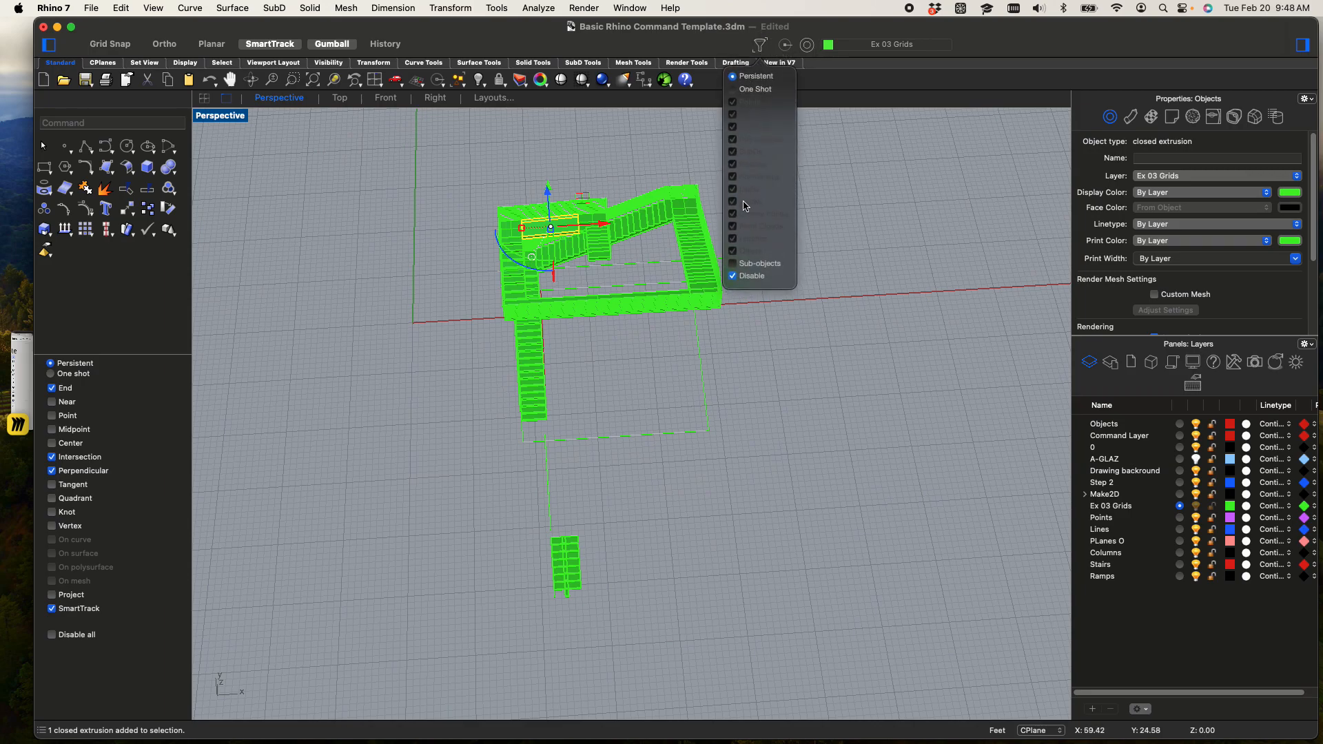
left_click(735, 277)
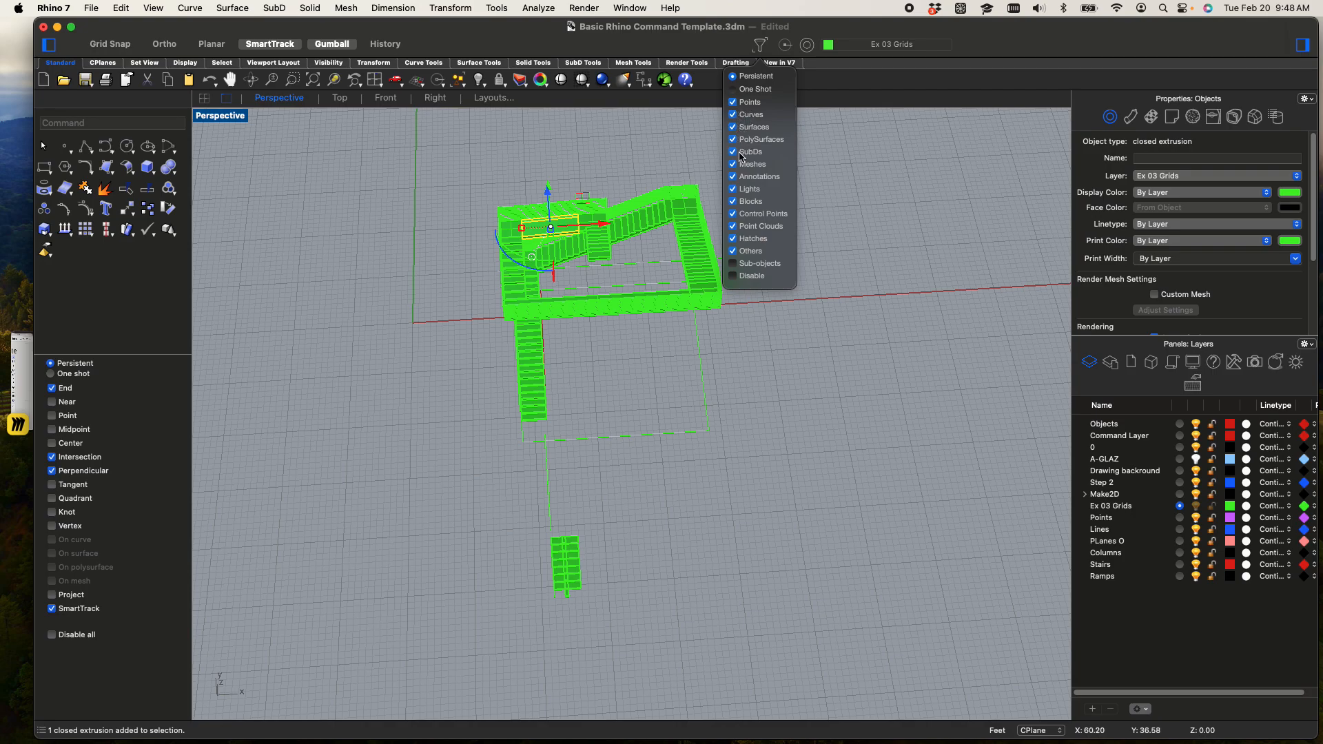
left_click(734, 115)
Copy the whole main staircase with its landings and railings about 51 ft along the X direction, leaving the curves and floating-tread stair behind
right_click_drag(706, 314, 719, 335, "shift")
key("Escape")
right_click_drag(783, 443, 773, 361)
left_click_drag(460, 129, 759, 486)
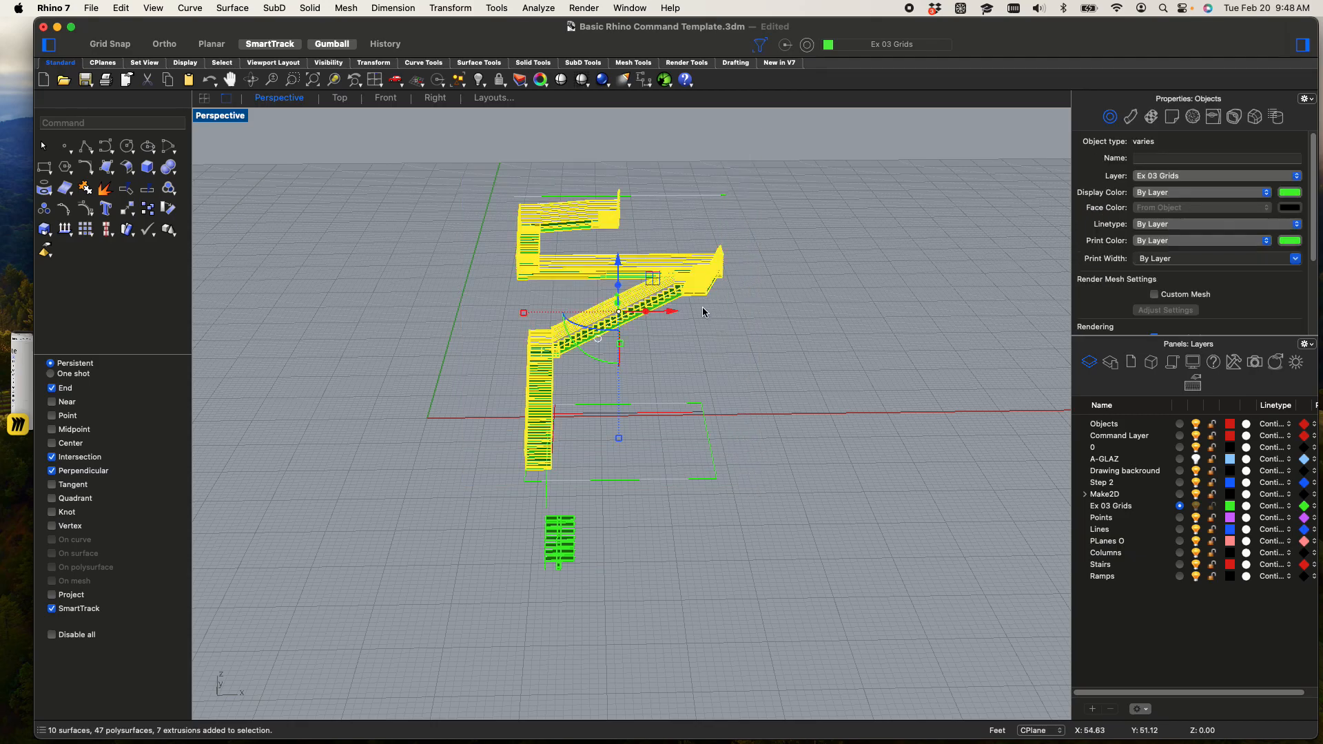
type("copy")
key("Return")
left_click(644, 354)
left_click(890, 354)
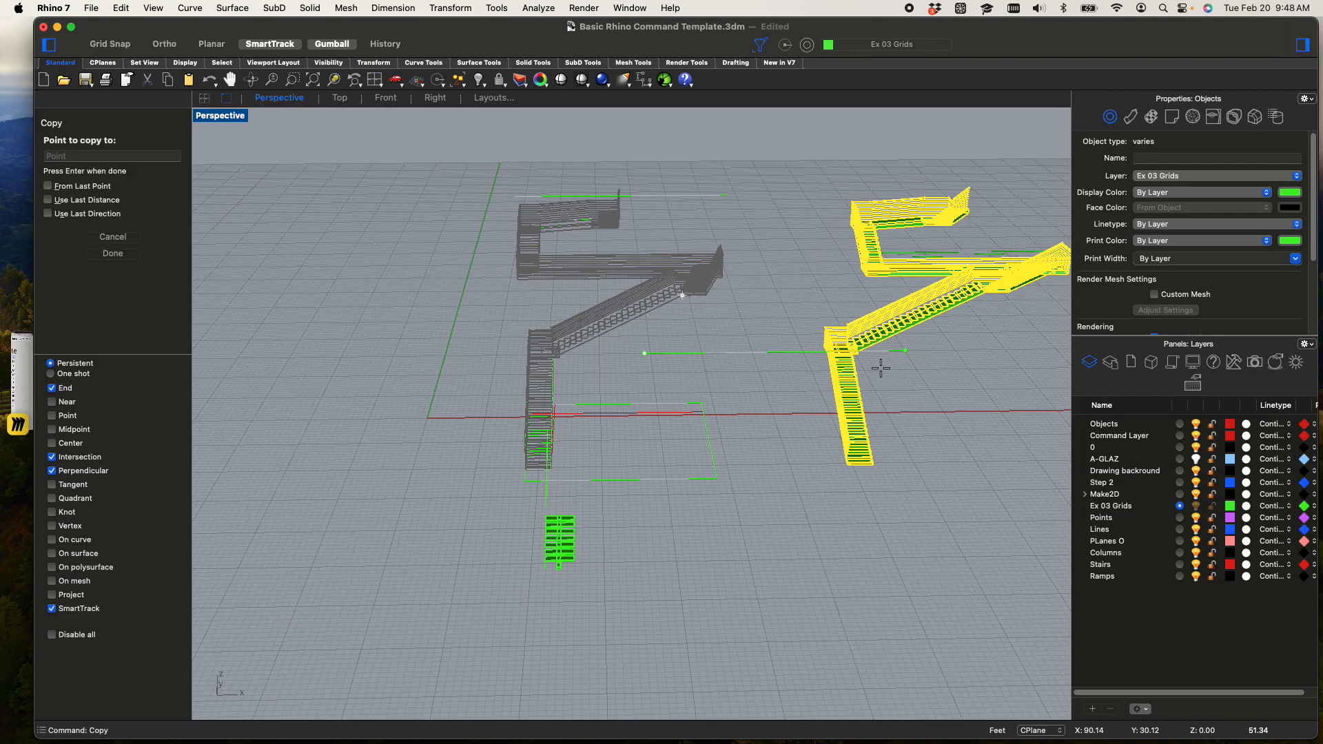
key("Escape")
key("Escape")
right_click_drag(751, 321, 615, 344, "shift")
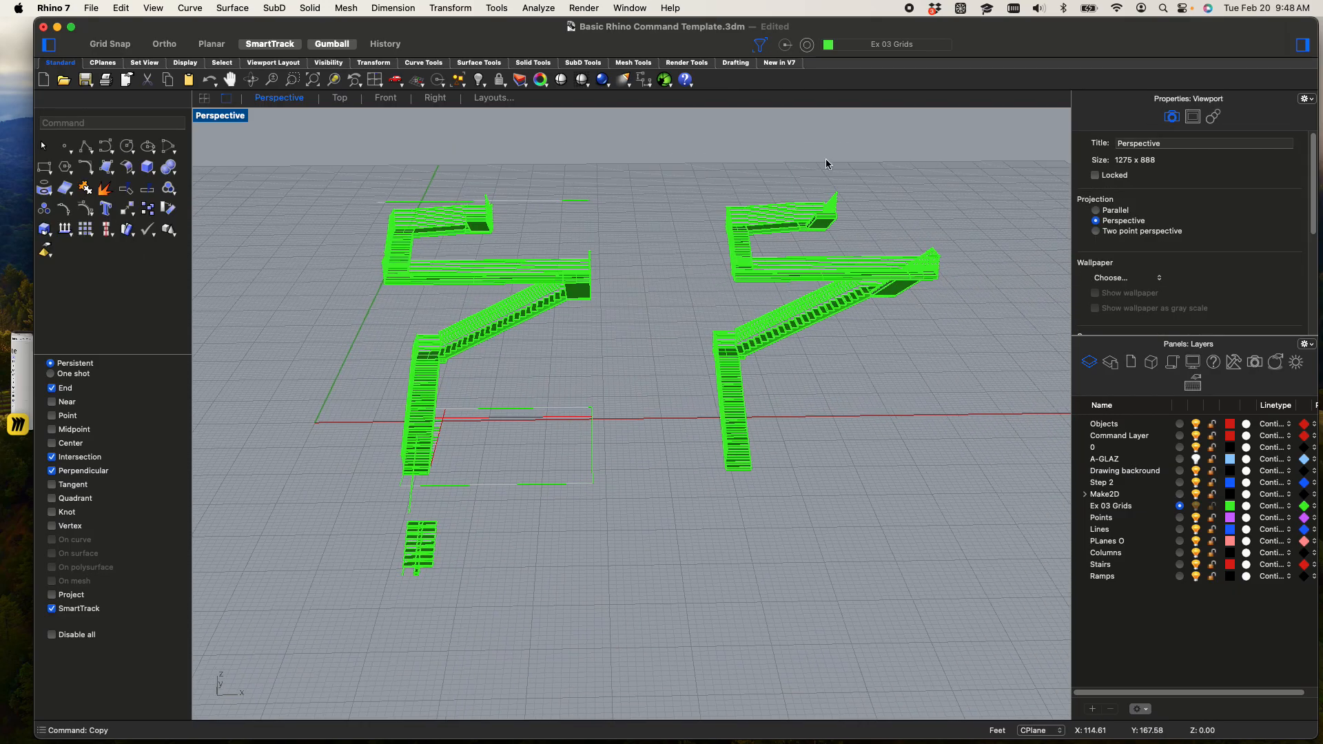
Allow curves to be selected again in the selection filter, keeping points selectable
left_click(761, 48)
left_click(732, 114)
left_click(732, 102)
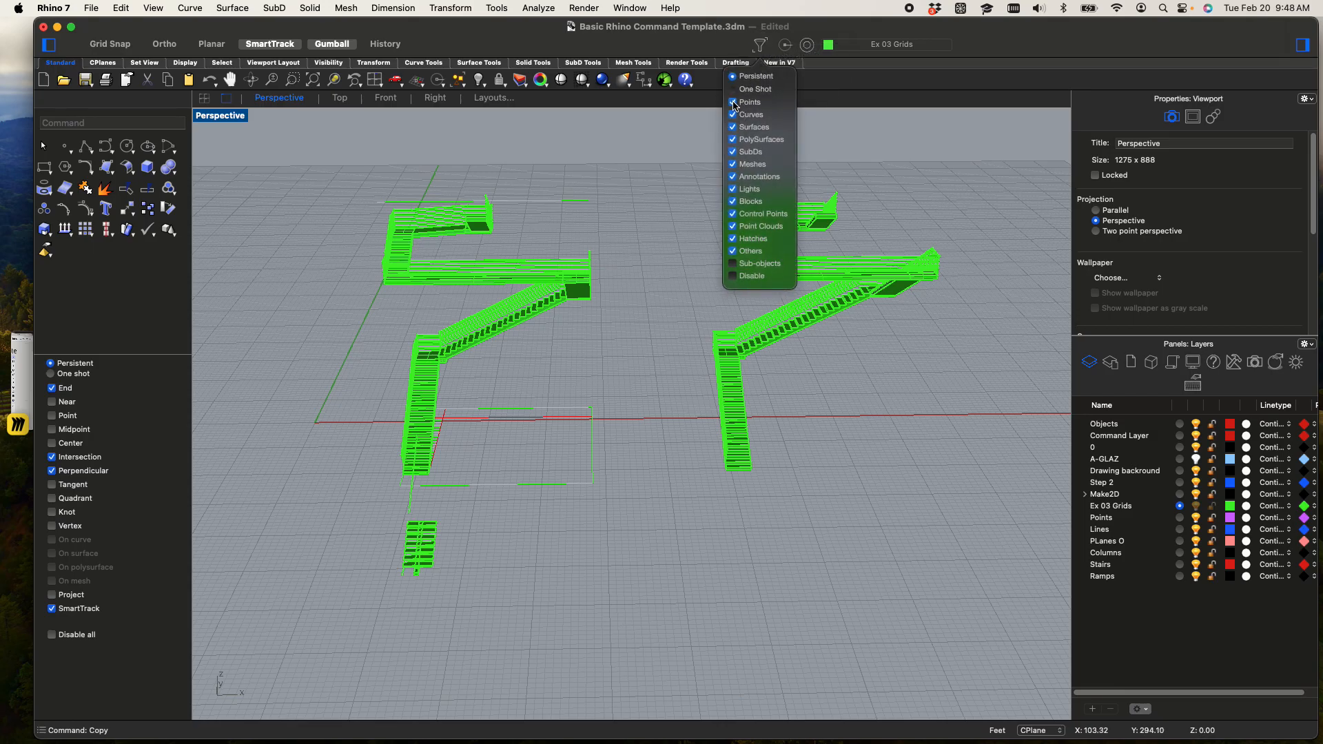
left_click(857, 160)
Draw a solid box on the boundary outline beside the original stairs' lowest flight, giving it a shallow depth below the ground plane
right_click_drag(869, 217, 783, 203)
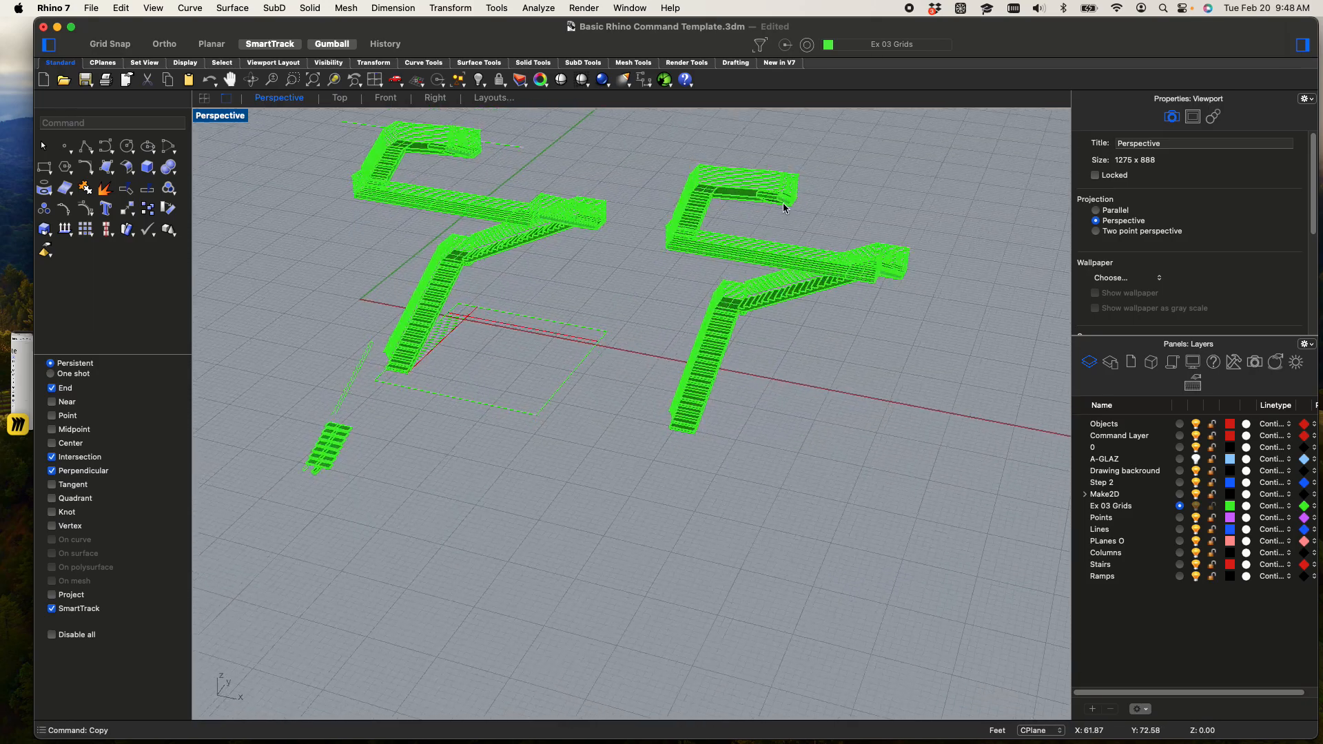
scroll(754, 419, "up", 3)
scroll(746, 414, "down", 5)
right_click_drag(754, 447, 699, 623, "shift")
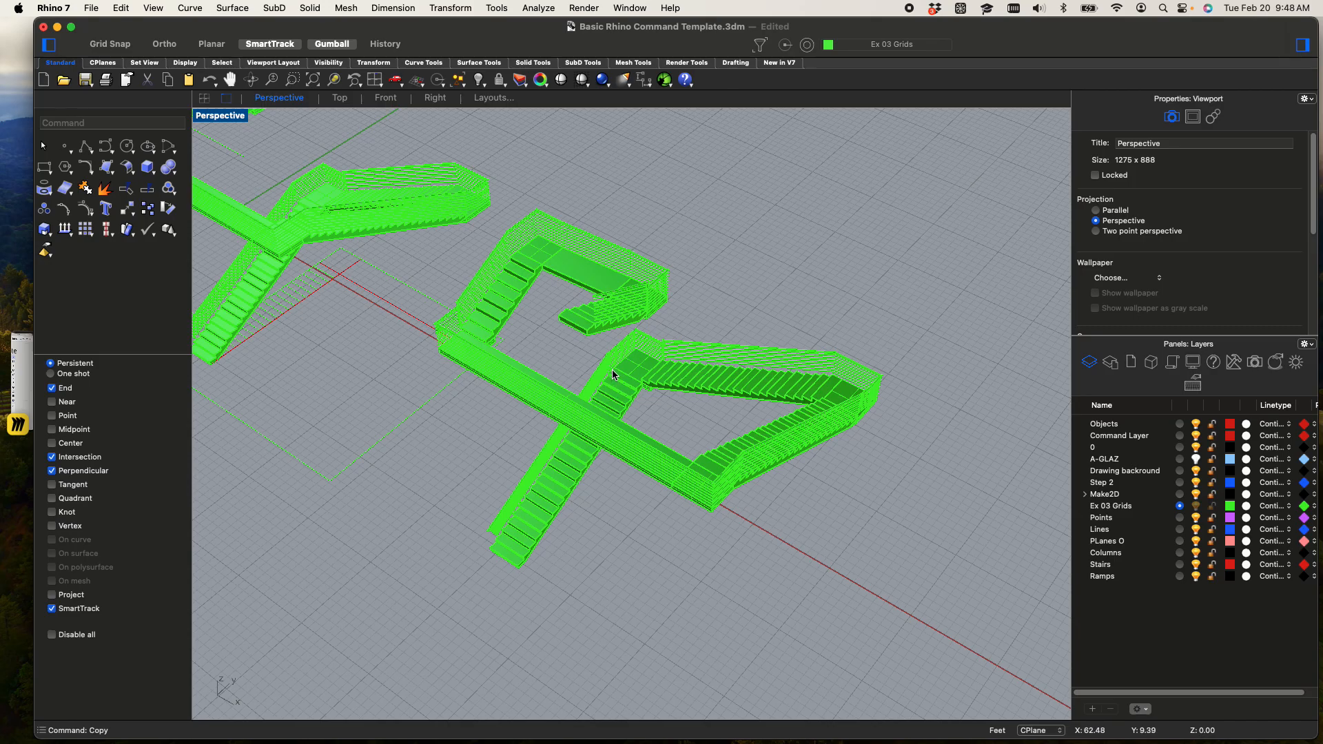
right_click_drag(643, 367, 792, 375)
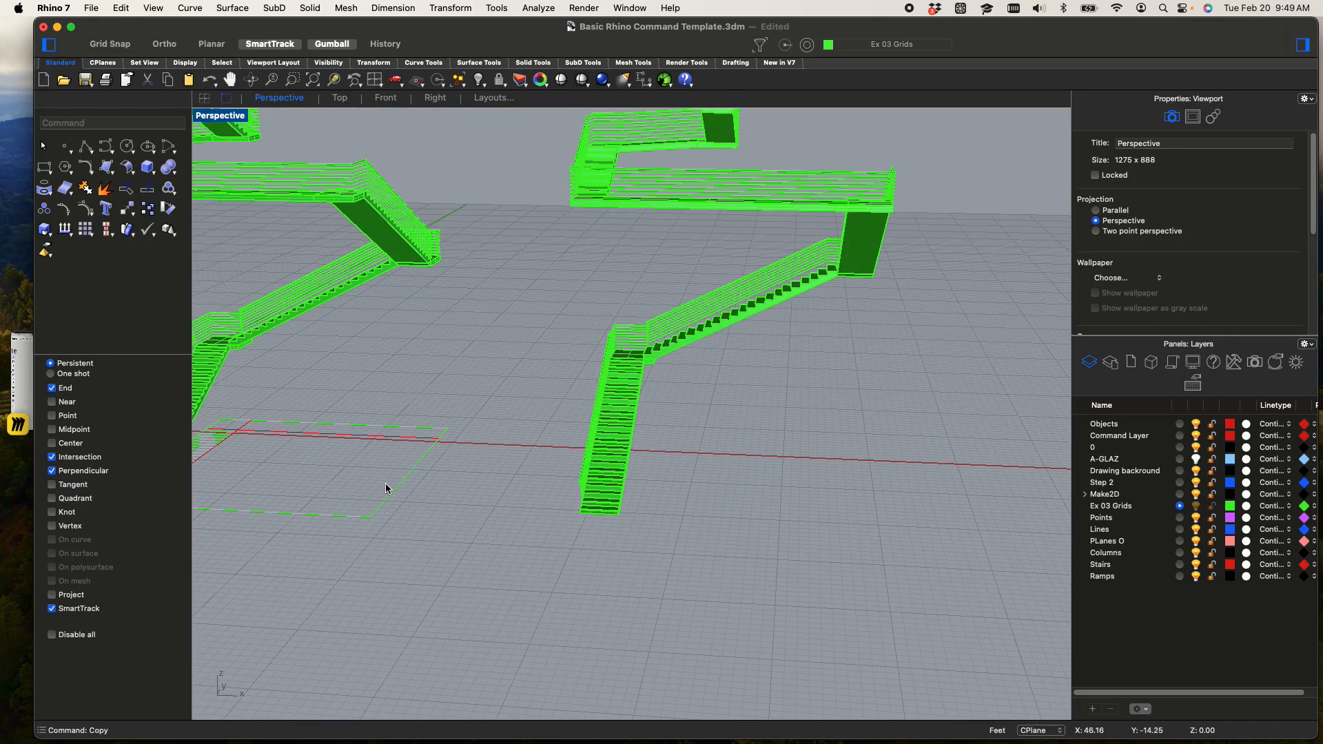
left_click(387, 497)
scroll(386, 527, "down", 5)
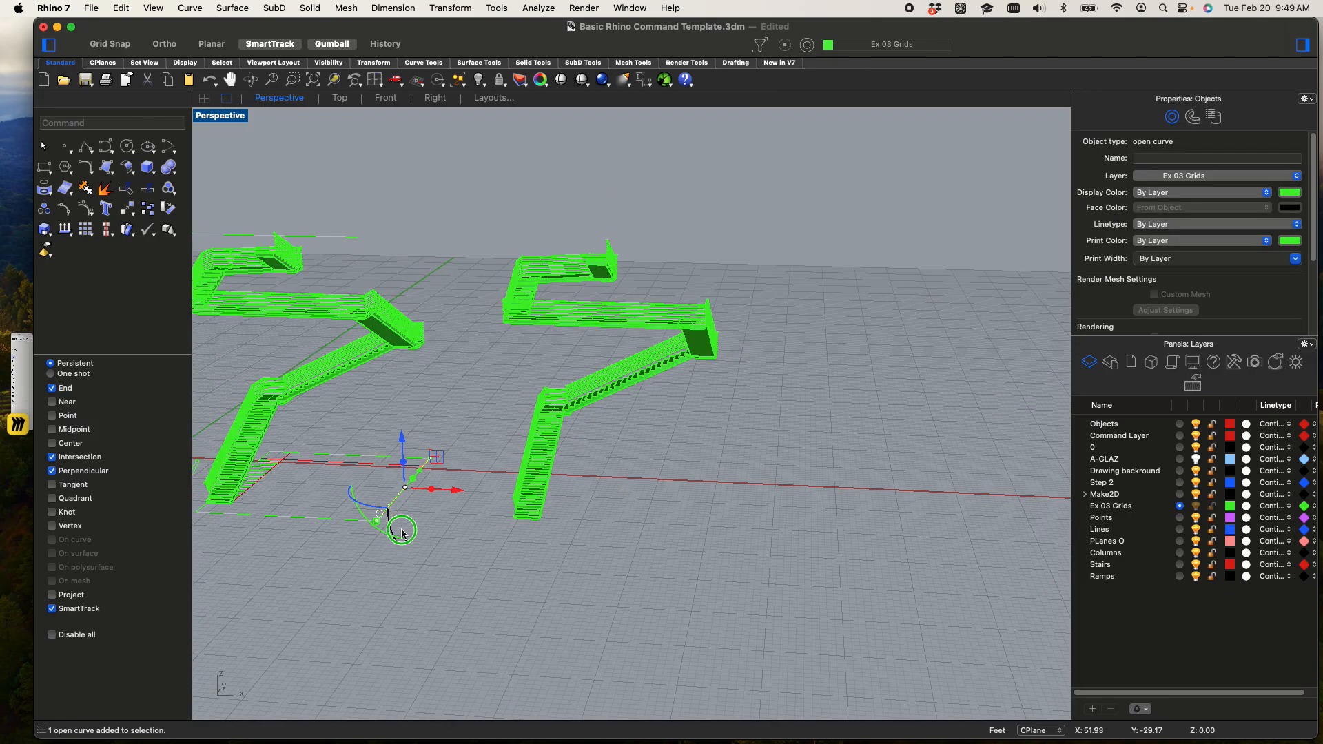
type("b")
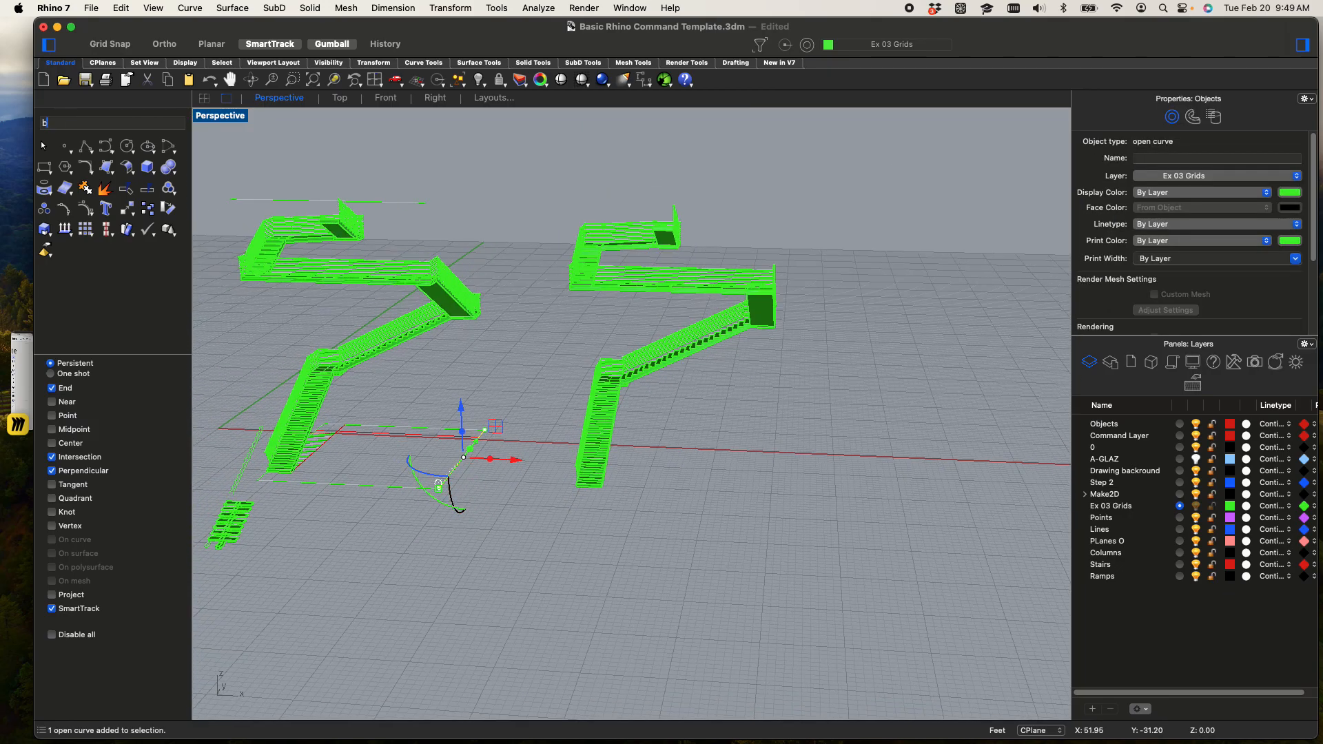
key("Return")
scroll(248, 470, "up", 5)
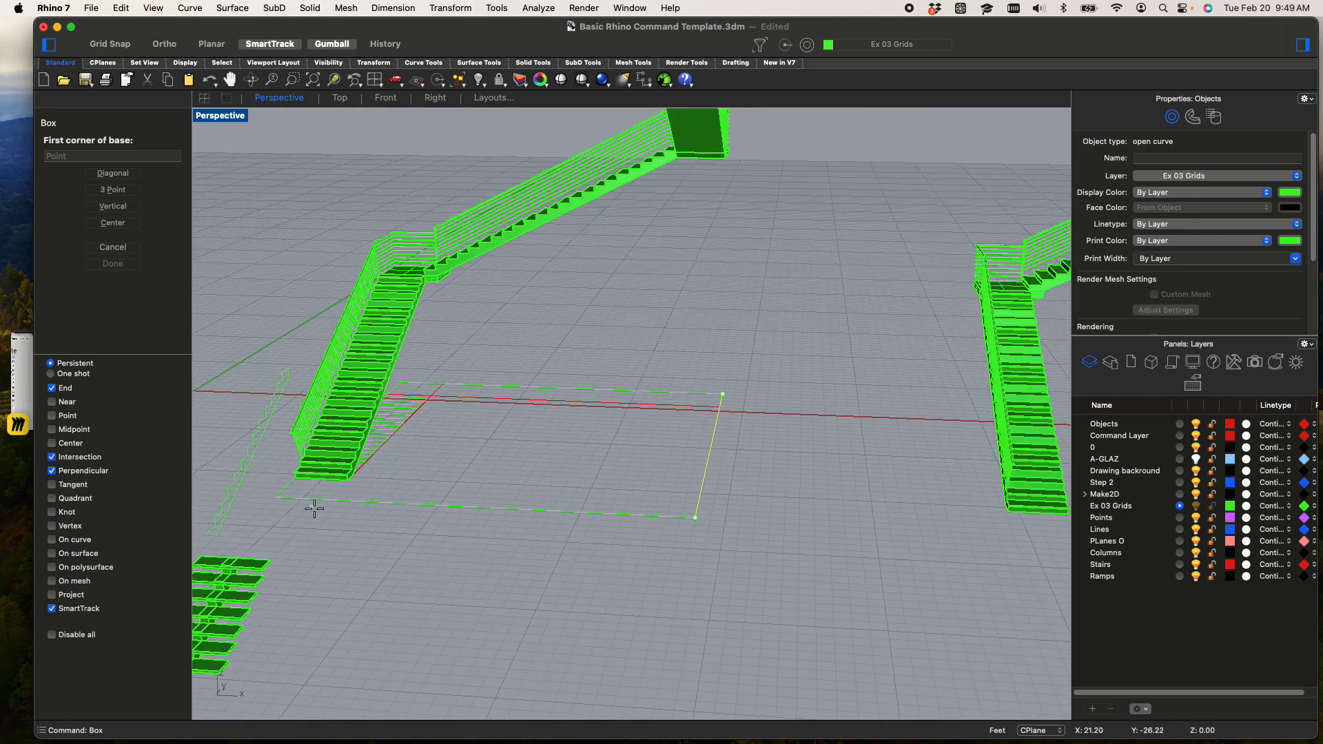
left_click(275, 497)
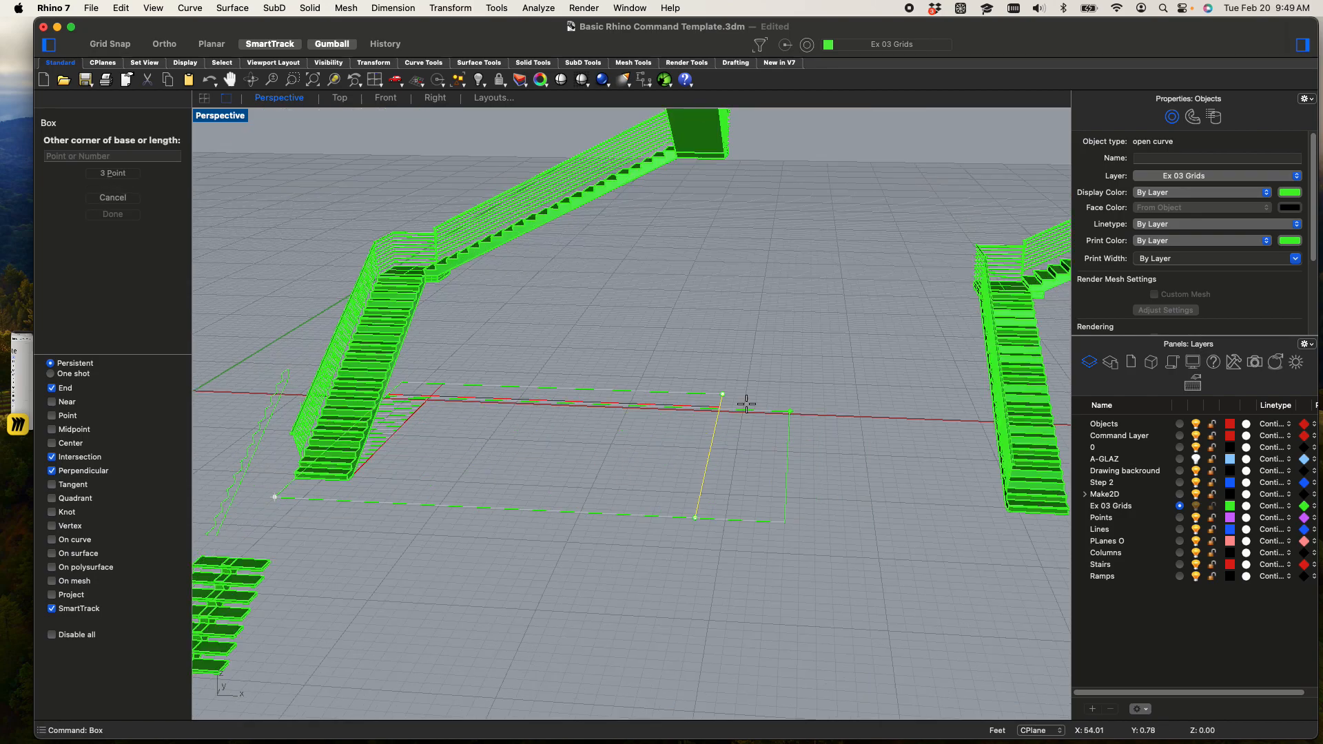
left_click(724, 397)
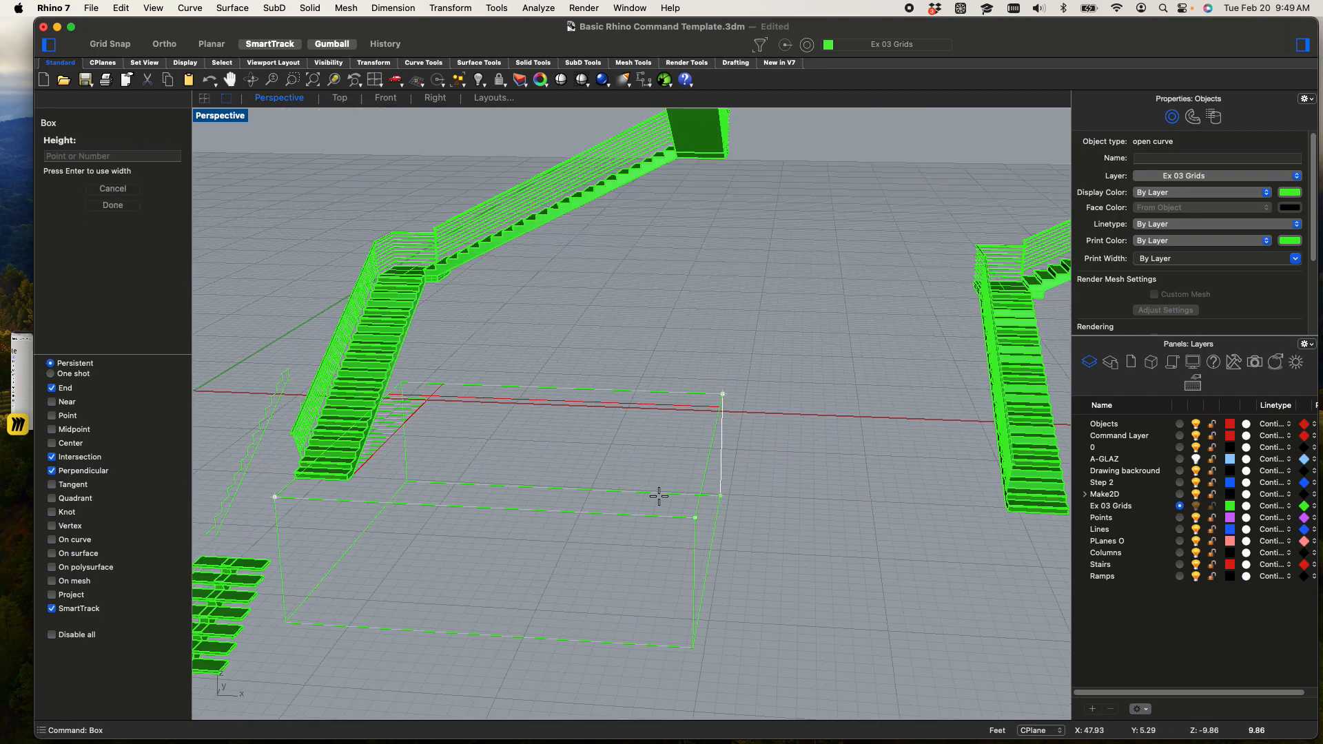
left_click(652, 416)
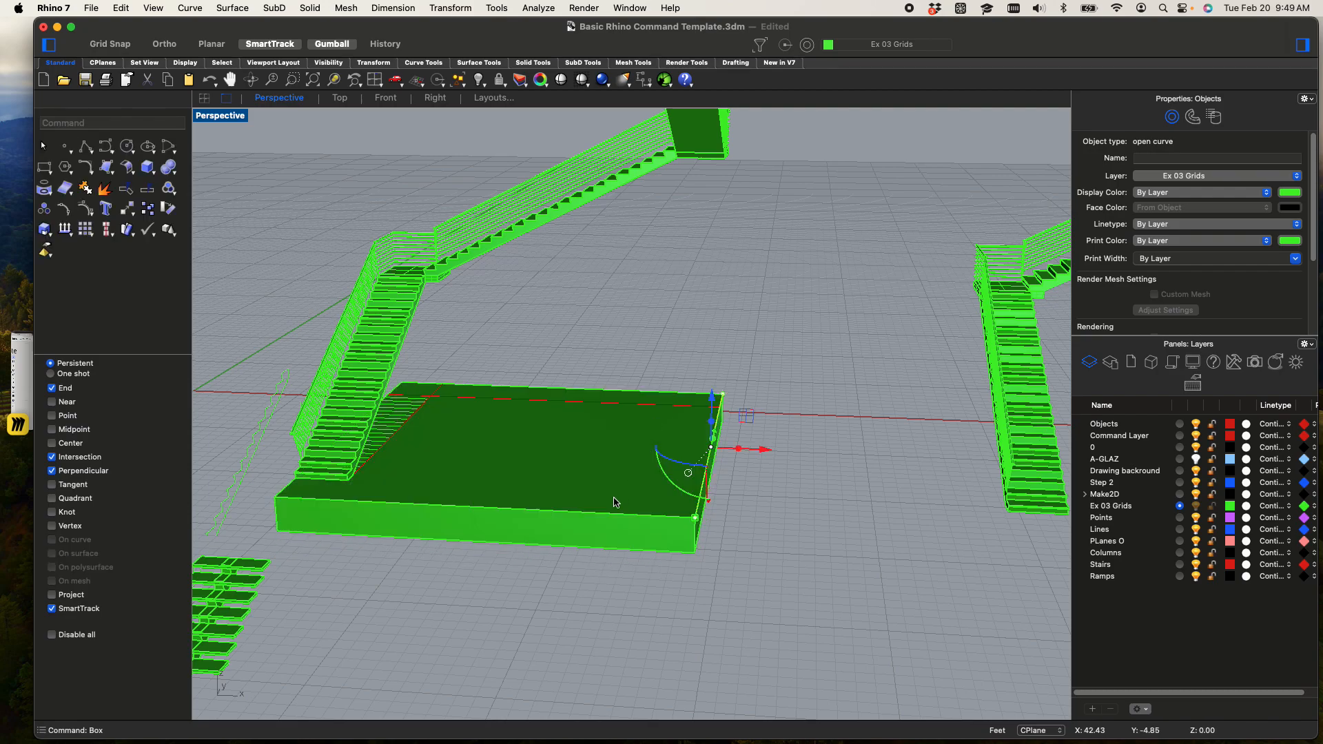
Copy the base box to the duplicated stairs, snapping from the original bottom riser's lower corner to the matching corner on the duplicate
left_click(590, 545)
type("copy")
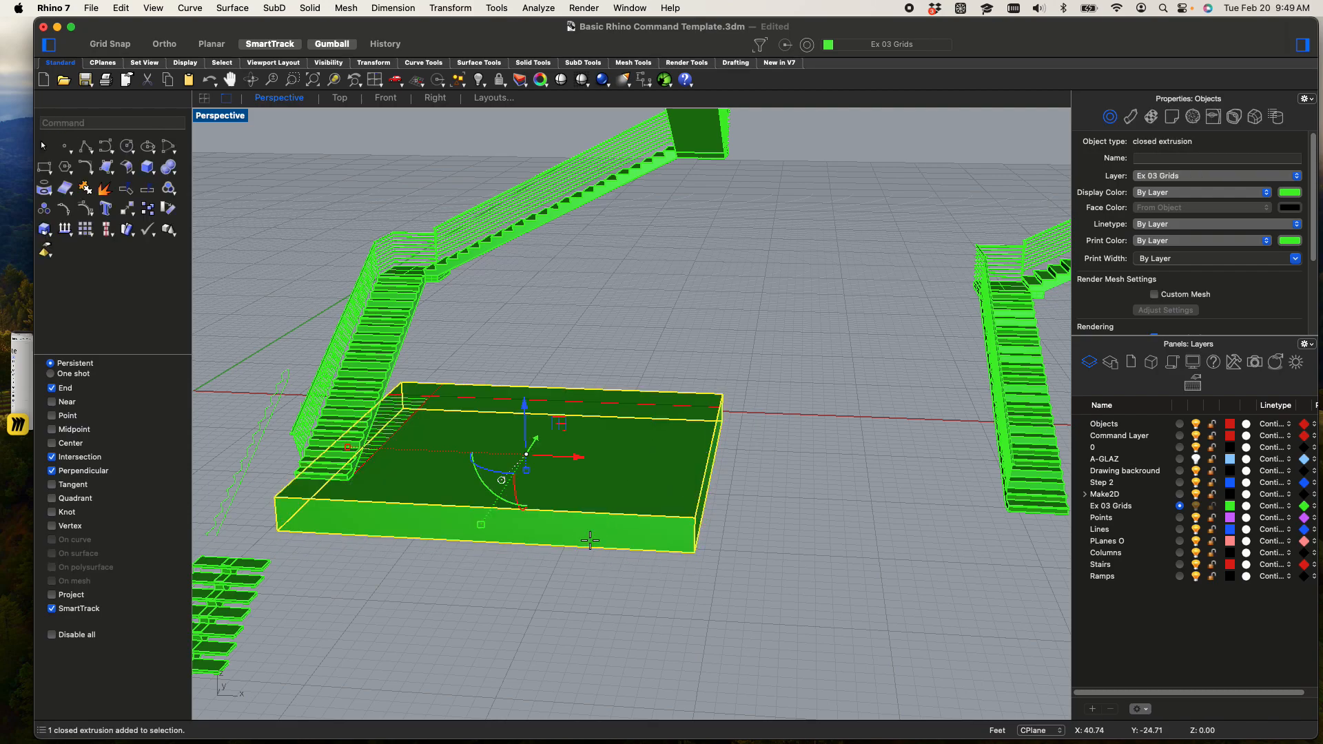
key("Return")
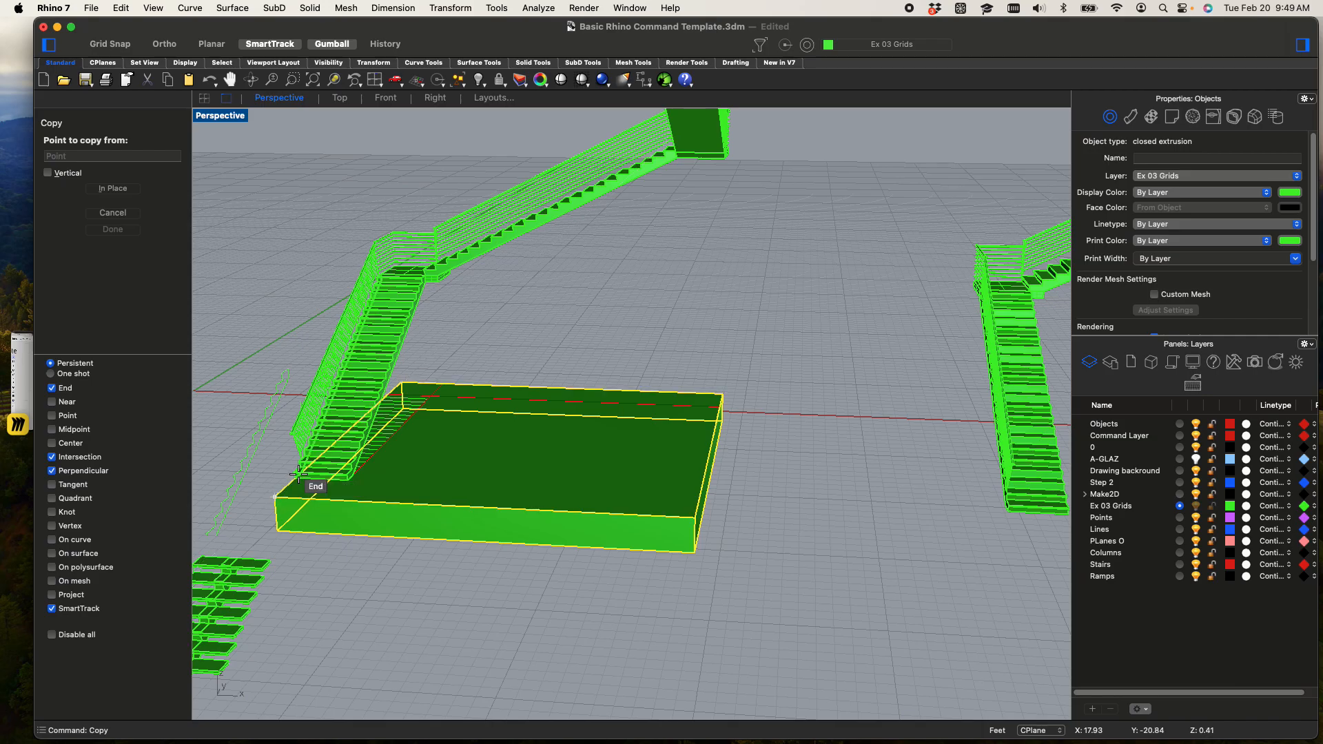
scroll(298, 500, "up", 6)
scroll(286, 477, "up", 2)
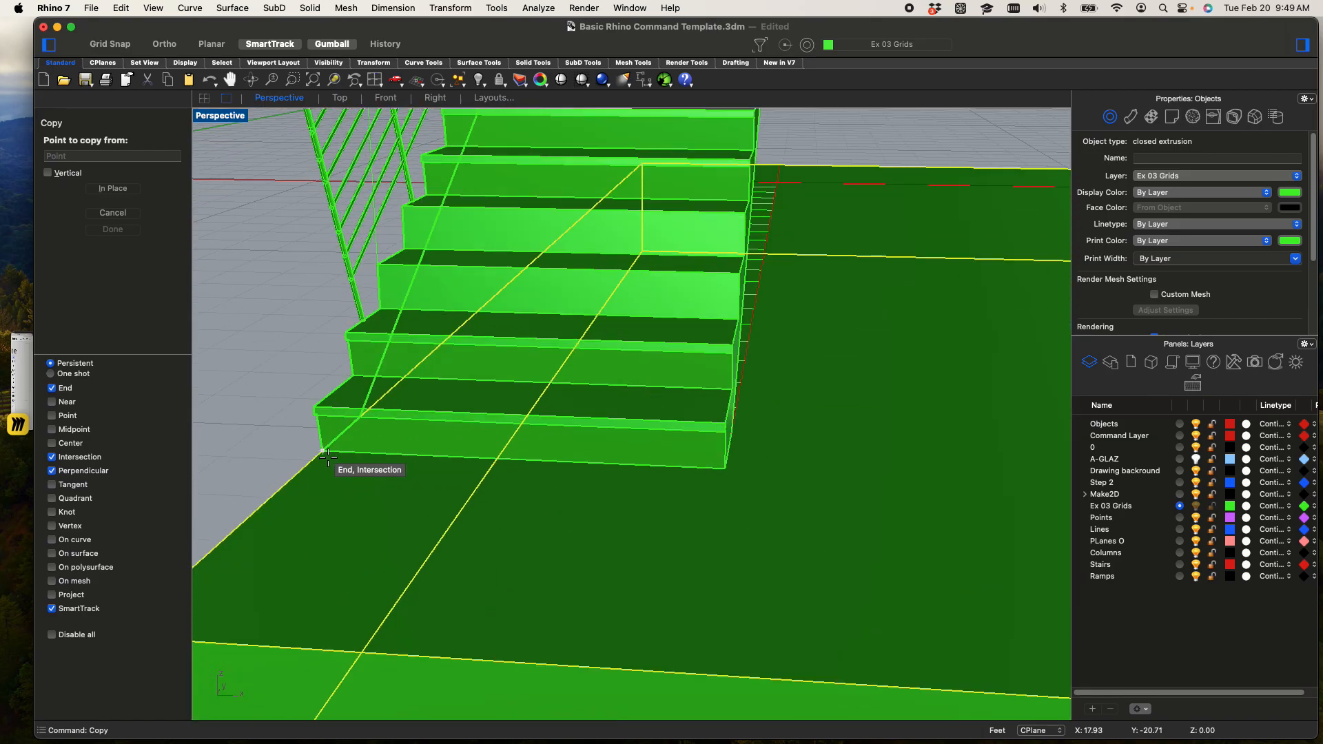
left_click(324, 456)
scroll(328, 457, "down", 6)
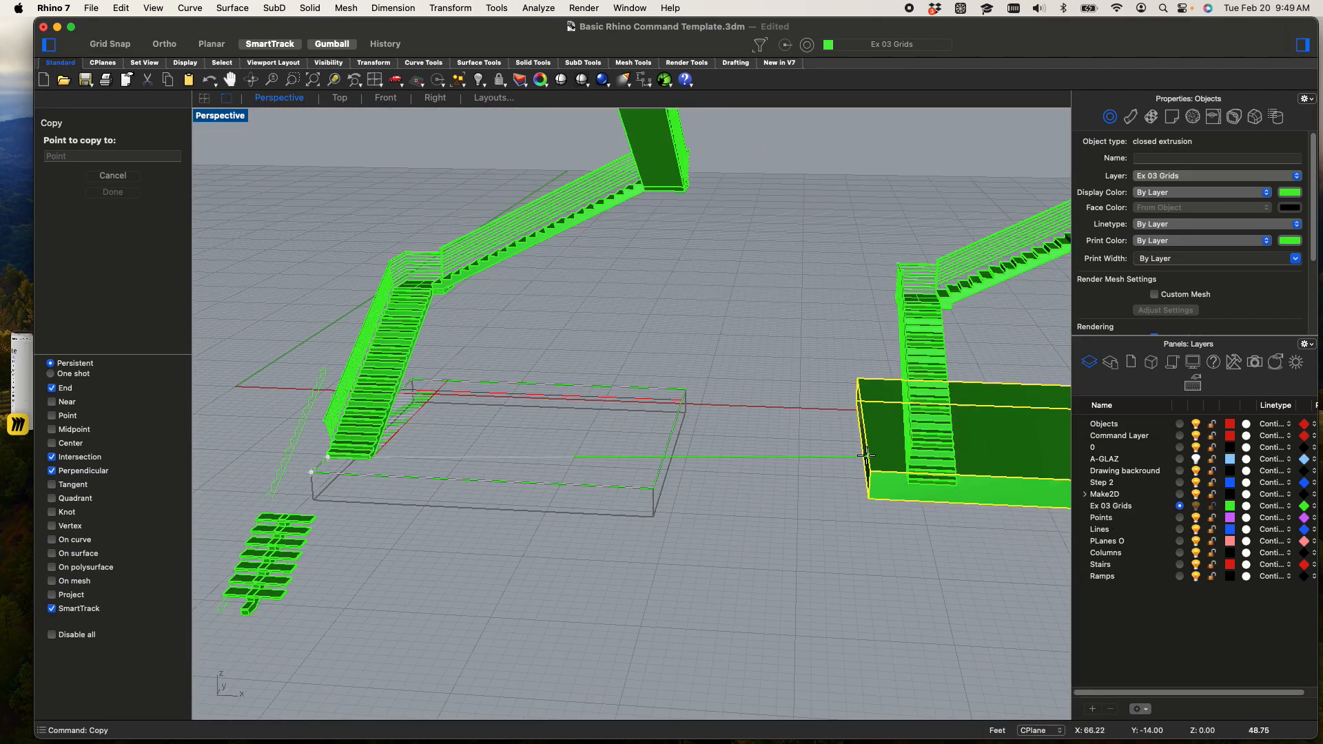
scroll(694, 422, "up", 5)
left_click(689, 456)
scroll(686, 459, "down", 3)
key("Return")
Move the duplicated stairs together with their base box farther away from the original model
scroll(687, 474, "down", 5)
right_click_drag(687, 476, 768, 573)
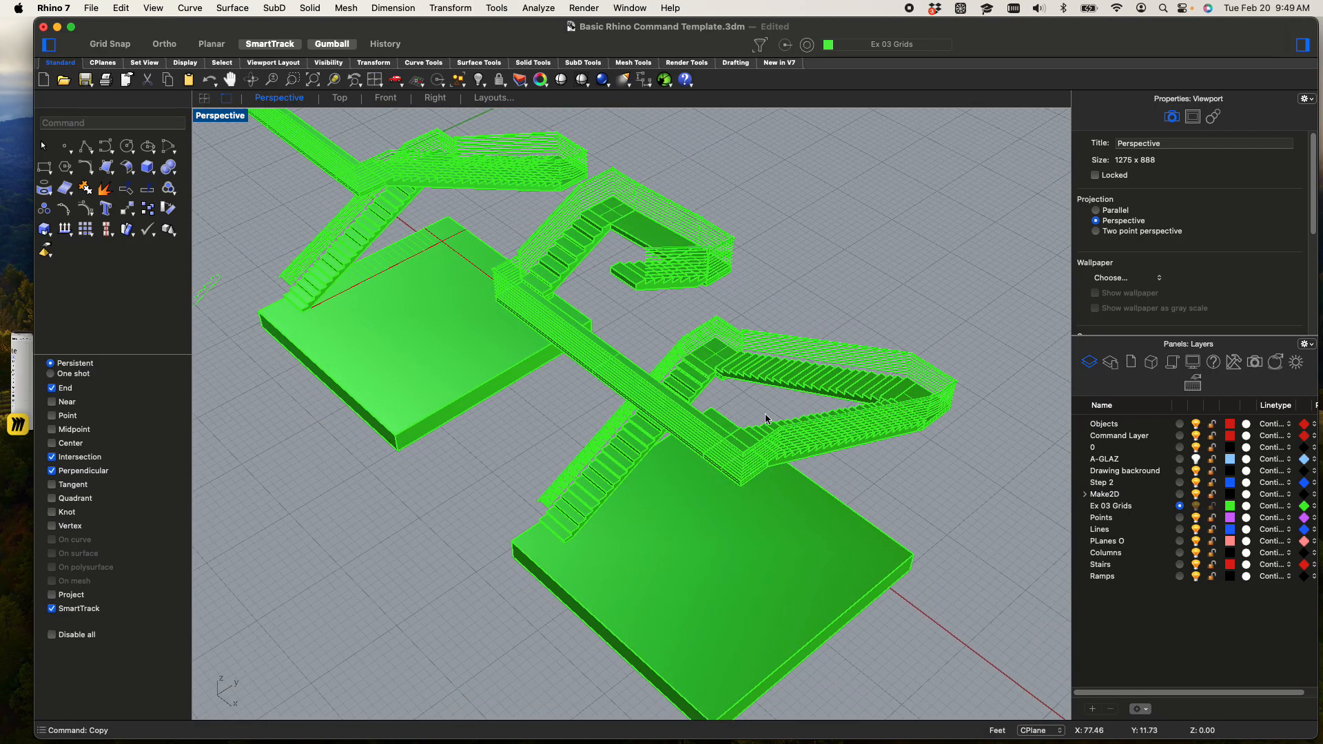
scroll(772, 408, "down", 3)
right_click_drag(758, 448, 784, 392)
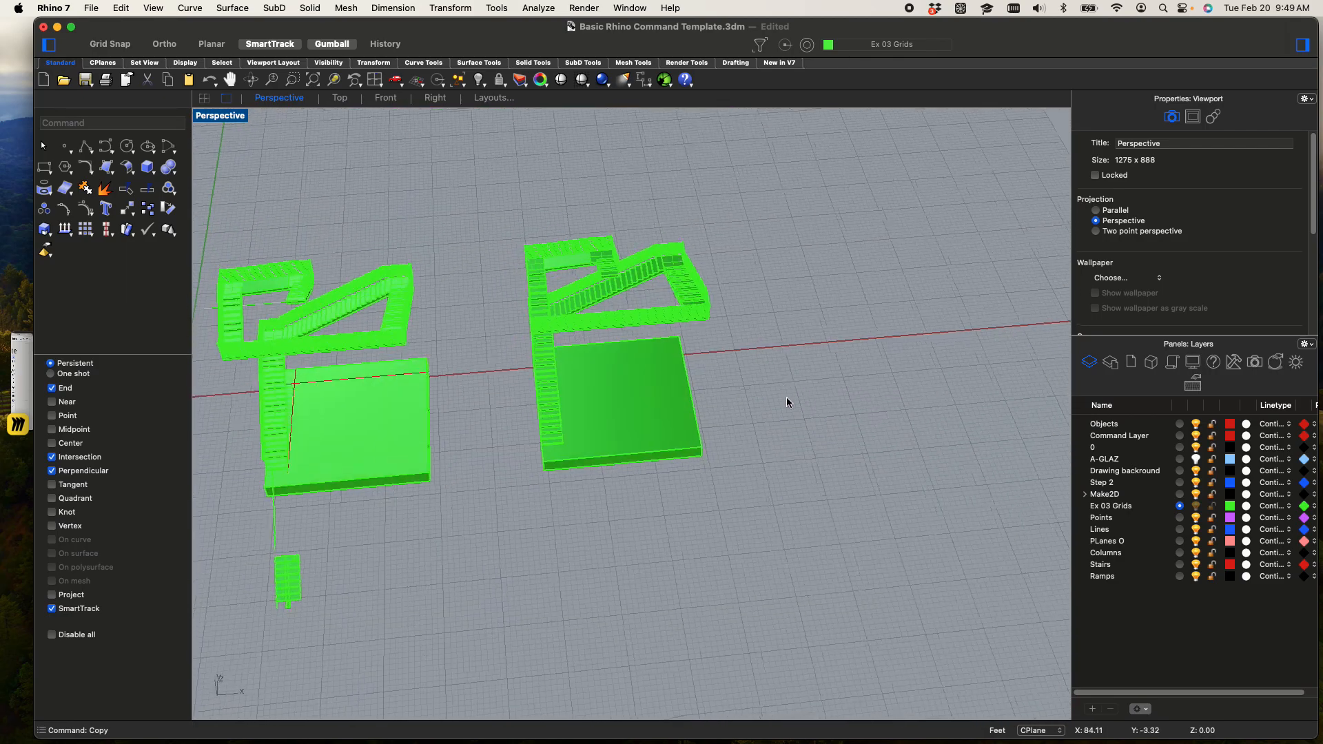
left_click_drag(842, 551, 494, 151)
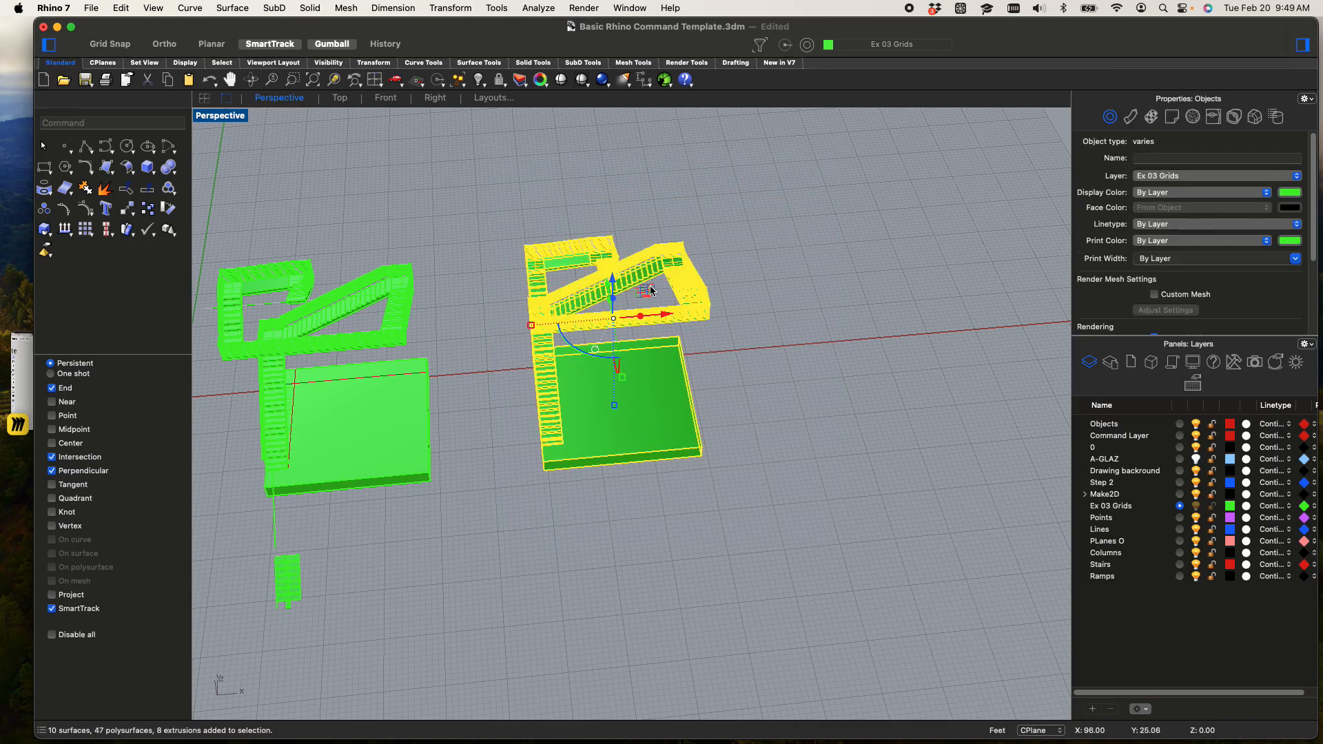
left_click_drag(650, 290, 915, 388)
Switch to the Miro board and review the Exercise 04 brief and its place in the class schedule
left_click(21, 386)
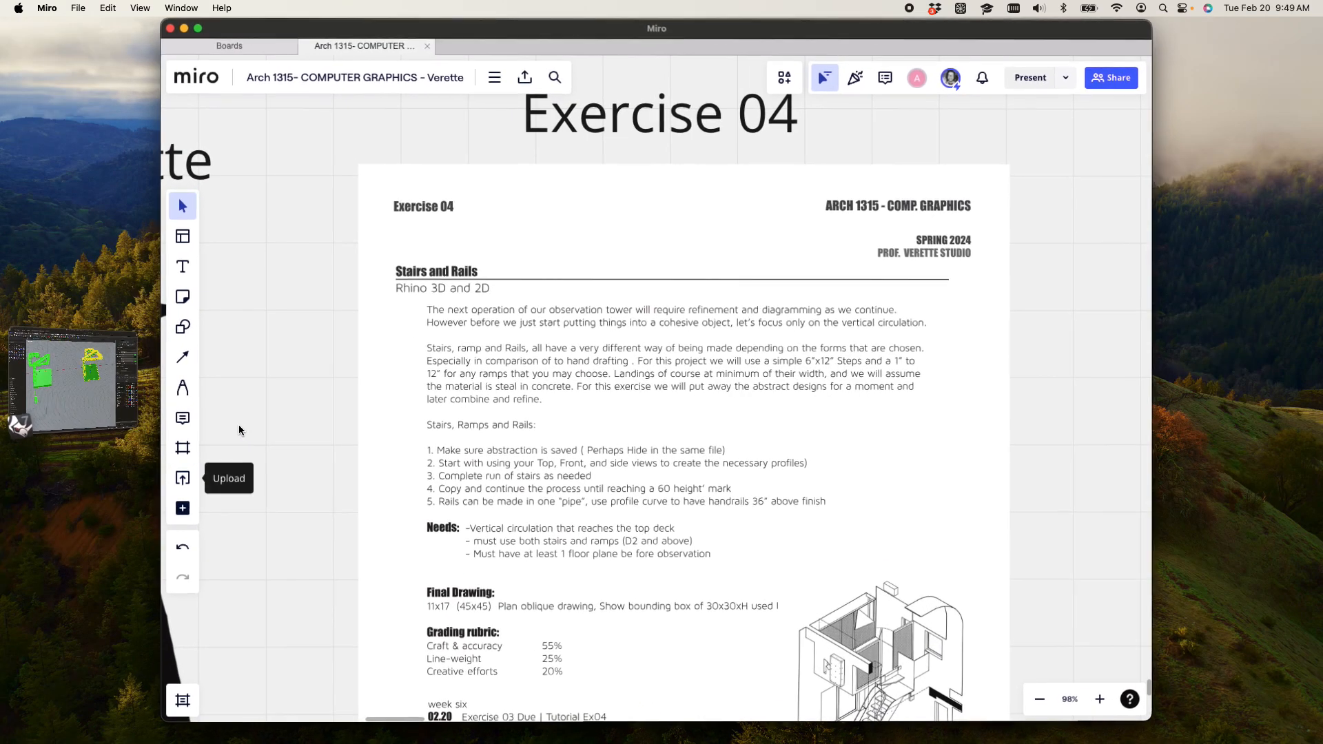
scroll(494, 430, "down", 5, "ctrl")
scroll(541, 508, "down", 2)
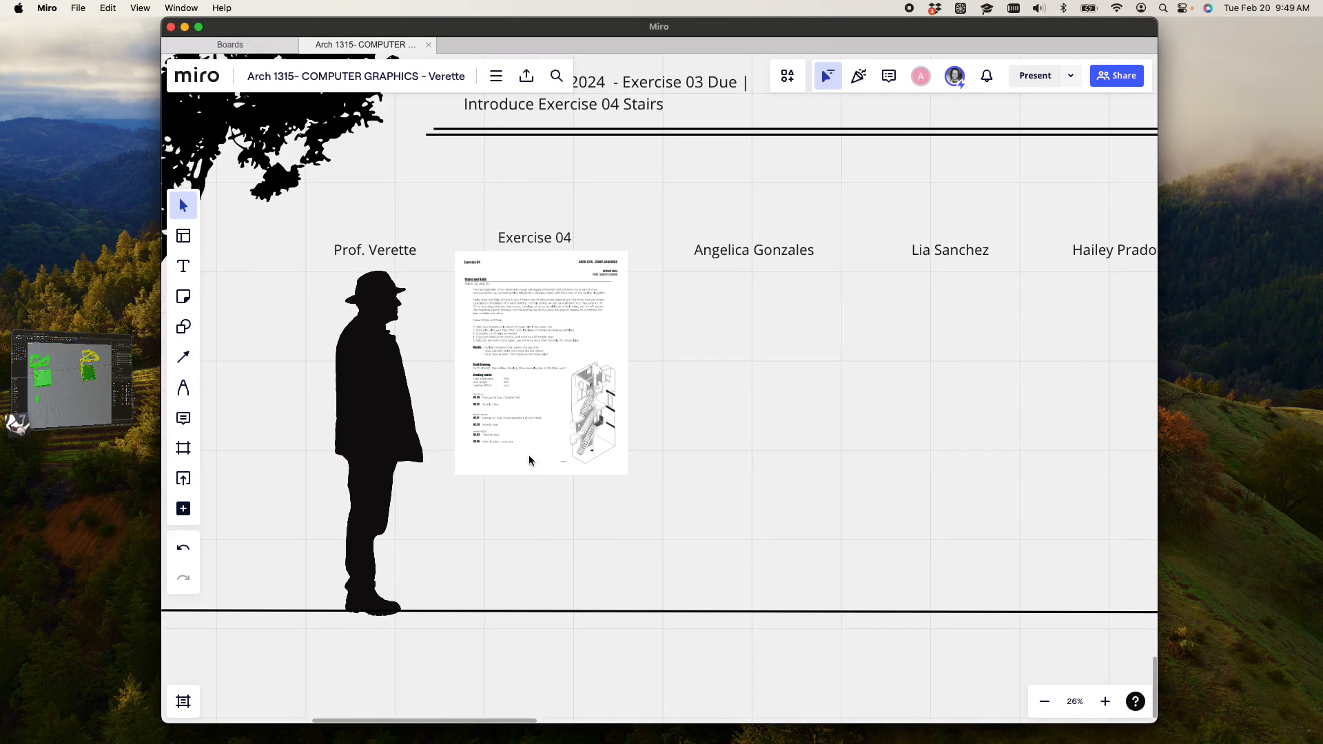
scroll(543, 555, "down", 5, "ctrl")
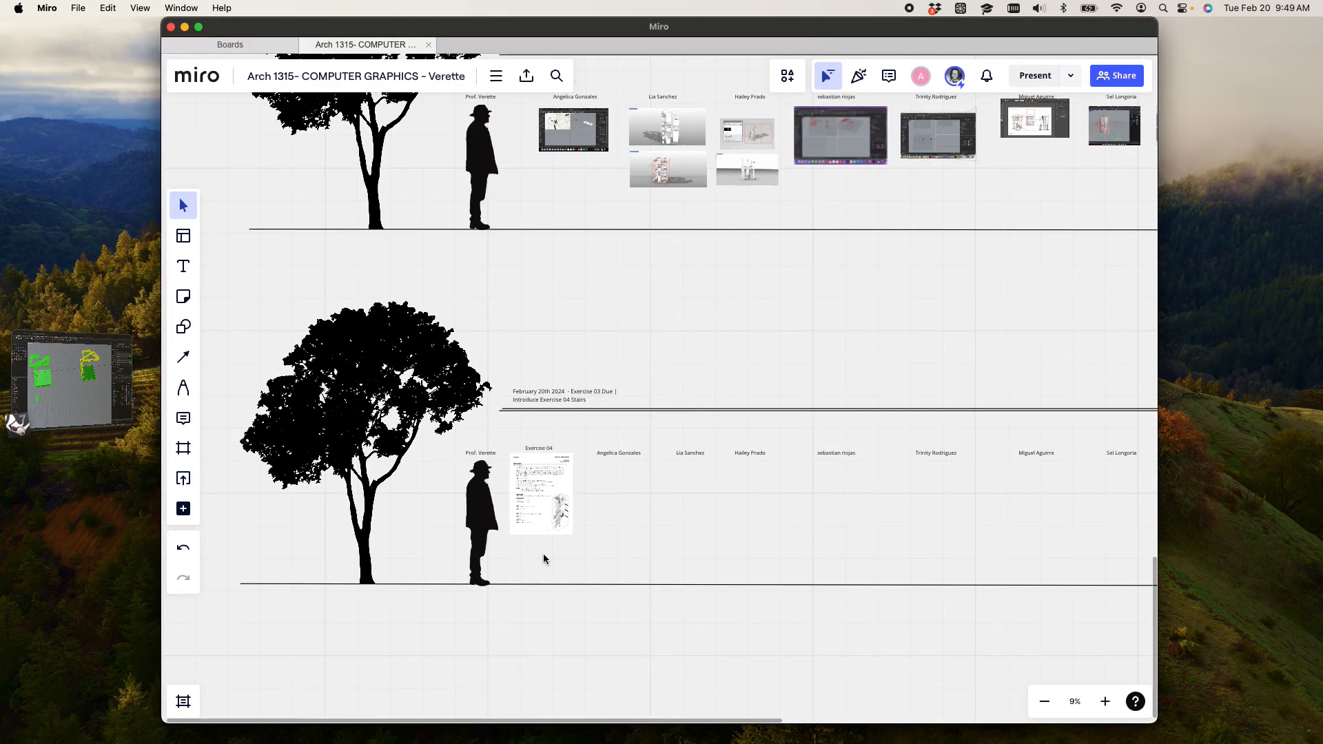
scroll(543, 555, "up", 4, "ctrl")
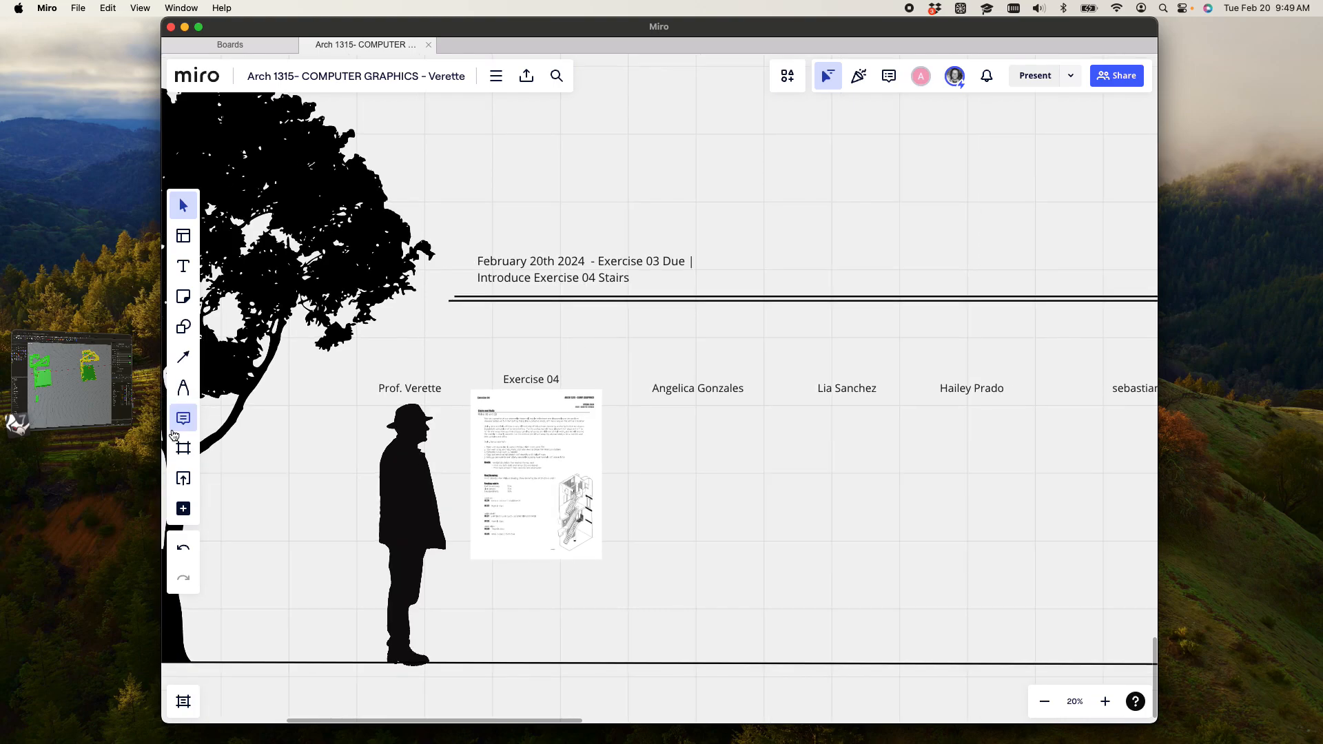
scroll(547, 508, "up", 4, "ctrl")
scroll(548, 508, "down", 2, "ctrl")
scroll(548, 508, "down", 4, "ctrl")
scroll(561, 476, "up", 2, "ctrl")
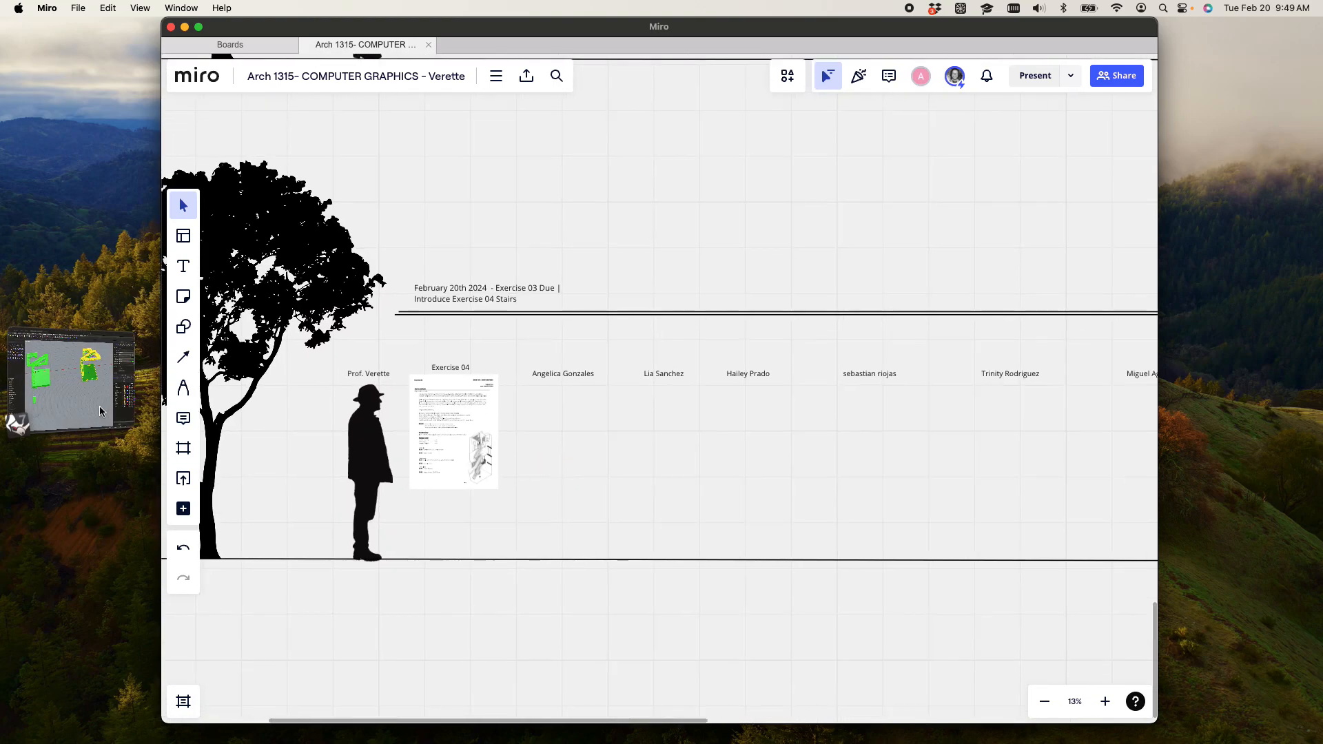
Return to Rhino and launch Grasshopper, loading the first GhPolyhedra.gha copy to resolve the file conflict
left_click(1221, 541)
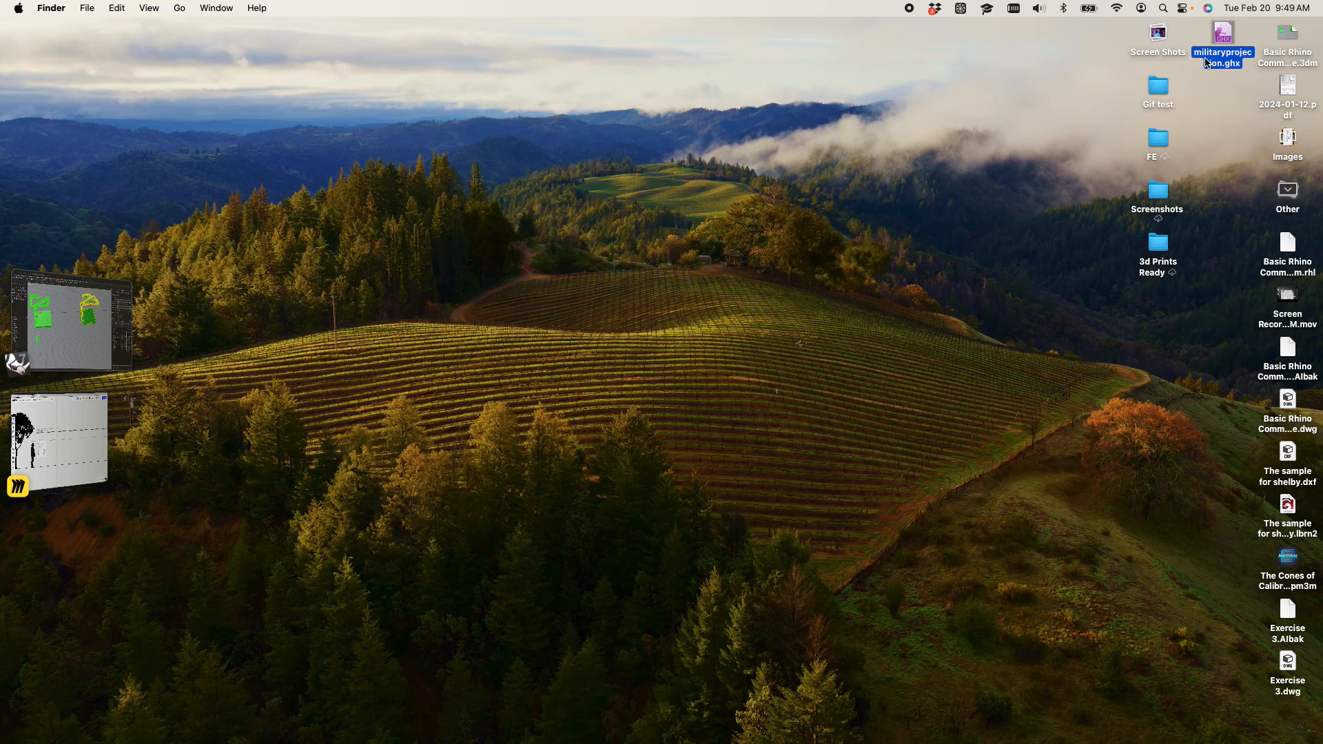
left_click(69, 321)
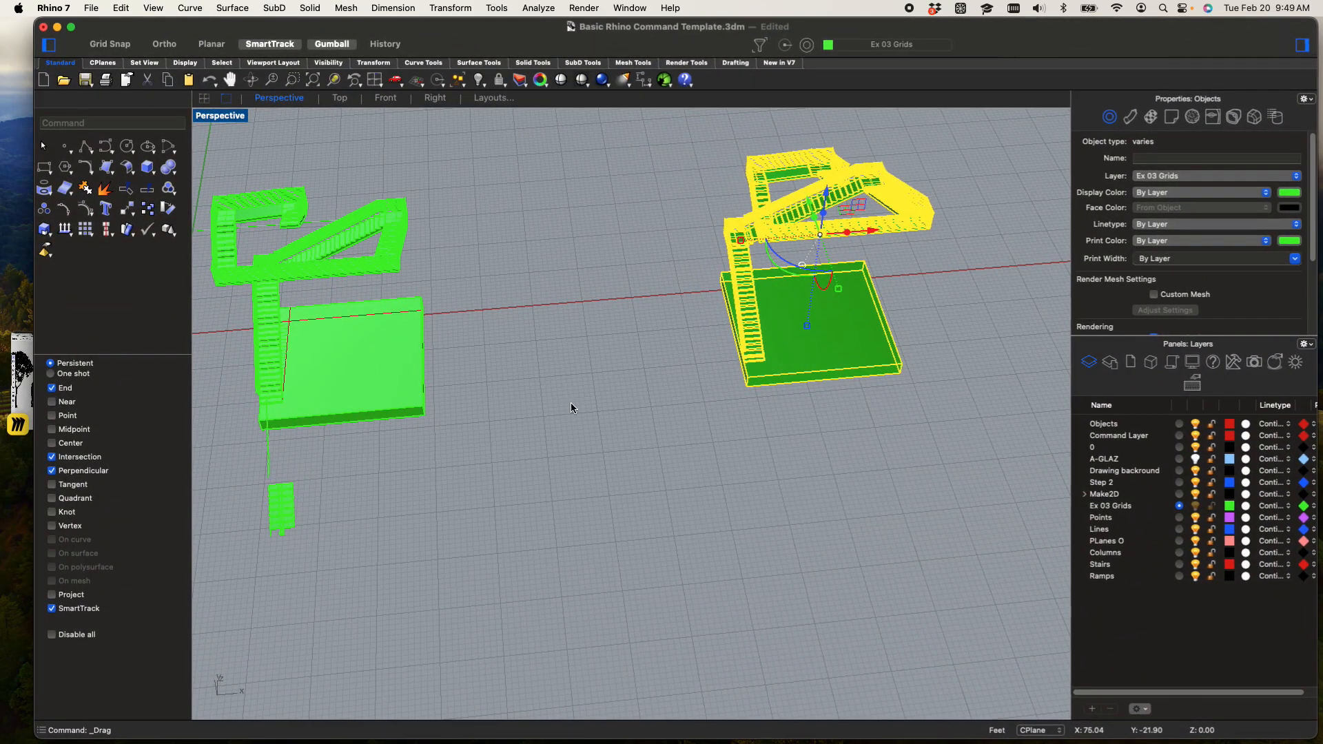
type("Grasshopper")
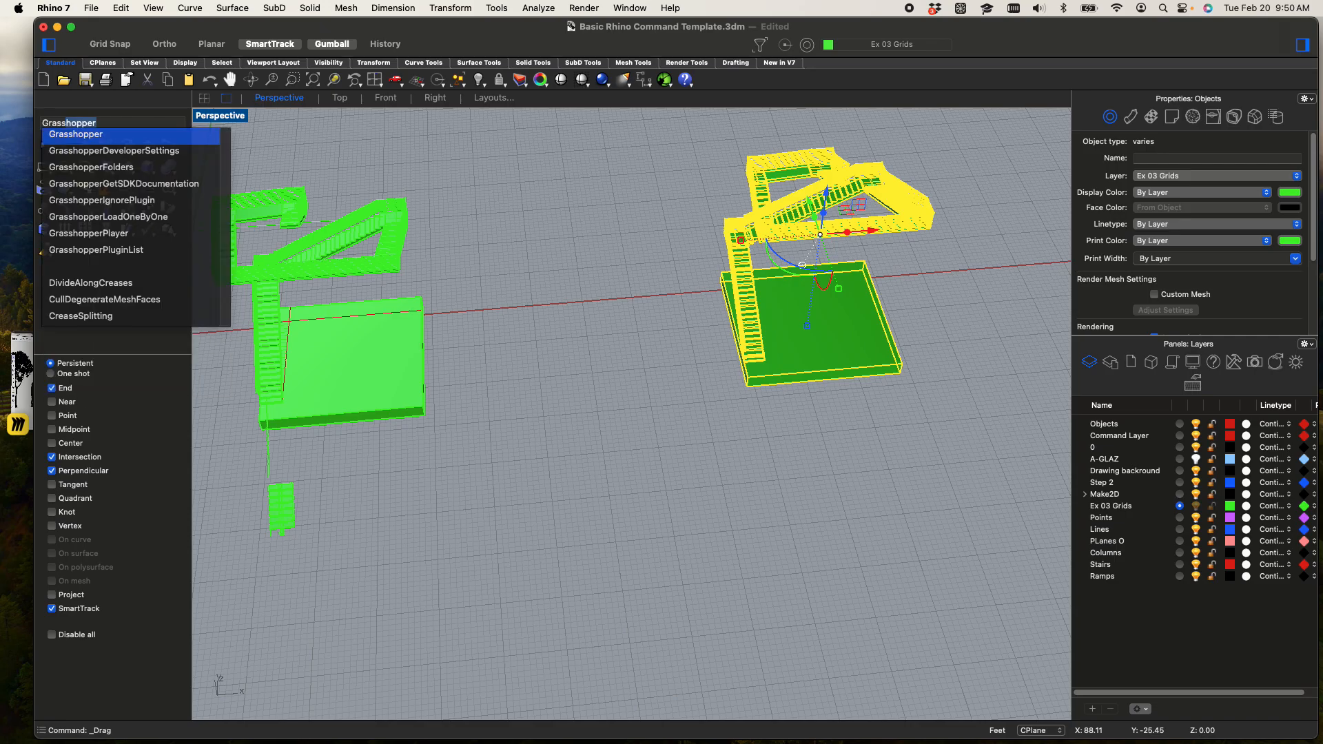
key("Return")
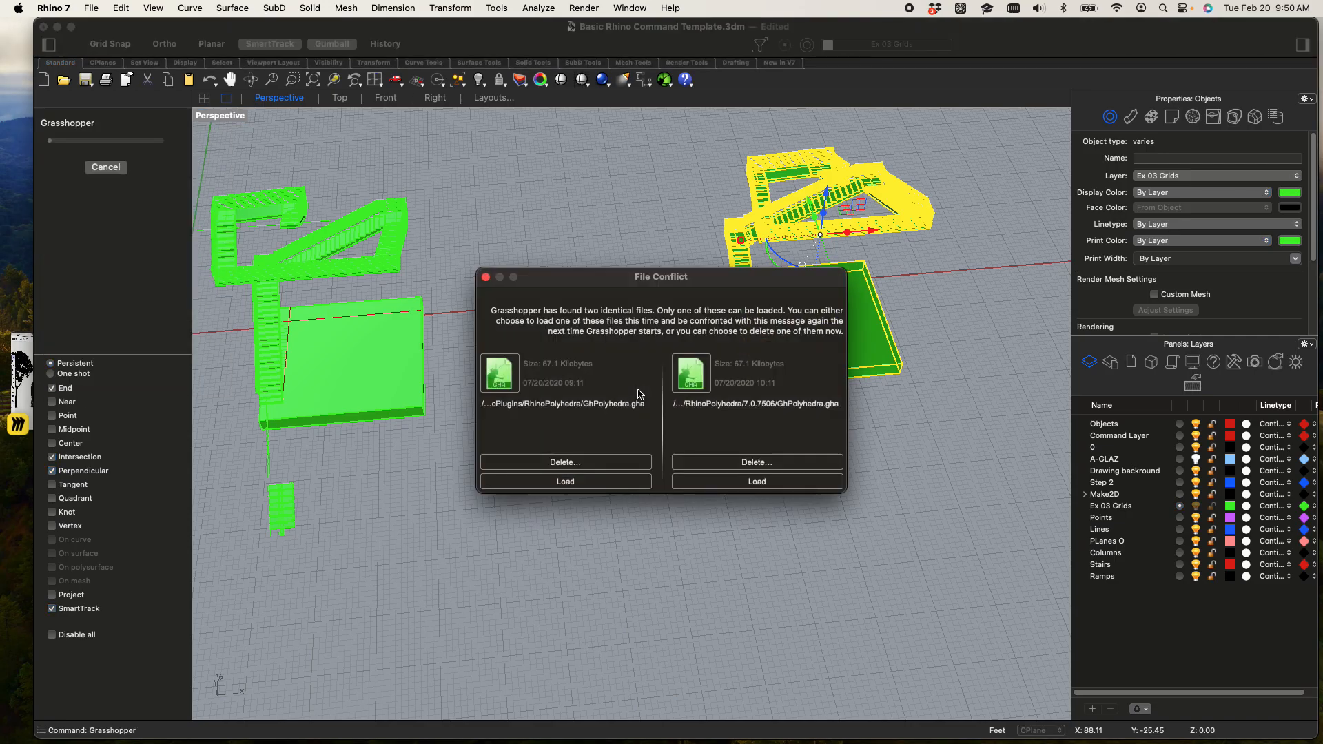
left_click(636, 485)
left_click(635, 485)
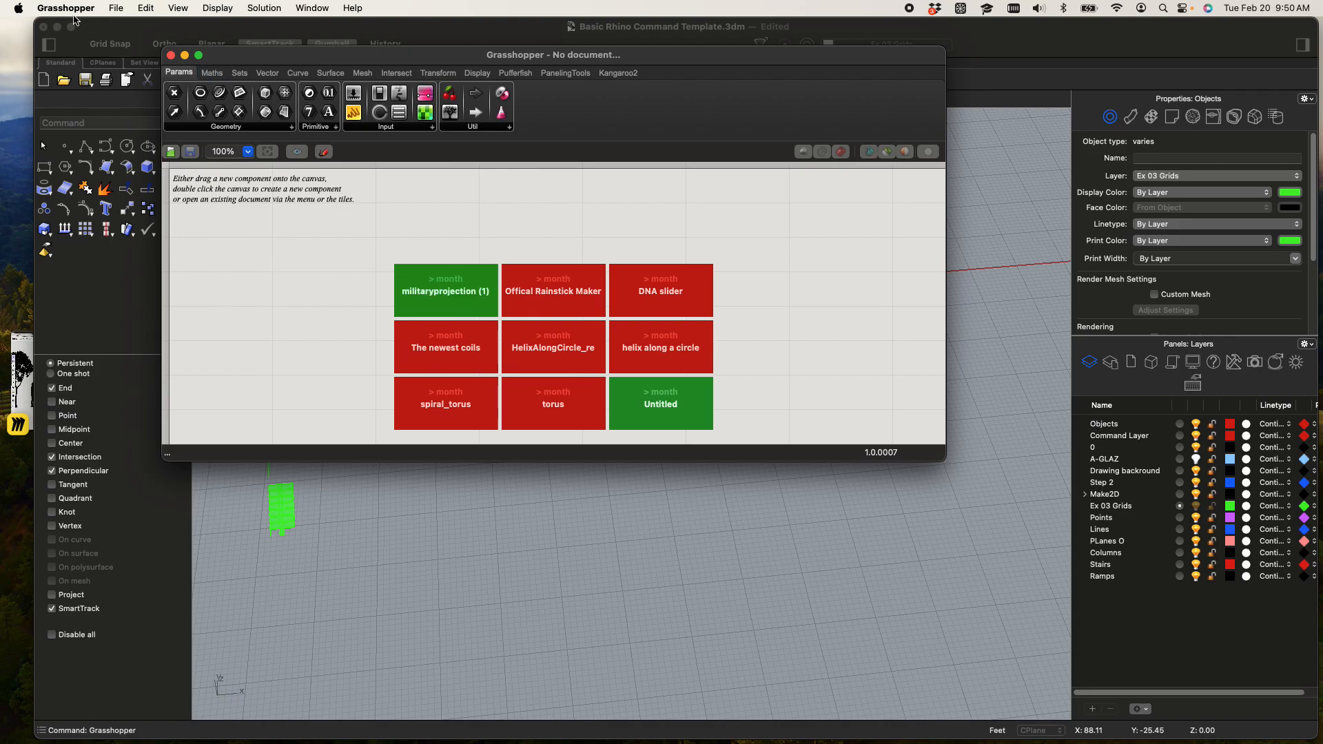
Open militaryprojection.ghx from the Desktop in Grasshopper and enlarge the definition window
left_click(119, 8)
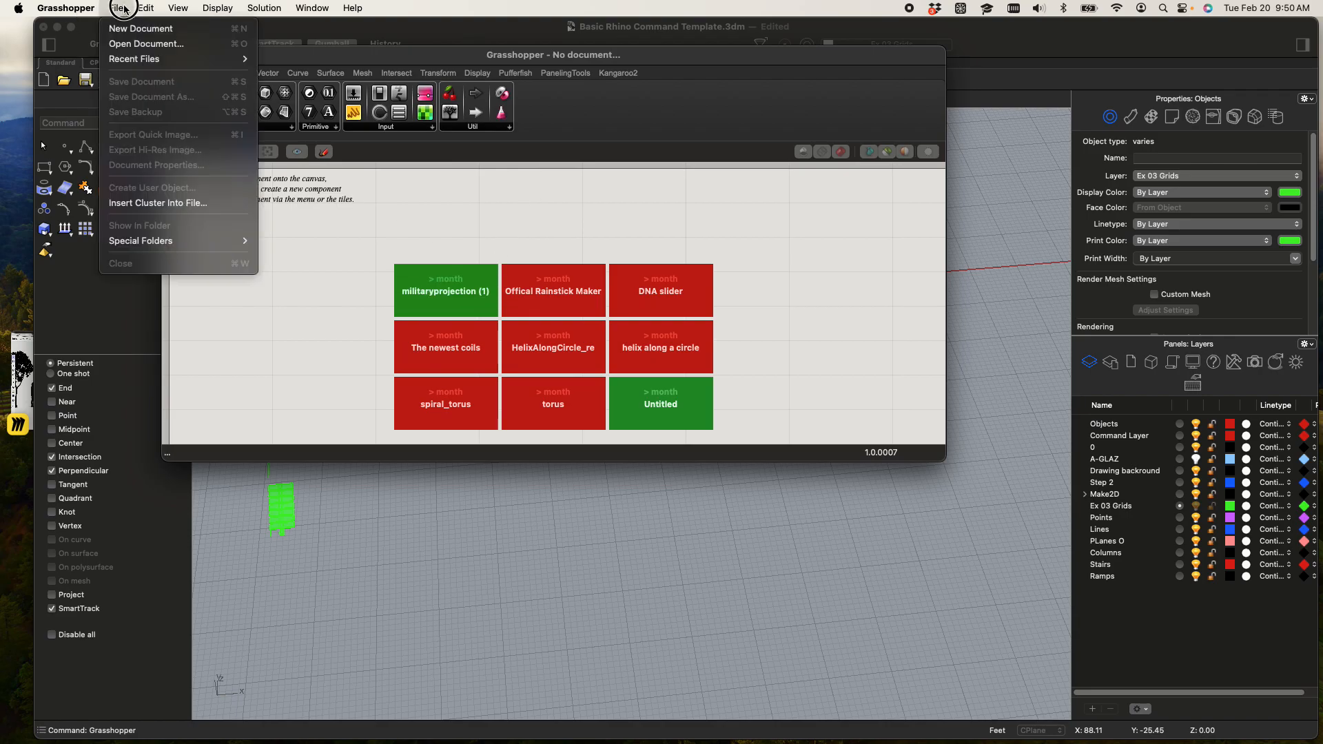
left_click(125, 44)
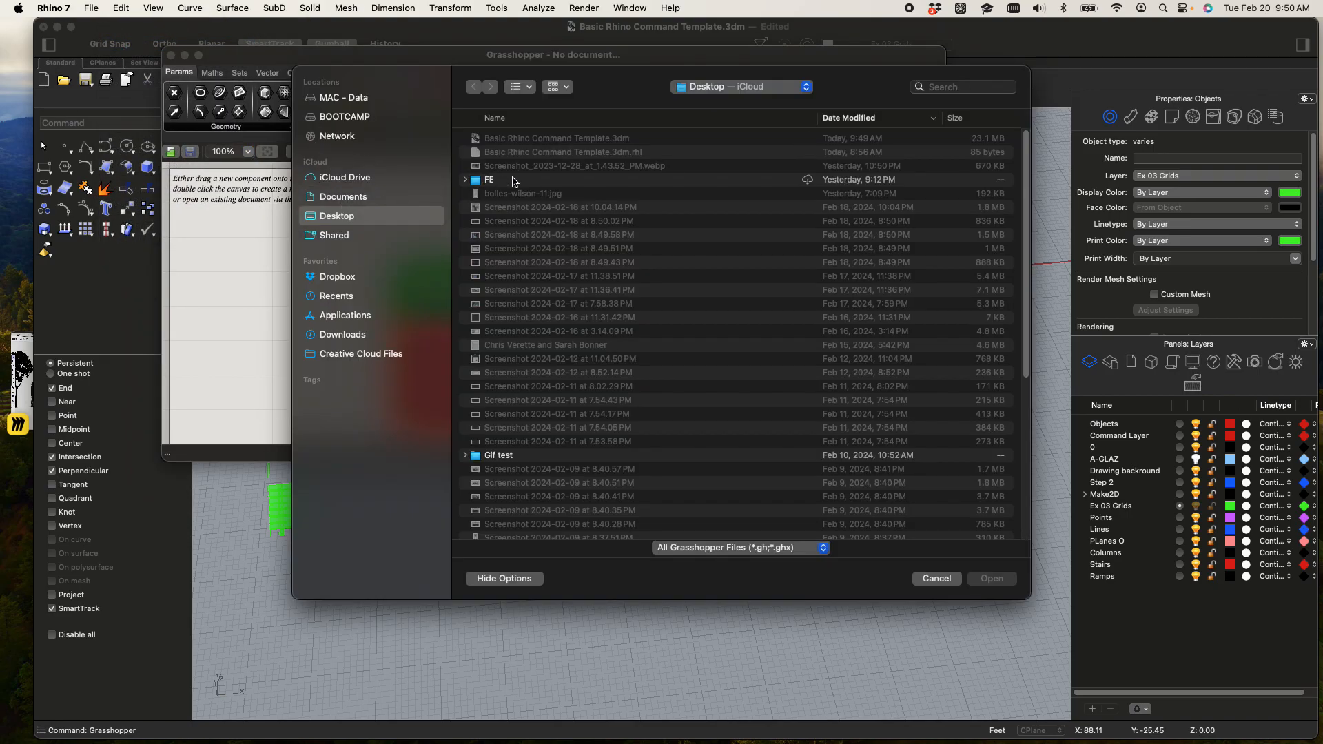
scroll(513, 181, "down", 10)
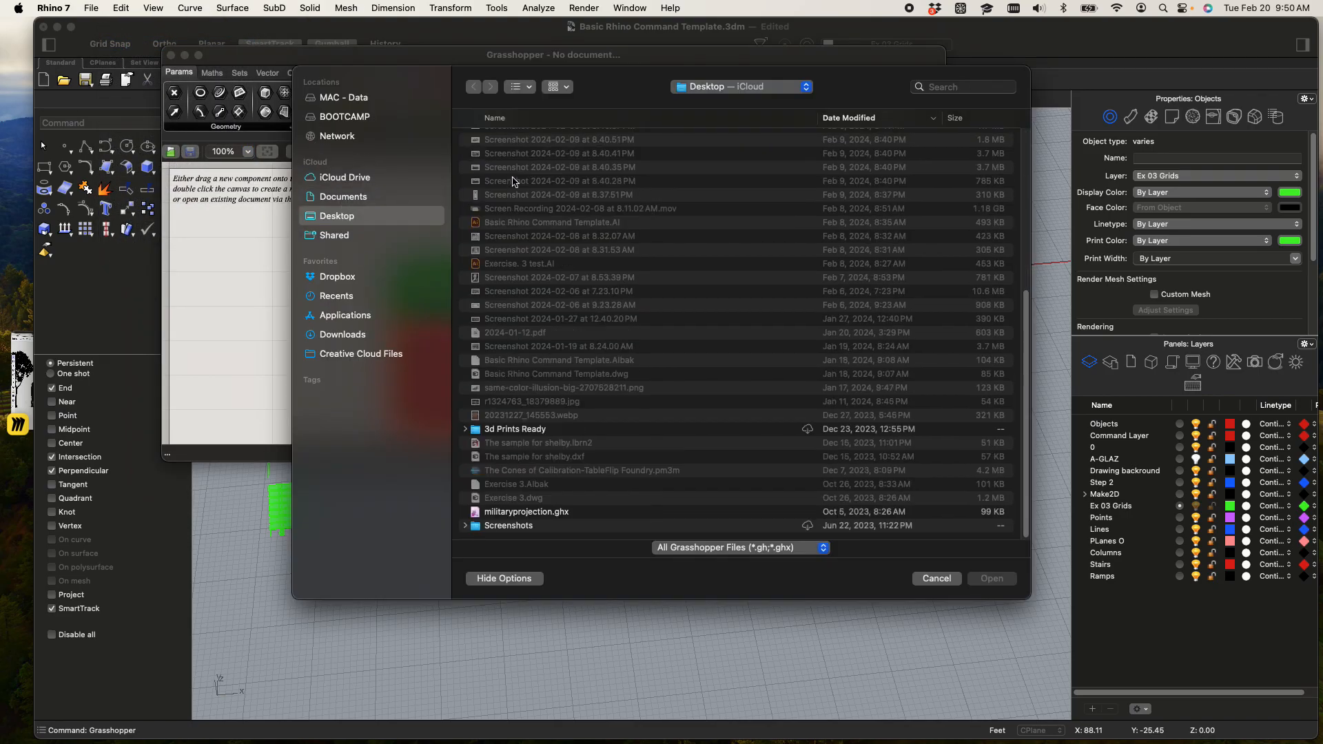
left_click(507, 513)
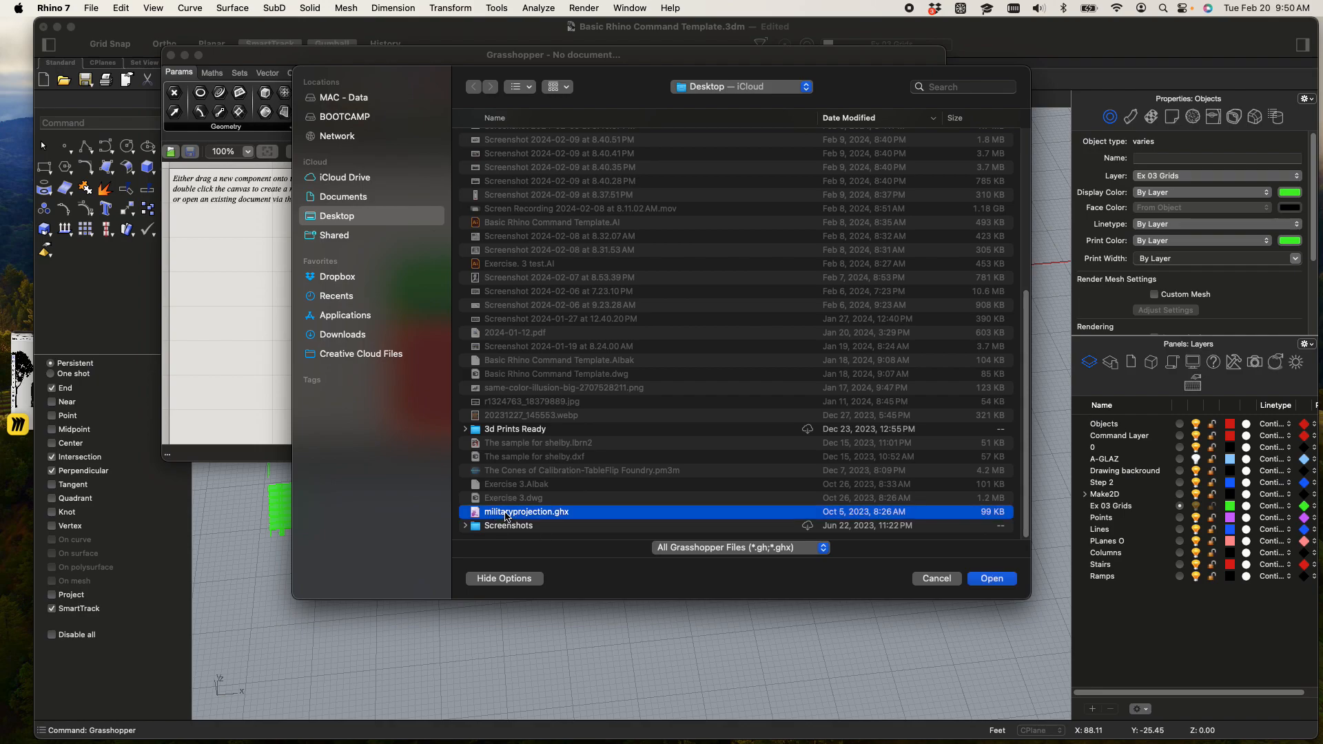
left_click(992, 579)
left_click_drag(935, 461, 1057, 676)
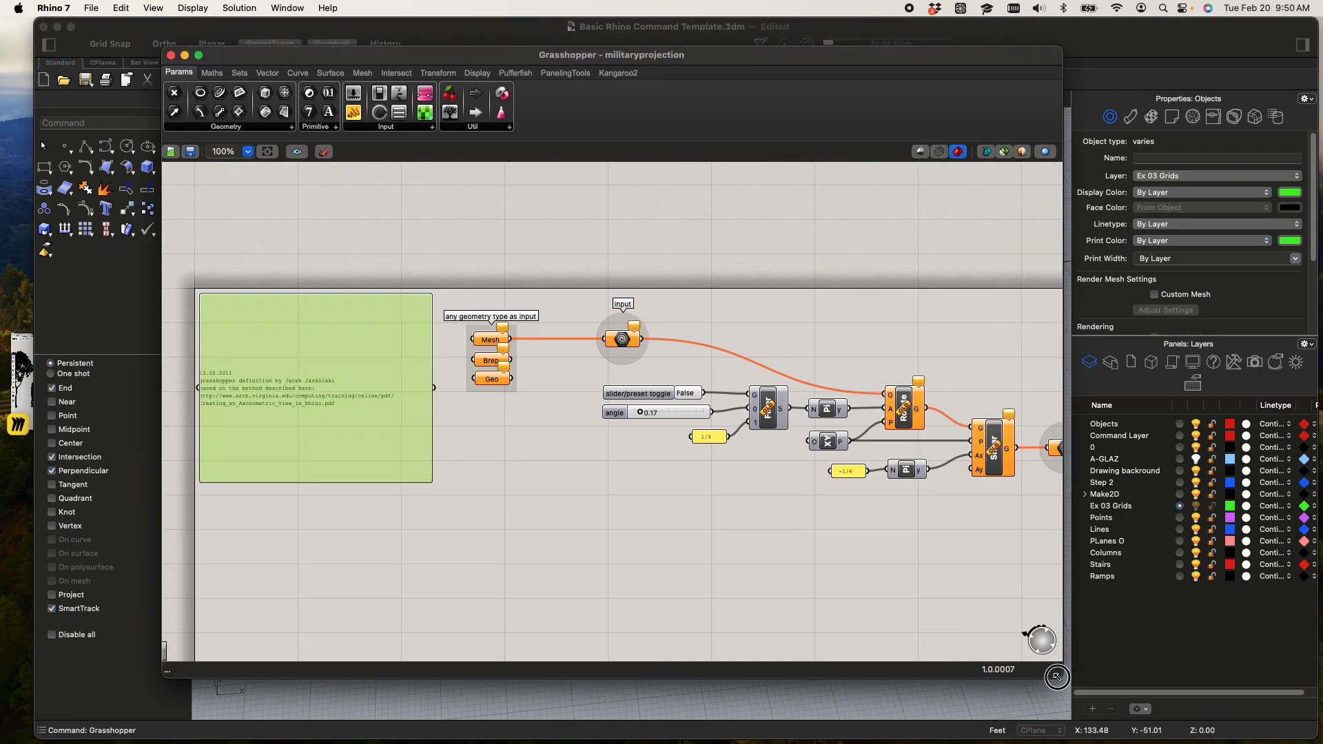
Examine the military projection definition, from its Mesh, Brep and Geo inputs through the angle controls to the Rotate component
scroll(539, 345, "up", 10)
scroll(524, 336, "down", 10)
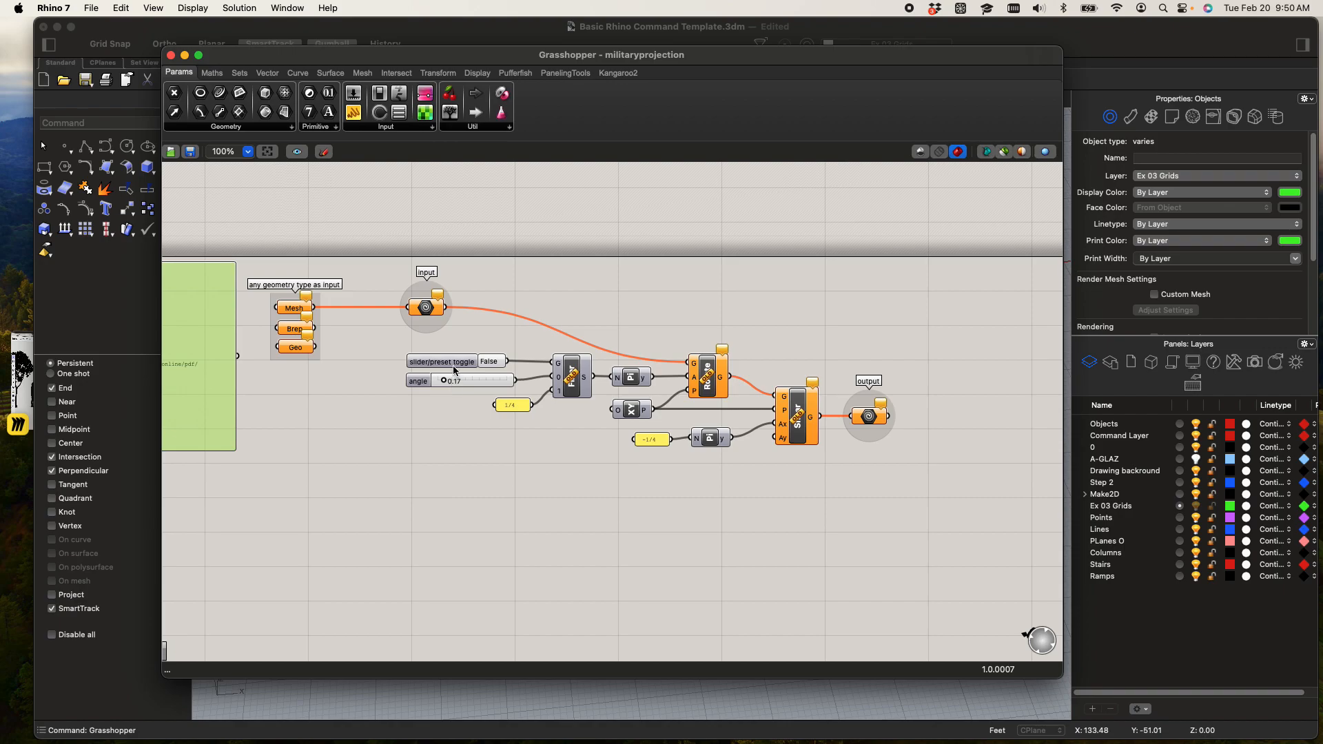
scroll(337, 310, "up", 5)
scroll(414, 321, "up", 1)
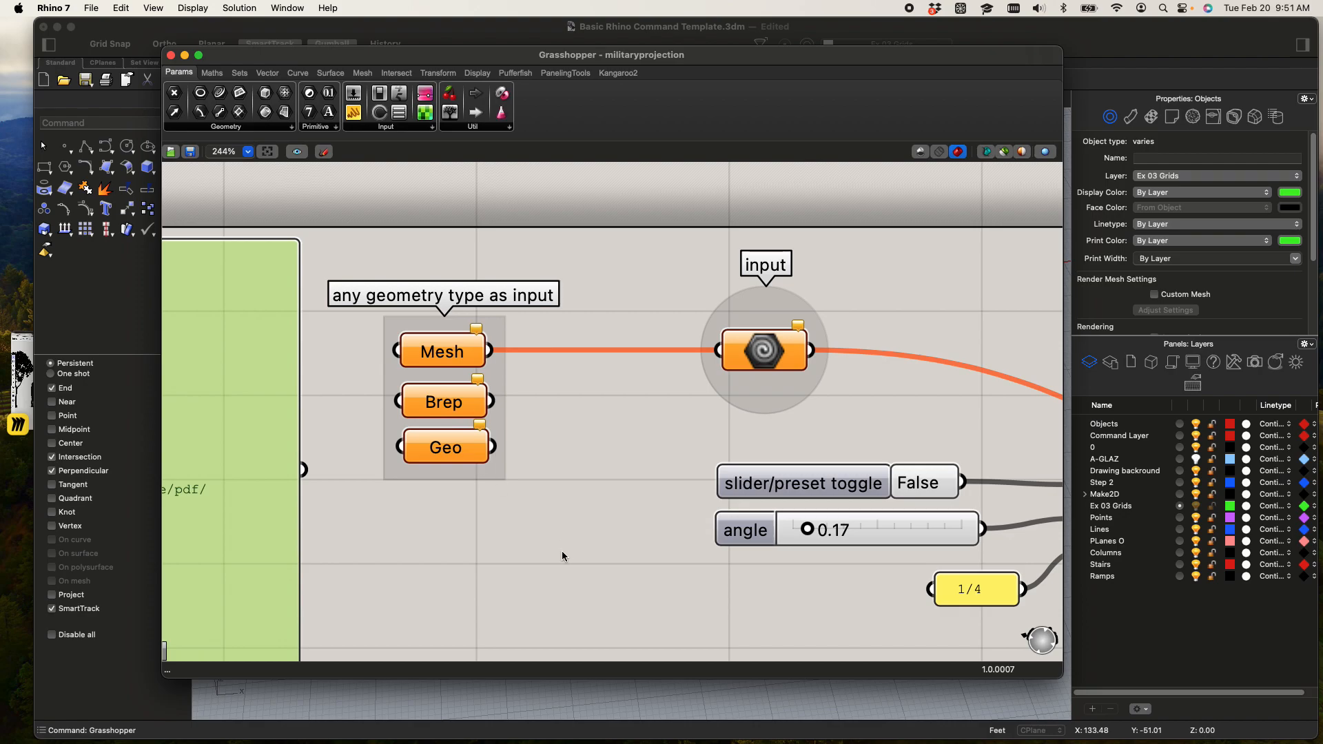
scroll(652, 457, "down", 2)
middle_click(652, 469)
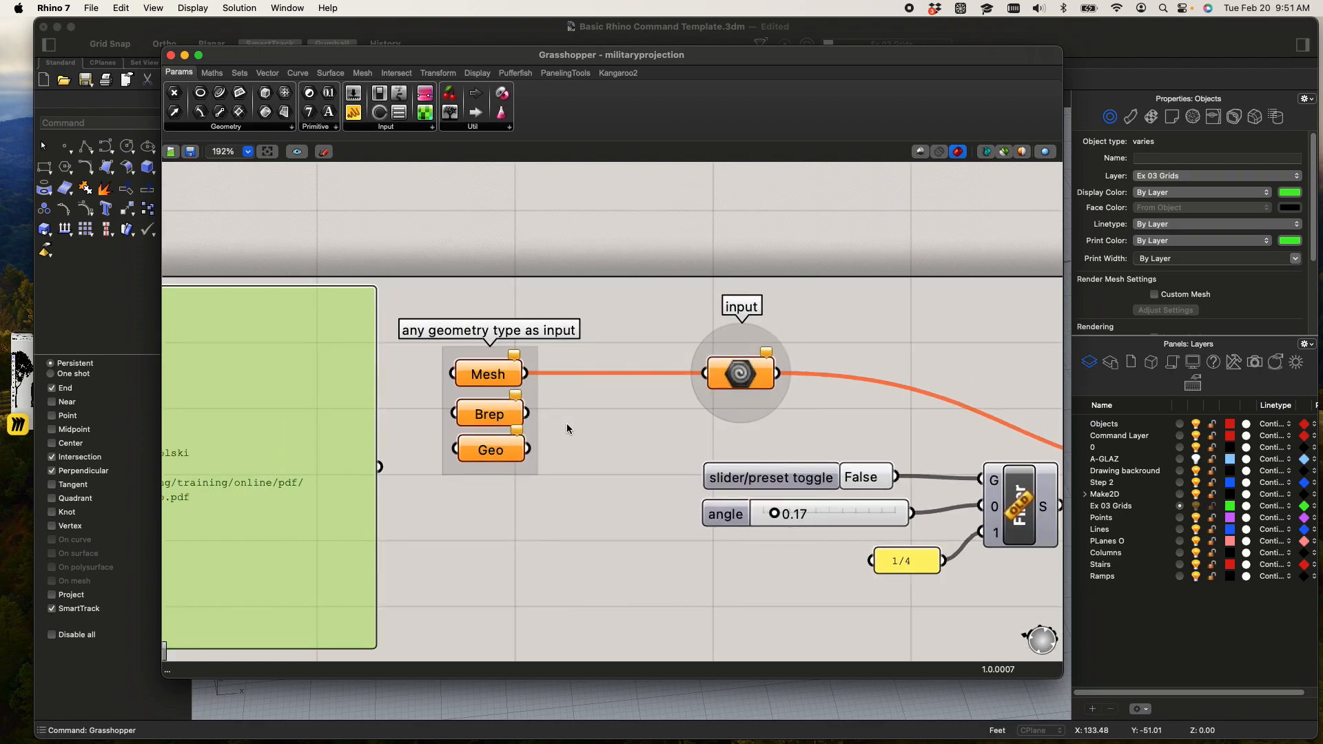
right_click_drag(689, 445, 641, 417)
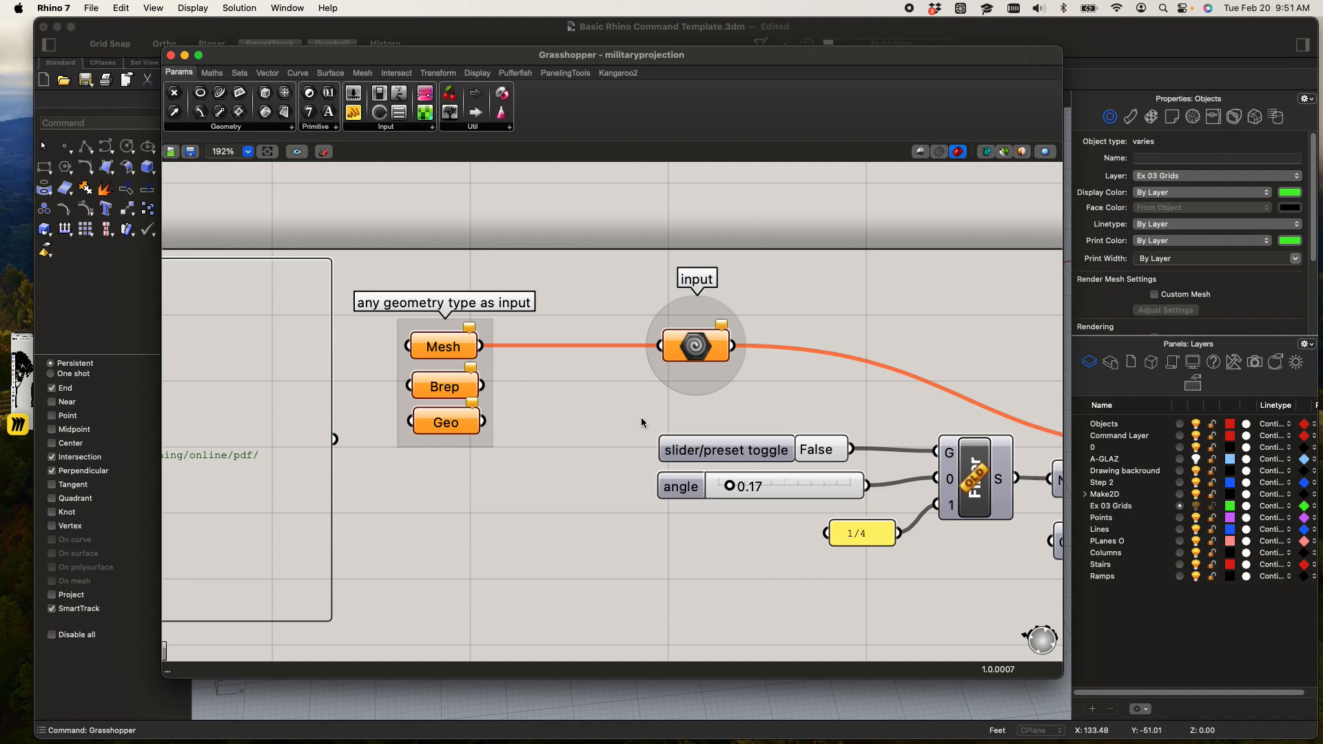
scroll(598, 540, "down", 1)
right_click_drag(595, 543, 428, 444)
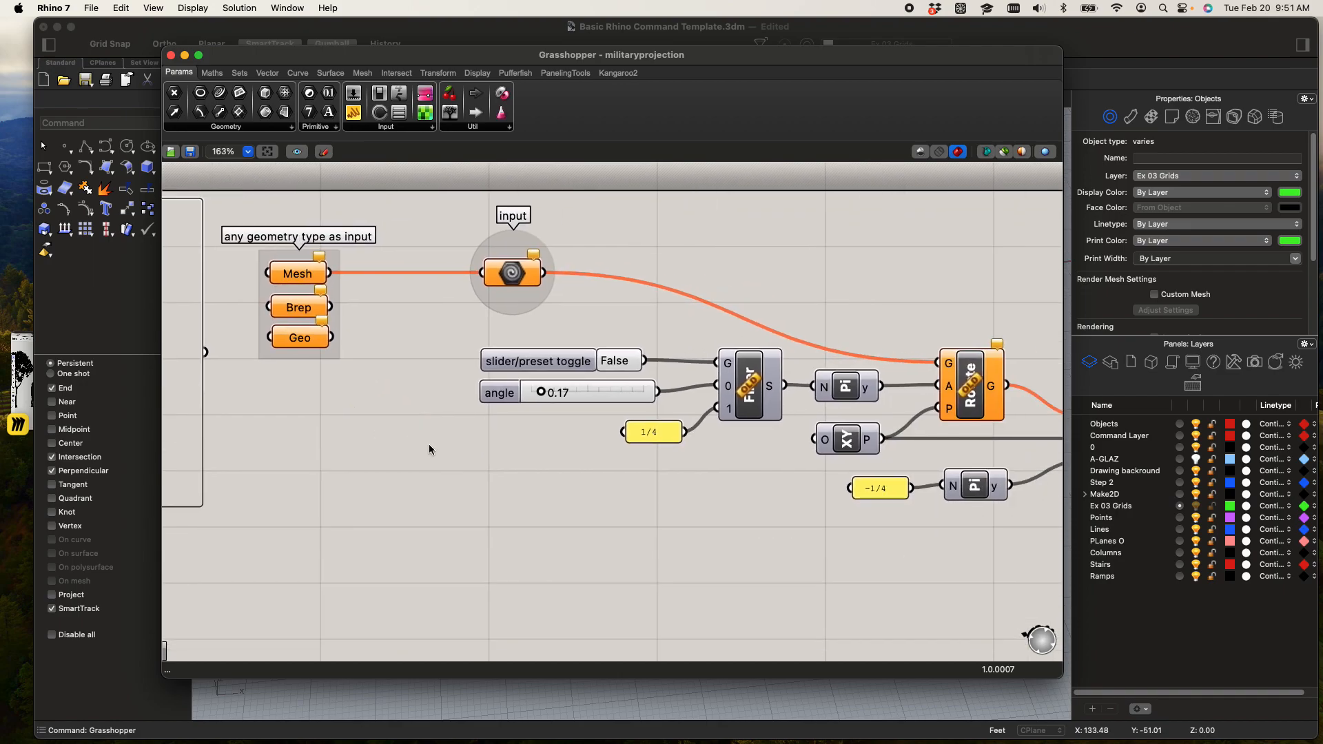
scroll(628, 324, "up", 1)
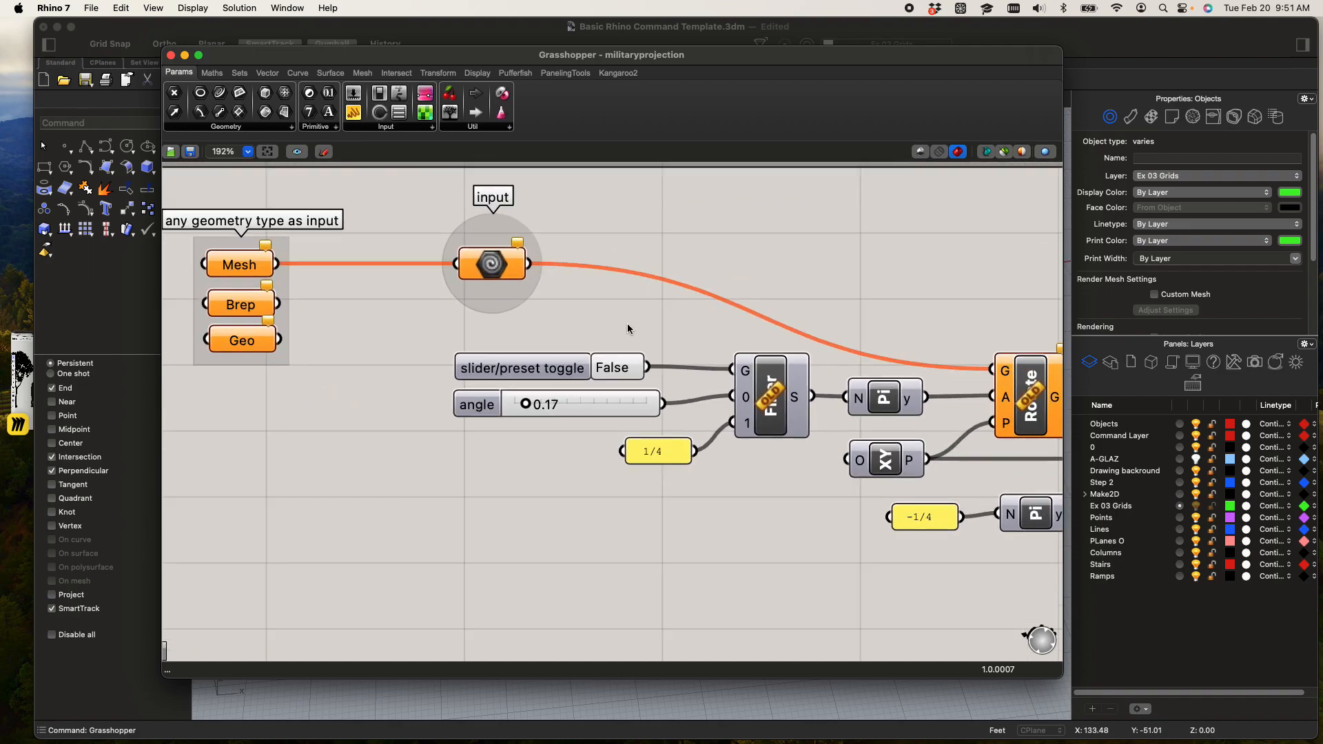
right_click_drag(634, 319, 579, 351)
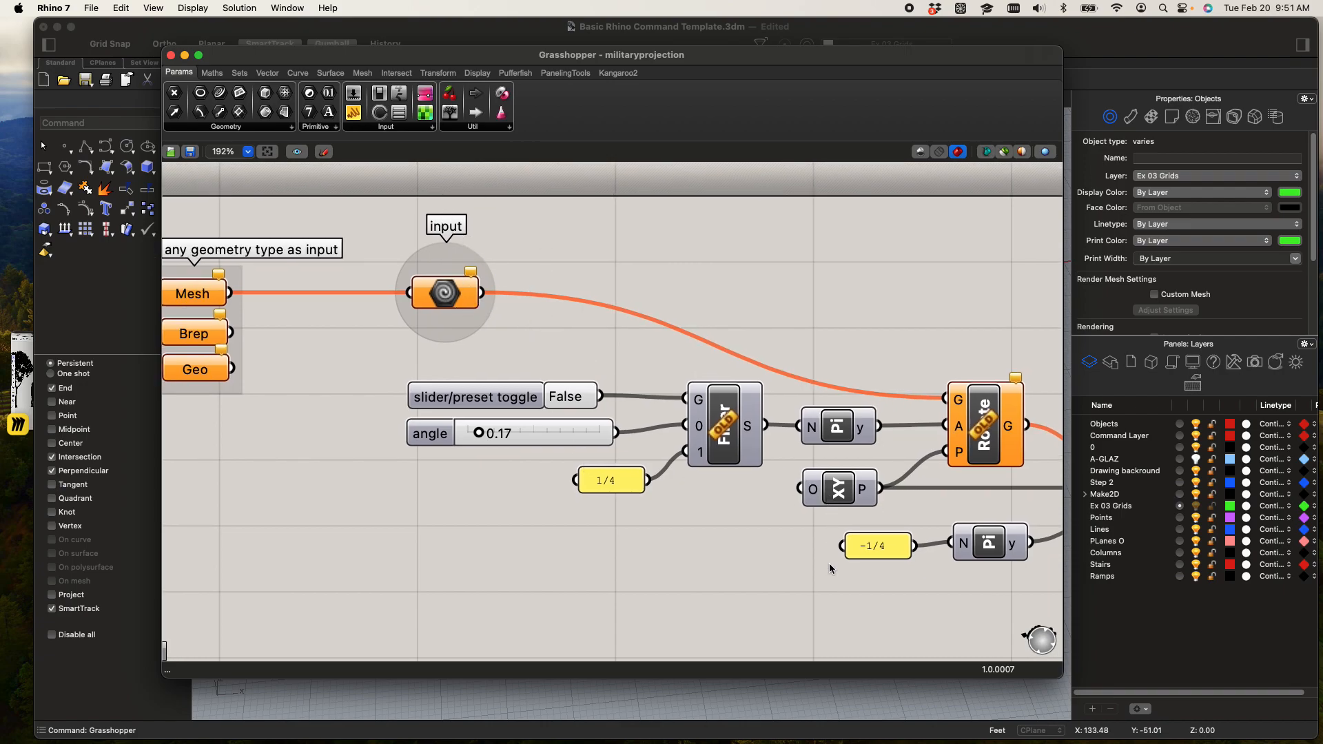
right_click_drag(766, 510, 969, 458)
scroll(440, 230, "up", 5)
right_click_drag(444, 278, 511, 381)
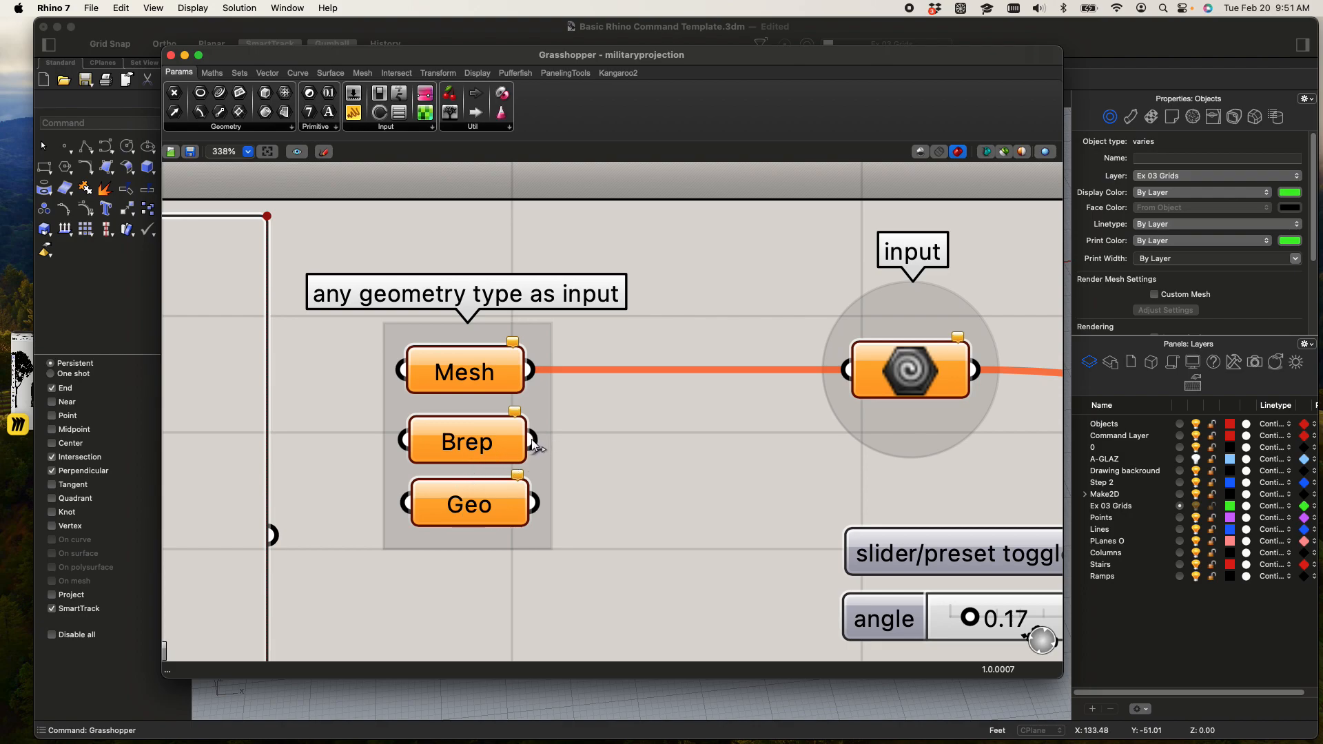
Wire the Brep parameter into the input component in place of Mesh
left_click_drag(532, 441, 846, 370)
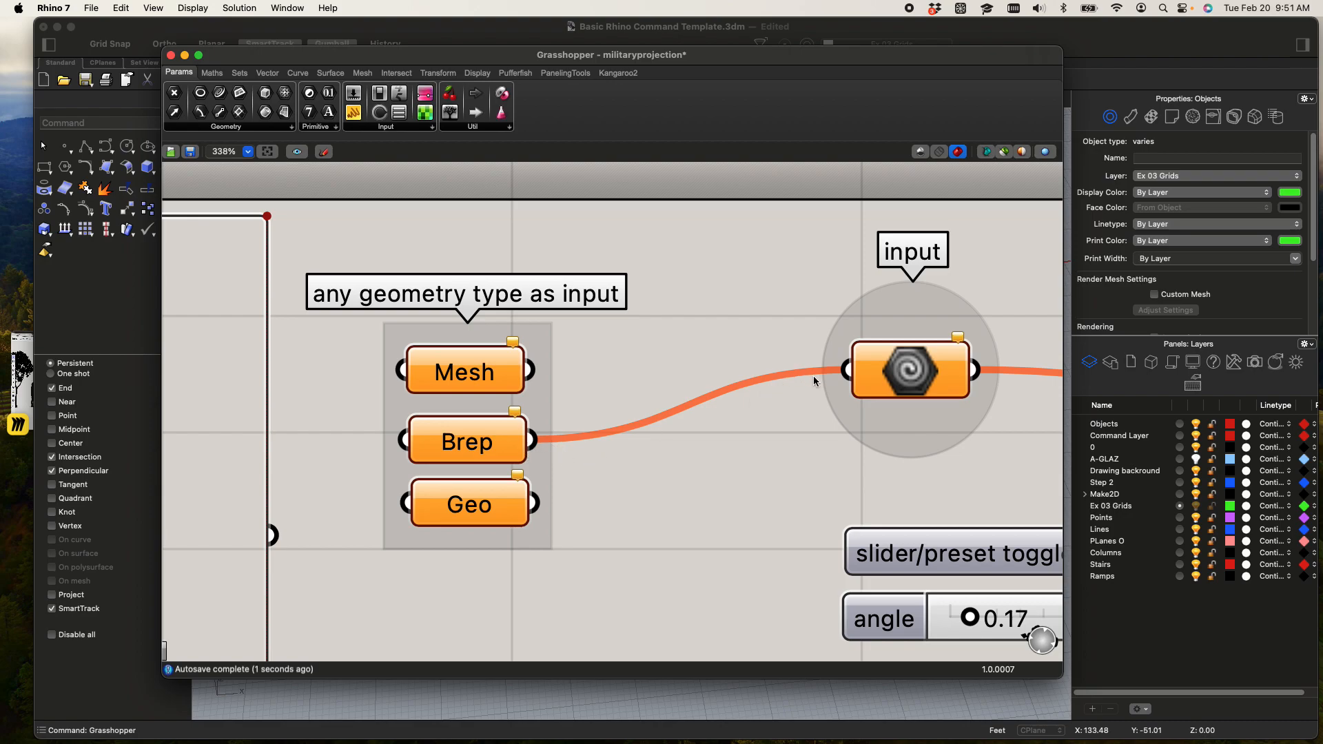
left_click(473, 444)
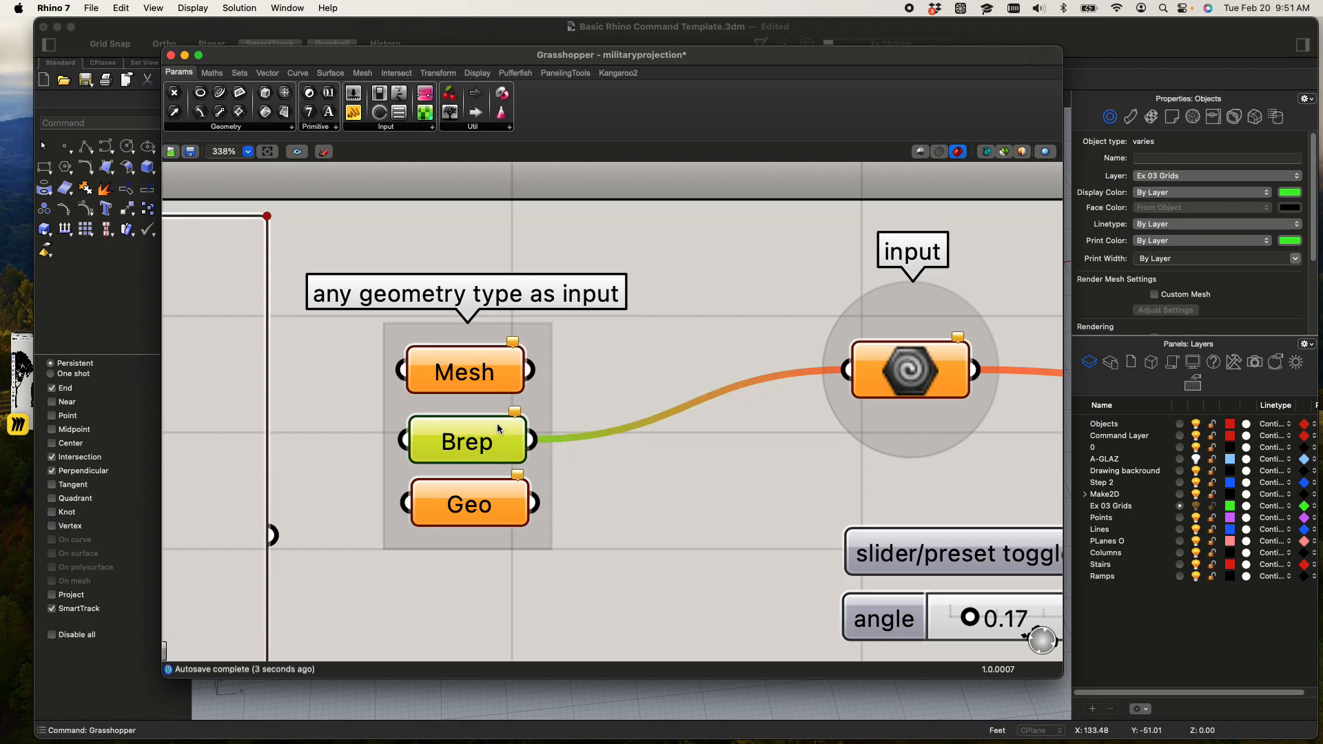
mouse_move(488, 435)
left_mouse_down()
mouse_move(551, 433)
mouse_move(498, 435)
left_mouse_up()
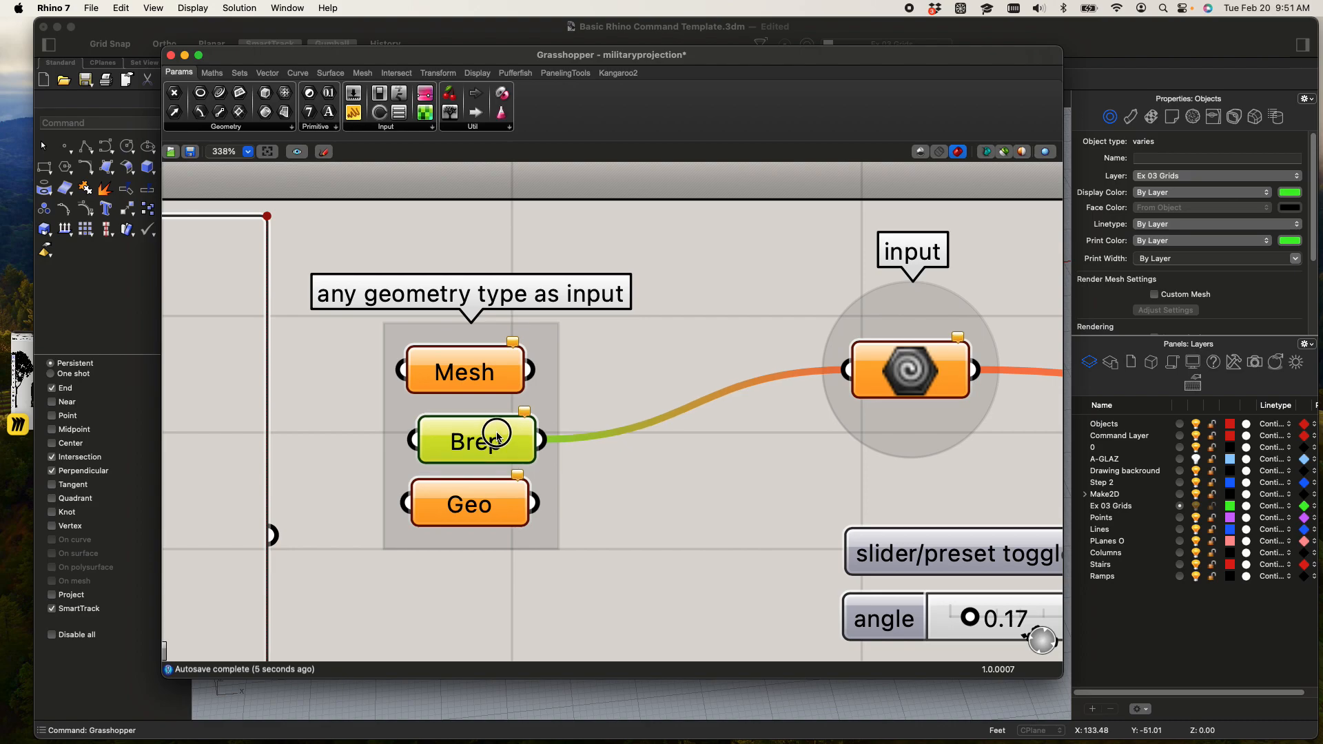
Uncover the Rhino viewport, select the duplicated stairs together with their base box, and bring the Grasshopper definition back into view
left_click(493, 696)
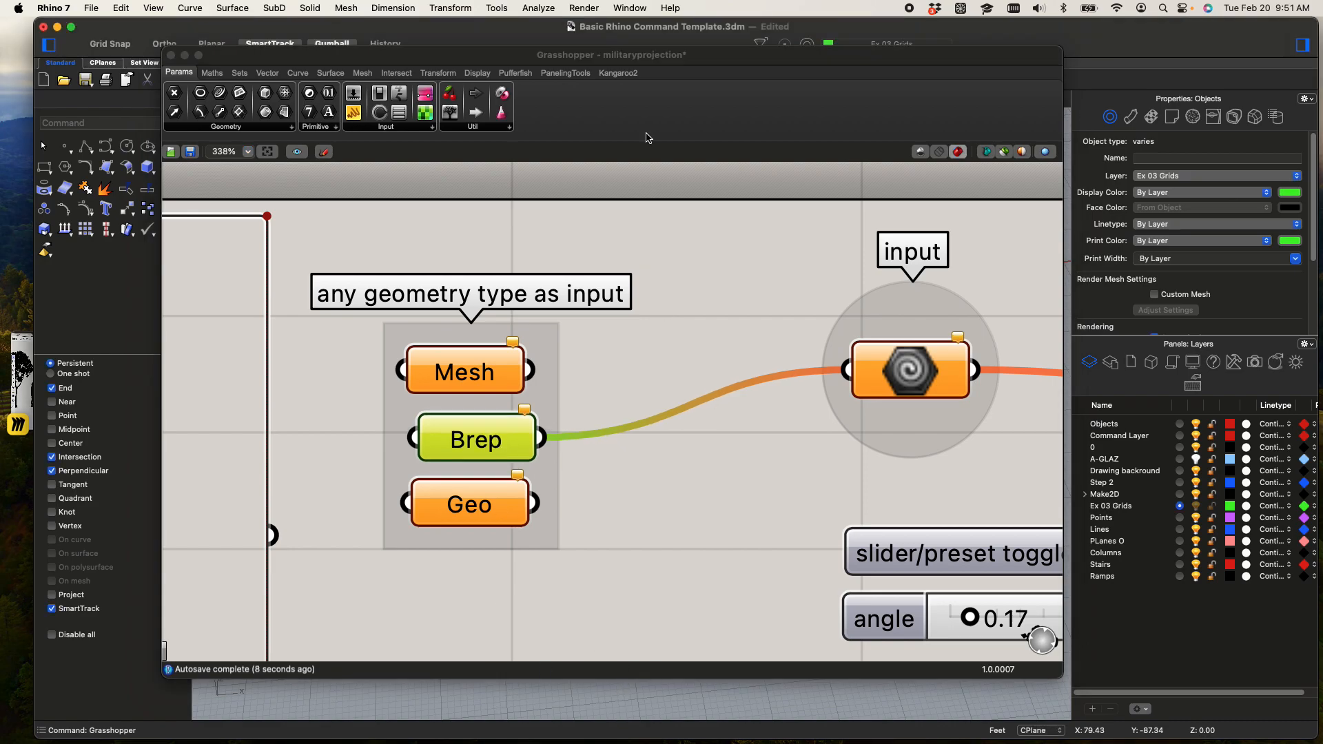
left_click_drag(640, 55, 904, 471)
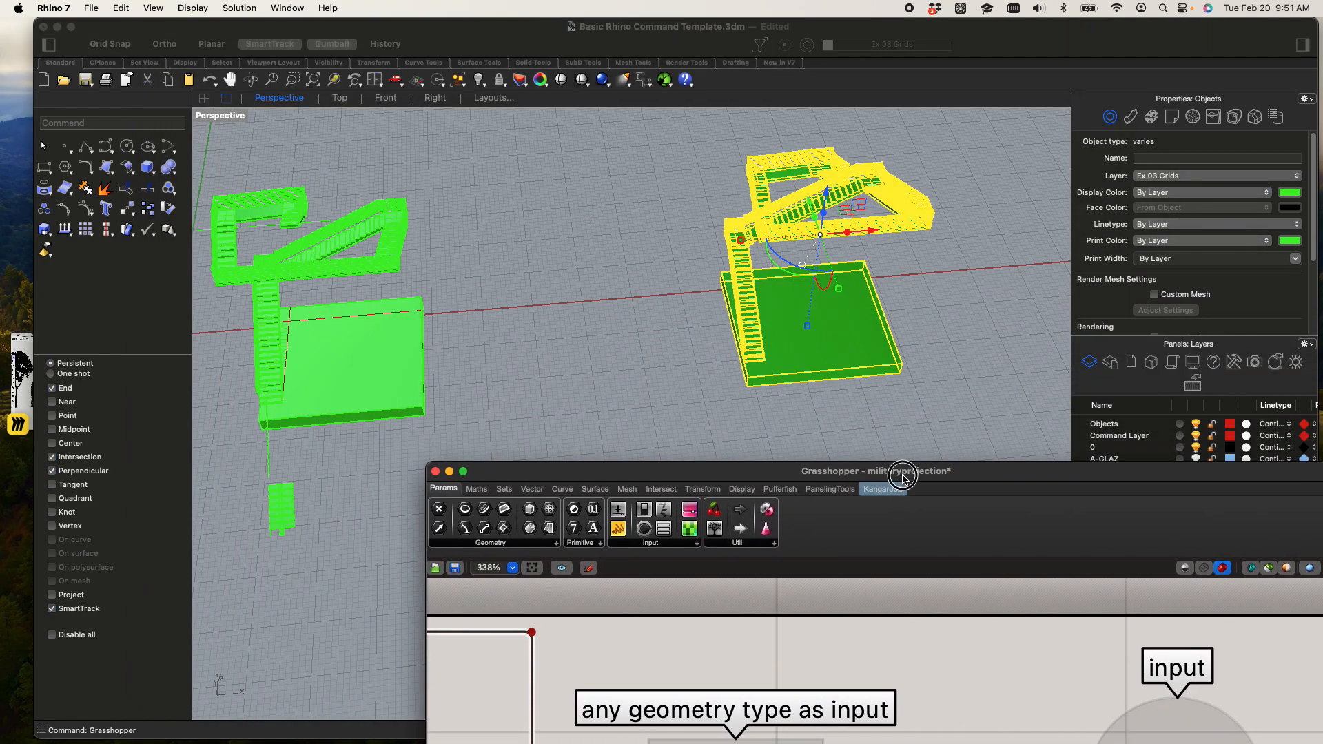
left_click(598, 253)
left_click(693, 261)
right_click_drag(692, 262, 579, 281, "shift")
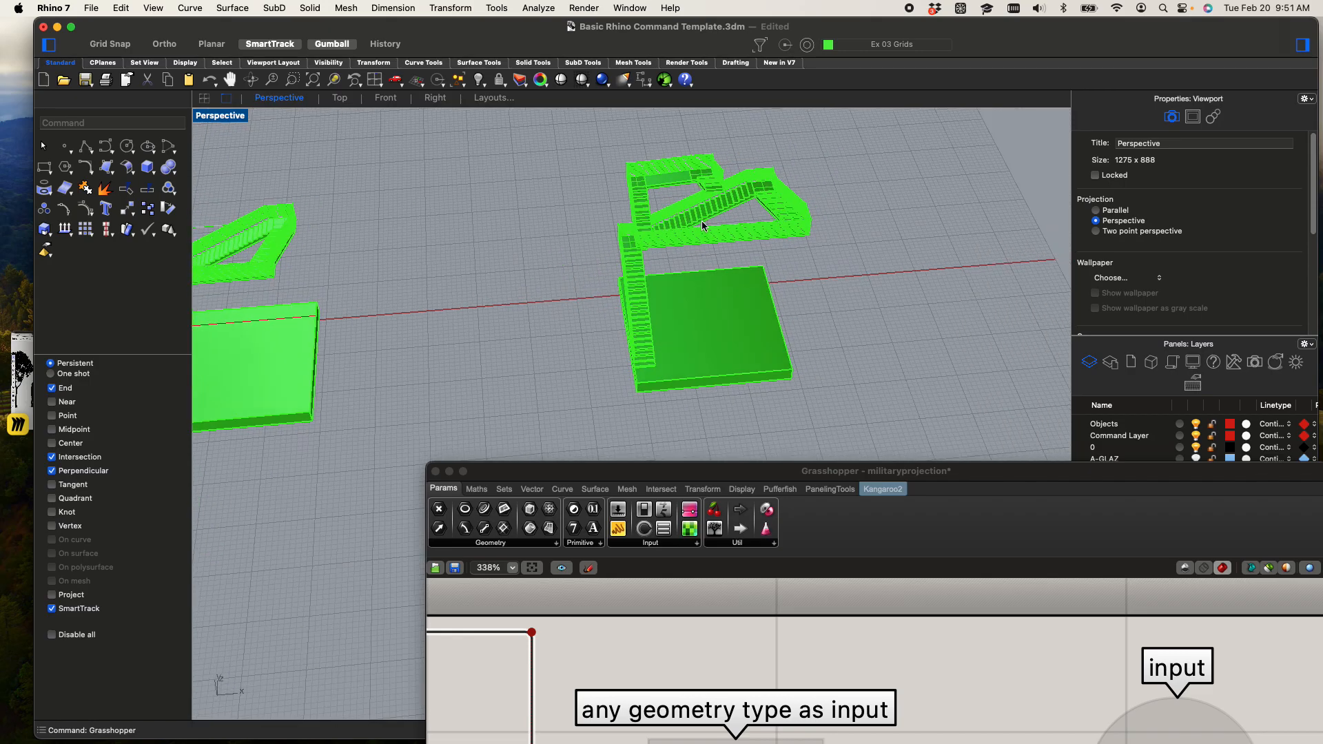
left_click(674, 238)
left_click(597, 233)
left_click_drag(560, 121, 844, 427)
left_click_drag(872, 470, 776, 100)
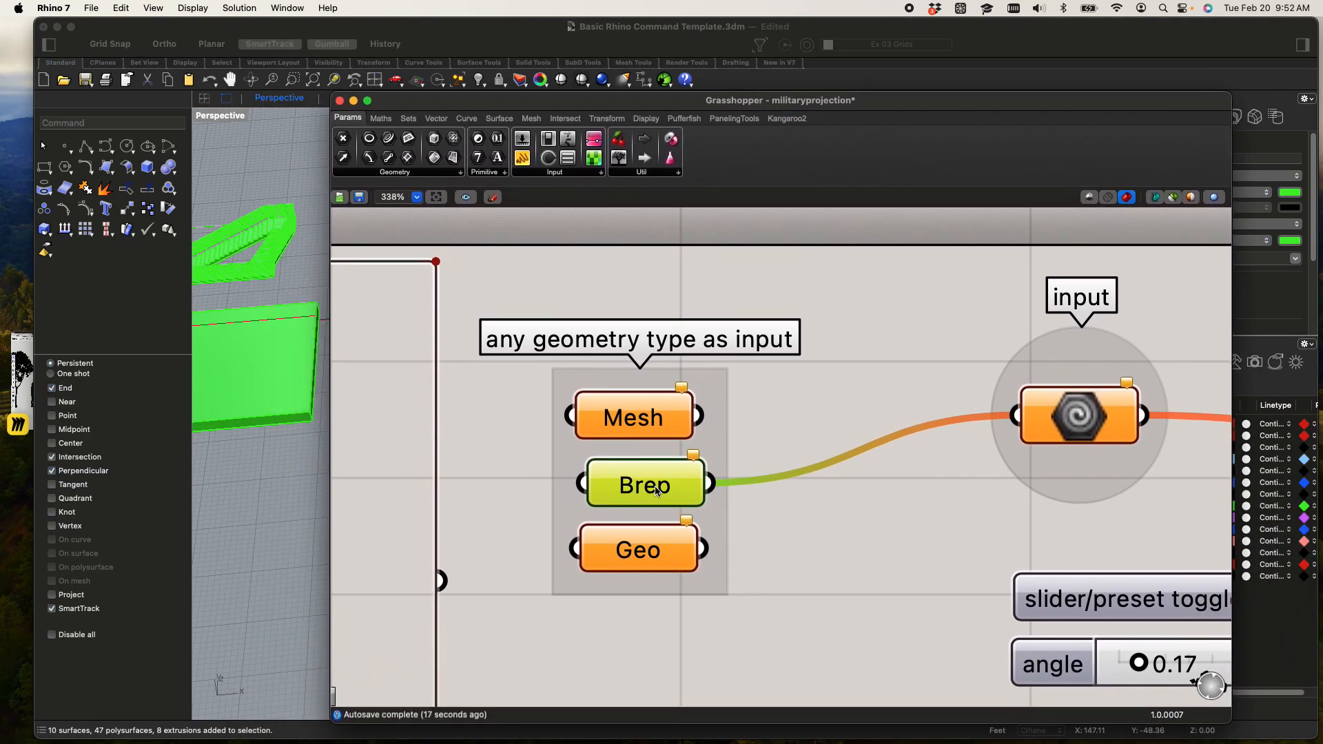
Assign the selected stairs and base box to the Brep parameter as multiple Breps
right_click(657, 490)
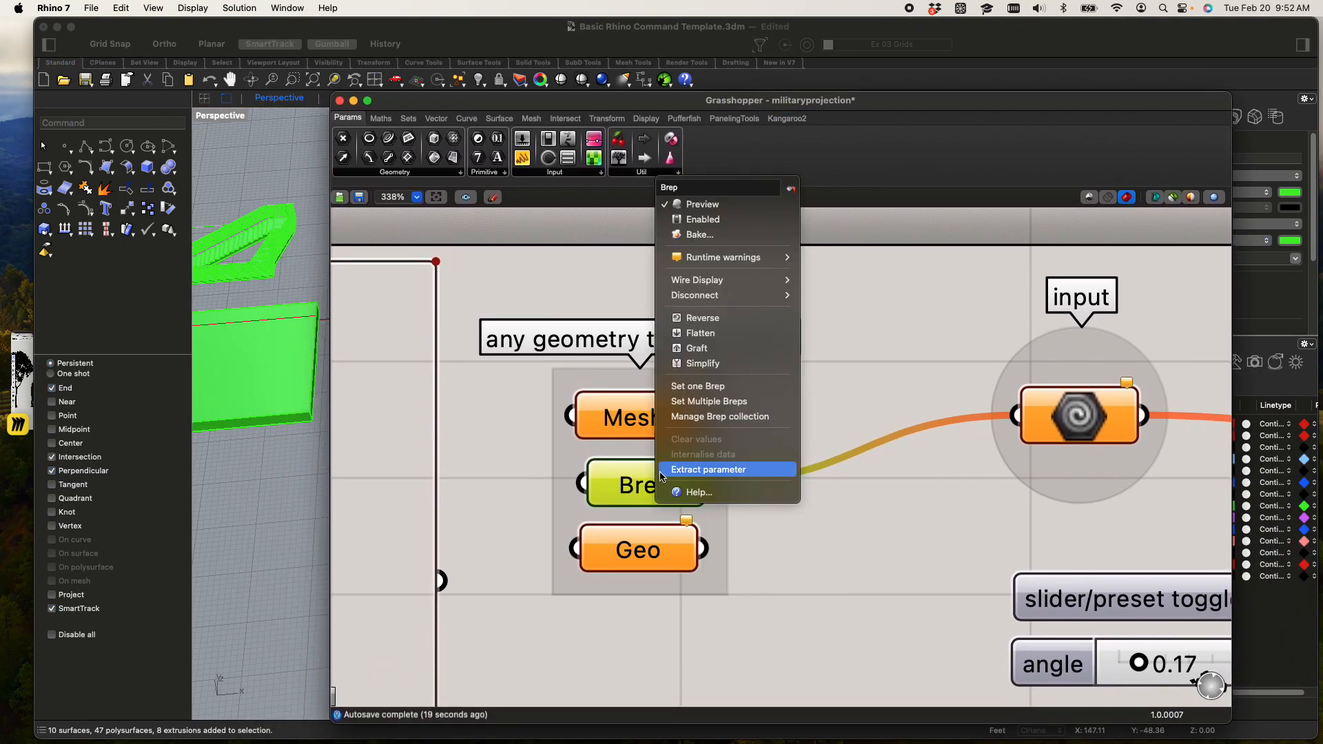
left_click(732, 402)
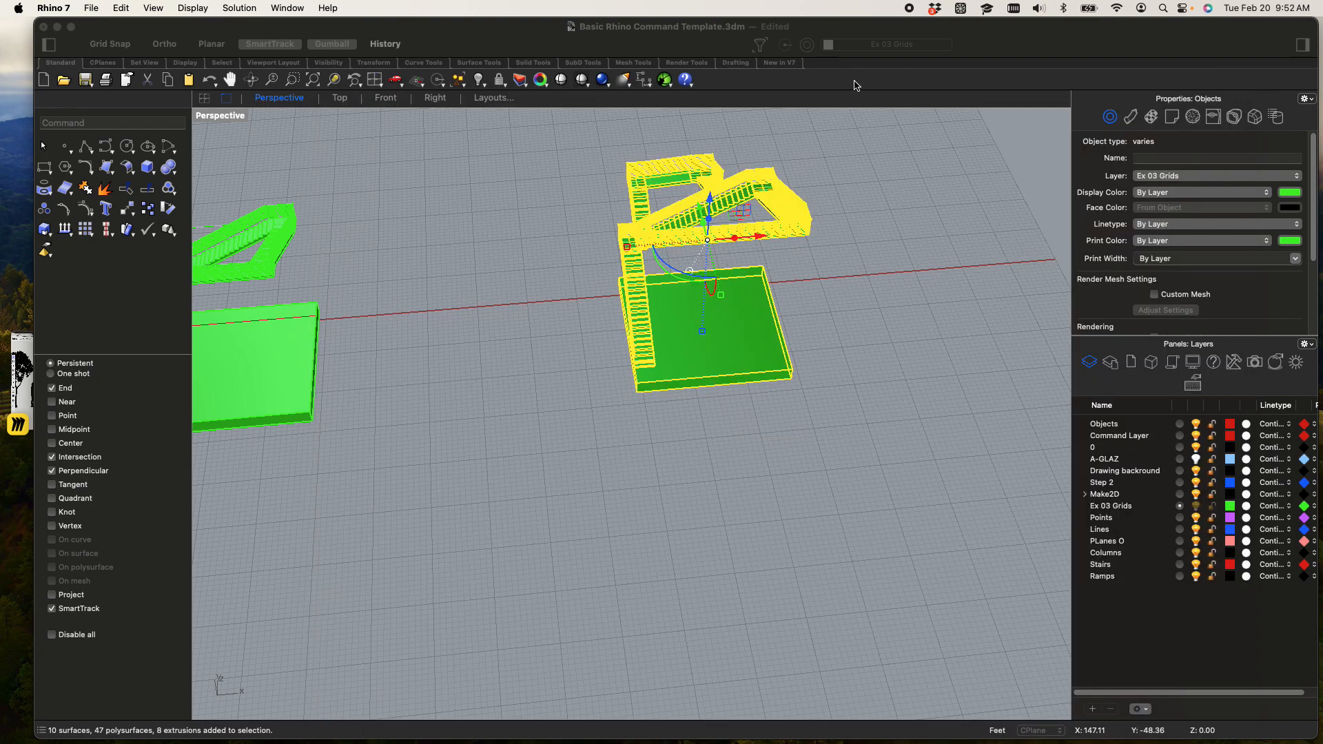
key("Return")
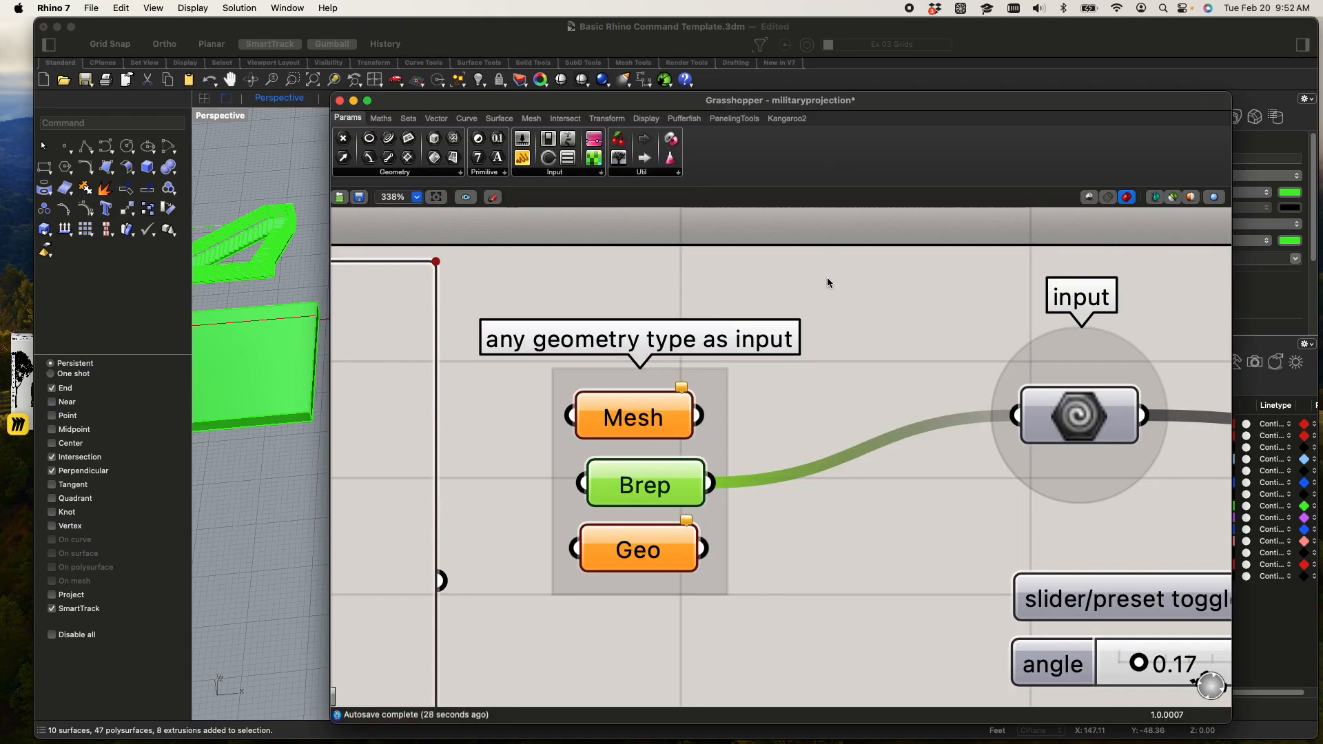
Examine the definition's data flow from the Brep parameter through the Rotate and Shear components to the output
left_click(853, 354)
scroll(853, 354, "down", 5)
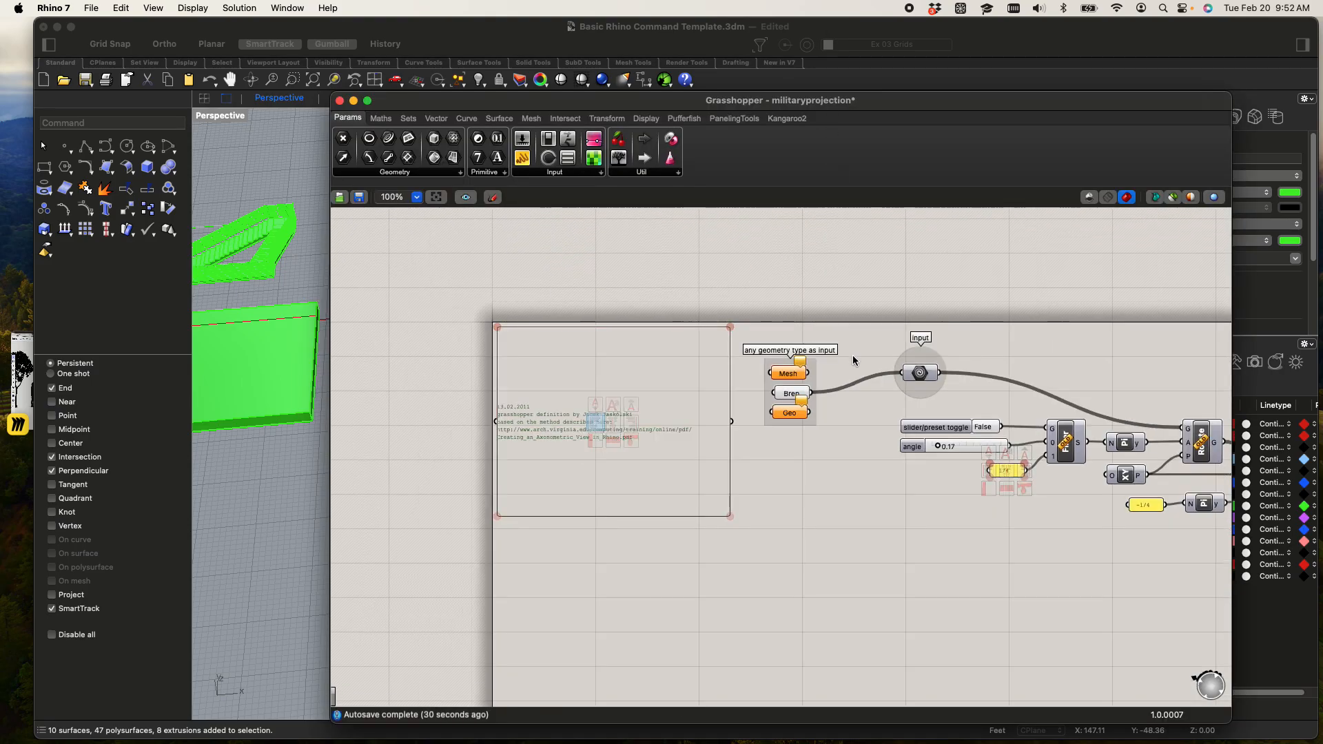
scroll(814, 379, "up", 8)
right_click_drag(856, 377, 682, 383)
scroll(733, 382, "down", 2)
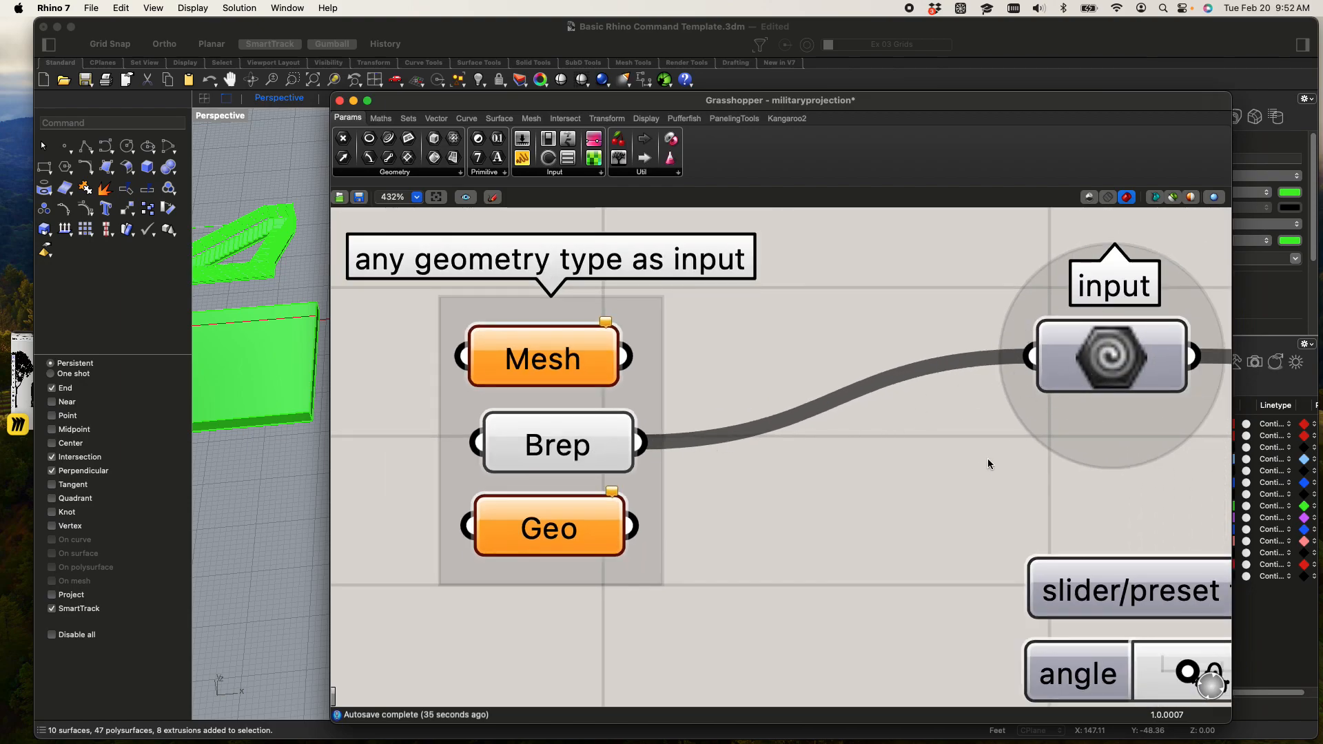
scroll(949, 461, "down", 5)
right_click_drag(898, 452, 618, 403)
right_click_drag(968, 422, 610, 378)
right_click_drag(954, 442, 720, 402)
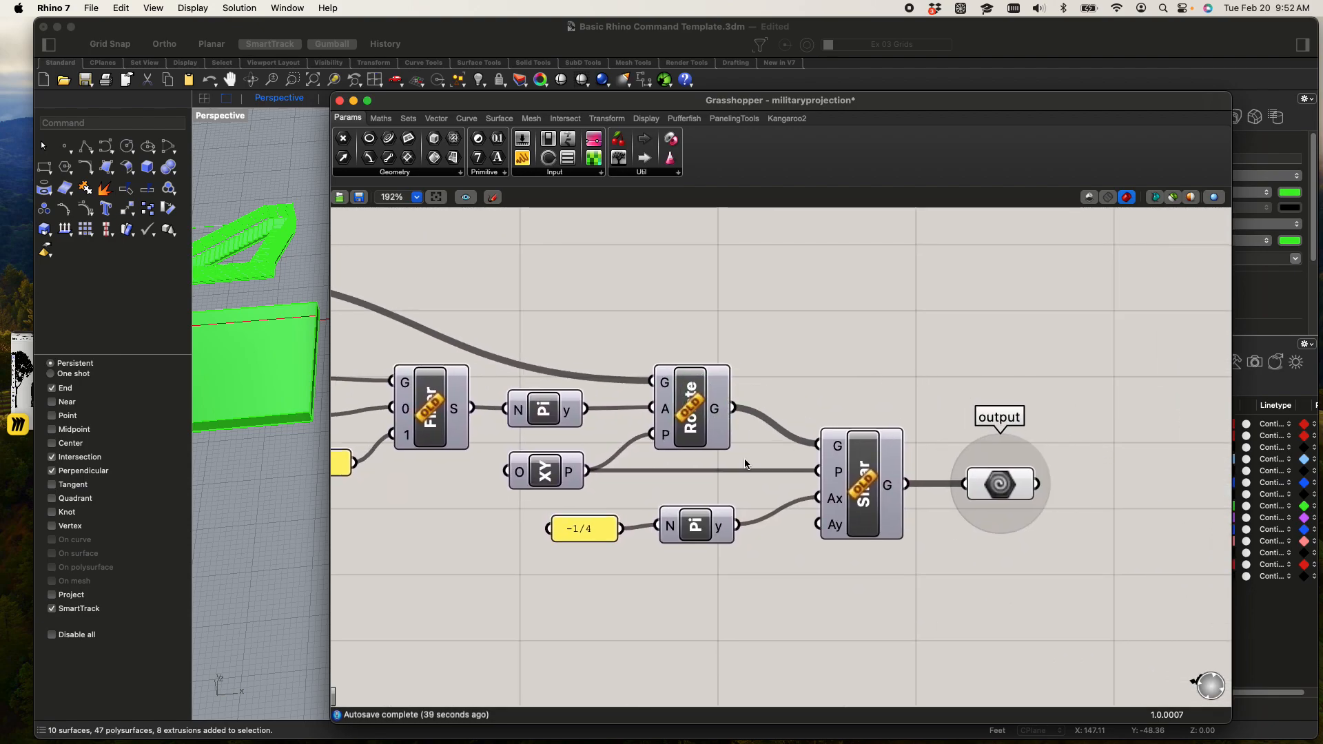
scroll(804, 384, "down", 4)
right_click_drag(805, 385, 1038, 393)
scroll(526, 338, "up", 5)
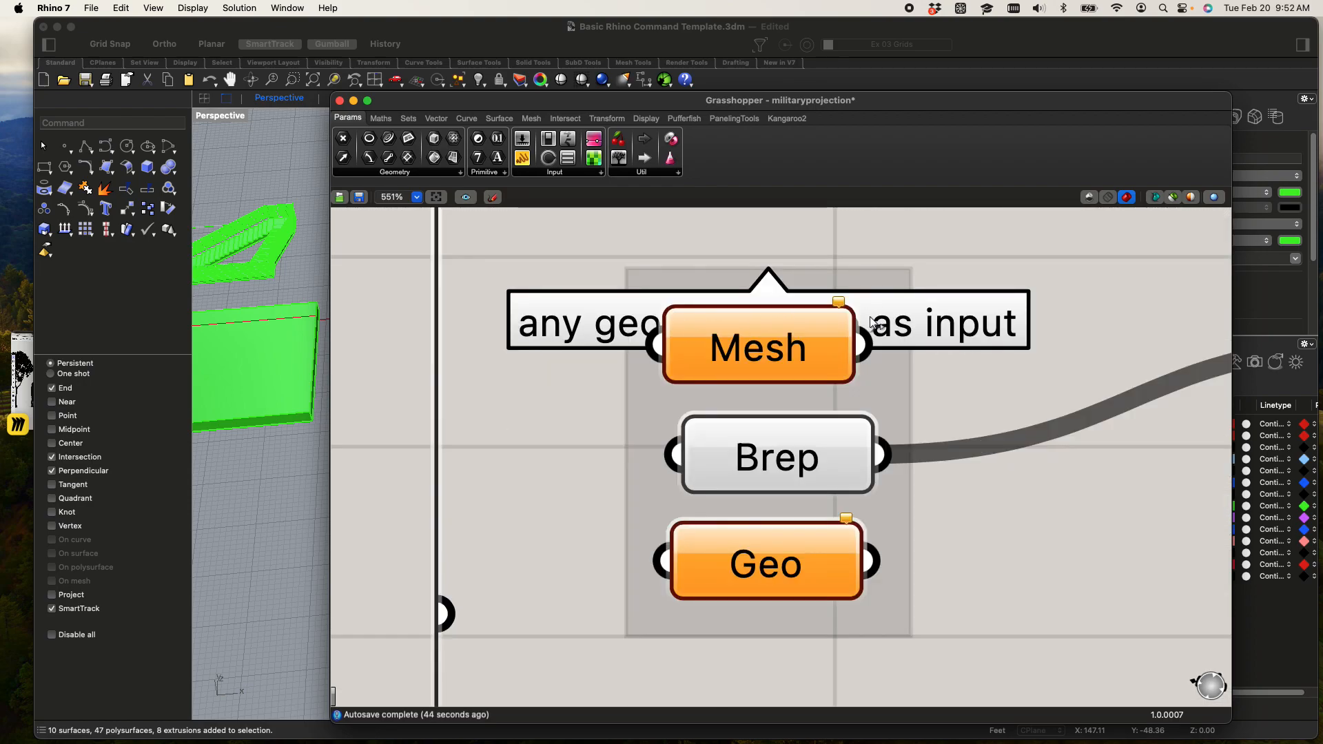
Wire the Mesh parameter into the input component in place of Brep
scroll(896, 372, "down", 1)
right_click_drag(896, 372, 678, 419)
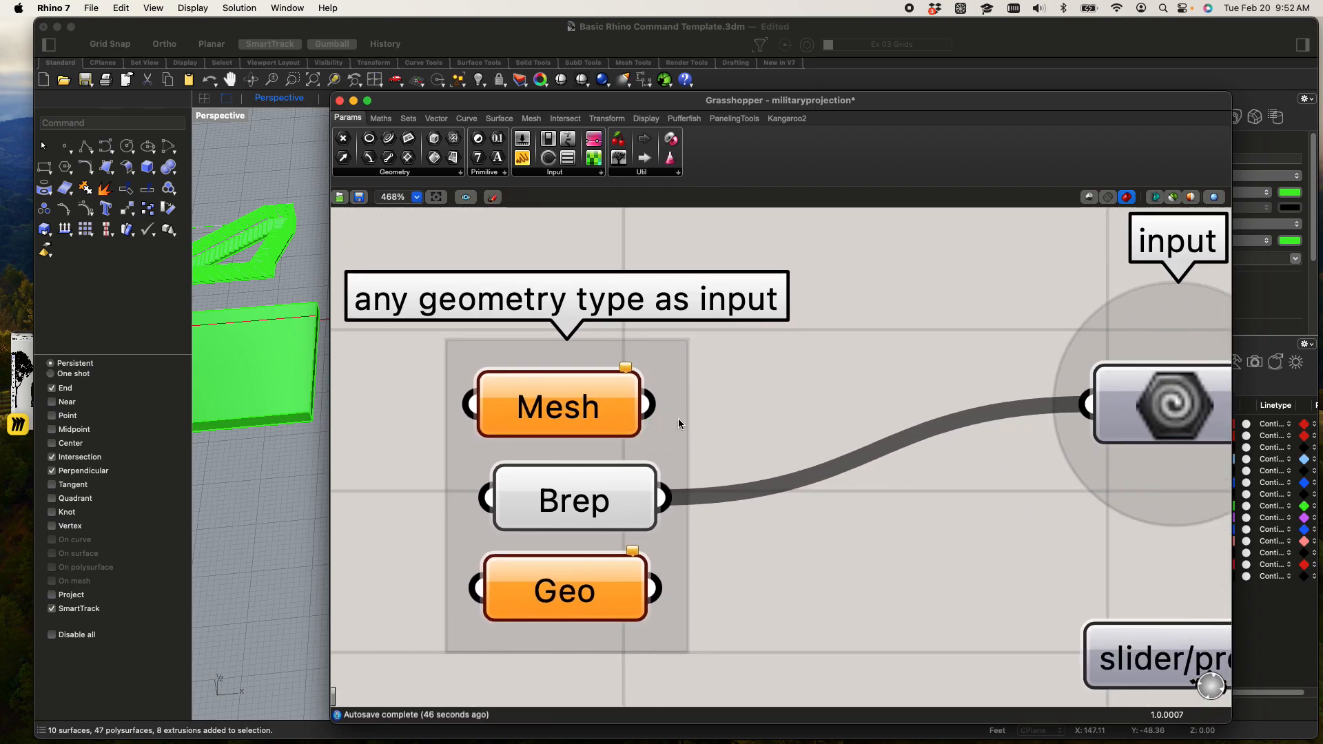
left_click_drag(651, 407, 1087, 405)
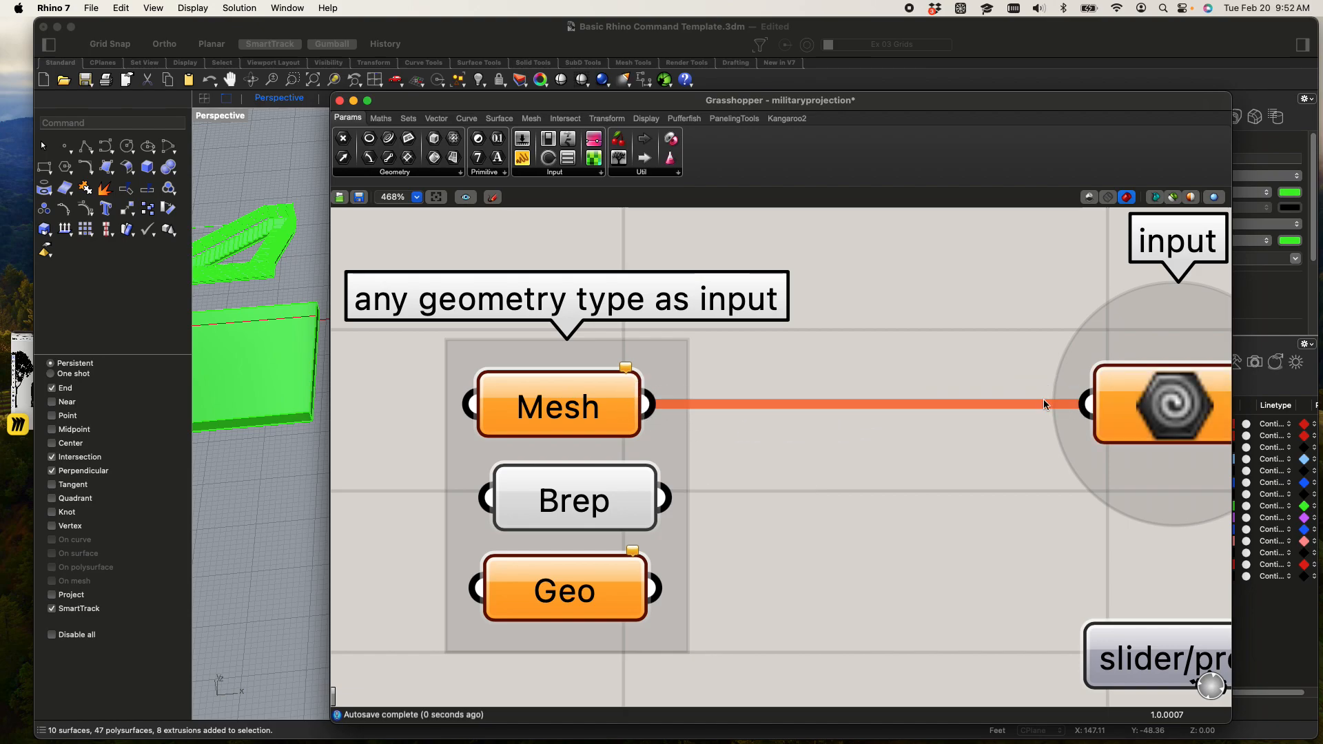
scroll(958, 419, "down", 10)
scroll(816, 410, "up", 12)
scroll(610, 318, "down", 9)
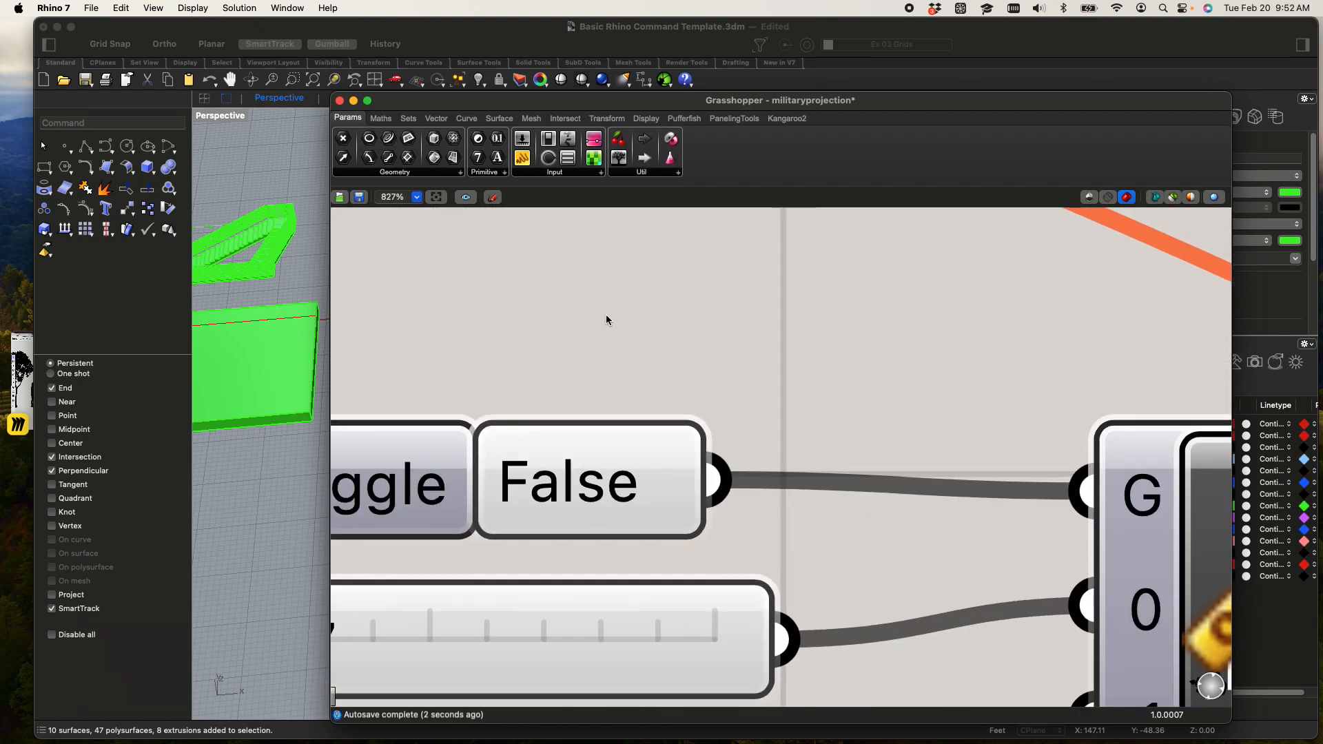
Wire the Brep parameter back into the input component in place of Mesh
right_click_drag(643, 344, 635, 352)
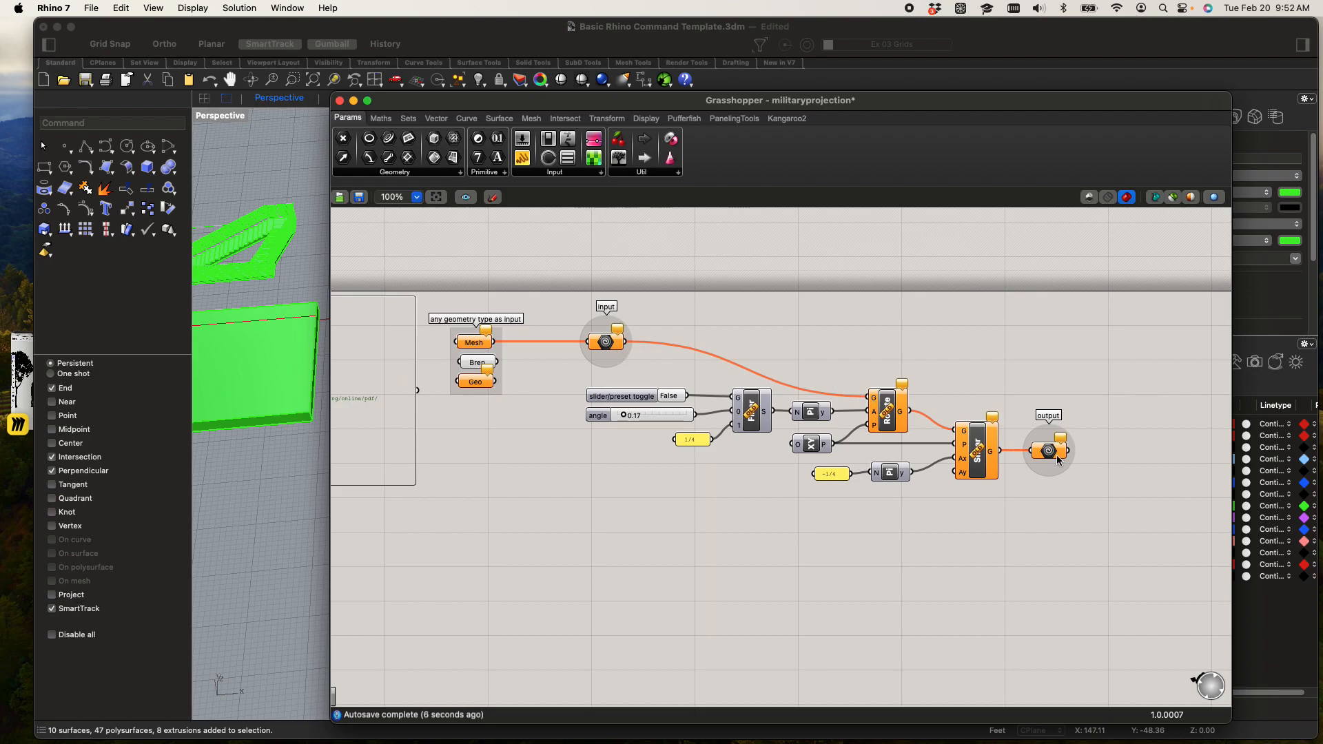
left_click_drag(496, 359, 586, 343, "shift")
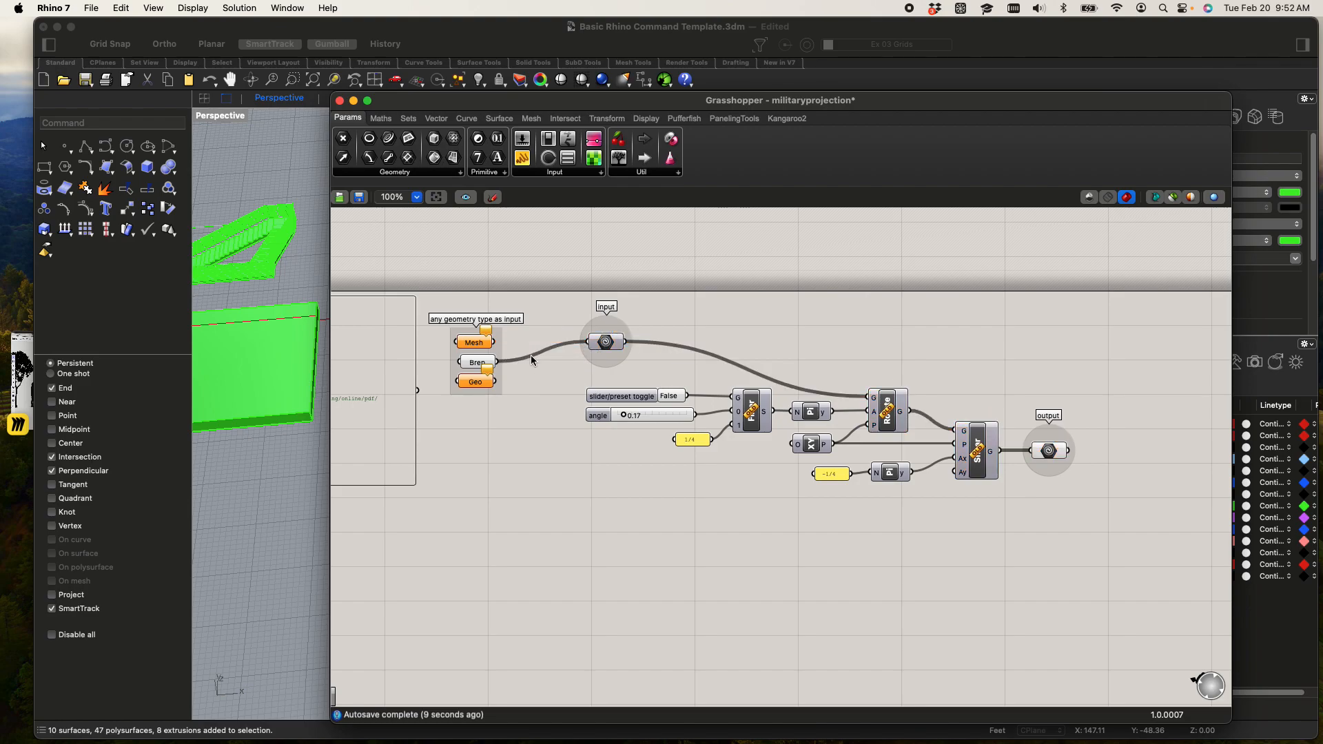
scroll(979, 386, "up", 2)
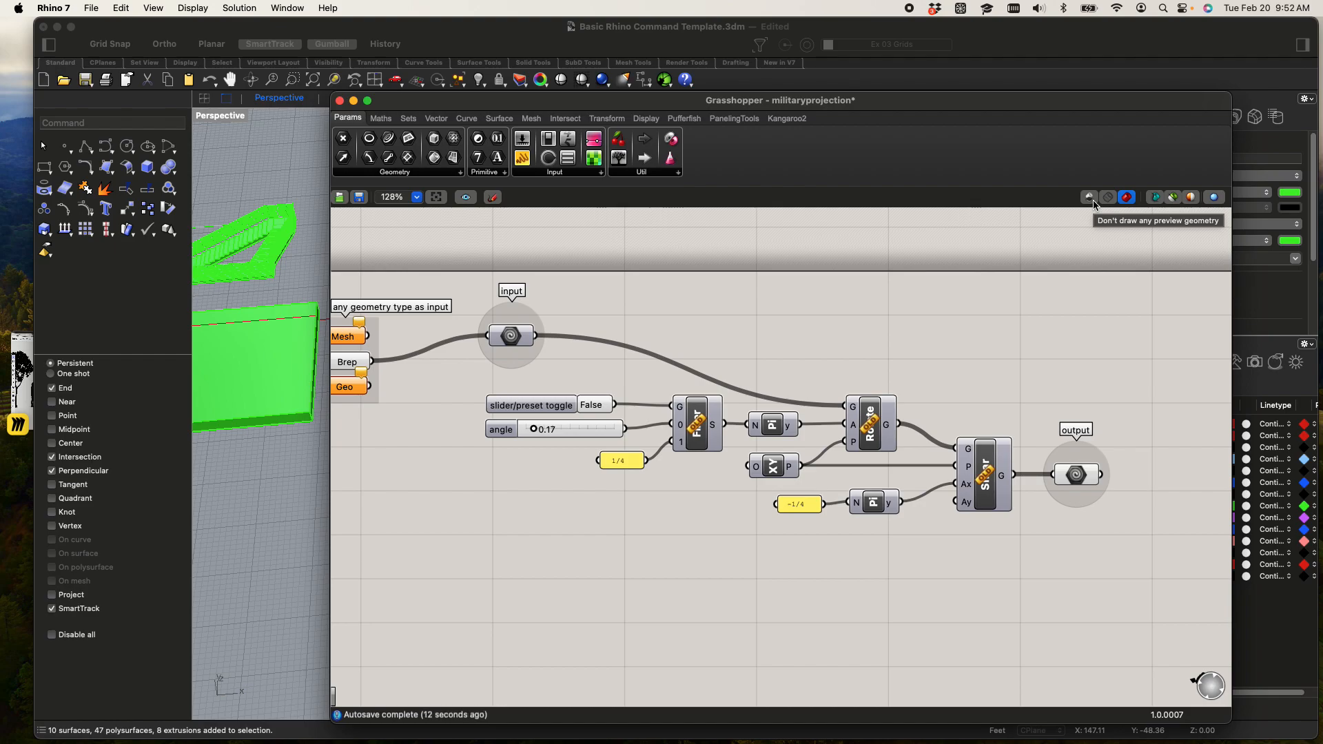
Move the Grasshopper window off the Rhino model and restore the four-viewport layout
left_click(304, 534)
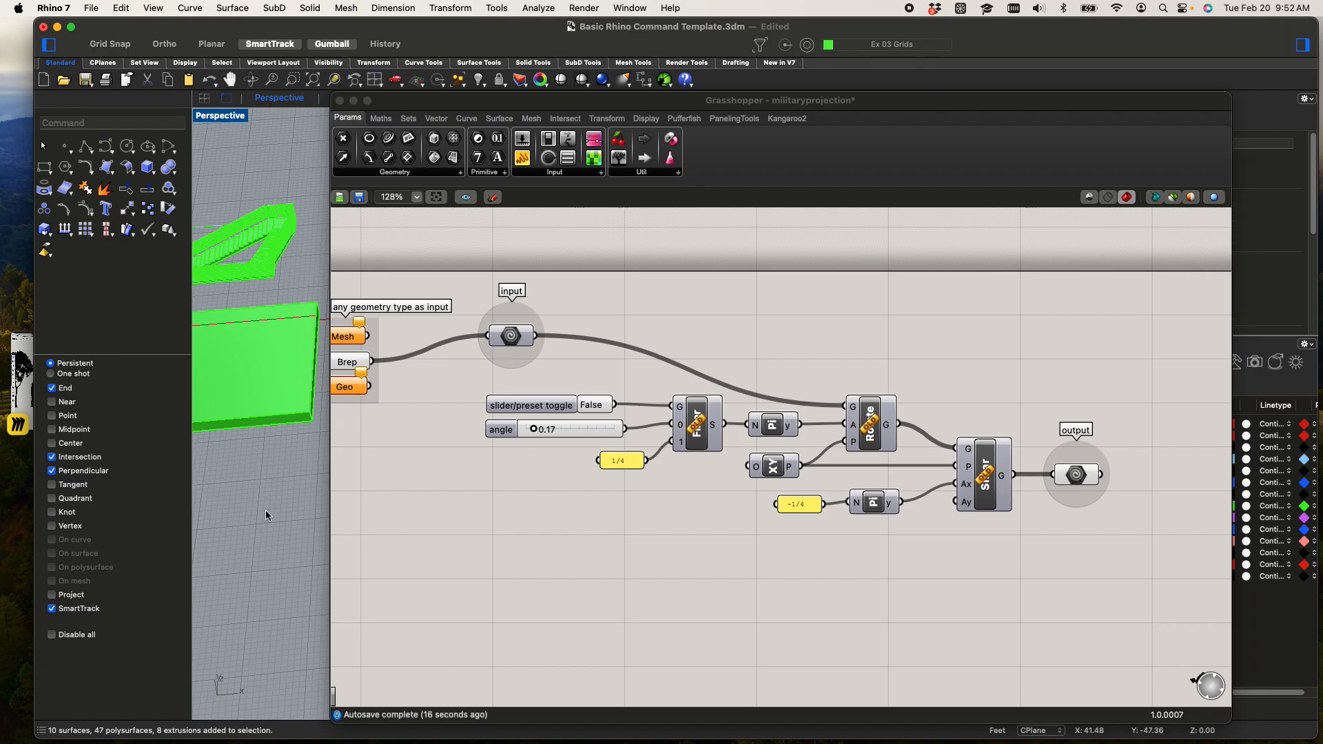
left_click_drag(634, 103, 693, 410)
left_click(453, 201)
scroll(454, 201, "down", 5)
right_click_drag(463, 163, 687, 170, "shift")
scroll(658, 230, "up", 5)
right_click_drag(680, 266, 797, 208, "shift")
double_click(207, 117)
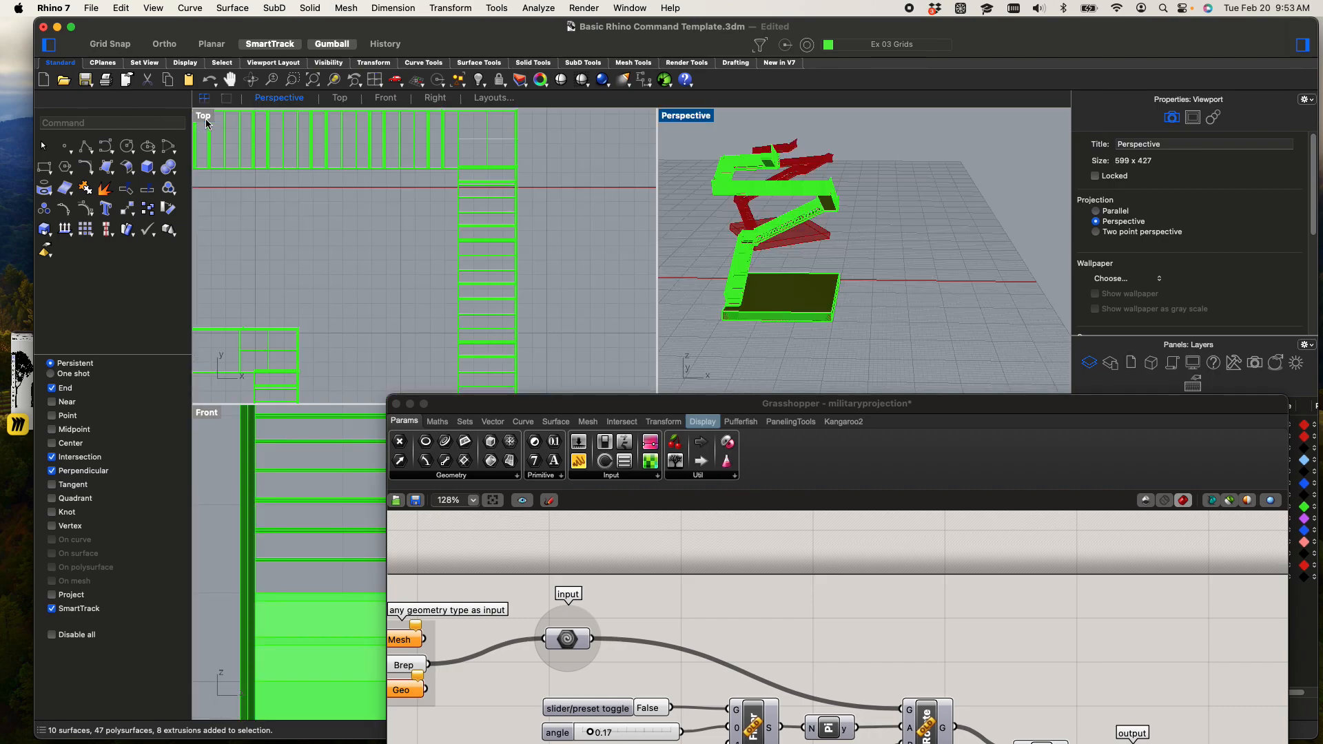
Maximize the Top viewport and move the Grasshopper window out of the way of the projected preview
double_click(209, 122)
scroll(568, 273, "down", 15)
scroll(613, 258, "down", 6)
right_click_drag(757, 259, 634, 386)
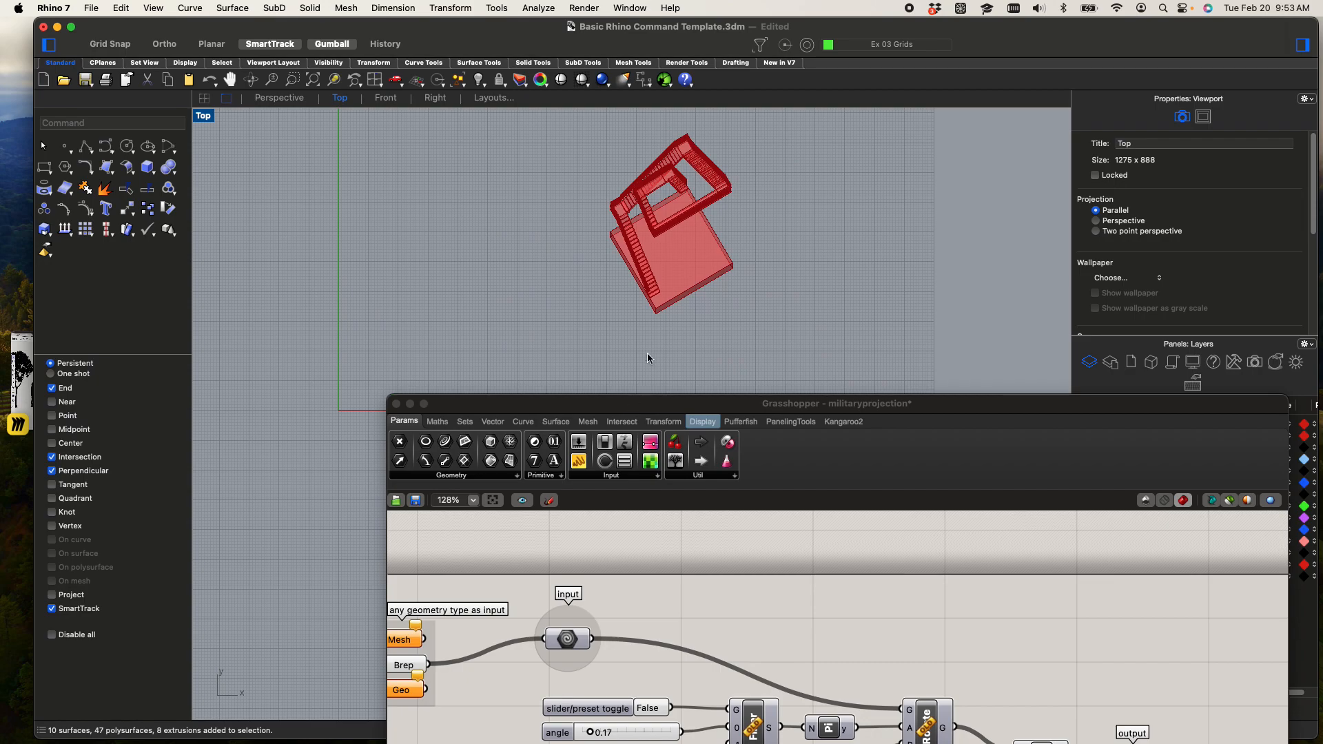
scroll(722, 145, "up", 5)
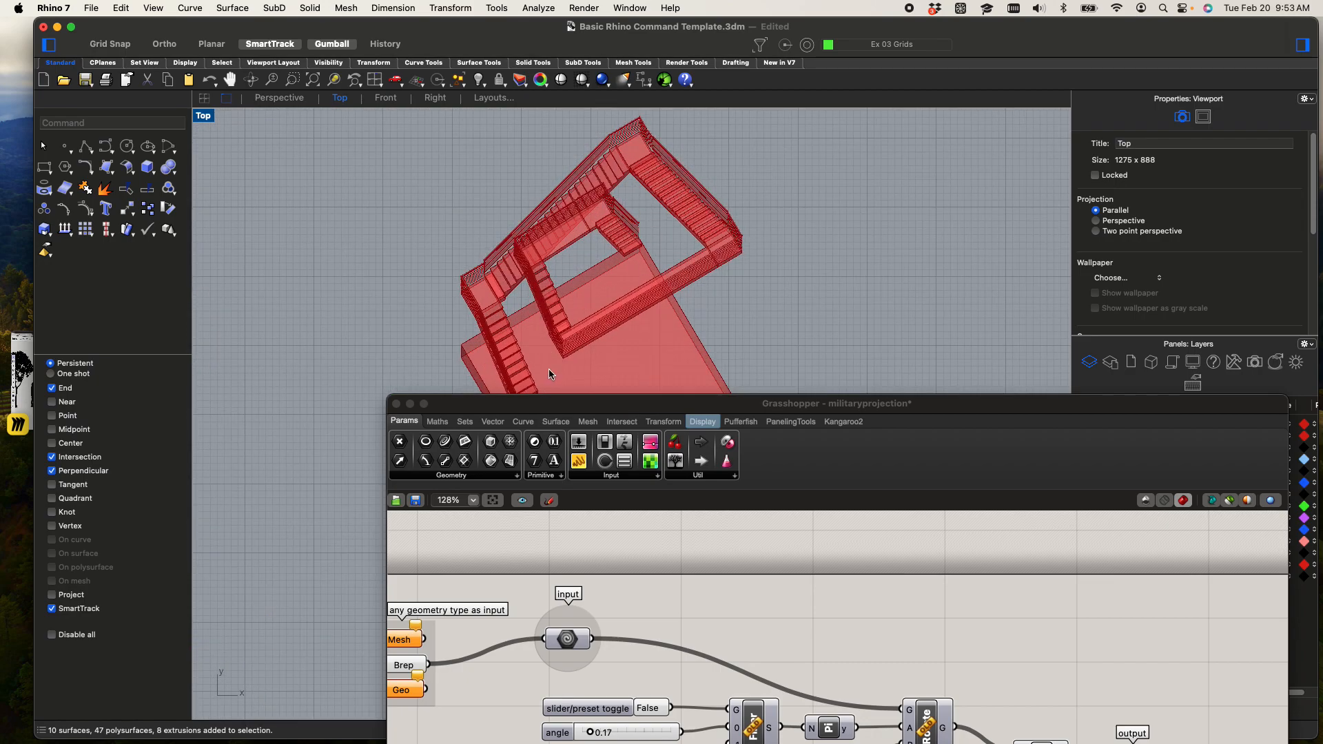
left_click_drag(550, 404, 547, 689)
scroll(603, 423, "down", 3)
scroll(604, 422, "down", 4)
right_click_drag(605, 418, 608, 368)
scroll(588, 309, "up", 2)
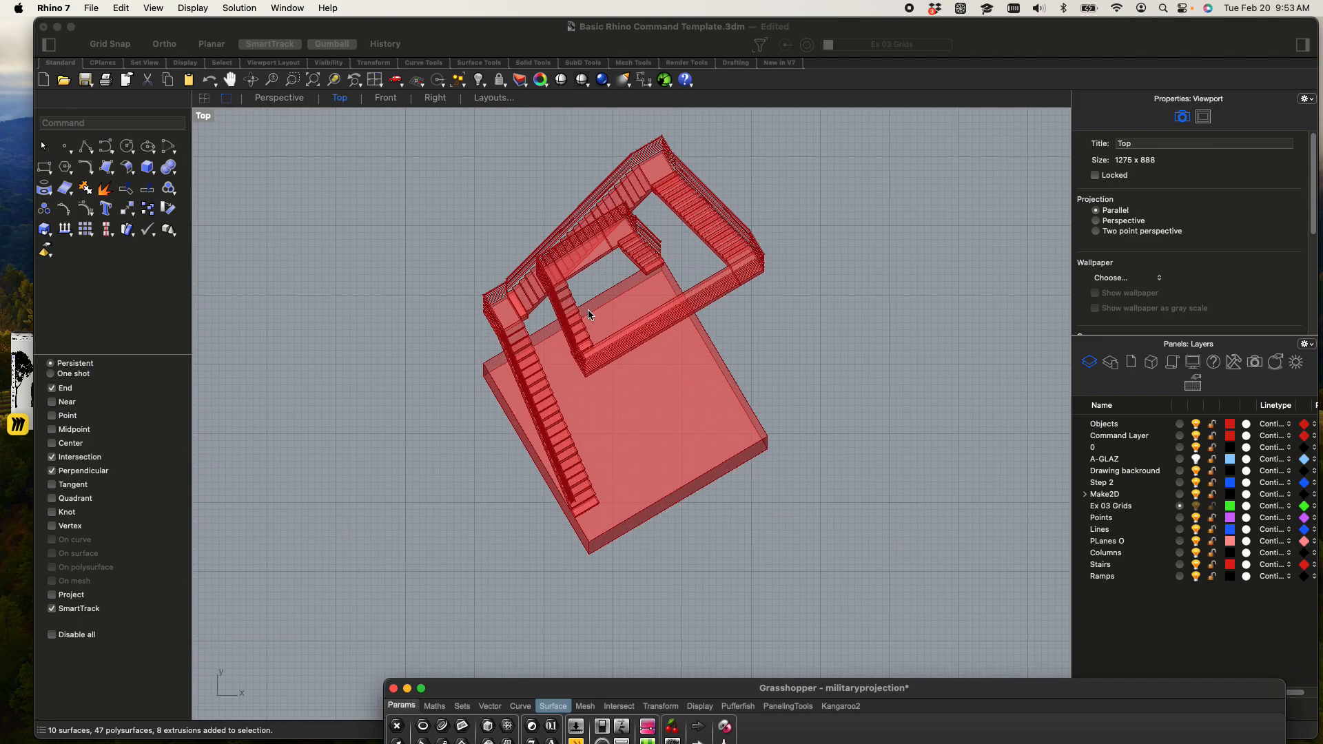
Select the source stairs with their base box and rotate them slightly counterclockwise in plan with the gumball
scroll(588, 309, "down", 4)
right_click_drag(581, 520, 584, 399)
left_click(544, 438)
left_click_drag(539, 456, 790, 648)
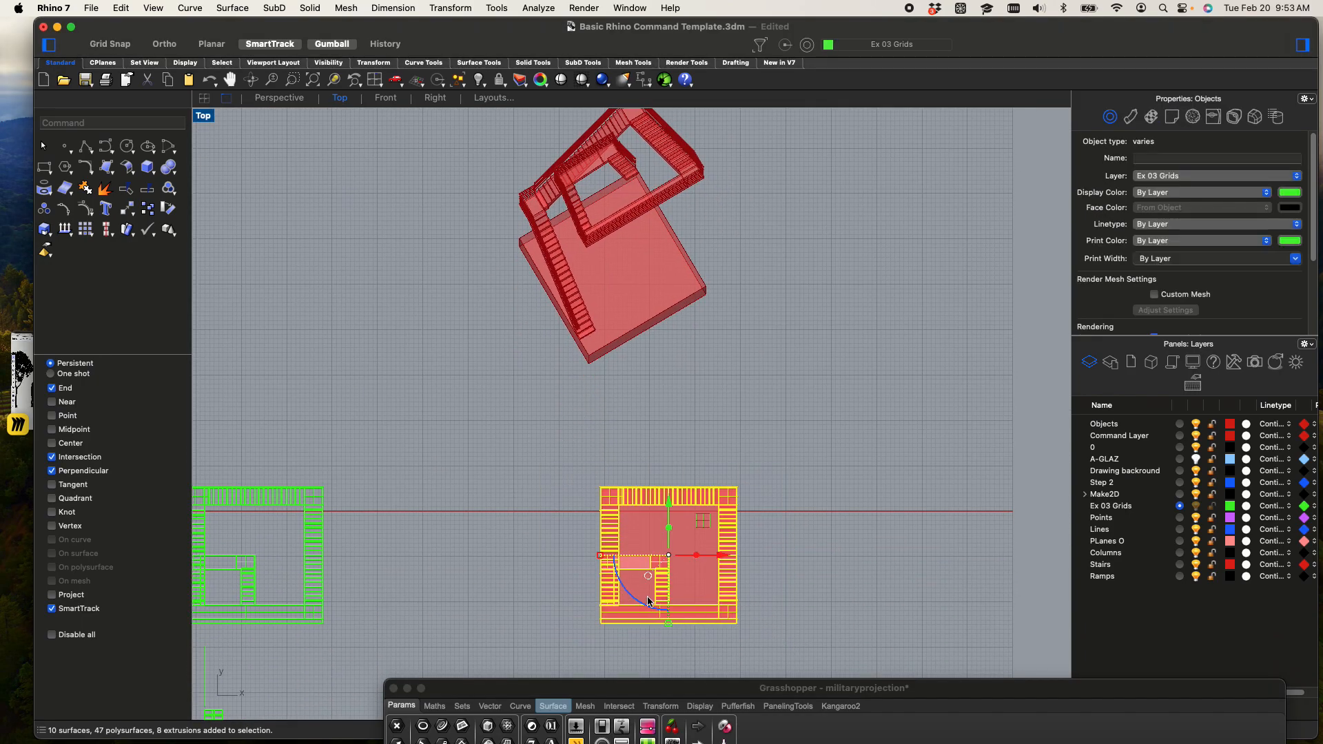
left_click_drag(646, 602, 668, 630)
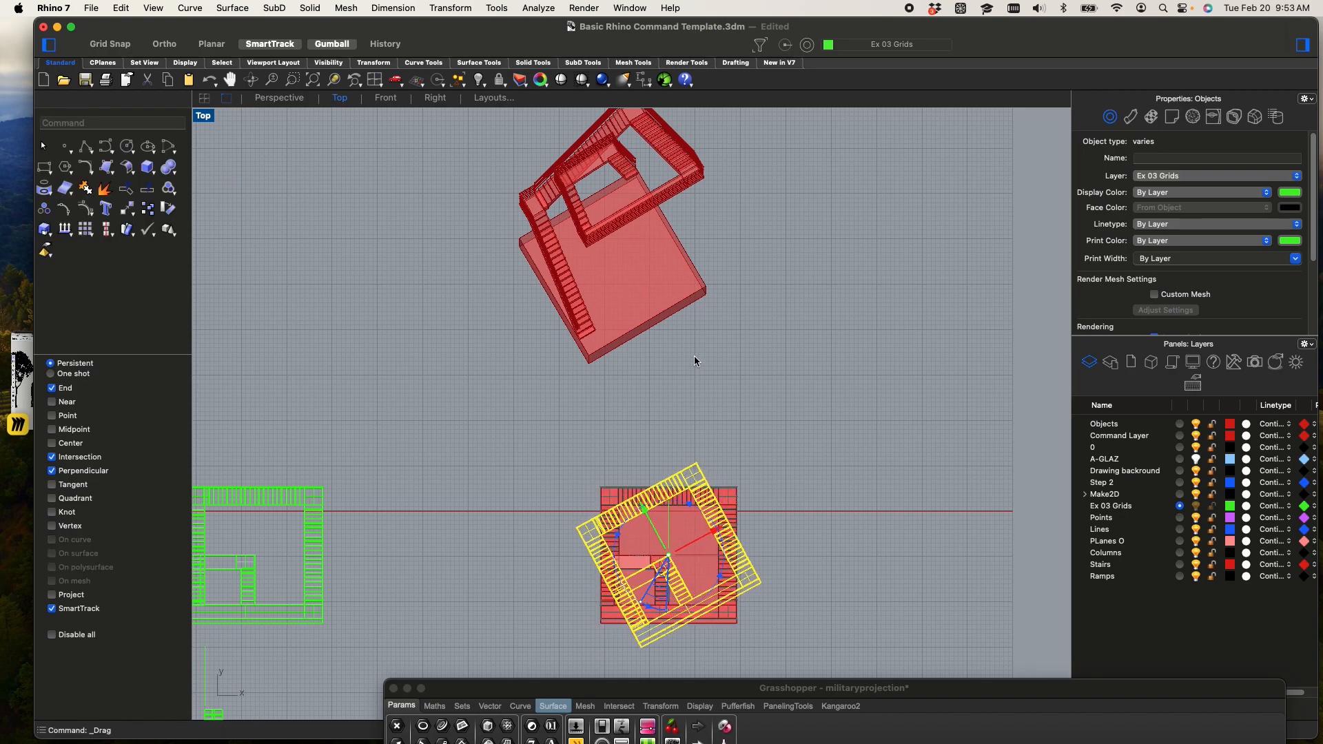
right_click_drag(729, 324, 737, 396)
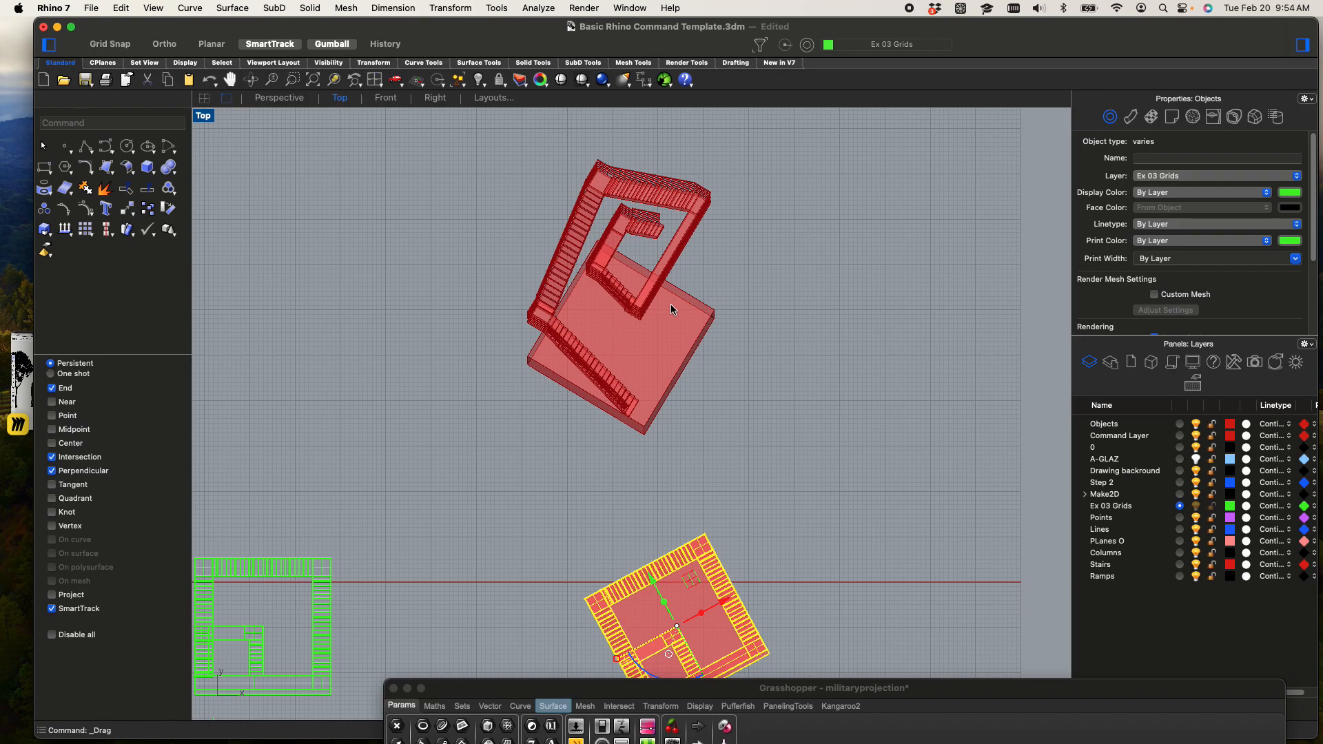
Rotate the source stairs and base box roughly a quarter turn clockwise and inspect the updated projection preview
scroll(577, 345, "down", 3)
scroll(576, 316, "up", 5)
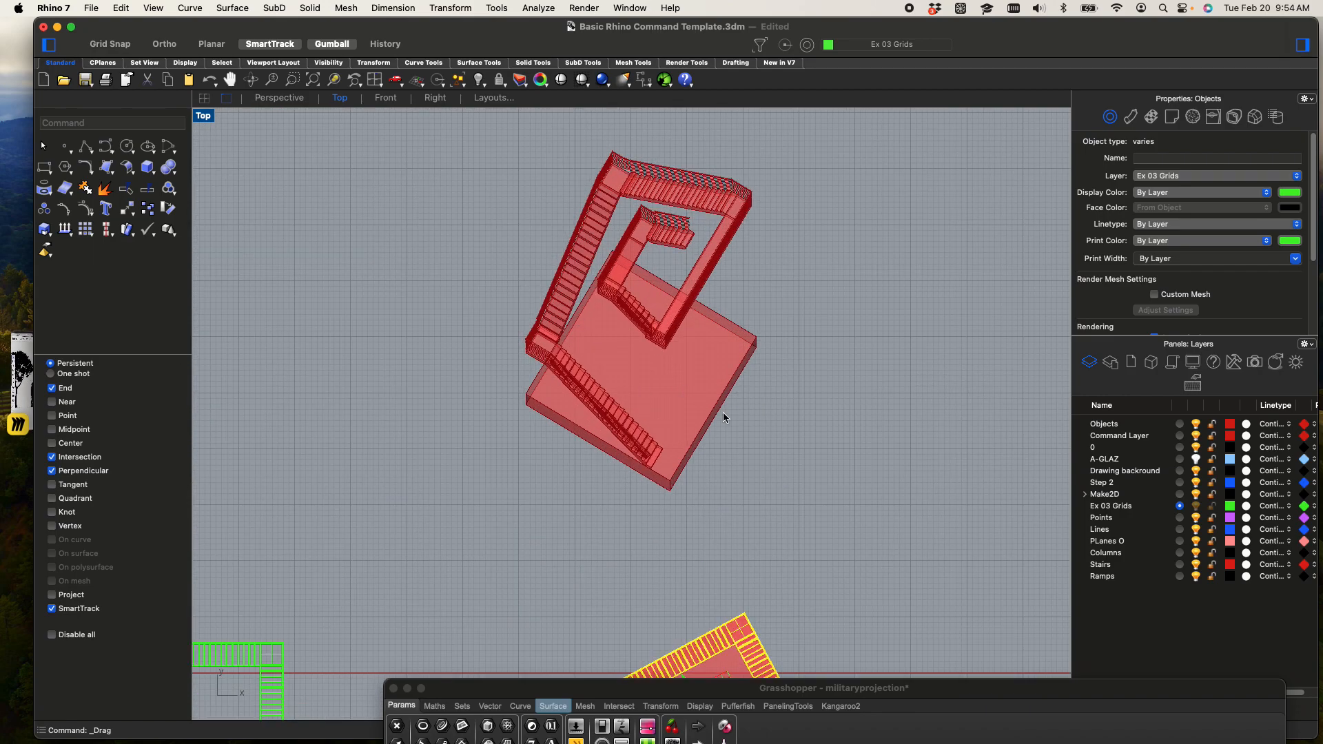
scroll(710, 393, "down", 3)
left_click_drag(642, 547, 638, 517)
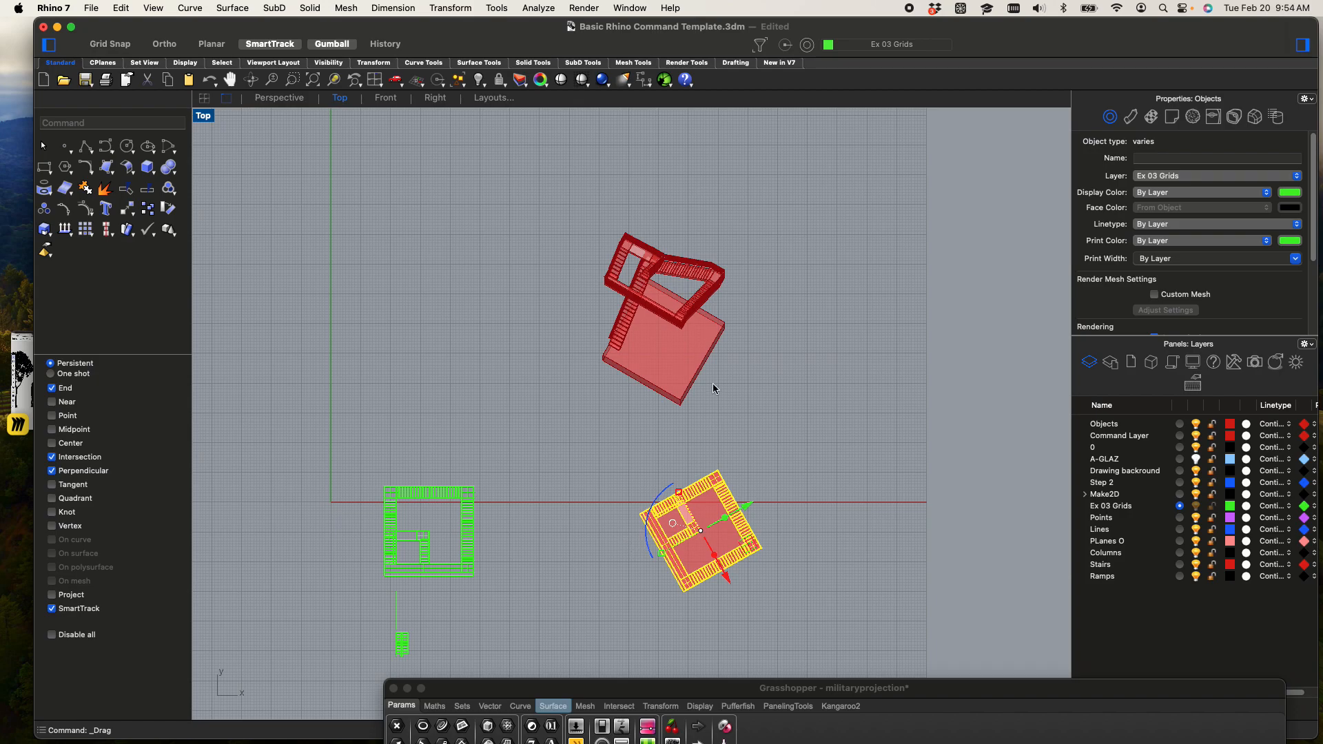
scroll(724, 296, "up", 5)
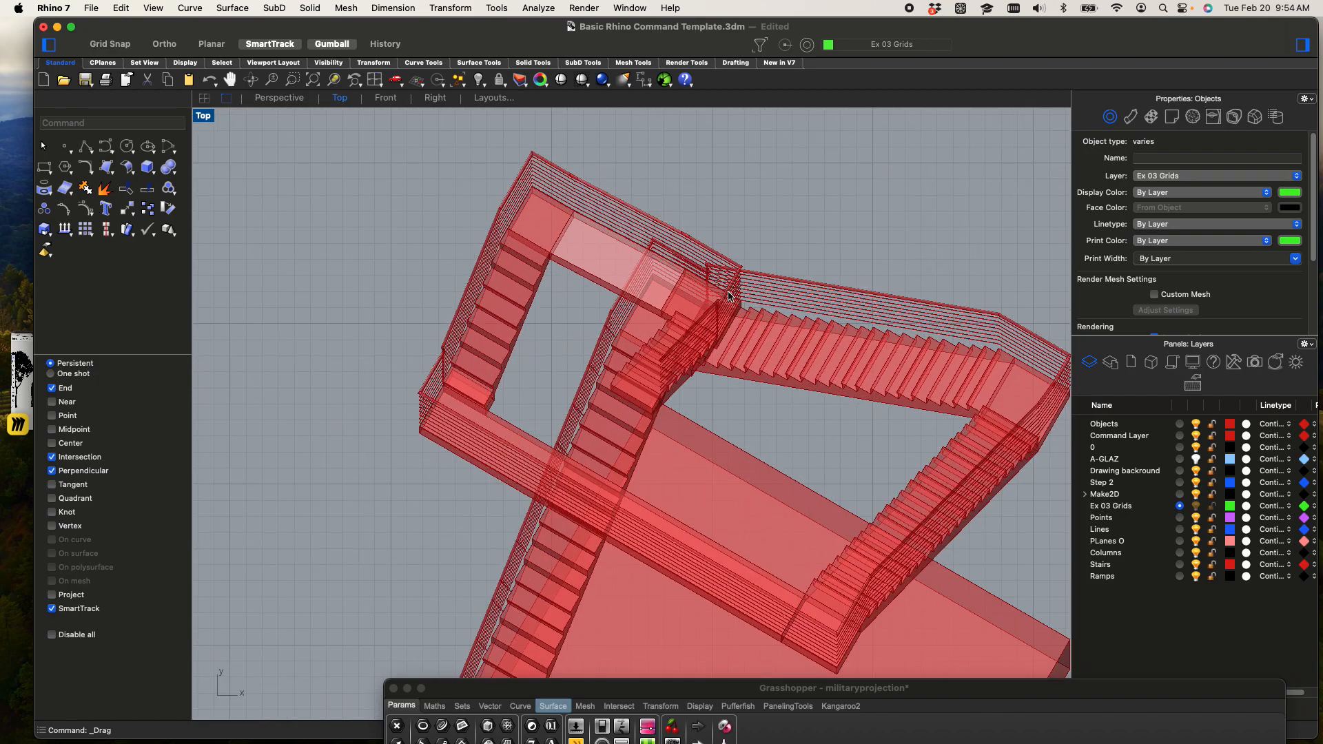
scroll(712, 358, "down", 6)
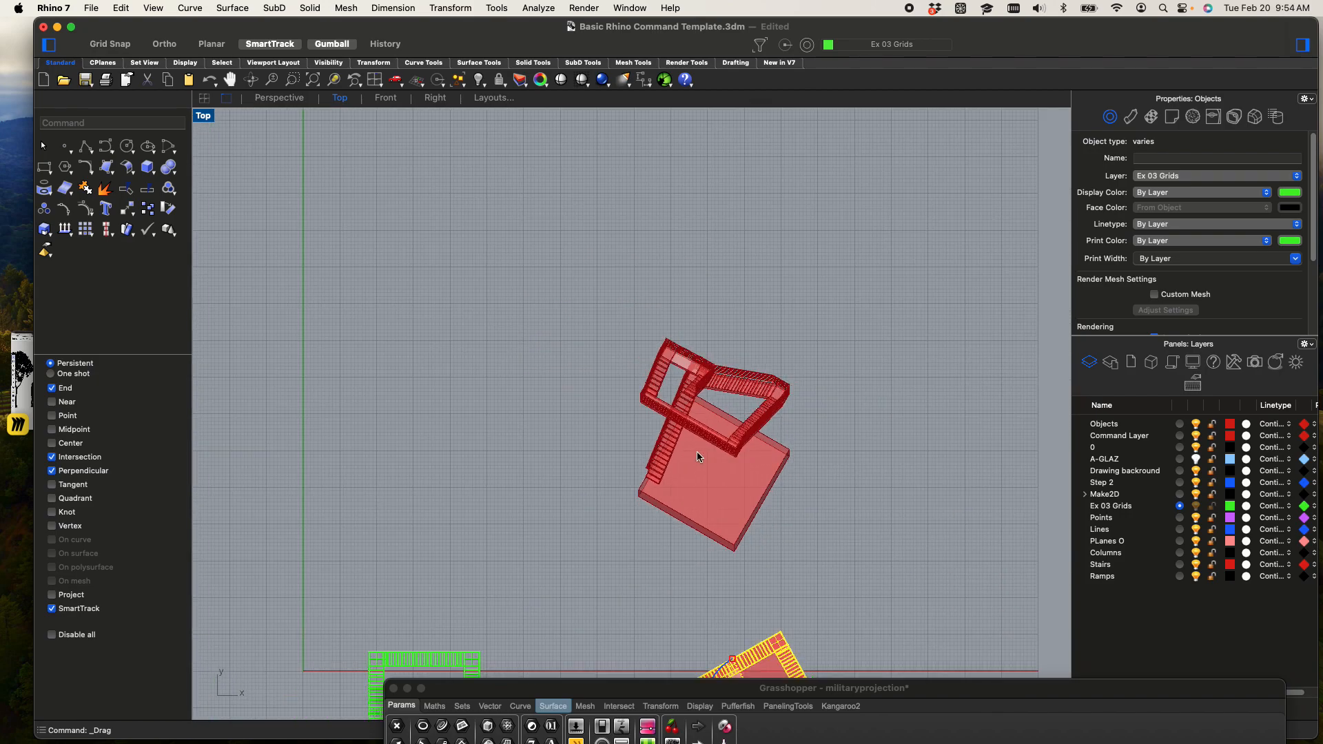
scroll(697, 456, "down", 5)
Rotate the source stairs and base box further clockwise, nearly square to the grid, and check the preview's overlapping flights
left_click_drag(687, 491, 713, 498)
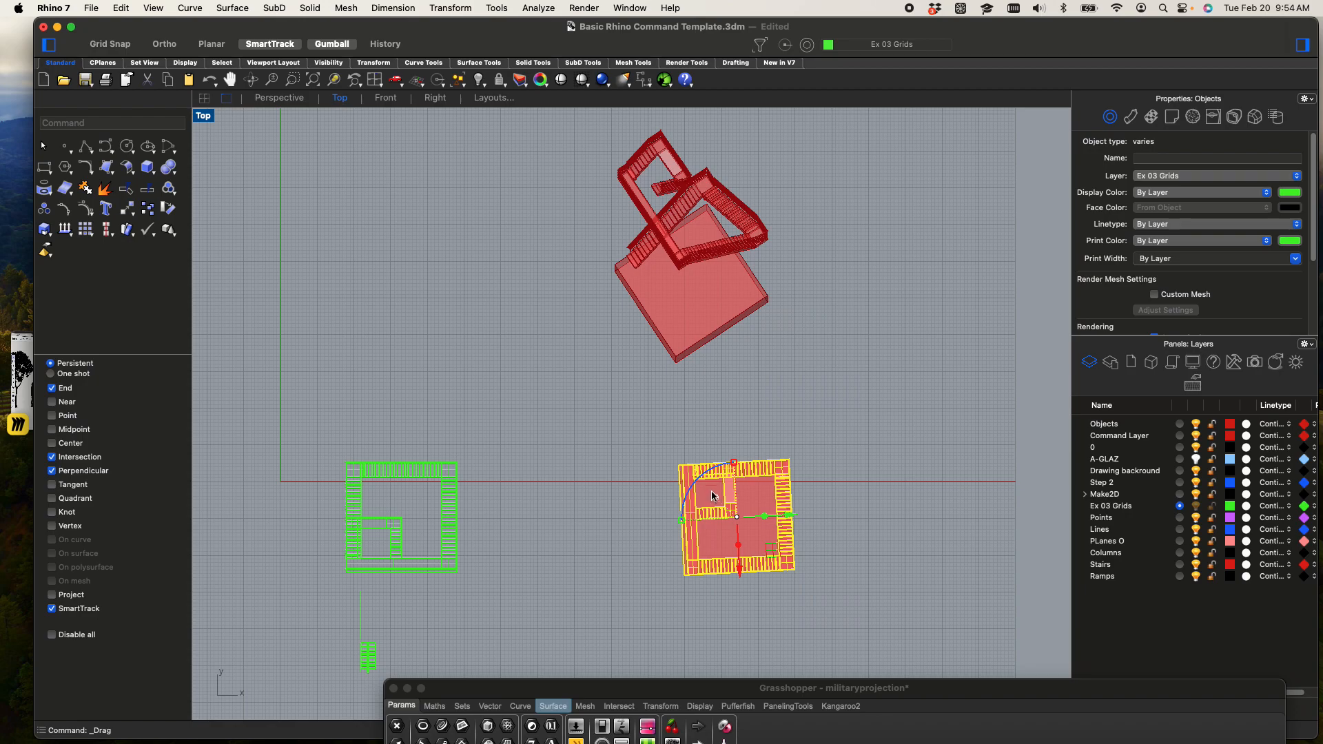
scroll(762, 228, "up", 6)
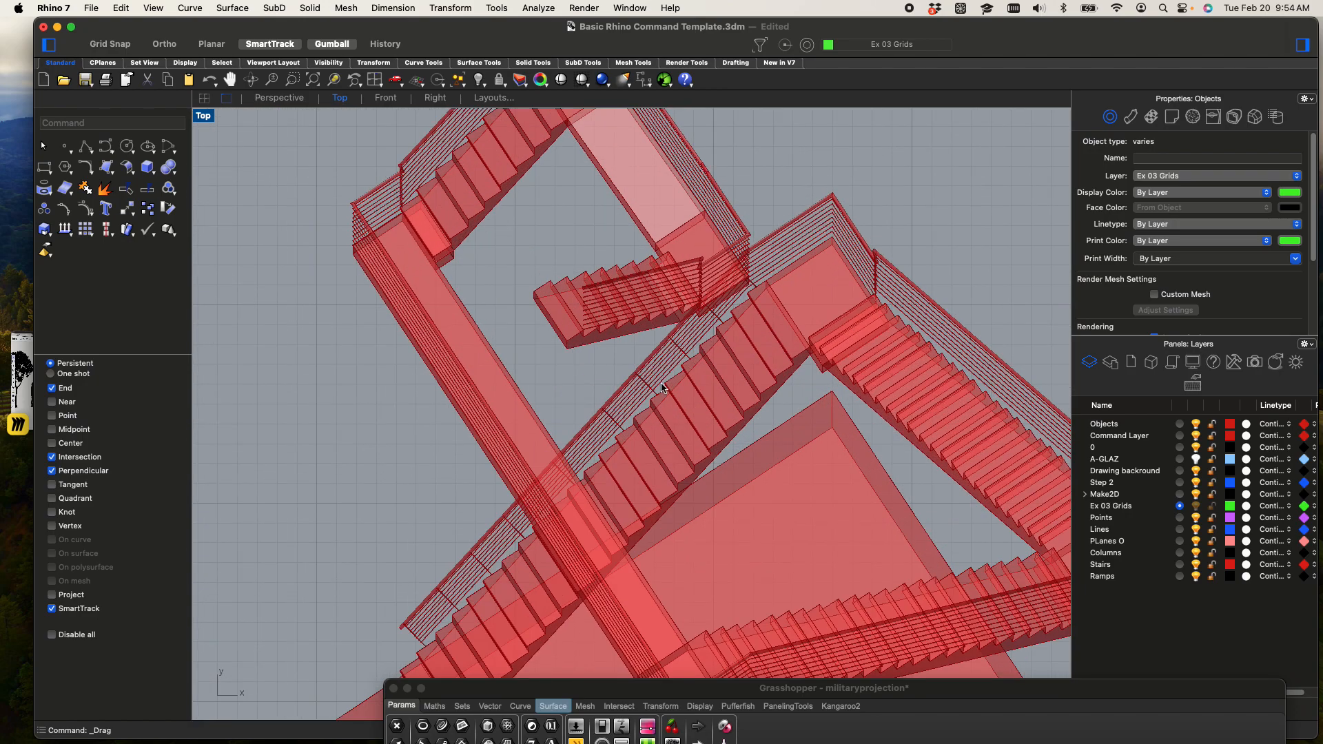
scroll(765, 372, "down", 4)
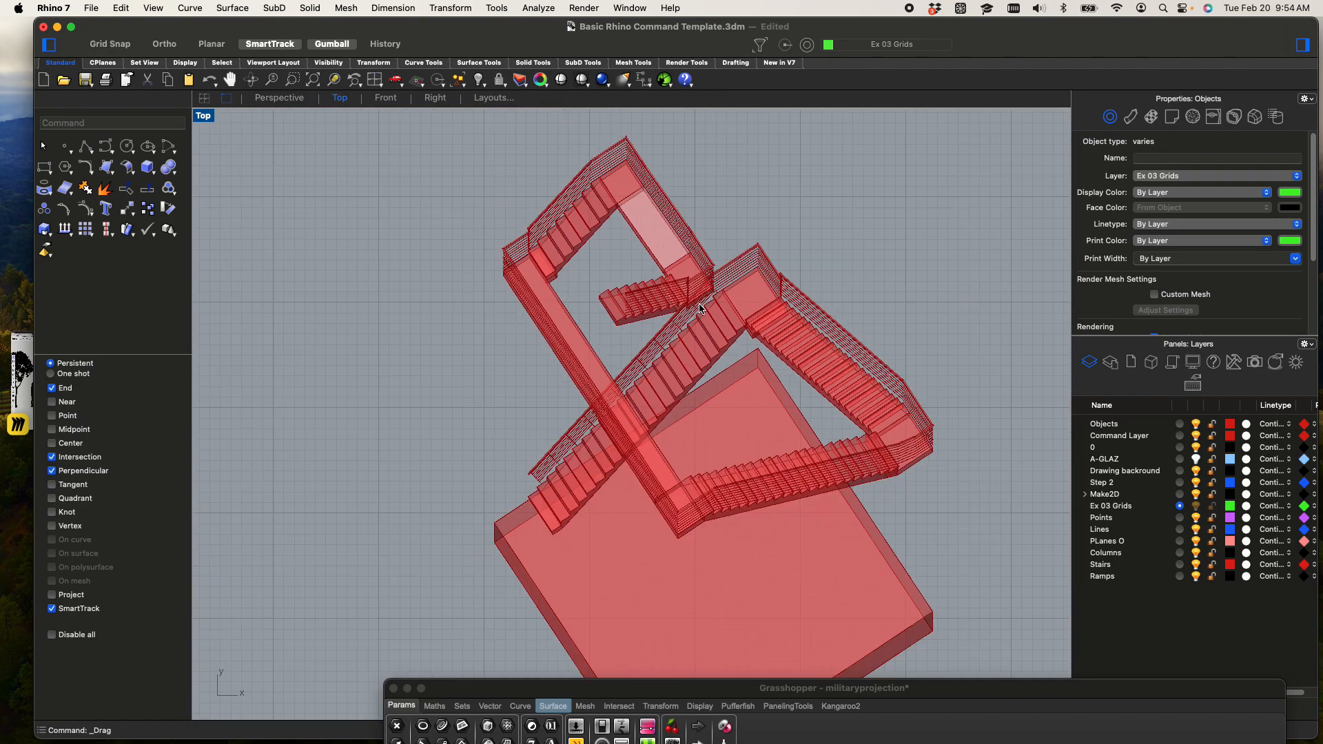
scroll(703, 297, "up", 4)
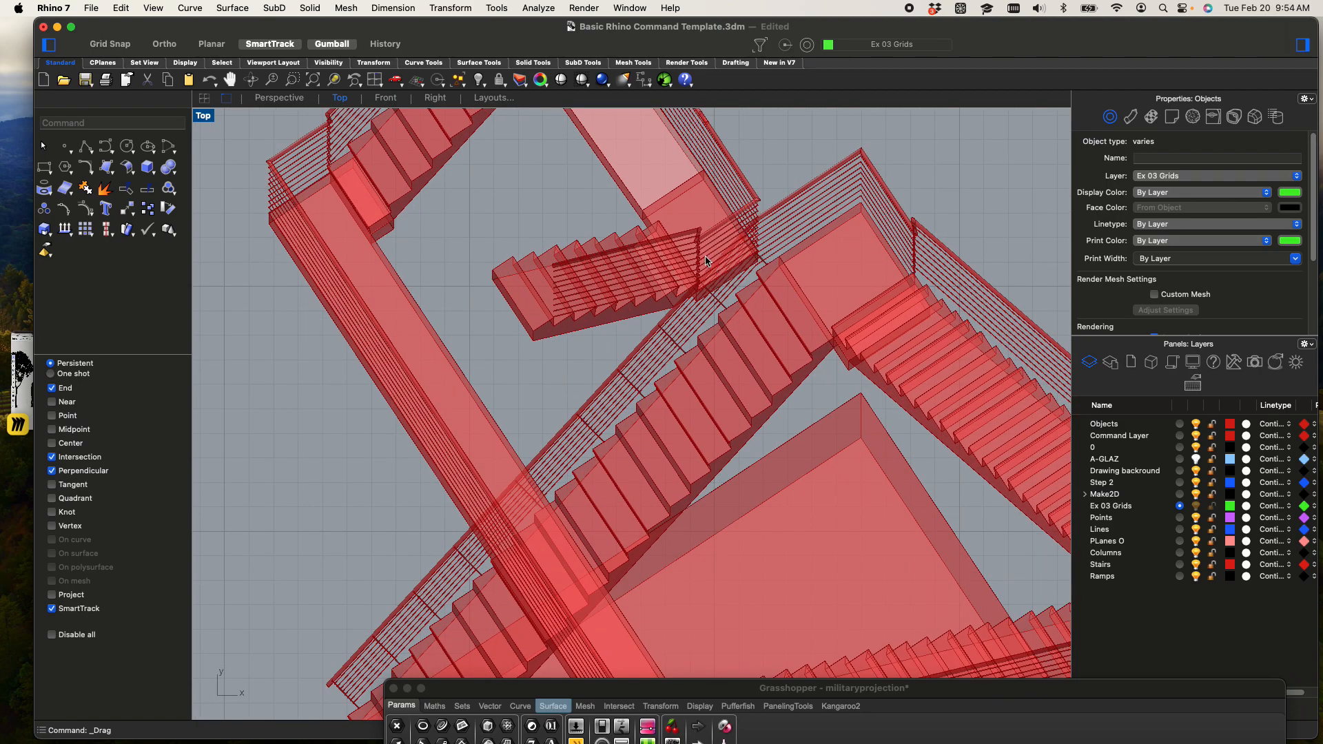
scroll(706, 261, "down", 4)
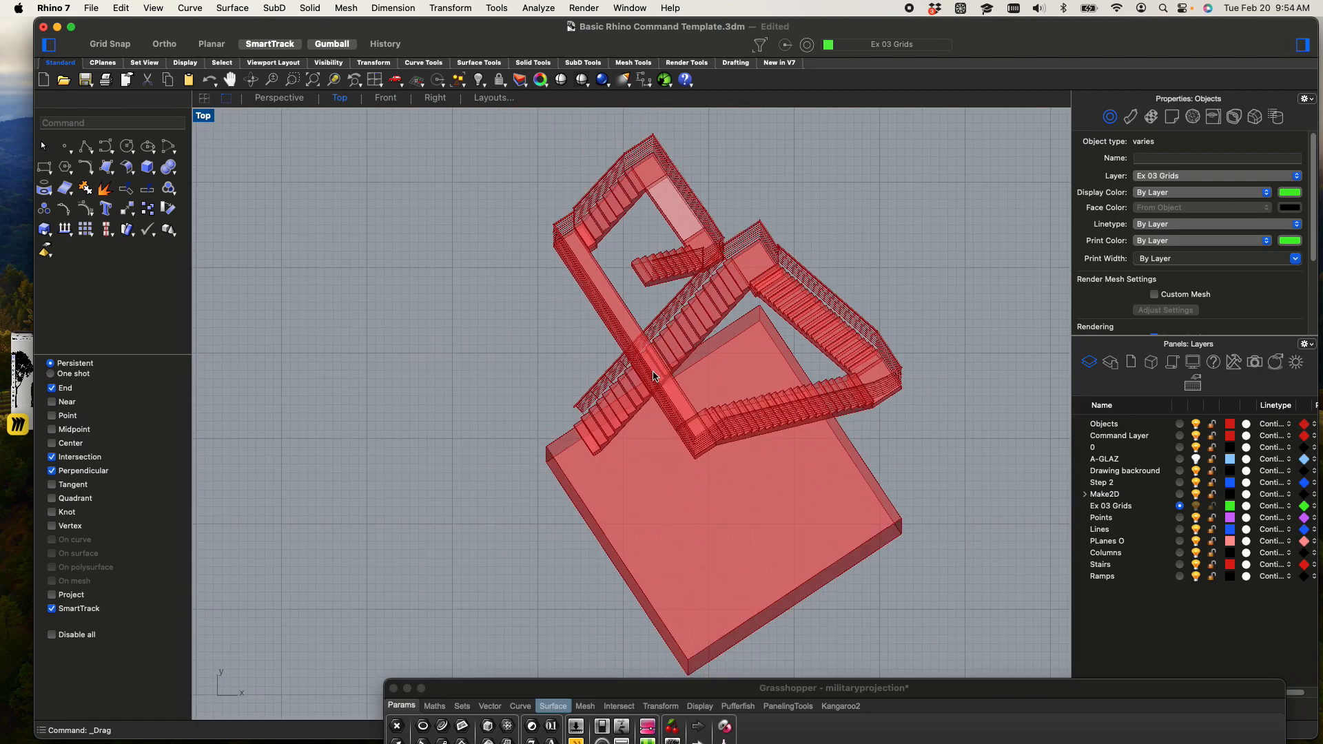
scroll(654, 376, "down", 3)
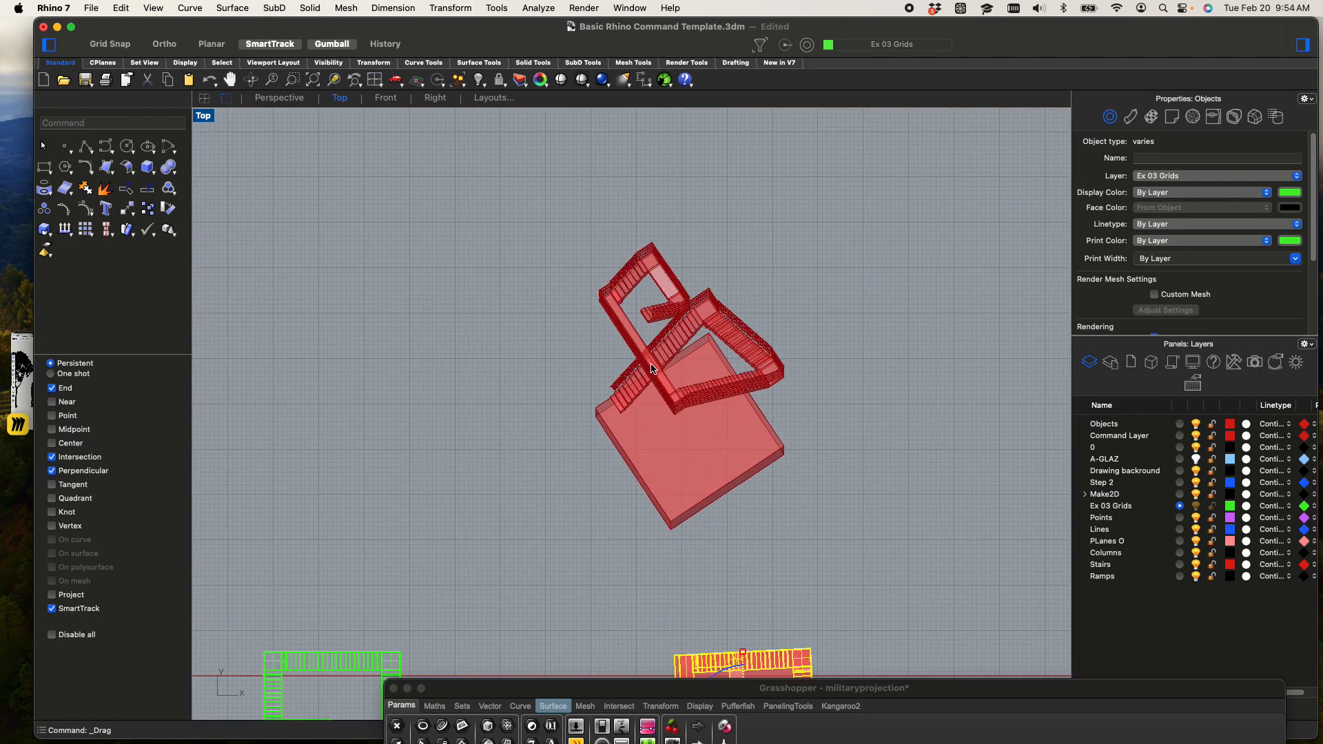
Bring the Grasshopper definition forward and bake the output component's geometry onto the Stairs layer
left_click(29, 388)
left_click(45, 393)
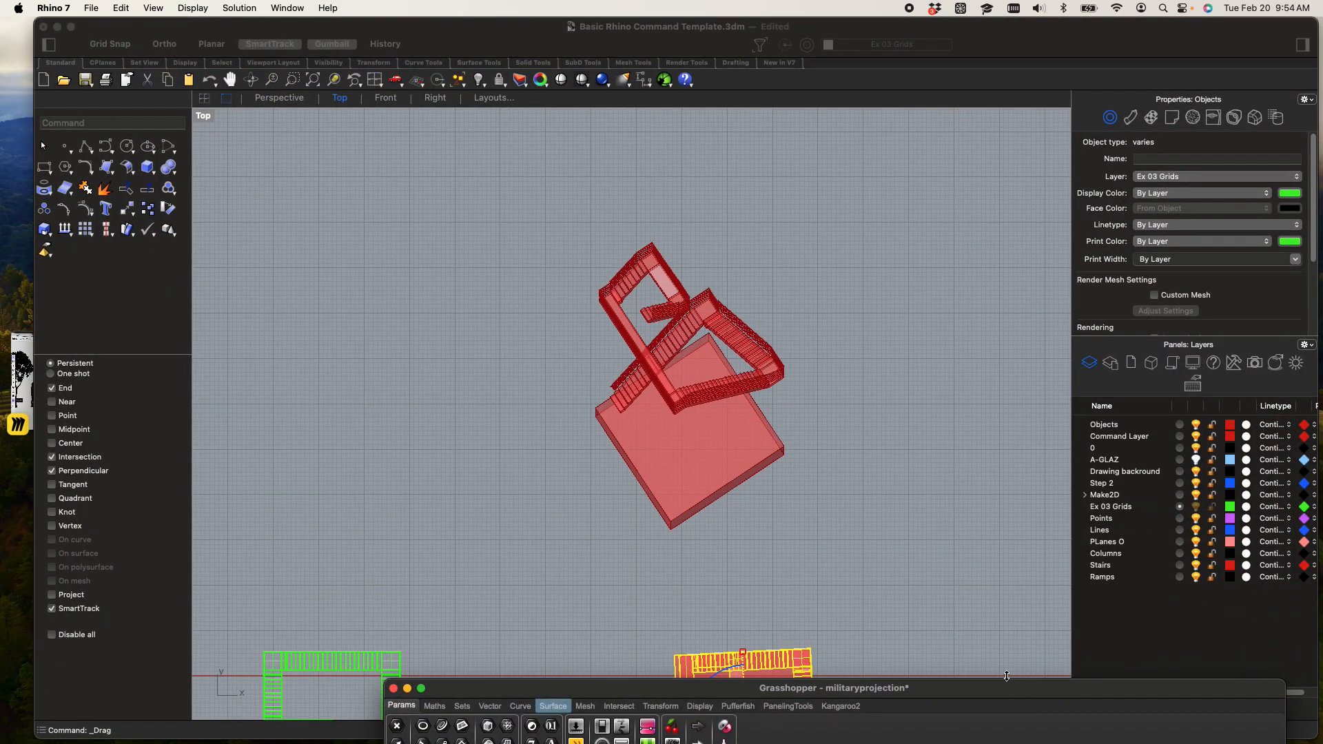
left_click_drag(905, 687, 807, 100)
scroll(1070, 498, "up", 6)
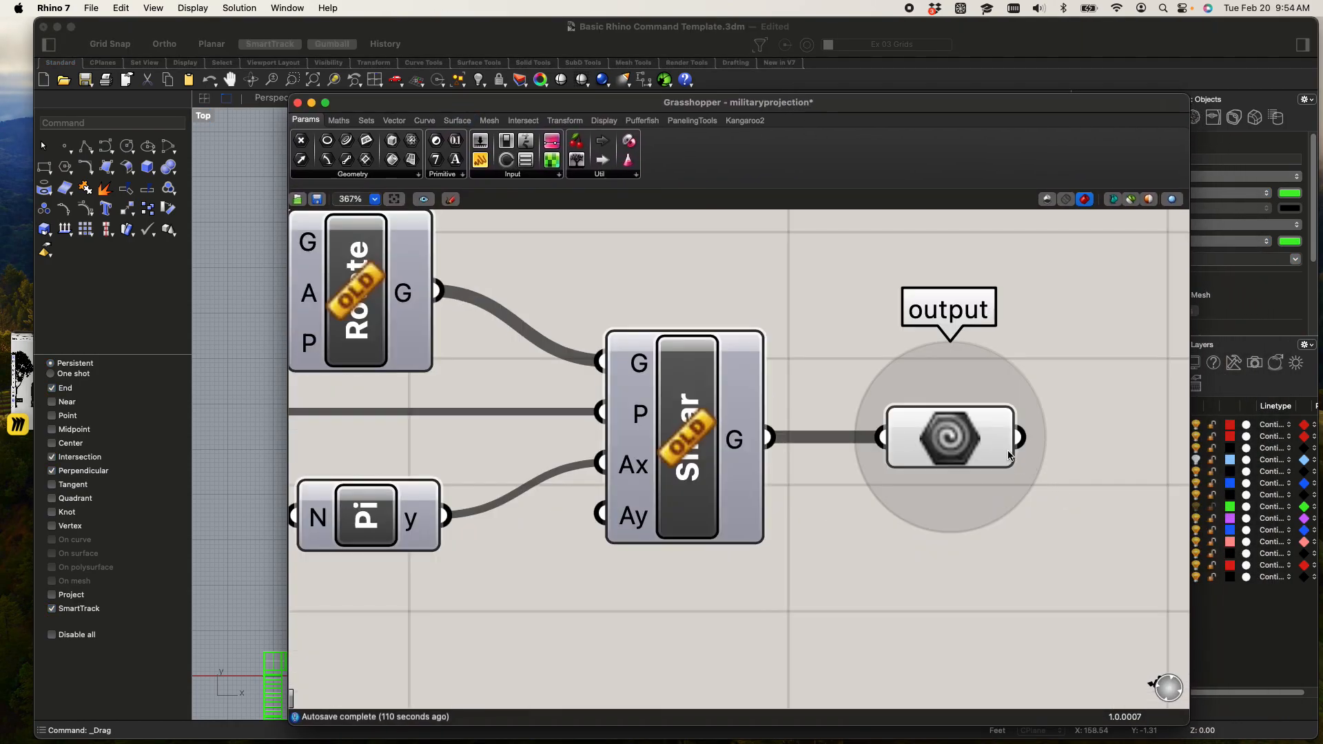
left_click(974, 452)
right_click(951, 448)
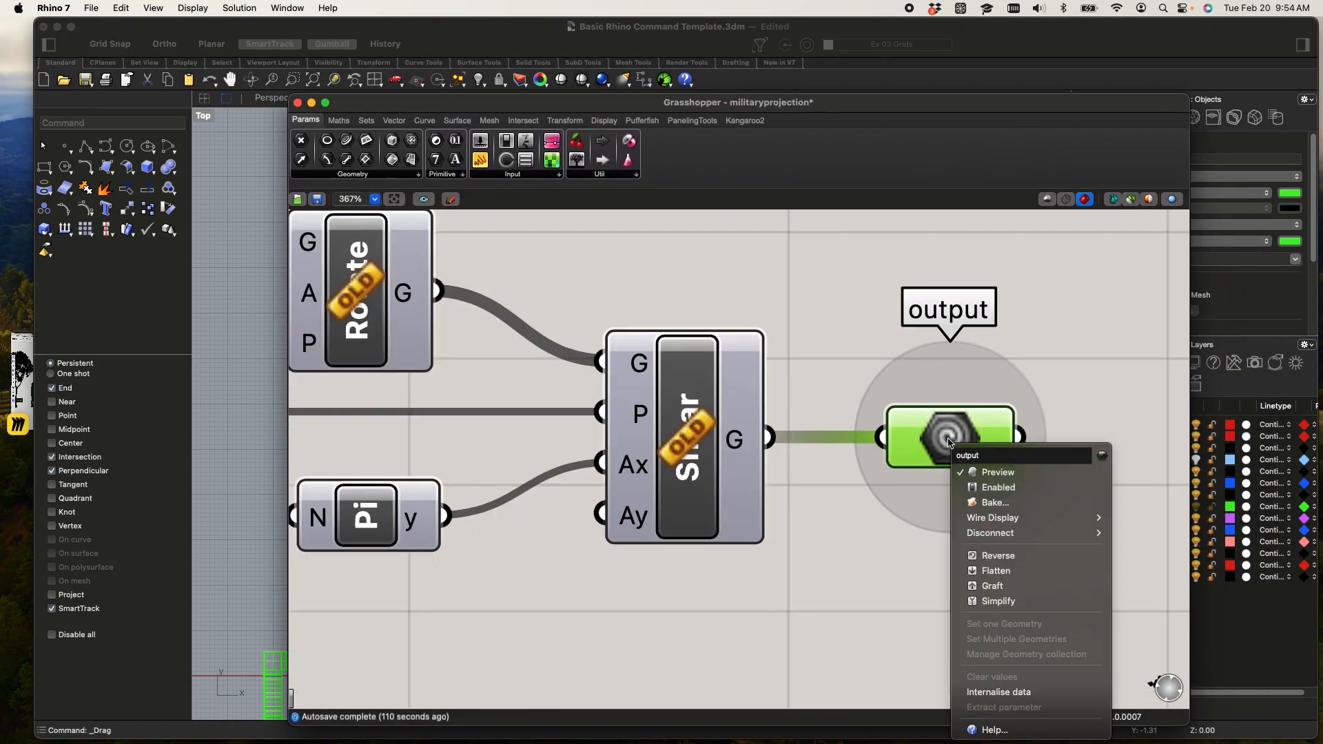
left_click(1001, 503)
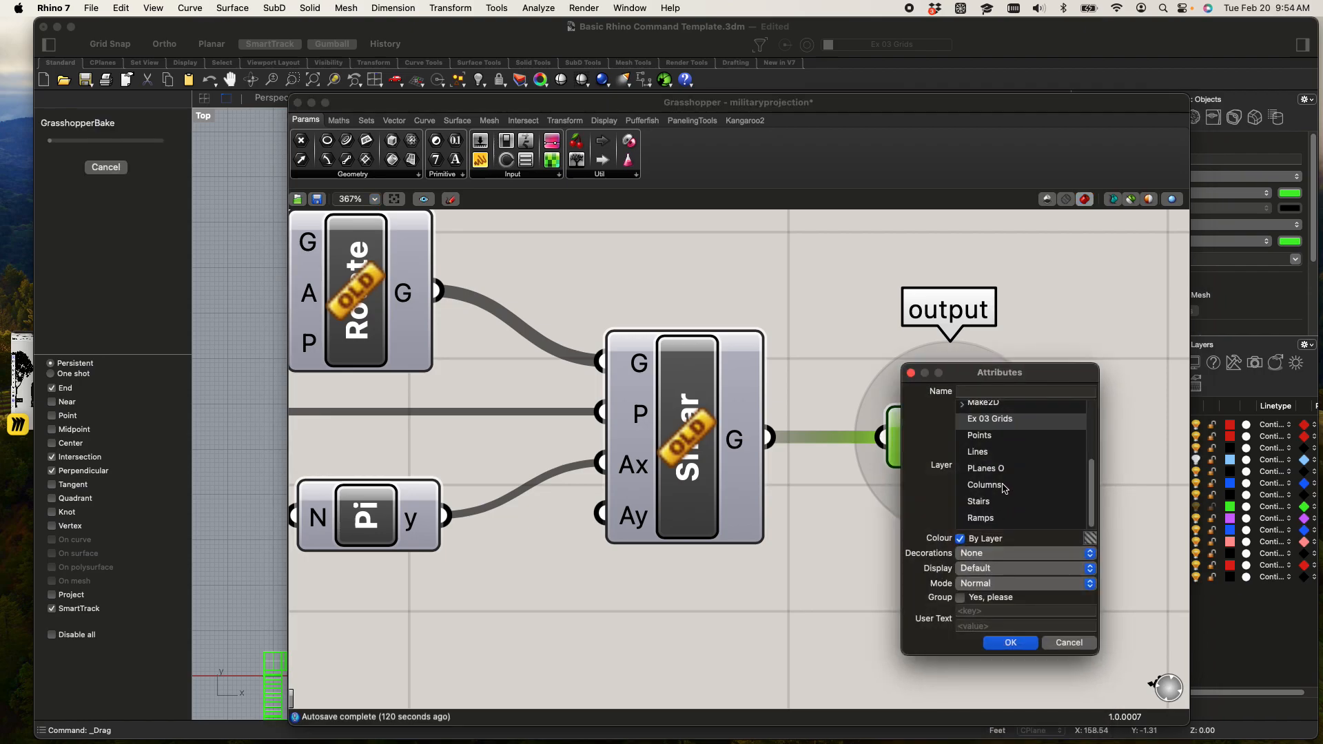
left_click(995, 507)
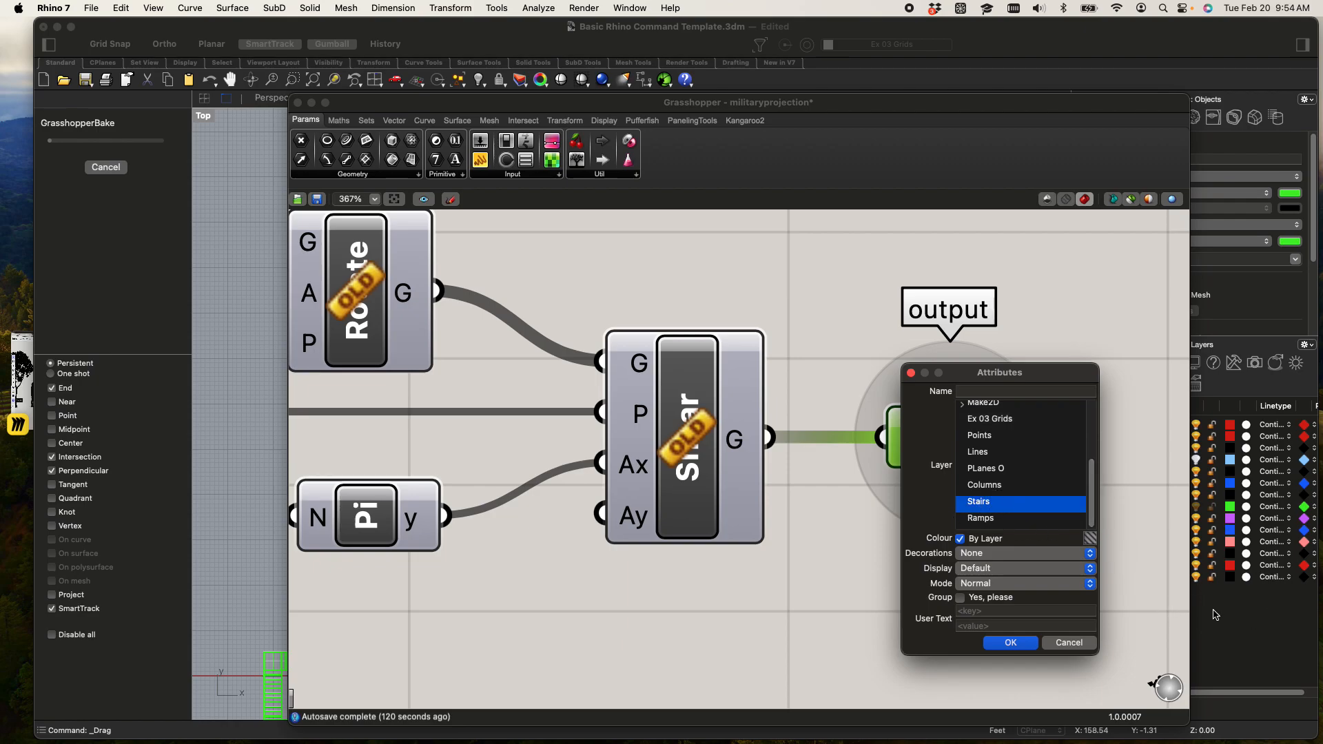
left_click(1018, 643)
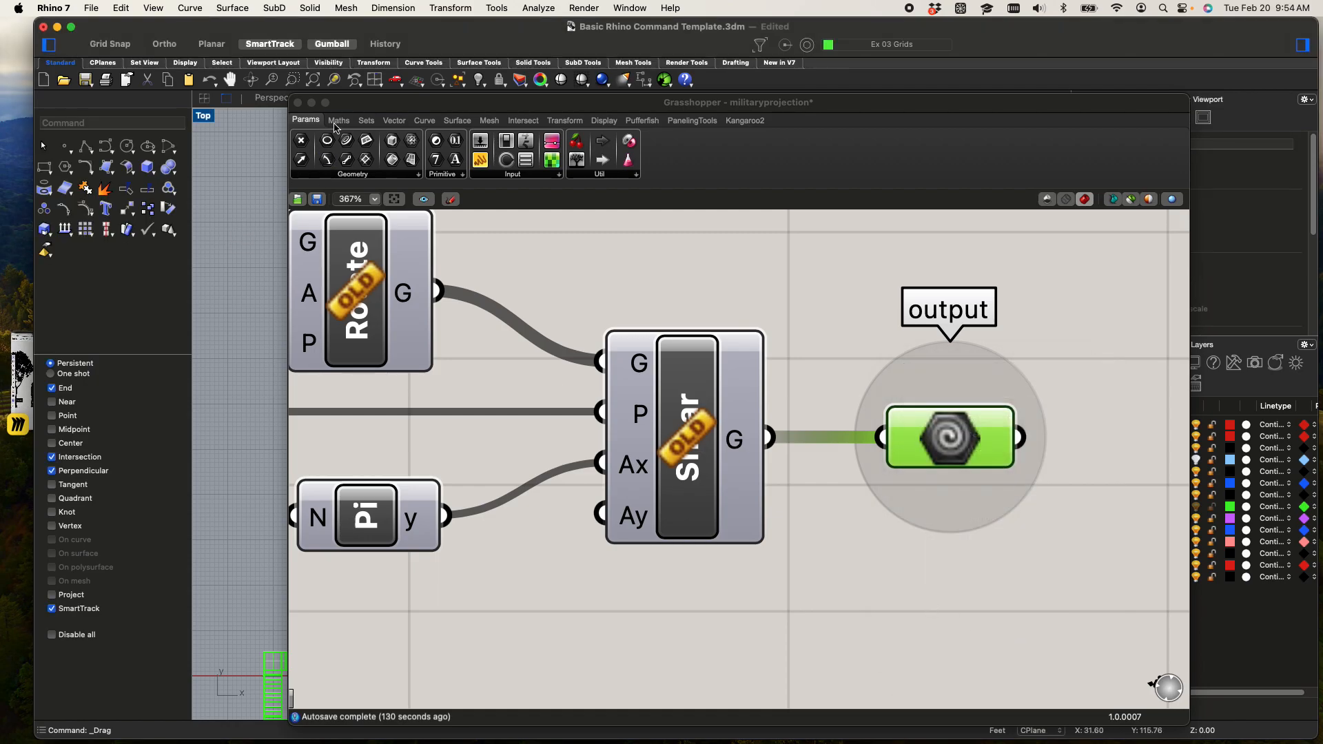
Uncover the Top viewport and move the baked stairs and base box clear of the Grasshopper preview, to its right
left_click_drag(353, 105, 558, 670)
left_click(401, 438)
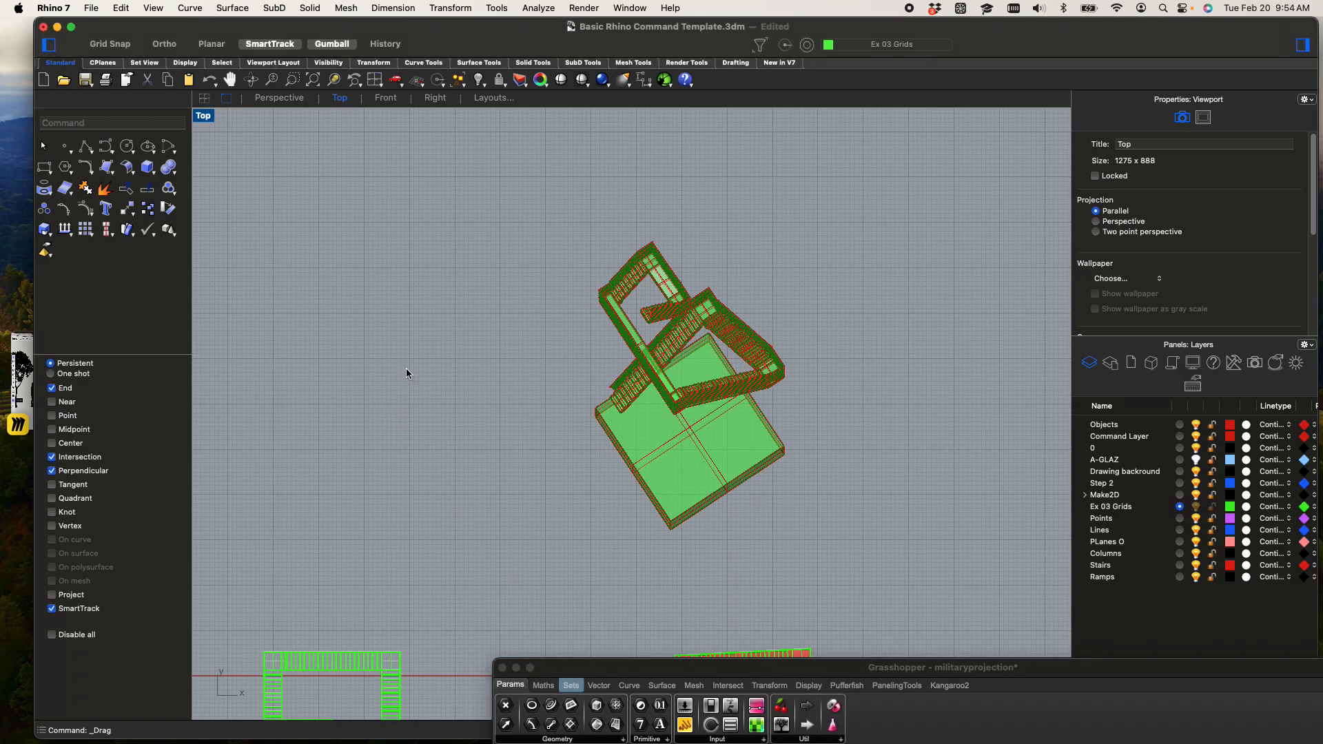
scroll(404, 372, "down", 3)
scroll(455, 358, "up", 5)
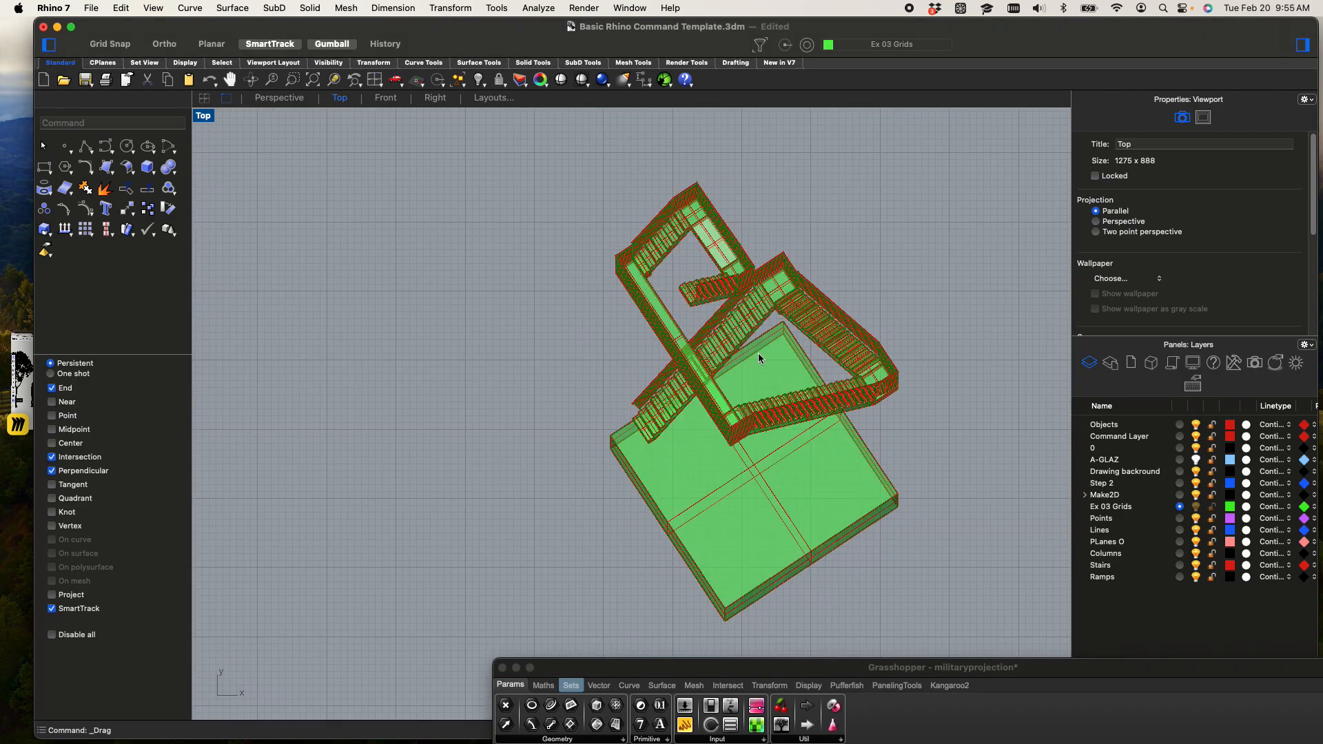
scroll(666, 284, "down", 3)
left_click_drag(612, 230, 909, 511)
left_click_drag(773, 361, 1000, 366)
key("alt")
left_click(839, 461)
right_click_drag(839, 461, 587, 453)
scroll(694, 324, "up", 10)
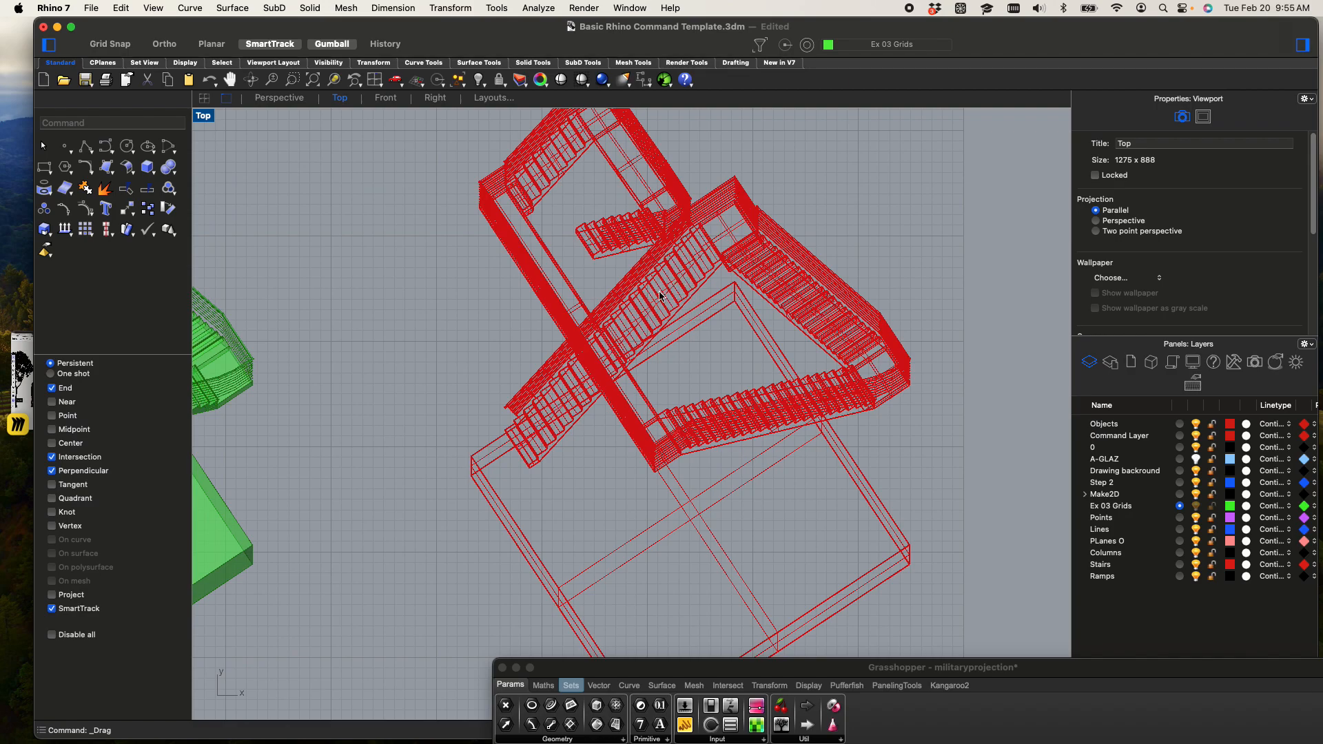
scroll(645, 270, "down", 5)
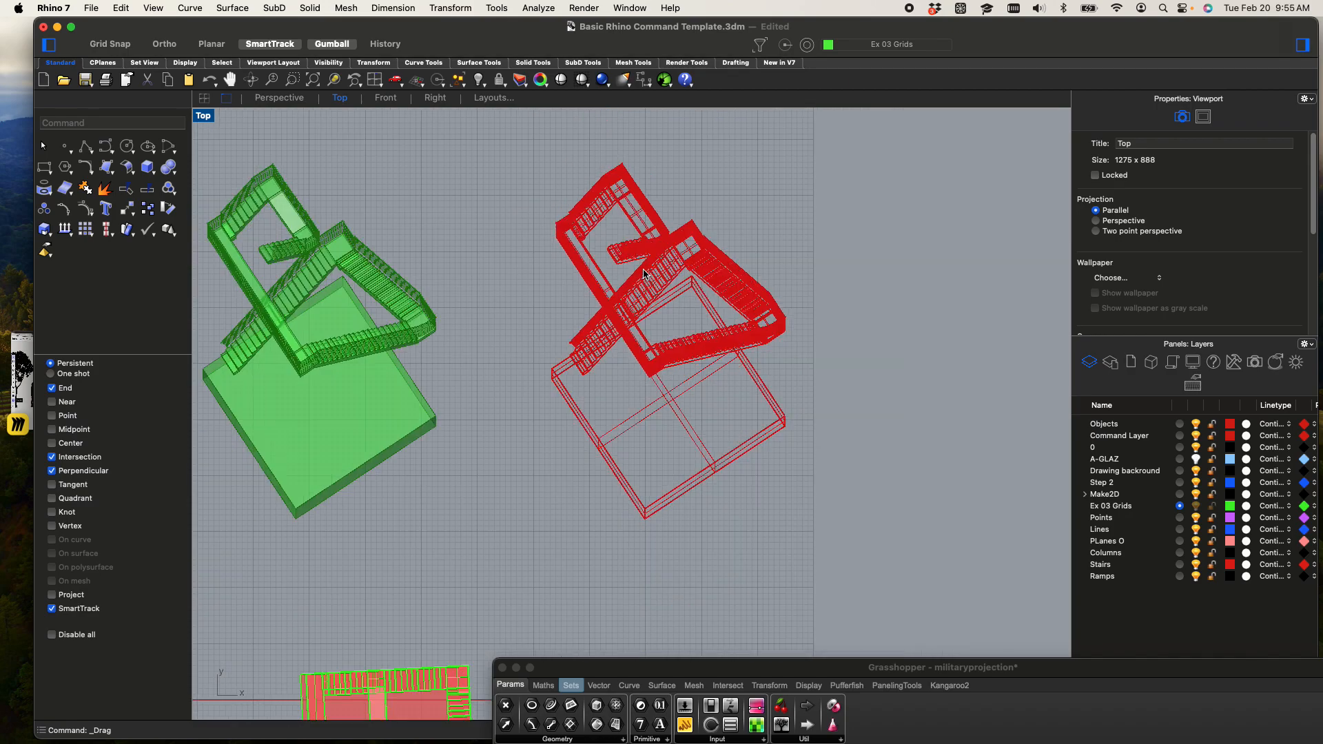
Set the Top viewport to Shaded display and check one baked stair flight by selecting and deselecting it
left_click(210, 116)
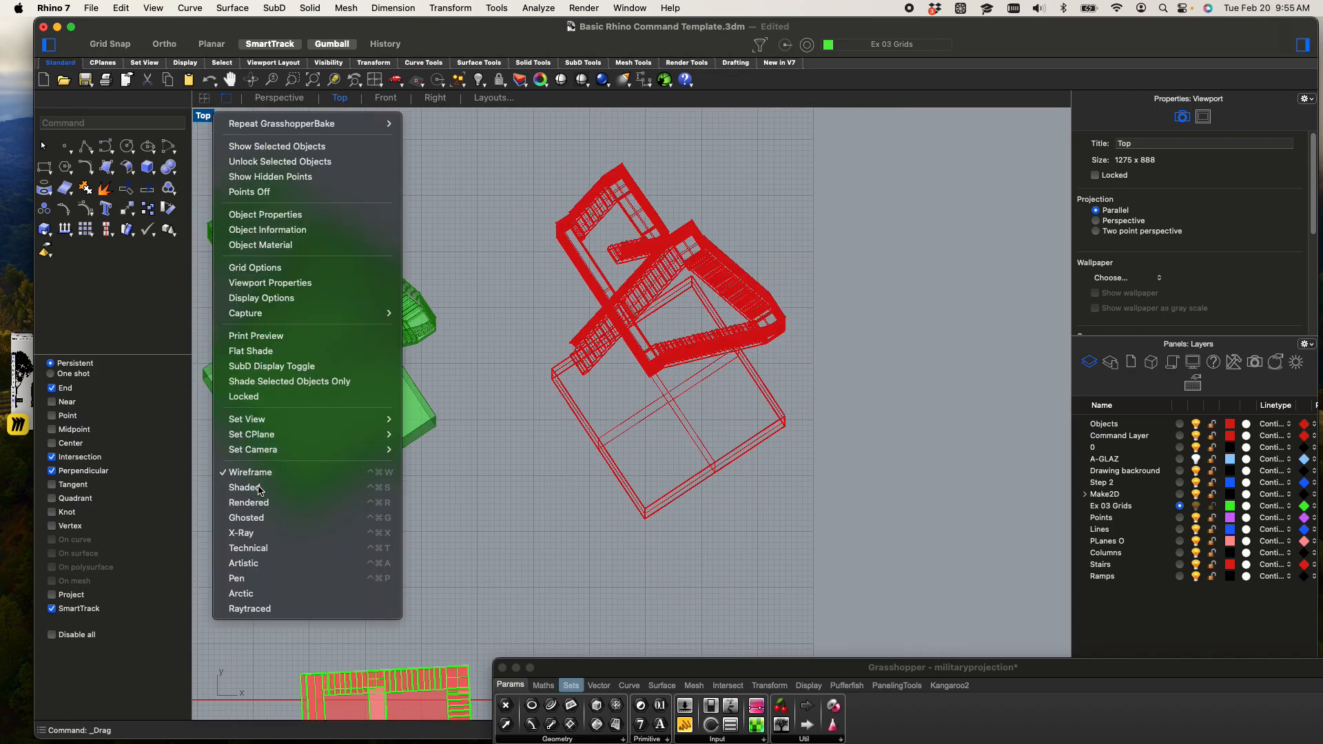
left_click(260, 489)
scroll(684, 288, "up", 5)
left_click(621, 266)
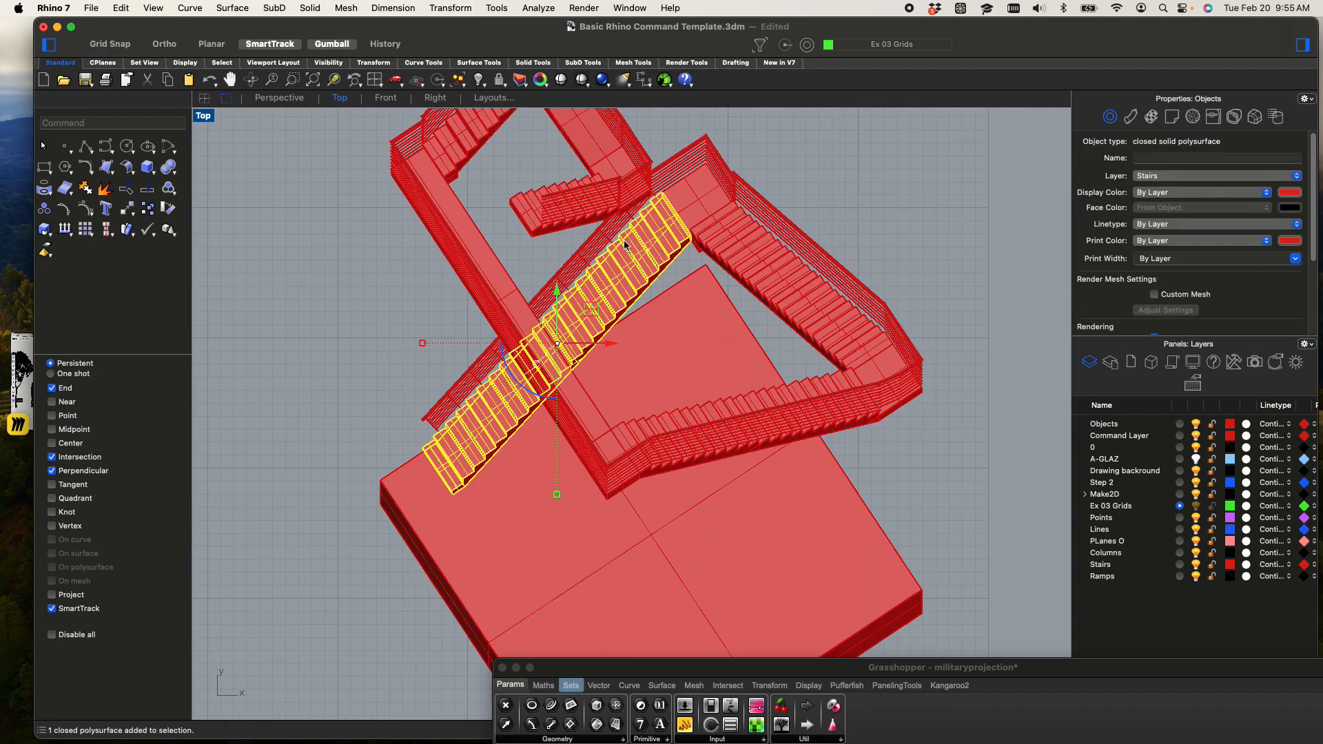
left_click(862, 186)
Run Make2D on the baked stairs and base box from the Top view, maintaining source layers and including hidden lines
scroll(862, 186, "down", 5)
scroll(793, 174, "up", 3)
left_click_drag(631, 158, 891, 479)
type("Make2D")
key("Return")
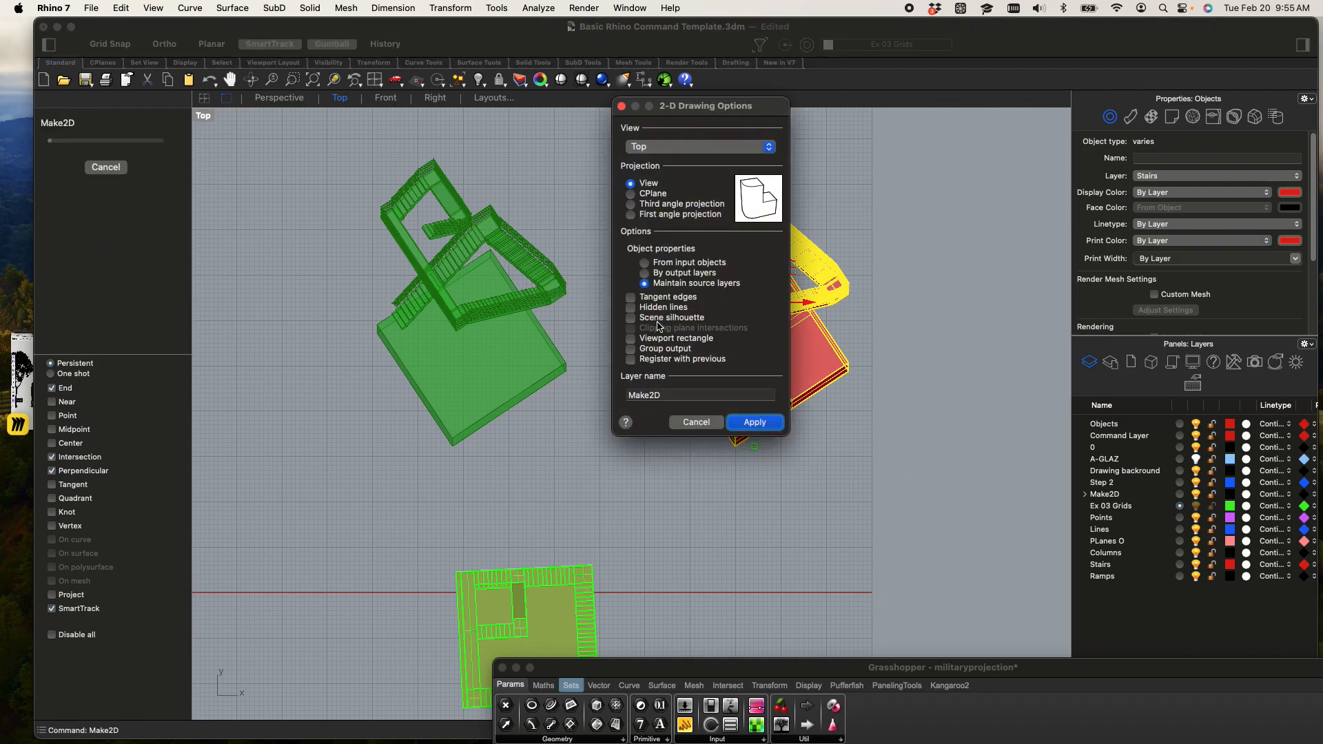
left_click(630, 308)
left_click(755, 421)
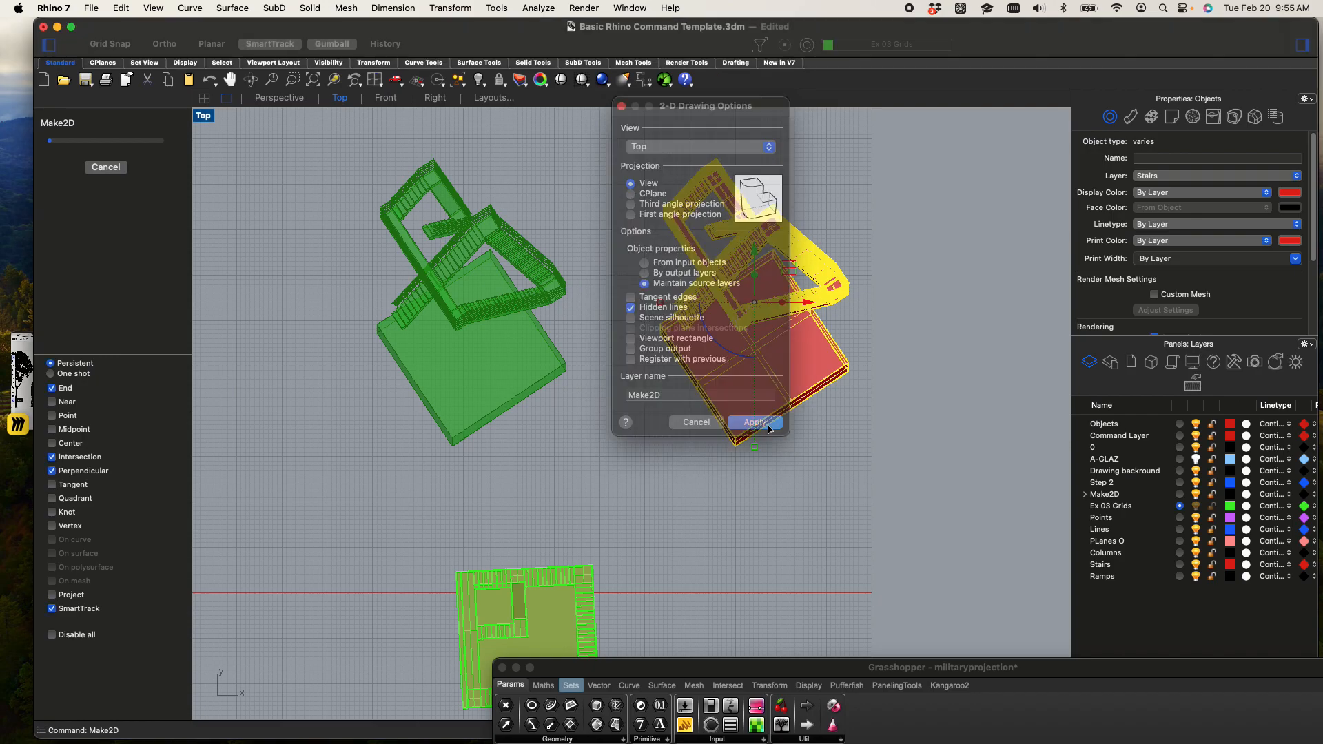
Examine the baked stair flights, treads and railings in the Top view while Make2D processes
scroll(725, 394, "up", 3)
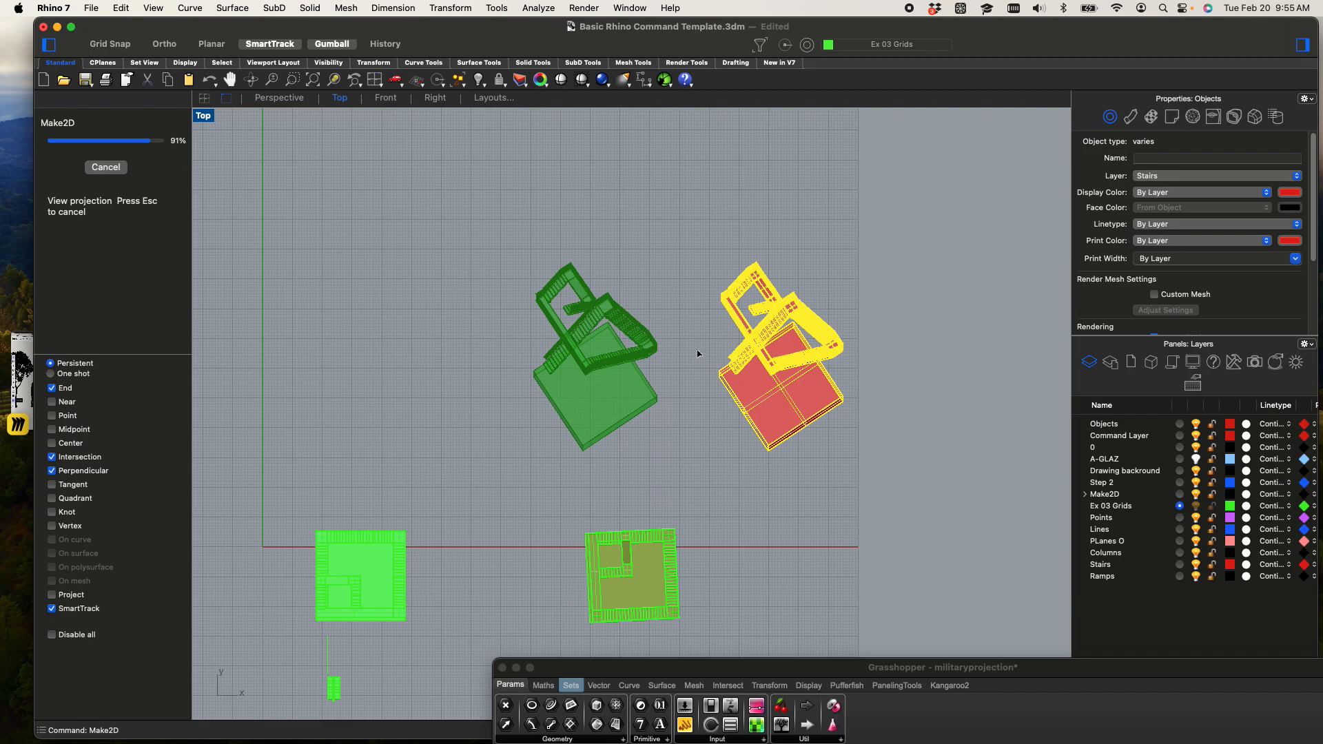
scroll(660, 393, "down", 3)
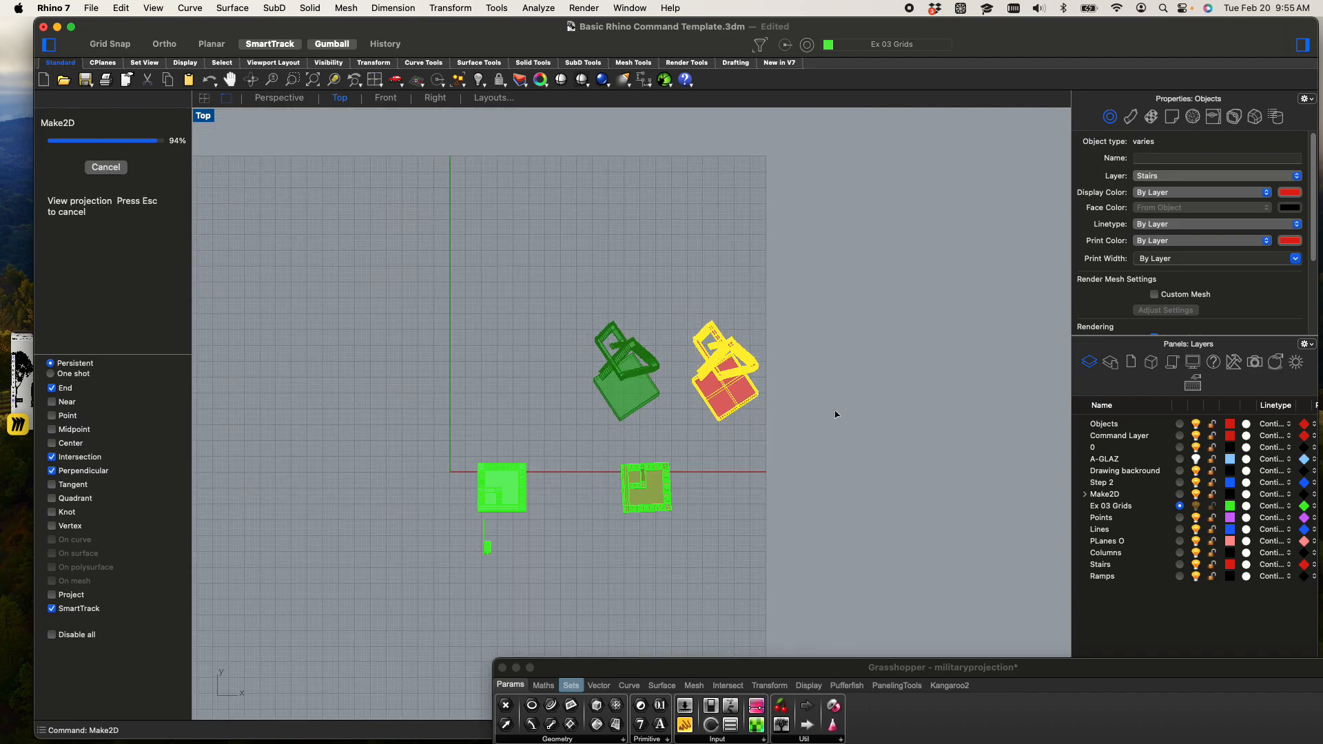
scroll(811, 398, "up", 5)
scroll(694, 383, "up", 1)
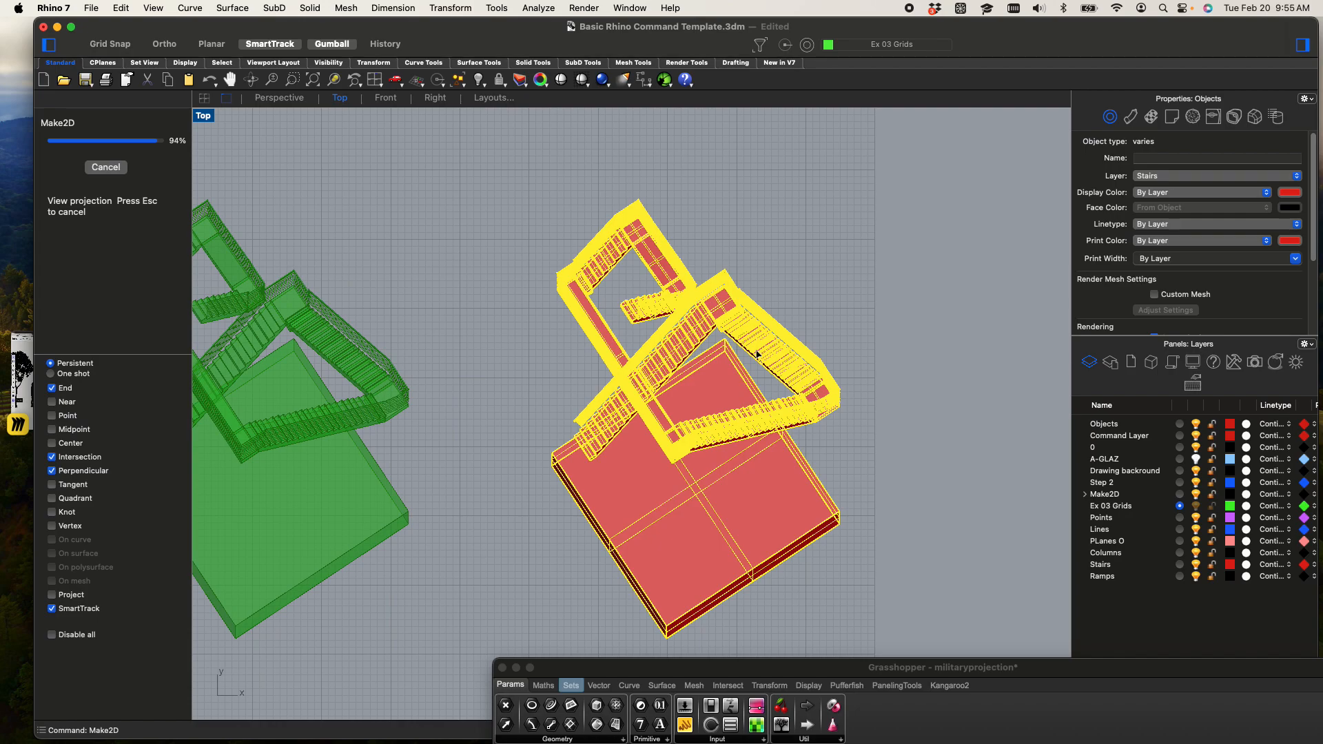
scroll(757, 355, "up", 5)
scroll(852, 336, "up", 5)
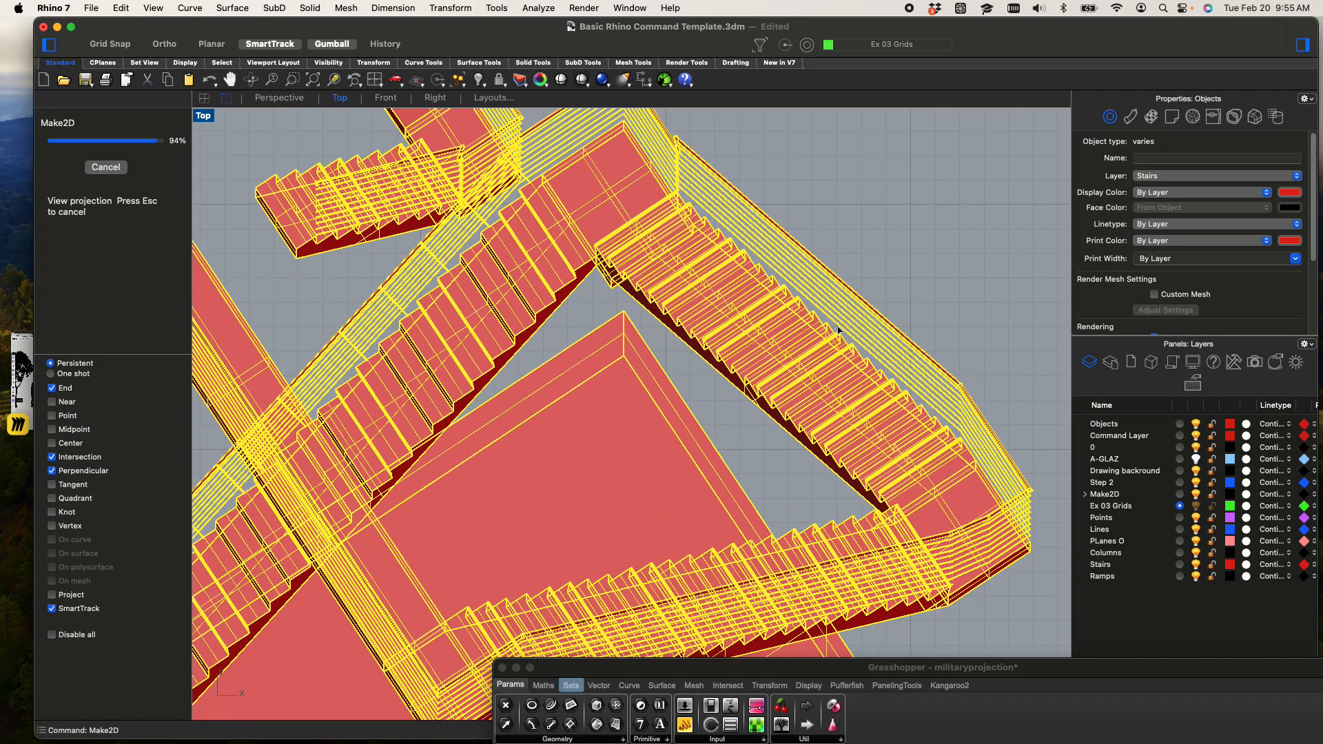
scroll(815, 330, "down", 3)
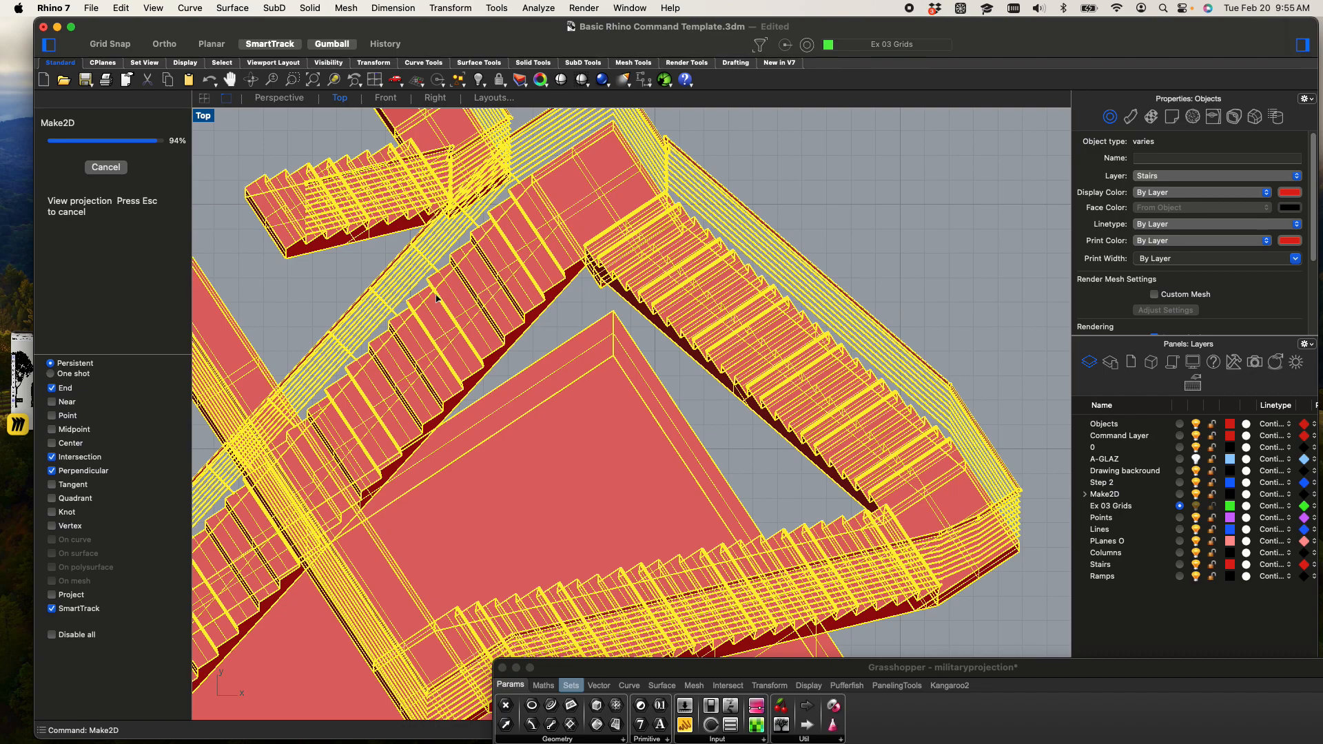
scroll(443, 296, "up", 4)
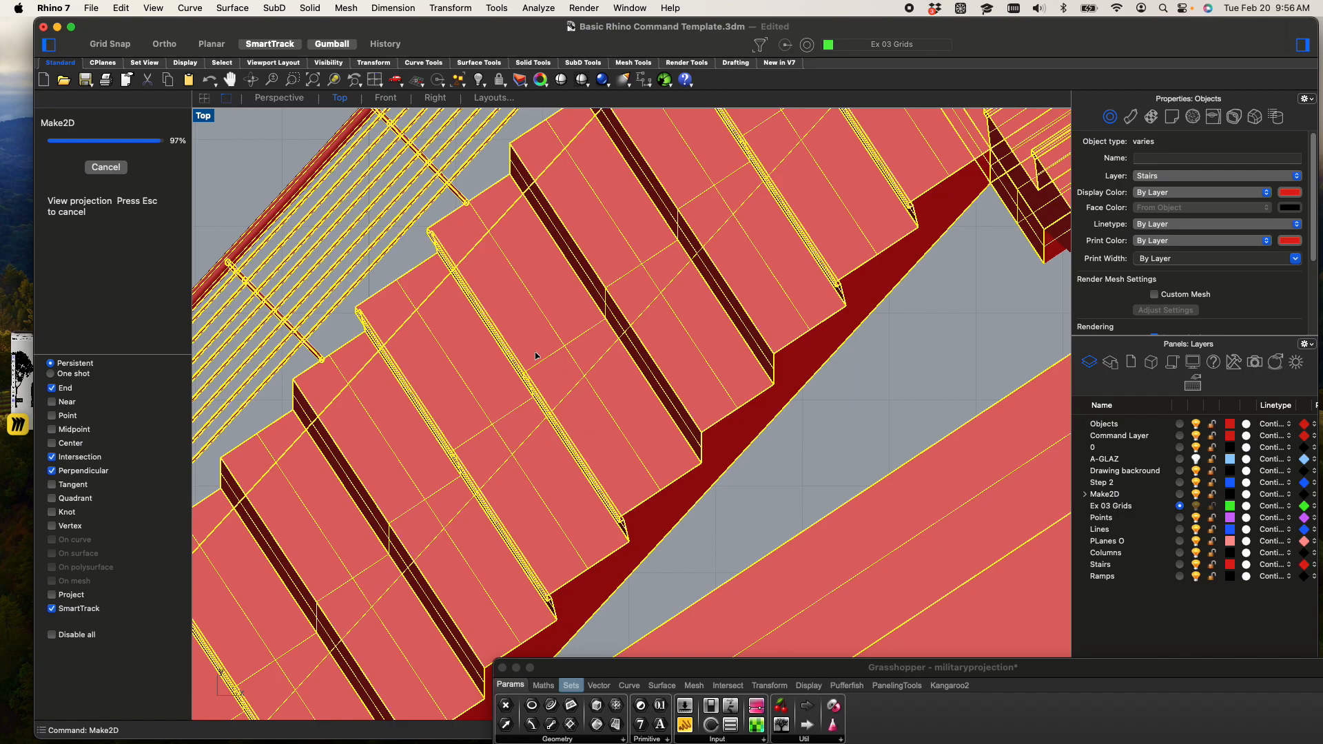
scroll(536, 355, "down", 15)
scroll(525, 365, "down", 2)
right_click_drag(376, 415, 602, 413)
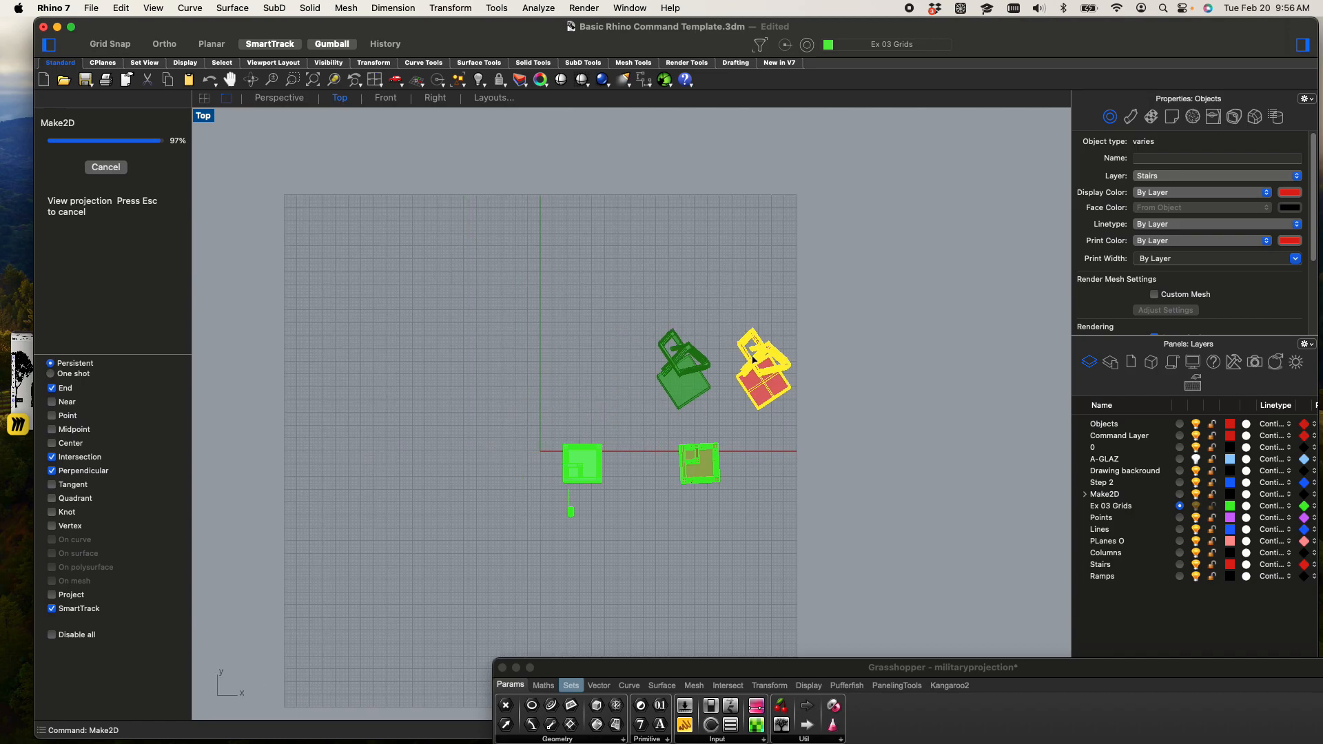
scroll(753, 358, "up", 5)
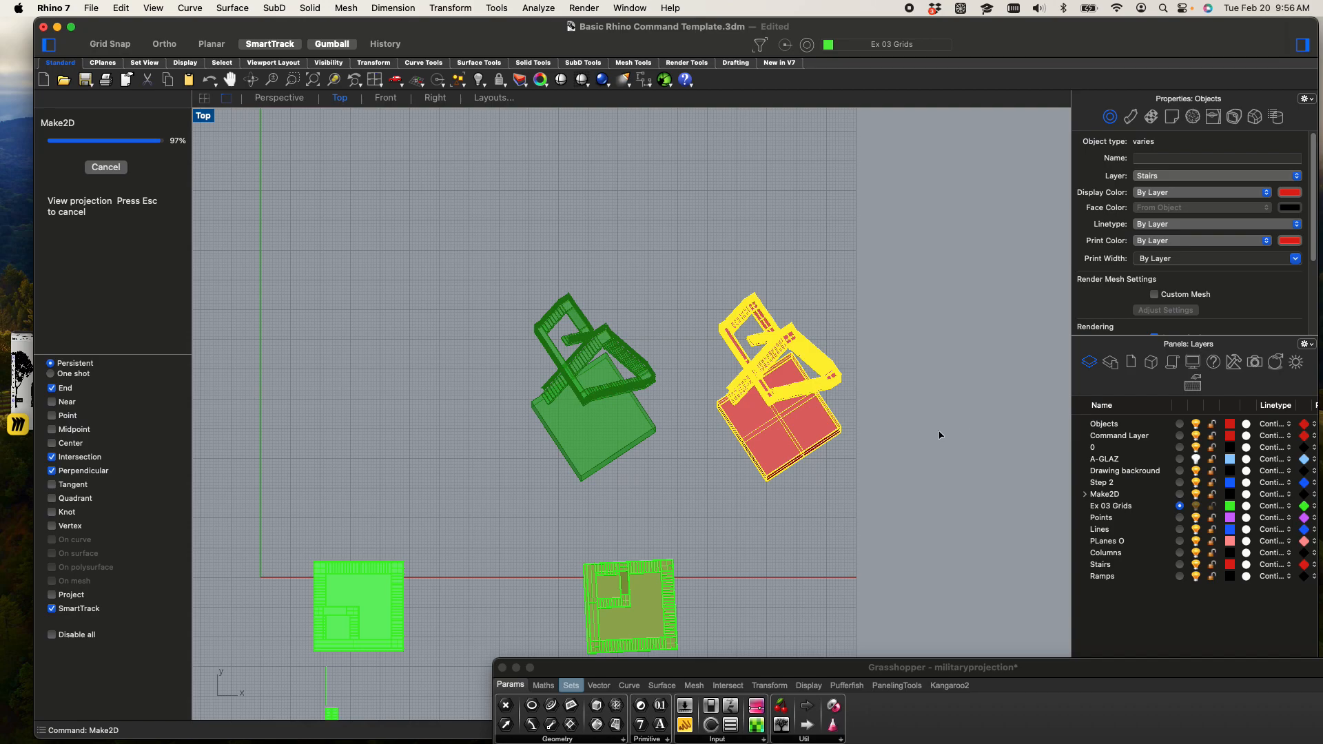
Turn off the Grasshopper geometry preview and minimize the Grasshopper window to uncover the Top viewport
left_click_drag(781, 672, 498, 284)
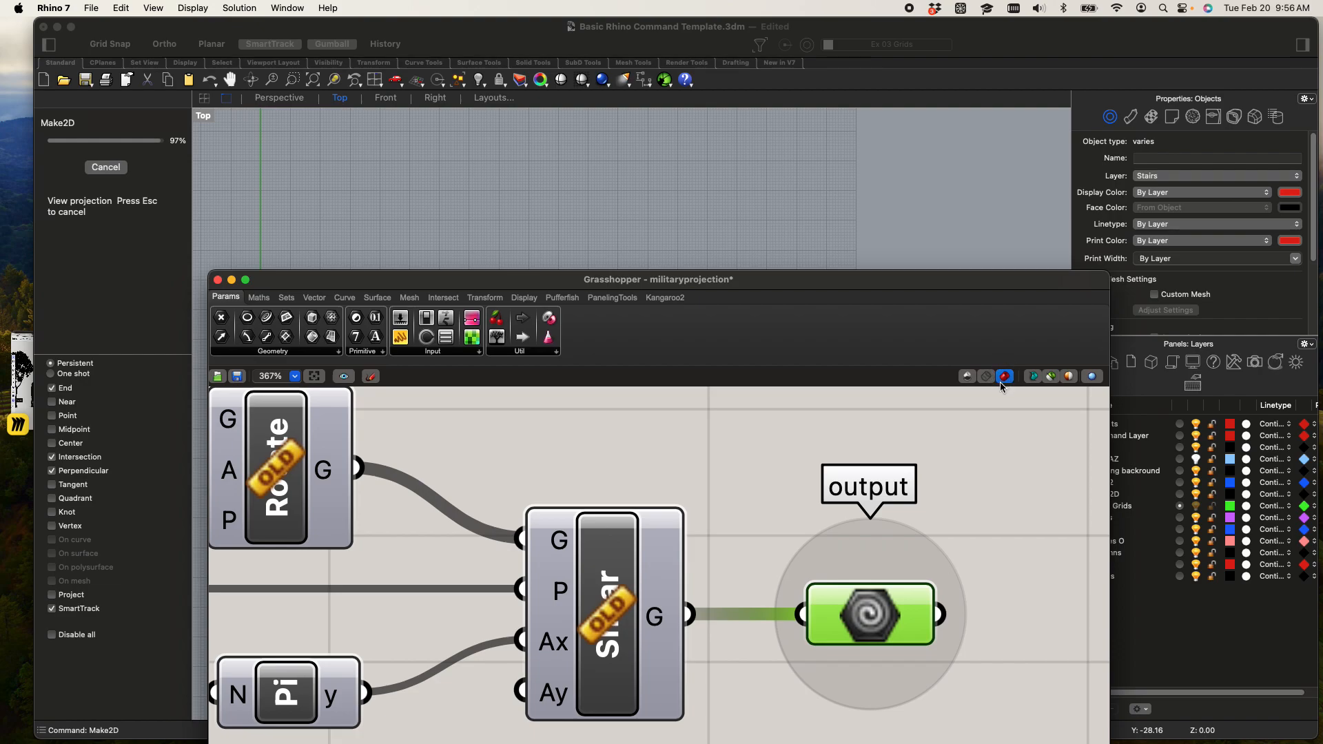
left_click(968, 381)
left_click_drag(882, 297, 1003, 635)
left_click_drag(455, 623, 455, 158)
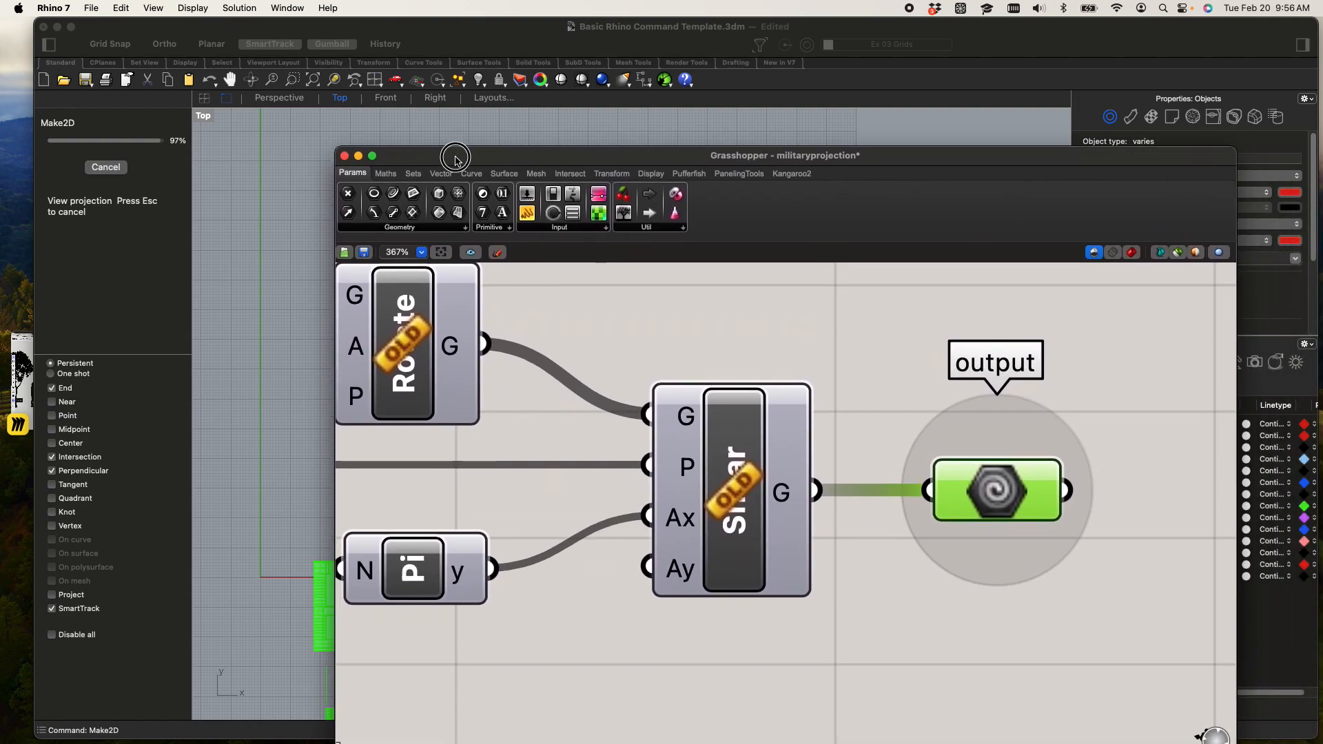
left_click_drag(448, 153, 447, 124)
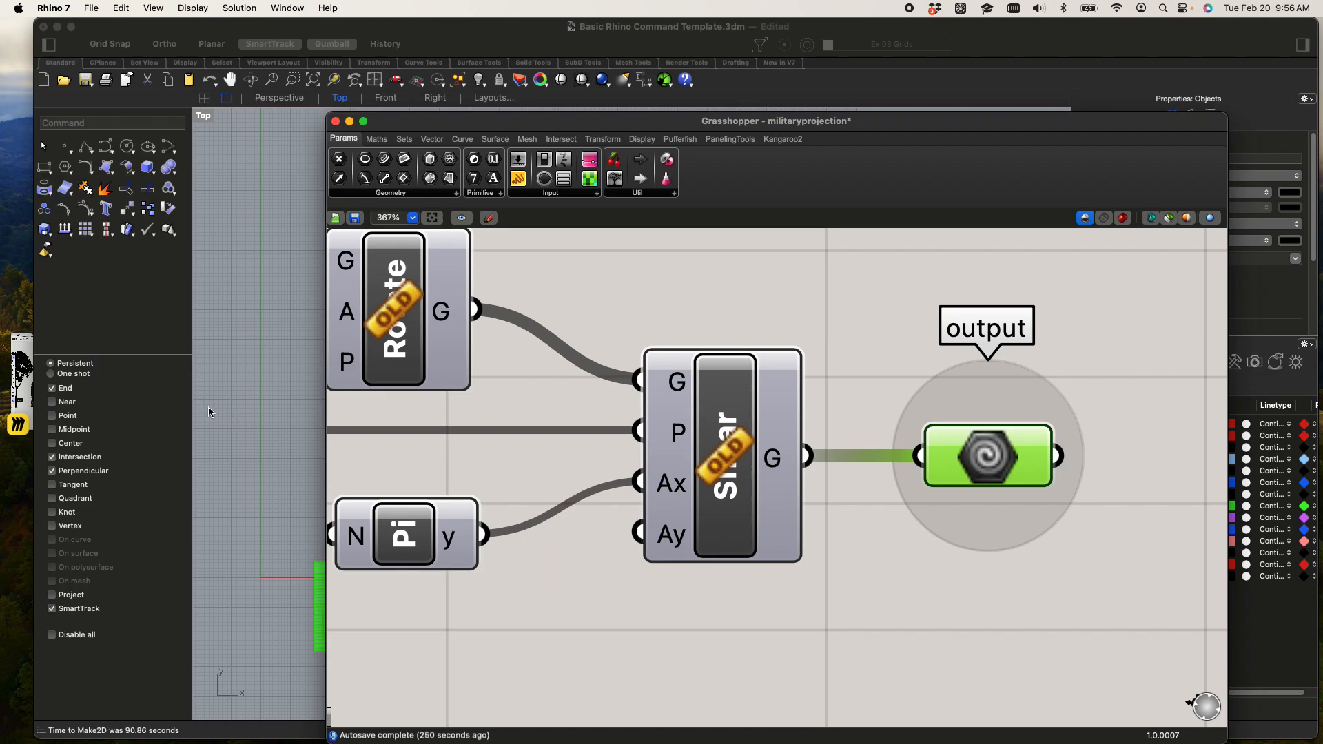
left_click(247, 411)
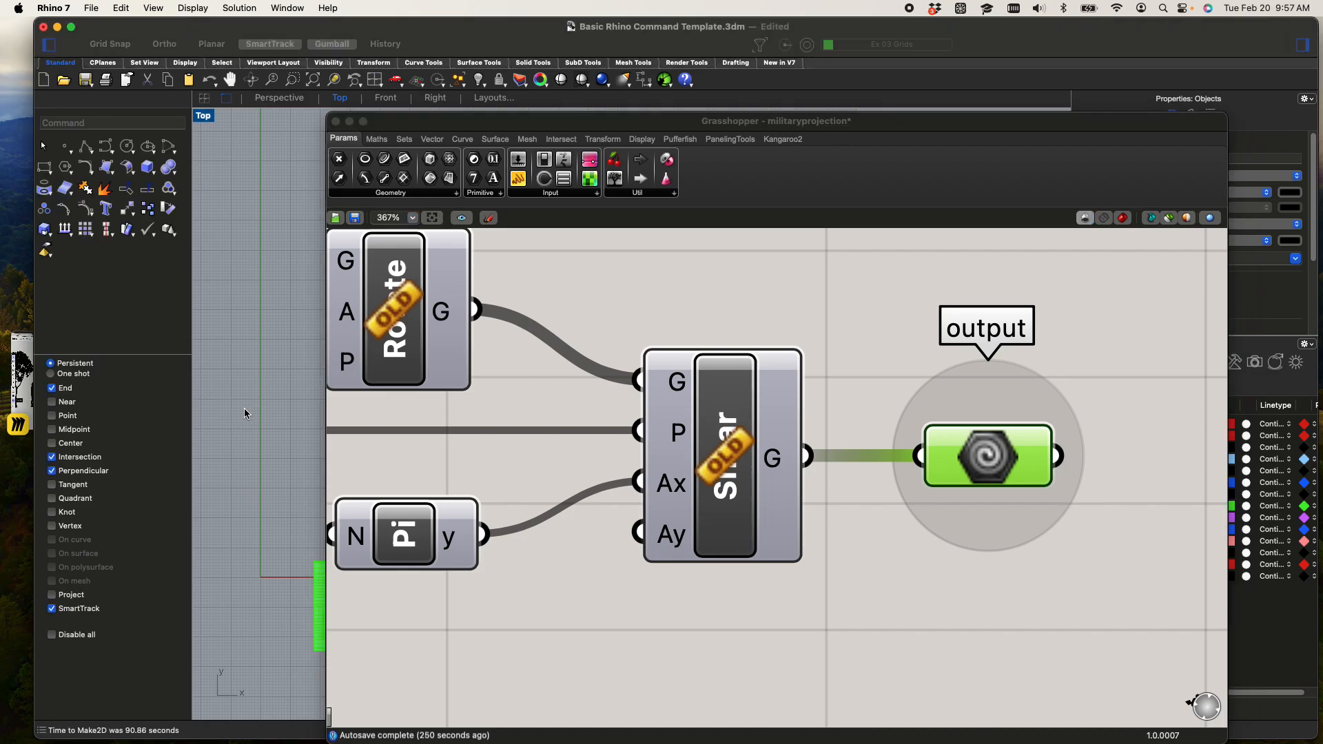
left_click(350, 122)
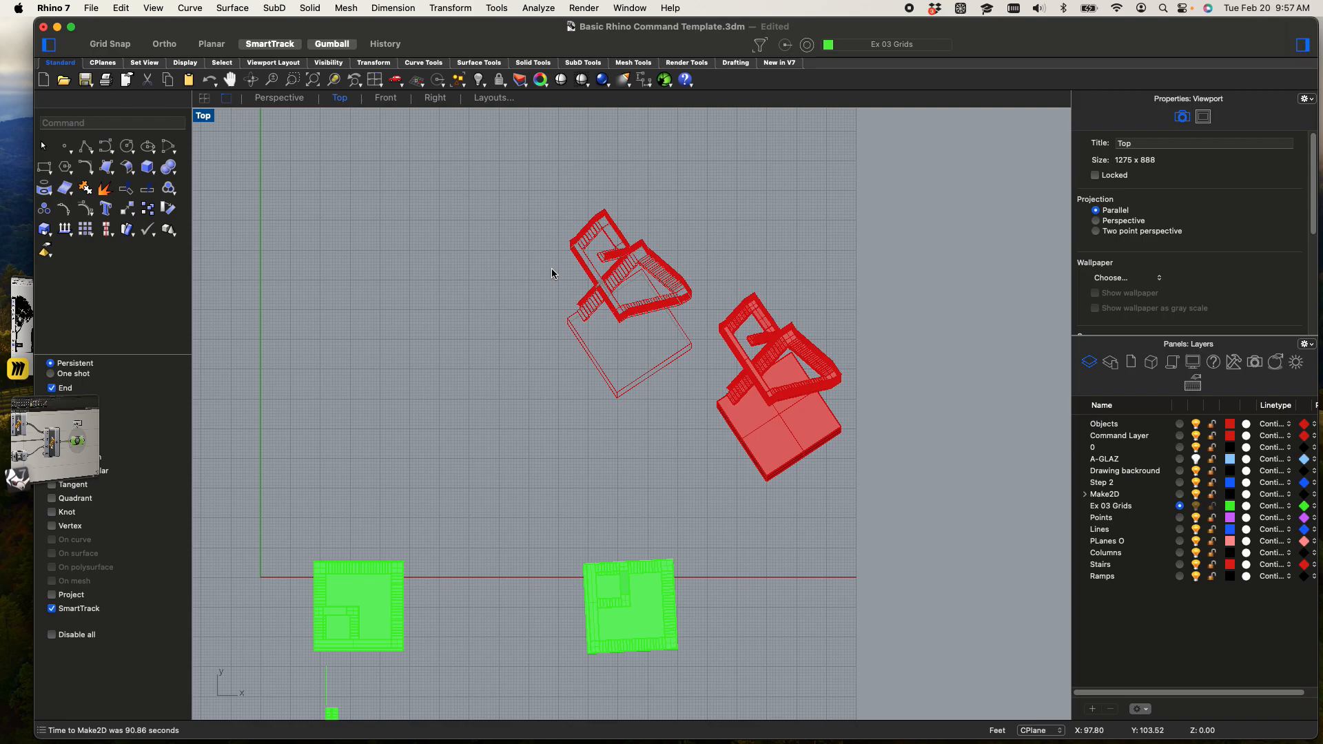
Move the complete Make2D drawing farther left, clear of the baked stairs and base box
scroll(612, 257, "down", 5)
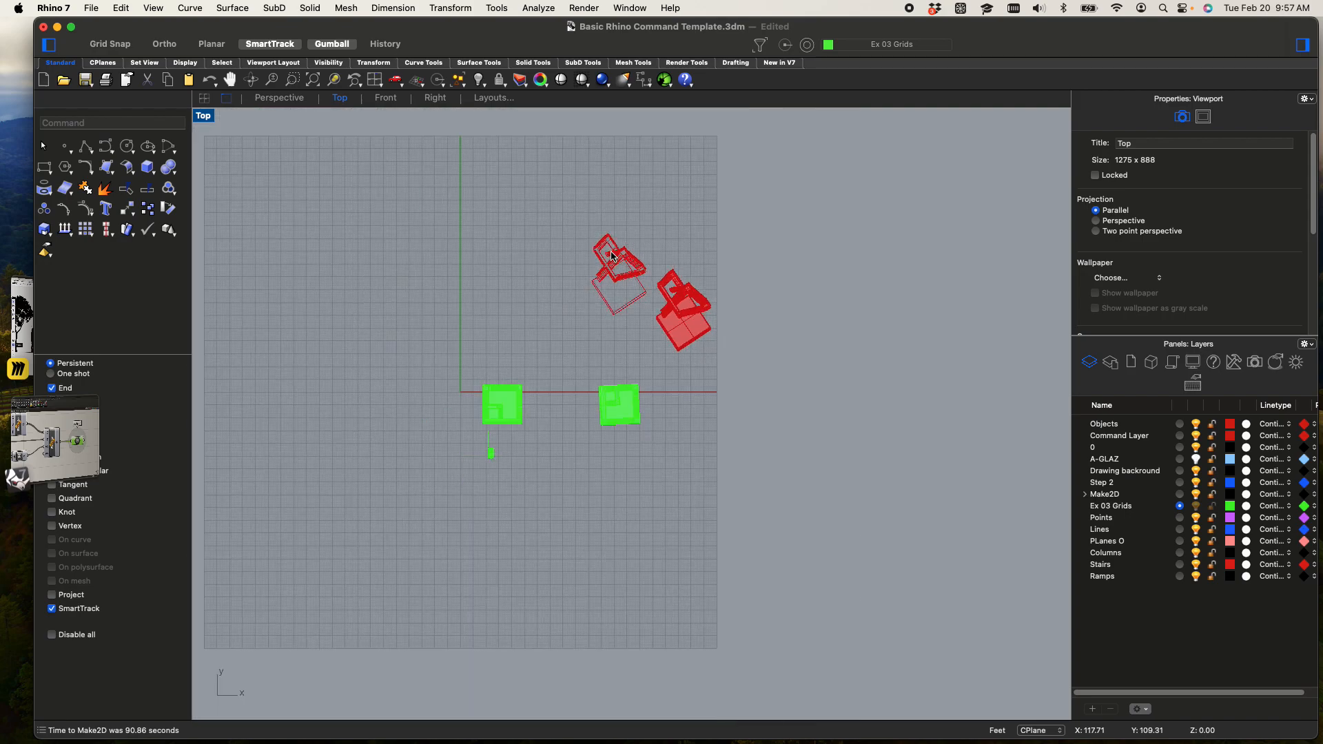
scroll(612, 257, "up", 5)
left_click_drag(504, 160, 723, 452)
left_click_drag(705, 316, 552, 315)
scroll(490, 281, "up", 4)
left_click(750, 336)
Delete the small rounded tube-end curves at two railing joints beside the outer landing in the Make2D drawing
scroll(619, 334, "up", 8)
scroll(579, 306, "up", 10)
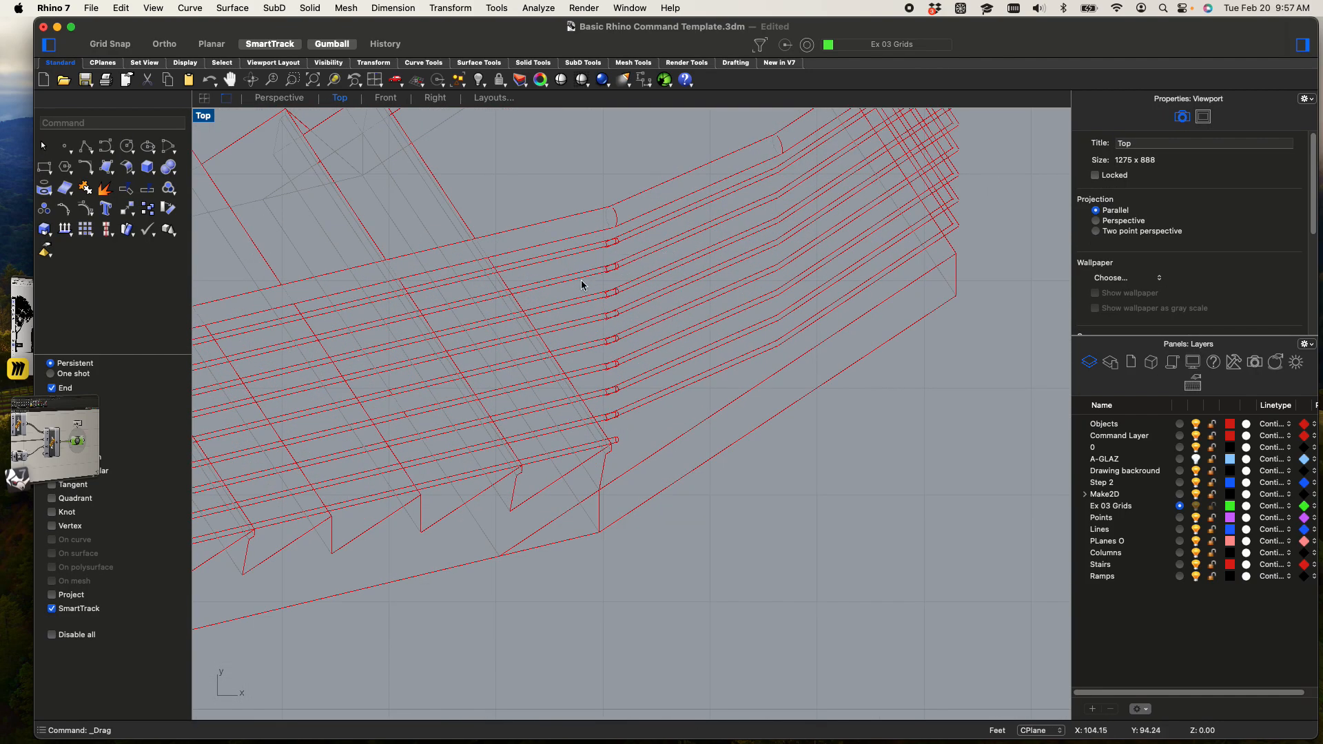
scroll(606, 393, "up", 10)
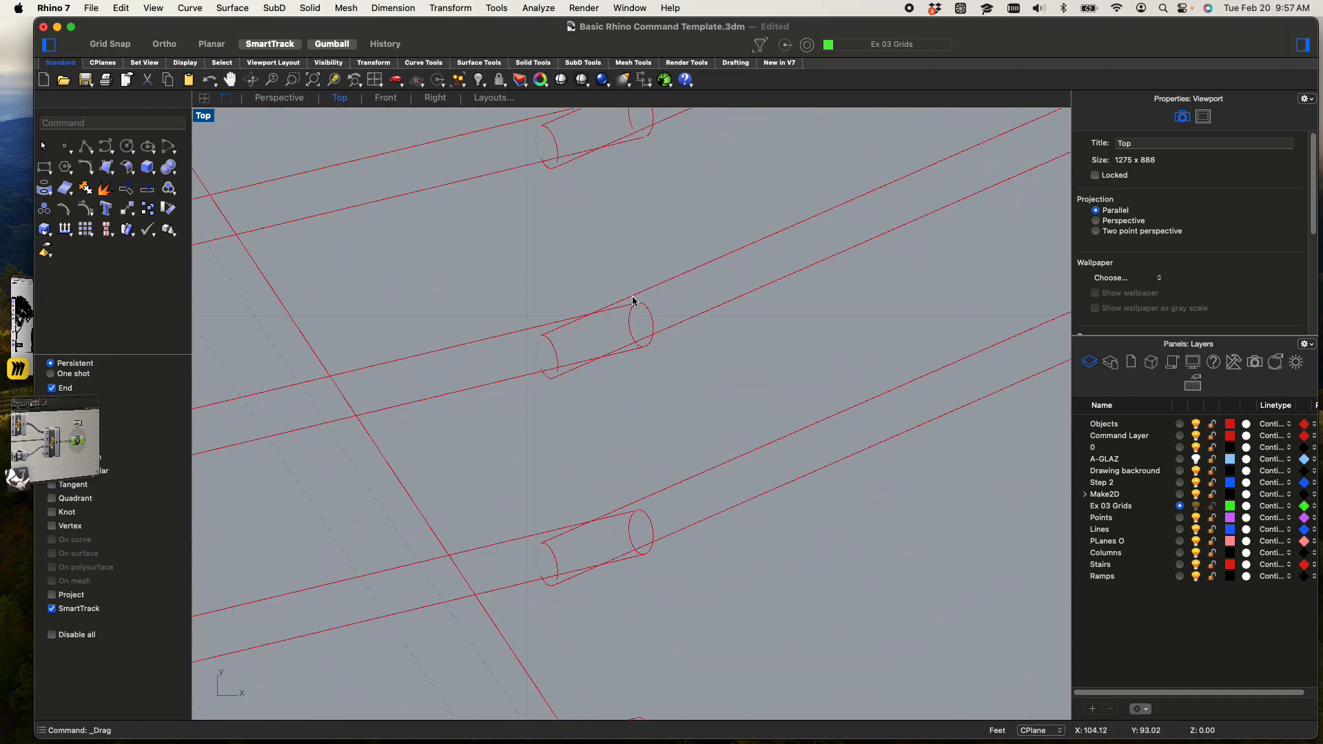
left_click_drag(585, 265, 680, 383)
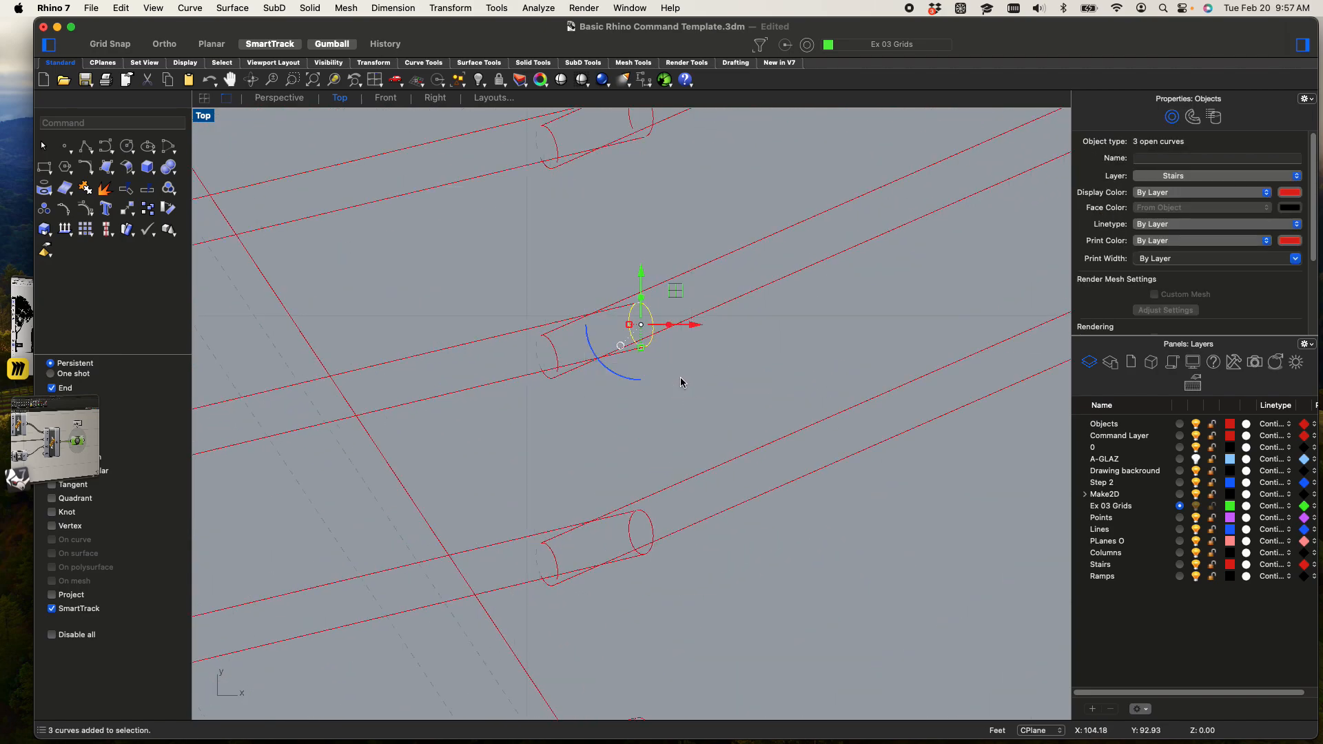
left_click(680, 382)
left_click_drag(589, 473, 703, 594)
left_click(703, 592)
left_click_drag(523, 485, 605, 627)
key("Delete")
Trim the overlapping ends of two crossing railing lines so they meet in a clean corner
scroll(593, 545, "up", 5)
left_click_drag(614, 549, 553, 470)
type("trim")
key("Return")
left_click(653, 518)
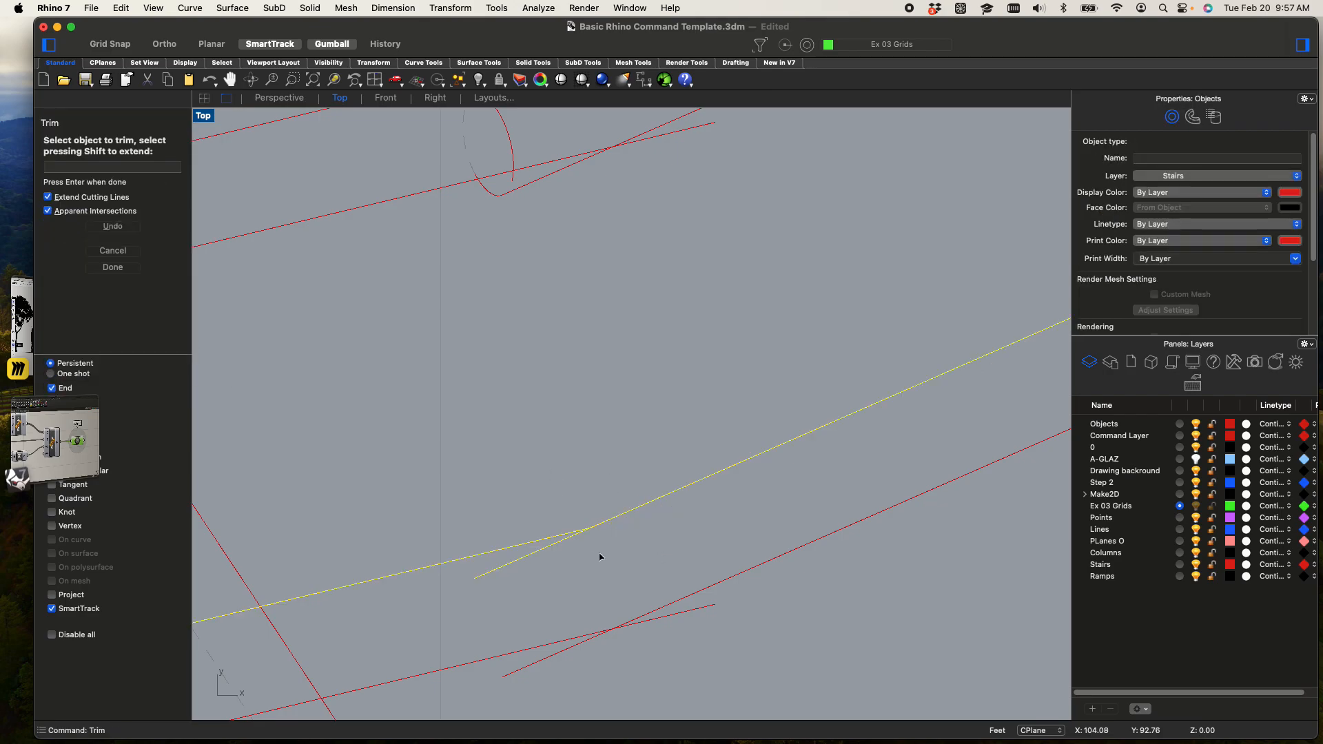
left_click(531, 555)
key("Return")
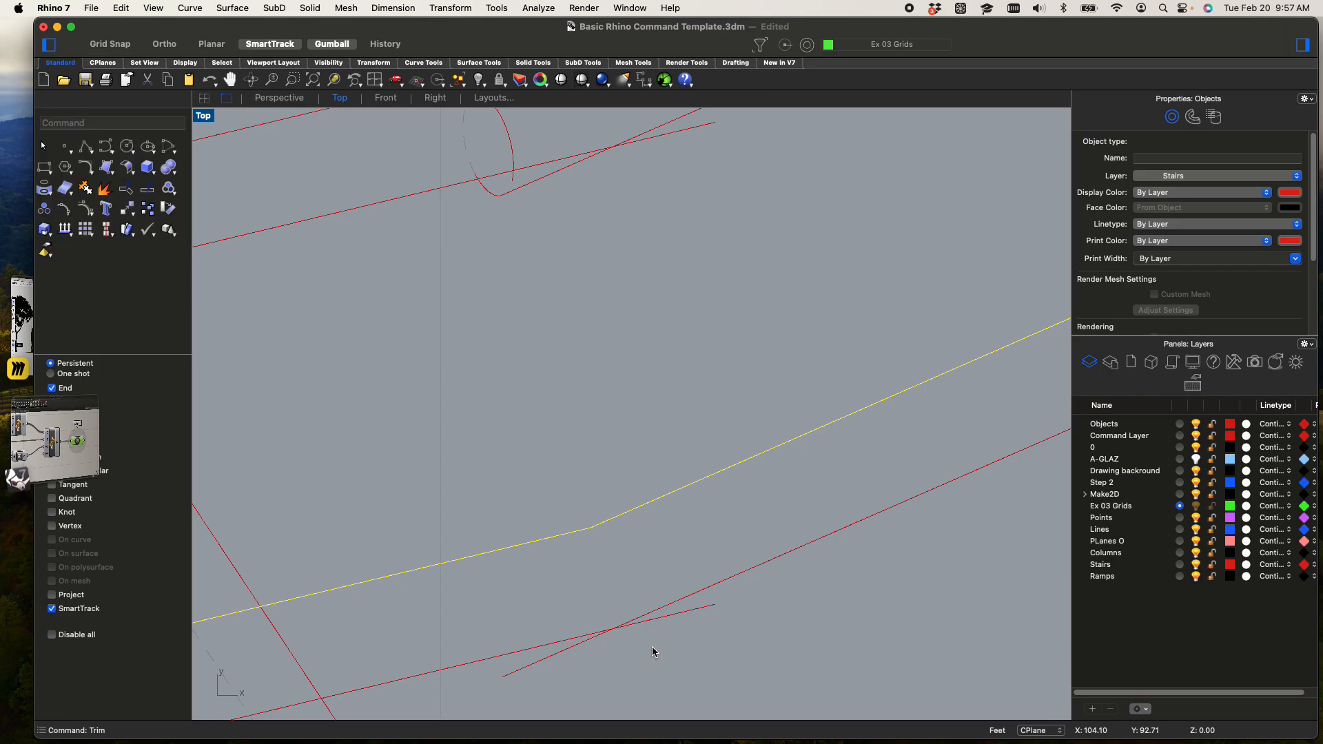
Delete the remaining small tube-end curves along the stack of railing joints at the same bend
scroll(652, 648, "down", 3)
scroll(669, 551, "down", 3)
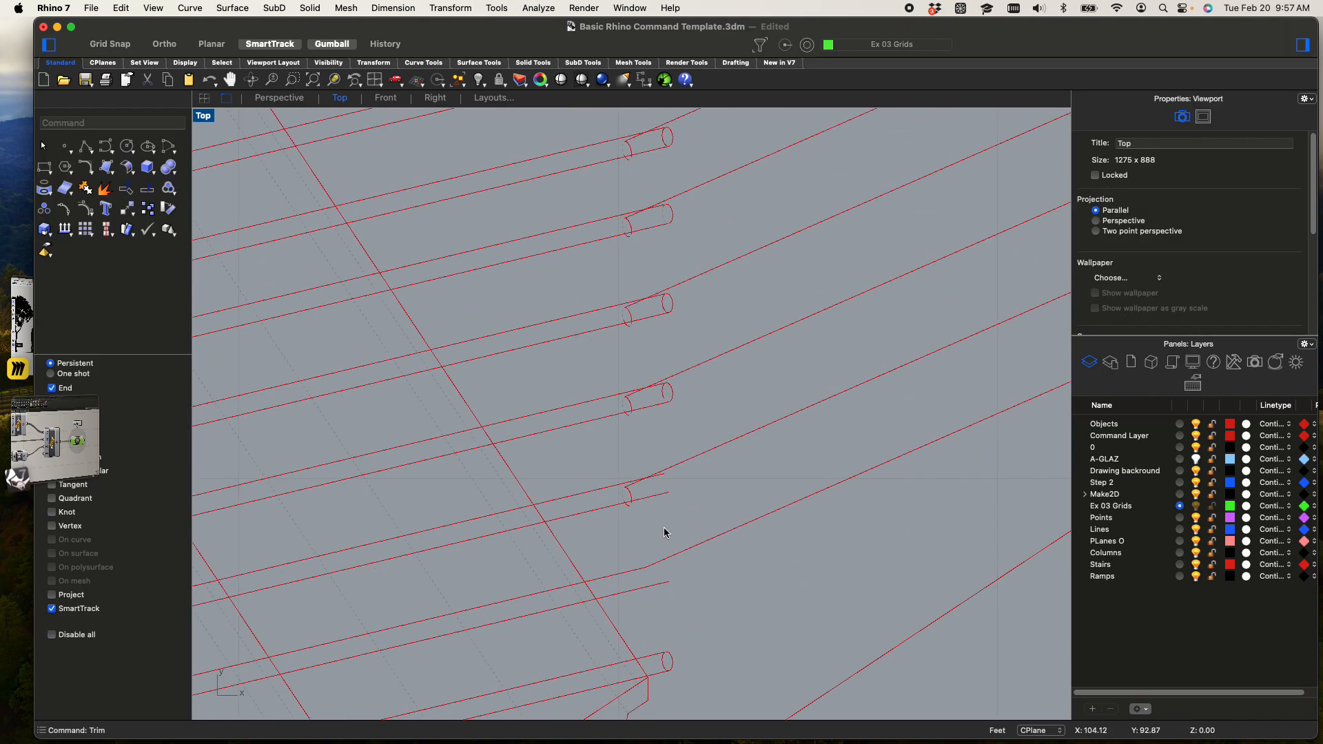
scroll(665, 592, "up", 1)
scroll(666, 600, "down", 2)
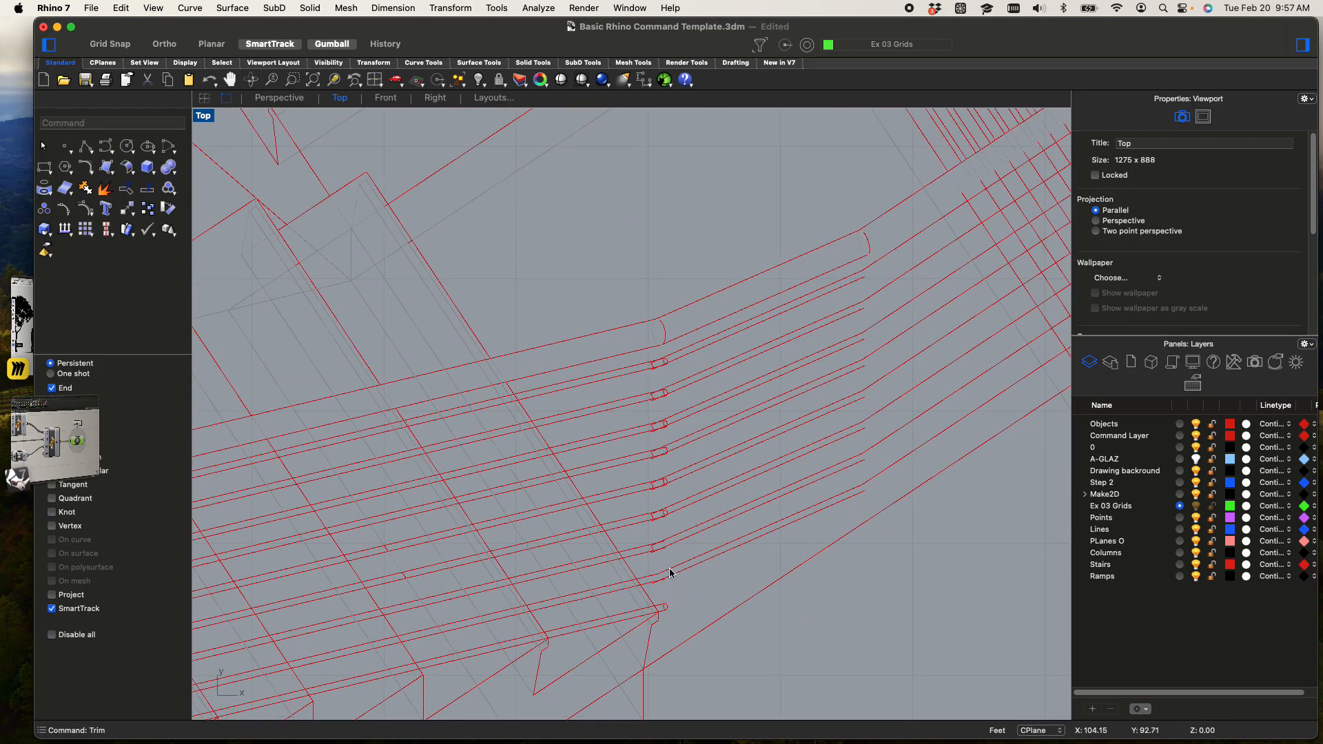
left_click_drag(627, 301, 731, 561)
key("Delete")
Inspect the overlapping railing lines at the outer landing corner and the Make2D drawing as a whole
scroll(729, 601, "down", 4)
scroll(676, 427, "down", 3)
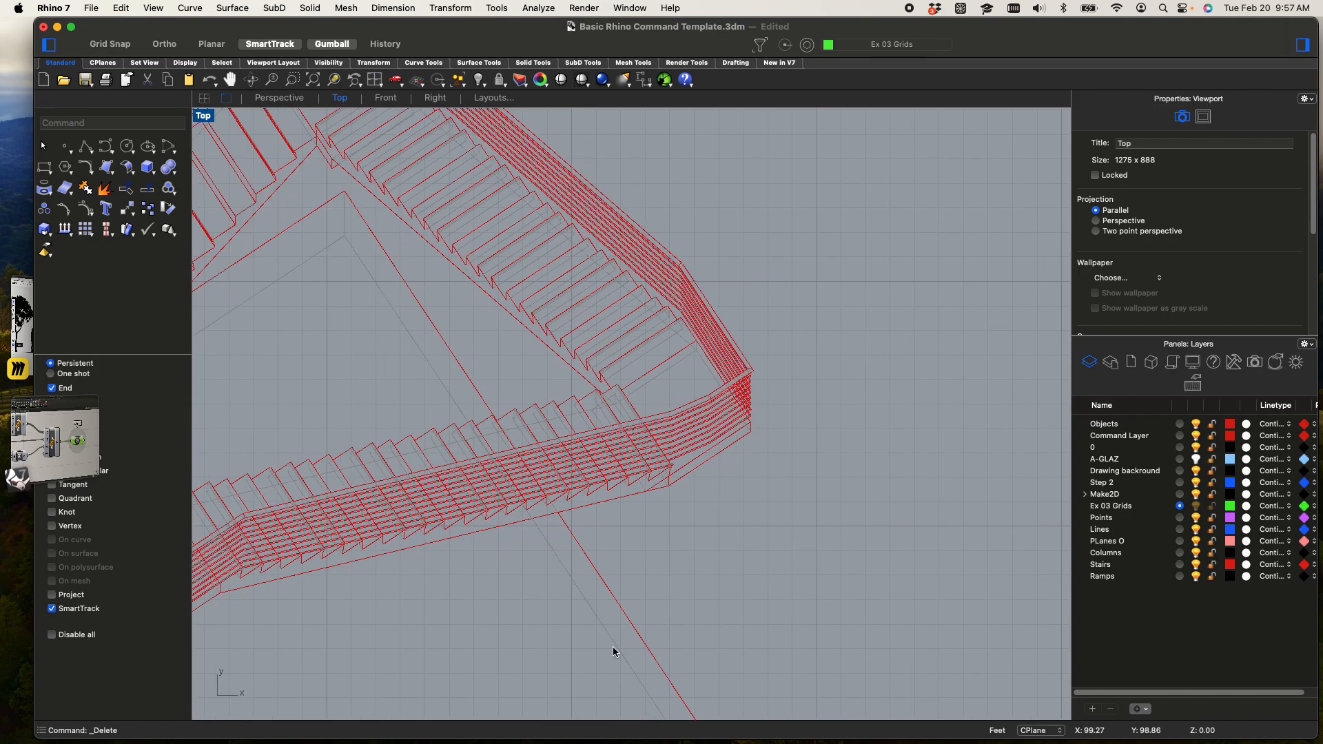
scroll(754, 415, "up", 5)
scroll(749, 350, "up", 5)
scroll(736, 313, "down", 7)
scroll(660, 270, "up", 9)
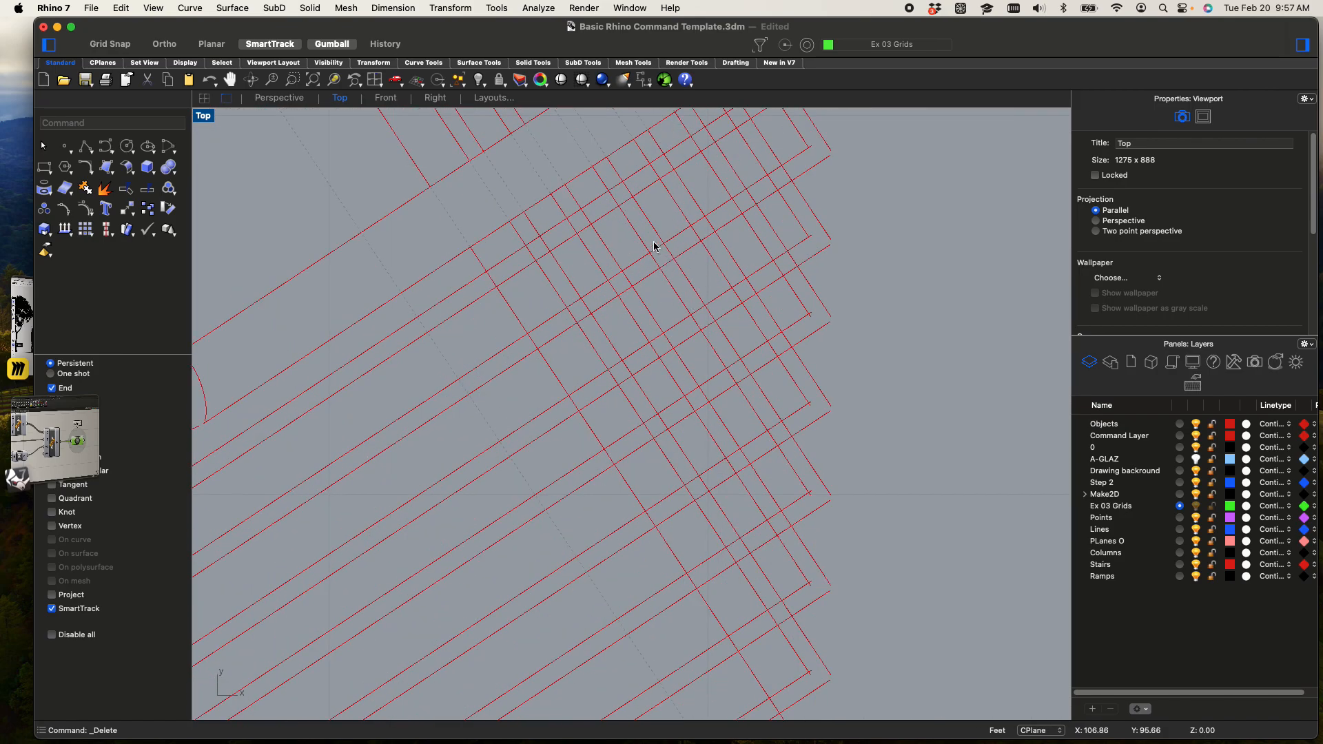
left_click_drag(621, 244, 870, 501)
scroll(779, 428, "down", 10)
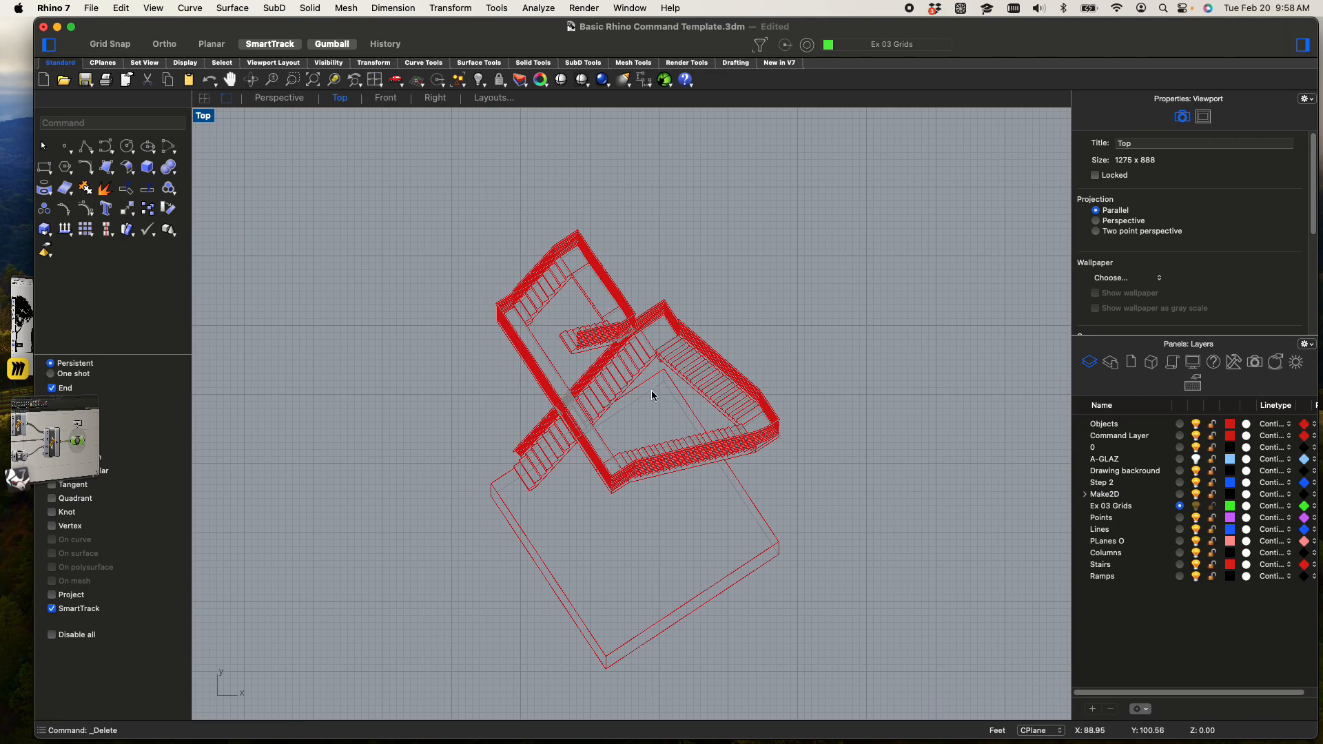
Close the Grasshopper window and check the extent of the Make2D linework by selecting and deselecting it
key("super+grave")
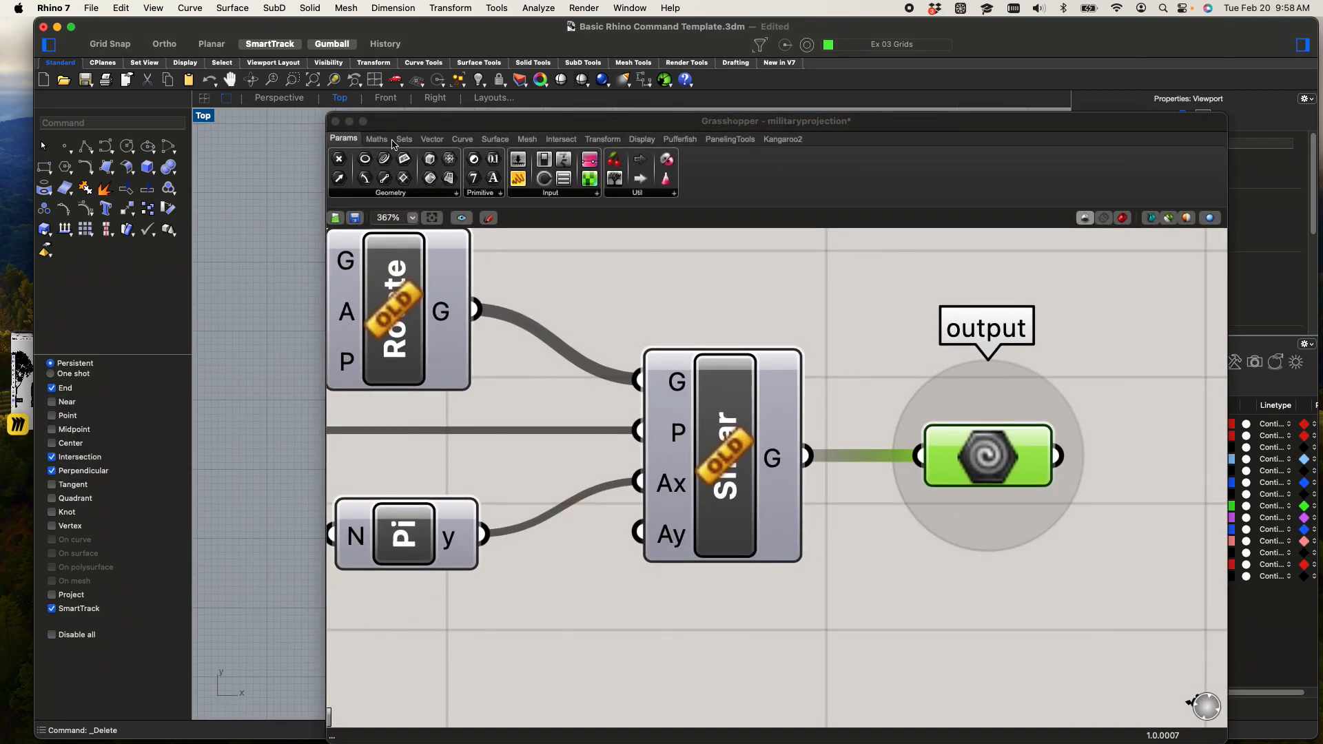
left_click(335, 121)
left_click_drag(349, 168, 654, 548)
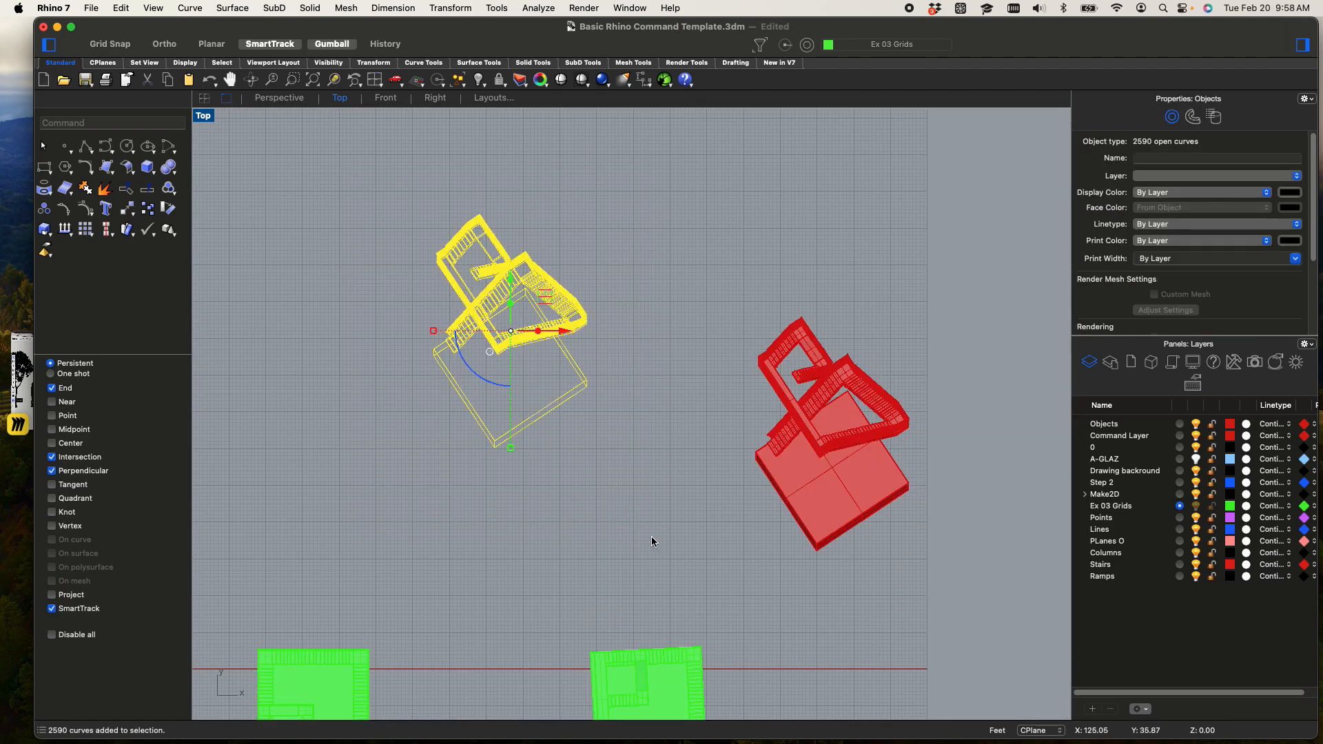
left_click(652, 522)
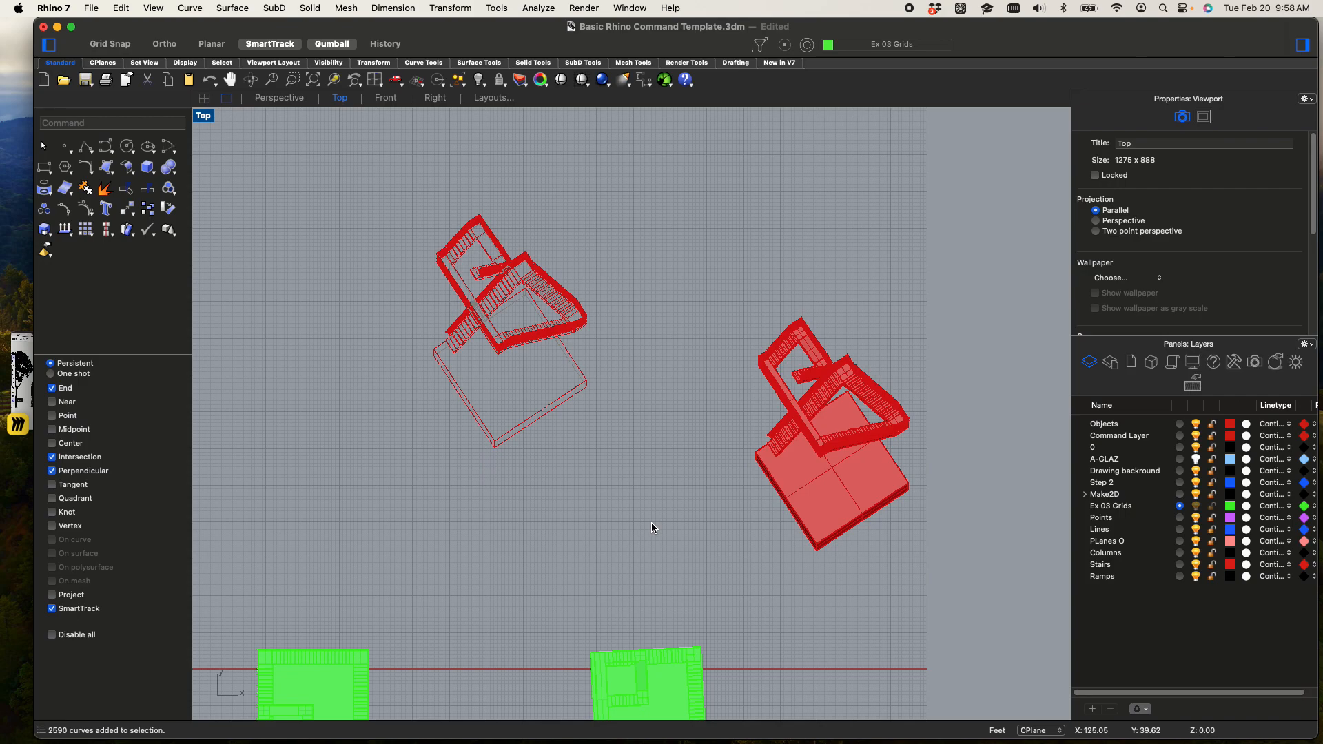
Draw an upright rectangle framing the Make2D drawing and move it up about 4 feet
key("Return")
left_click(400, 173)
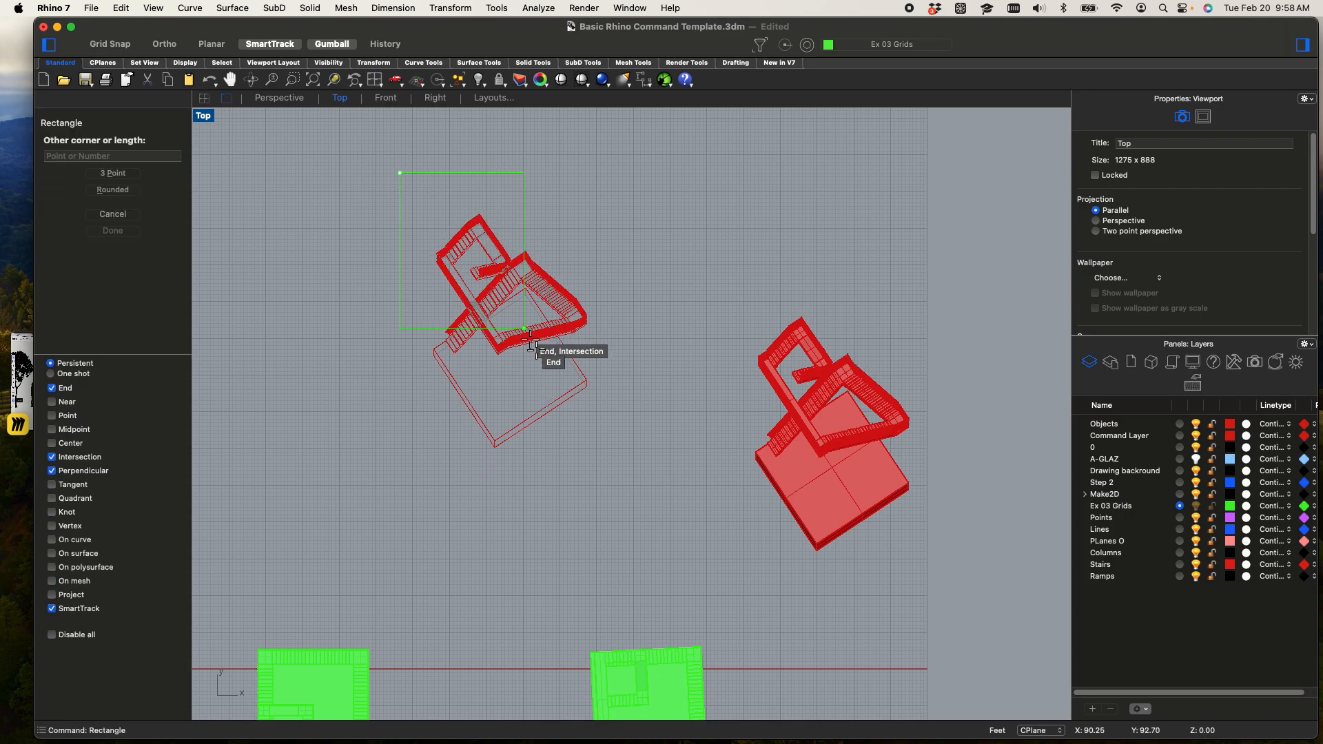
left_click(634, 529)
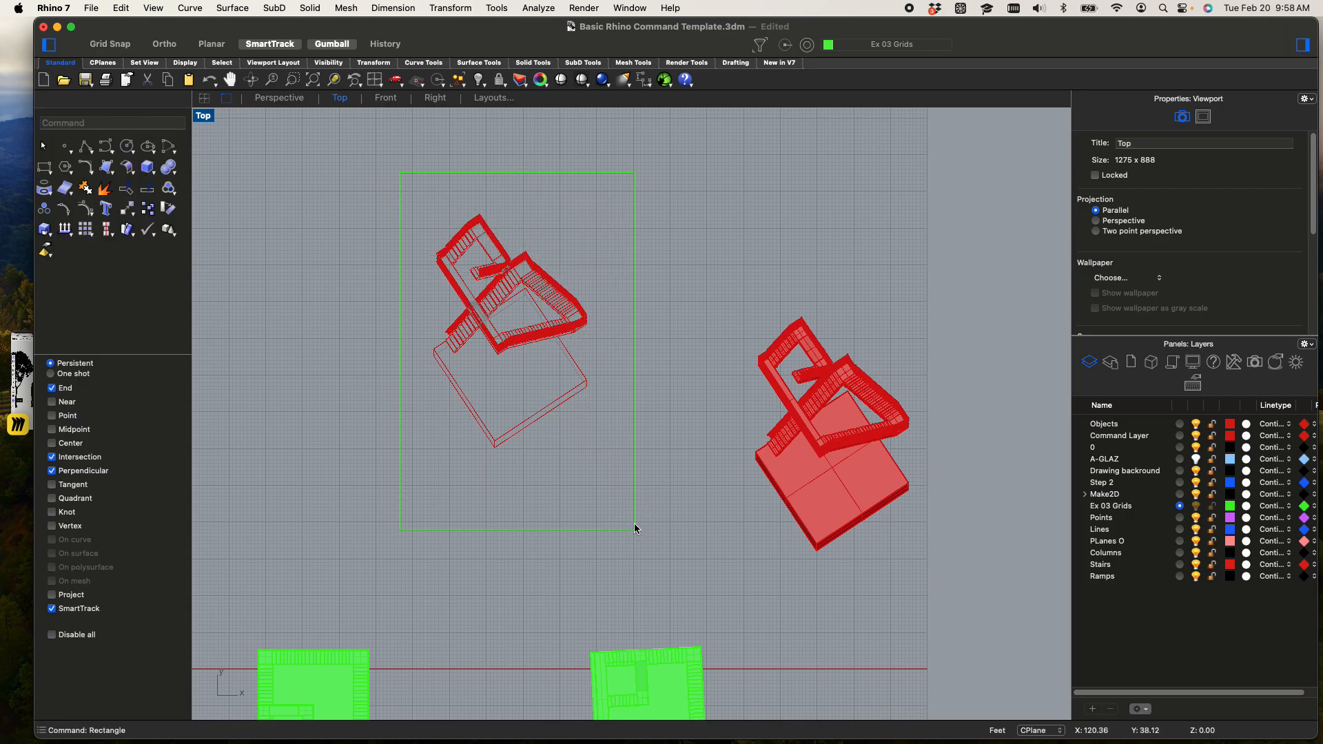
scroll(508, 340, "up", 2)
scroll(508, 340, "up", 1)
left_click_drag(343, 372, 340, 345)
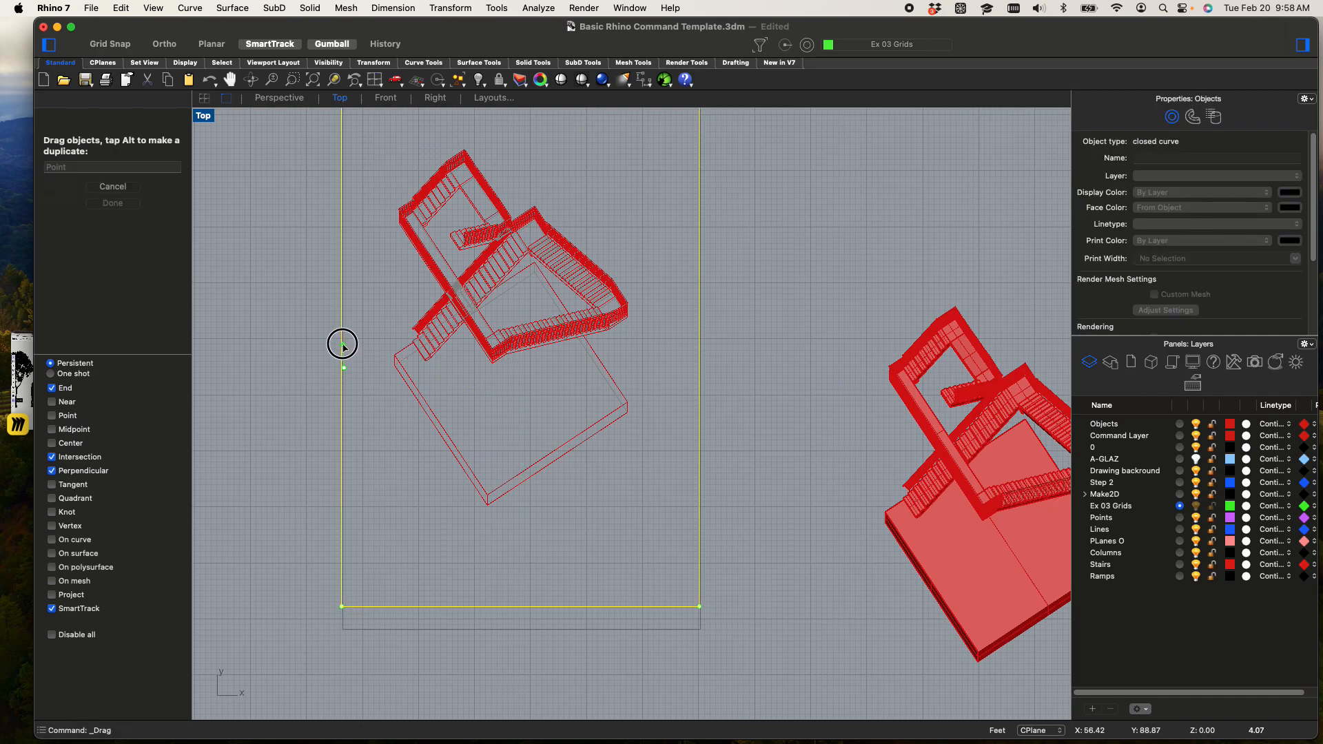
scroll(639, 361, "down", 3)
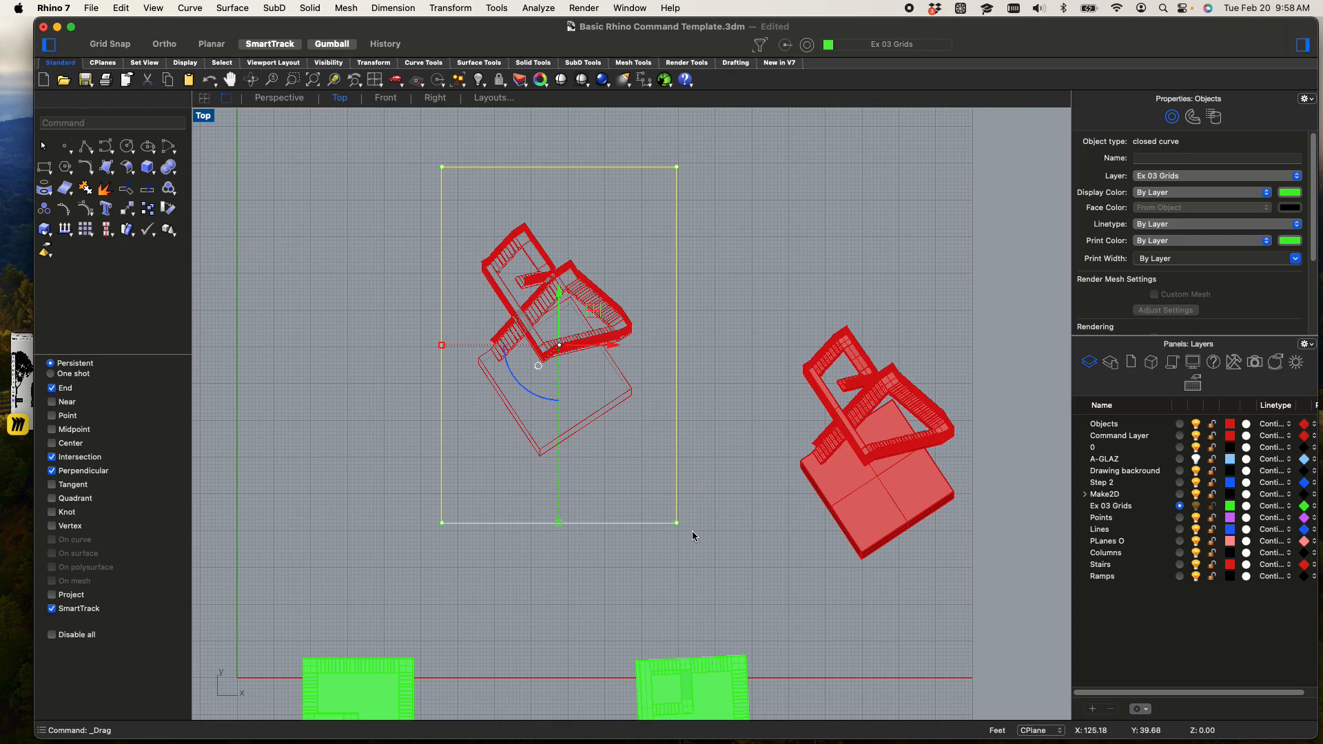
left_click_drag(676, 521, 729, 581)
key("super+z")
key("Escape")
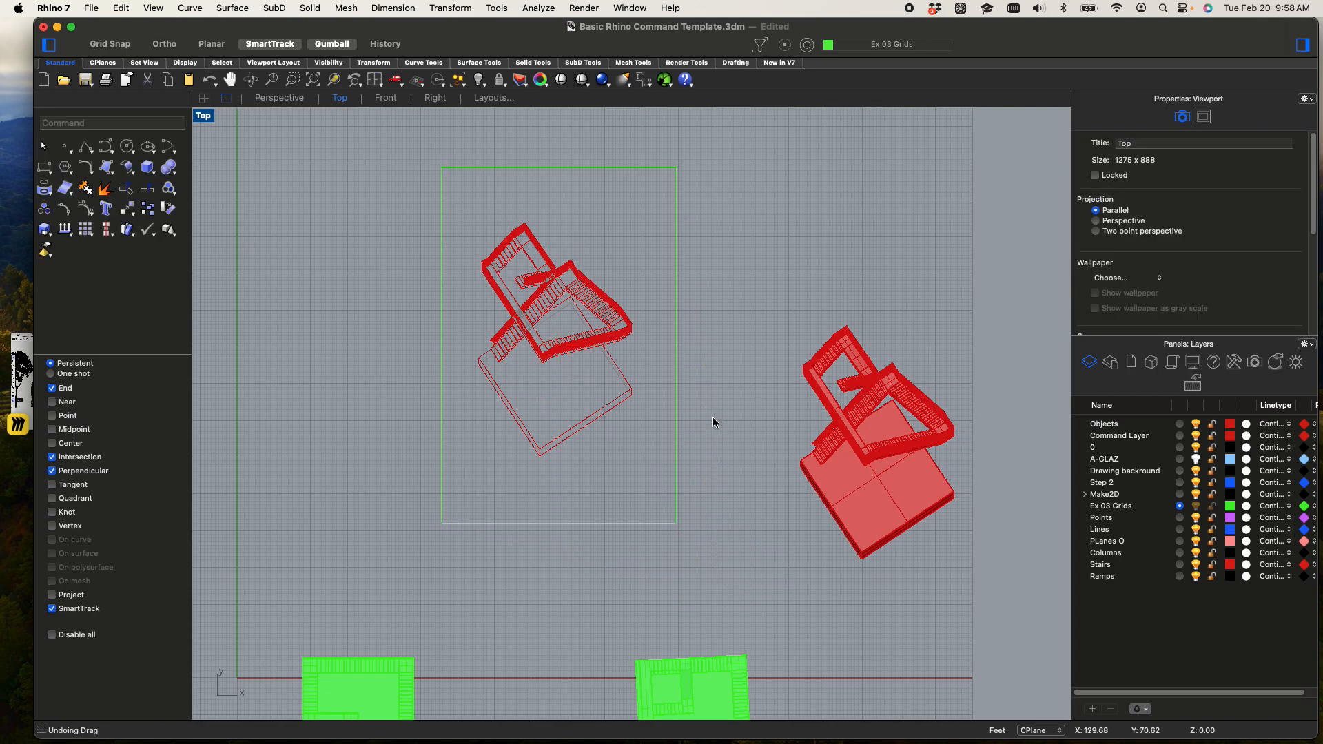
Enlarge the frame rectangle proportionally to leave wider margins around the Make2D drawing
left_click(679, 471)
left_click_drag(557, 523, 557, 612)
left_click(557, 550)
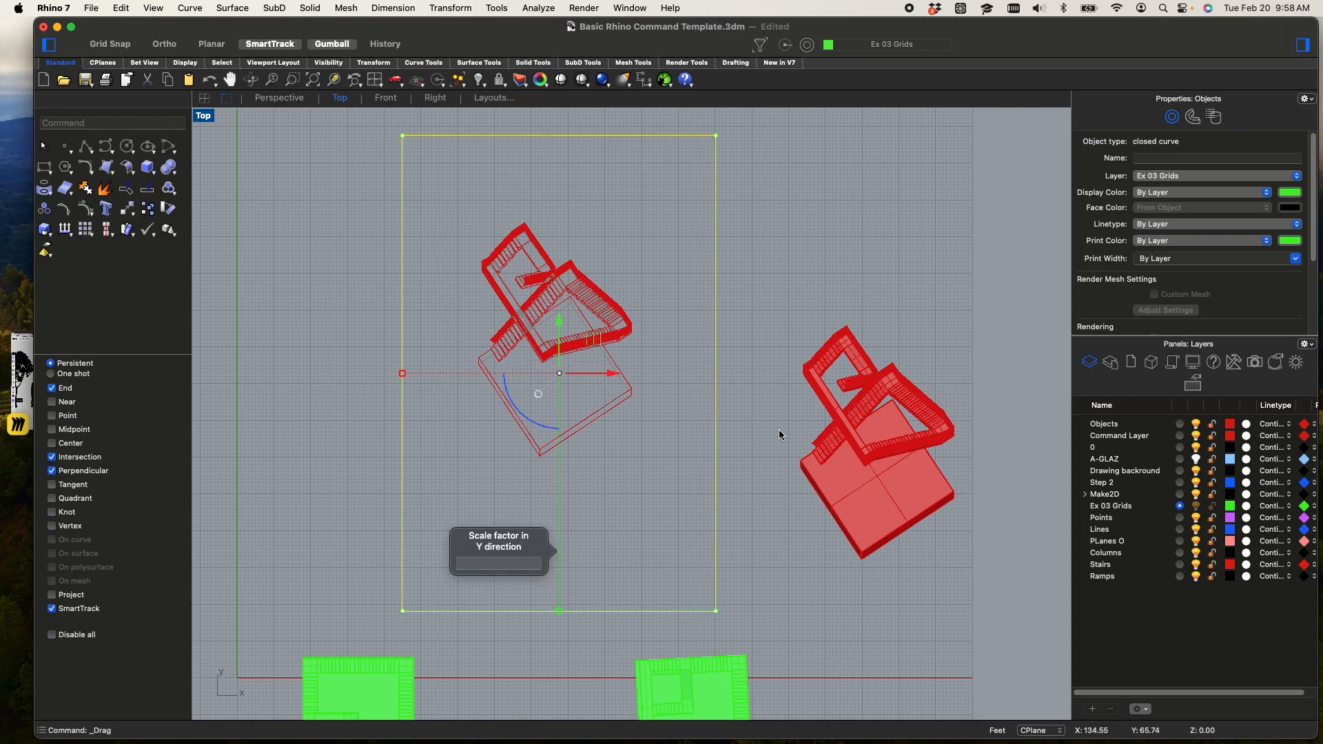
left_click(774, 431)
Move the frame rectangle left and up so the Make2D drawing sits off-centre toward its lower right area
left_click_drag(716, 437, 659, 351)
right_click_drag(660, 352, 767, 409)
left_click(826, 418)
Draw an open five-point polyline from the base's lowest corner, around the empty area left of the drawing, to the lower stair flight
type("Polyline")
key("Return")
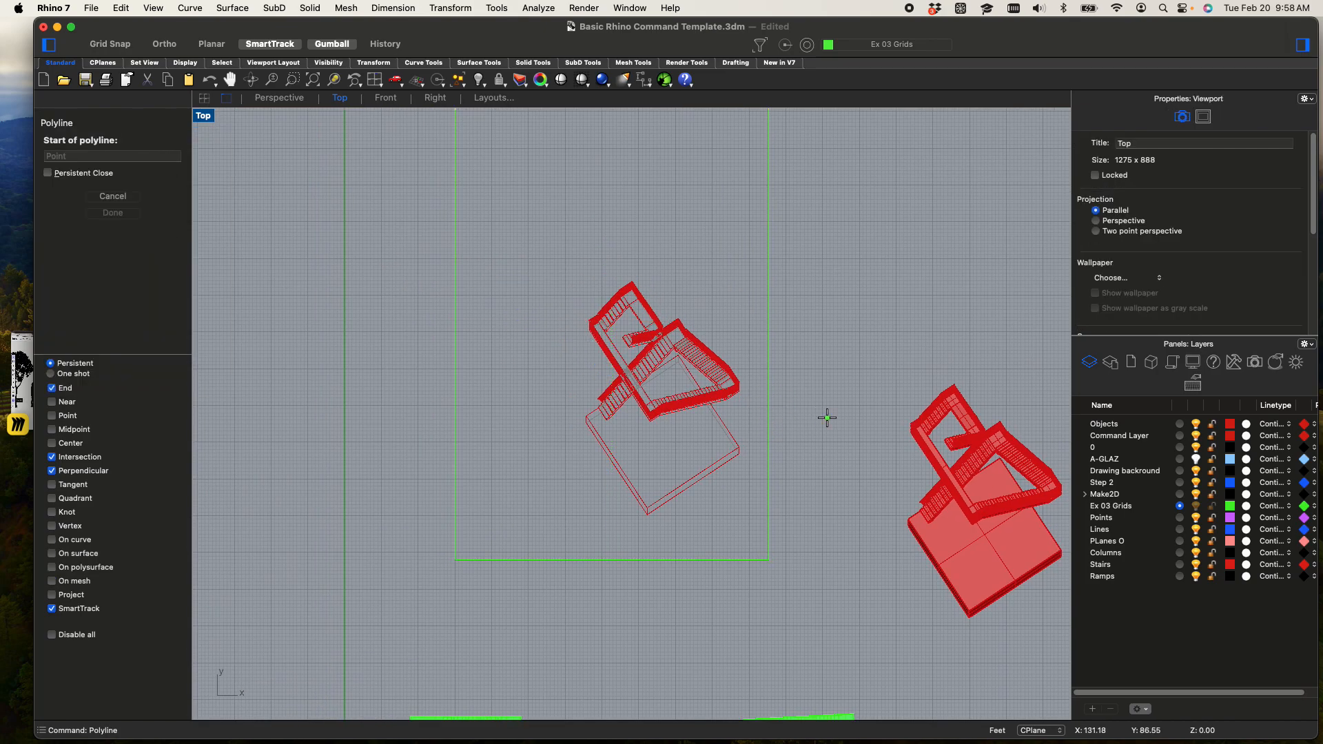
left_click(648, 514)
left_click(492, 485)
left_click(477, 424)
left_click(547, 372)
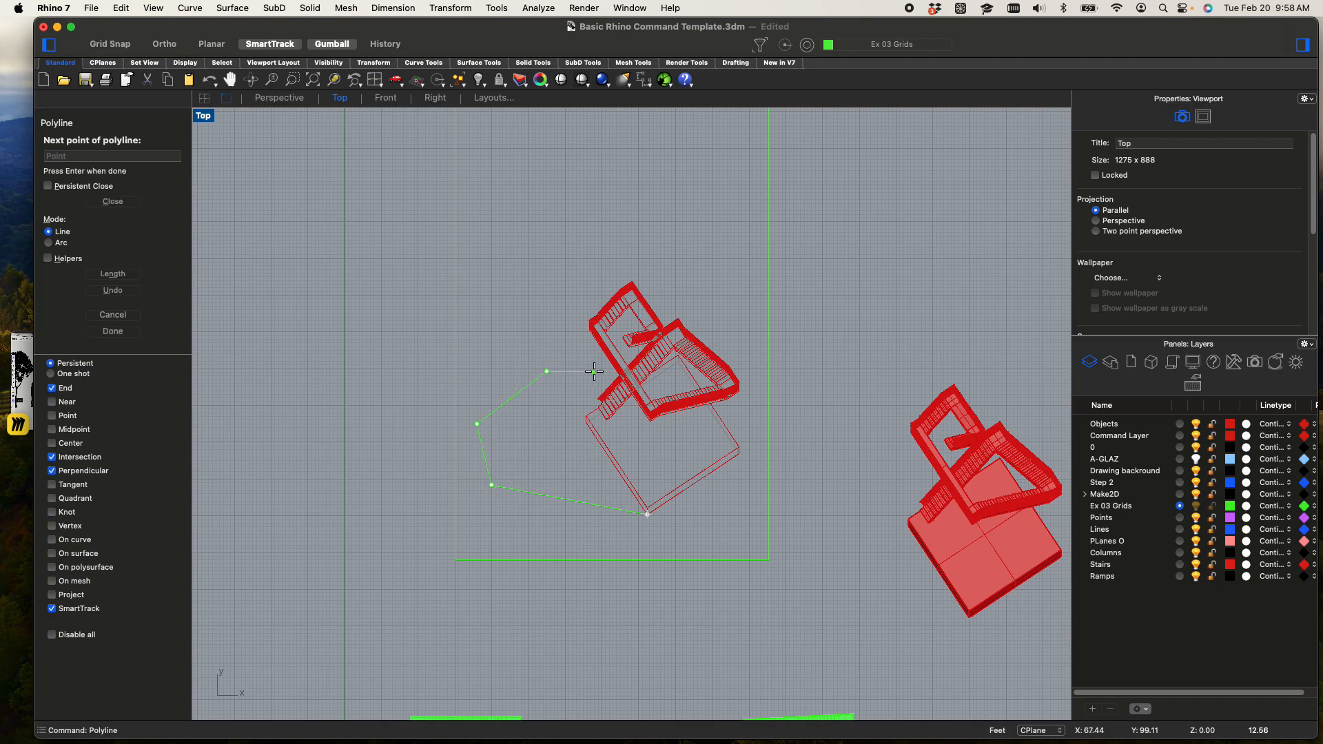
left_click(617, 378)
key("Return")
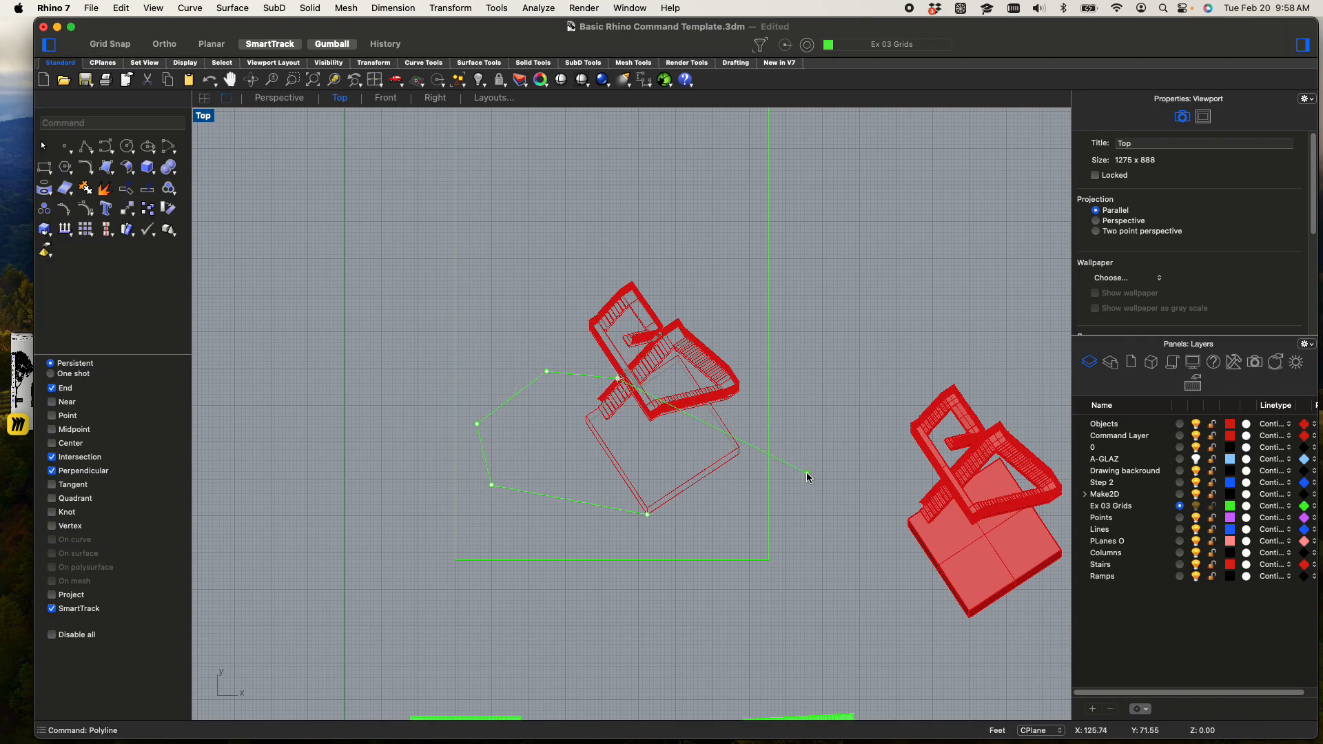
scroll(686, 461, "down", 6)
scroll(652, 440, "up", 6)
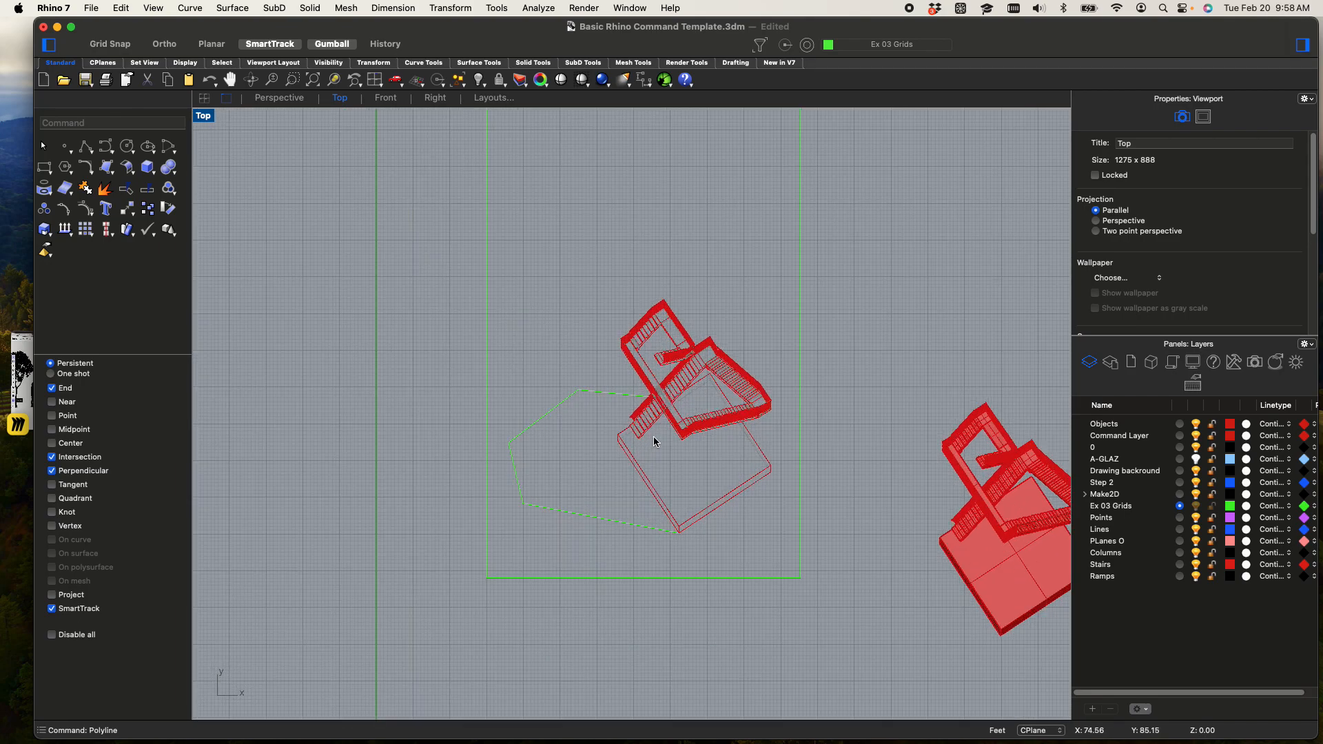
Move the frame rectangle straight down to leave more space beneath the Make2D drawing
left_click(800, 428)
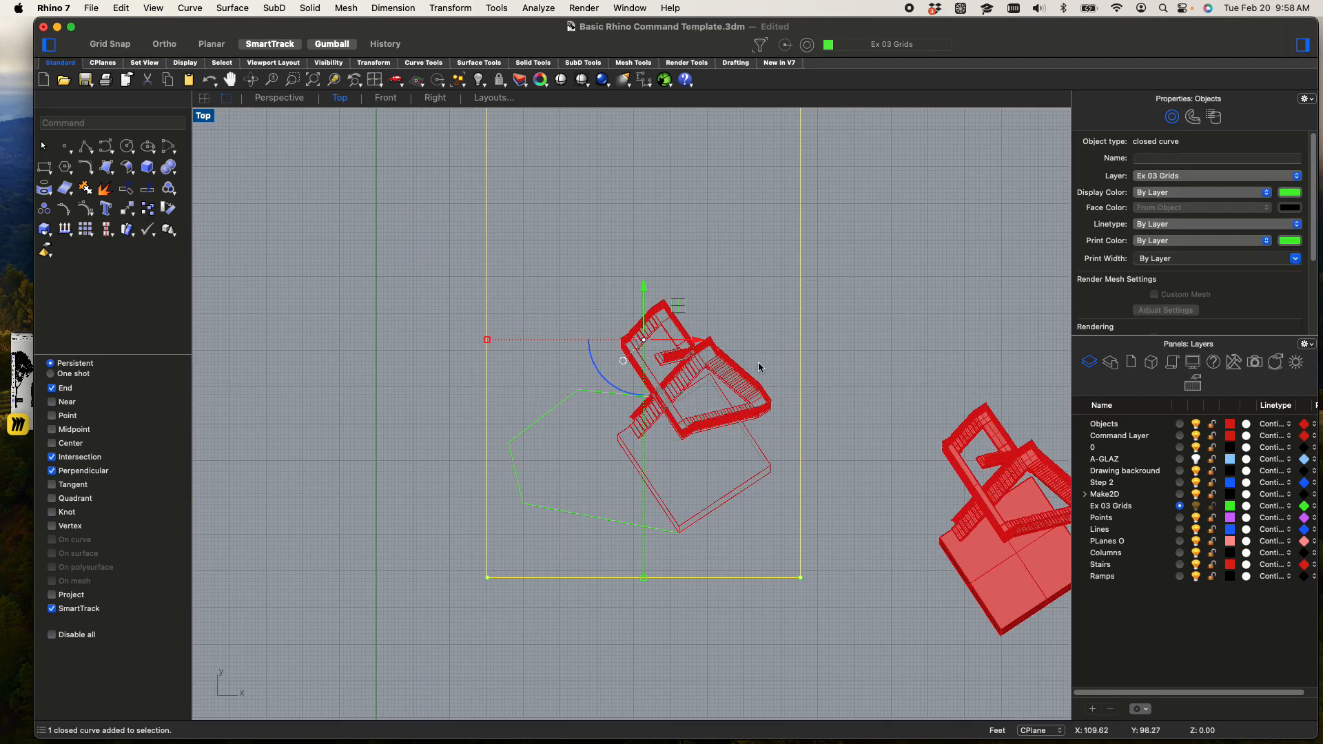
left_click(657, 290)
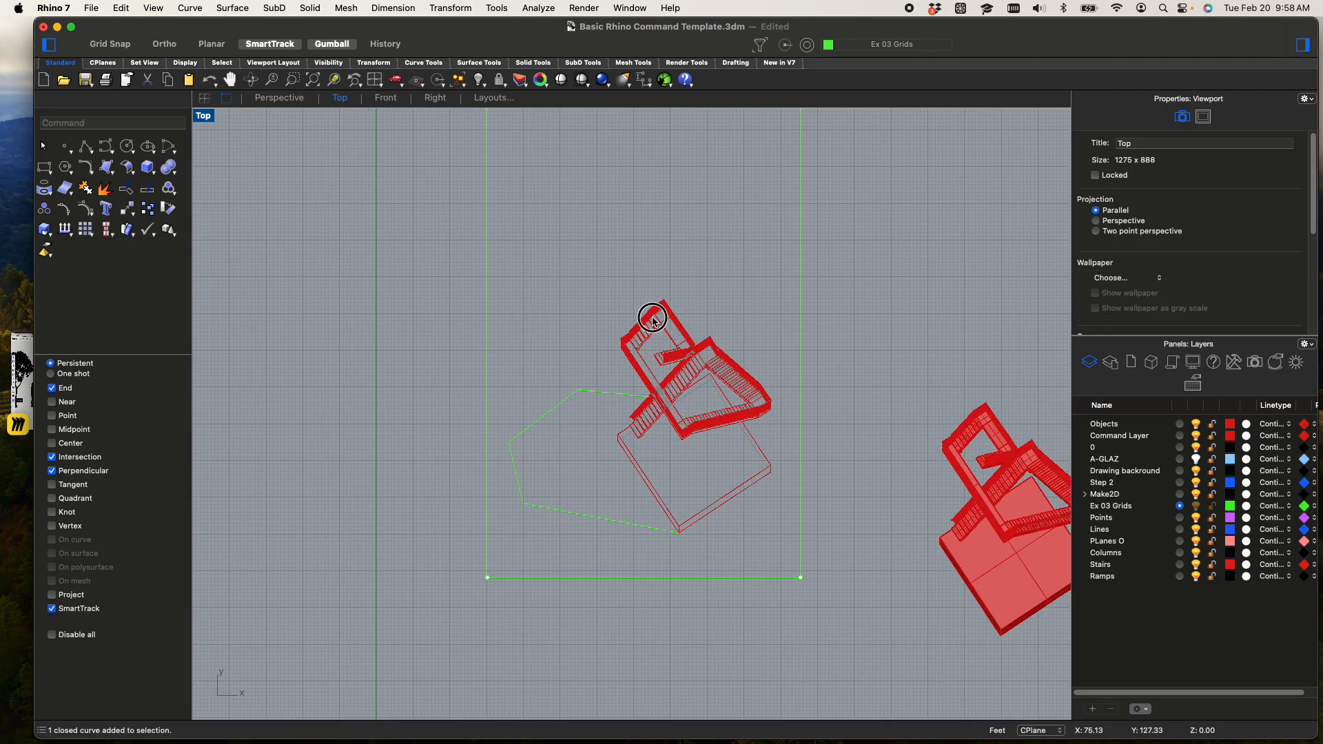
left_click(801, 301)
left_click_drag(648, 301, 648, 341)
left_click(874, 331)
scroll(874, 331, "down", 4)
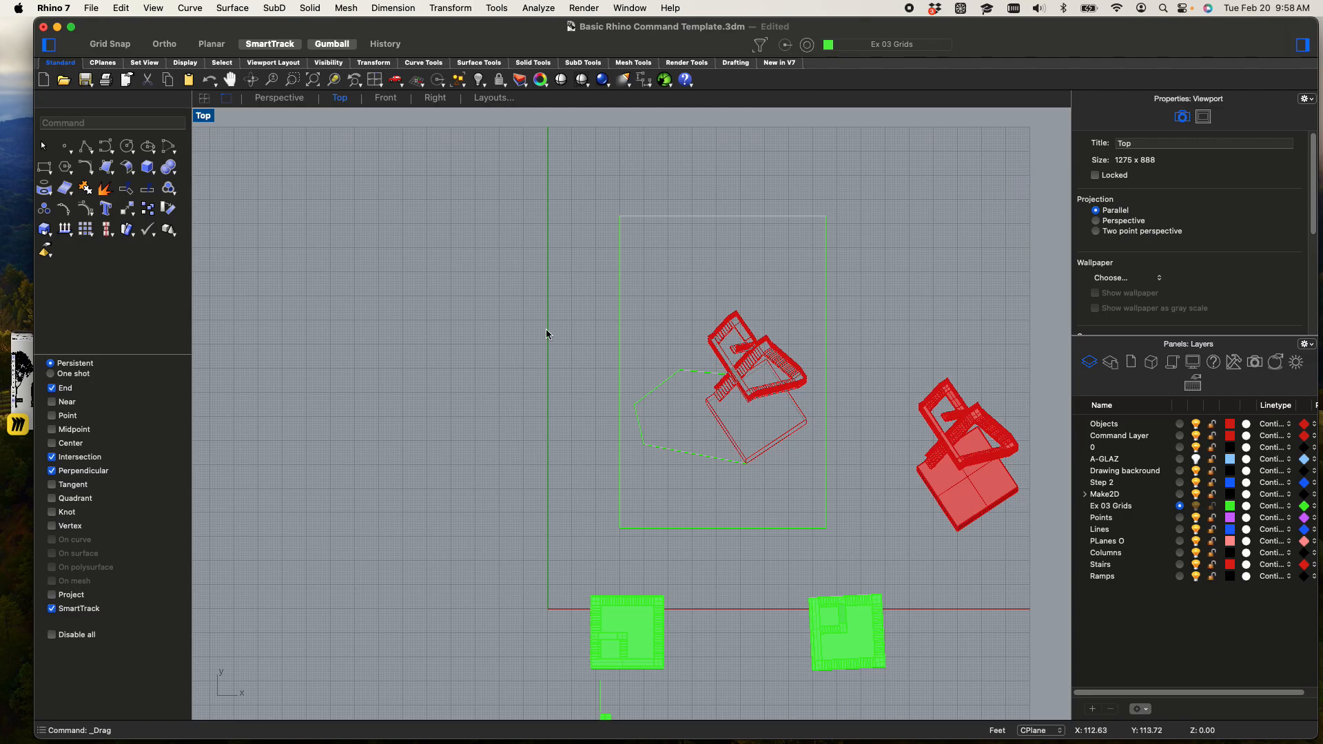
scroll(502, 380, "up", 3)
right_click_drag(700, 409, 597, 445)
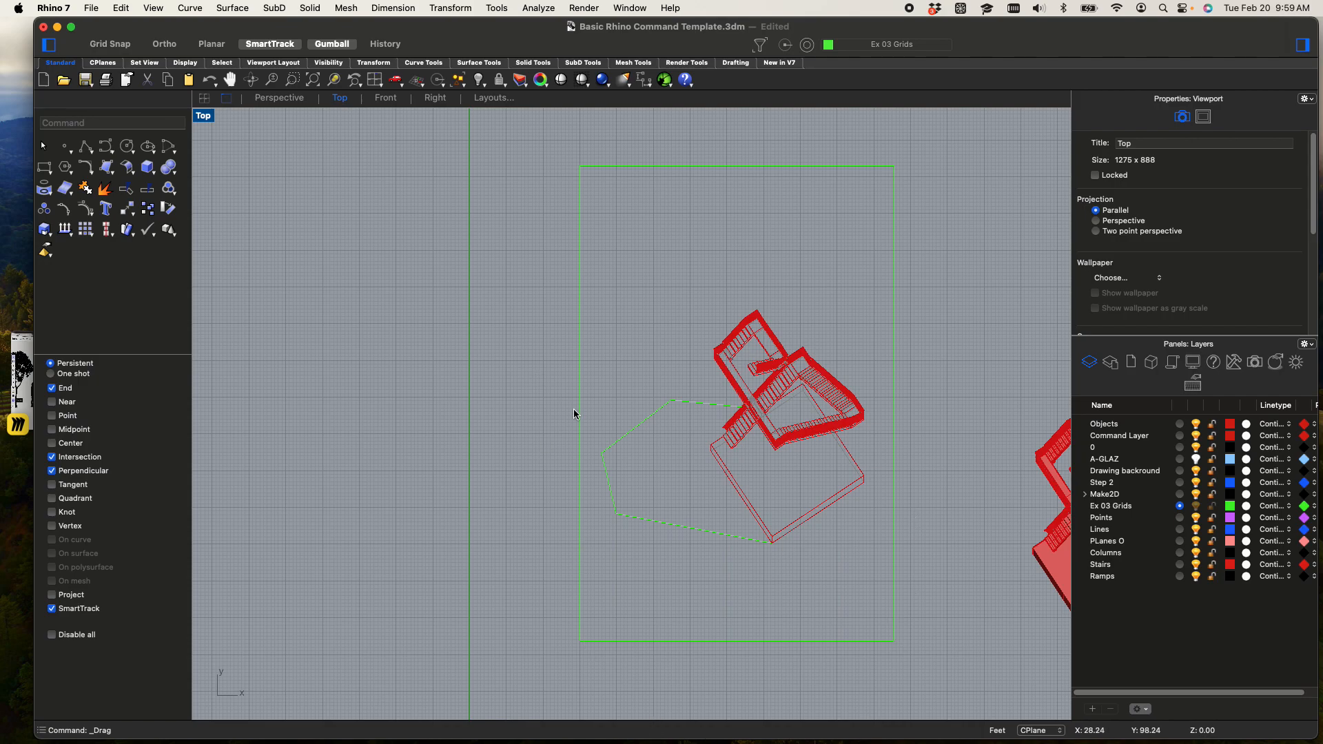
scroll(574, 413, "down", 3)
right_click(665, 485)
right_click_drag(448, 369, 348, 253)
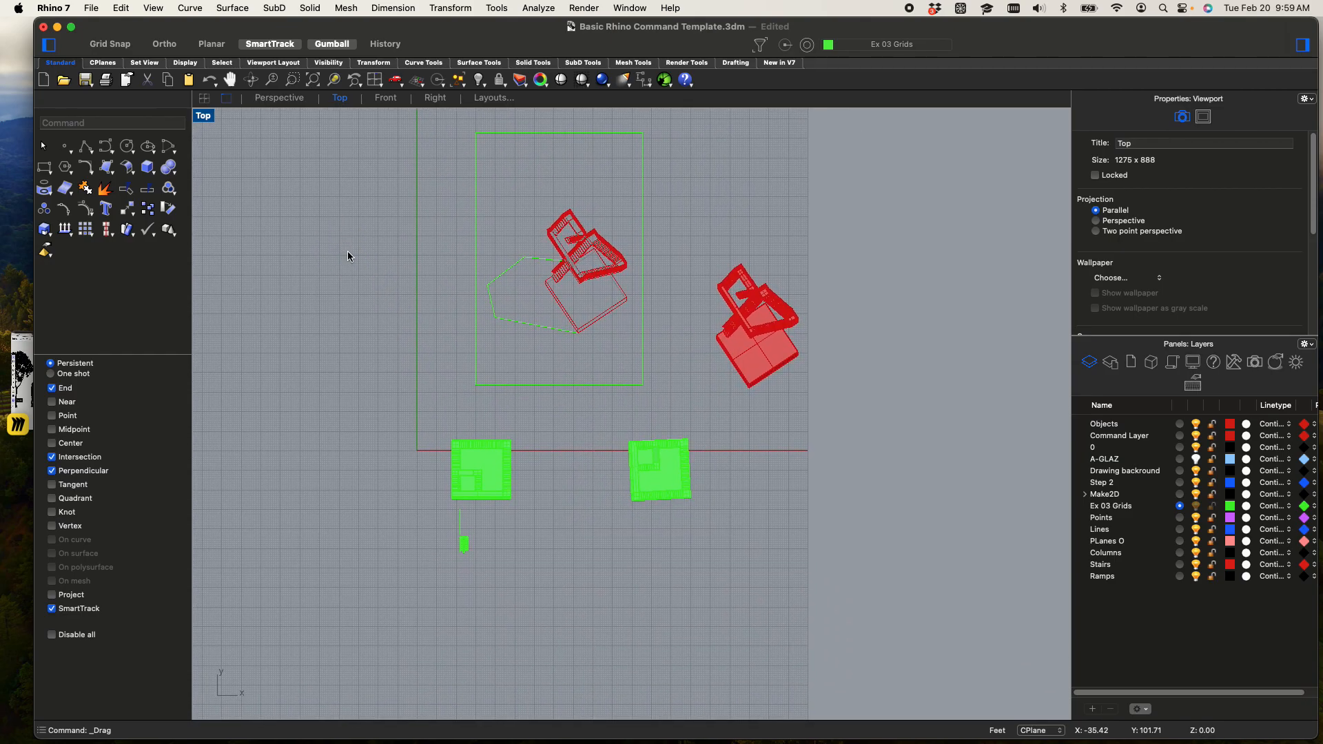